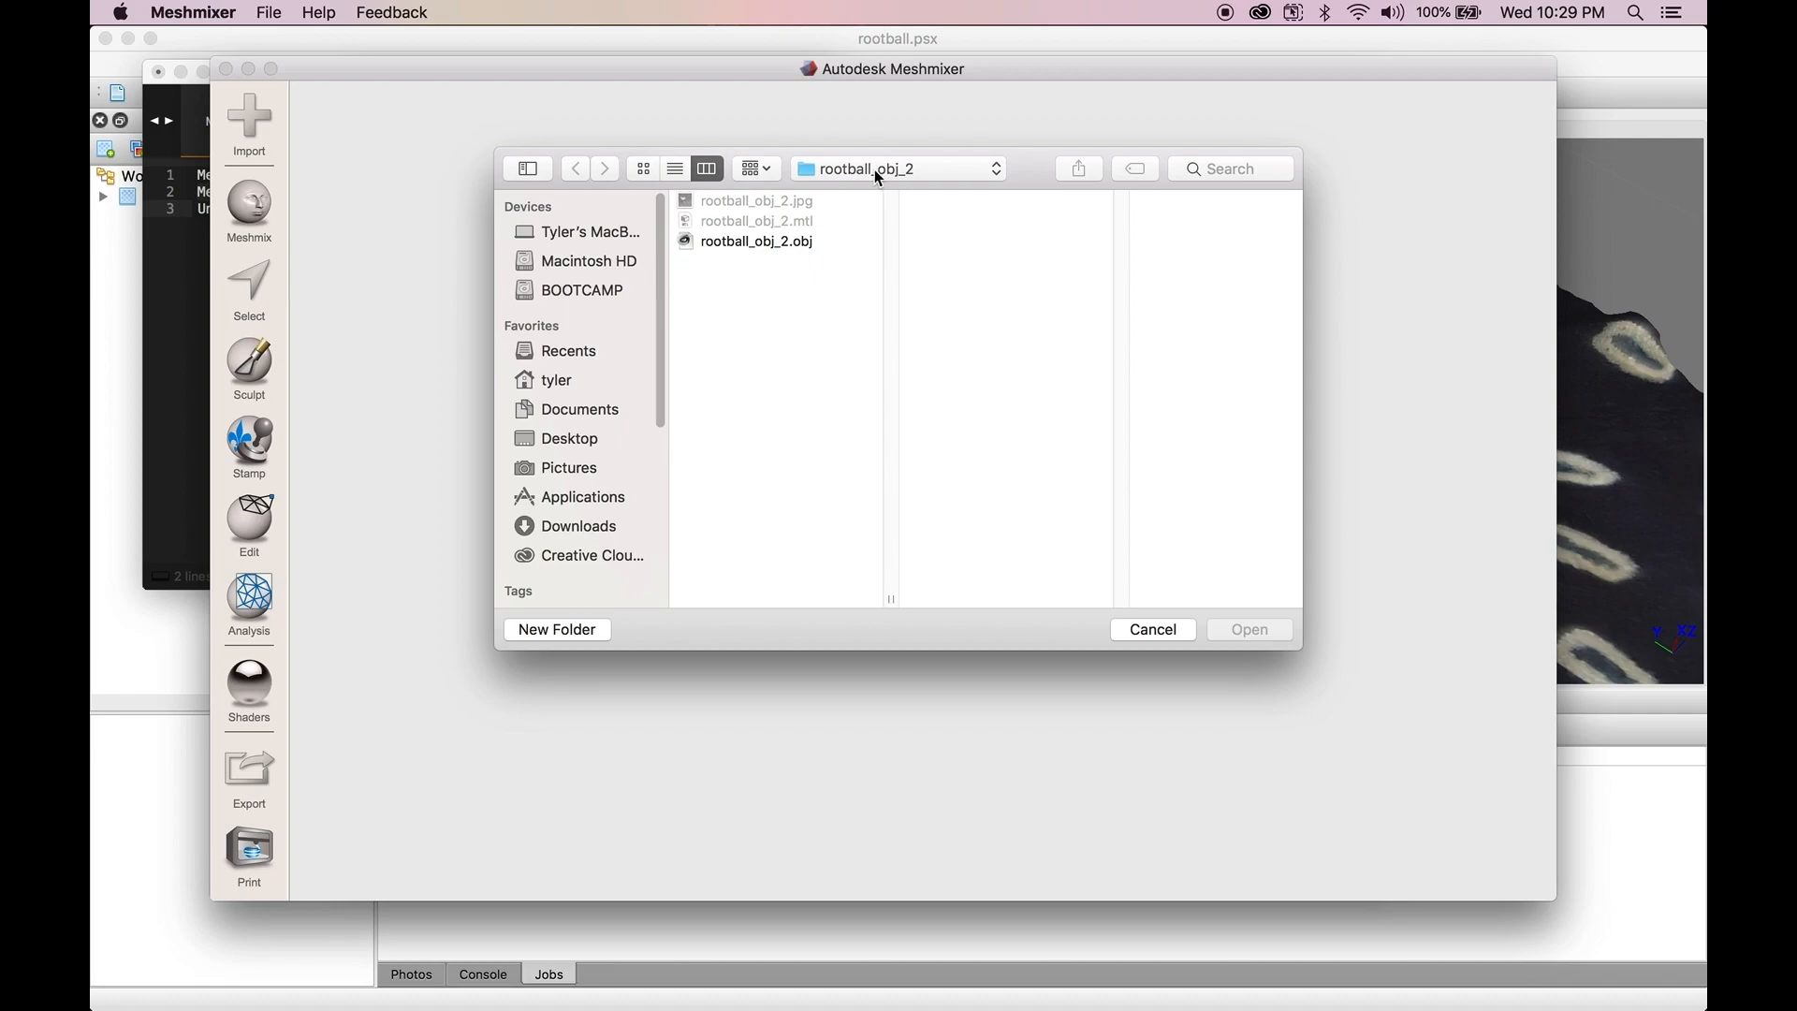
- Open rootball_obj_2.obj from the rootball_obj_2 folder and maximize the modelling window
left_click(874, 171)
left_click(769, 241)
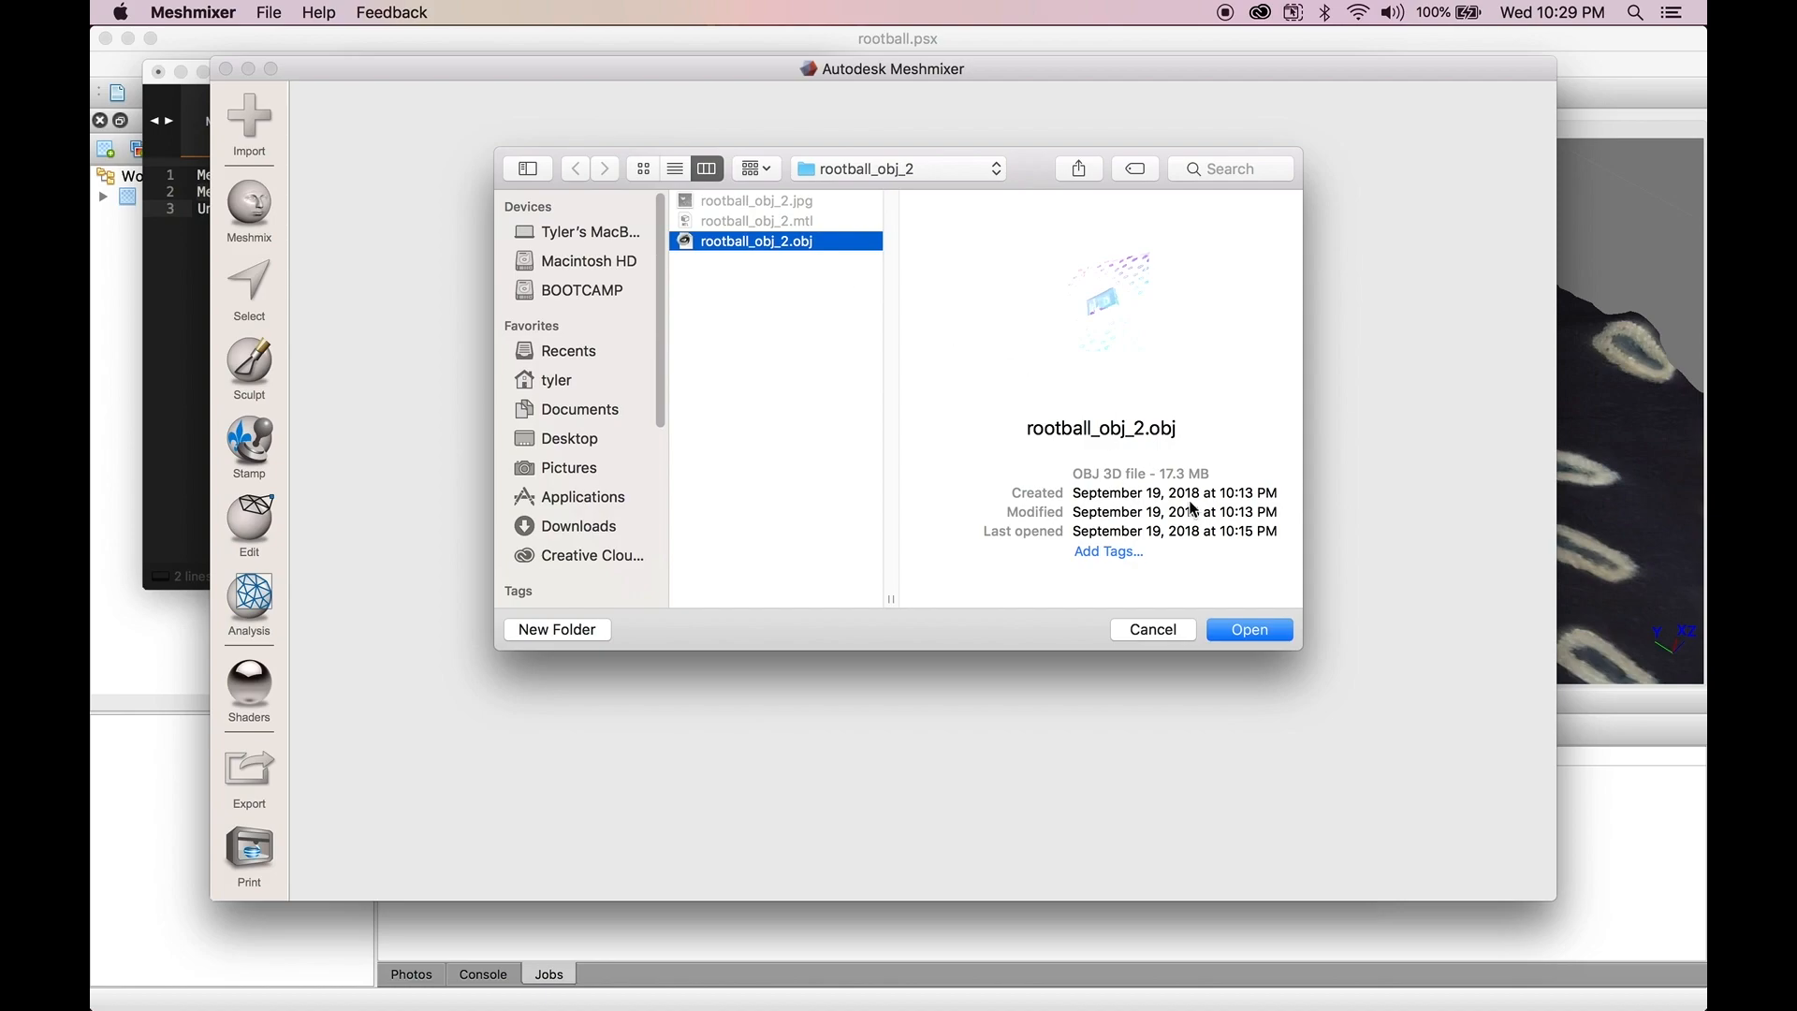
left_click(1267, 629)
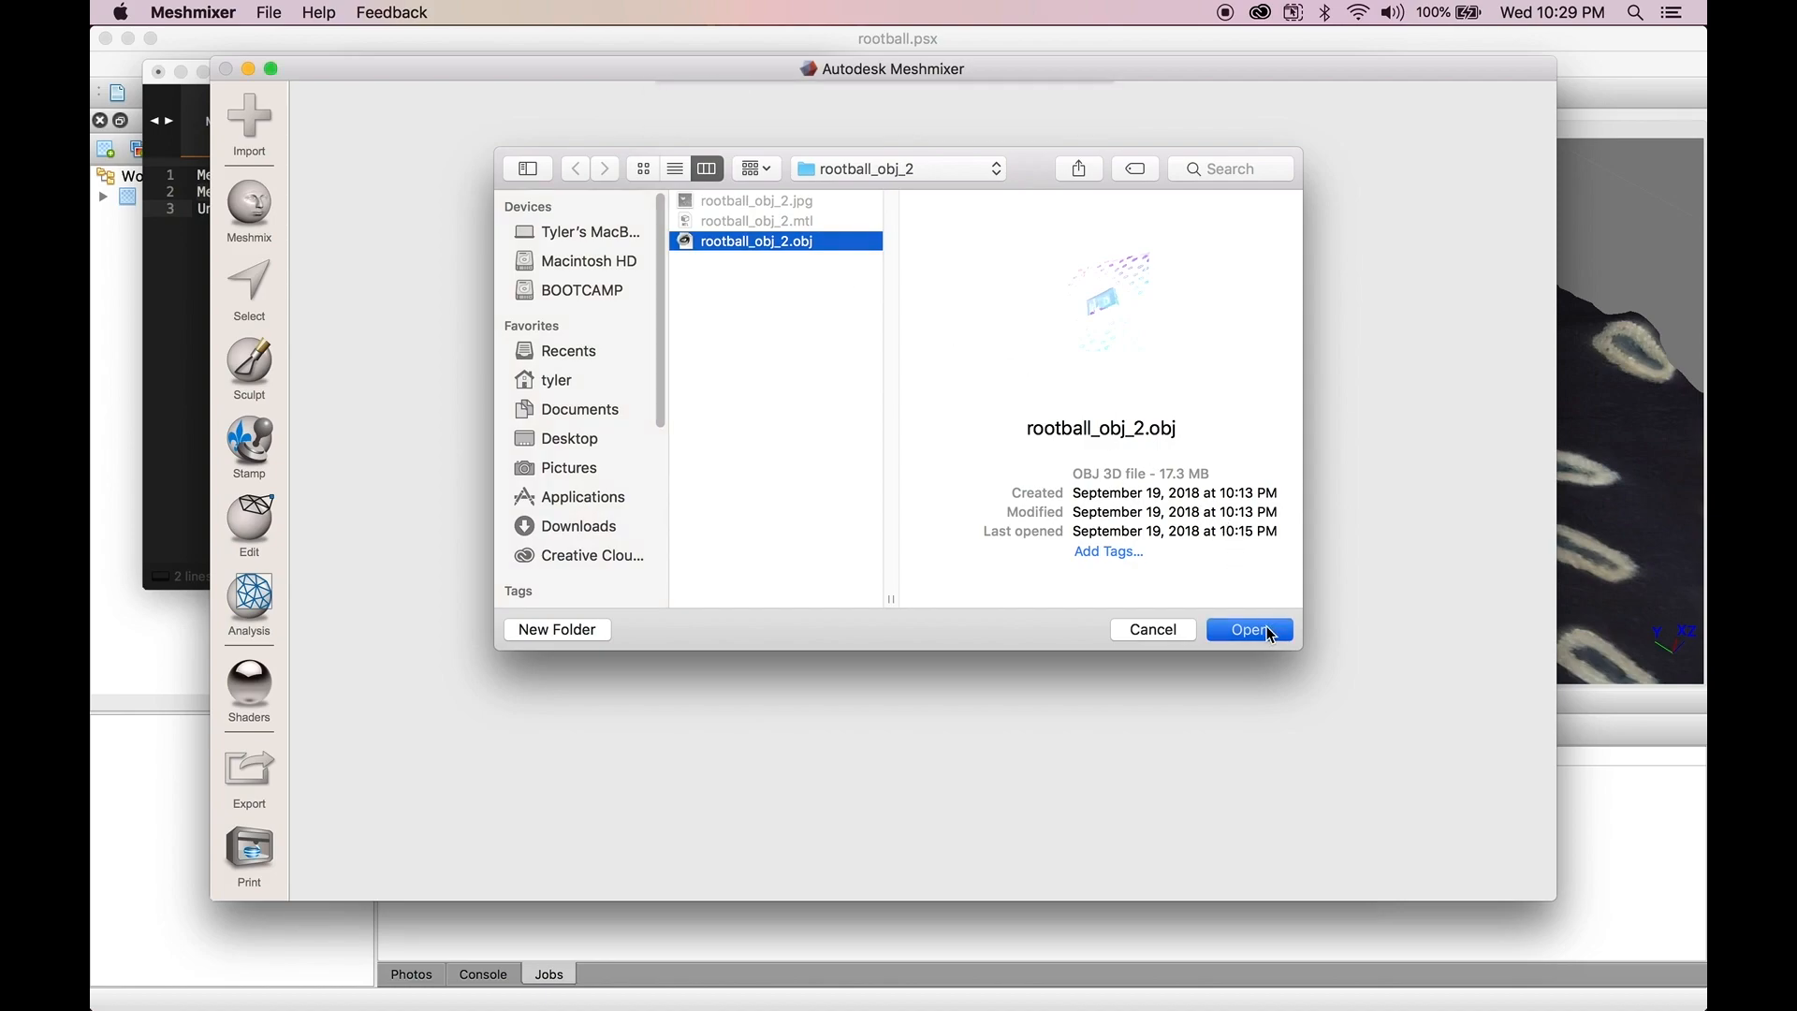
left_click(1270, 634)
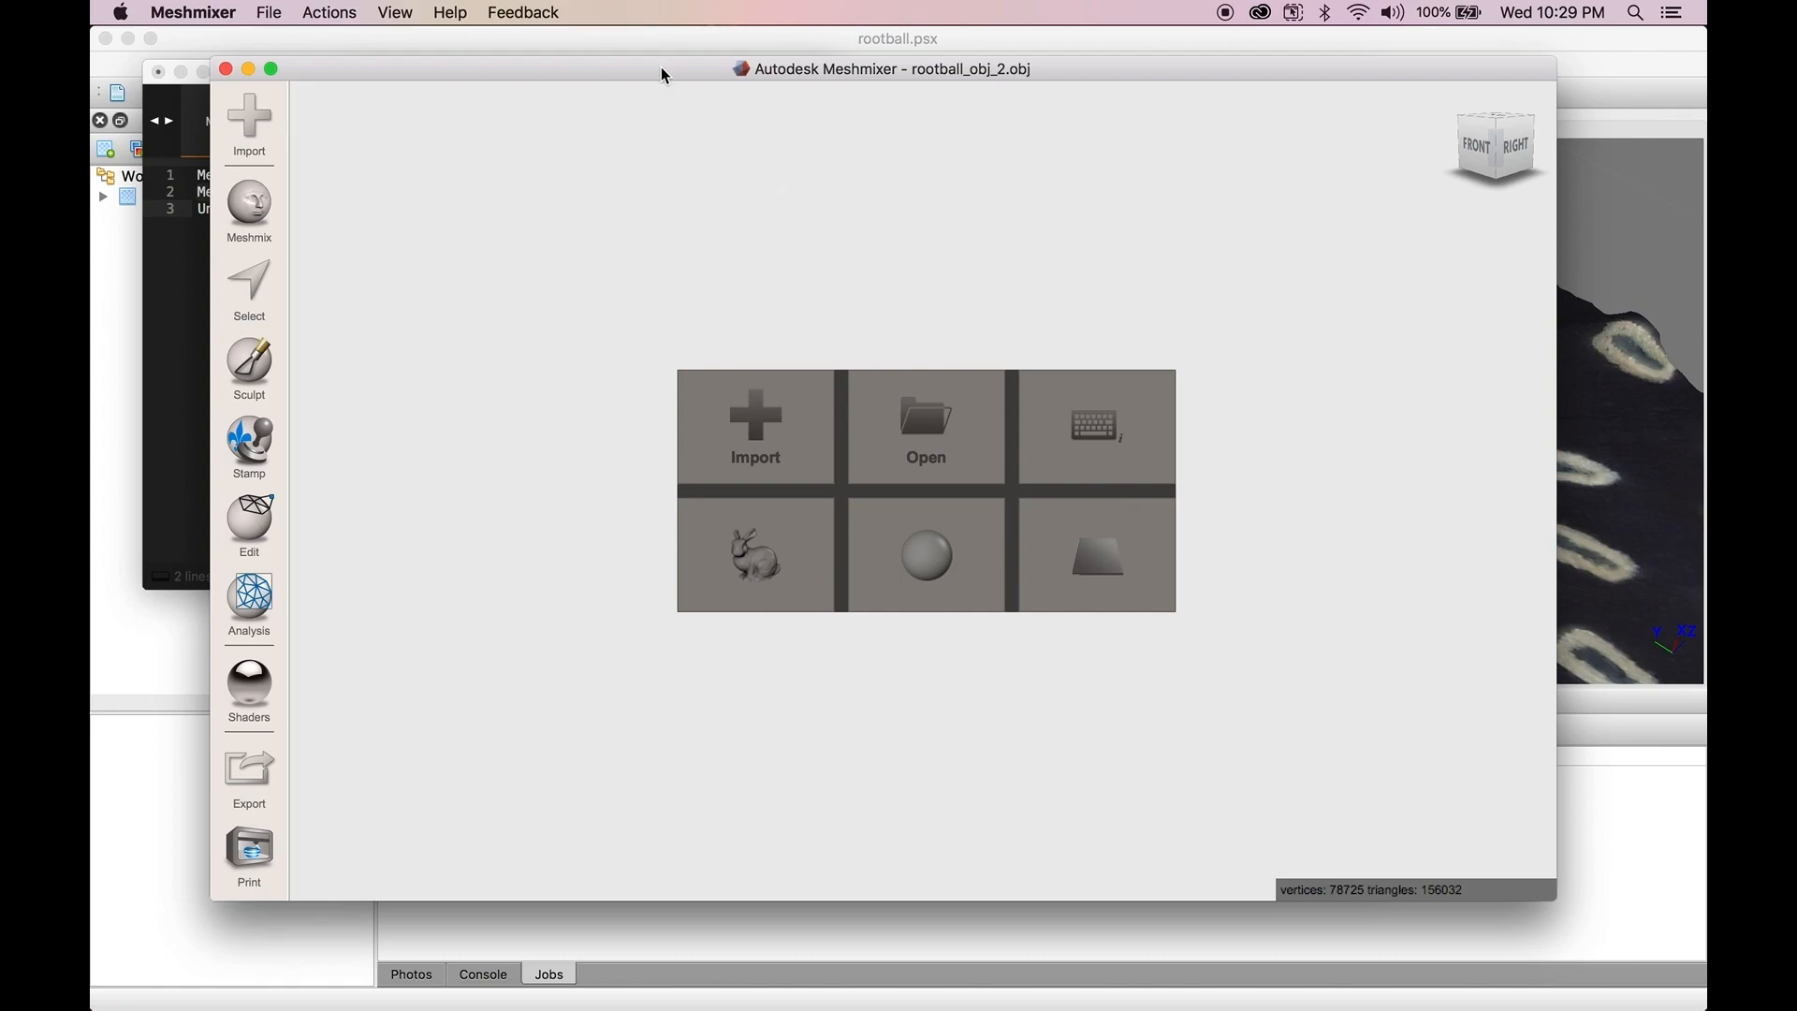
right_click_drag(692, 315, 1008, 399)
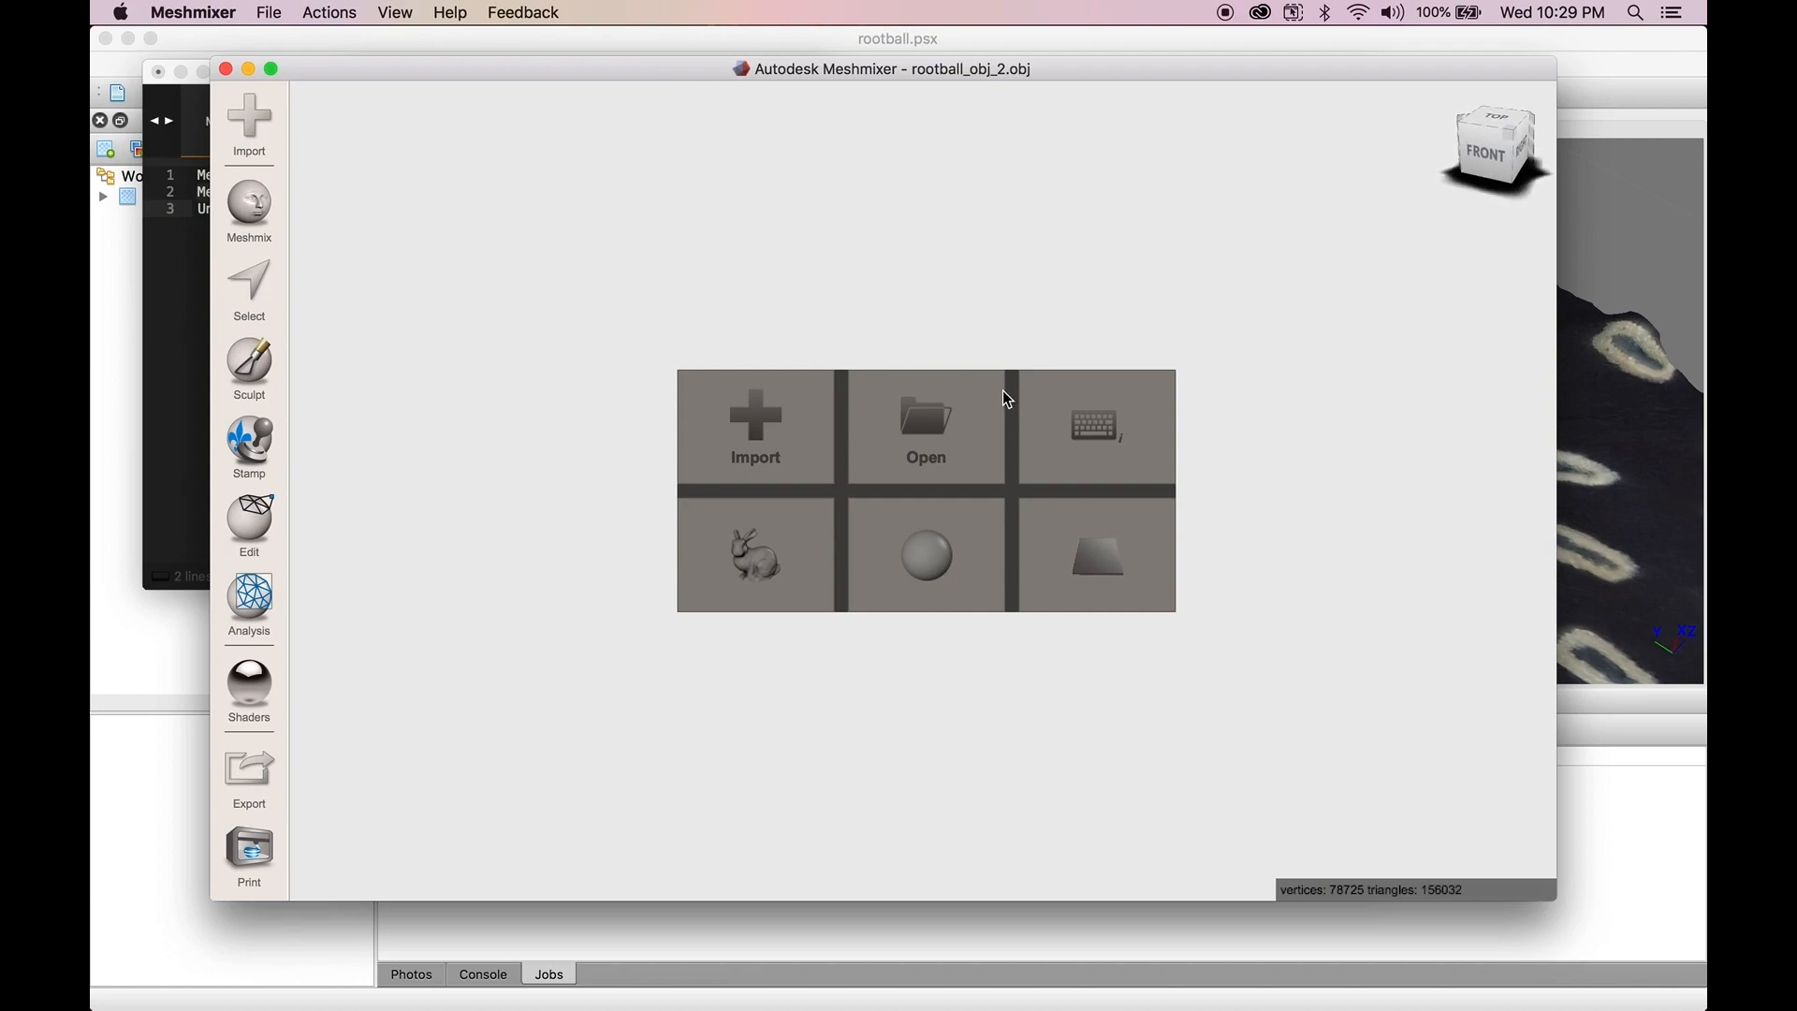
double_click(681, 71)
- Examine the imported scan up close and from its front, left, back and right sides to judge its orientation
right_click_drag(962, 398, 919, 381)
right_click_drag(1004, 343, 800, 665)
right_click_drag(1163, 353, 801, 708)
right_click_drag(1027, 385, 862, 549)
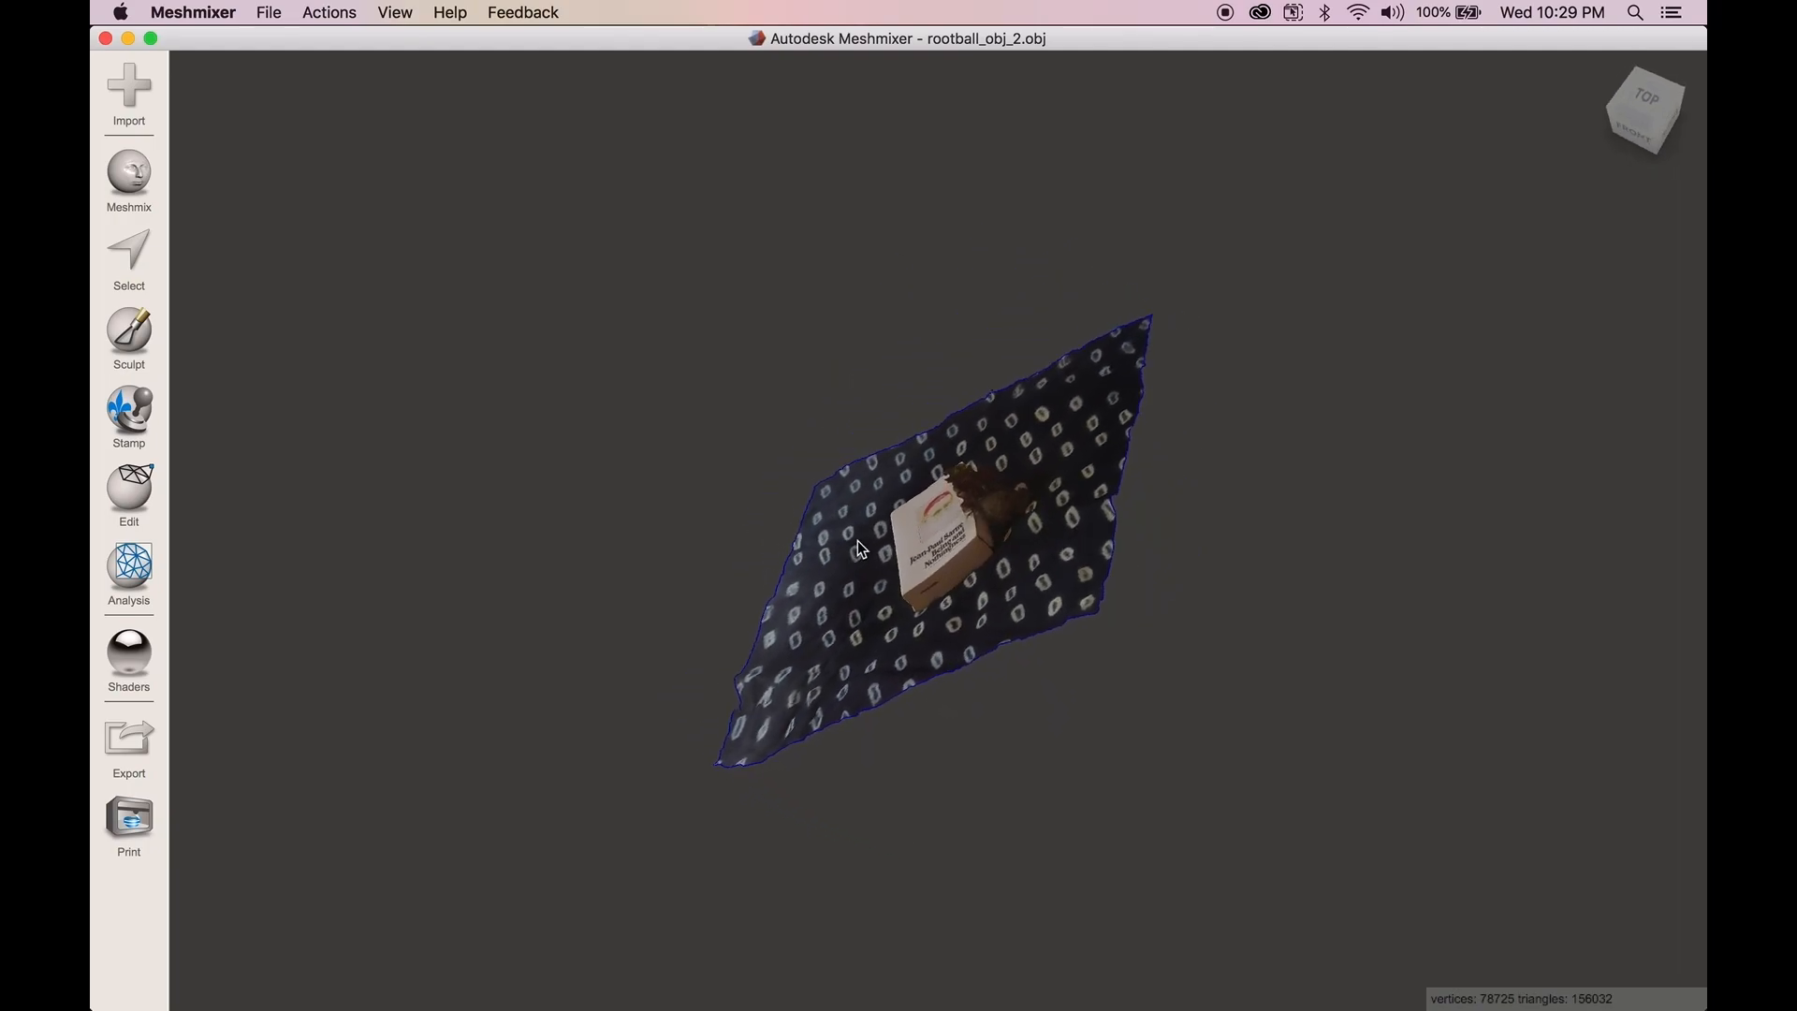
scroll(967, 581, "up", 10)
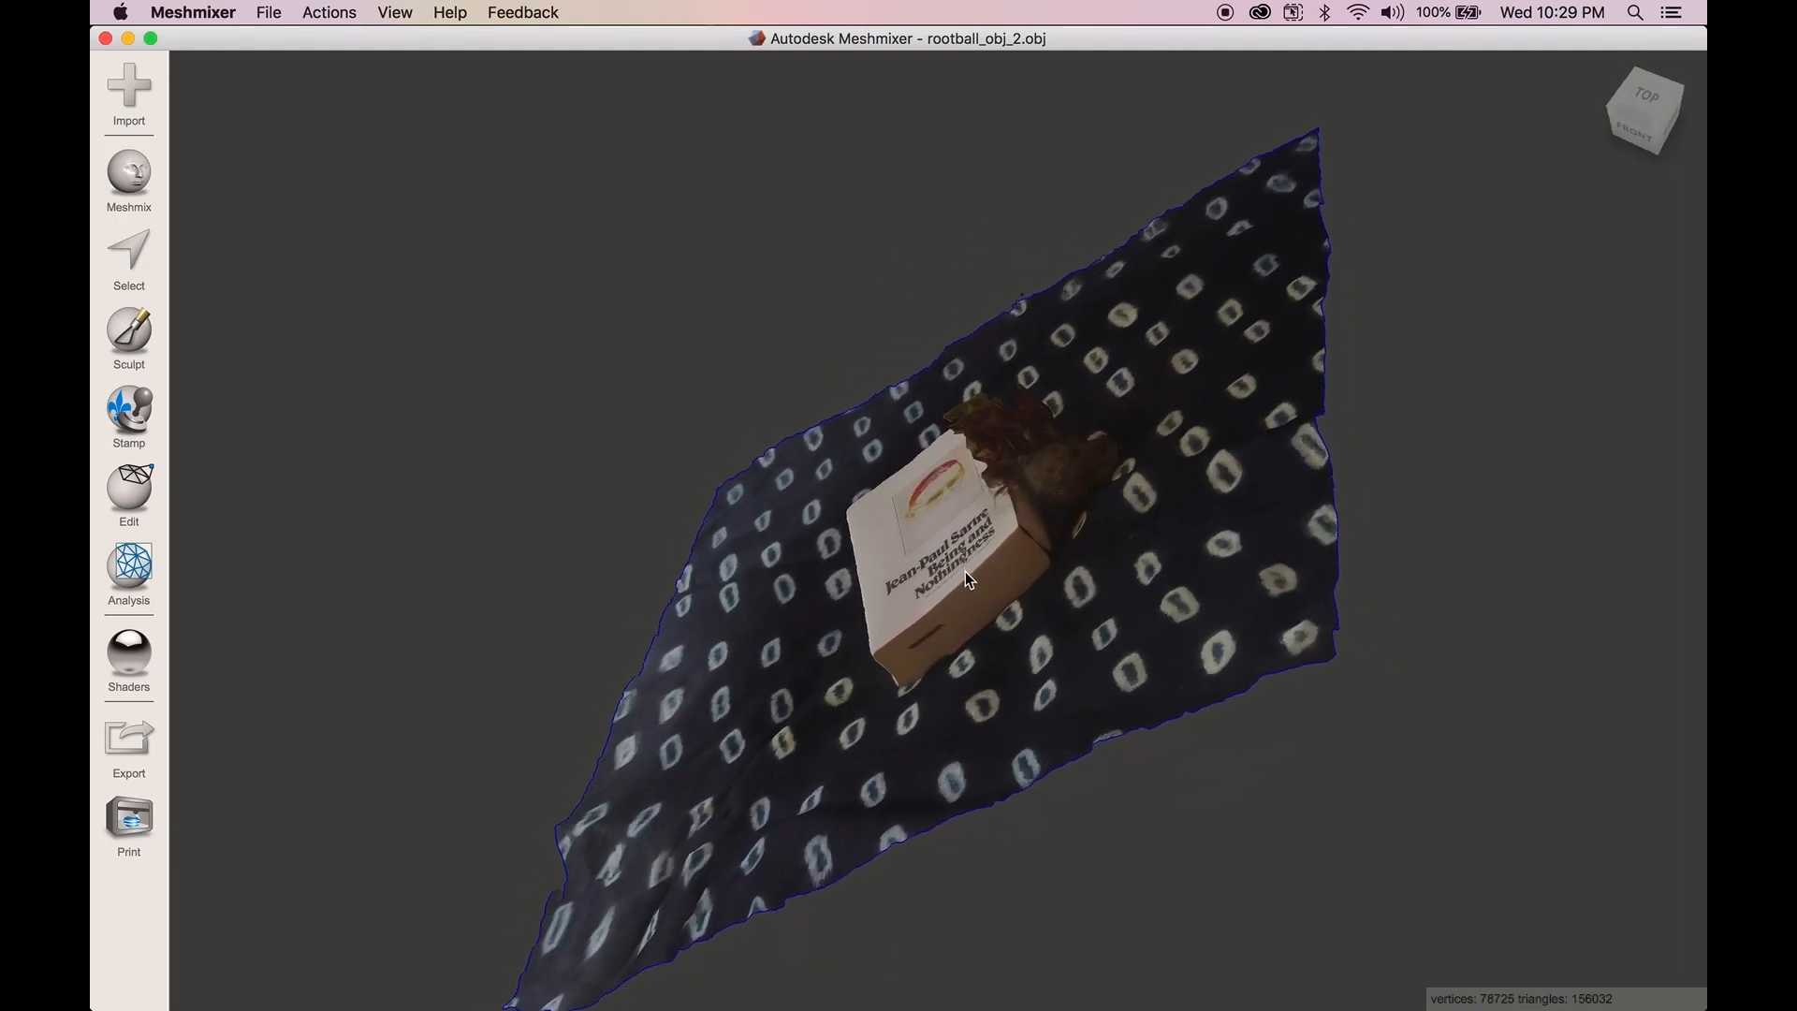
scroll(967, 578, "down", 3)
scroll(965, 567, "up", 10)
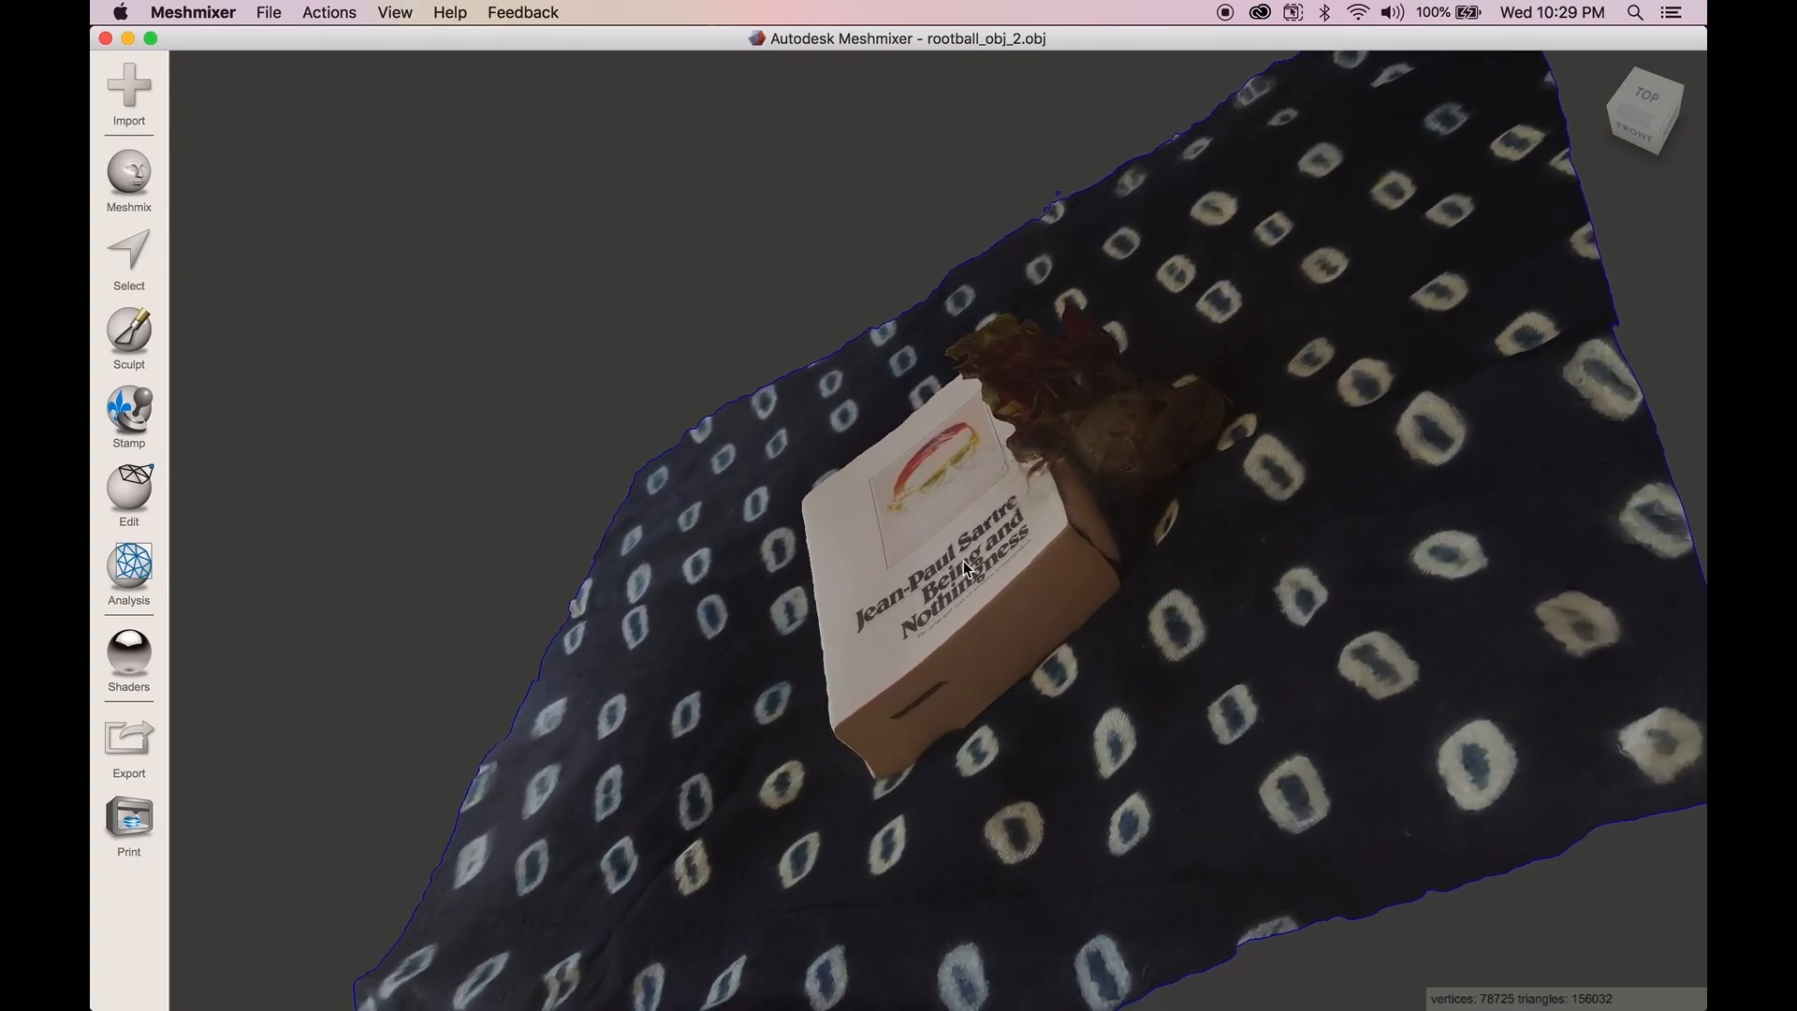
left_click(1633, 138)
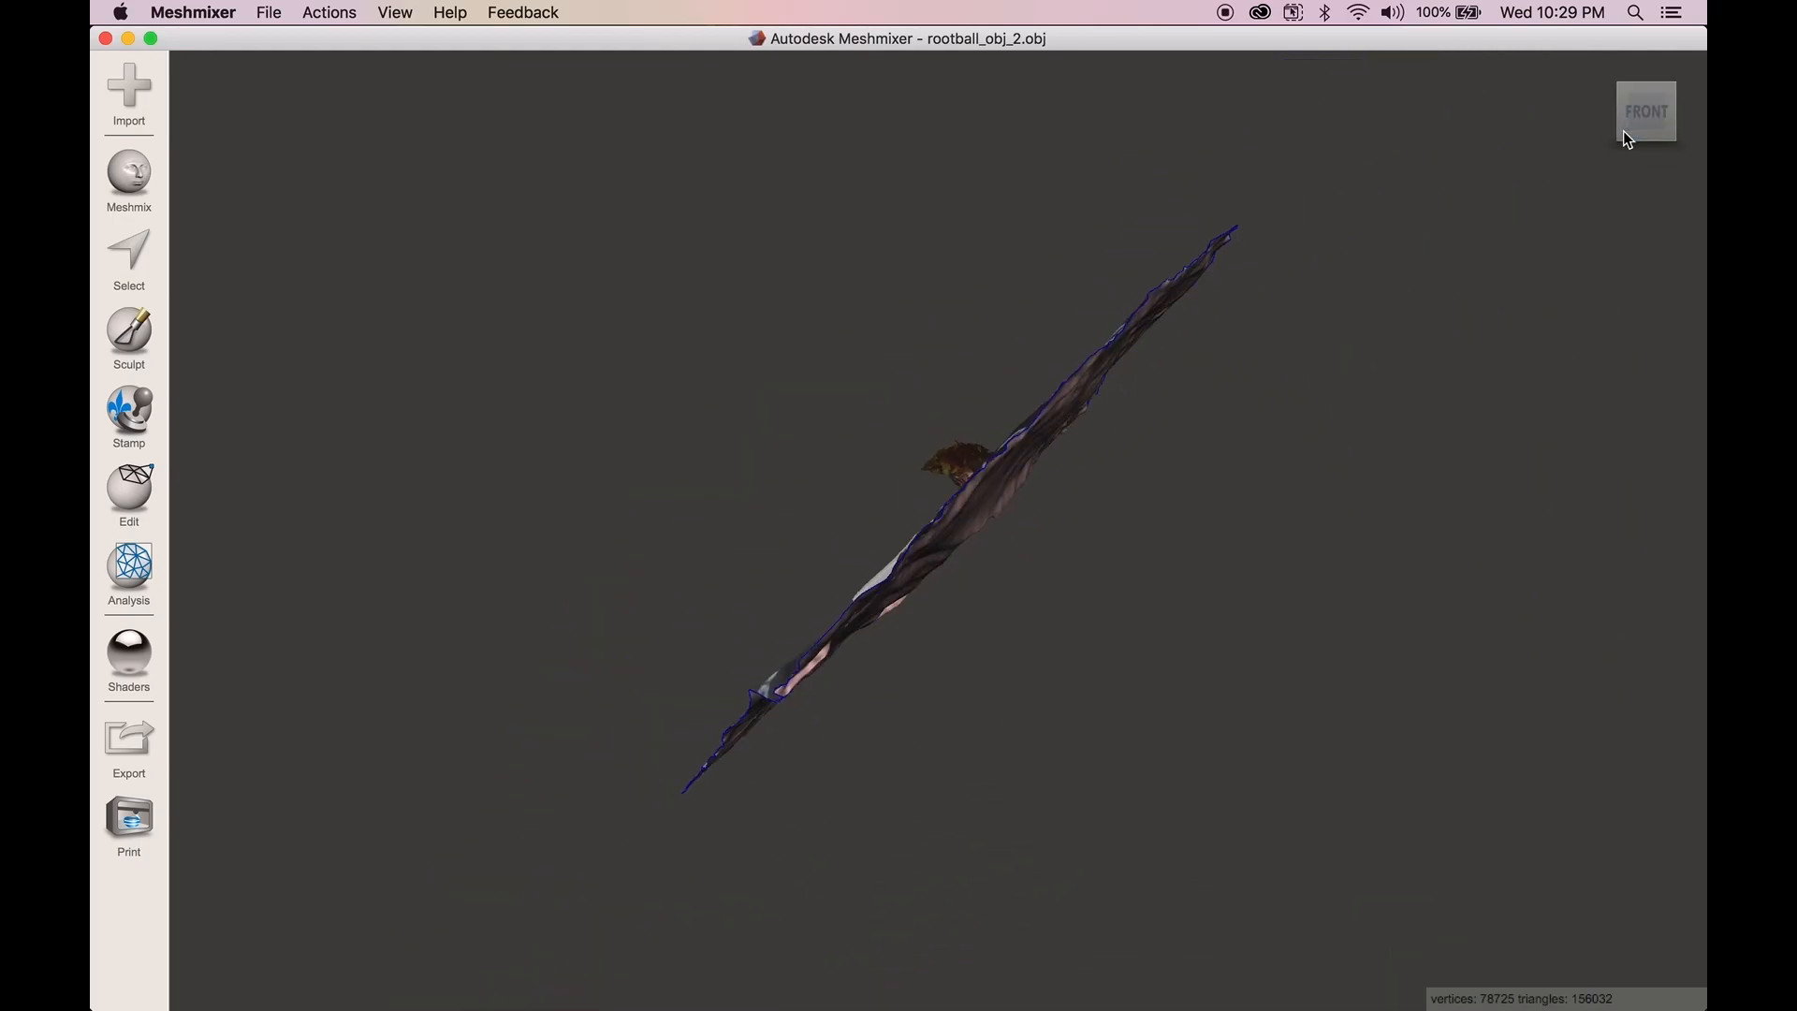
left_click(1604, 110)
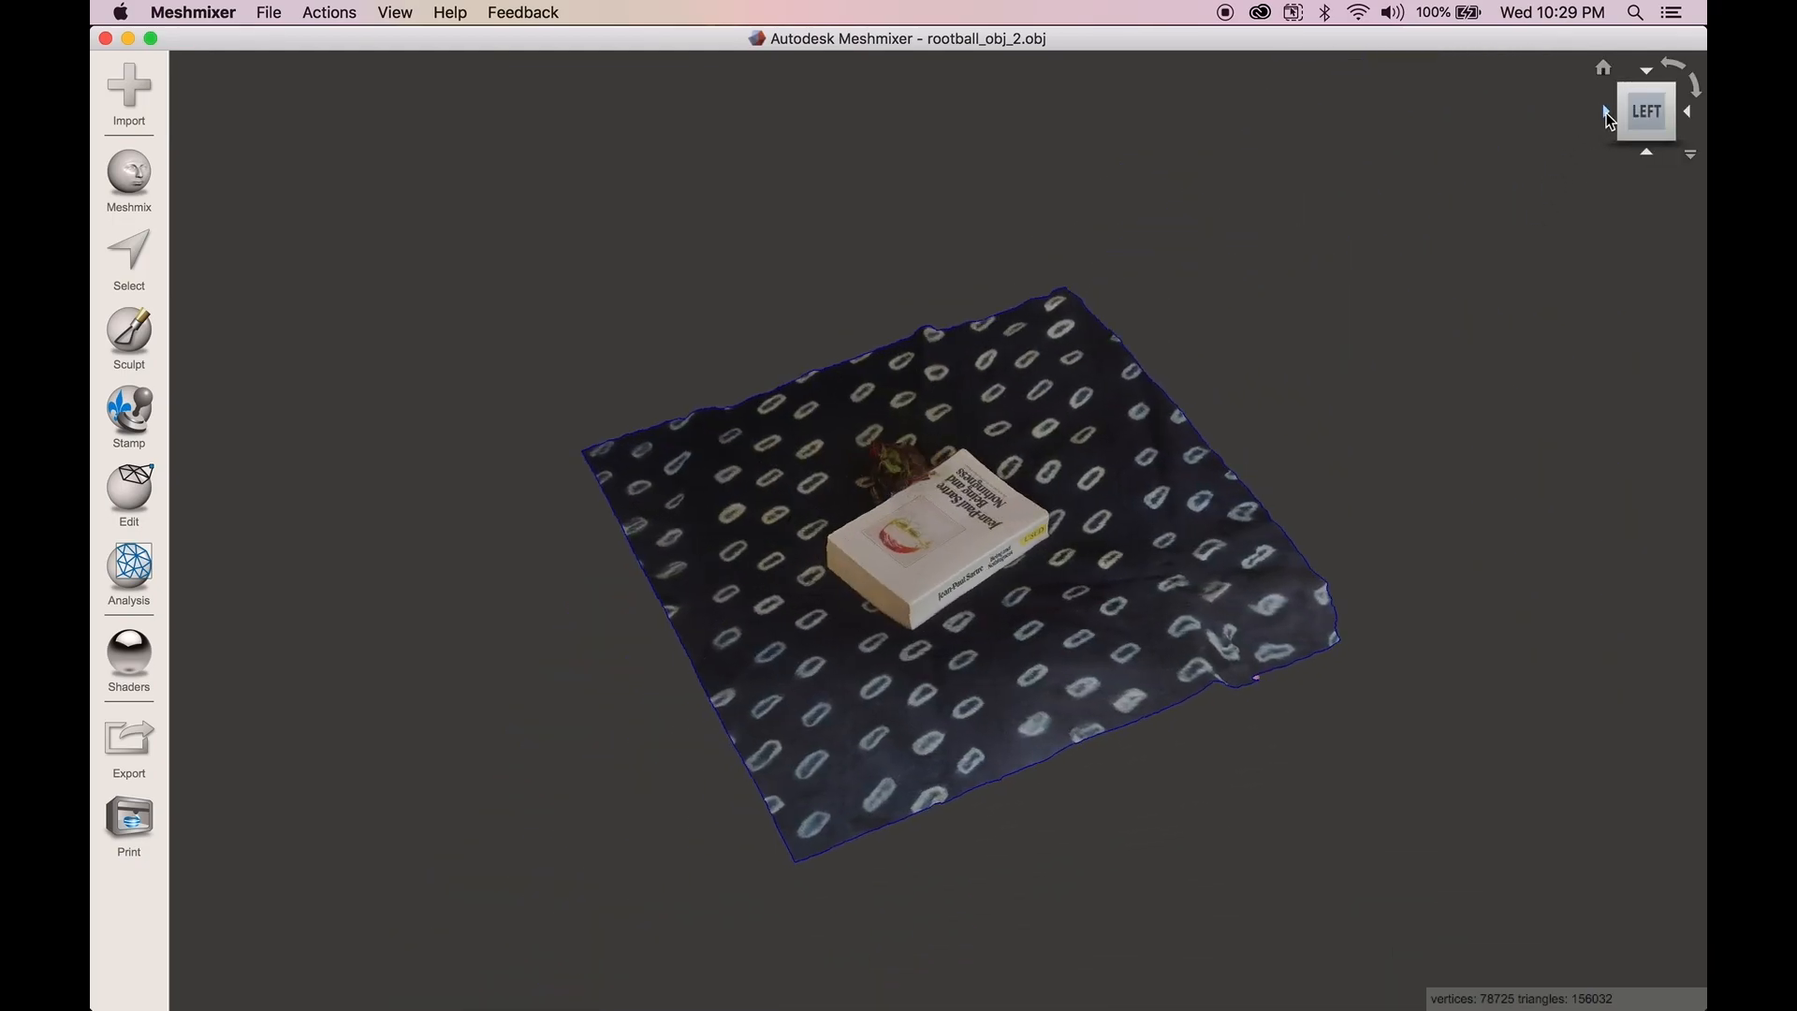
left_click(1606, 112)
left_click(1606, 112)
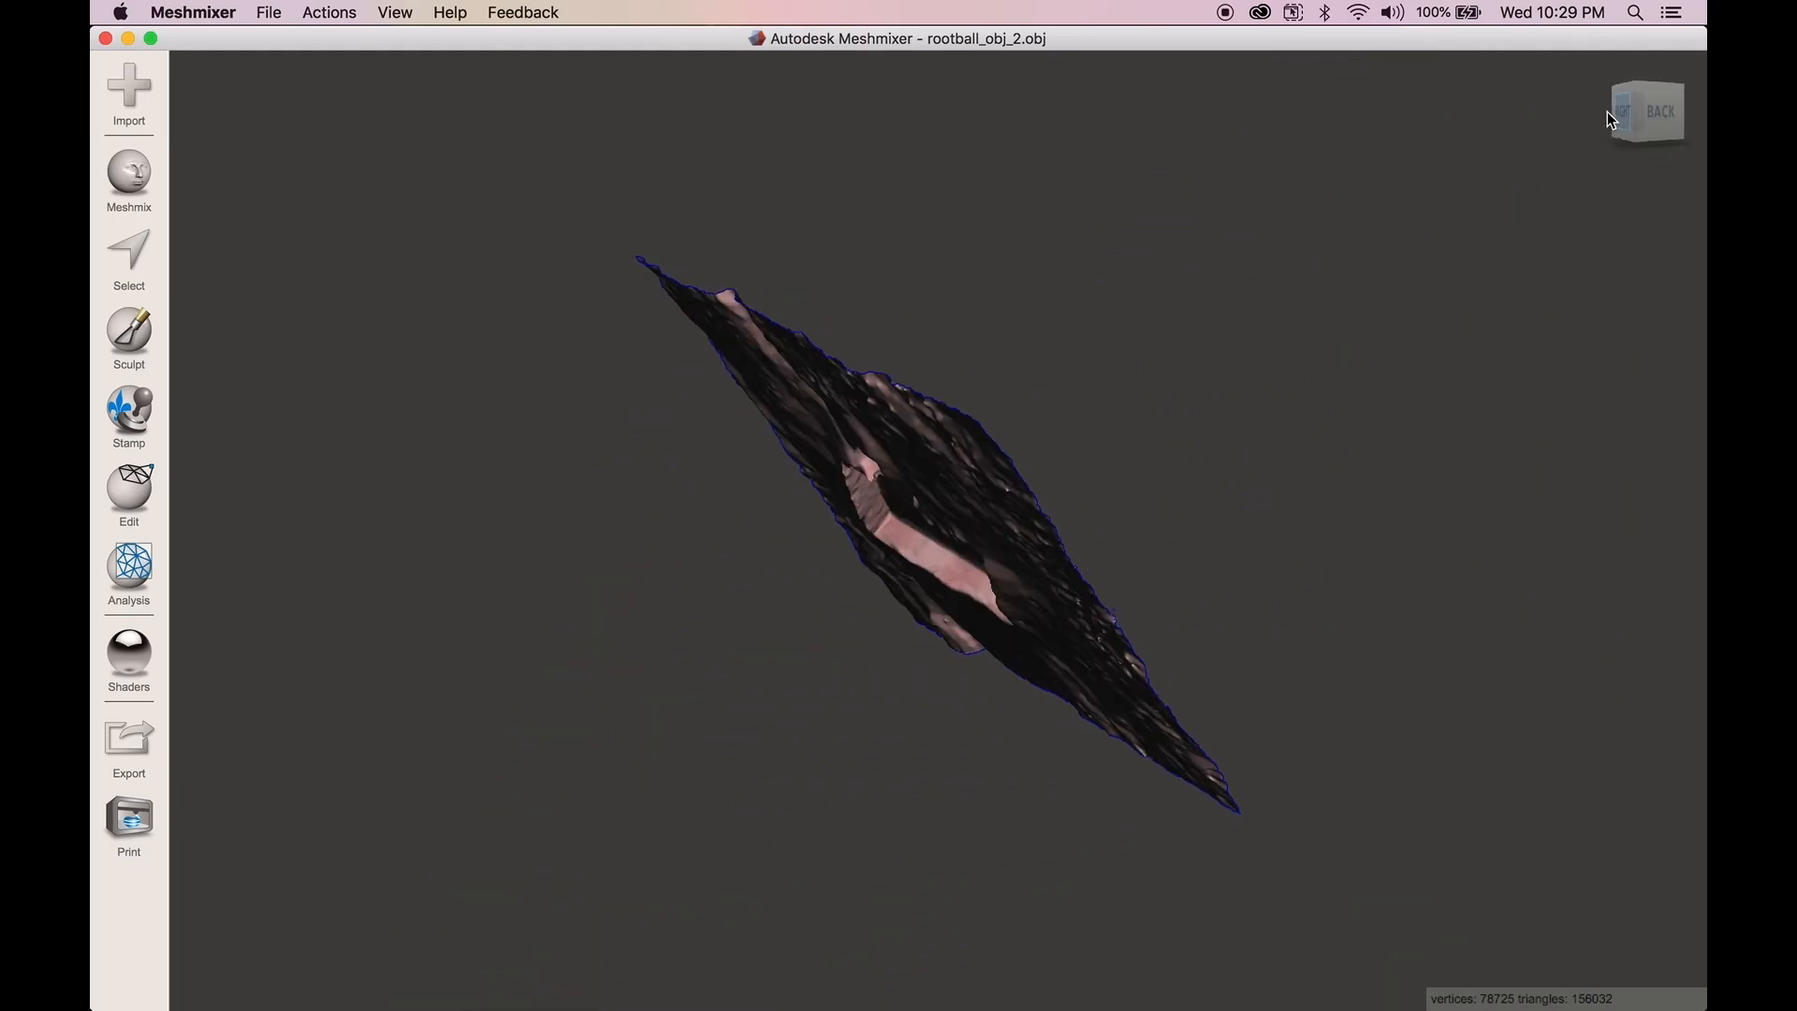
left_click(1604, 109)
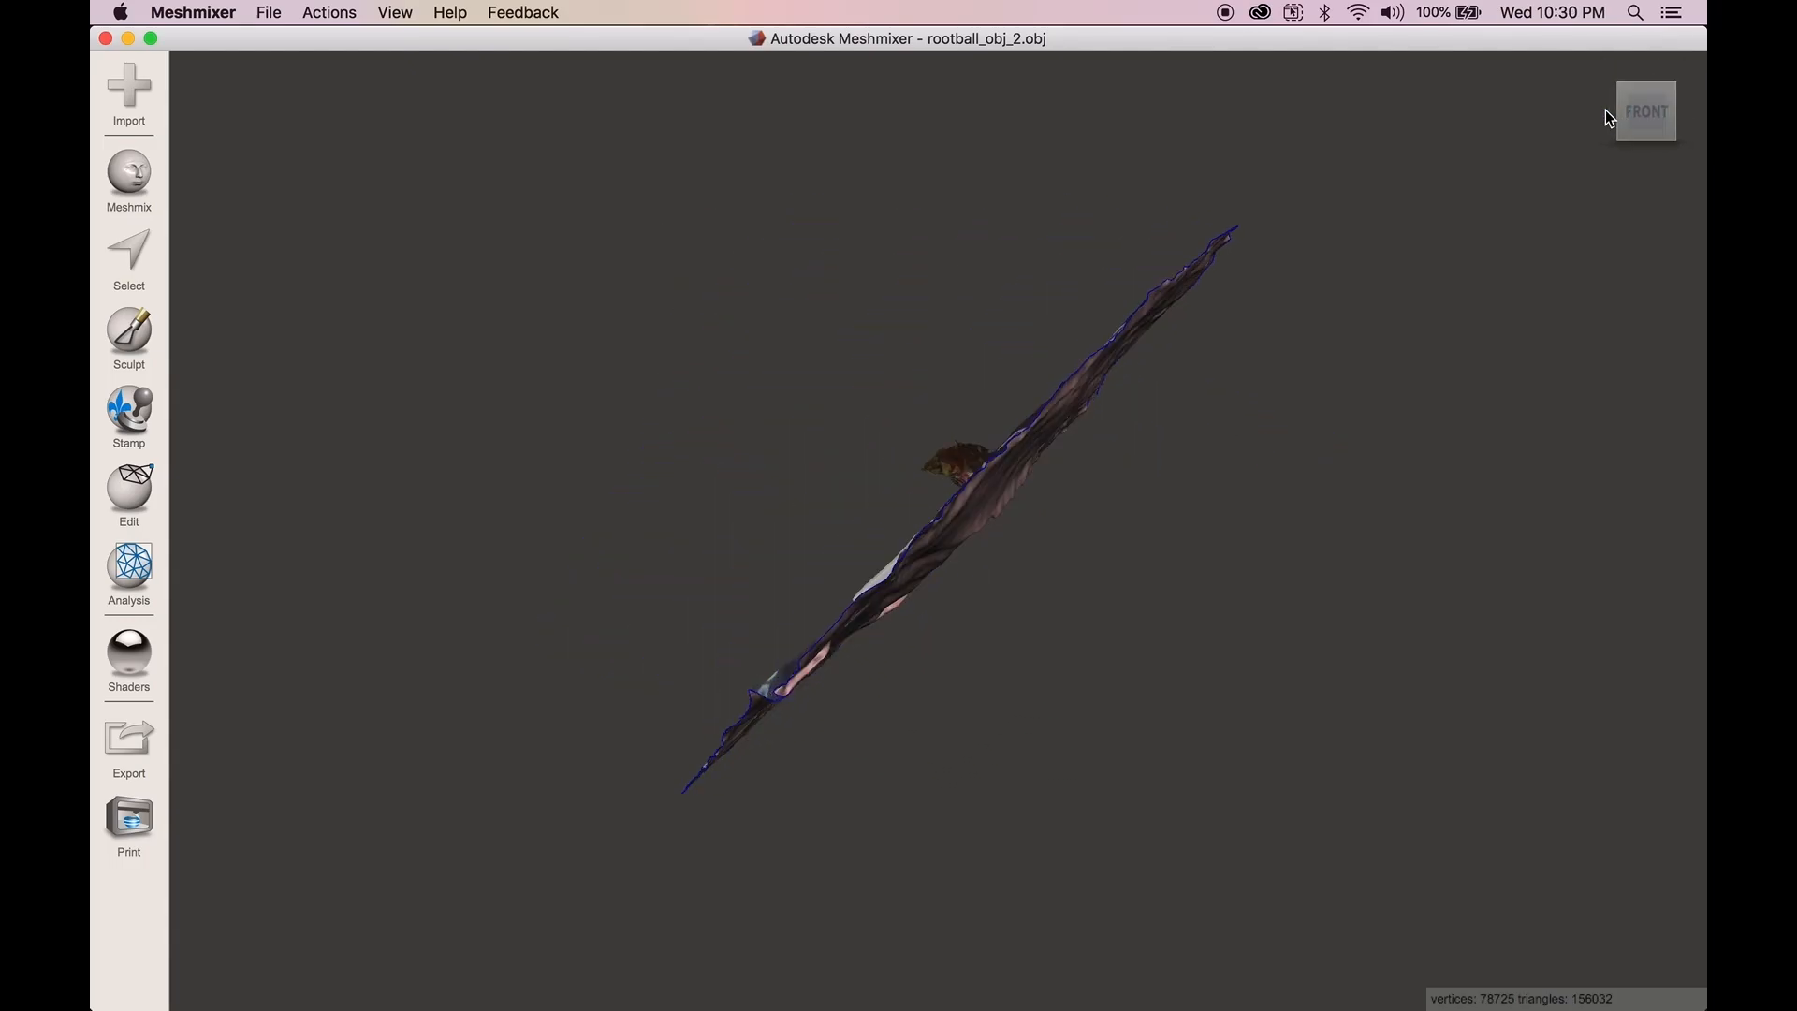
right_click_drag(1173, 333, 1228, 369)
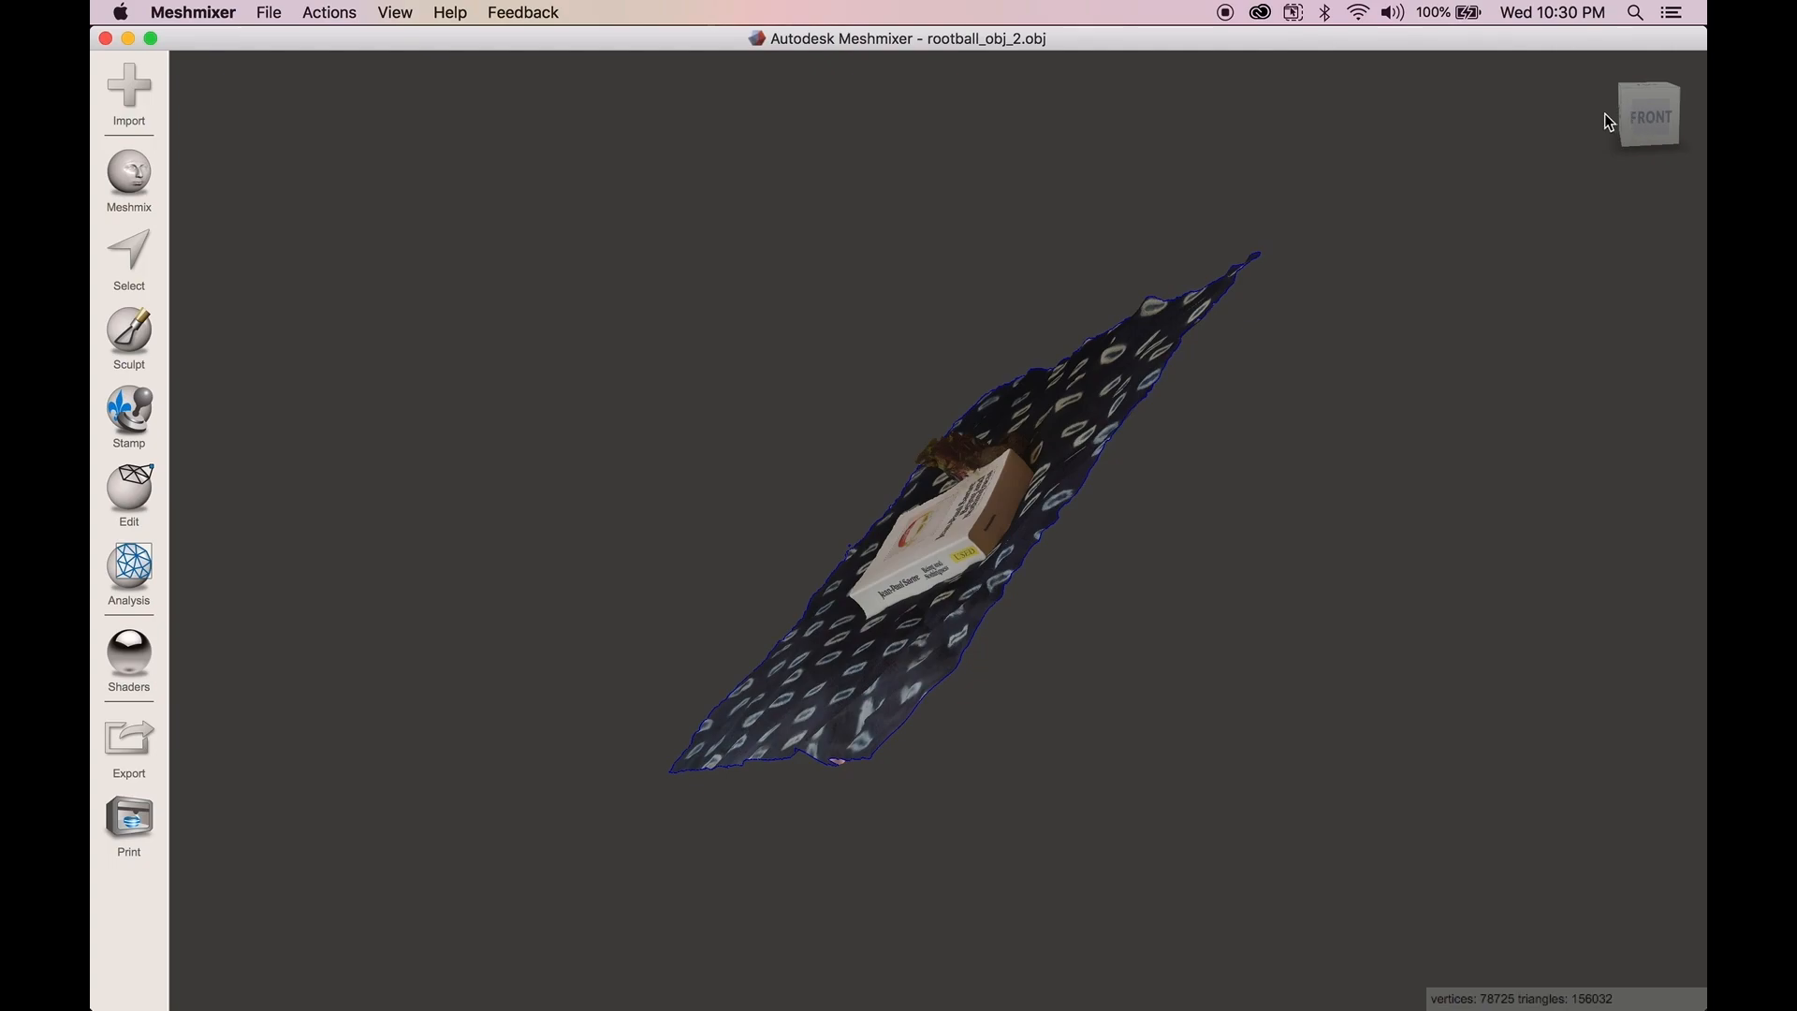
- With Transform in the local frame, rotate the mesh to about 45.165 degrees around X to level the cloth in front view
left_click(1643, 112)
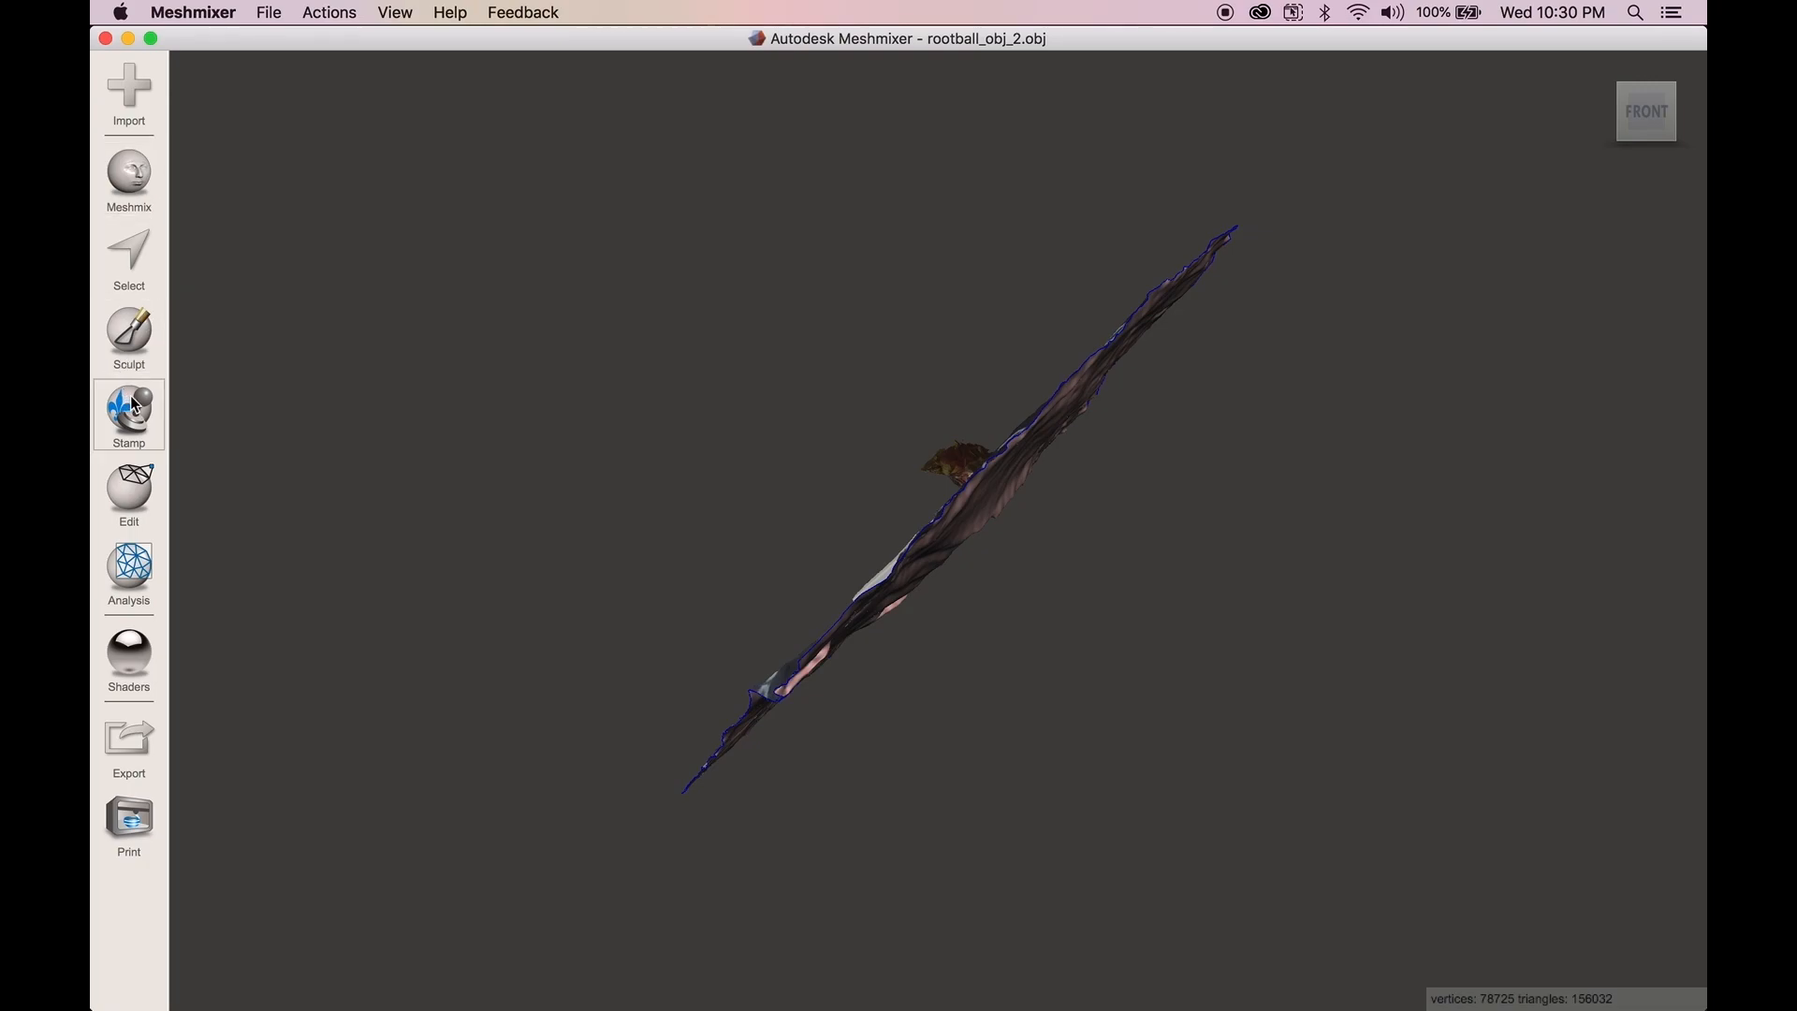
left_click(145, 507)
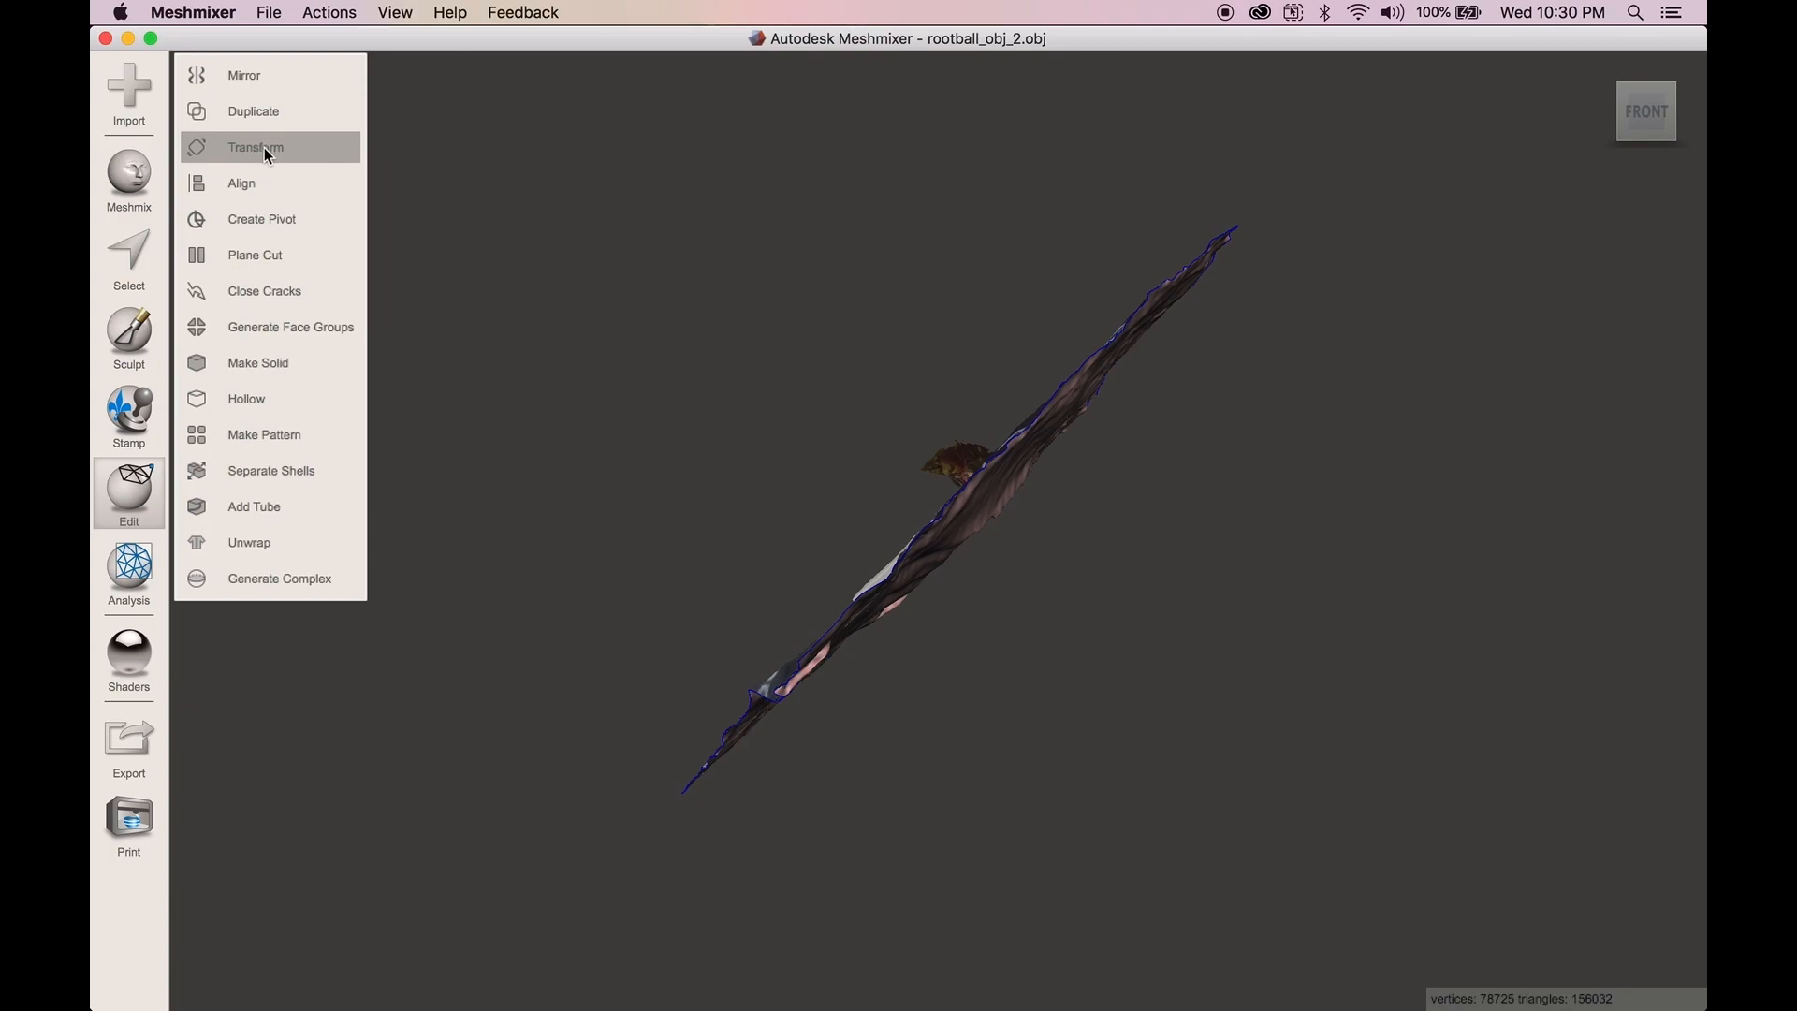
left_click(263, 148)
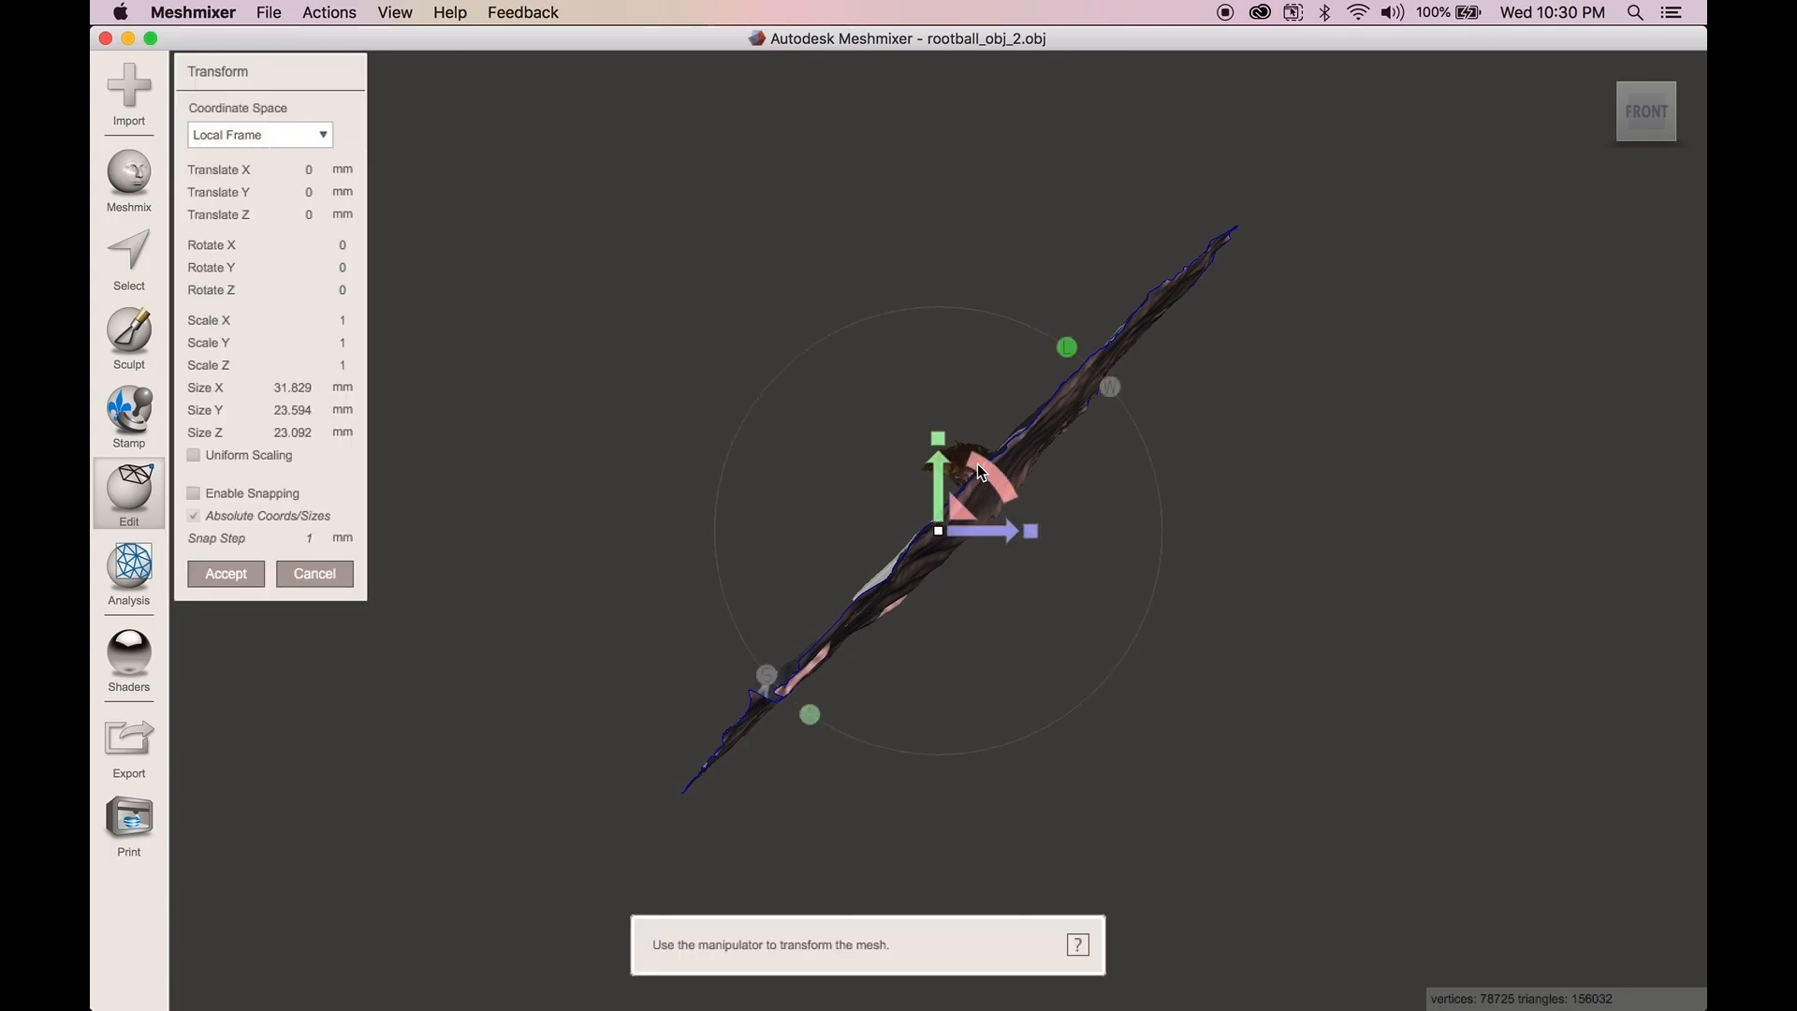
left_click_drag(980, 471, 1019, 510)
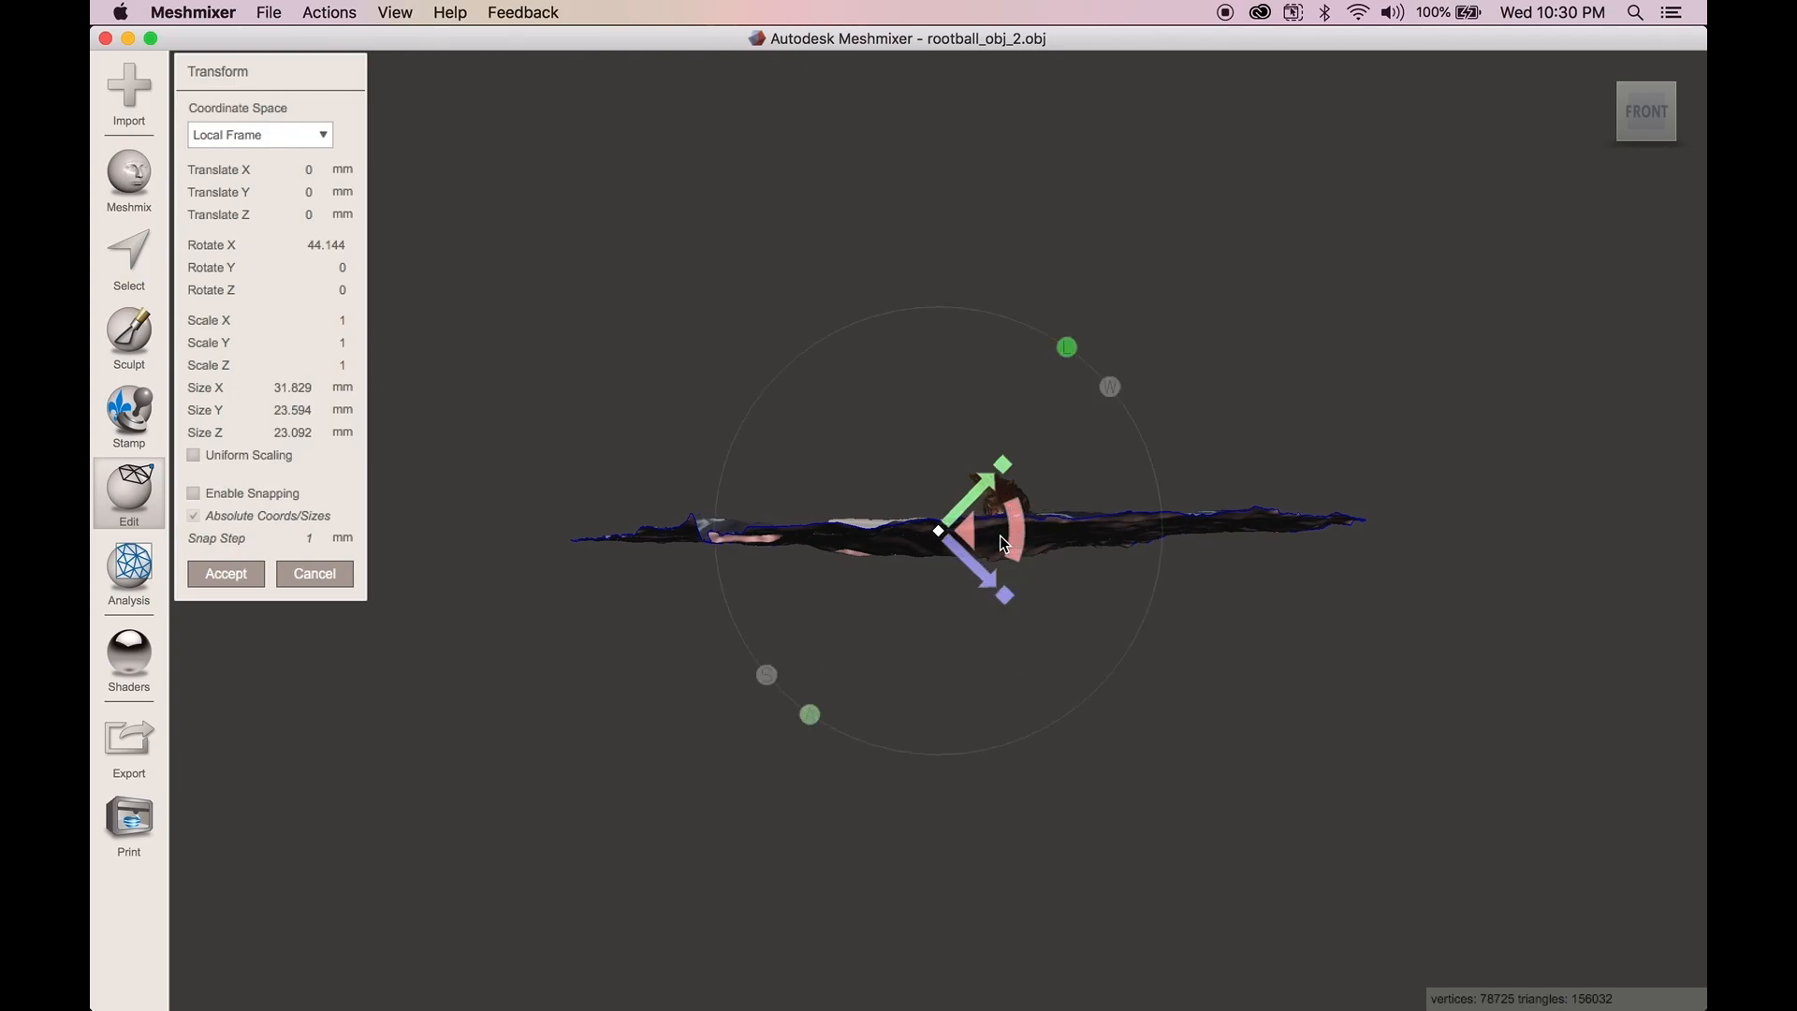
left_click(321, 140)
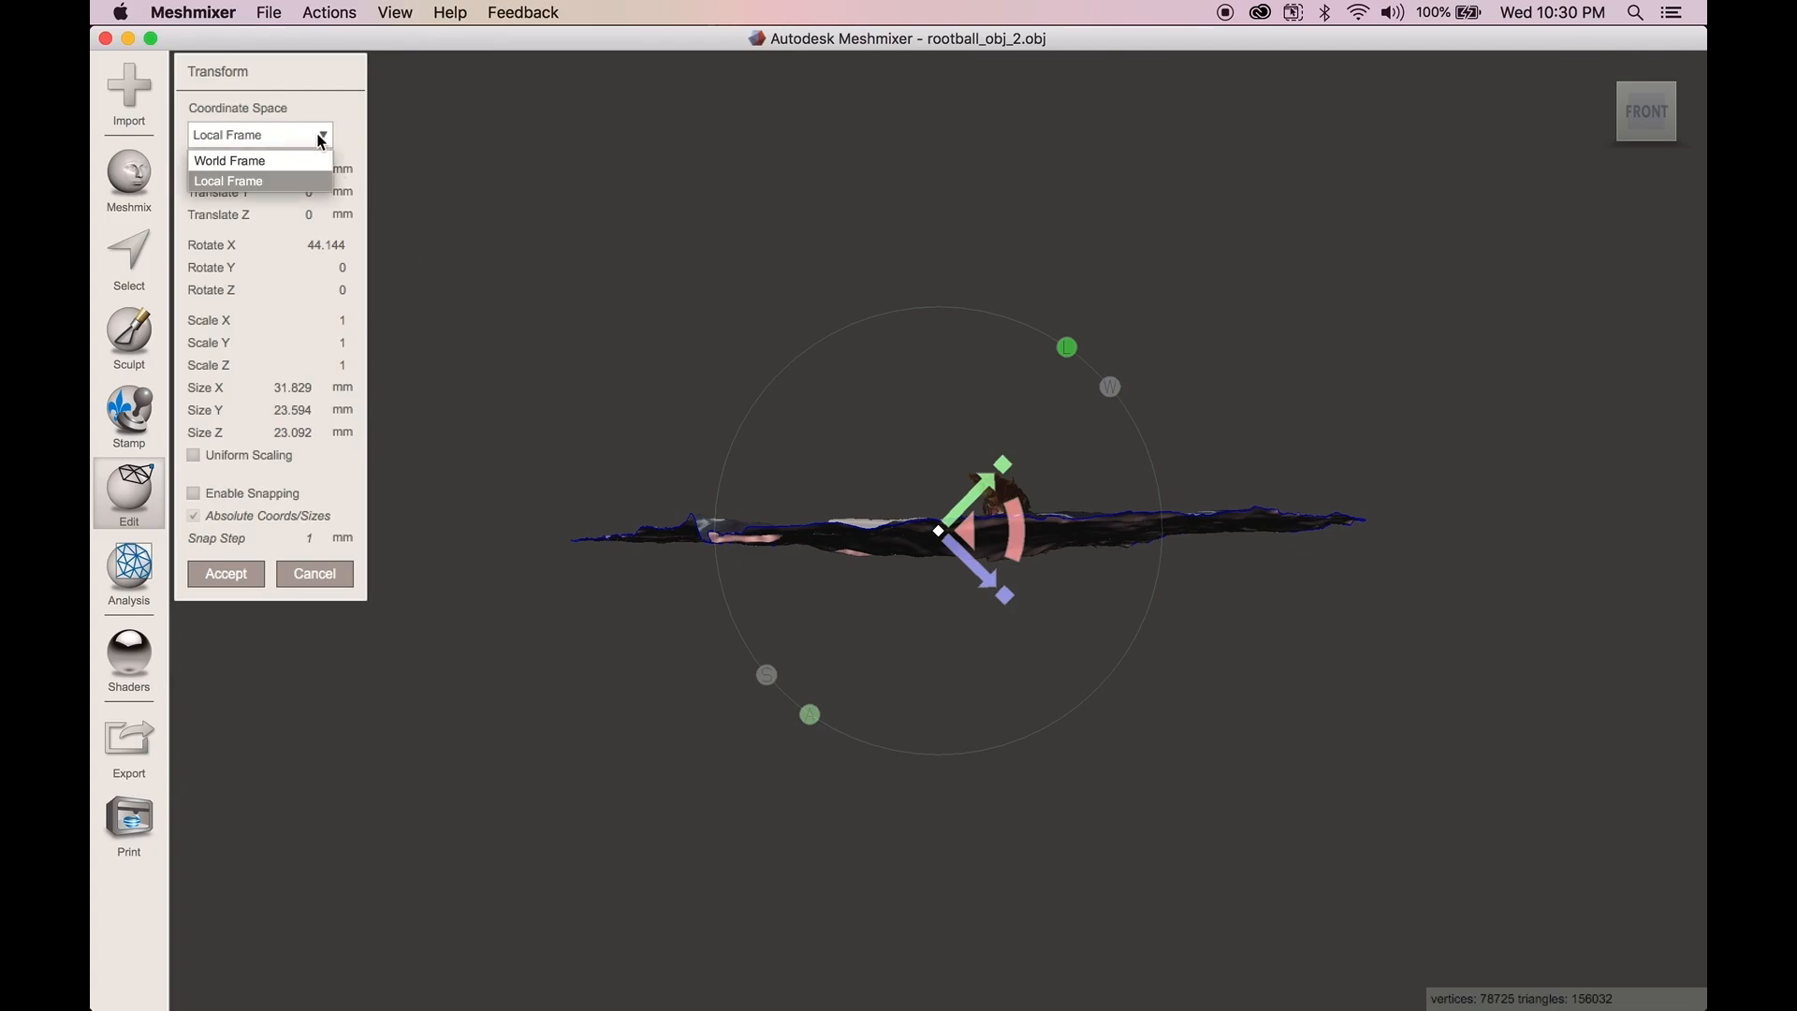
left_click(269, 183)
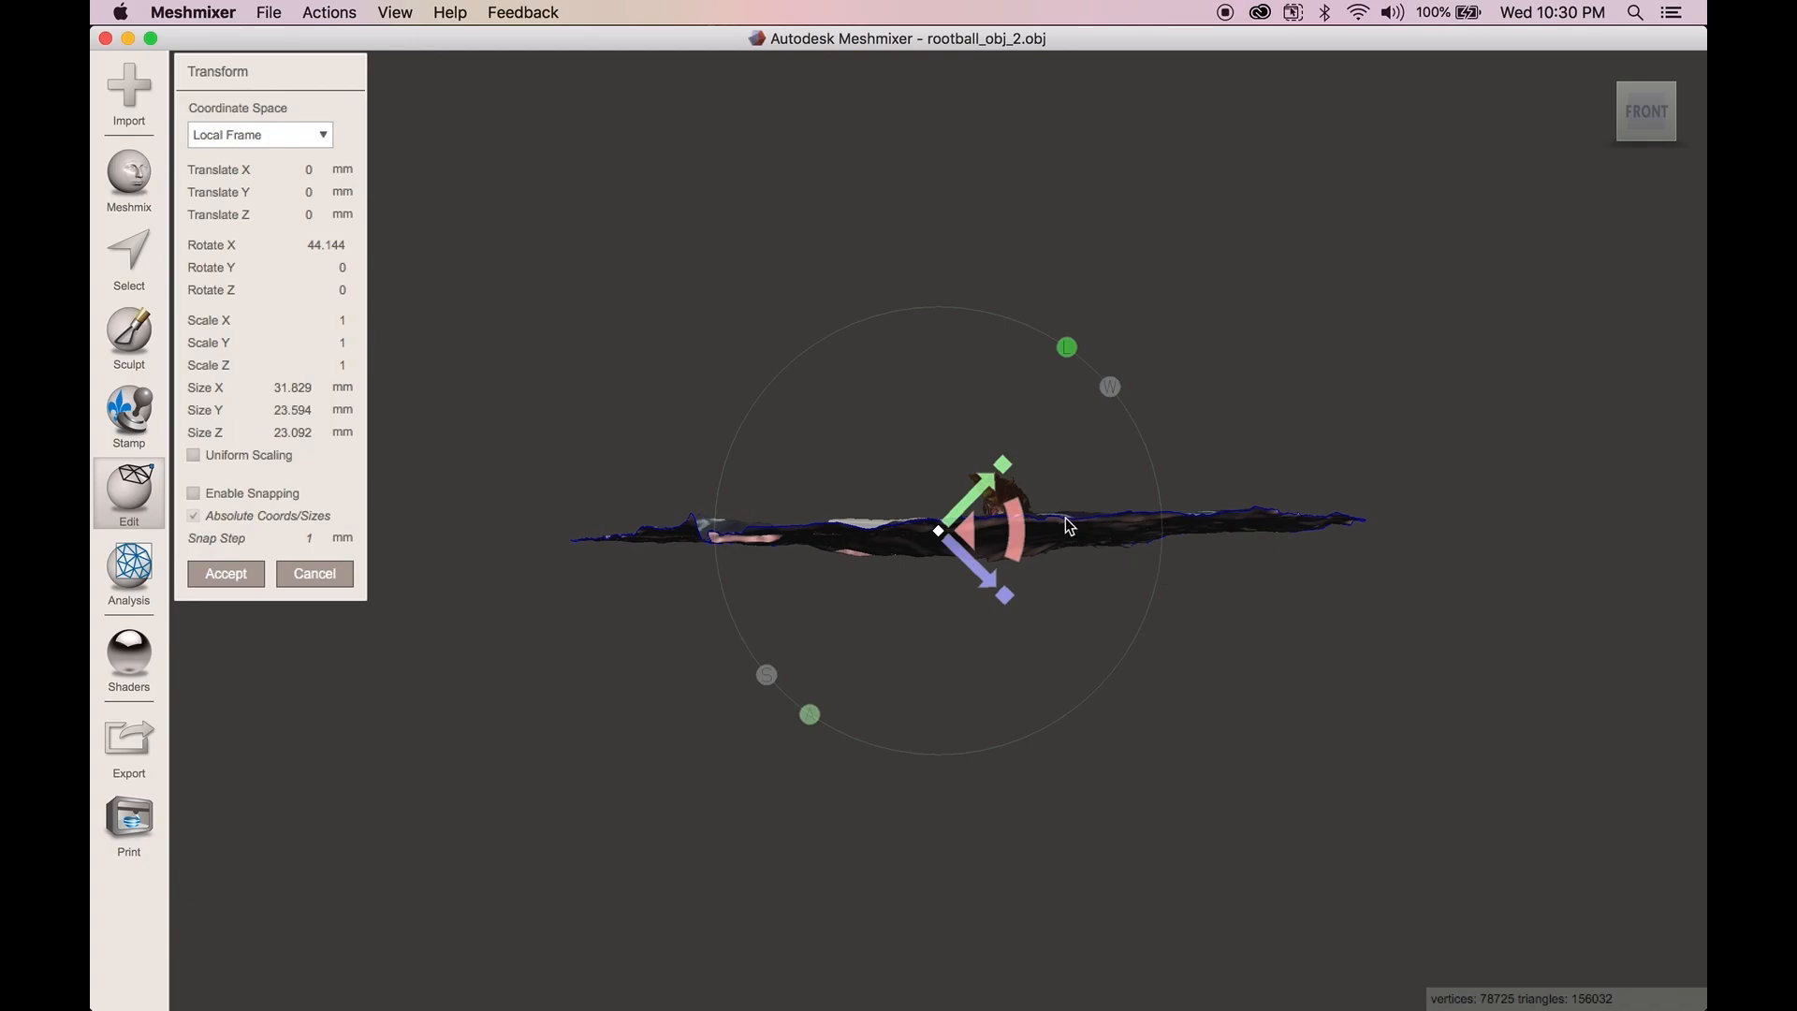
left_click_drag(1018, 535, 1123, 505)
right_click_drag(752, 397, 921, 505)
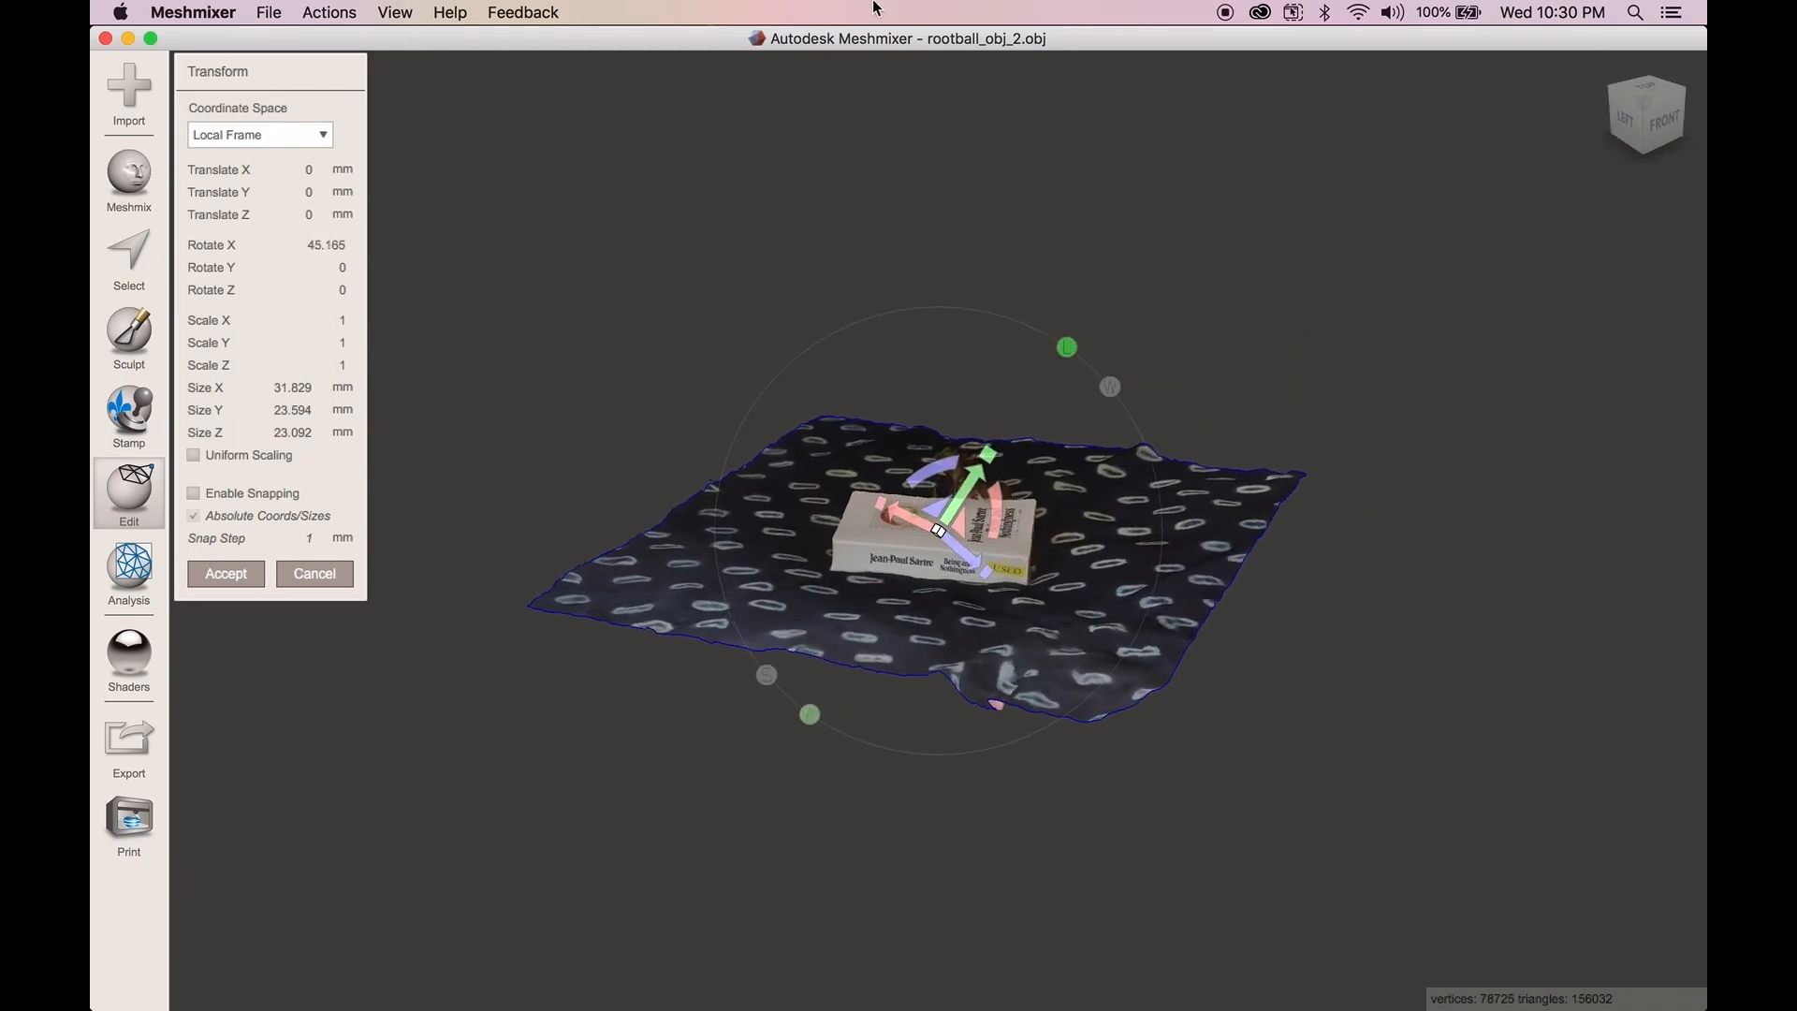
- Switch the transform's coordinate space to World Frame
left_click(317, 150)
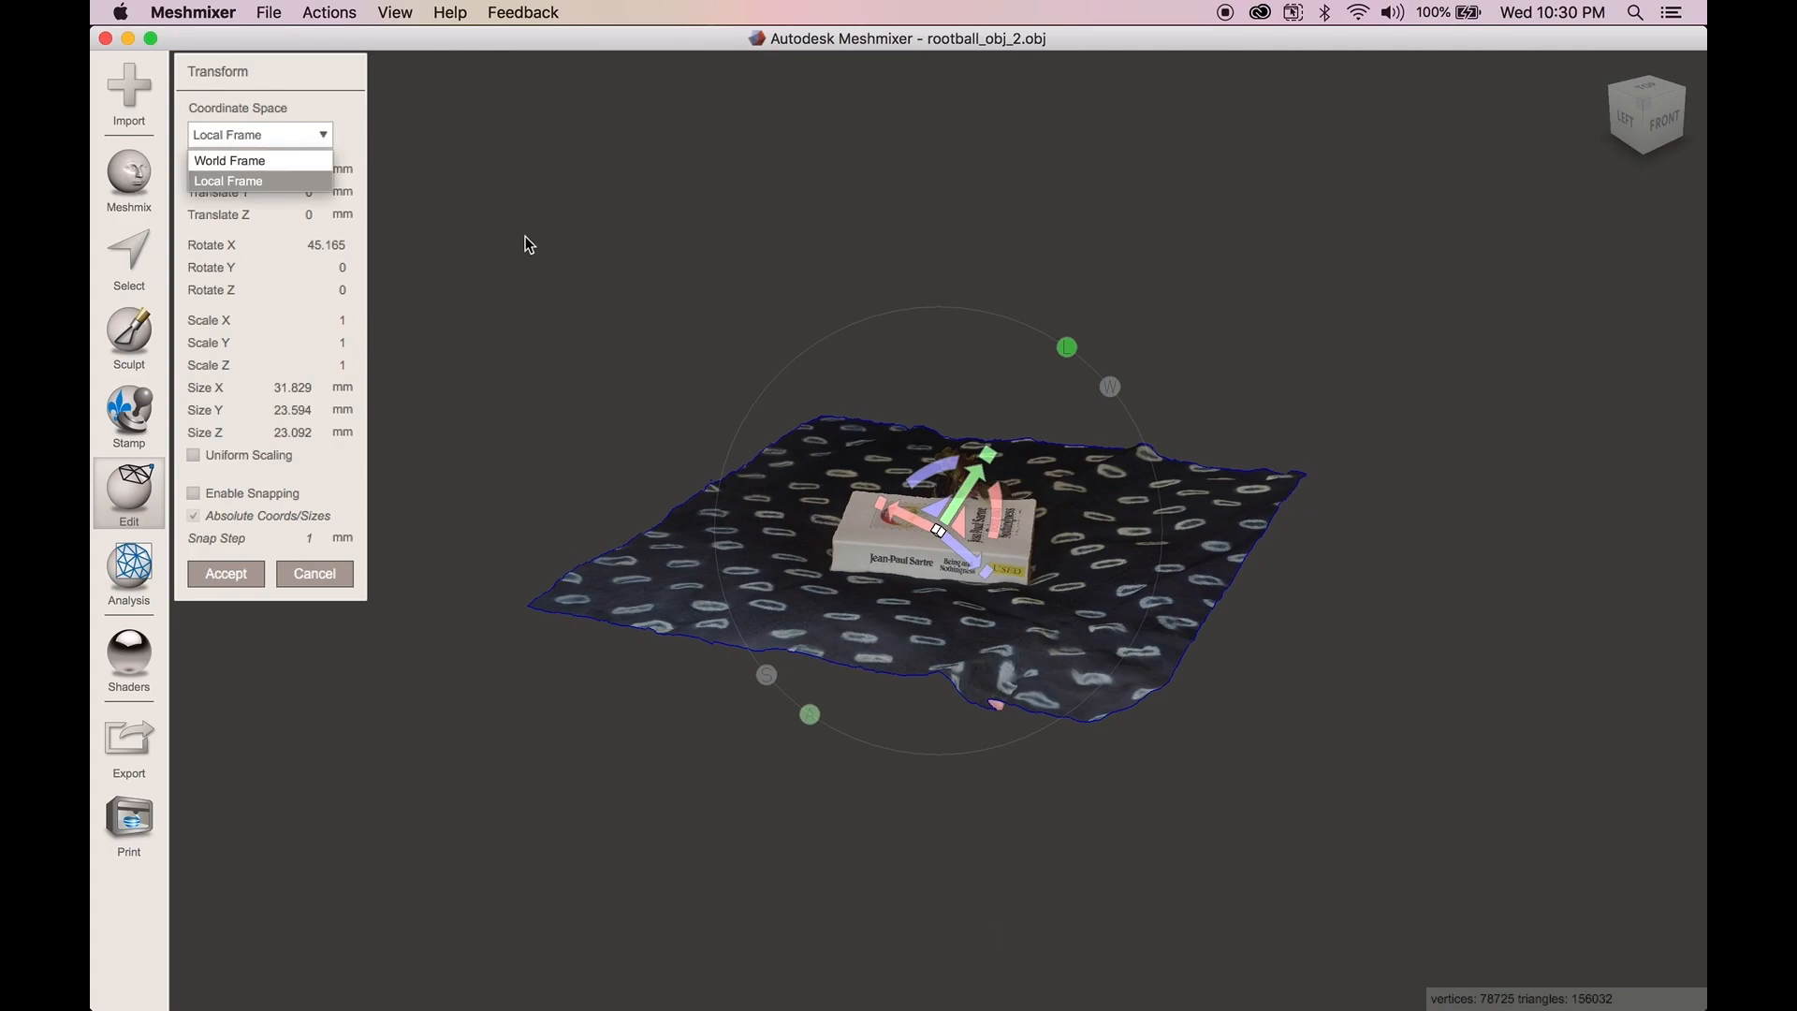
right_click_drag(988, 692, 854, 670)
right_click_drag(1155, 558, 1045, 525)
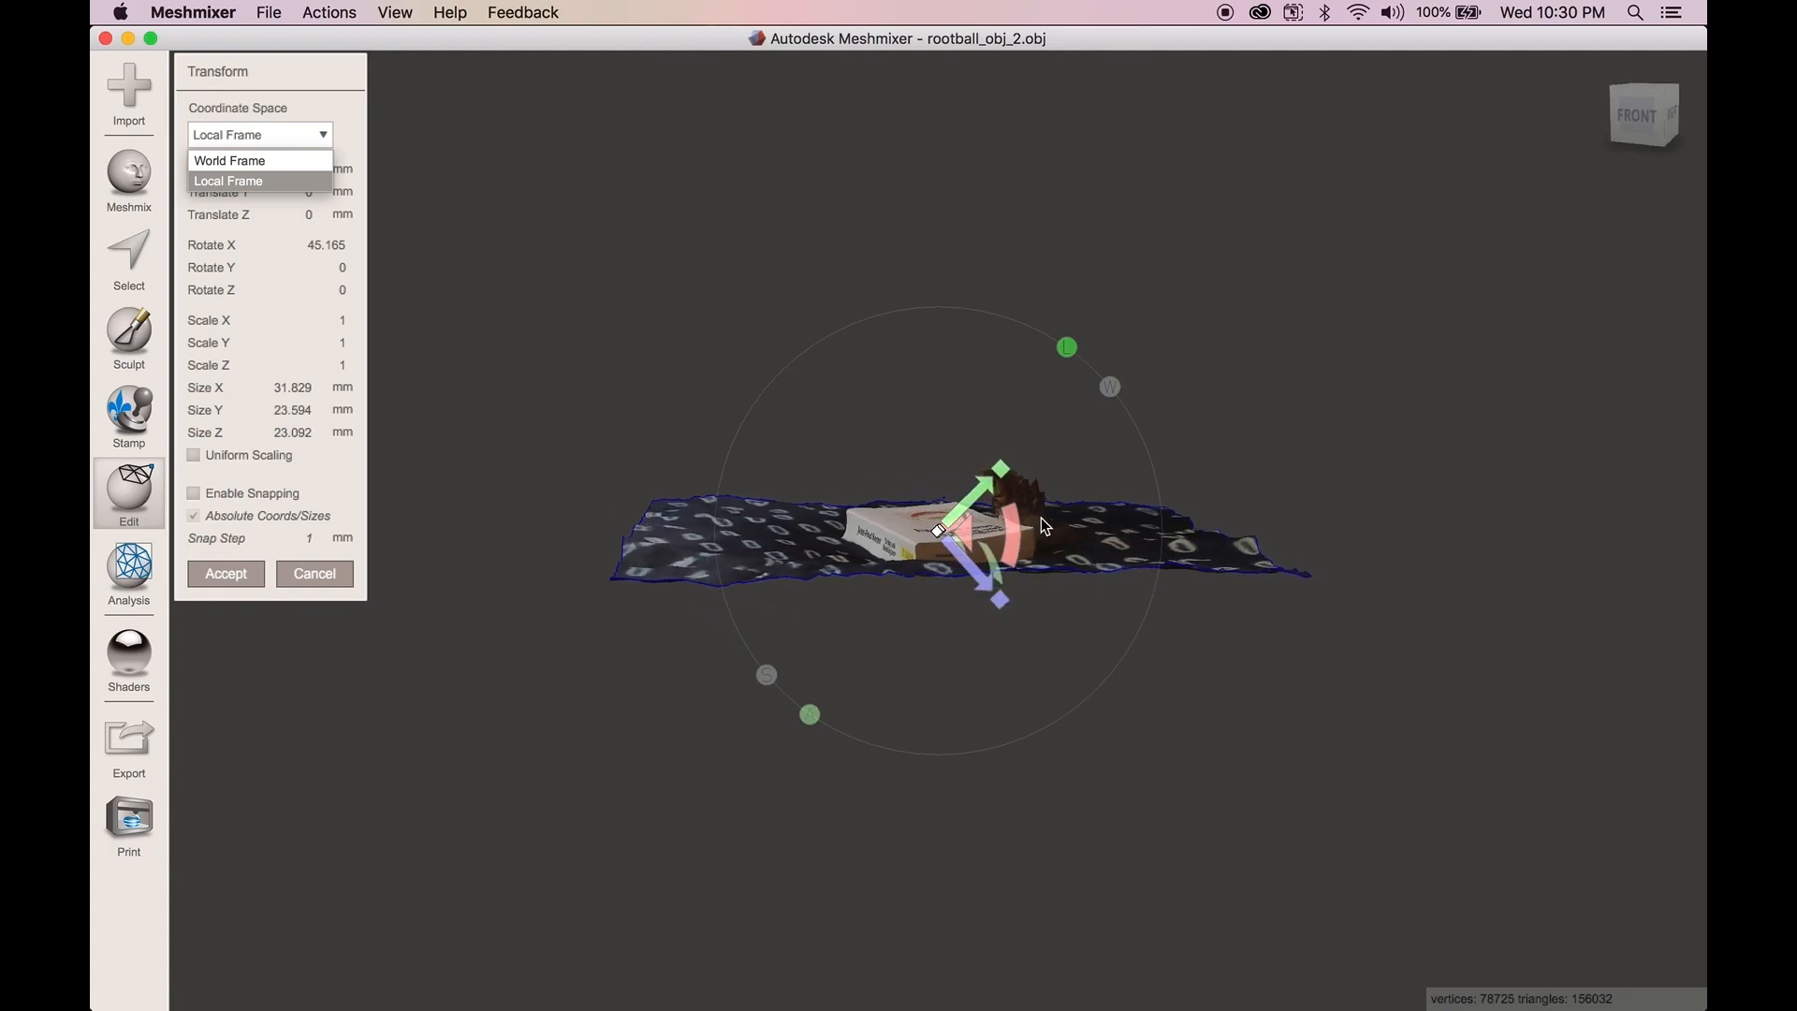
left_click(257, 163)
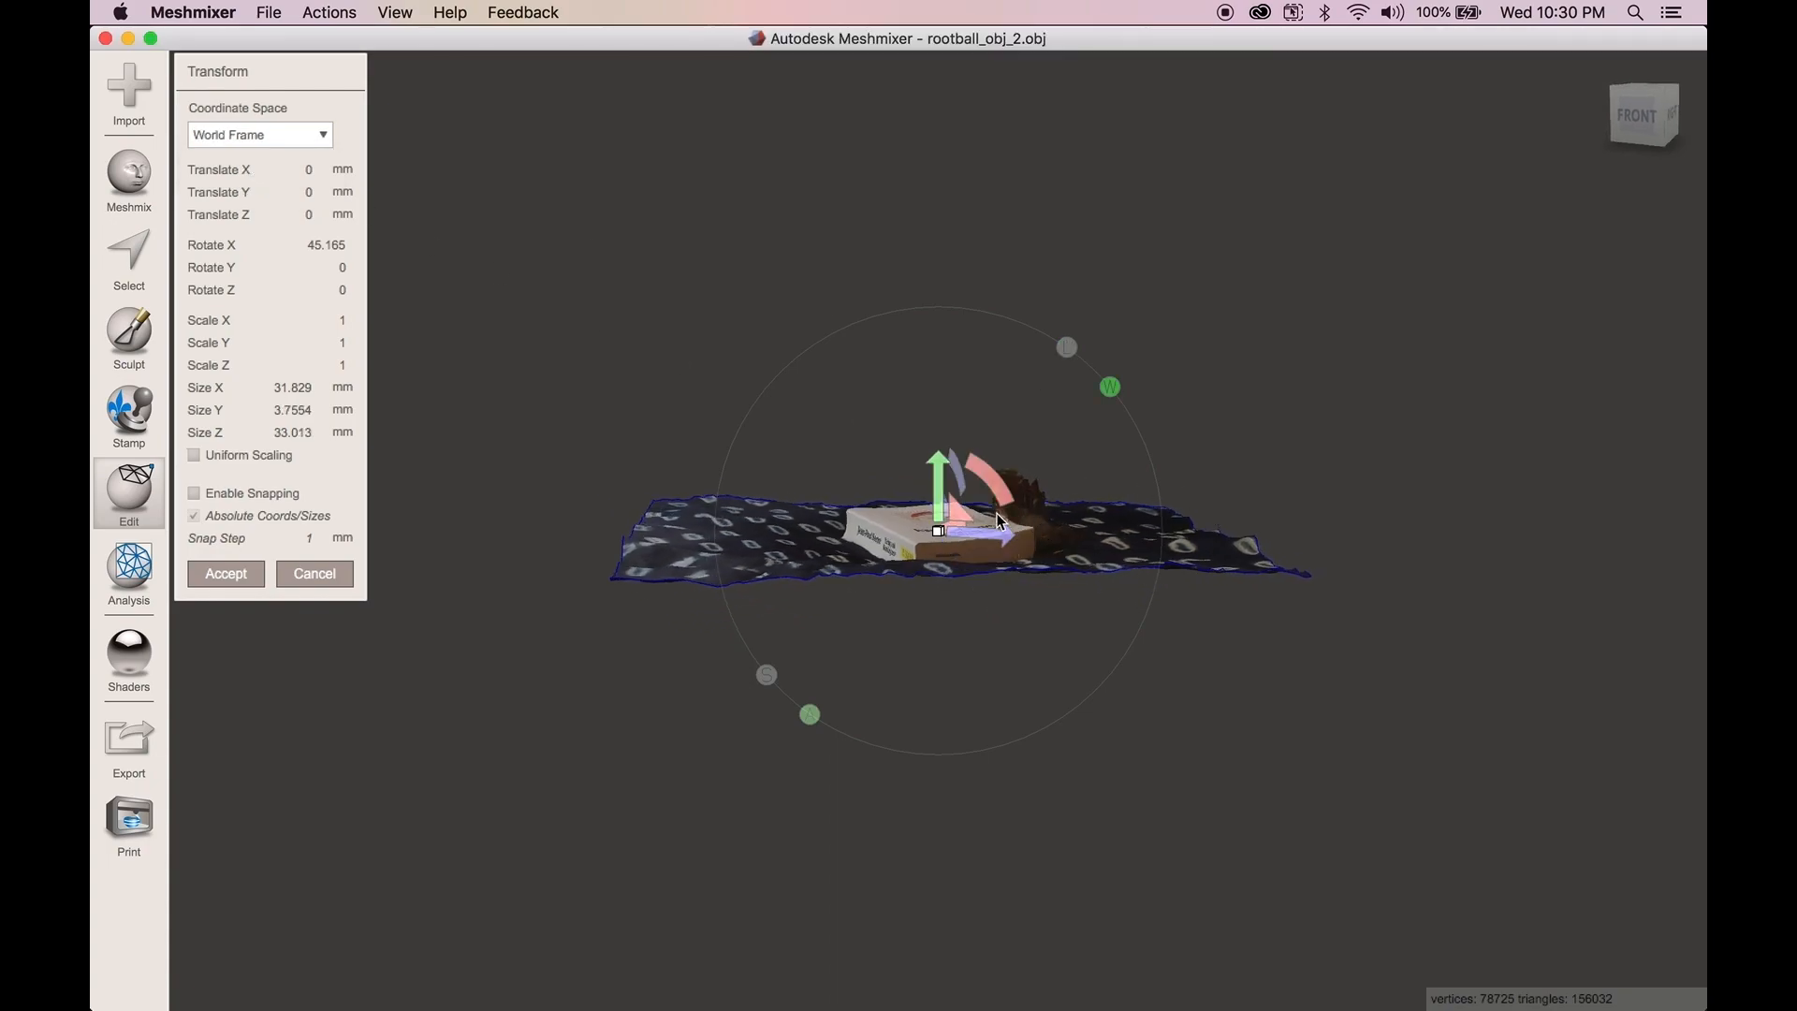
- Move the mesh down along the Y axis with the manipulator, and reset Translate Y to 0
right_click_drag(1044, 497, 959, 532)
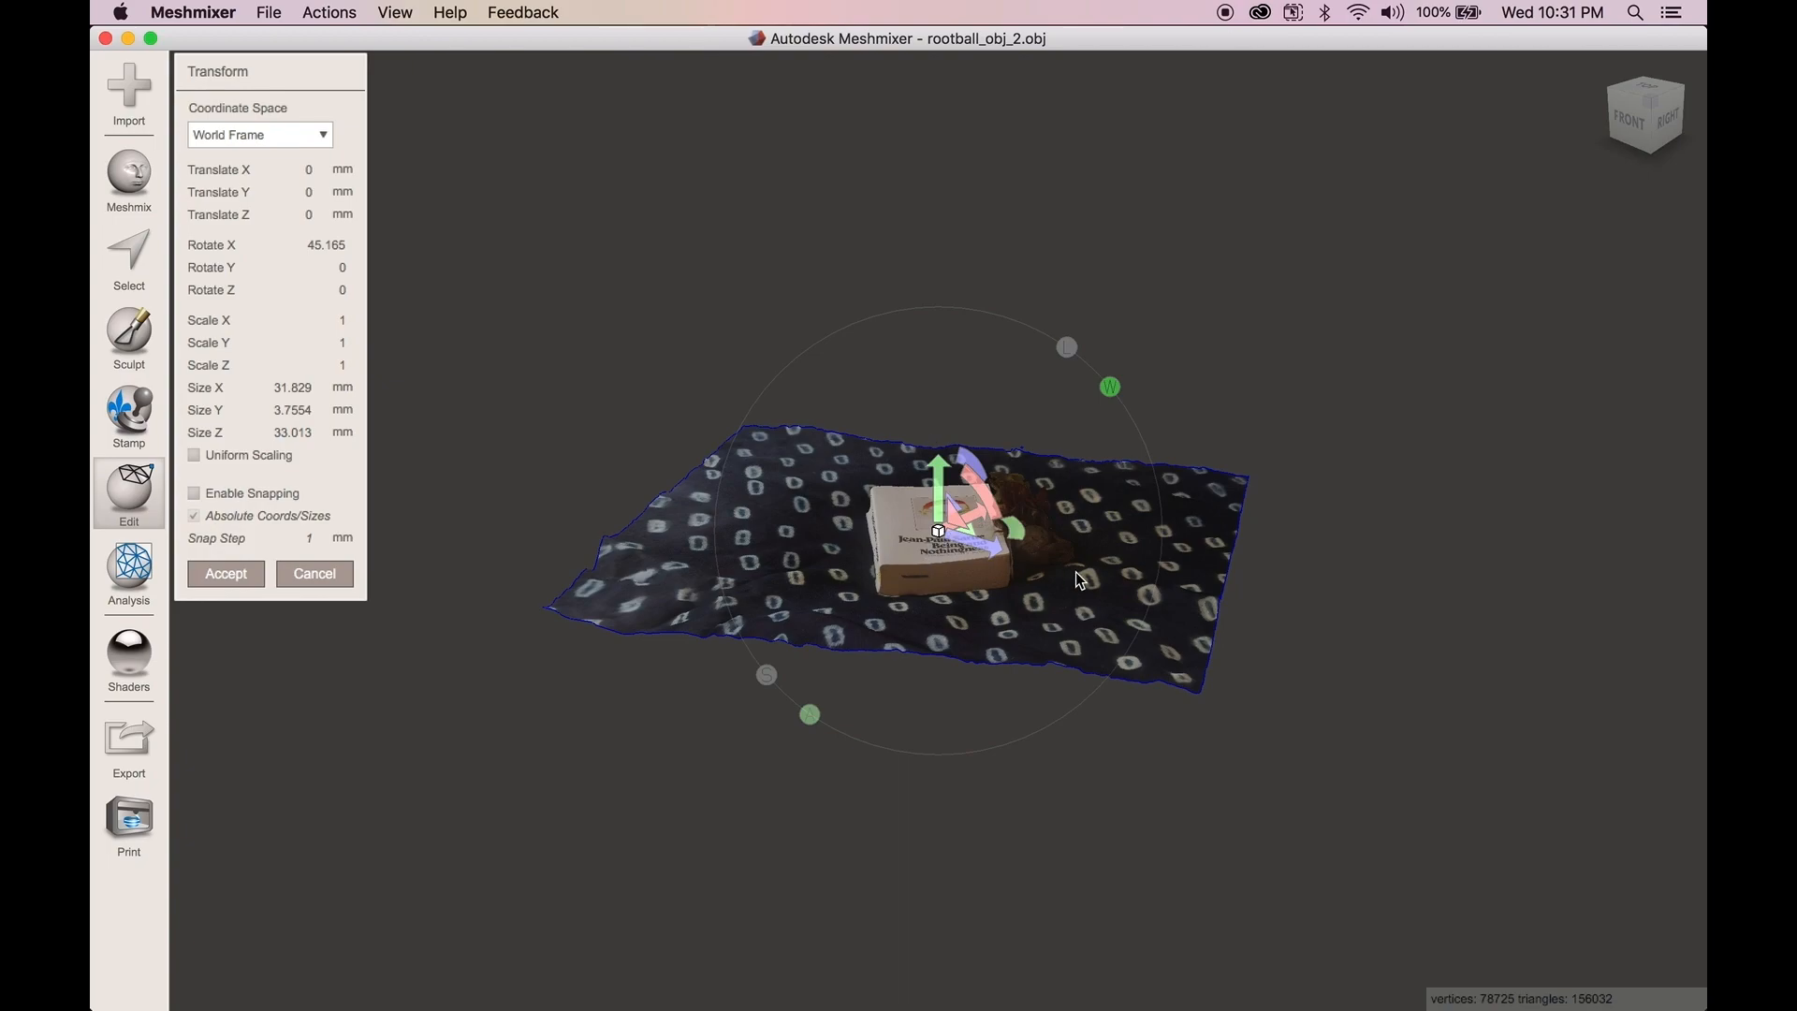
right_click_drag(1098, 596, 961, 627)
scroll(945, 624, "up", 5)
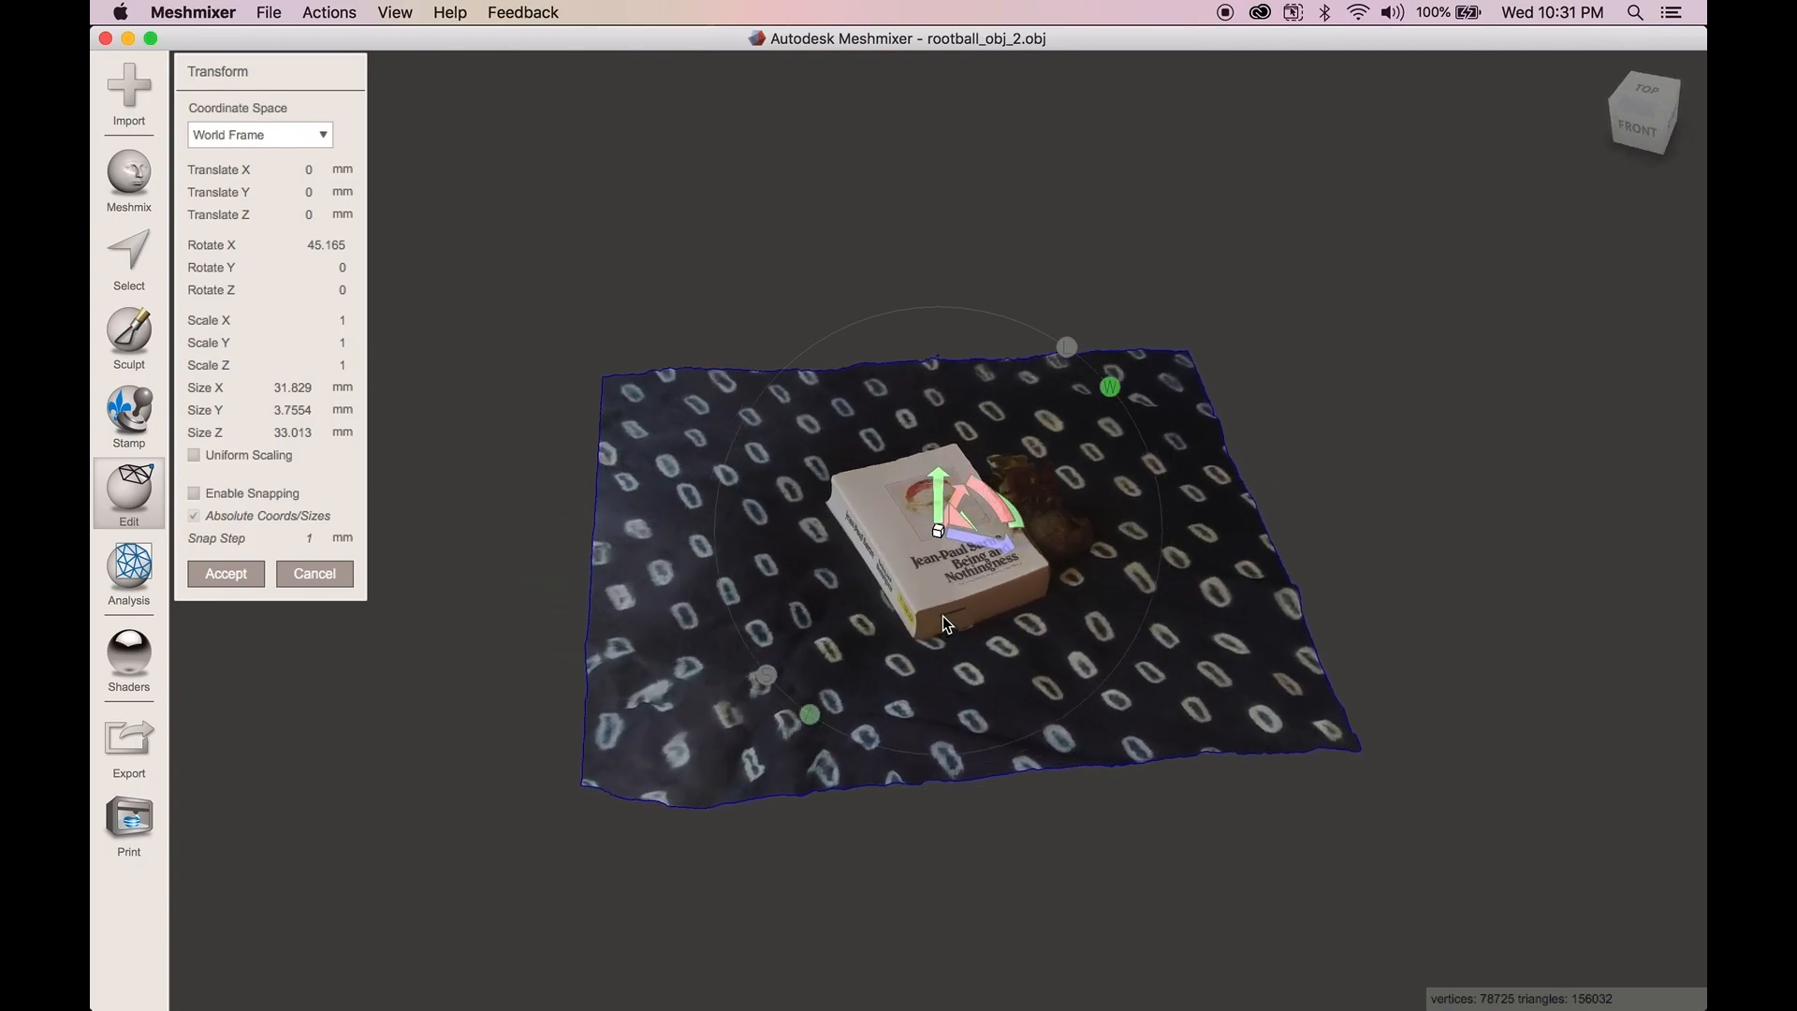
right_click_drag(947, 621, 931, 524)
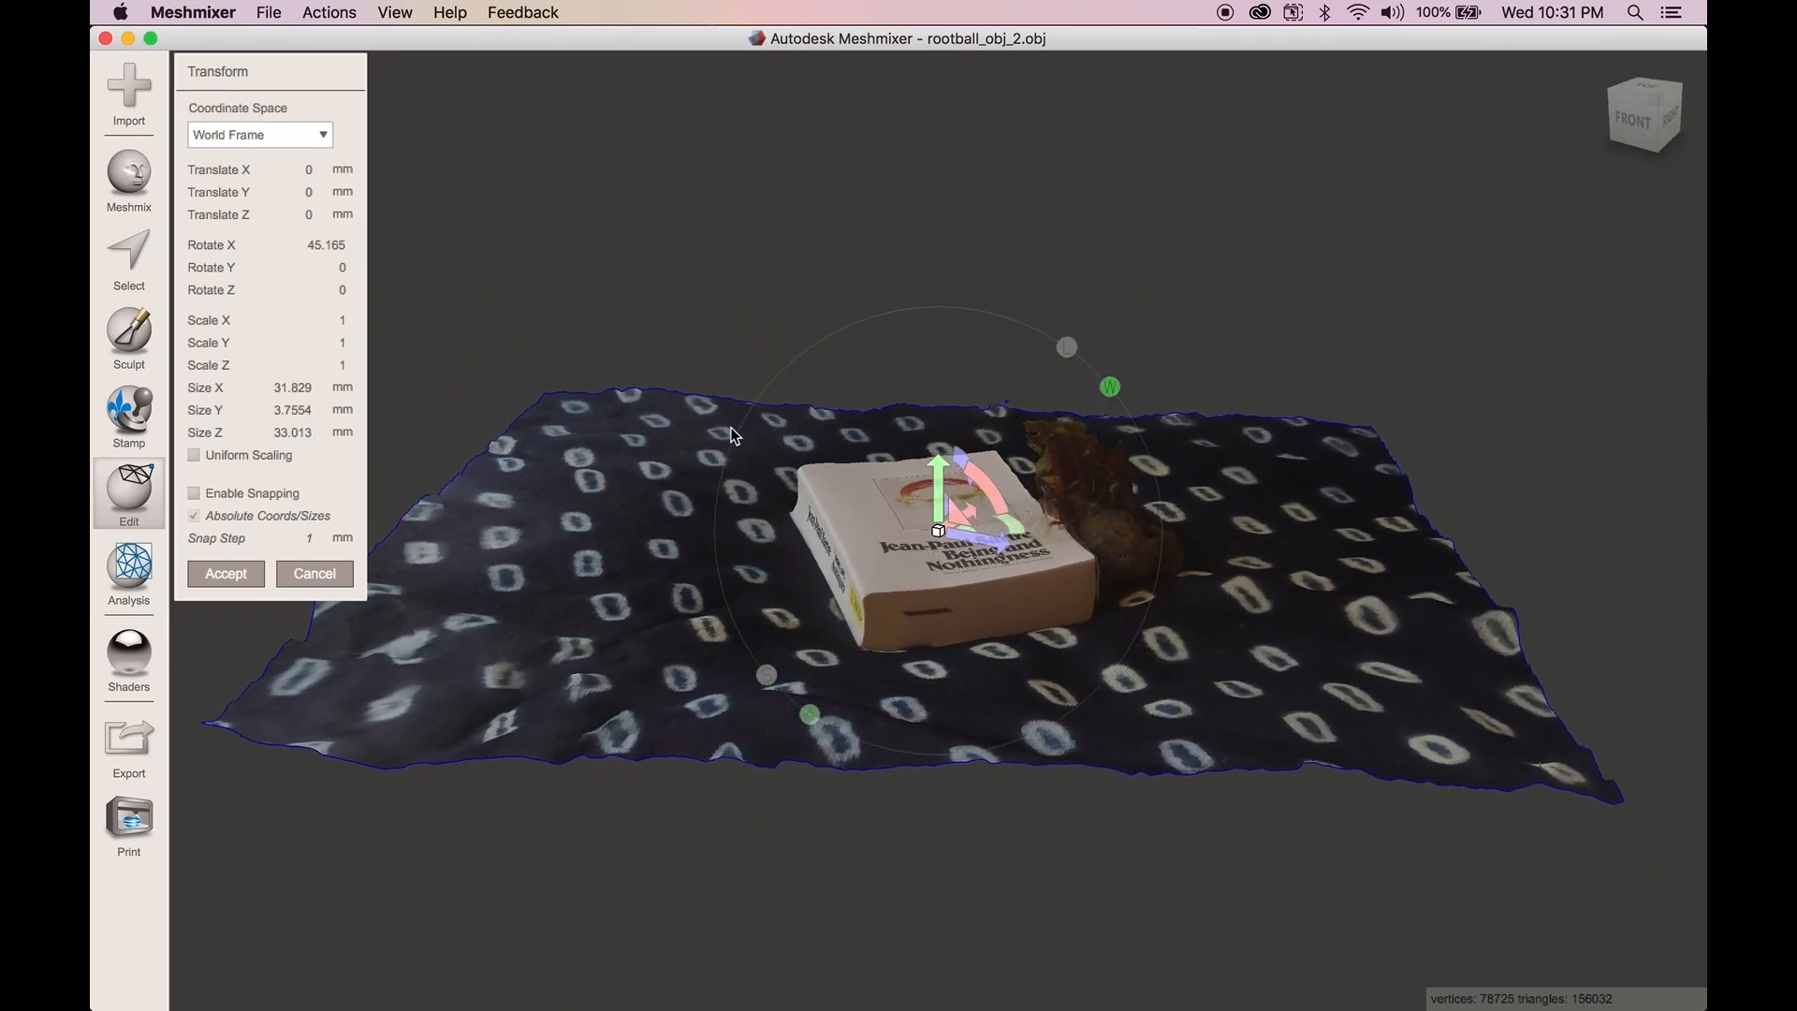
left_click_drag(940, 496, 923, 536)
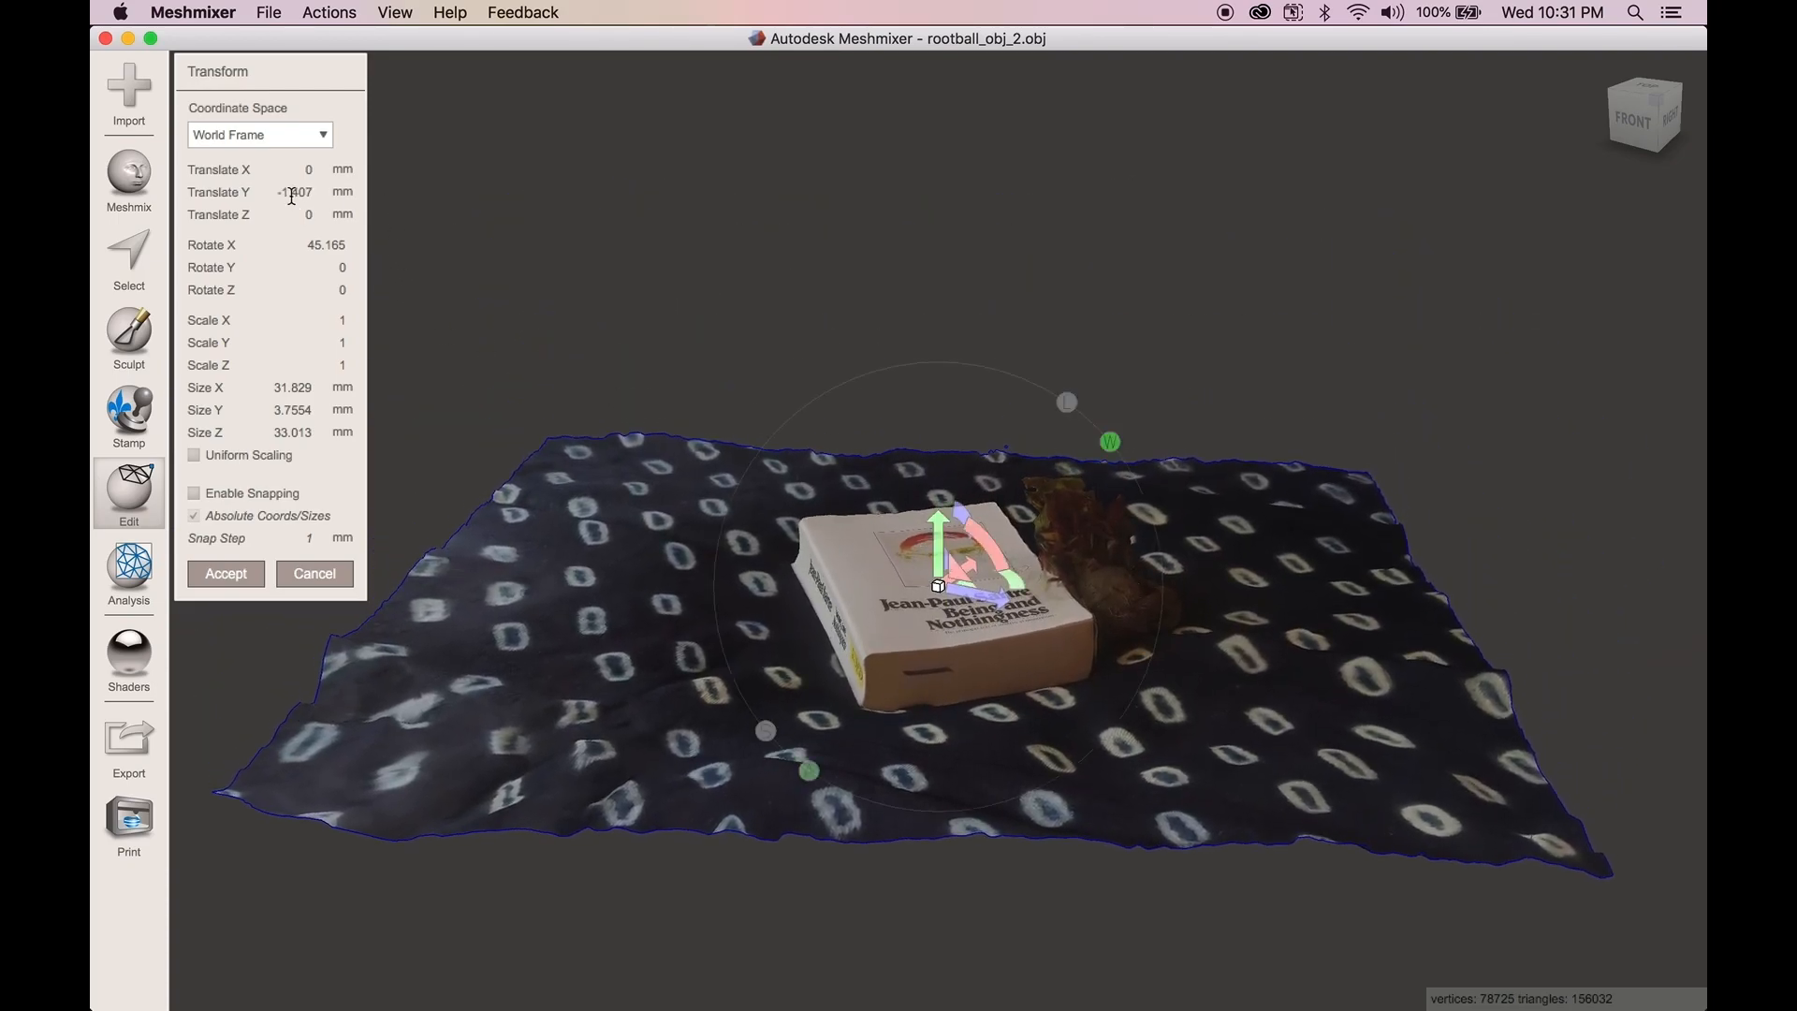
double_click(294, 191)
type("0")
- Tilt the mesh around X, reset Rotate X to 0, and rotate it freehand to about 40.471 degrees with a uniform scale of about 1.086
mouse_move(977, 478)
left_mouse_down()
mouse_move(933, 423)
mouse_move(1006, 519)
mouse_move(974, 488)
left_mouse_up()
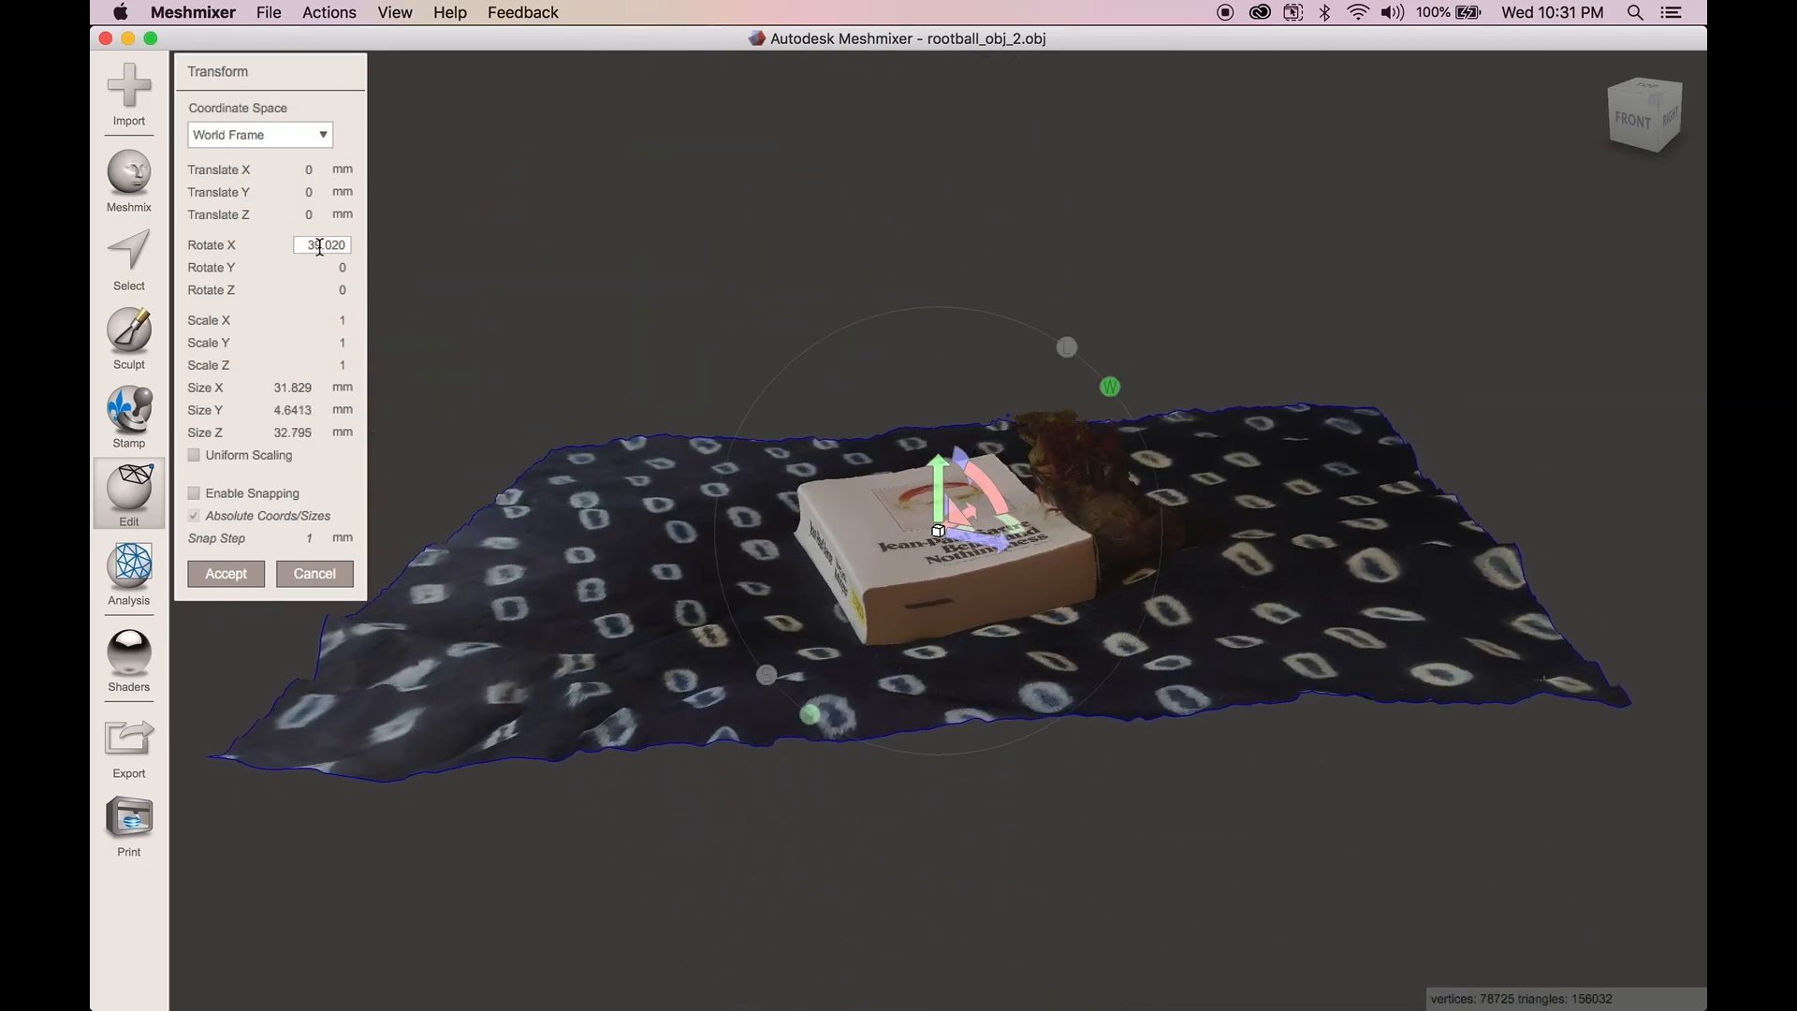
double_click(320, 245)
type("0")
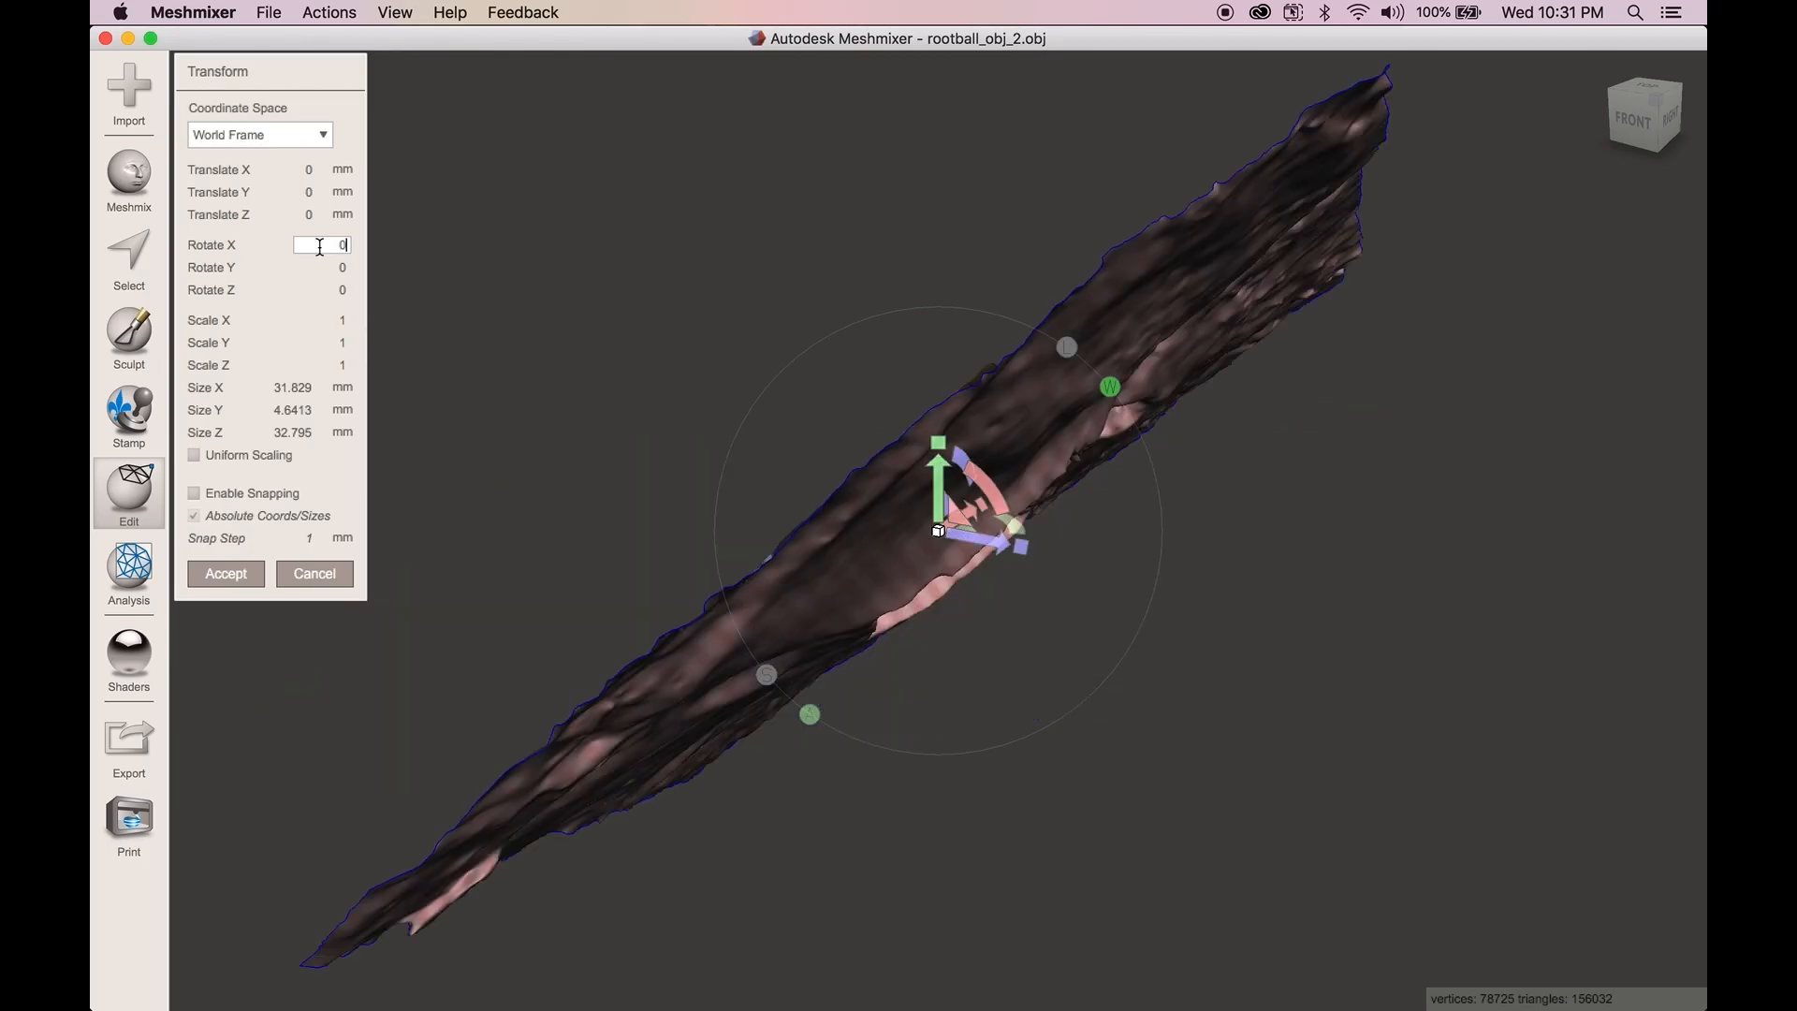
left_click_drag(983, 479, 885, 586)
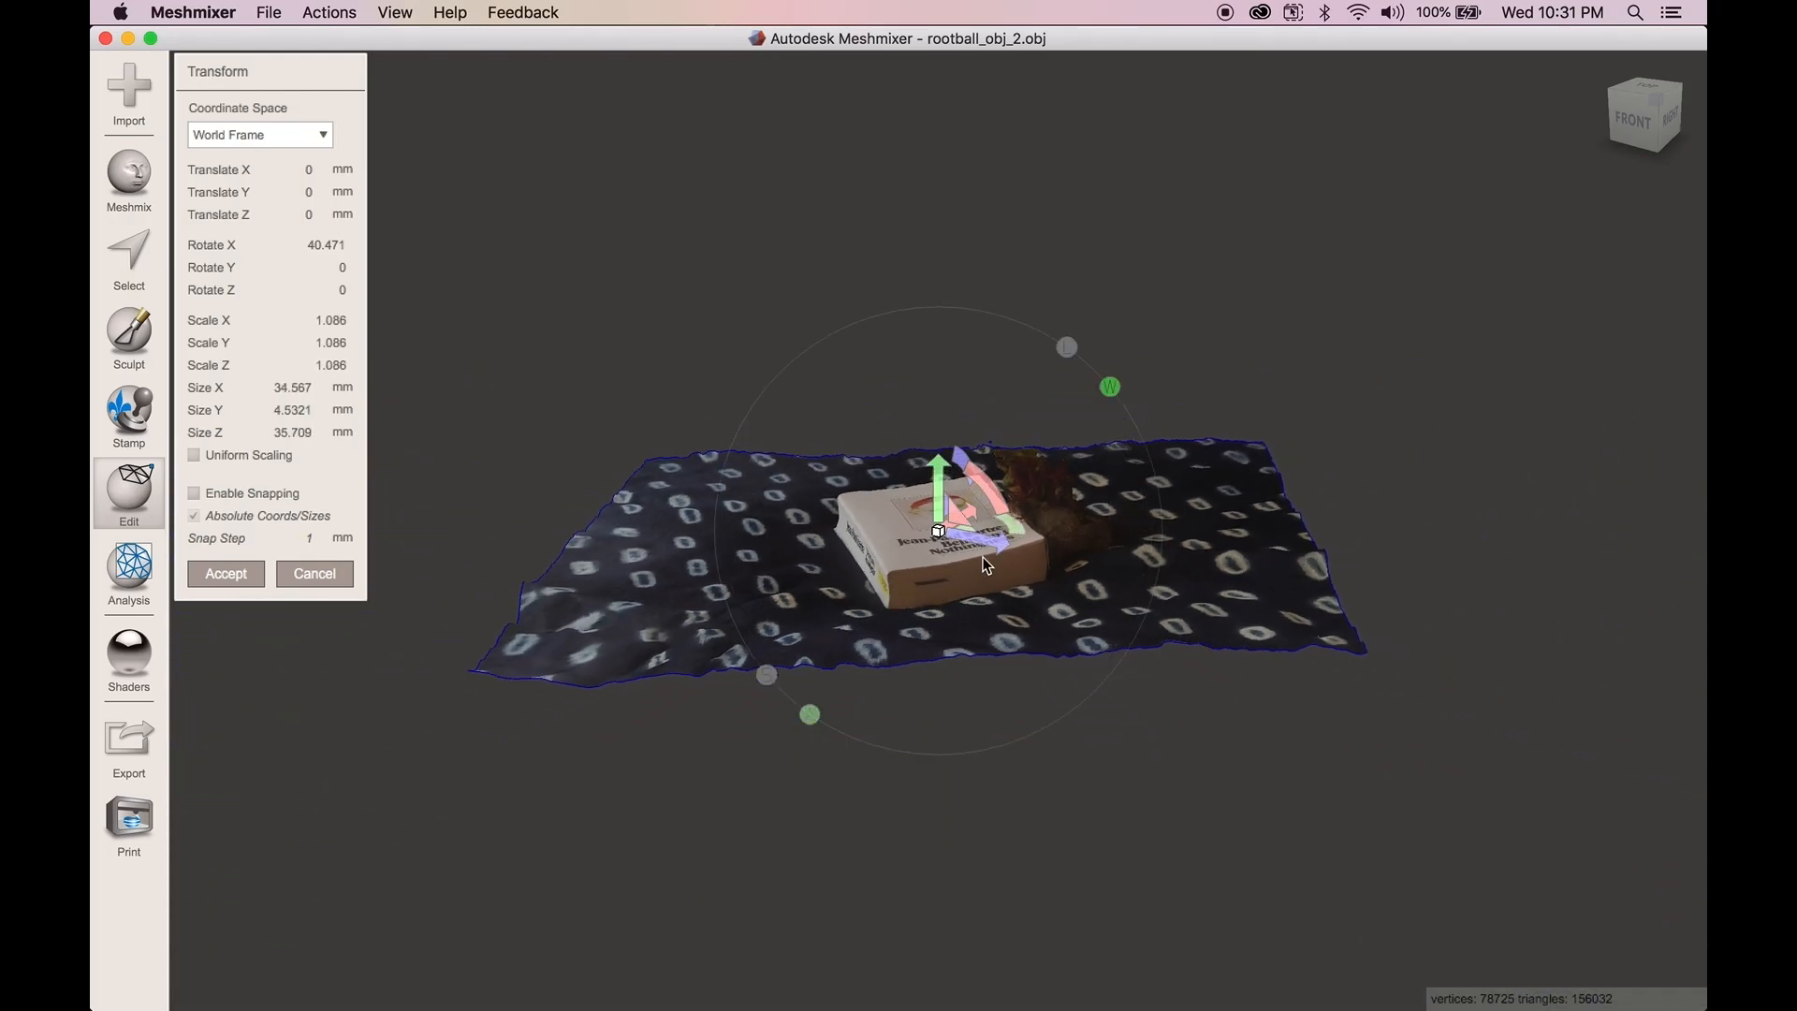
right_click_drag(1016, 587, 929, 693)
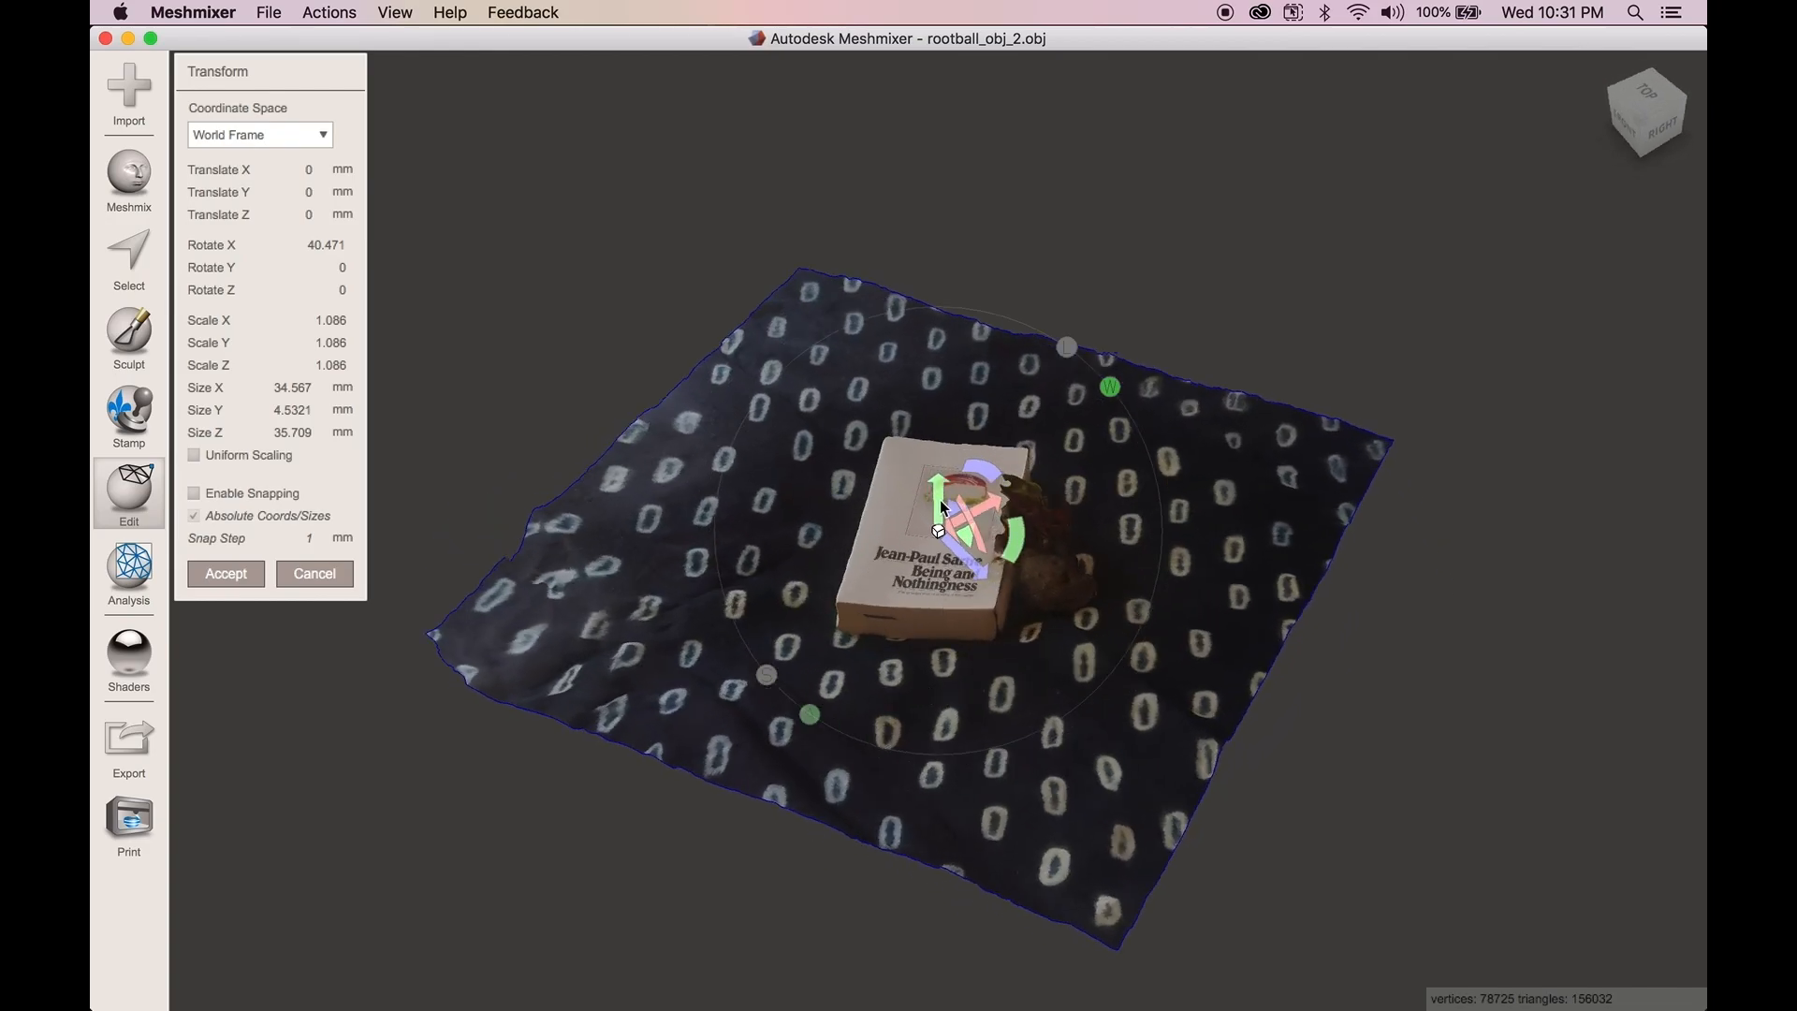
- Stretch the mesh by setting Scale X to 2 and Scale Y to 5
left_click(332, 320)
double_click(324, 320)
type("2")
key("Tab")
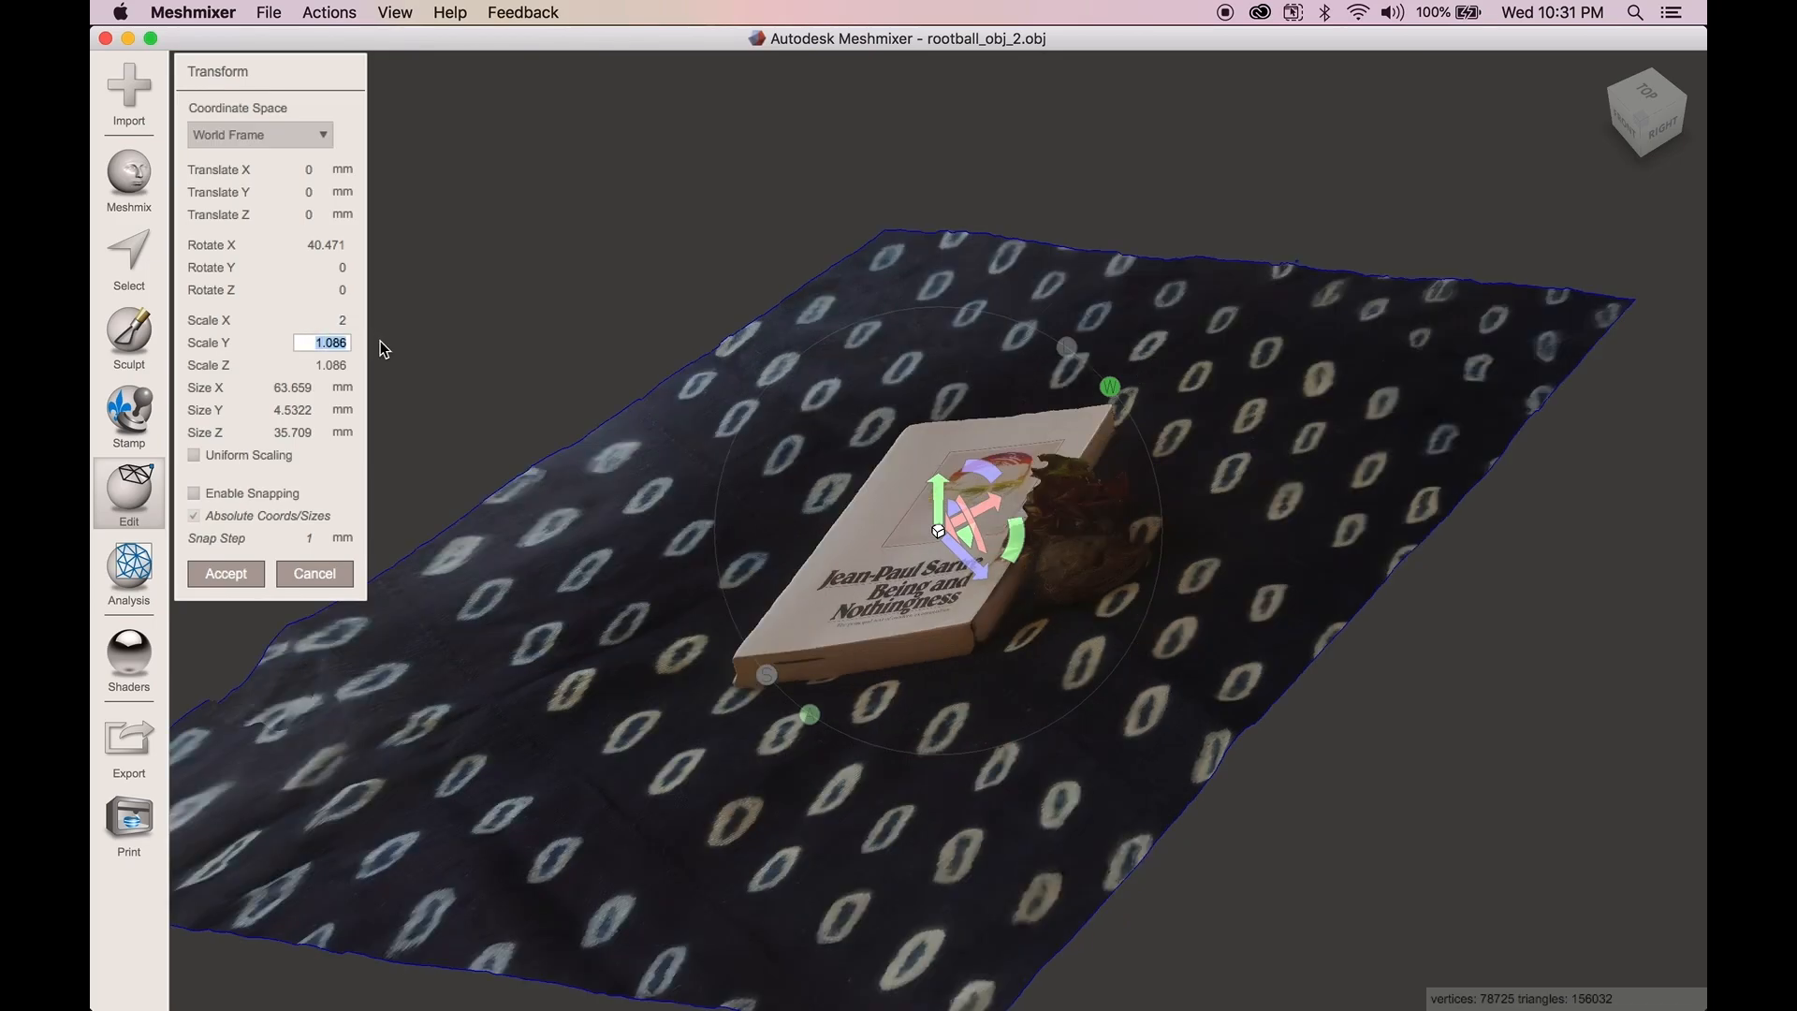
type("5")
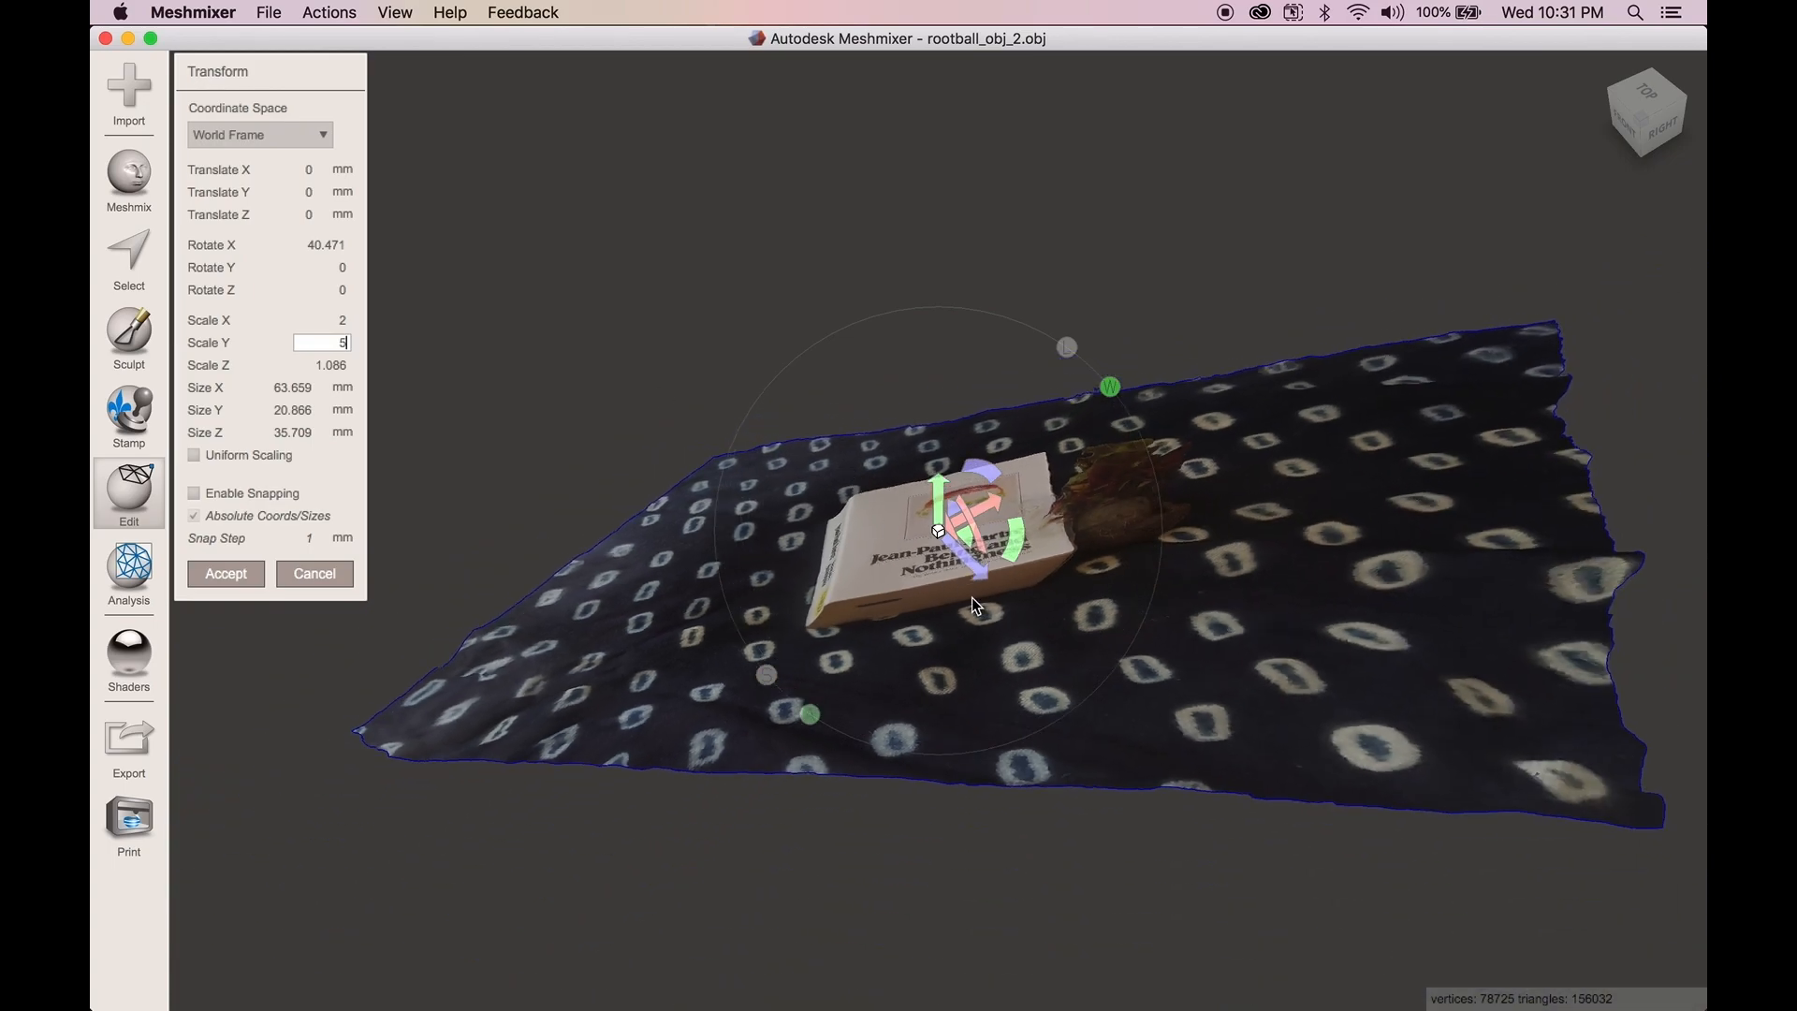
mouse_move(1026, 694)
right_mouse_down()
mouse_move(1092, 856)
mouse_move(1160, 812)
mouse_move(1043, 688)
mouse_move(1046, 615)
mouse_move(1041, 670)
right_mouse_up()
- Reset the mesh's proportions by setting Scale Y, Scale Z and Scale X to 1
left_click(336, 345)
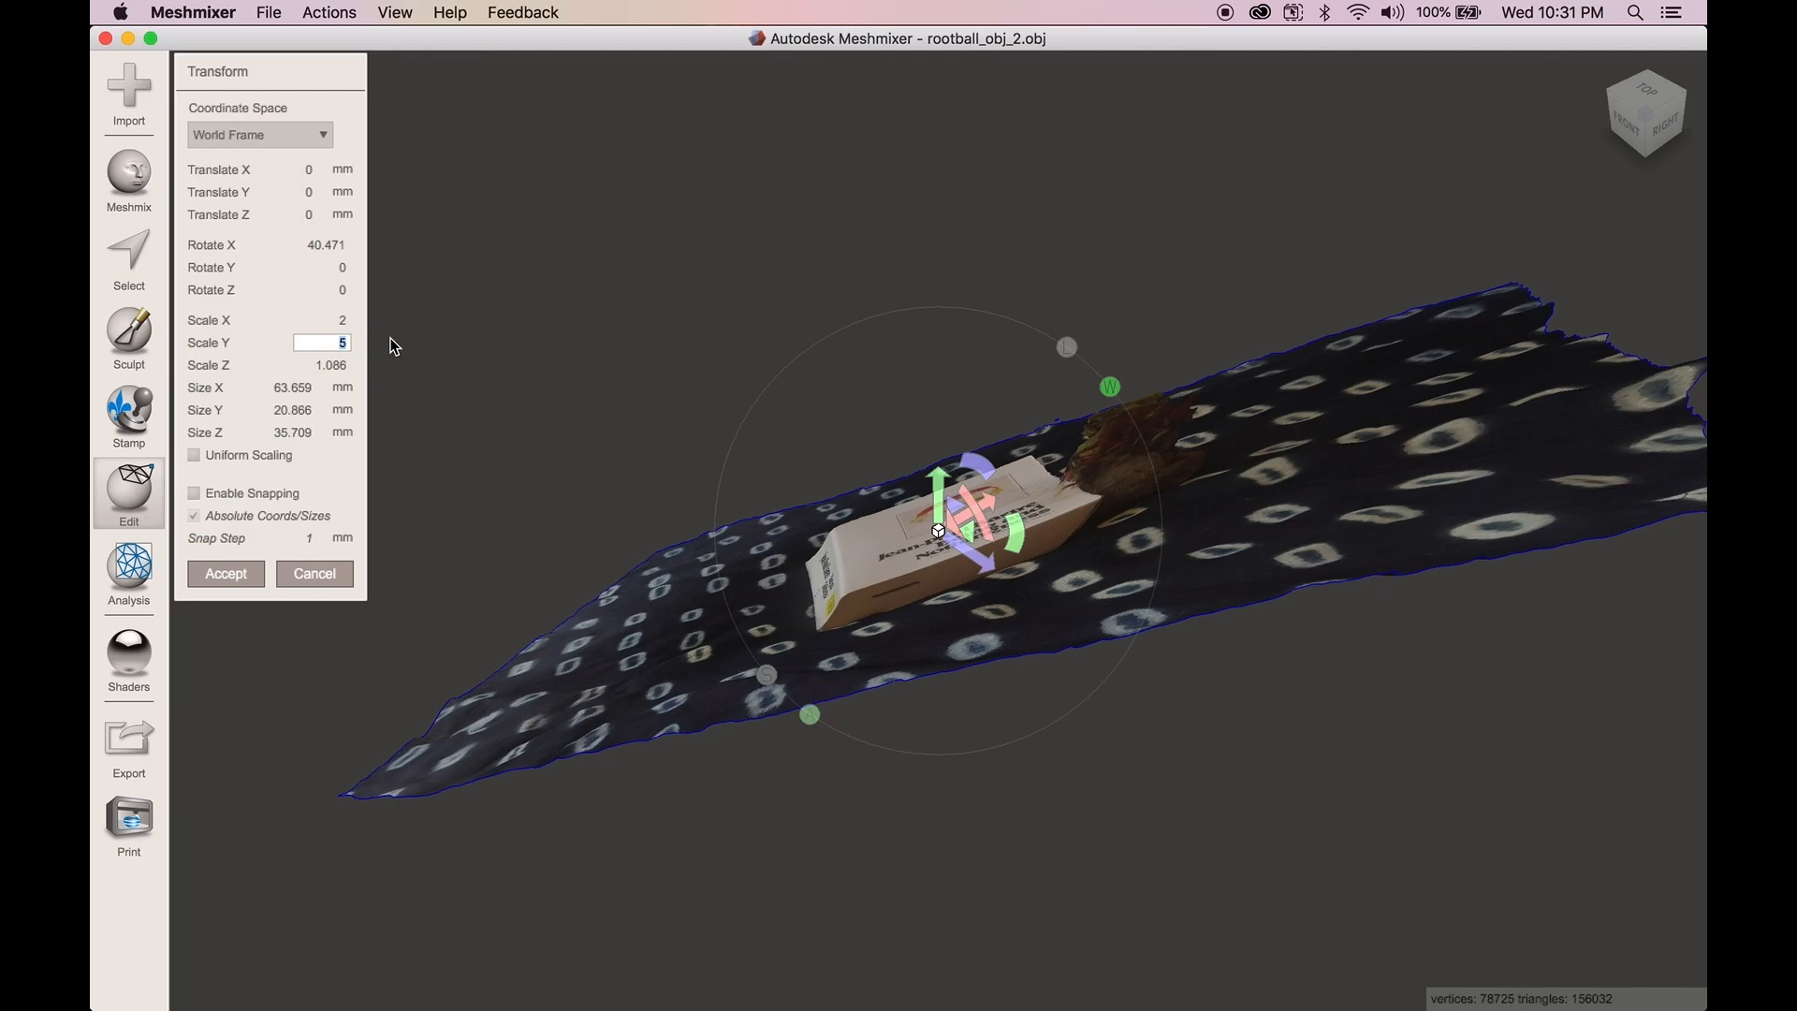
type("1")
left_click(329, 359)
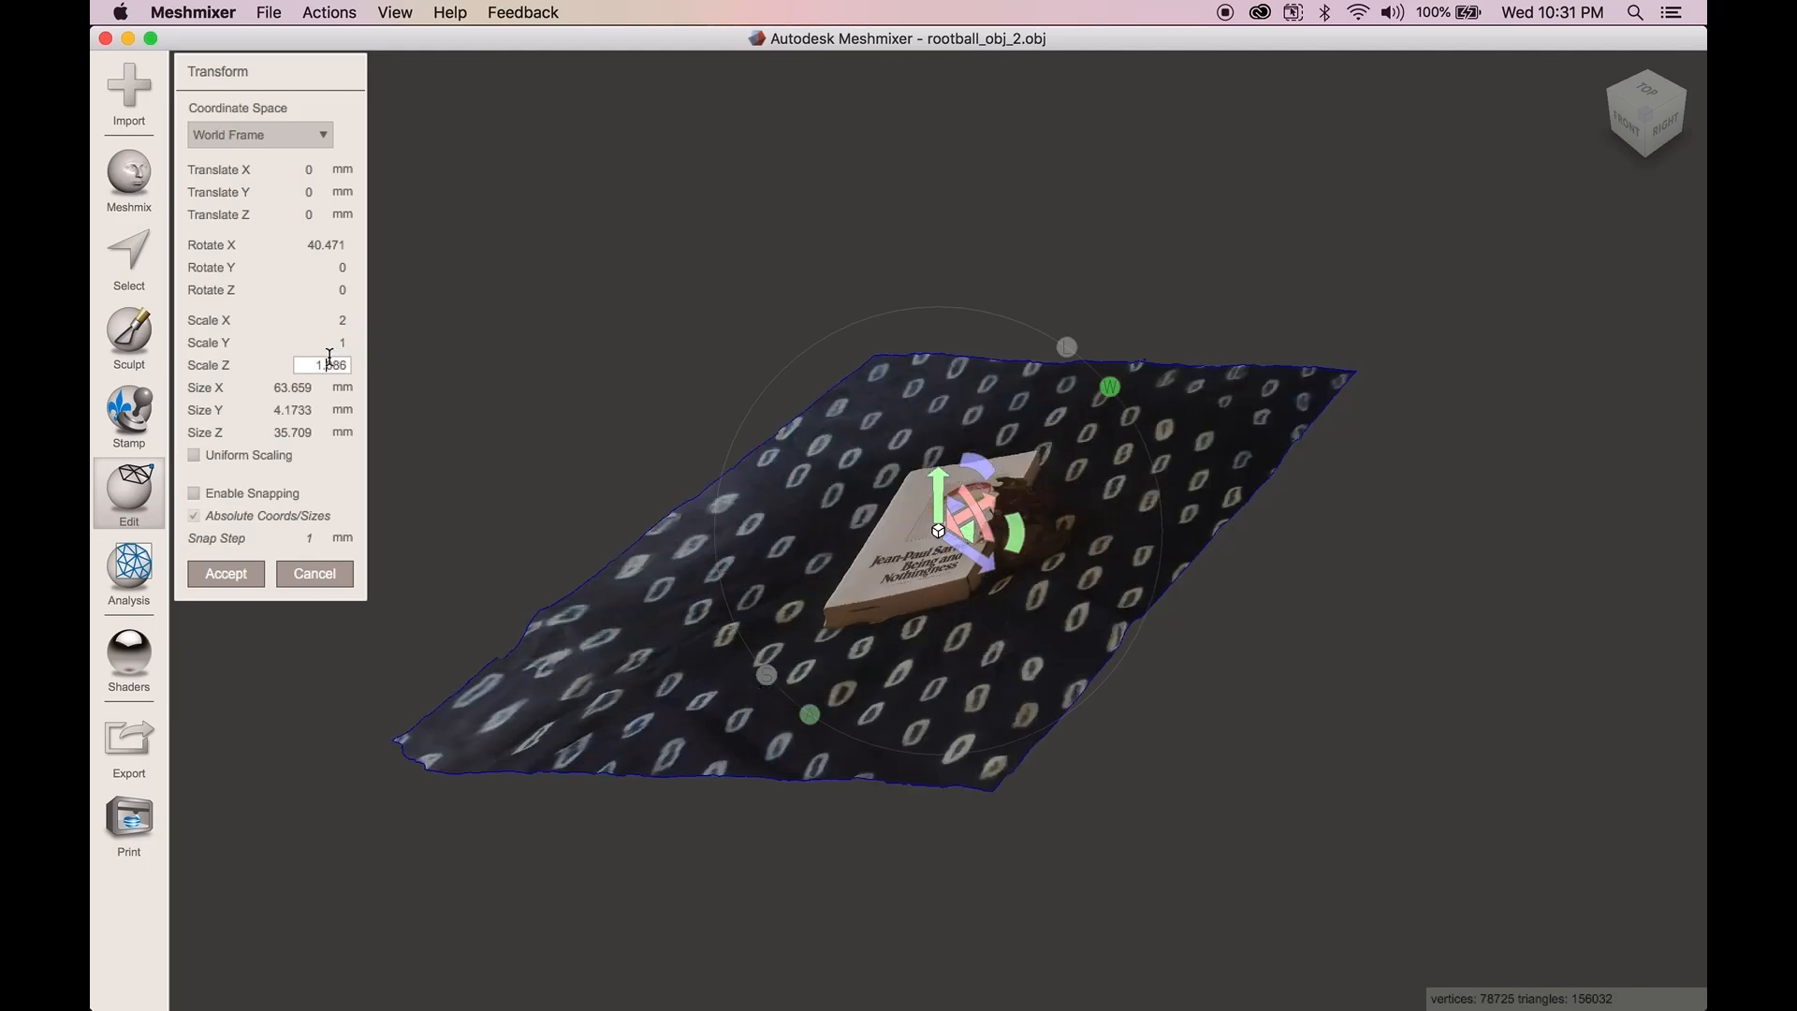
type("1")
left_click(343, 321)
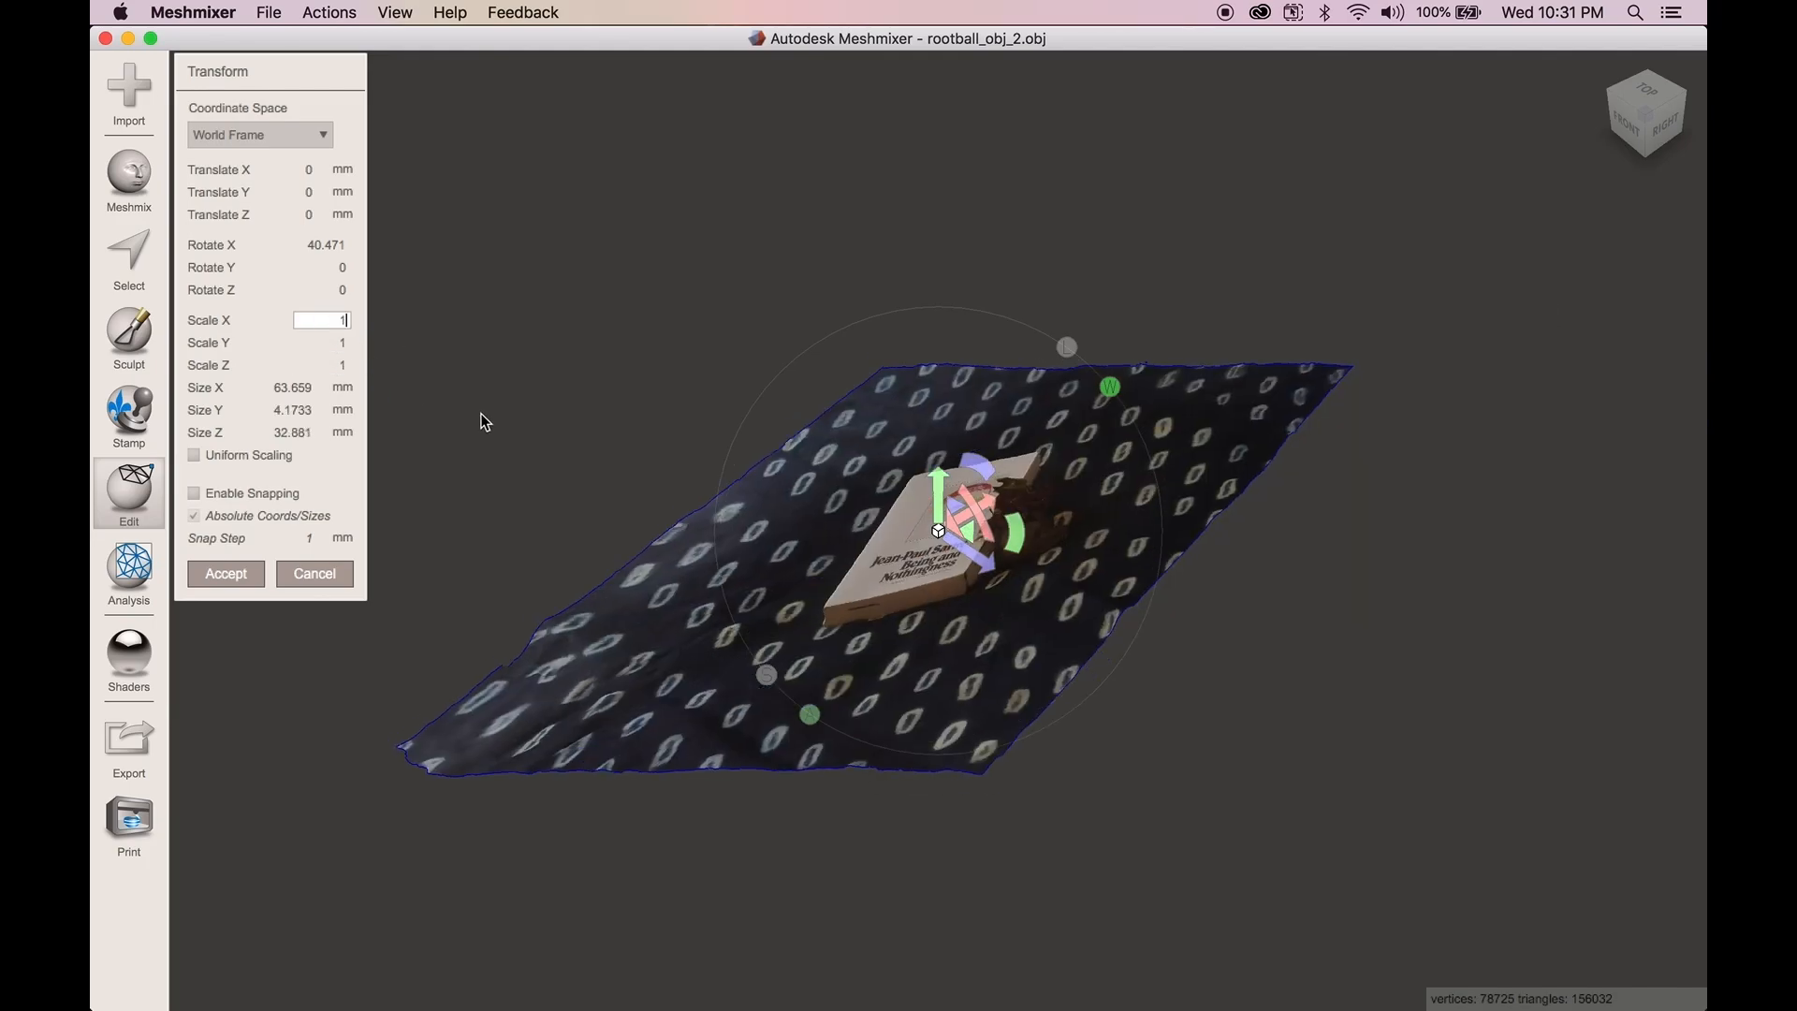
key("Return")
- Level the mesh as seen in the front view by rotating it freehand around X to about 43.5 degrees
right_click_drag(1098, 529, 985, 629)
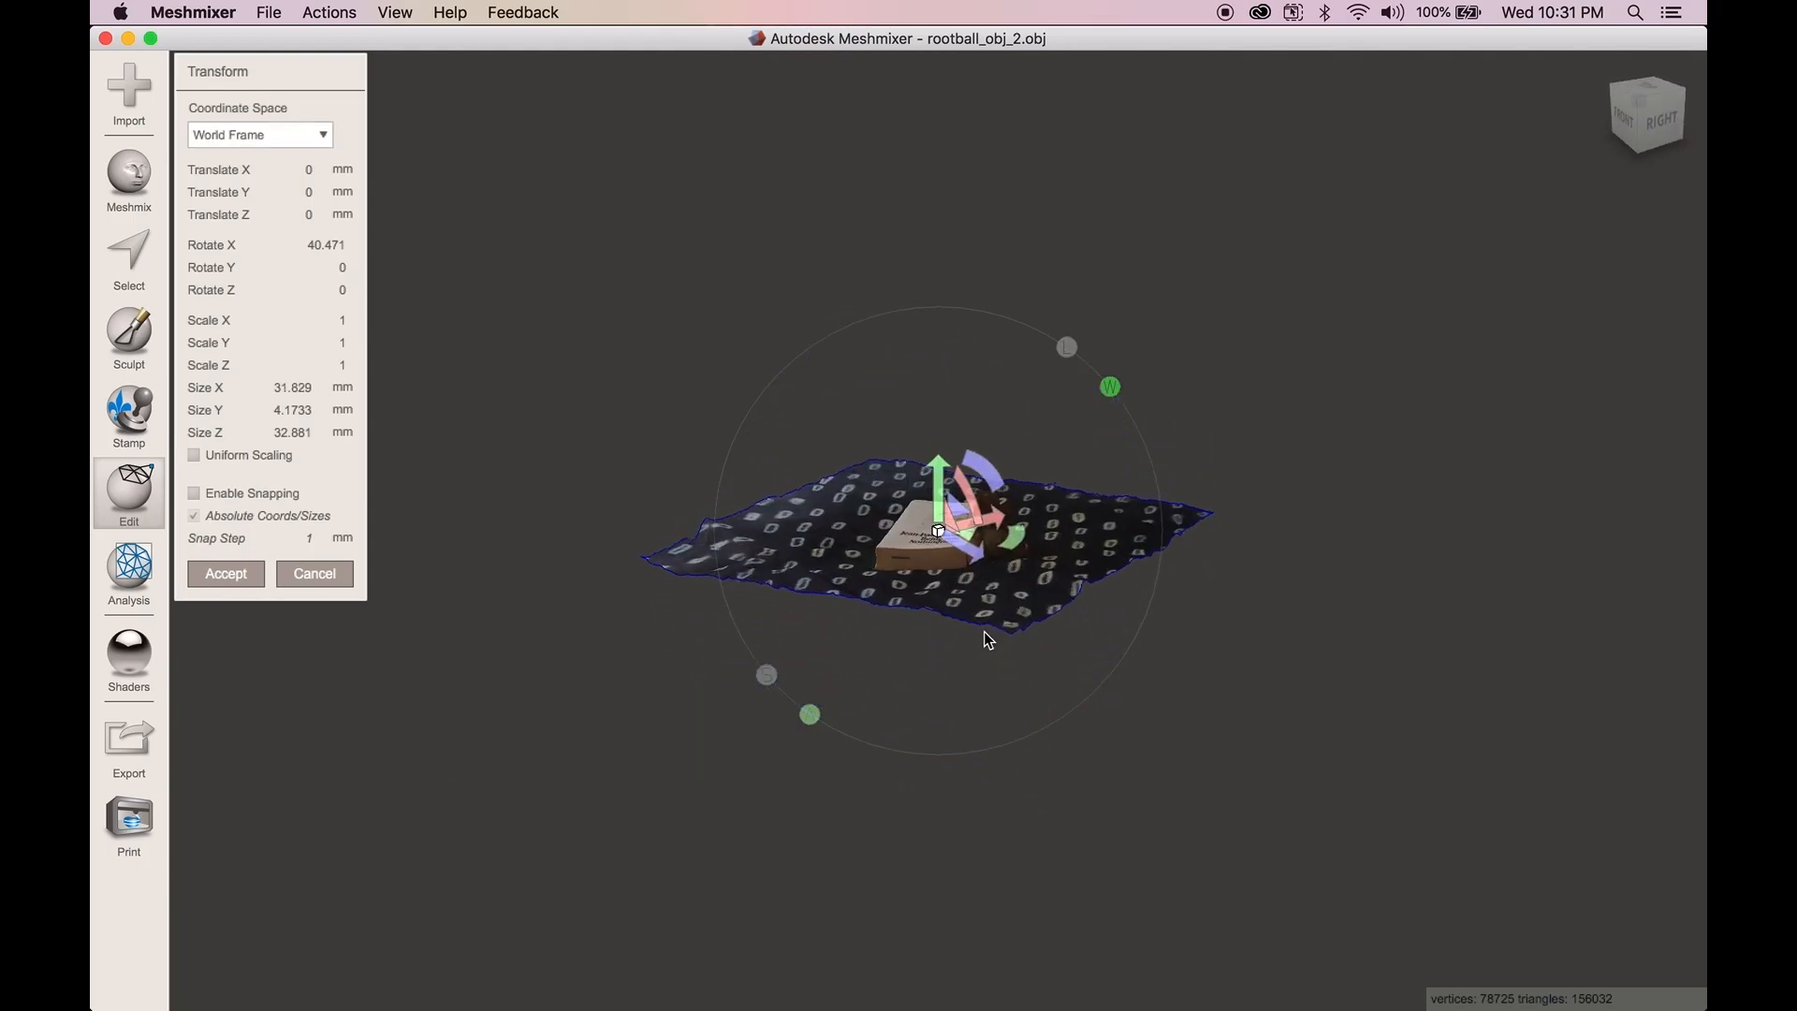
scroll(984, 626, "up", 7)
scroll(981, 612, "up", 3)
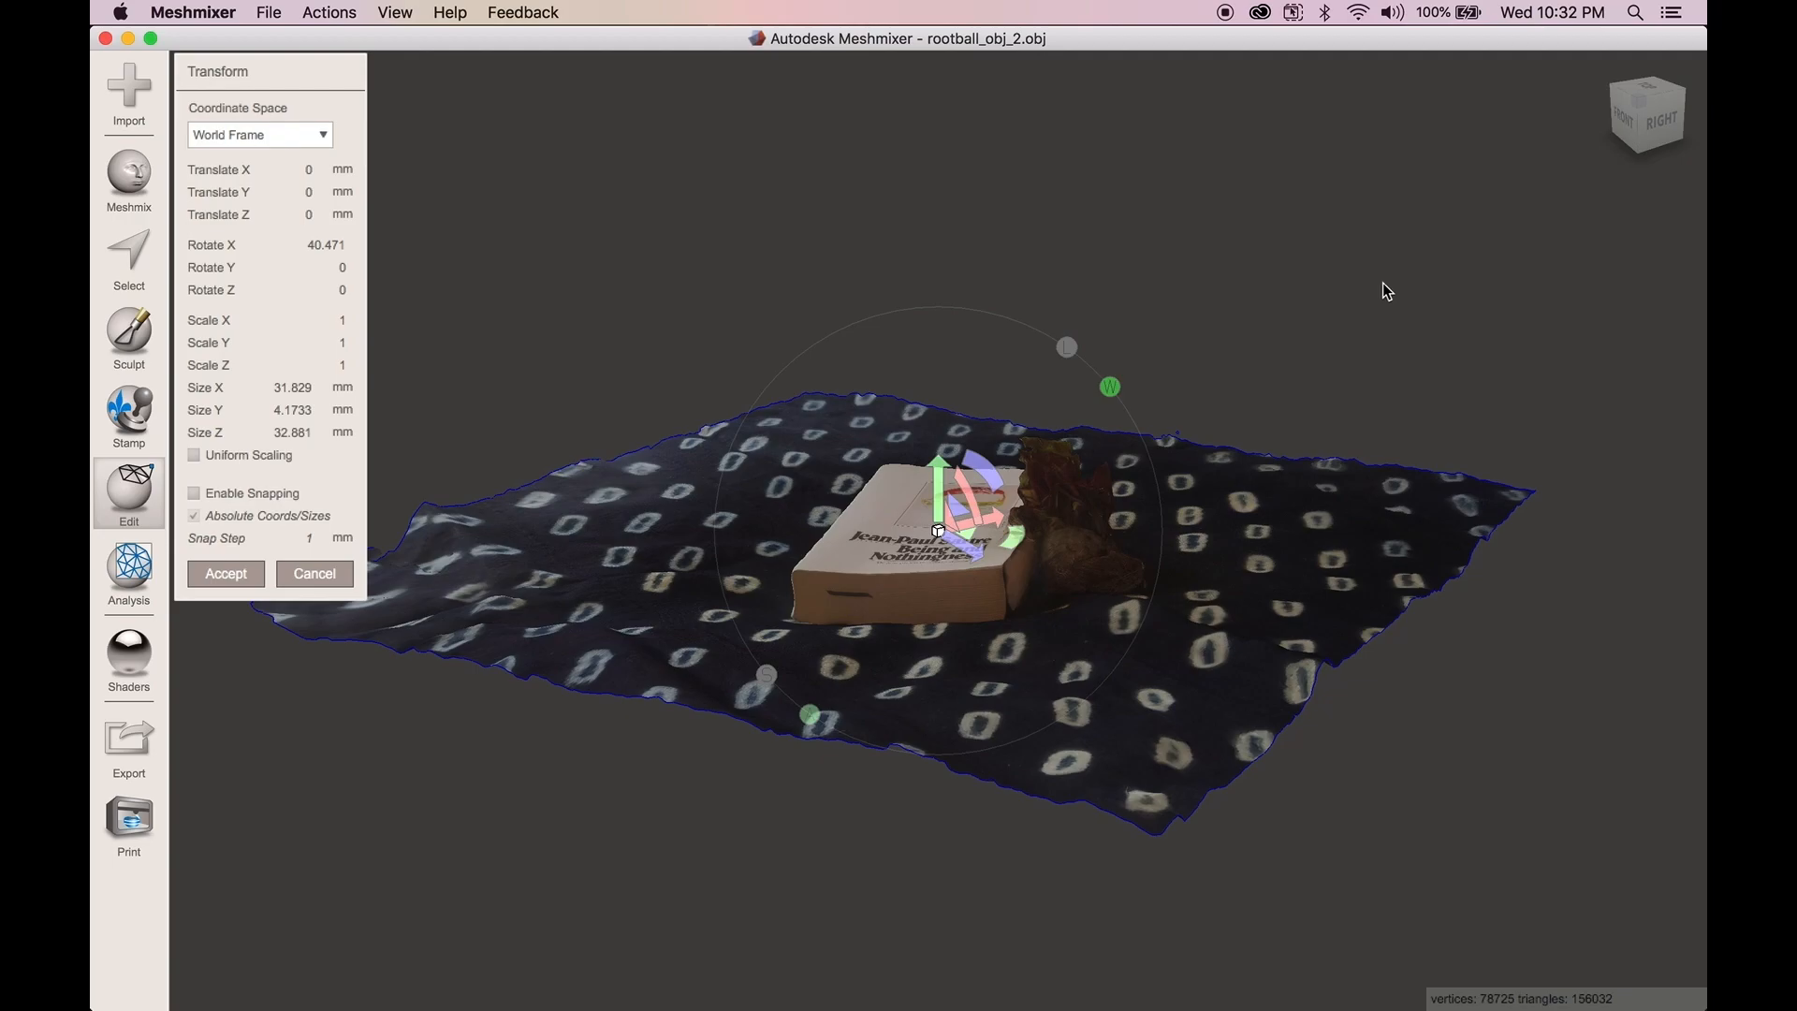
left_click(1625, 130)
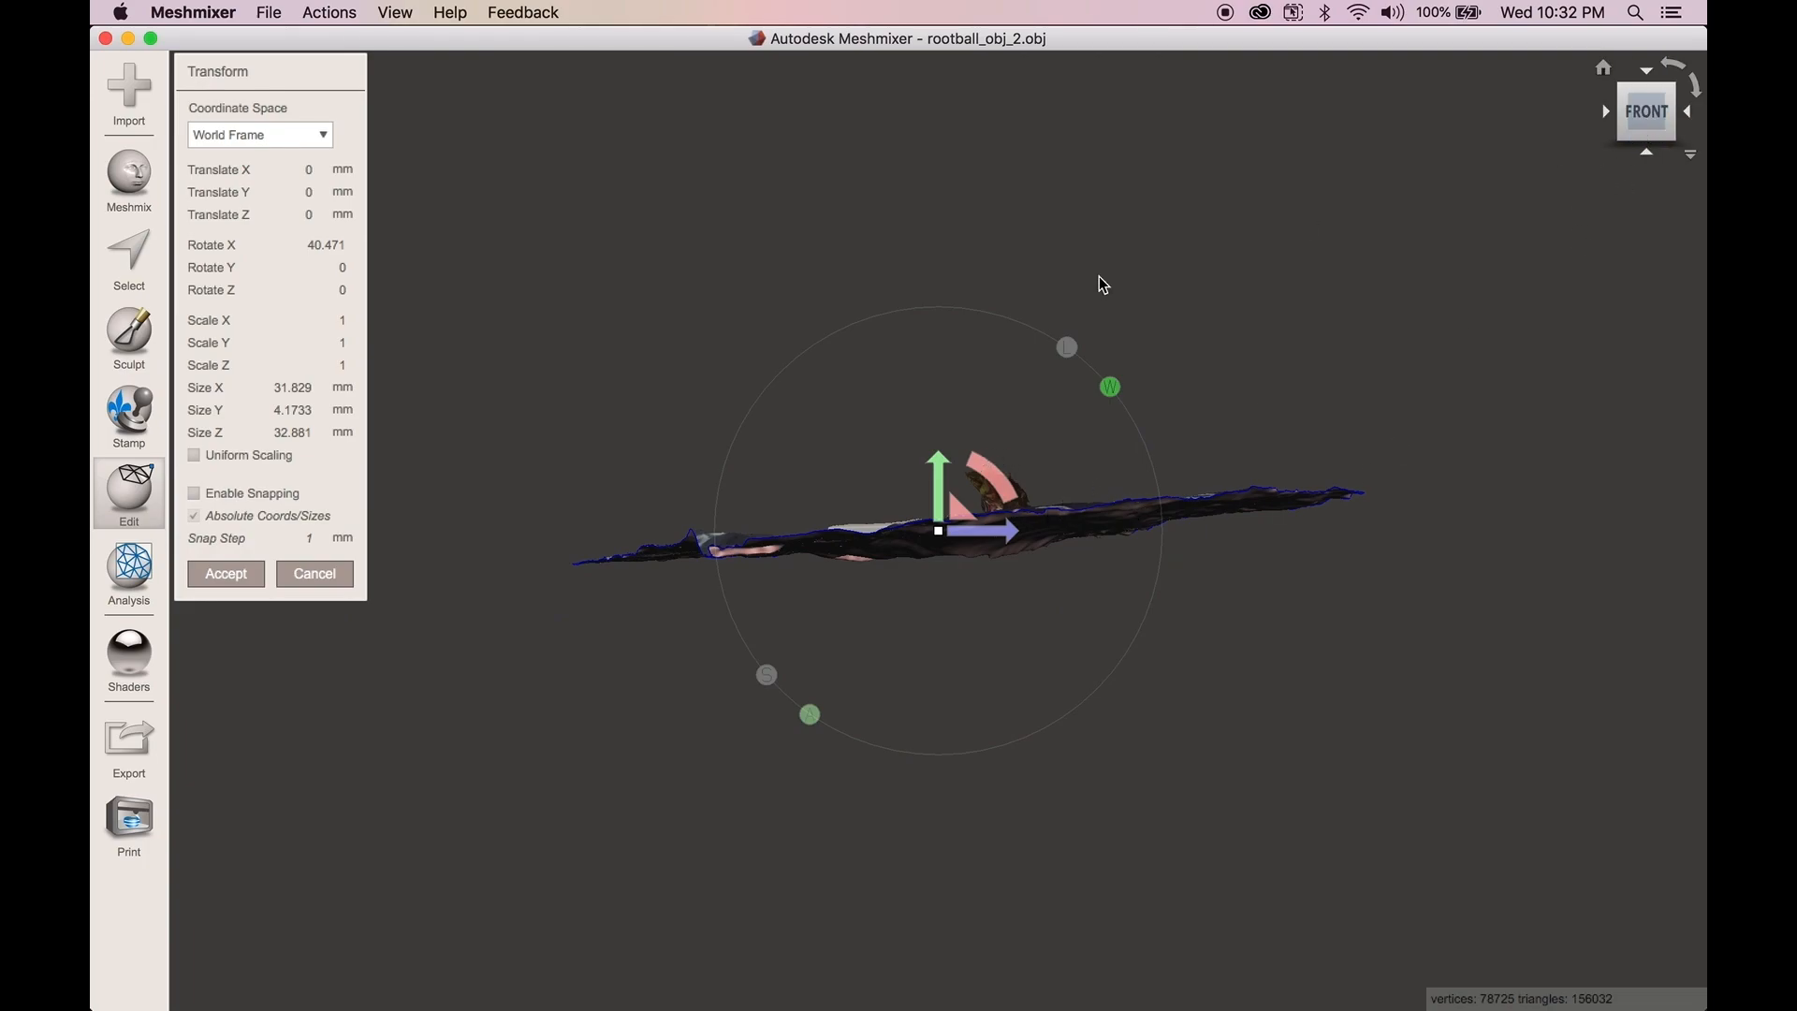
left_click_drag(982, 470, 987, 471)
- Level the mesh from the other side views, rotating it freehand to about X 44.2, Y 2.1 and Z 2.1 degrees
left_click(1603, 116)
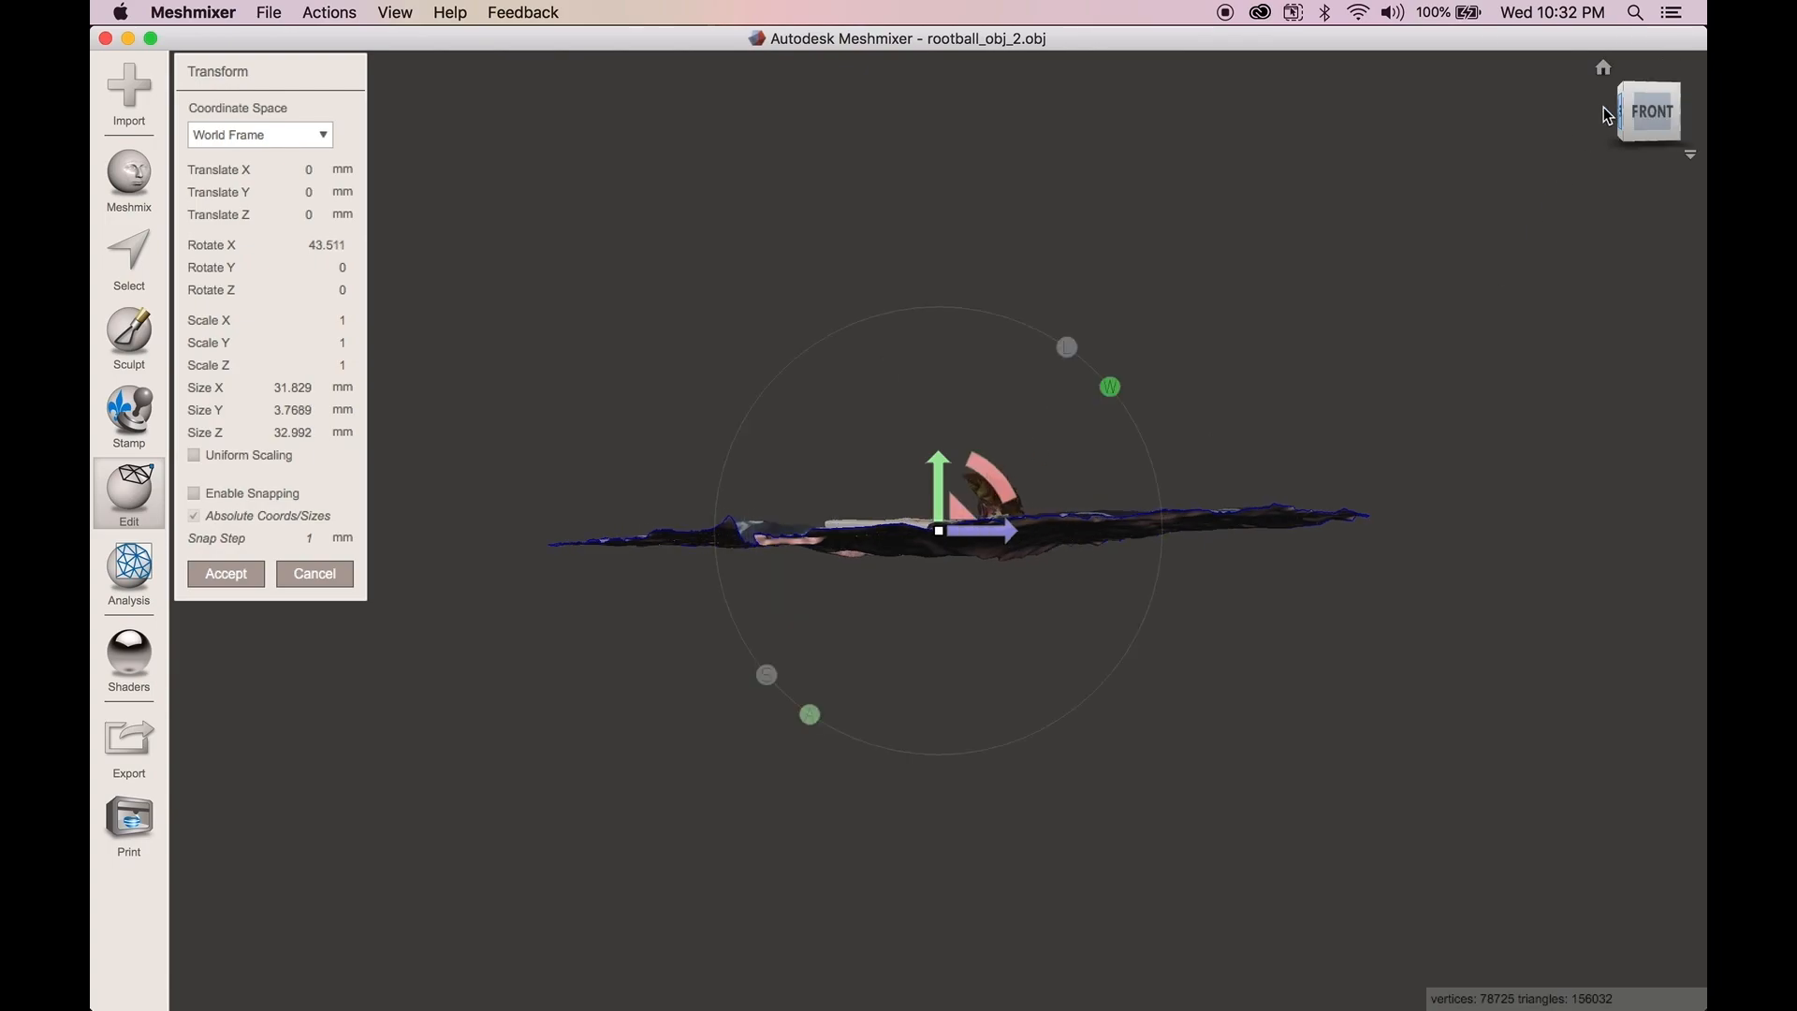
left_click_drag(897, 451, 895, 455)
left_click(1606, 114)
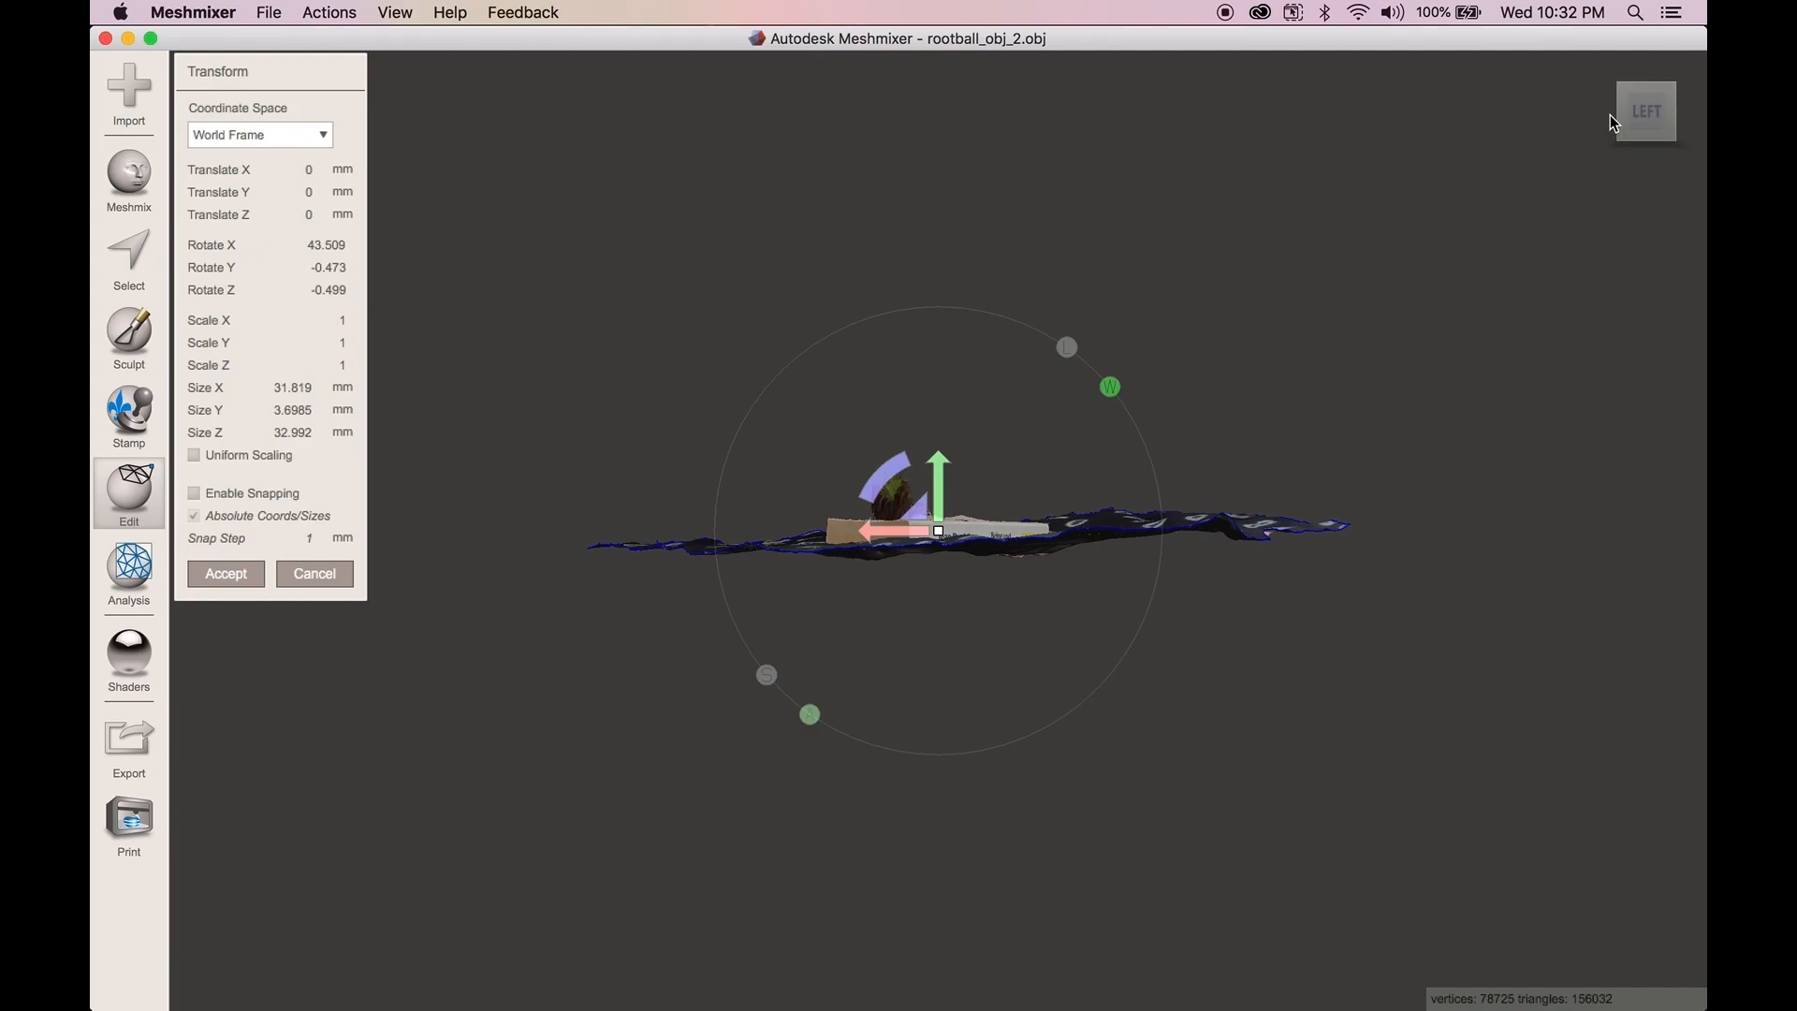
left_click_drag(899, 464, 895, 465)
left_click(1606, 117)
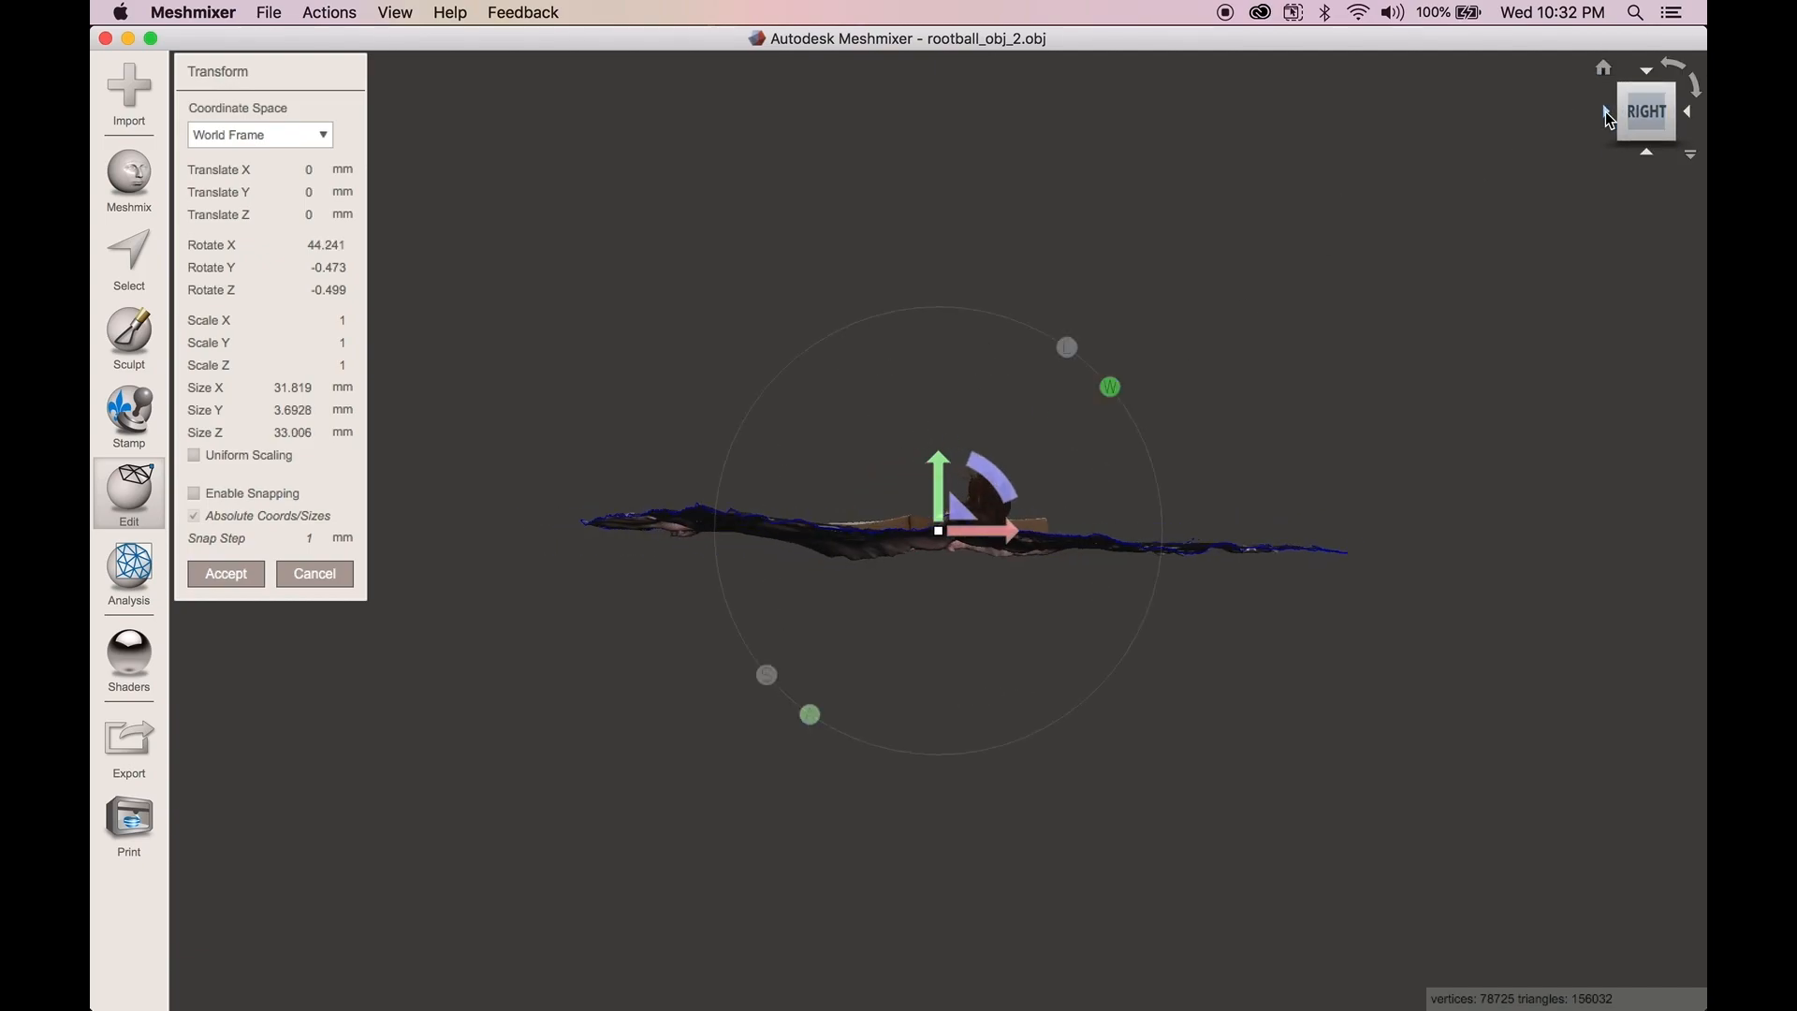
left_click_drag(995, 485, 994, 484)
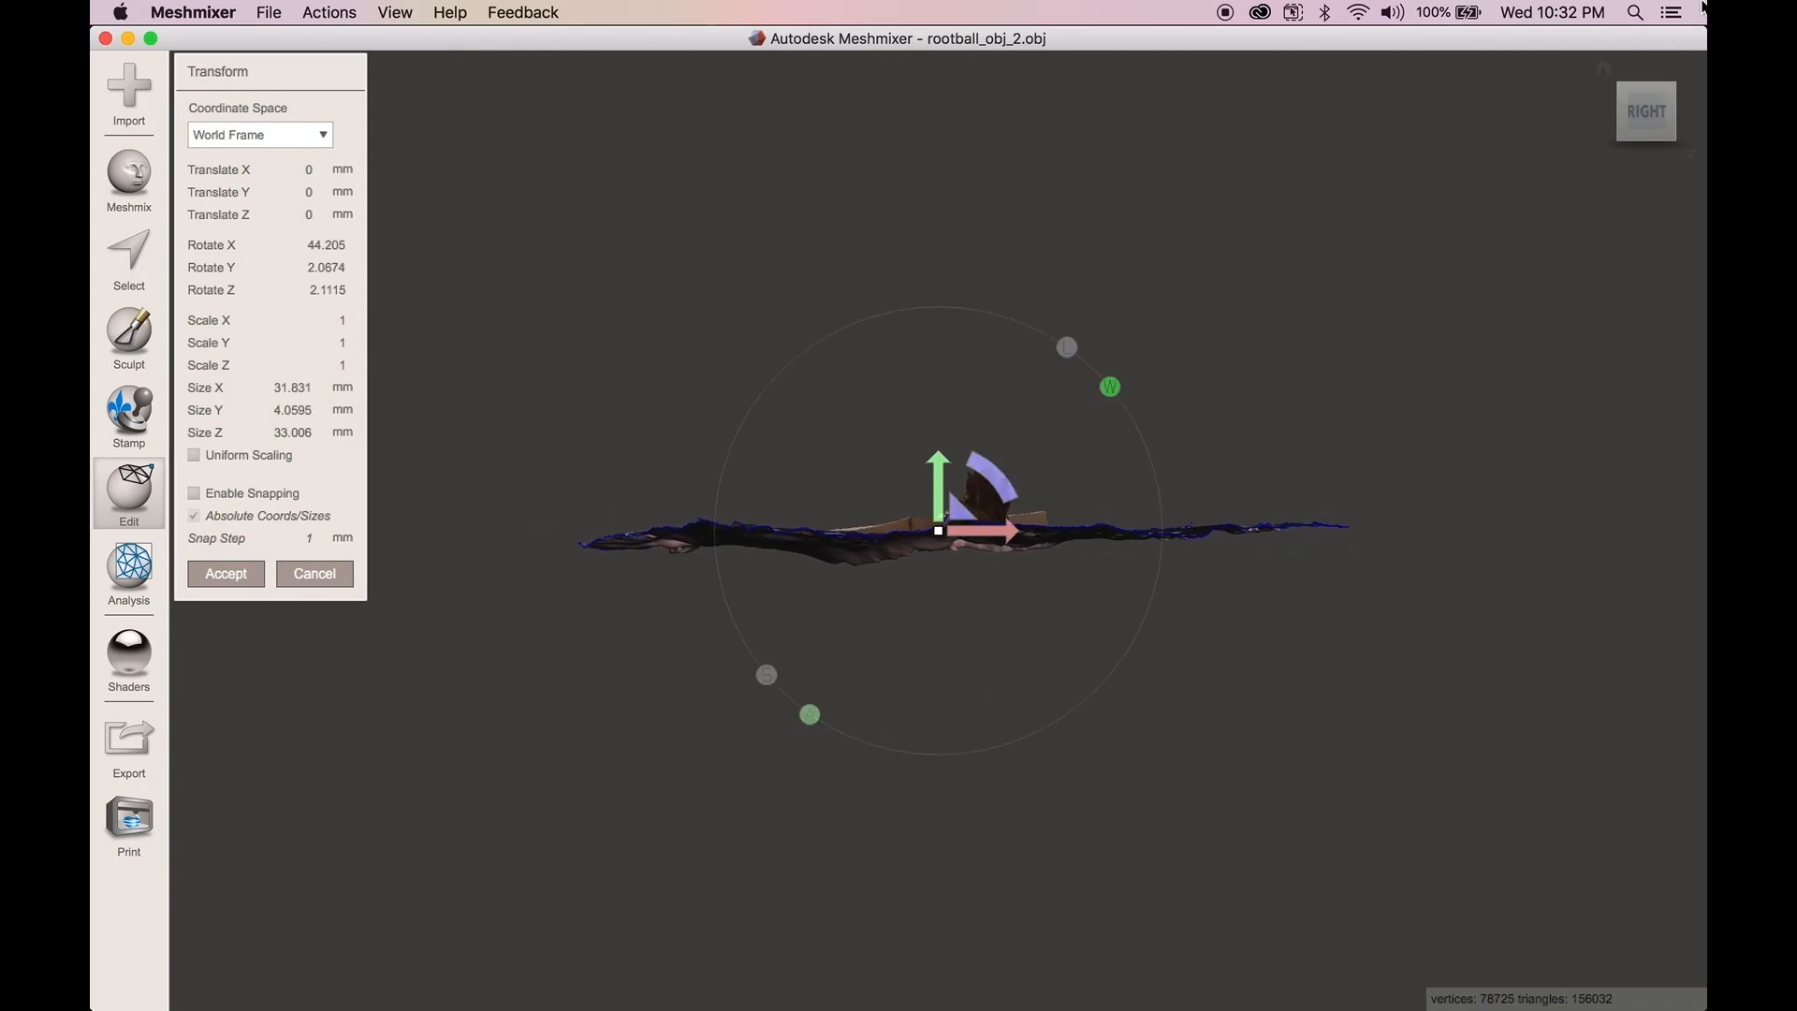
- Rotate the mesh around the vertical axis in the top view until the cloth edges are square, check the side views, and accept the transform
left_click(1646, 73)
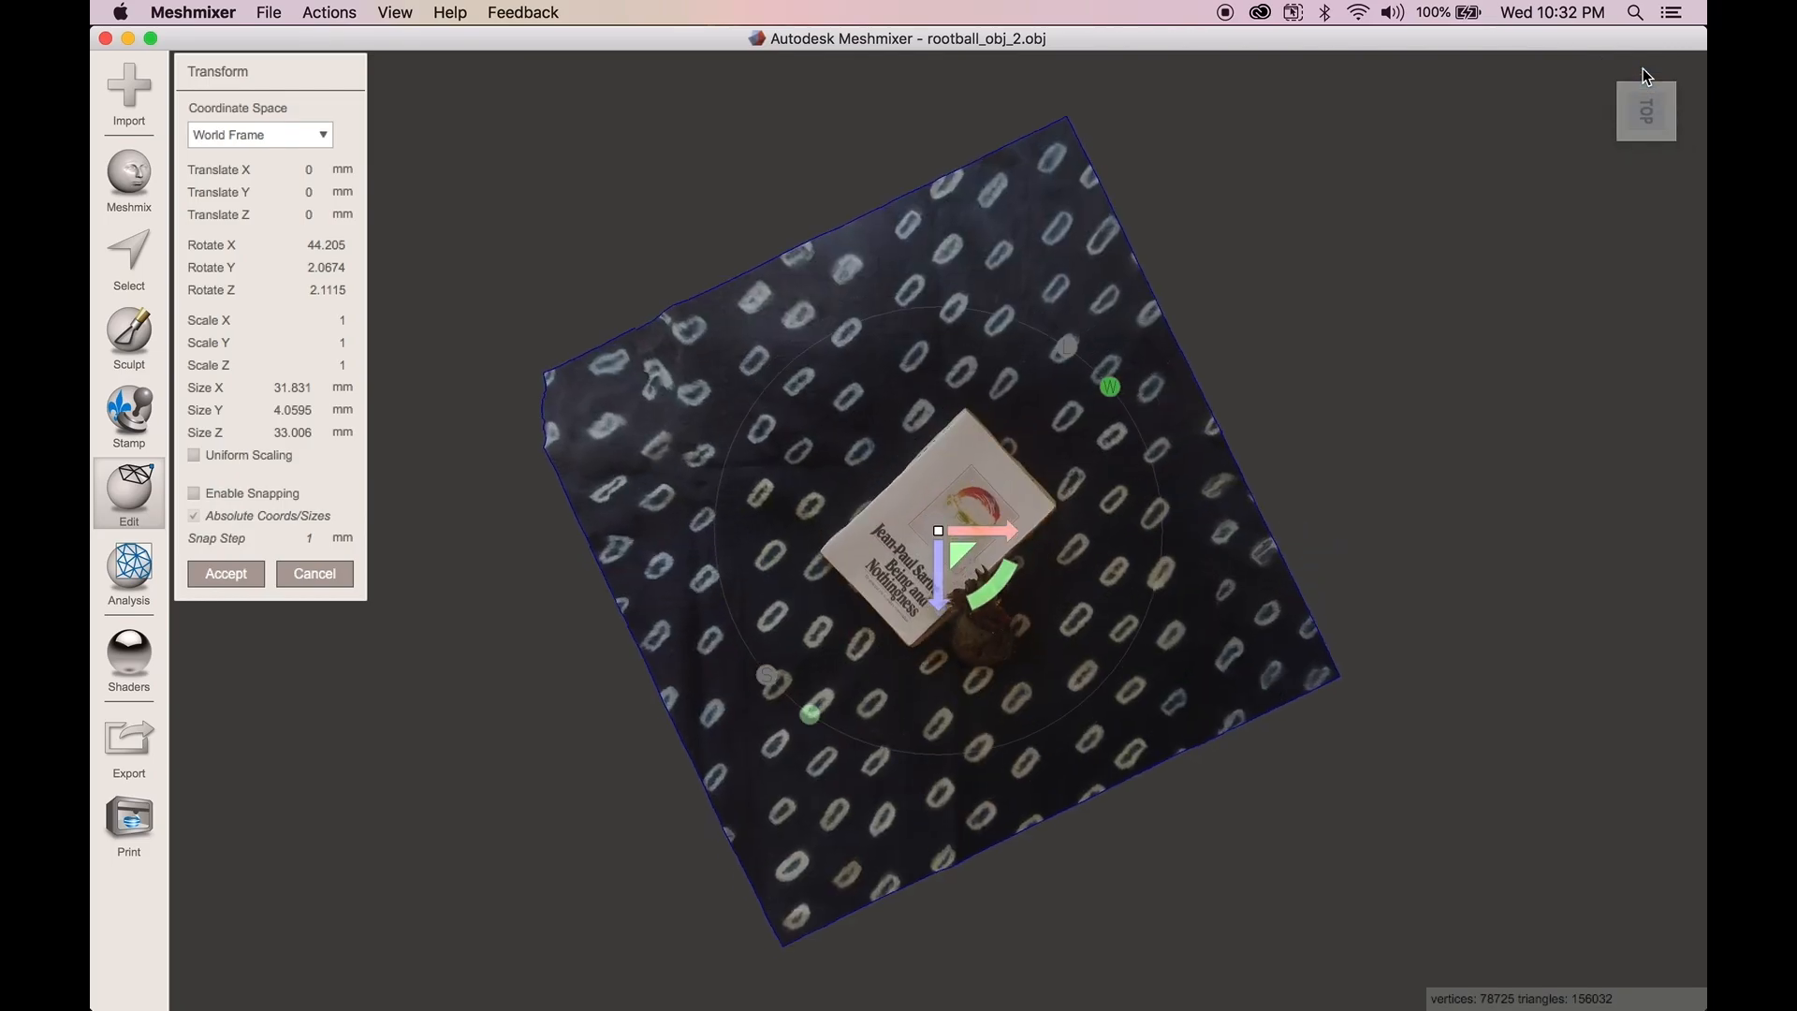
left_click_drag(1016, 581, 994, 510)
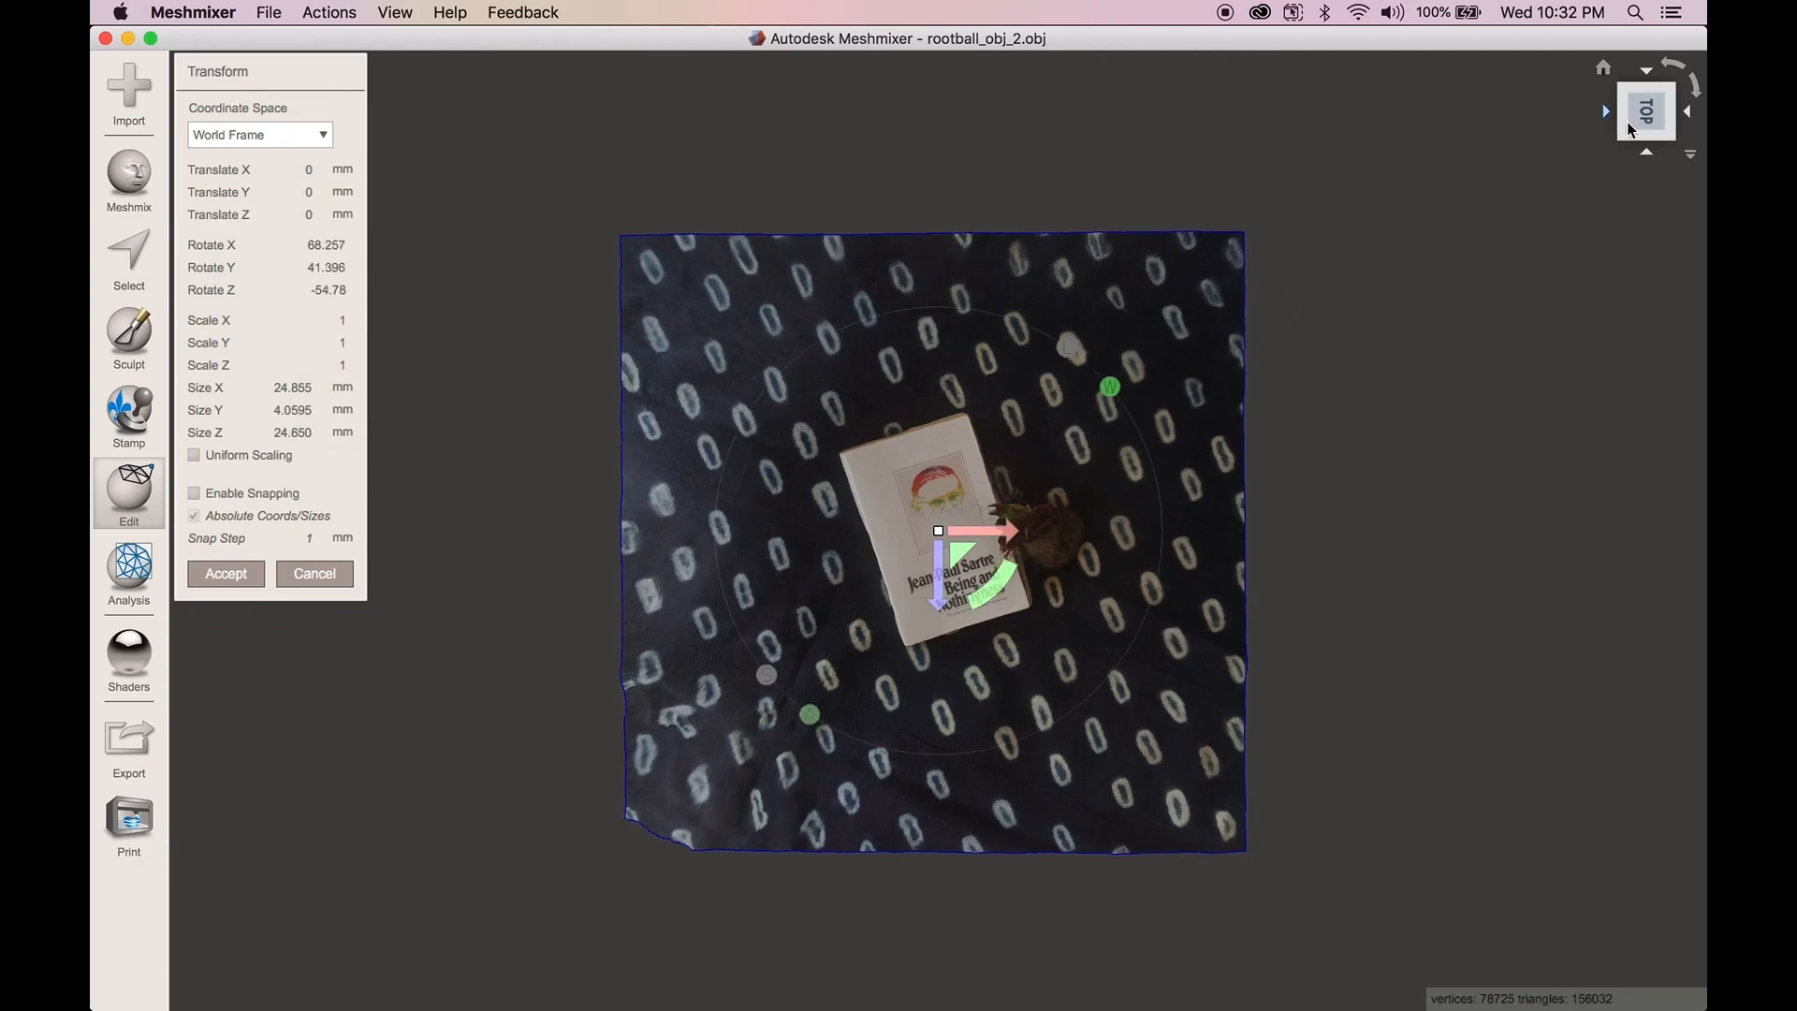
left_click(1643, 154)
left_click(1607, 117)
left_click(1607, 117)
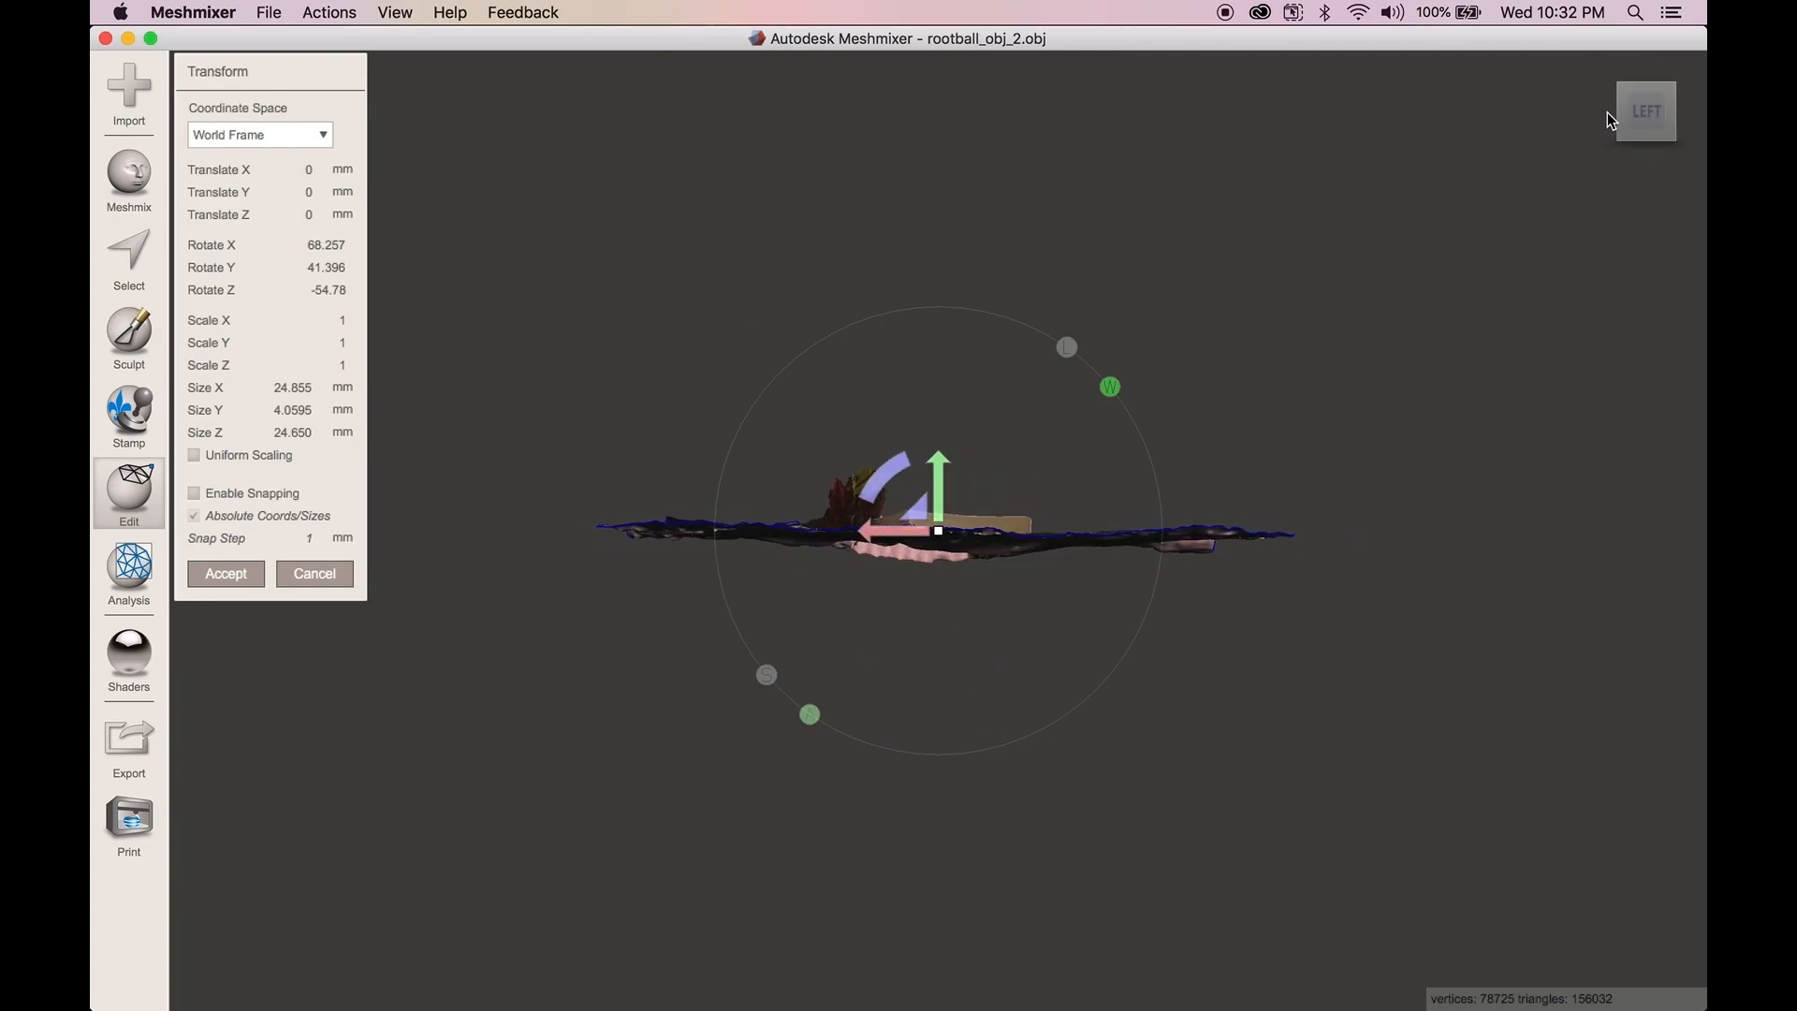
left_click(1608, 119)
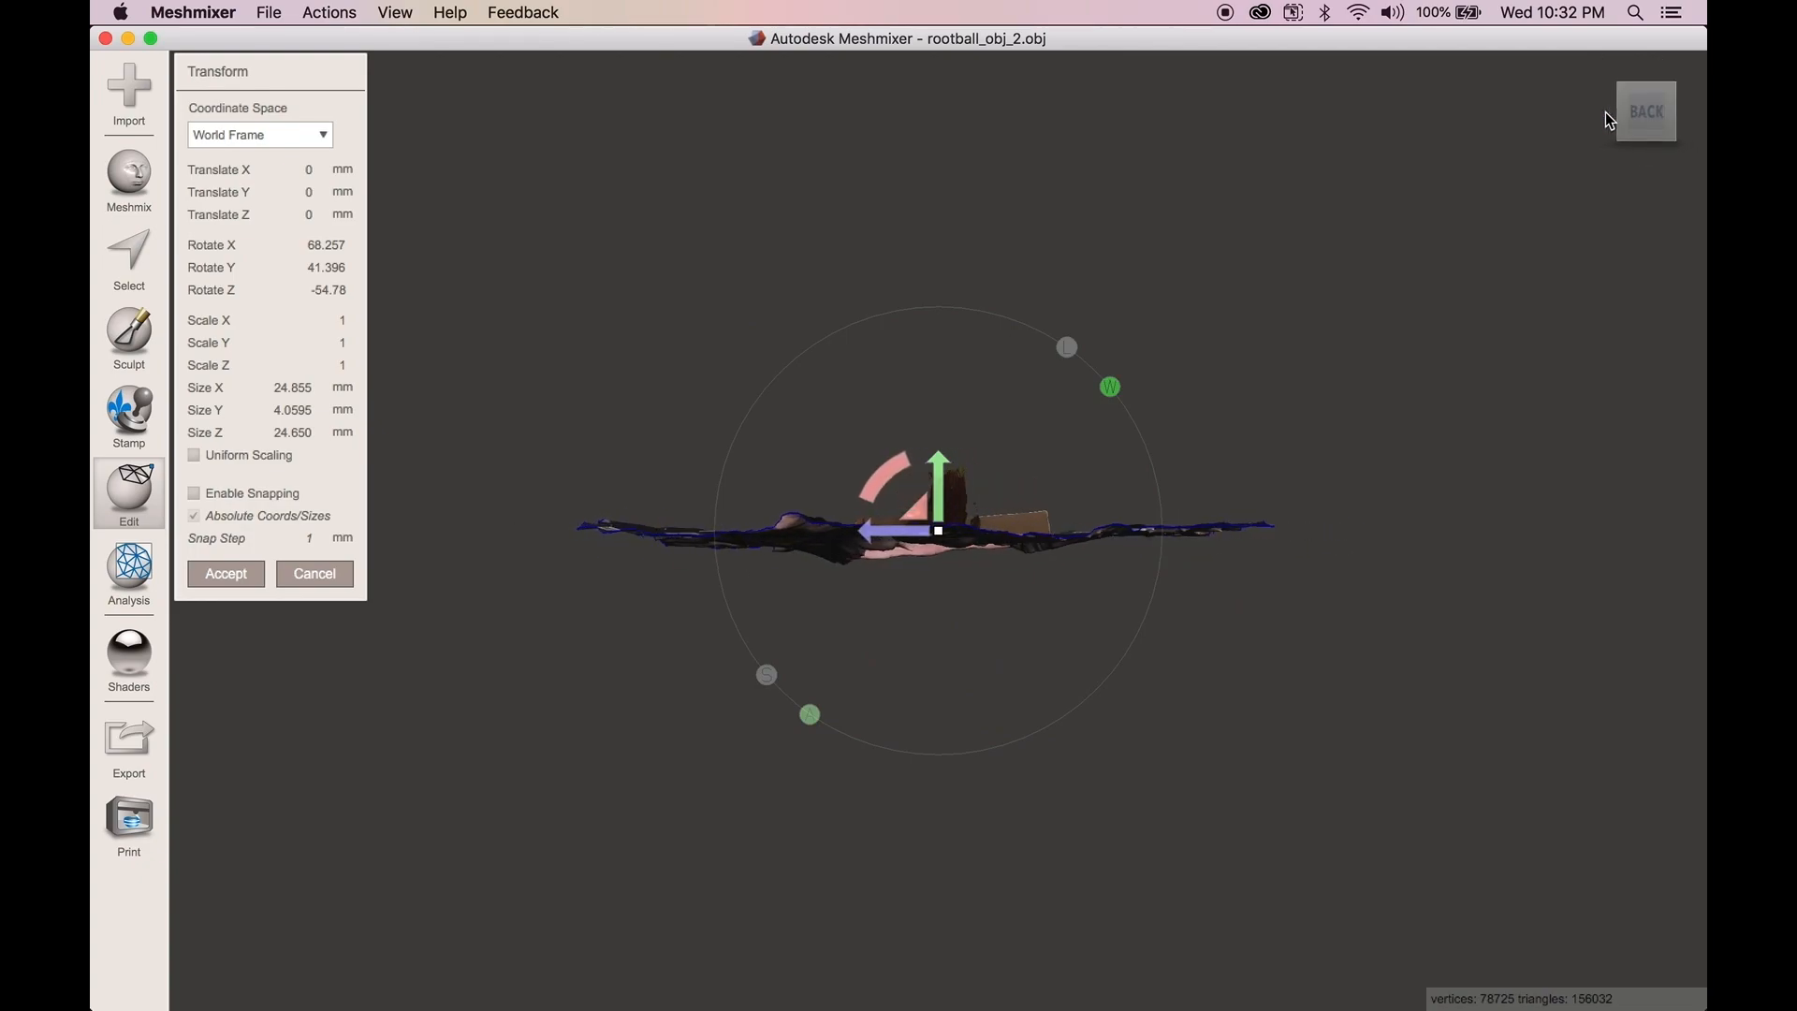
left_click(238, 579)
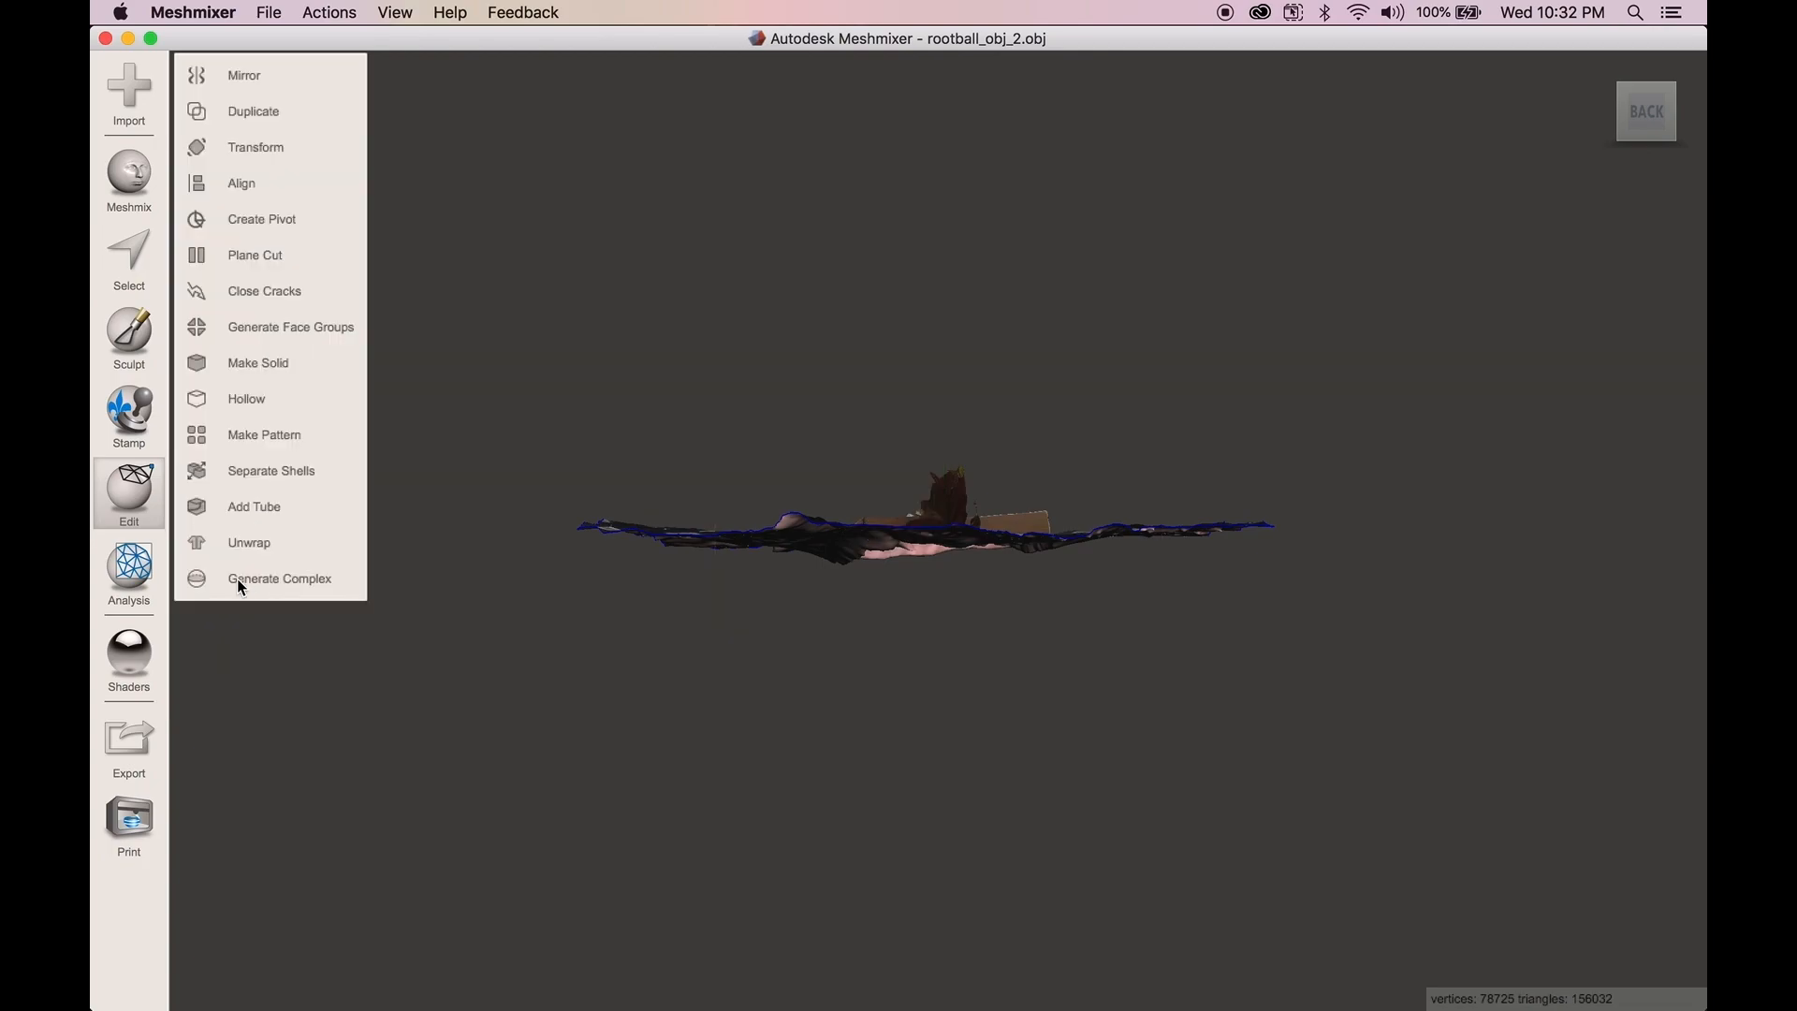
- Start sculpting with the Drag brush and set the brush size to 24
right_click_drag(849, 466, 793, 407)
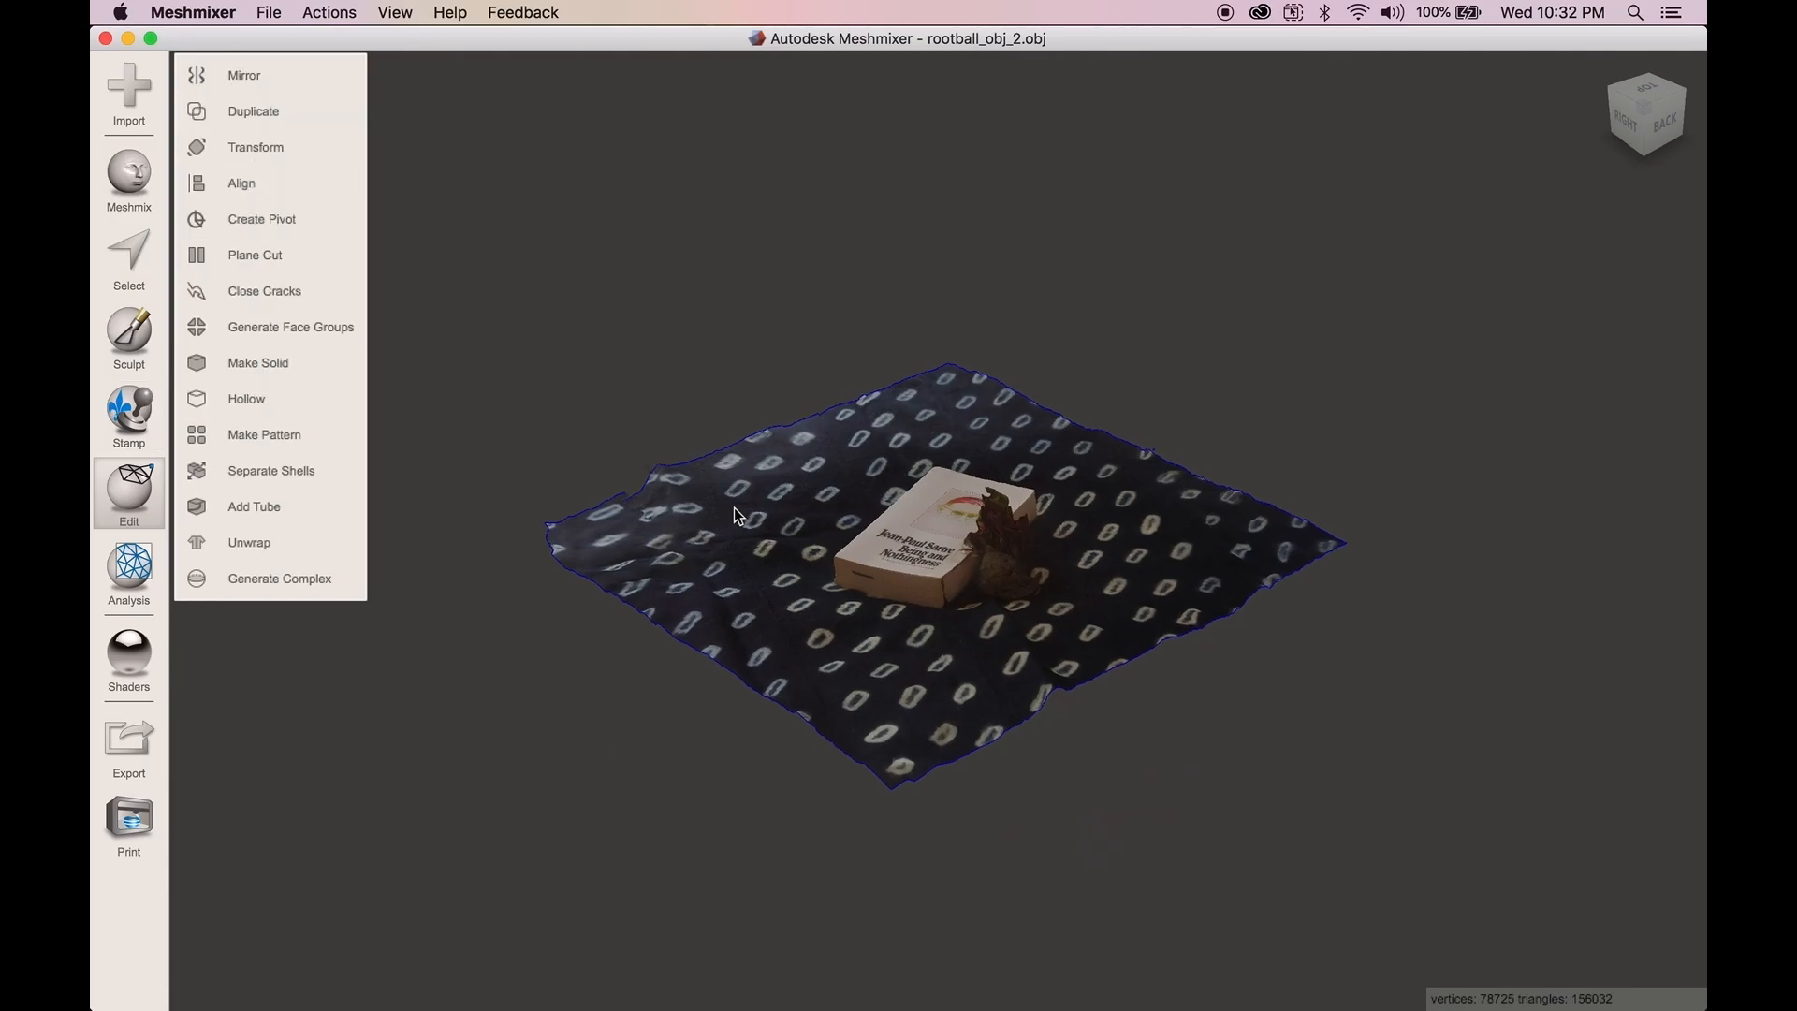
scroll(735, 510, "up", 5)
scroll(741, 513, "up", 3)
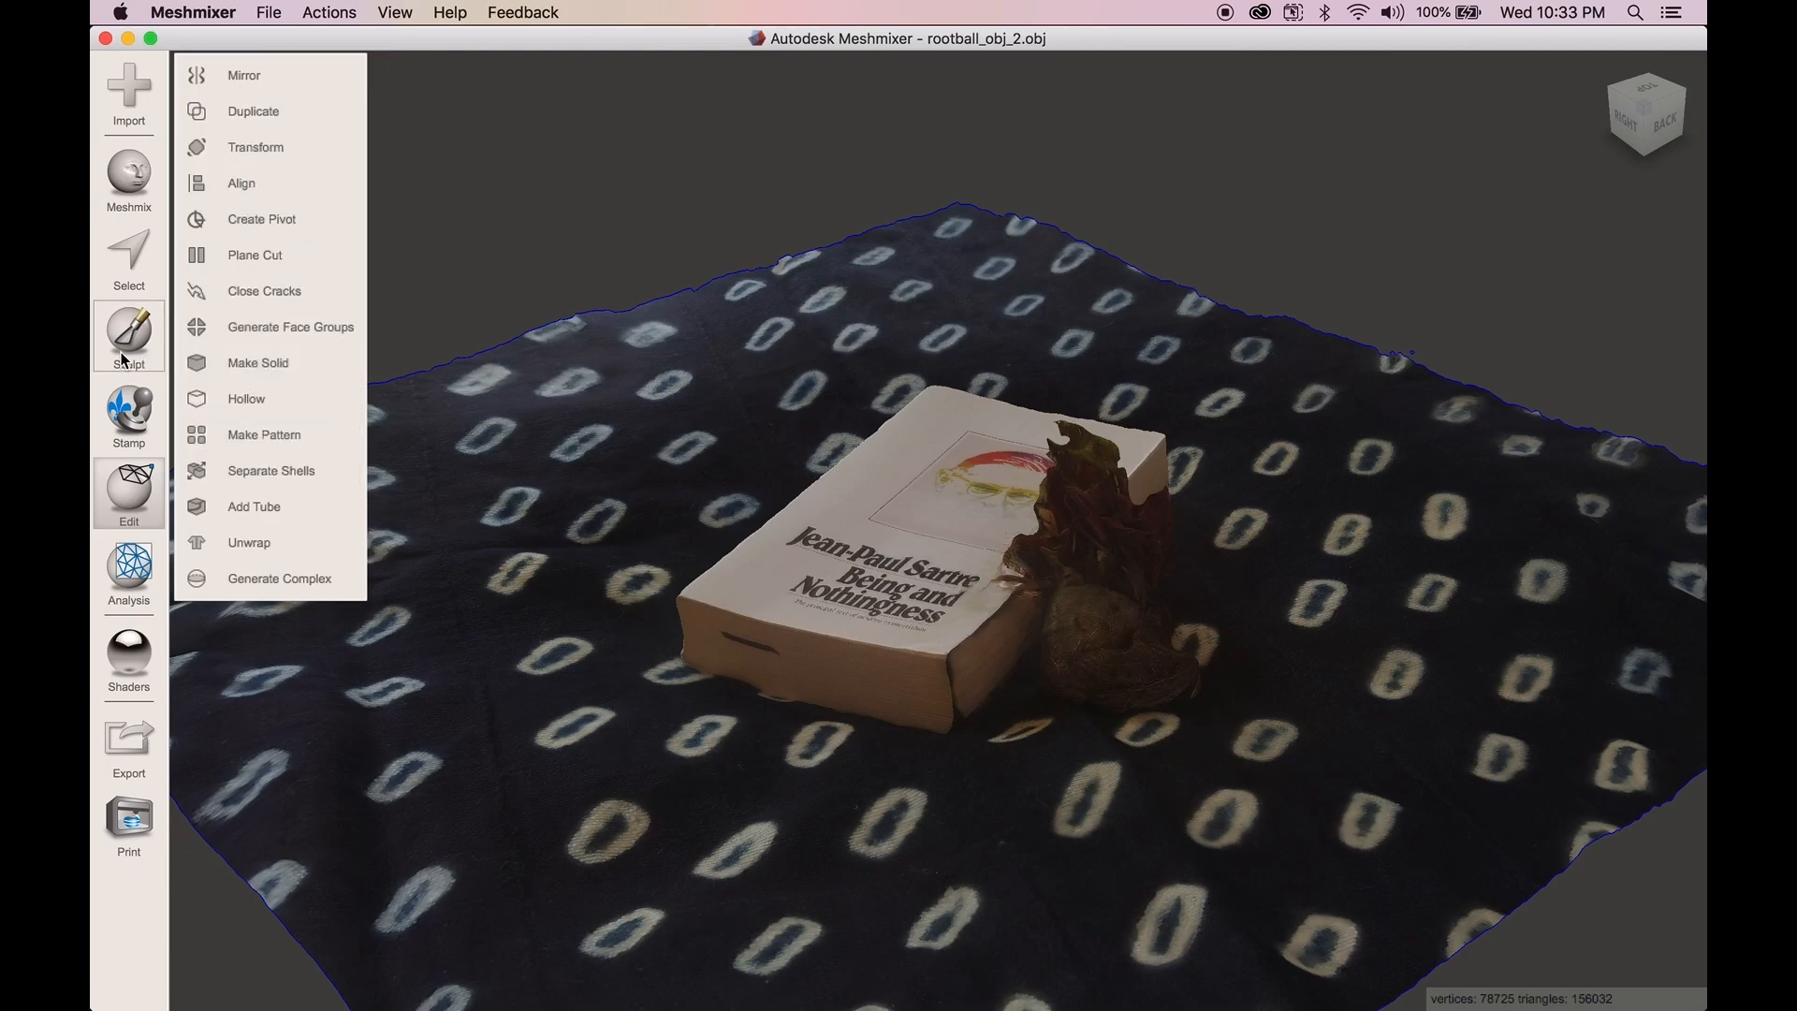
scroll(844, 527, "down", 5)
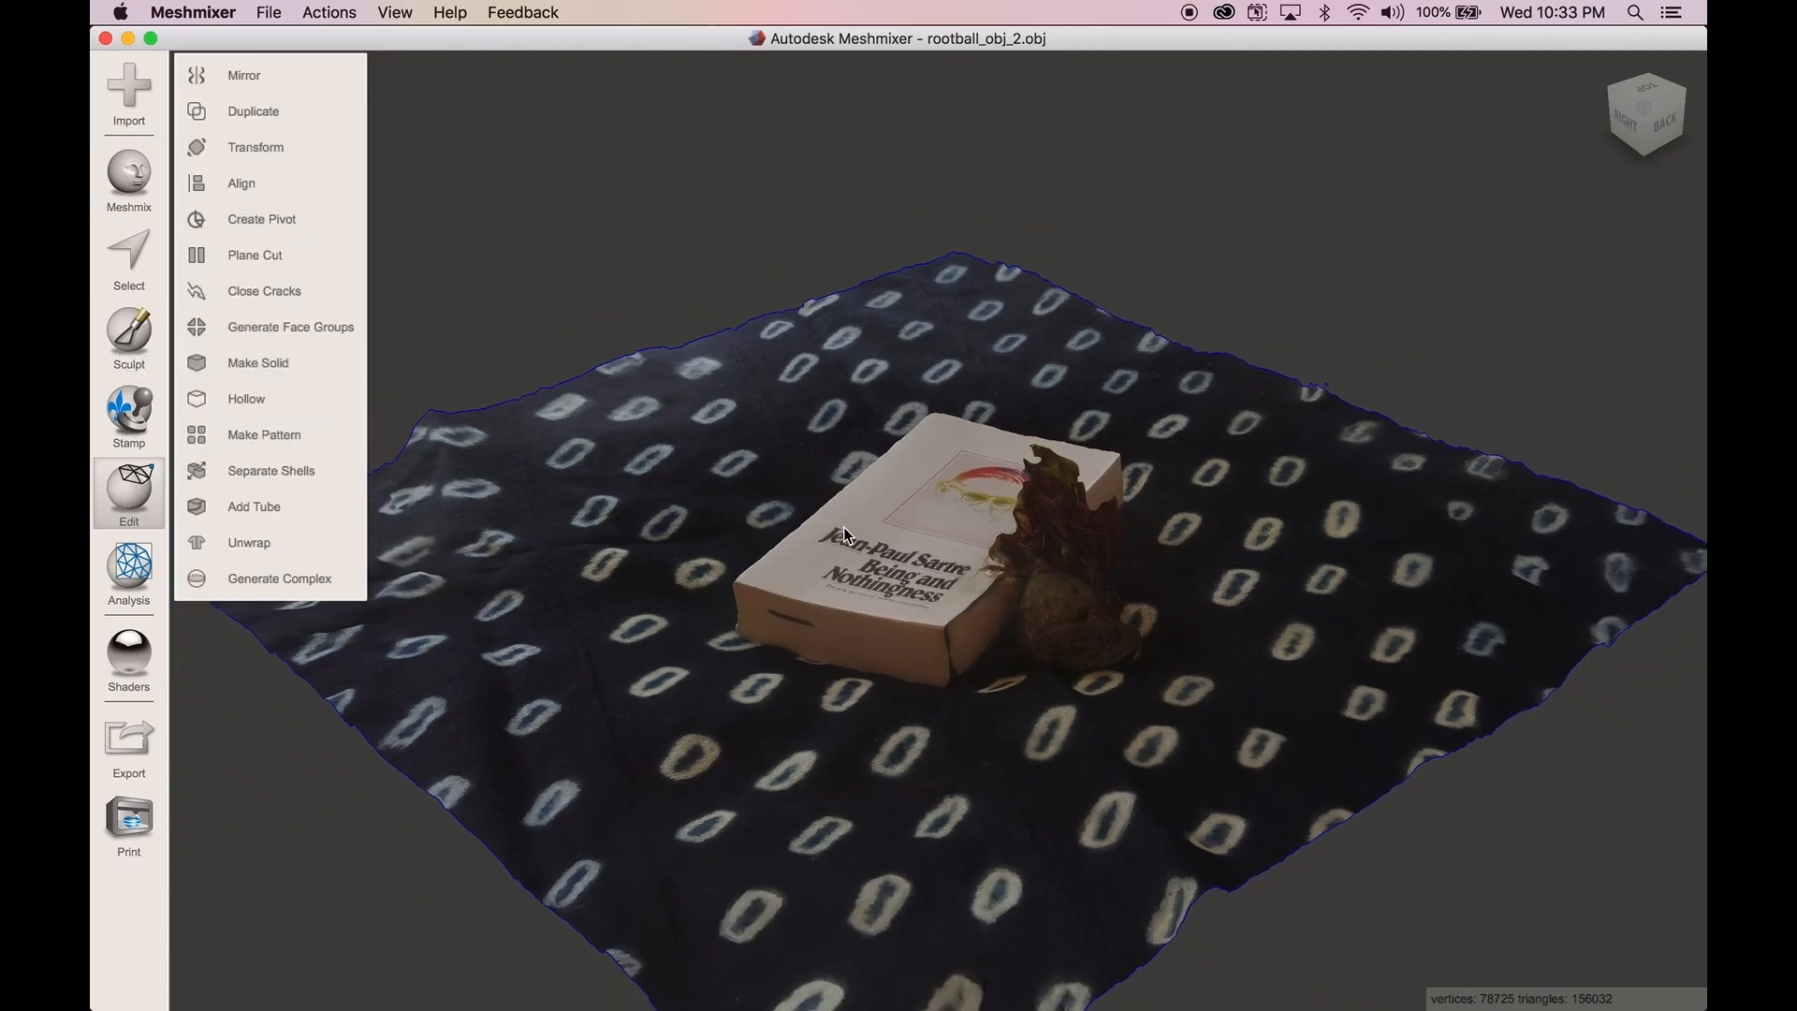
scroll(844, 528, "up", 2)
scroll(845, 532, "up", 3)
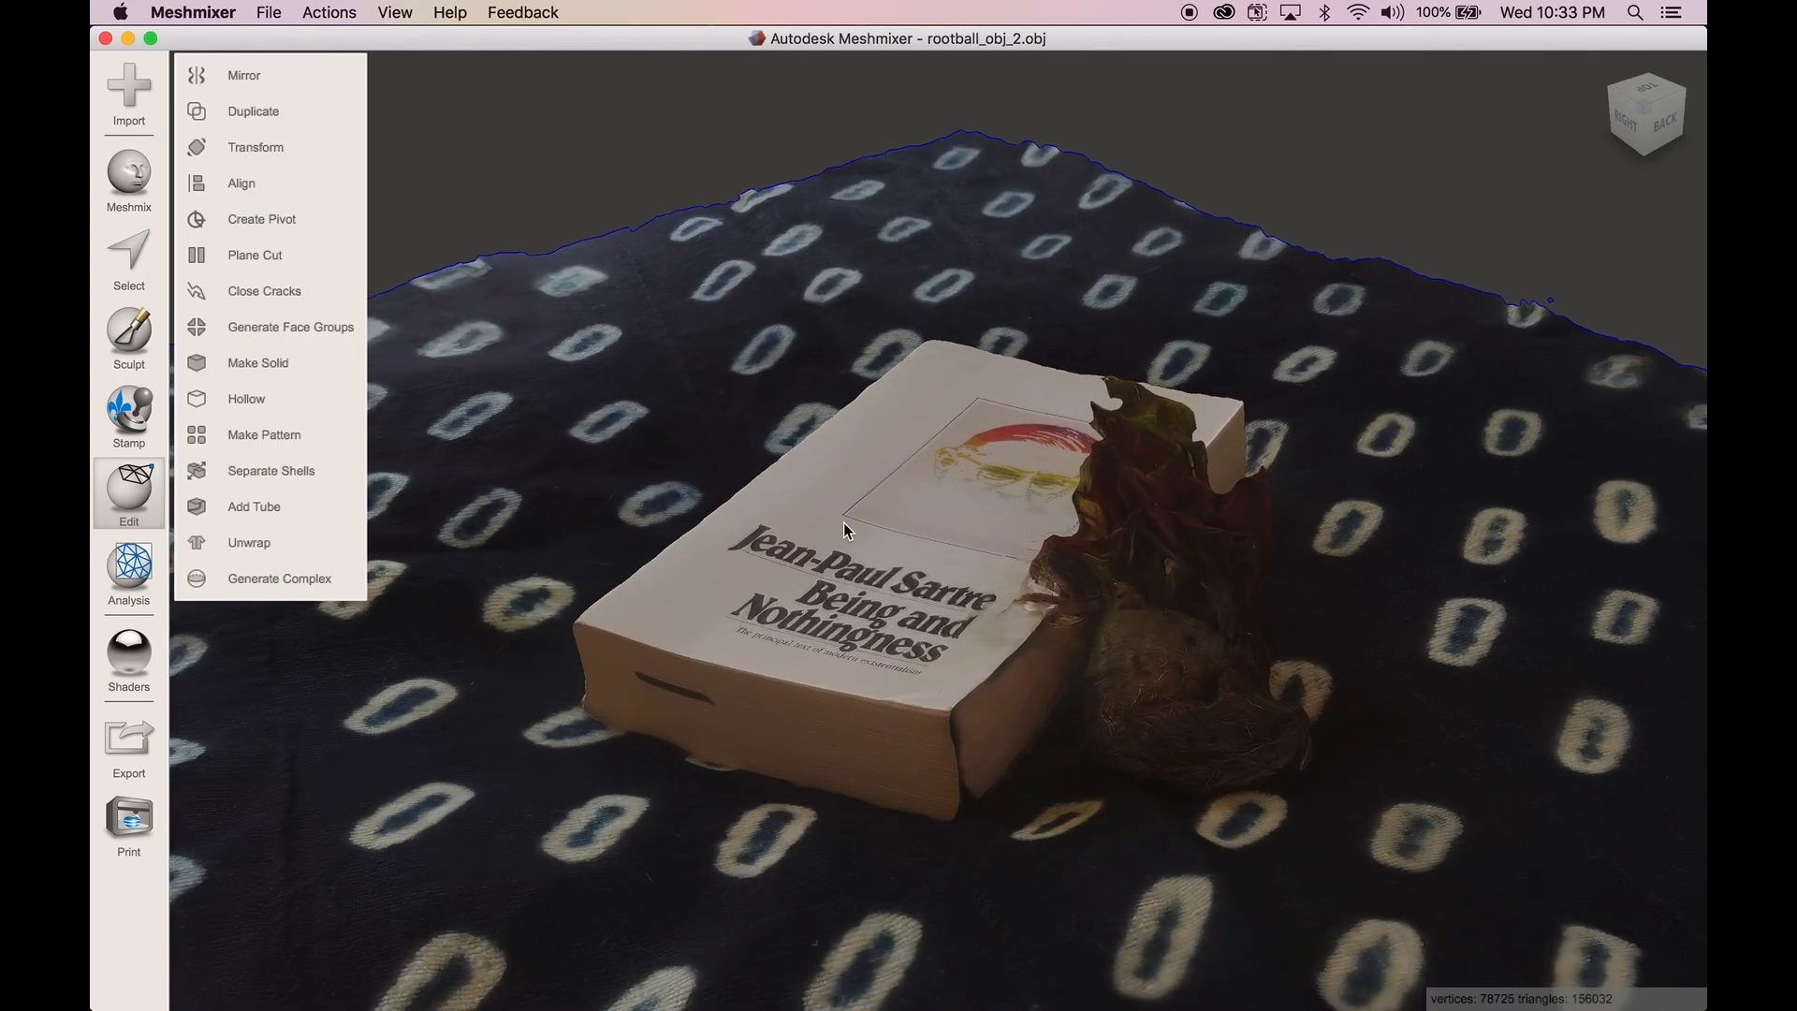
left_click(145, 335)
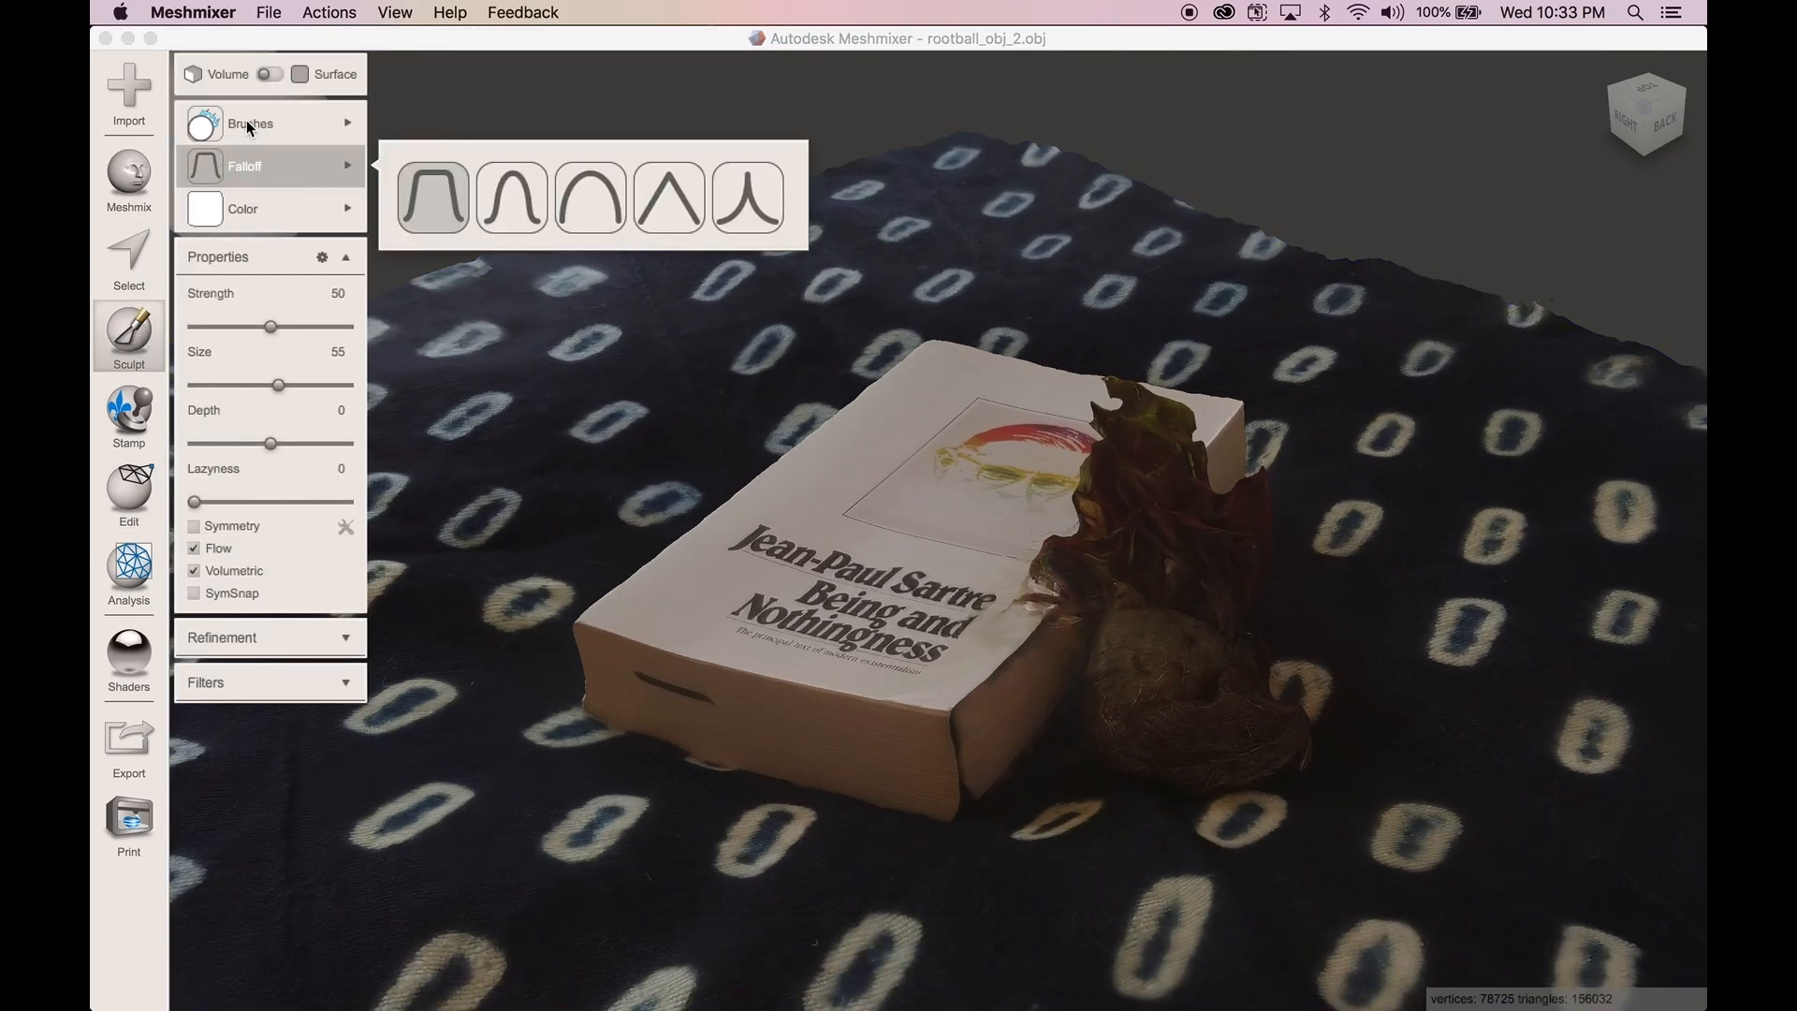
mouse_move(245, 133)
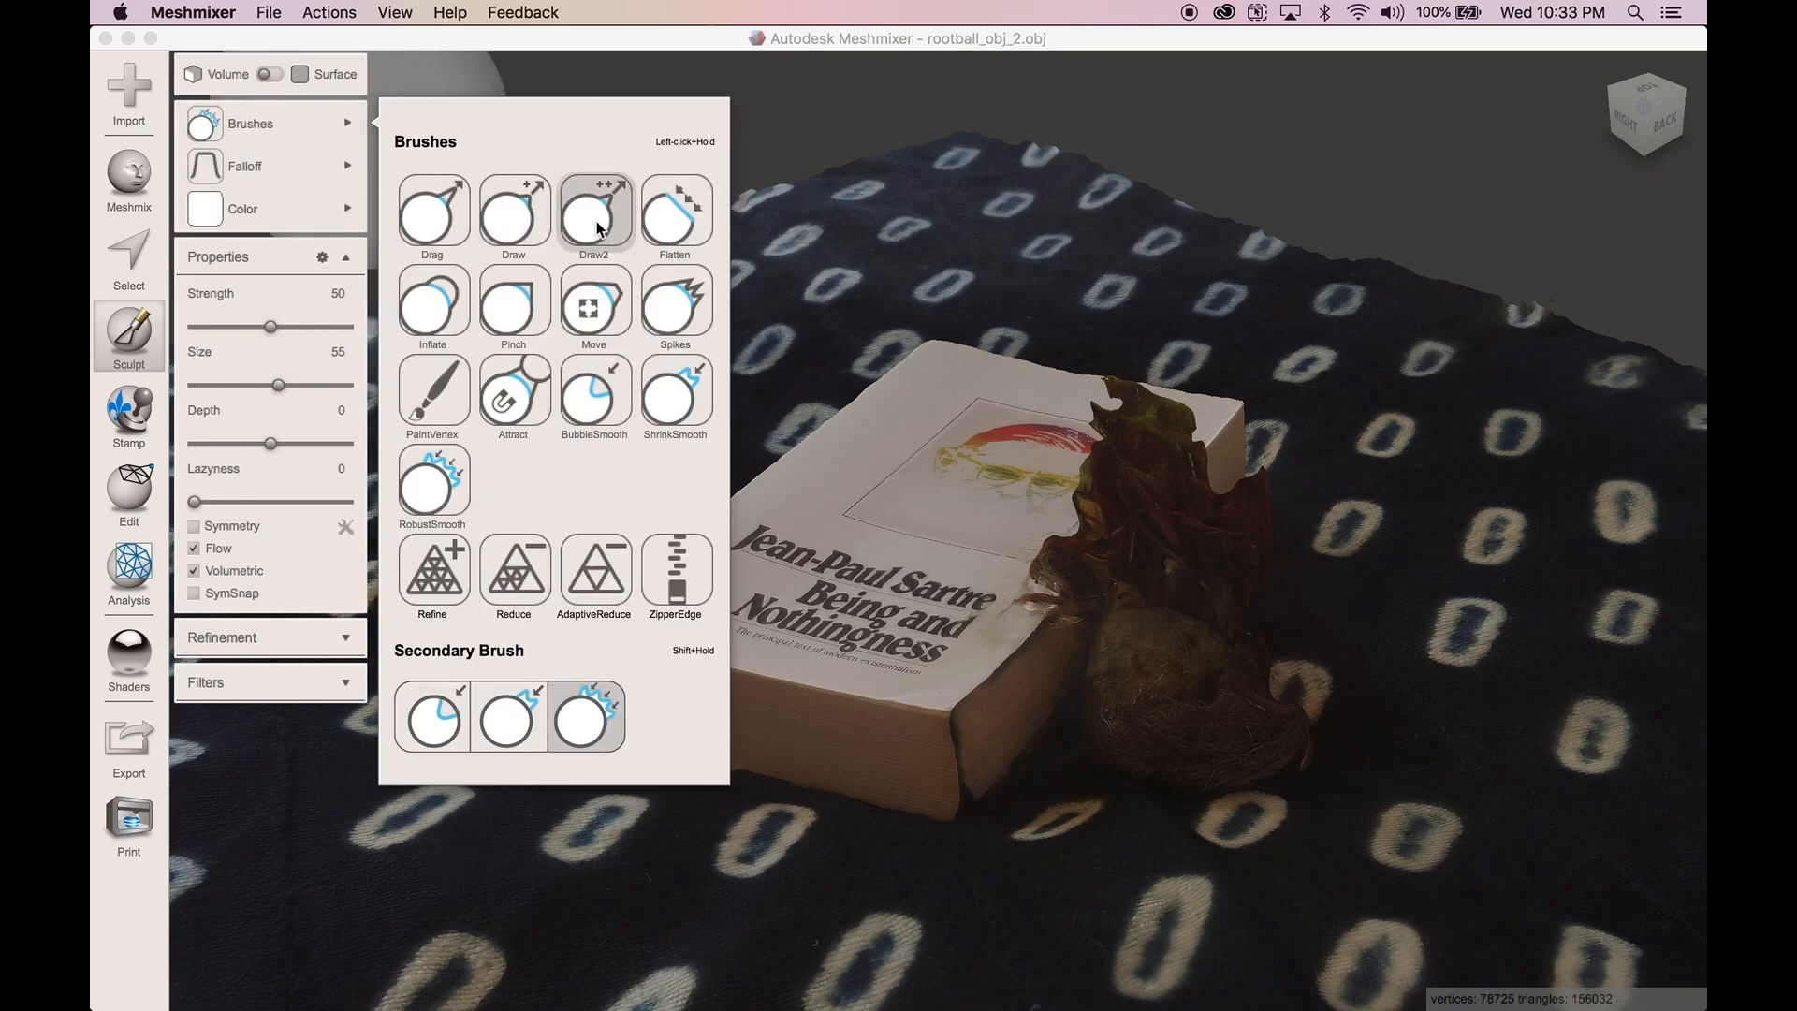
left_click(516, 225)
left_click_drag(277, 385, 231, 385)
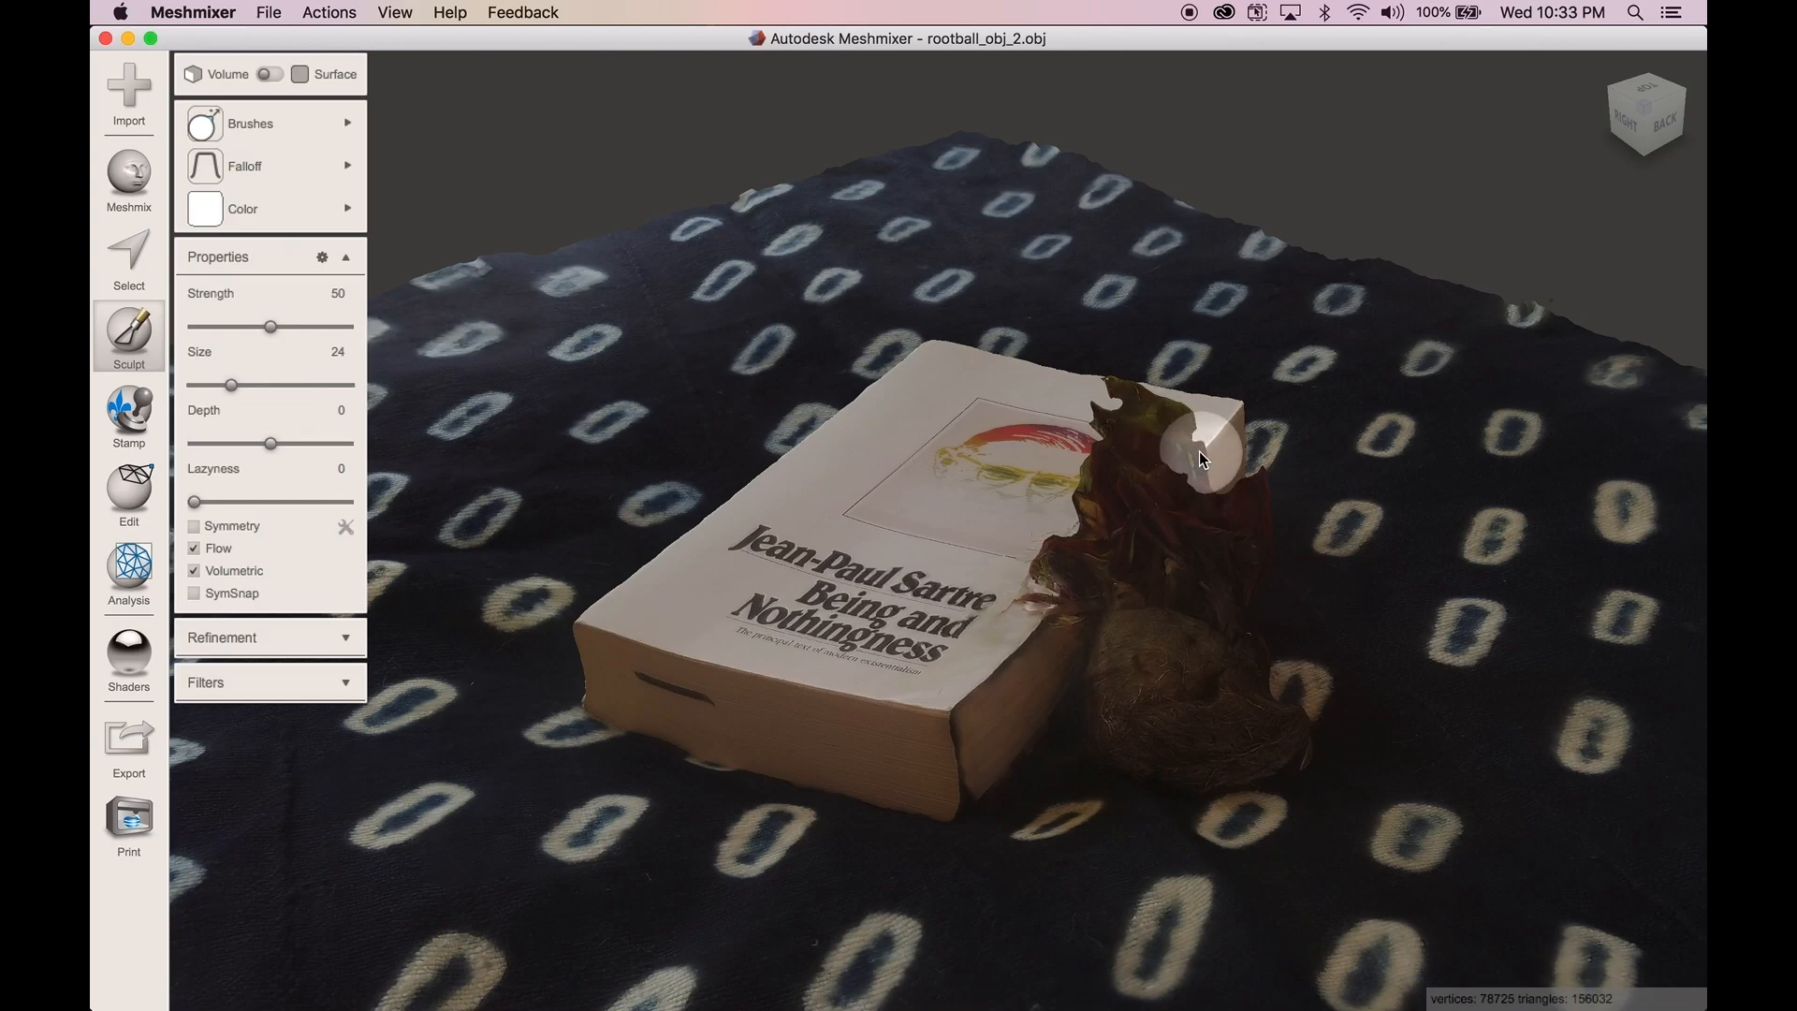
- Pull the leaves above the root ball outward into a long protrusion, view it from several sides, and reshape its base
mouse_move(1200, 458)
right_mouse_down()
mouse_move(1176, 486)
mouse_move(1056, 525)
mouse_move(986, 451)
mouse_move(936, 458)
mouse_move(1136, 513)
mouse_move(1127, 481)
mouse_move(1153, 447)
mouse_move(1204, 485)
mouse_move(1091, 497)
mouse_move(971, 589)
mouse_move(1132, 469)
mouse_move(1275, 486)
mouse_move(1280, 404)
mouse_move(1147, 510)
mouse_move(1058, 458)
mouse_move(1122, 452)
mouse_move(1170, 473)
right_mouse_up()
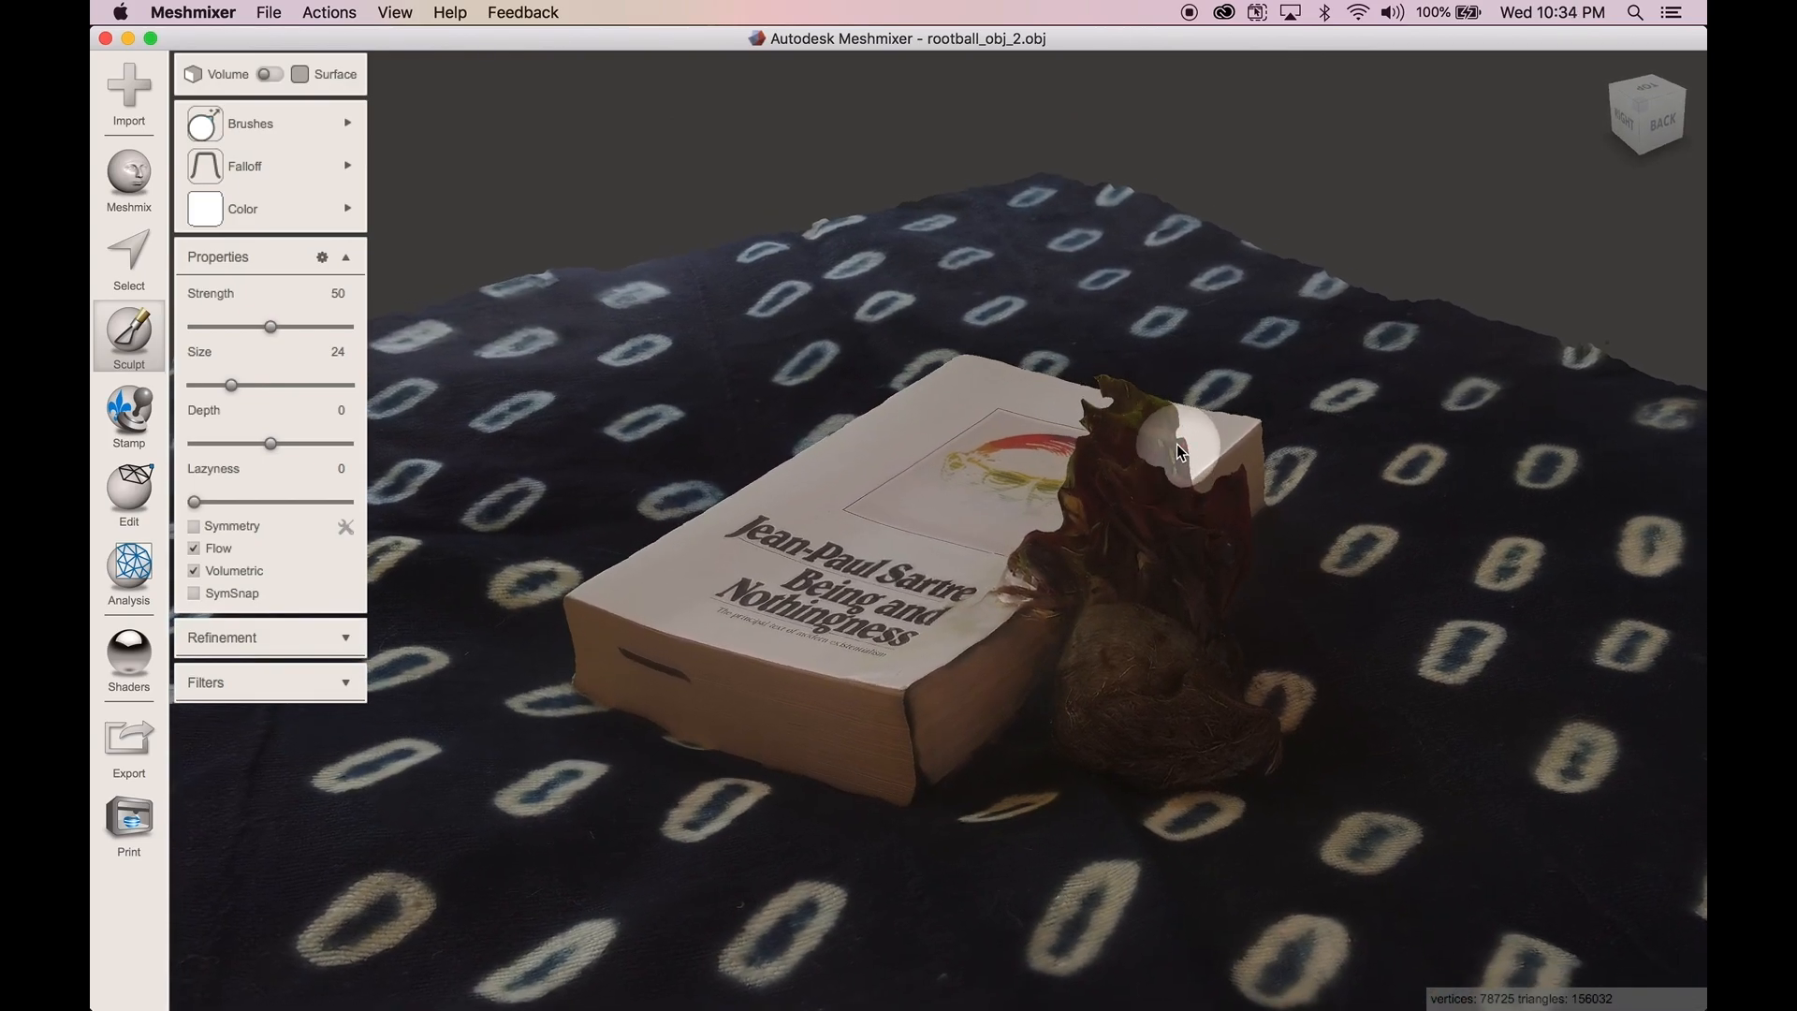
scroll(1177, 443, "up", 2)
middle_click_drag(1193, 431, 817, 492)
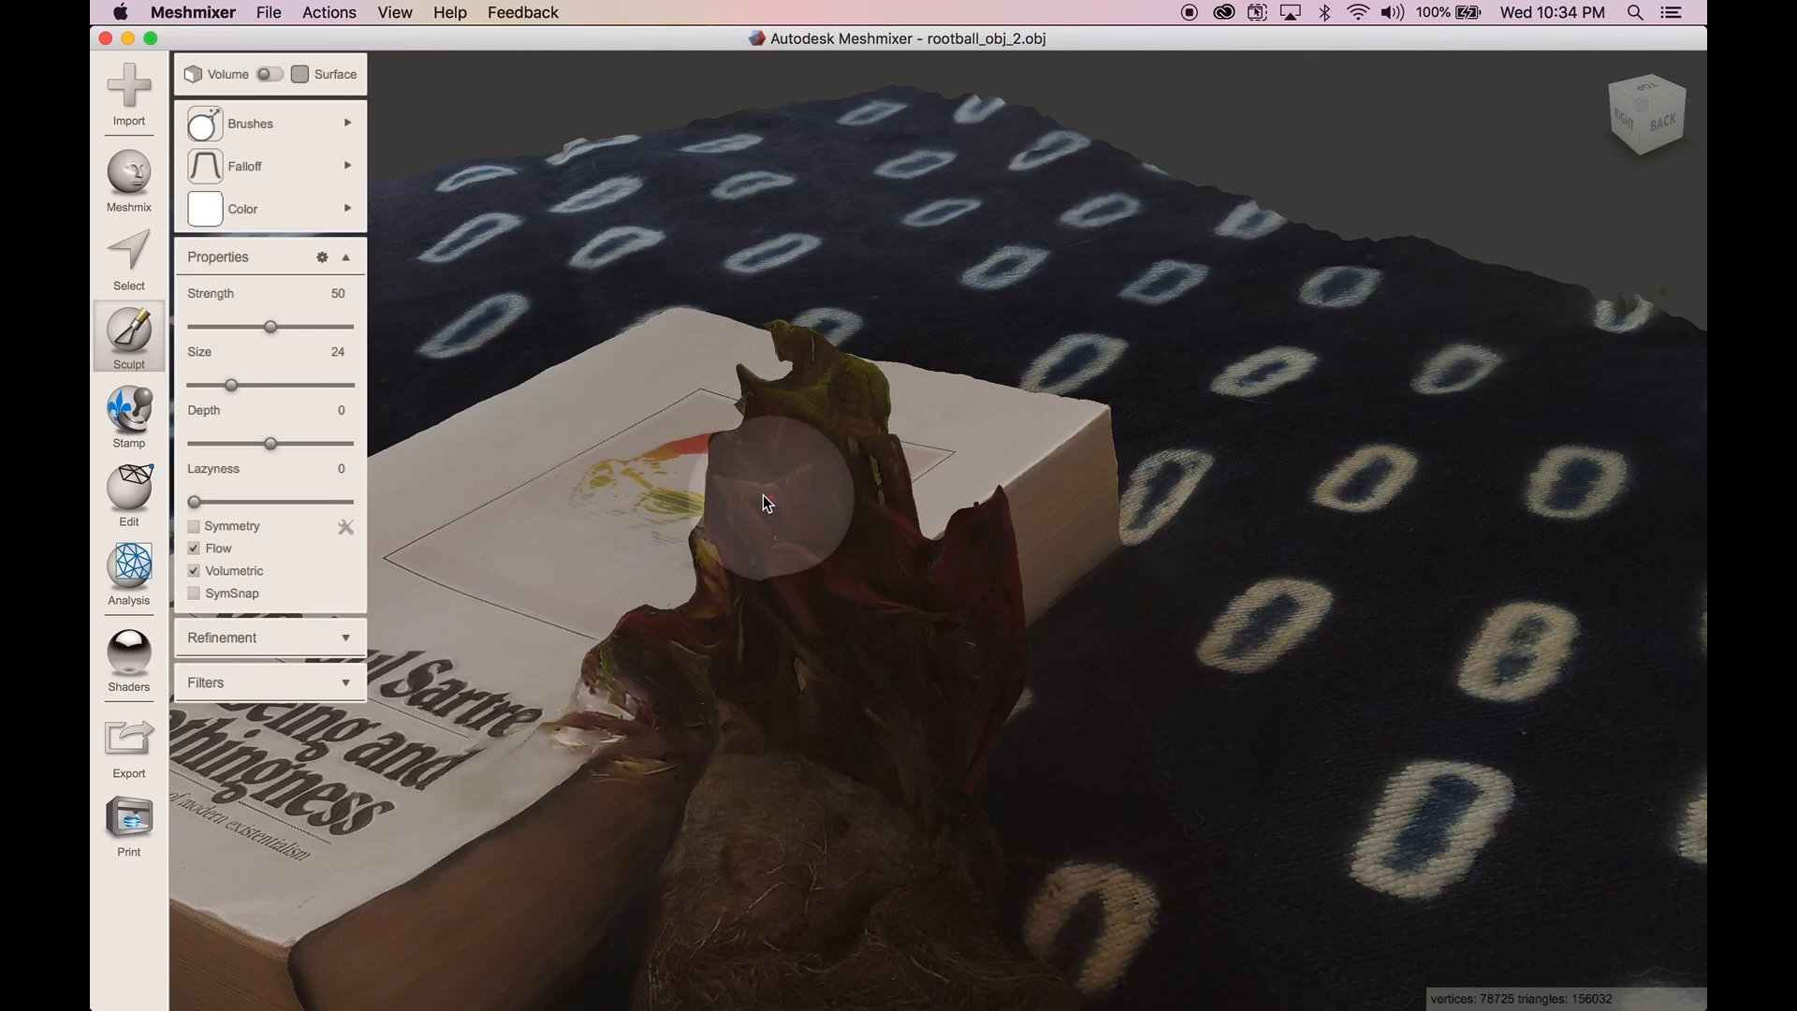
mouse_move(758, 493)
left_mouse_down()
mouse_move(982, 547)
mouse_move(1013, 445)
mouse_move(1102, 324)
left_mouse_up()
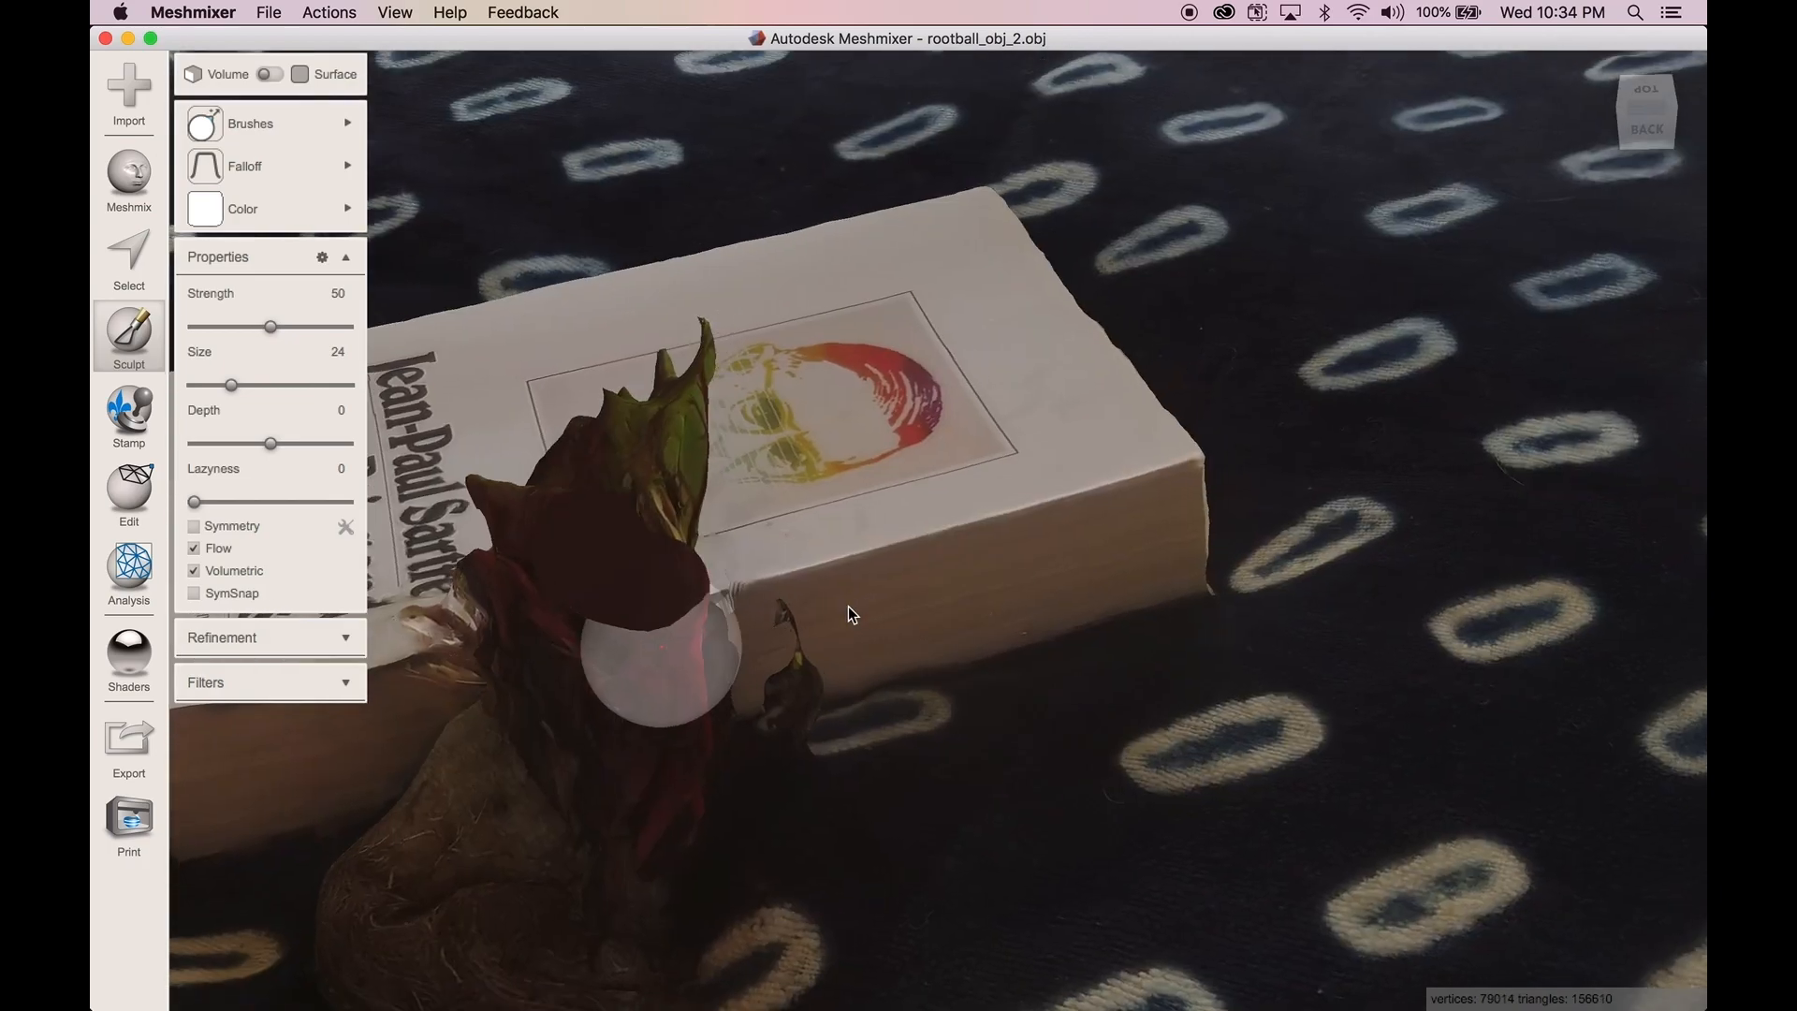
right_click_drag(848, 604, 554, 462)
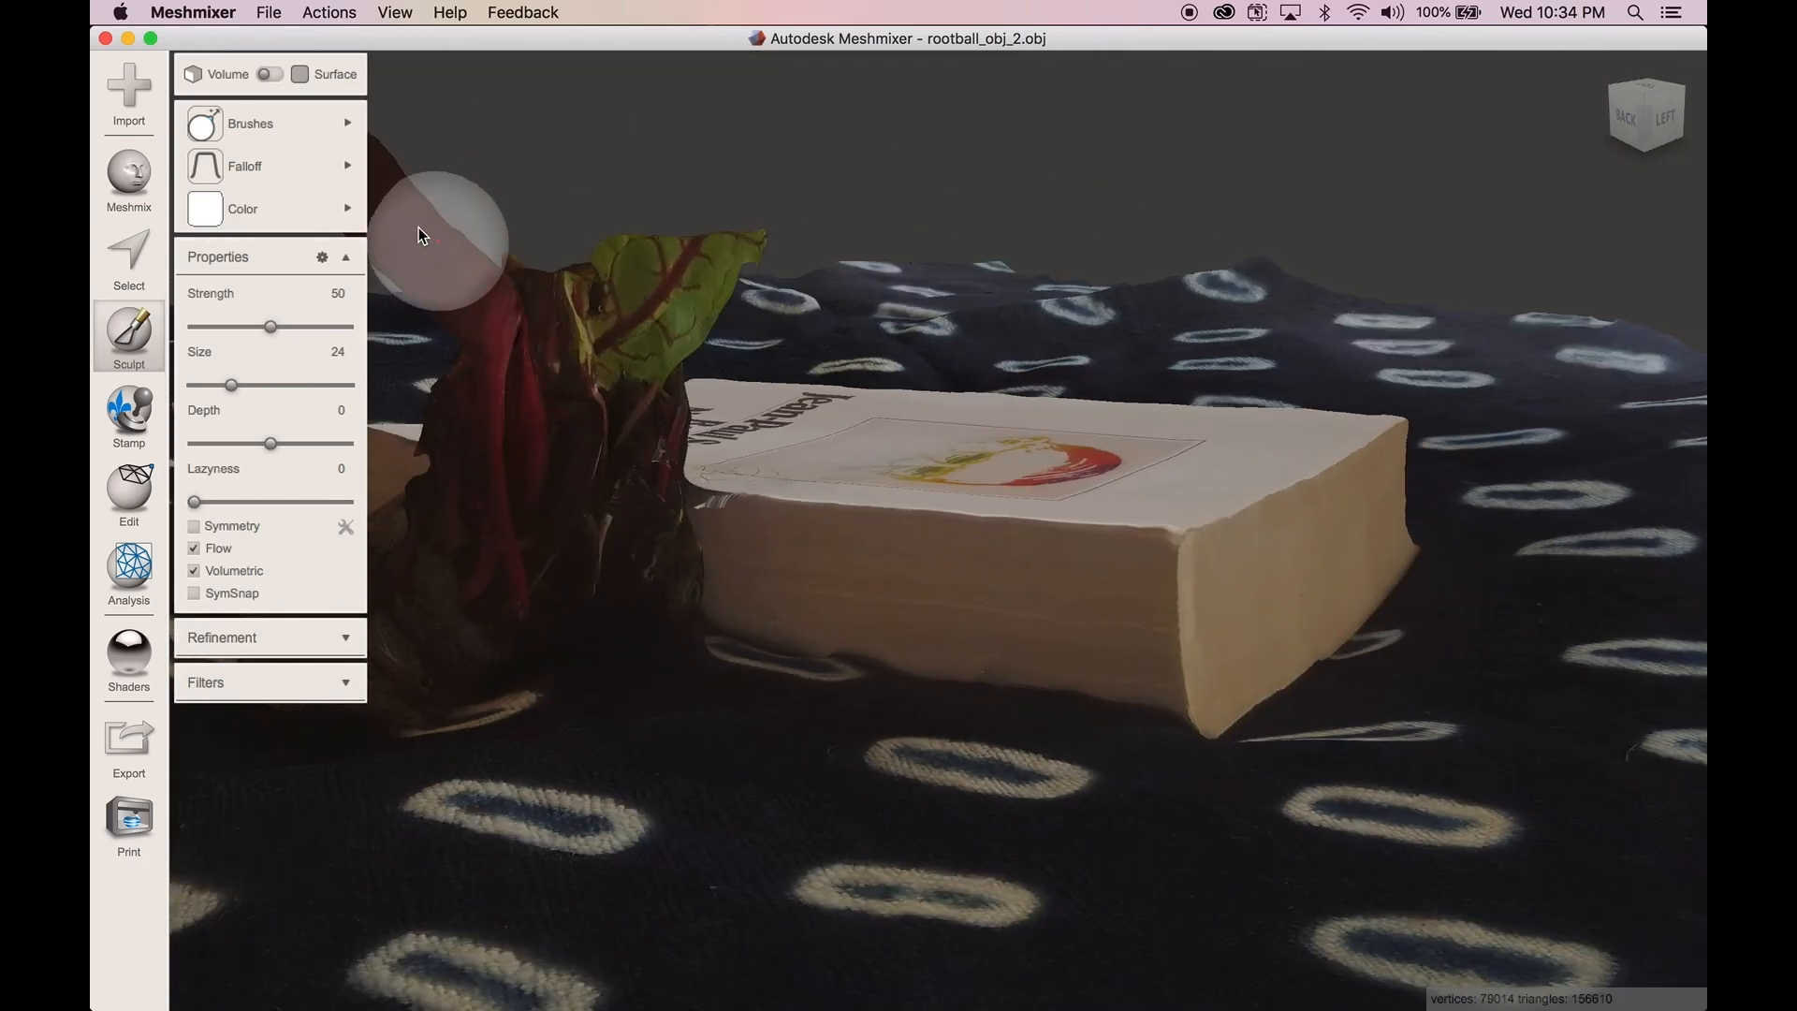
right_click_drag(463, 286, 861, 318)
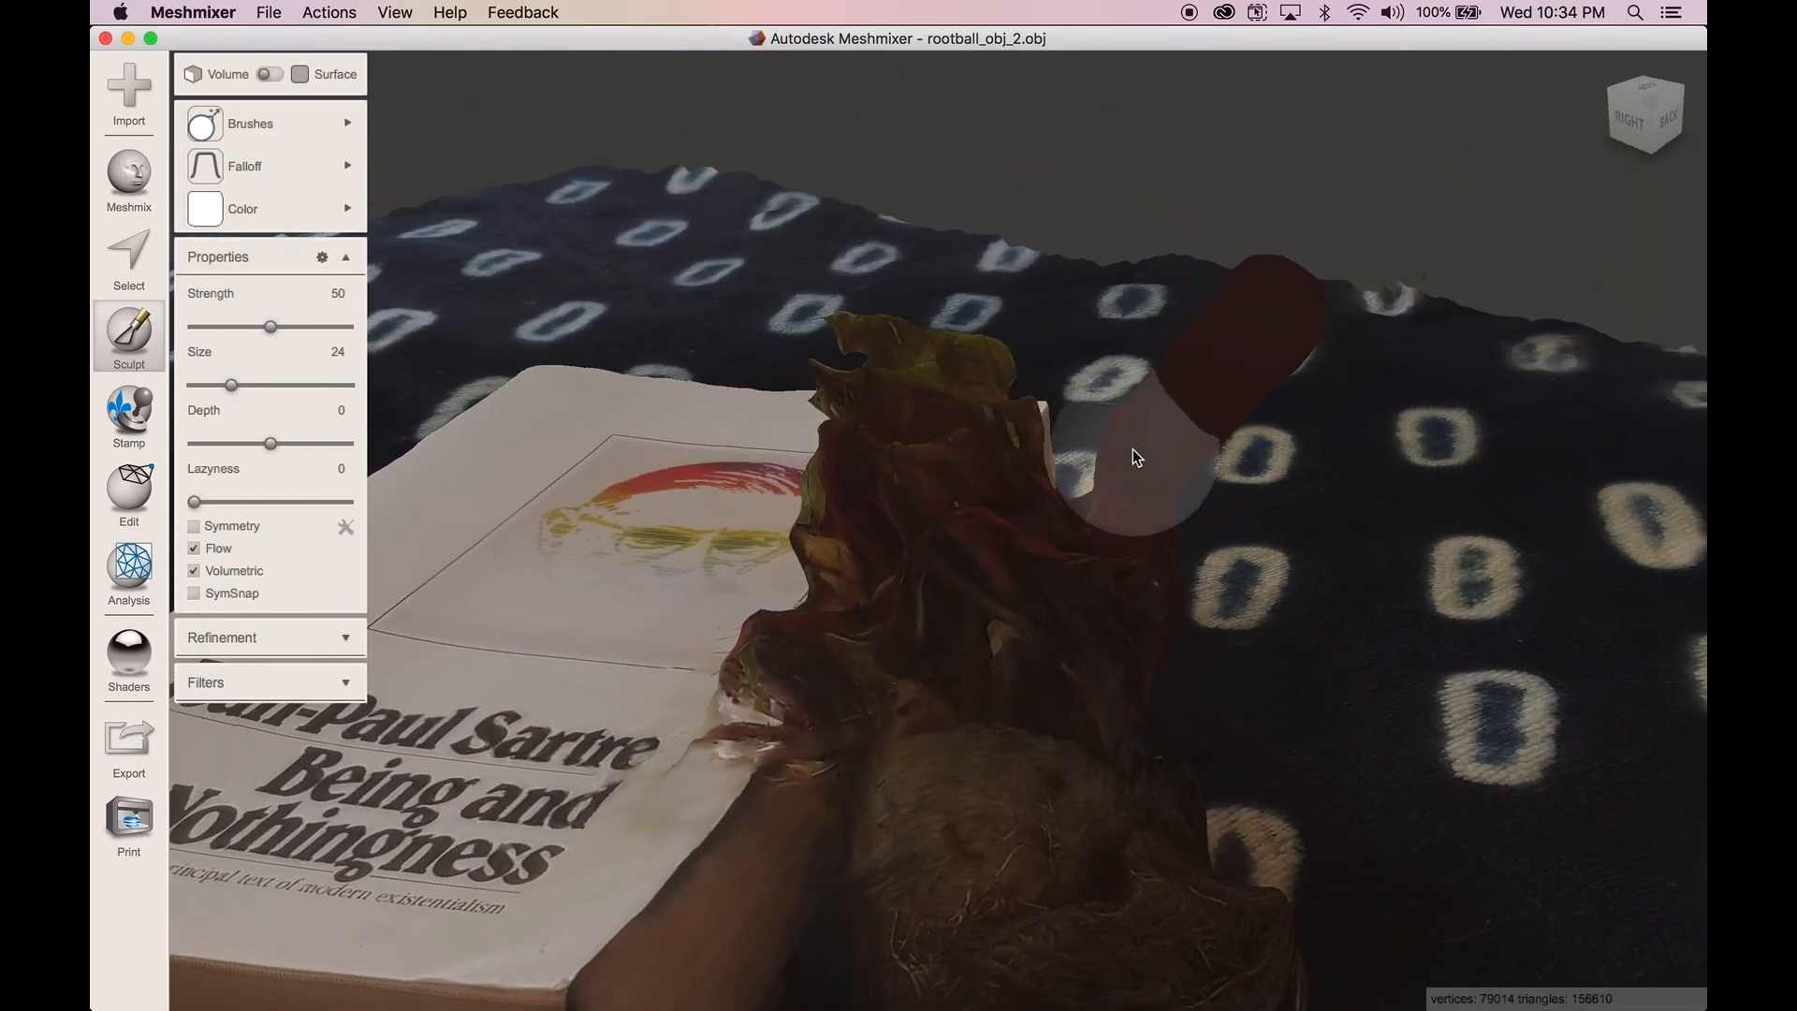
left_click_drag(1110, 446, 1126, 549)
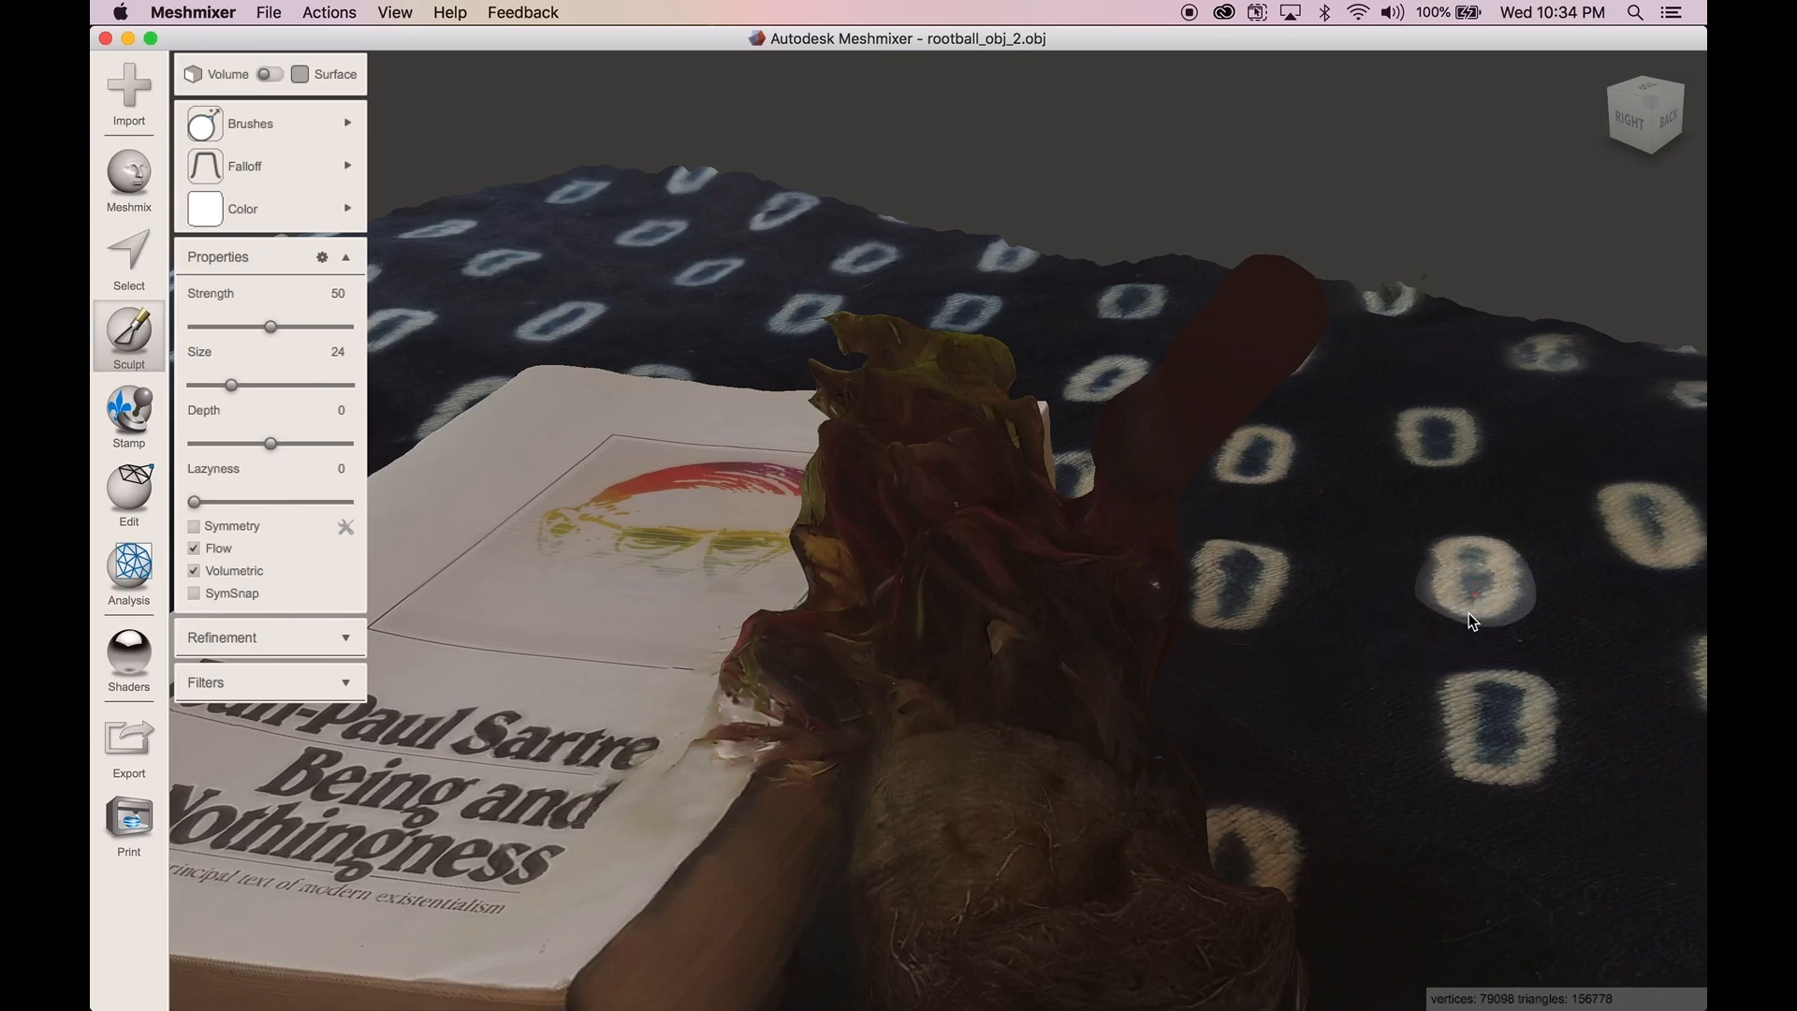
- Make further freehand pulls on the cloth beside the root ball and on the upper leaves
mouse_move(1468, 614)
left_mouse_down()
mouse_move(1503, 577)
mouse_move(1471, 563)
left_mouse_up()
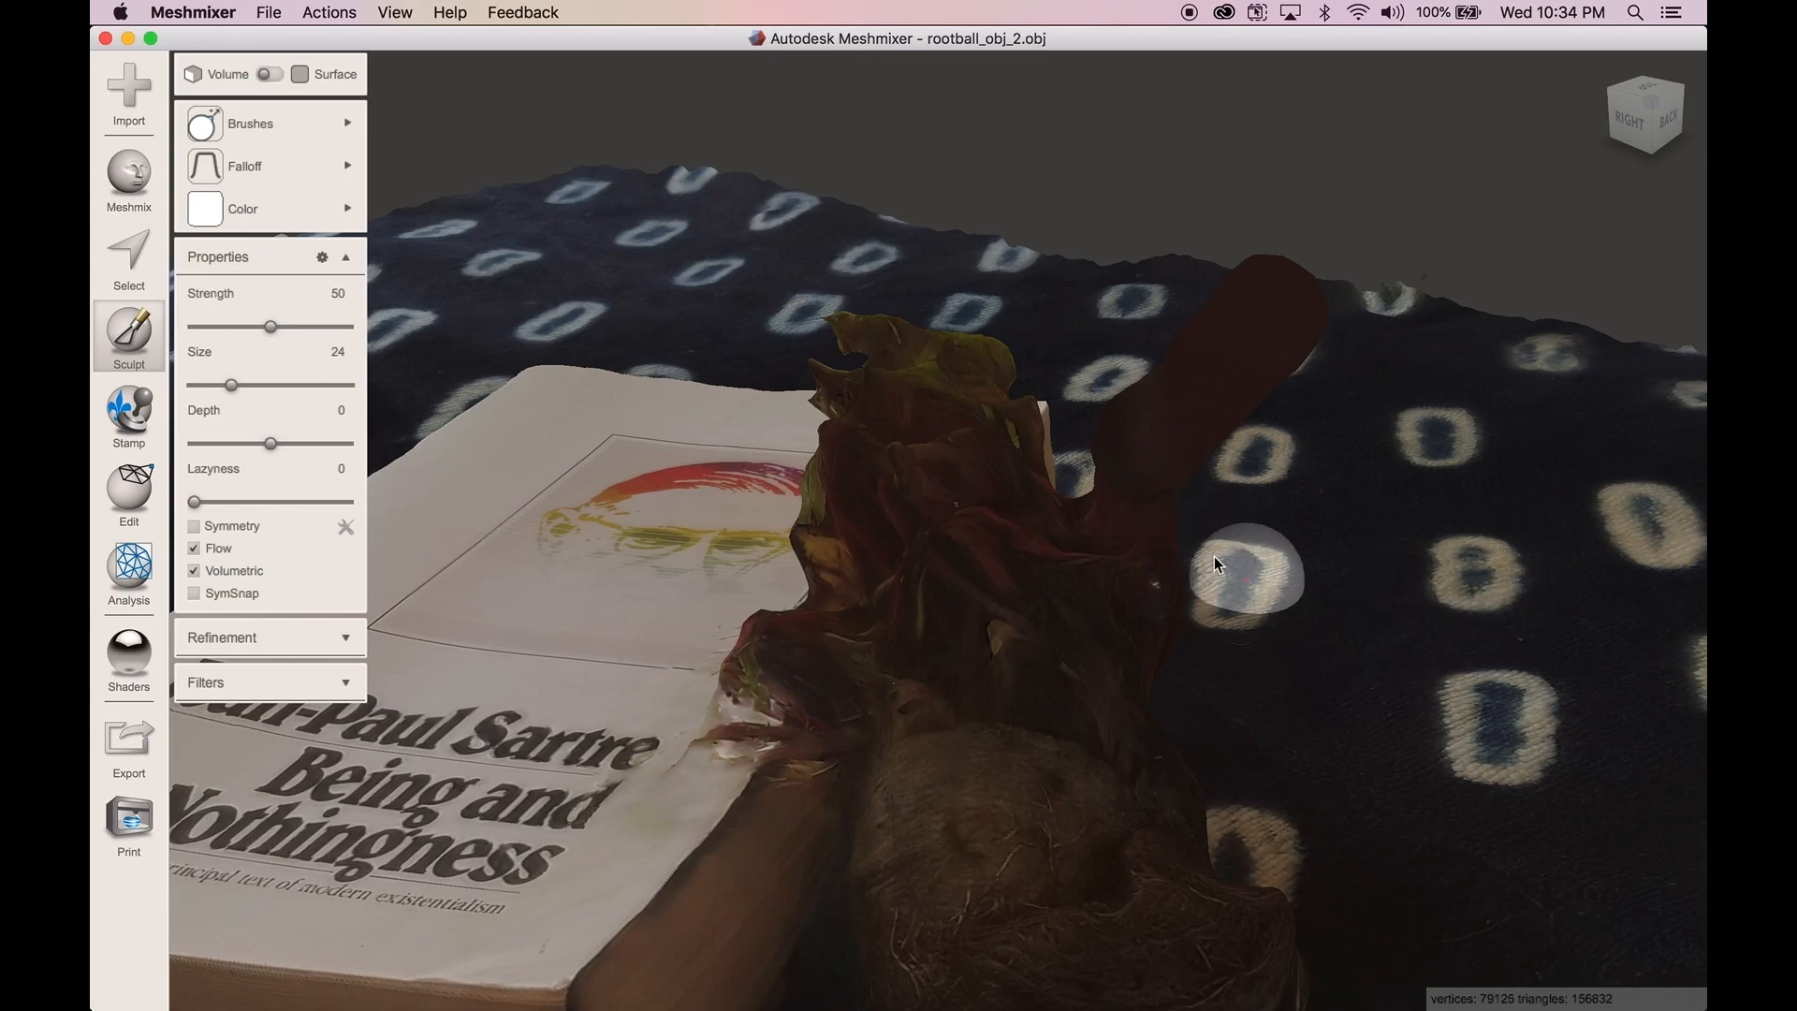
mouse_move(907, 472)
left_mouse_down()
mouse_move(924, 412)
mouse_move(876, 387)
left_mouse_up()
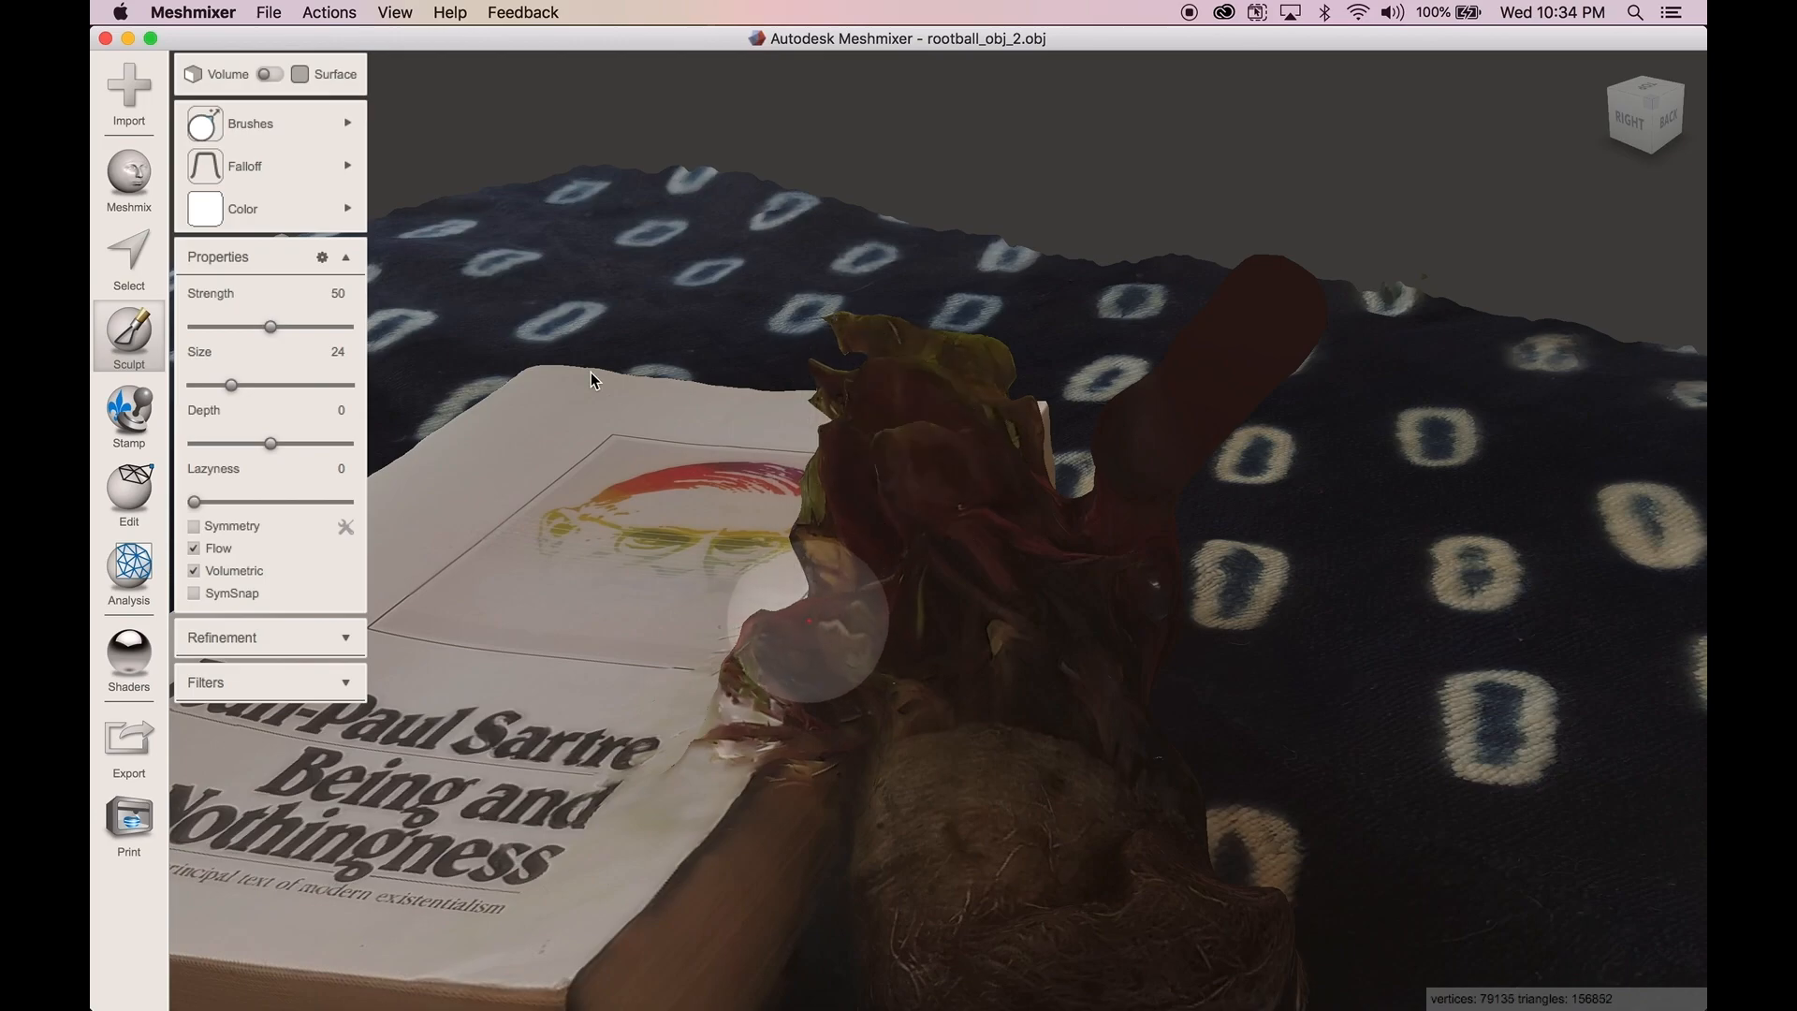
- Undo the latest brush strokes on the leaves and the cloth, trying one redo along the way
left_click(266, 11)
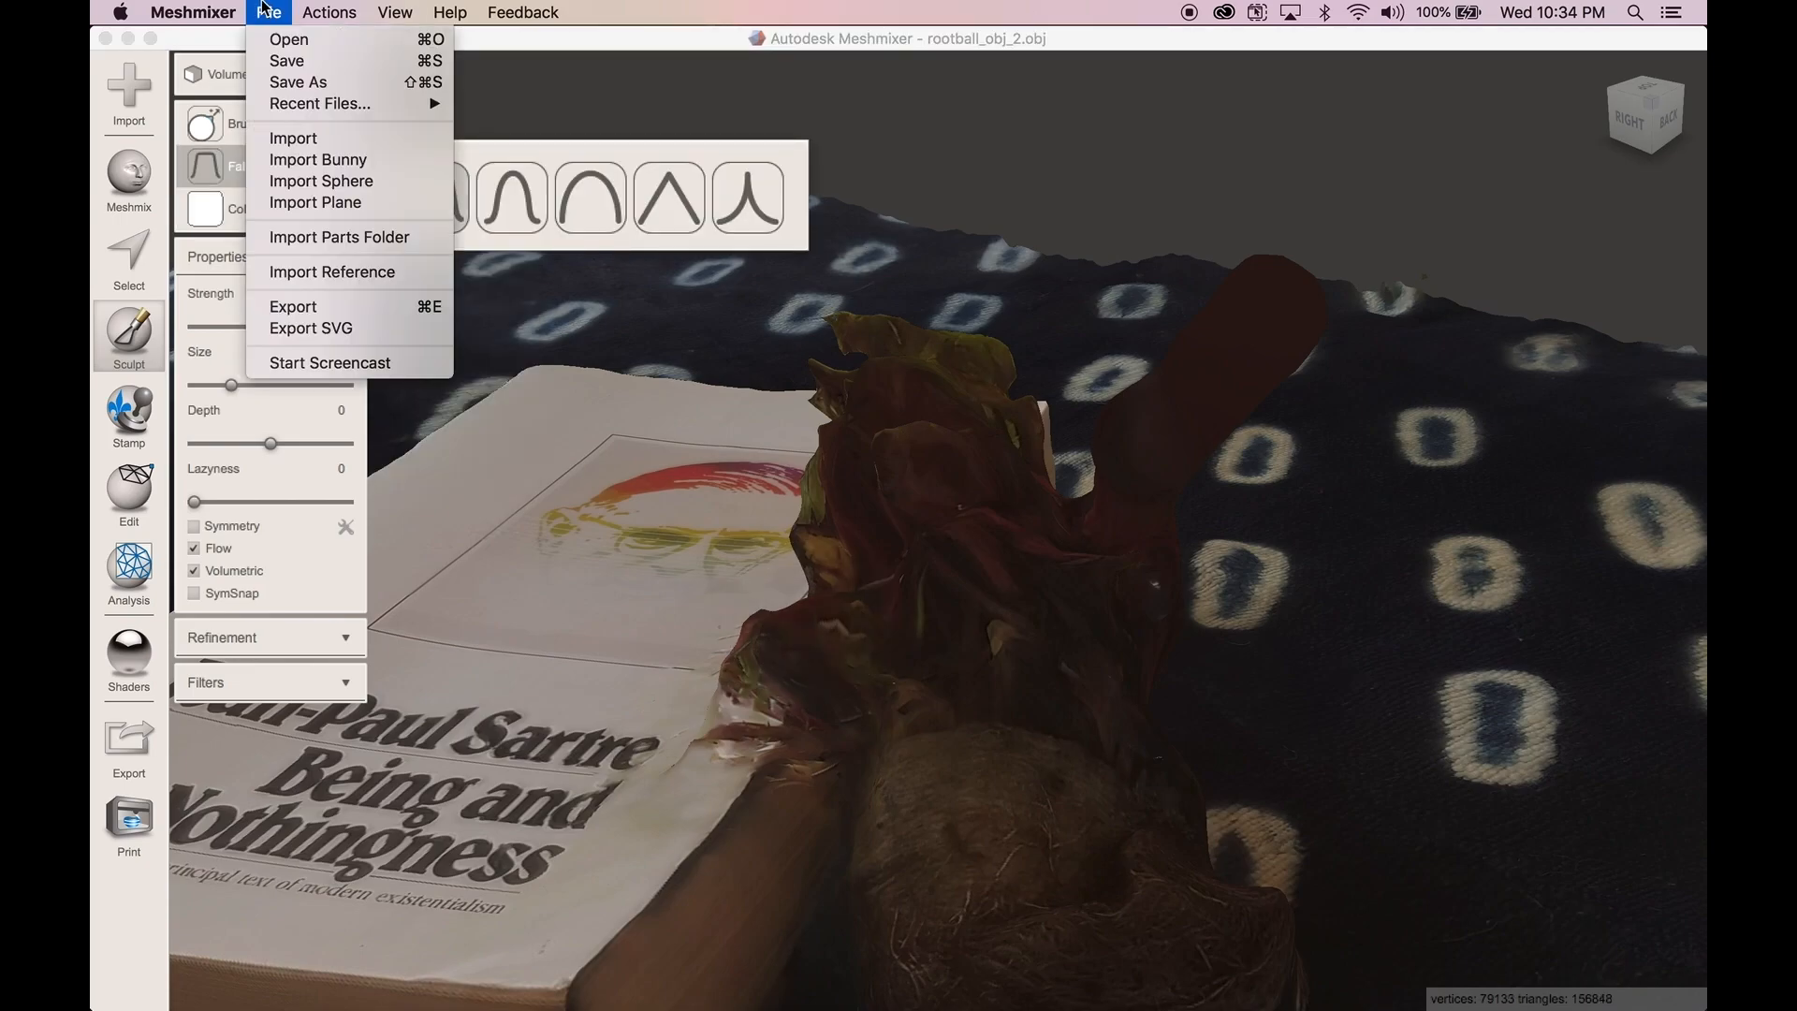
mouse_move(347, 5)
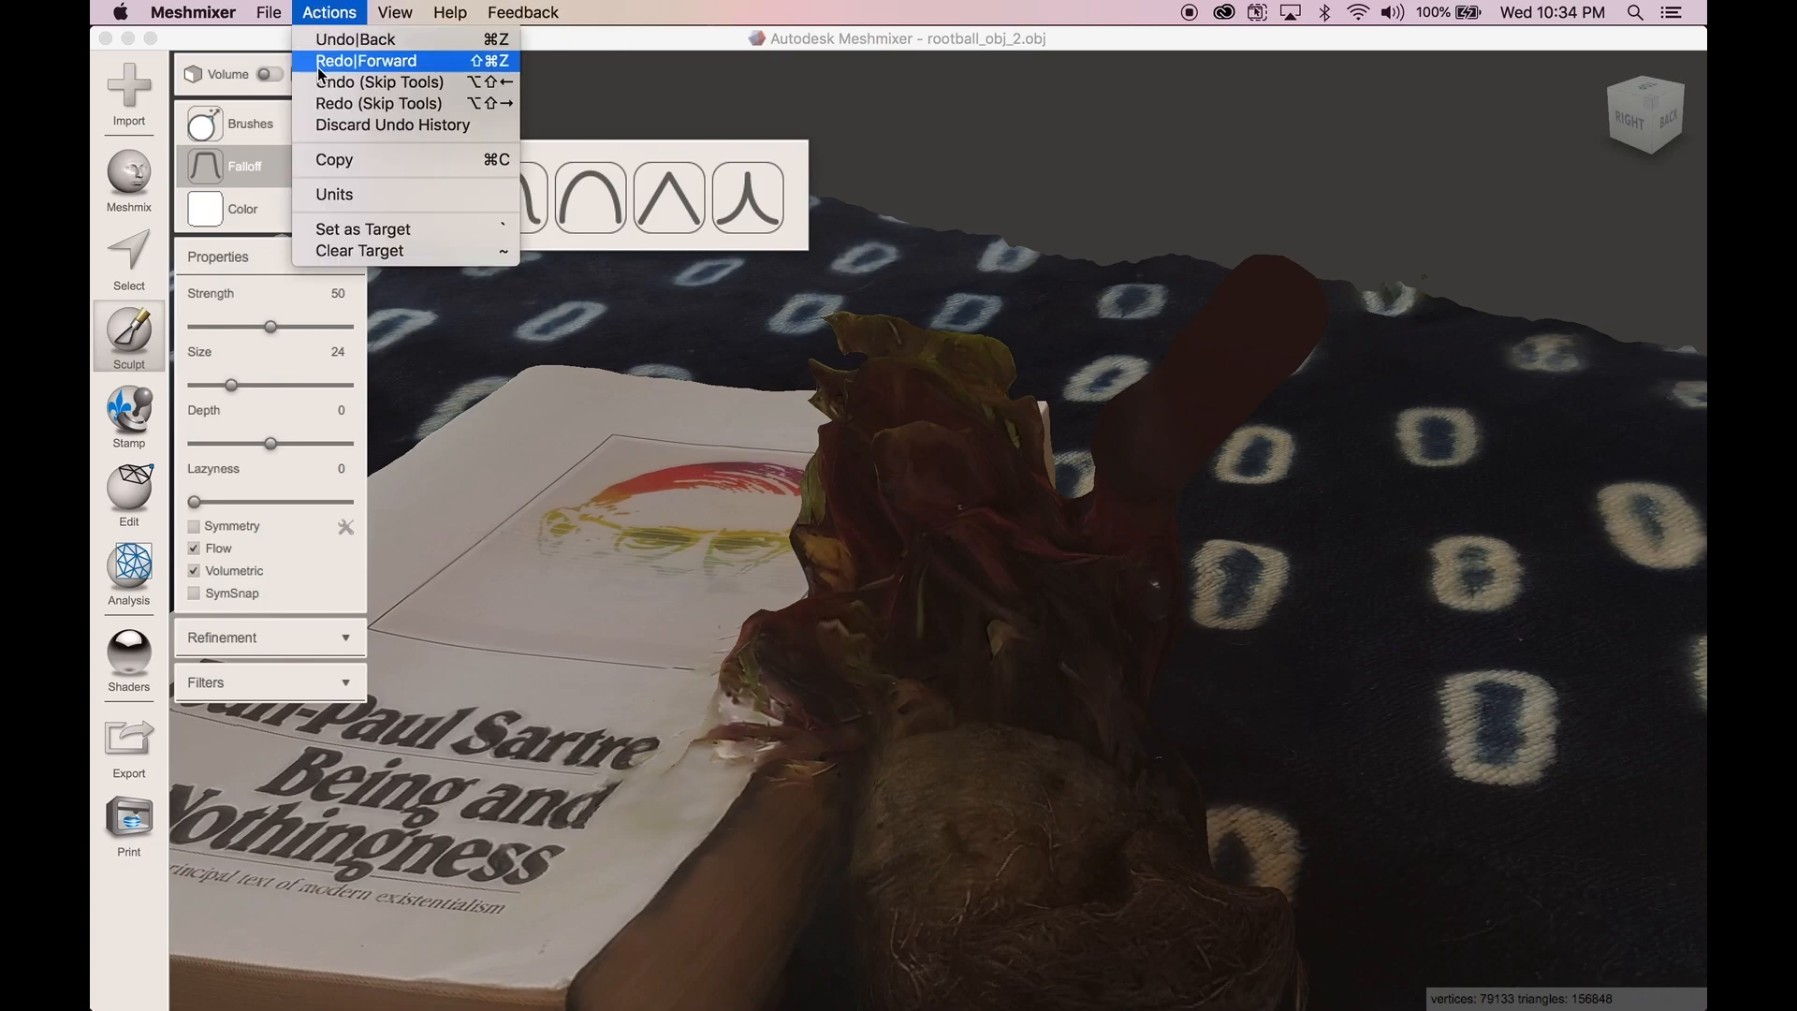
left_click(329, 37)
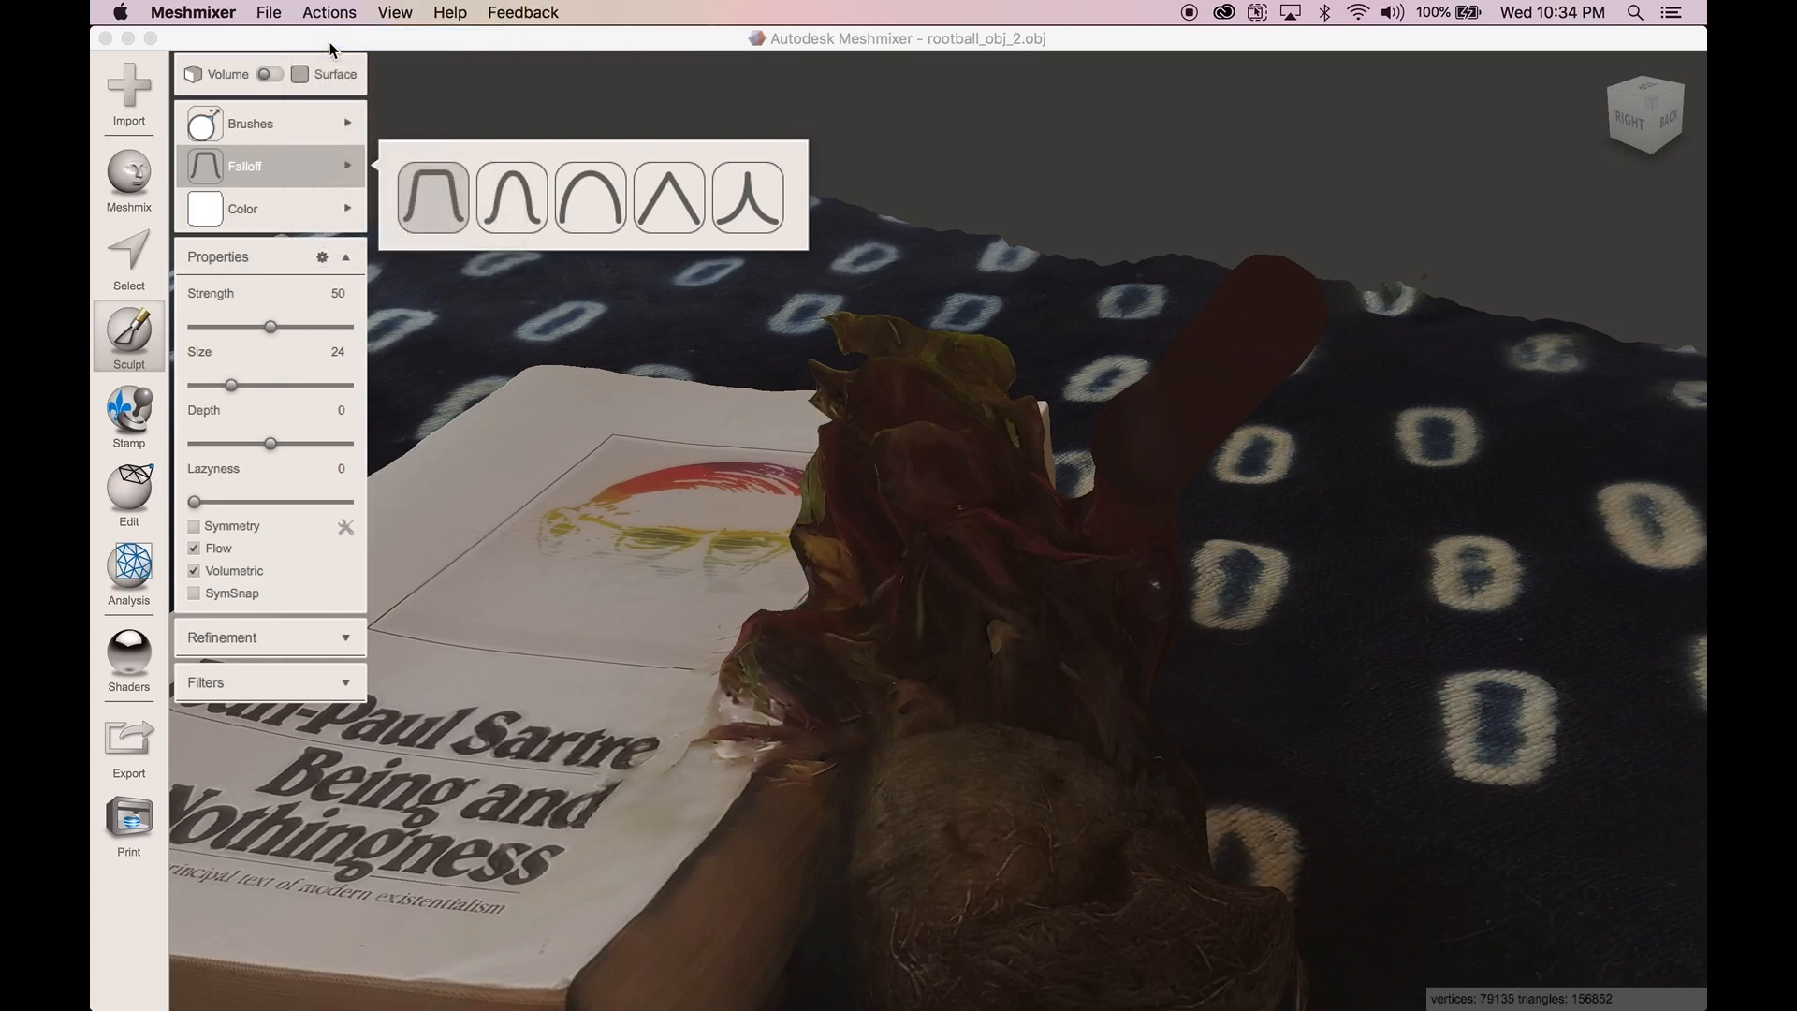
left_click(330, 13)
left_click(330, 39)
left_click(329, 12)
left_click(330, 39)
left_click(330, 12)
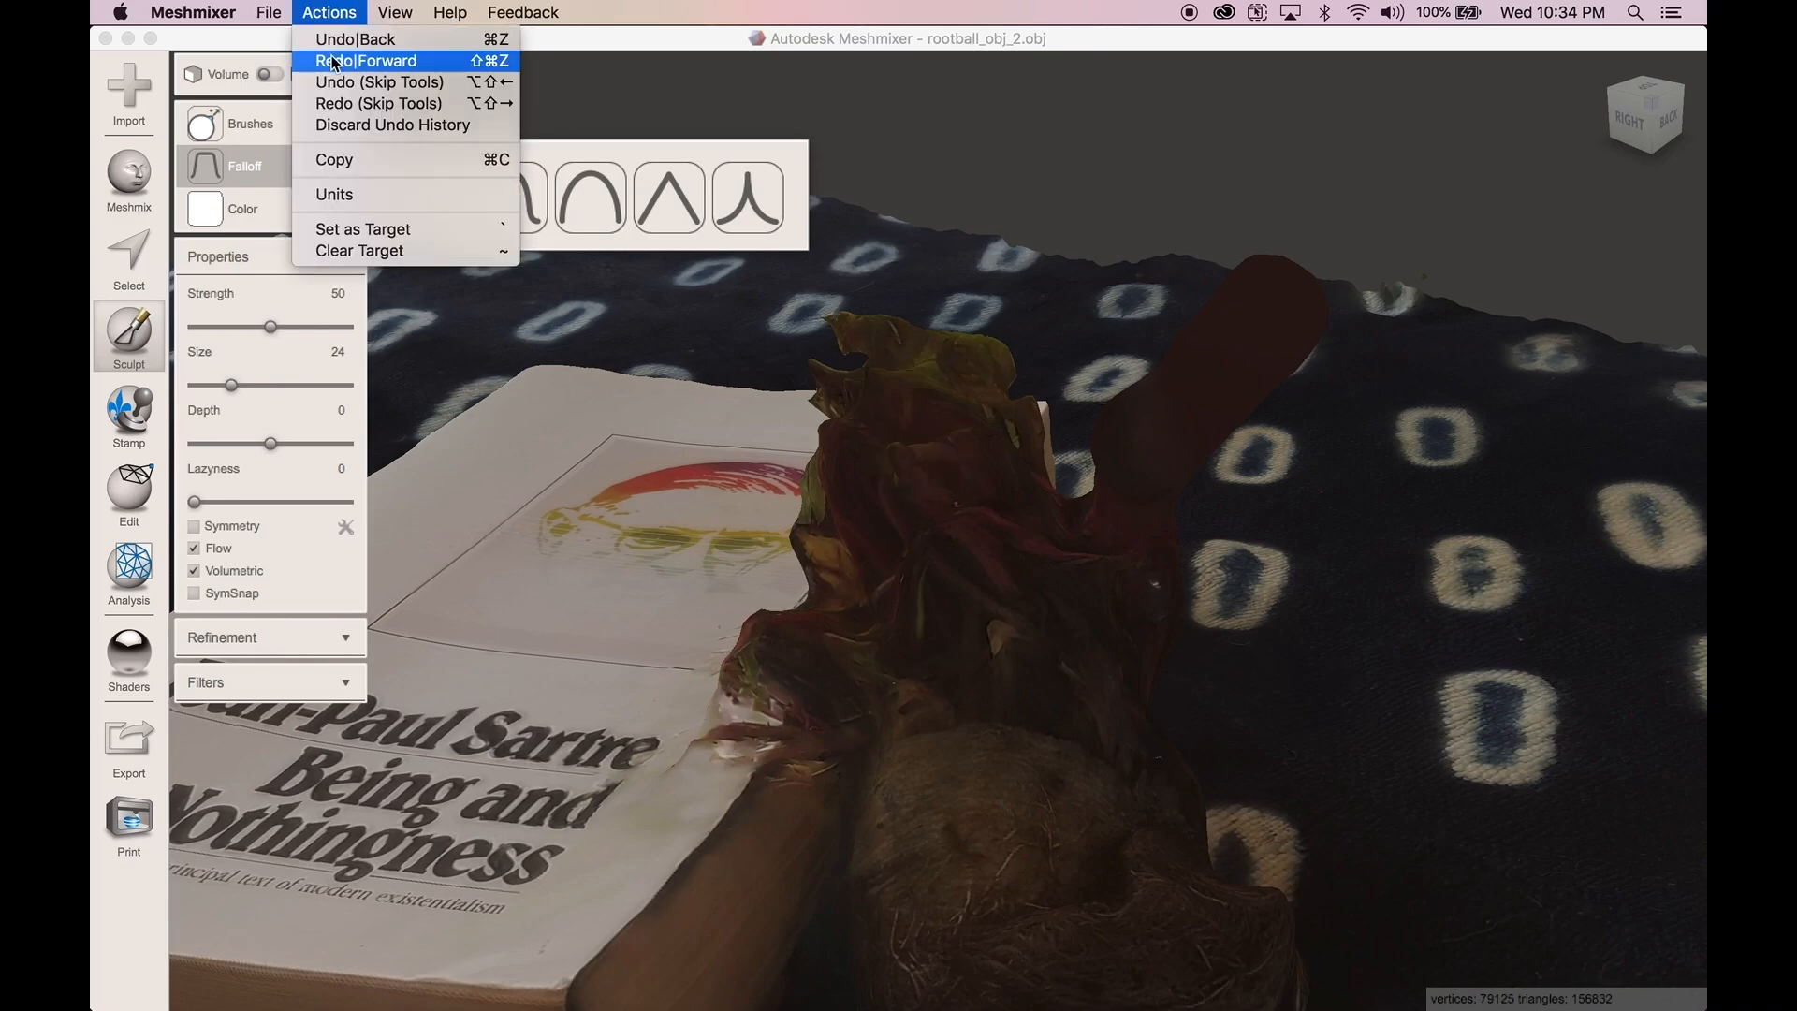
left_click(335, 61)
left_click(329, 12)
left_click(337, 39)
key("super+z")
key("super+z")
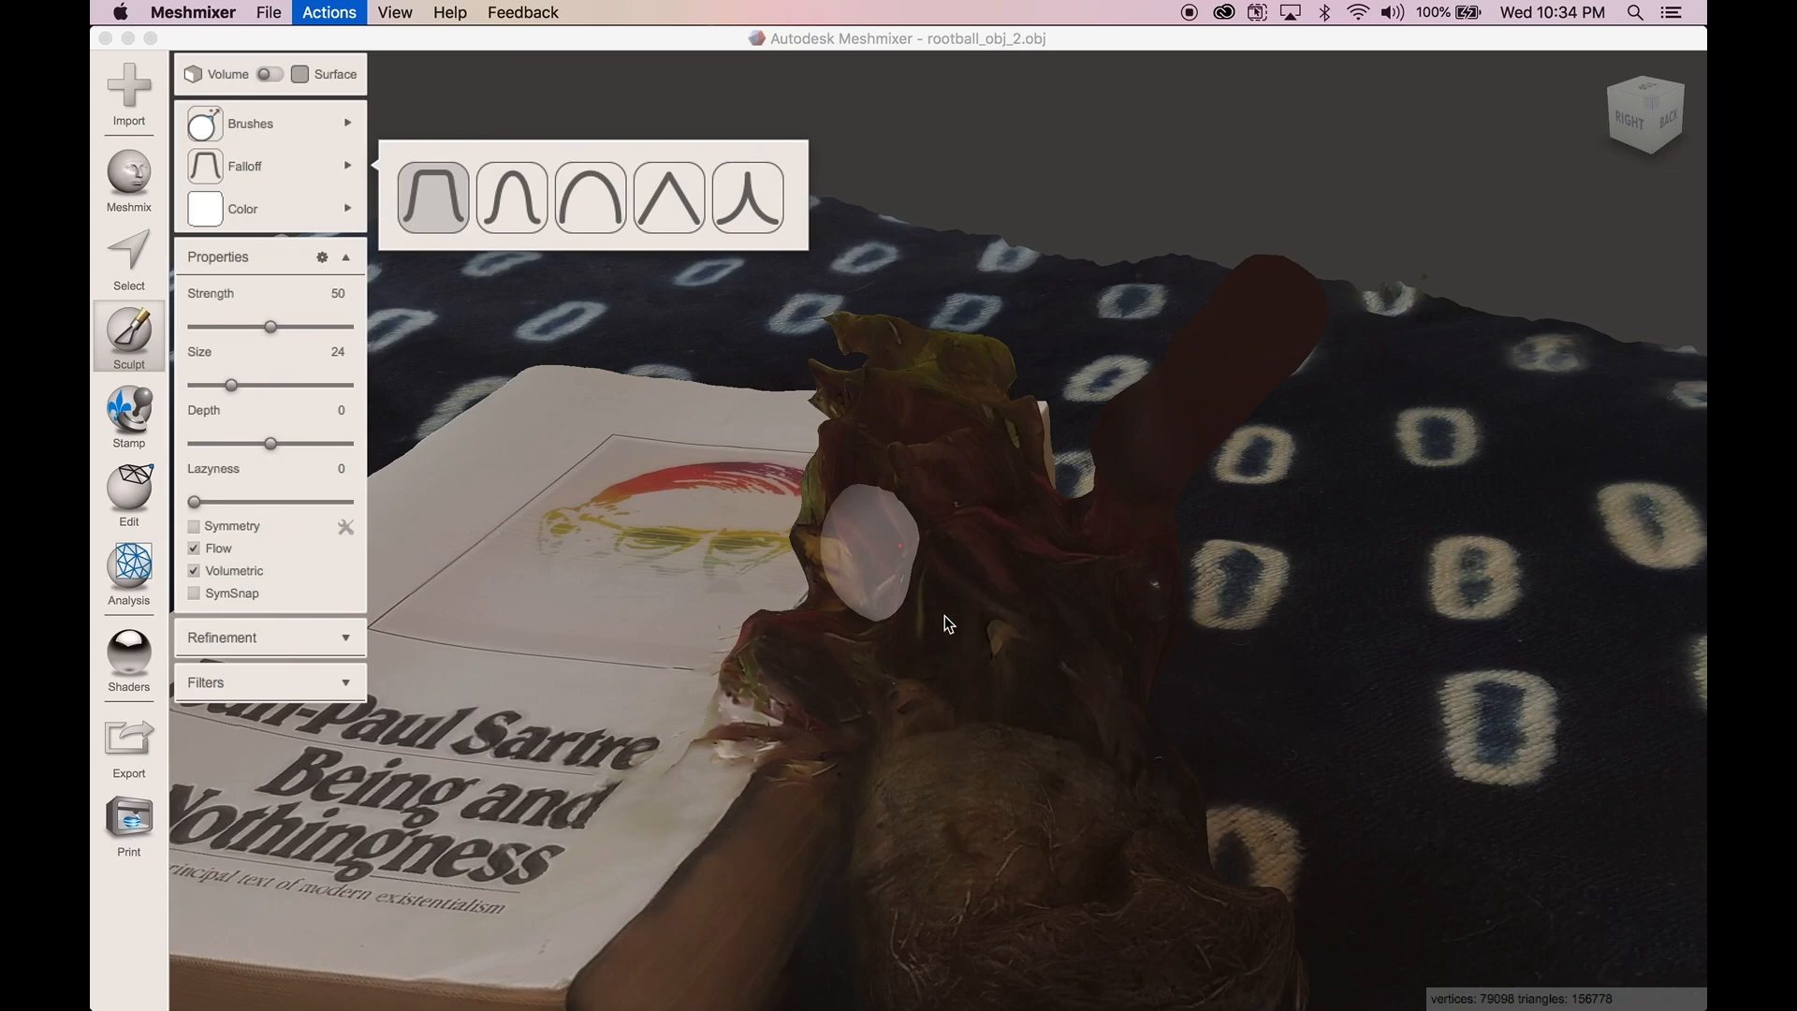
- Undo the remaining sculpt strokes on the leaves and continue back into the earlier transform
key("super+z")
key("super+z")
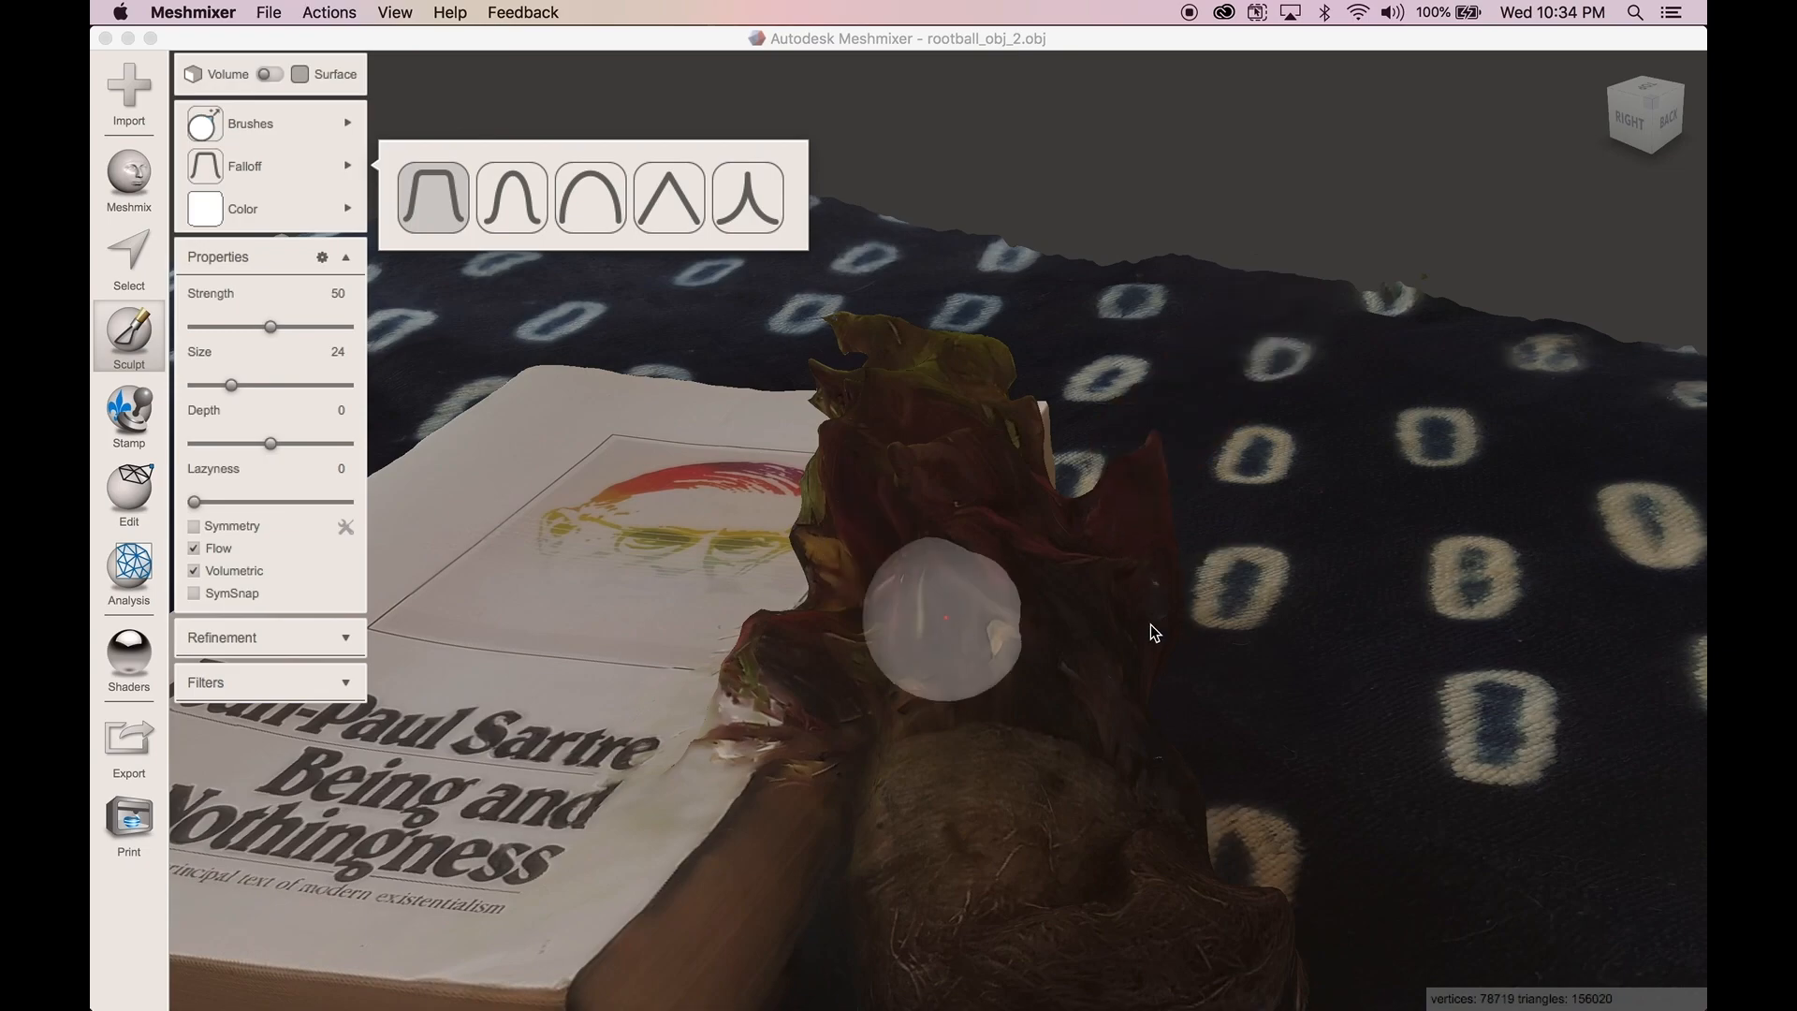
key("super+z")
key("super+z")
key("super+z")
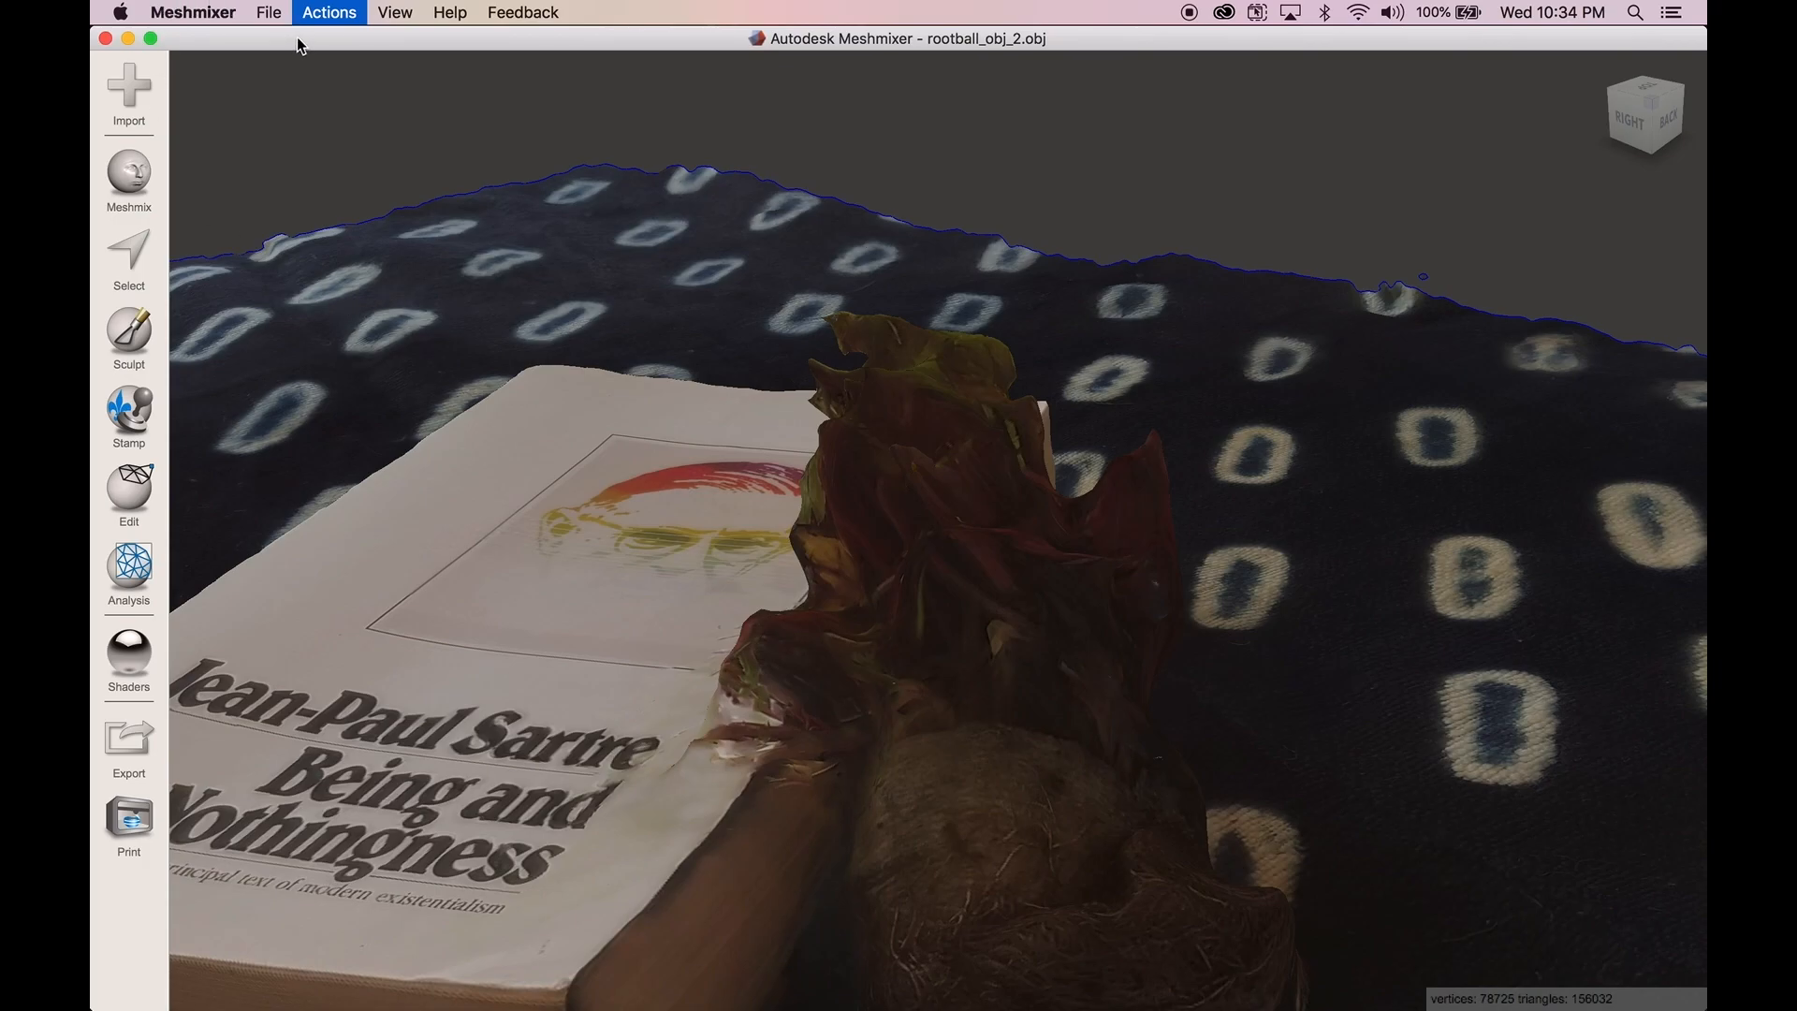
key("super+z")
- Redo the last rotation of the scan and accept the transform
left_click(322, 12)
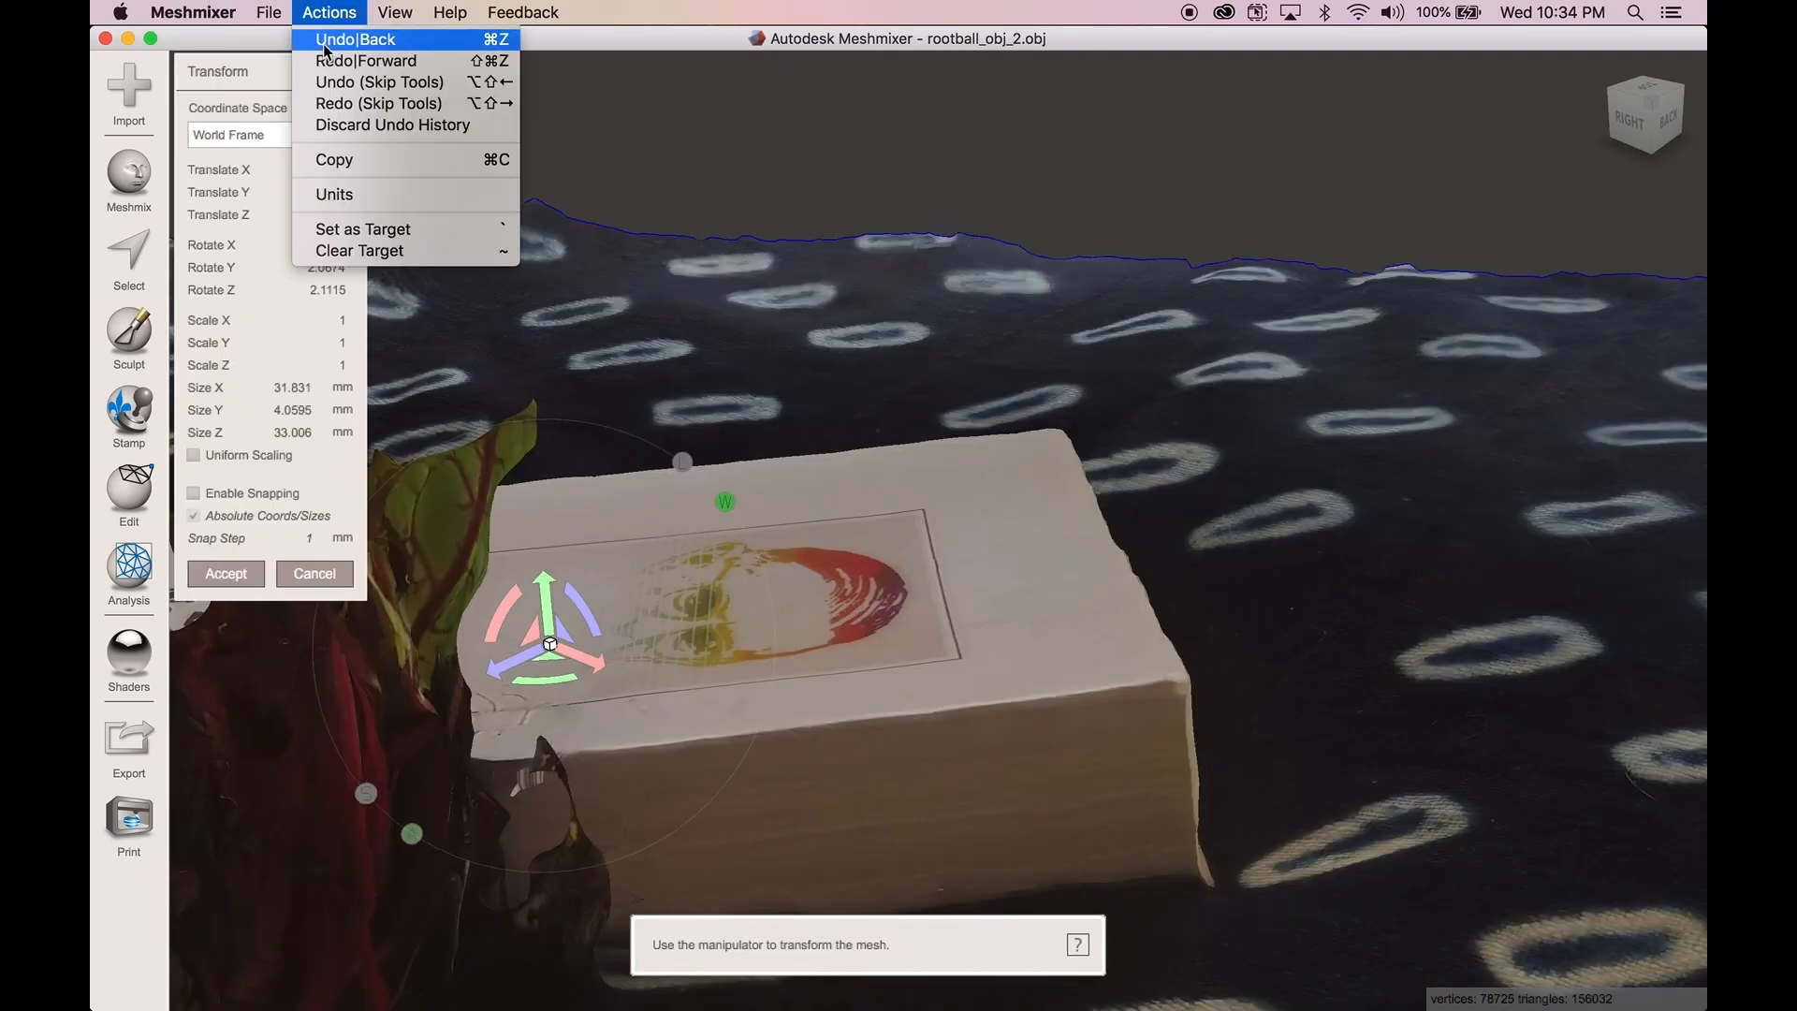
left_click(325, 60)
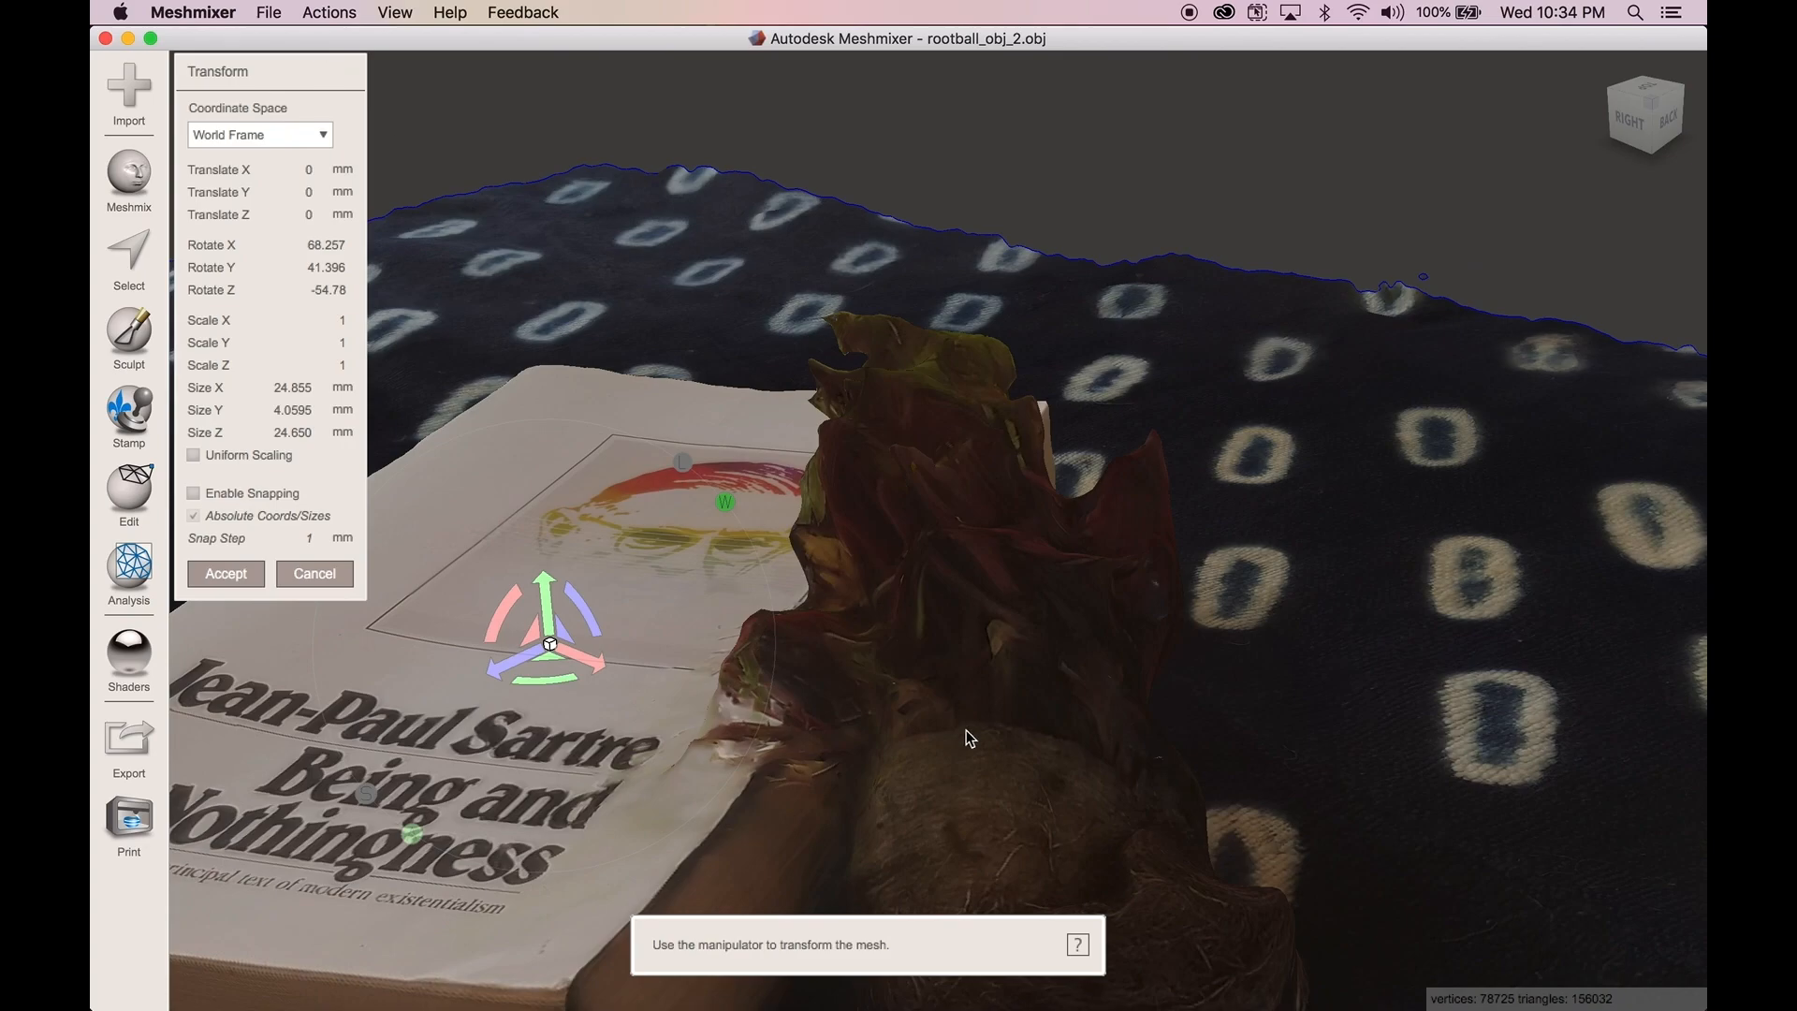
left_click(233, 574)
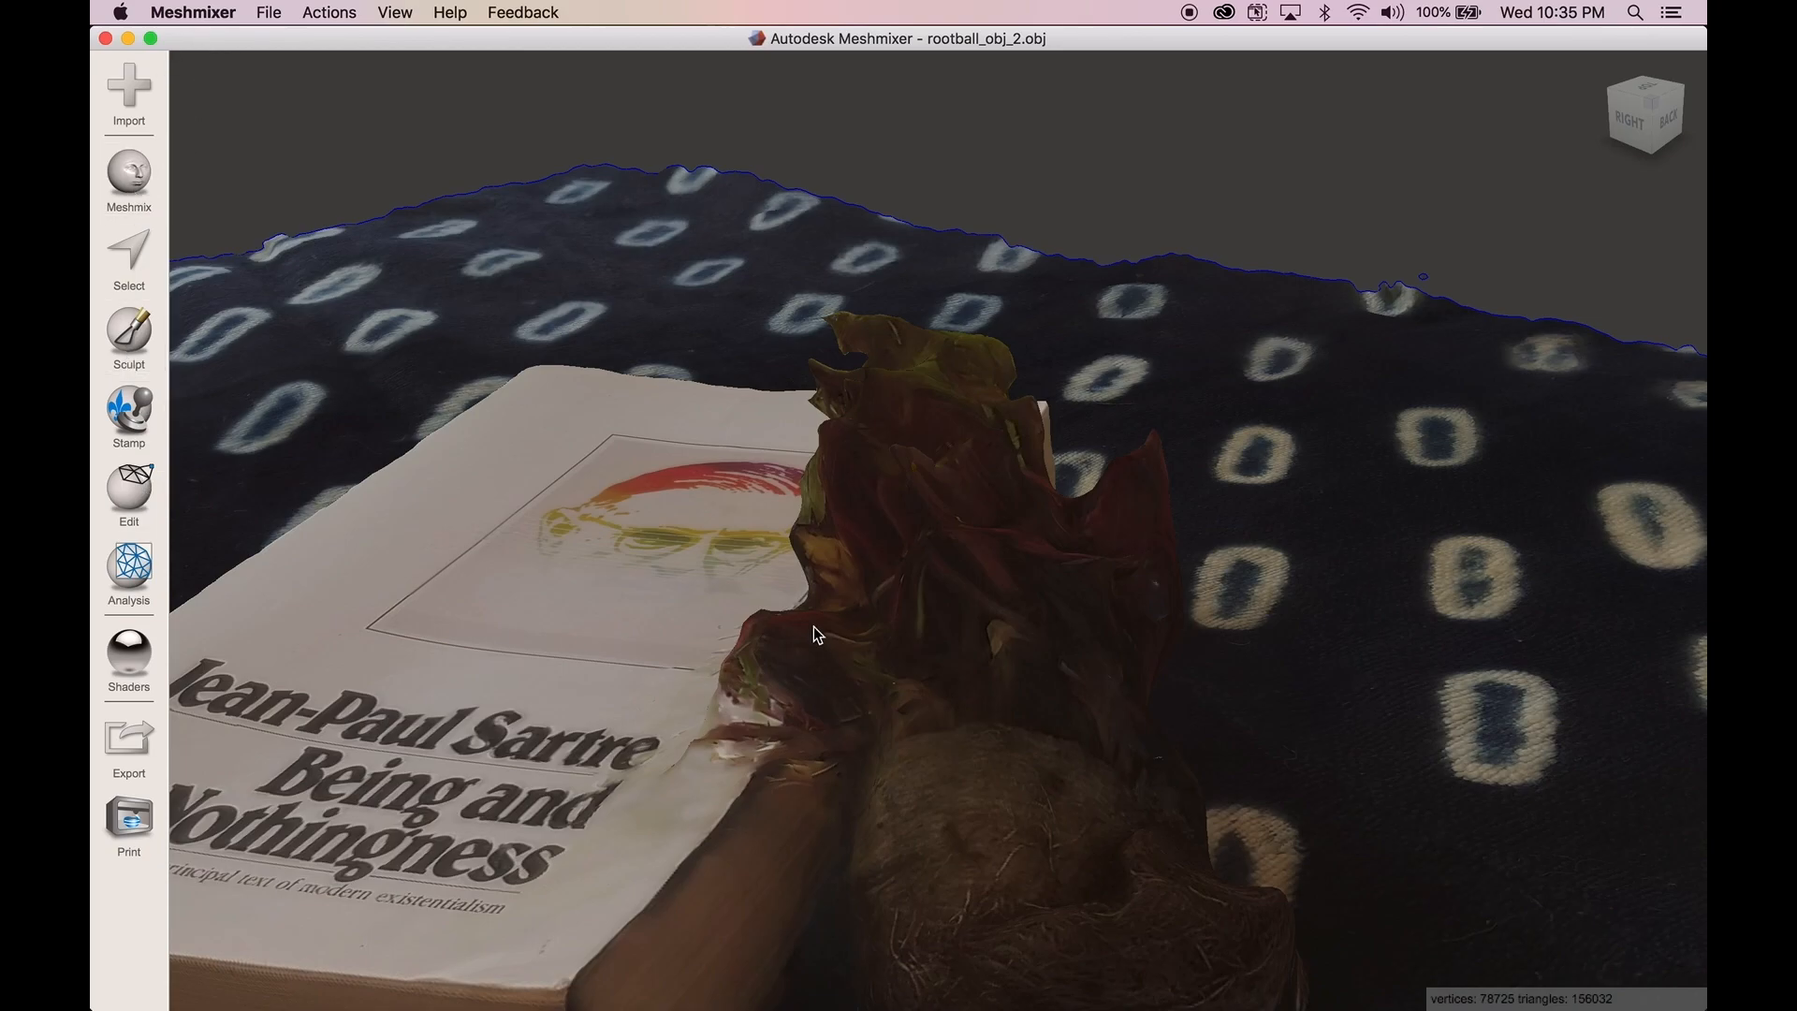
- Display the wireframe over the whole scan of the book, root ball and cloth
scroll(812, 626, "down", 5)
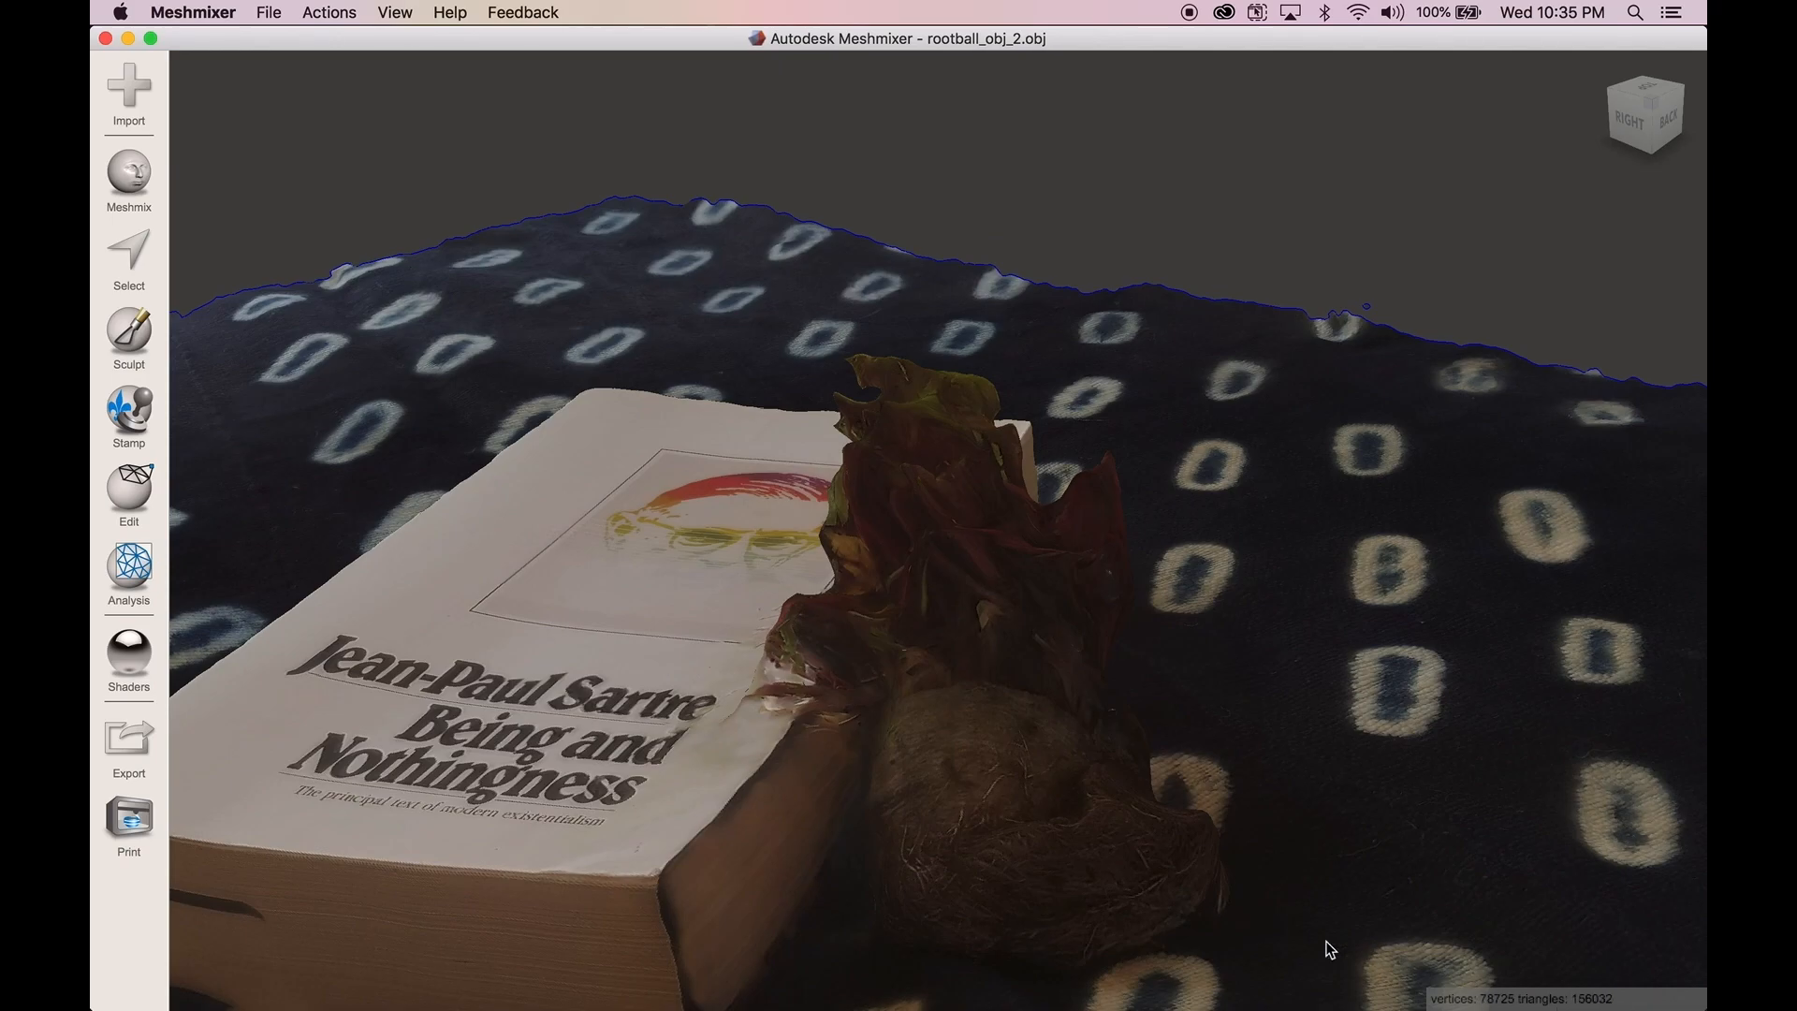
scroll(899, 625, "down", 3)
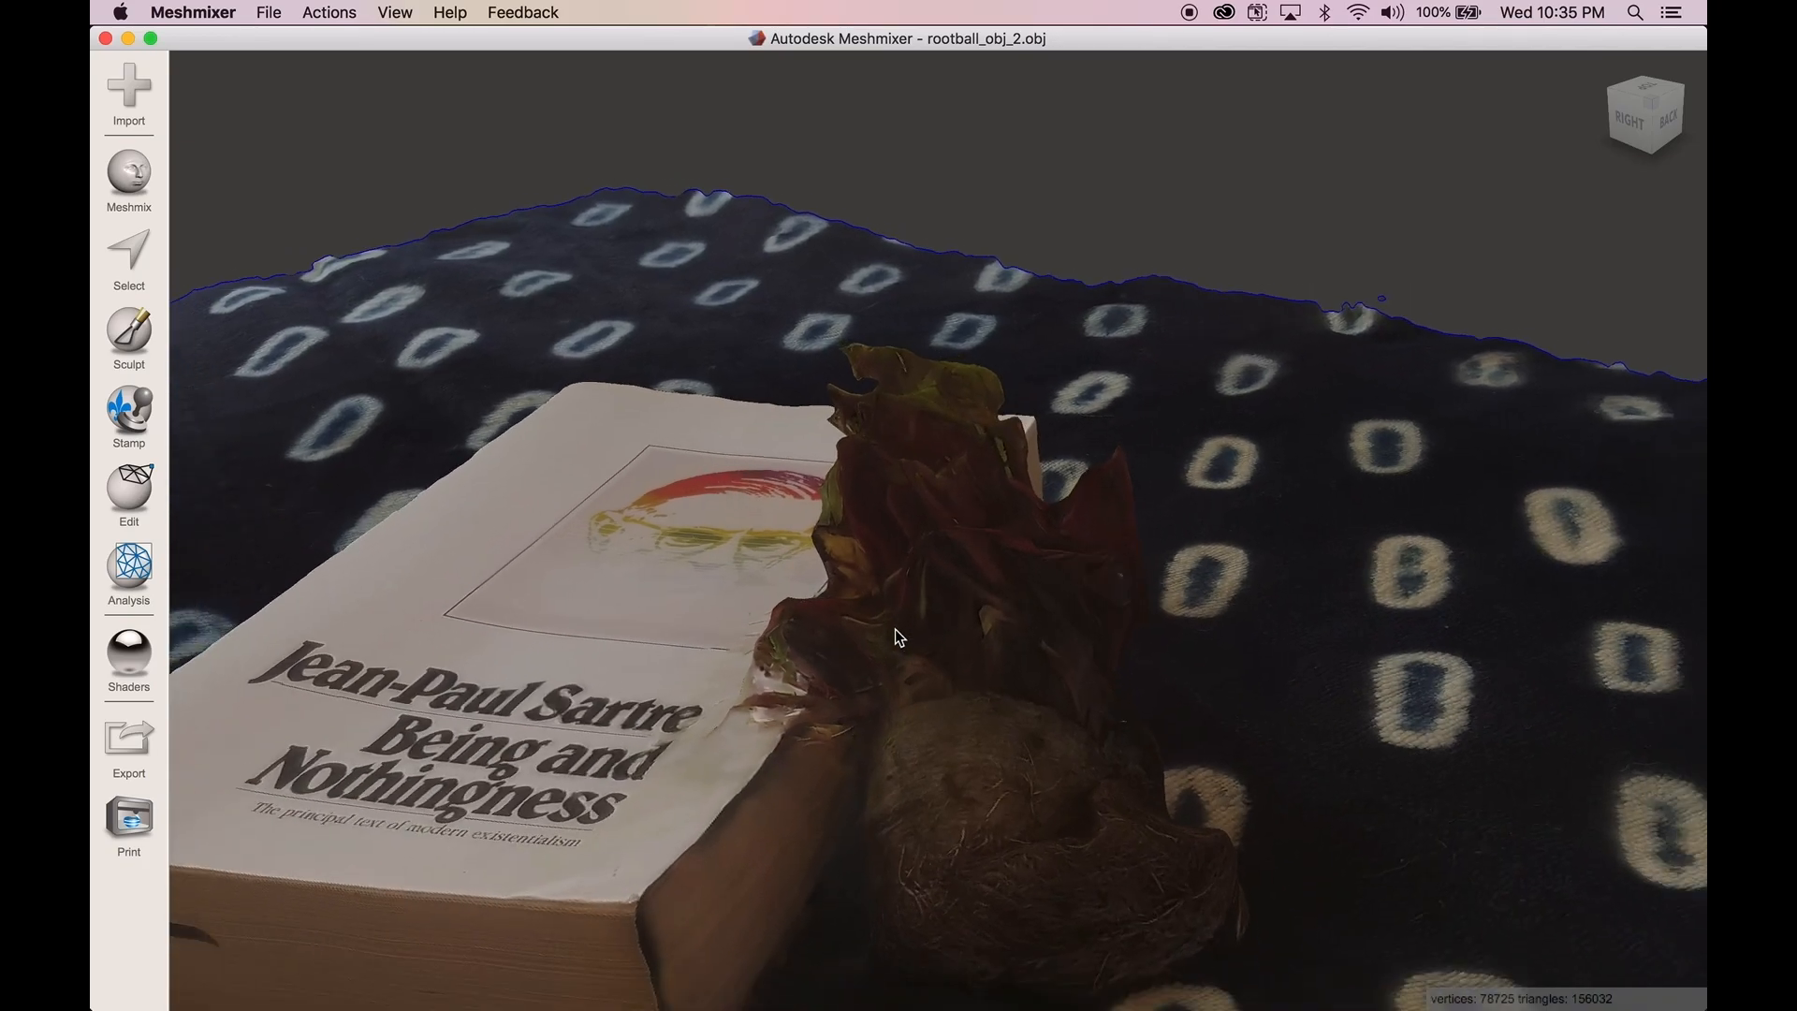
scroll(894, 637, "down", 3)
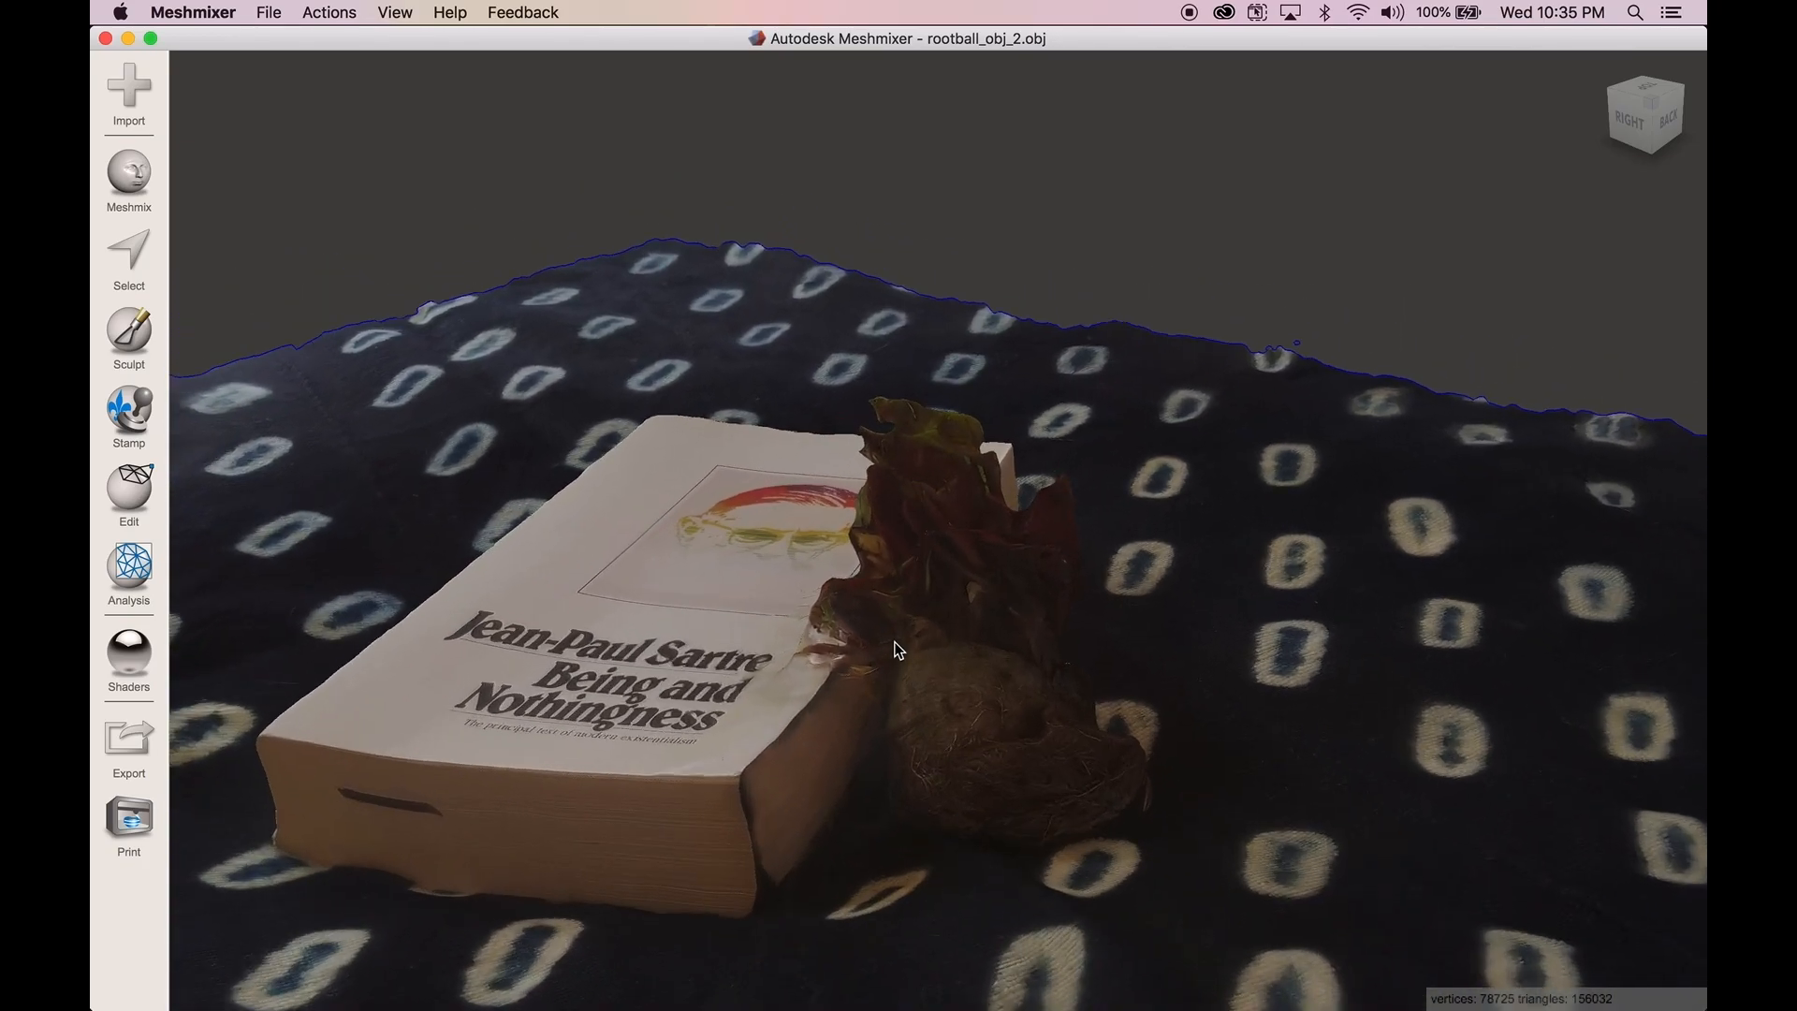
scroll(889, 649, "up", 2)
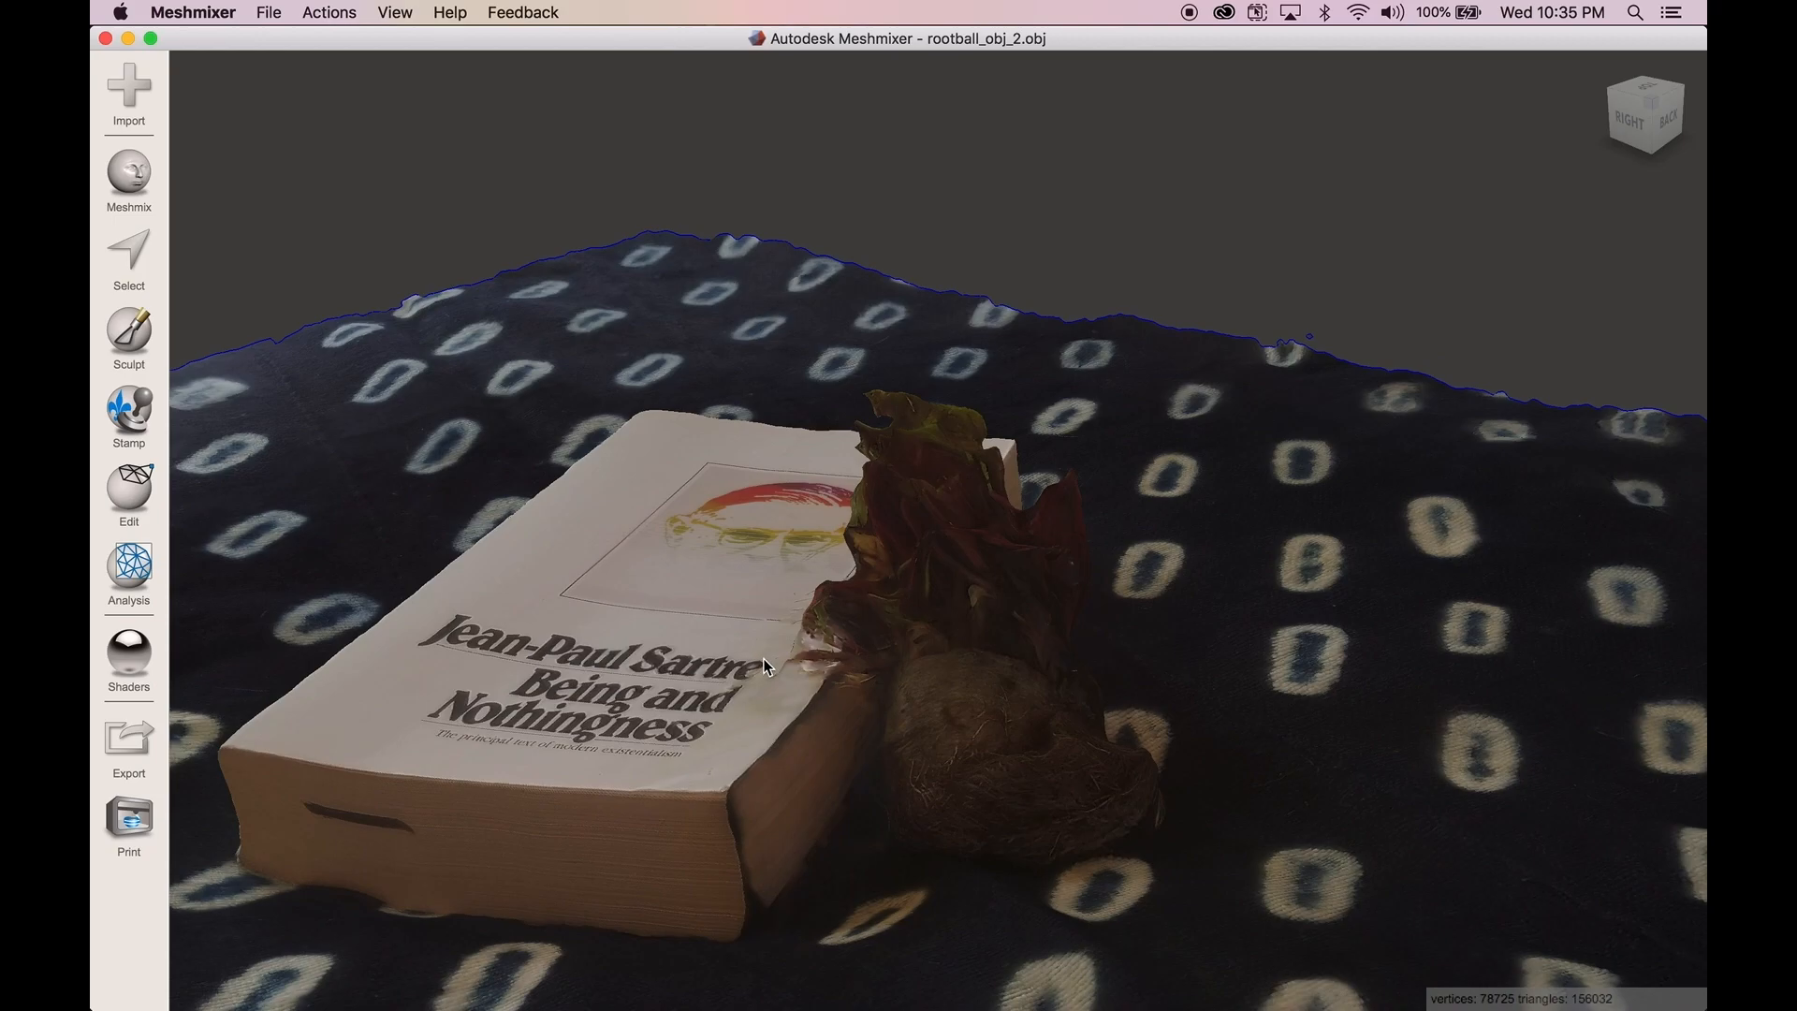
right_click_drag(765, 660, 408, 586)
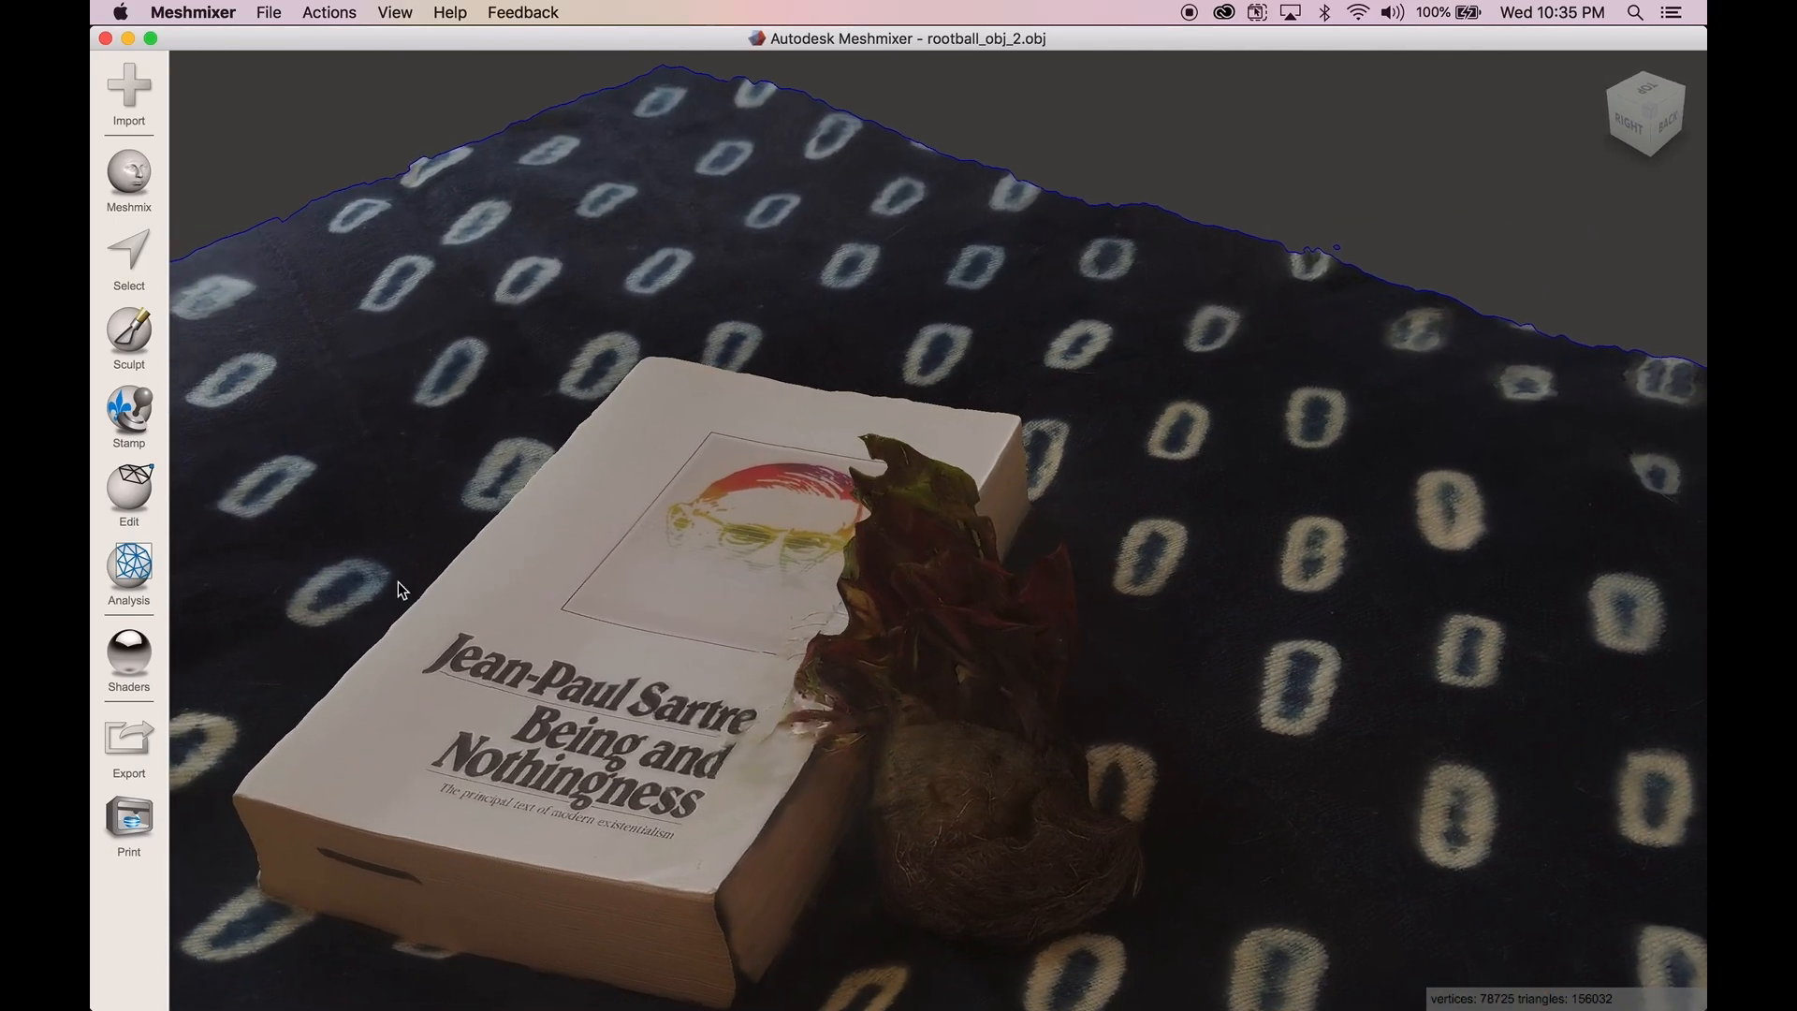
right_click_drag(812, 556, 737, 551)
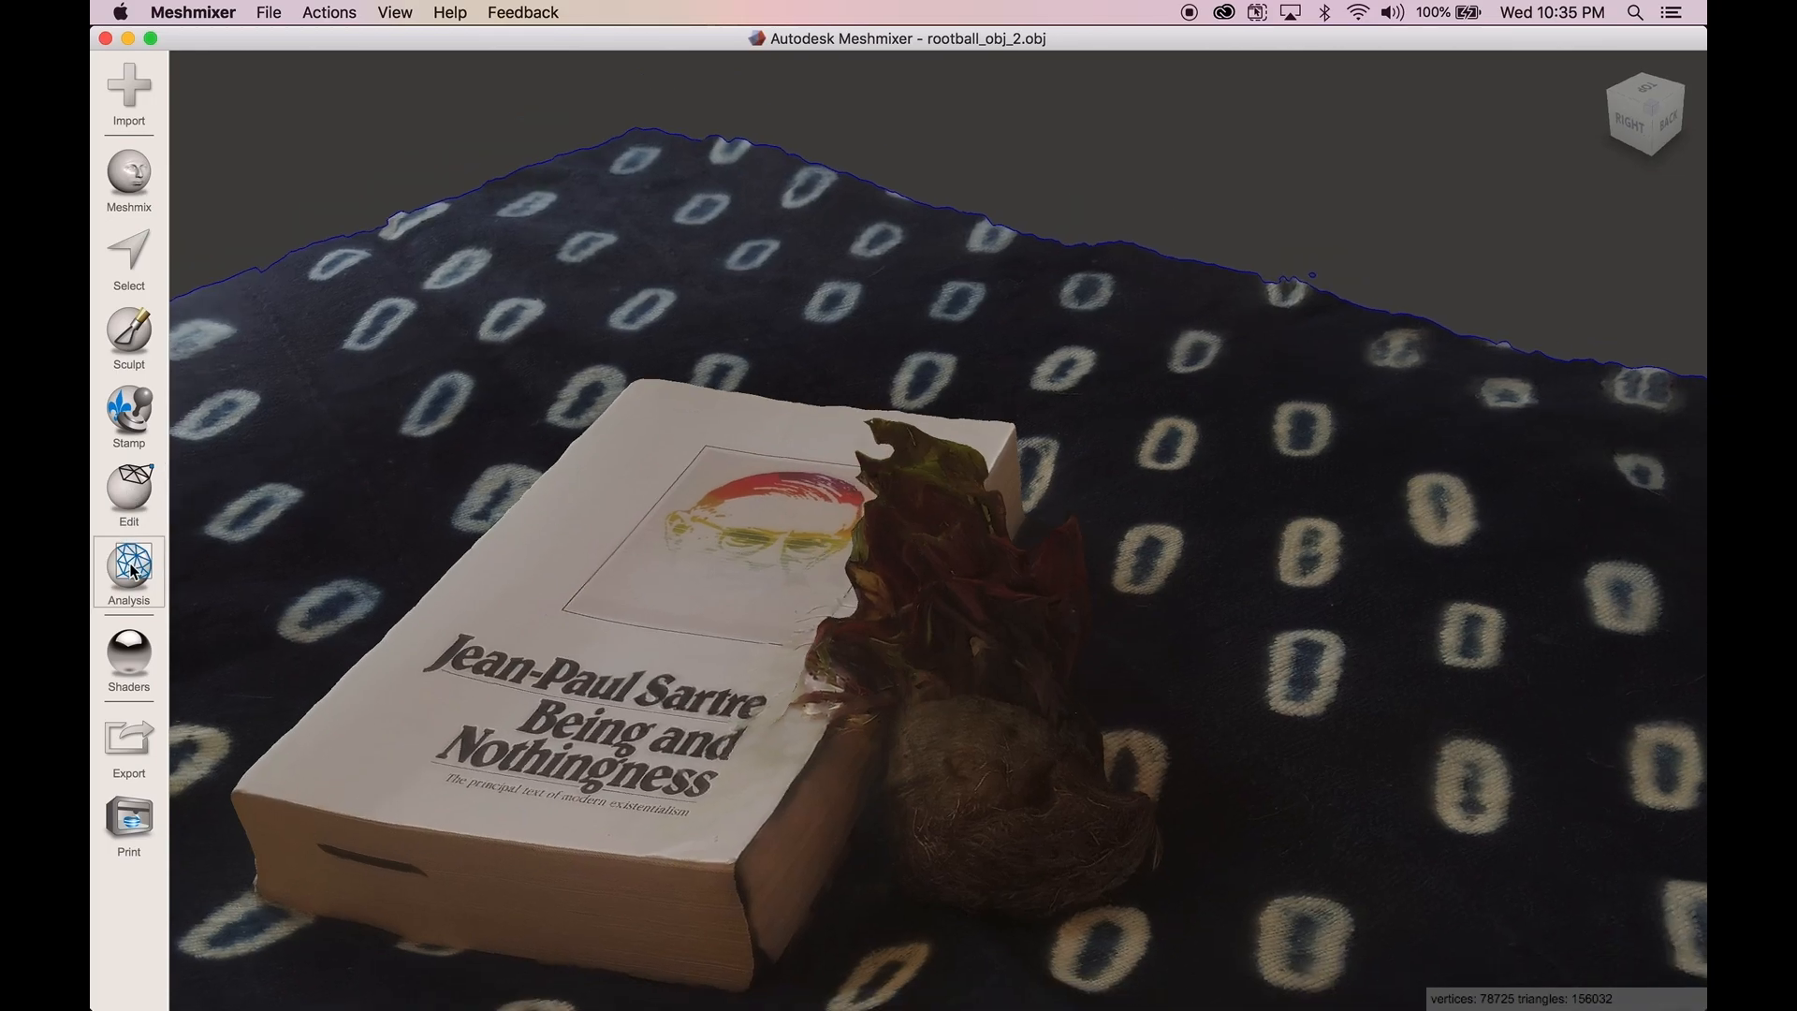
left_click(395, 12)
left_click(1051, 761)
left_click(522, 13)
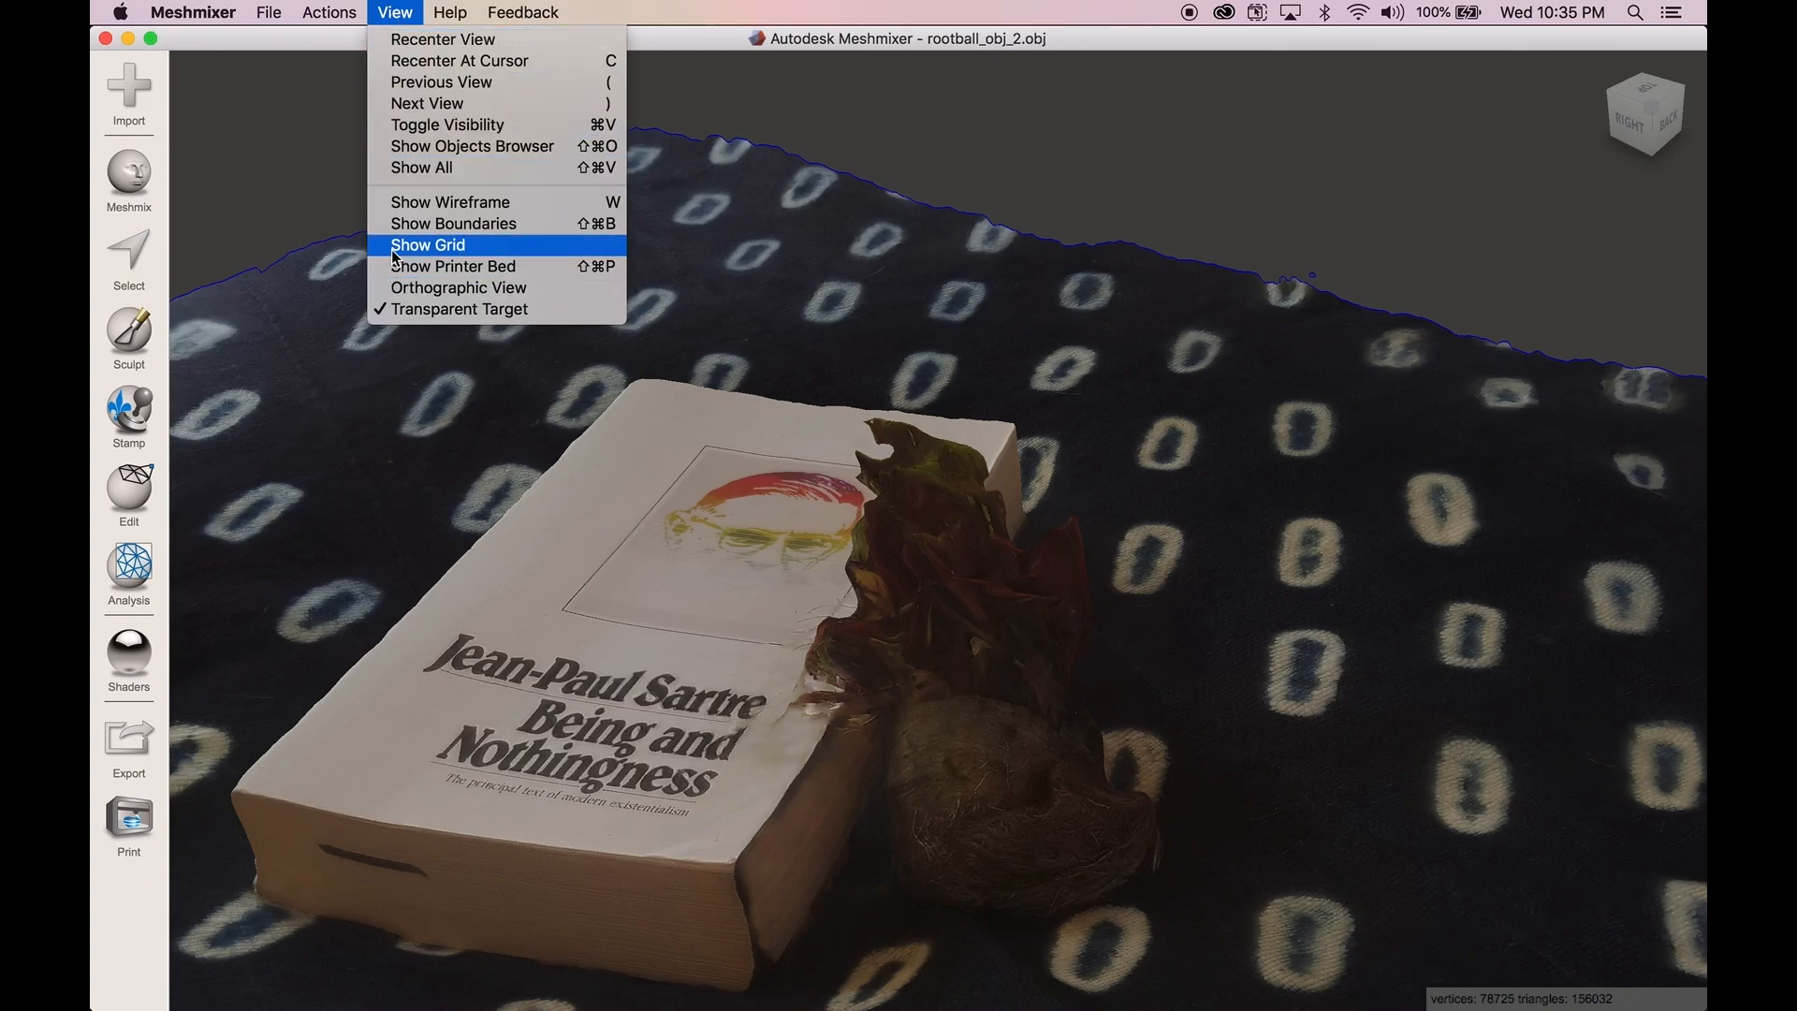
left_click(397, 204)
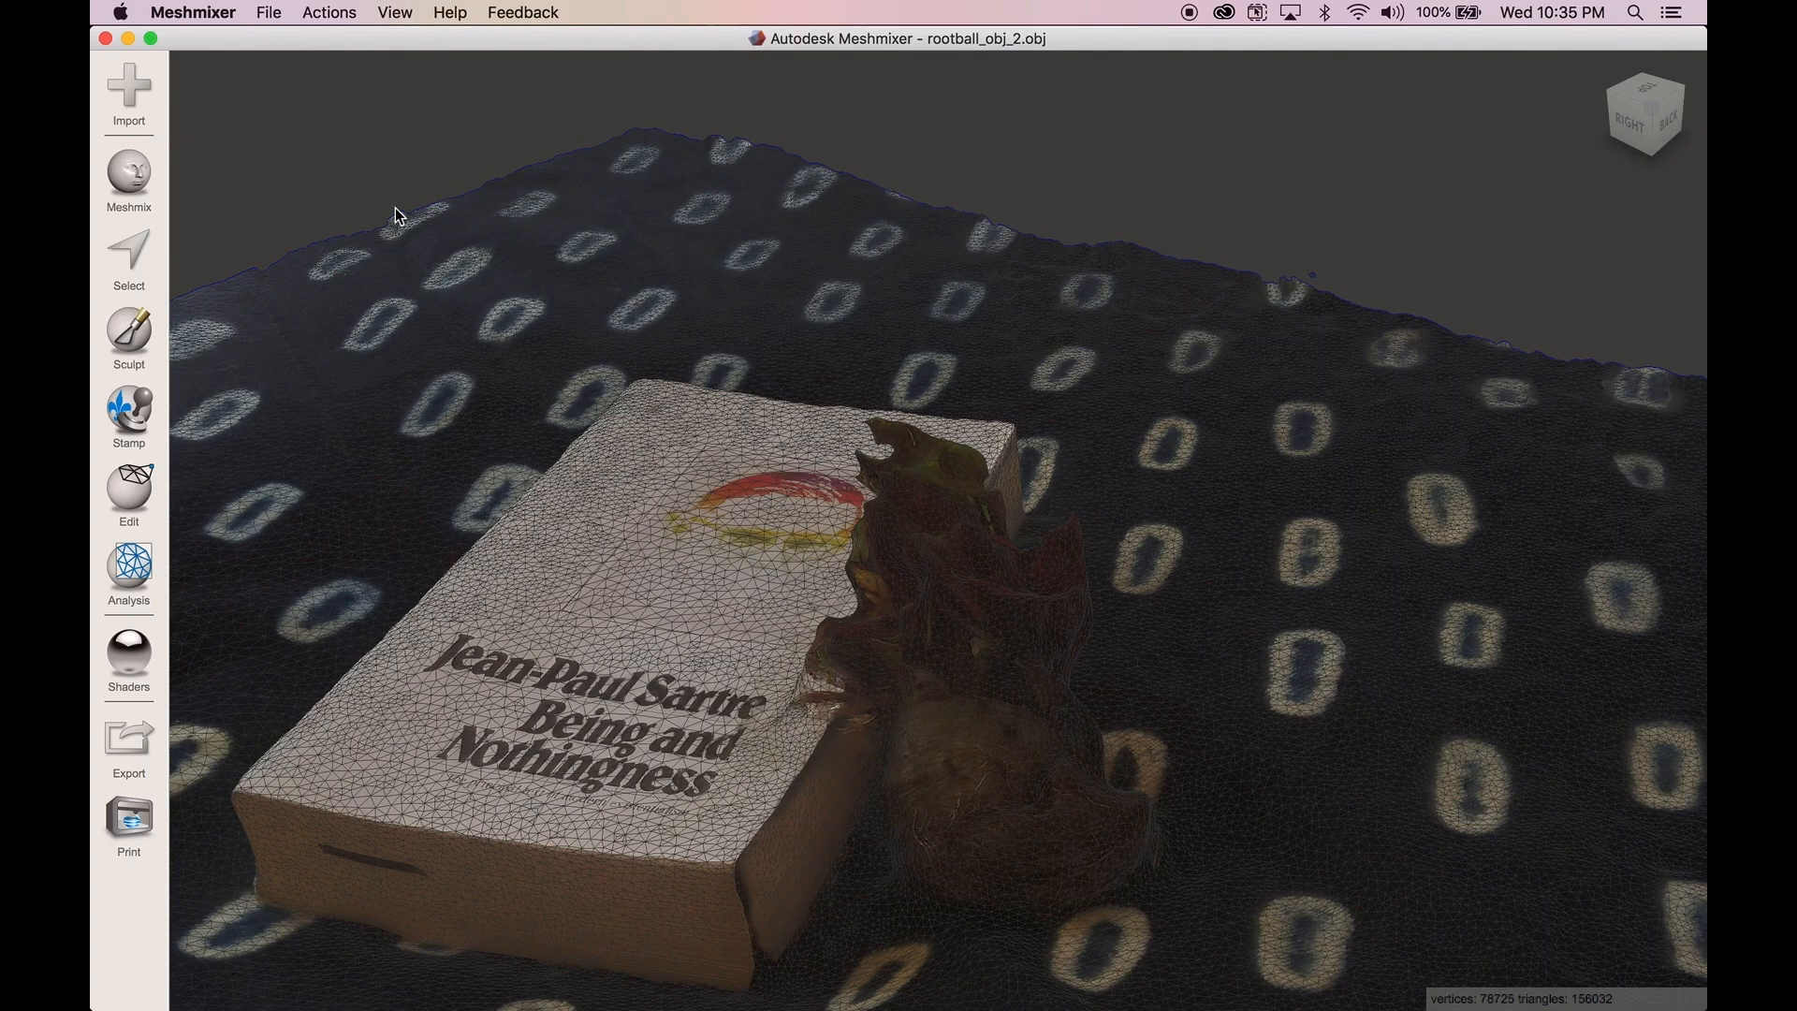
- Show the Object Browser to check the objects in the scene, move it aside and close it
left_click(413, 8)
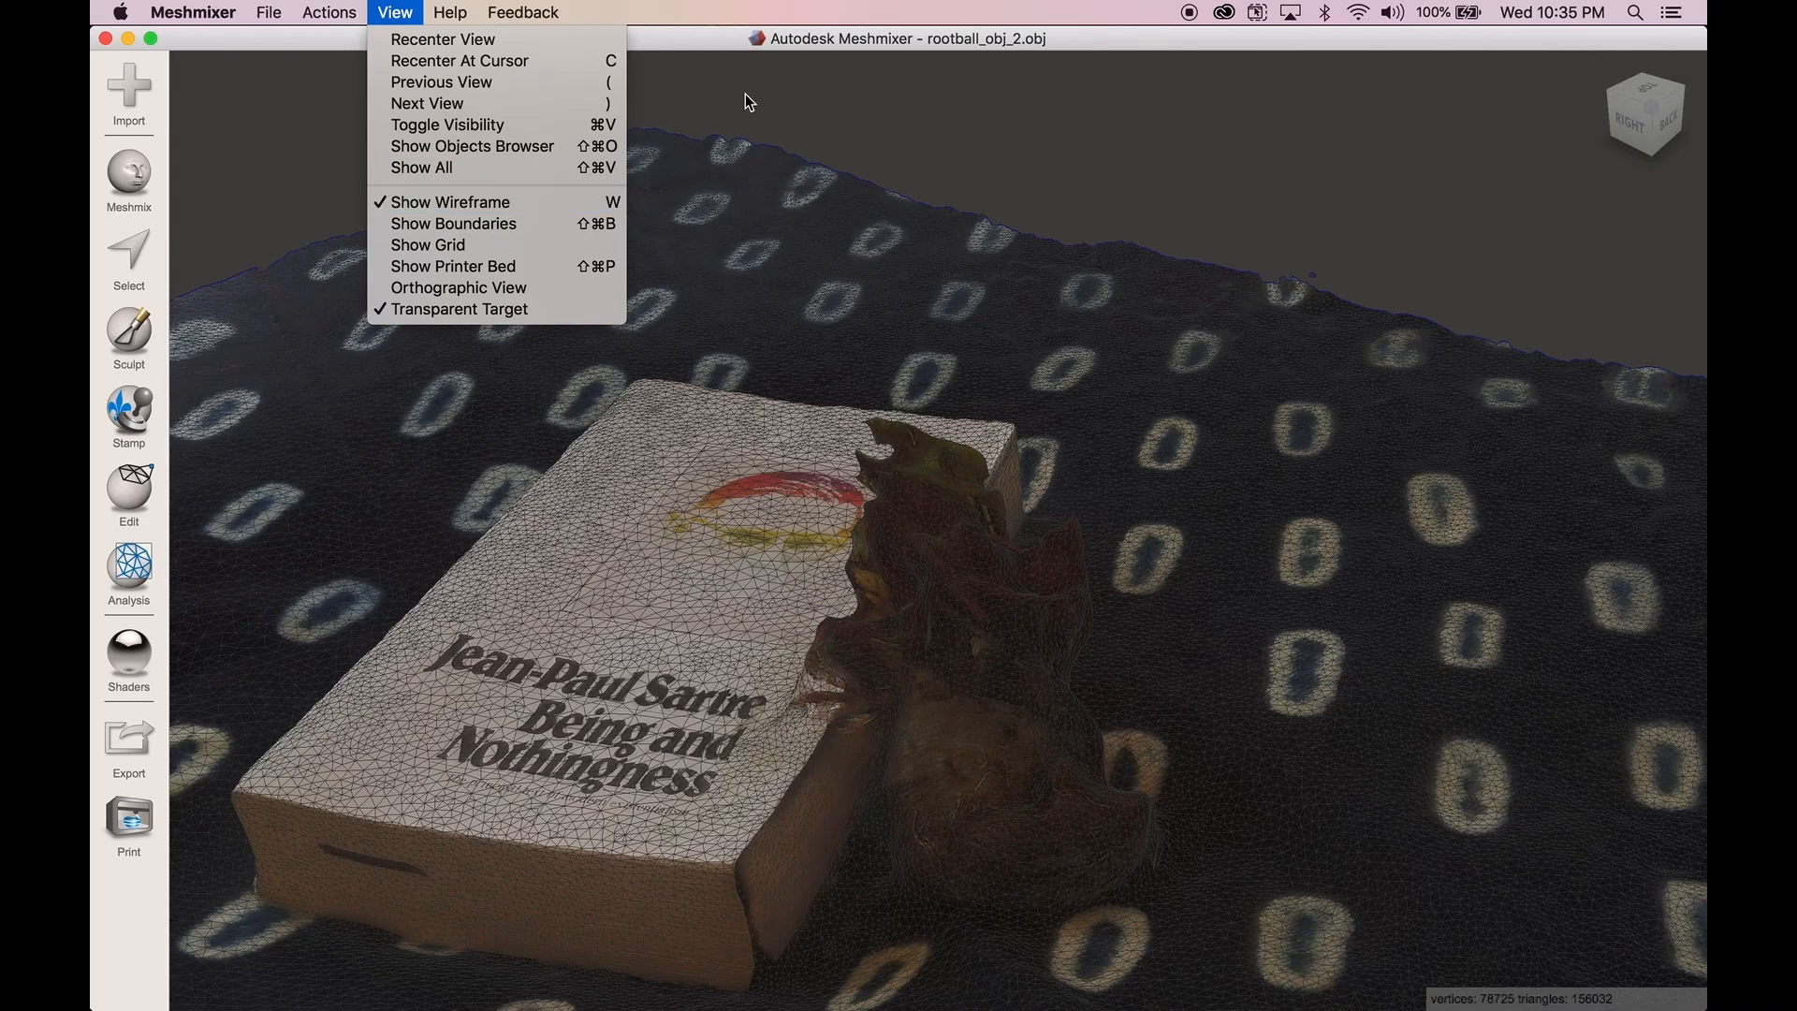
left_click(560, 145)
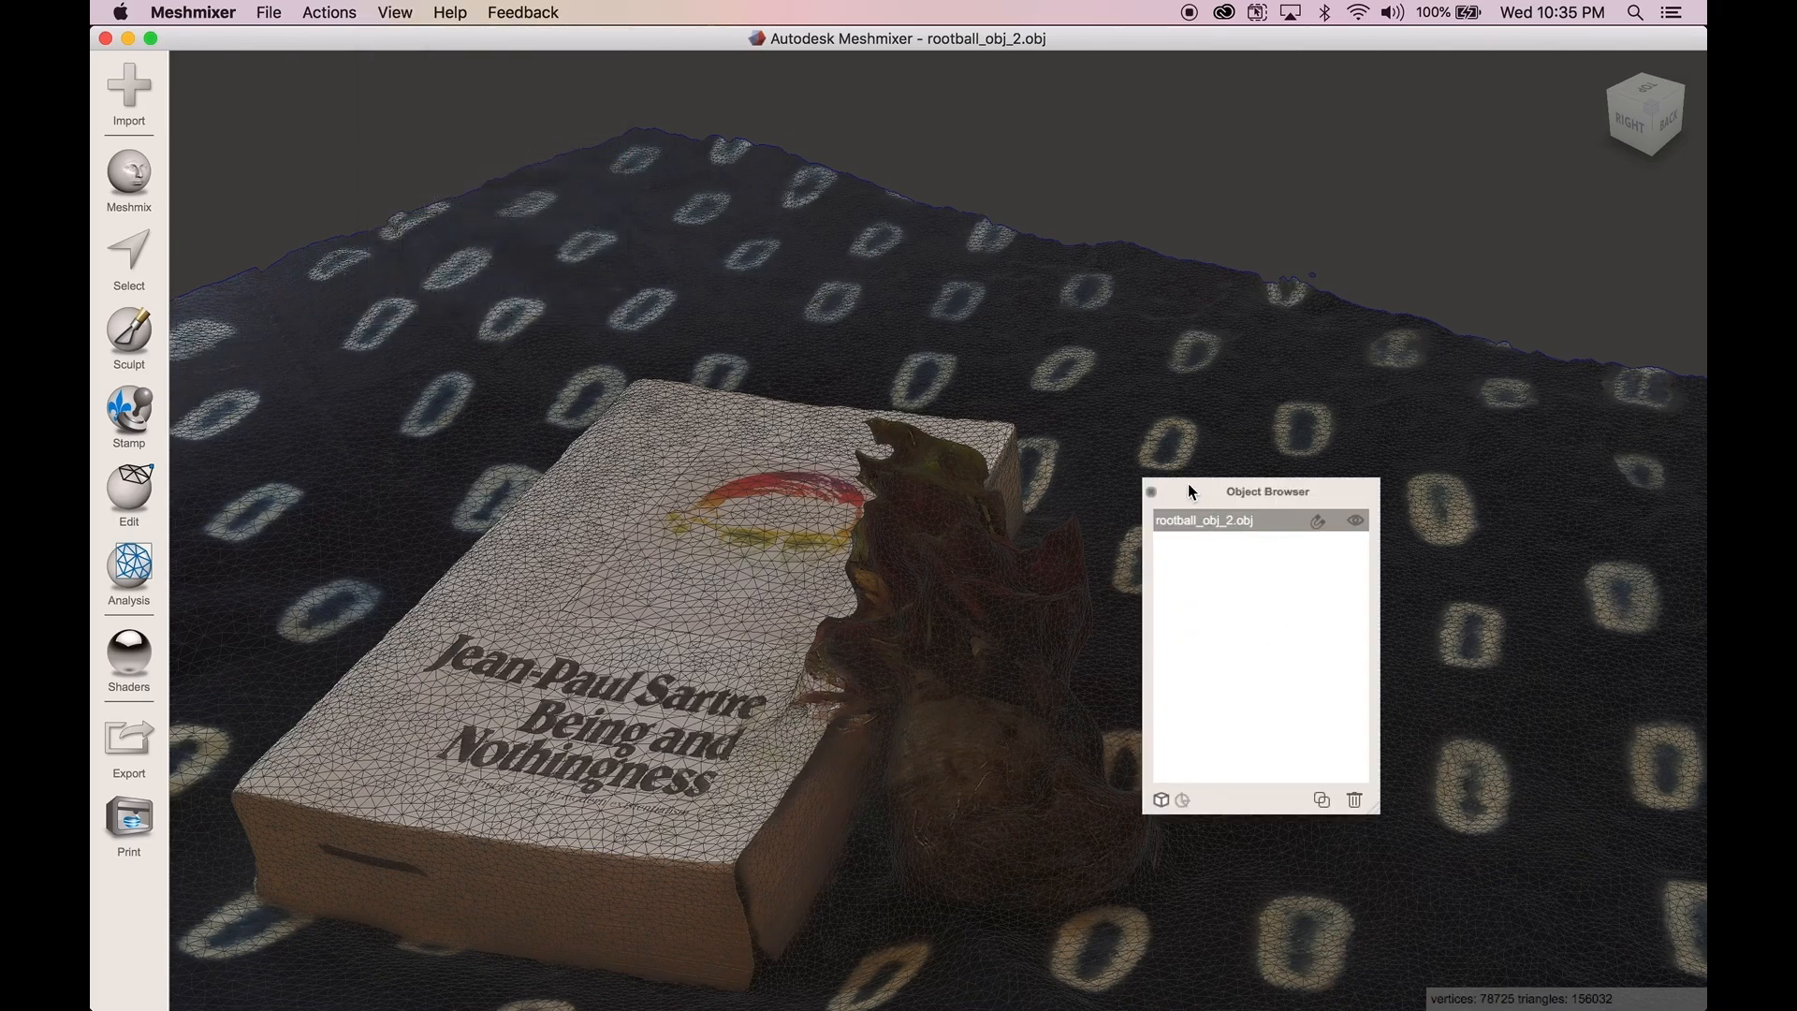
left_click_drag(1191, 490, 1402, 475)
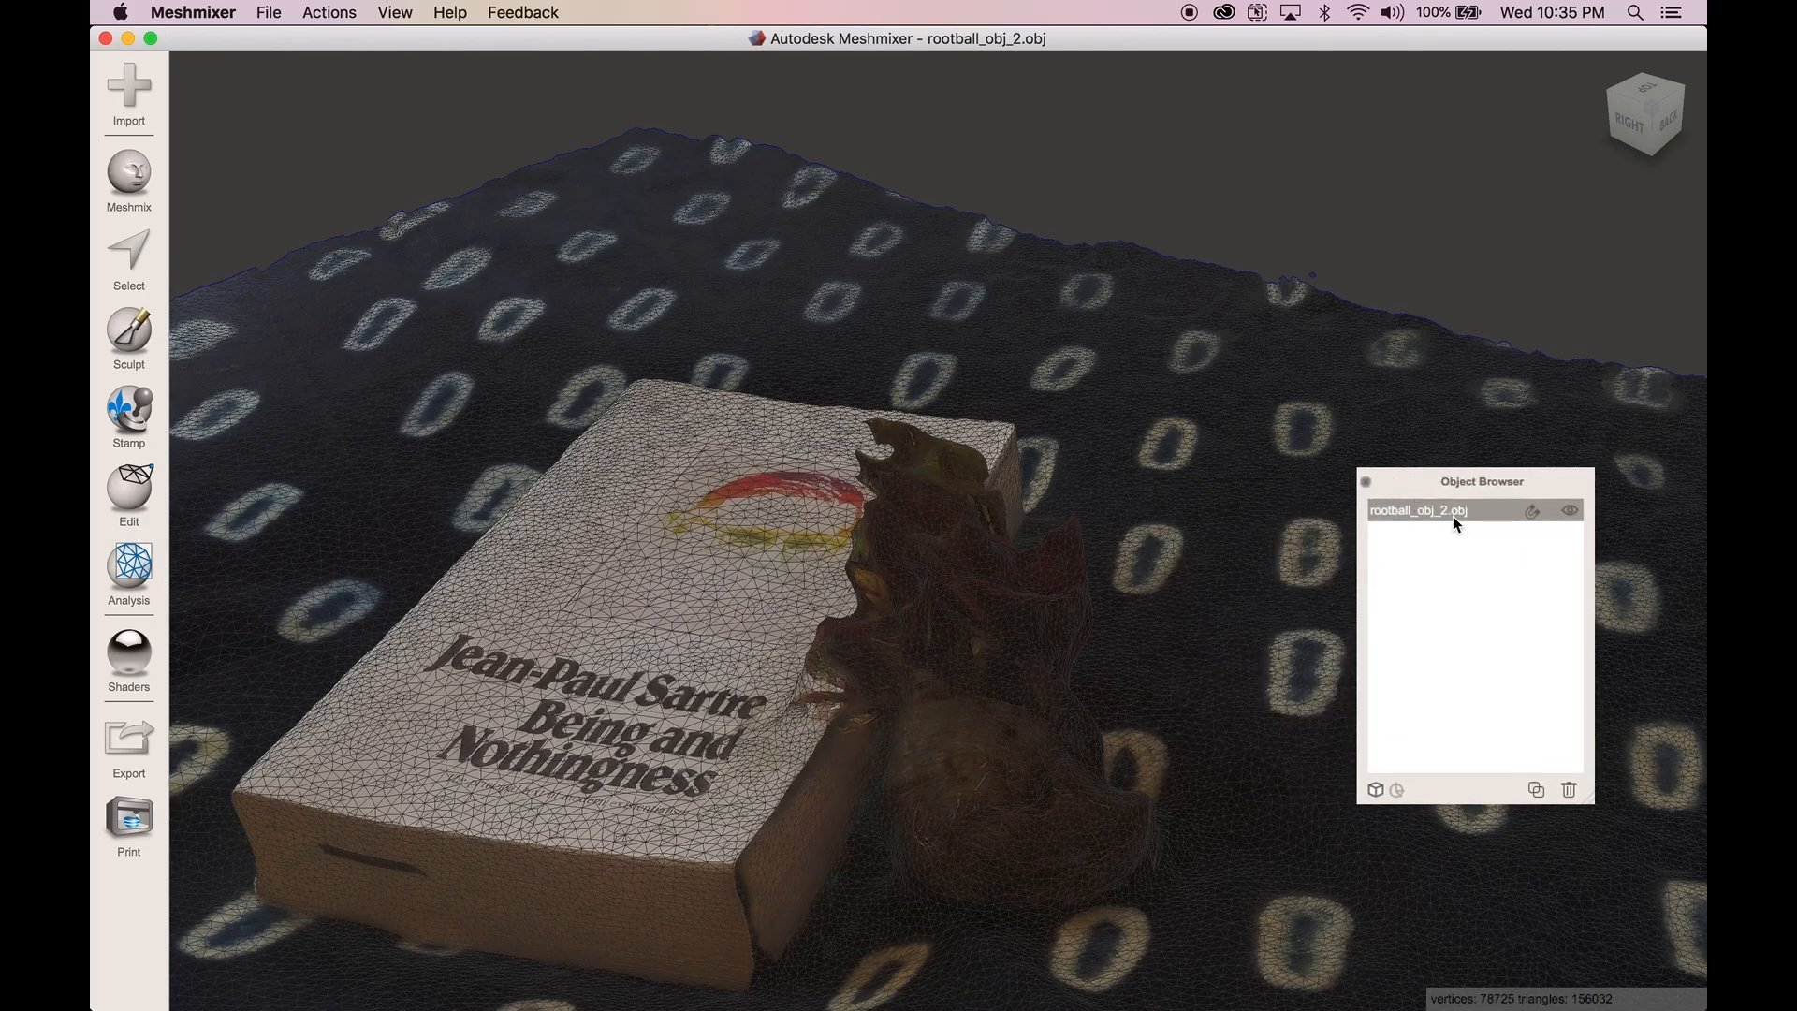
left_click(1365, 482)
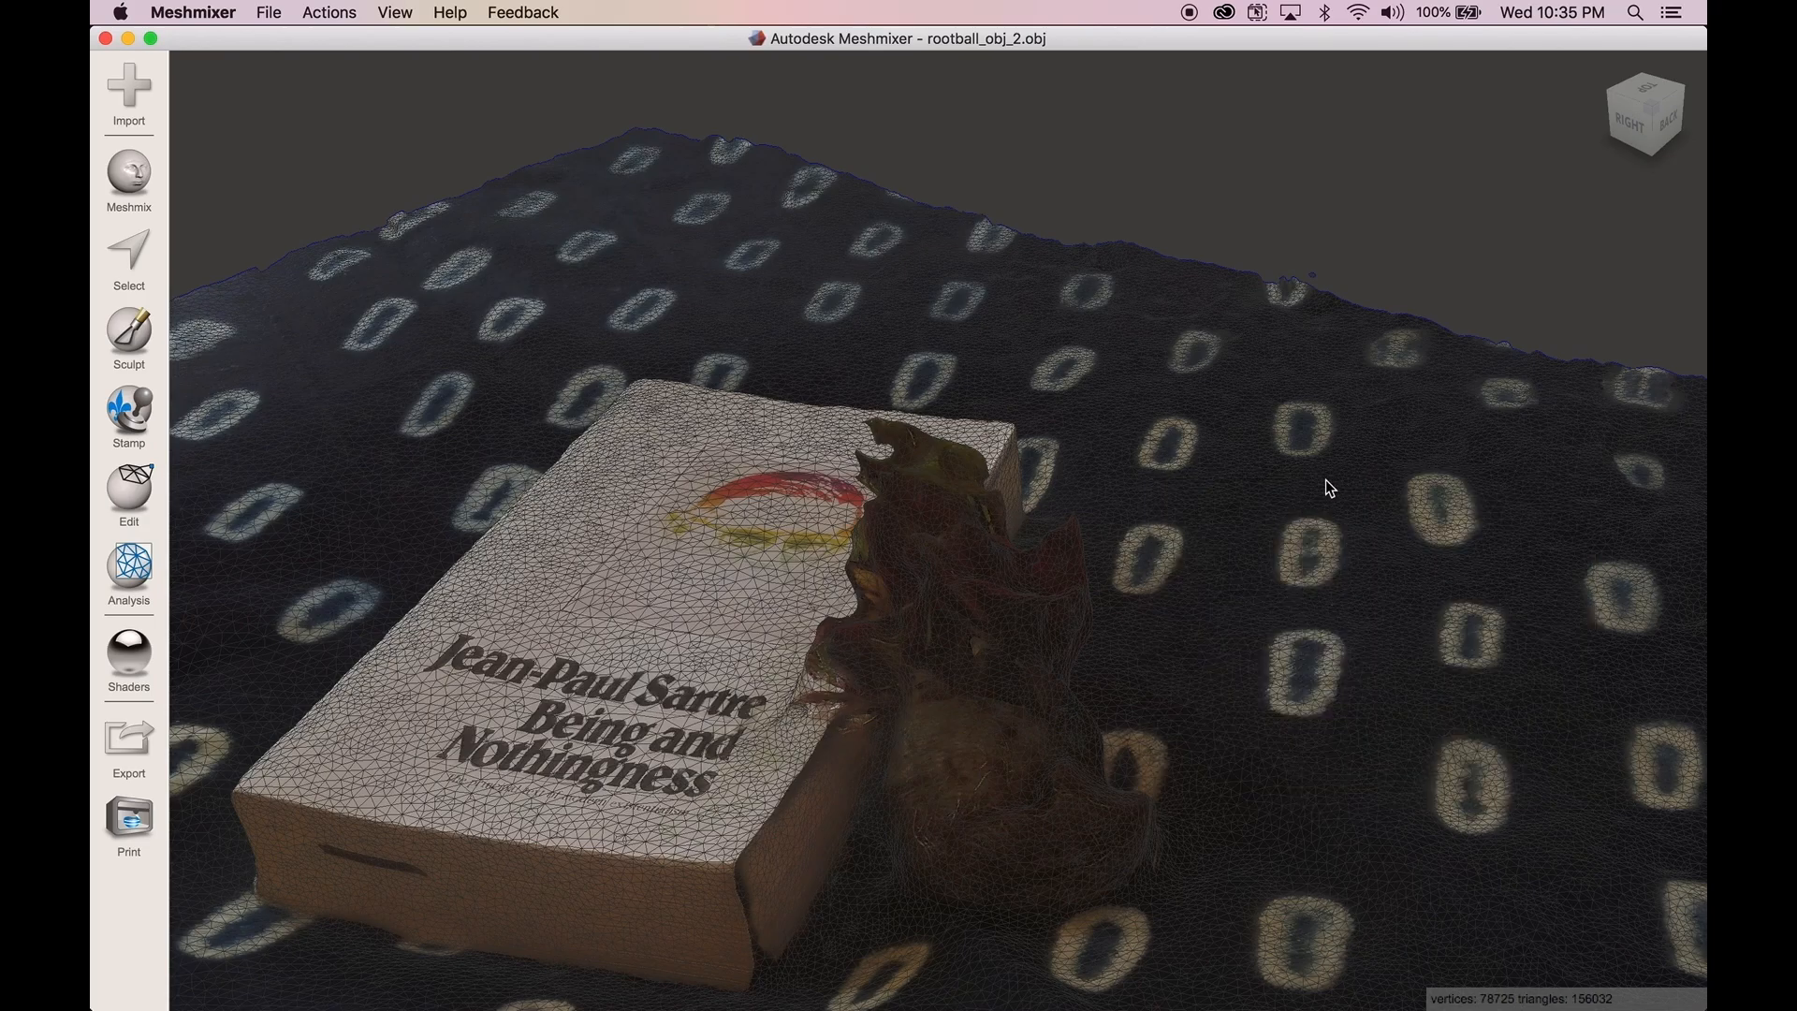
- Start face selection with the Unwrap Brush at size 24 and paint a patch across the leaves above the root ball
scroll(685, 640, "down", 5)
scroll(698, 660, "up", 8)
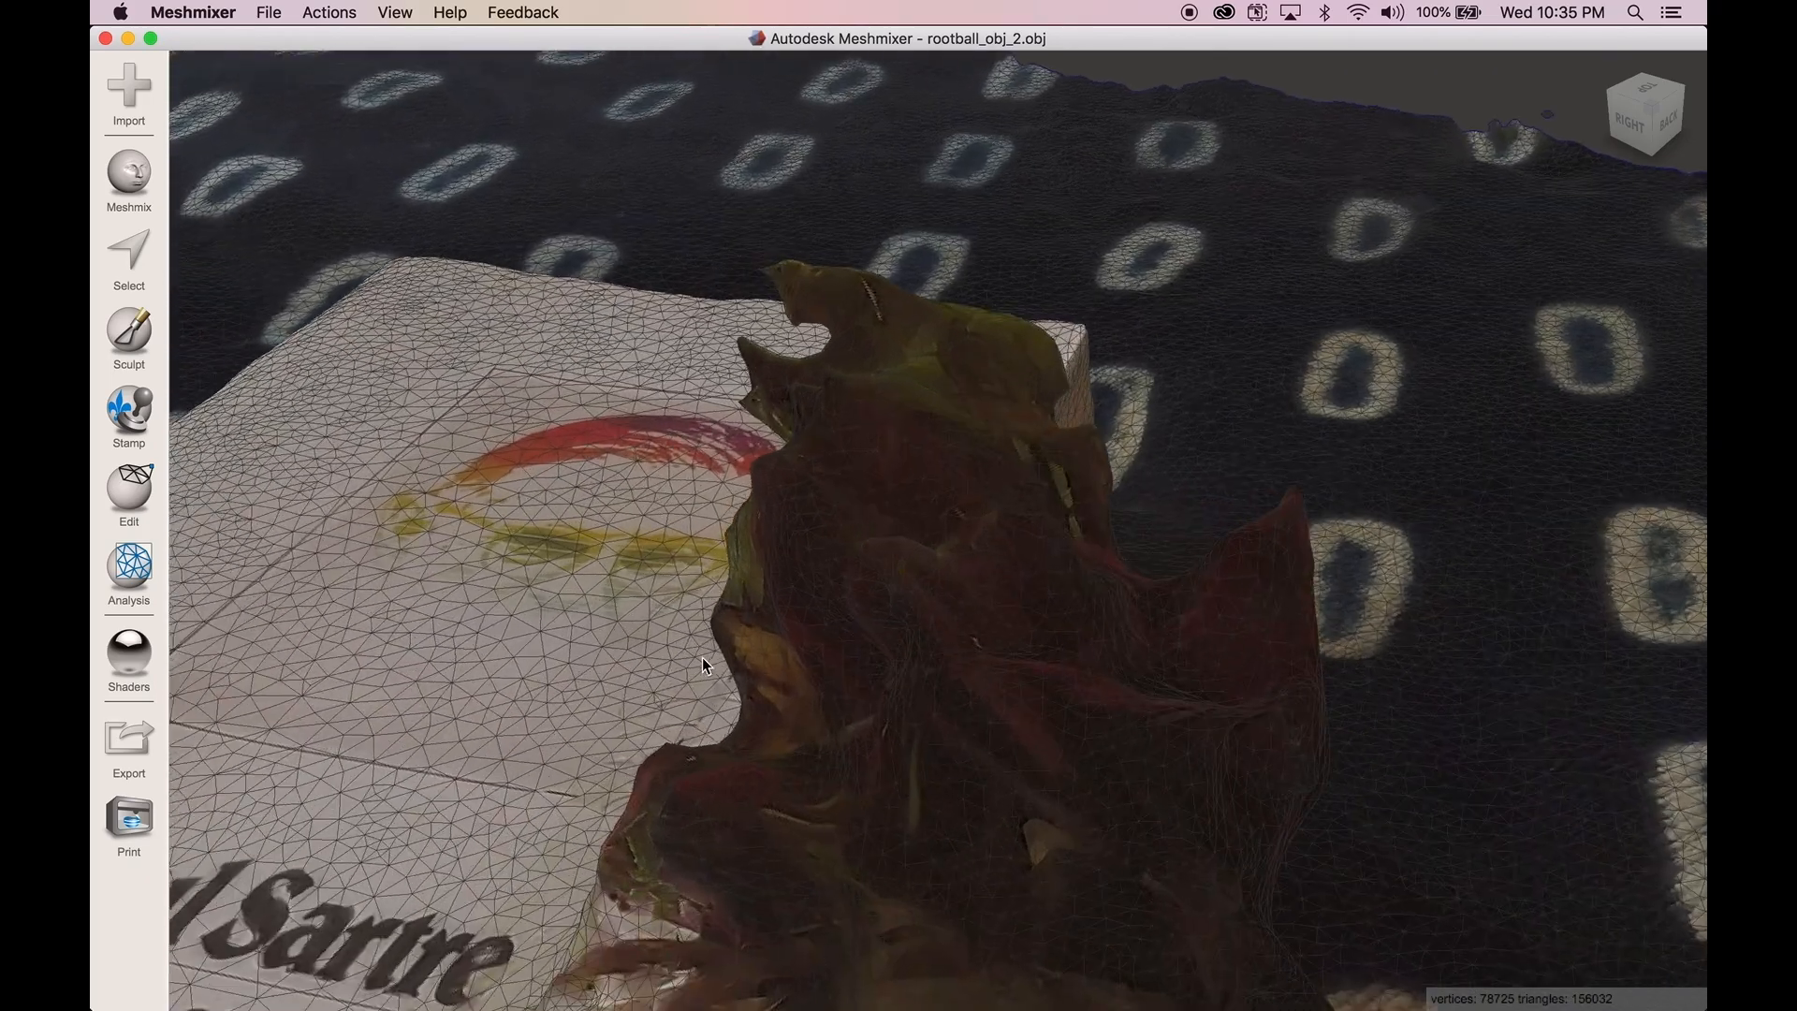
mouse_move(922, 606)
right_mouse_down()
mouse_move(912, 578)
mouse_move(918, 594)
right_mouse_up()
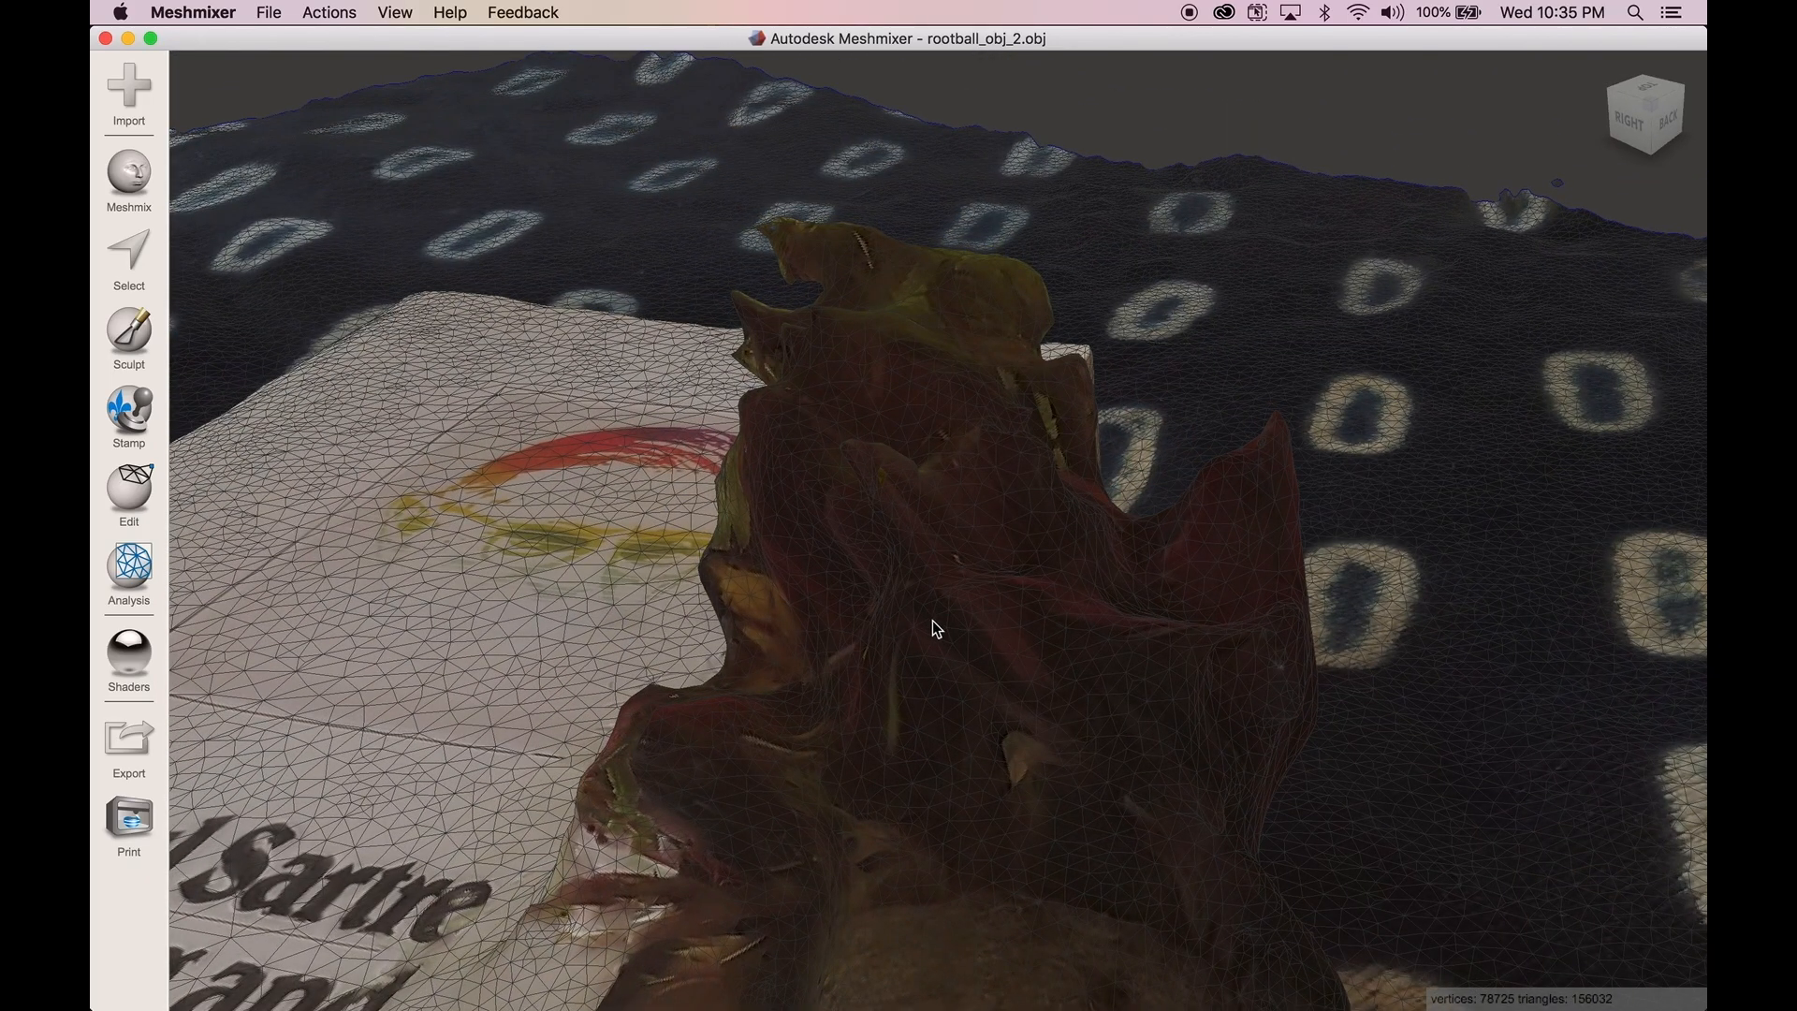
right_click_drag(952, 622, 744, 581)
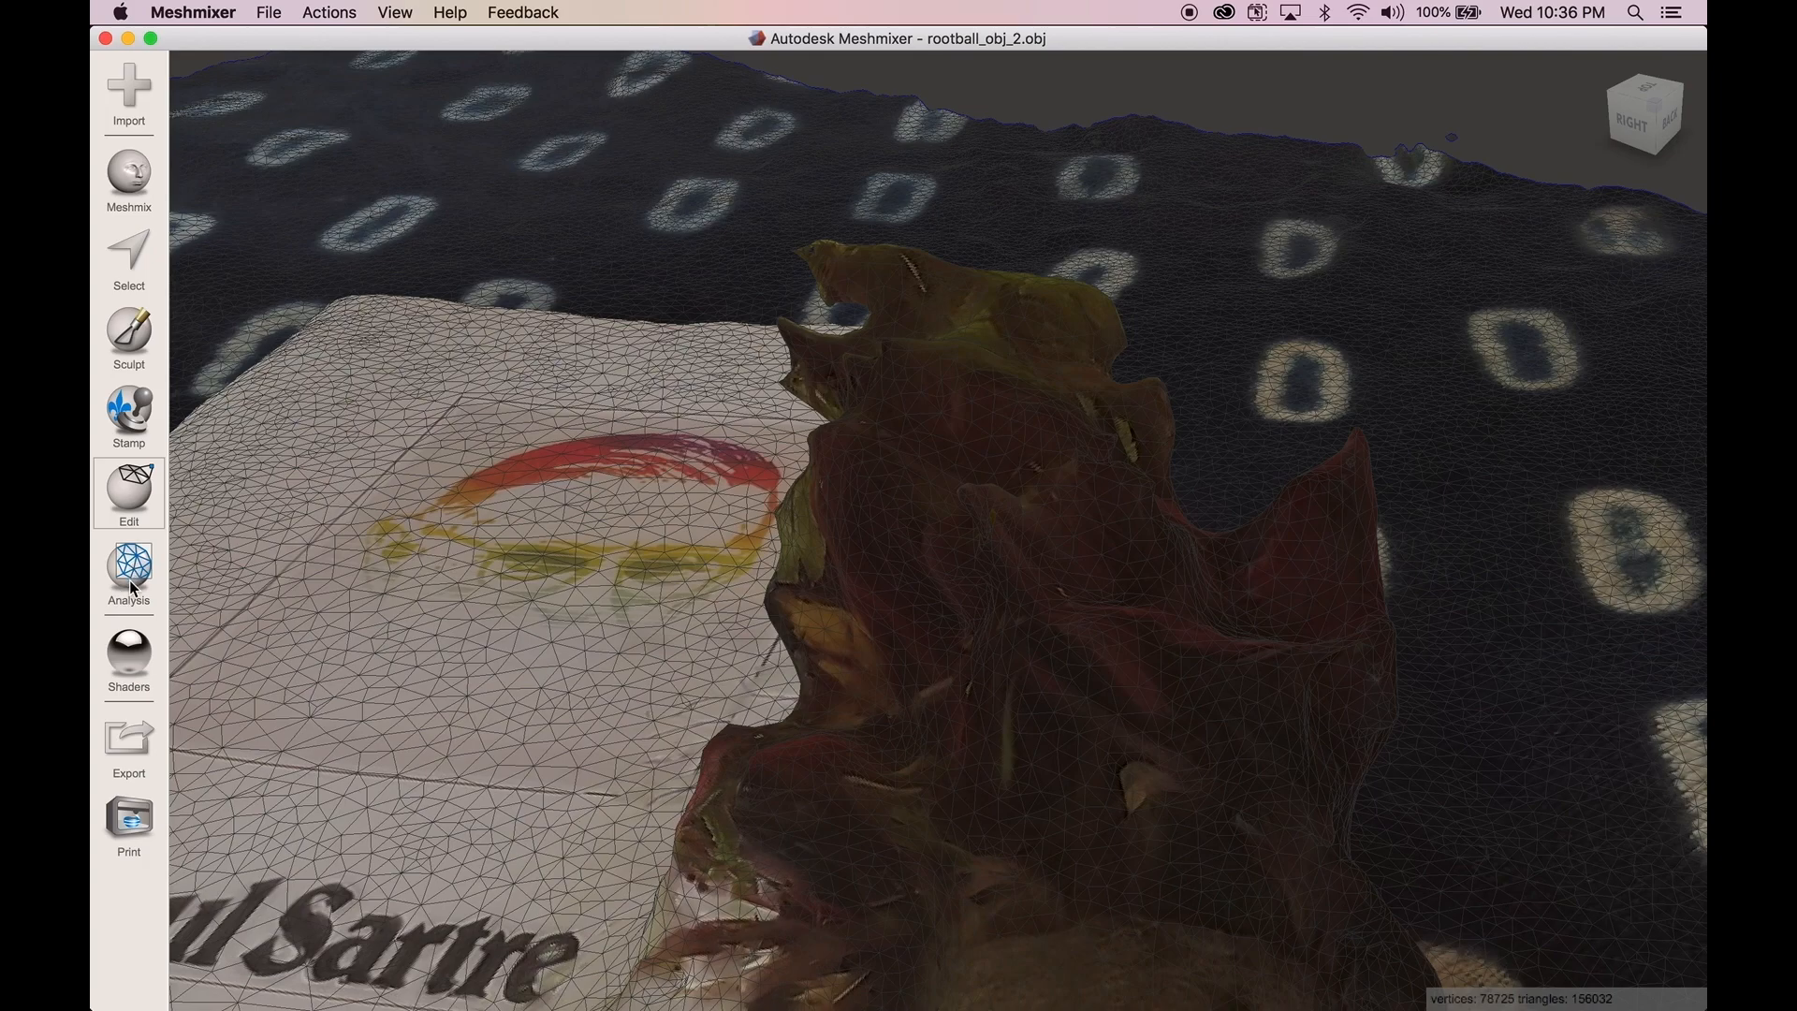
left_click(133, 499)
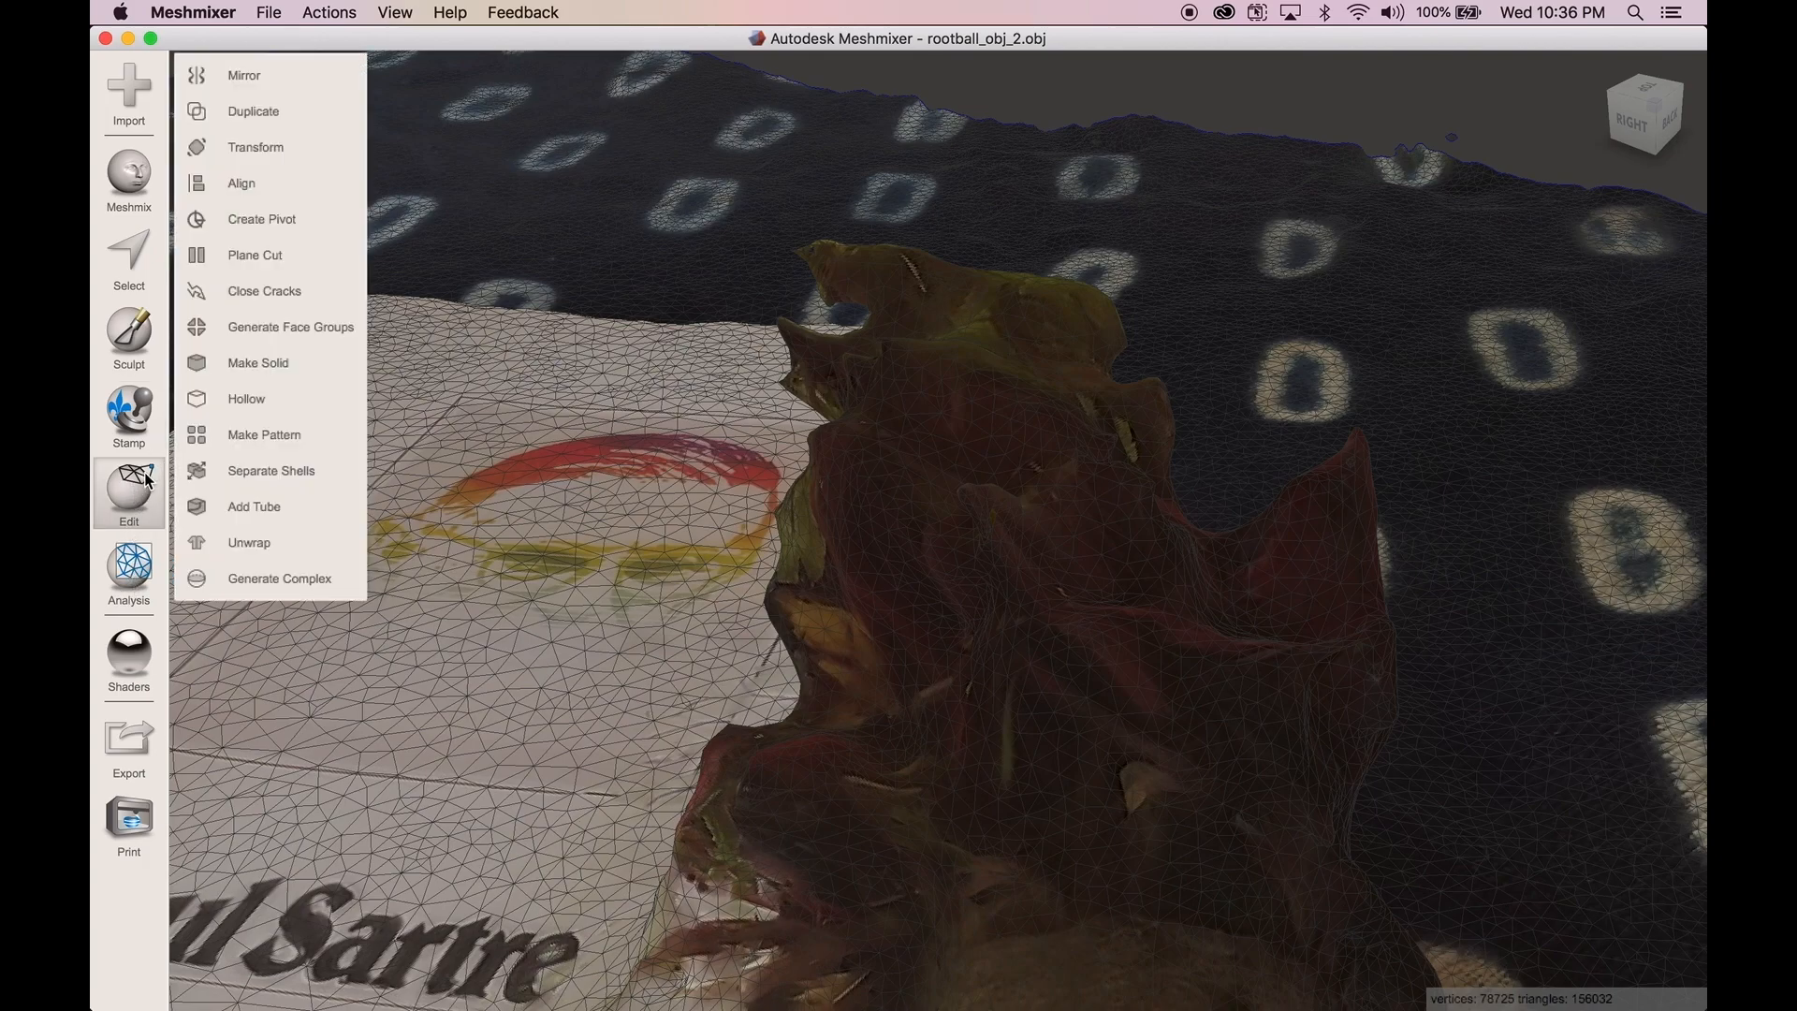
left_click(131, 281)
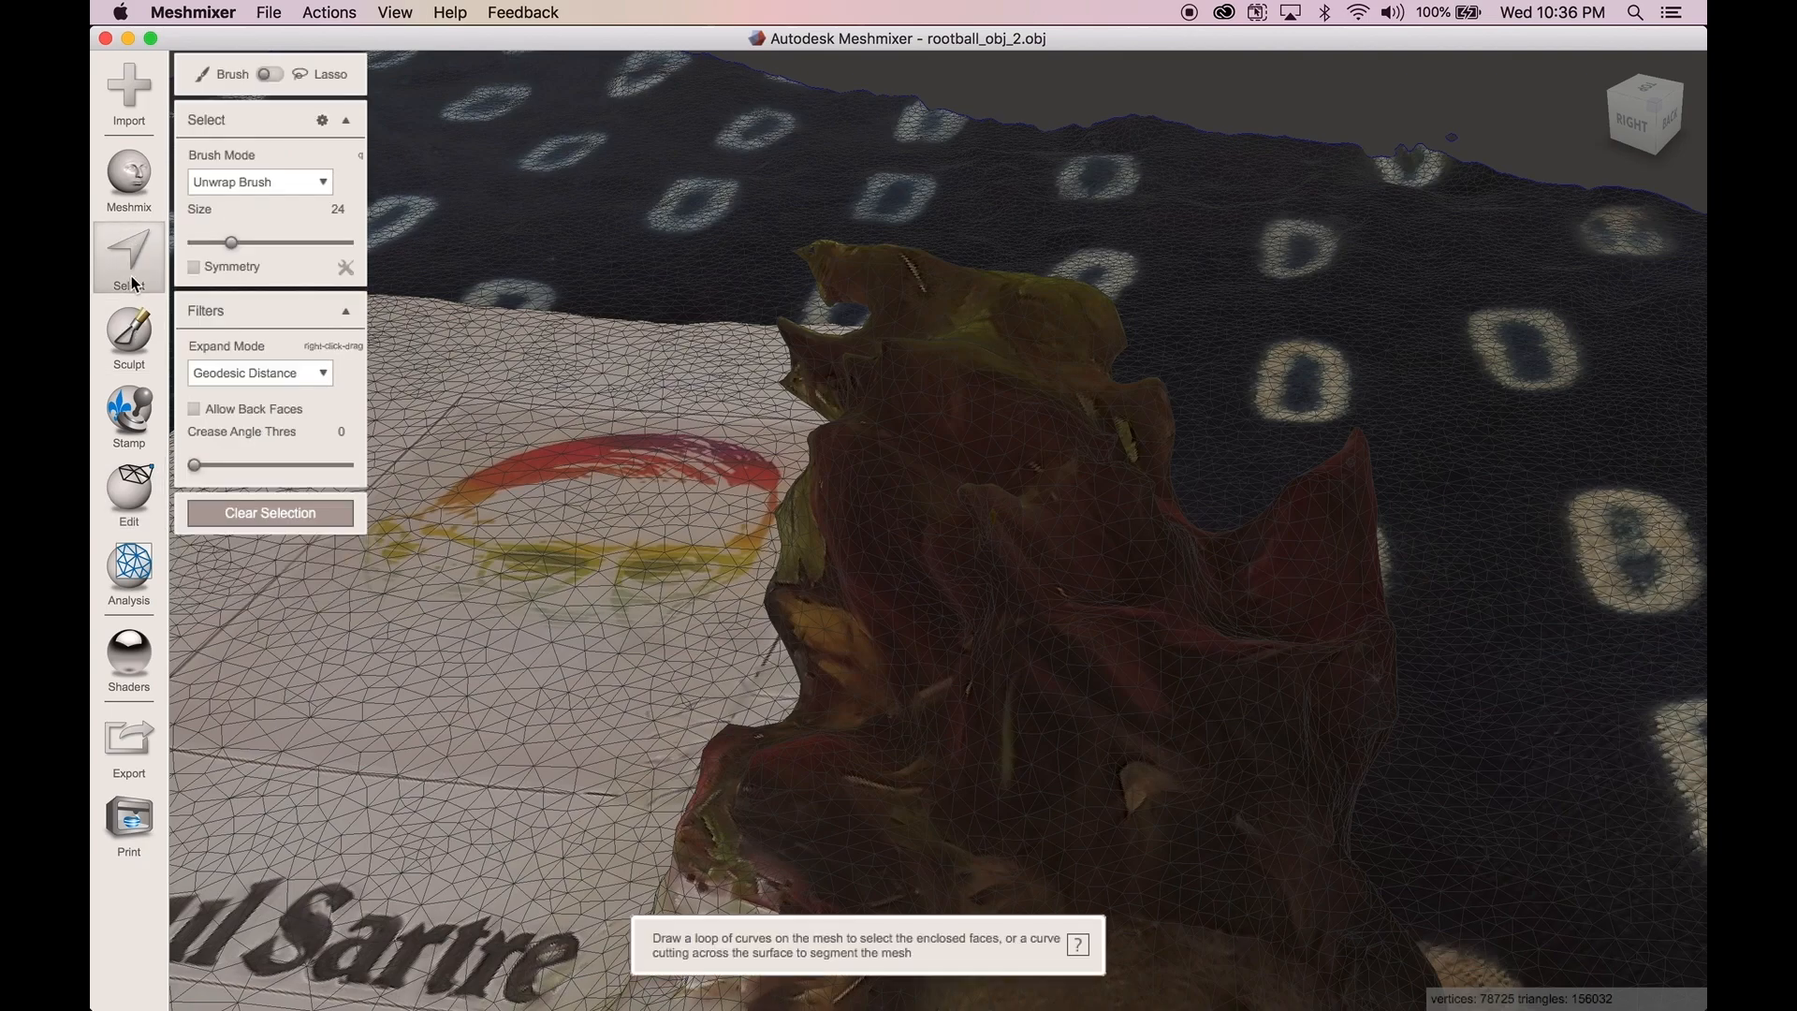
mouse_move(810, 463)
left_mouse_down()
mouse_move(914, 402)
mouse_move(1045, 494)
mouse_move(1063, 514)
mouse_move(950, 573)
mouse_move(895, 521)
mouse_move(892, 593)
mouse_move(1061, 601)
mouse_move(1029, 633)
mouse_move(1308, 614)
mouse_move(1332, 498)
left_mouse_up()
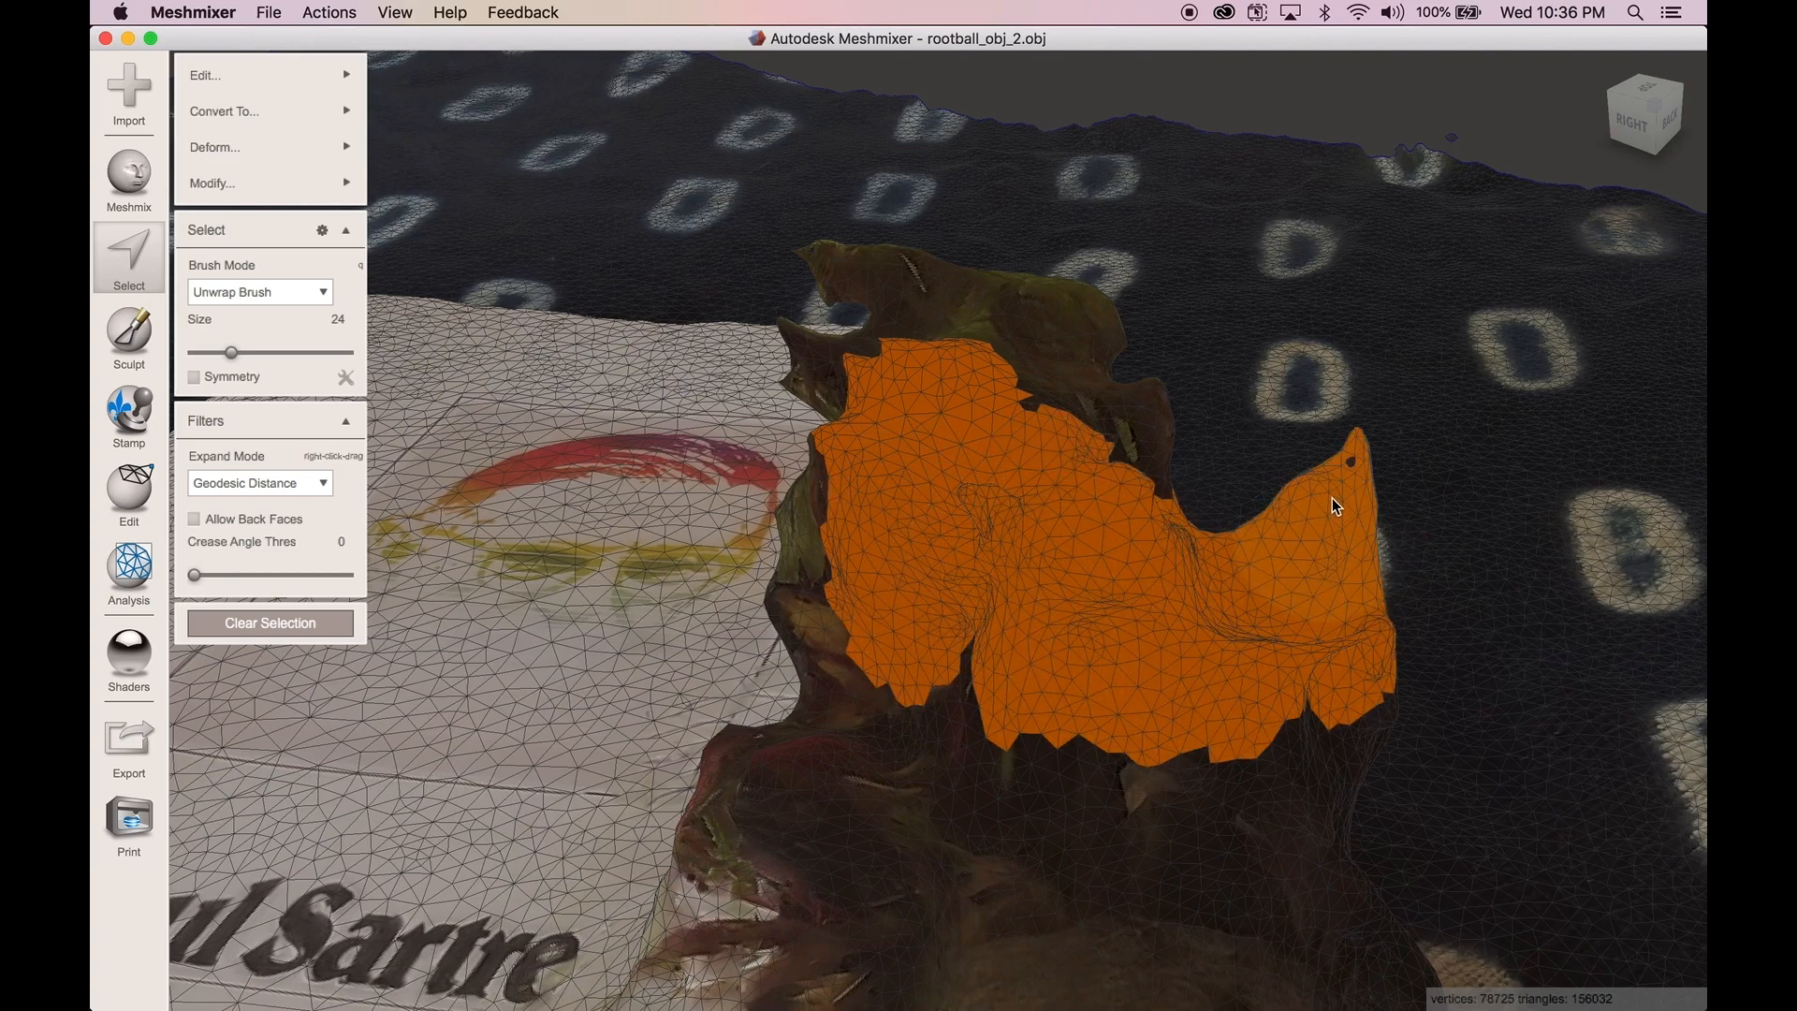
- Select the entire mesh and start a Reduce operation on it with the 50% shape-preserving setting
left_click(750, 376)
double_click(749, 371)
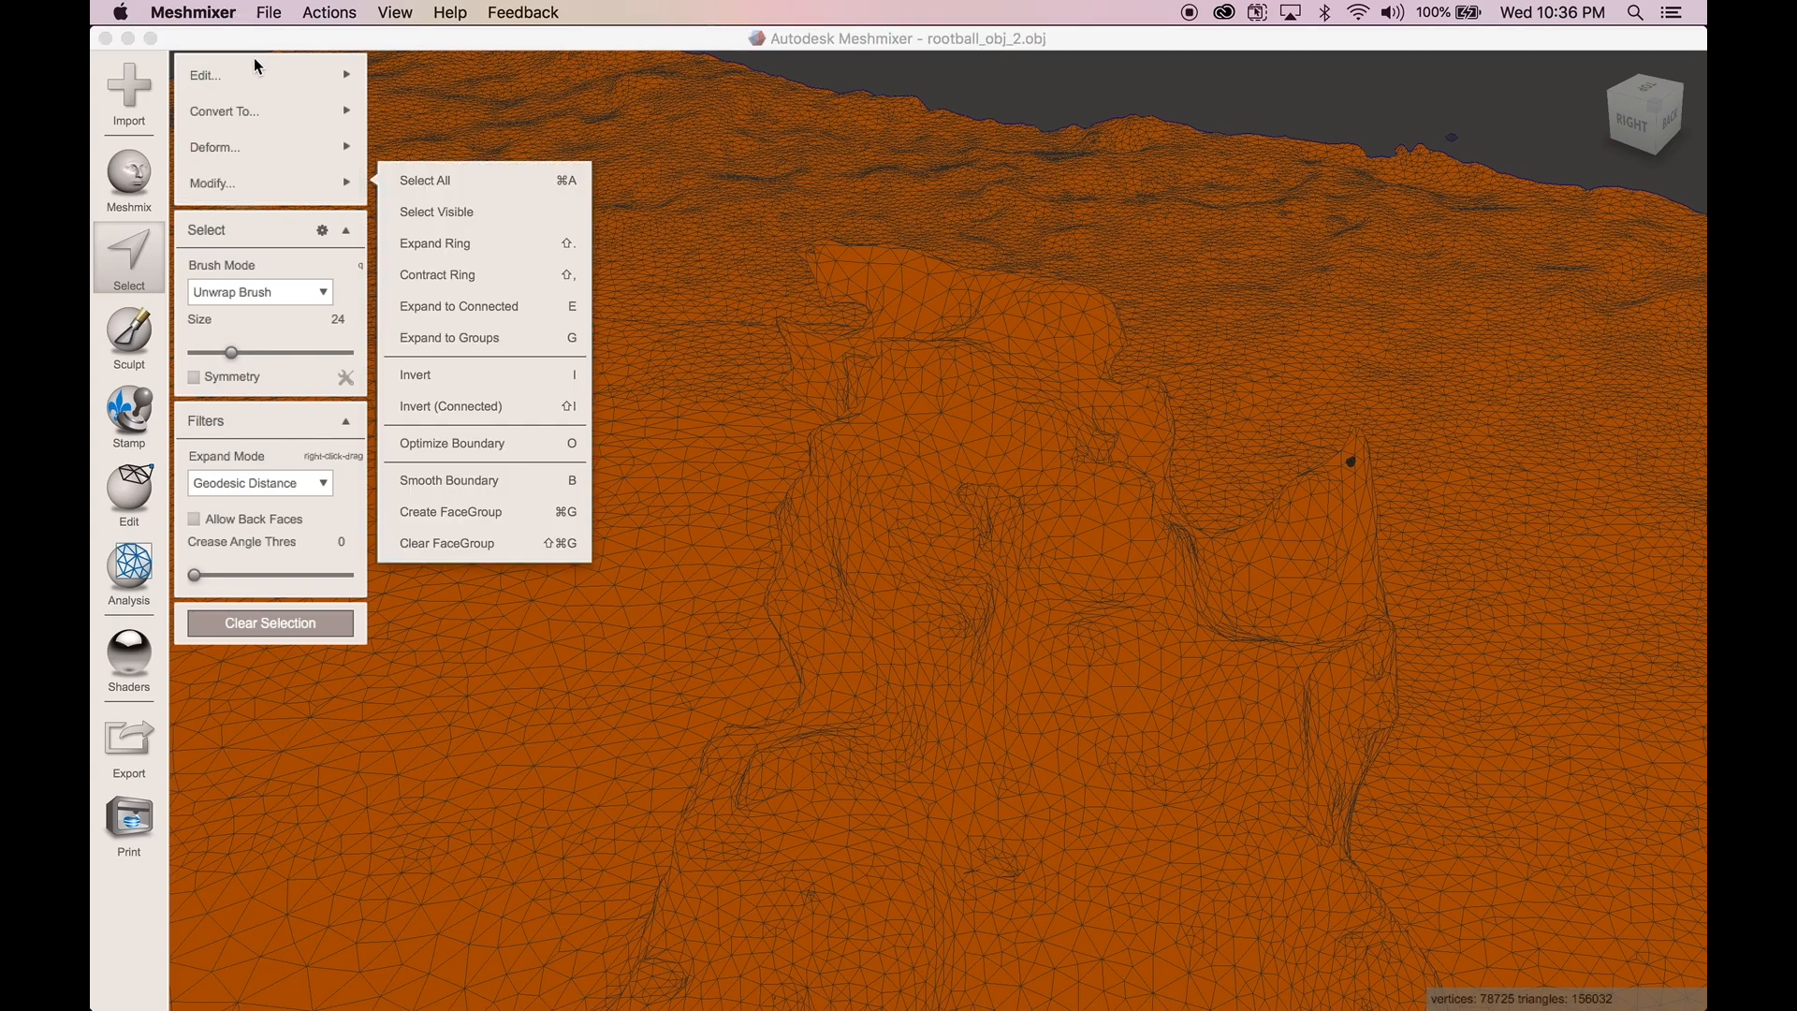
mouse_move(232, 71)
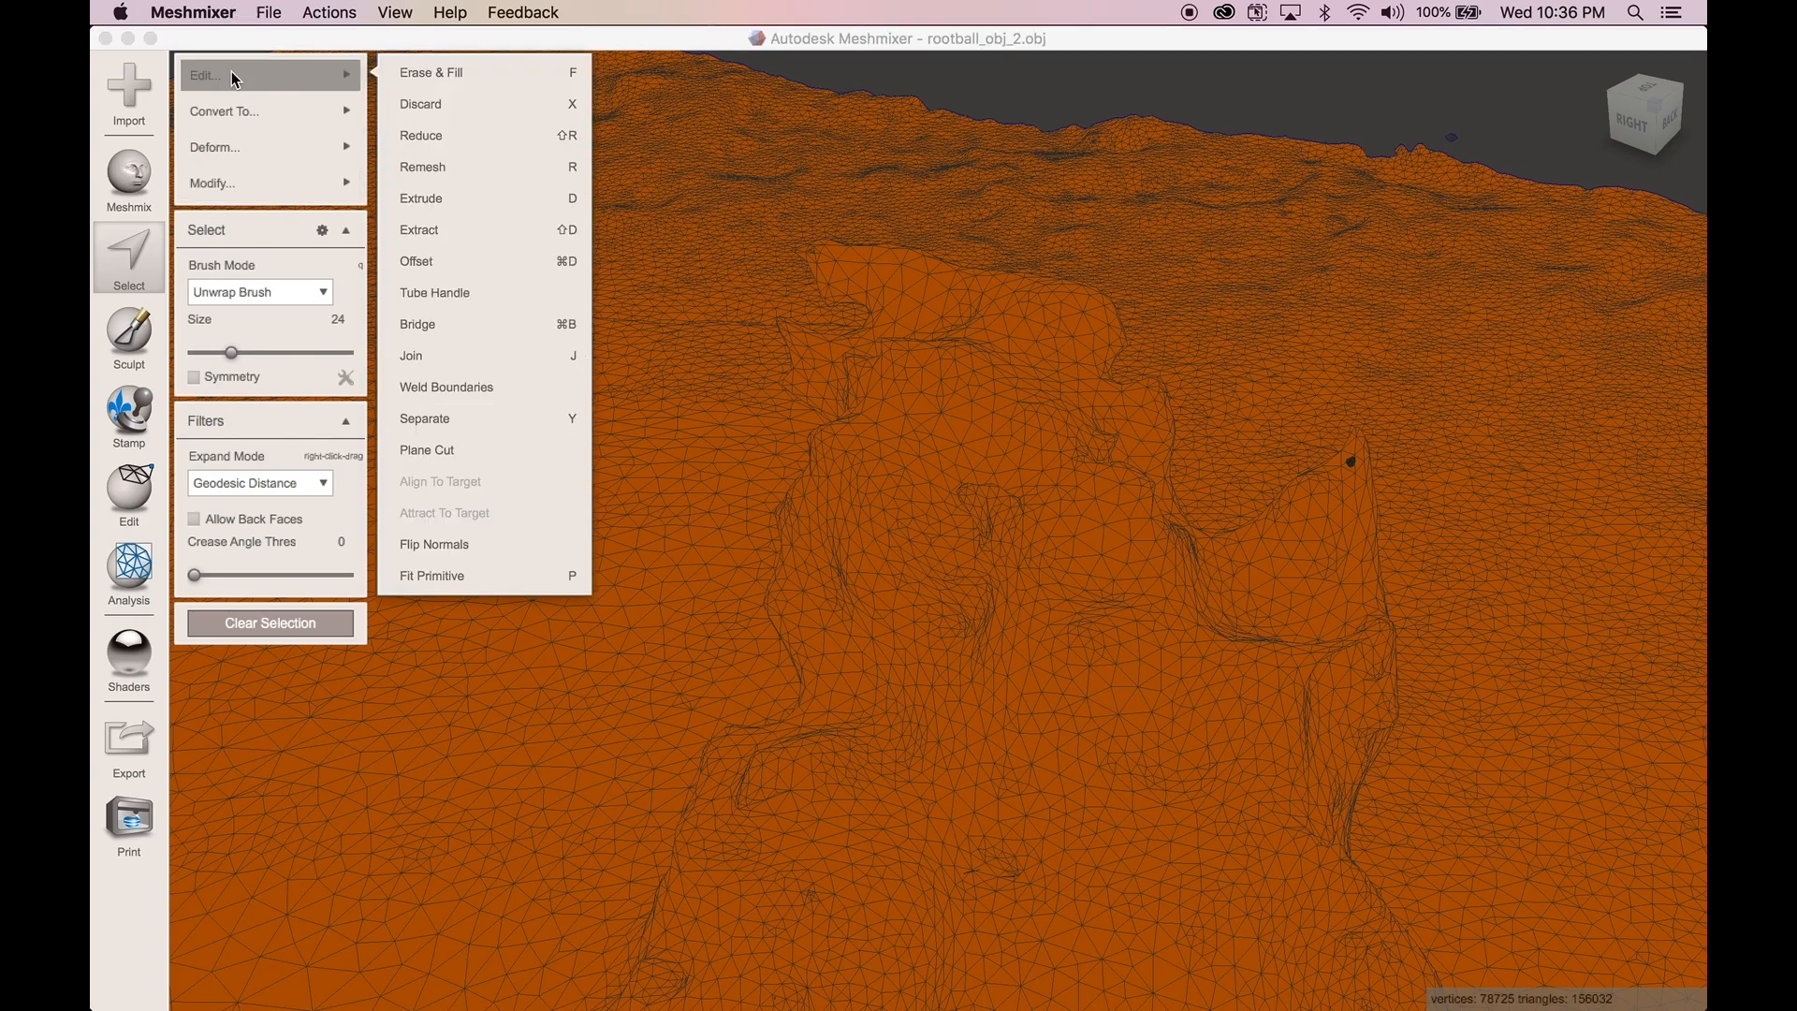
left_click(478, 140)
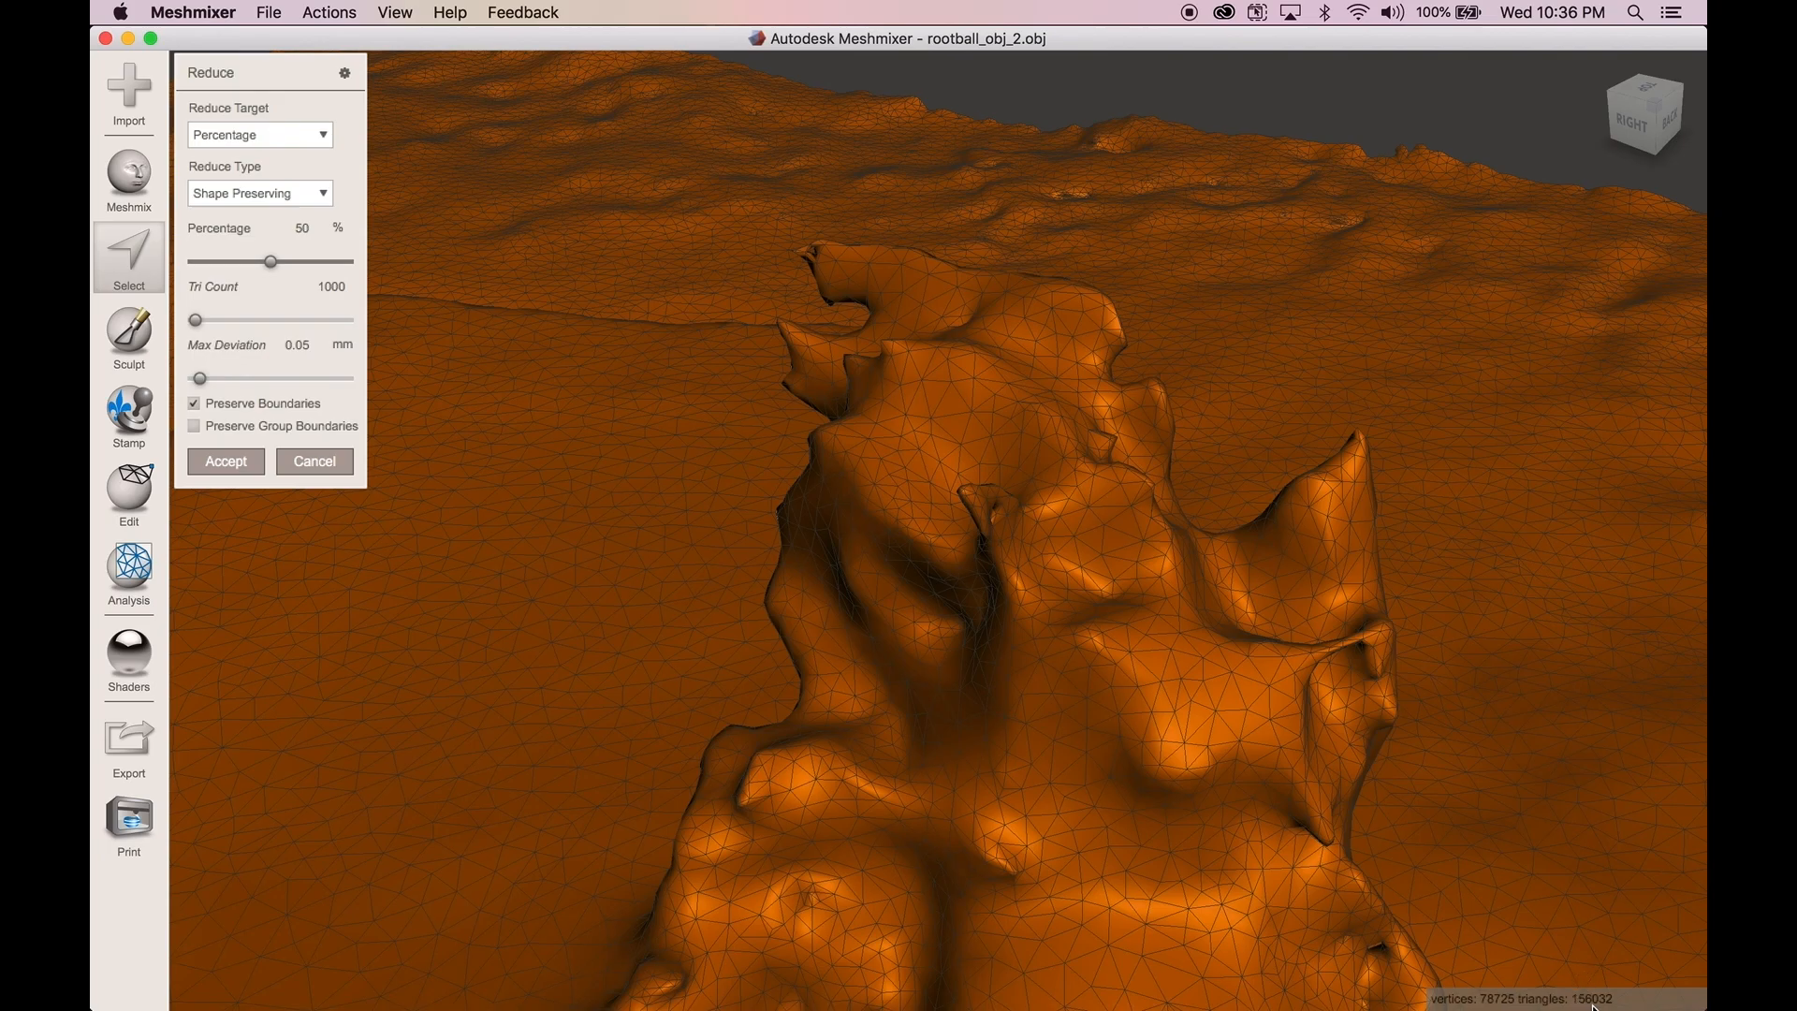
scroll(617, 447, "down", 1)
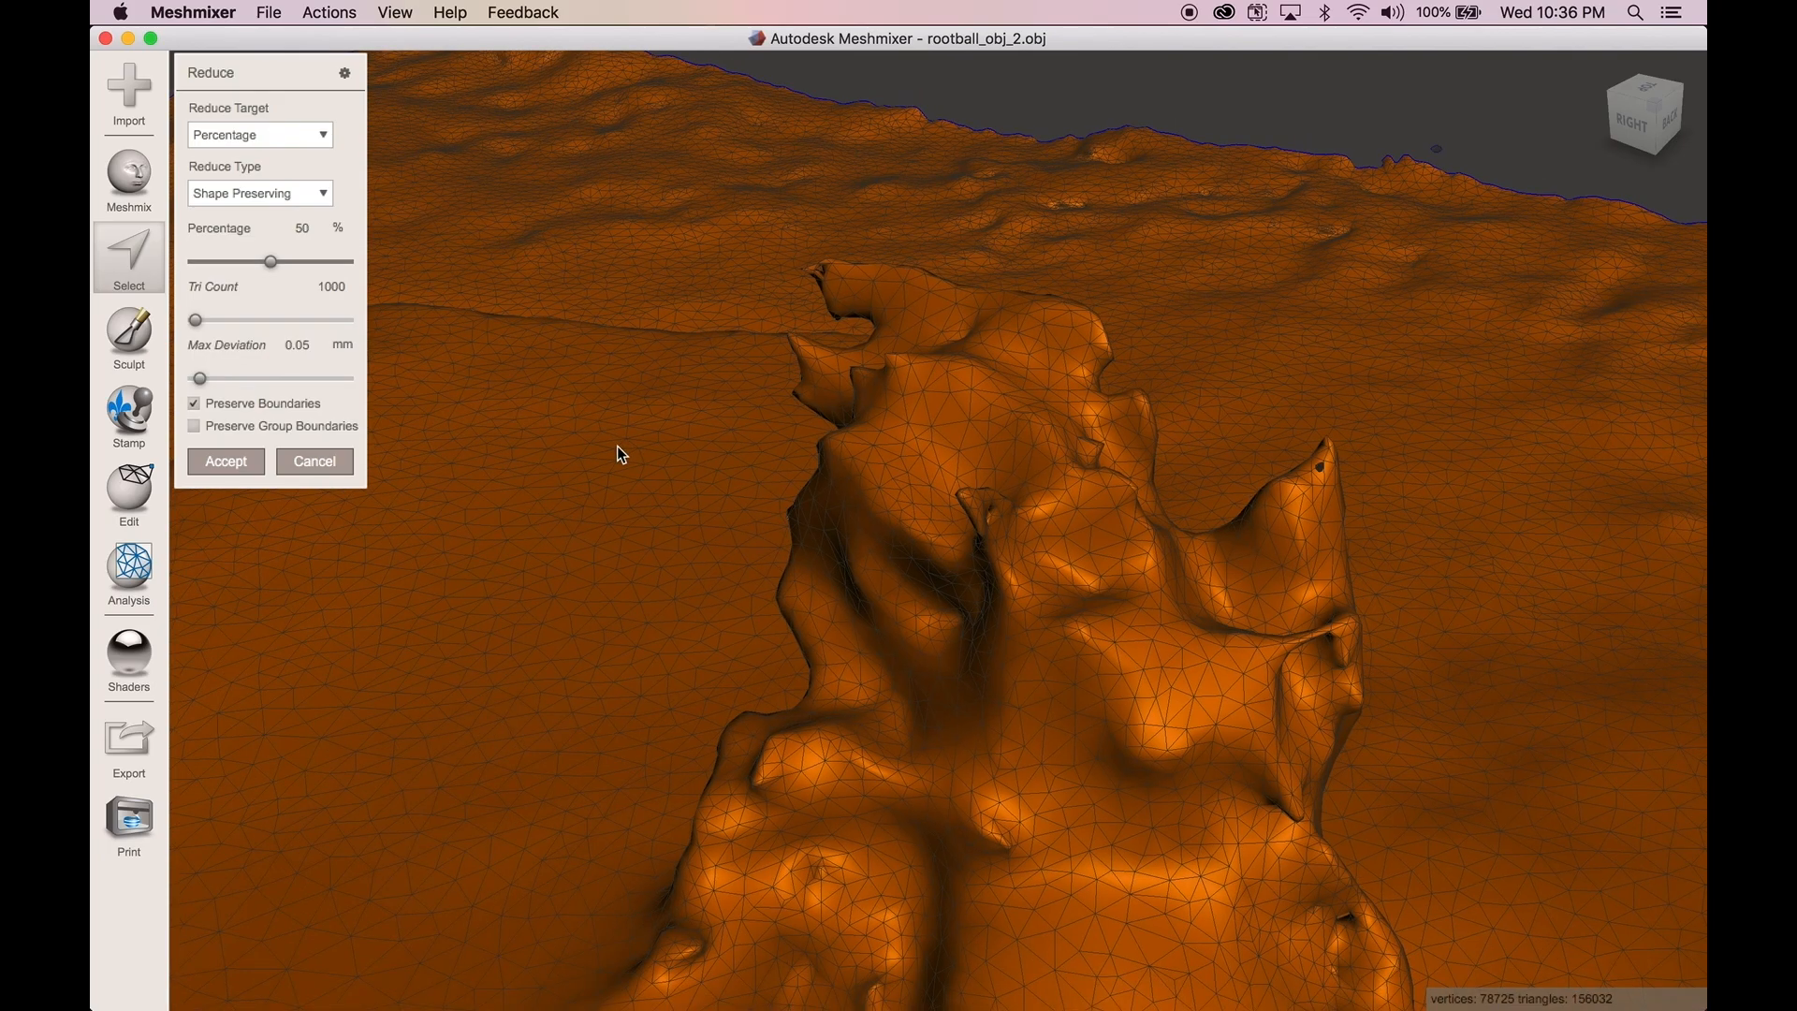
scroll(617, 446, "down", 1)
scroll(622, 455, "down", 1)
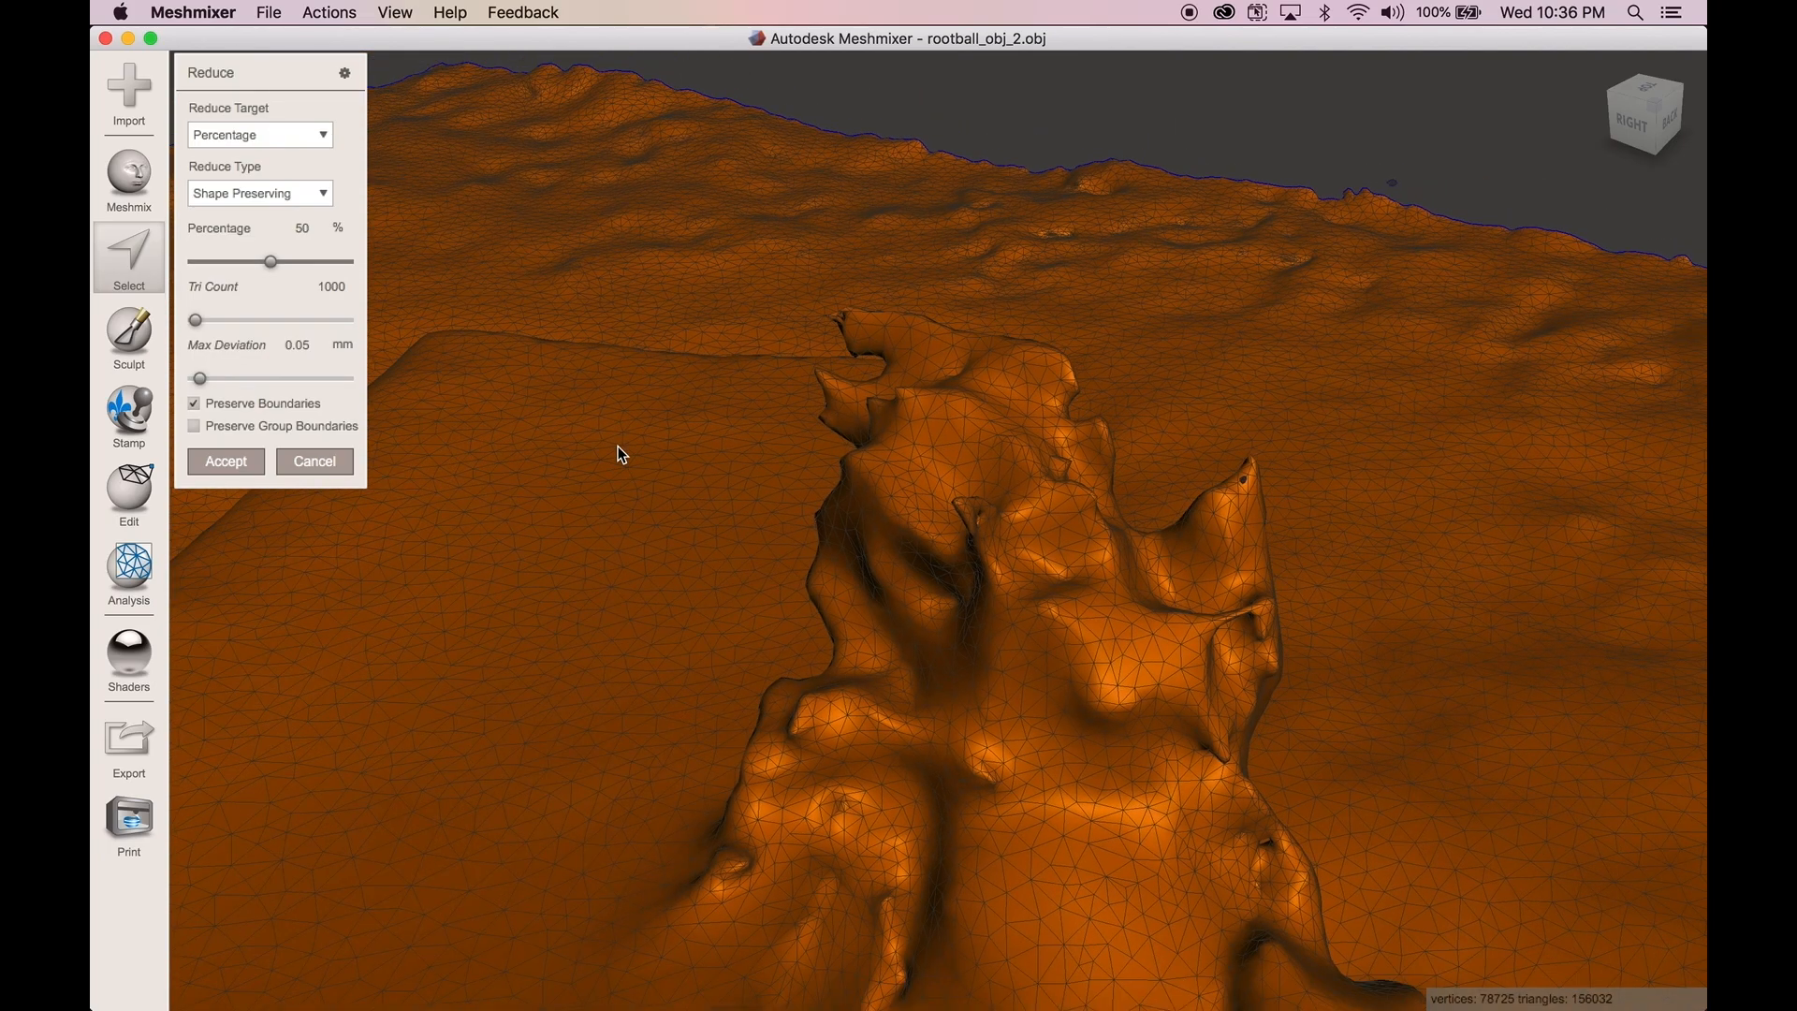
scroll(622, 455, "up", 2)
scroll(622, 454, "down", 3)
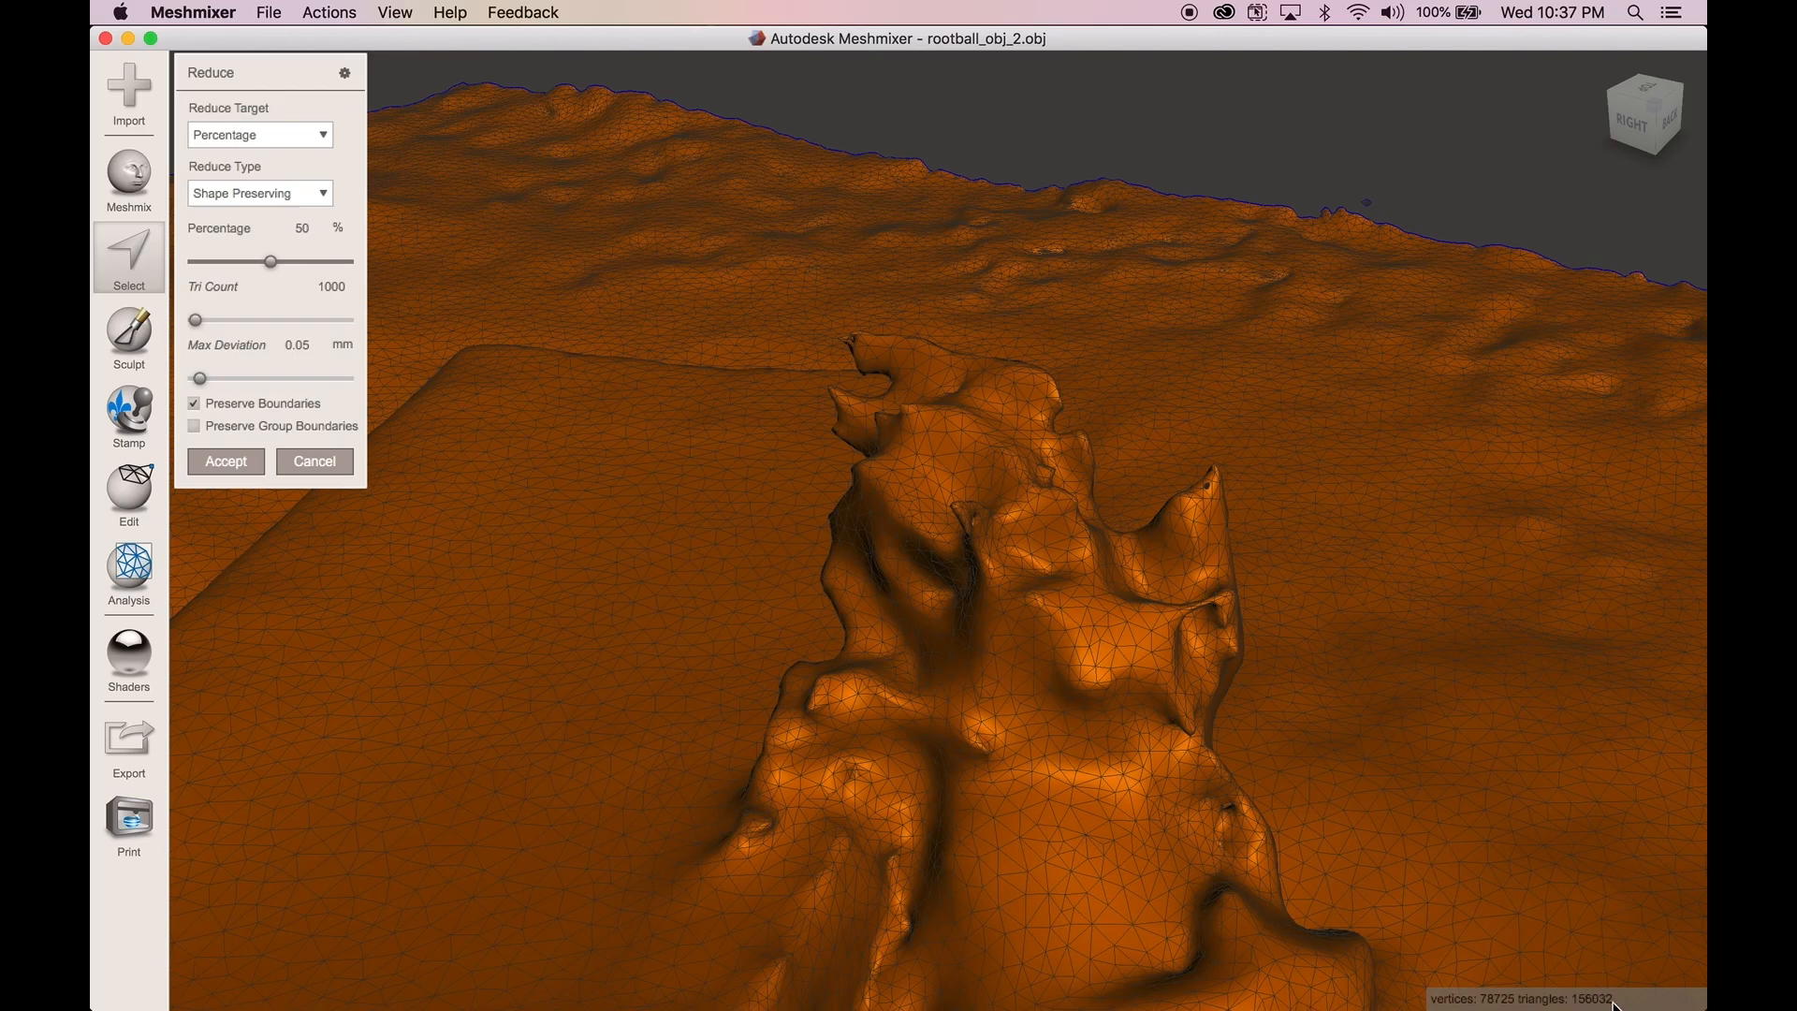
- Change the reduce target from a percentage to Triangle Budget
left_click(303, 227)
left_click(292, 134)
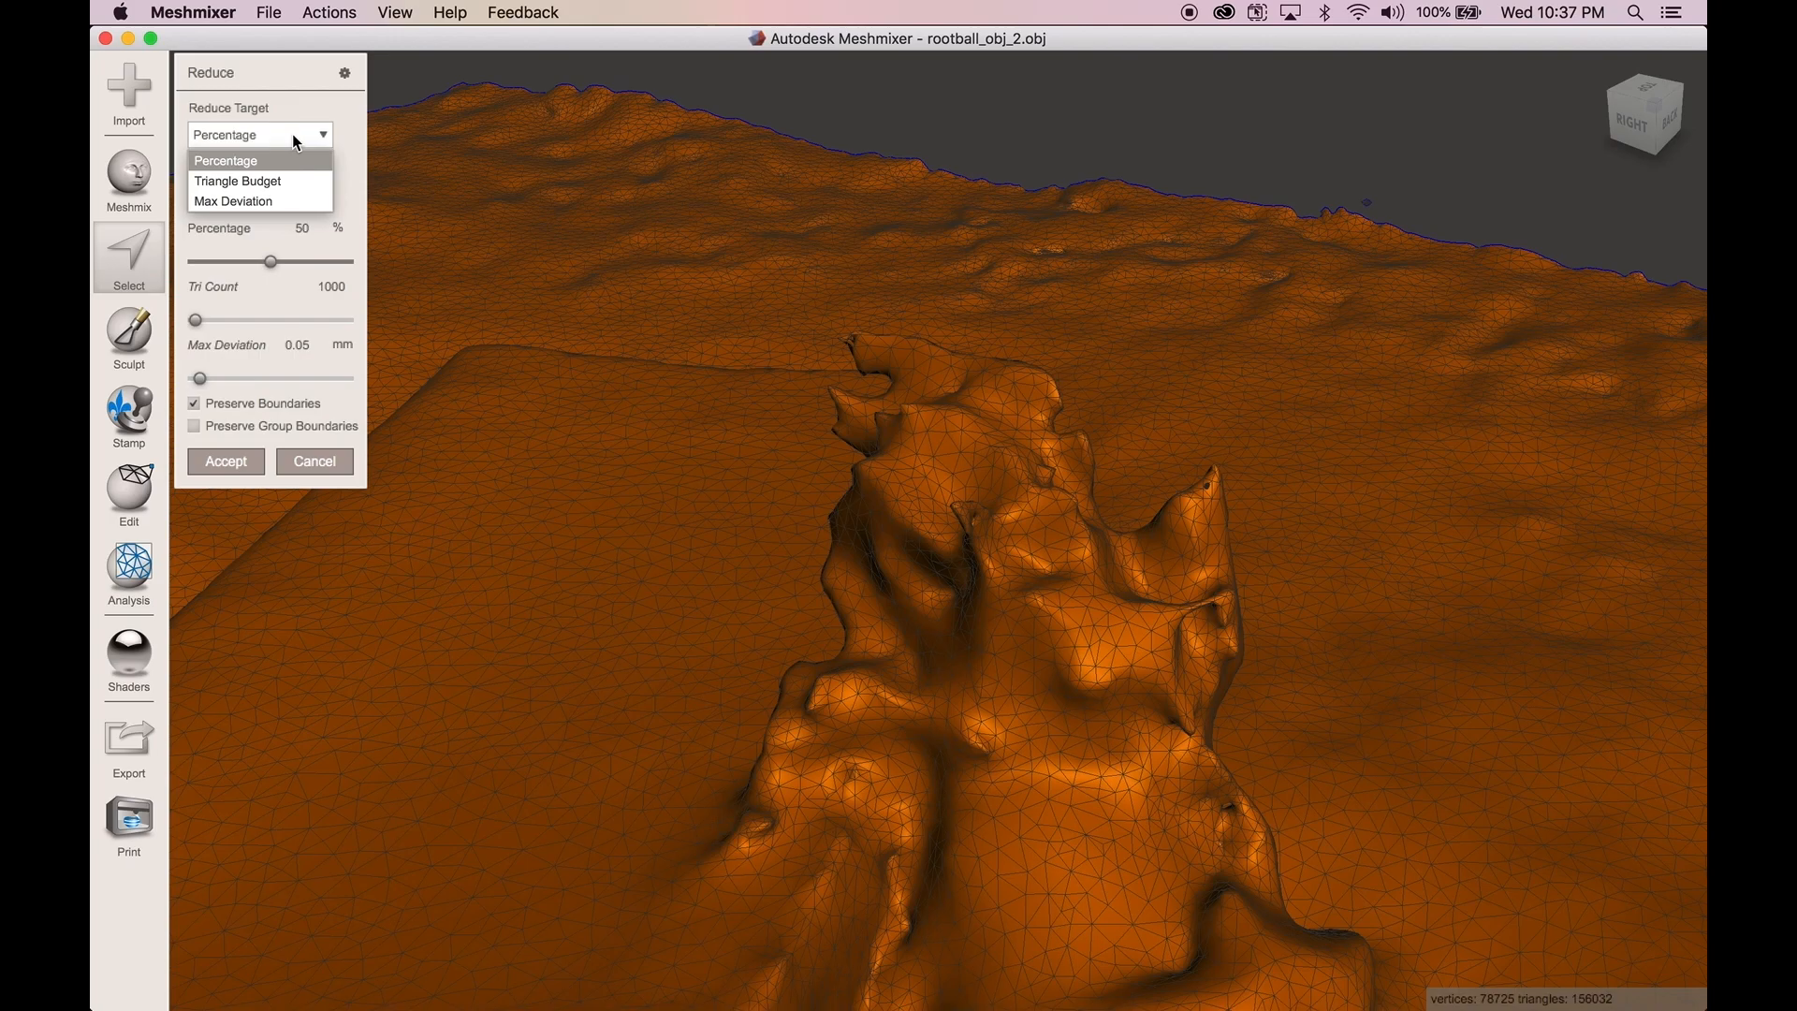
left_click(283, 182)
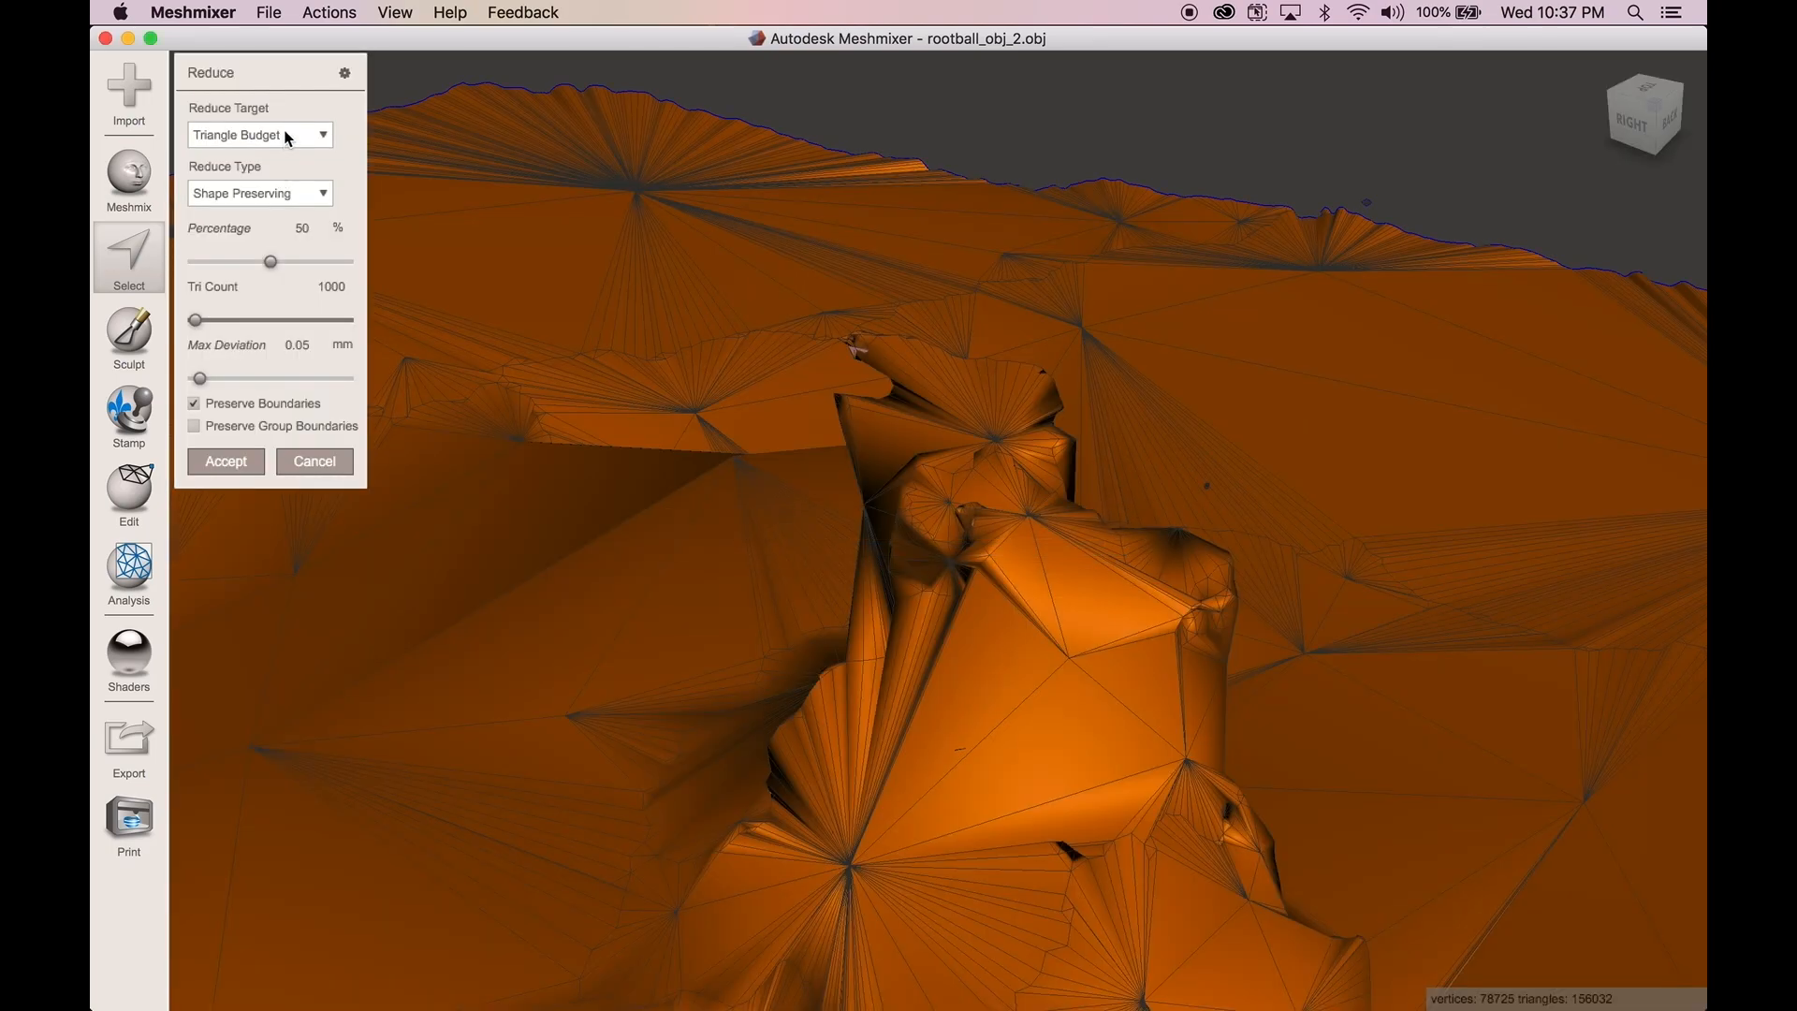
left_click(288, 138)
left_click(341, 150)
- Set the reduction's triangle count to 75000 and inspect the reduced mesh around the book and root ball
left_click(324, 285)
double_click(315, 288)
type("75000")
key("Return")
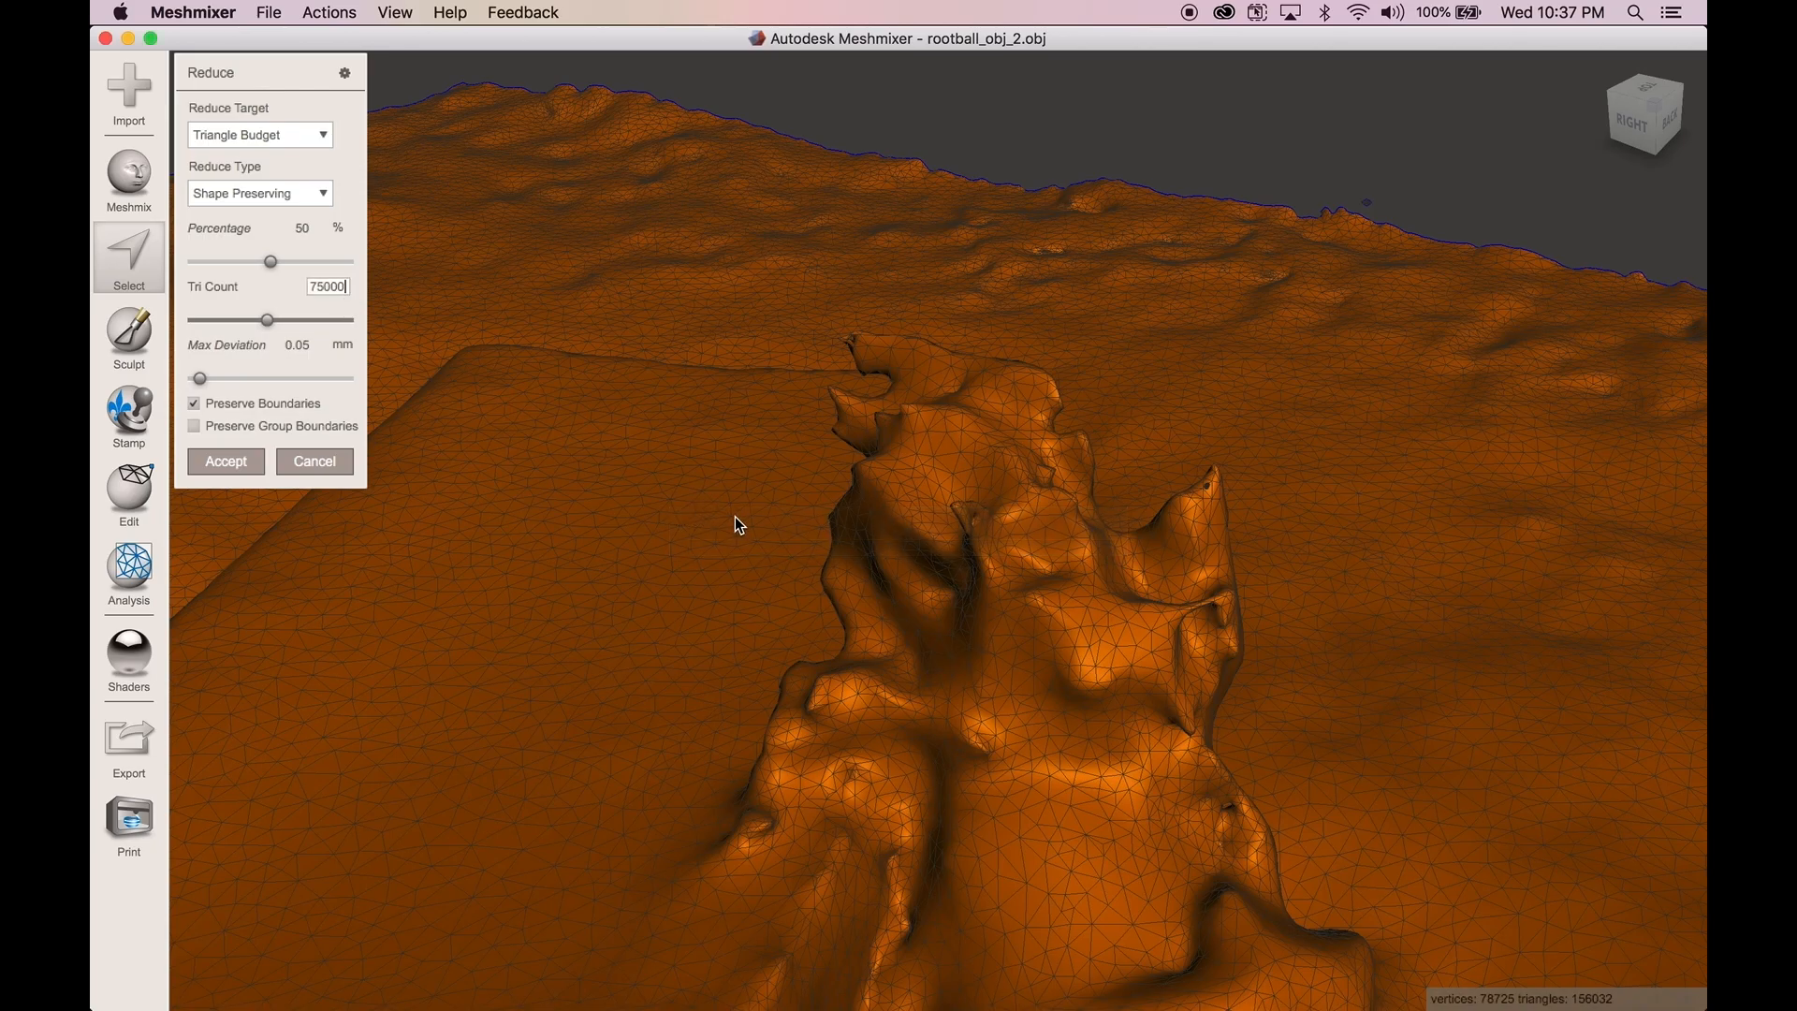
scroll(792, 636, "down", 10)
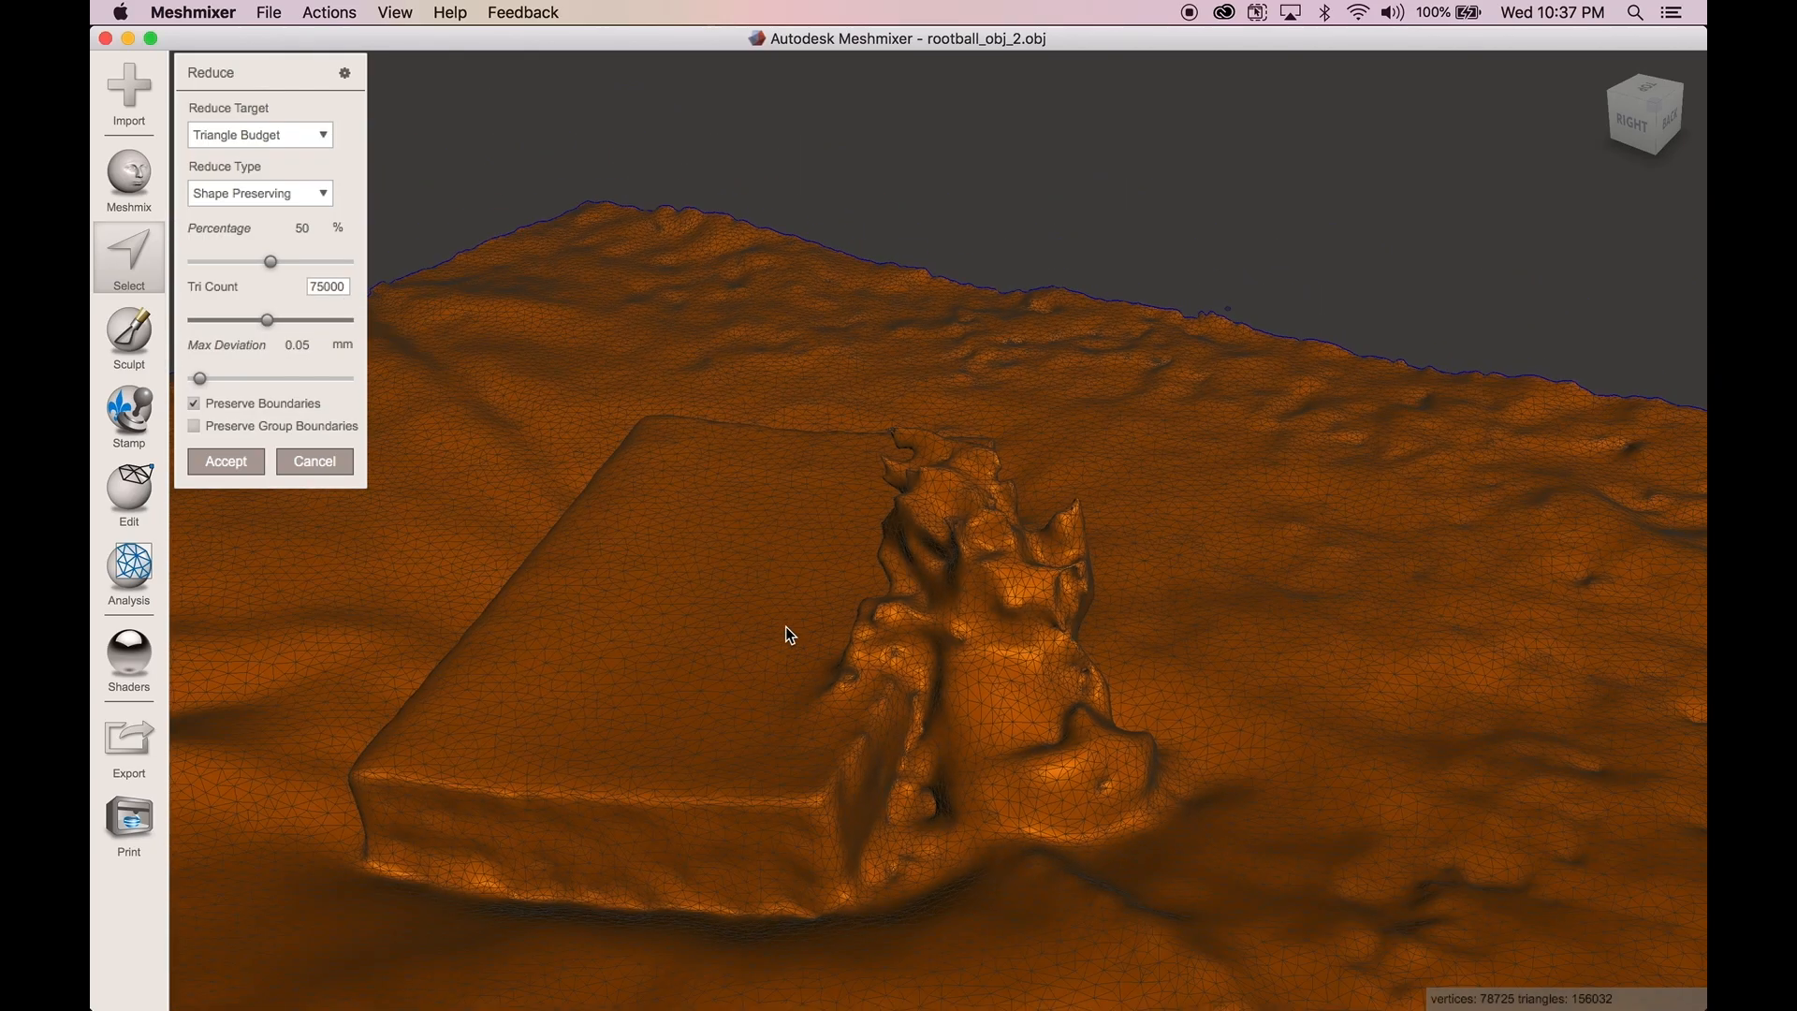
scroll(786, 627, "up", 8)
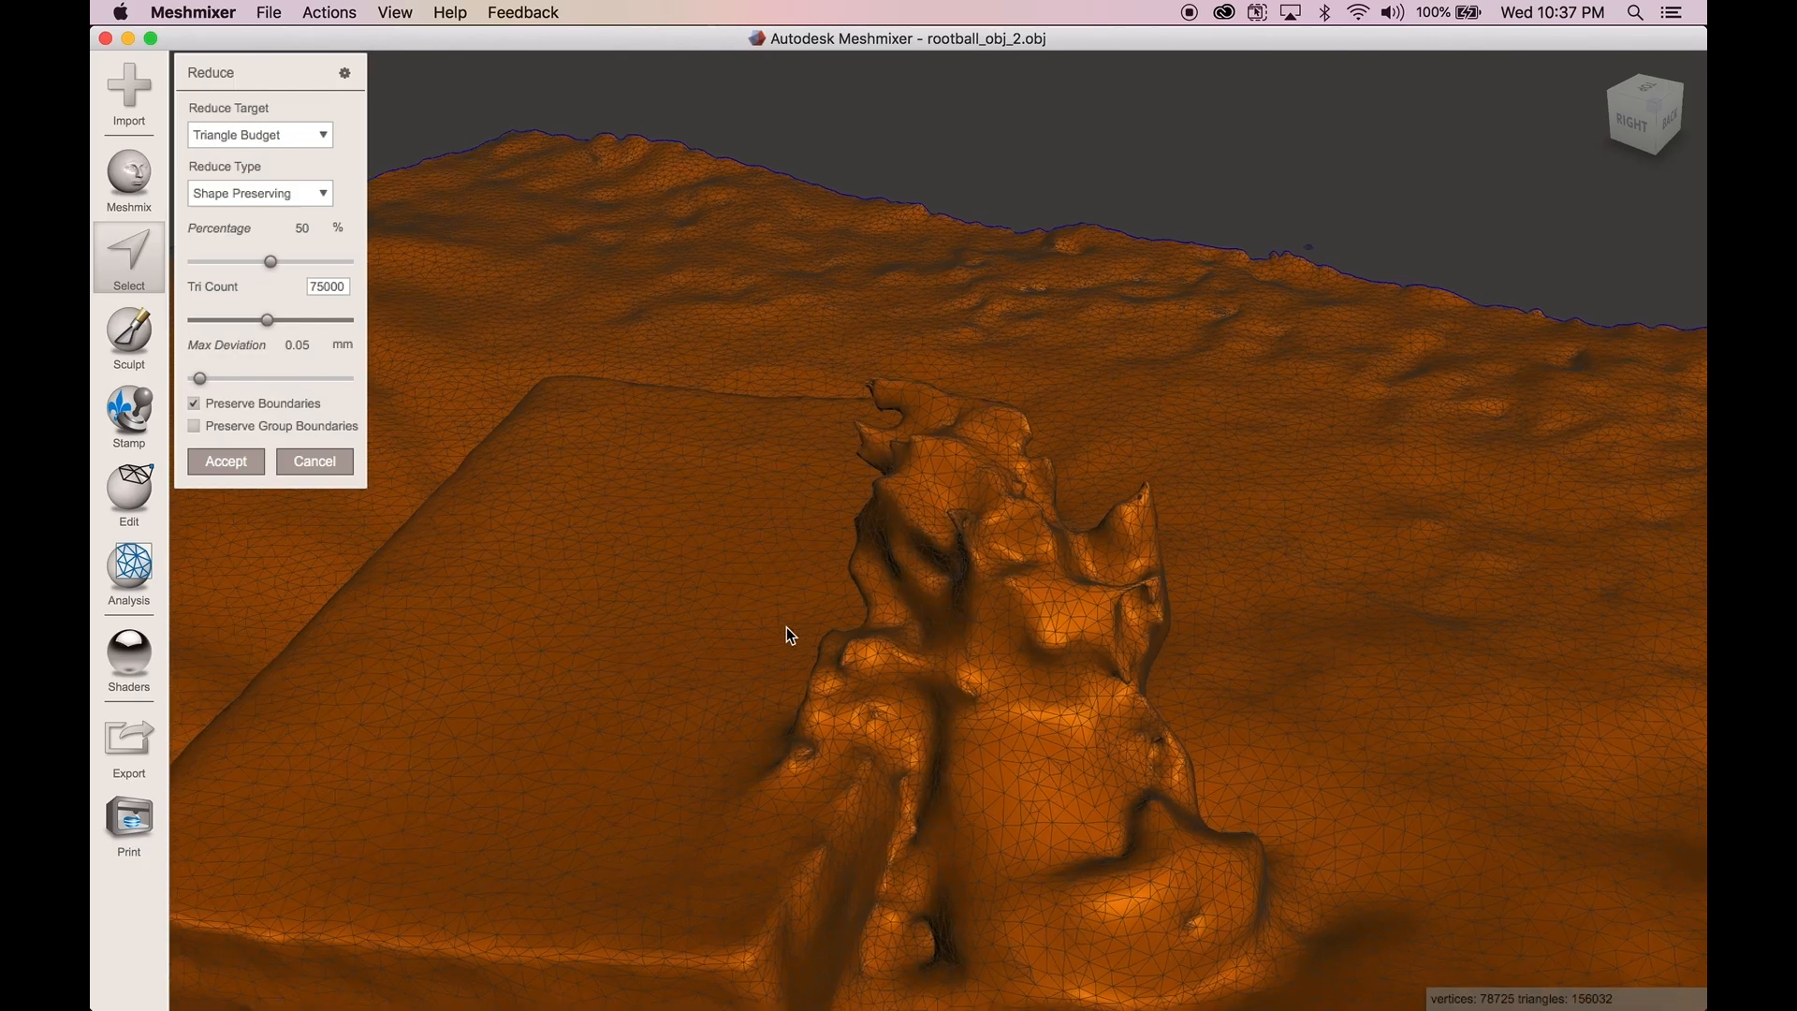
scroll(748, 635, "up", 2)
right_click_drag(733, 627, 810, 626)
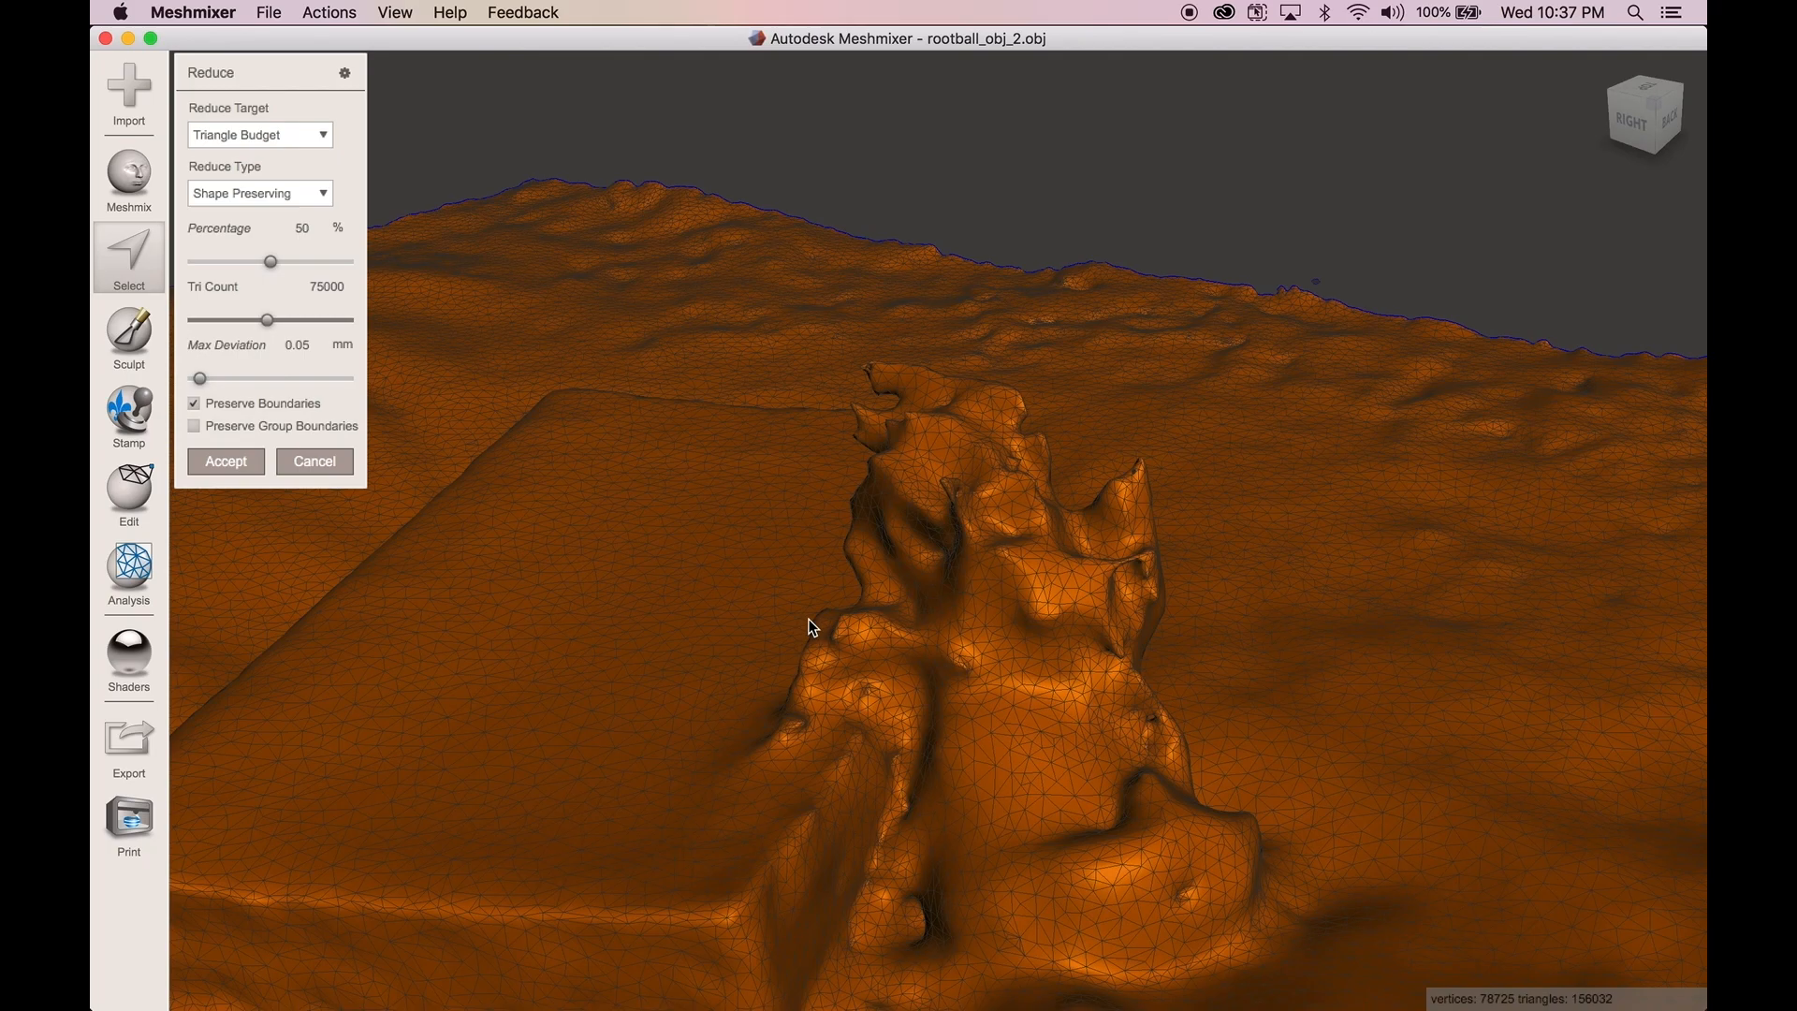
- Accept the mesh reduction and clear the face selection, then view the reduced scan with its texture
left_click(232, 463)
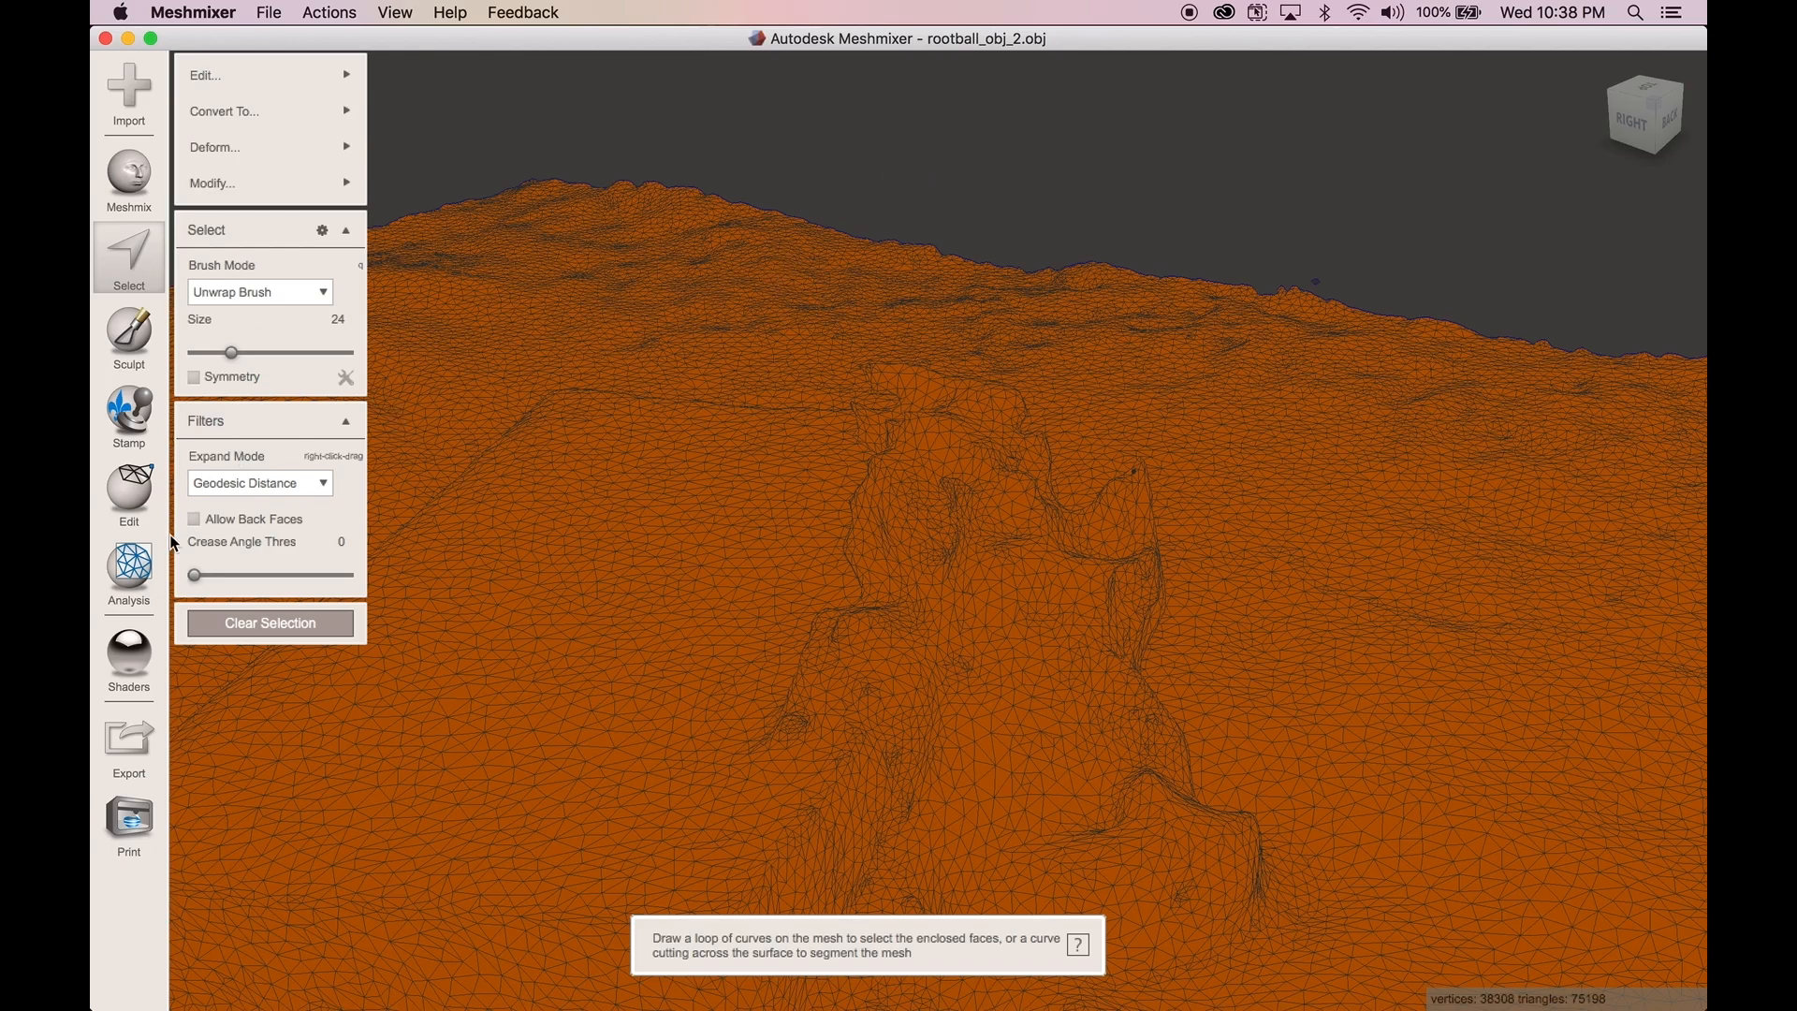
left_click(271, 623)
scroll(695, 676, "down", 5)
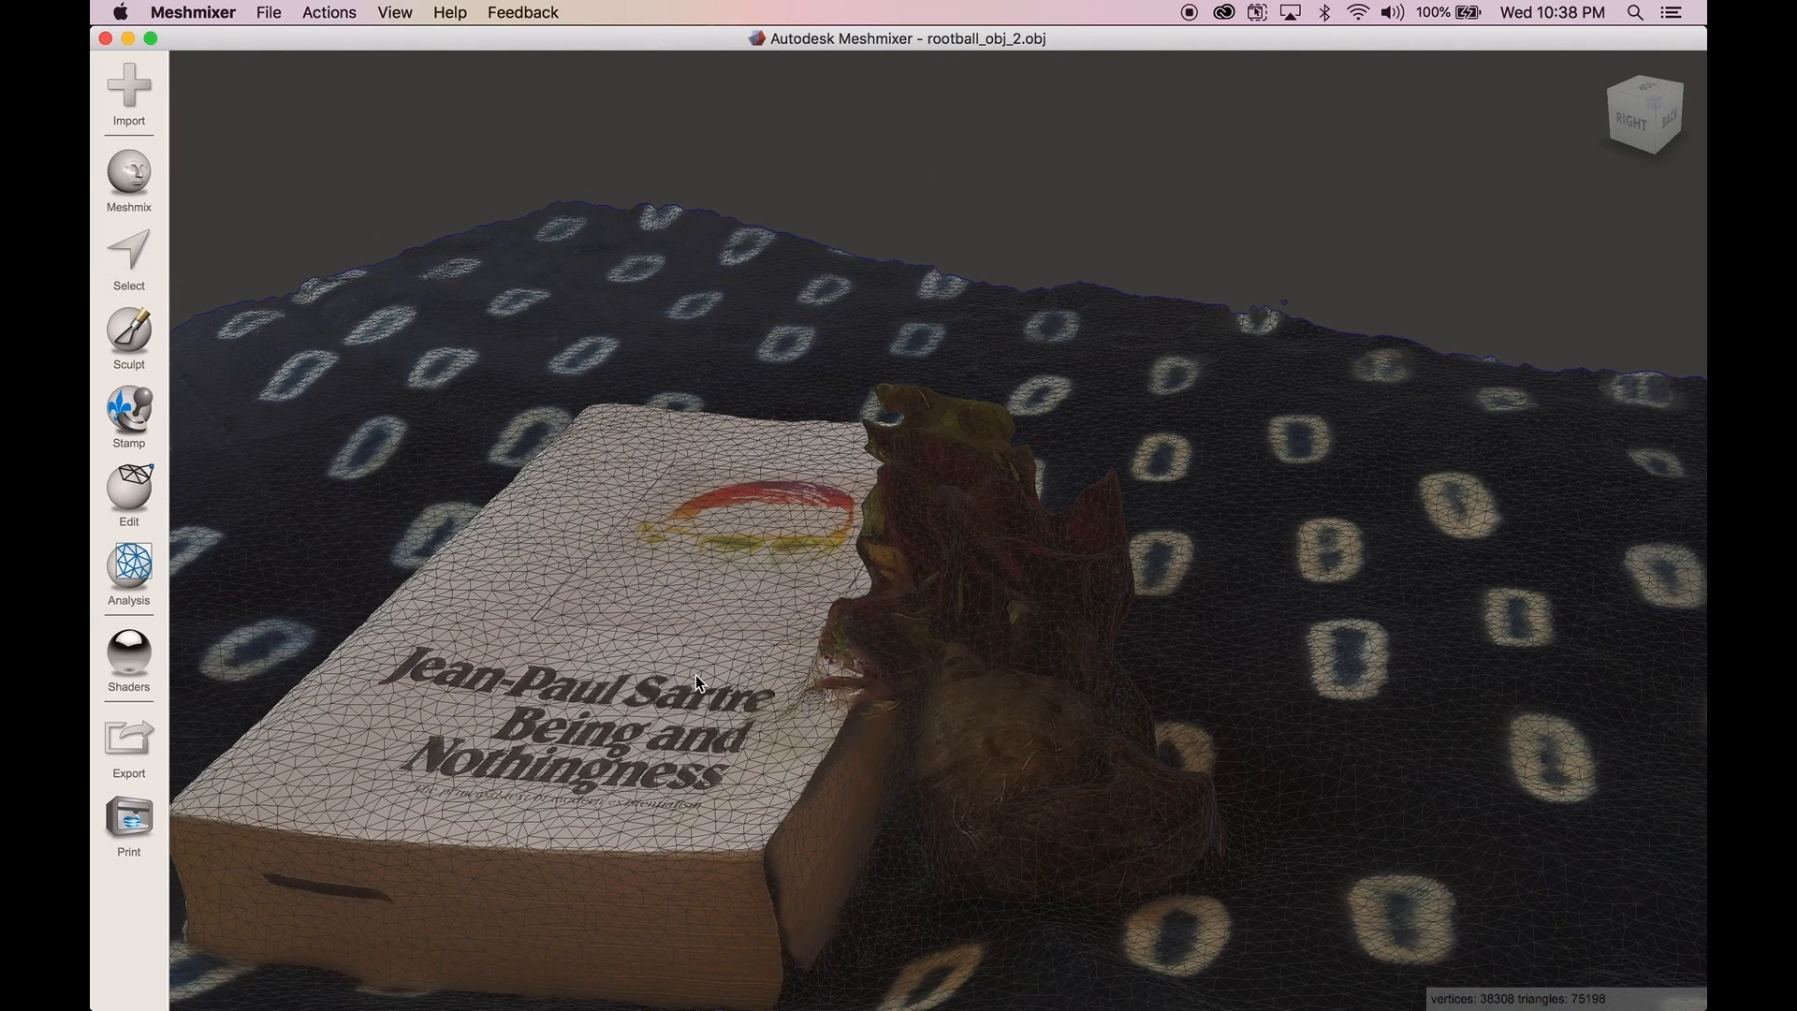
mouse_move(829, 761)
right_mouse_down()
mouse_move(771, 793)
mouse_move(840, 744)
mouse_move(855, 765)
mouse_move(868, 745)
mouse_move(973, 722)
mouse_move(947, 696)
mouse_move(796, 763)
mouse_move(827, 789)
mouse_move(822, 761)
mouse_move(861, 750)
mouse_move(846, 673)
mouse_move(827, 775)
right_mouse_up()
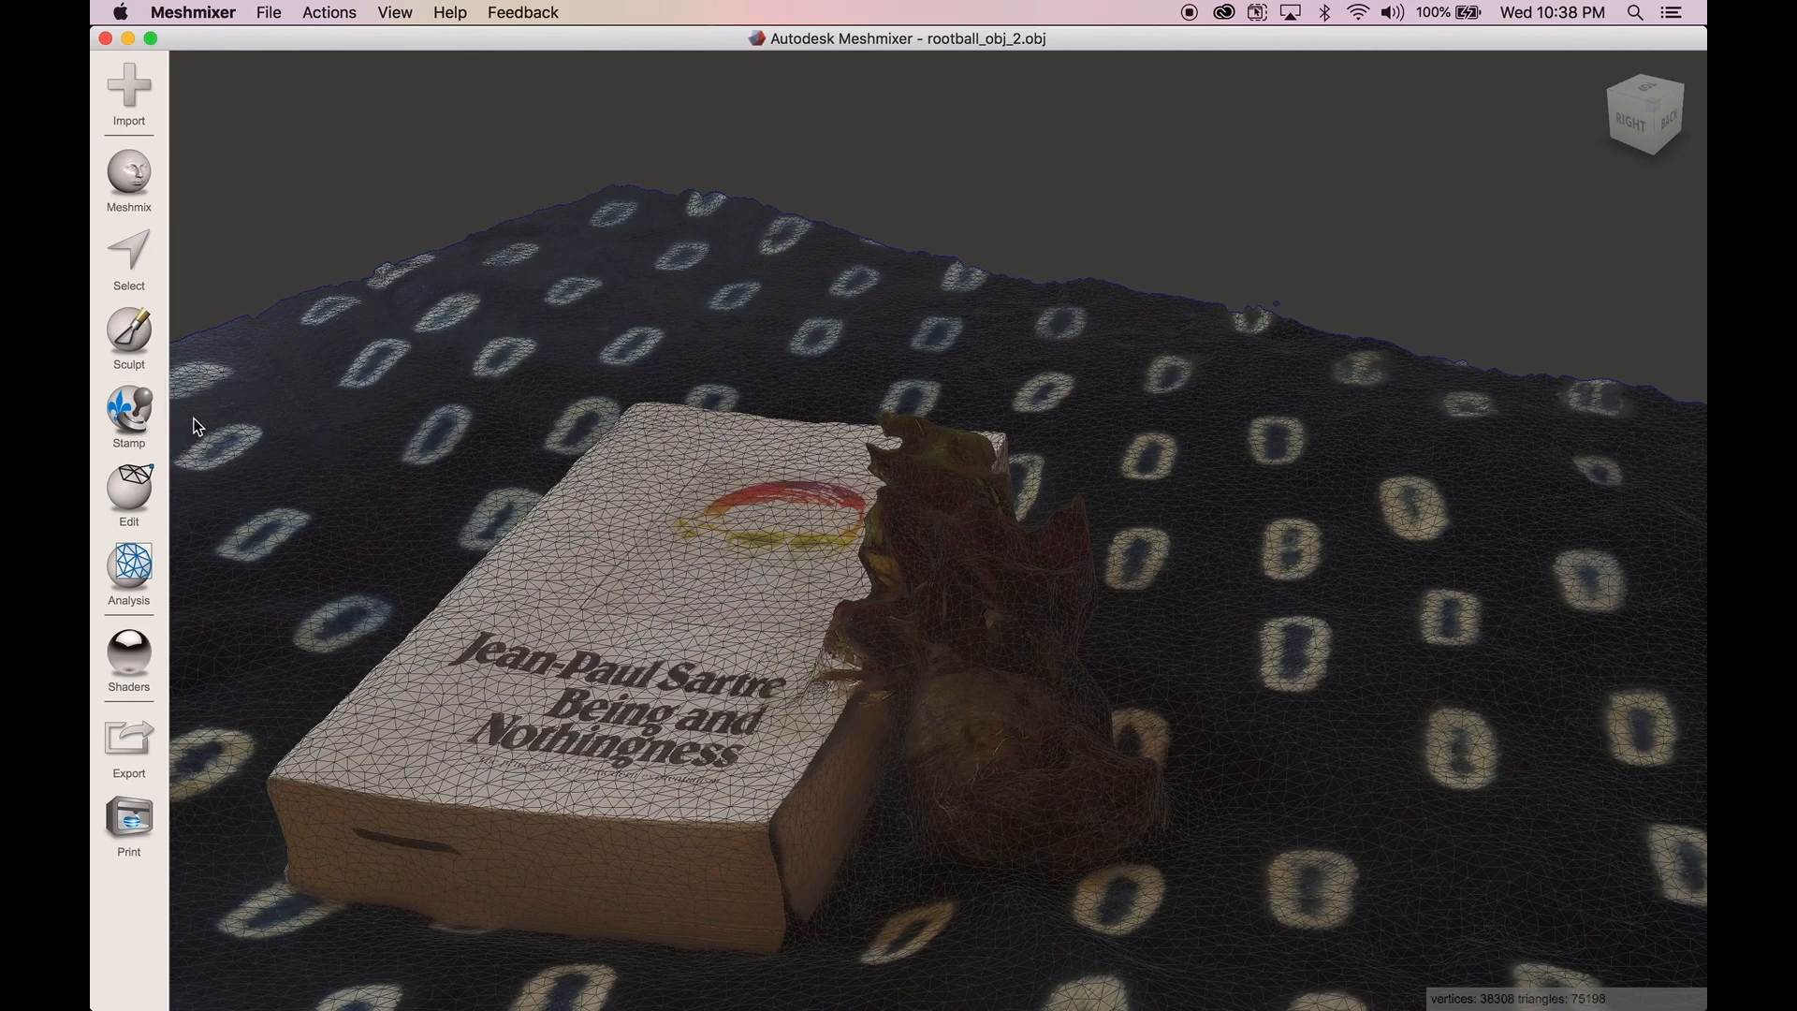
- Start exporting the reduced mesh in OBJ format and choose the photogrammetry folder inside wk04 as the destination
left_click(306, 12)
mouse_move(281, 13)
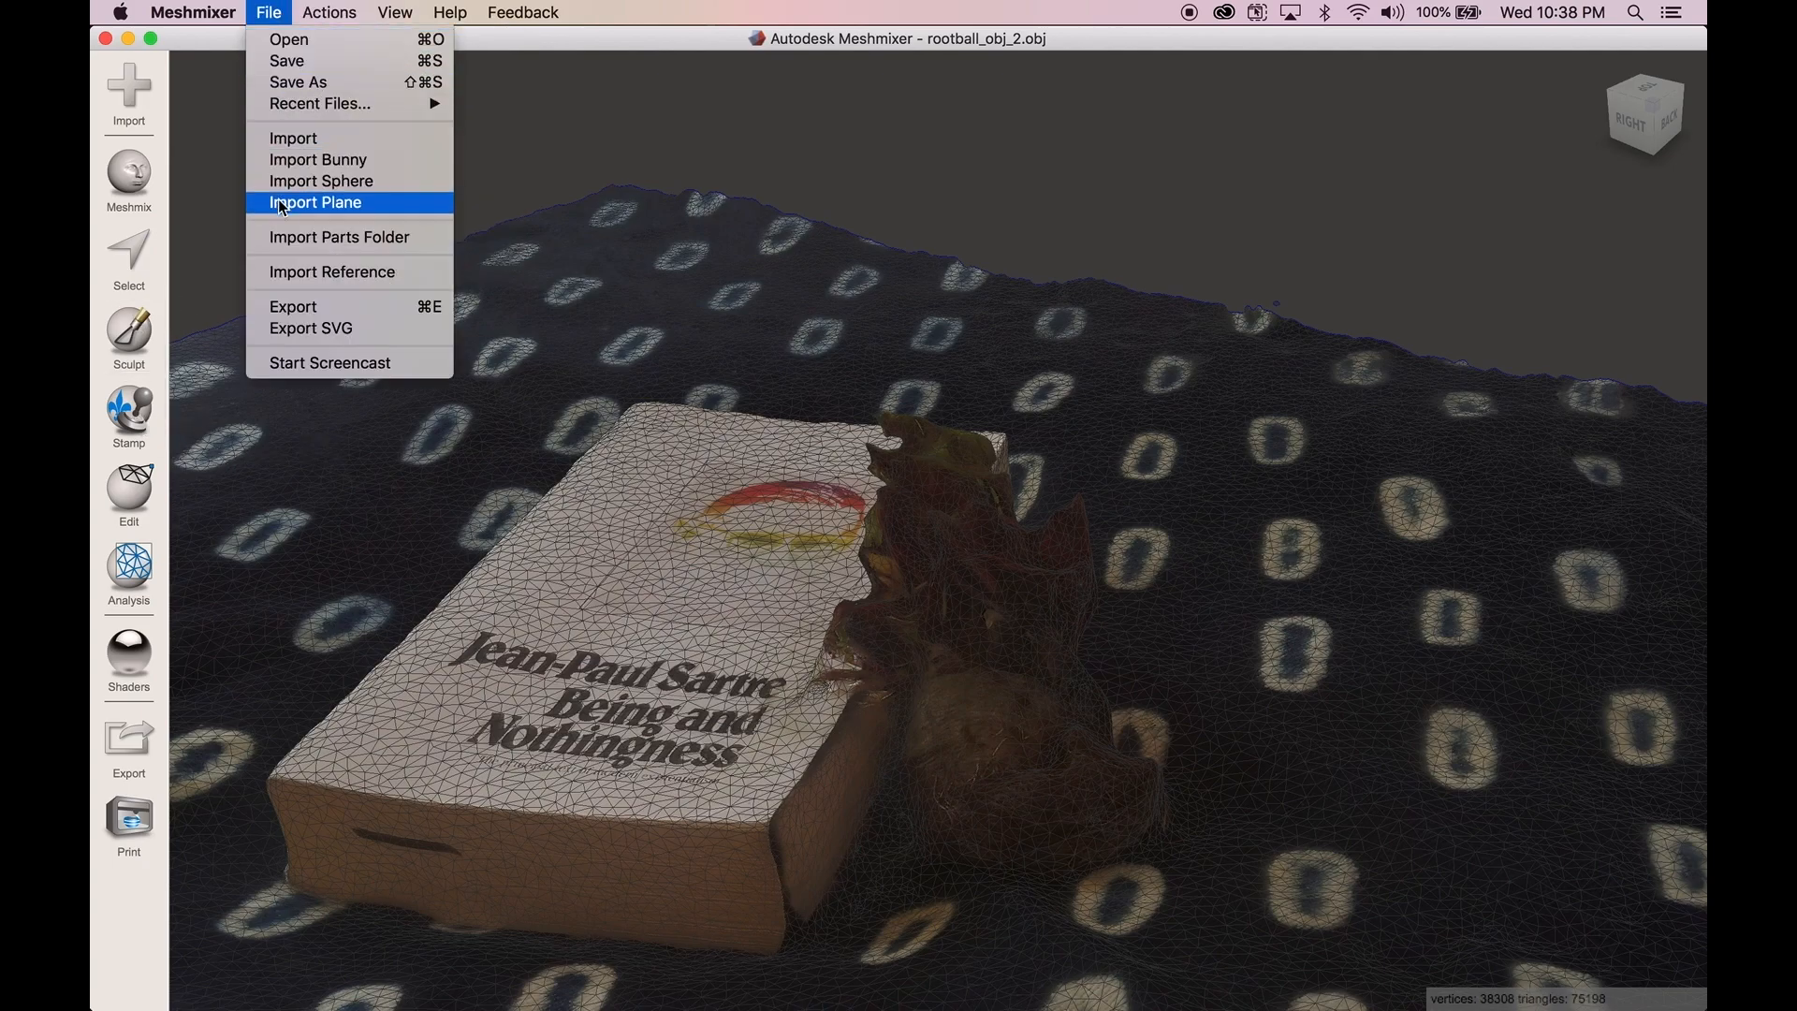
left_click(302, 309)
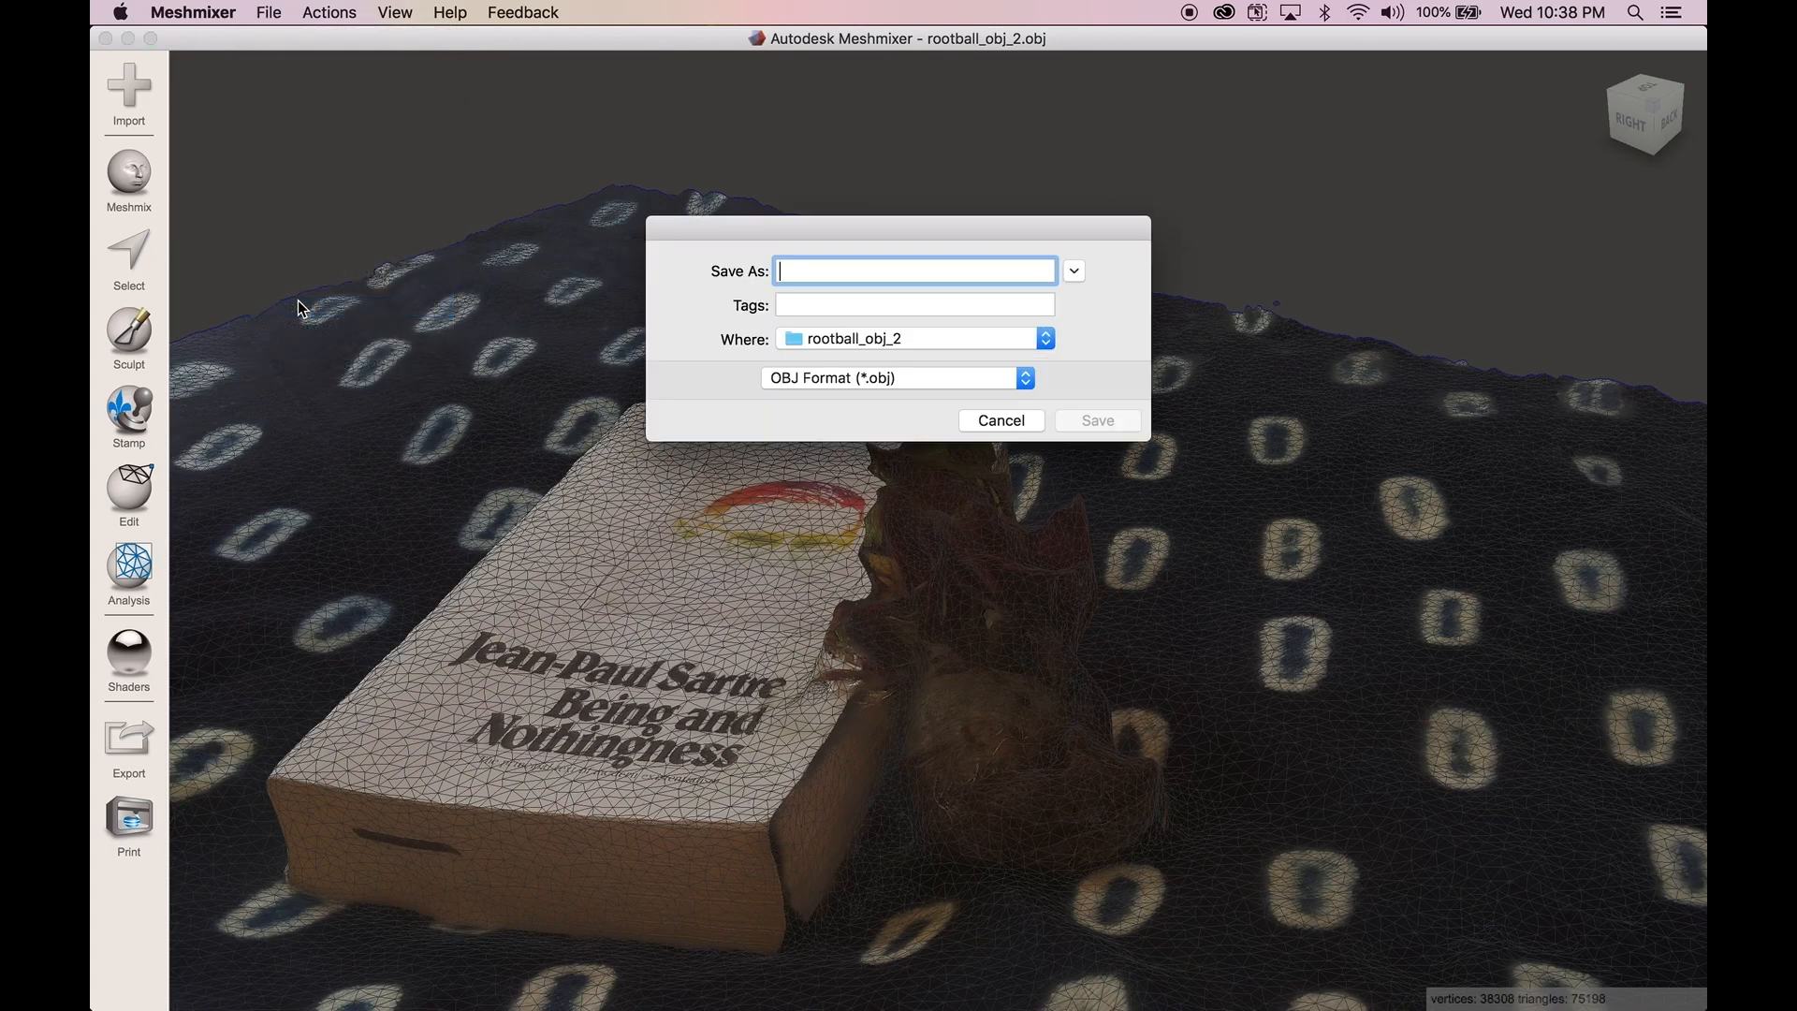
left_click(1074, 271)
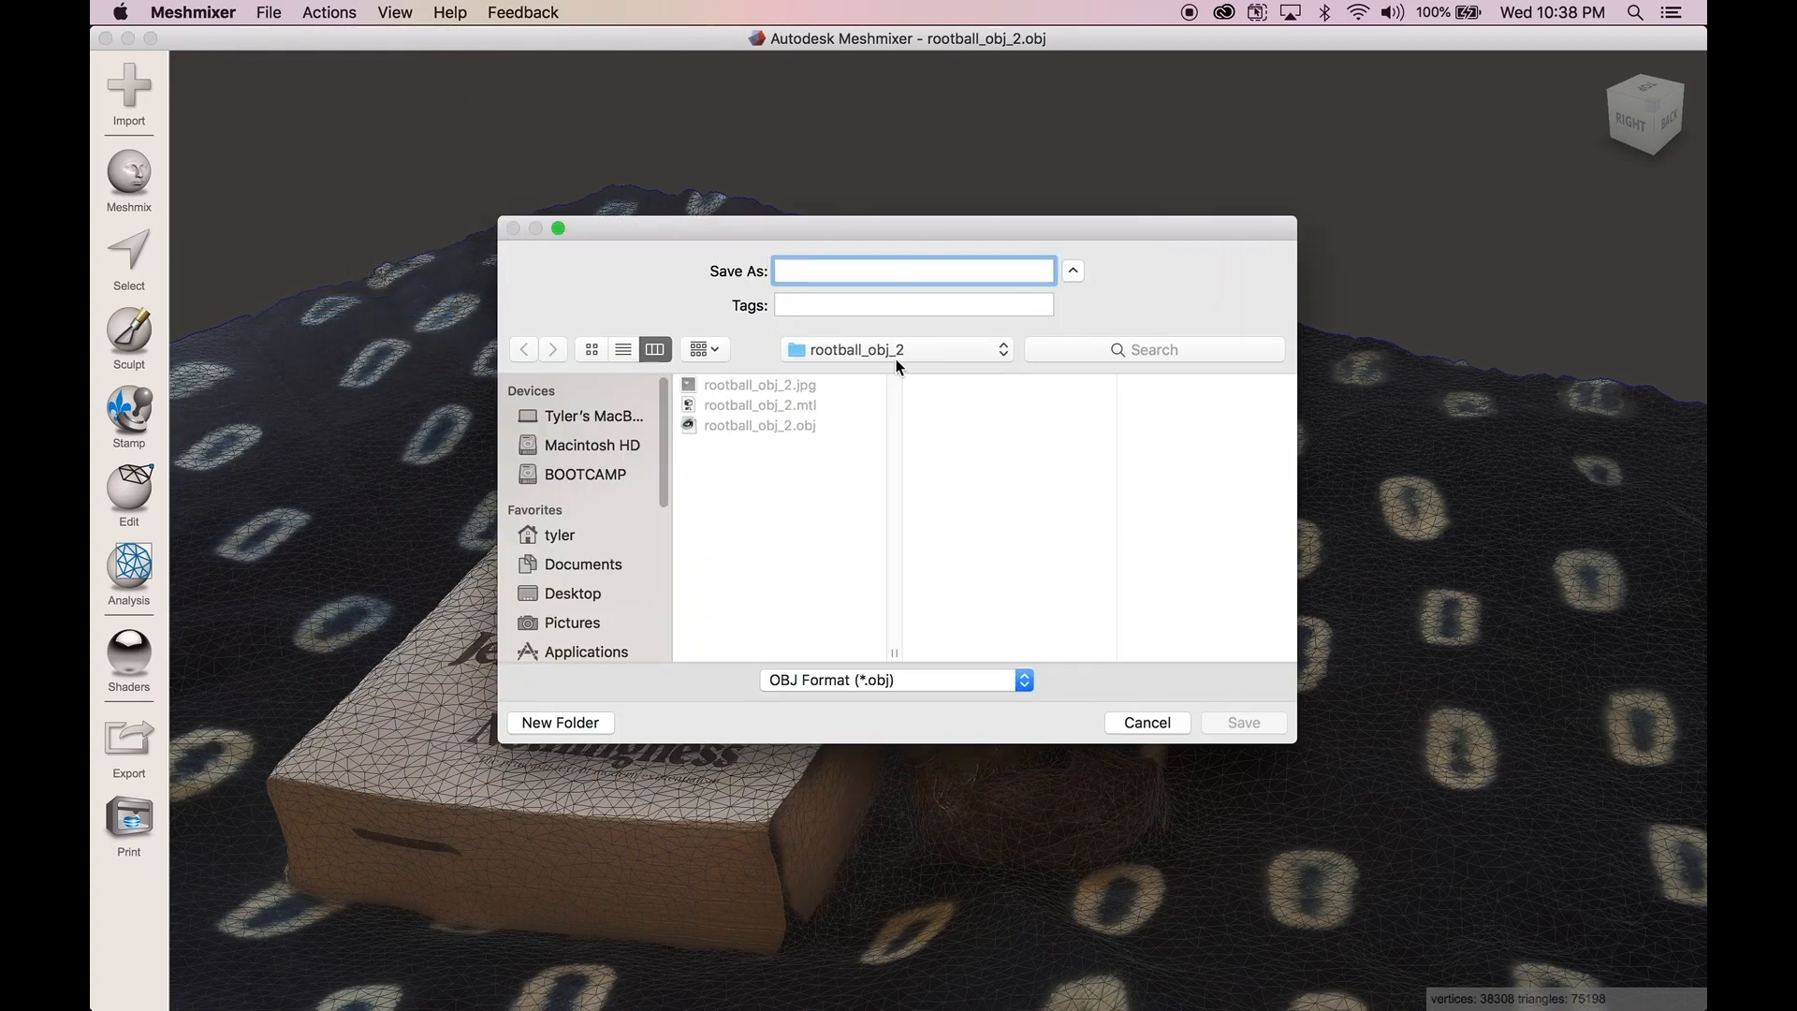
left_click(898, 357)
left_click(910, 370)
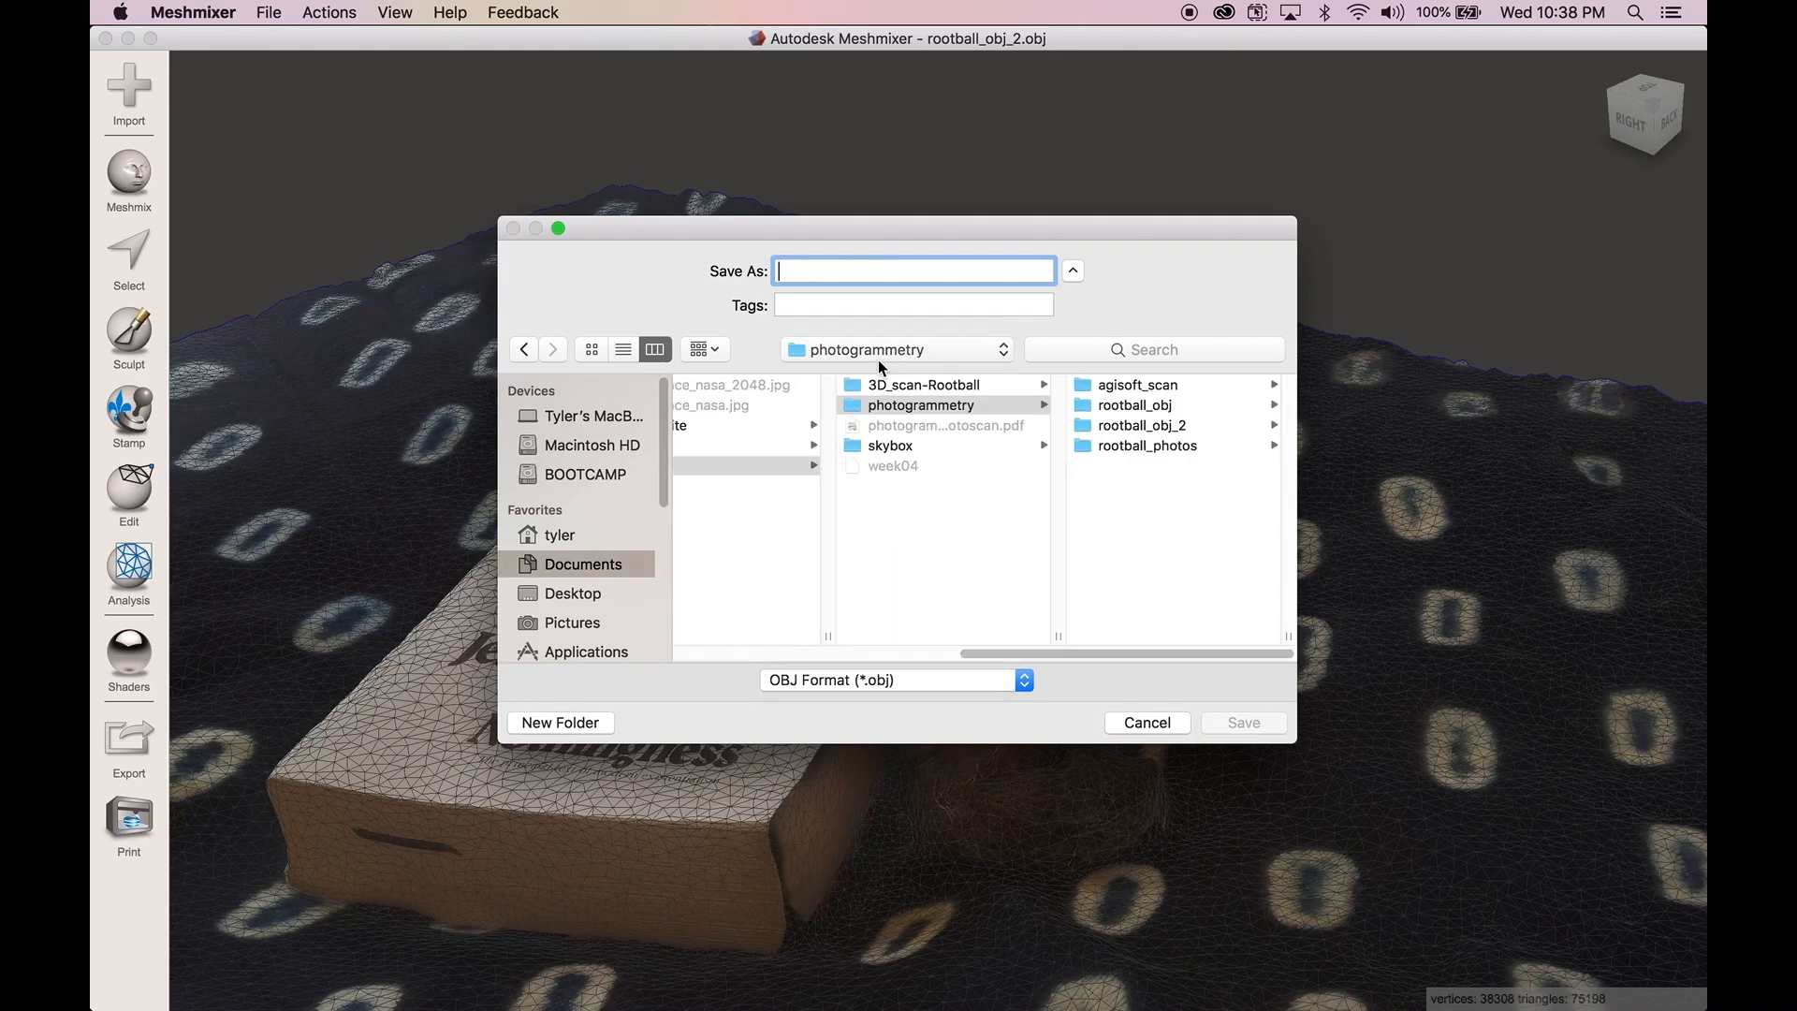
left_click(905, 543)
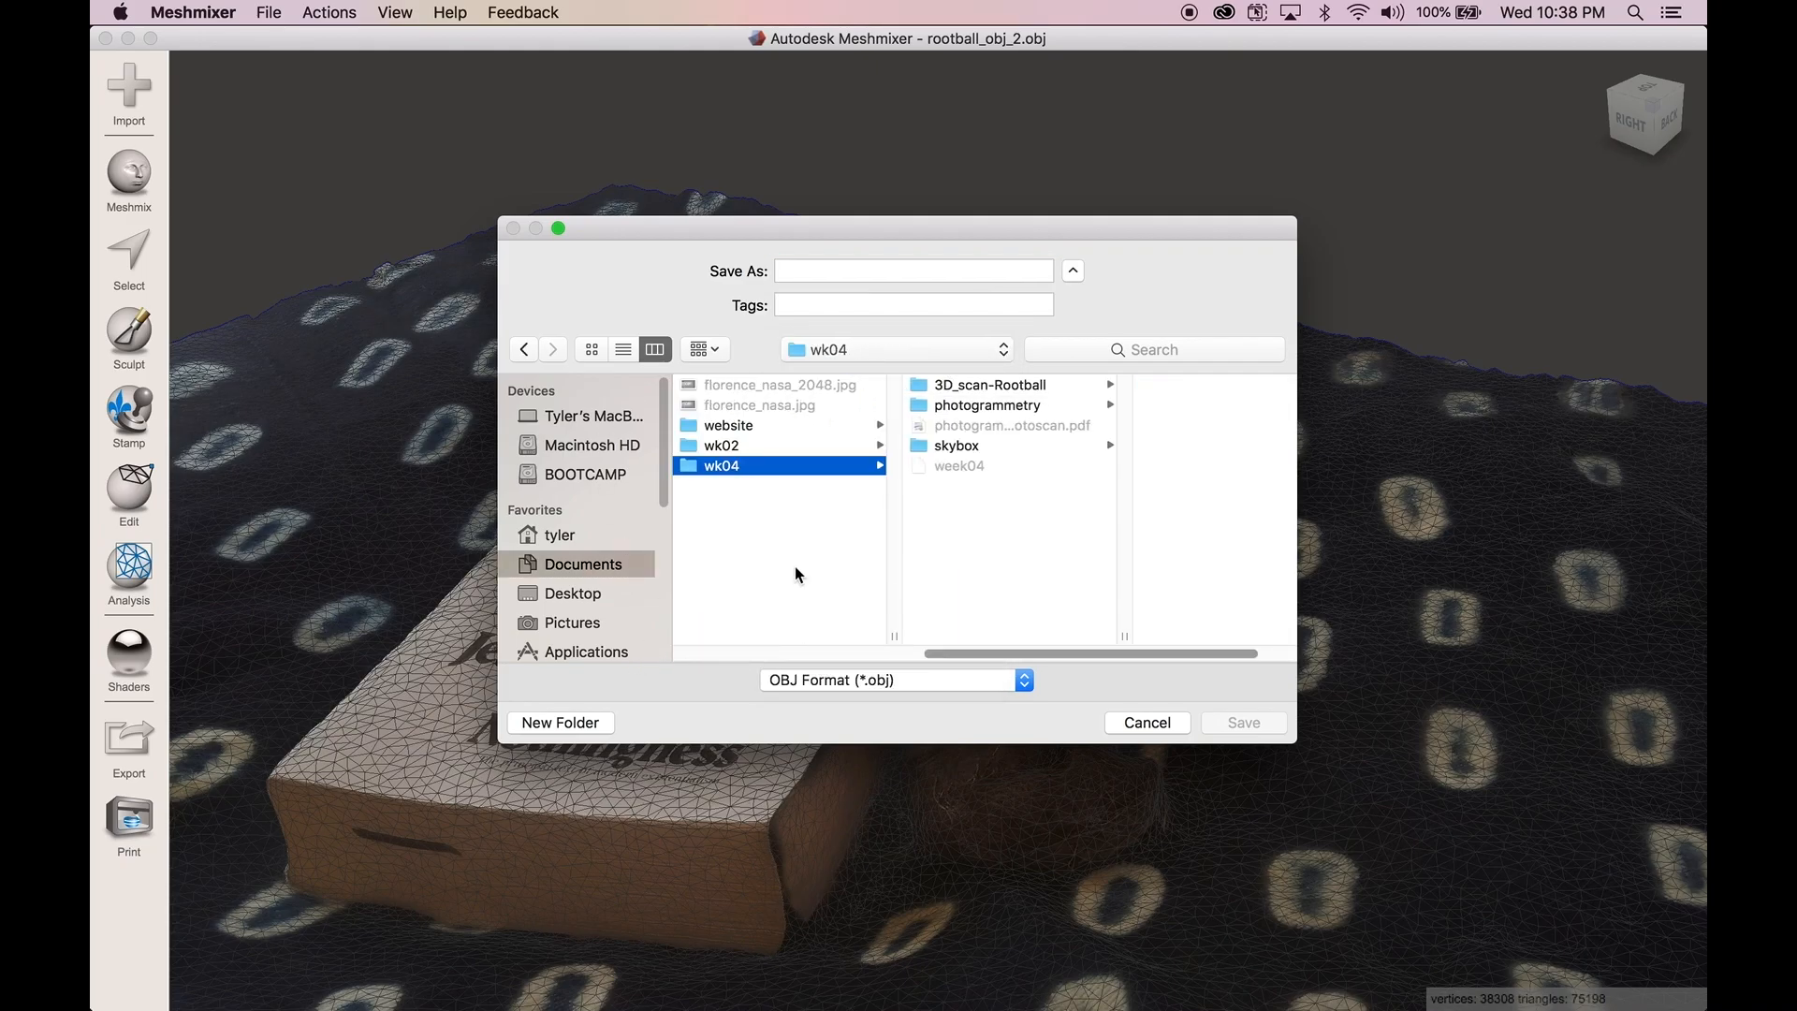
left_click(986, 404)
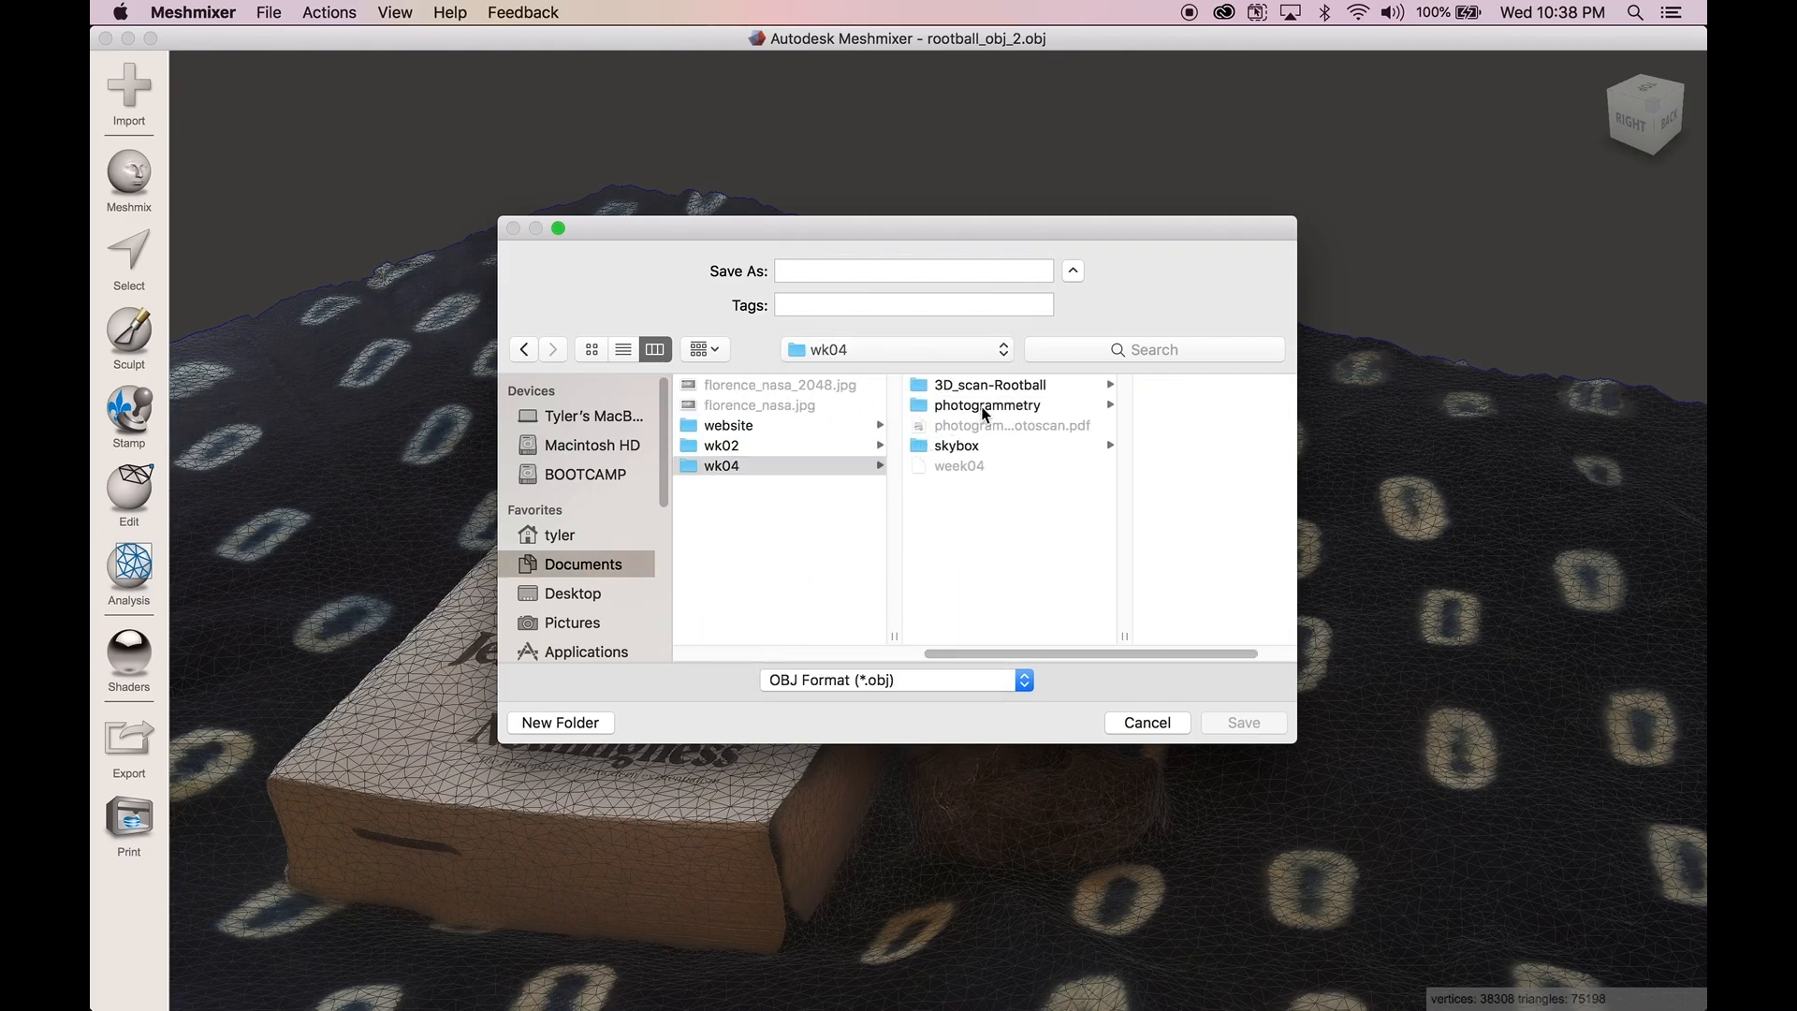
- Create a new folder named rootball_obj_2-remesh inside the photogrammetry folder for the export
left_click(576, 723)
type("rootball_obj_")
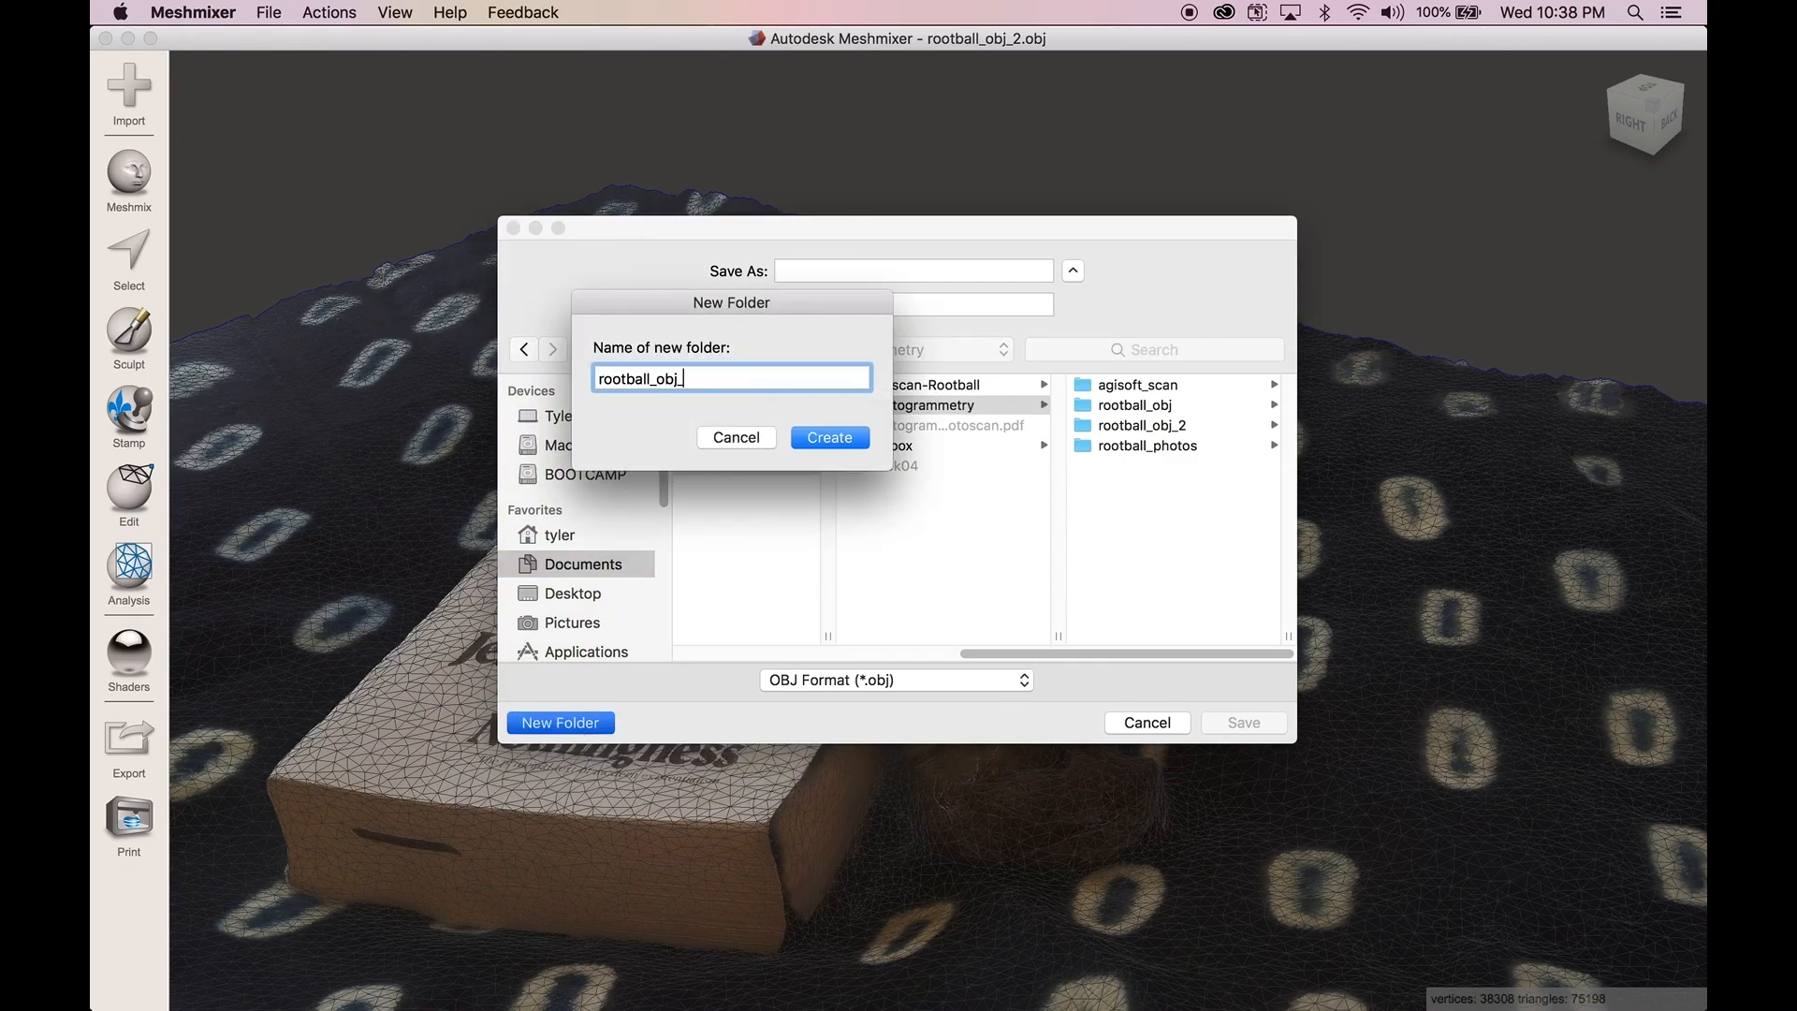
type("2-remesh")
key("Return")
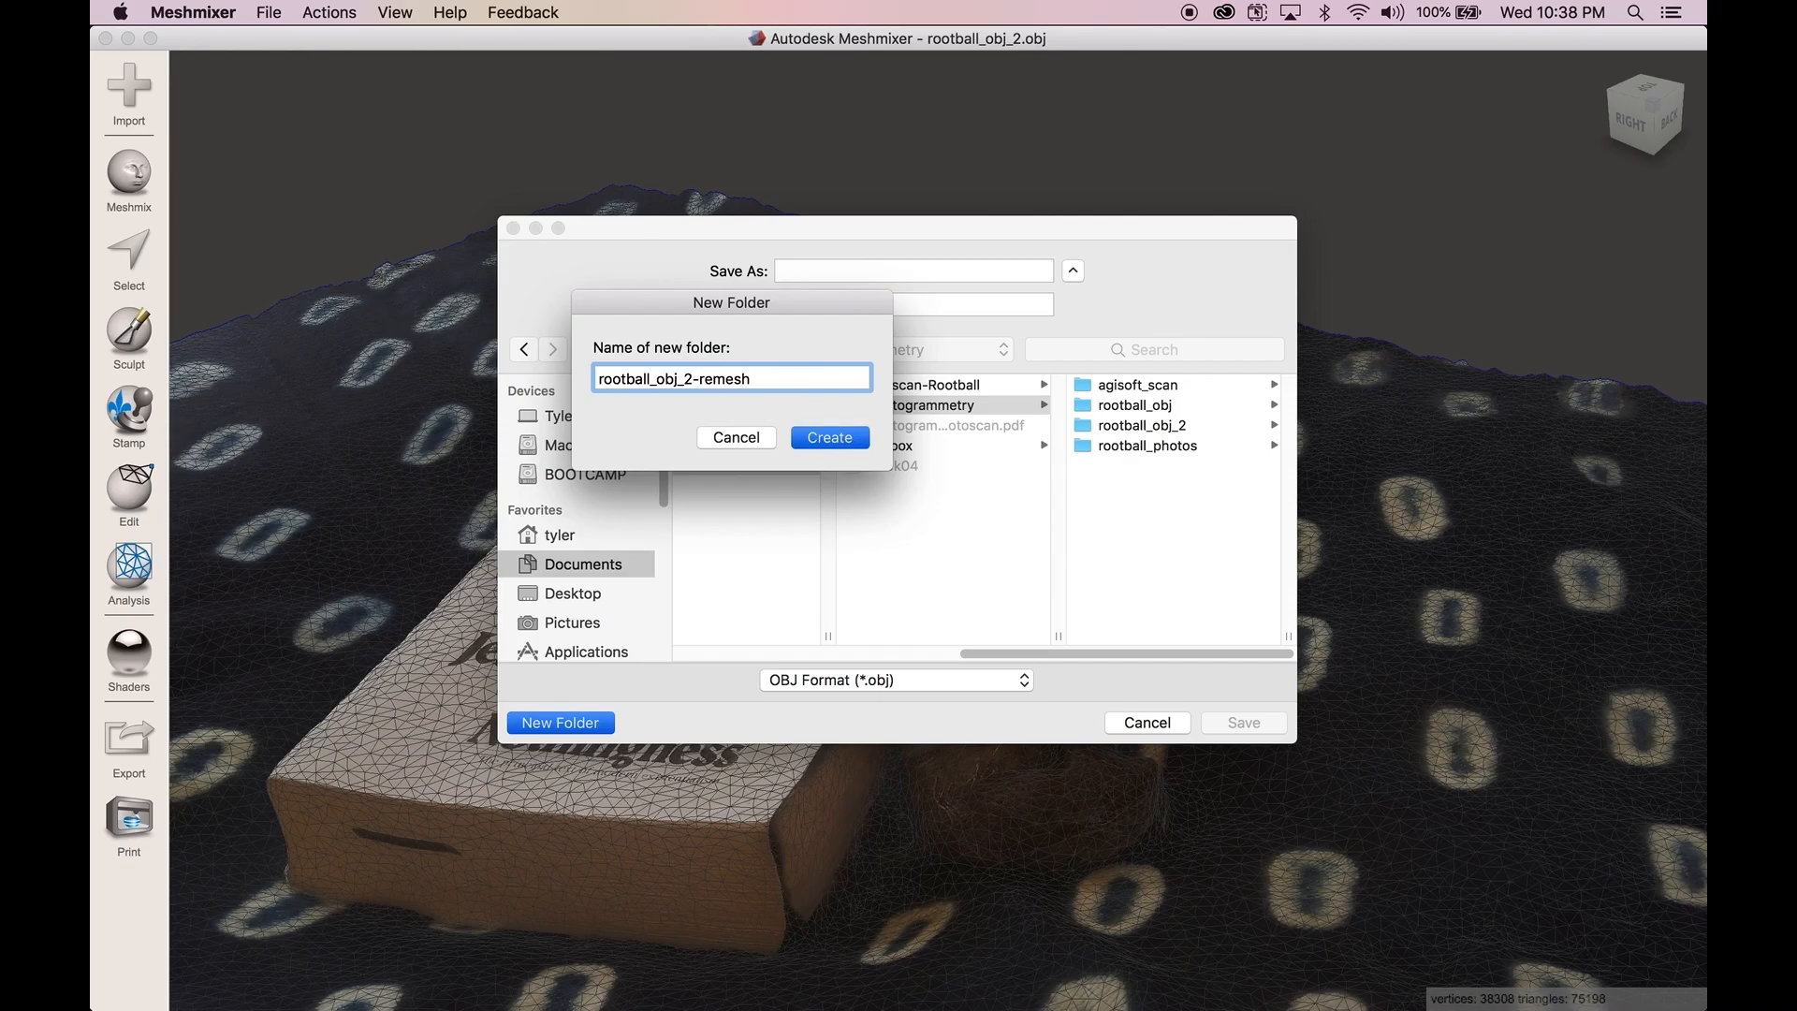
- Name the exported OBJ file rootball_obj_2-remesh and save it in the new folder
left_click(882, 271)
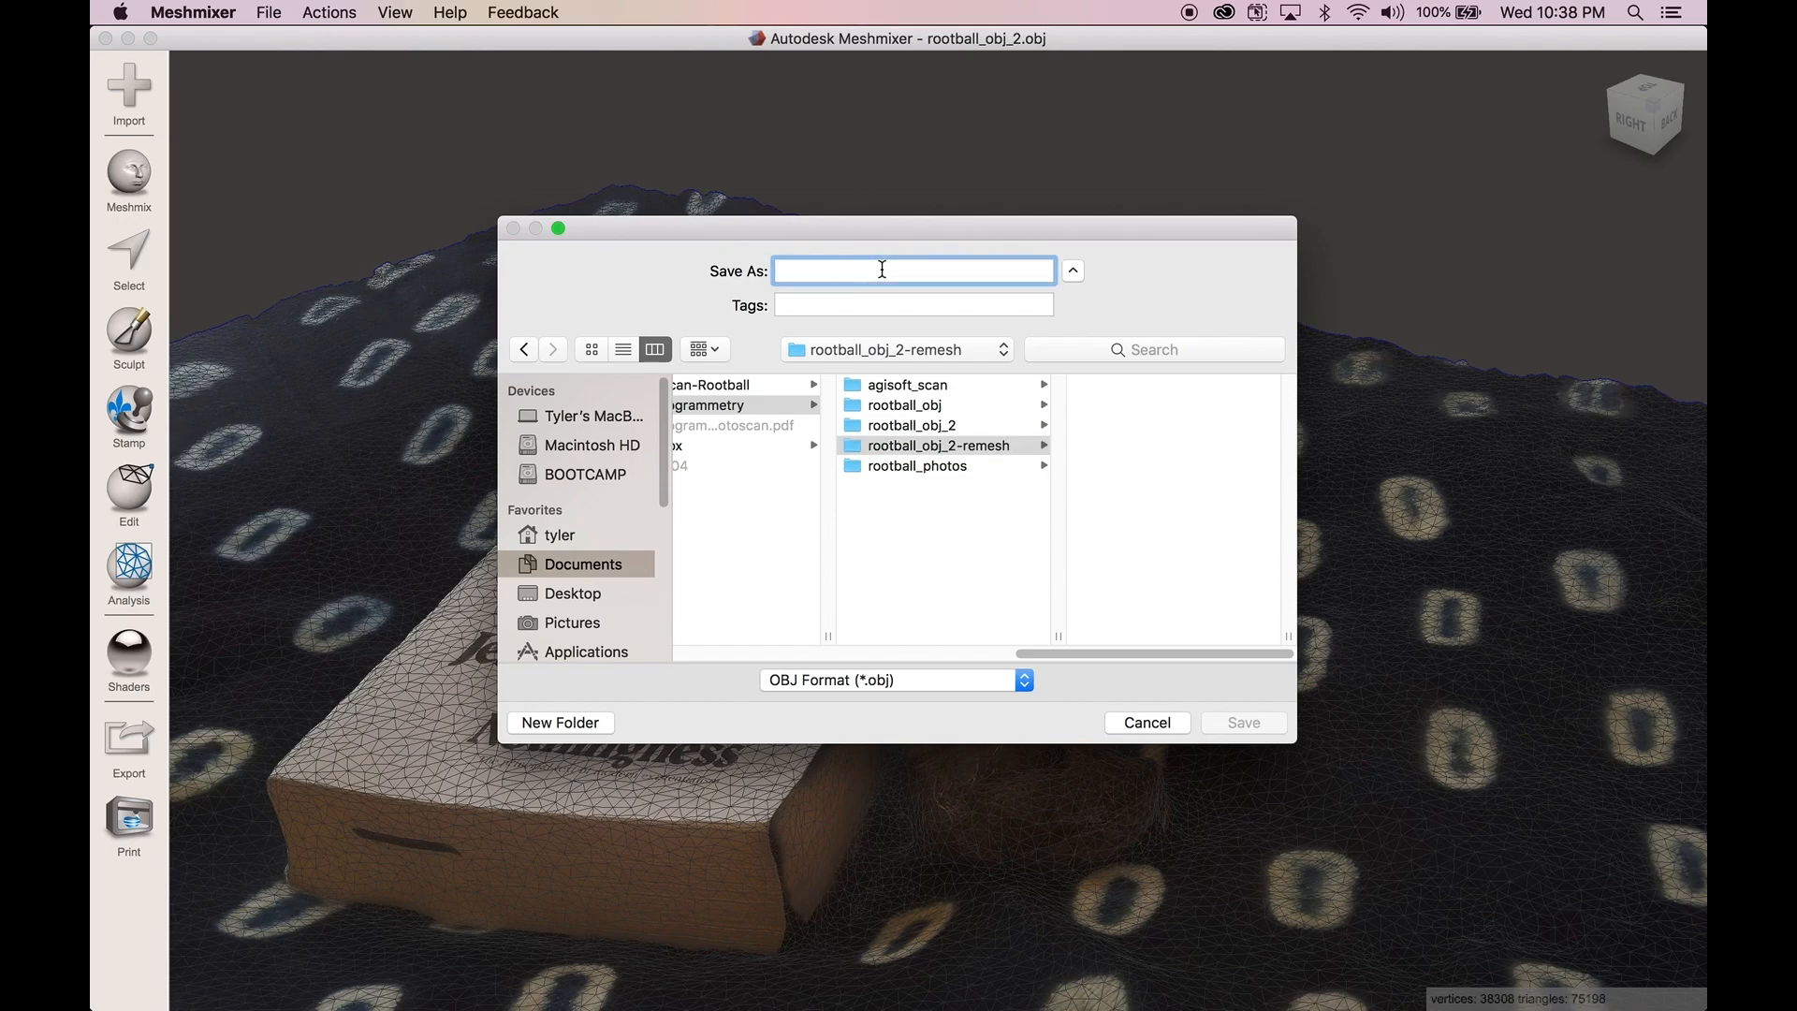
type("rootball_obj_2-remesh")
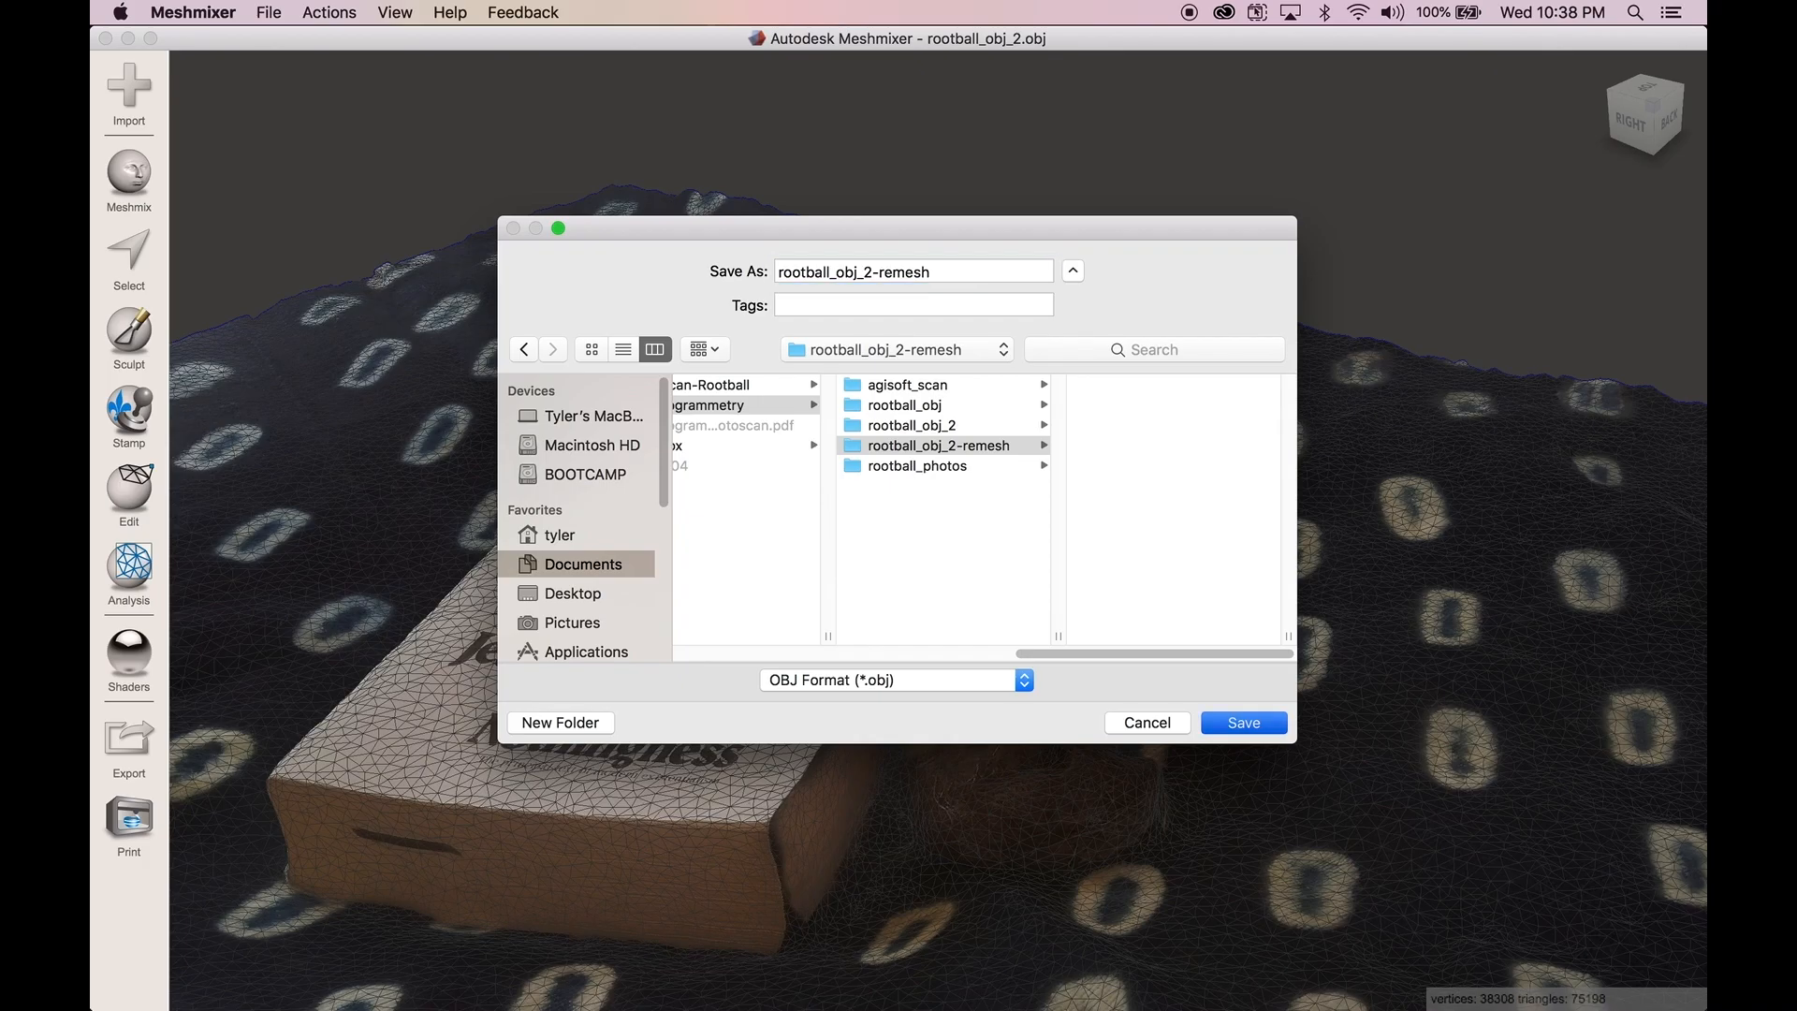
key("Return")
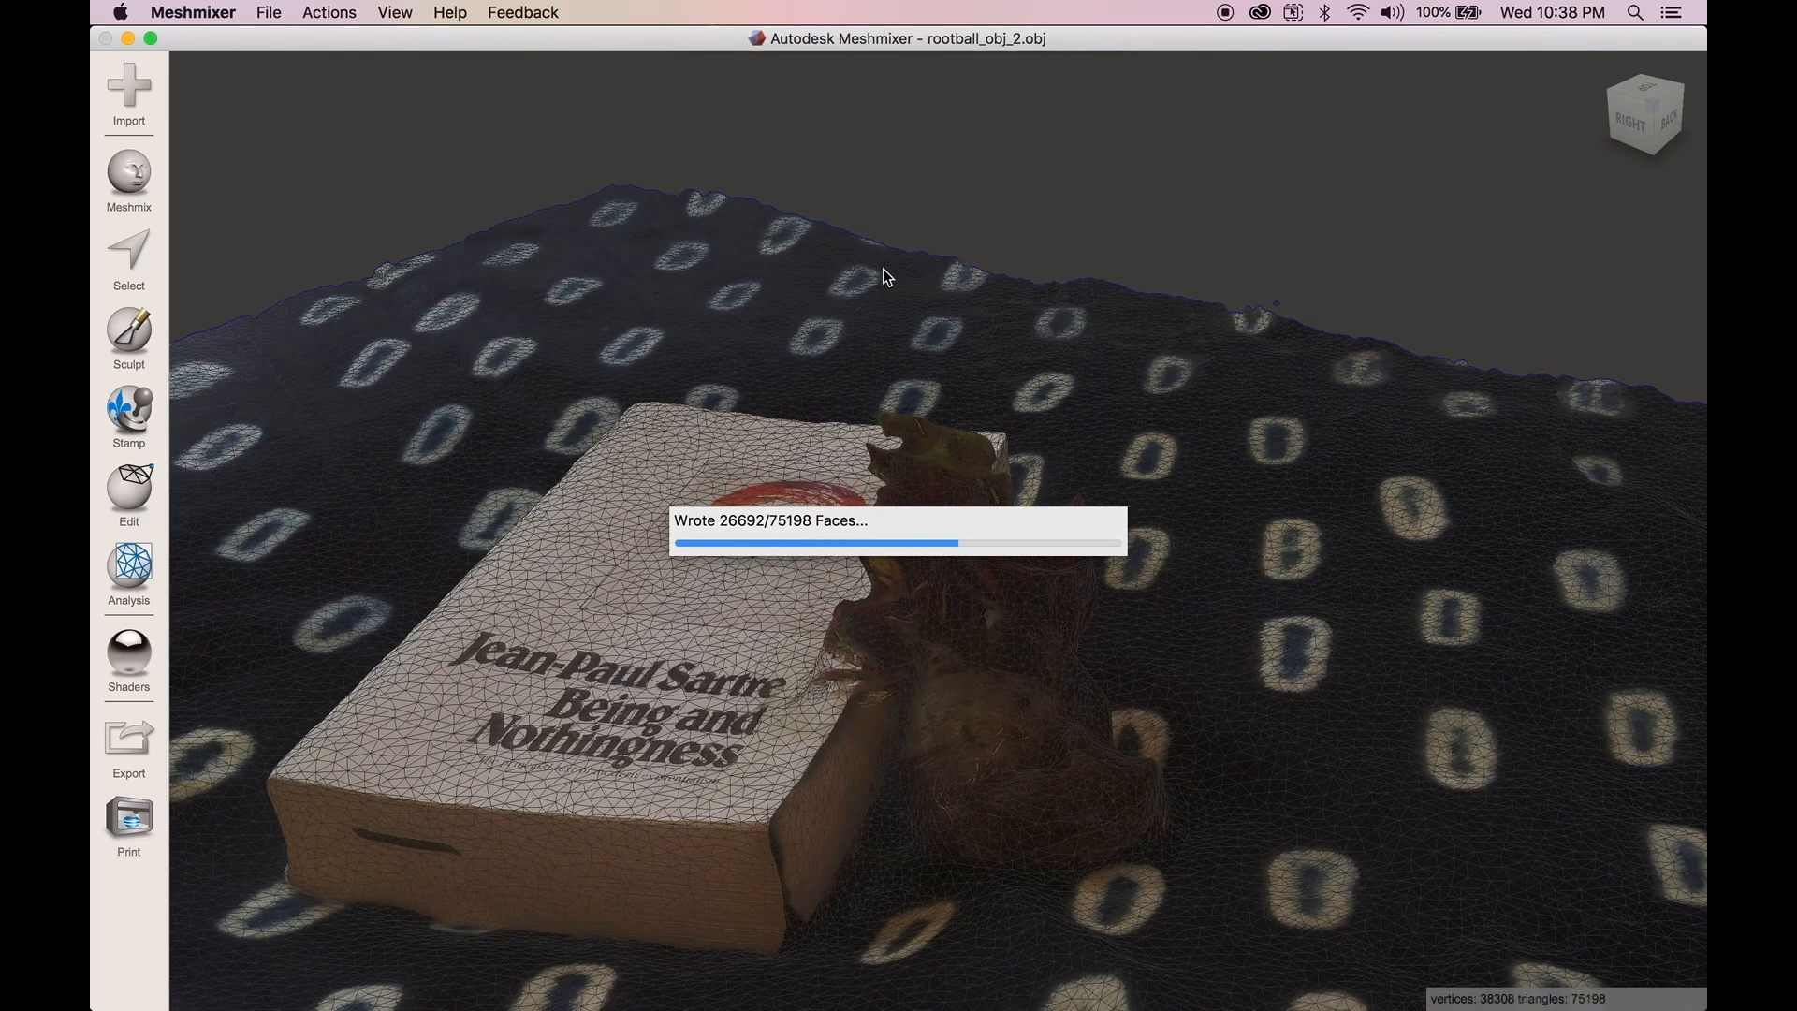
- Hide Meshmixer and open the rootball_obj_2-remesh folder in Finder to check the exported files
left_click(193, 12)
left_click(194, 147)
left_click(929, 374)
double_click(1022, 184)
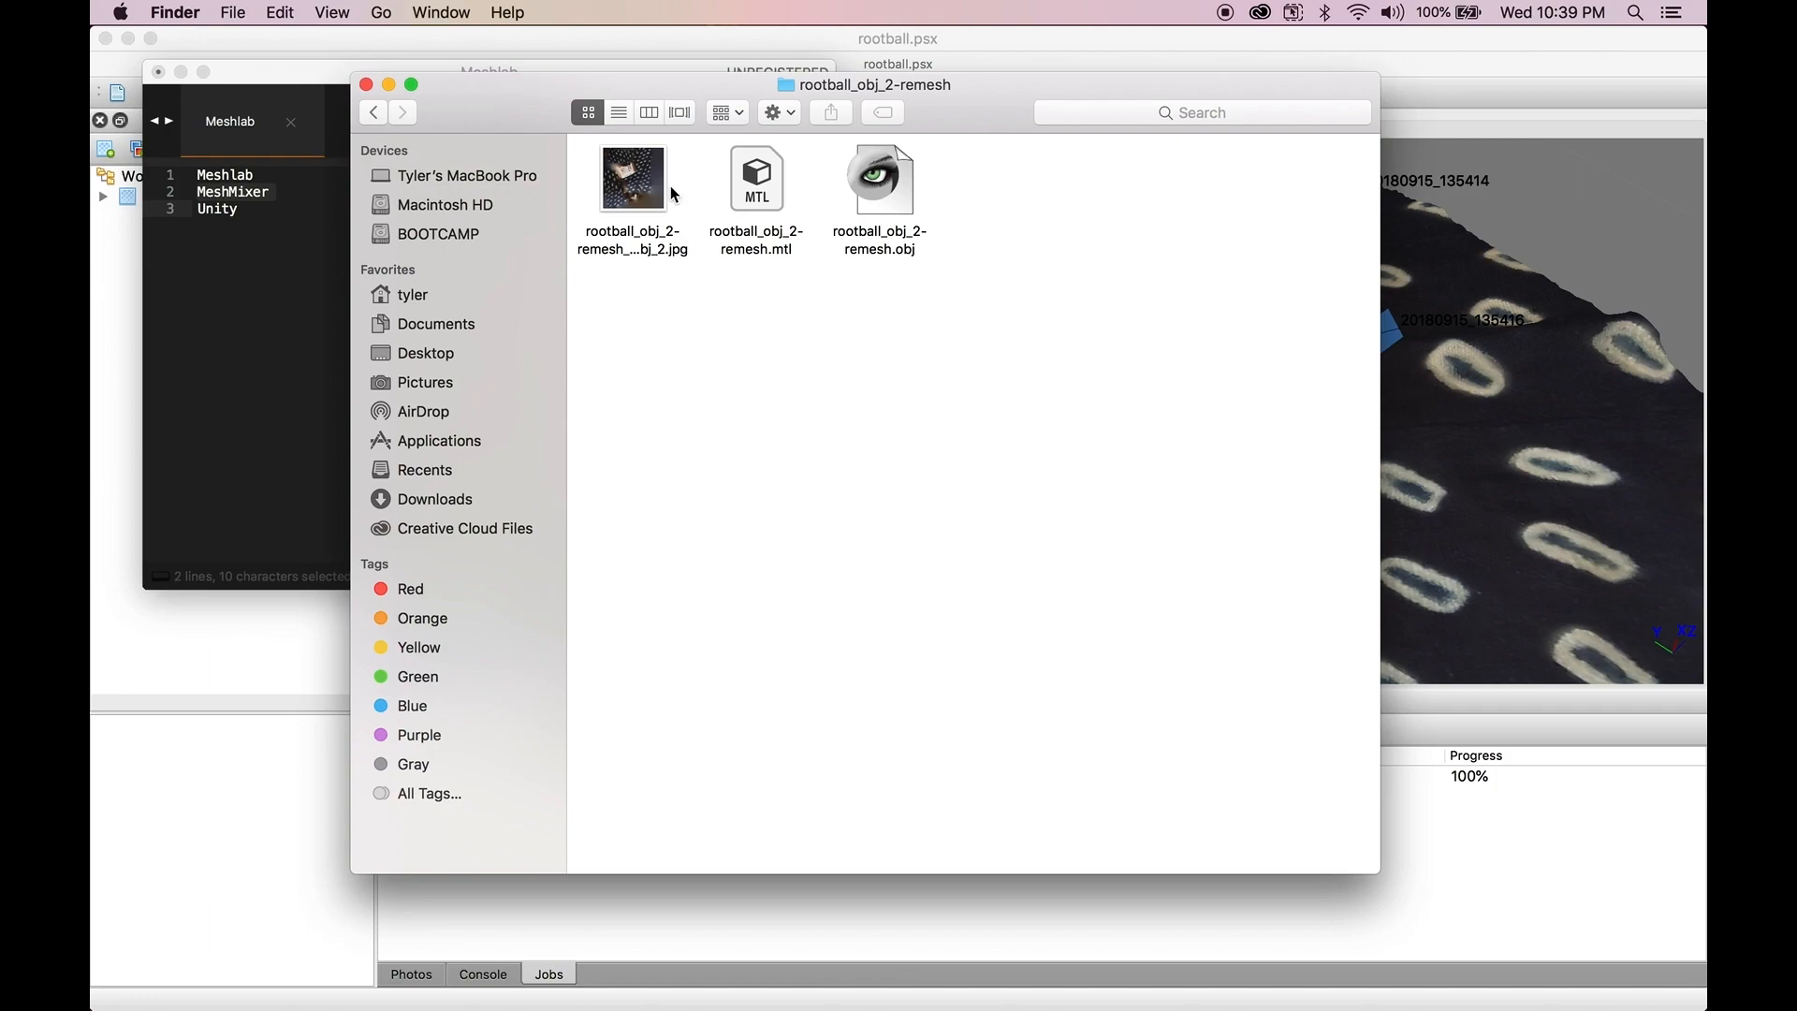
left_click_drag(987, 353, 855, 340)
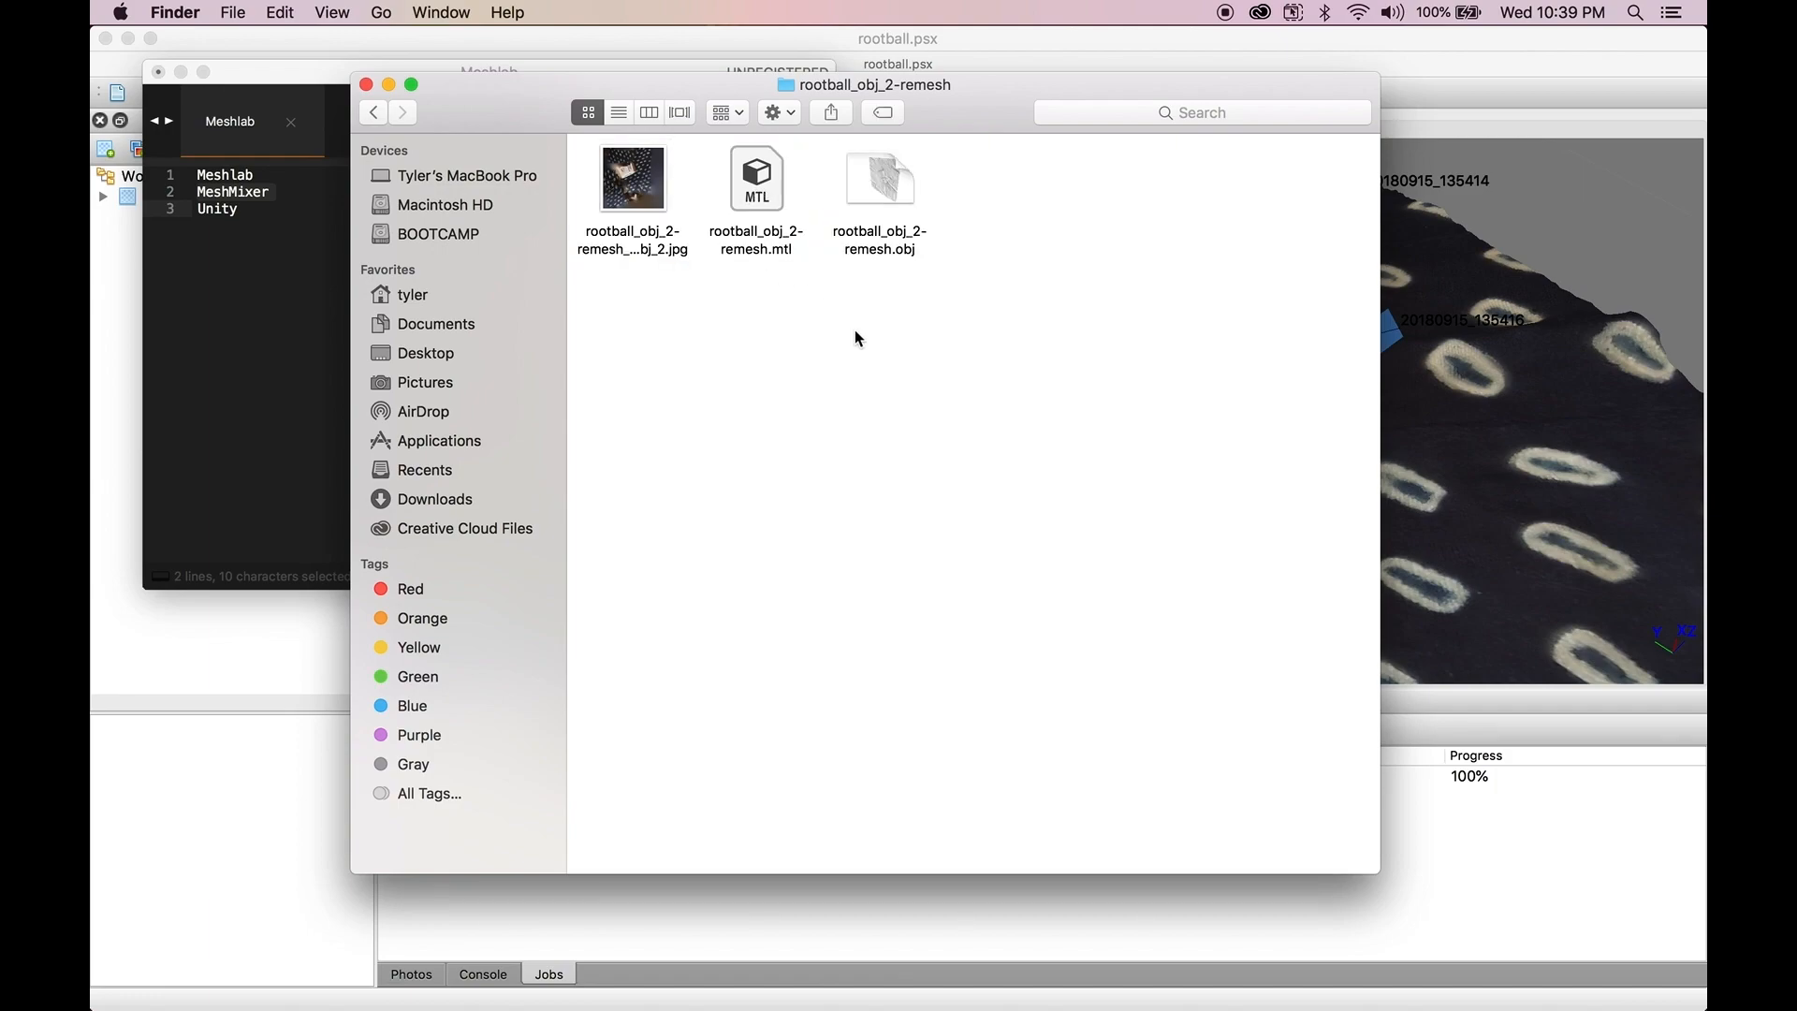
- Open rootball_obj_2-remesh.obj in MeshLab, inspect the textured model around the book and root ball, and quit MeshLab
double_click(887, 188)
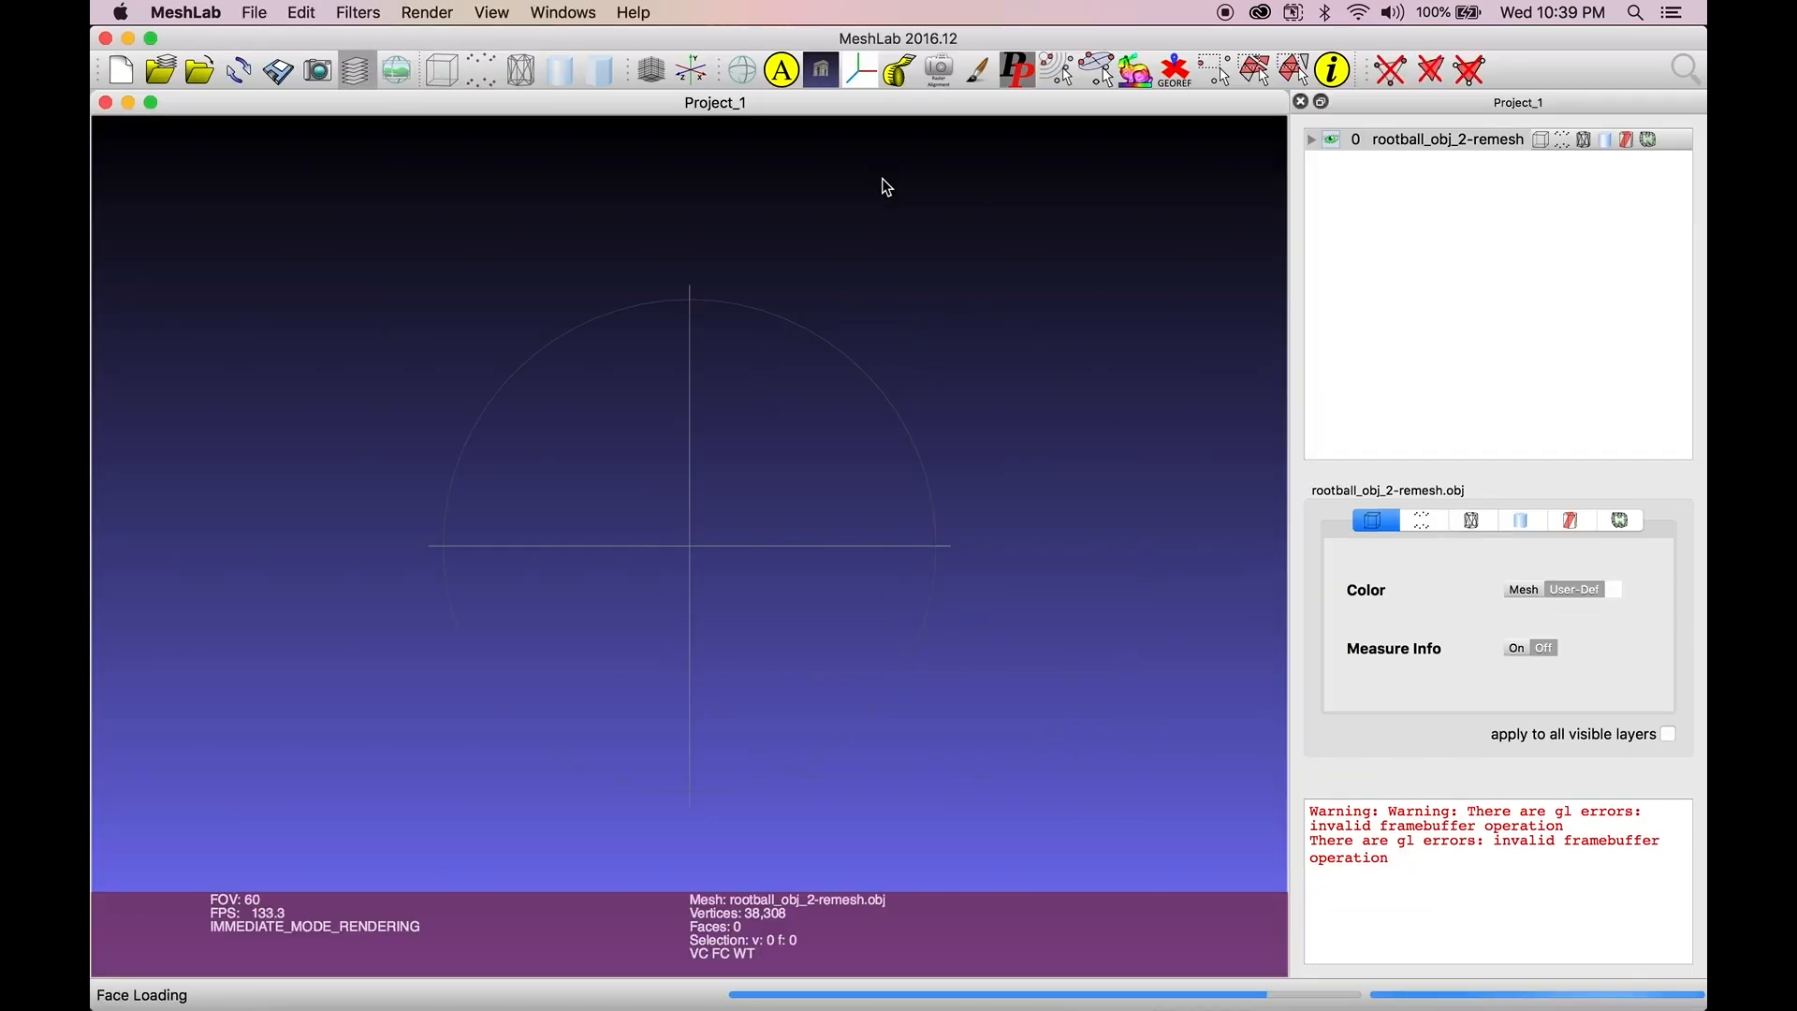
left_click_drag(749, 704, 870, 606)
scroll(719, 545, "up", 5)
left_click(186, 13)
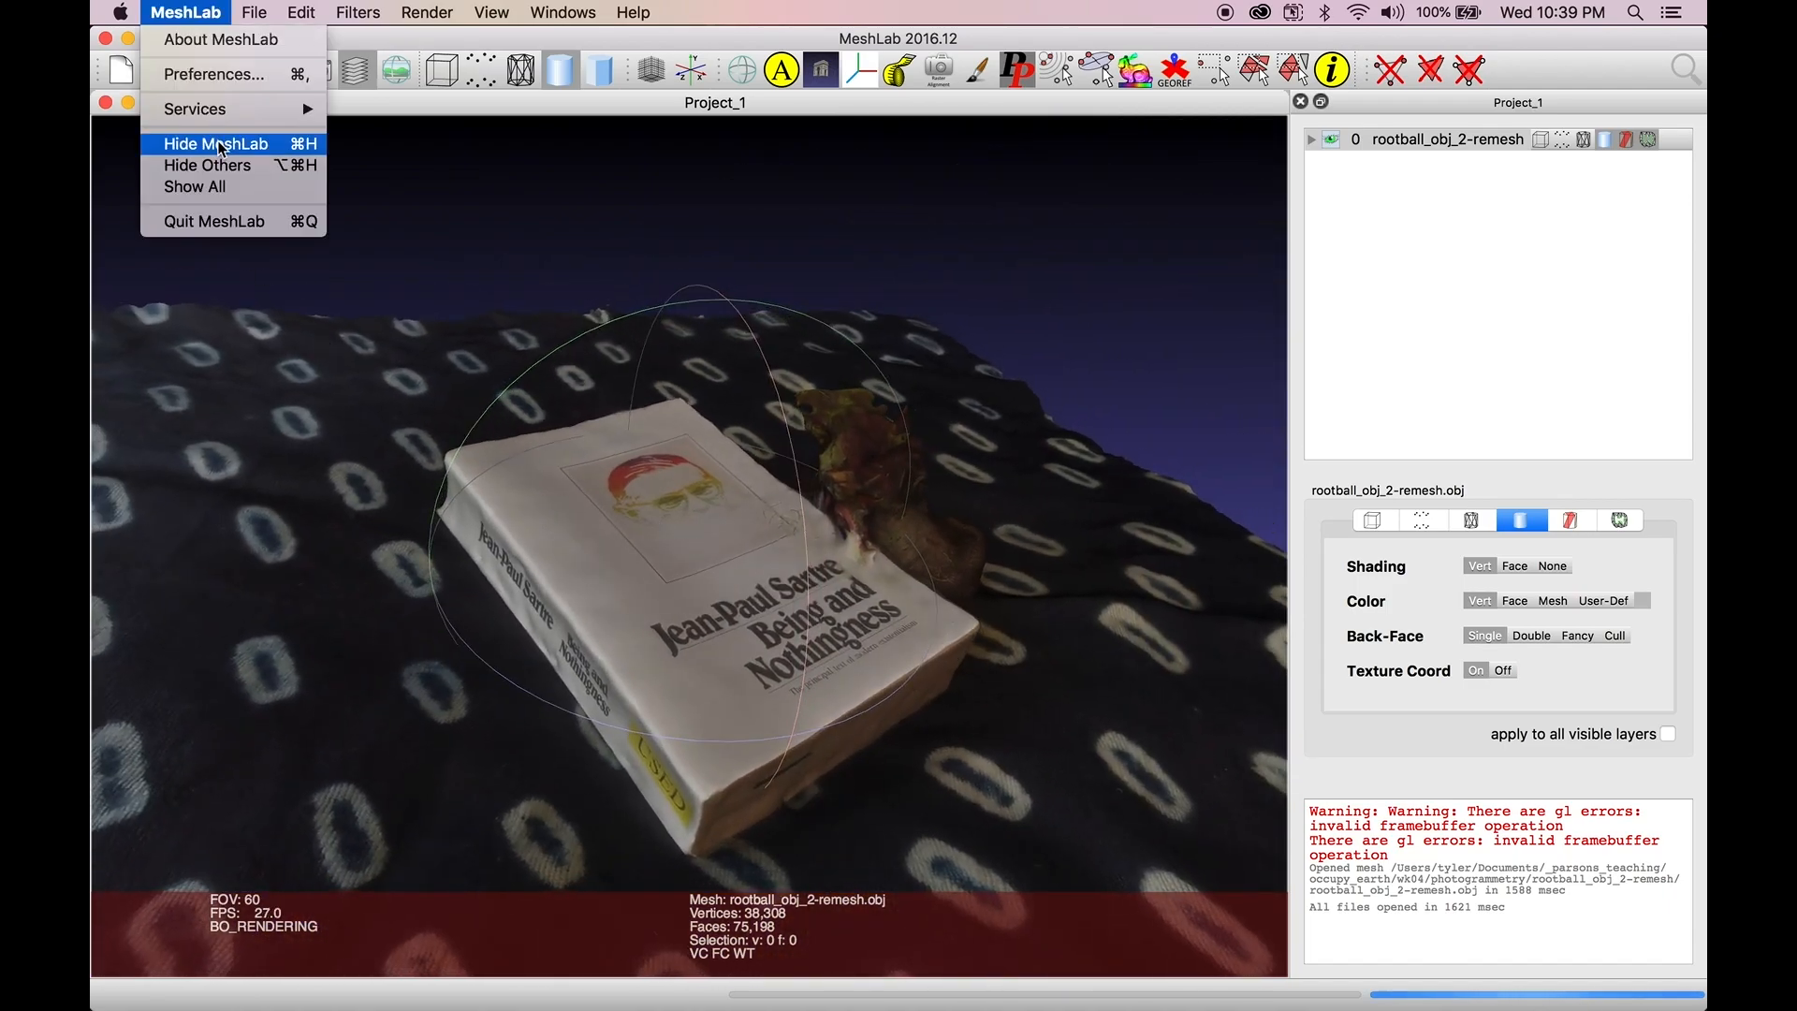
left_click(239, 230)
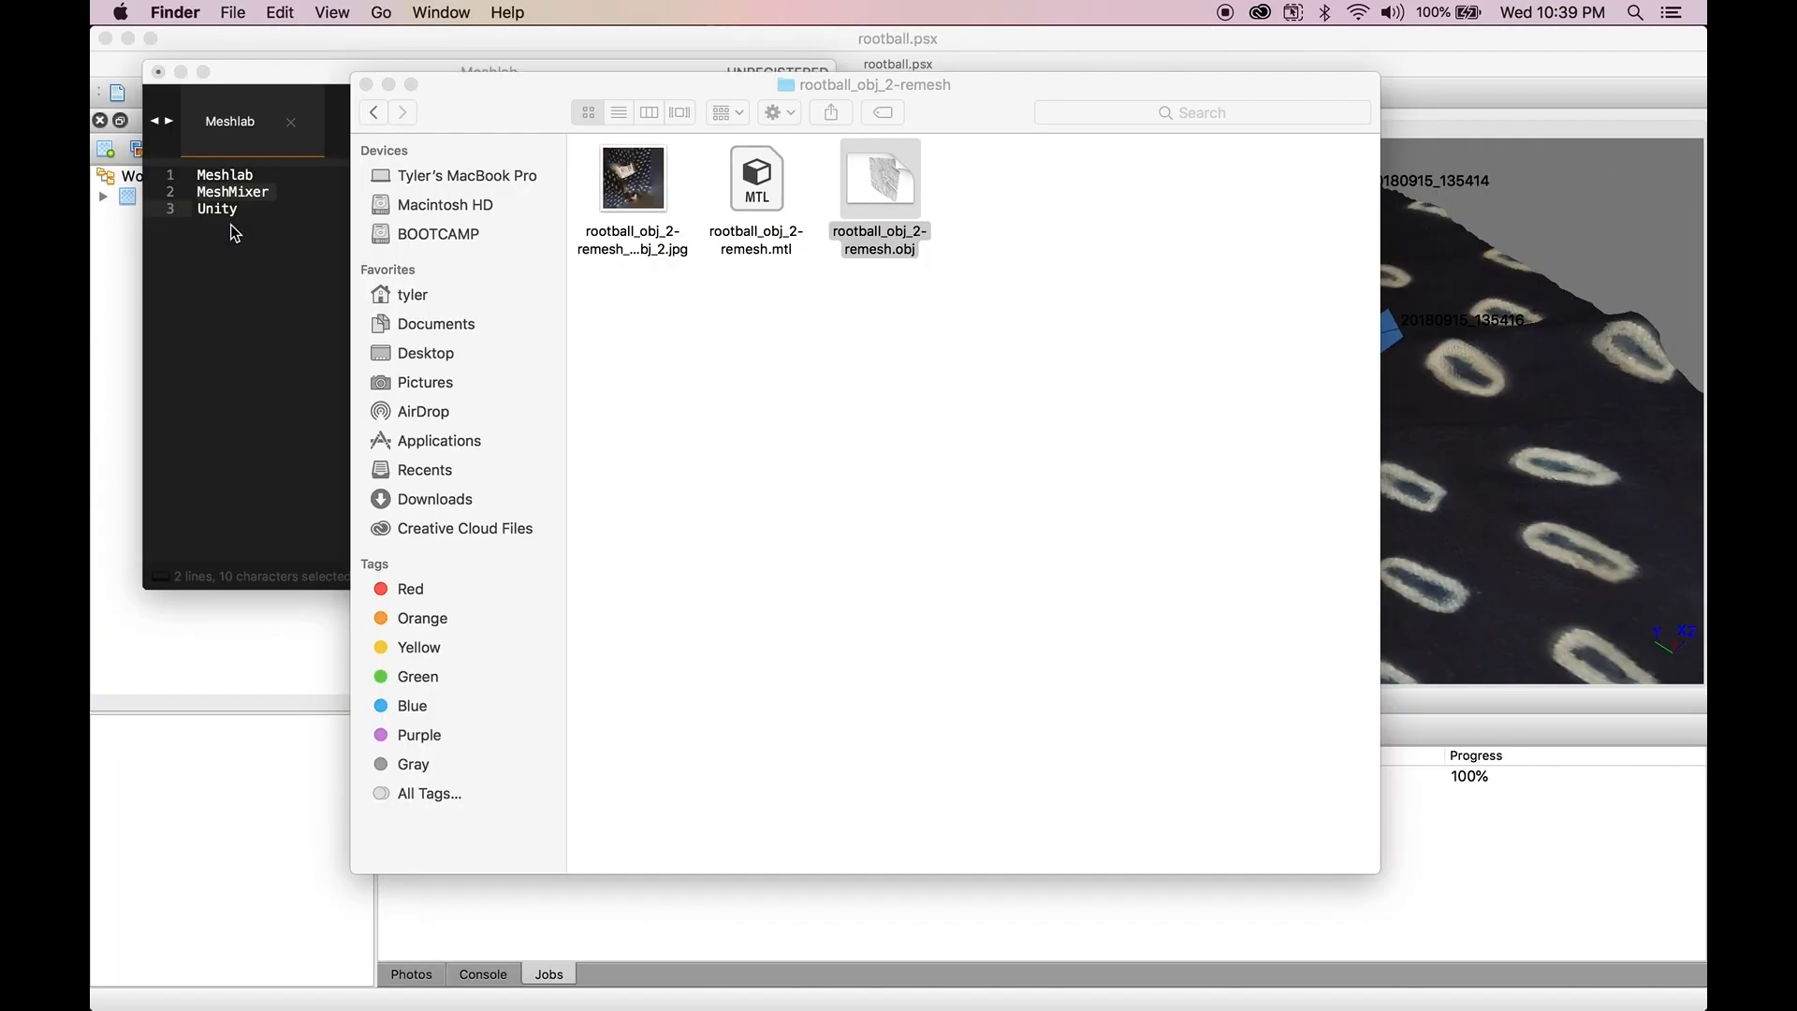
- Switch to Meshmixer from Finder and quit it, discarding any unsaved changes
key("super+Tab")
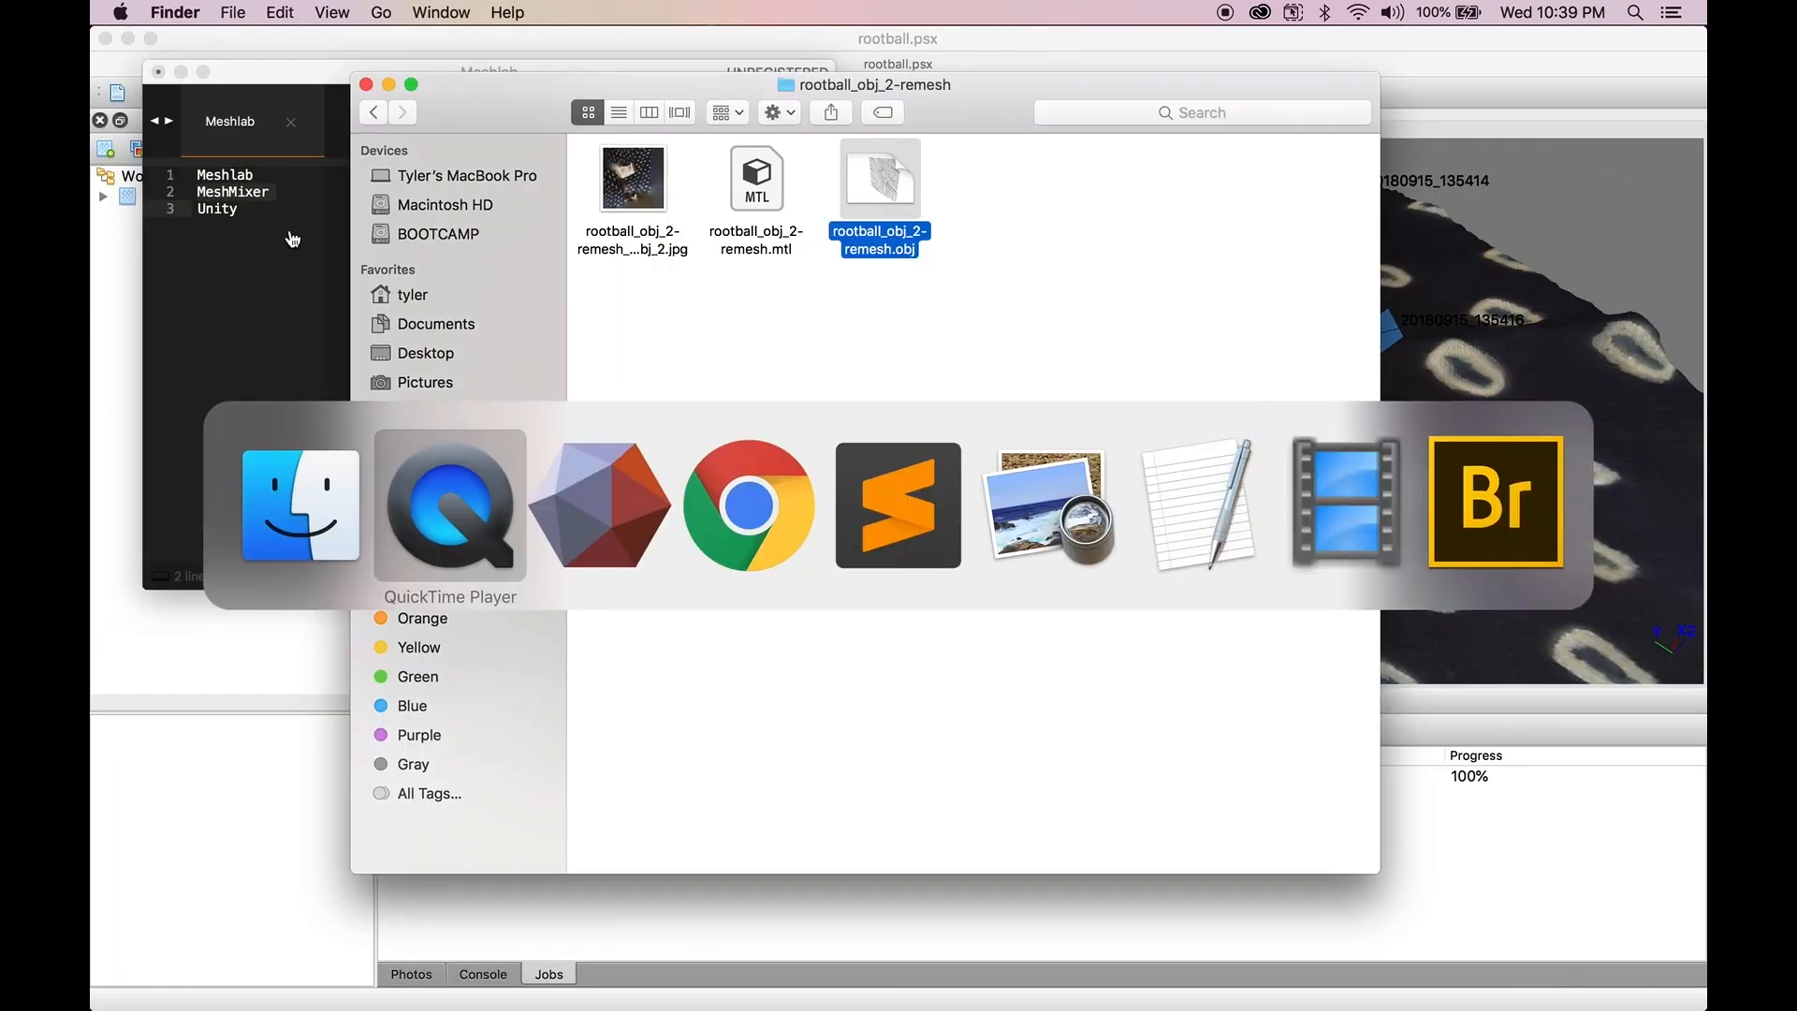
key("super+Tab")
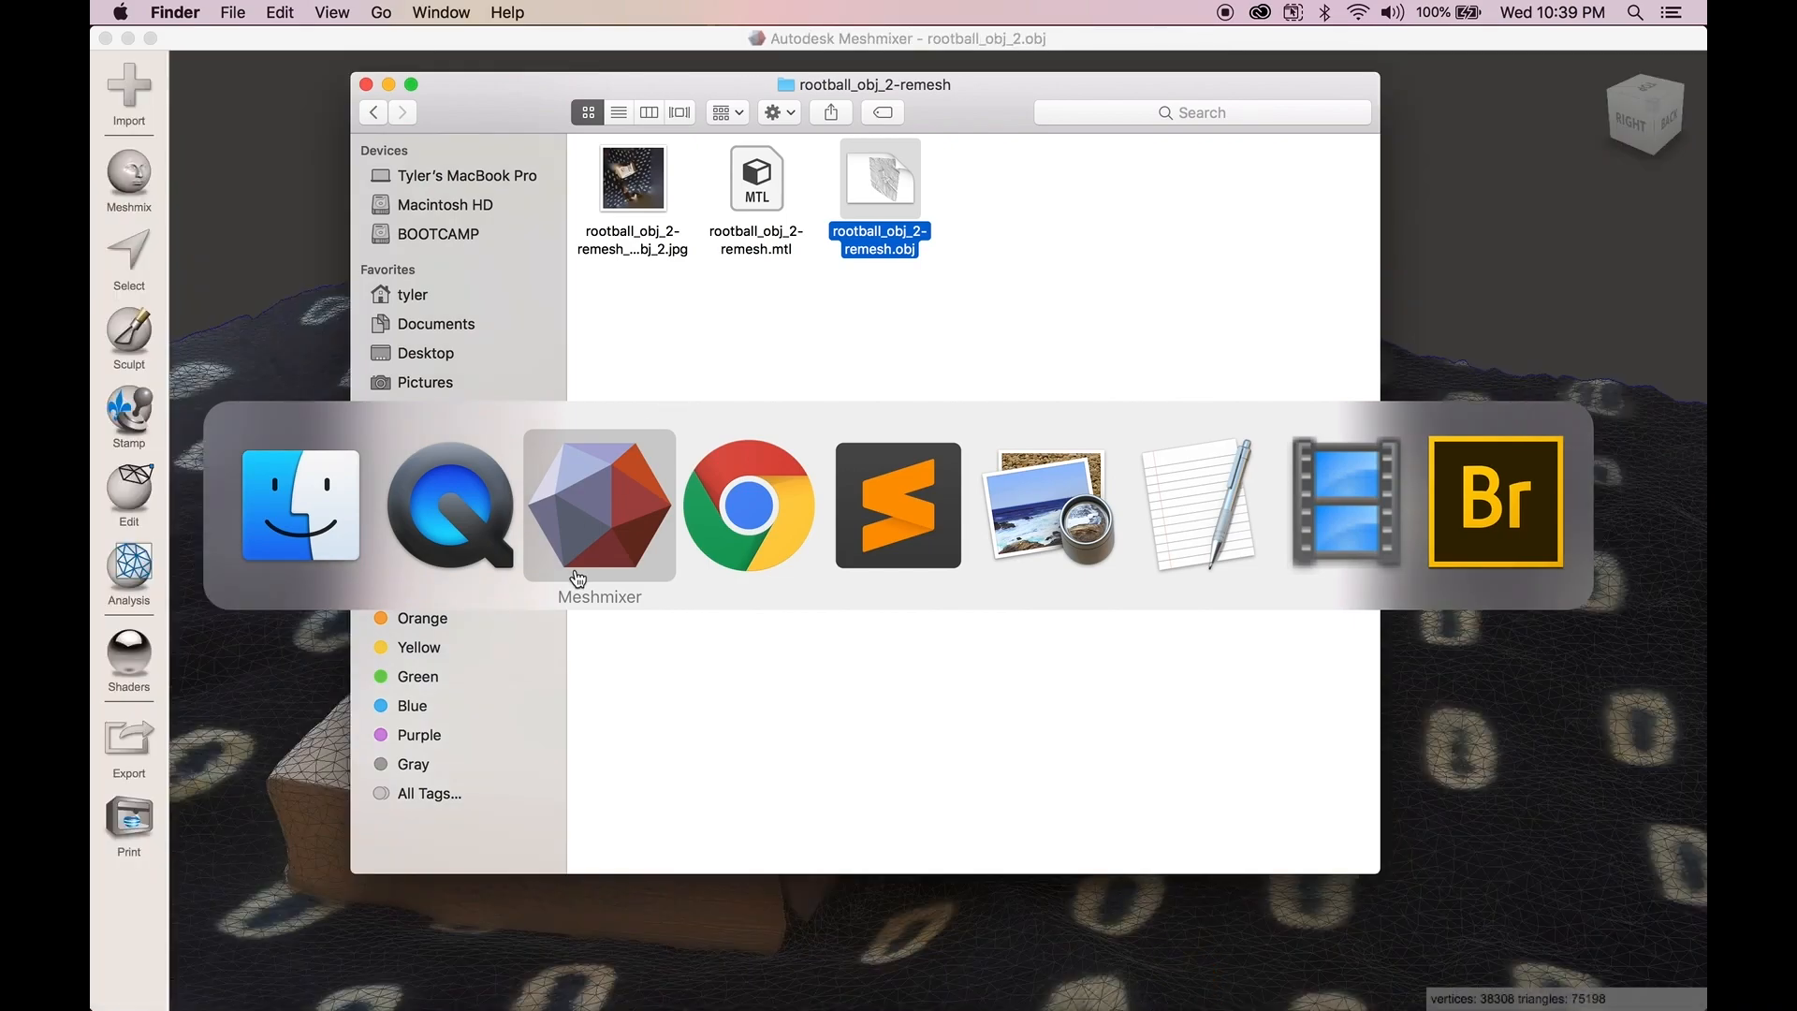
key("super+q")
left_click(990, 574)
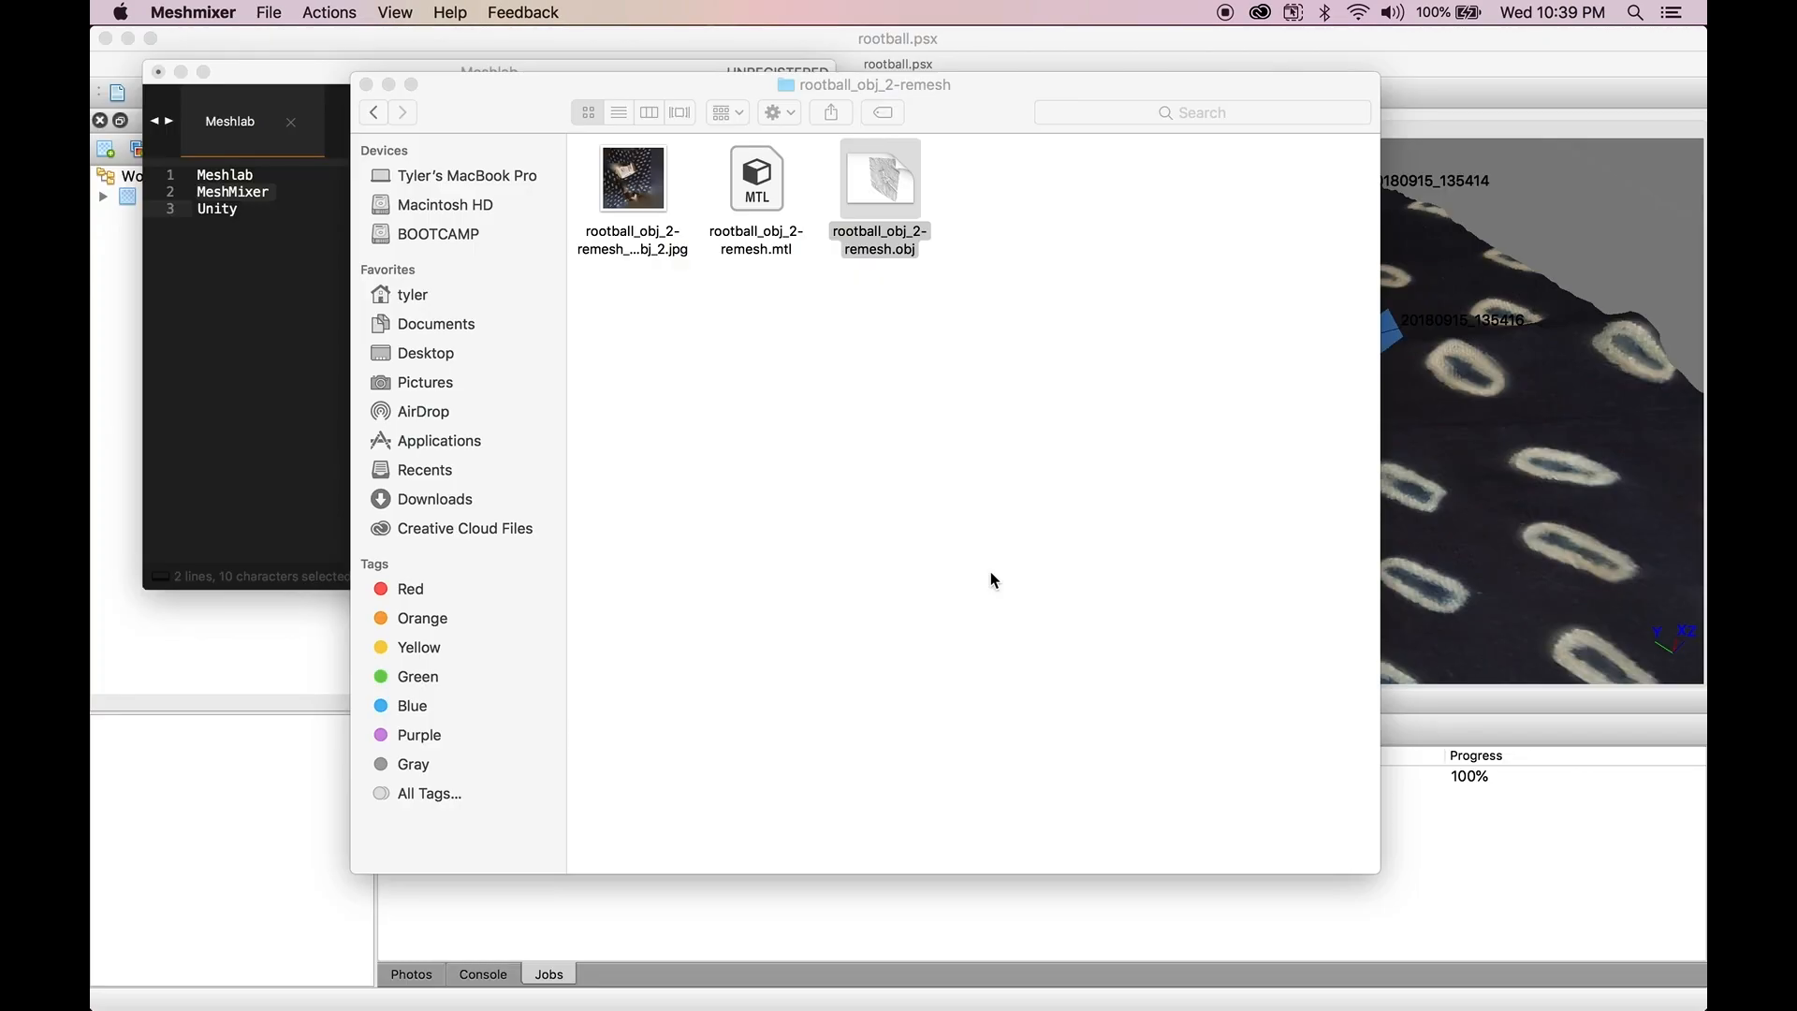
- Return to the photogrammetry folder in Finder and close PhotoScan, leaving the folder window in front
left_click(375, 114)
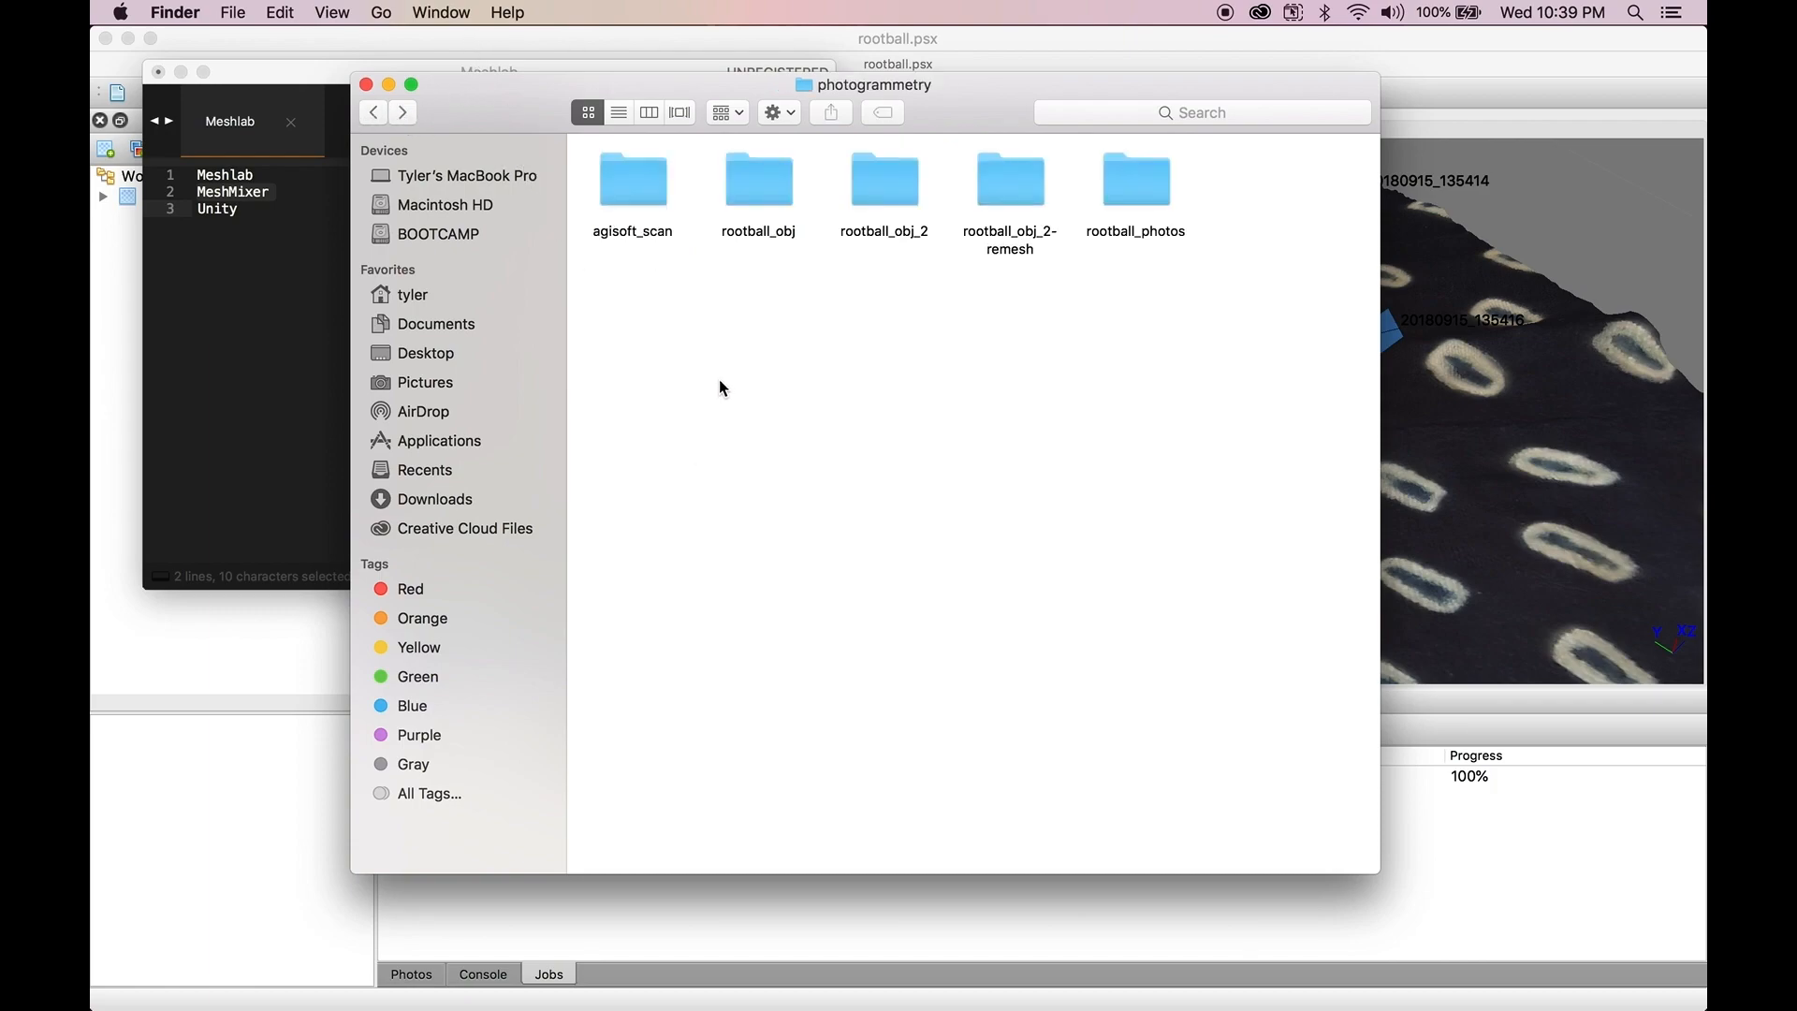
left_click(219, 634)
left_click(176, 9)
left_click(250, 225)
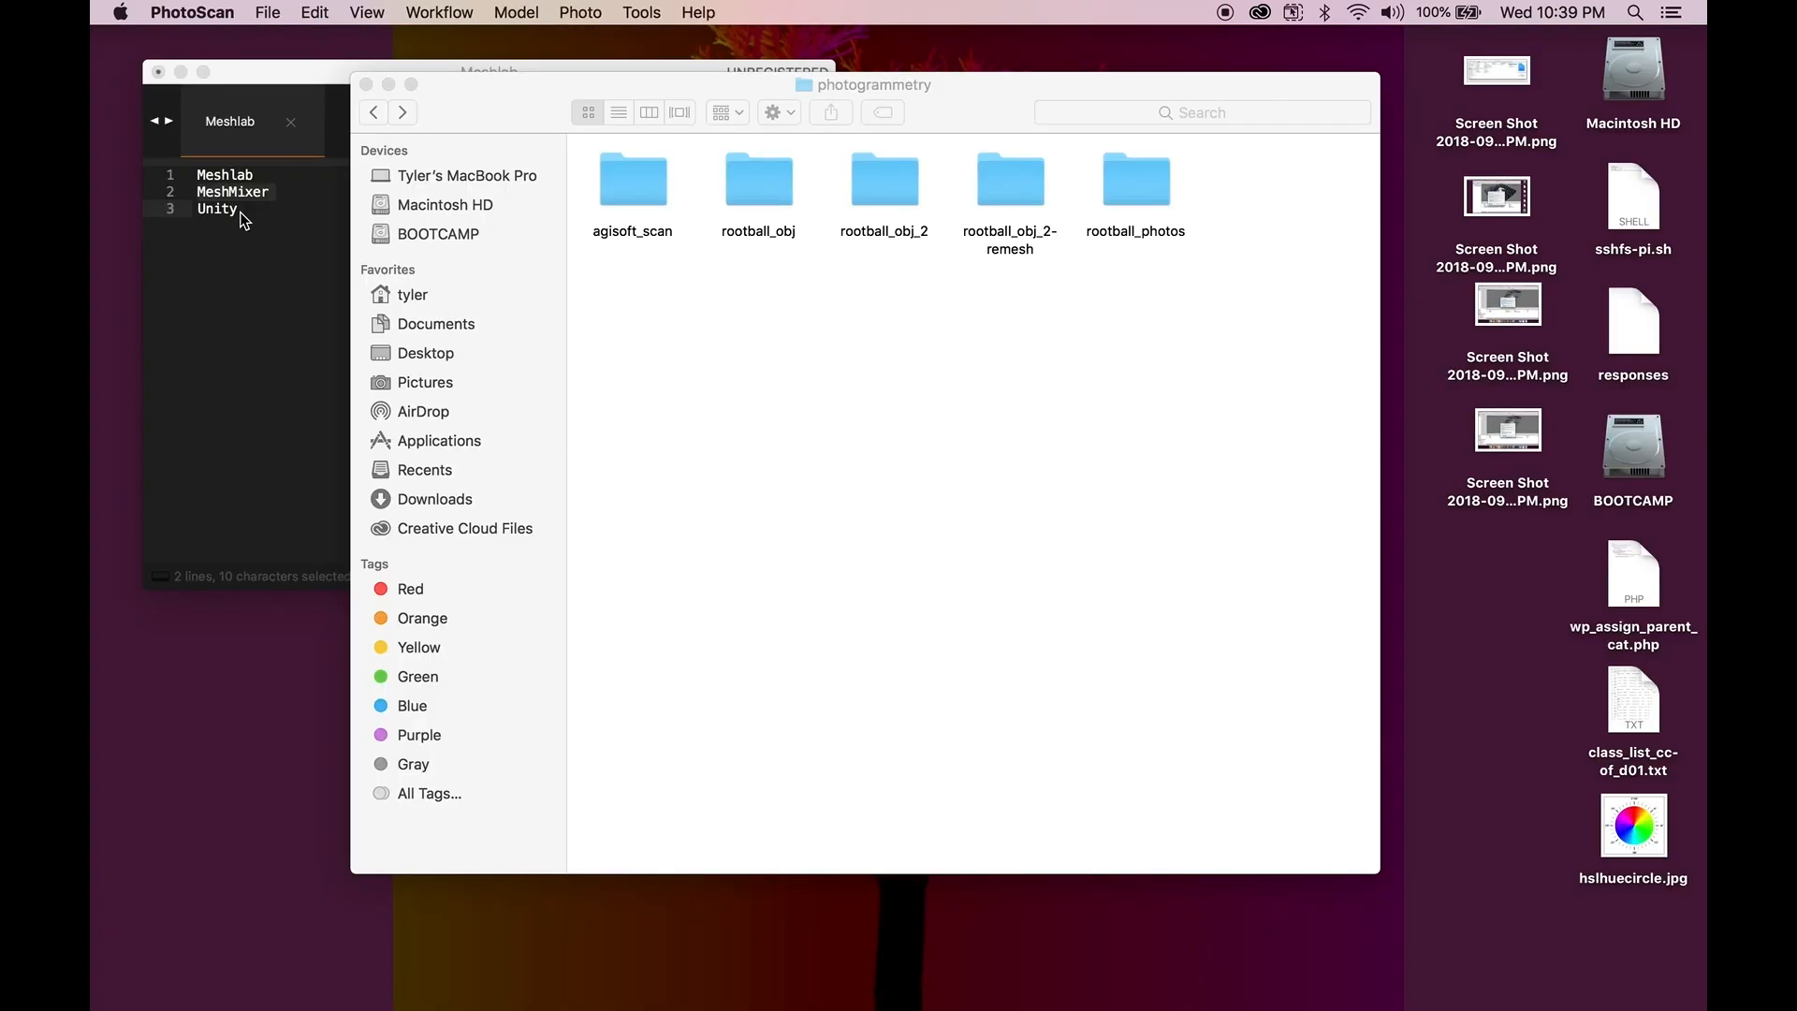
left_click_drag(556, 93, 583, 70)
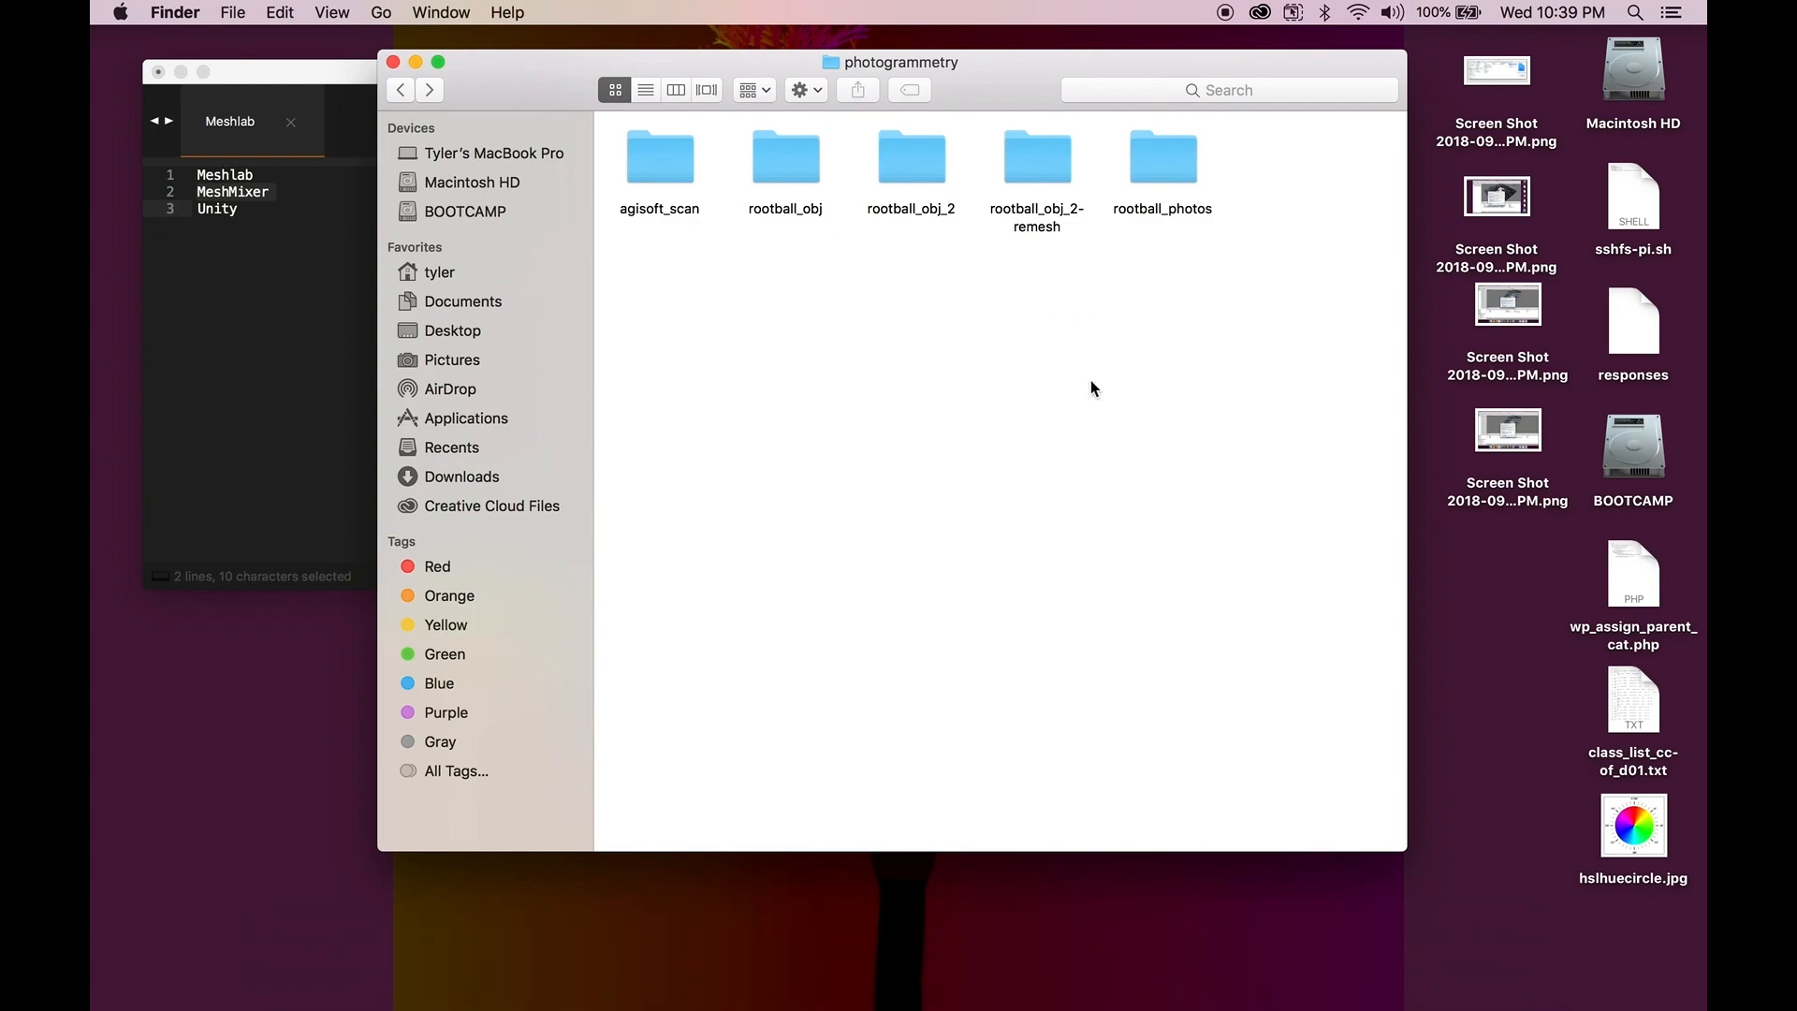
- Open the rootball_obj_2-remesh folder and open its JPG texture with Adobe Photoshop CC 2018
left_click(1037, 183)
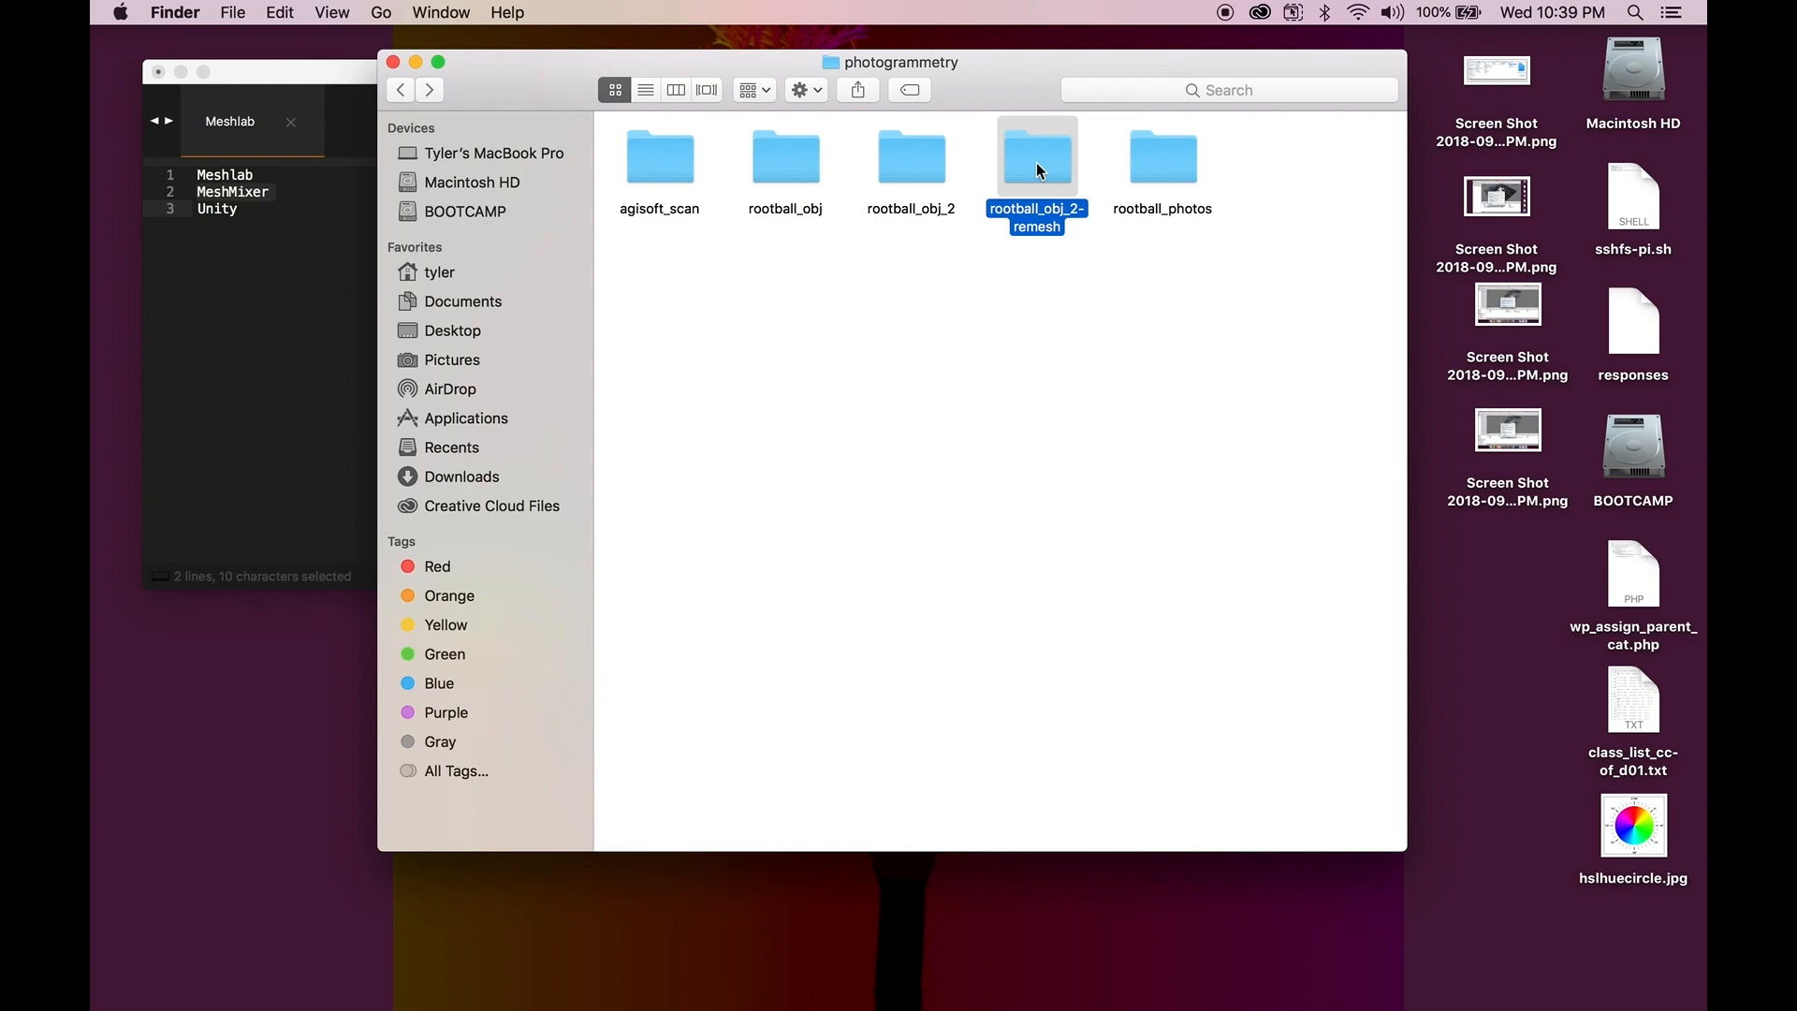
double_click(1037, 169)
left_click_drag(981, 323, 671, 157)
left_click(852, 300)
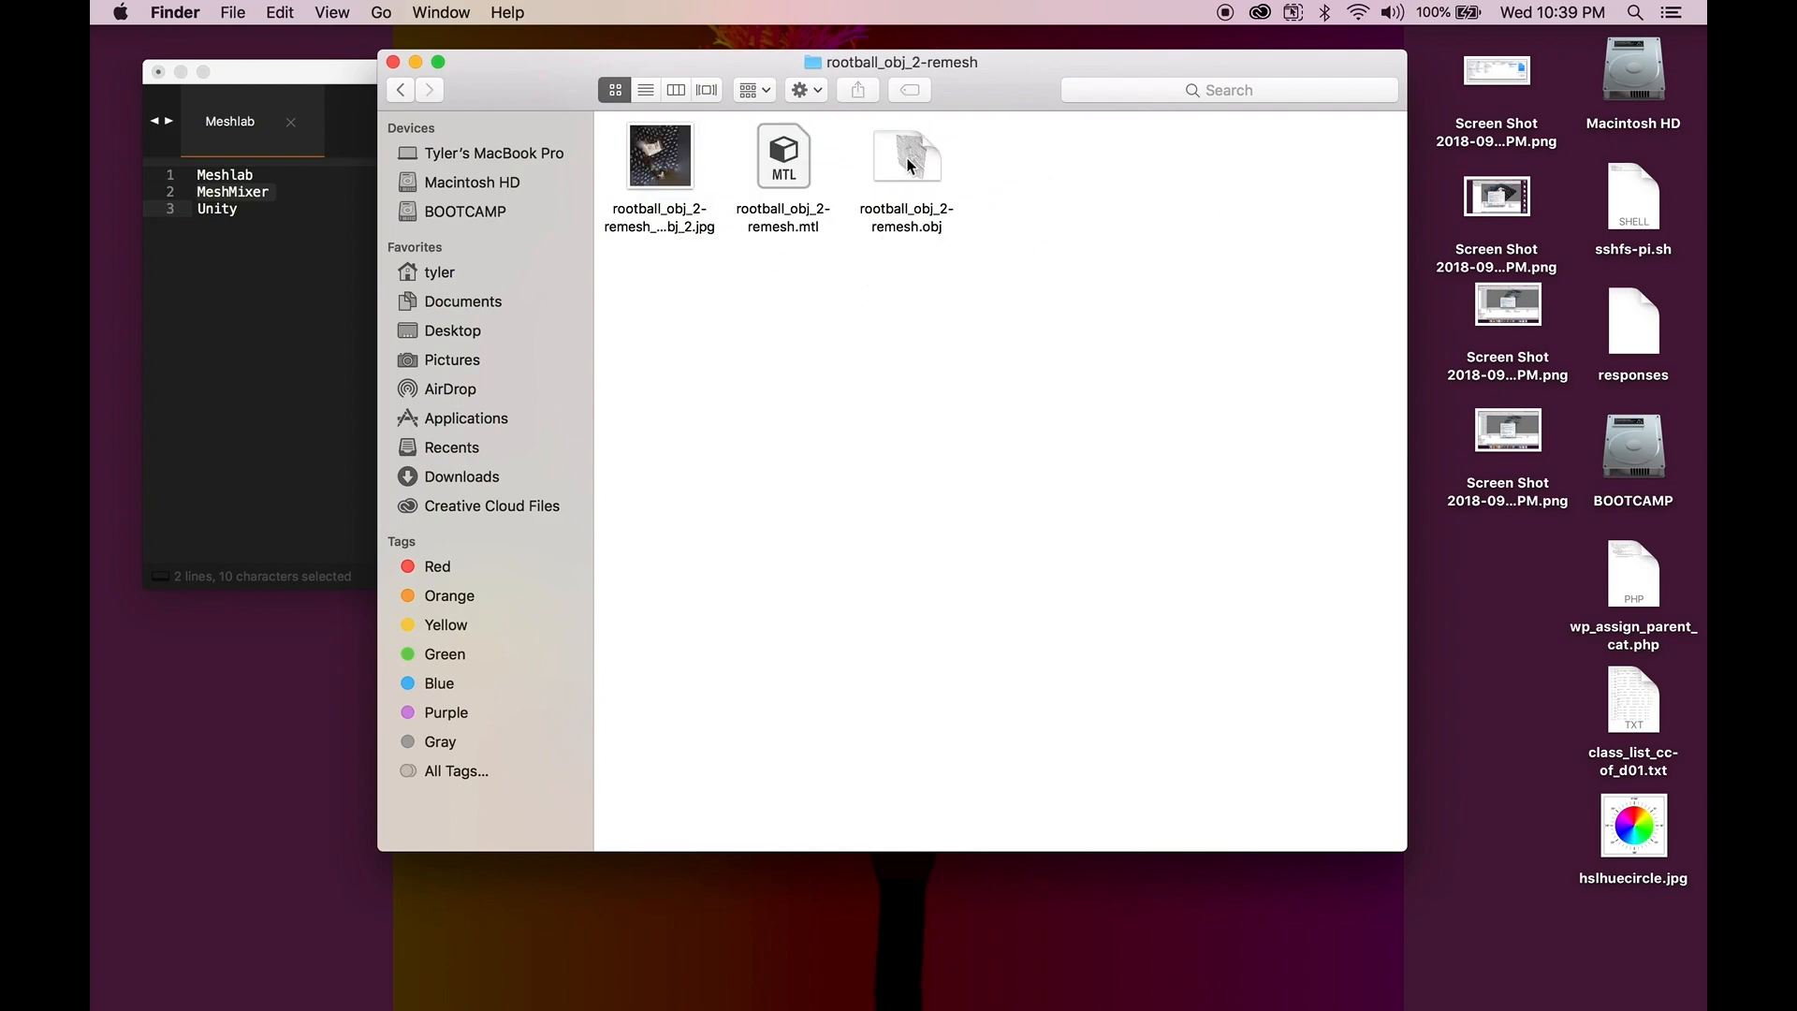
right_click(665, 161)
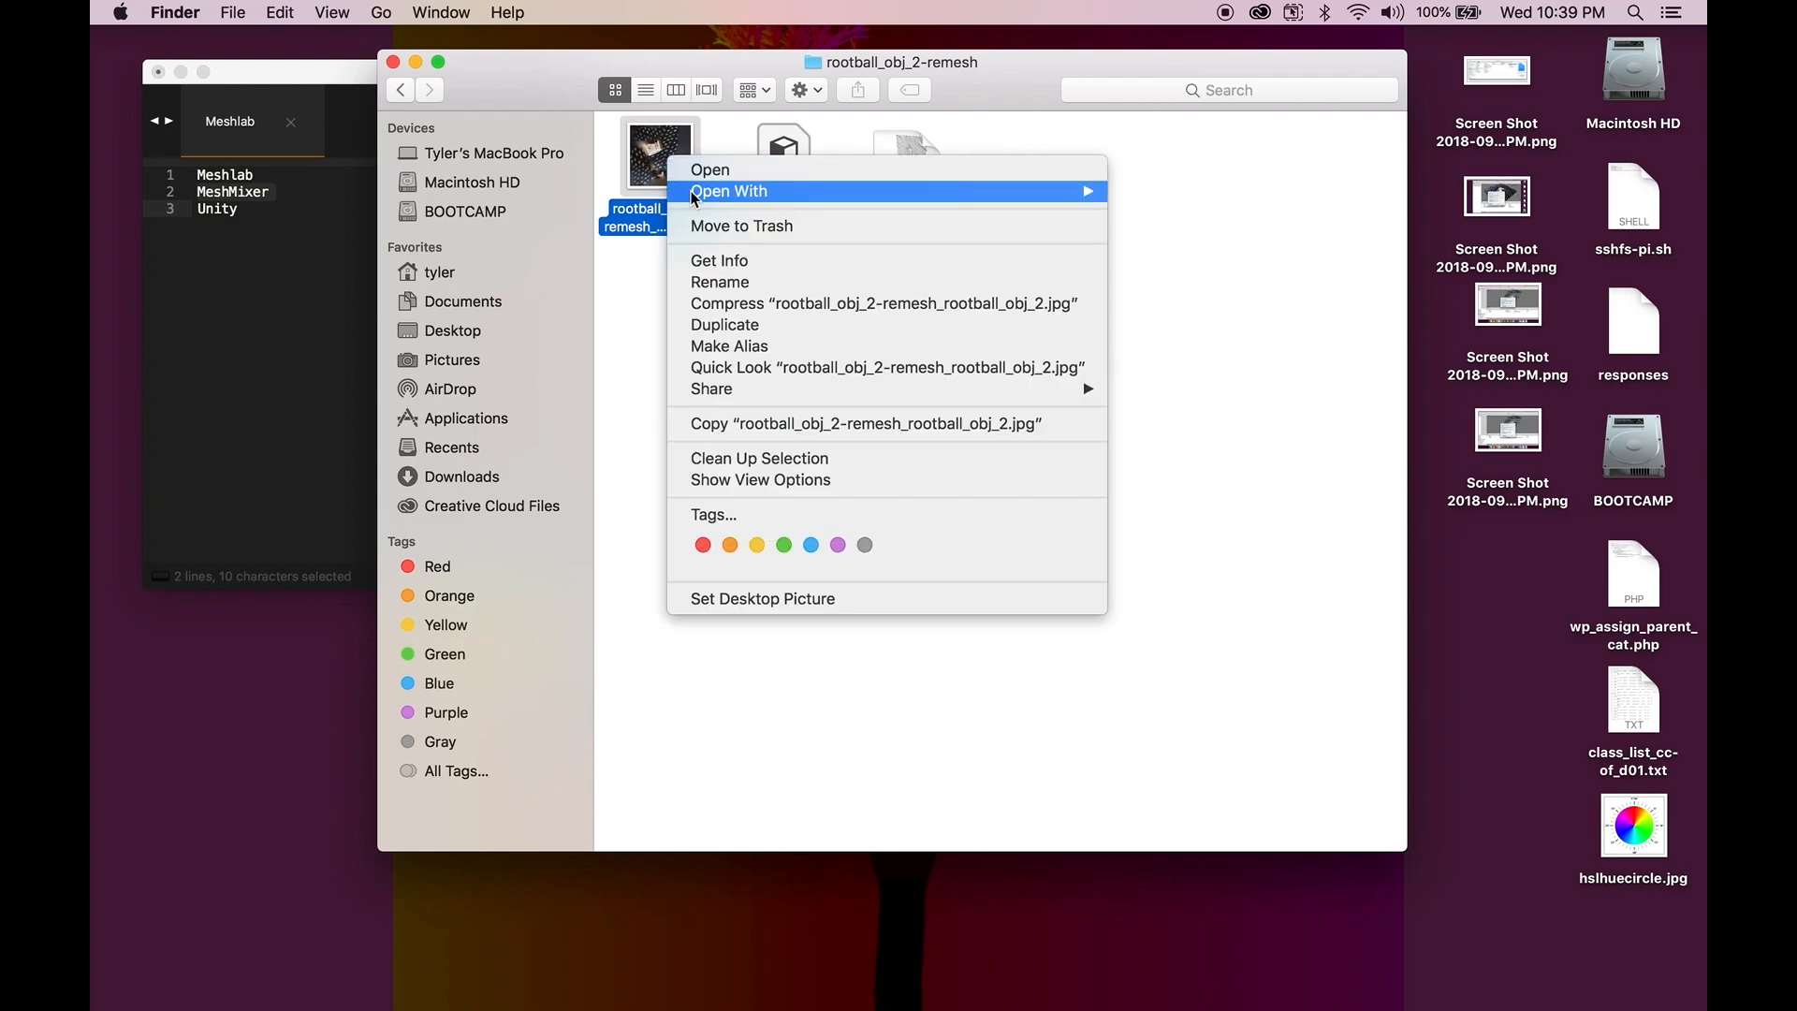
mouse_move(692, 189)
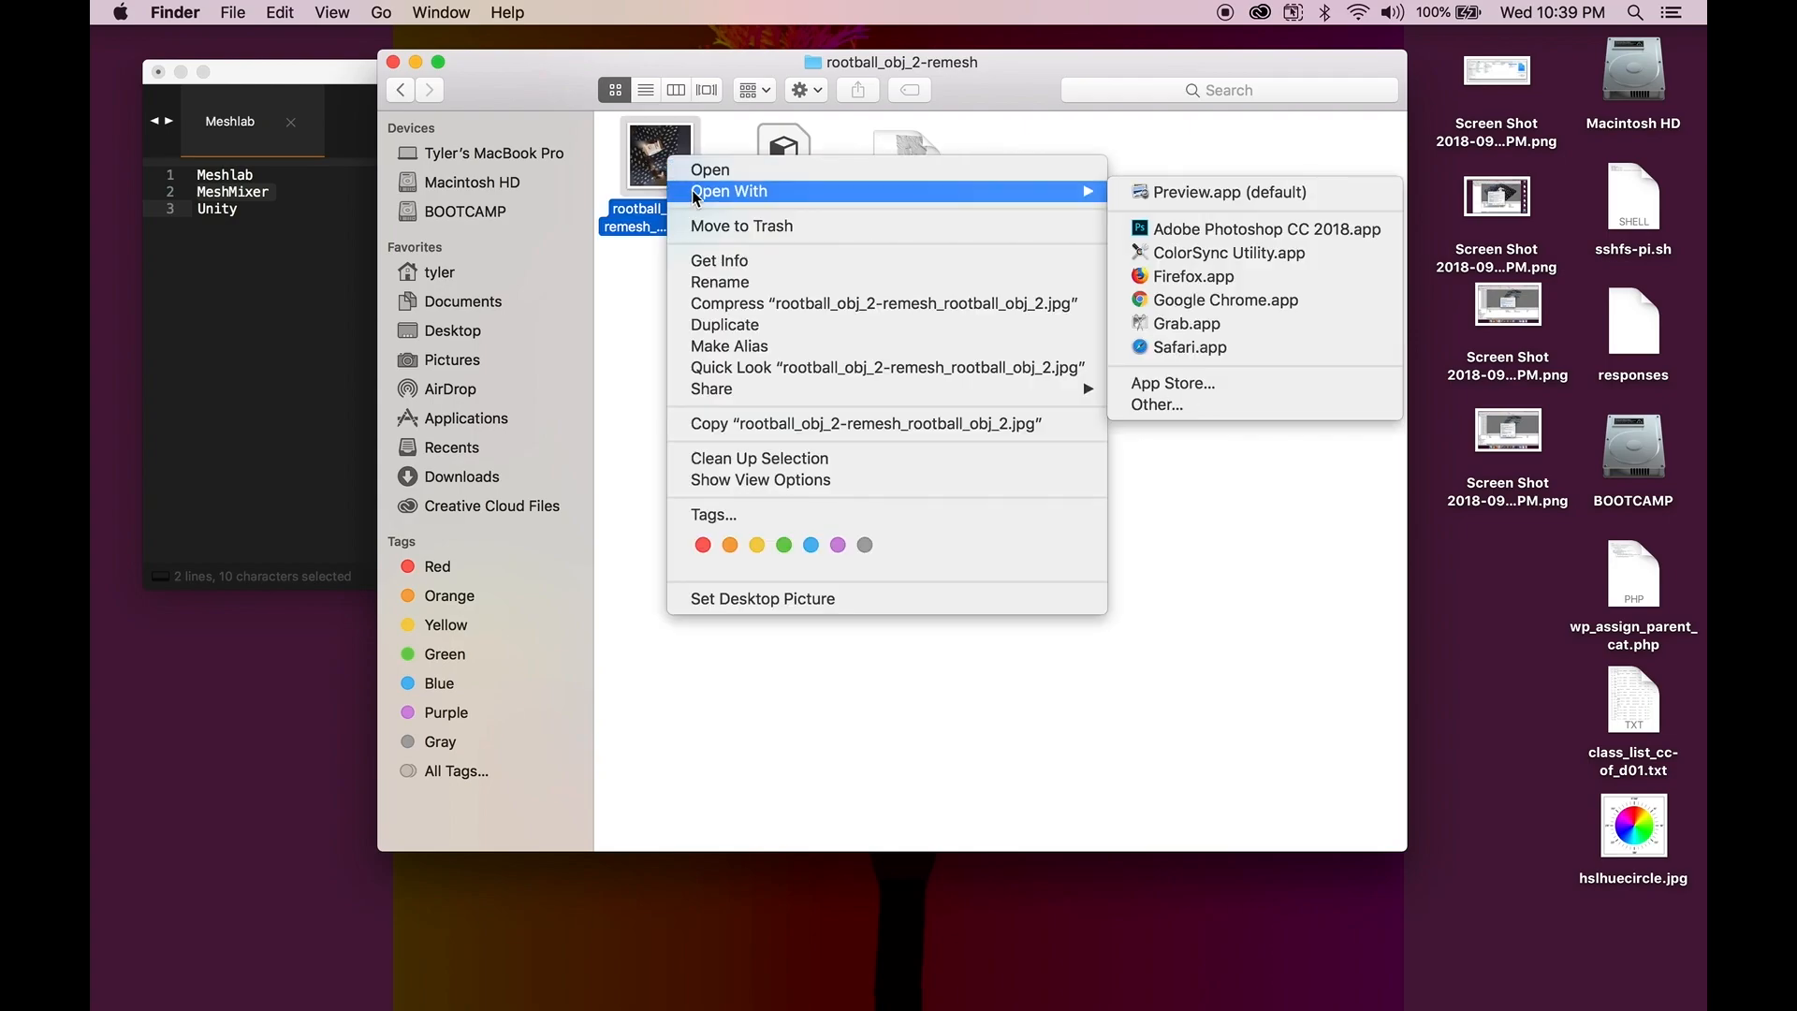
left_click(1311, 228)
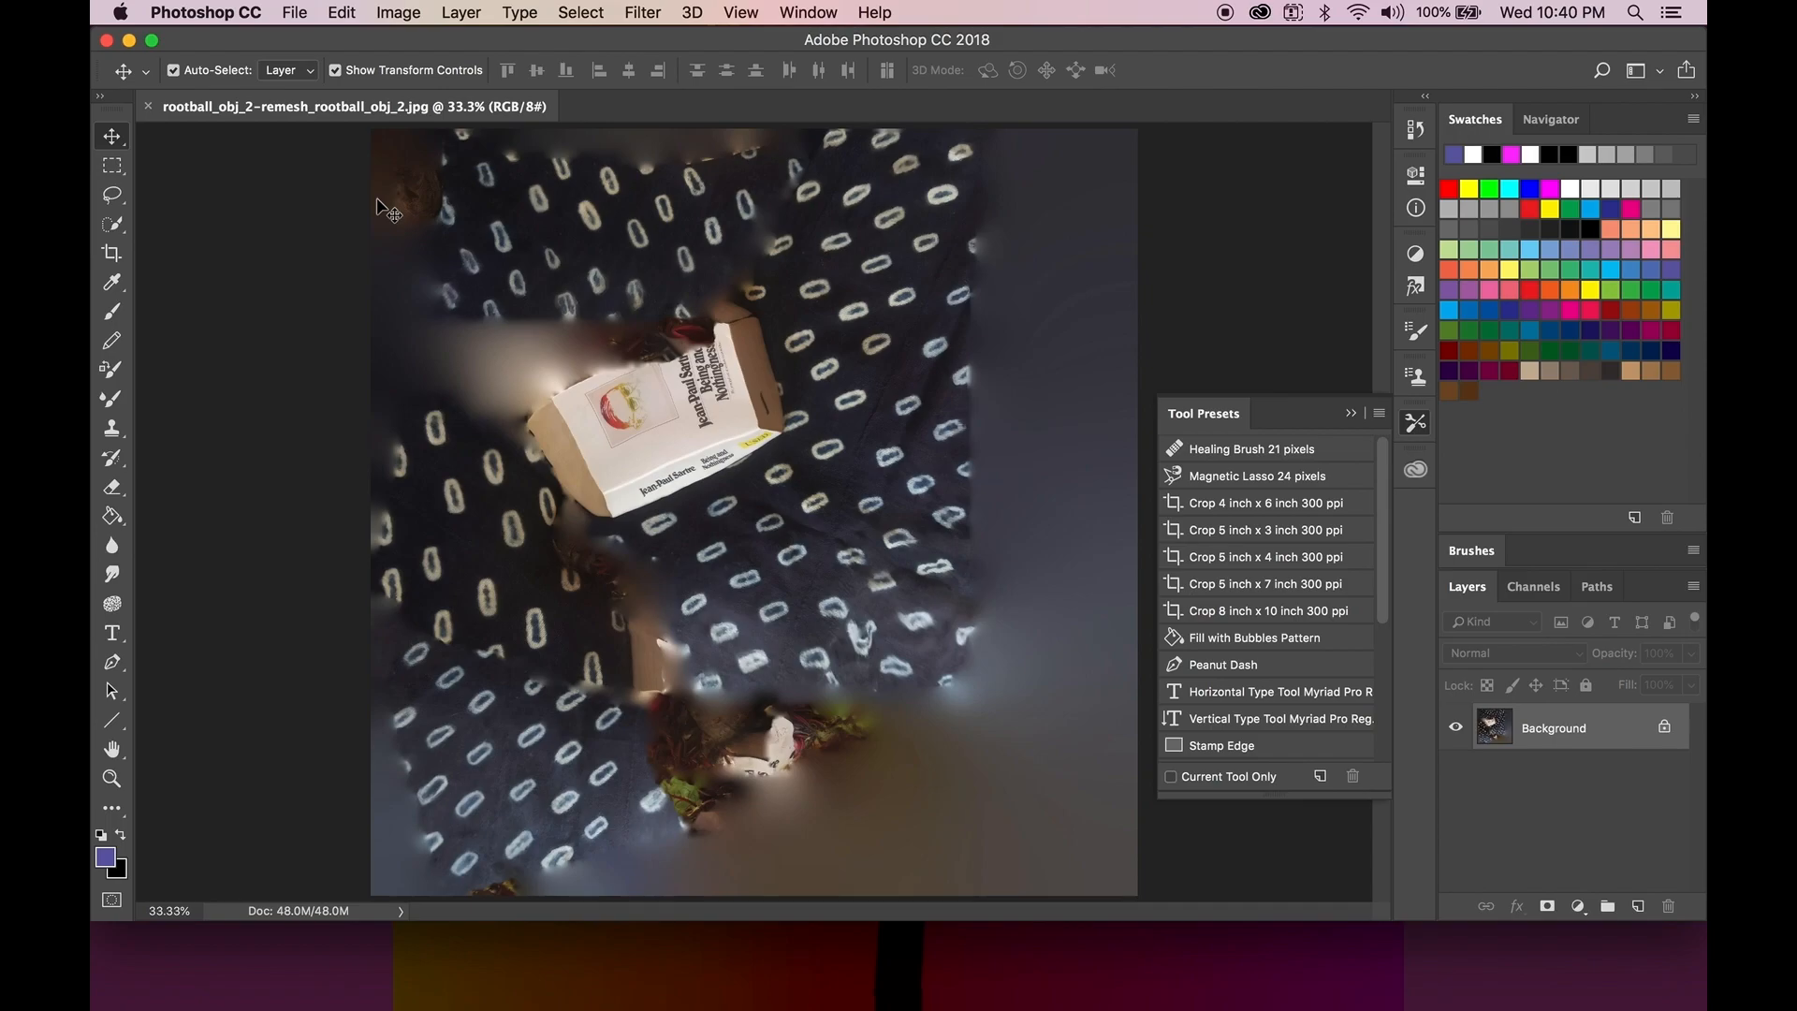
- Enlarge the Photoshop window, collapse the tool presets, and examine the book area of the texture at 100% zoom
double_click(234, 41)
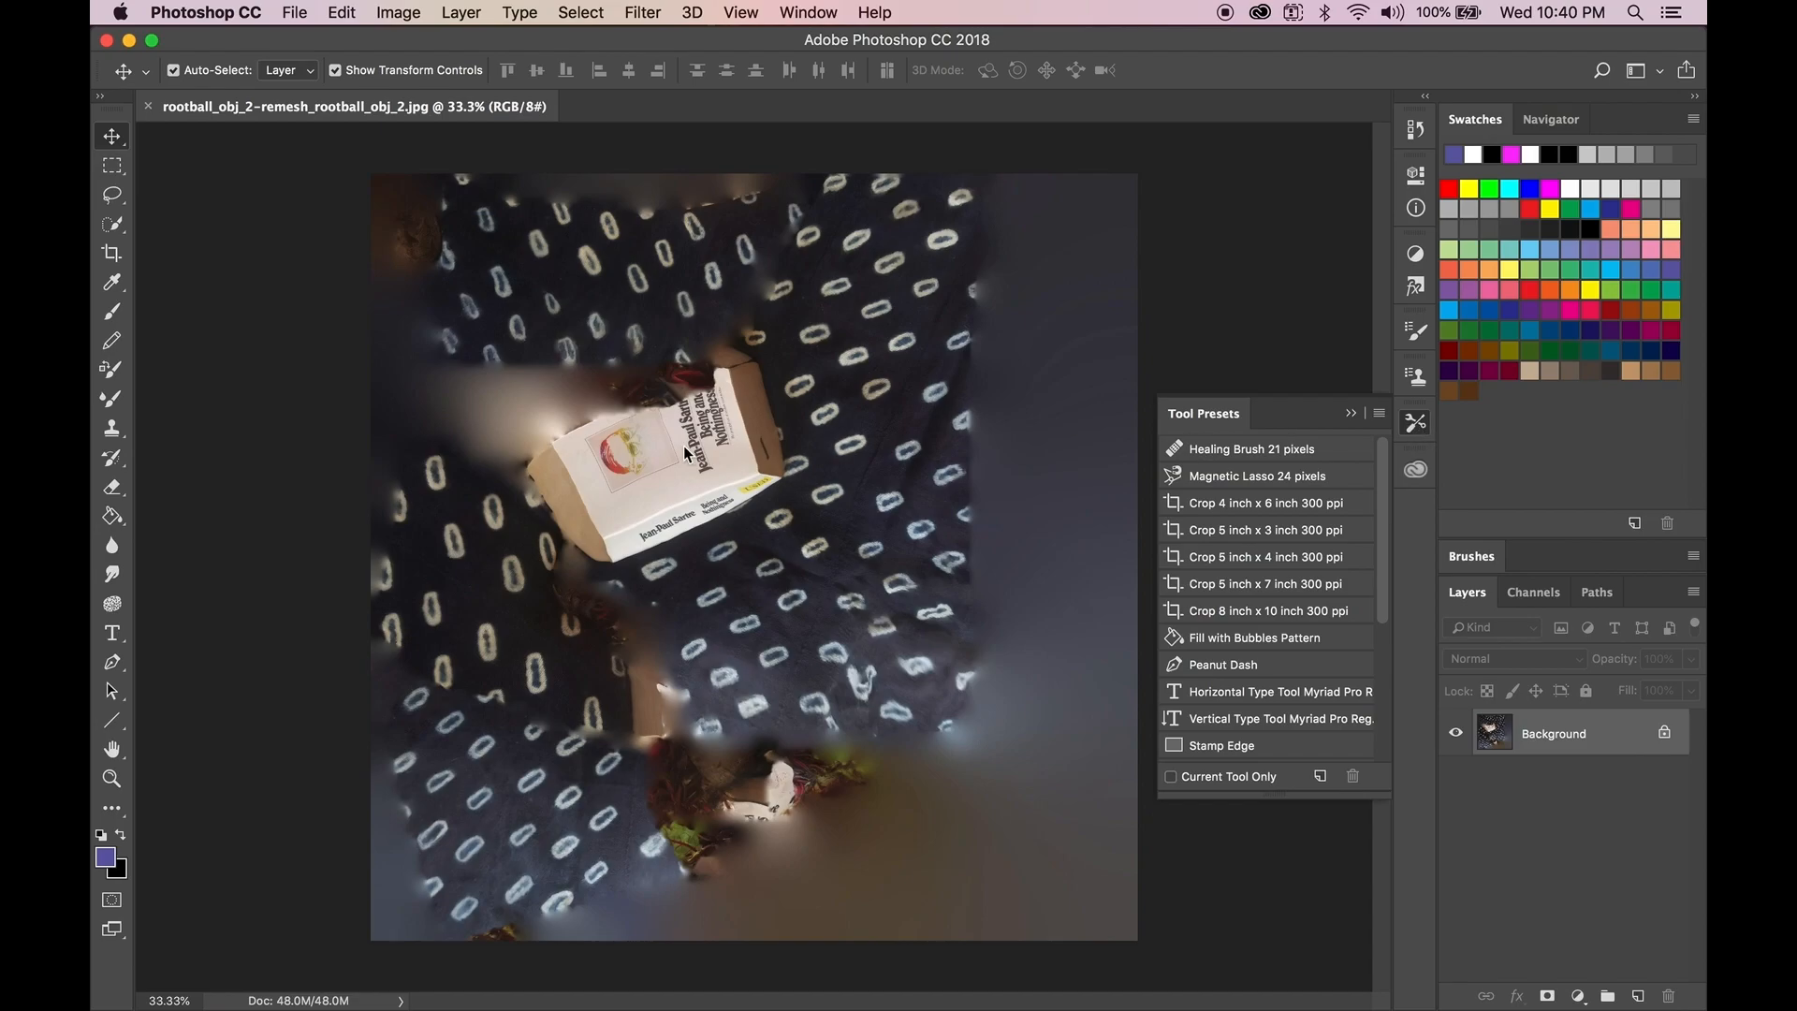
left_click(1350, 413)
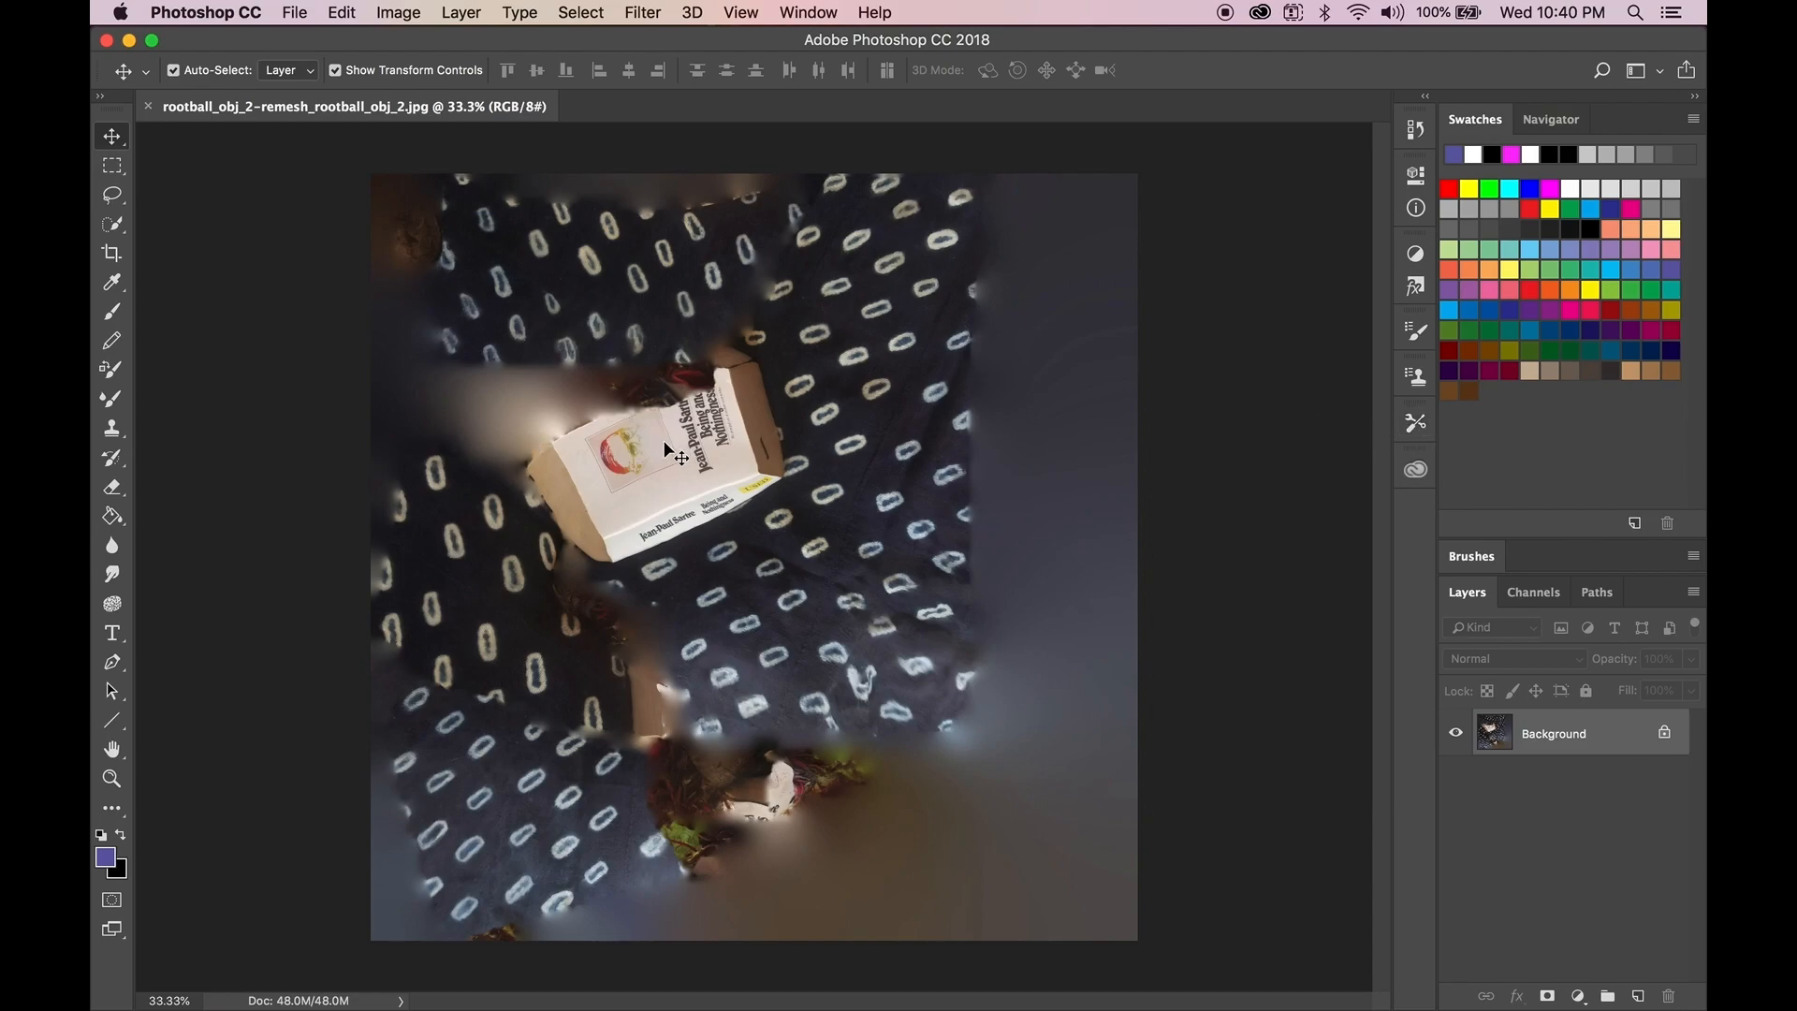
key("super+equal")
key("super+equal")
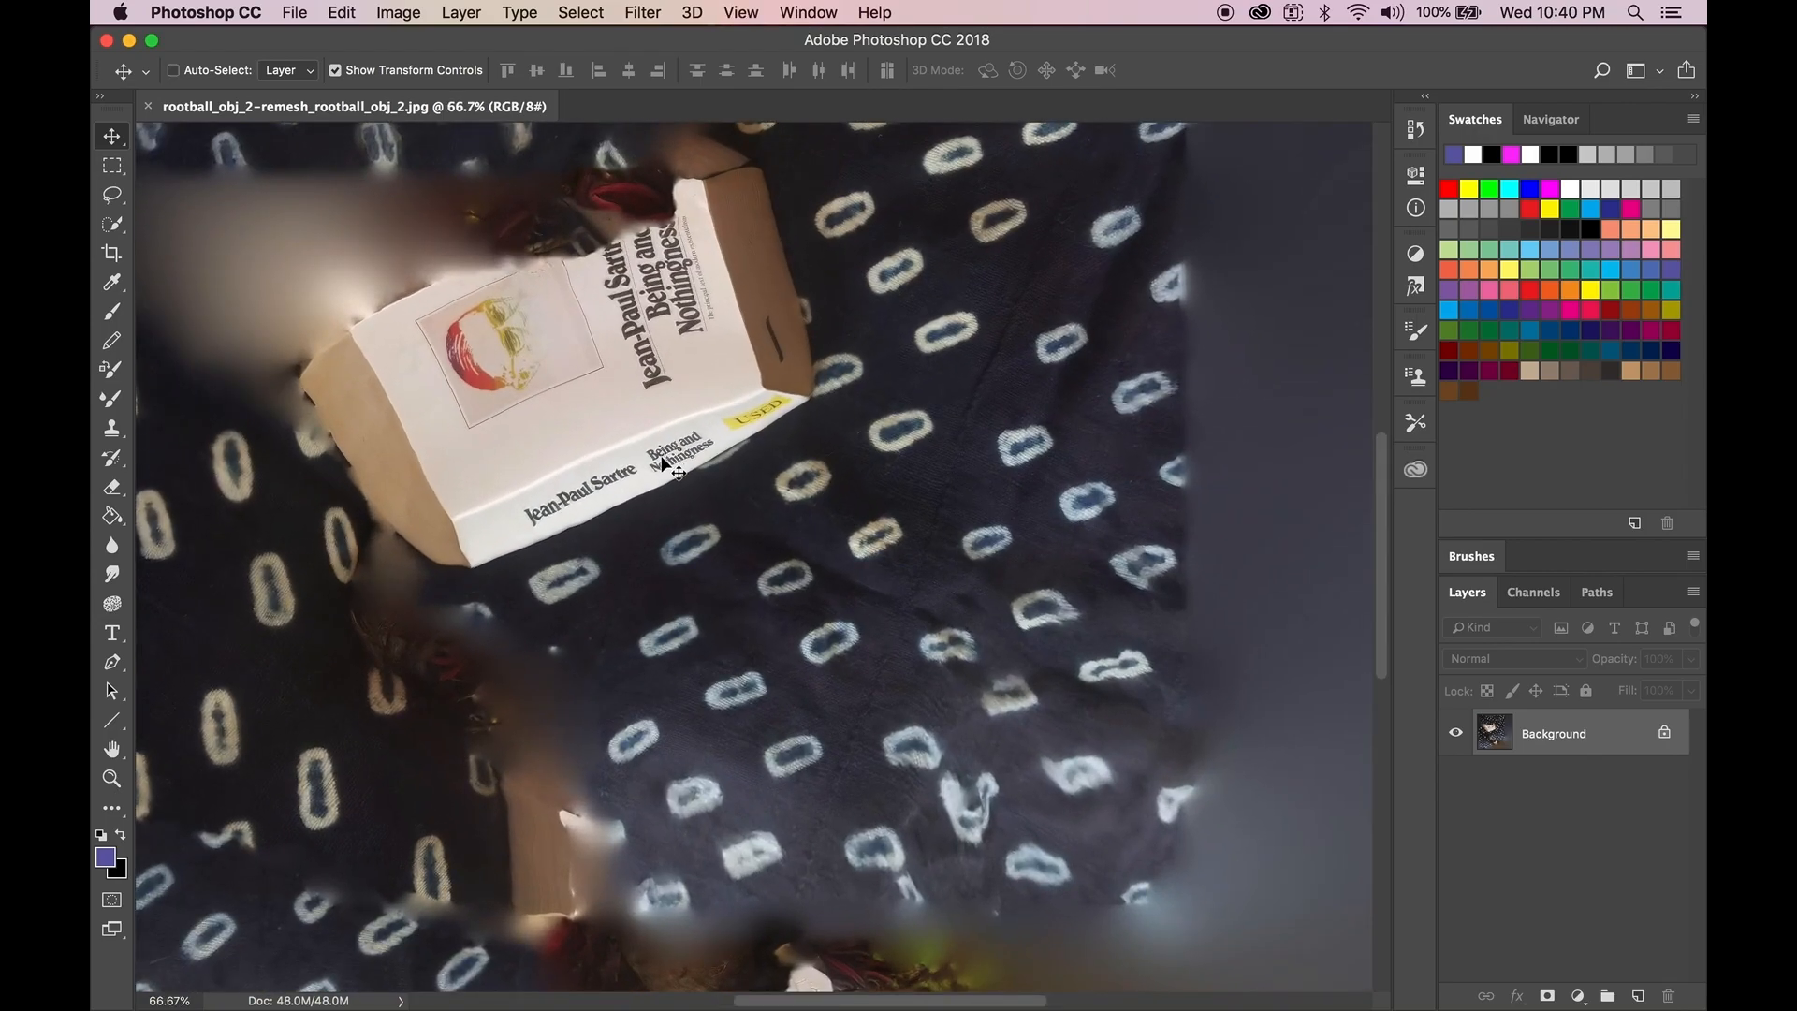
key("super+equal")
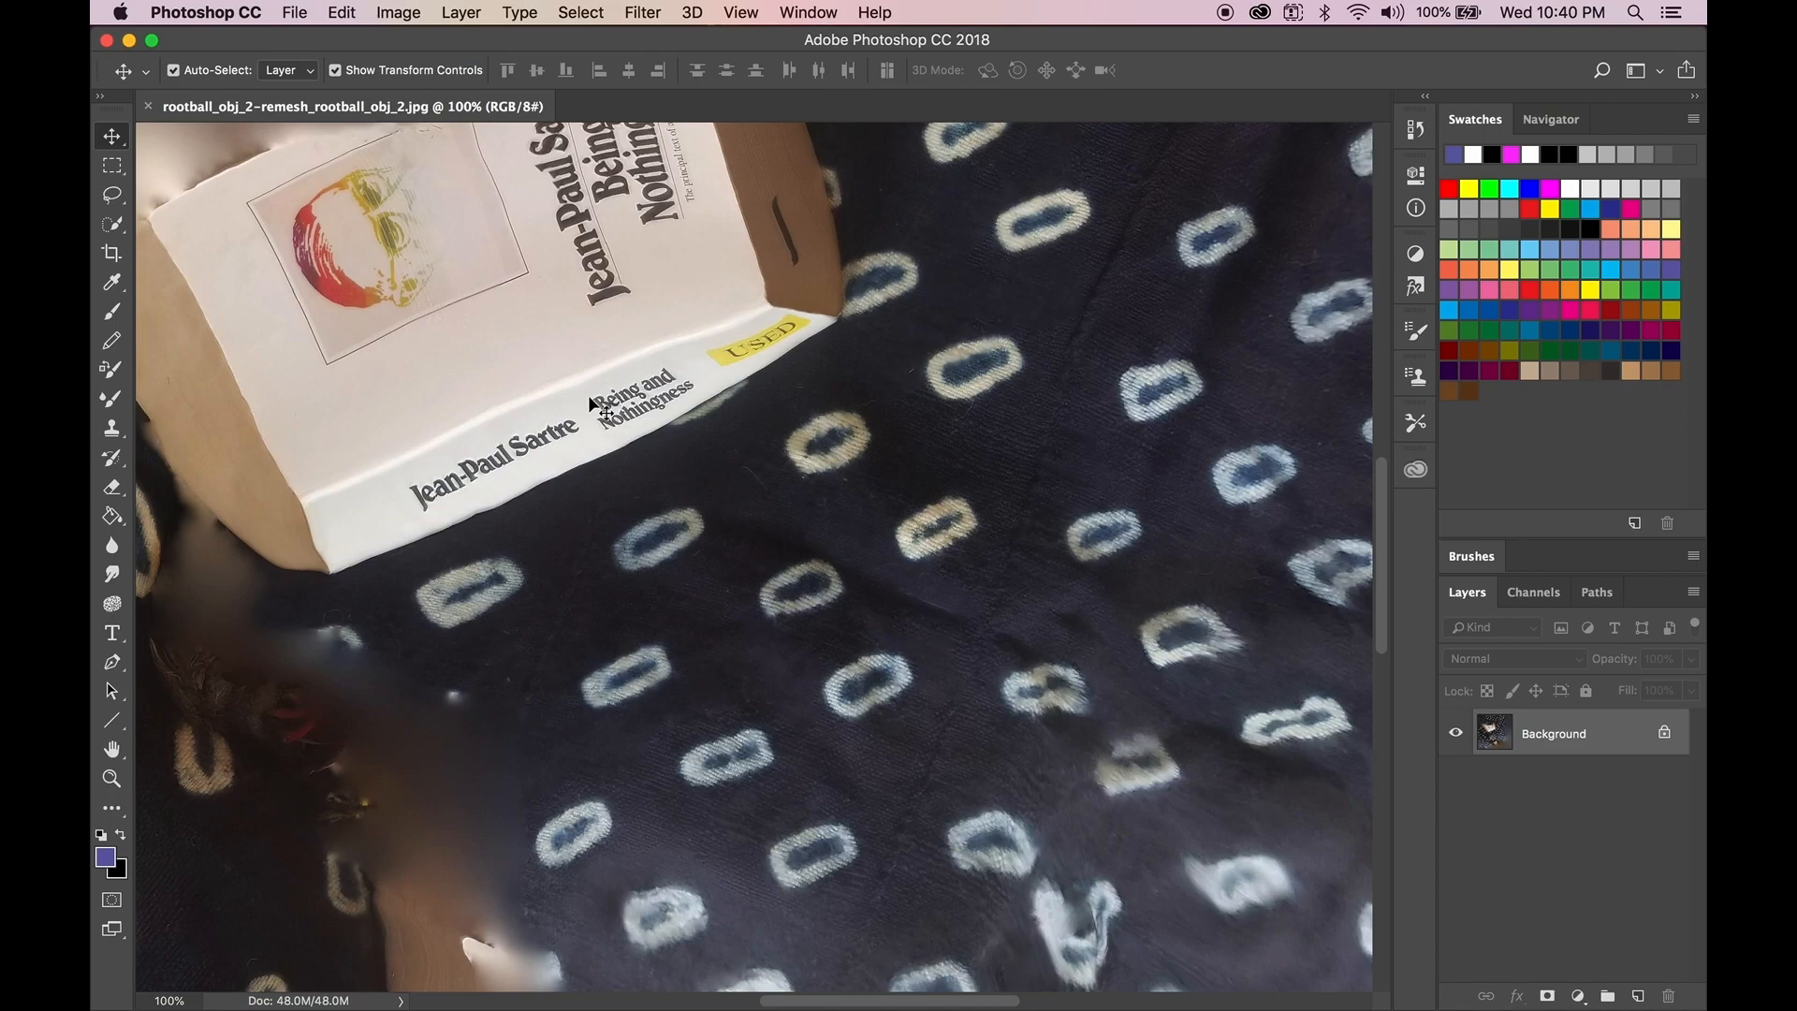
scroll(513, 327, "up", 5)
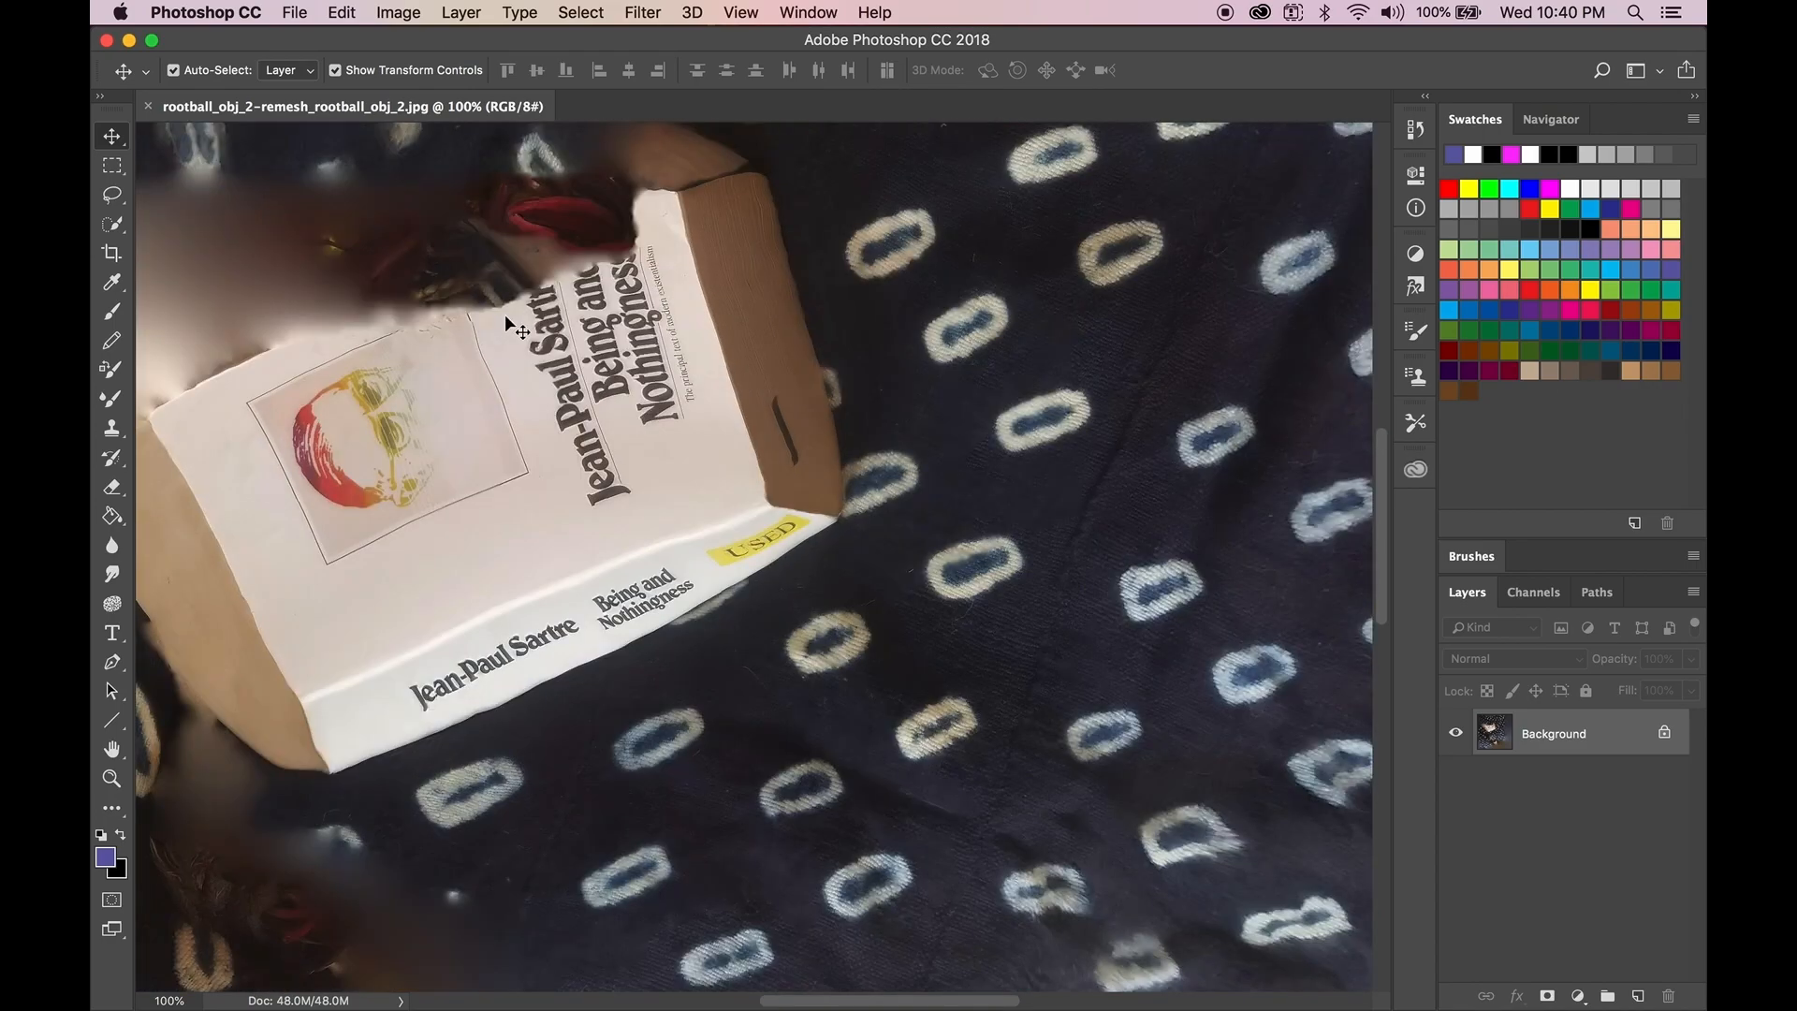
- Select the whole book in the texture, including its brown edges, with the Quick Selection tool
scroll(506, 319, "up", 6)
scroll(470, 454, "down", 5)
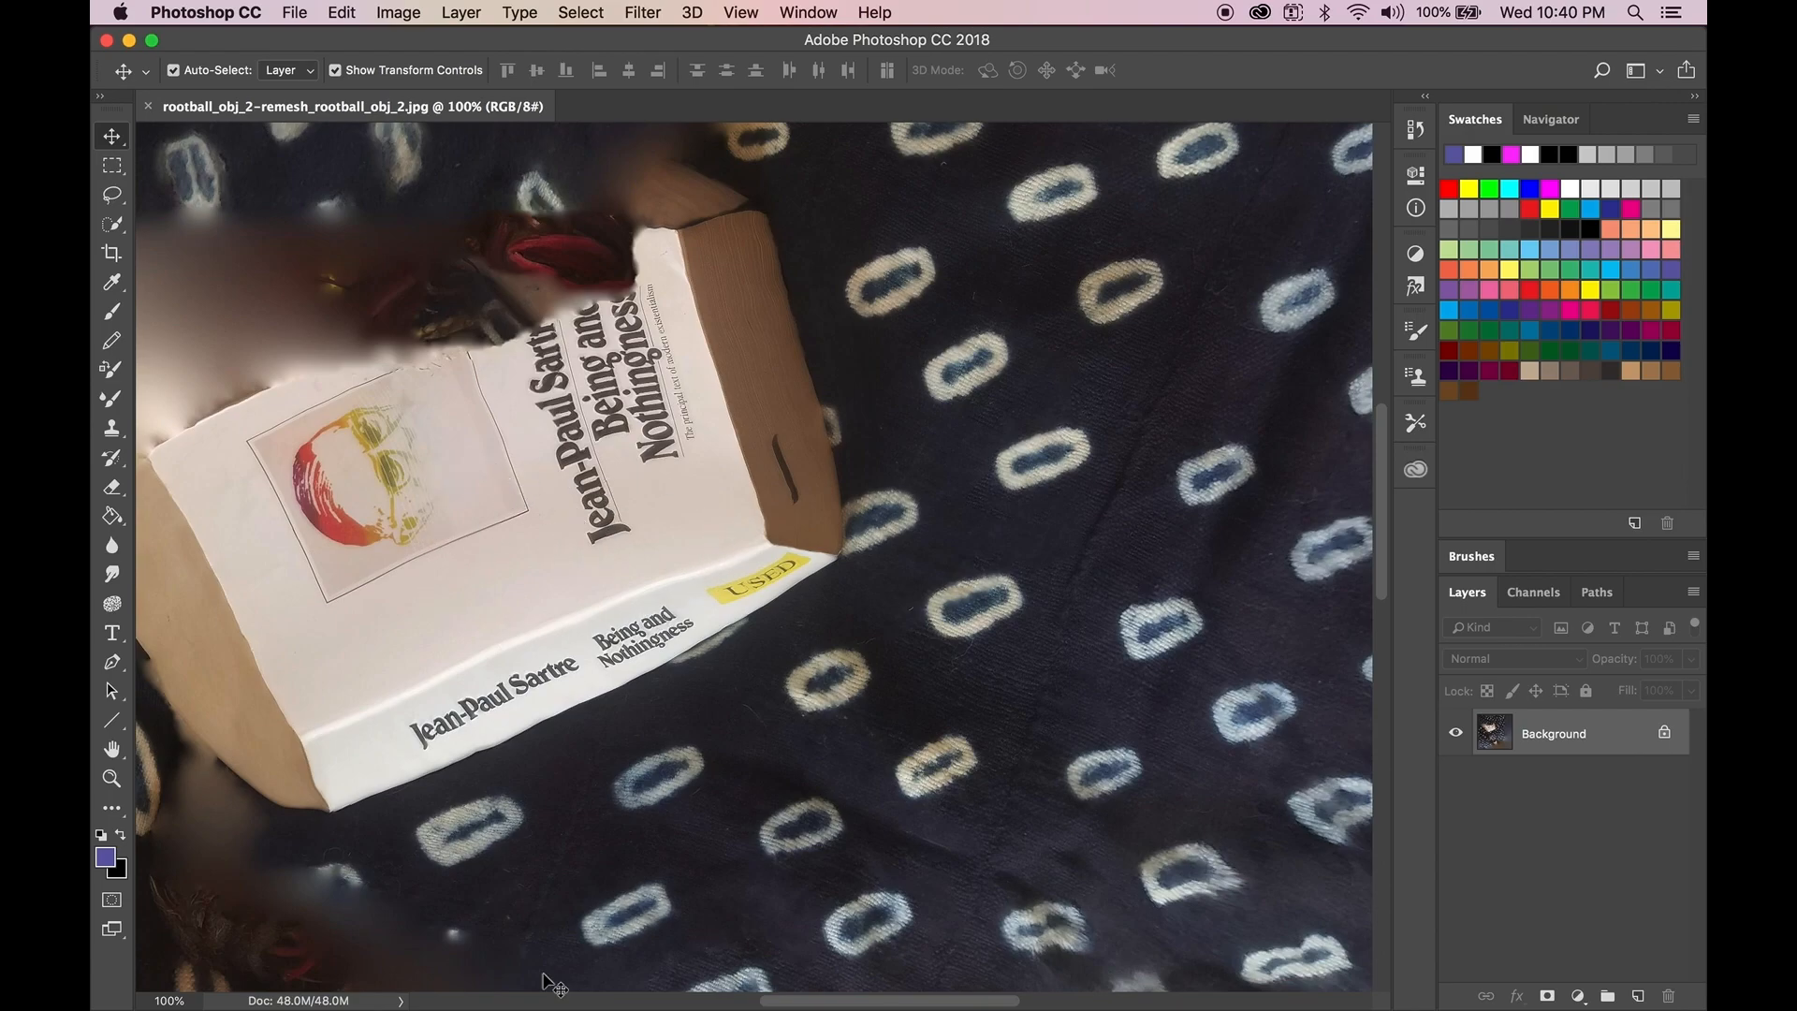
left_click_drag(968, 1003, 909, 1004)
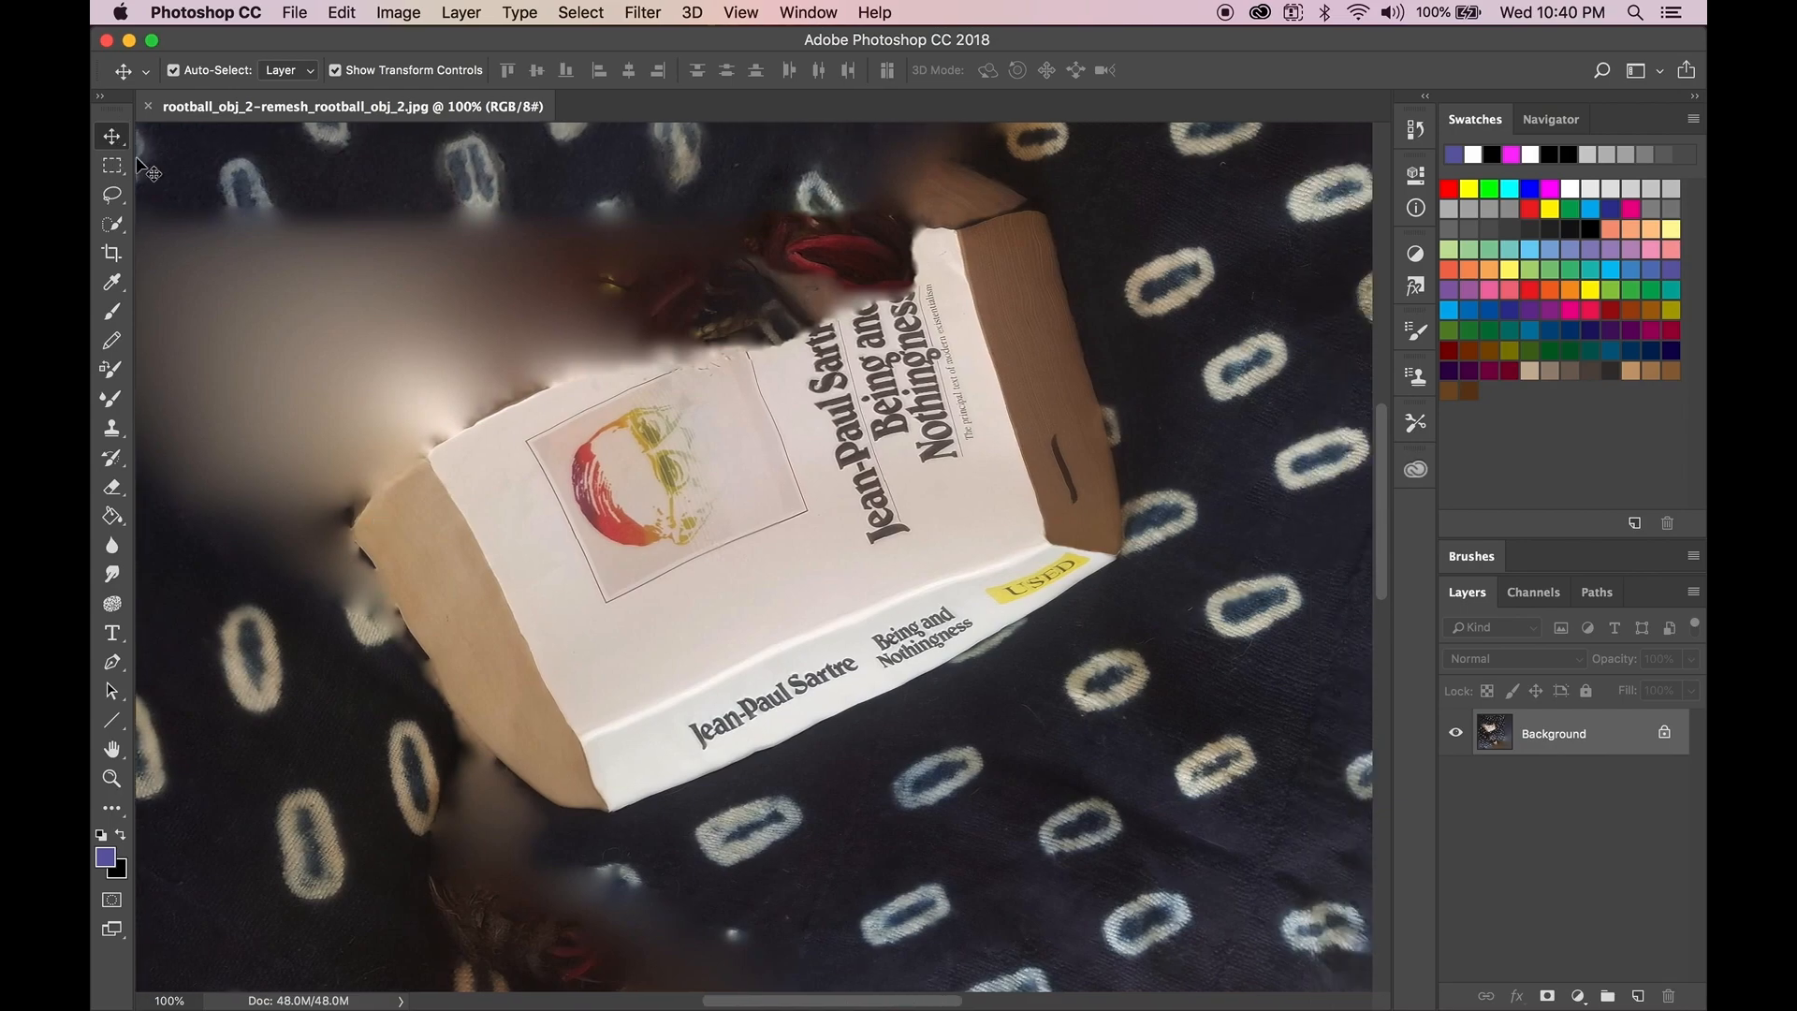
left_click(113, 195)
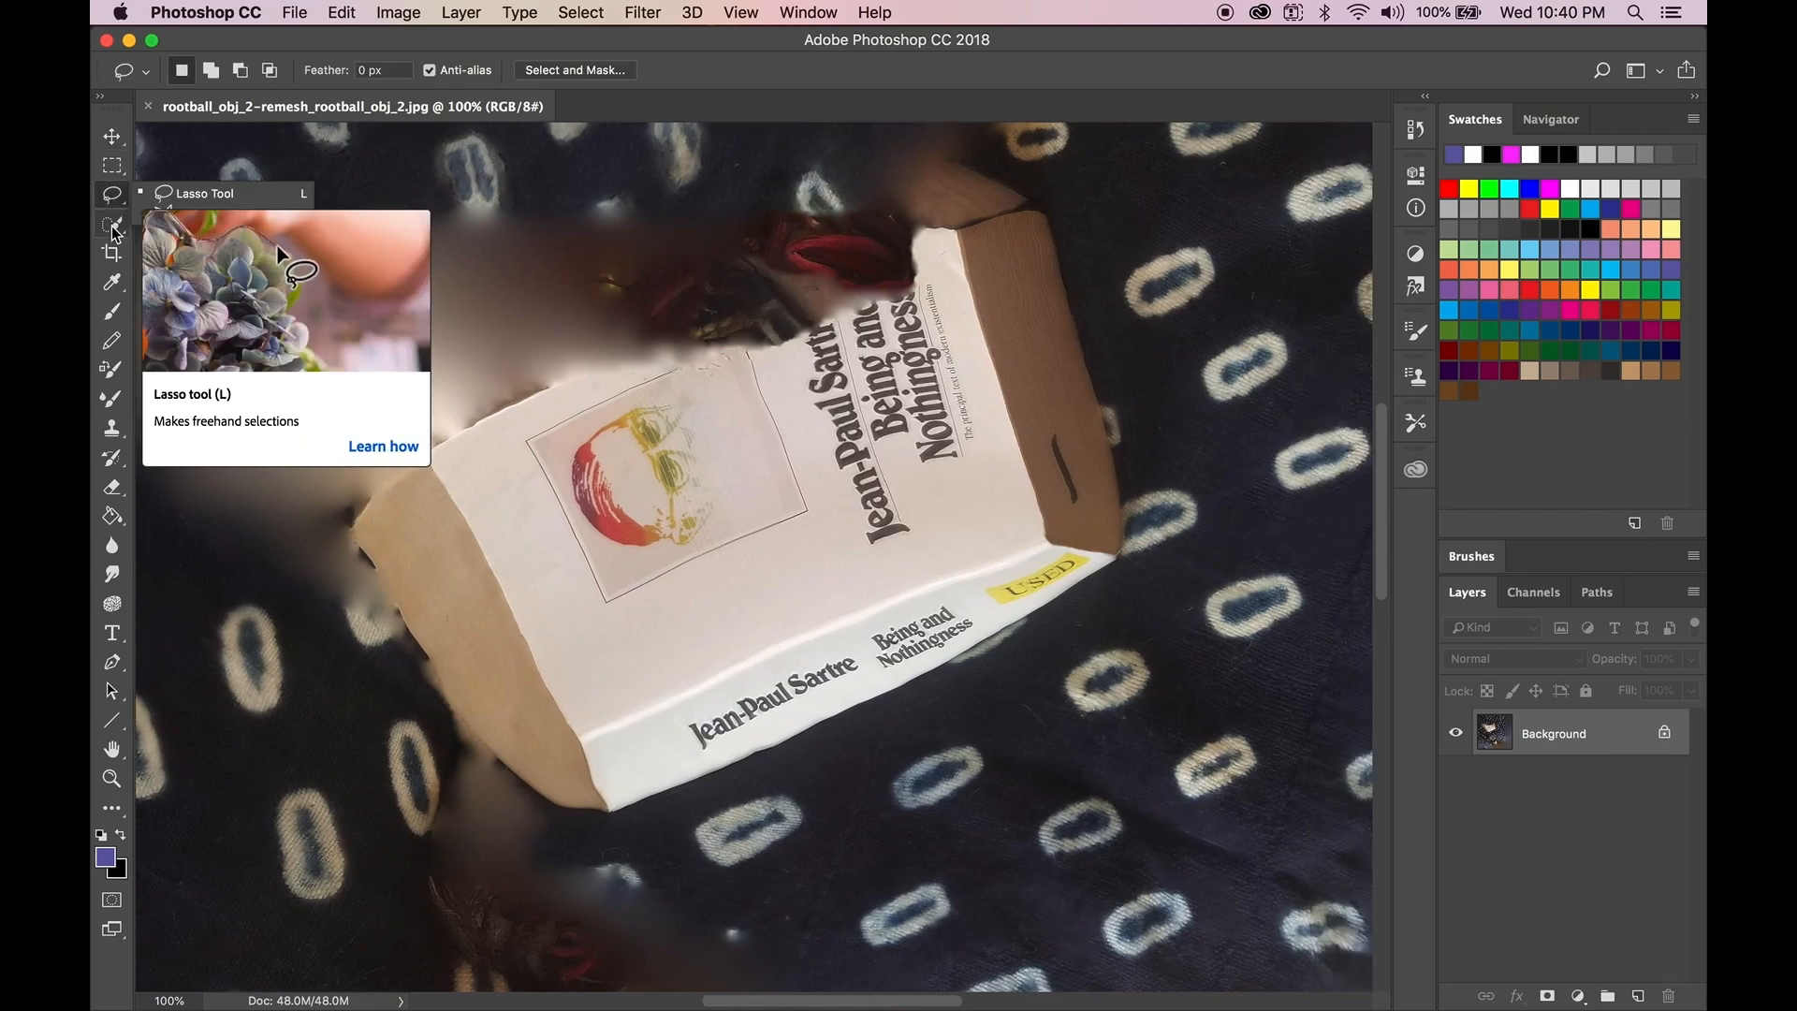
left_click(114, 227)
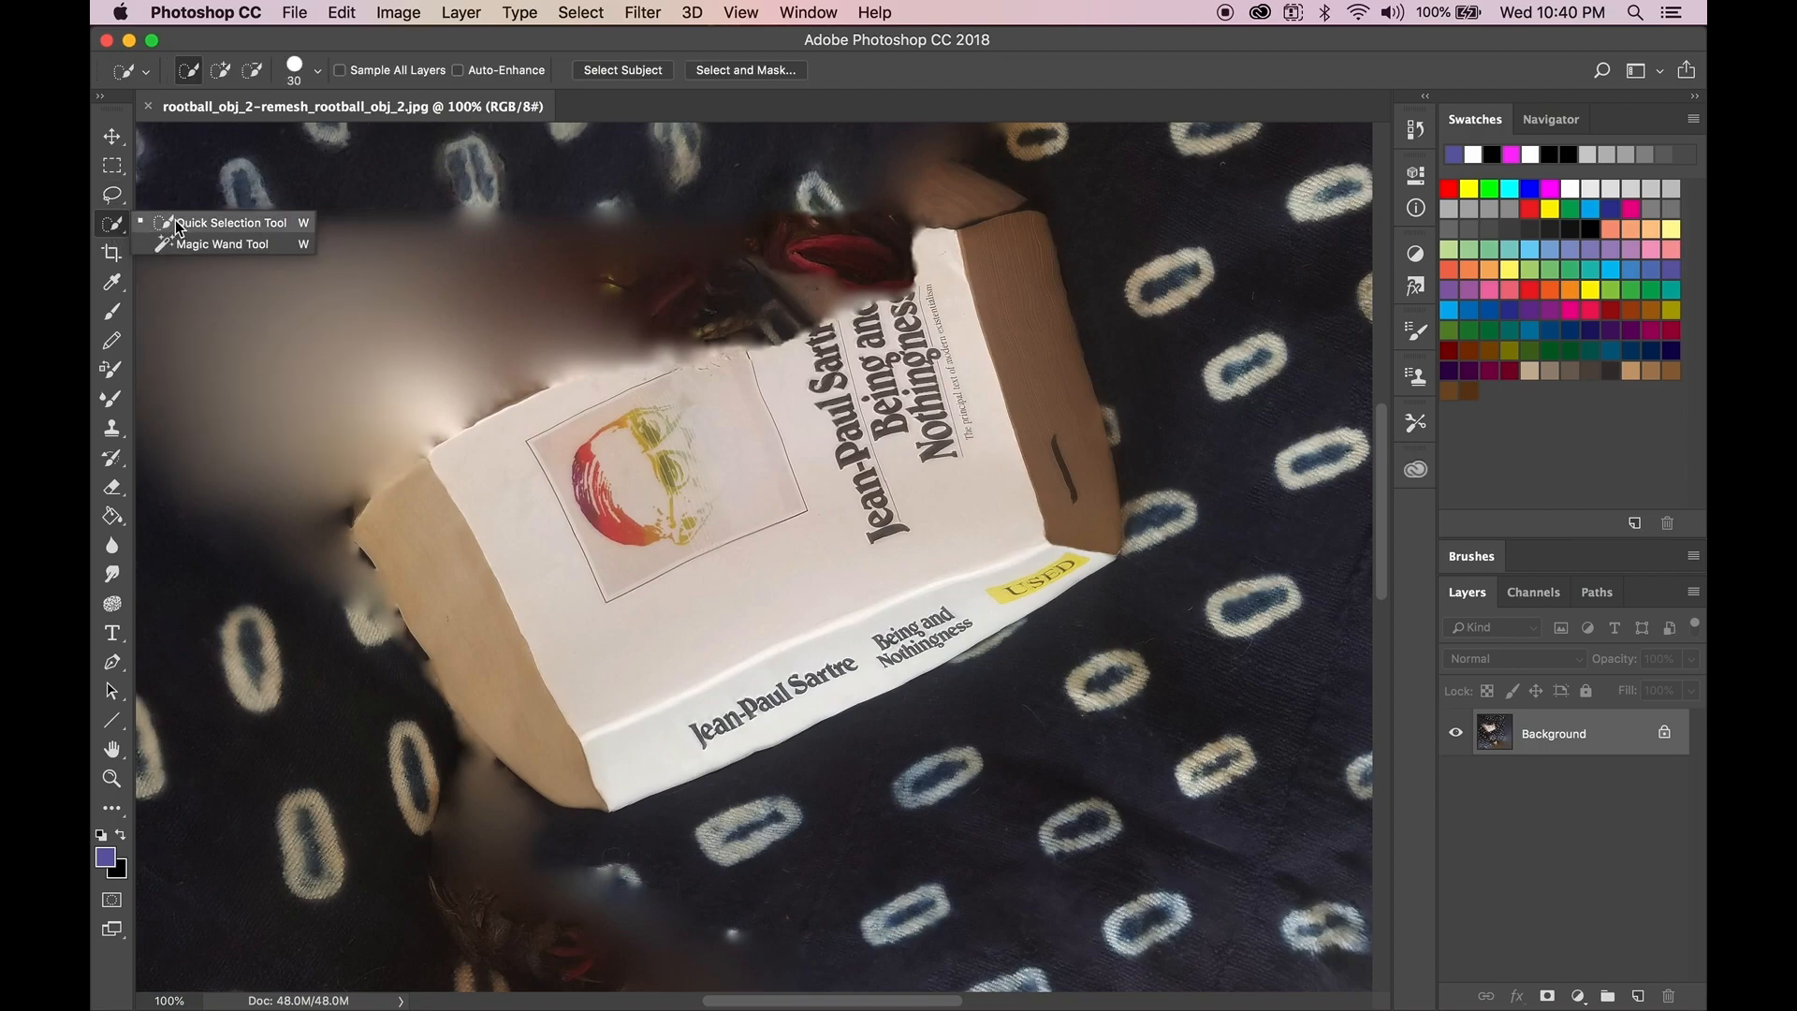
left_click(190, 231)
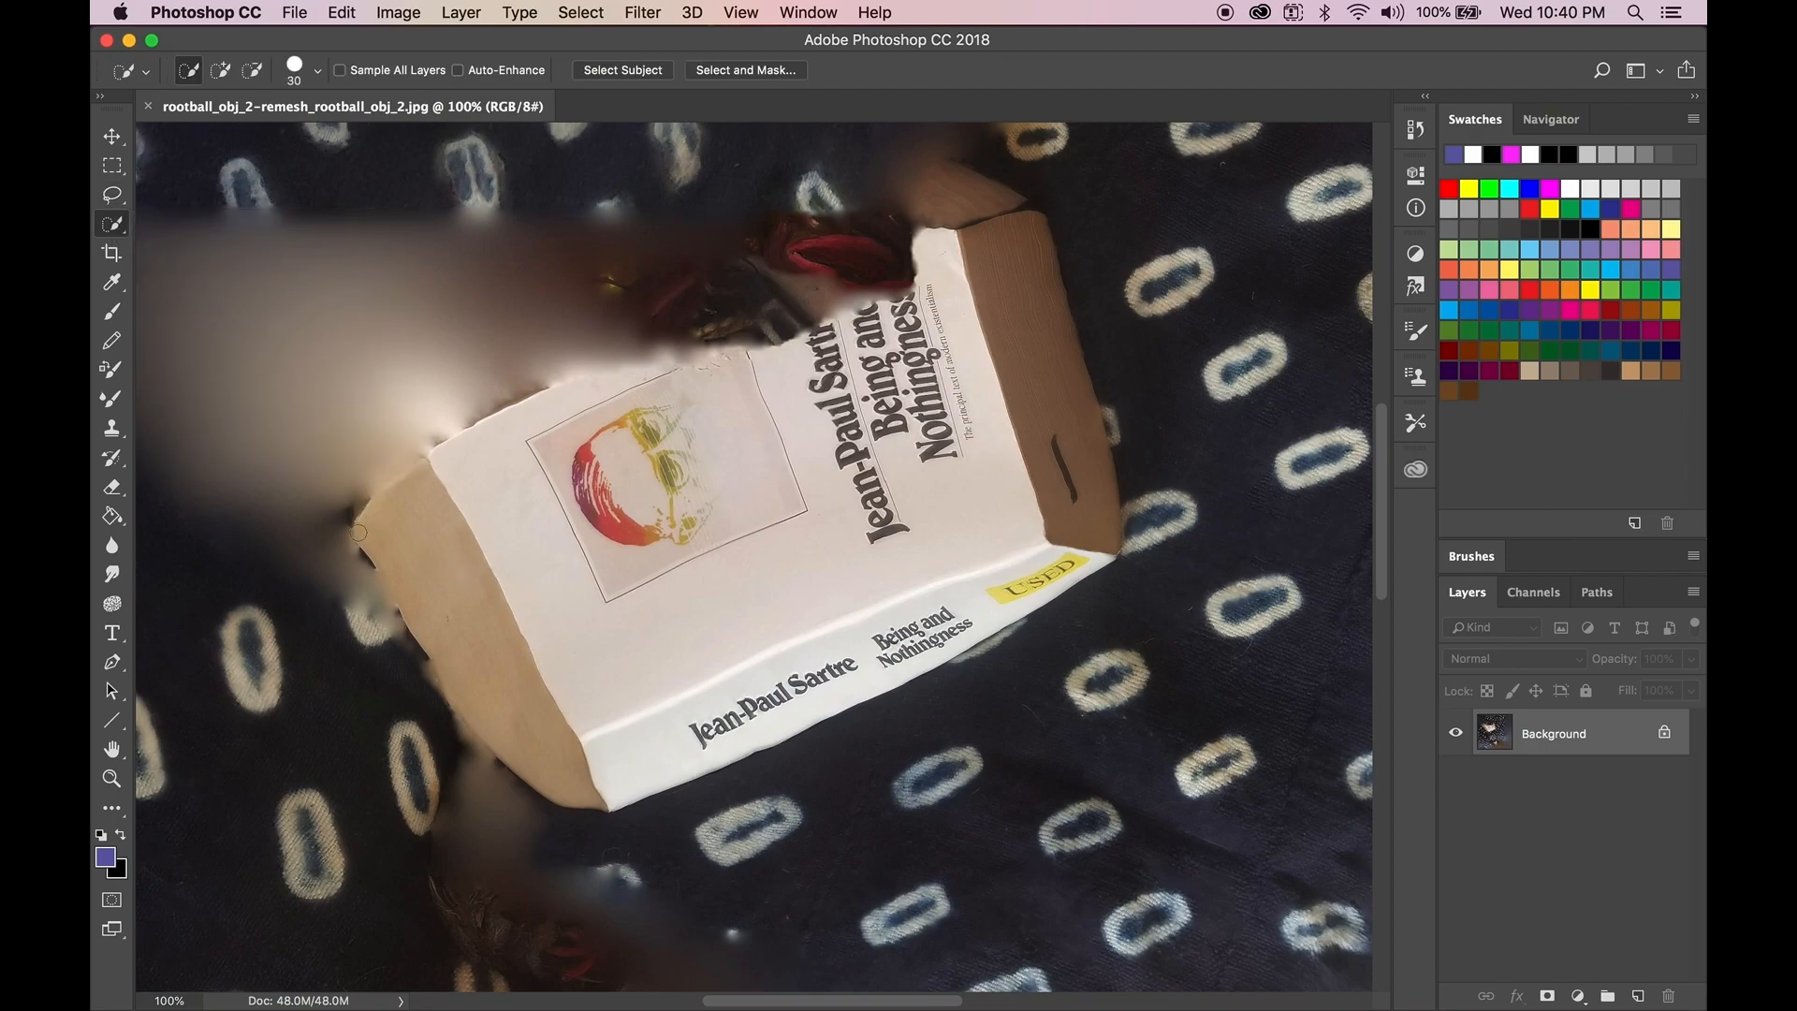
mouse_move(395, 572)
left_mouse_down()
mouse_move(552, 795)
mouse_move(608, 631)
left_mouse_up()
left_click(595, 645)
left_click_drag(1028, 367, 1044, 489)
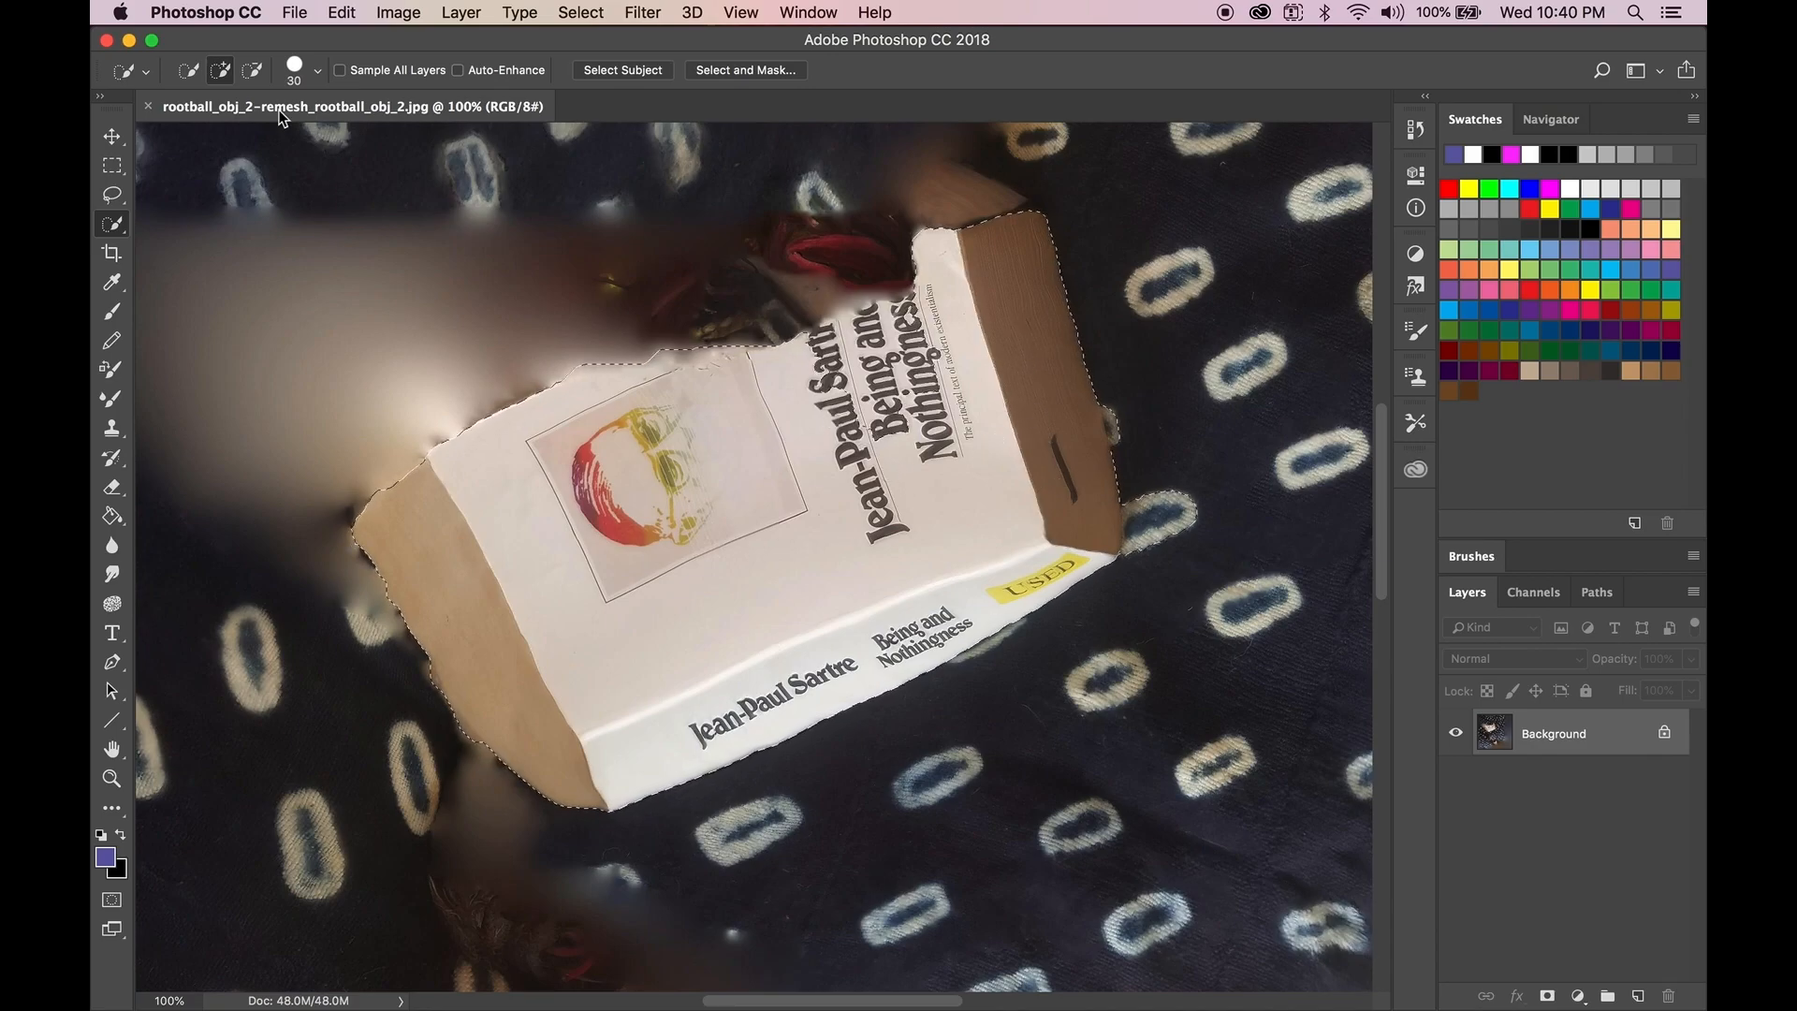
left_click(251, 72)
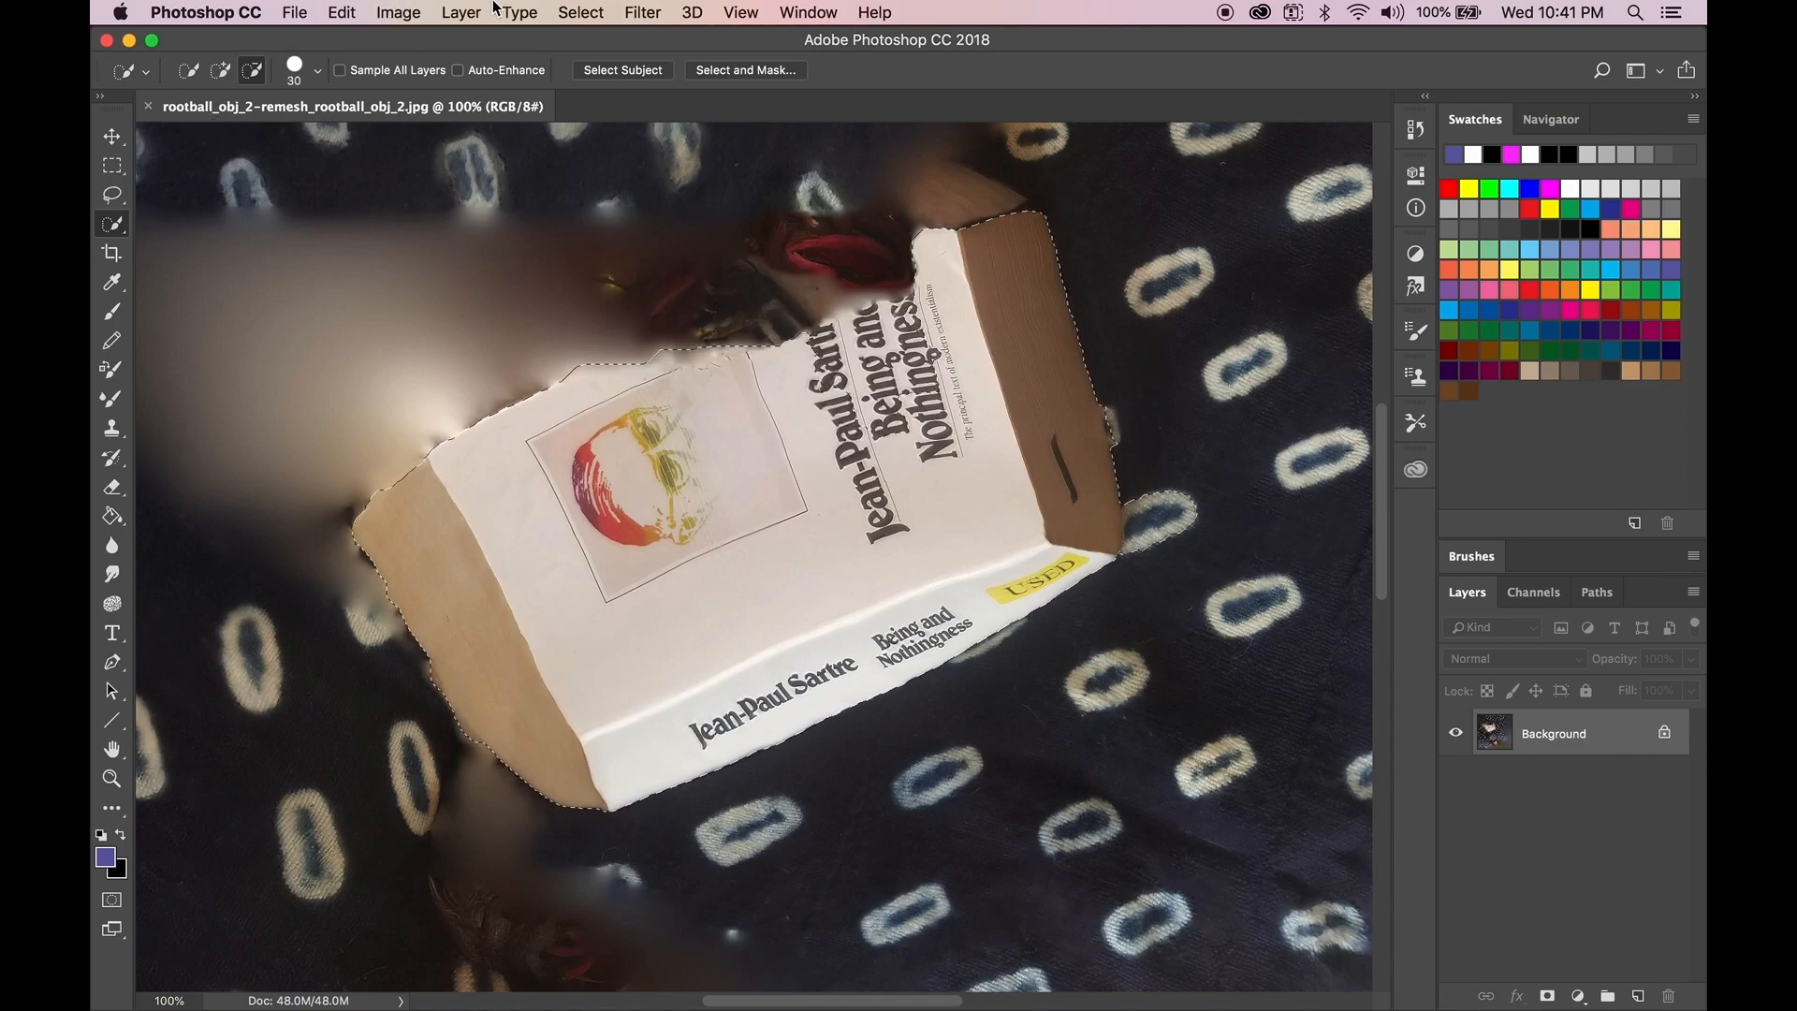
left_click(481, 11)
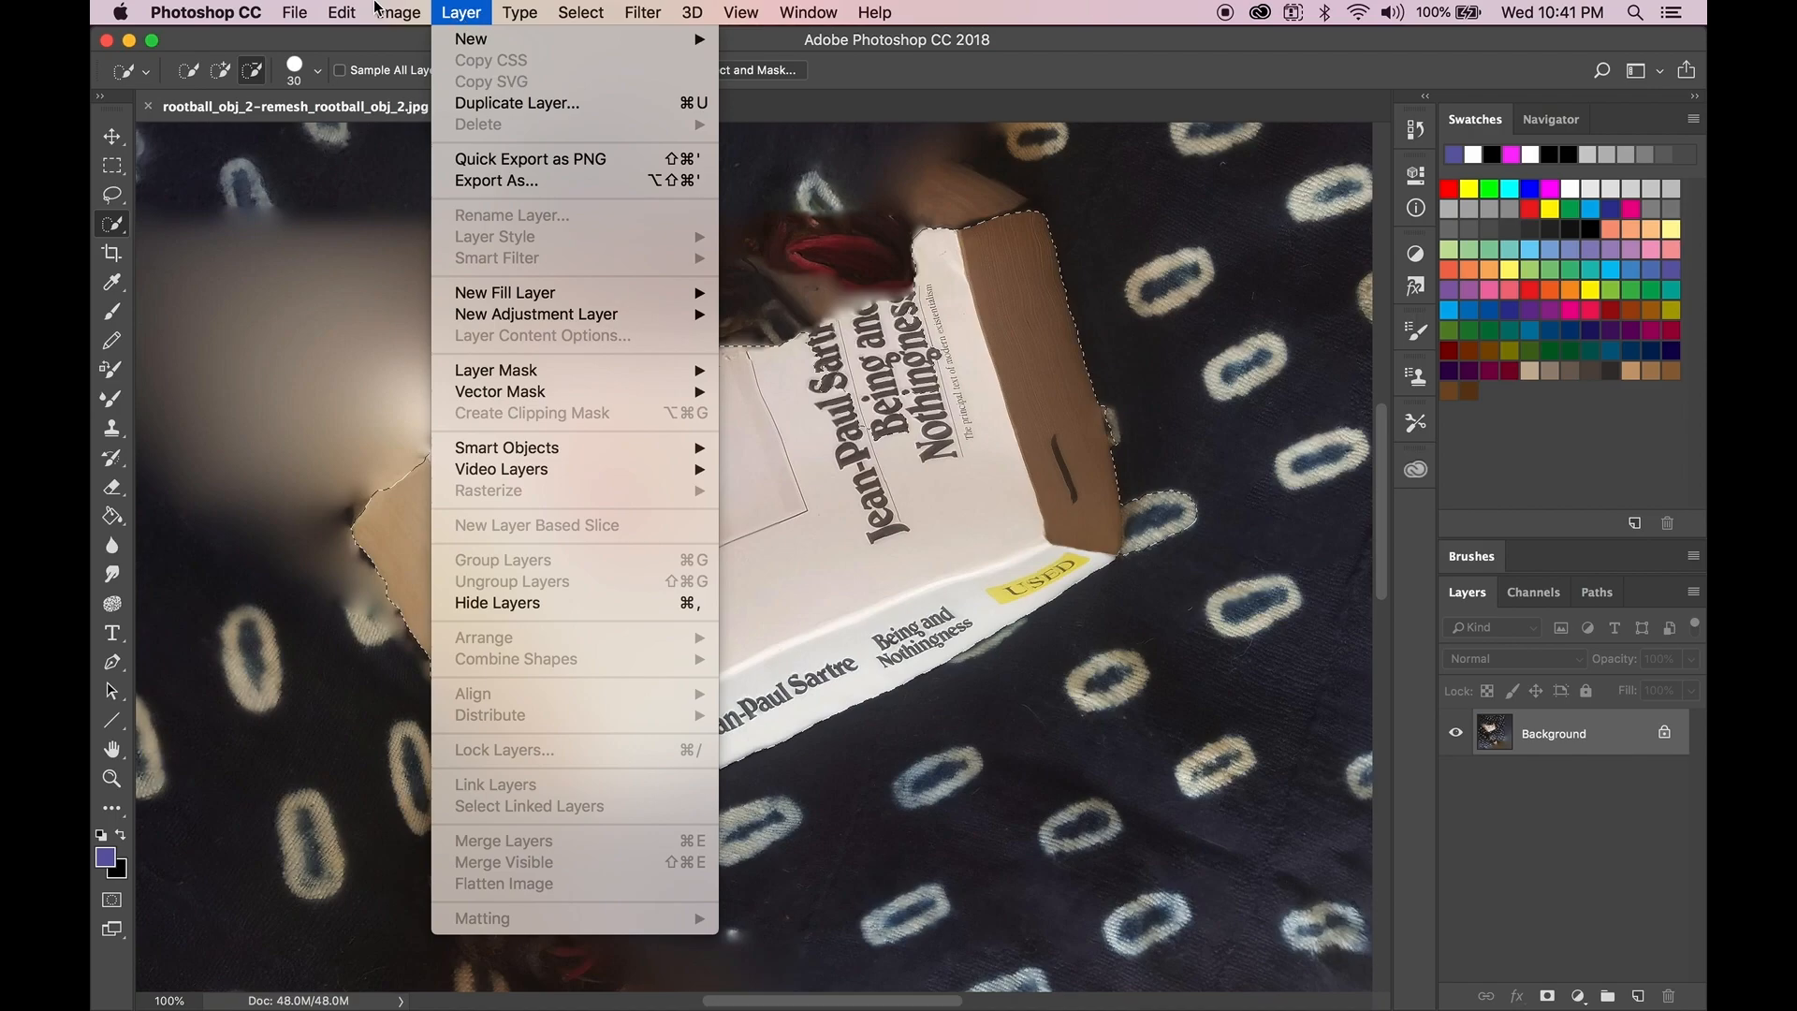
mouse_move(393, 11)
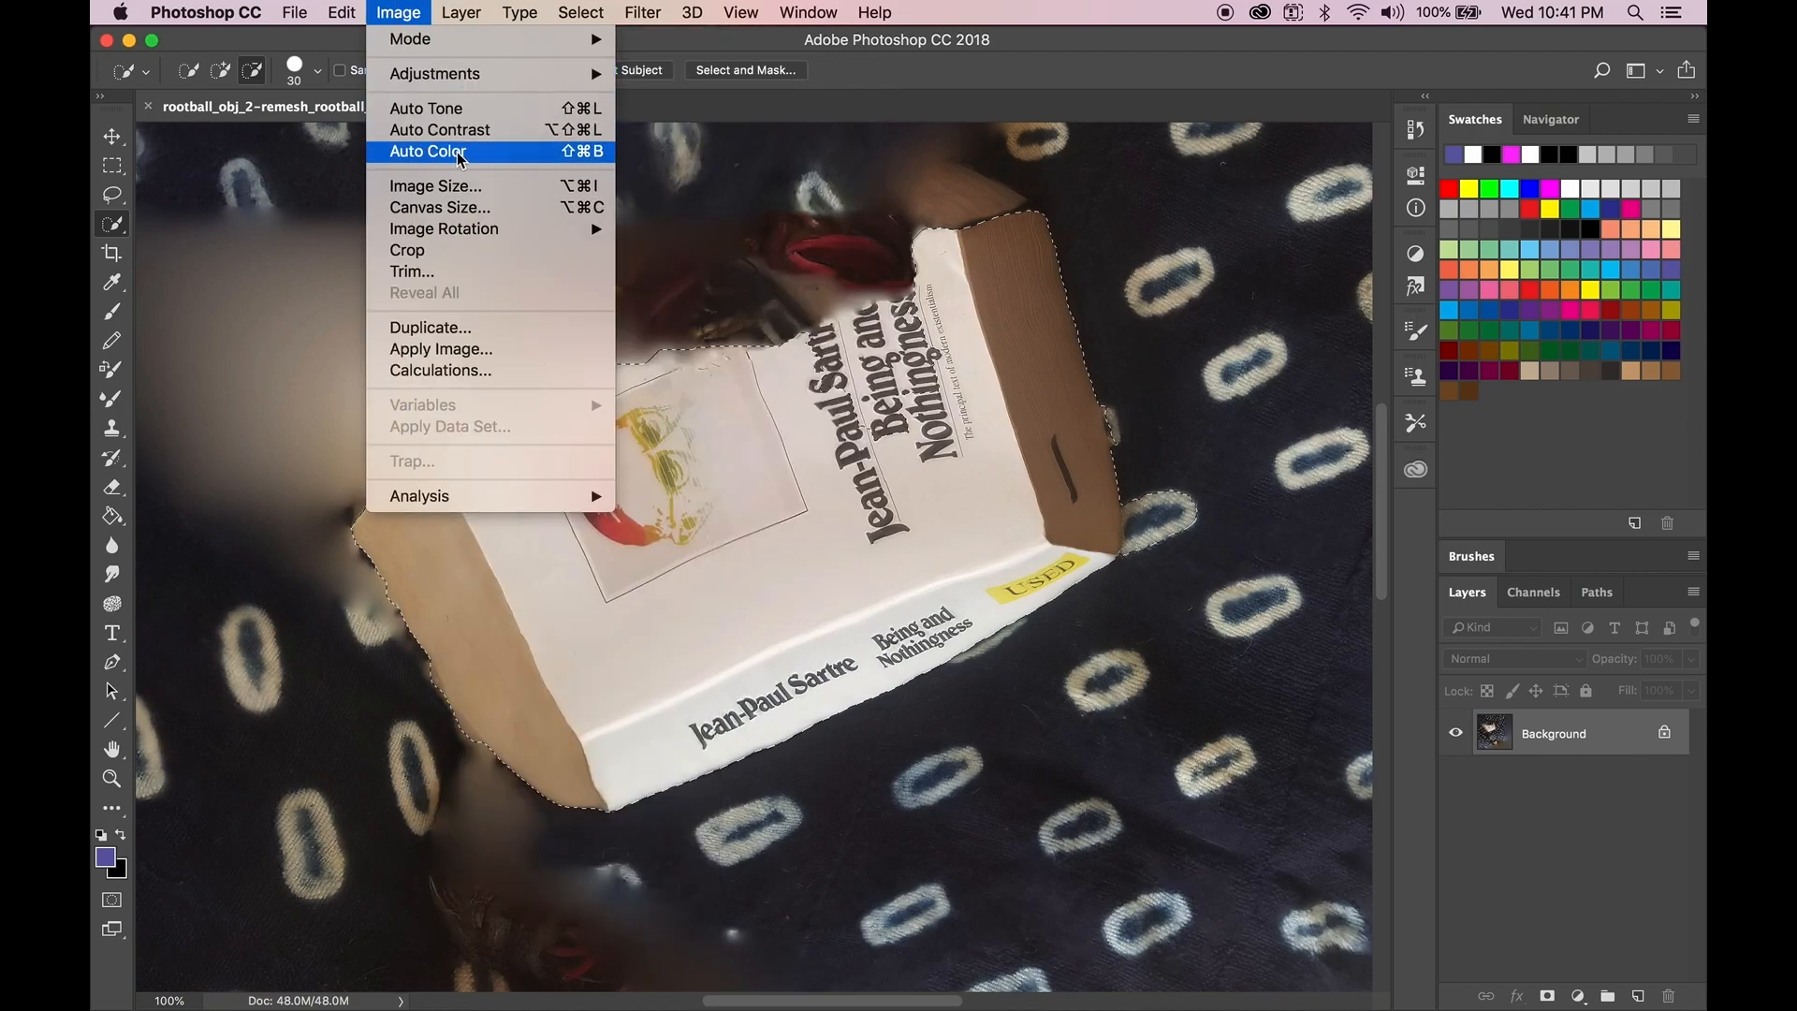
mouse_move(465, 73)
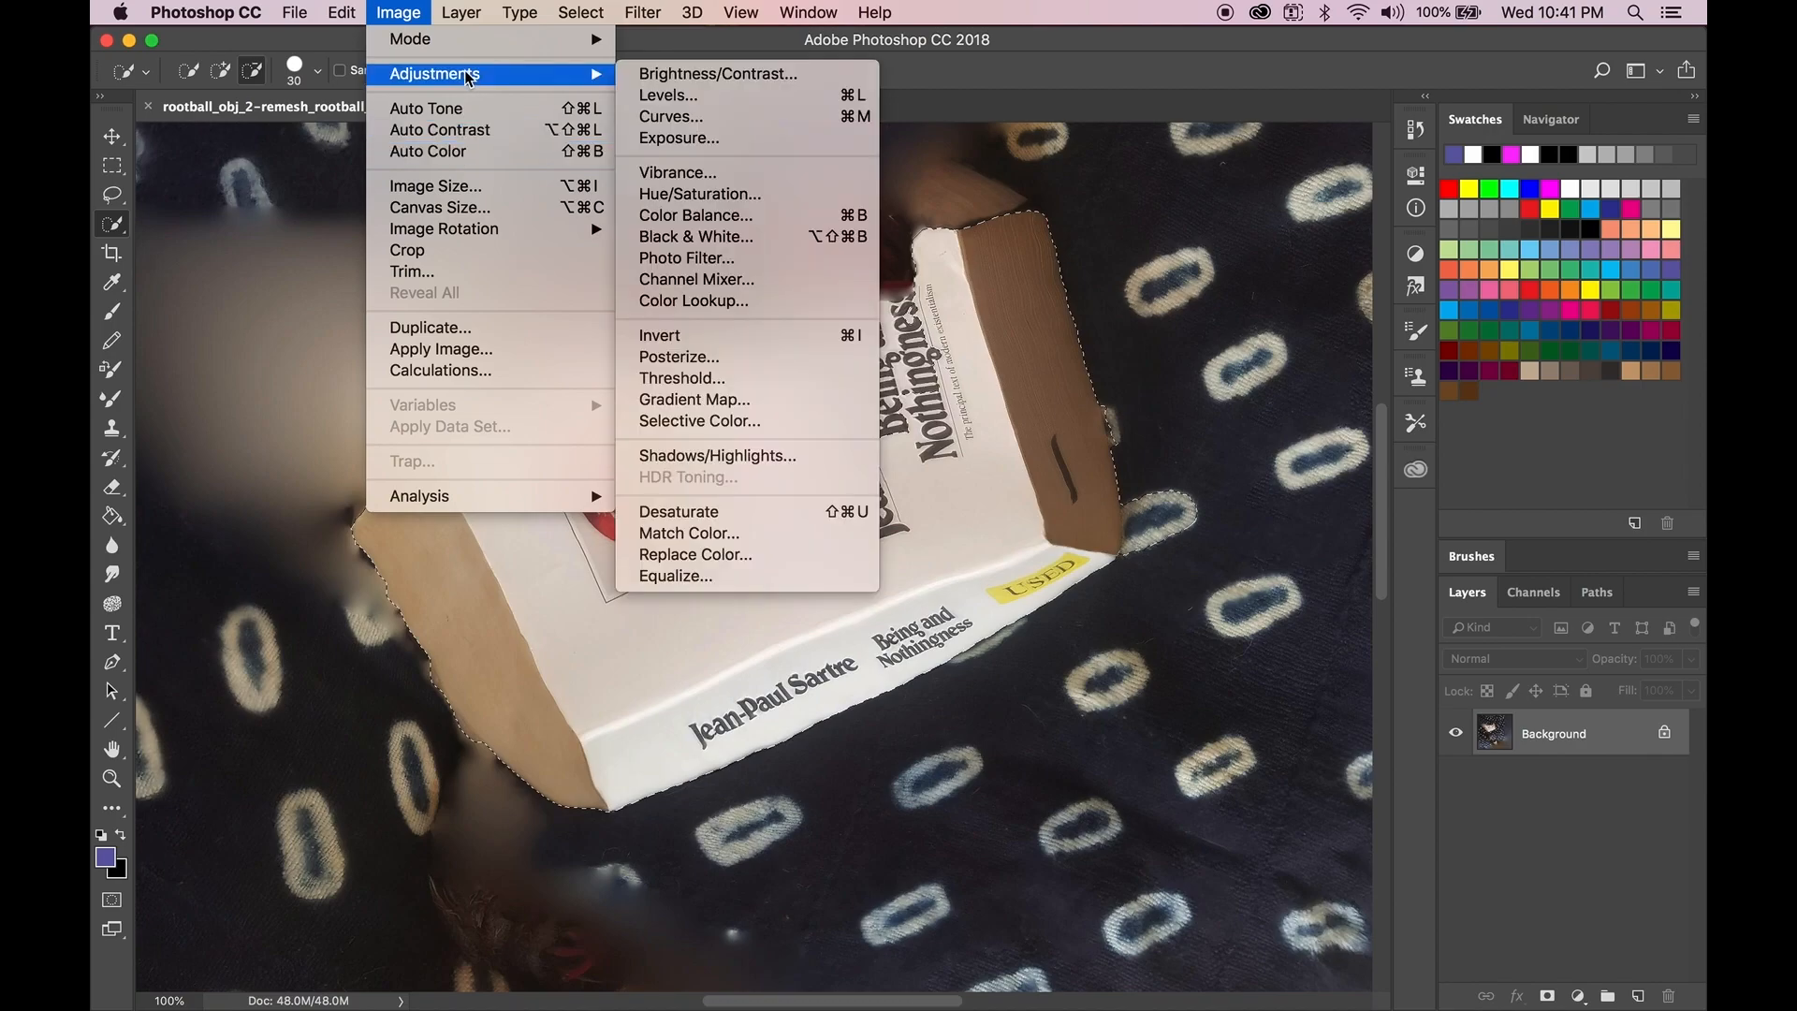
left_click(823, 215)
left_click_drag(825, 246, 1239, 250)
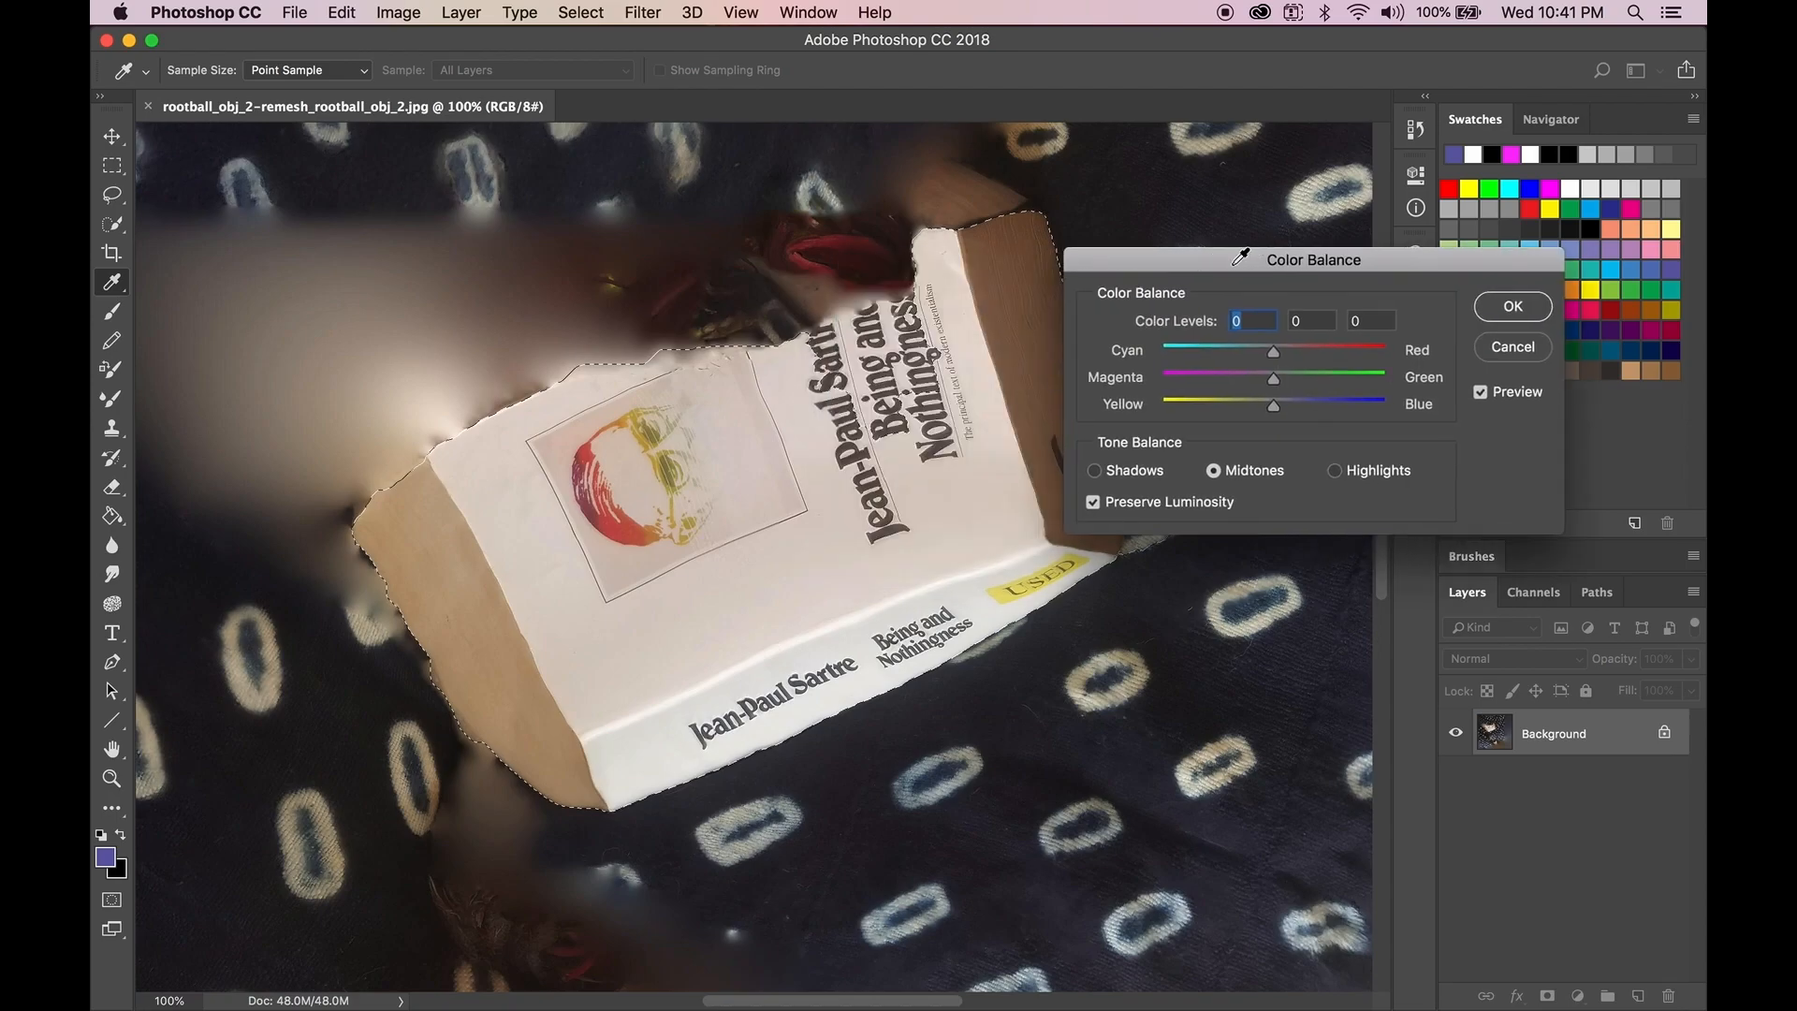
left_click_drag(1273, 377, 1344, 379)
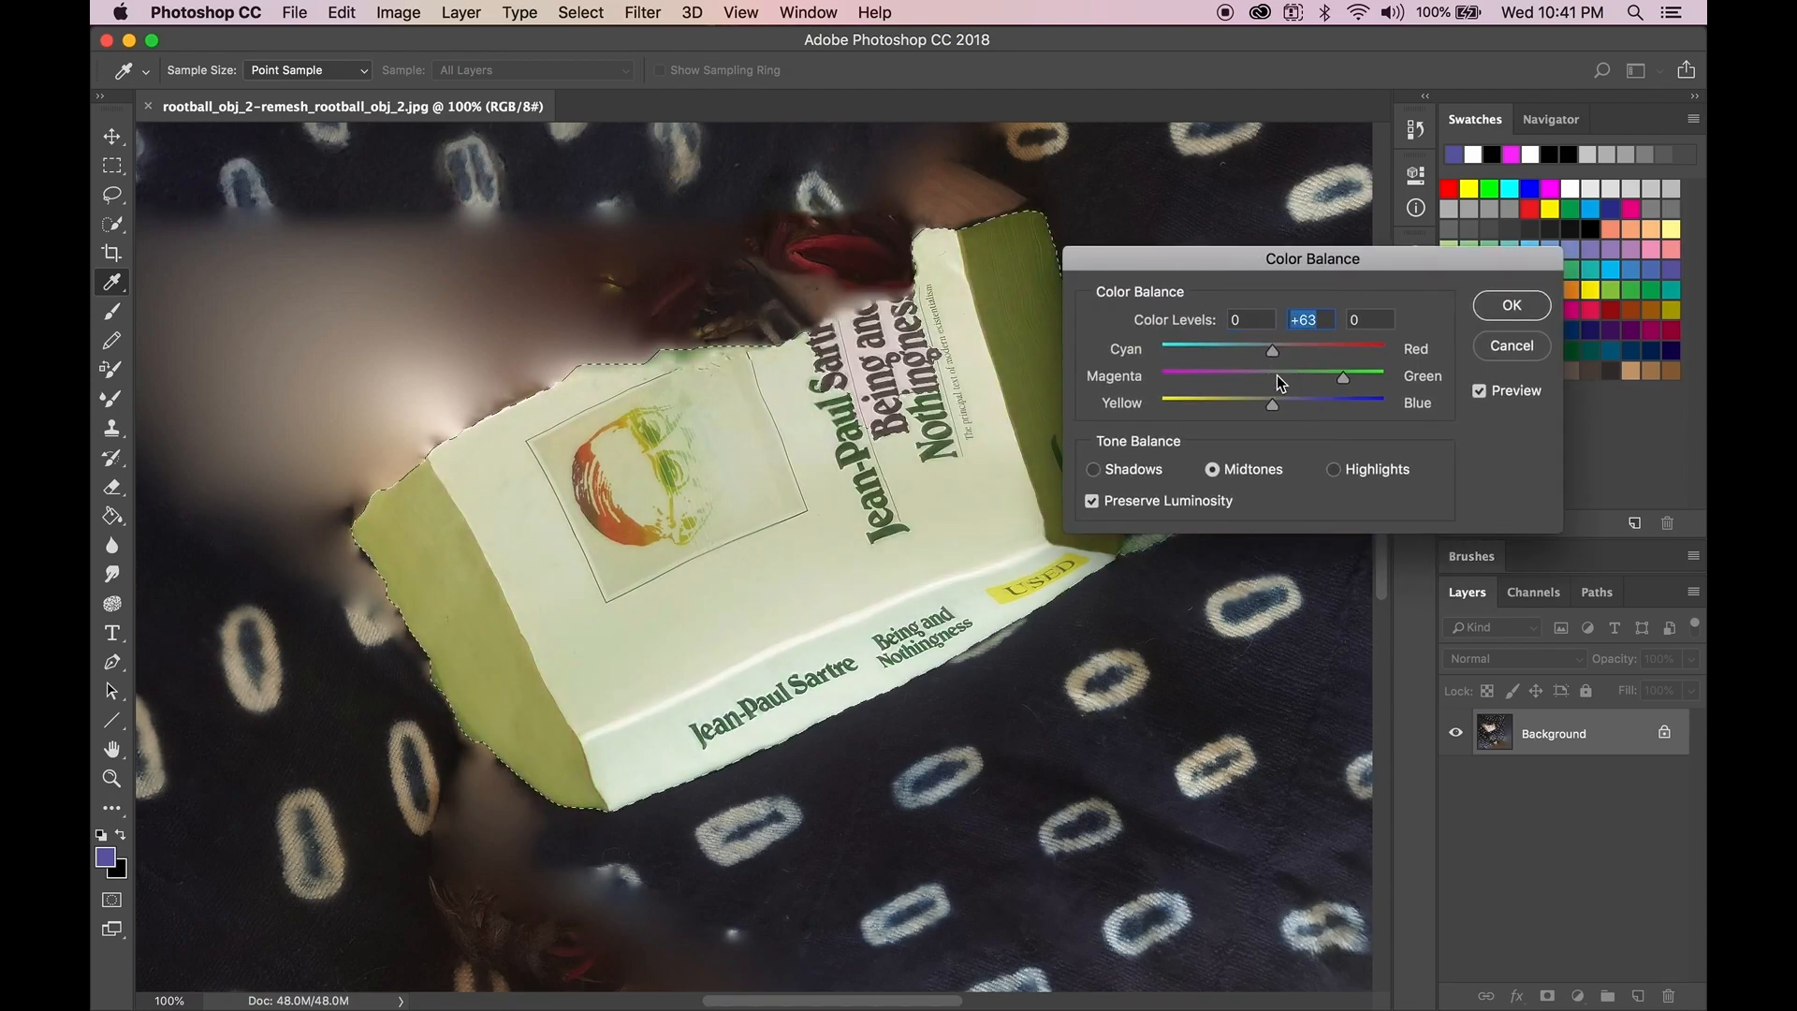
left_click(1511, 345)
key("w")
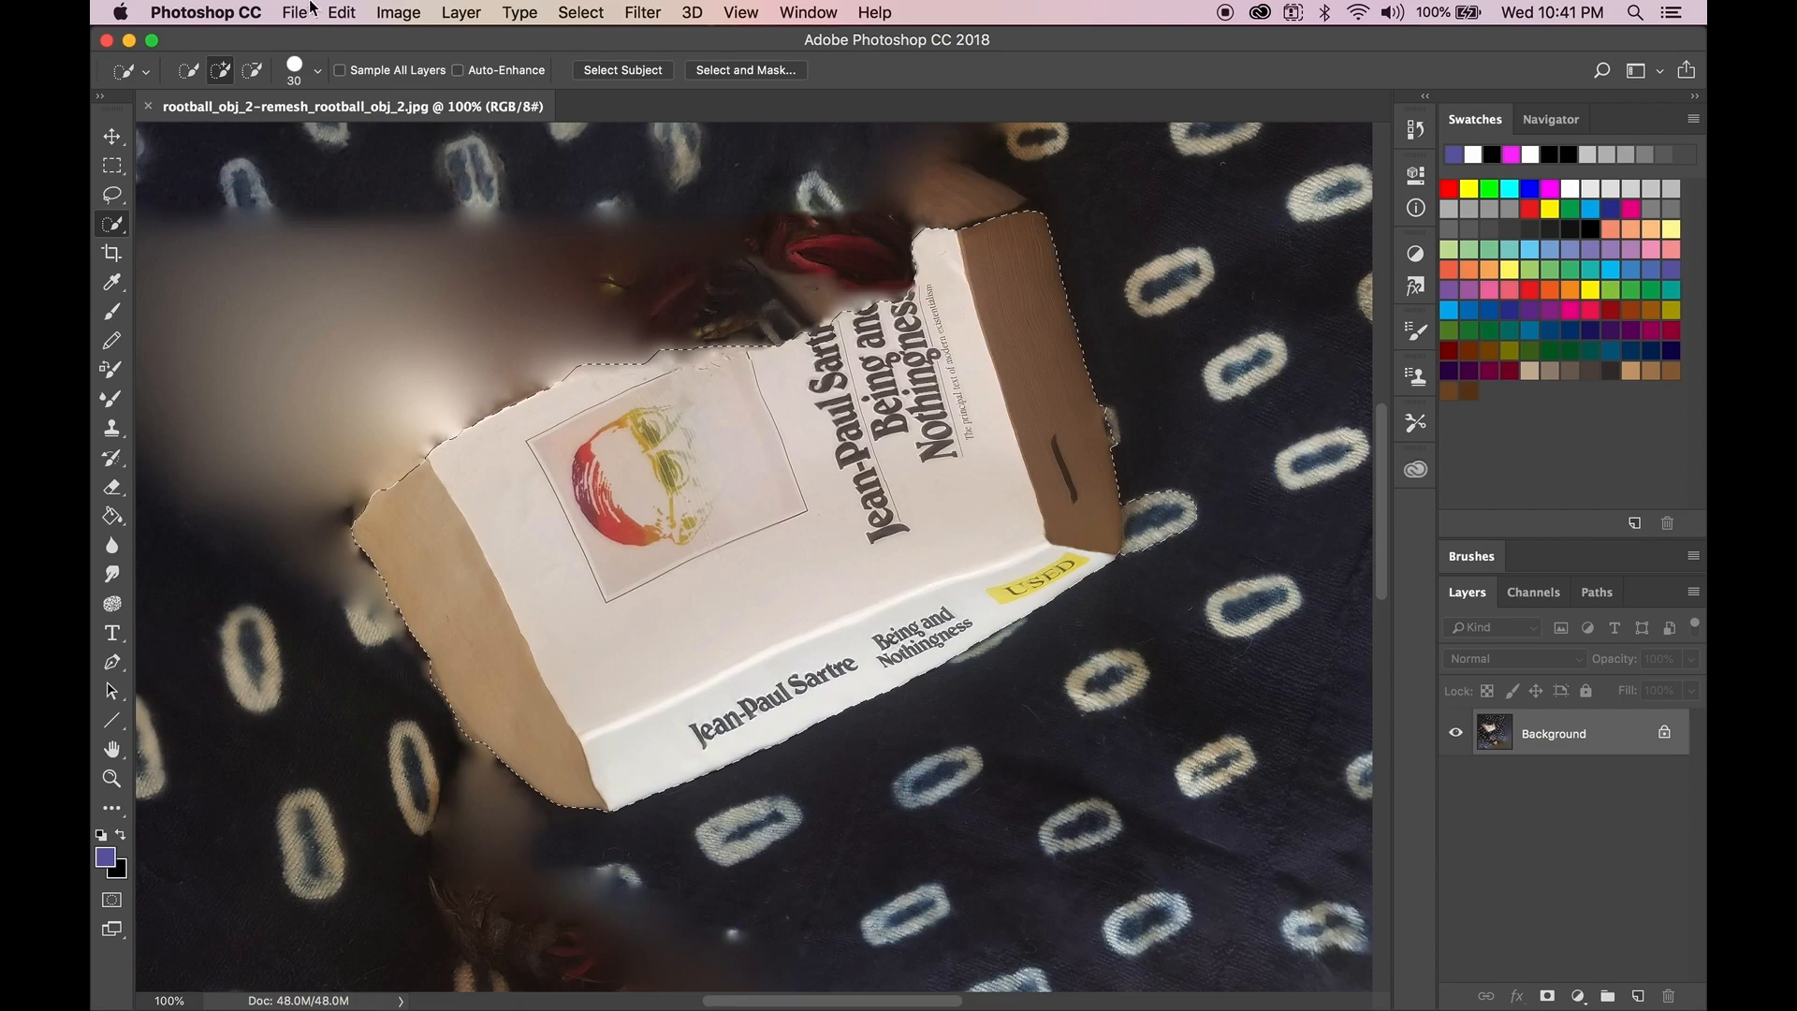
- Start a Color Balance adjustment on the selected book with midtones at +97 red, -48 magenta and +100 blue
left_click(295, 13)
mouse_move(402, 75)
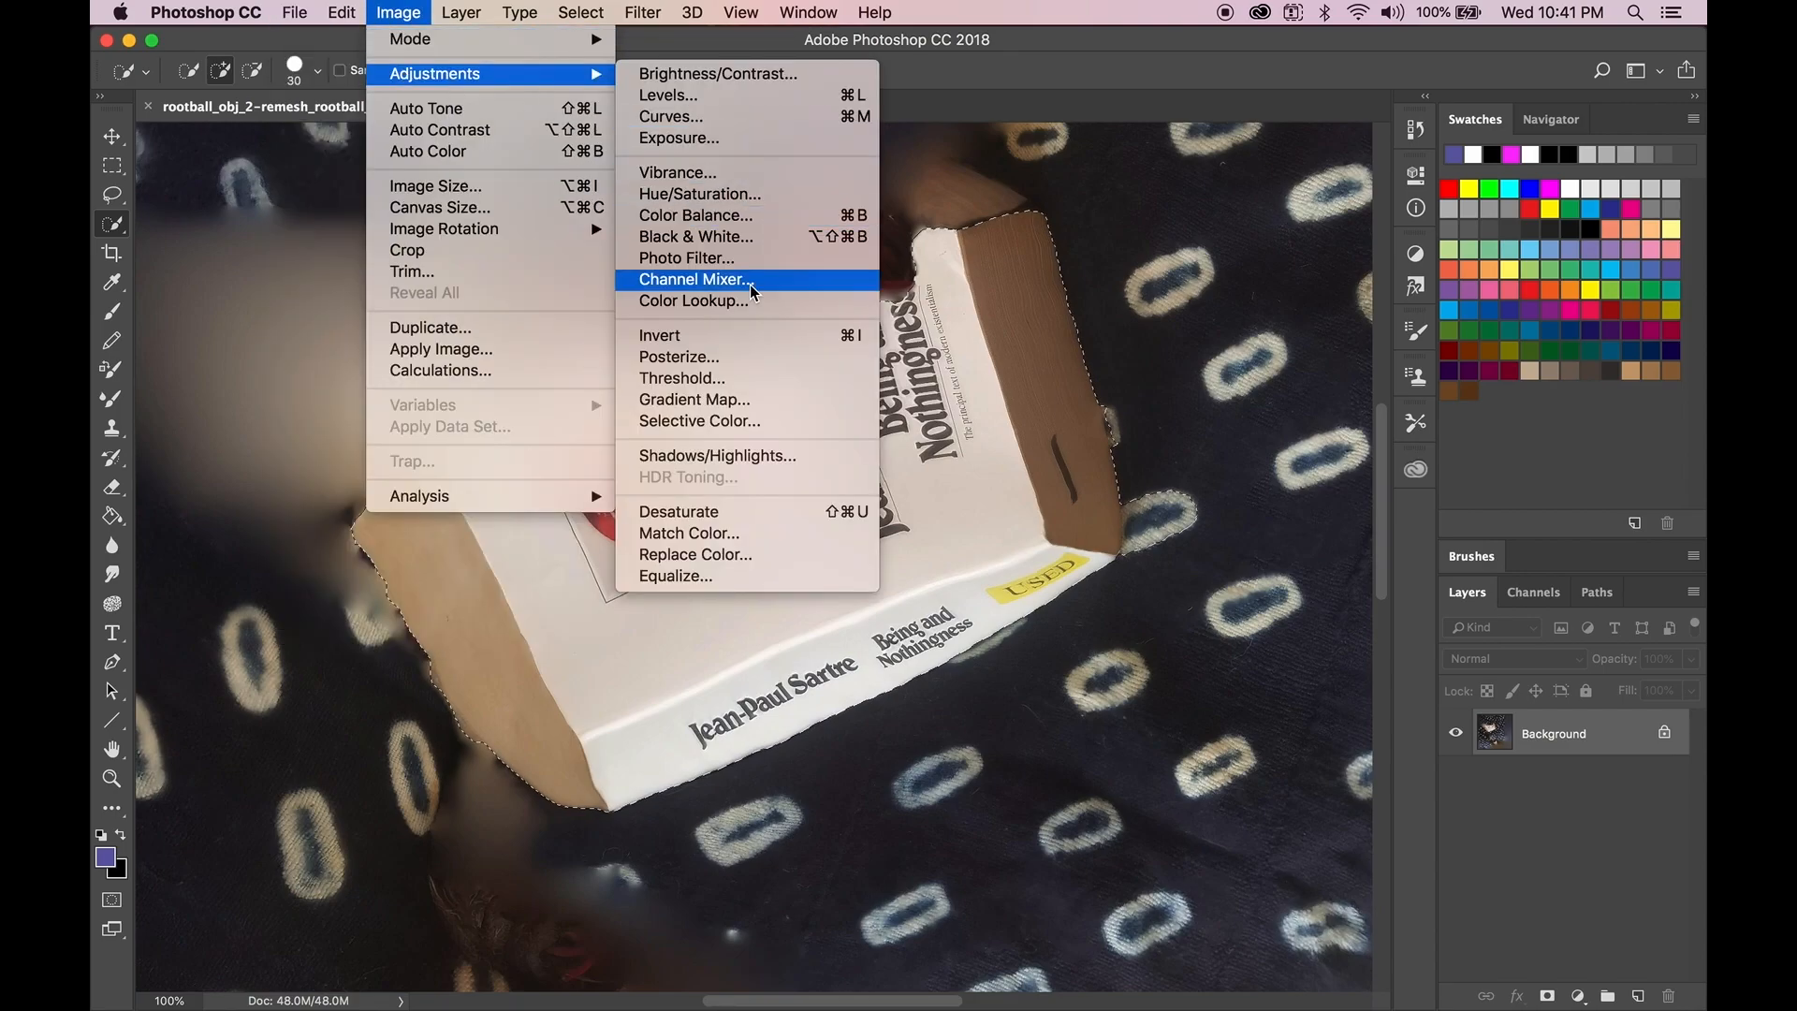
left_click(759, 219)
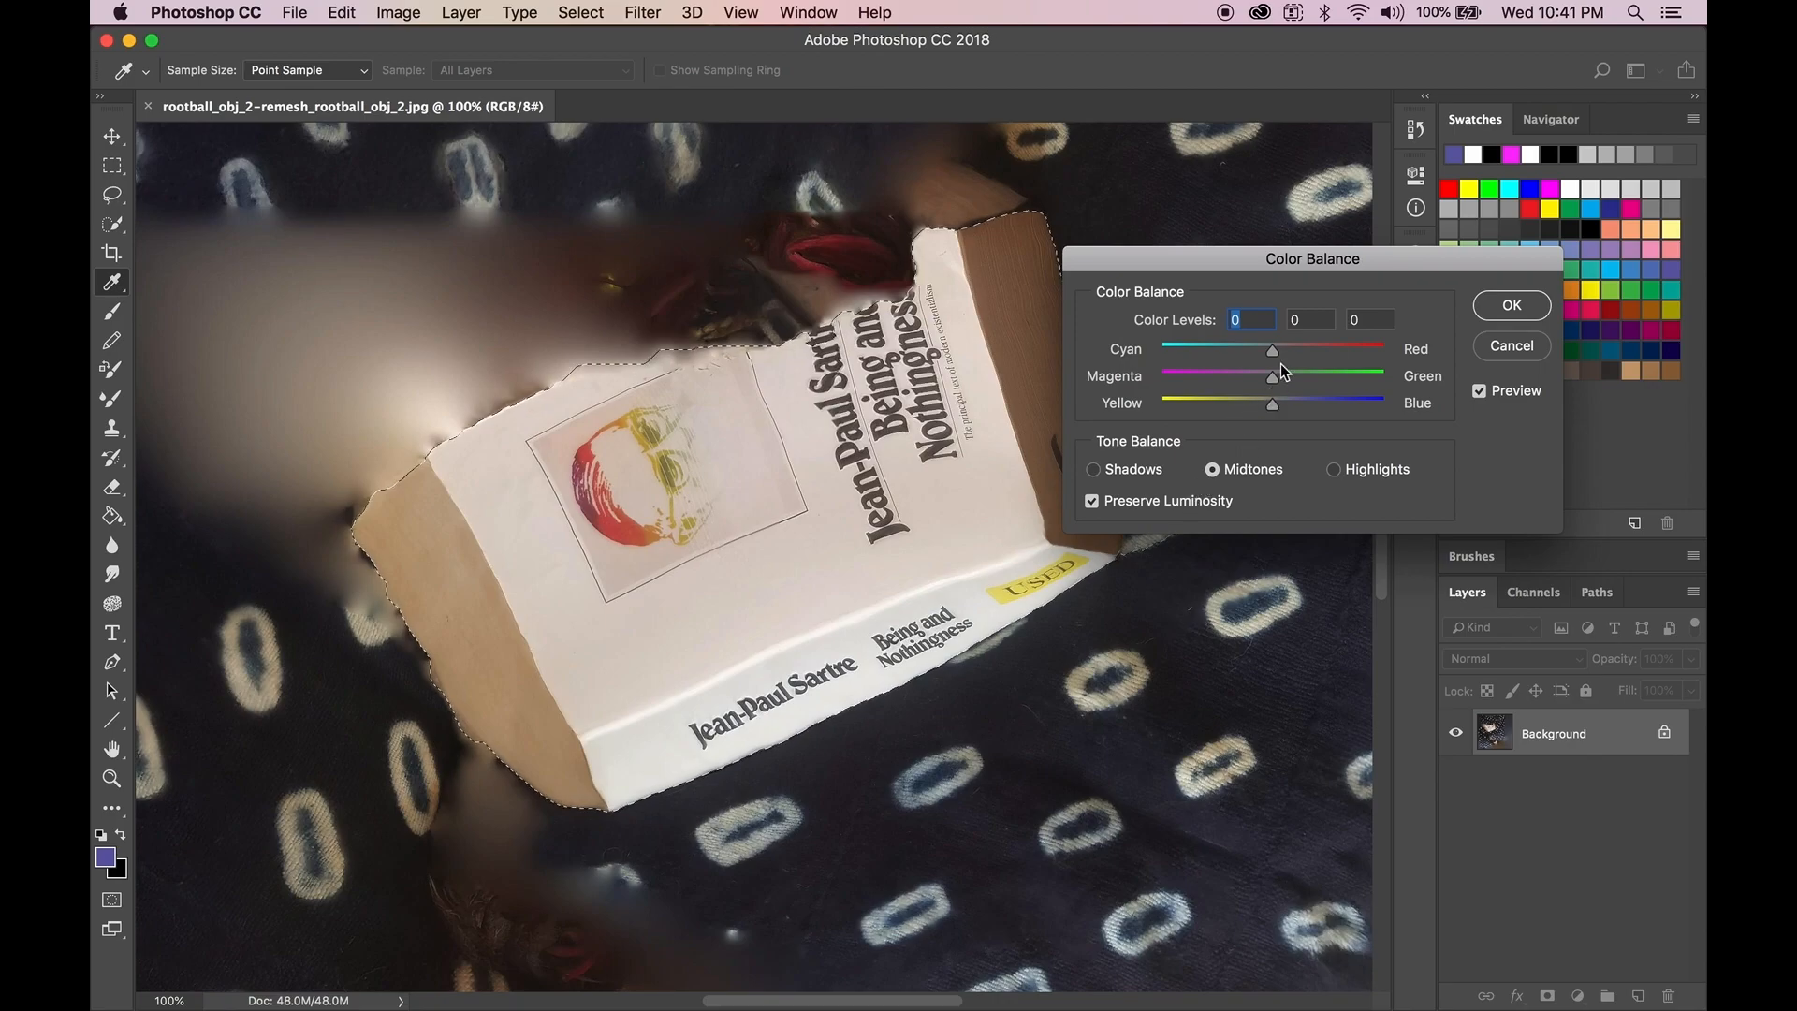
left_click_drag(1302, 379, 1360, 393)
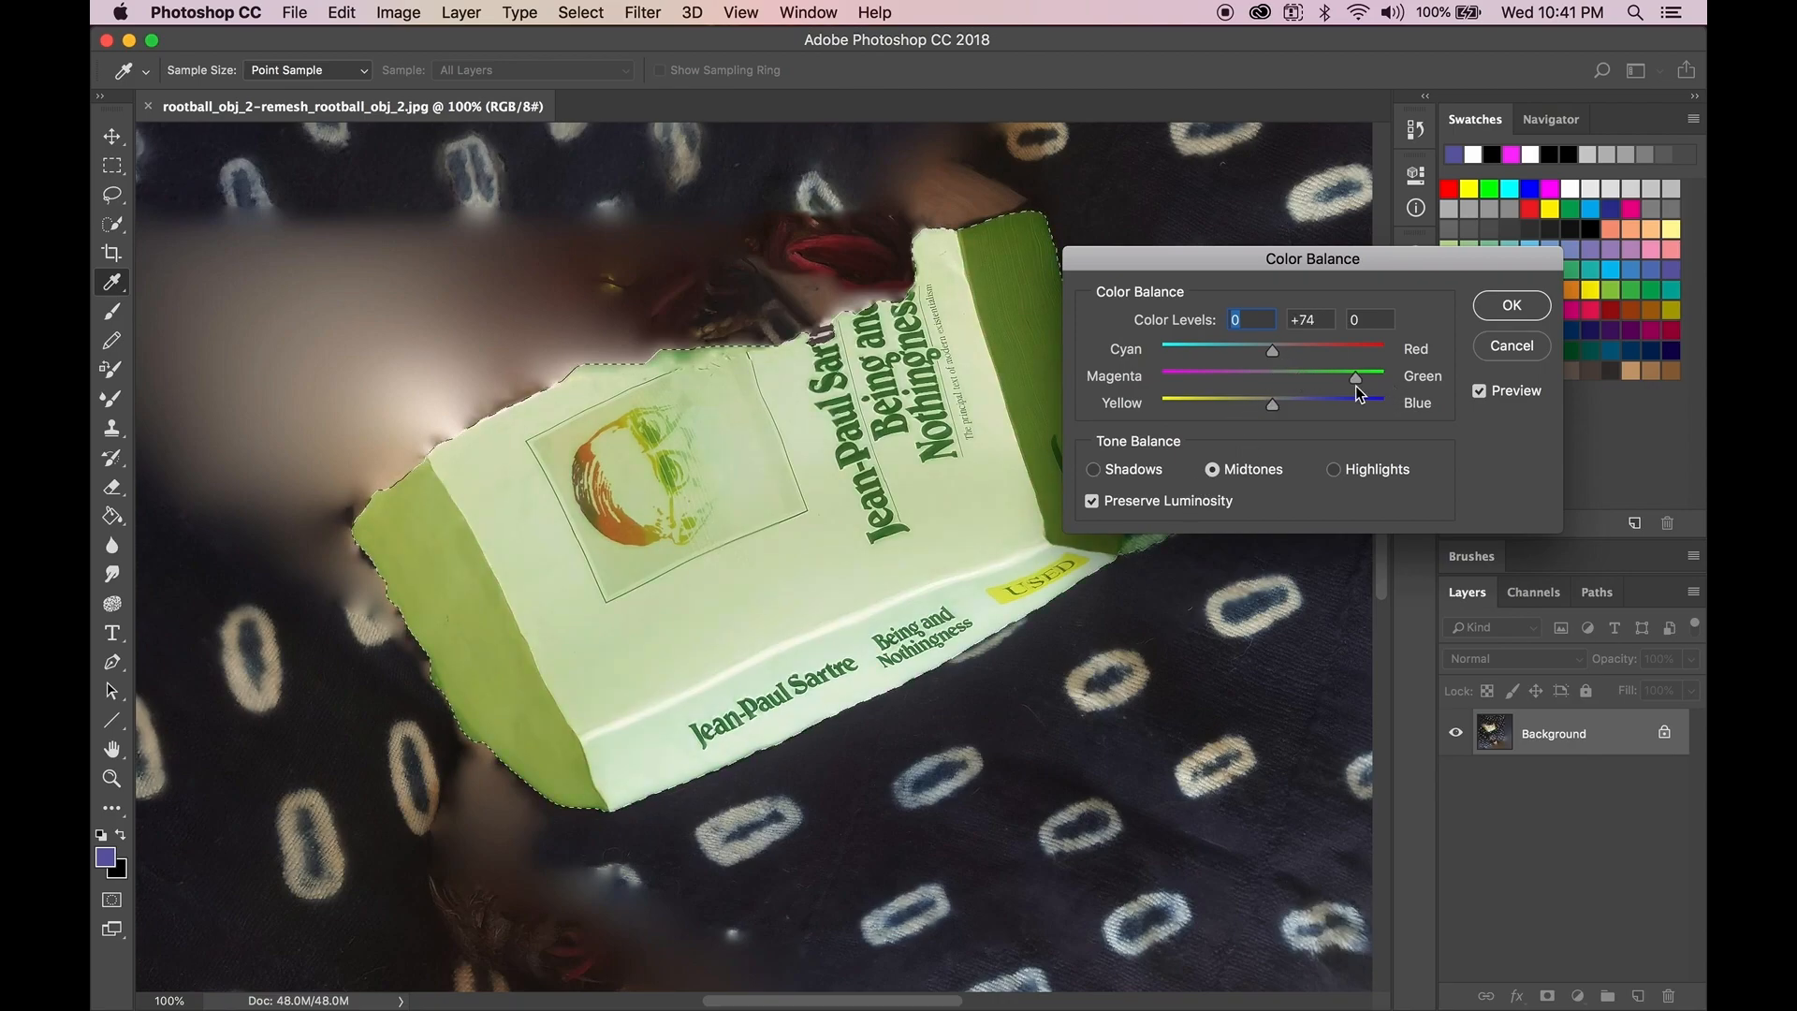
left_click_drag(1274, 351, 1383, 352)
left_click_drag(1273, 411, 1406, 408)
left_click_drag(1289, 400, 1216, 391)
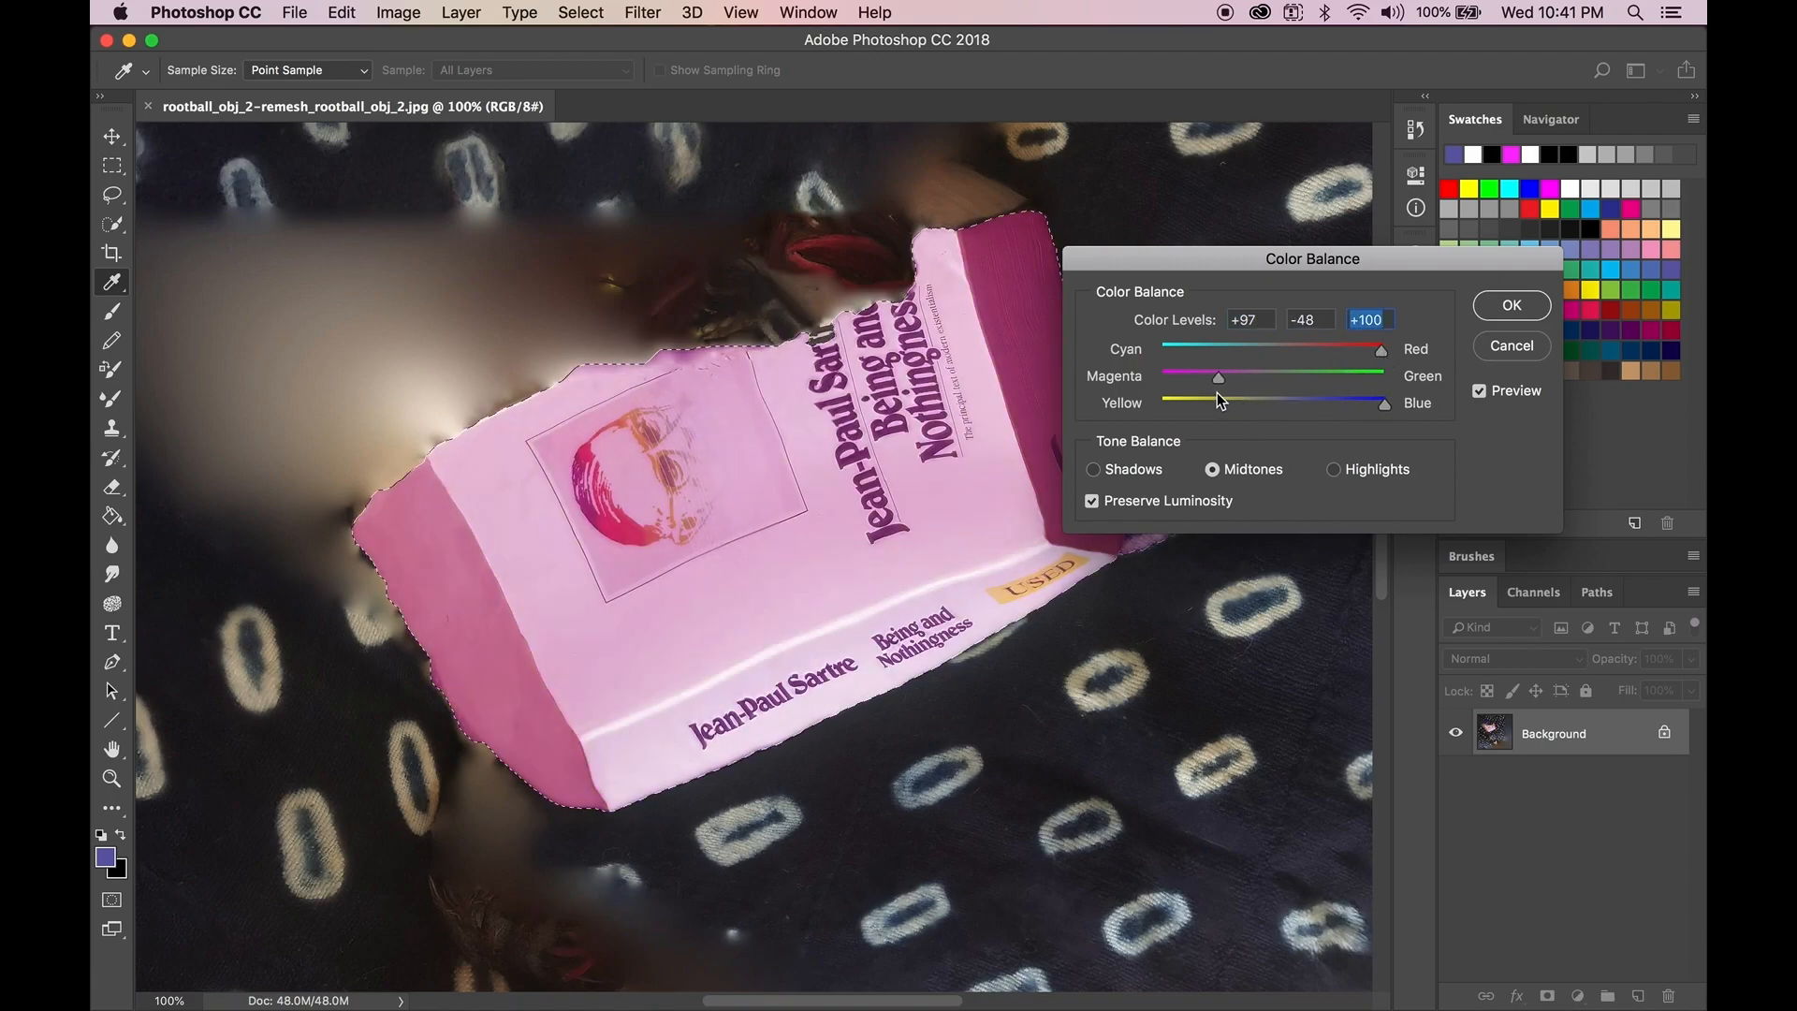
- Set the Color Balance shadows to +21, -26, +47 and the highlights to +31, -9, +13, and apply the adjustment
left_click(1131, 478)
left_click_drag(1227, 401, 1297, 353)
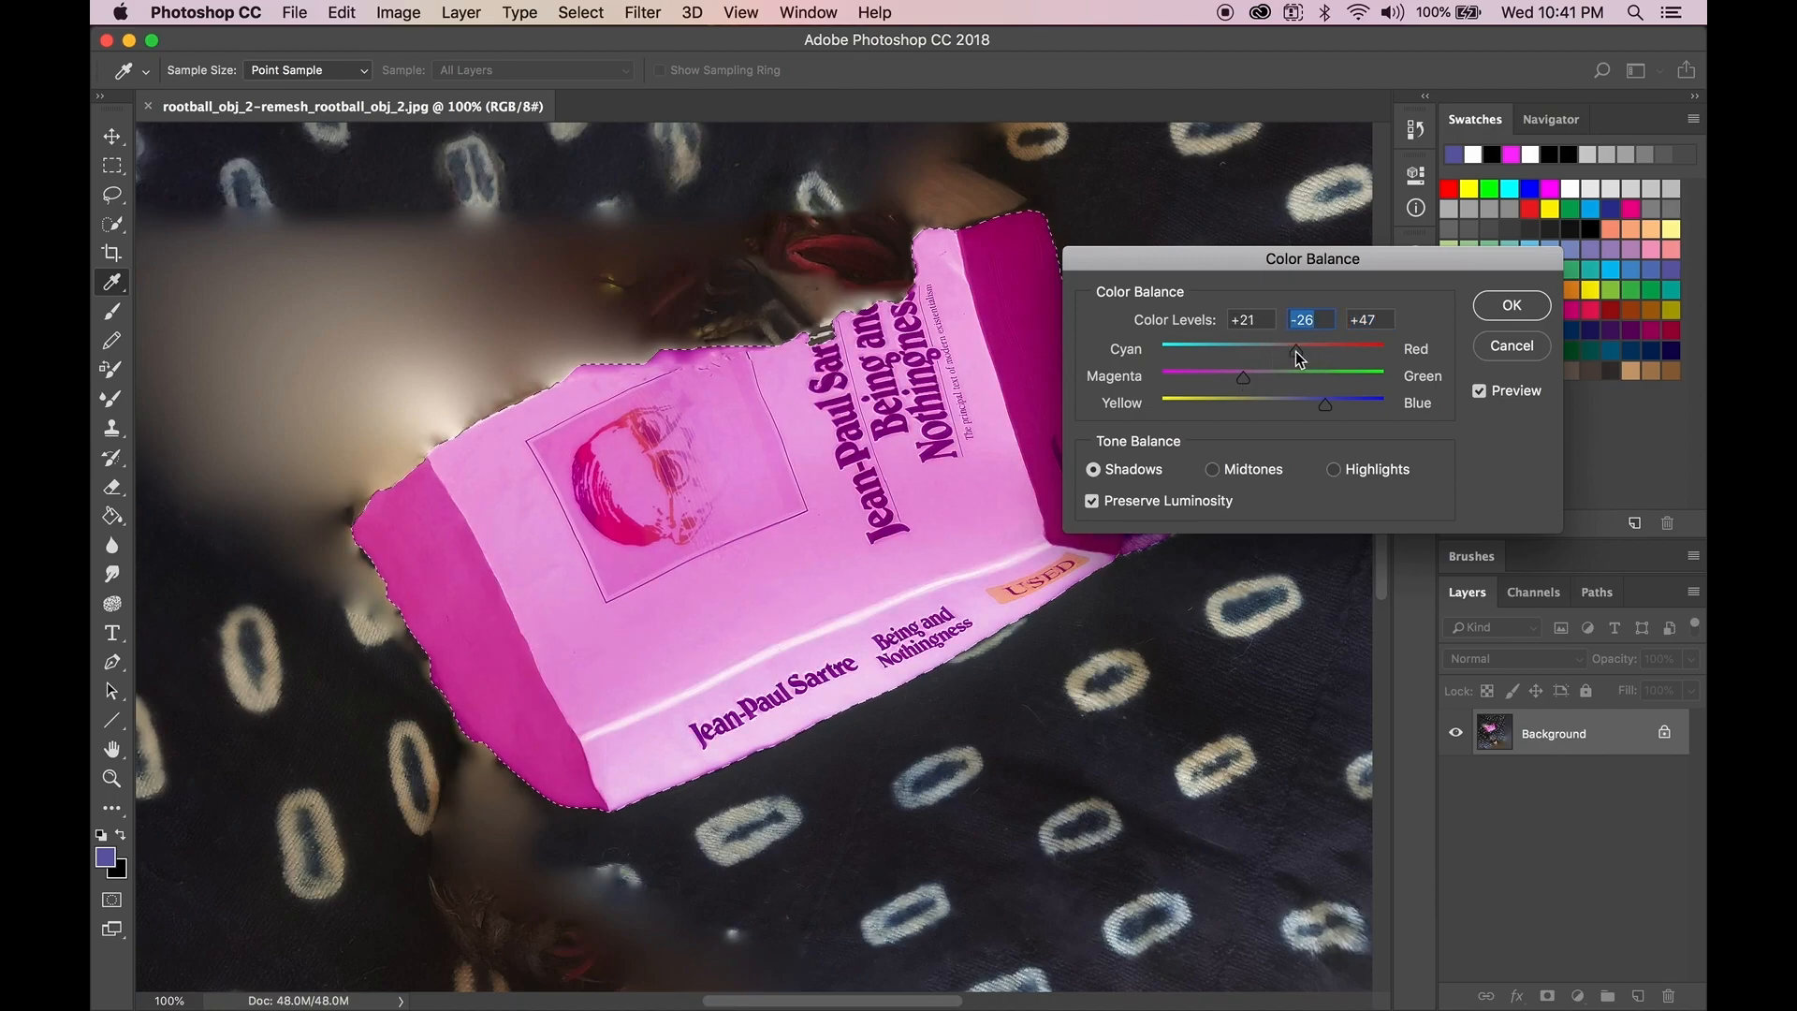
key("super+3")
left_click_drag(1273, 350, 1287, 404)
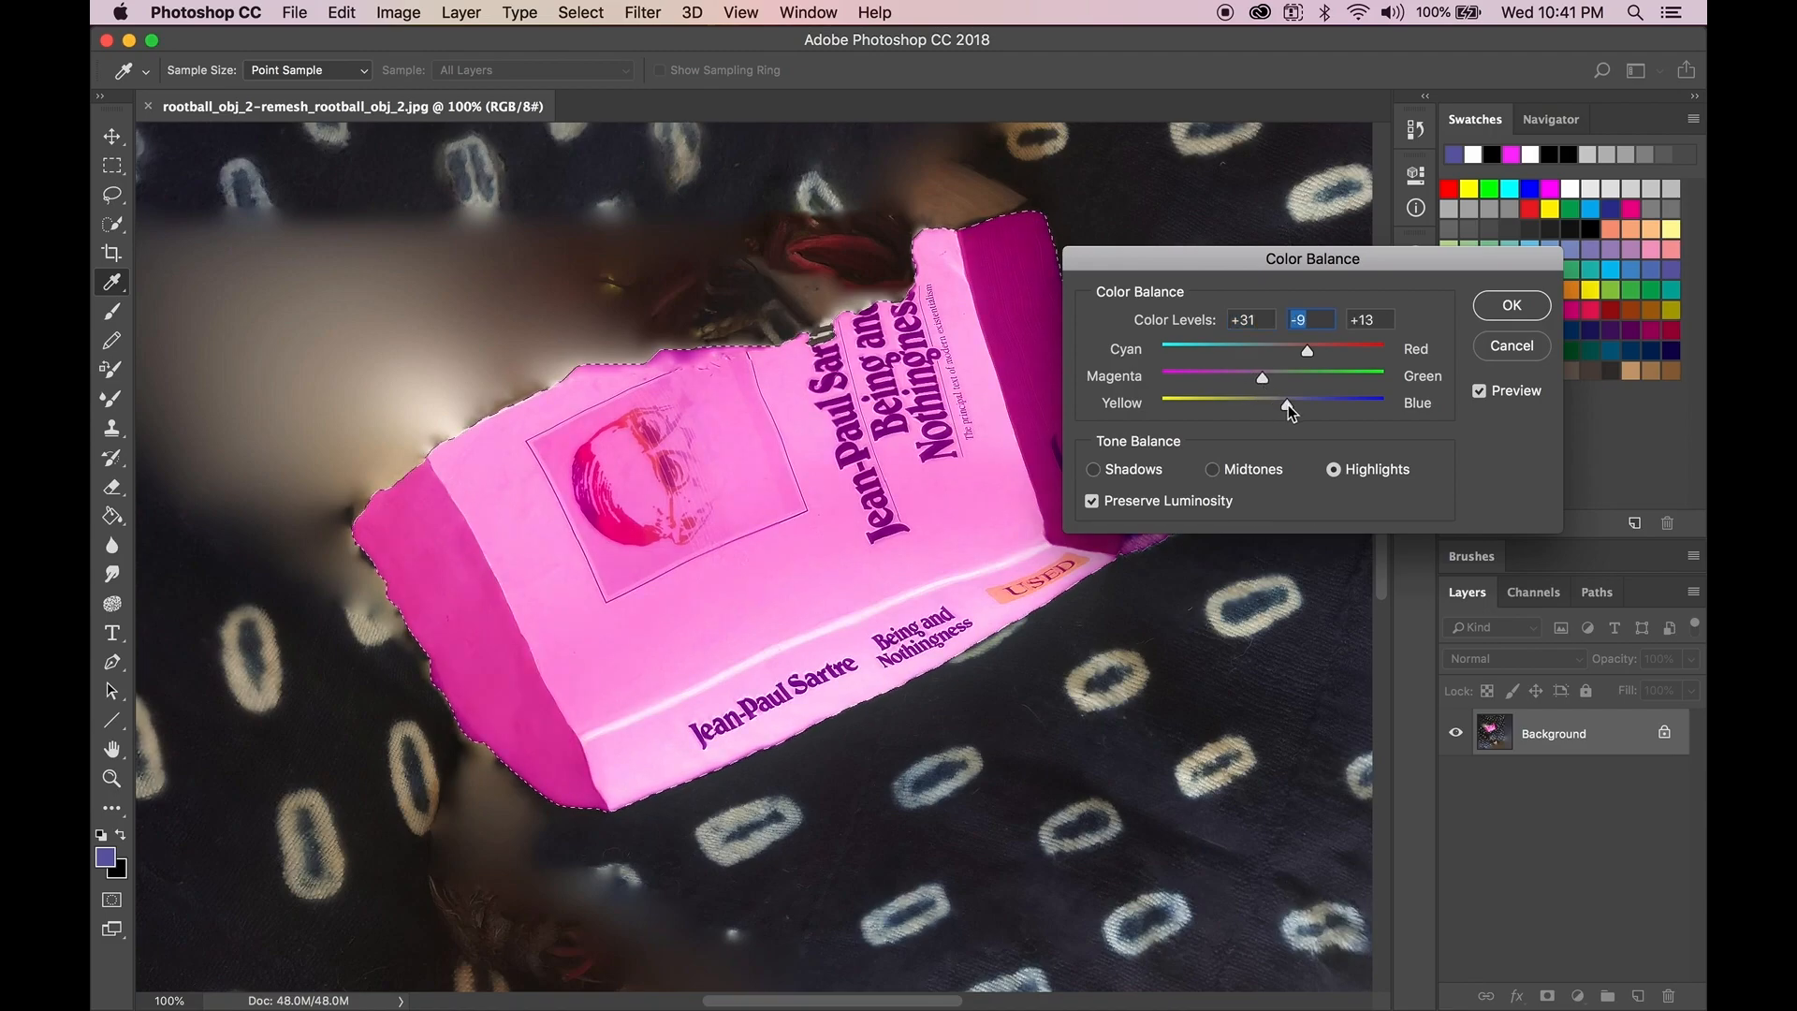
left_click(1512, 306)
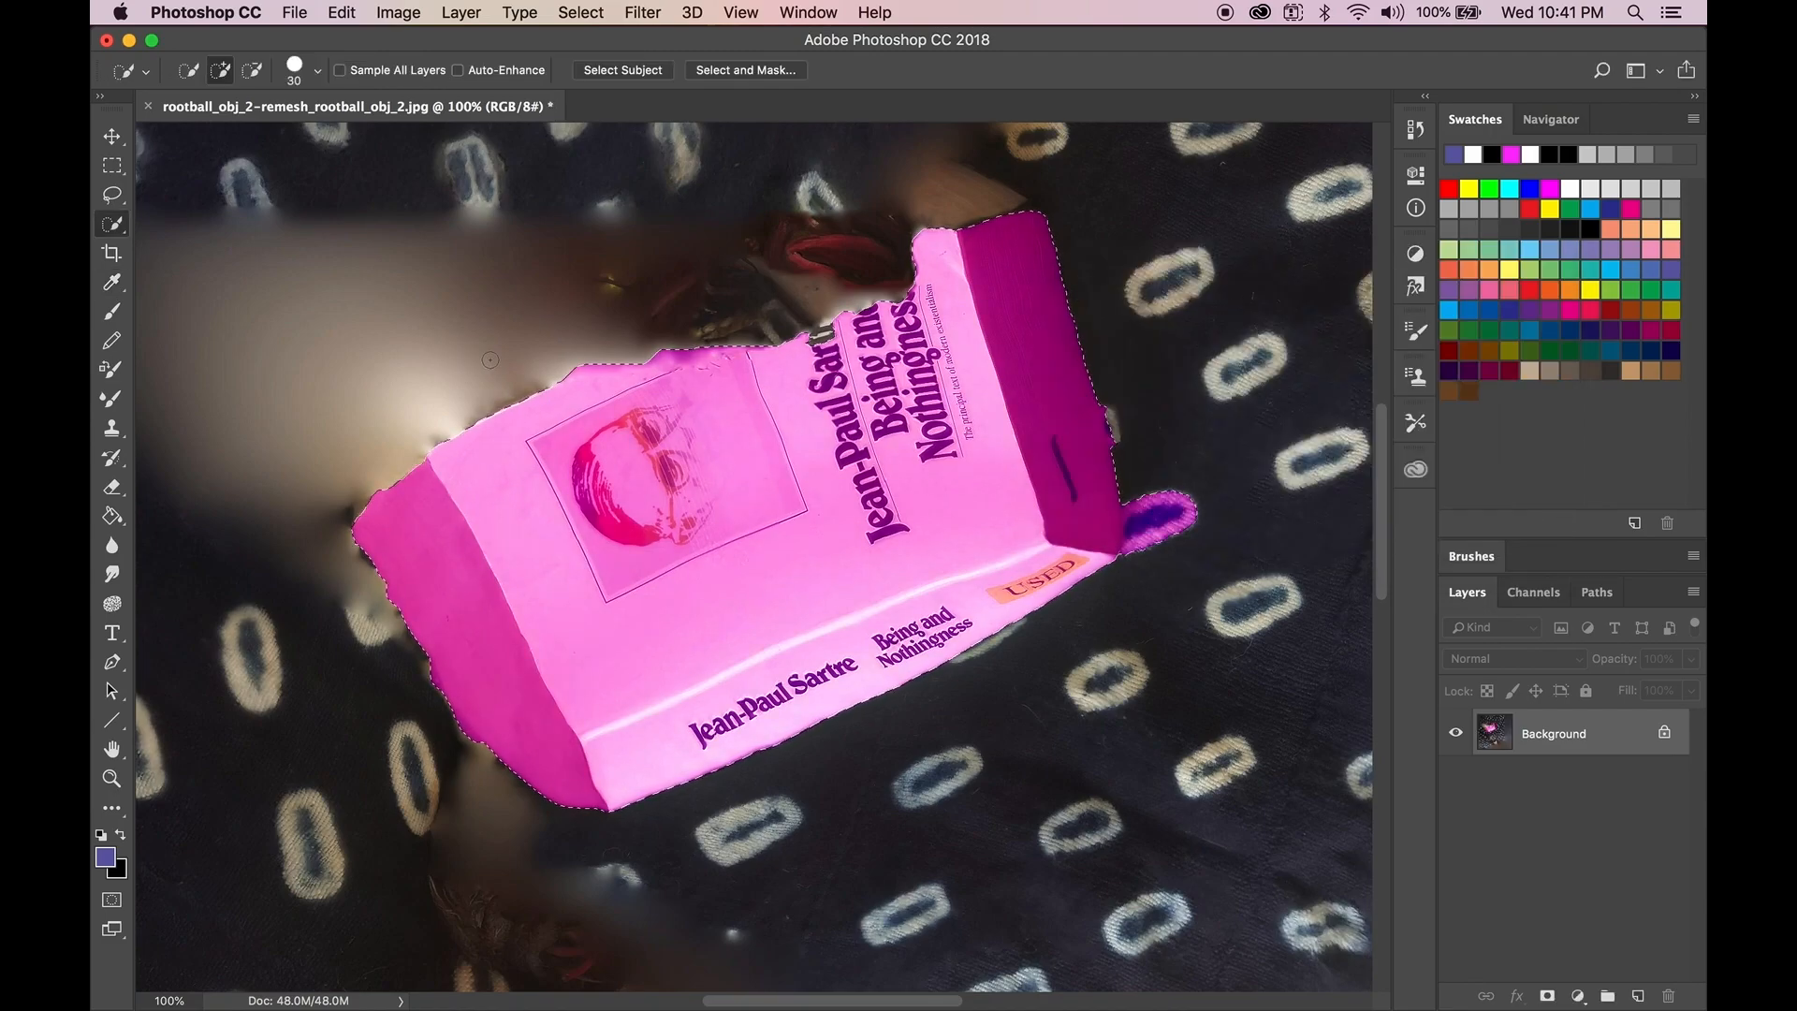
- Clear the selection around the recoloured book in the texture
left_click(335, 13)
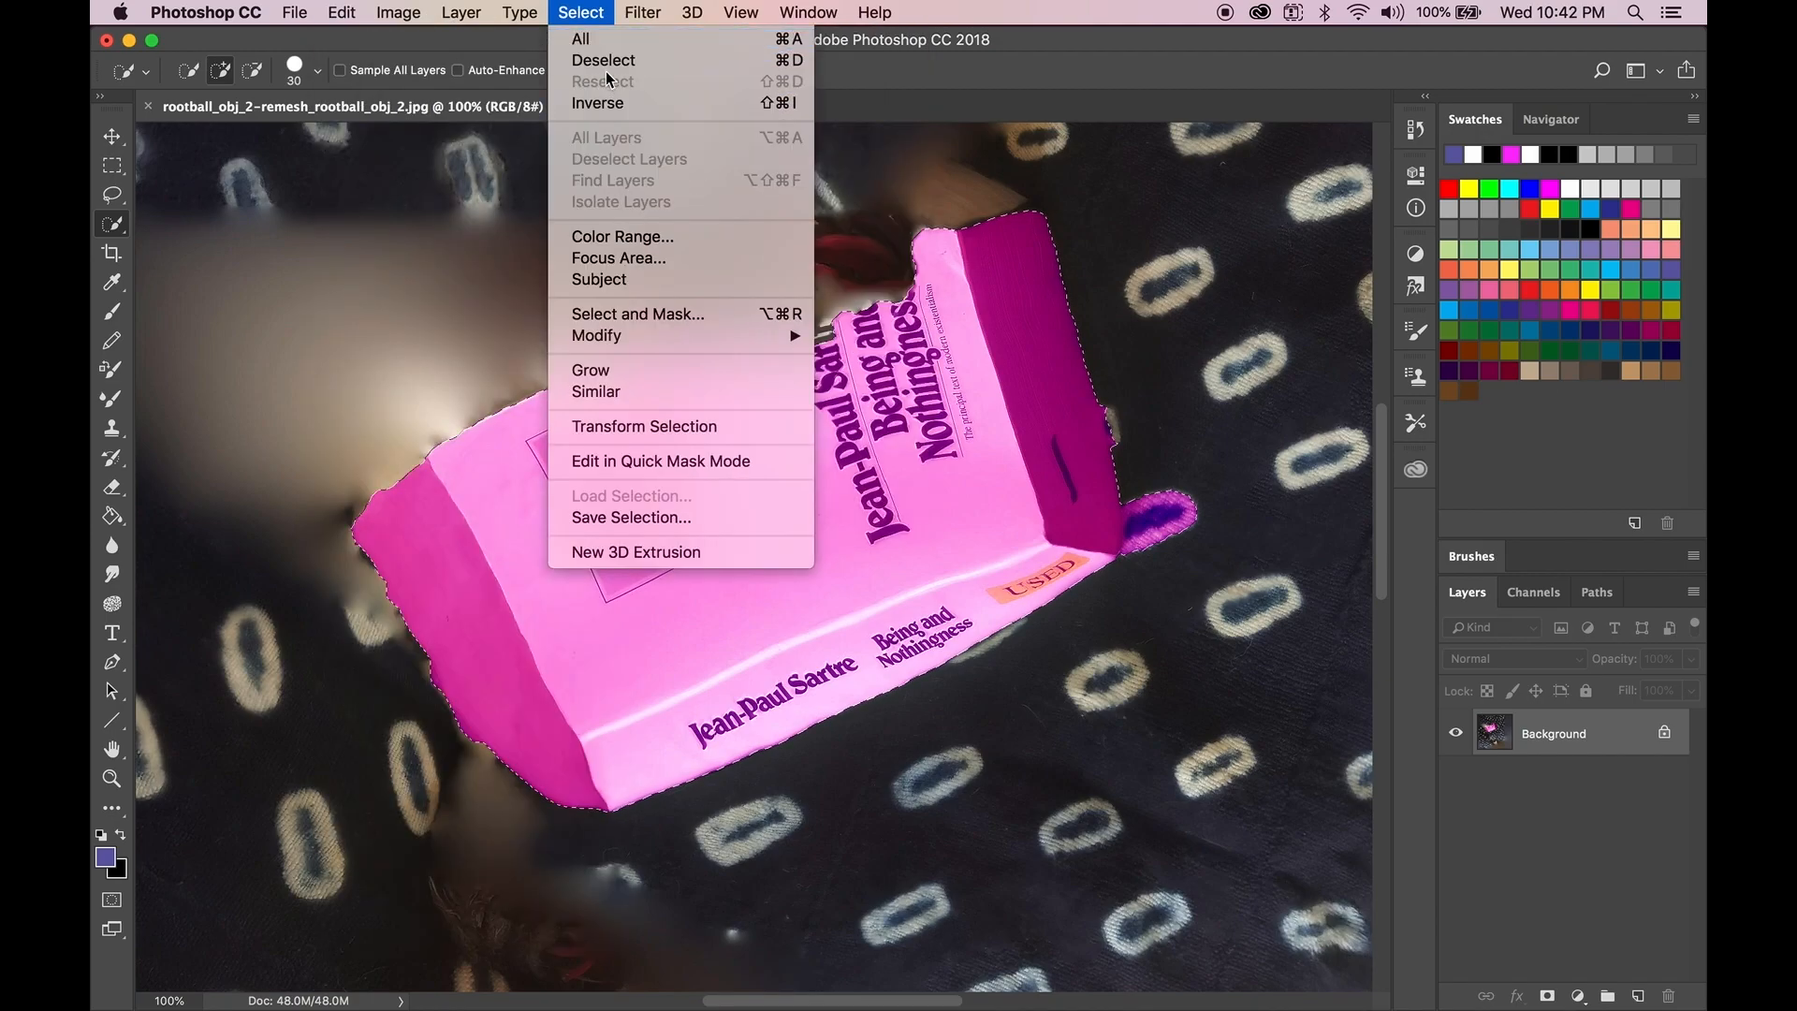
left_click(588, 58)
scroll(698, 345, "down", 5)
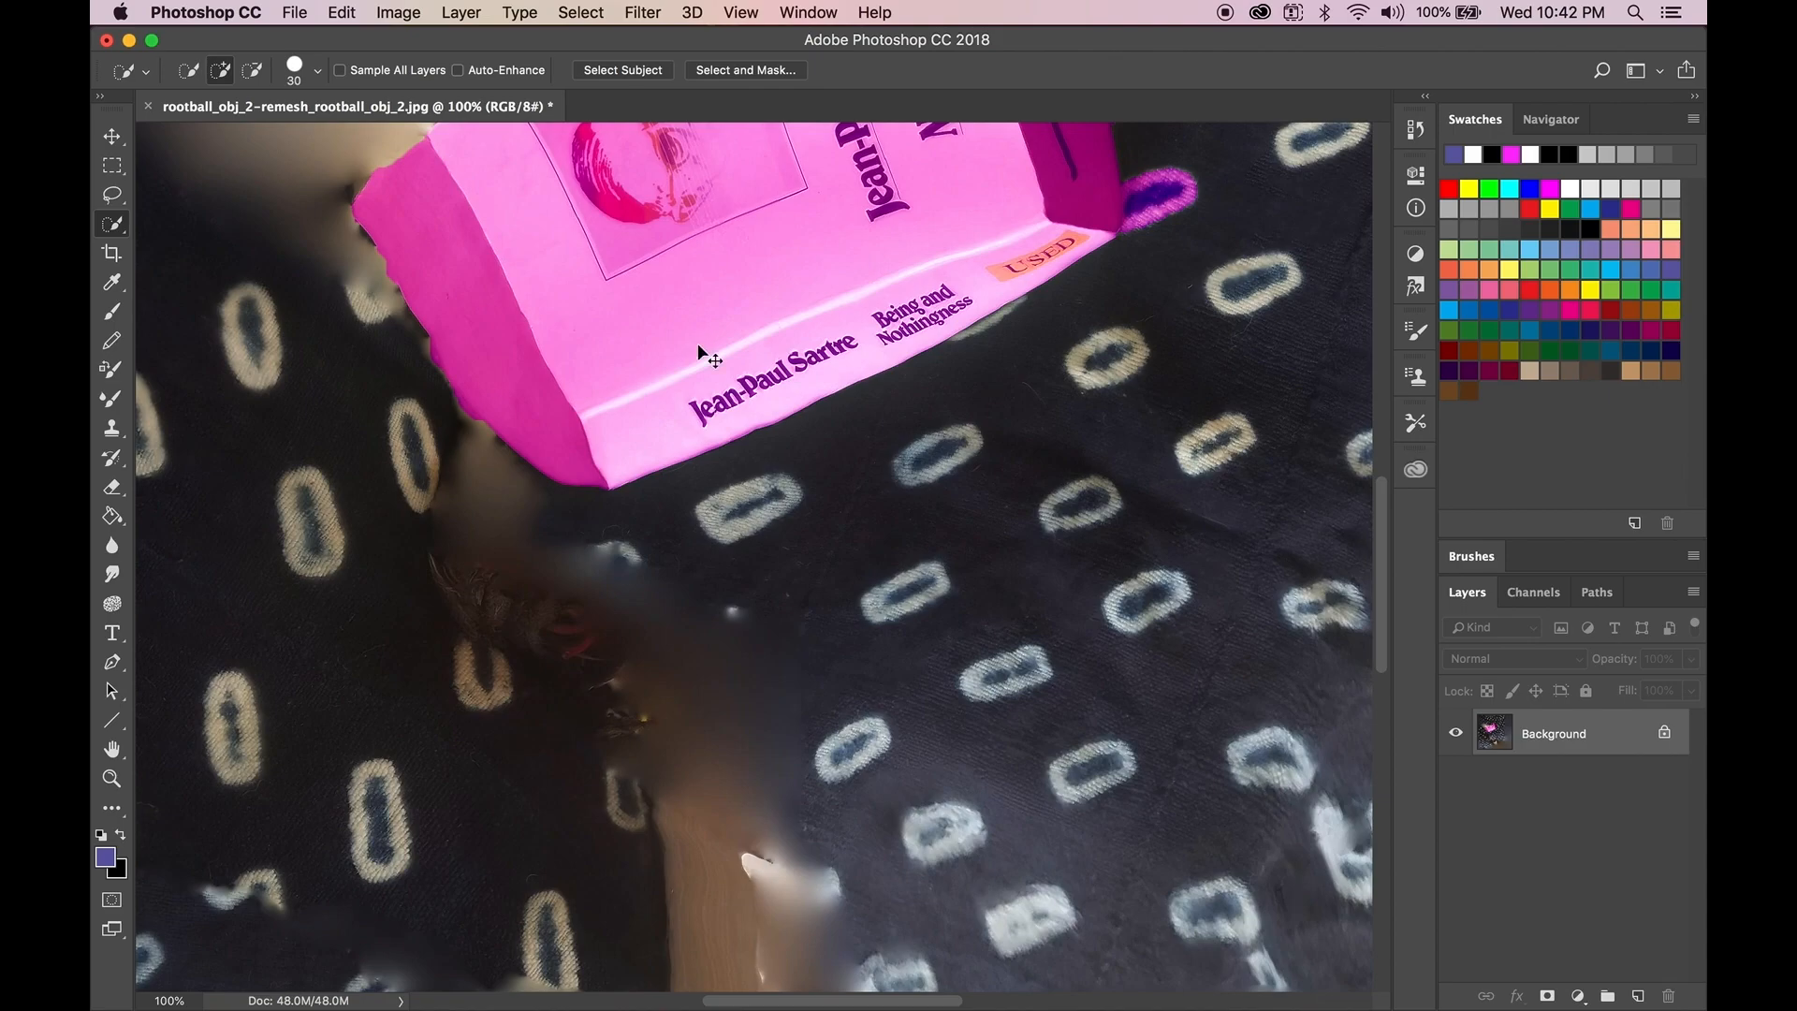
key("super+minus")
key("super+minus")
key("super+minus")
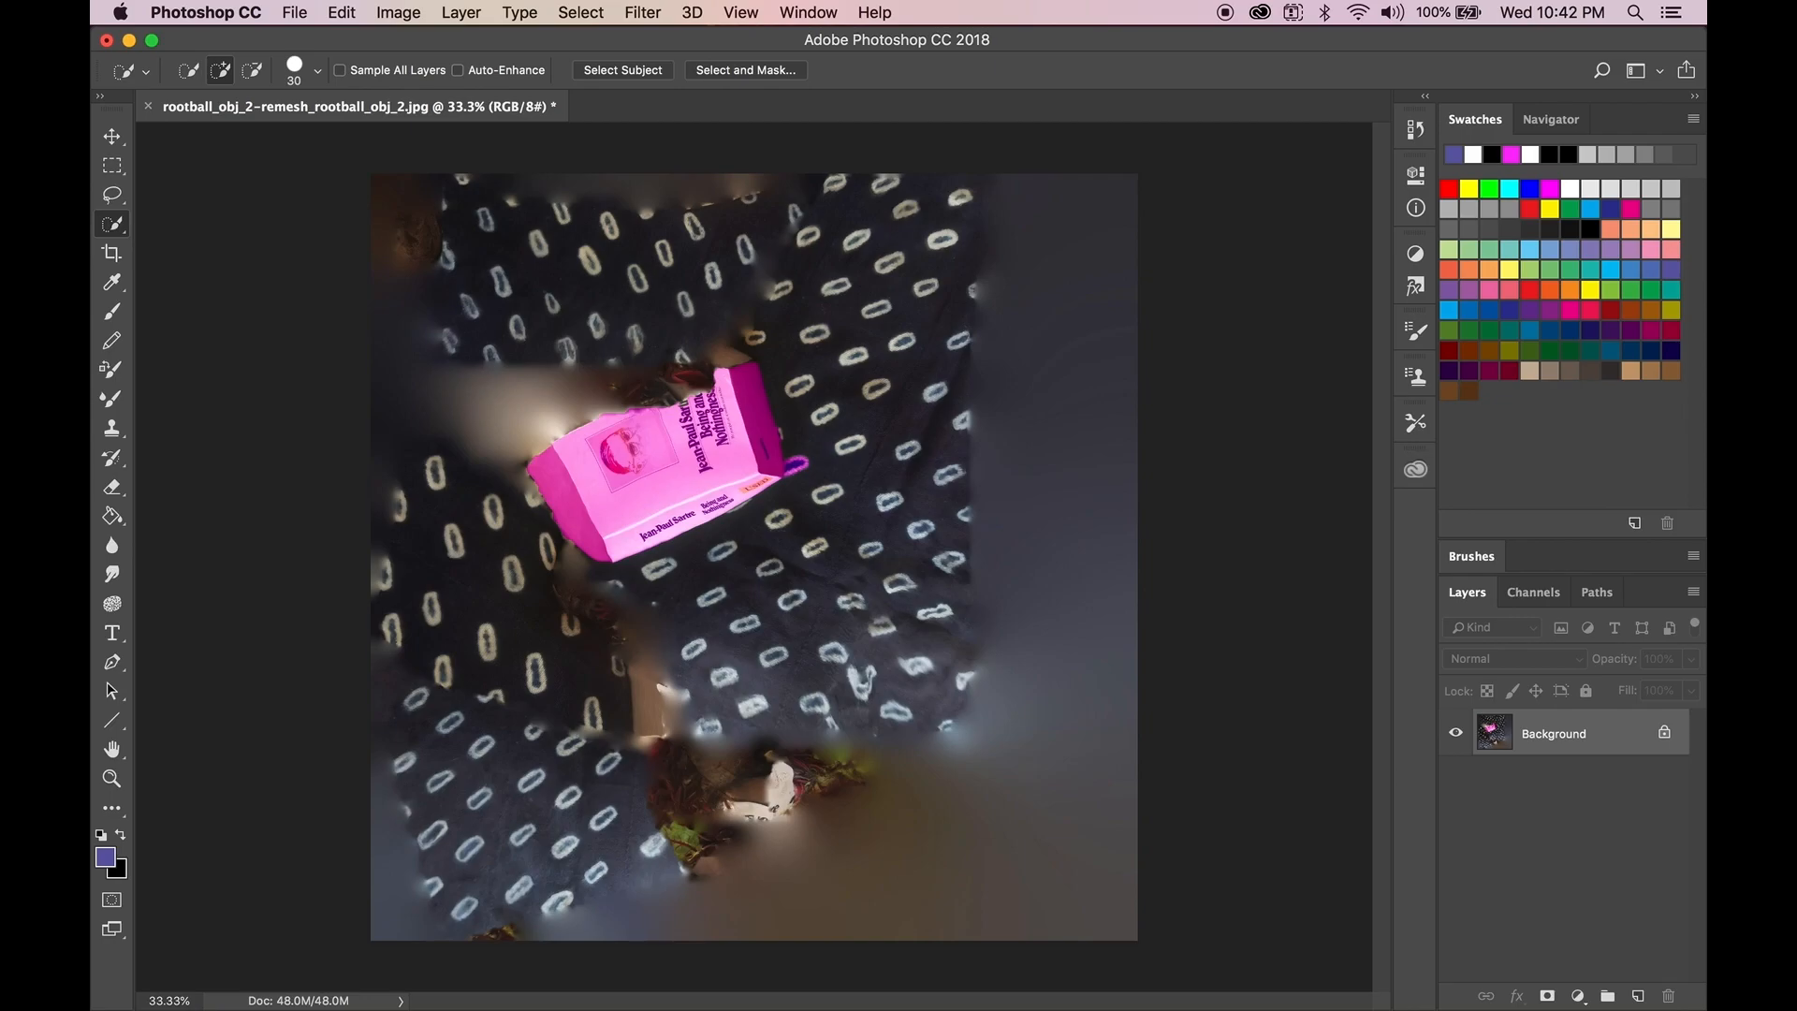
- Start saving the texture under a new name, rootball_obj_2-remesh_rootball_obj_2-altered.jpg, in the rootball_obj_2-remesh folder
left_click(296, 11)
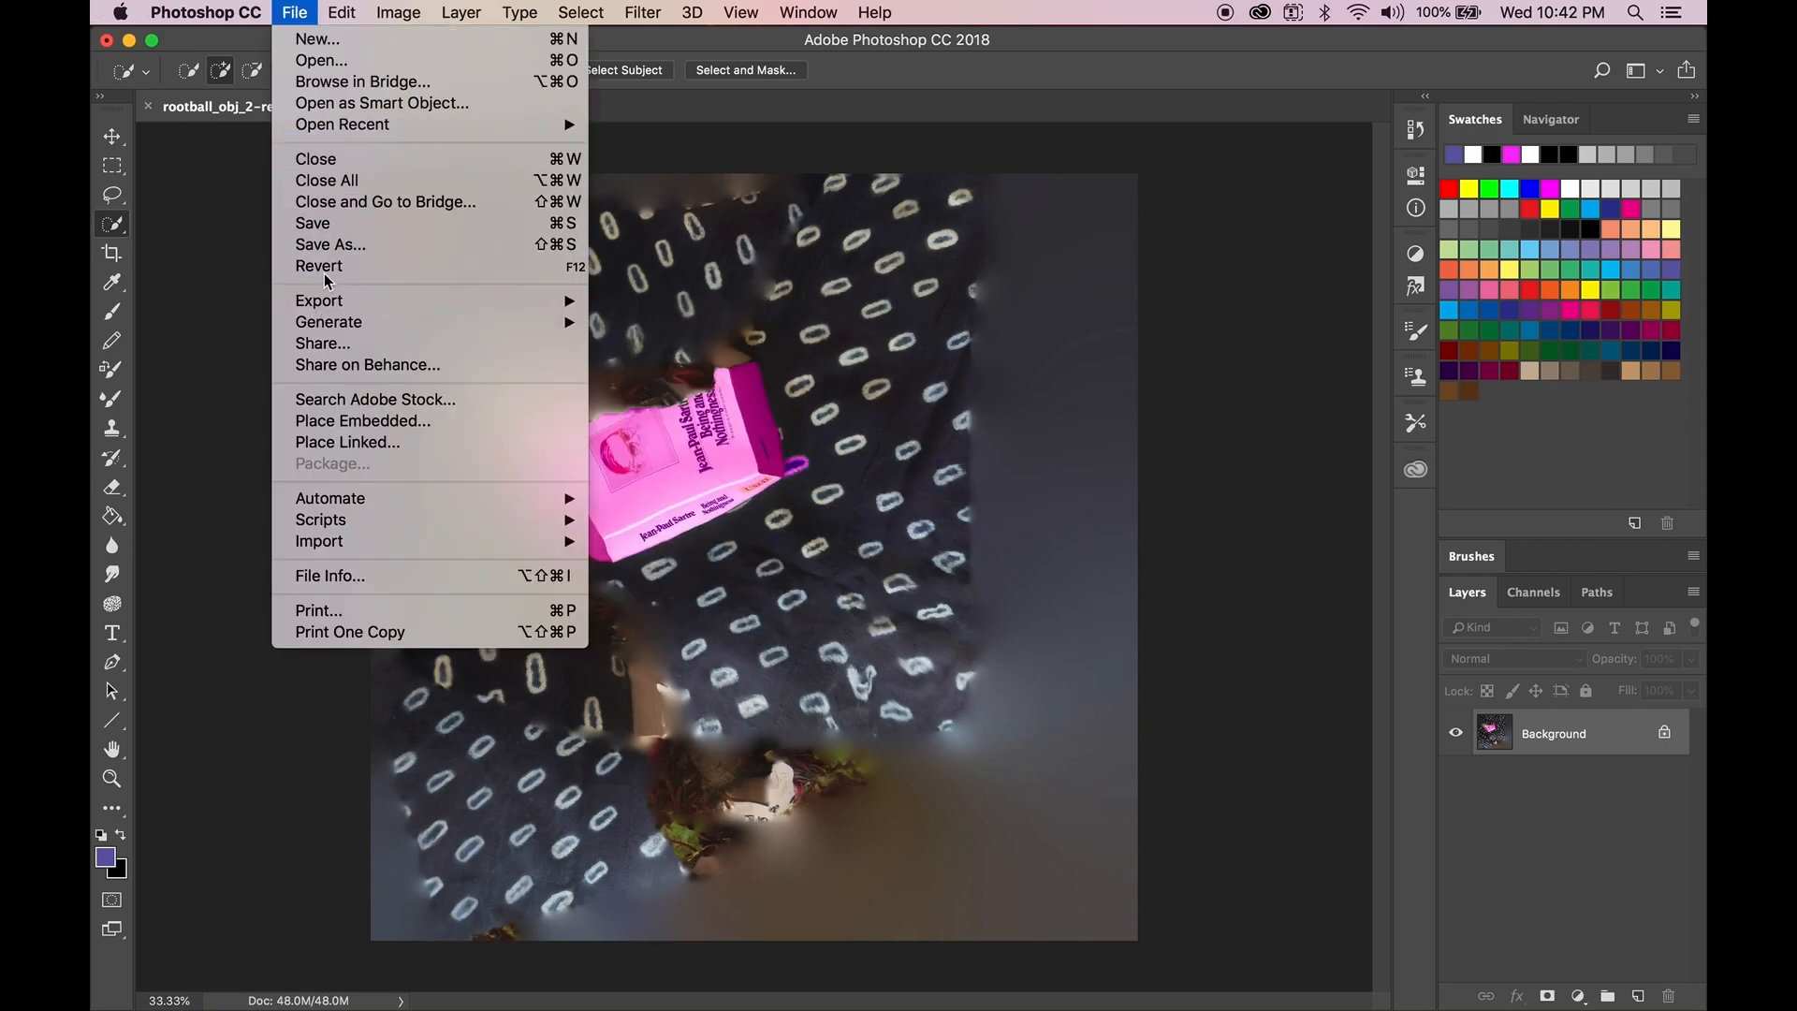
mouse_move(339, 307)
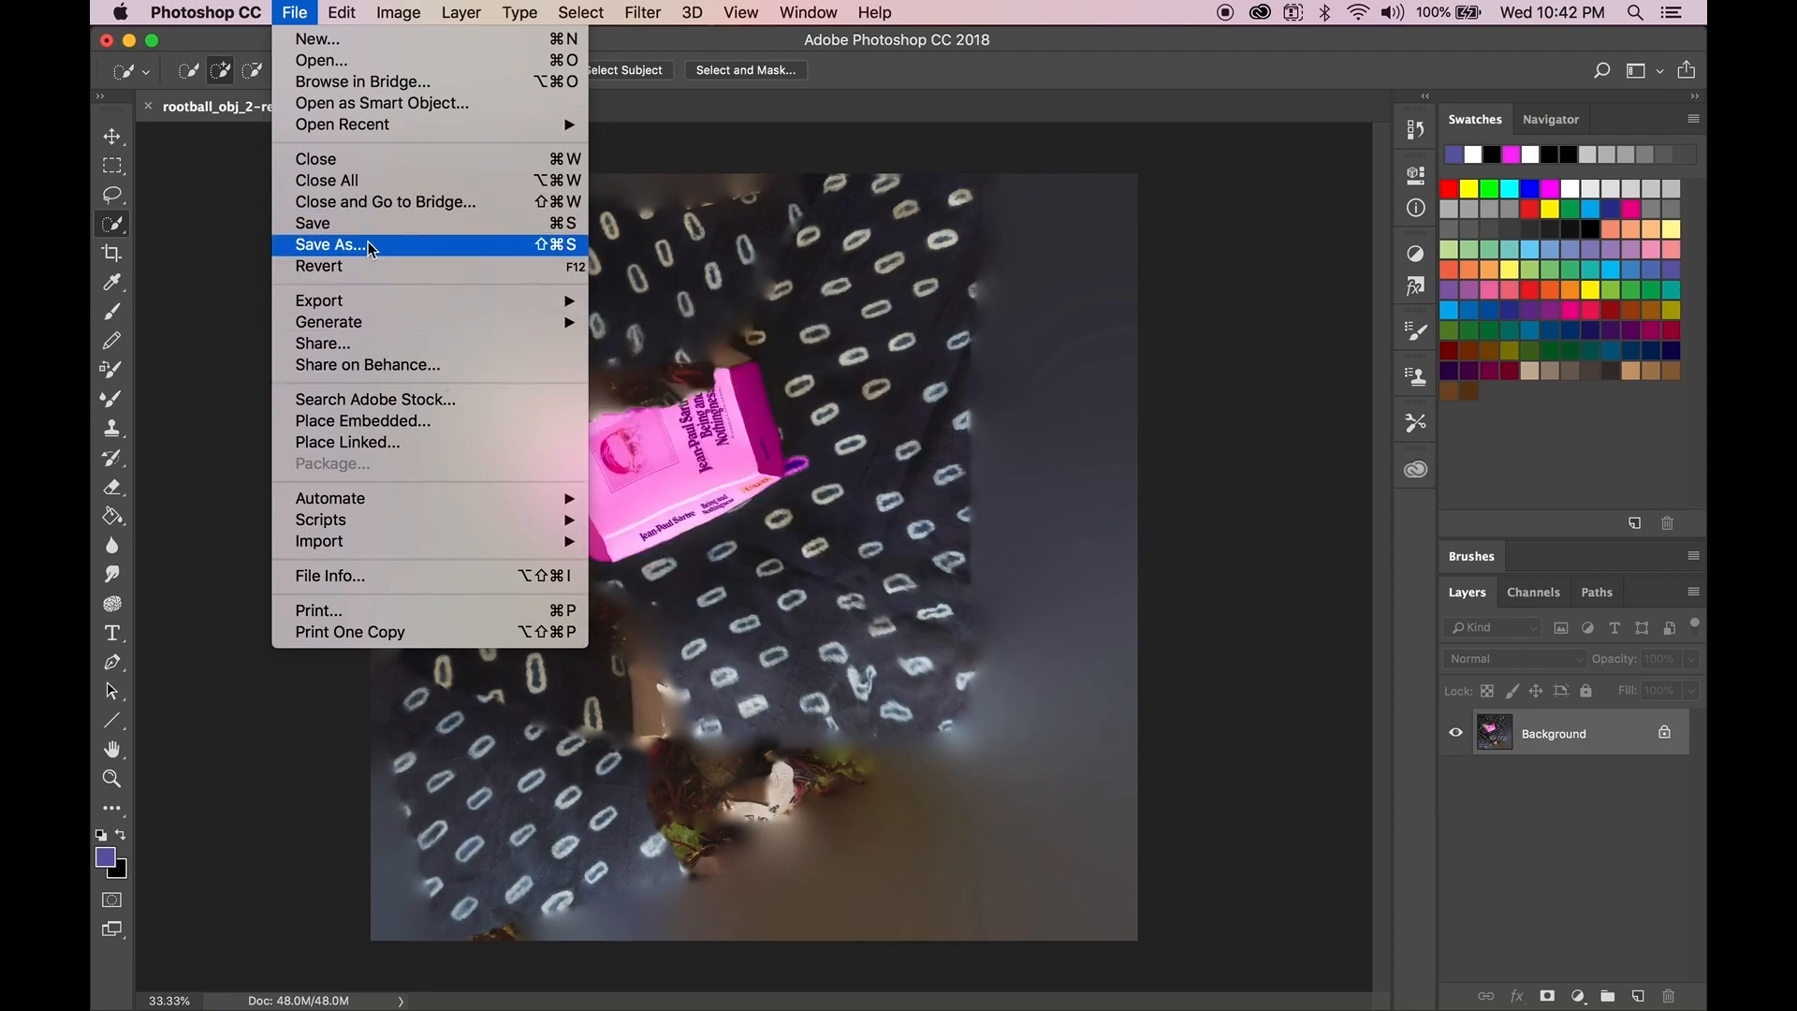
left_click(371, 254)
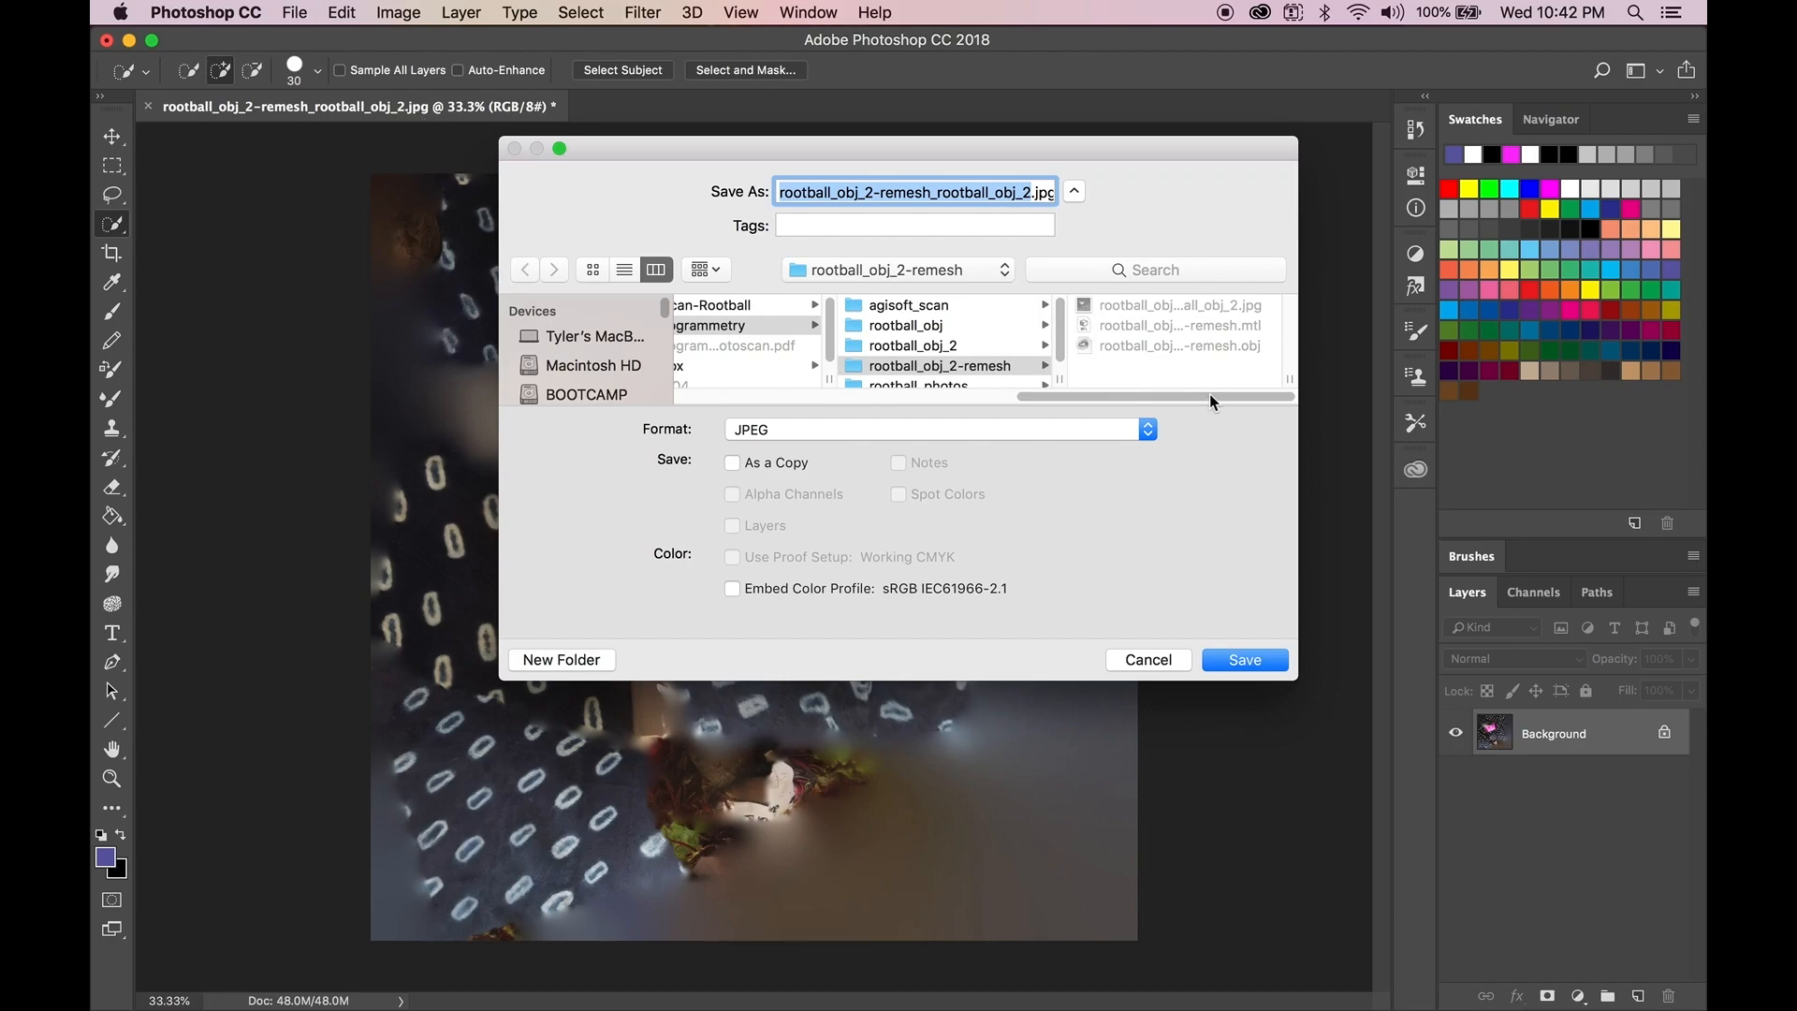
left_click(1030, 193)
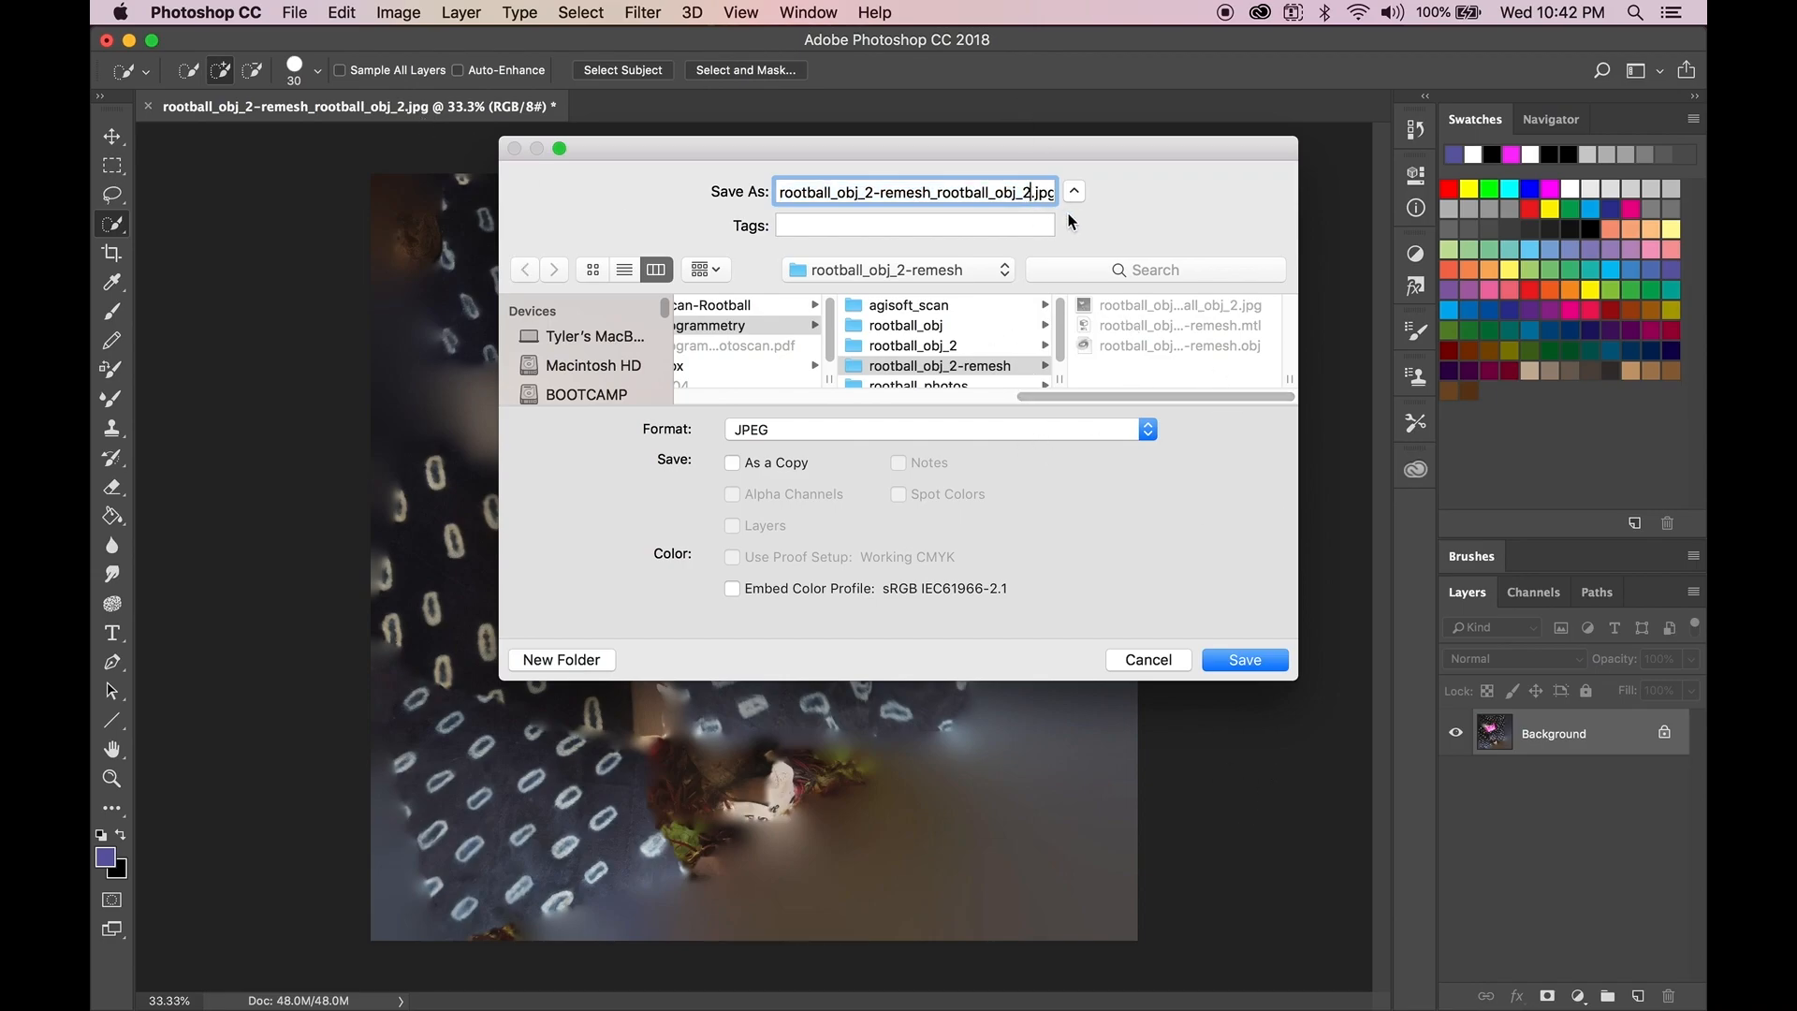
type("-altered")
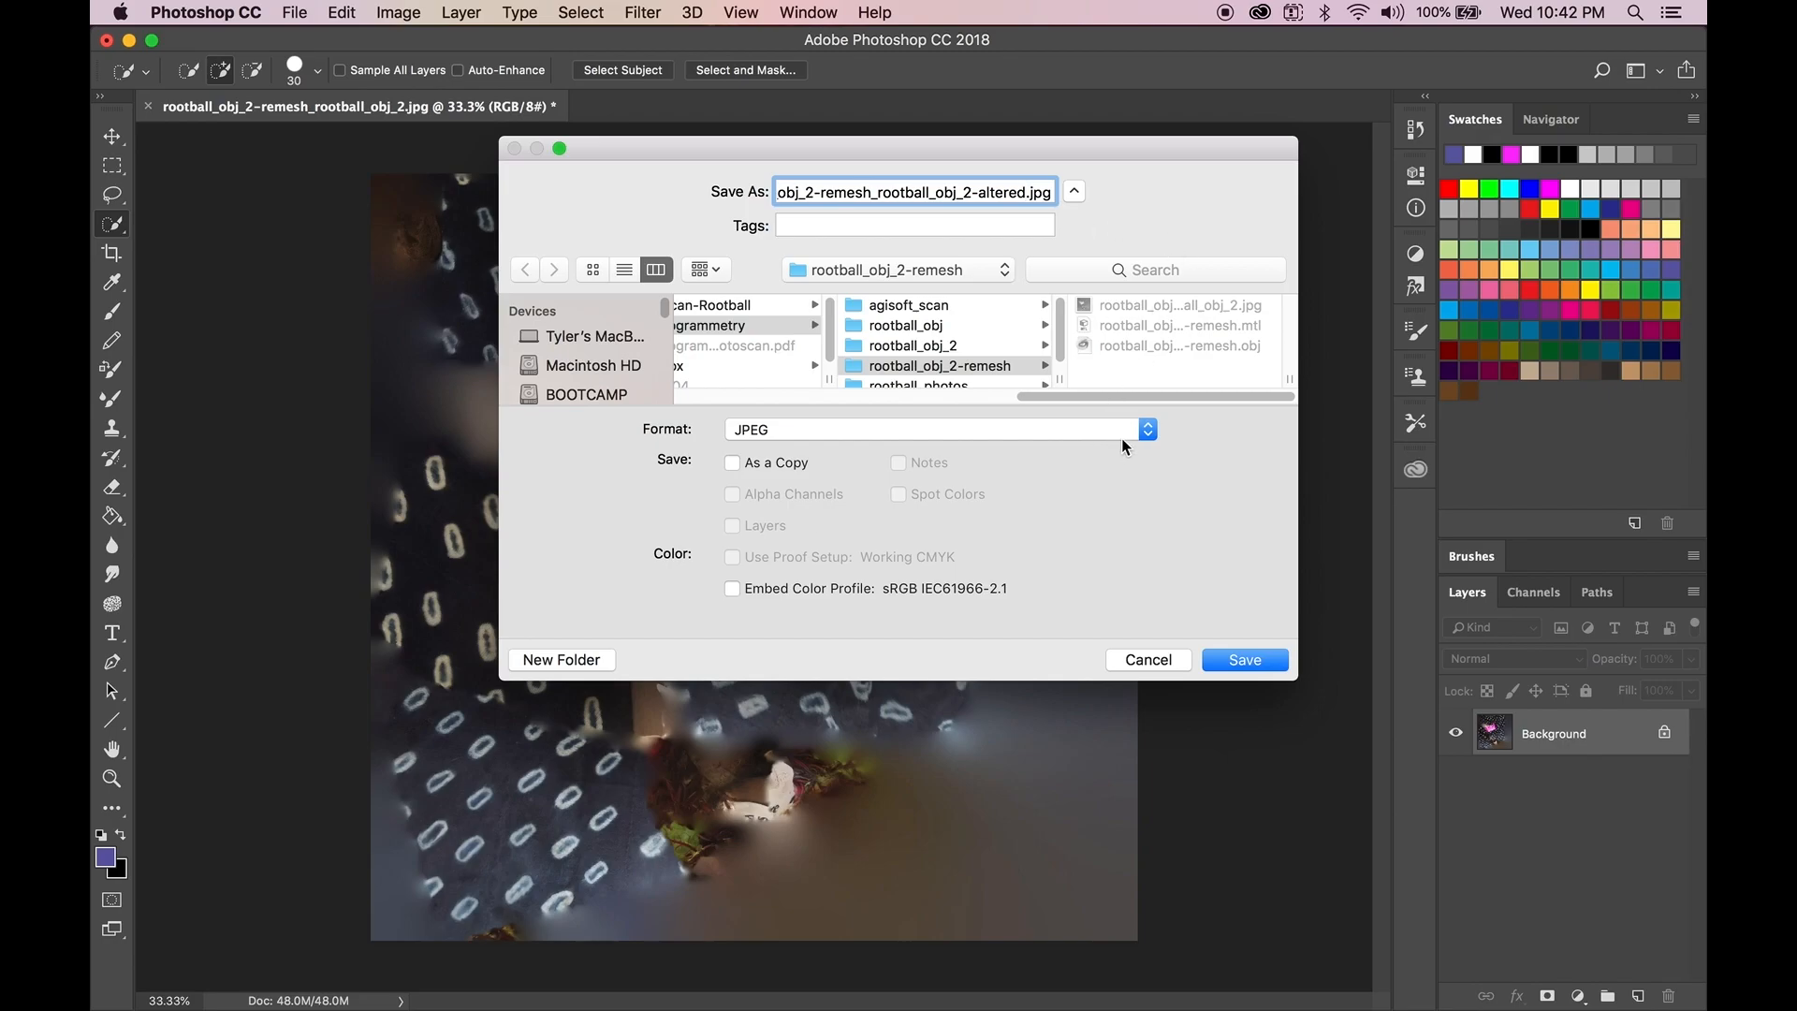
mouse_move(994, 192)
left_mouse_down()
mouse_move(824, 192)
mouse_move(992, 192)
left_mouse_up()
- Save the altered JPEG with the sRGB IEC61966-2.1 colour profile embedded at quality 10, and quit Photoshop
left_click(922, 590)
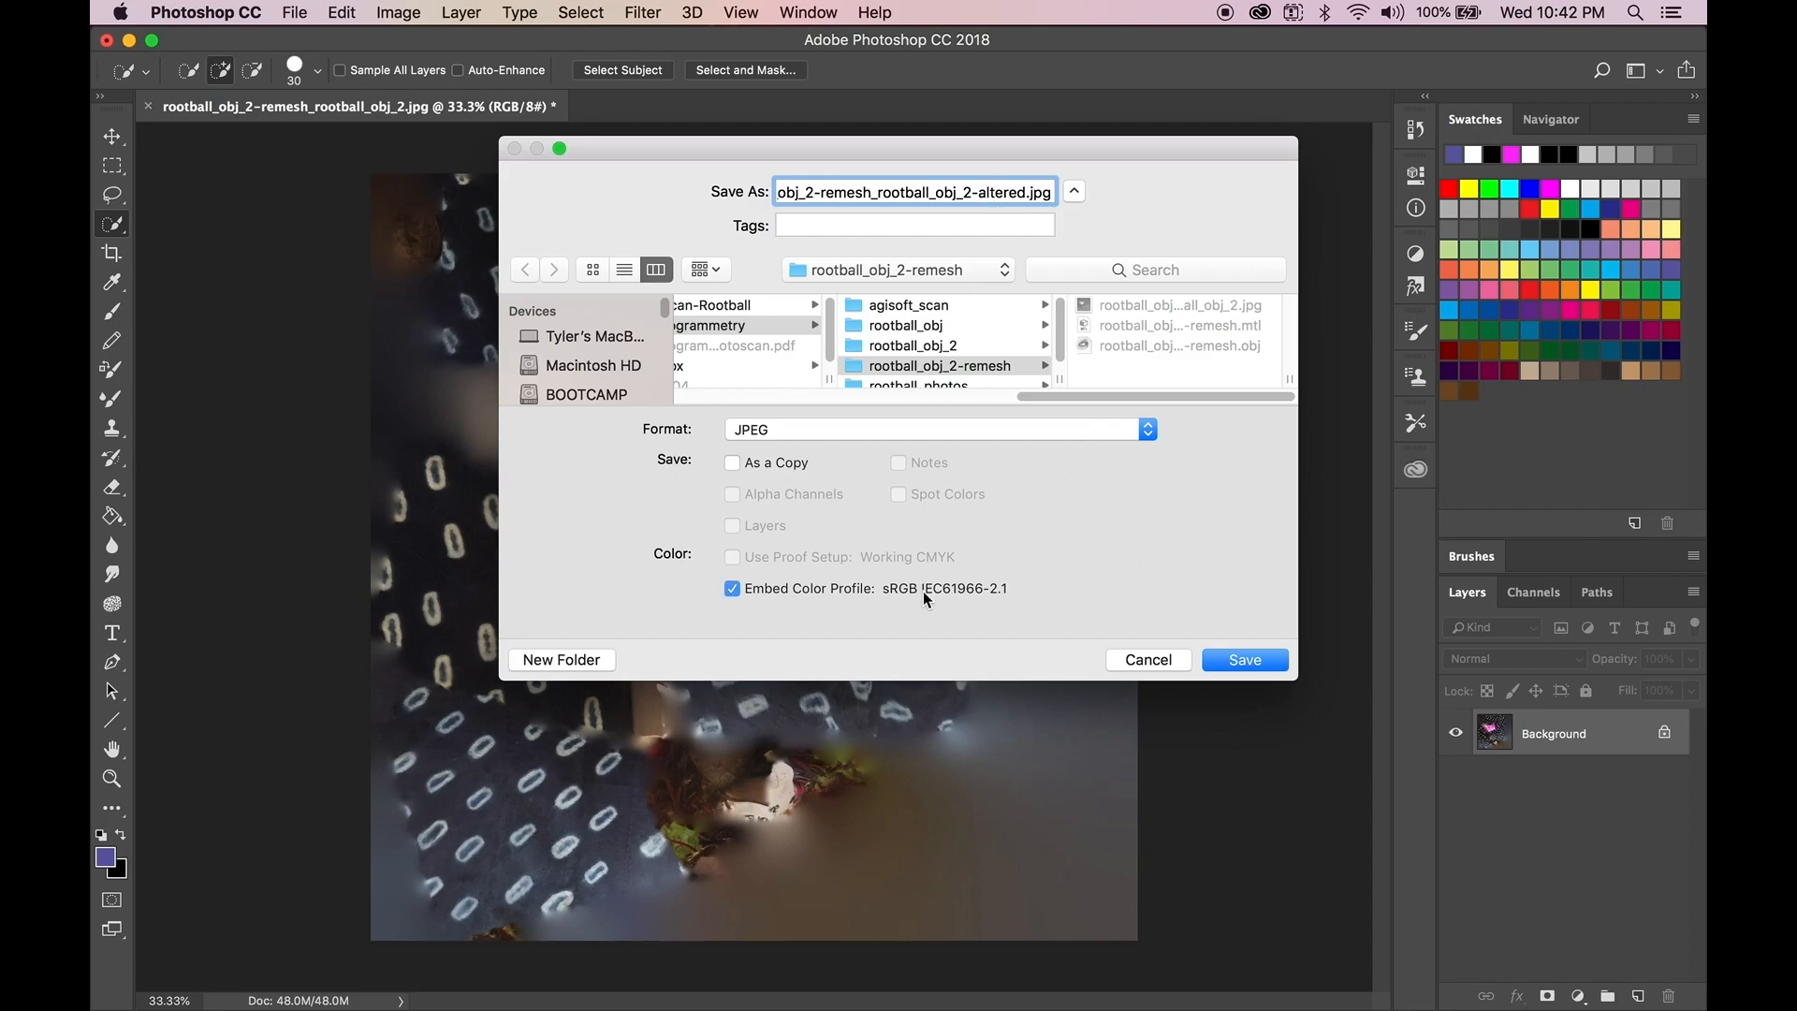
left_click(1245, 661)
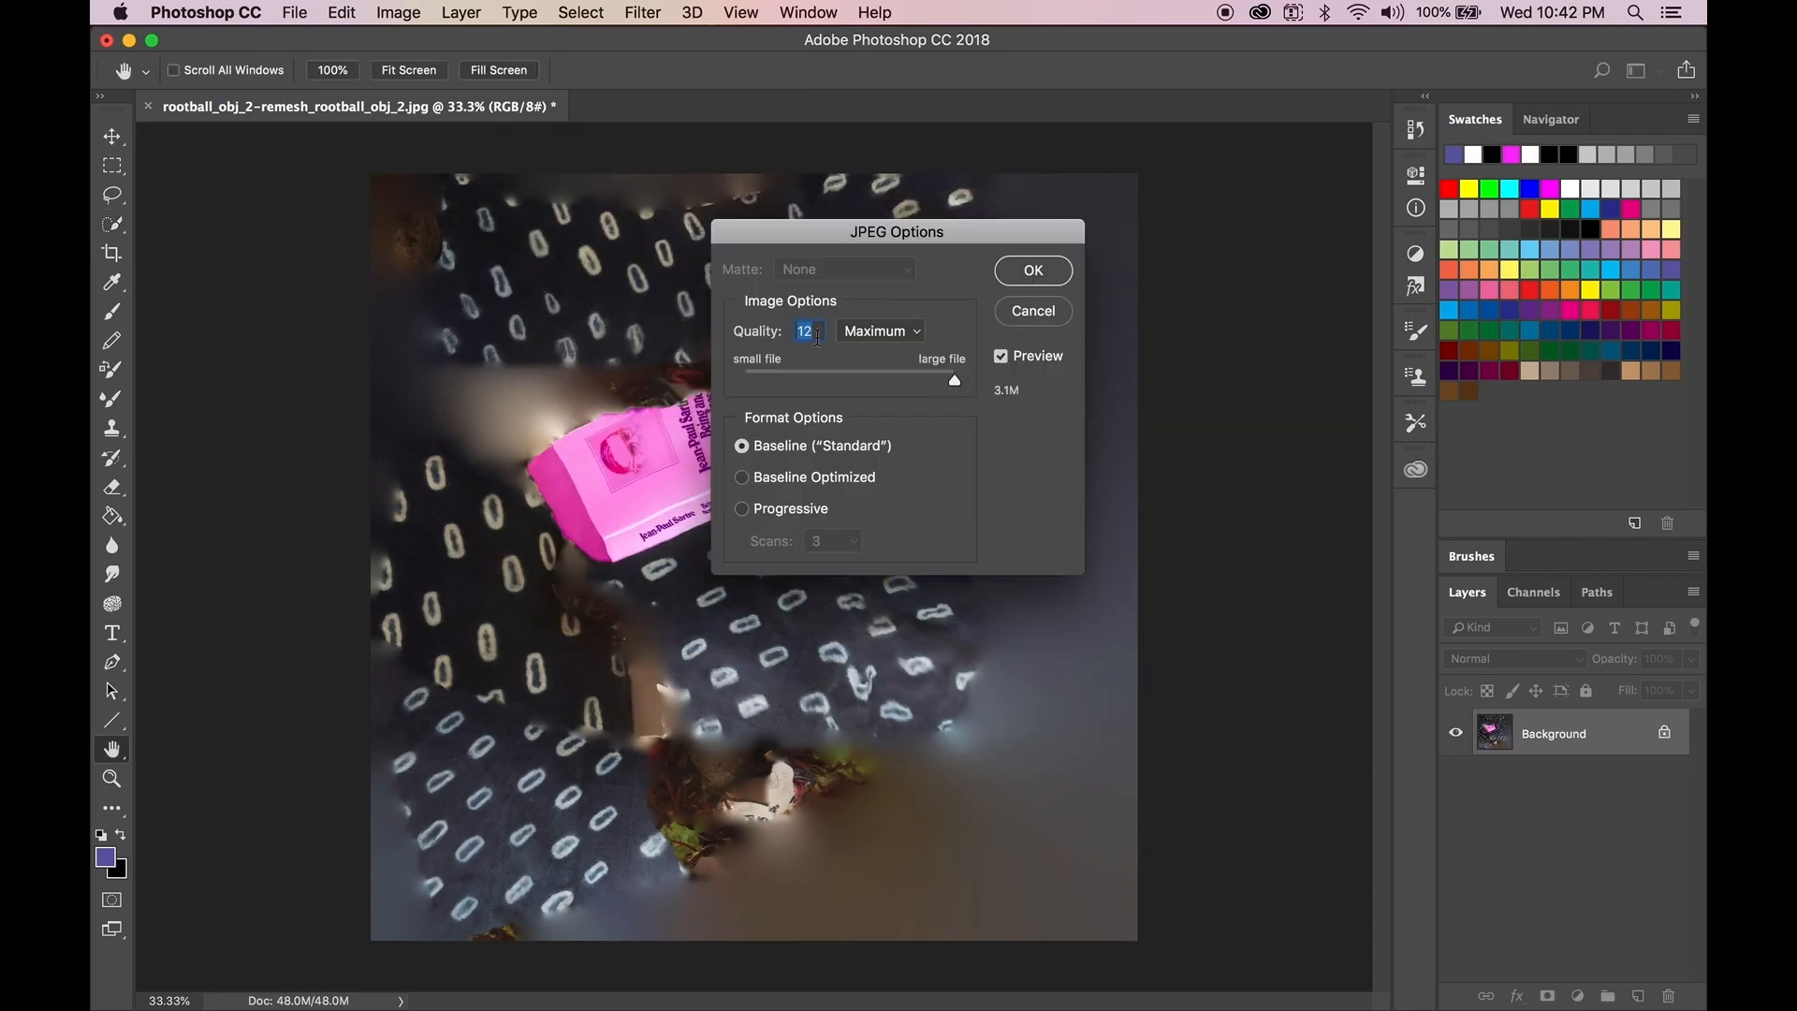
type("10")
left_click(1034, 272)
key("w")
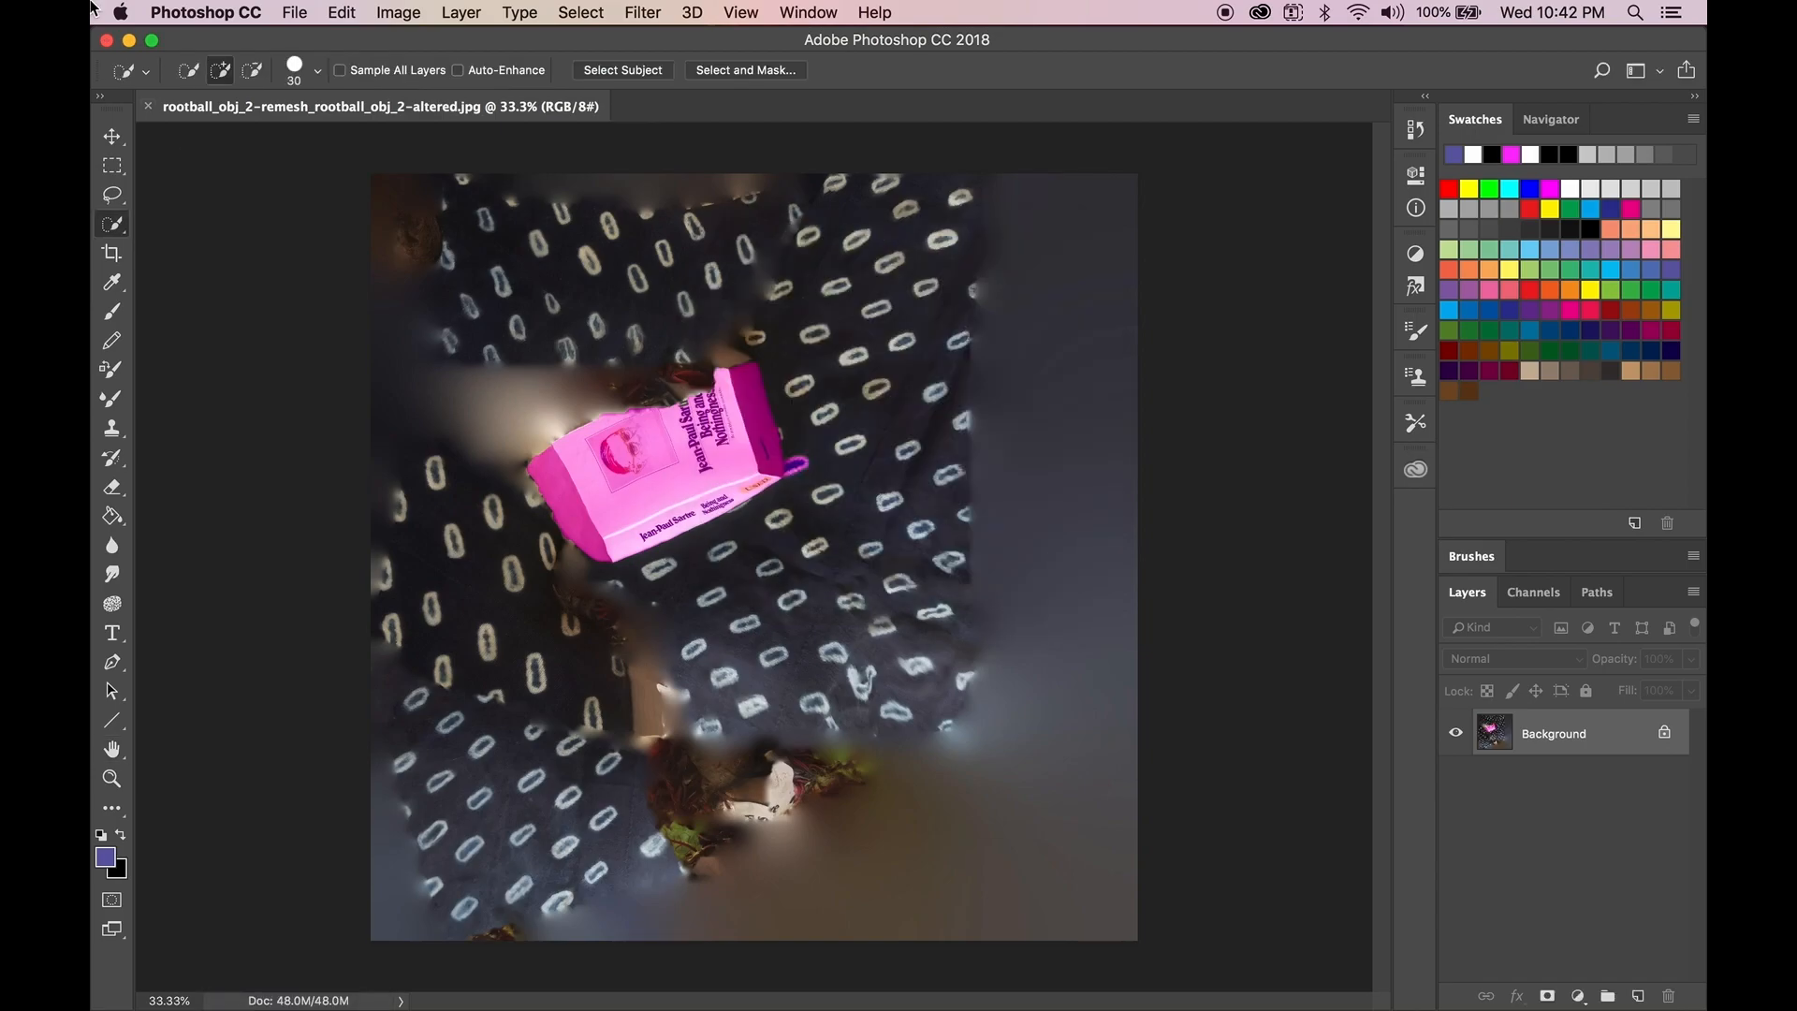
left_click(207, 7)
left_click(270, 227)
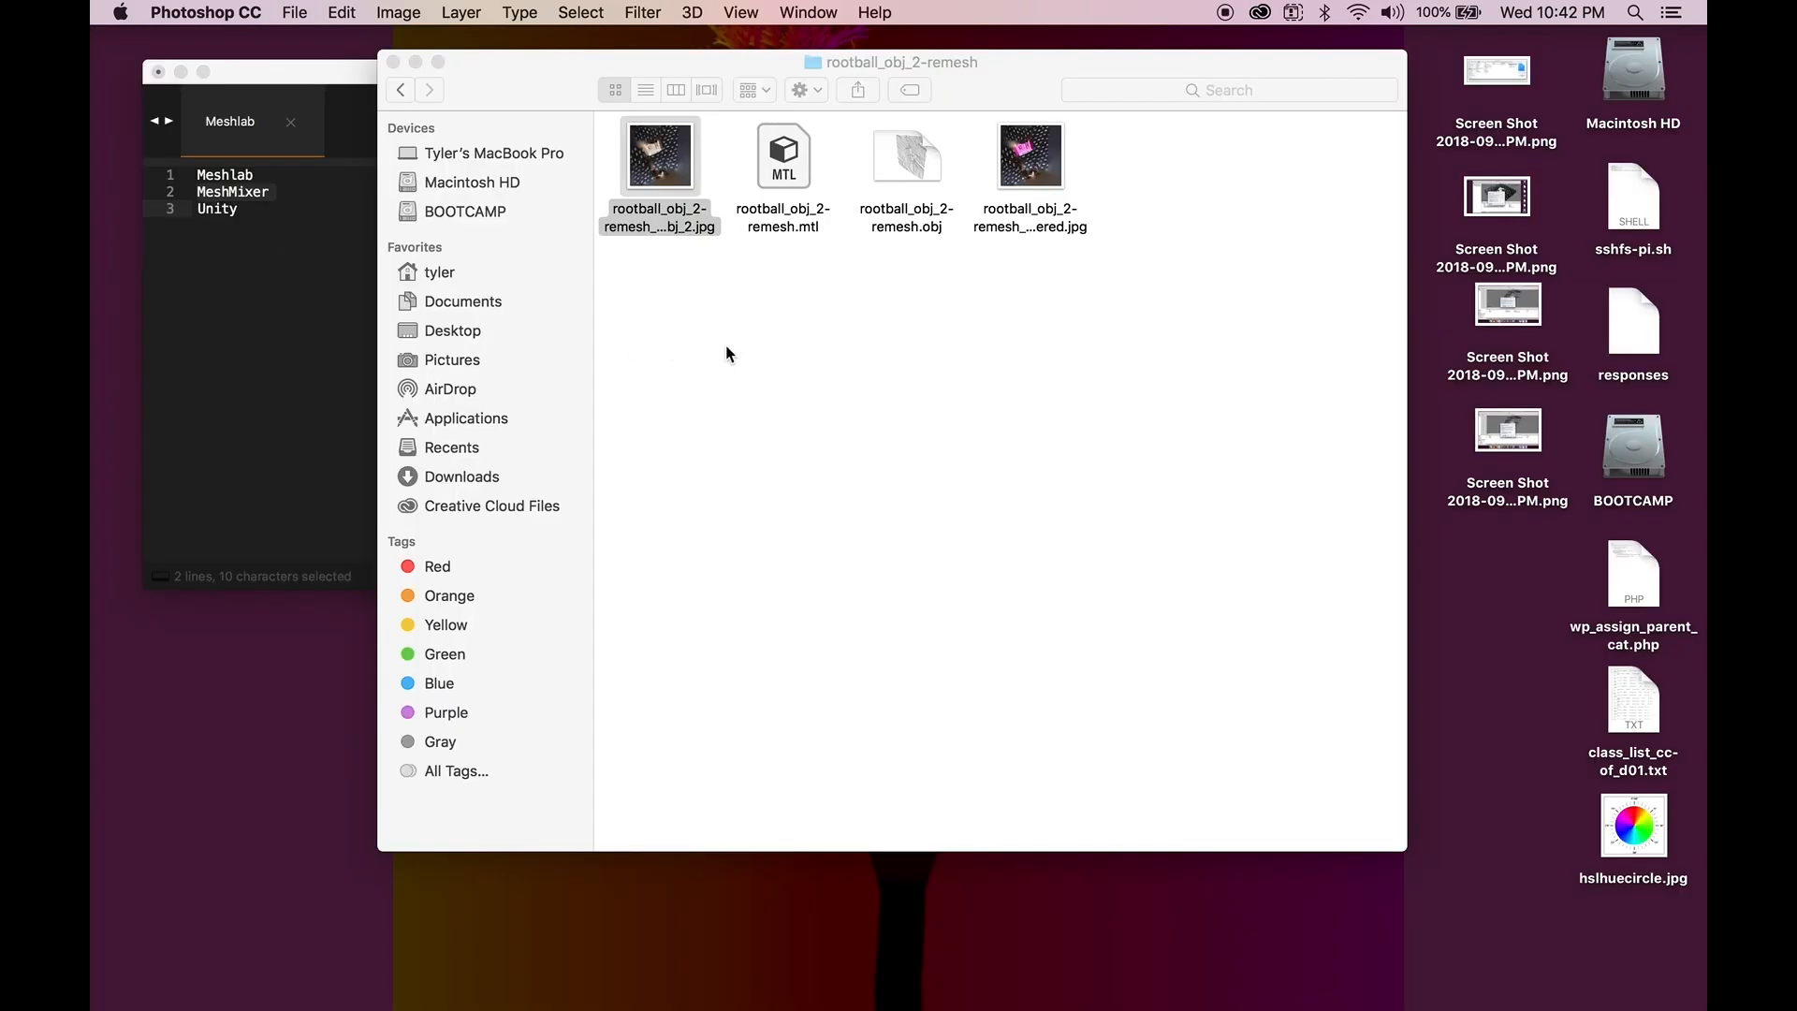
- Open rootball_obj_2-remesh.obj from Finder in MeshLab to check which texture the book uses, and quit MeshLab
double_click(911, 153)
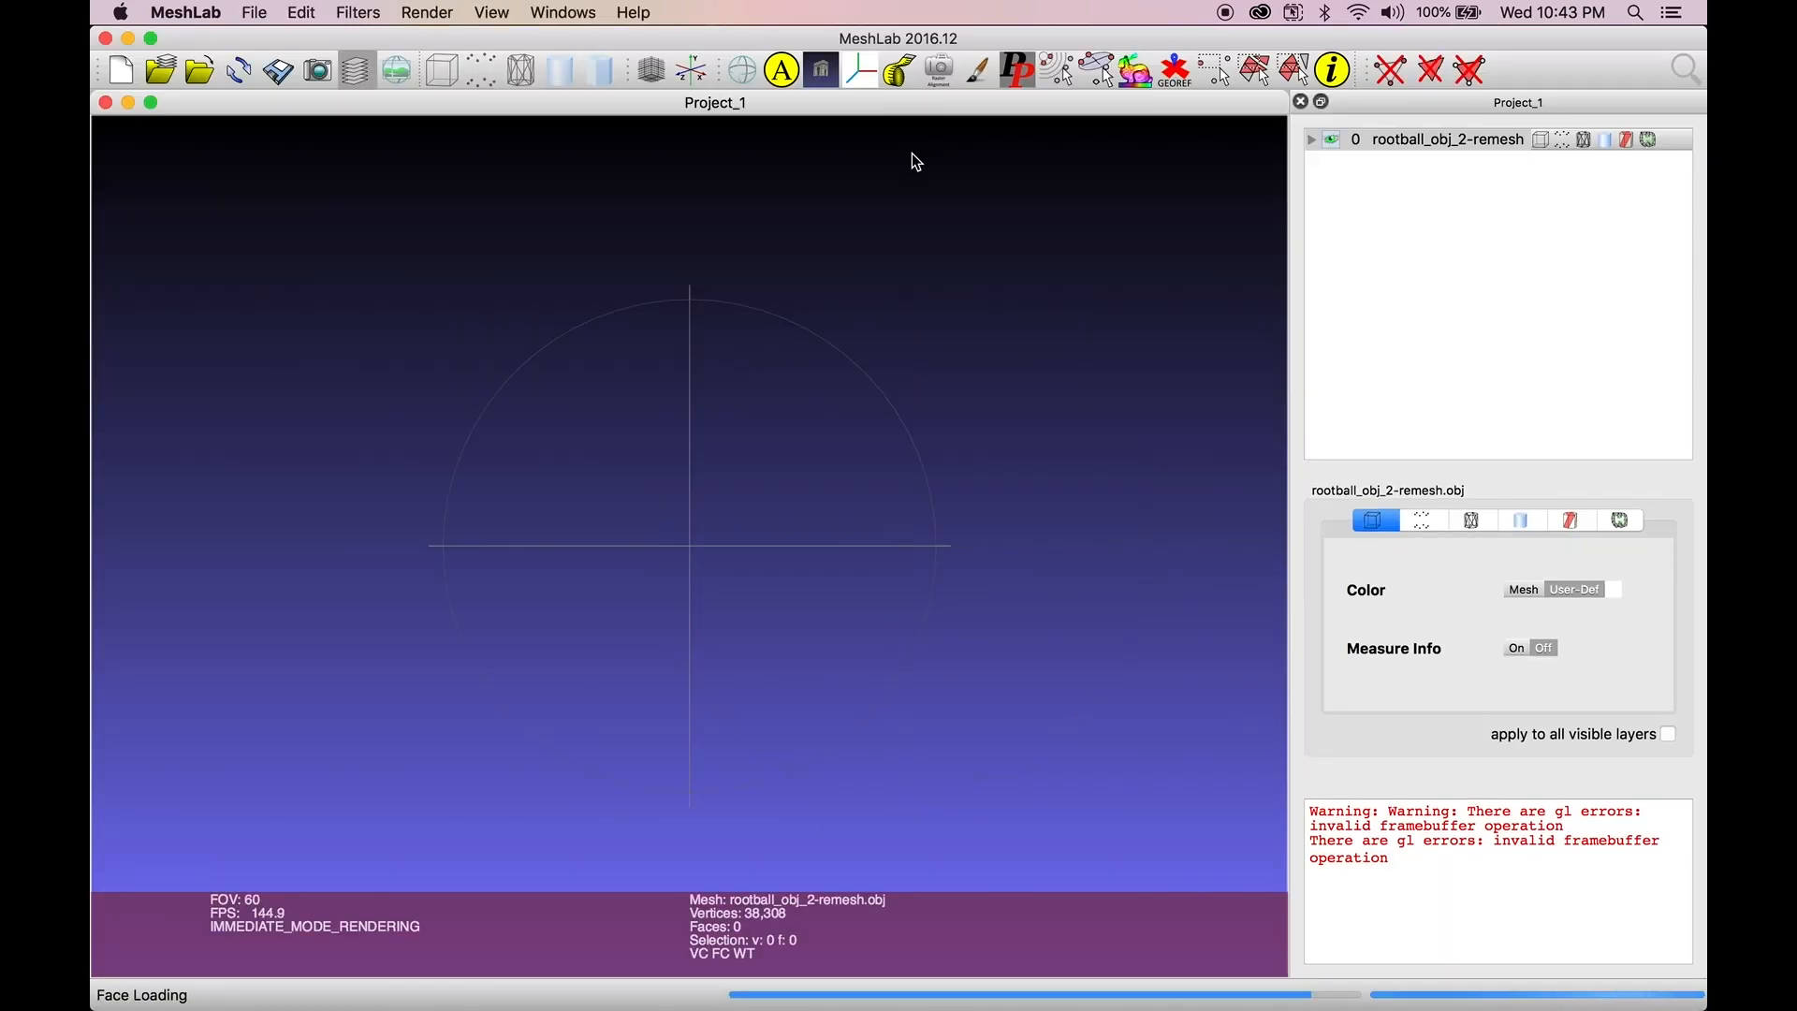
left_click_drag(764, 509, 711, 599)
left_click(186, 12)
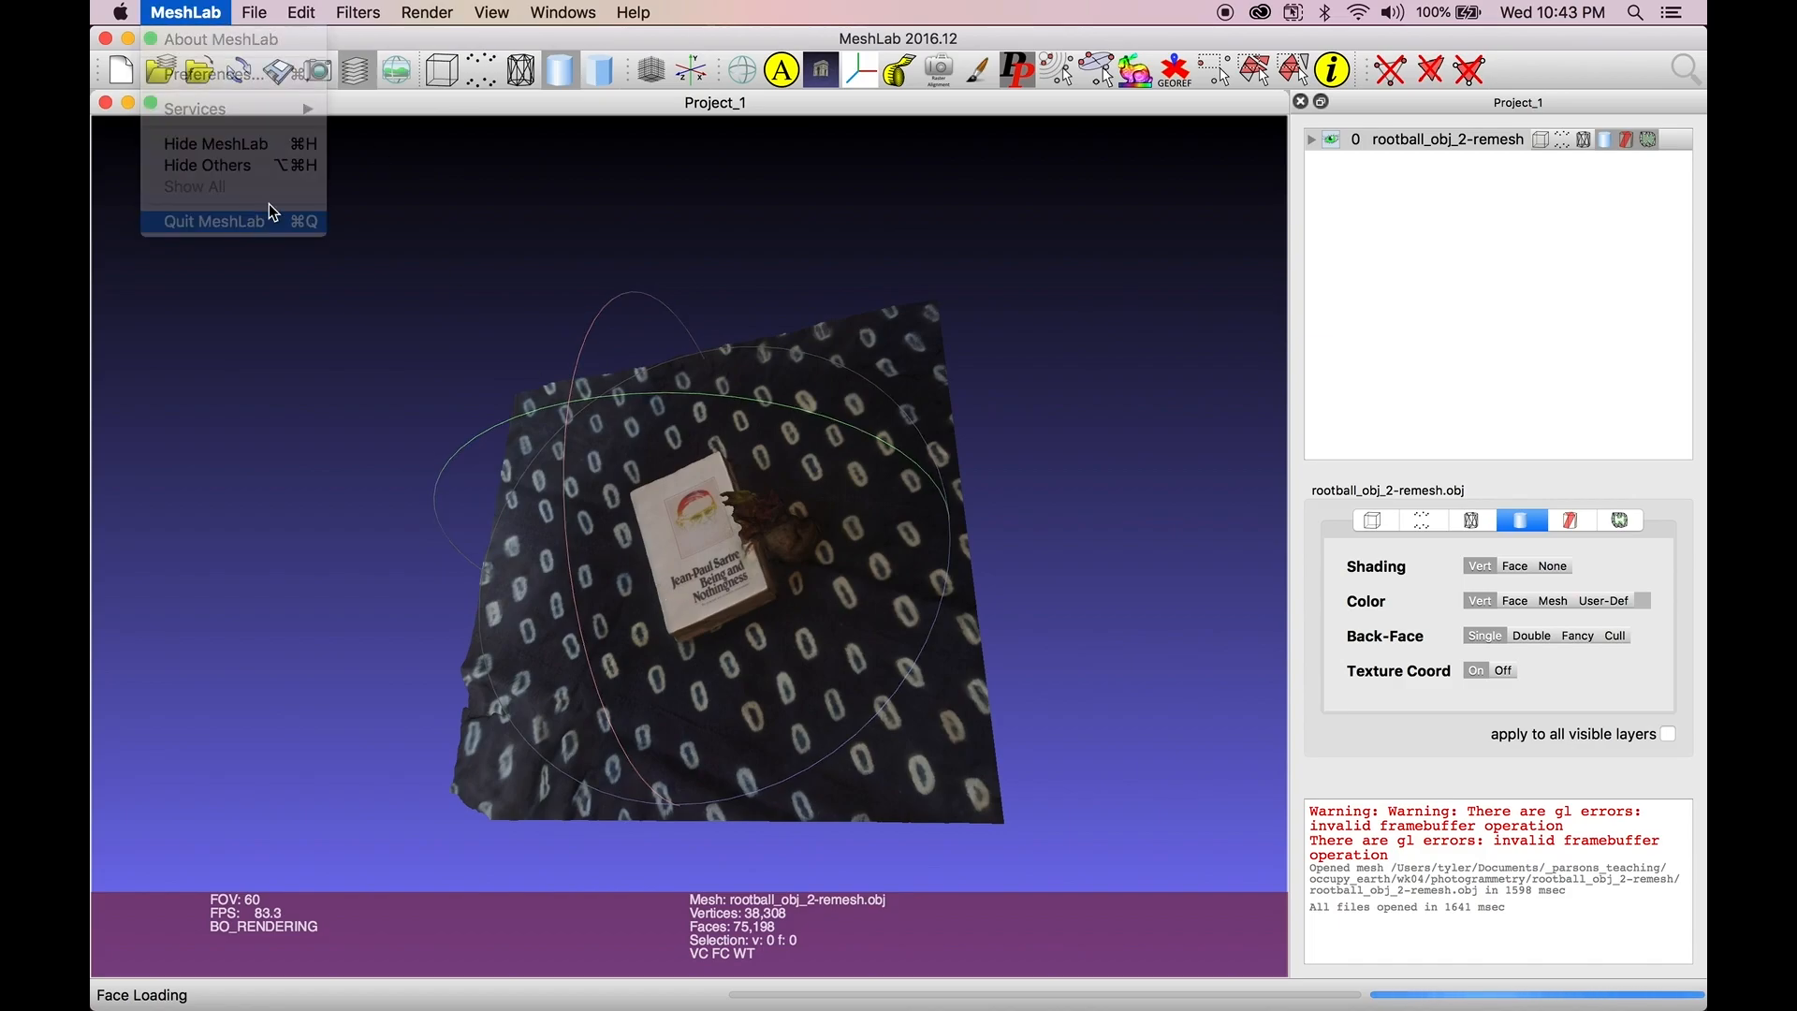
left_click(248, 221)
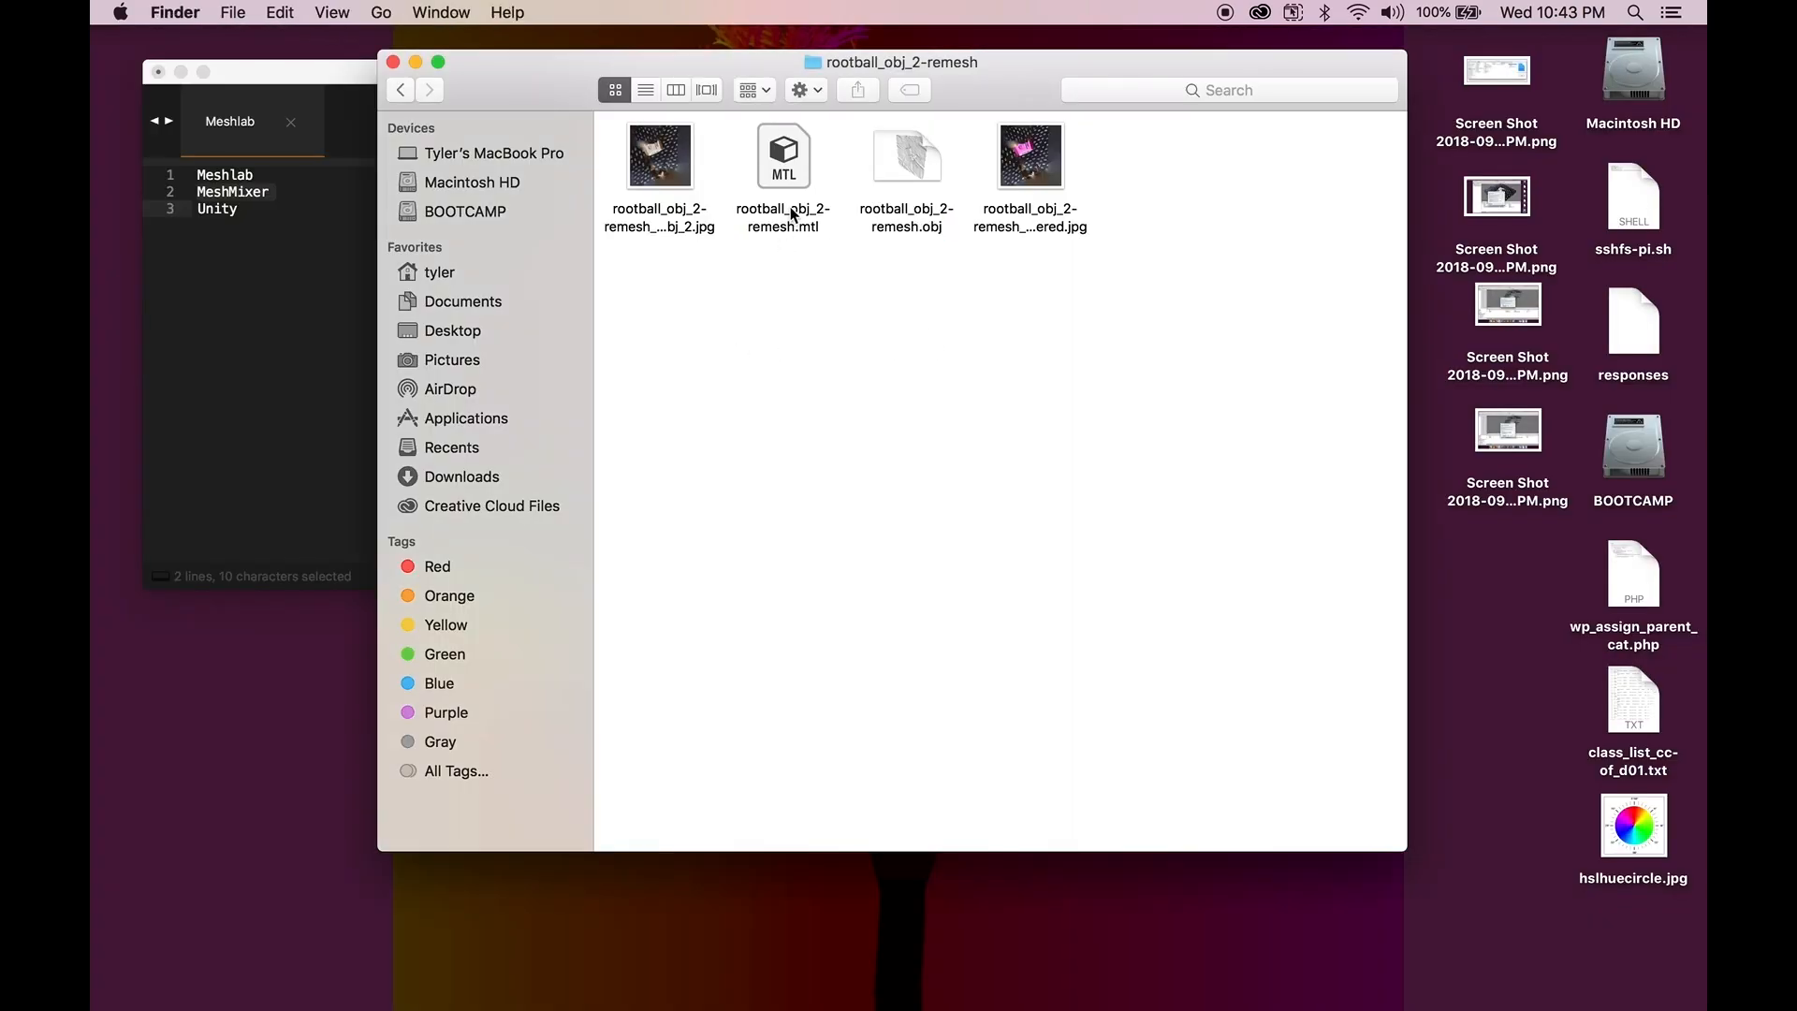
- Rename the original texture image in the rootball_obj_2-remesh folder to rootball_obj_2-remesh_rootball_obj_2_original.jpg
left_click(675, 221)
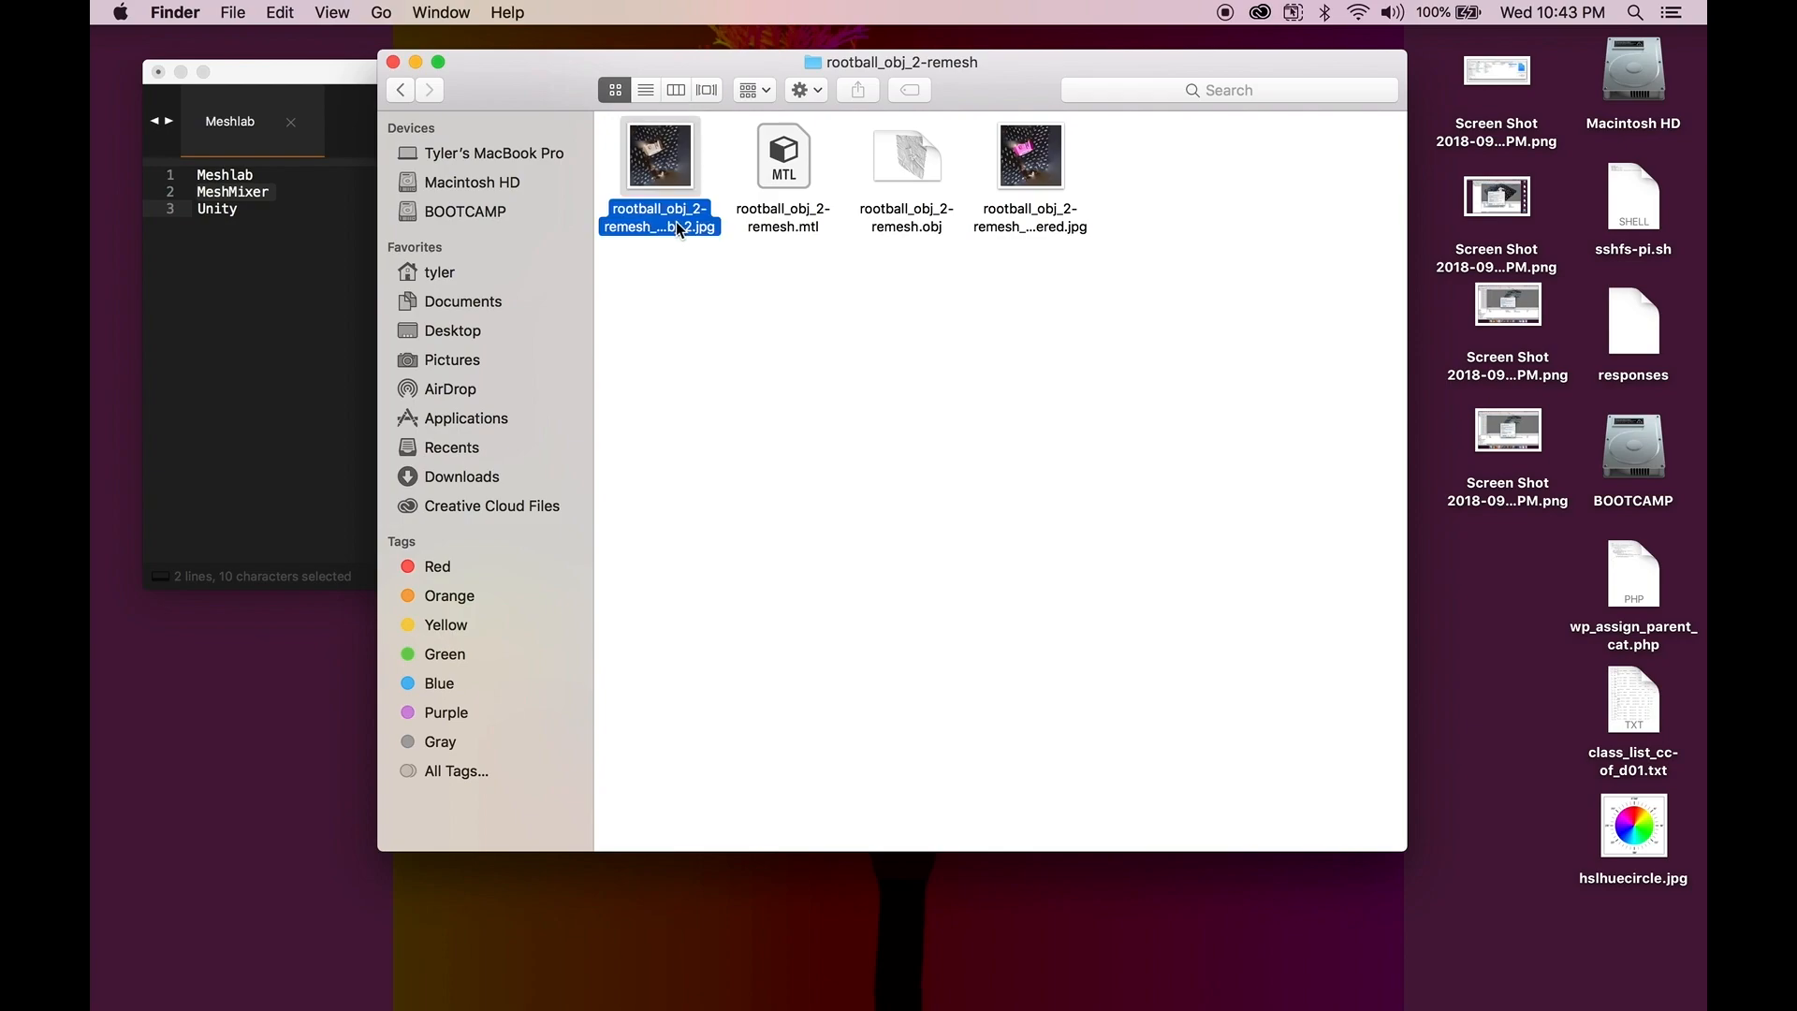
left_click(1019, 229)
left_click(676, 221)
left_click(685, 232)
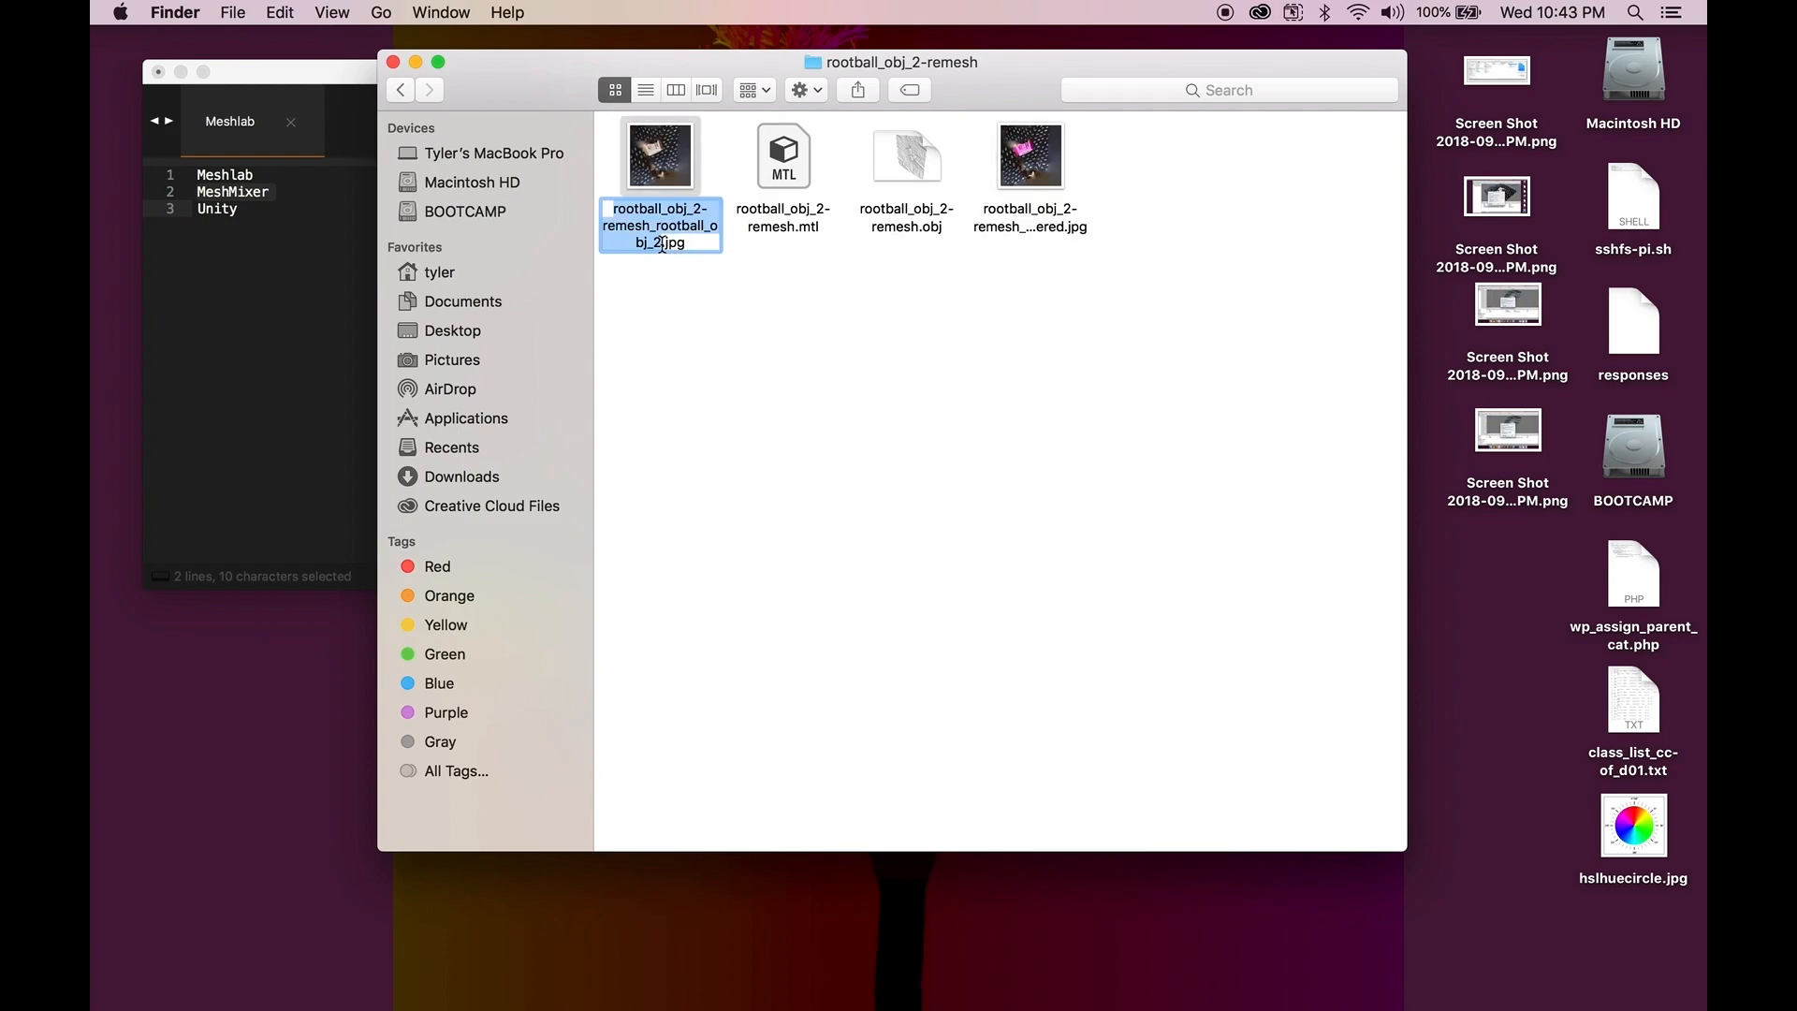
left_click(661, 244)
type("_original")
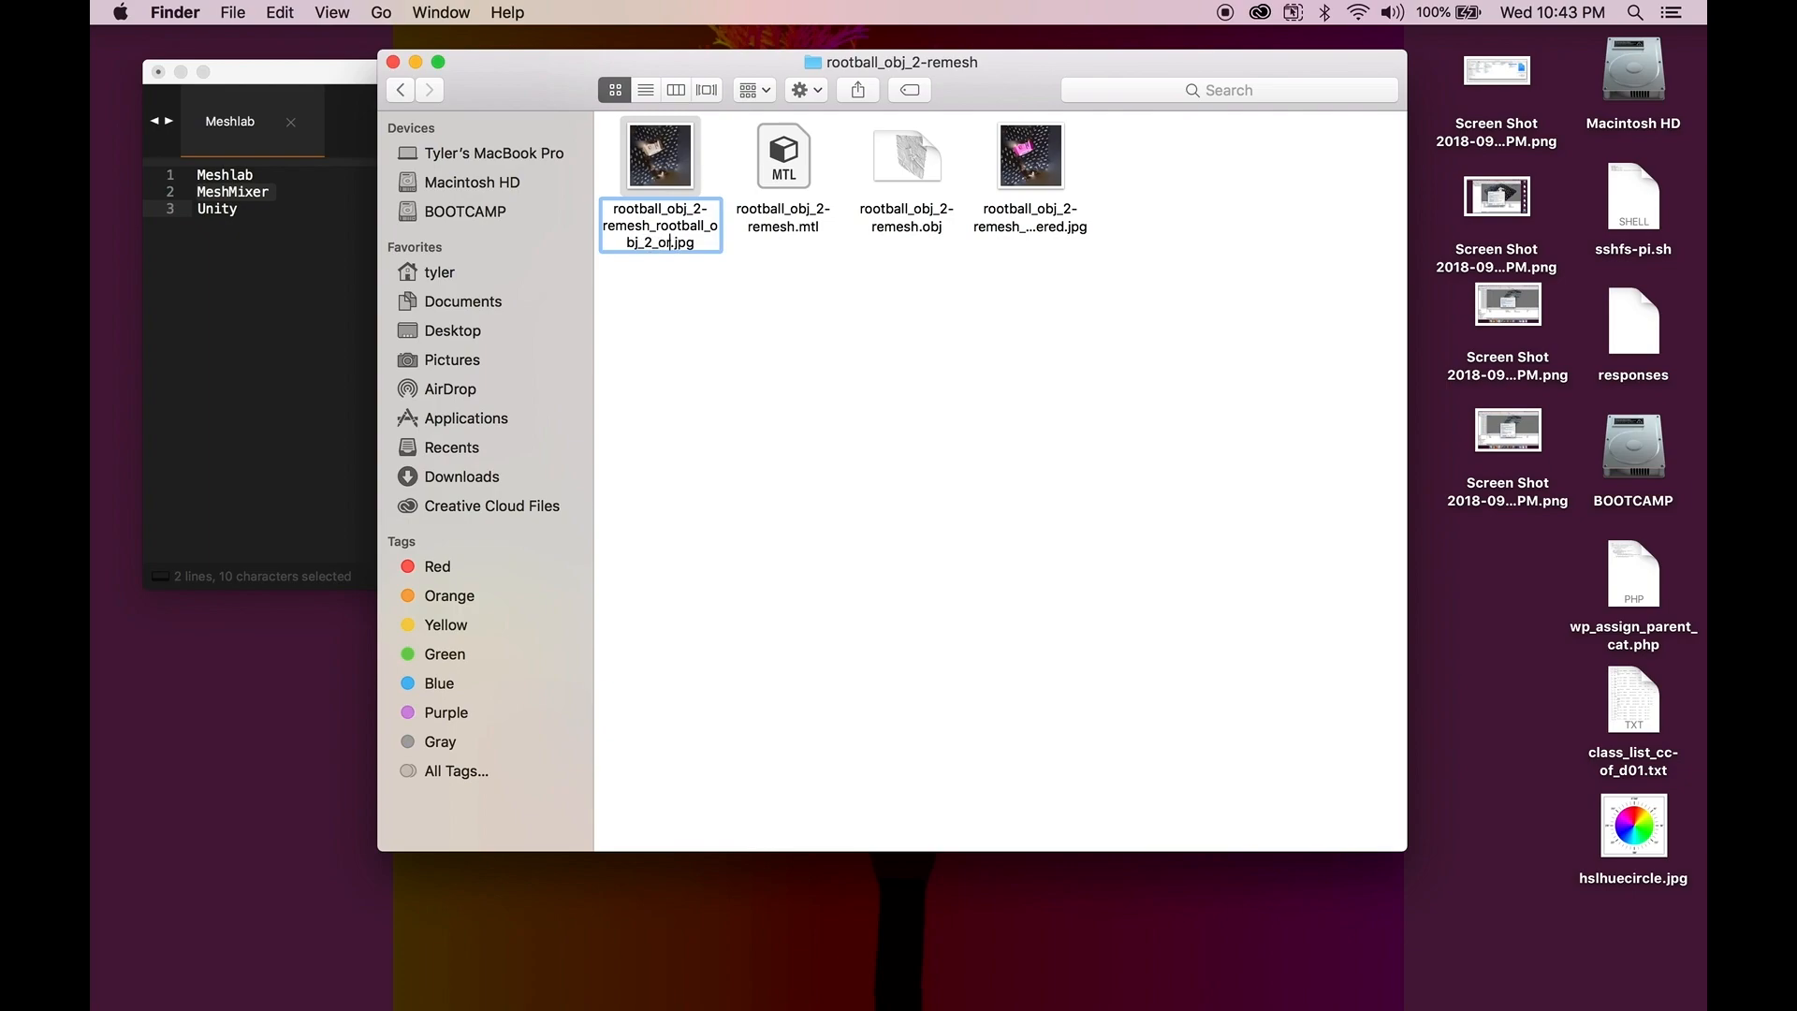
key("Return")
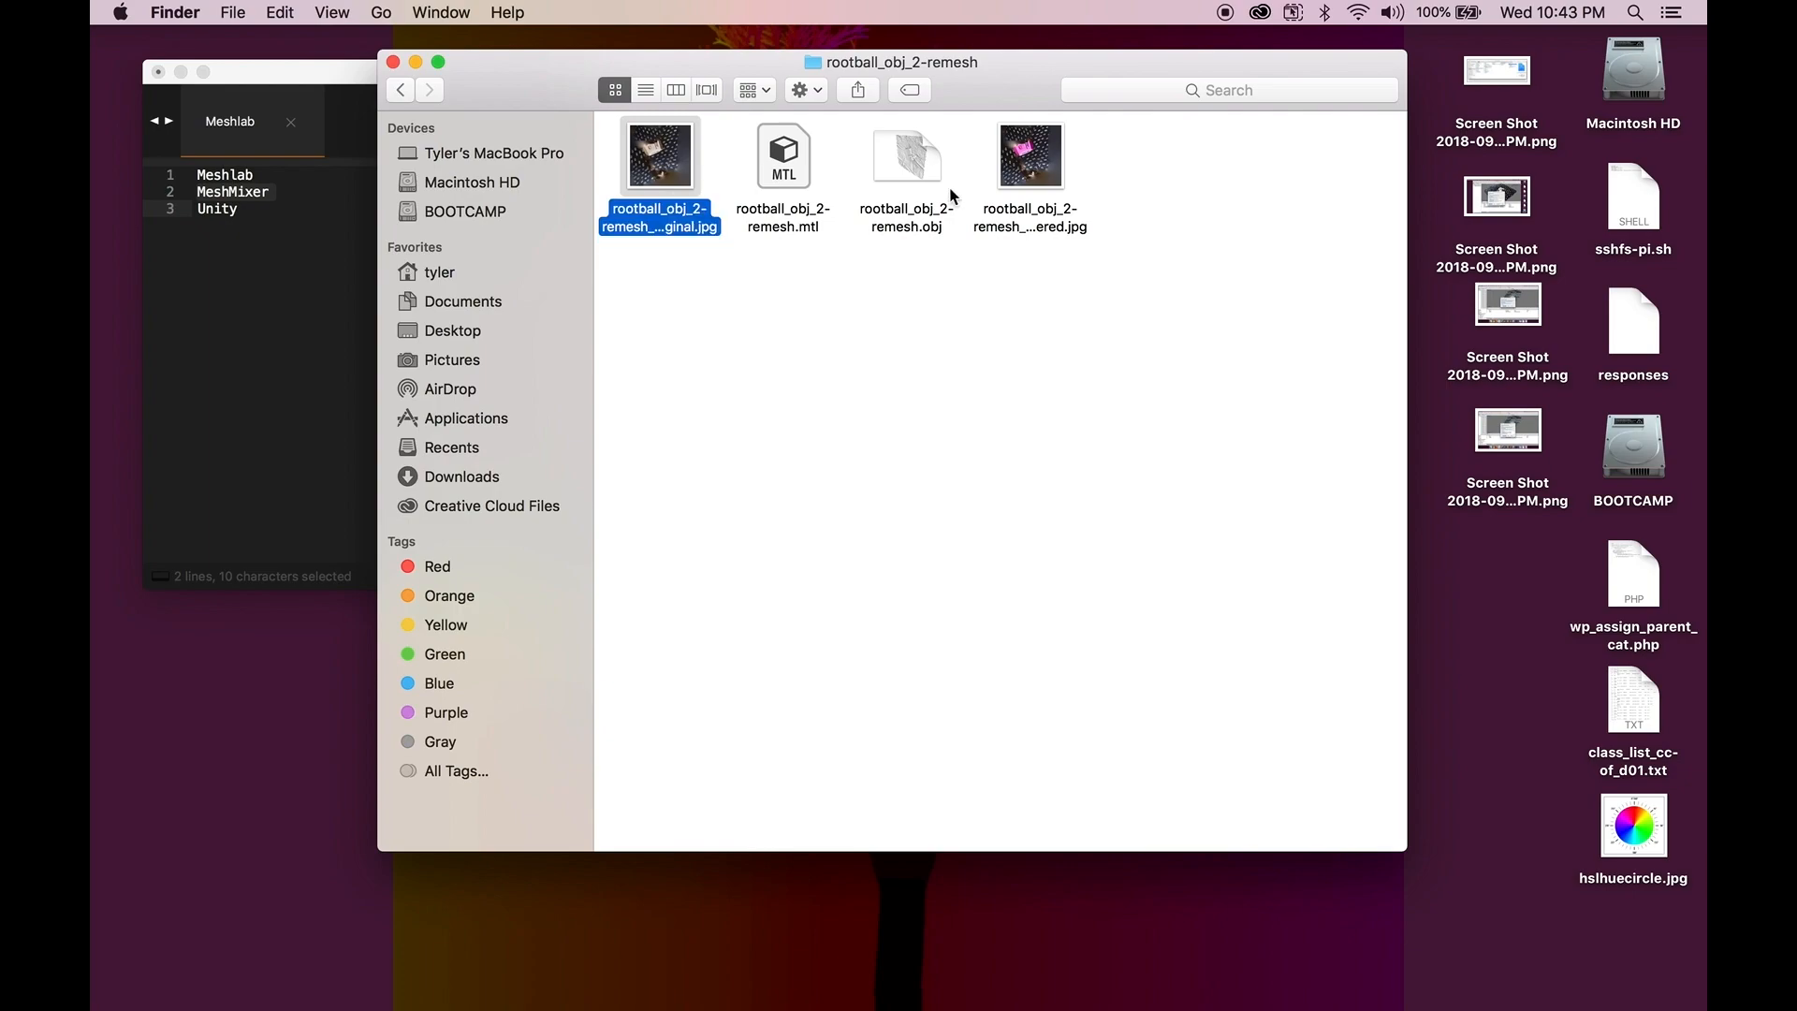
- Rename the altered texture image to rootball_obj_2-remesh_rootball_obj_2.jpg by removing the -altered suffix
left_click(1020, 229)
key("Return")
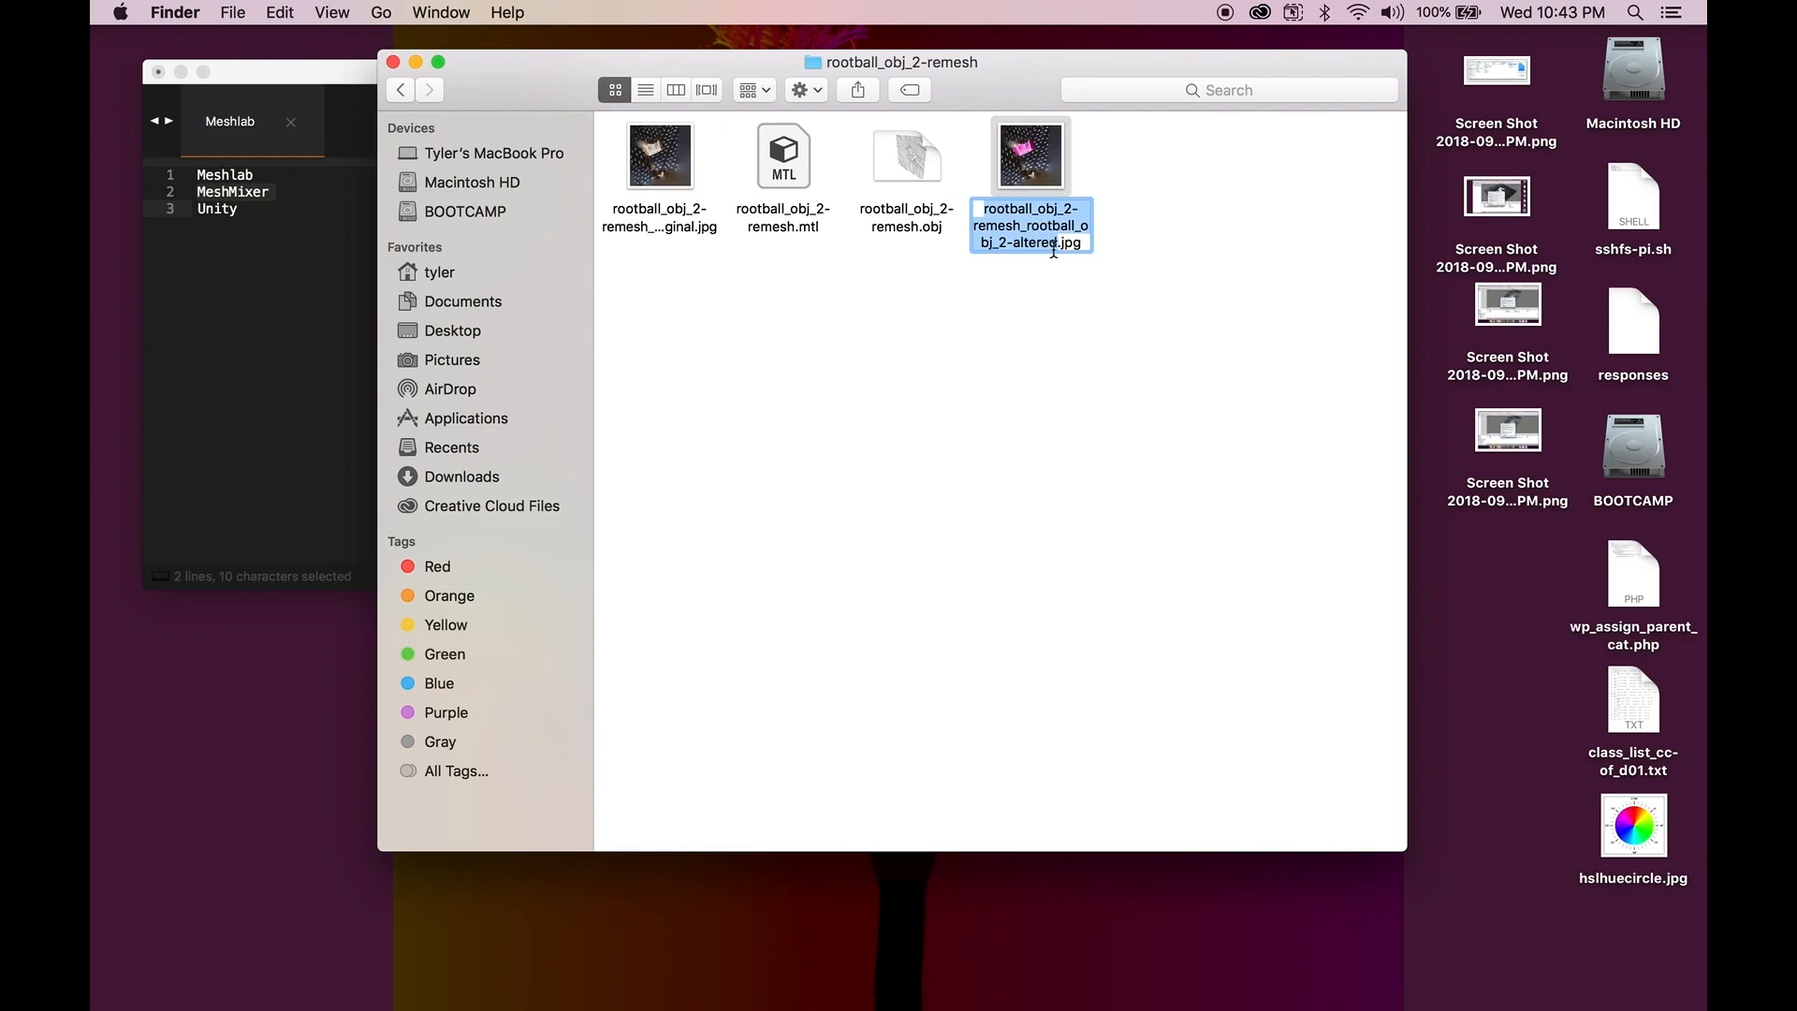
left_click(1057, 242)
left_click_drag(1058, 243, 1013, 245)
key("BackSpace")
key("Return")
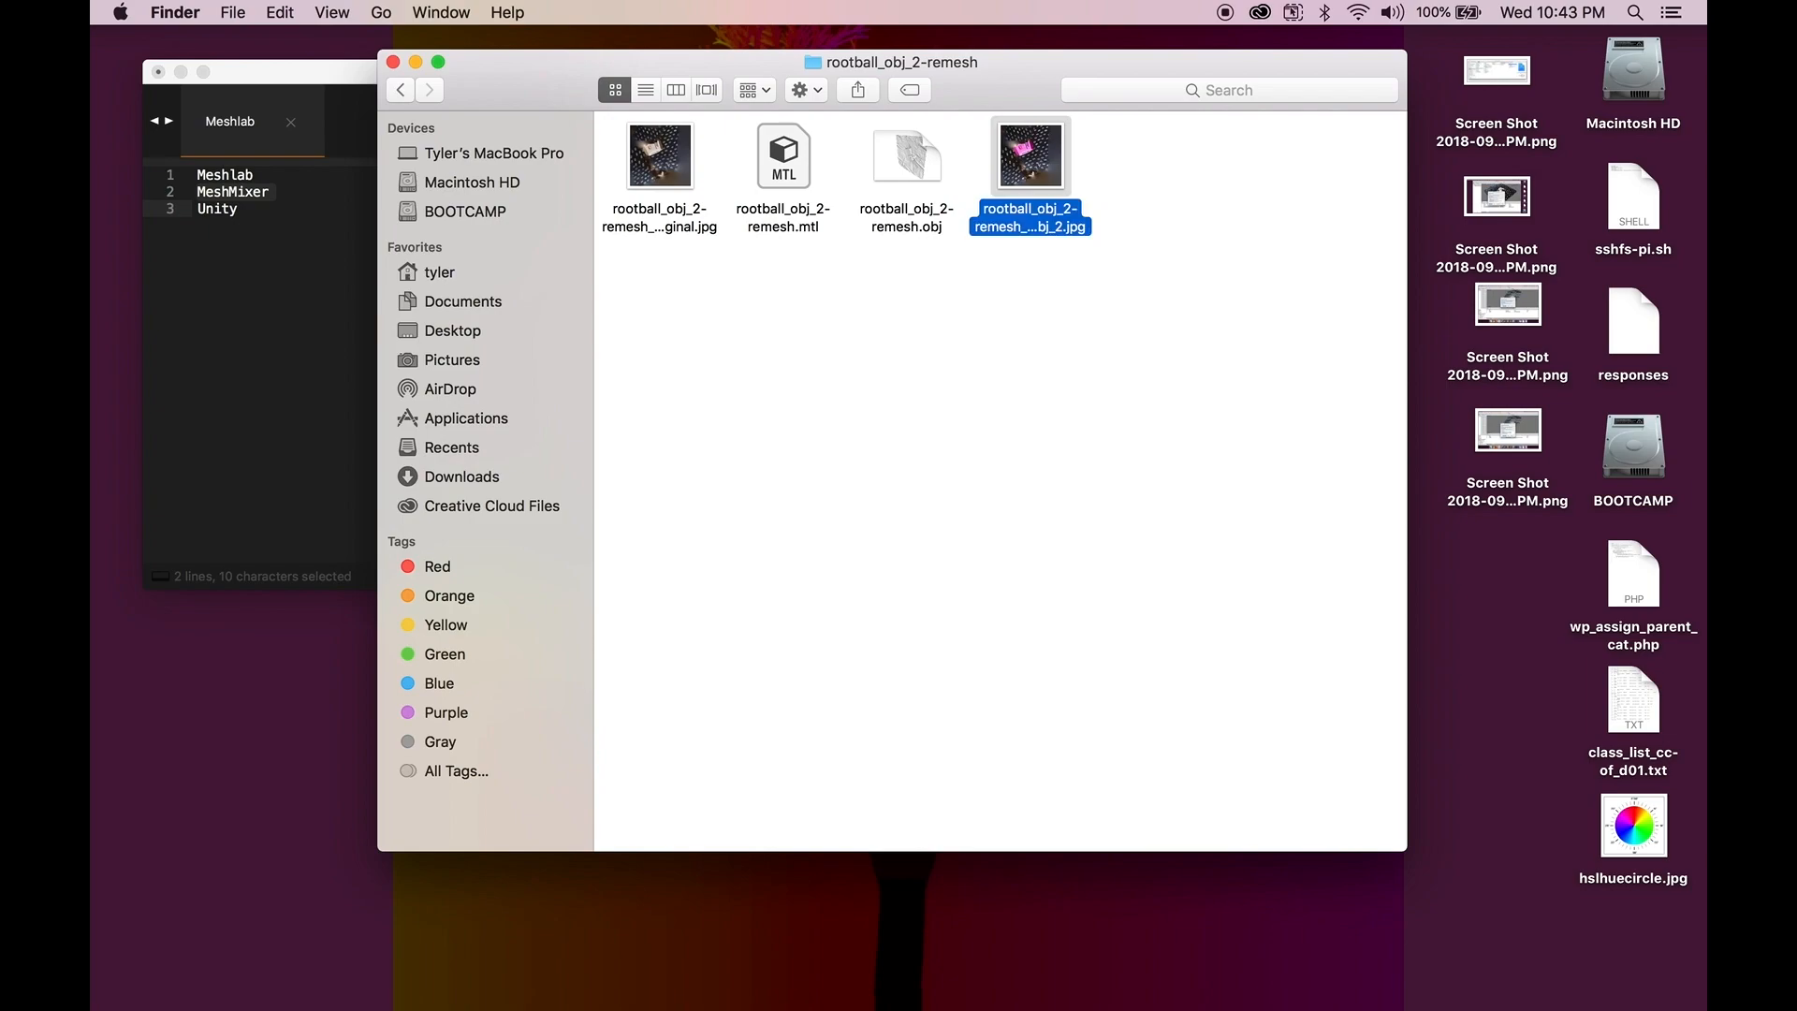
- Open rootball_obj_2-remesh.obj in MeshLab and examine the recoloured book up close from several angles
double_click(922, 164)
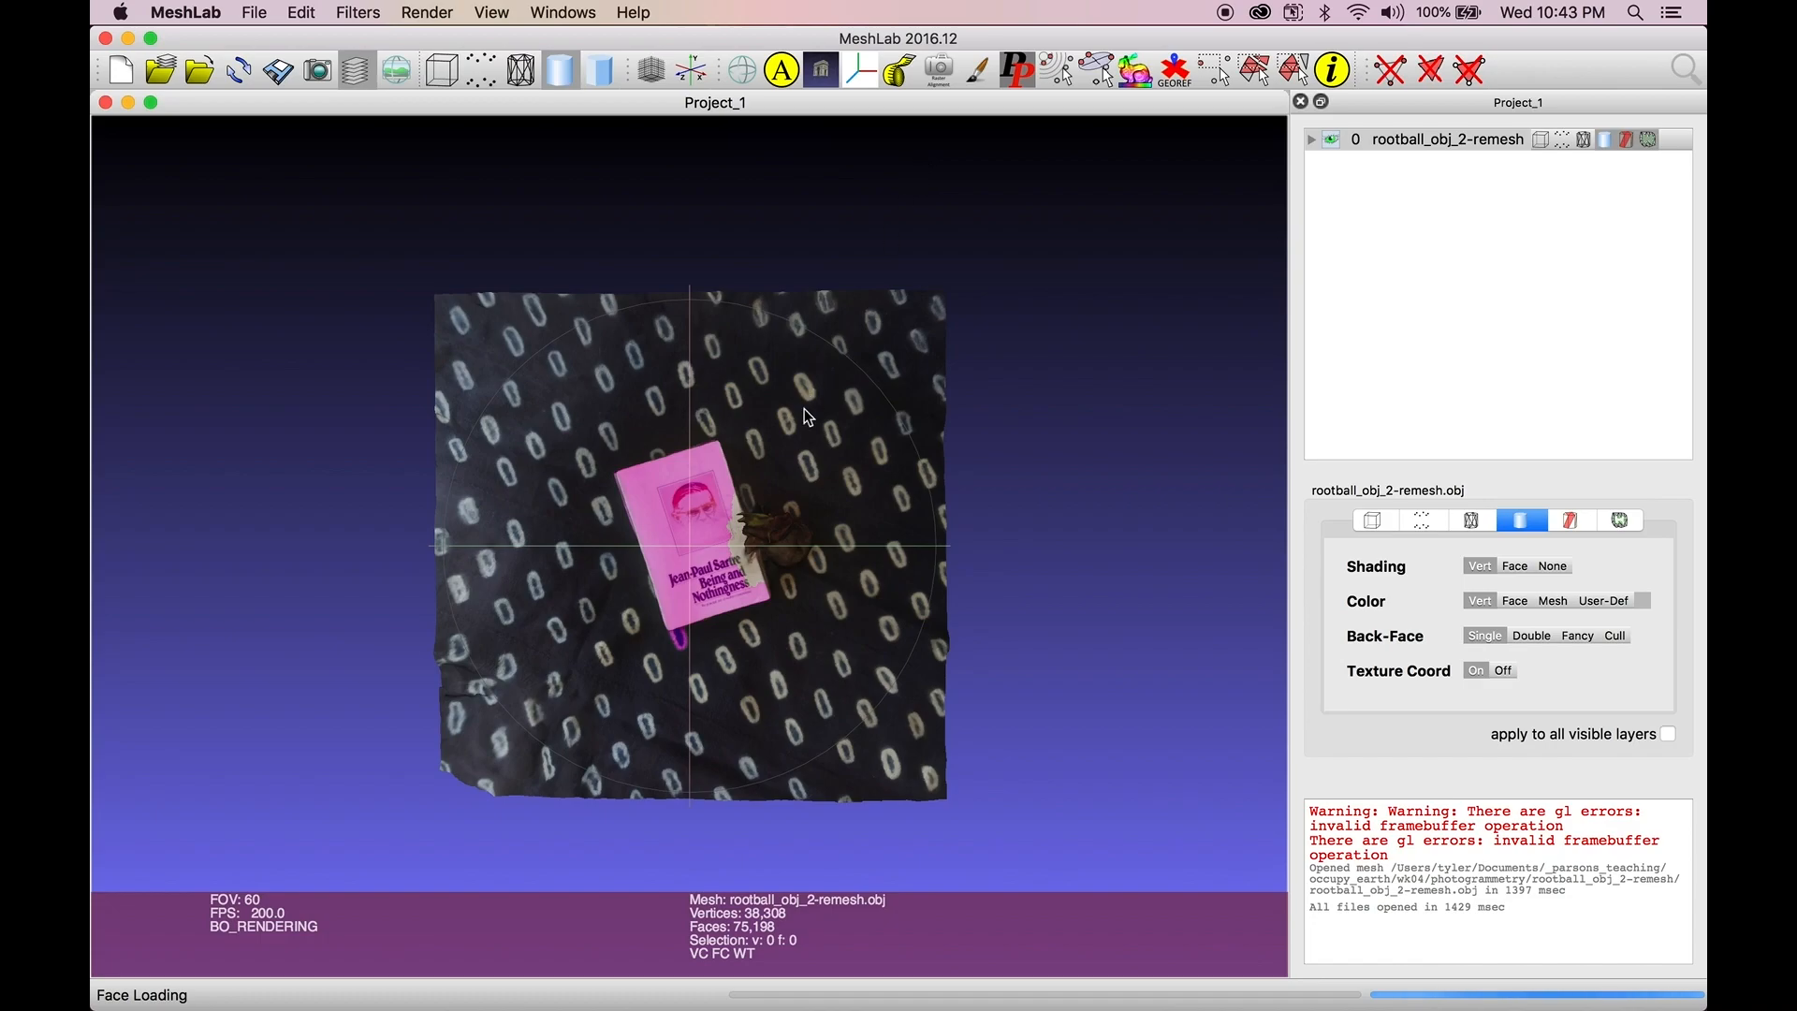
left_click_drag(803, 408, 791, 369)
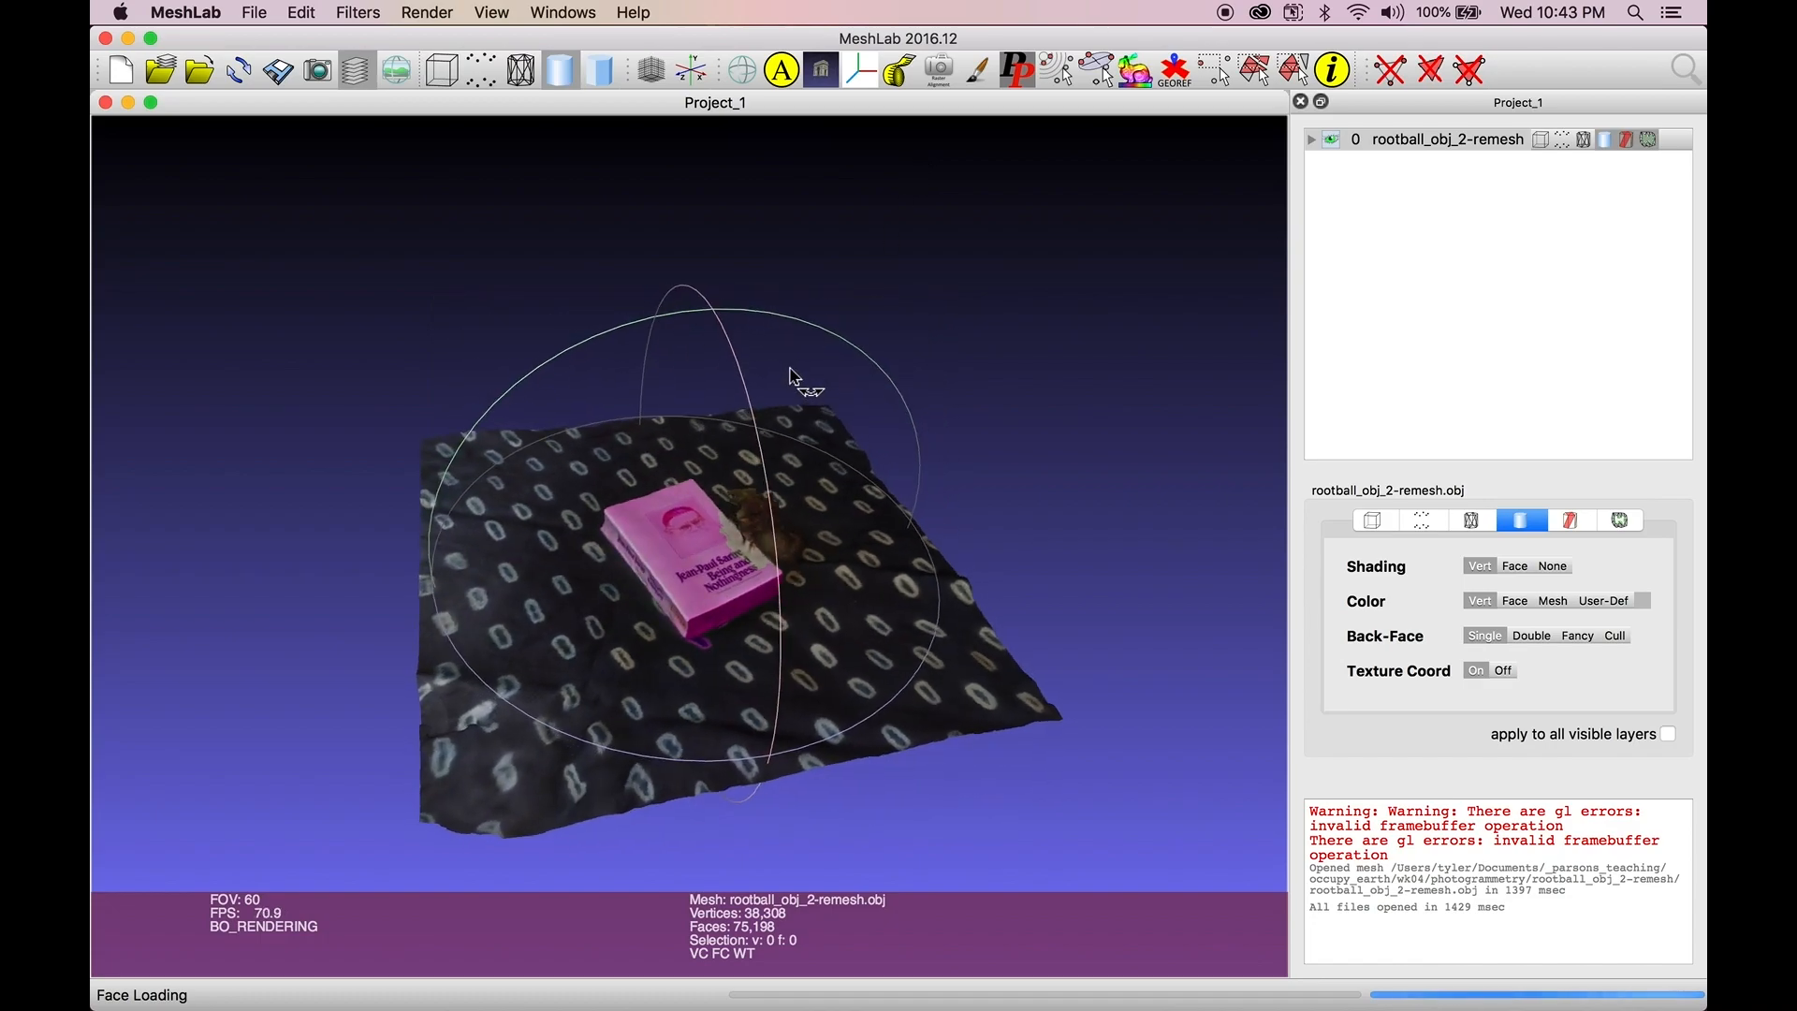
scroll(791, 379, "down", 5)
scroll(728, 563, "up", 10)
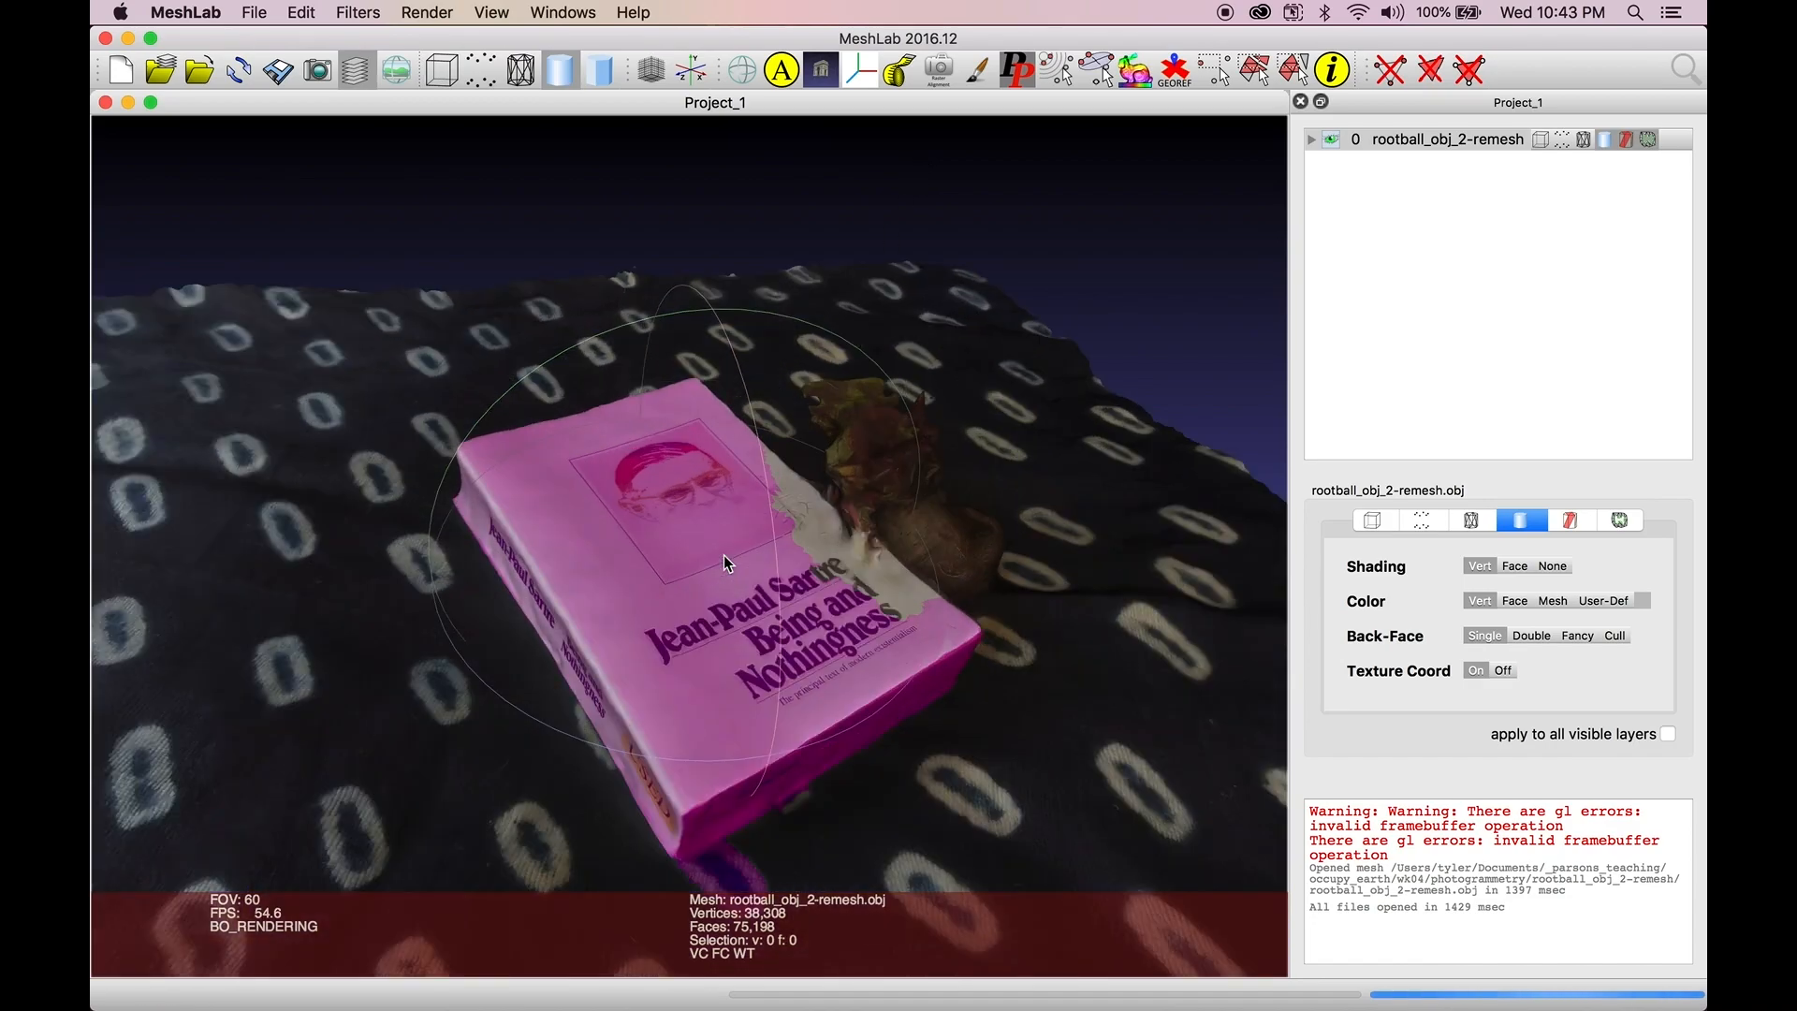
scroll(726, 558, "up", 5)
scroll(729, 555, "down", 5)
left_click_drag(729, 556, 729, 614)
- Switch to Finder and open the recoloured texture rootball_obj_2-remesh_rootball_obj_2.jpg in Photoshop
mouse_move(333, 961)
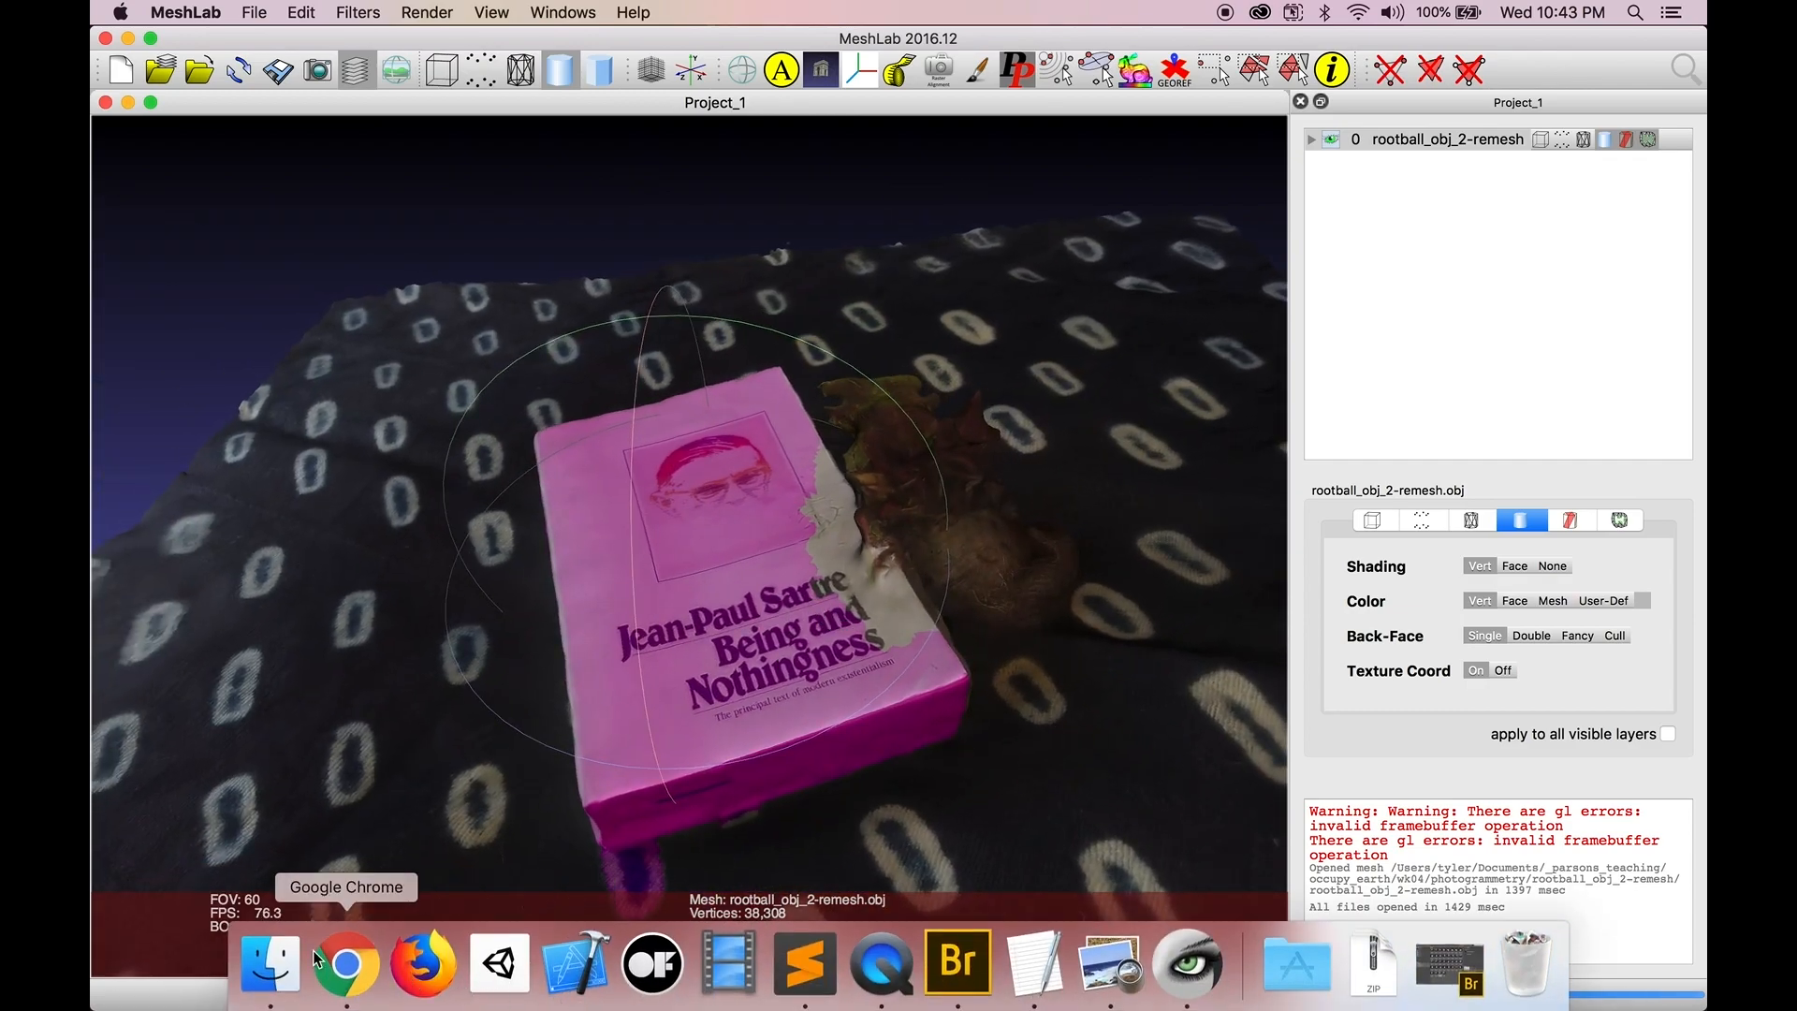
left_click(271, 964)
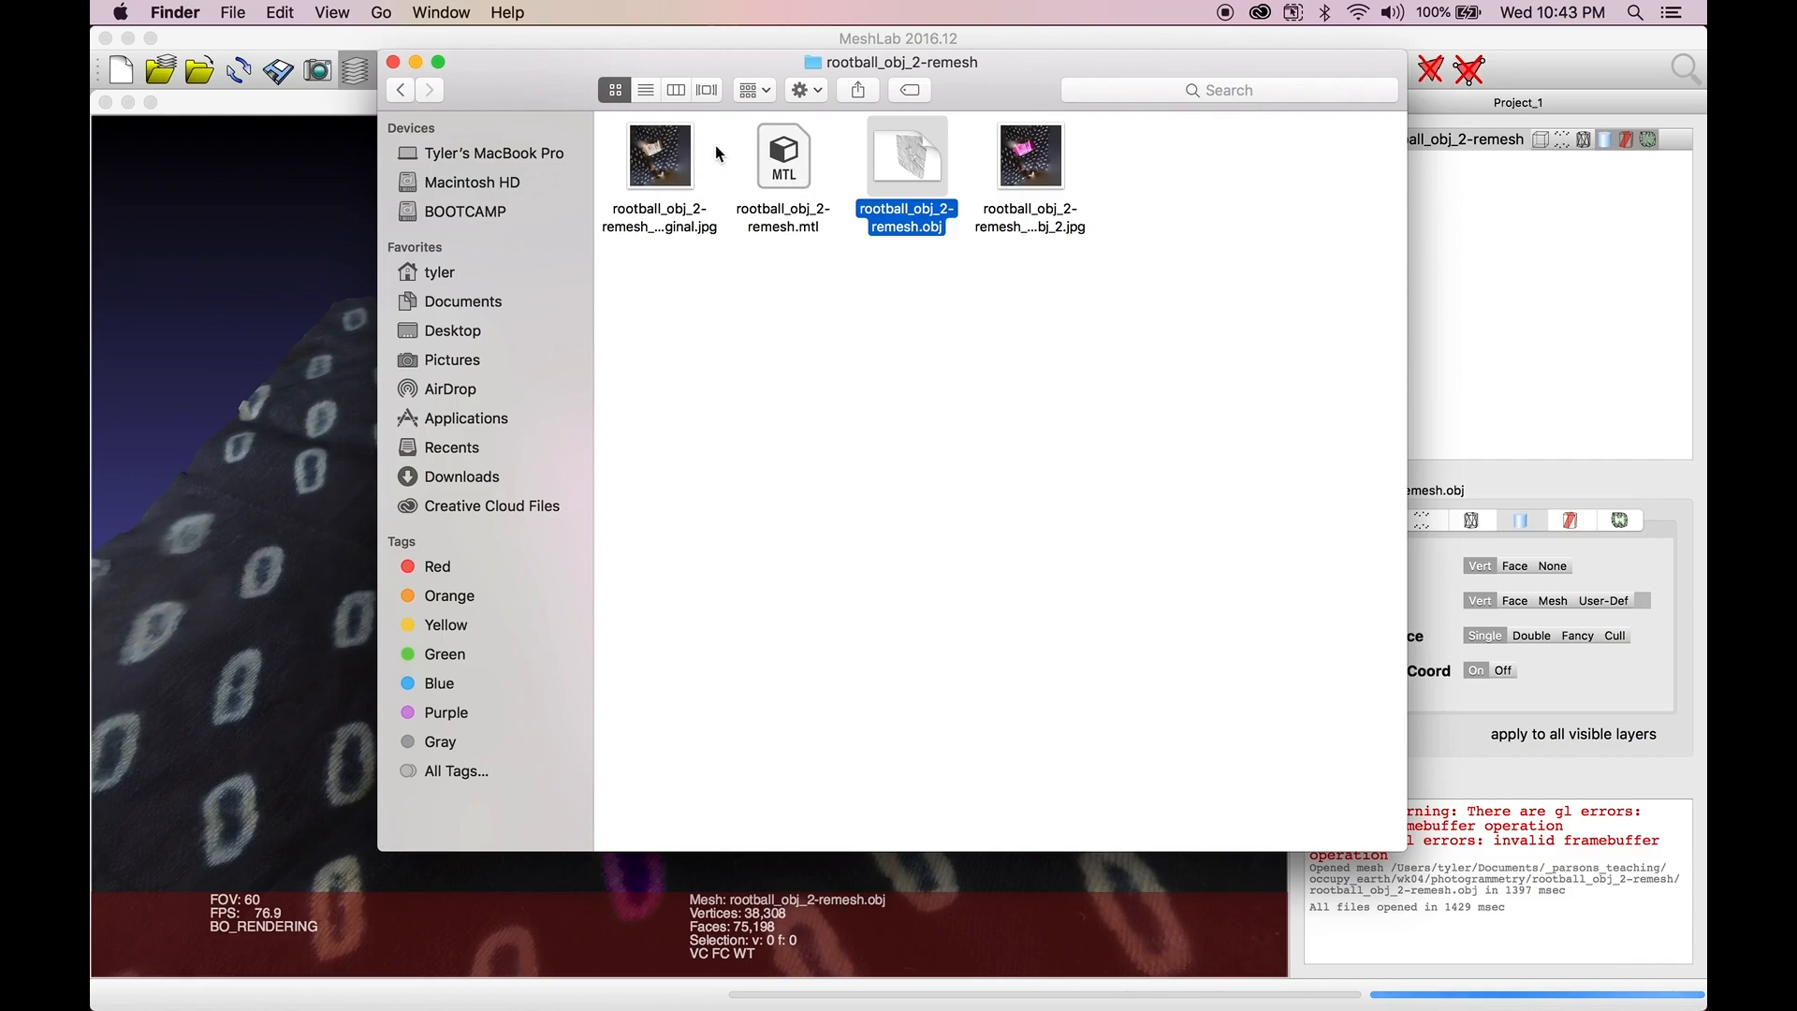
left_click(1030, 159)
right_click(1027, 166)
mouse_move(1079, 210)
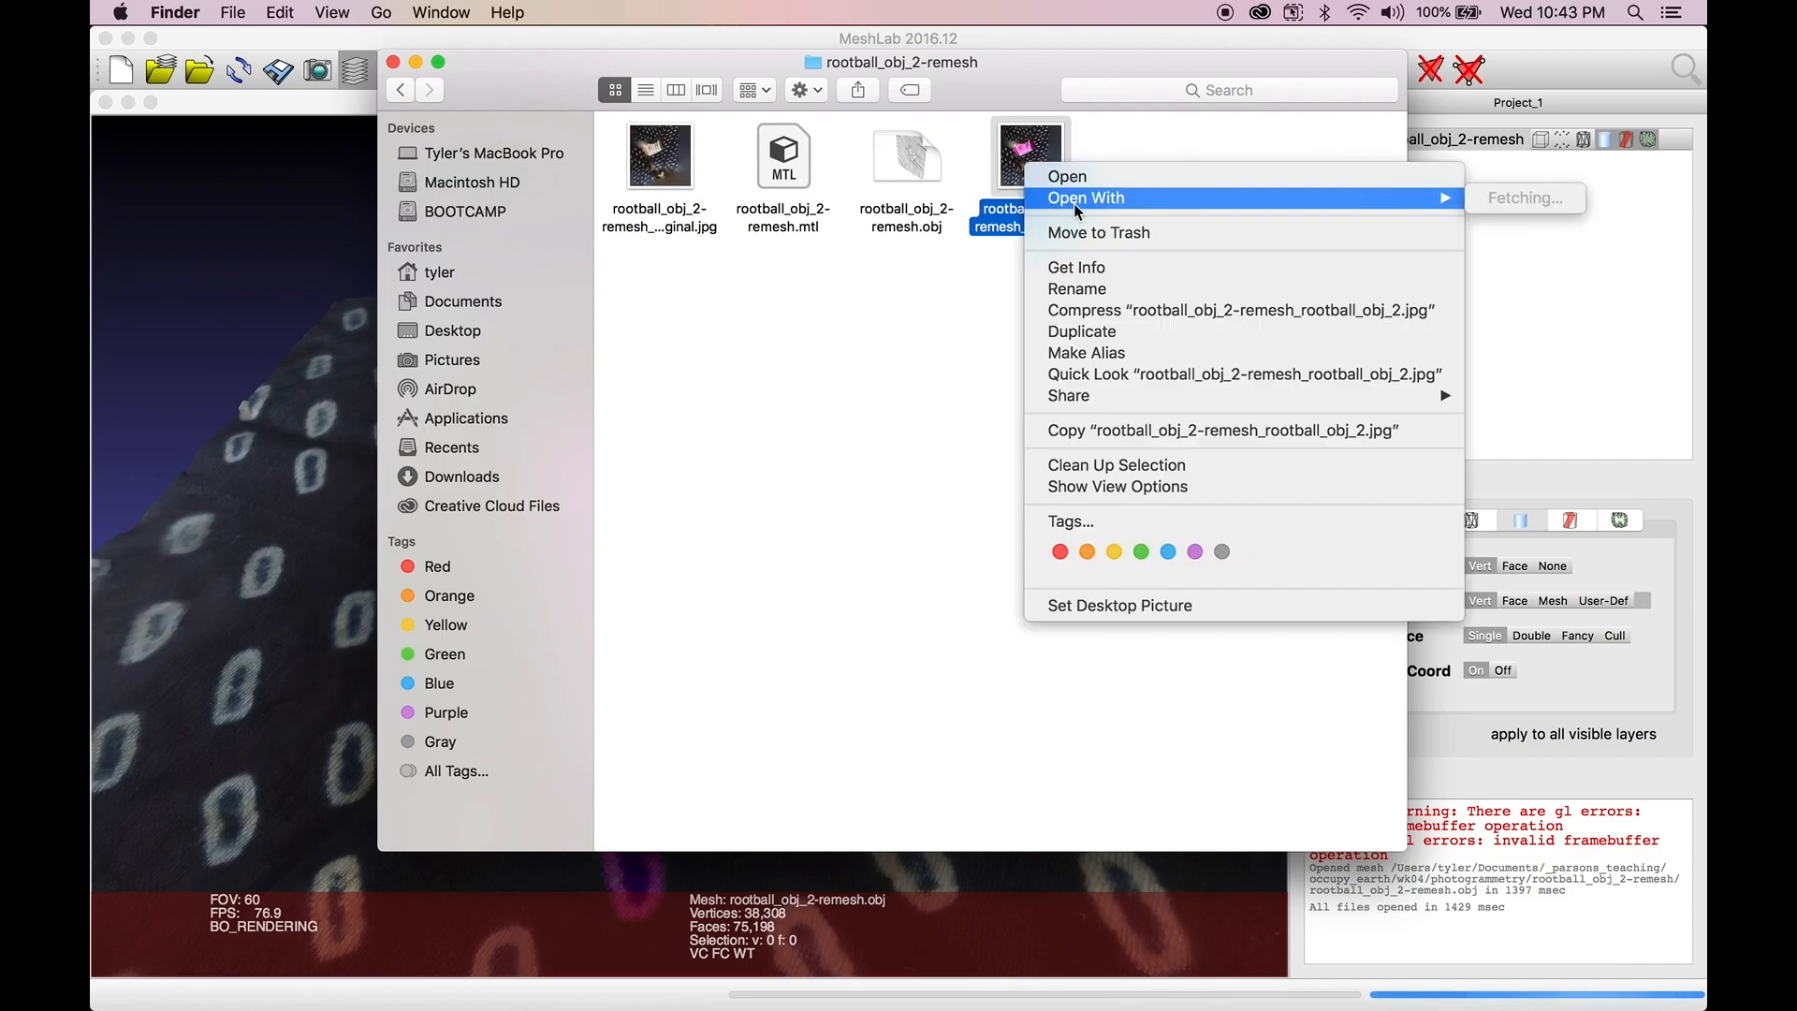
left_click(973, 236)
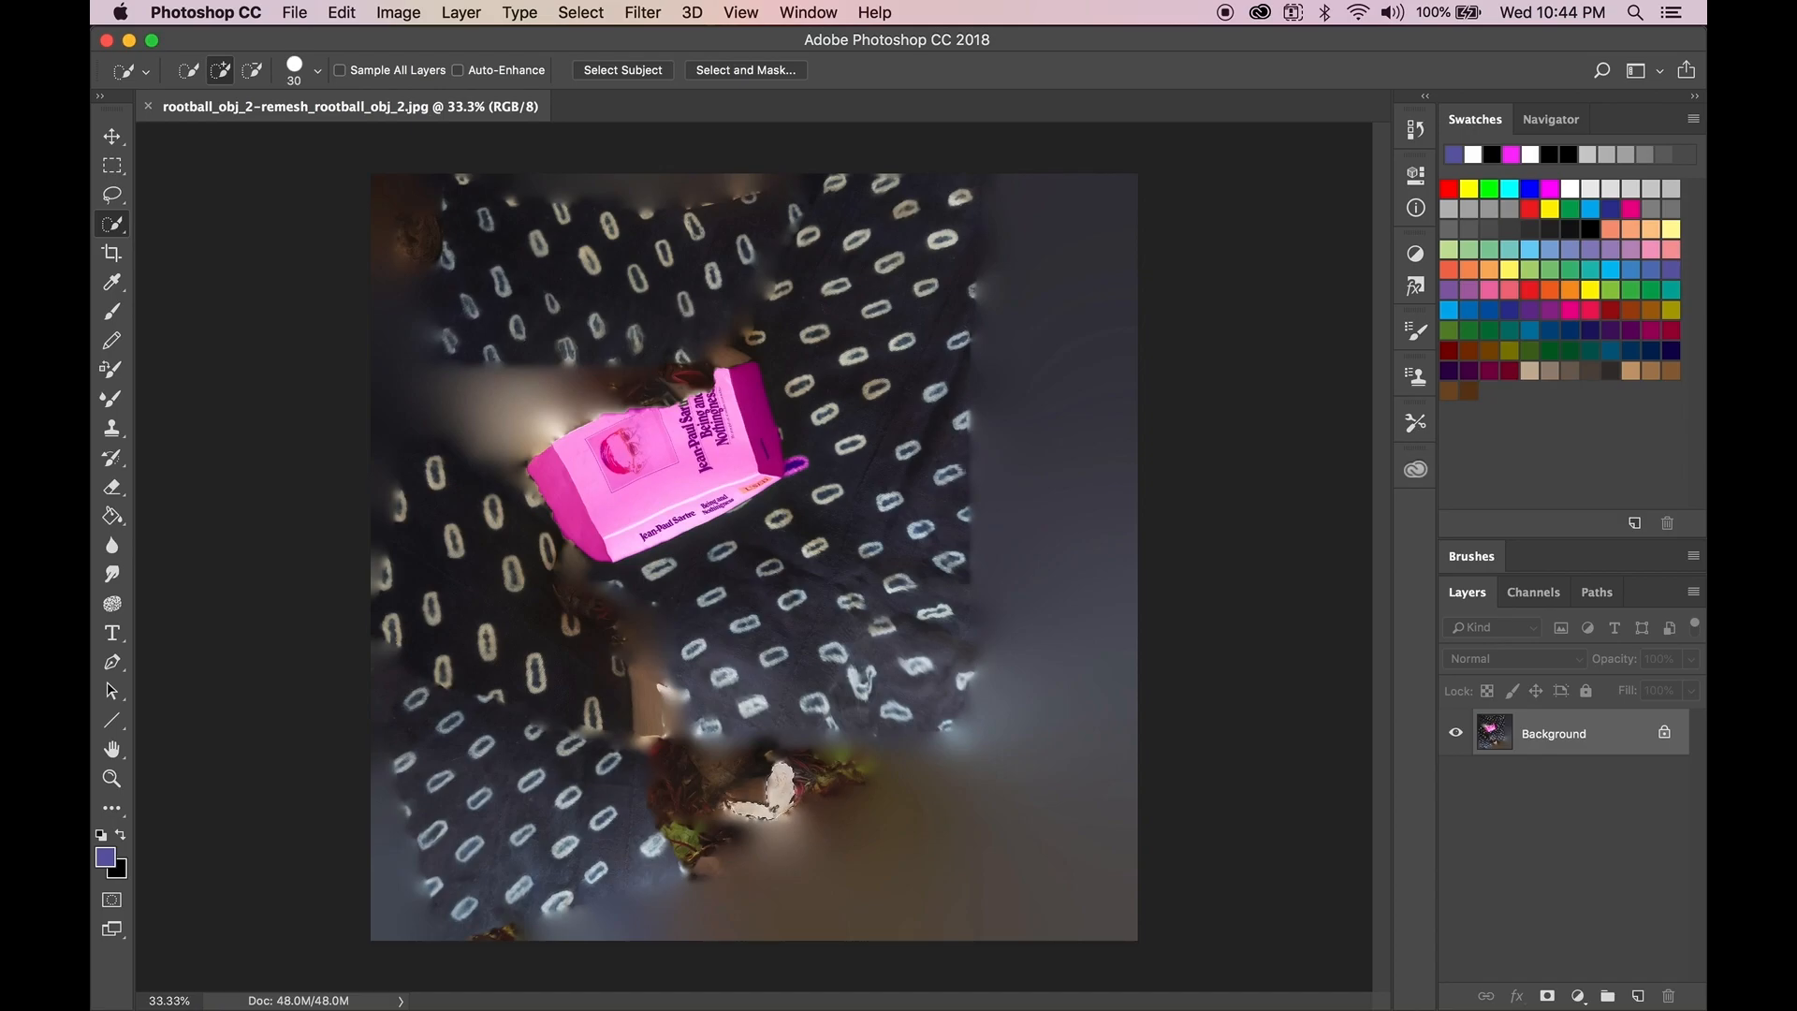
- Start a Color Balance adjustment on the selected pale book fragment, setting the midtones to magenta -84 and blue +73
left_click(301, 11)
mouse_move(344, 8)
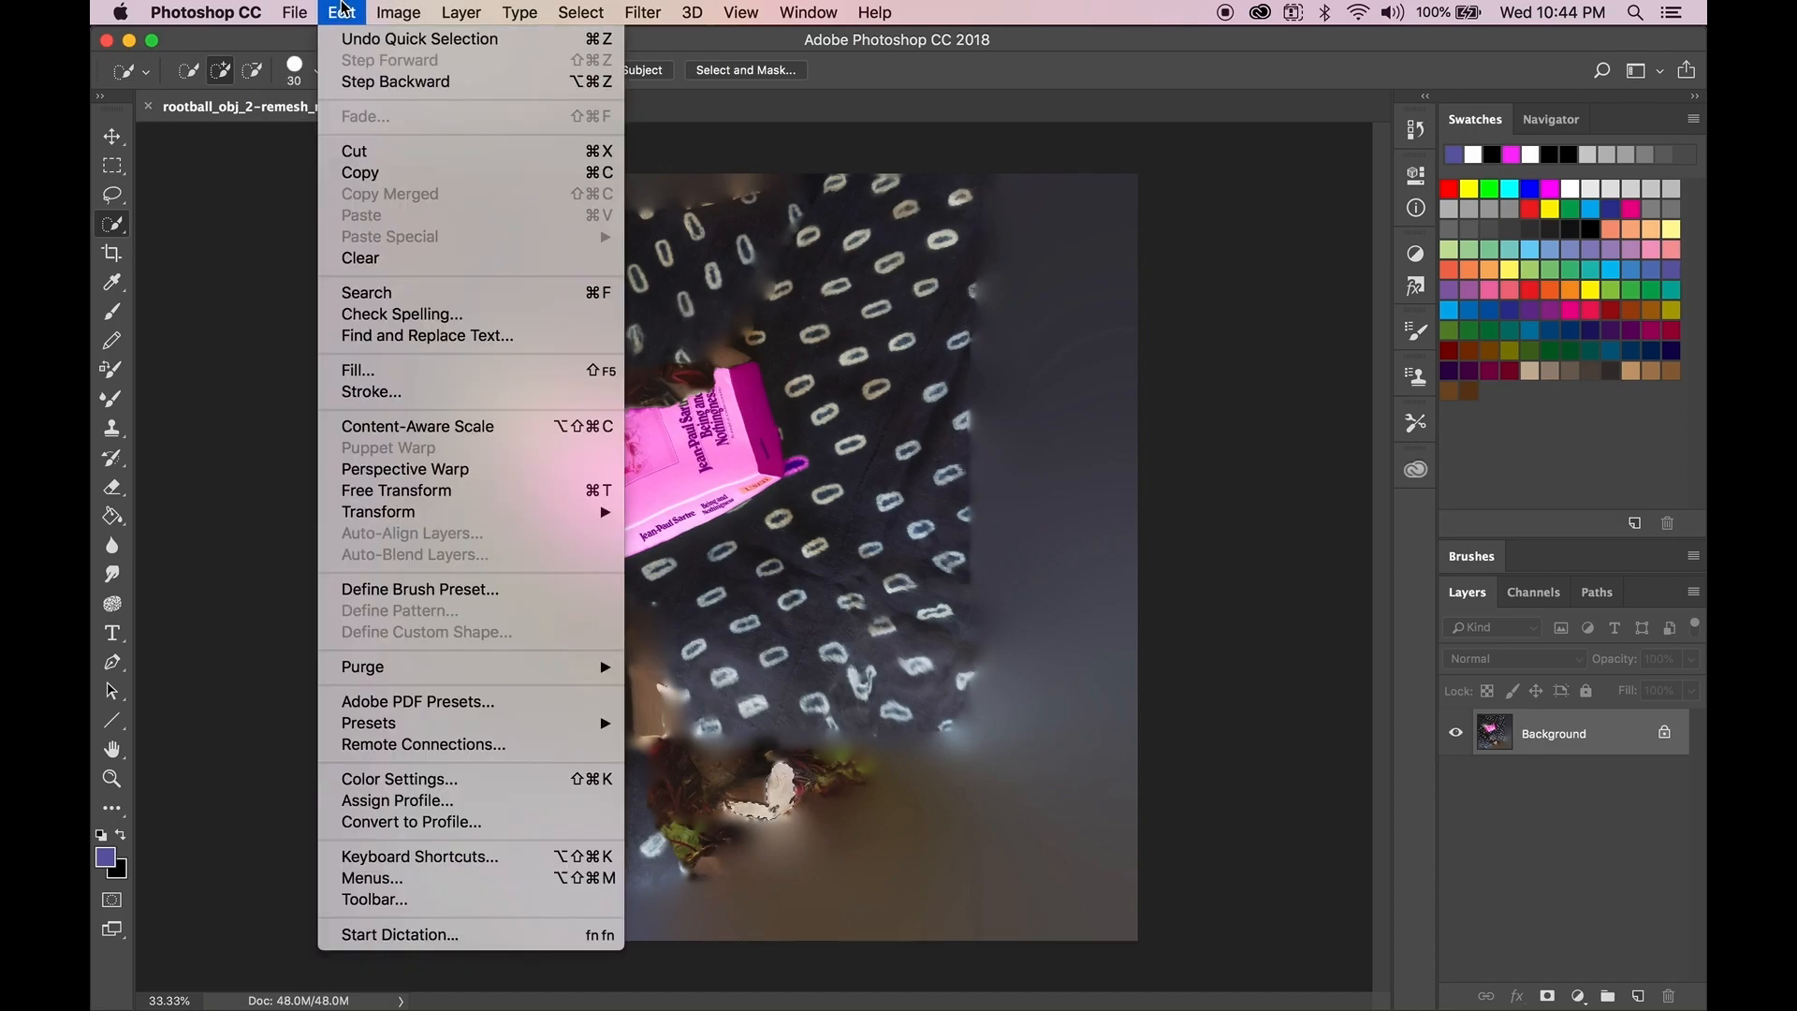
mouse_move(443, 75)
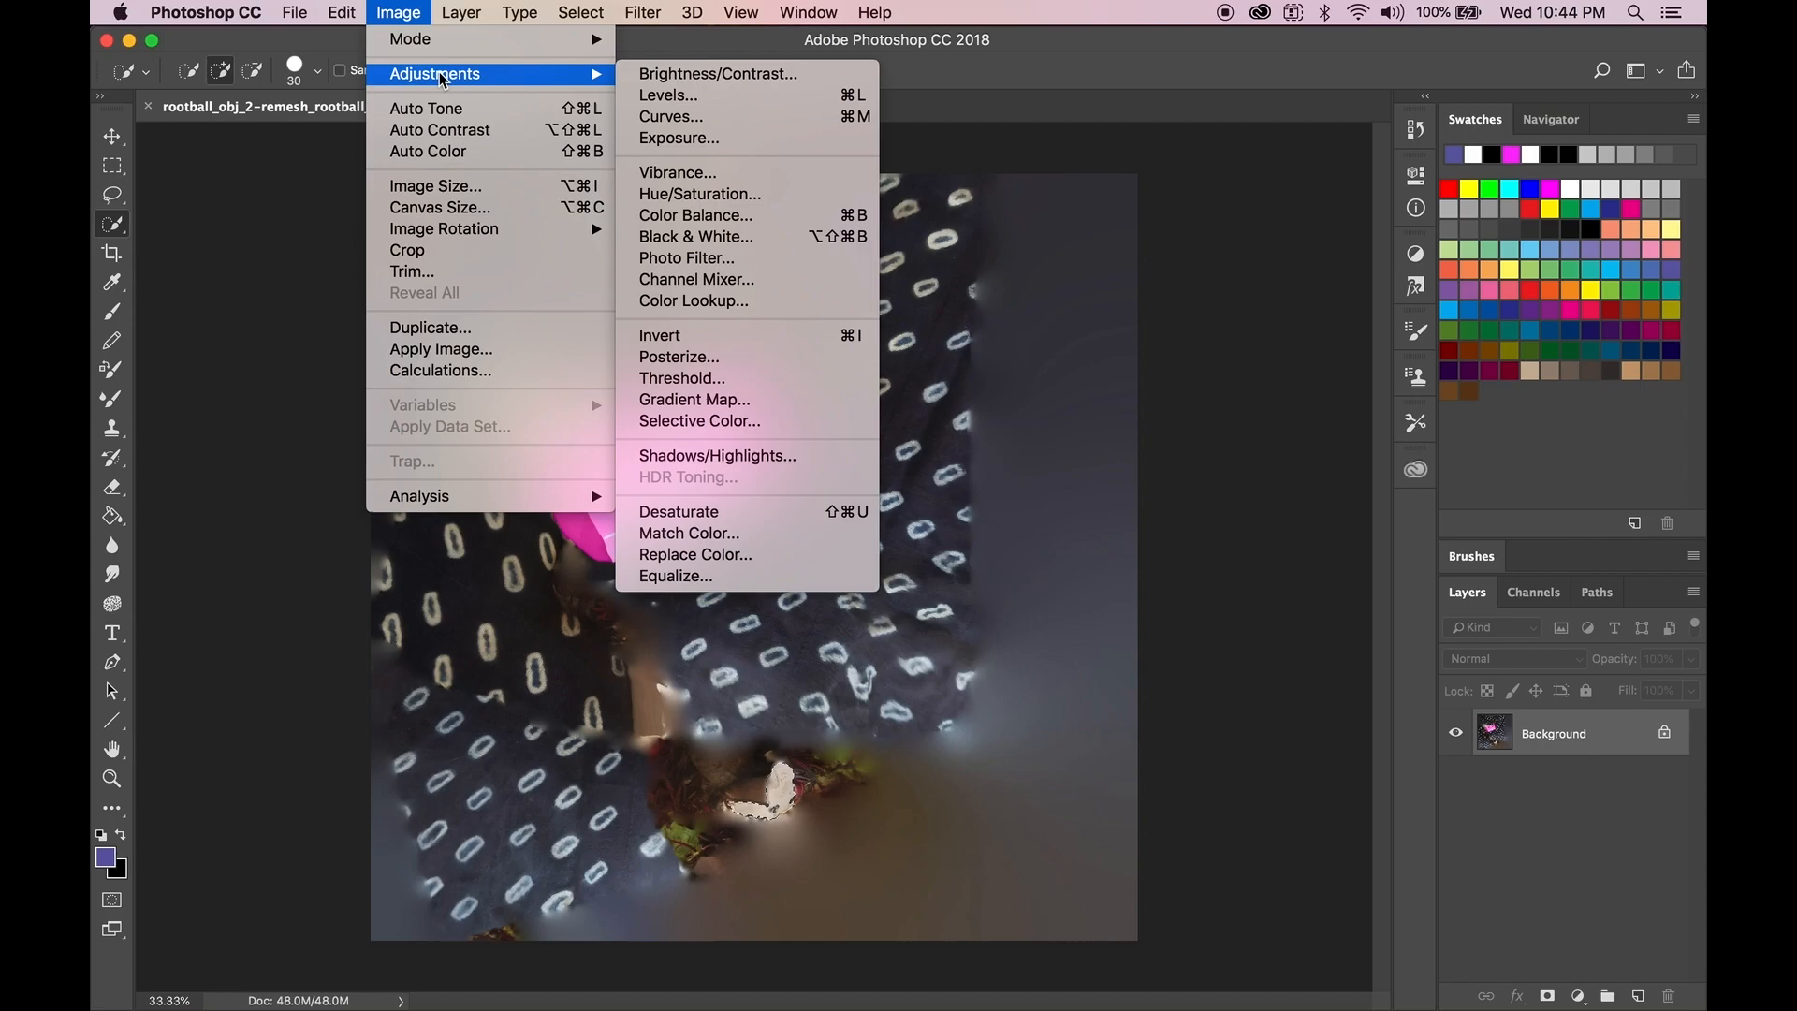
left_click(736, 222)
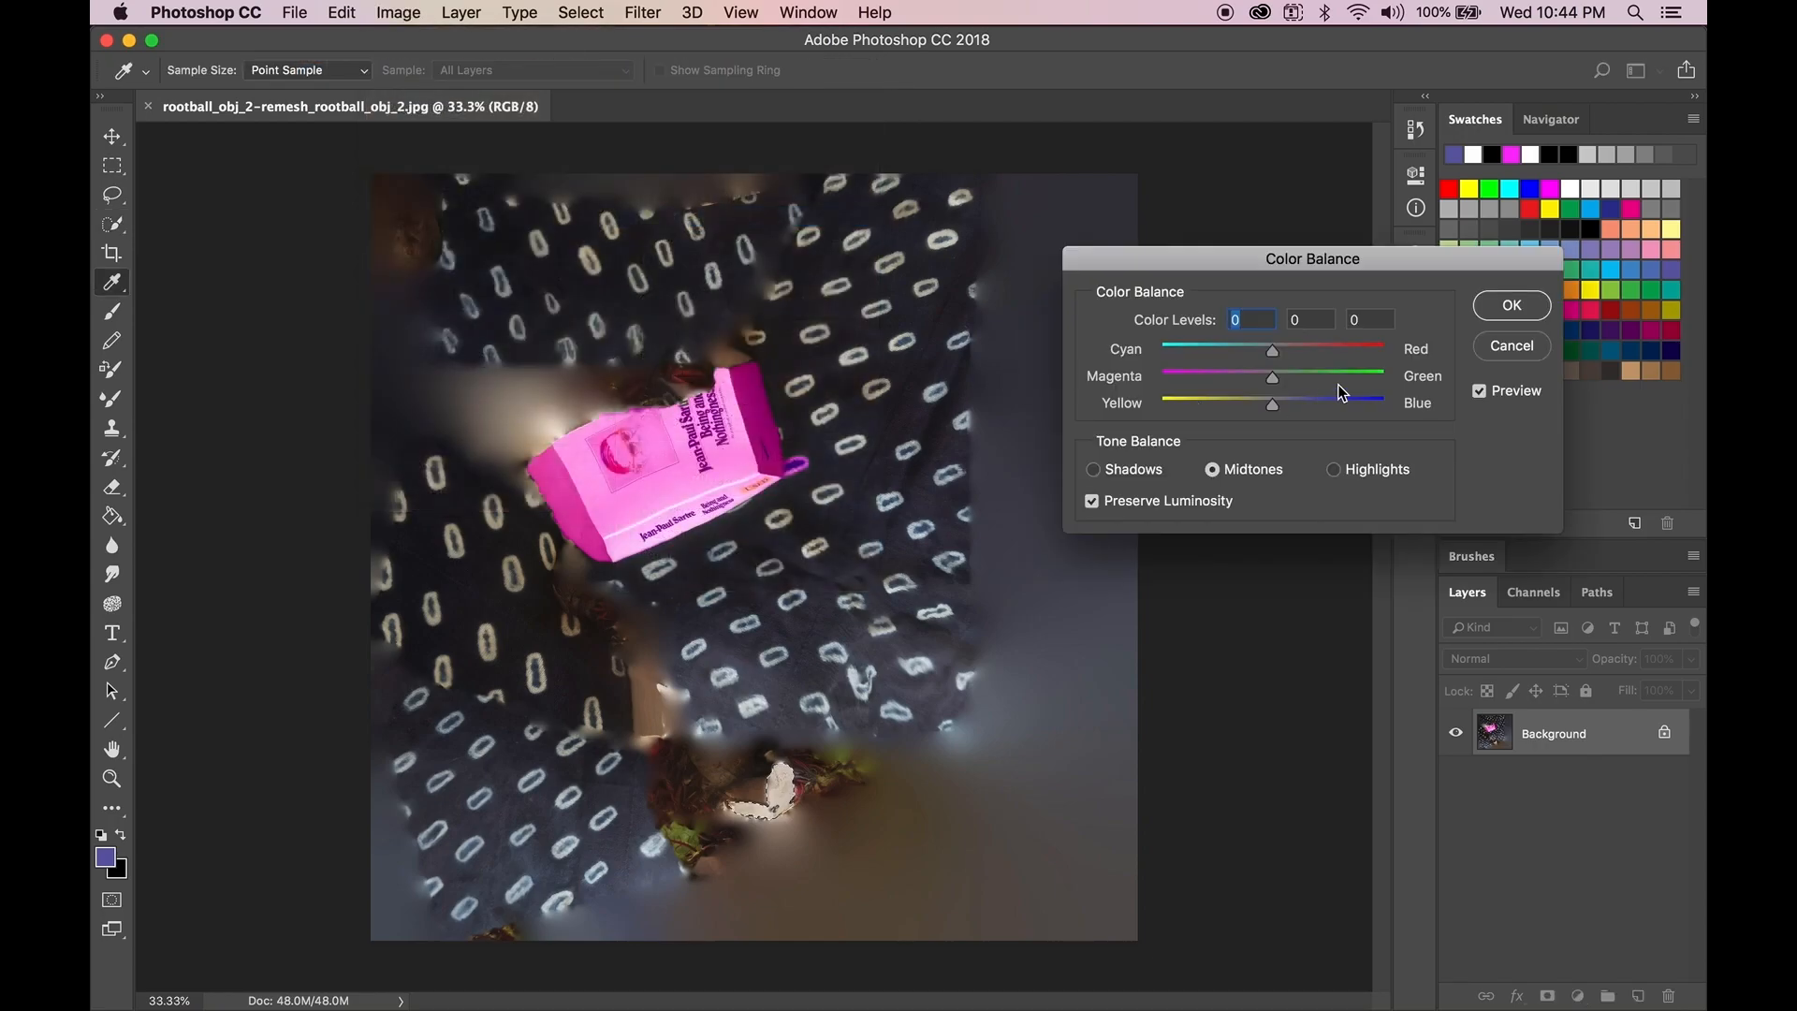
left_click_drag(1192, 379, 1355, 409)
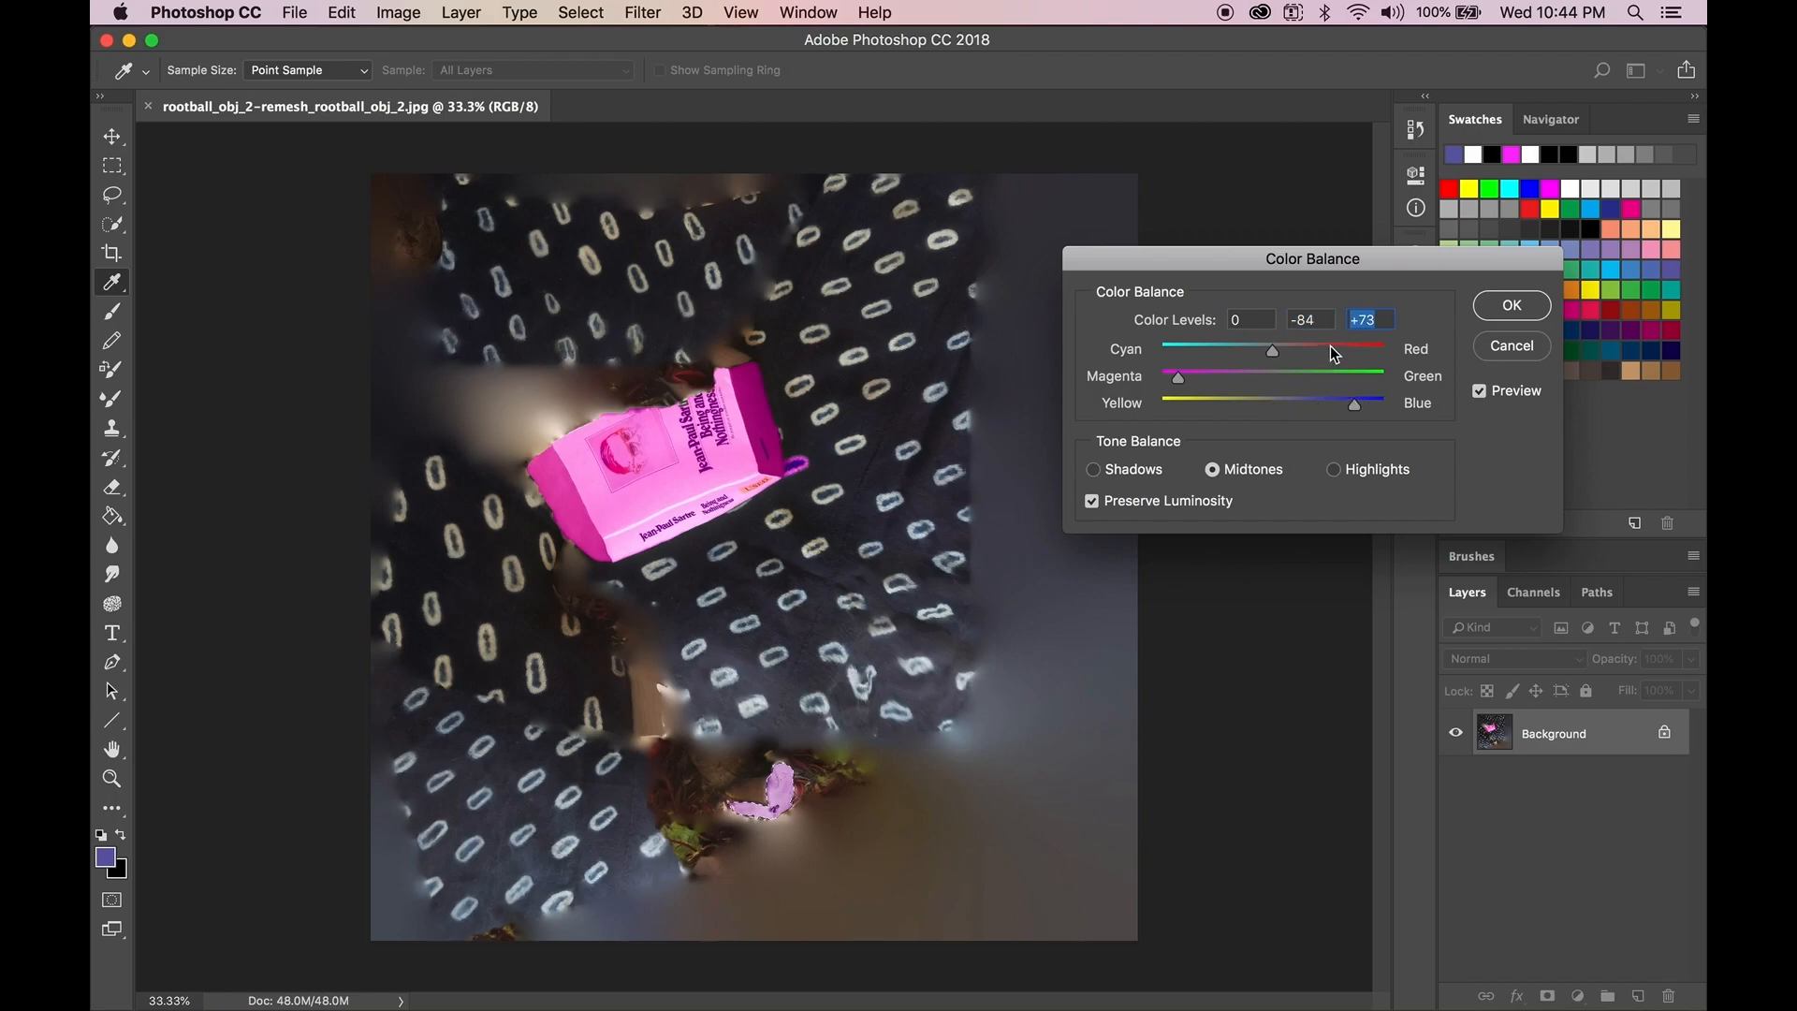
- Set the shadows of the Color Balance adjustment to red +39 and magenta -79
left_click(1143, 470)
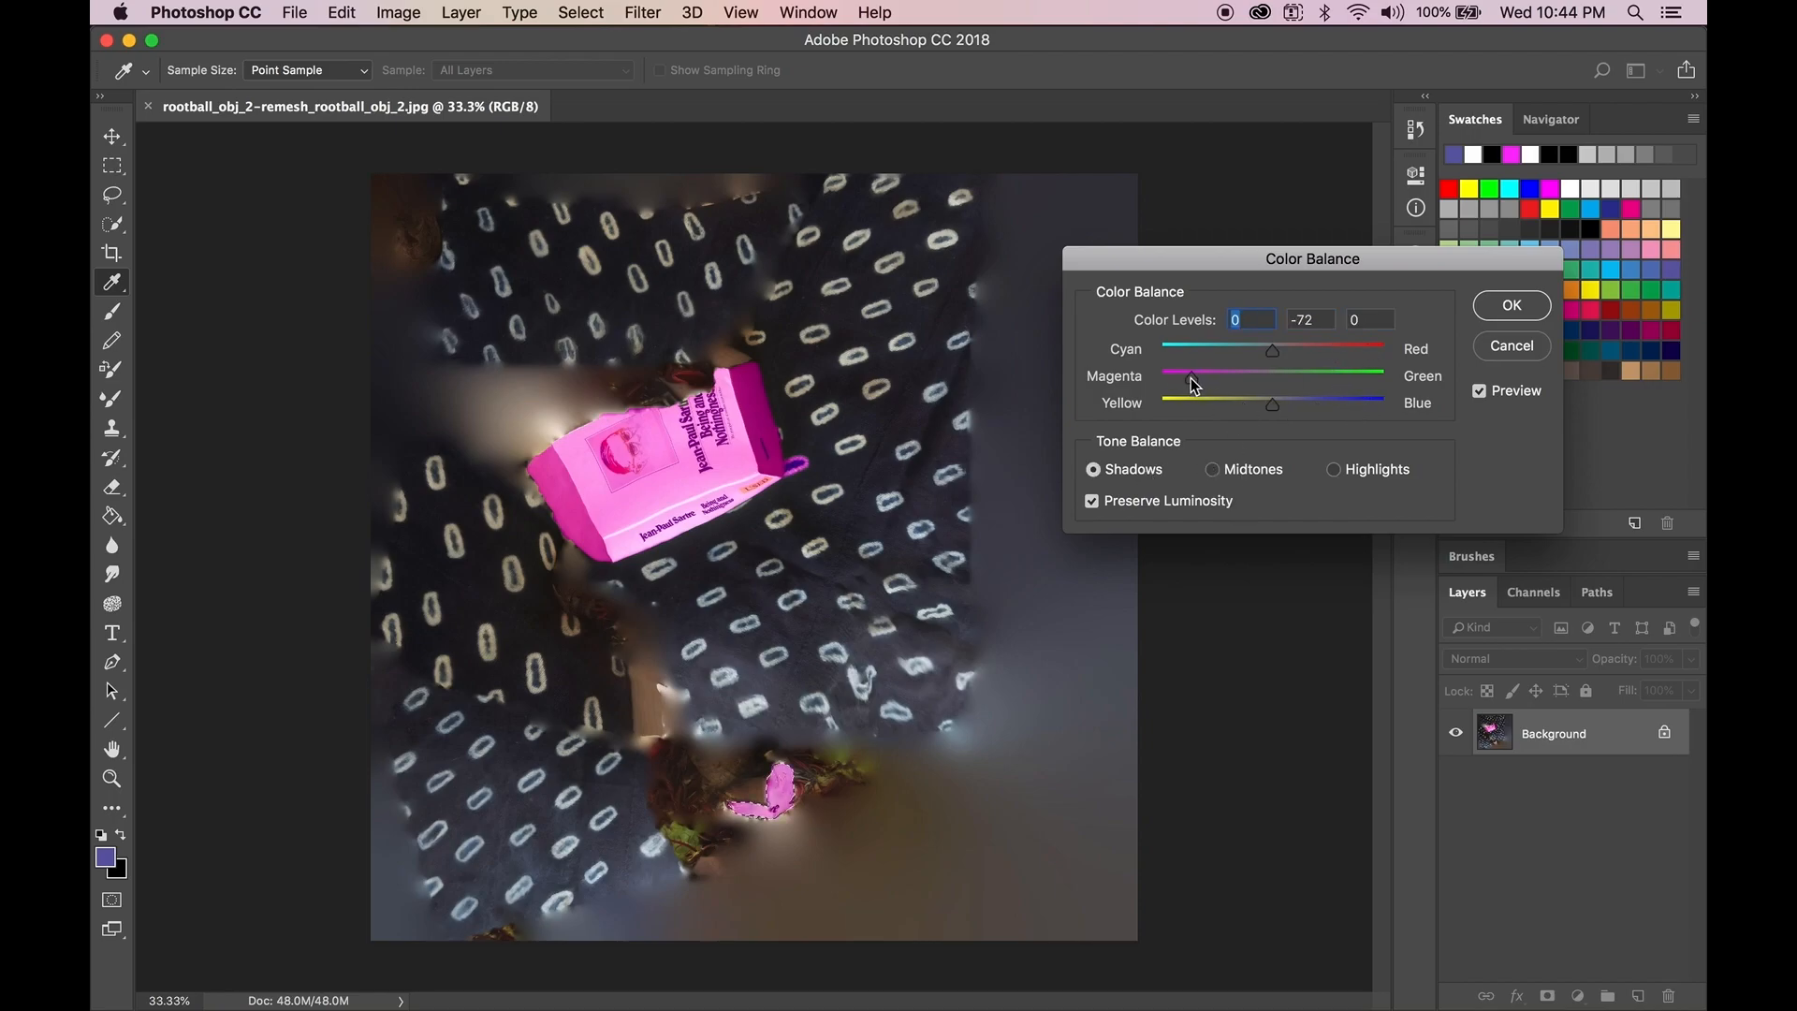
left_click_drag(1189, 384, 1184, 379)
mouse_move(1320, 347)
left_mouse_down()
mouse_move(1337, 344)
mouse_move(1306, 365)
left_mouse_up()
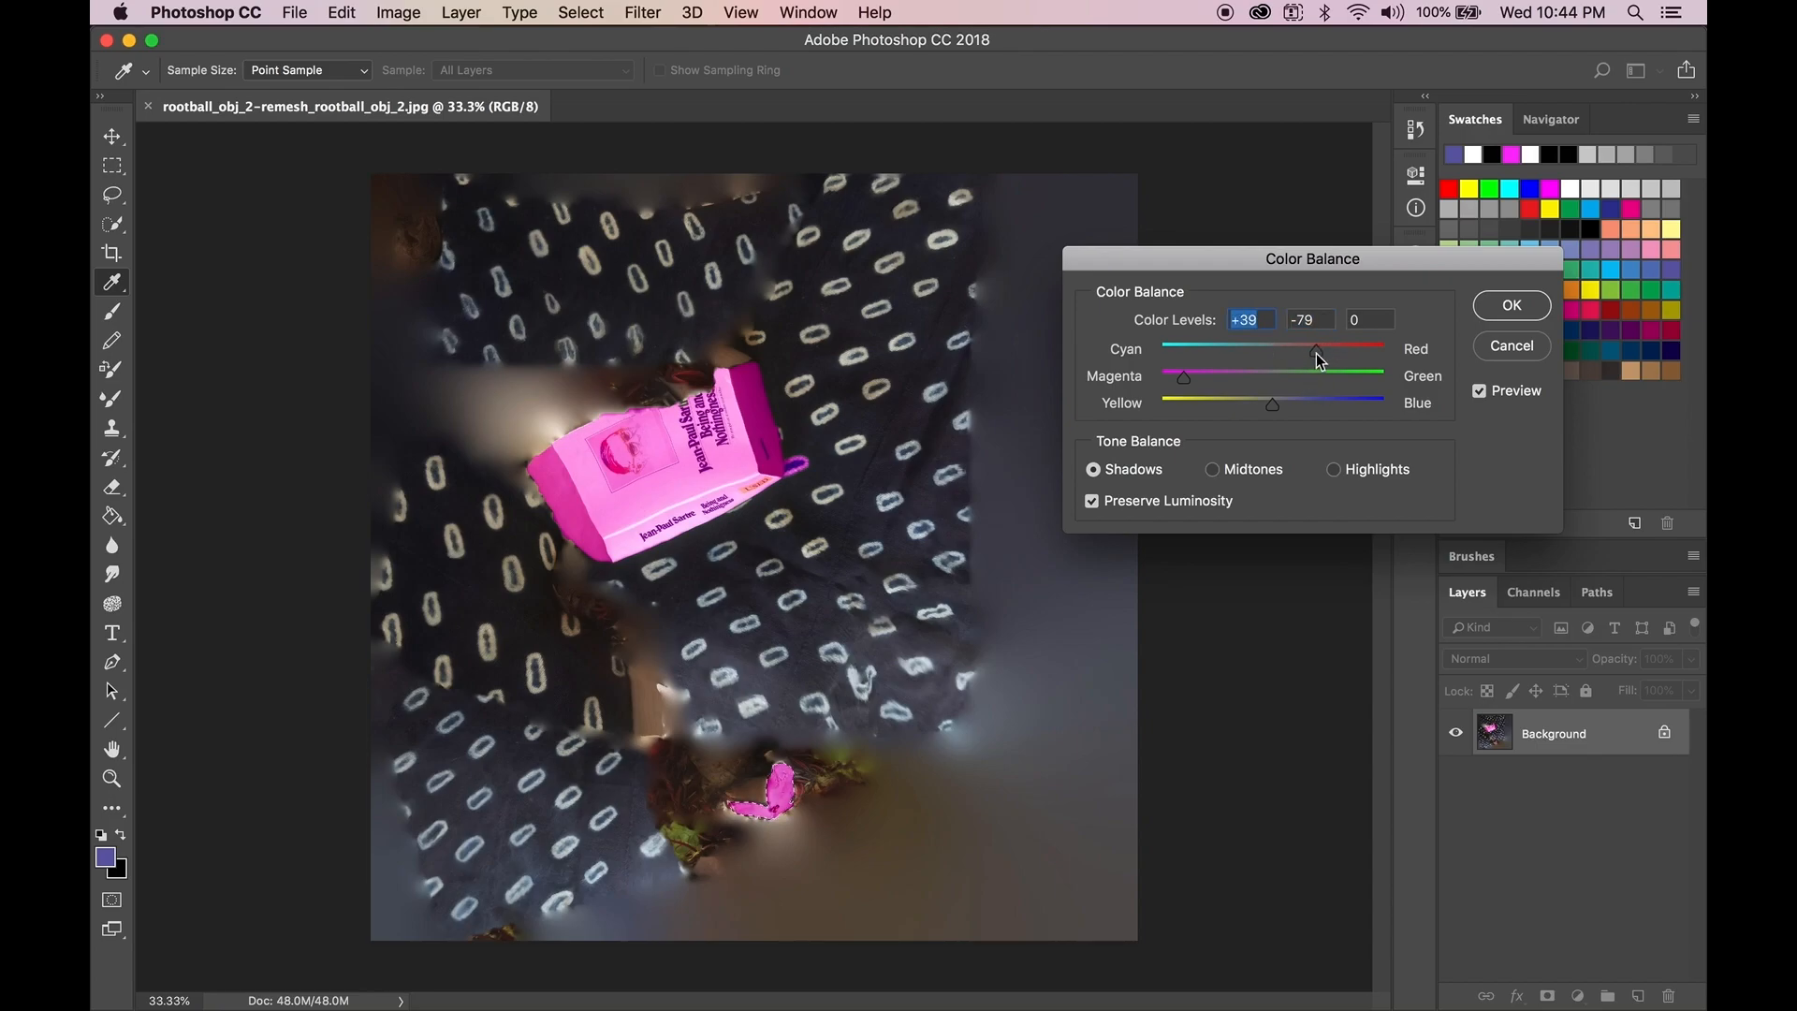
- Adjust the highlights' colour balance, set the midtones to red +85, magenta -84 and blue +27, and apply the adjustment
left_click(1333, 469)
left_click_drag(1217, 379, 1251, 408)
left_click(1252, 470)
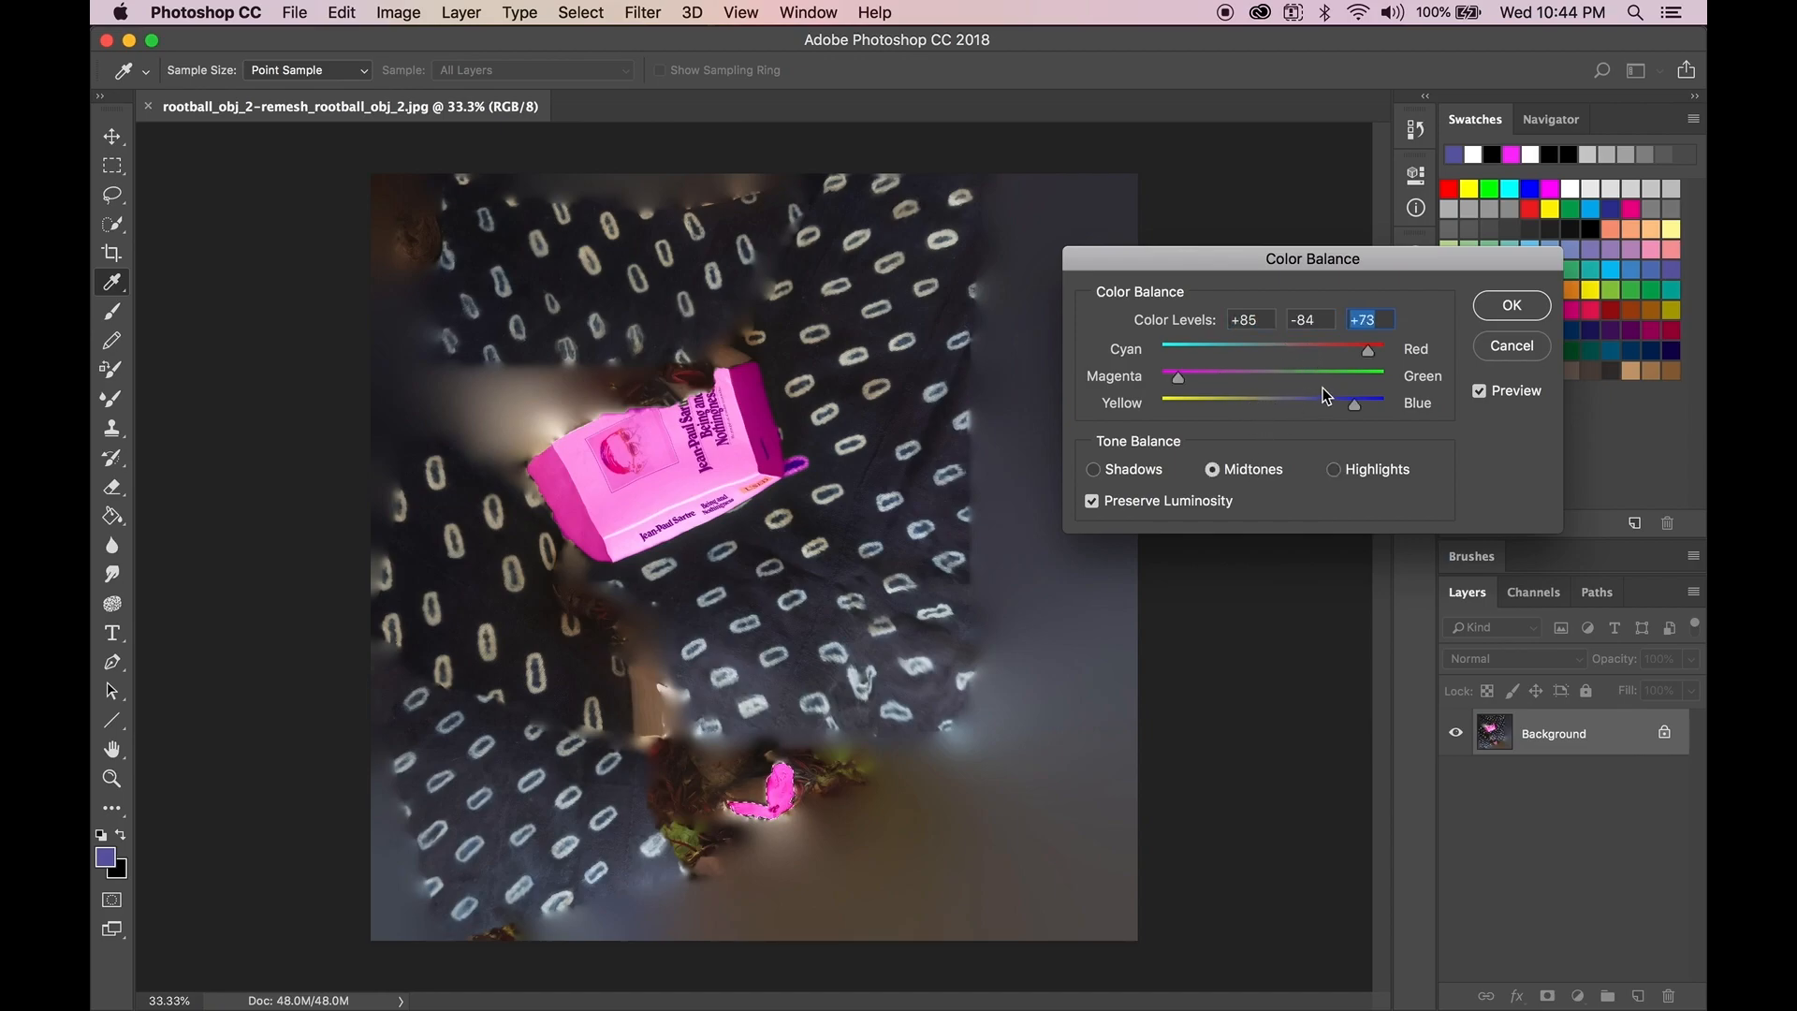
mouse_move(1347, 404)
left_mouse_down()
mouse_move(1256, 423)
mouse_move(1321, 408)
left_mouse_up()
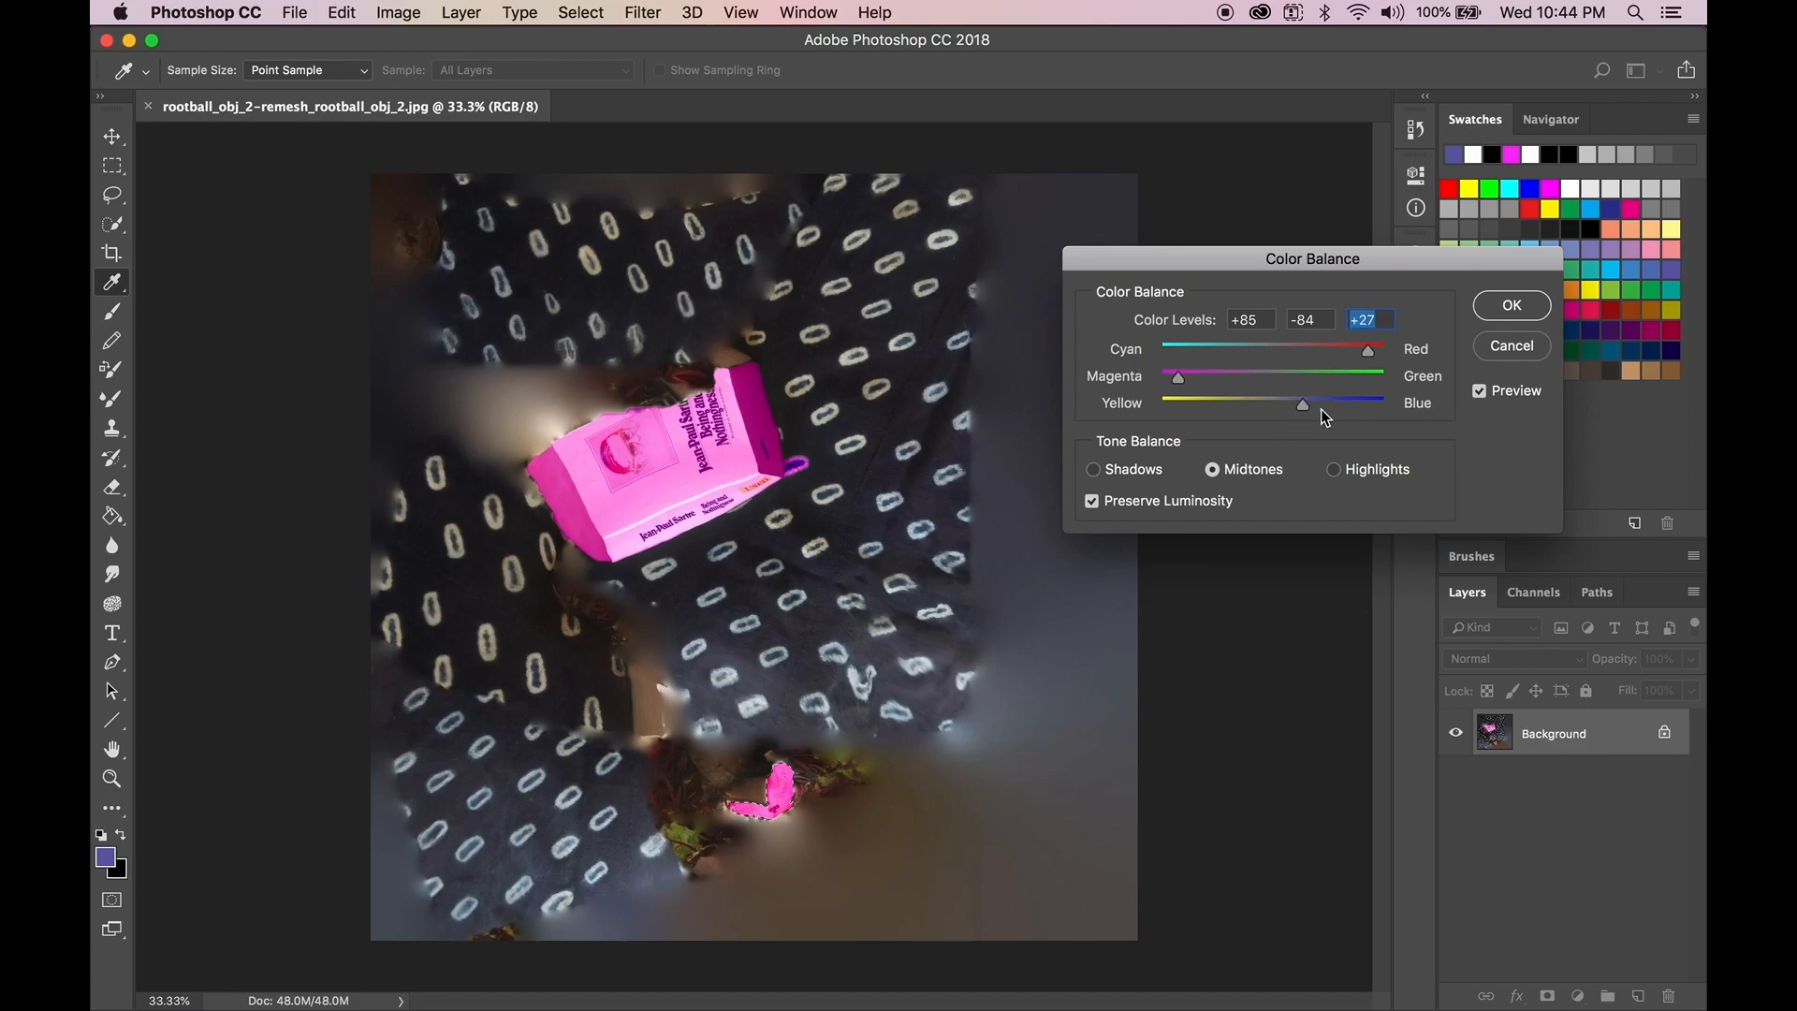
left_click(1511, 305)
- Save the recoloured texture under its existing file name
key("w")
left_click(309, 9)
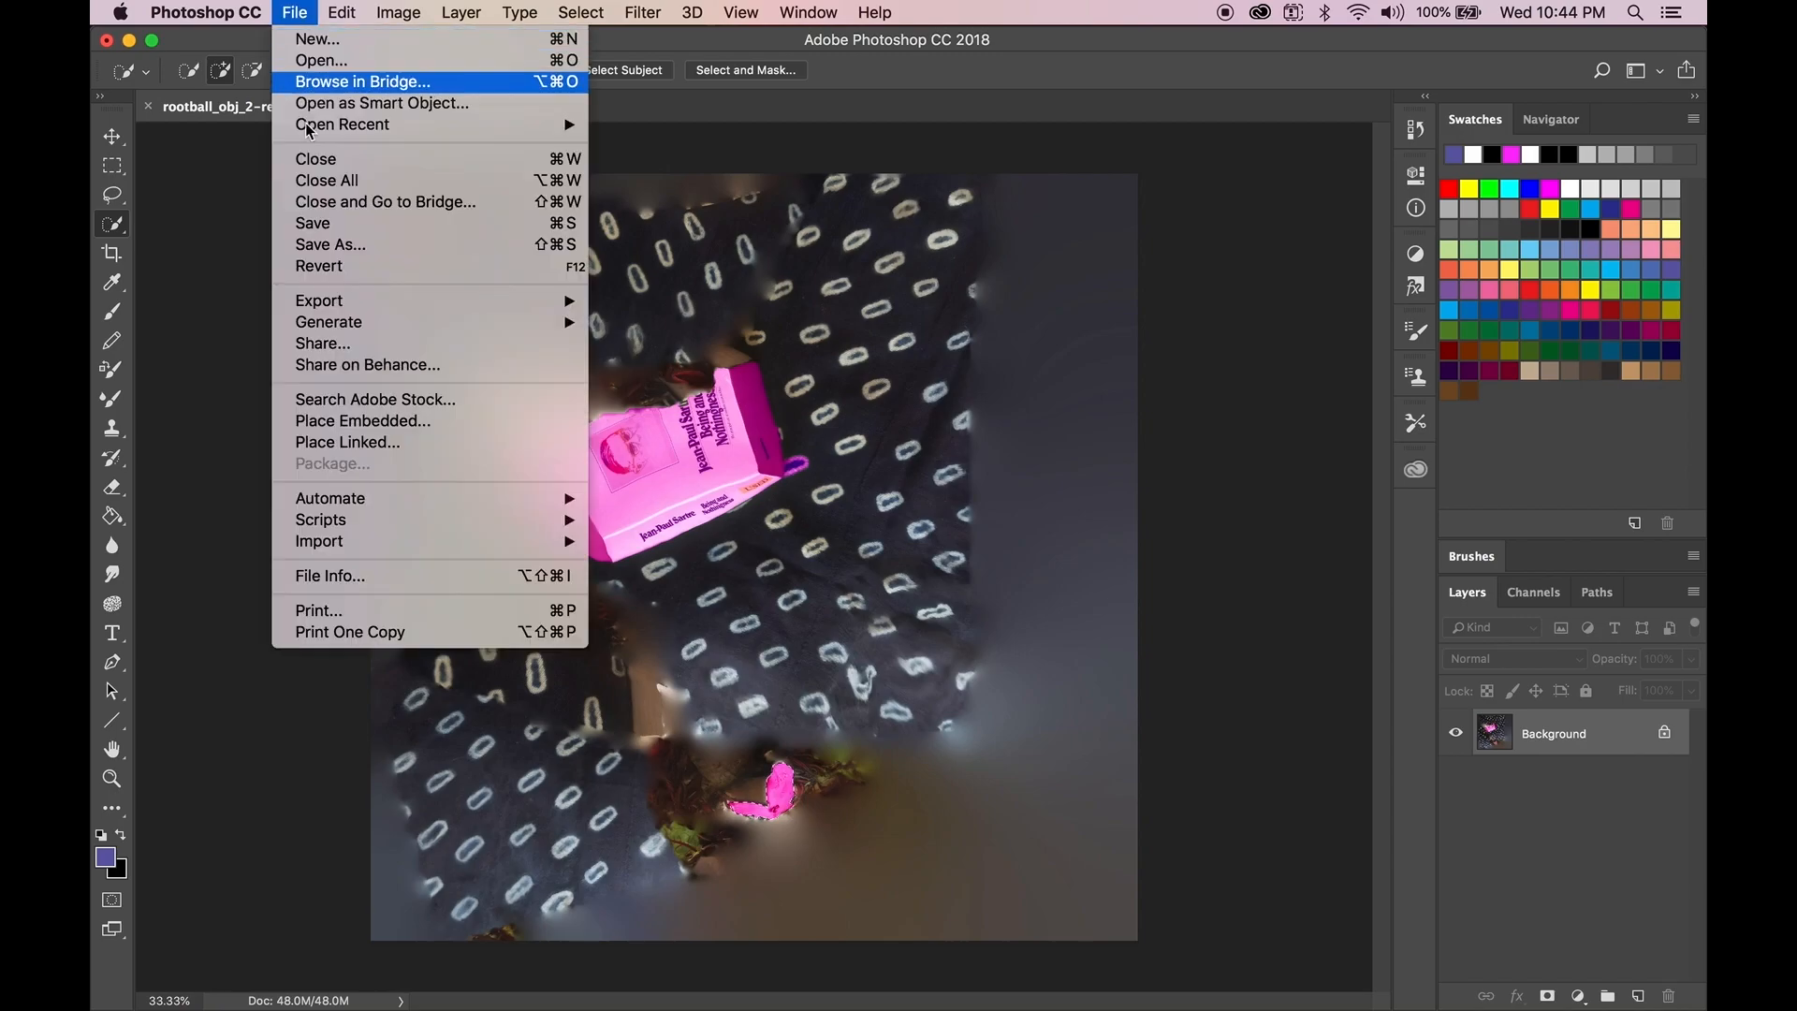
left_click(318, 217)
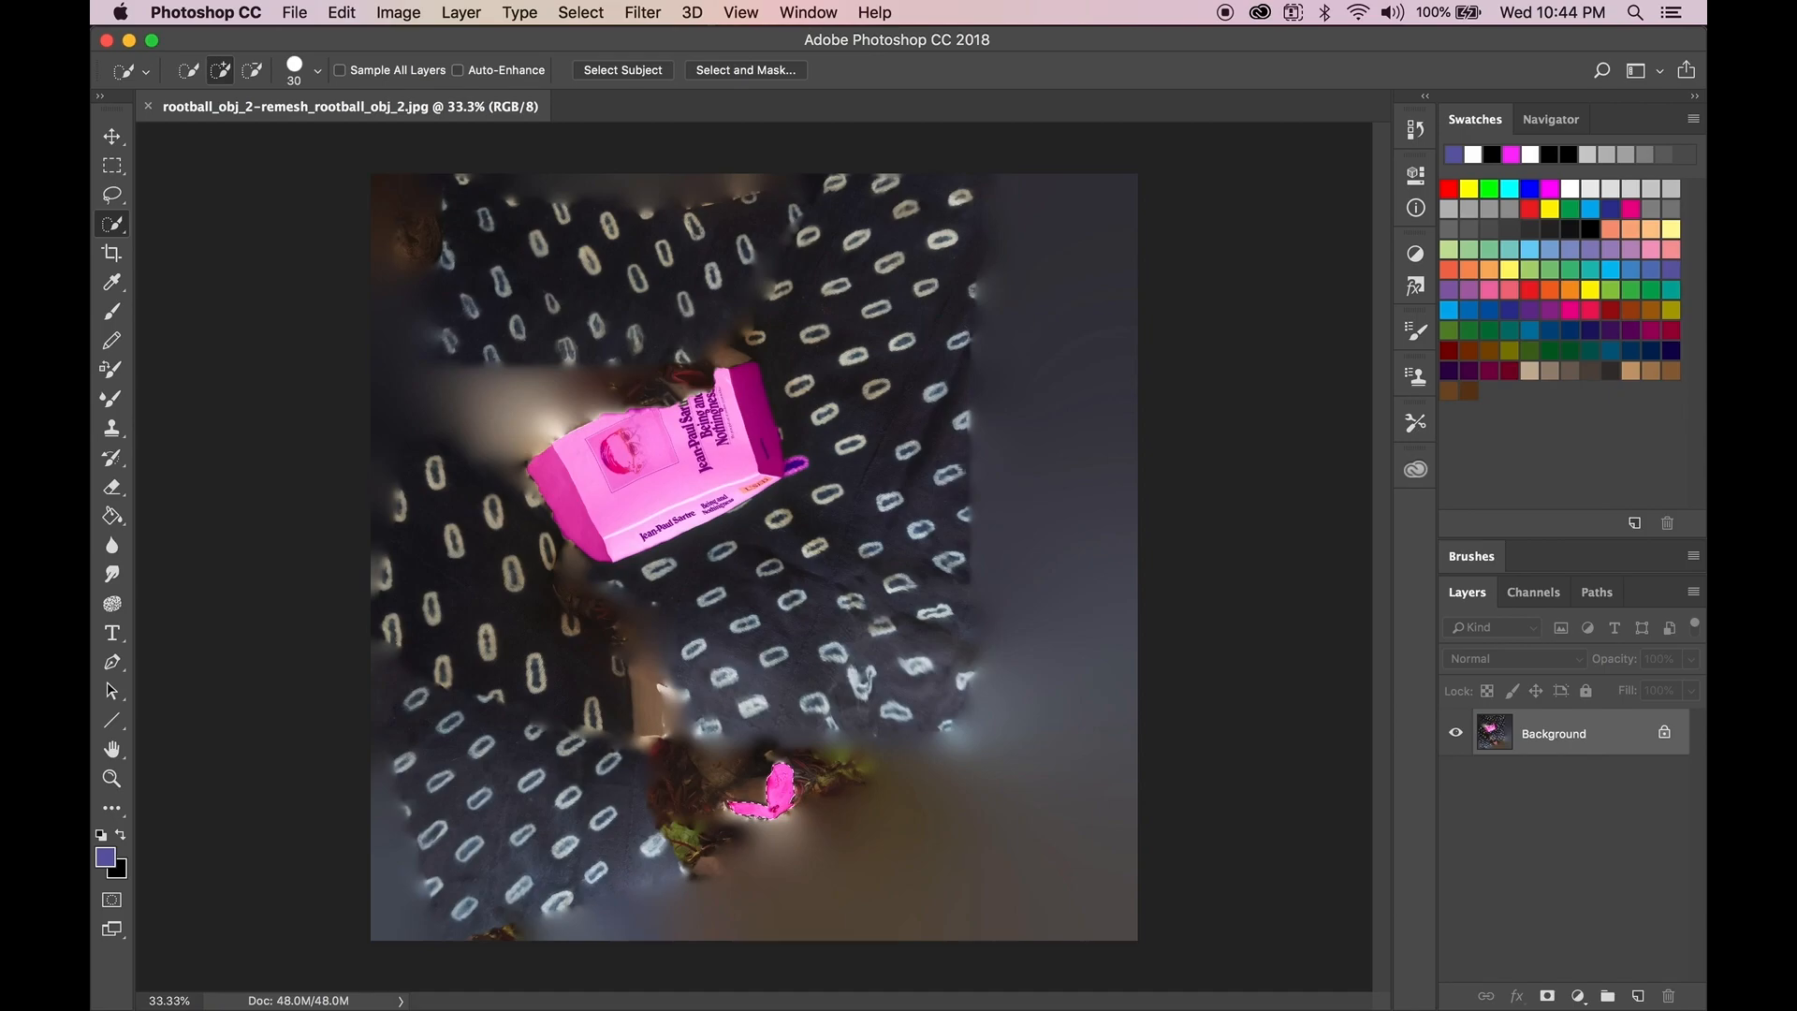
- Switch to MeshLab and reload rootball_obj_2-remesh.obj with the updated texture
mouse_move(922, 1002)
left_click(1167, 984)
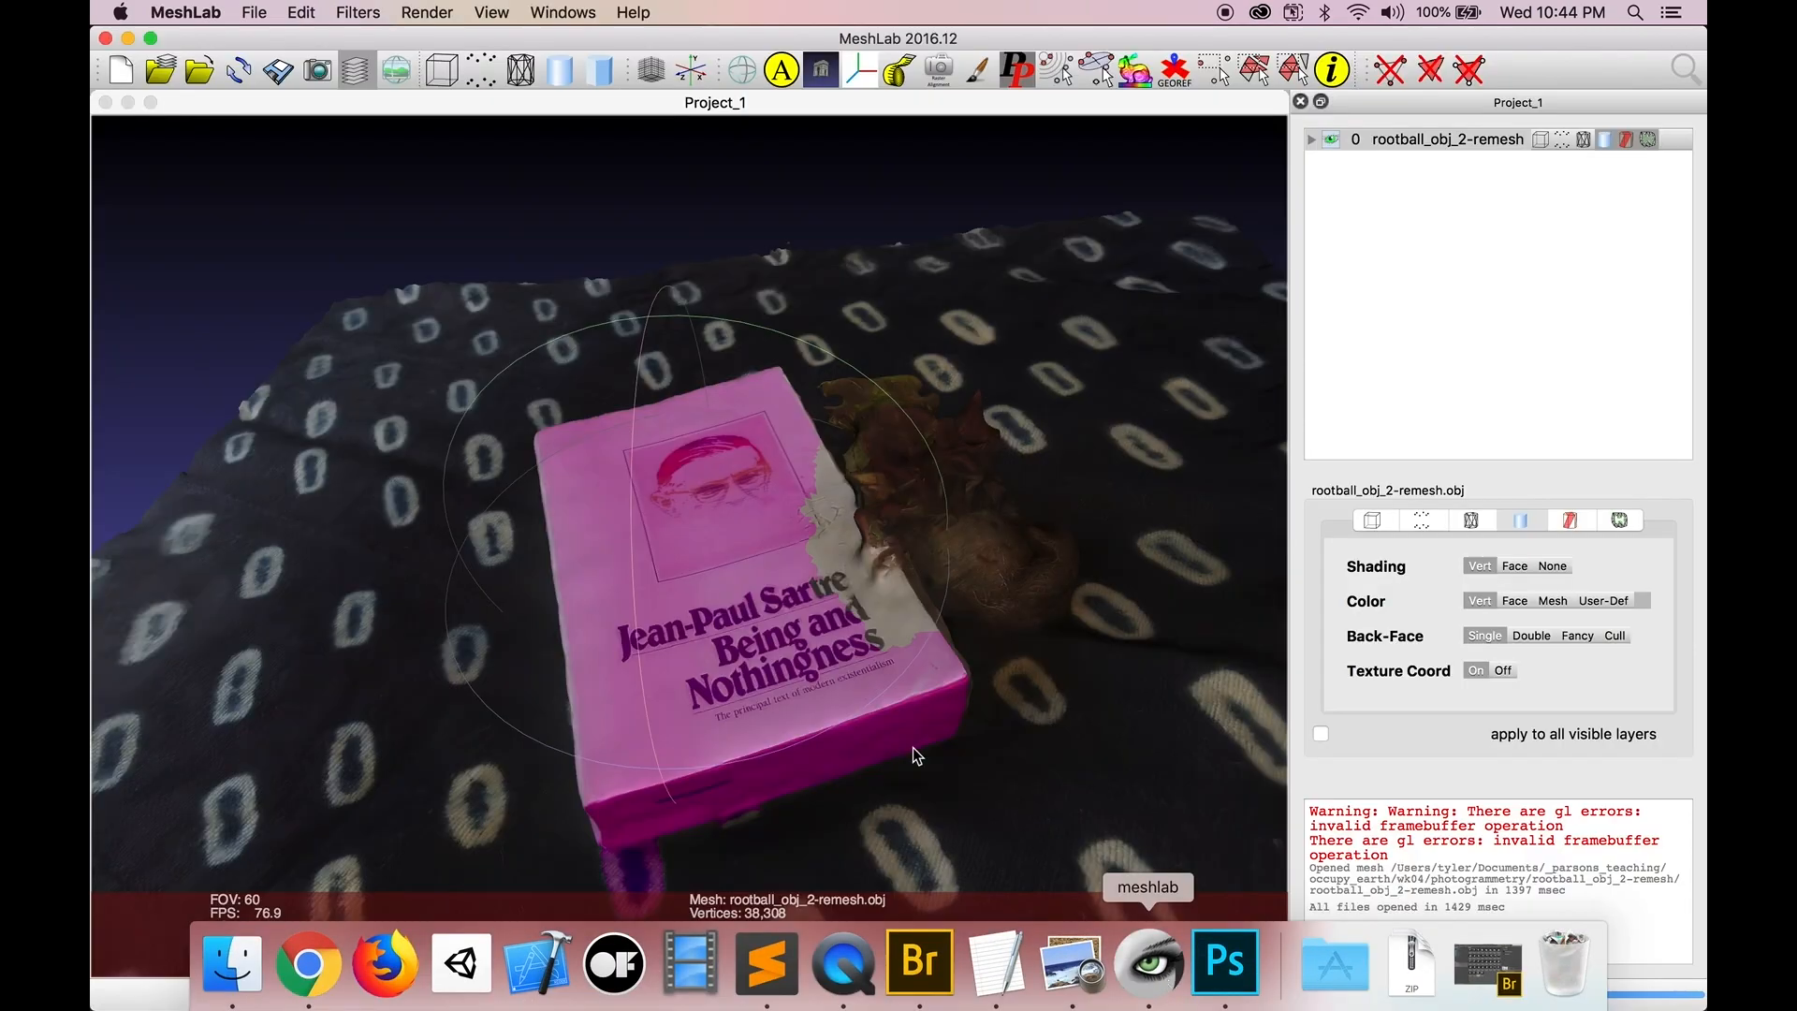
left_click(254, 12)
left_click(214, 54)
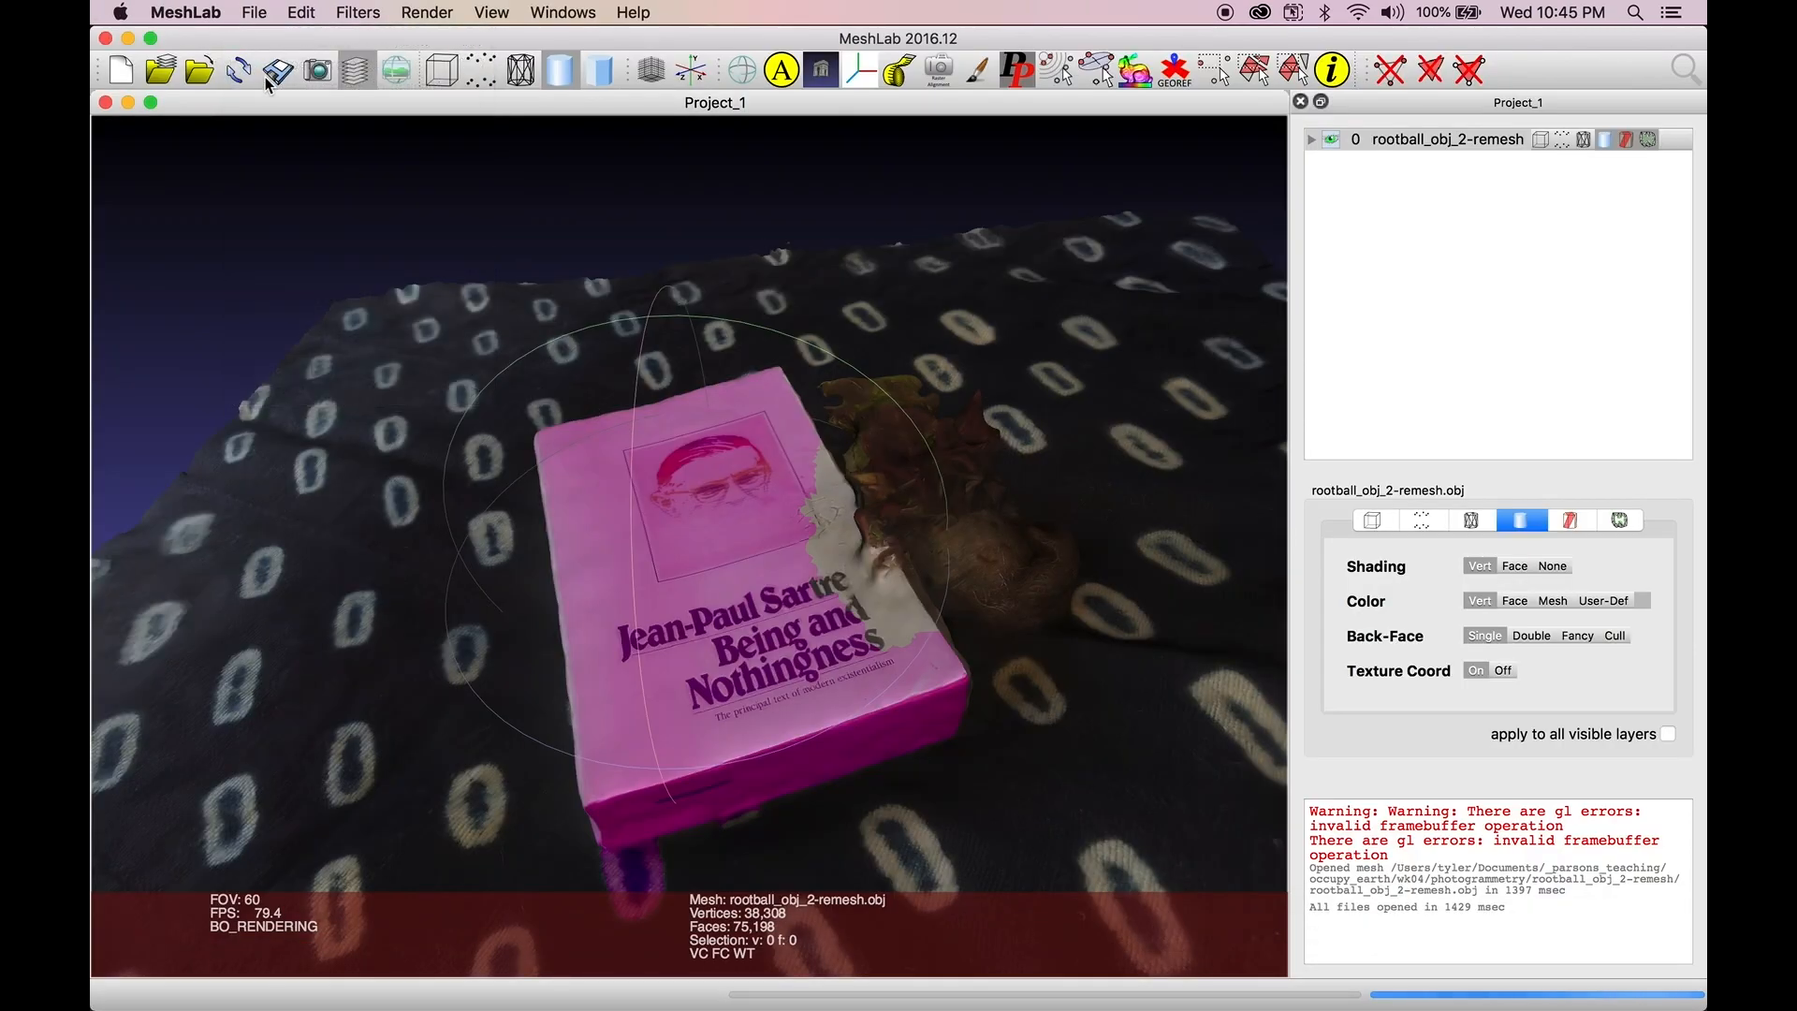
left_click(240, 73)
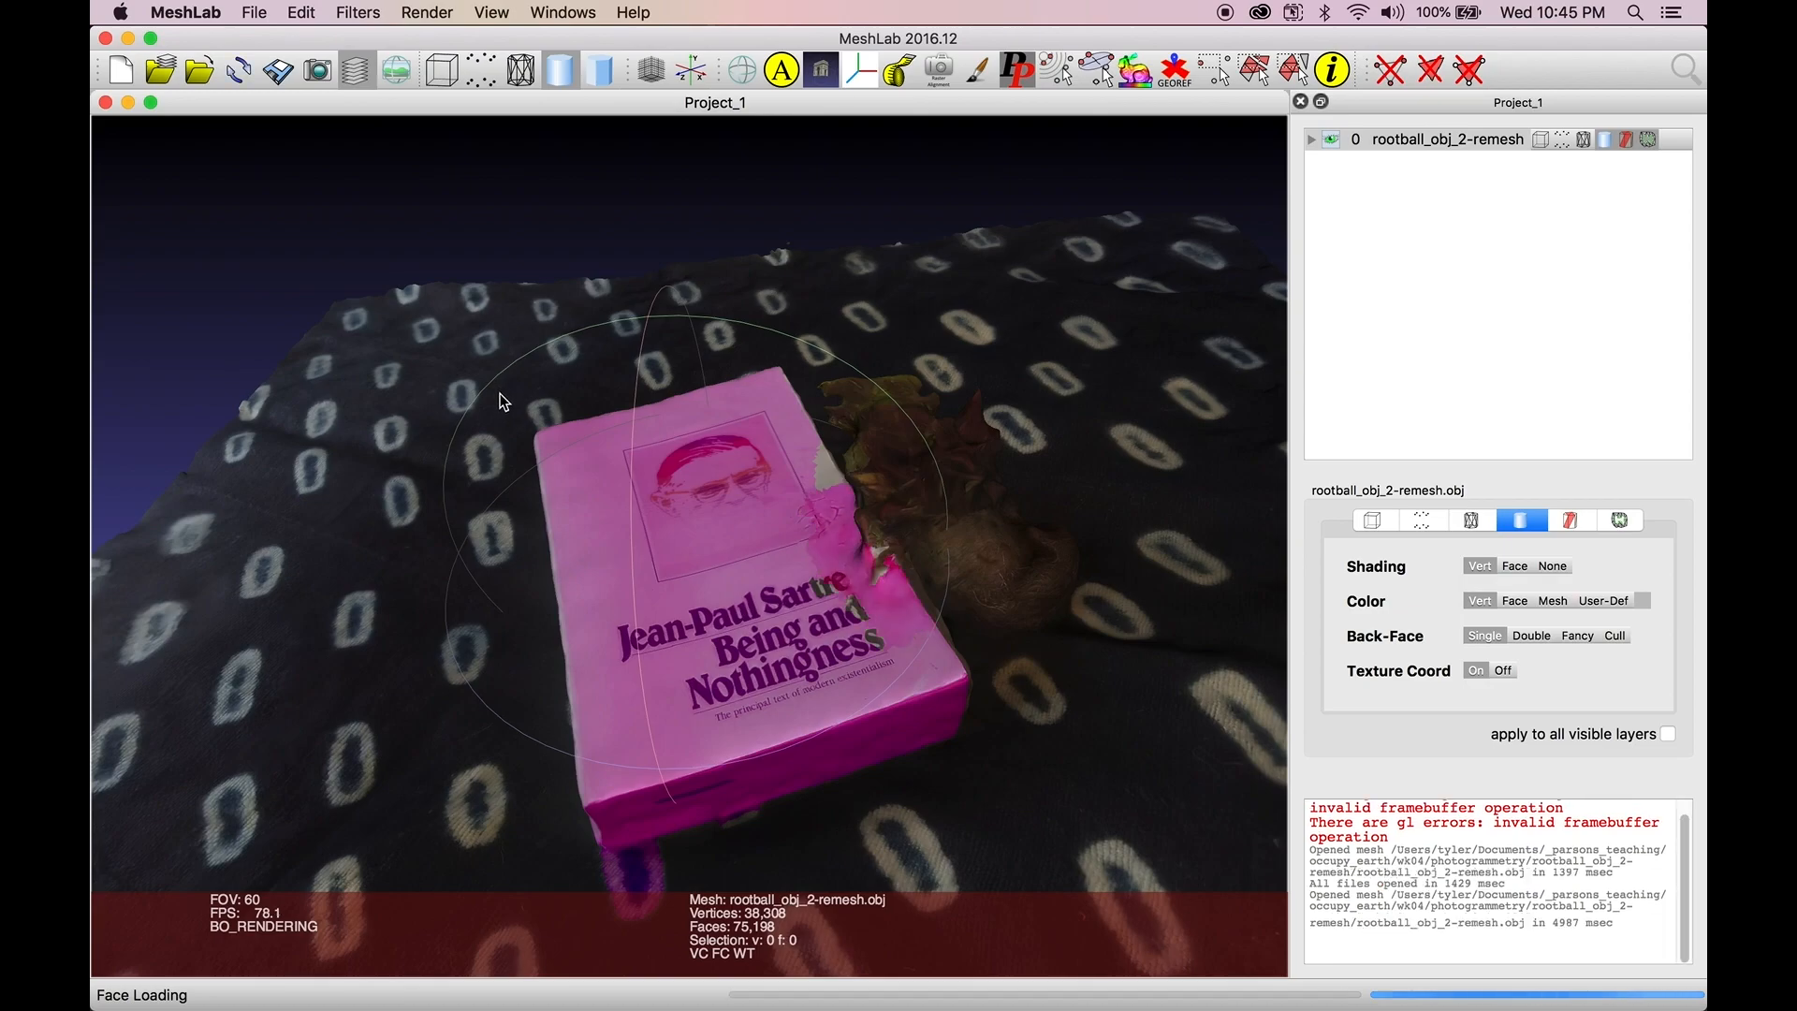
- Examine the reloaded model from several angles and distances, checking the book's recoloured edge beside the rootball
left_click_drag(782, 521, 946, 609)
scroll(790, 562, "up", 5)
scroll(791, 560, "down", 5)
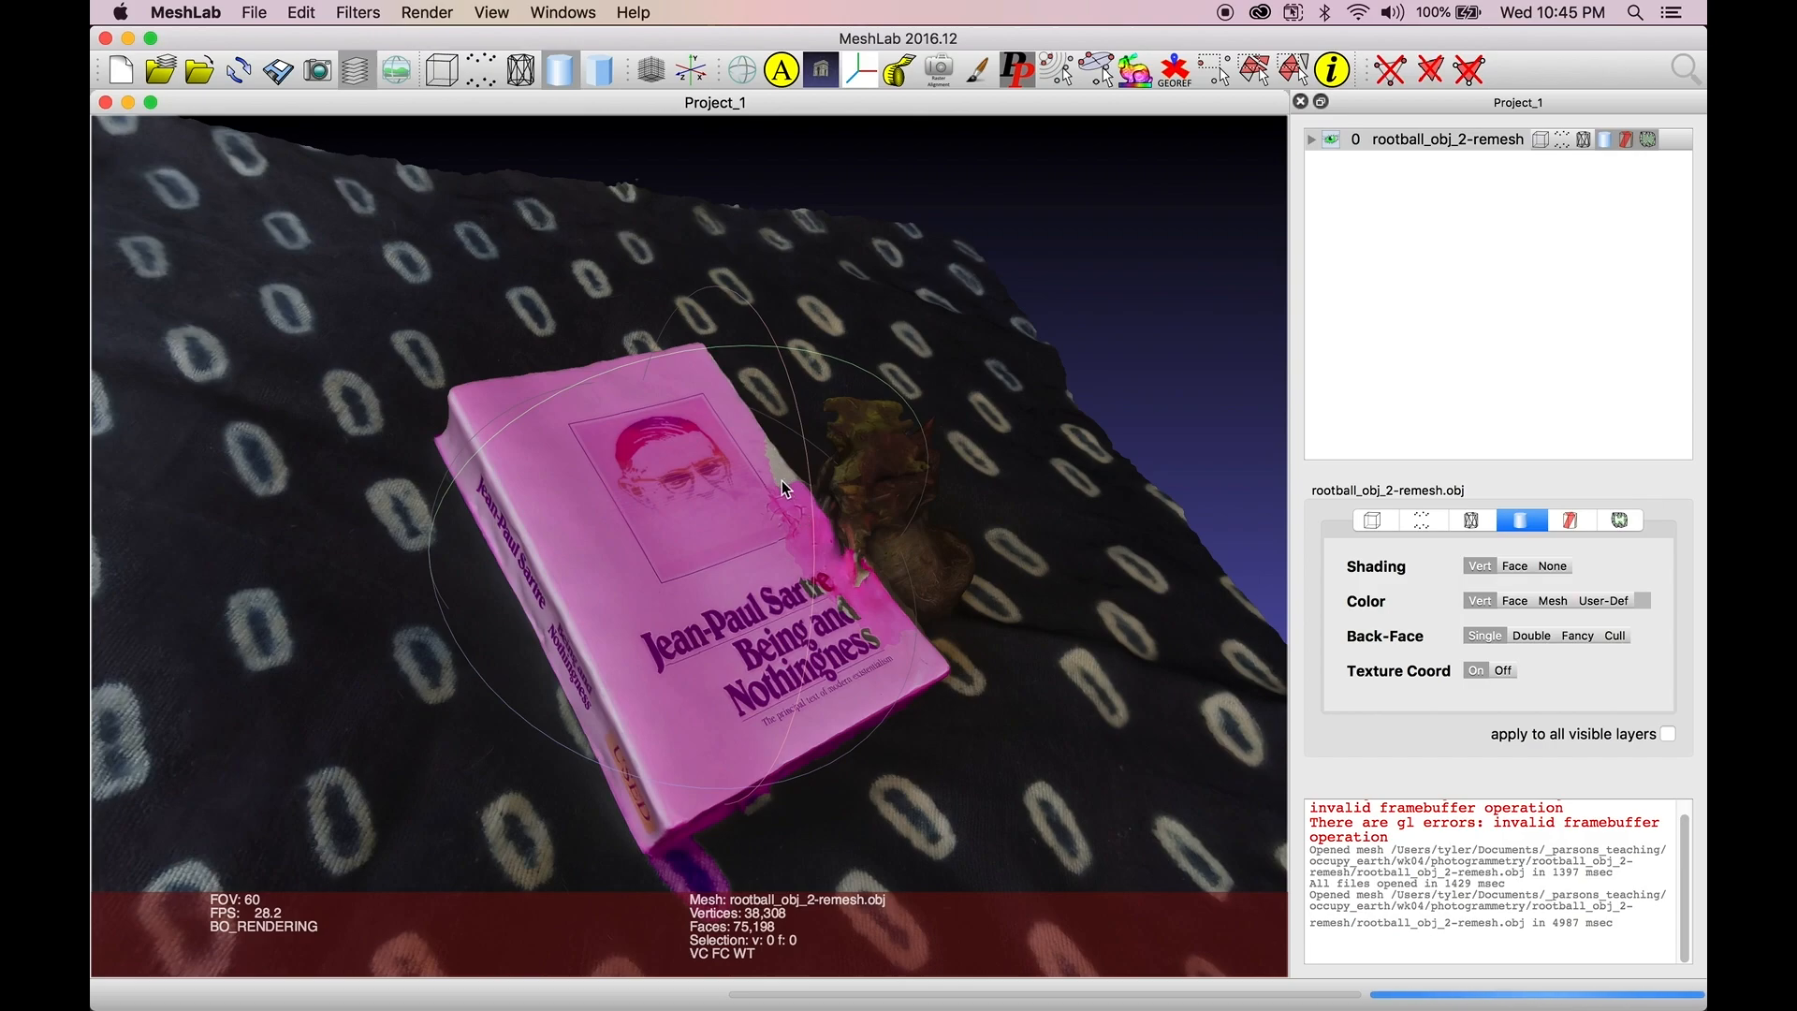
left_click_drag(761, 550, 796, 585)
scroll(683, 550, "up", 5)
scroll(683, 552, "down", 10)
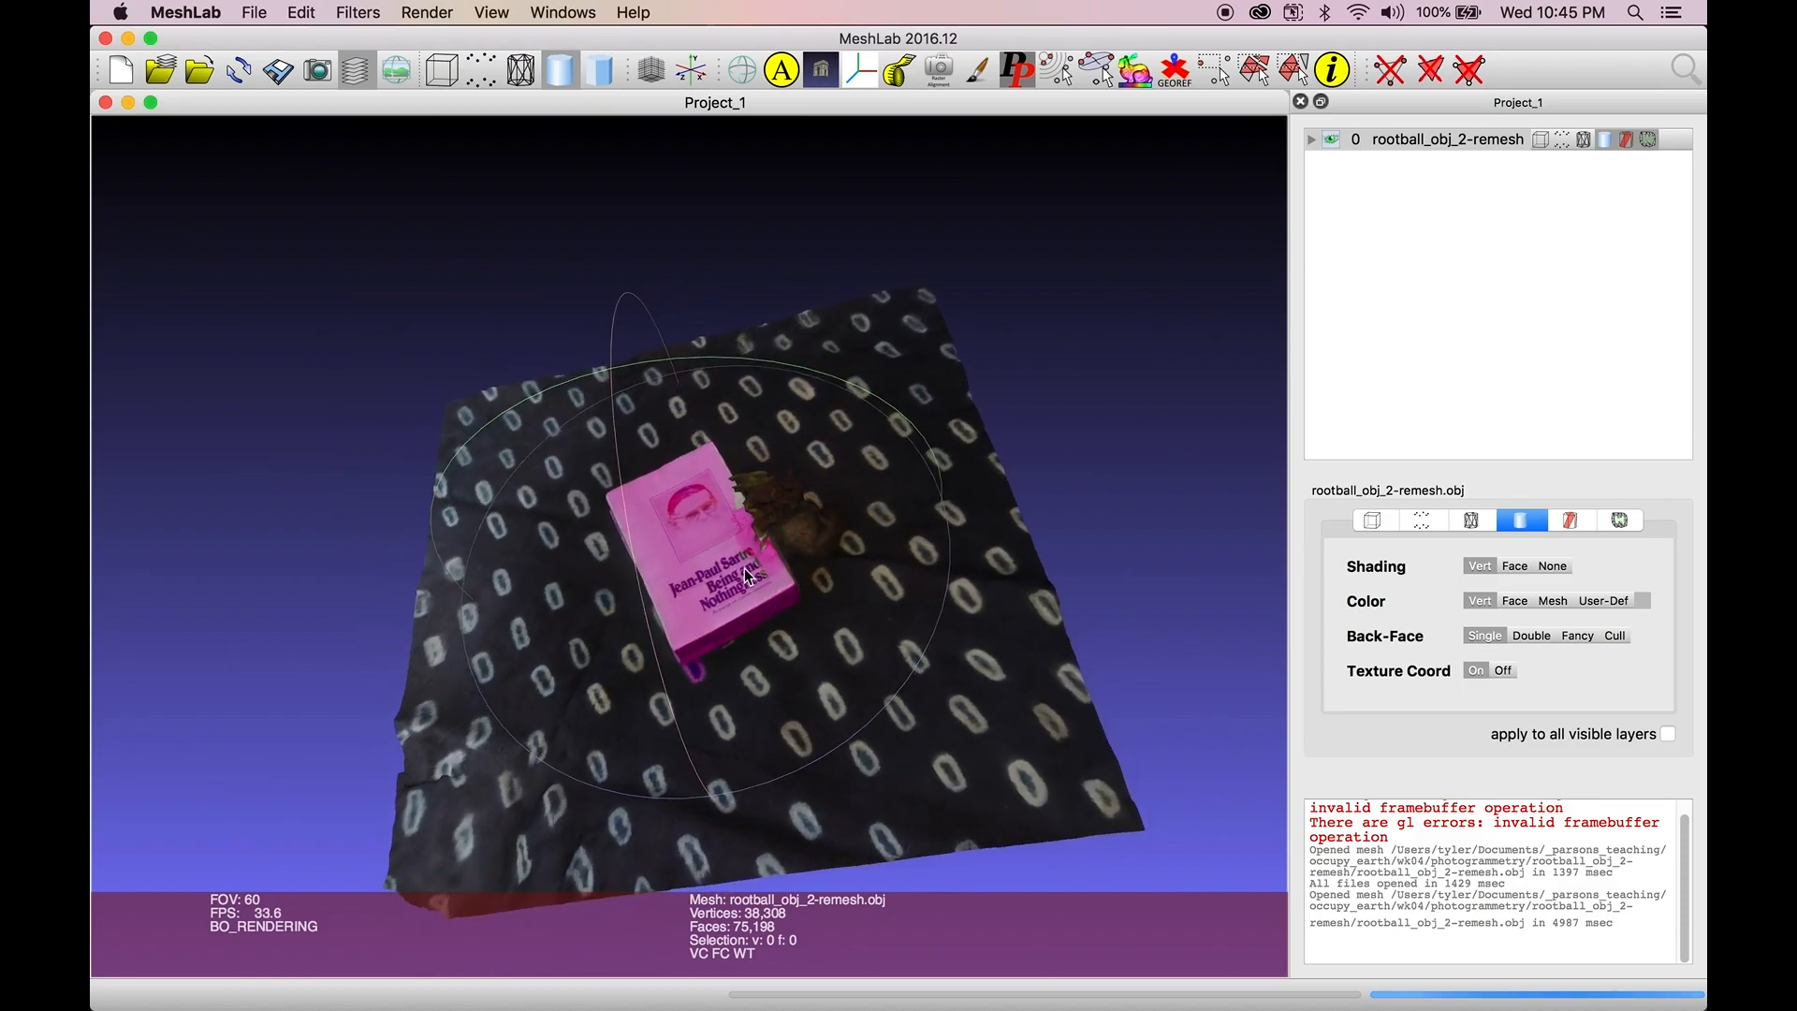
mouse_move(1151, 1006)
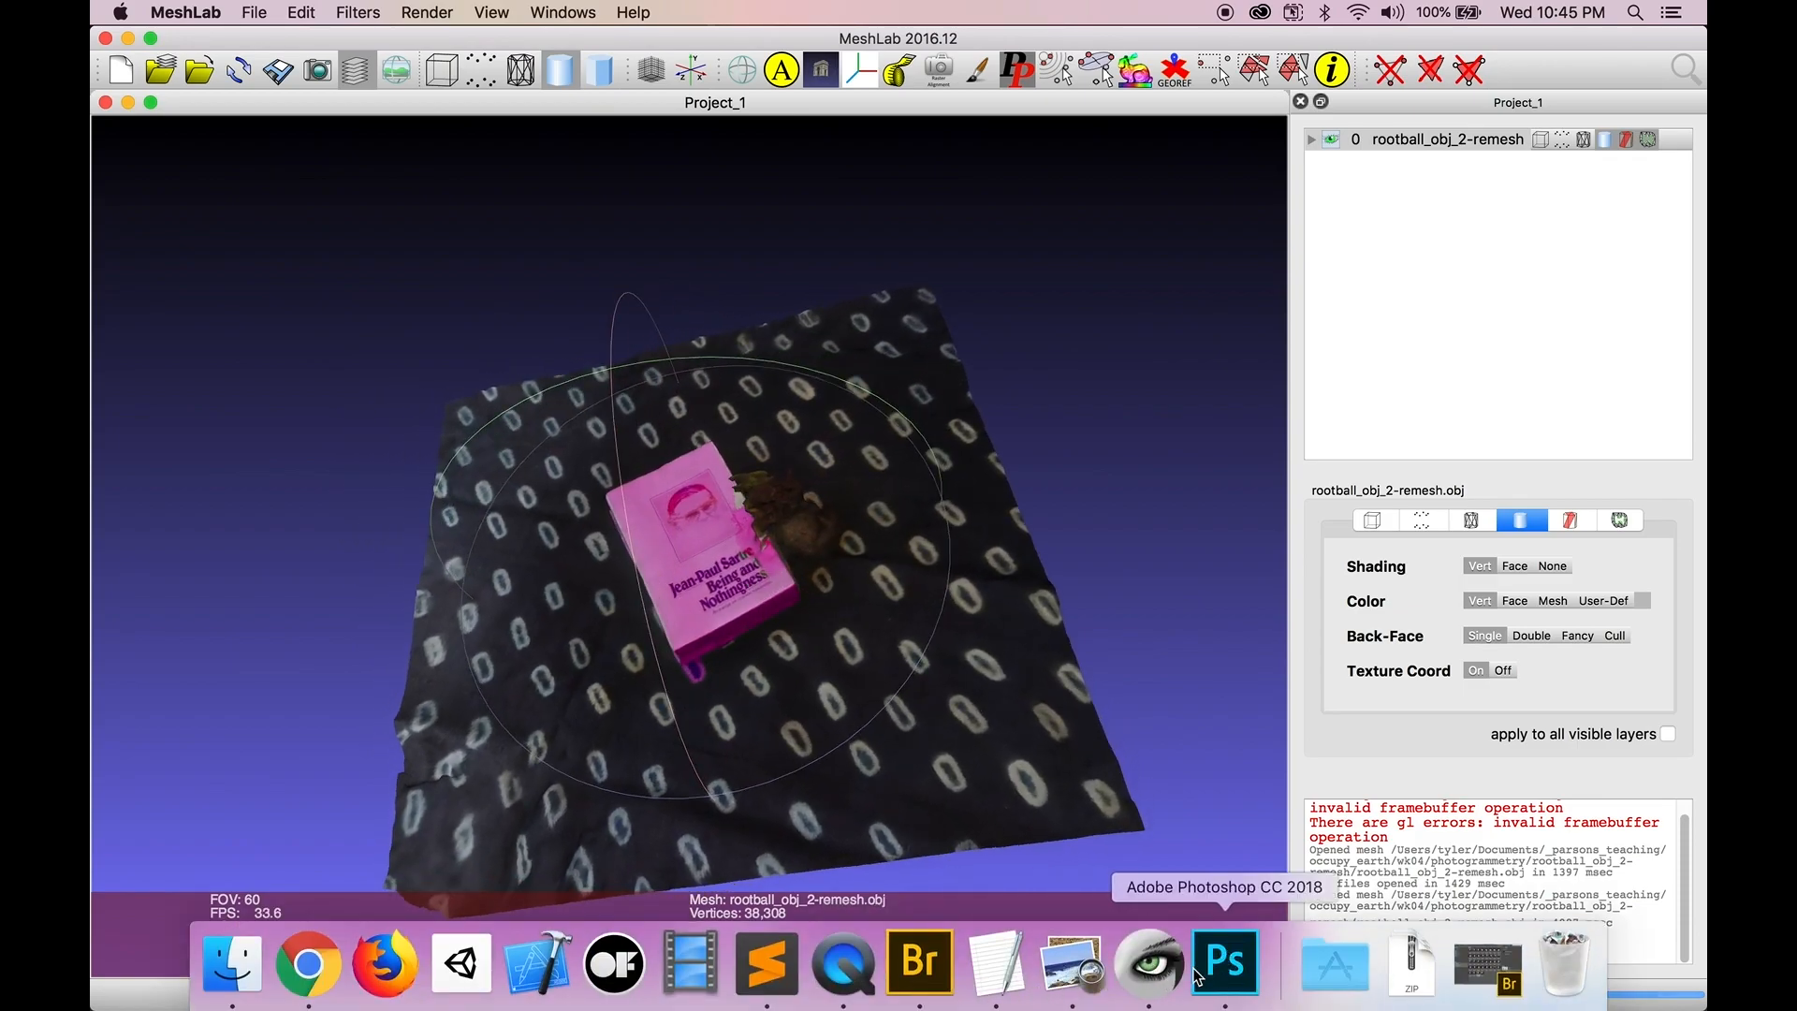
left_click_drag(548, 580, 355, 111)
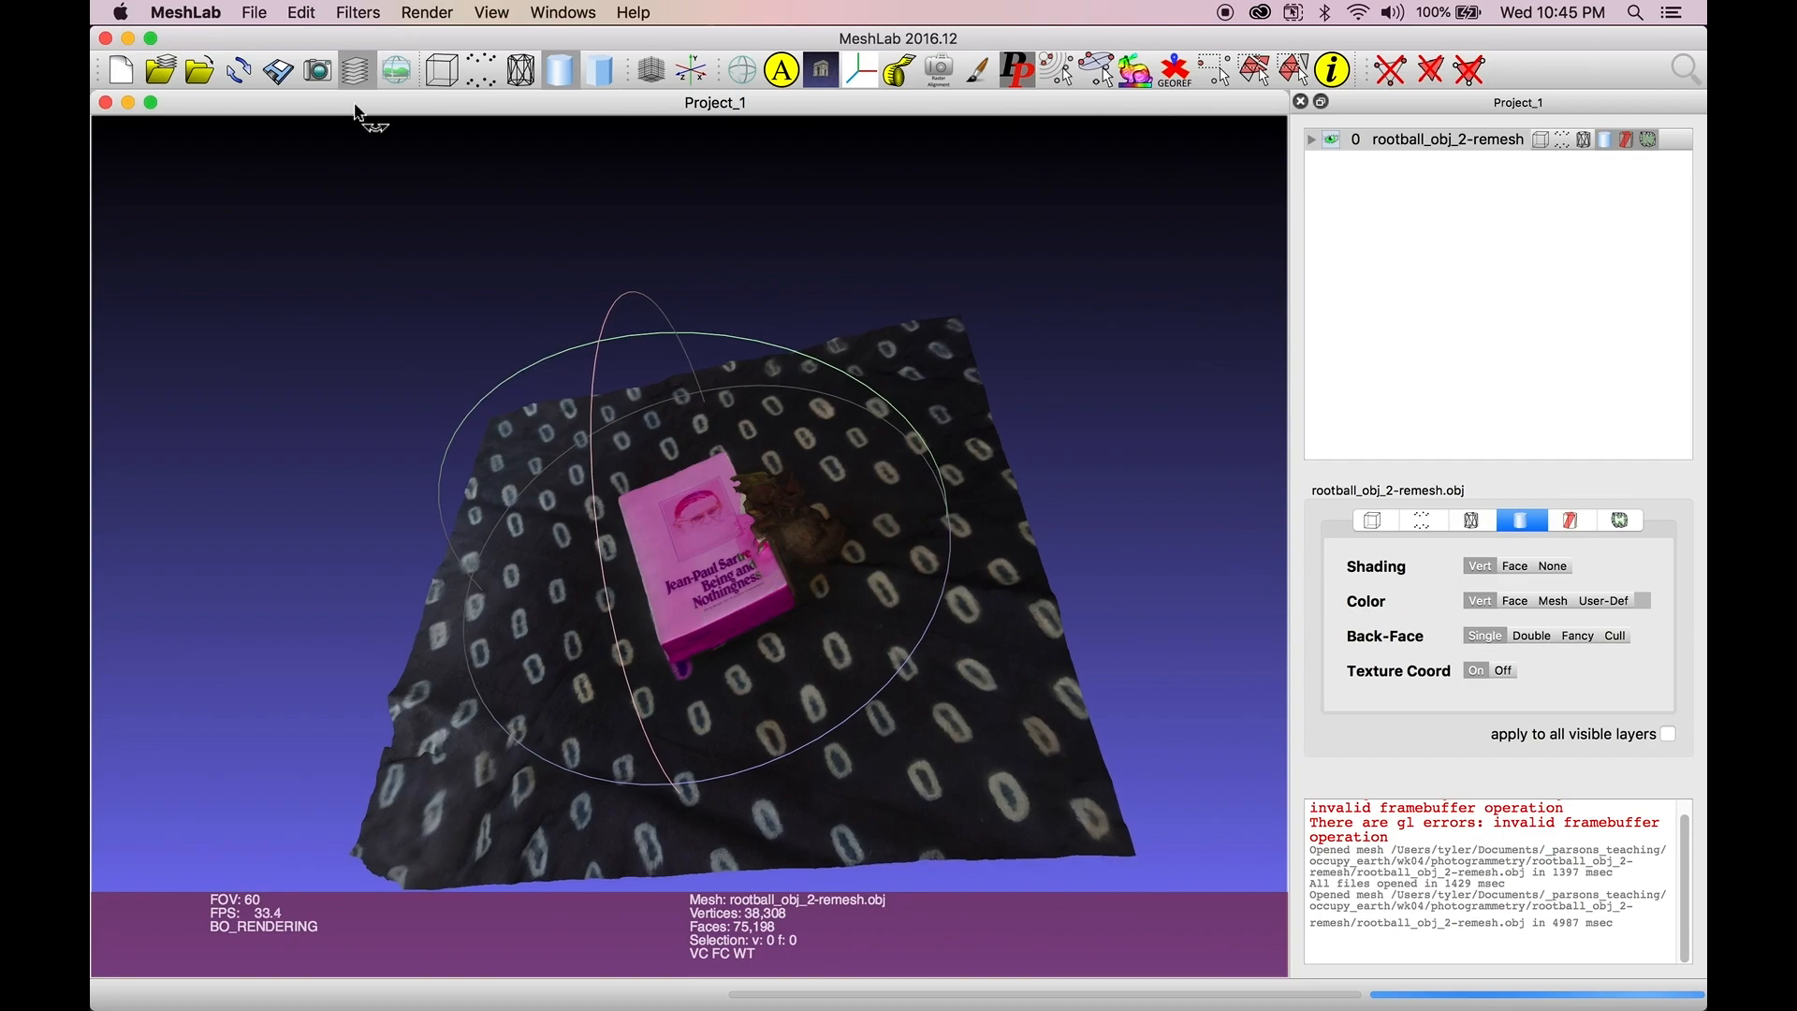
- Quit MeshLab and Photoshop
left_click(186, 13)
left_click(239, 219)
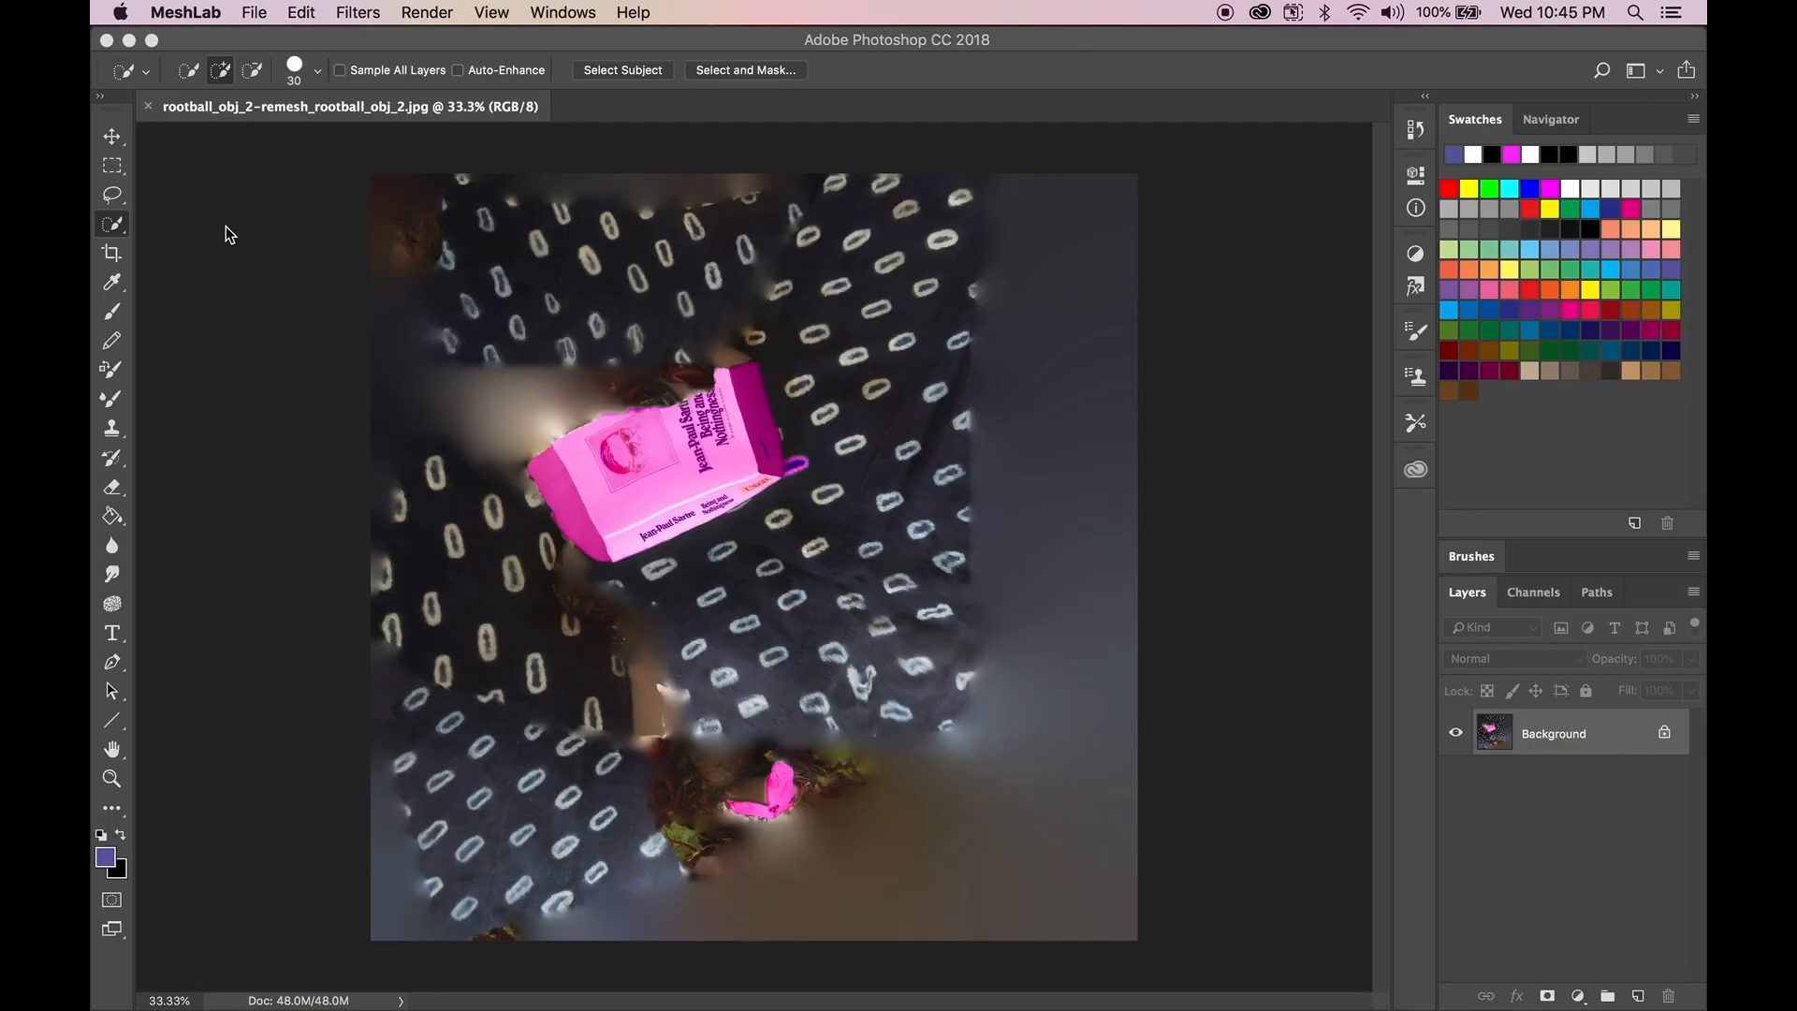
left_click(234, 11)
left_click(278, 229)
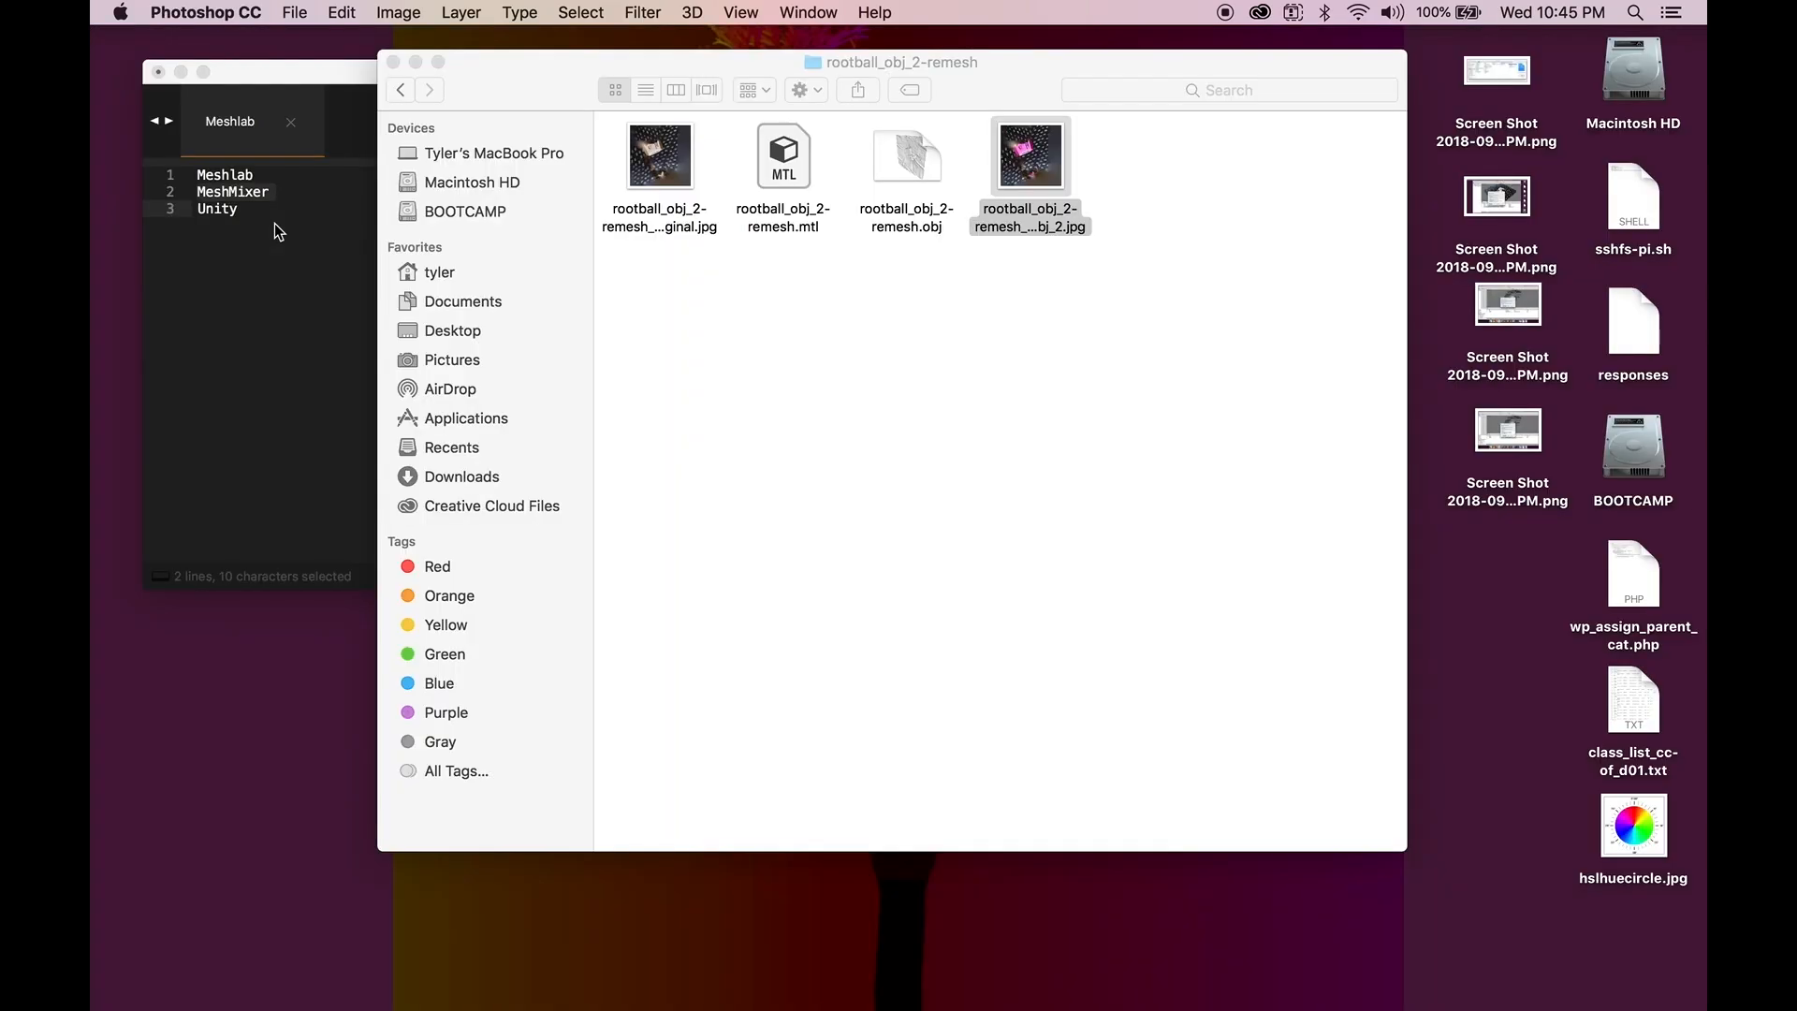
- Switch to Unity Hub and start a new project with the 3D template
mouse_move(1079, 1006)
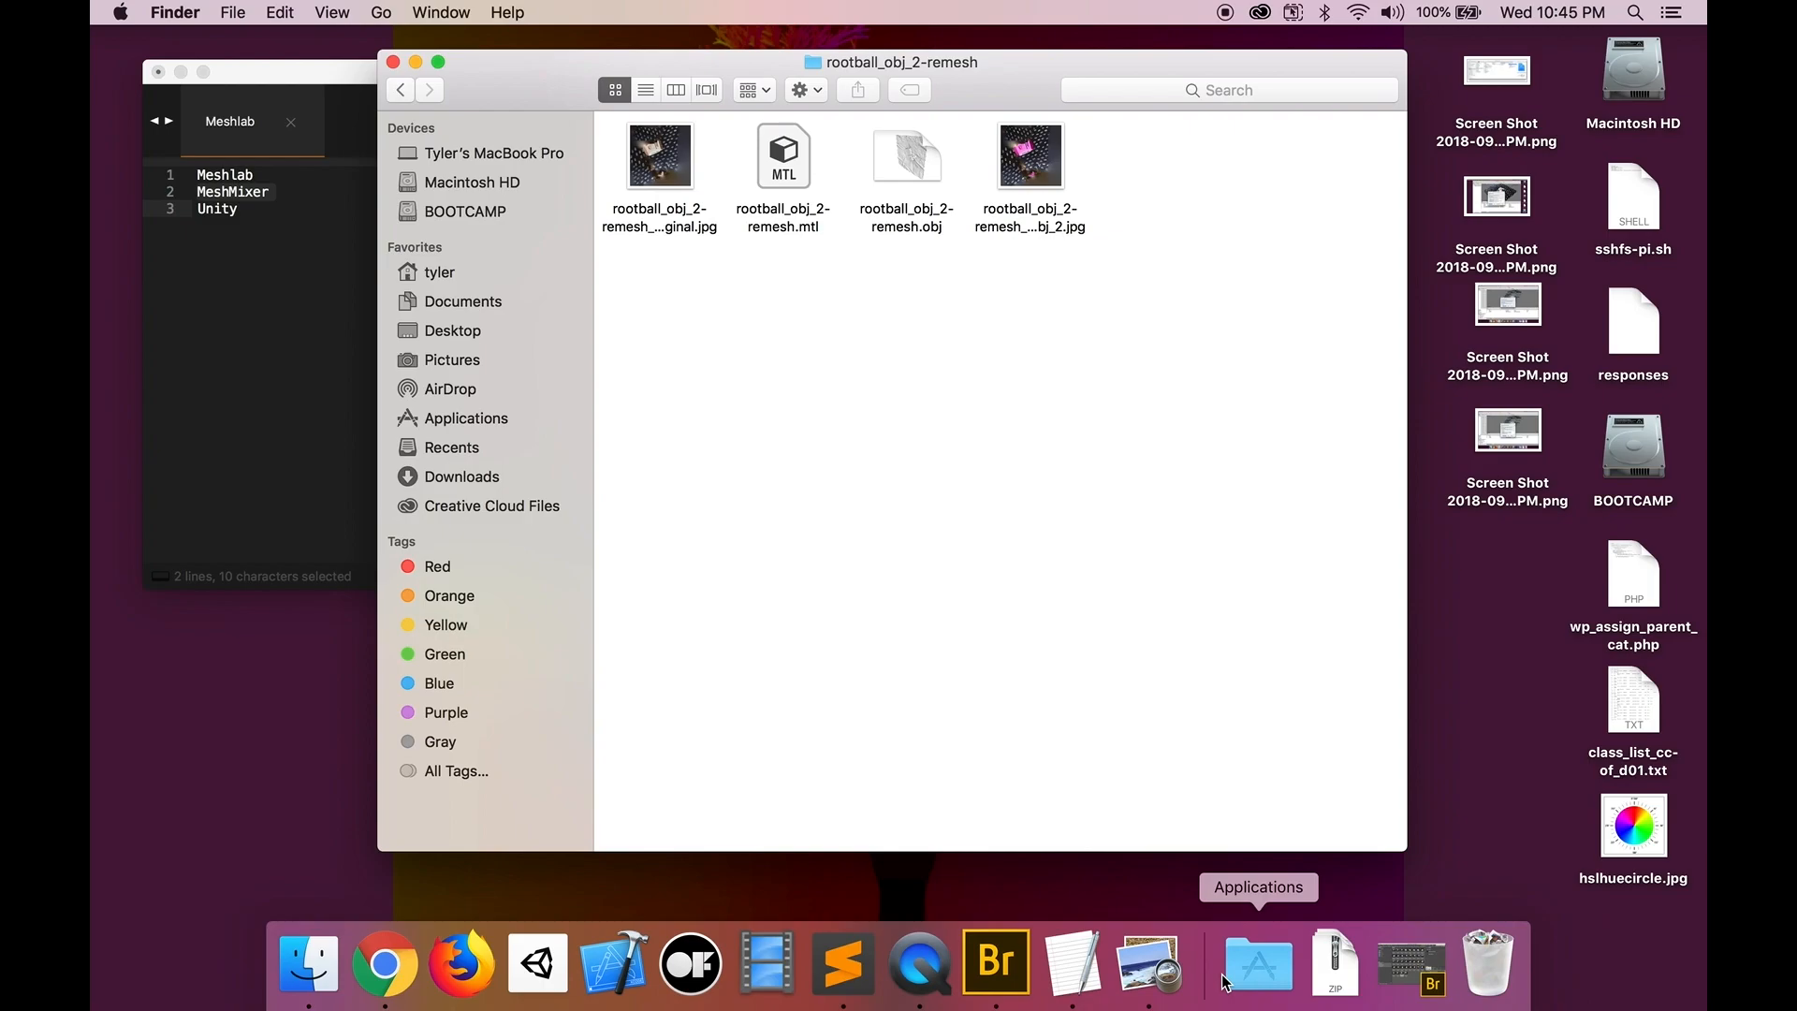
left_click(539, 978)
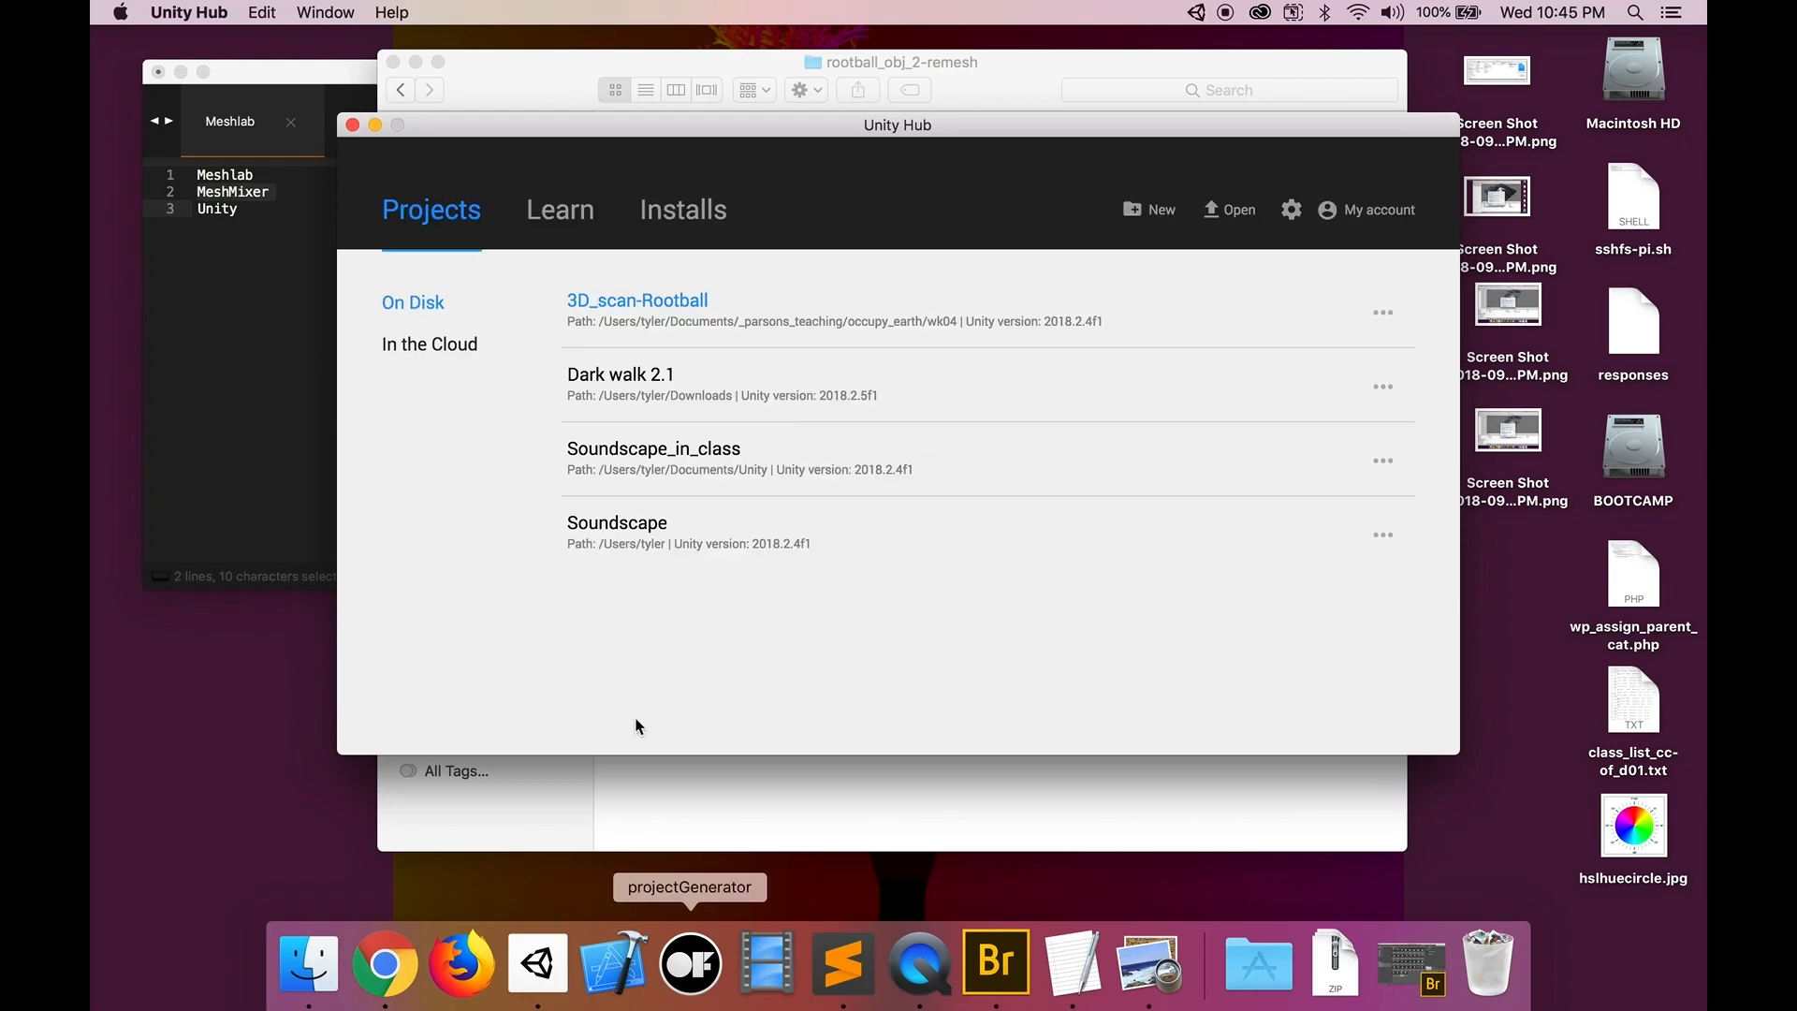
left_click(1167, 225)
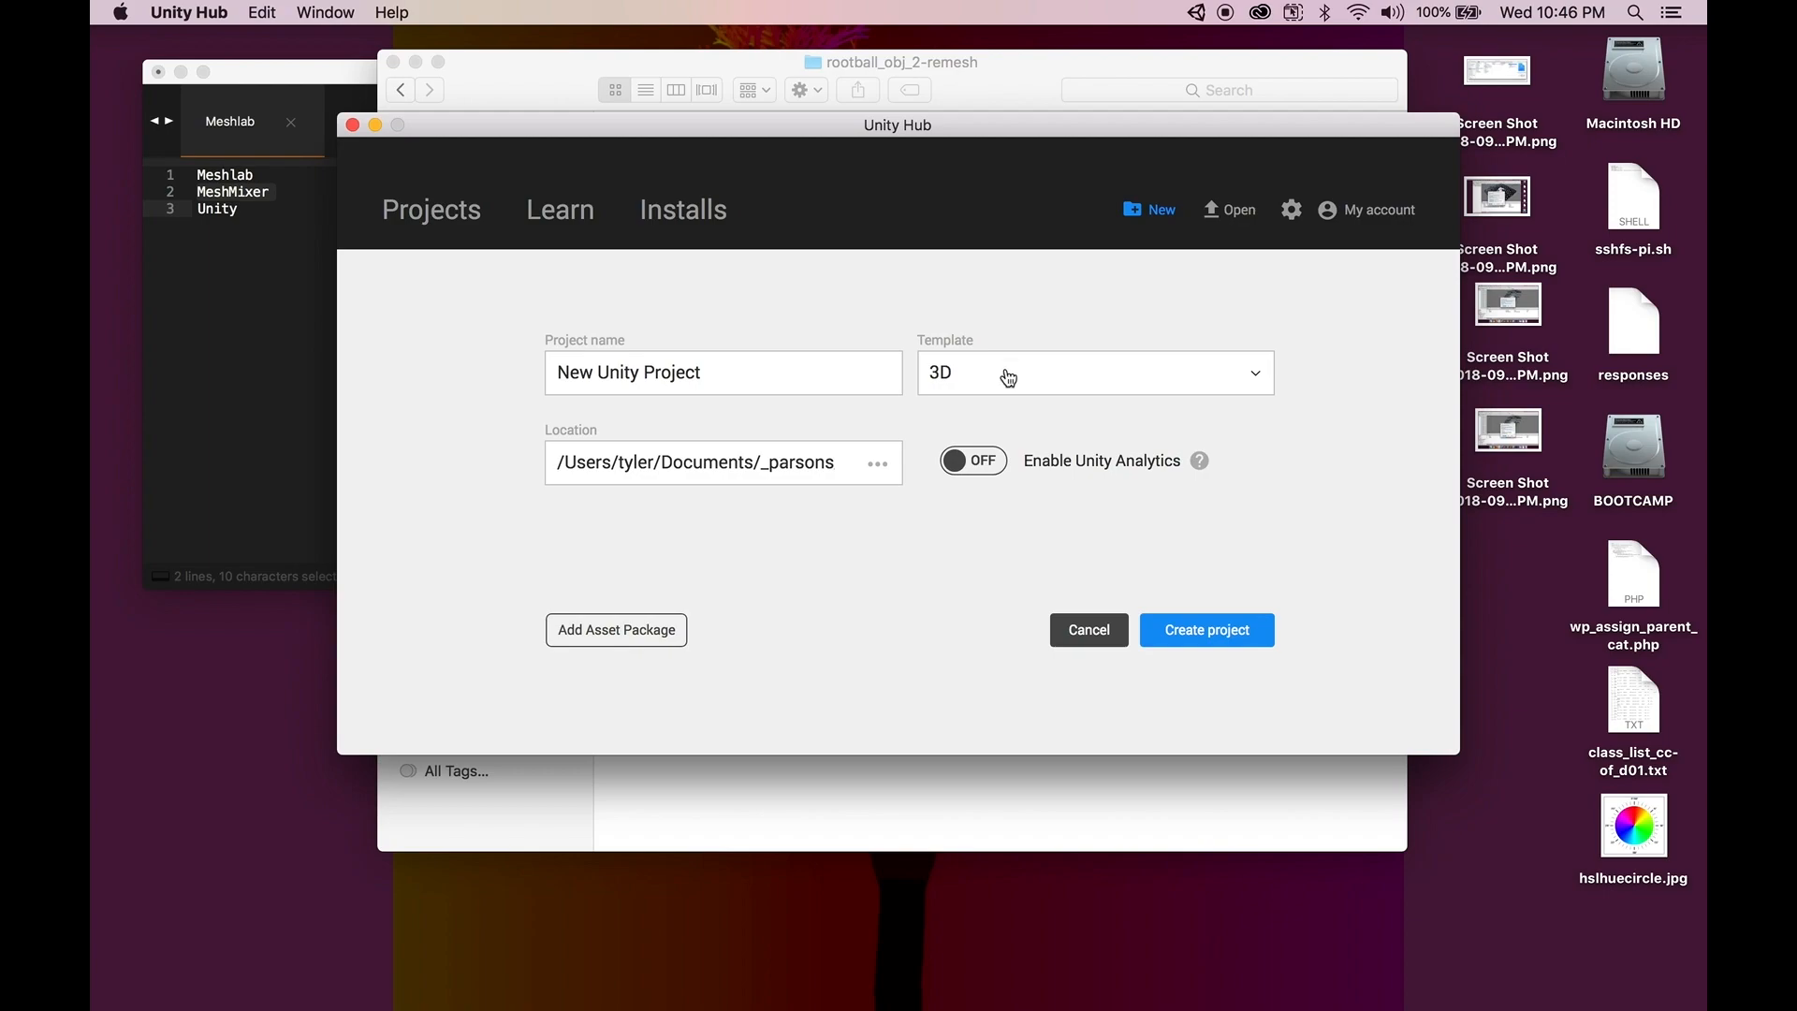
- Create a folder named rootball_tutorial inside wk04 and choose it as the project location
left_click(878, 465)
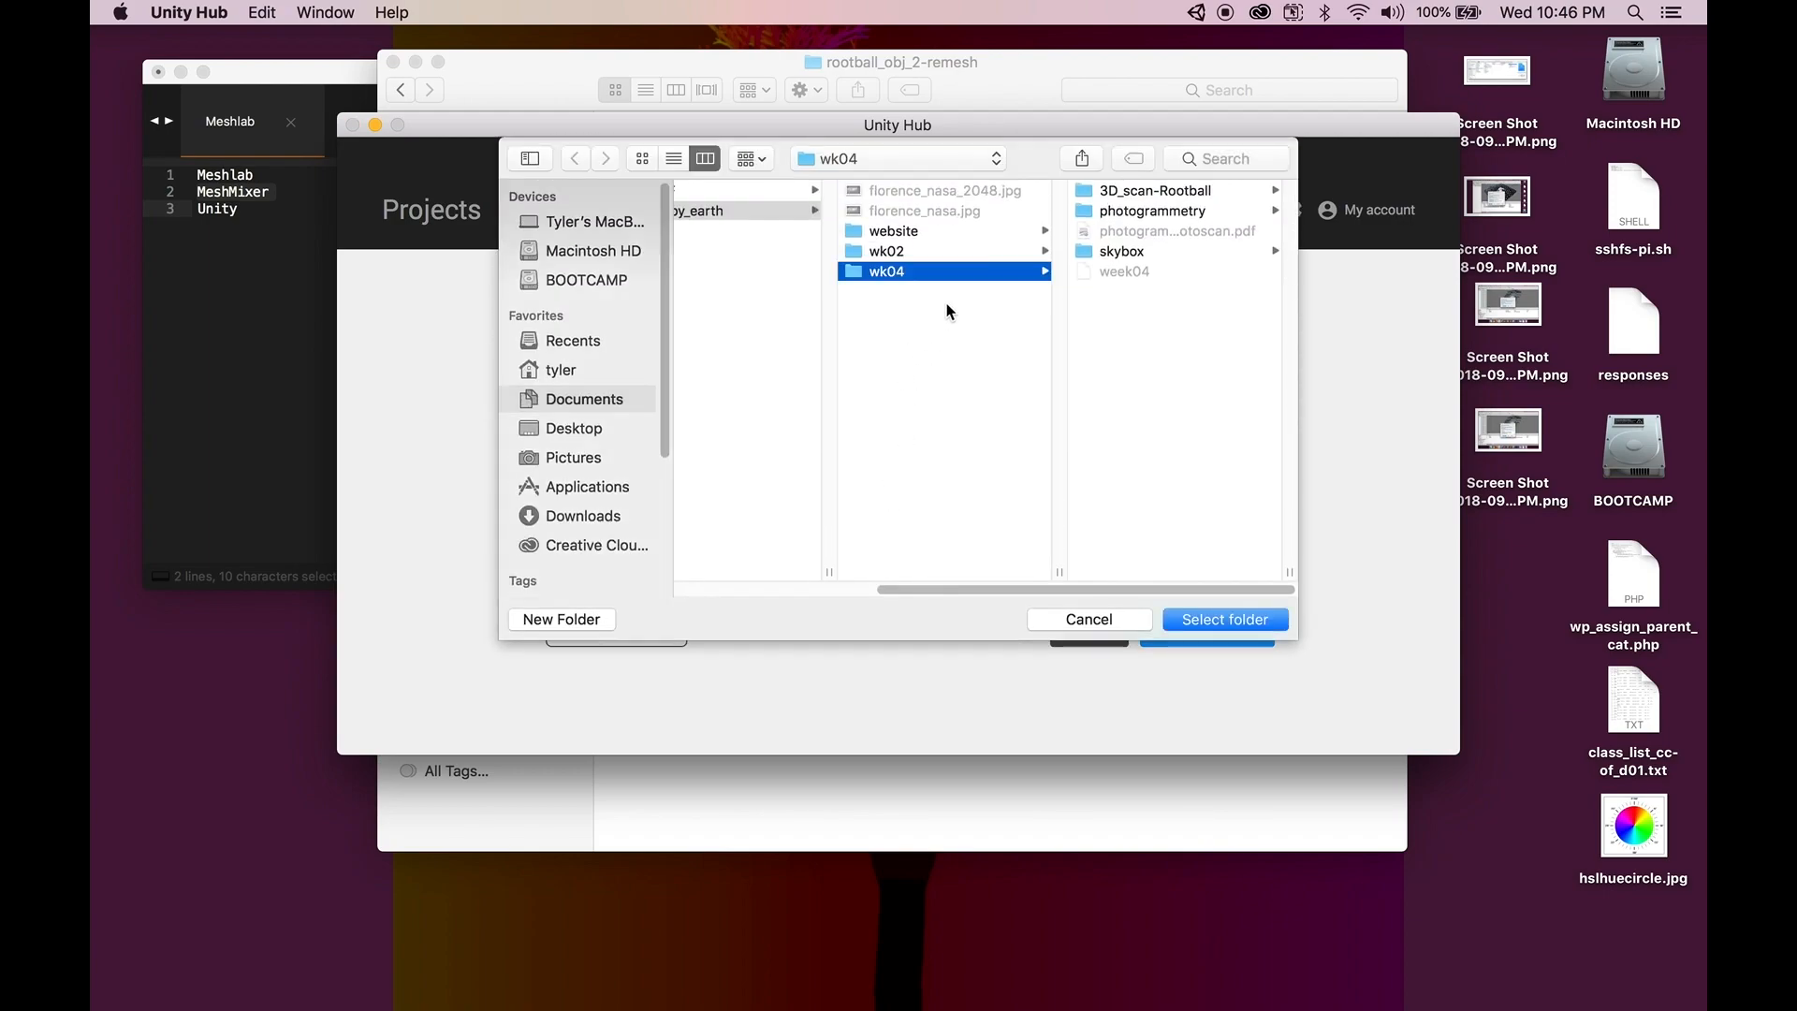
left_click(580, 620)
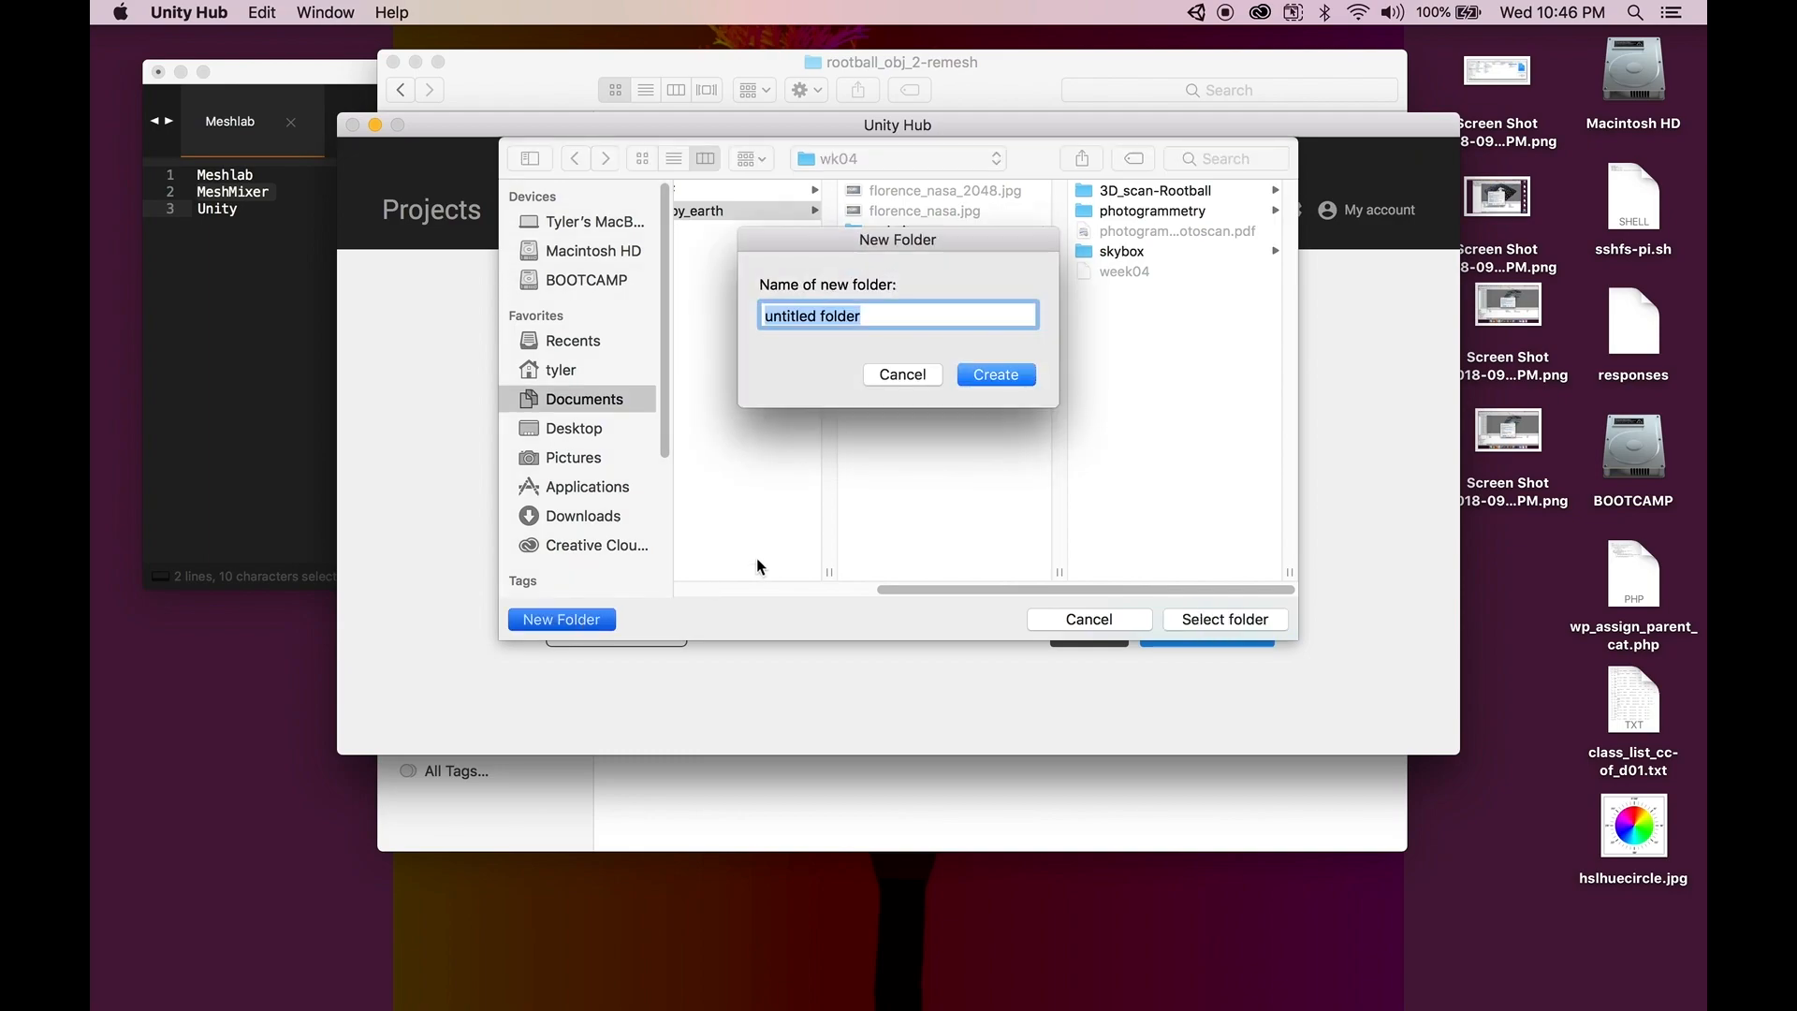
type("roobtall")
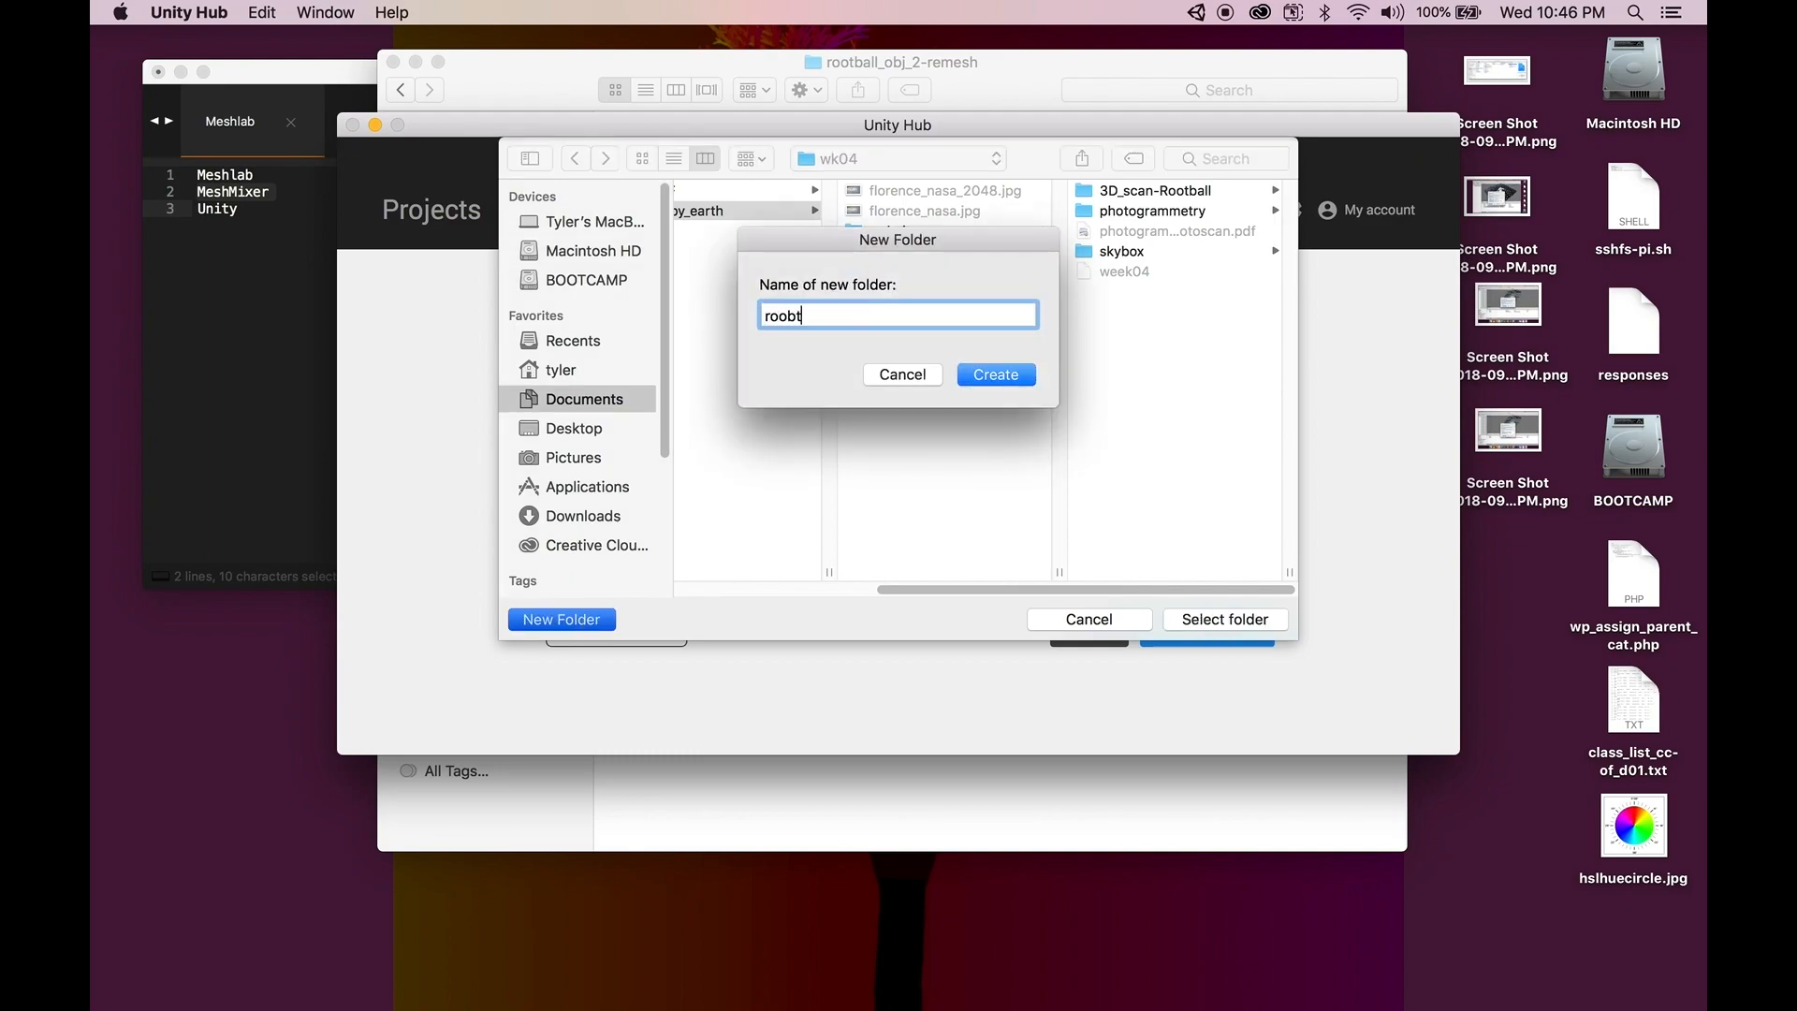
key("BackSpace")
key("BackSpace")
key("BackSpace")
key("BackSpace")
key("BackSpace")
type("tball_tutorial")
key("Return")
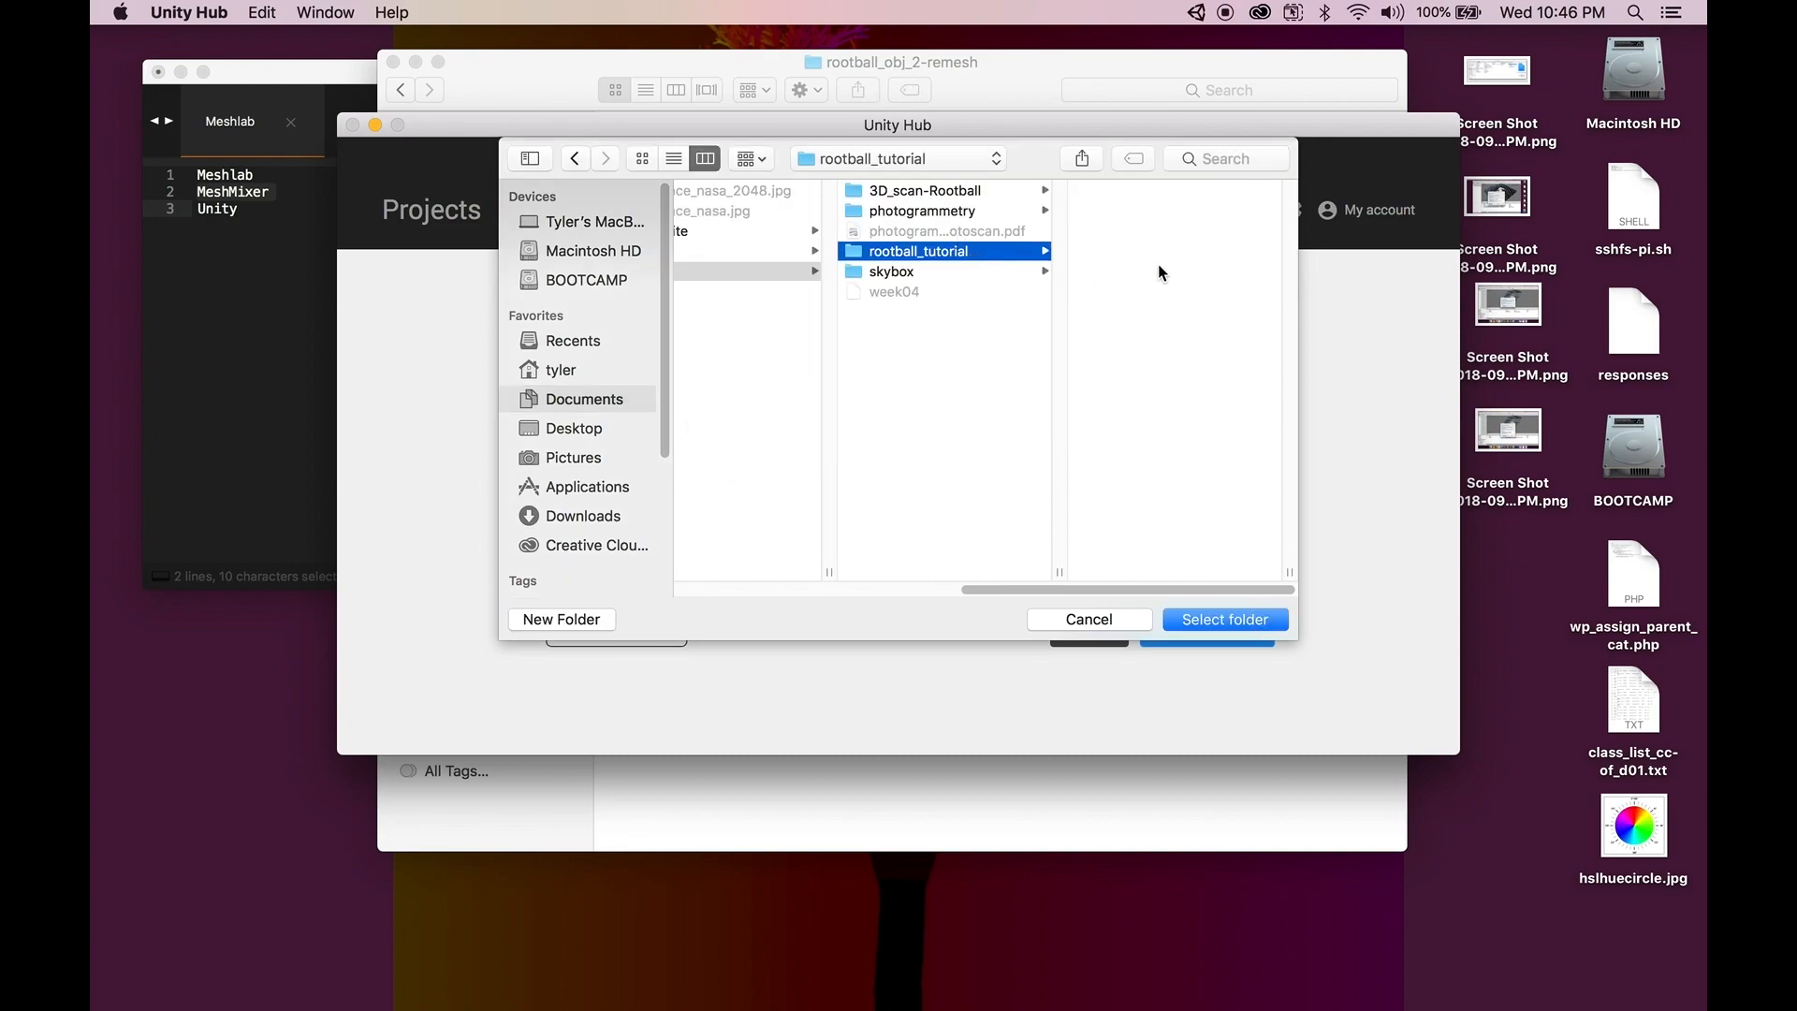
left_click(1249, 621)
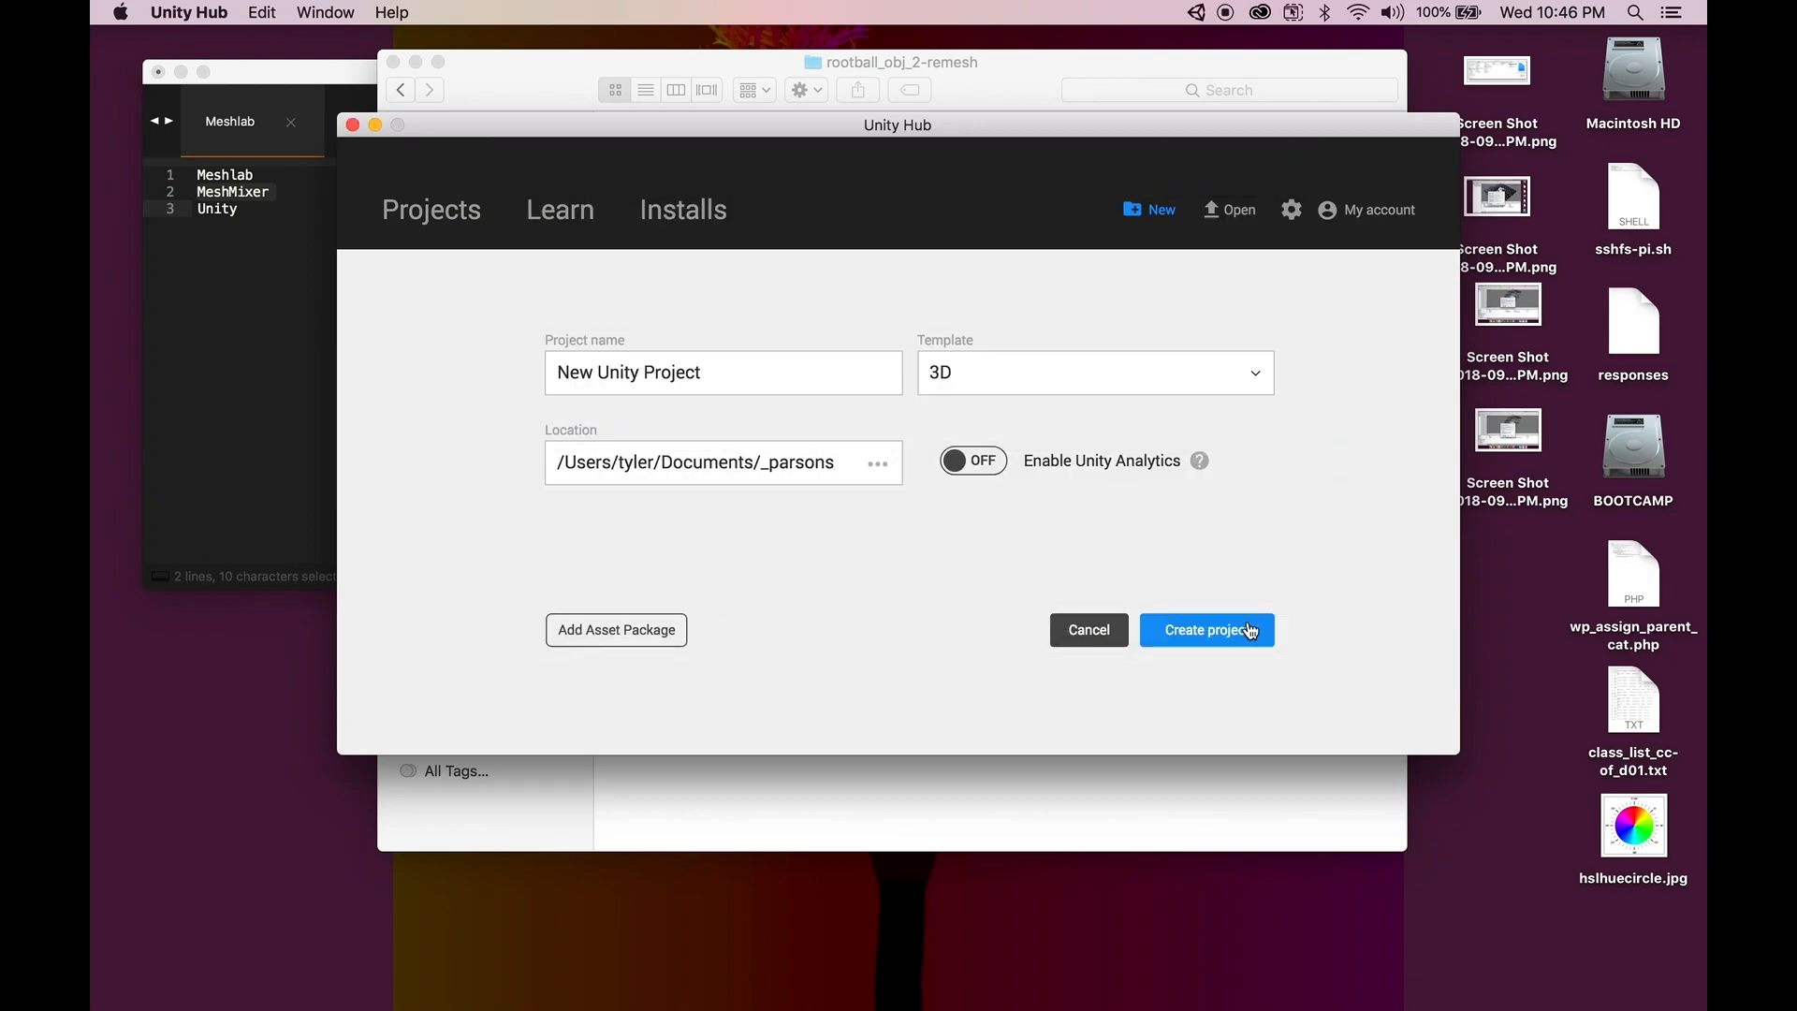
- Name the new Unity project rootball_tutorial
triple_click(755, 378)
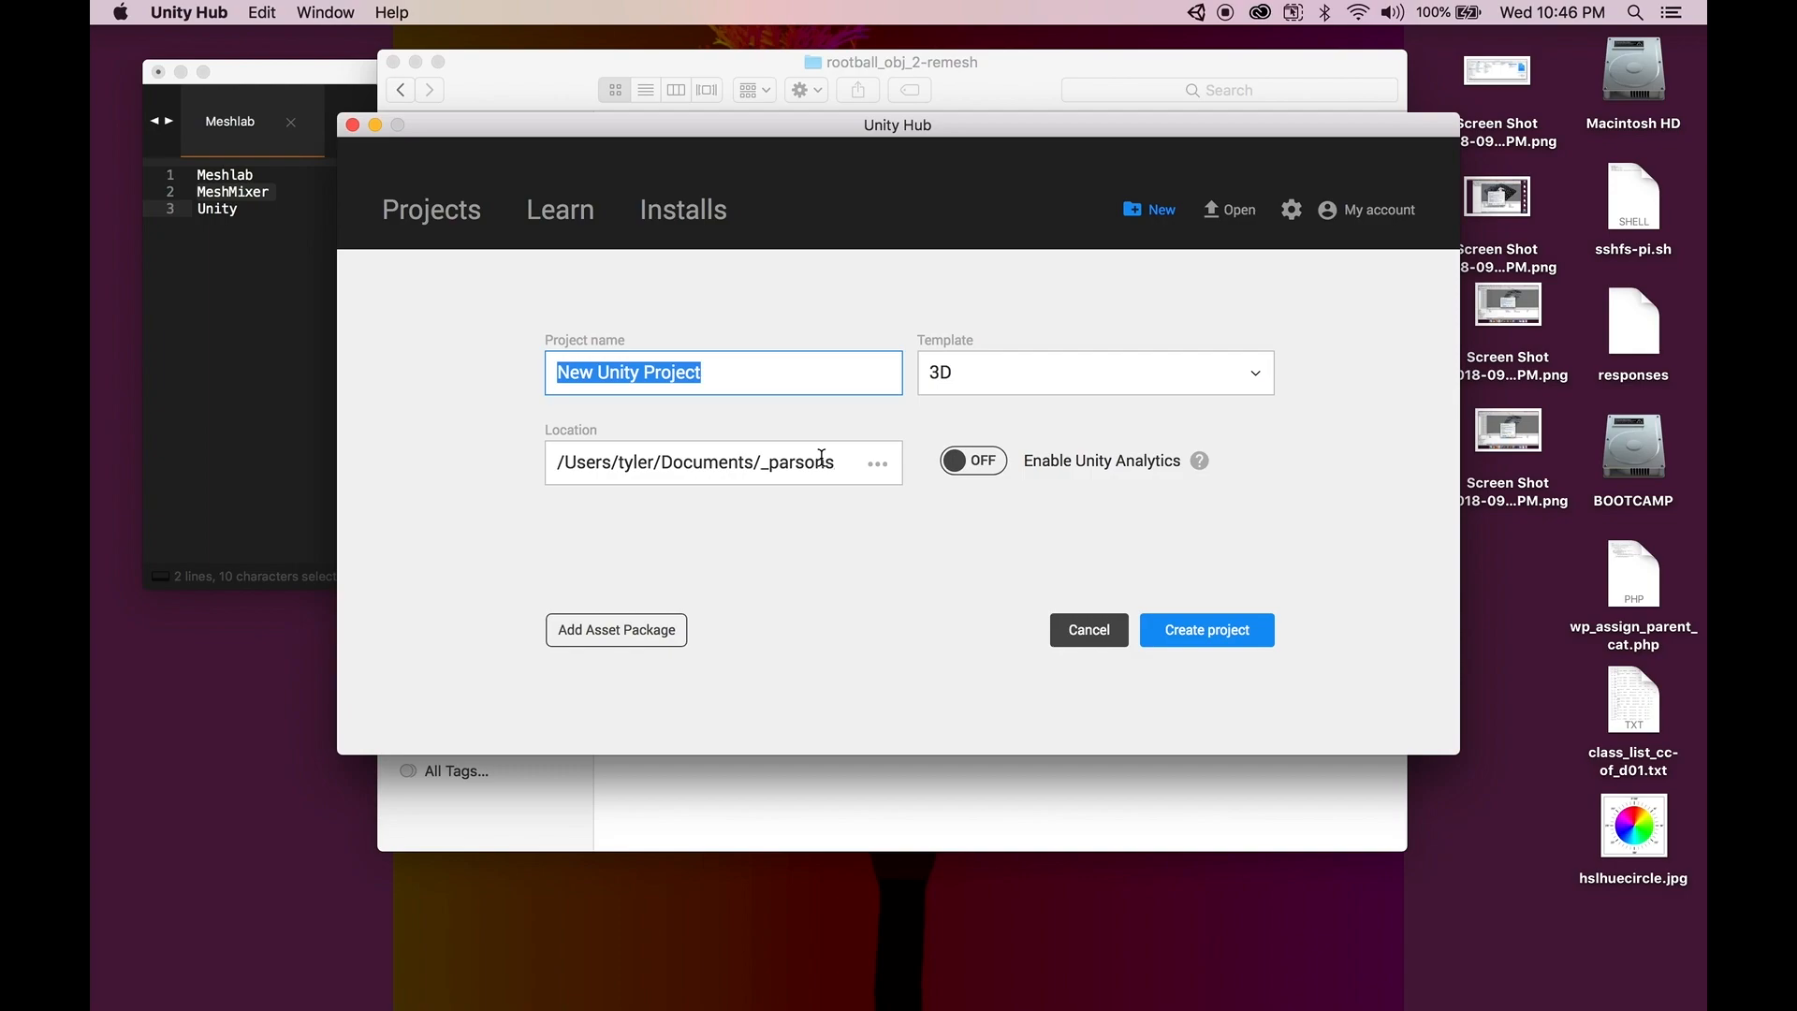
type("rootb")
key("BackSpace")
key("BackSpace")
type("tball_tutorial")
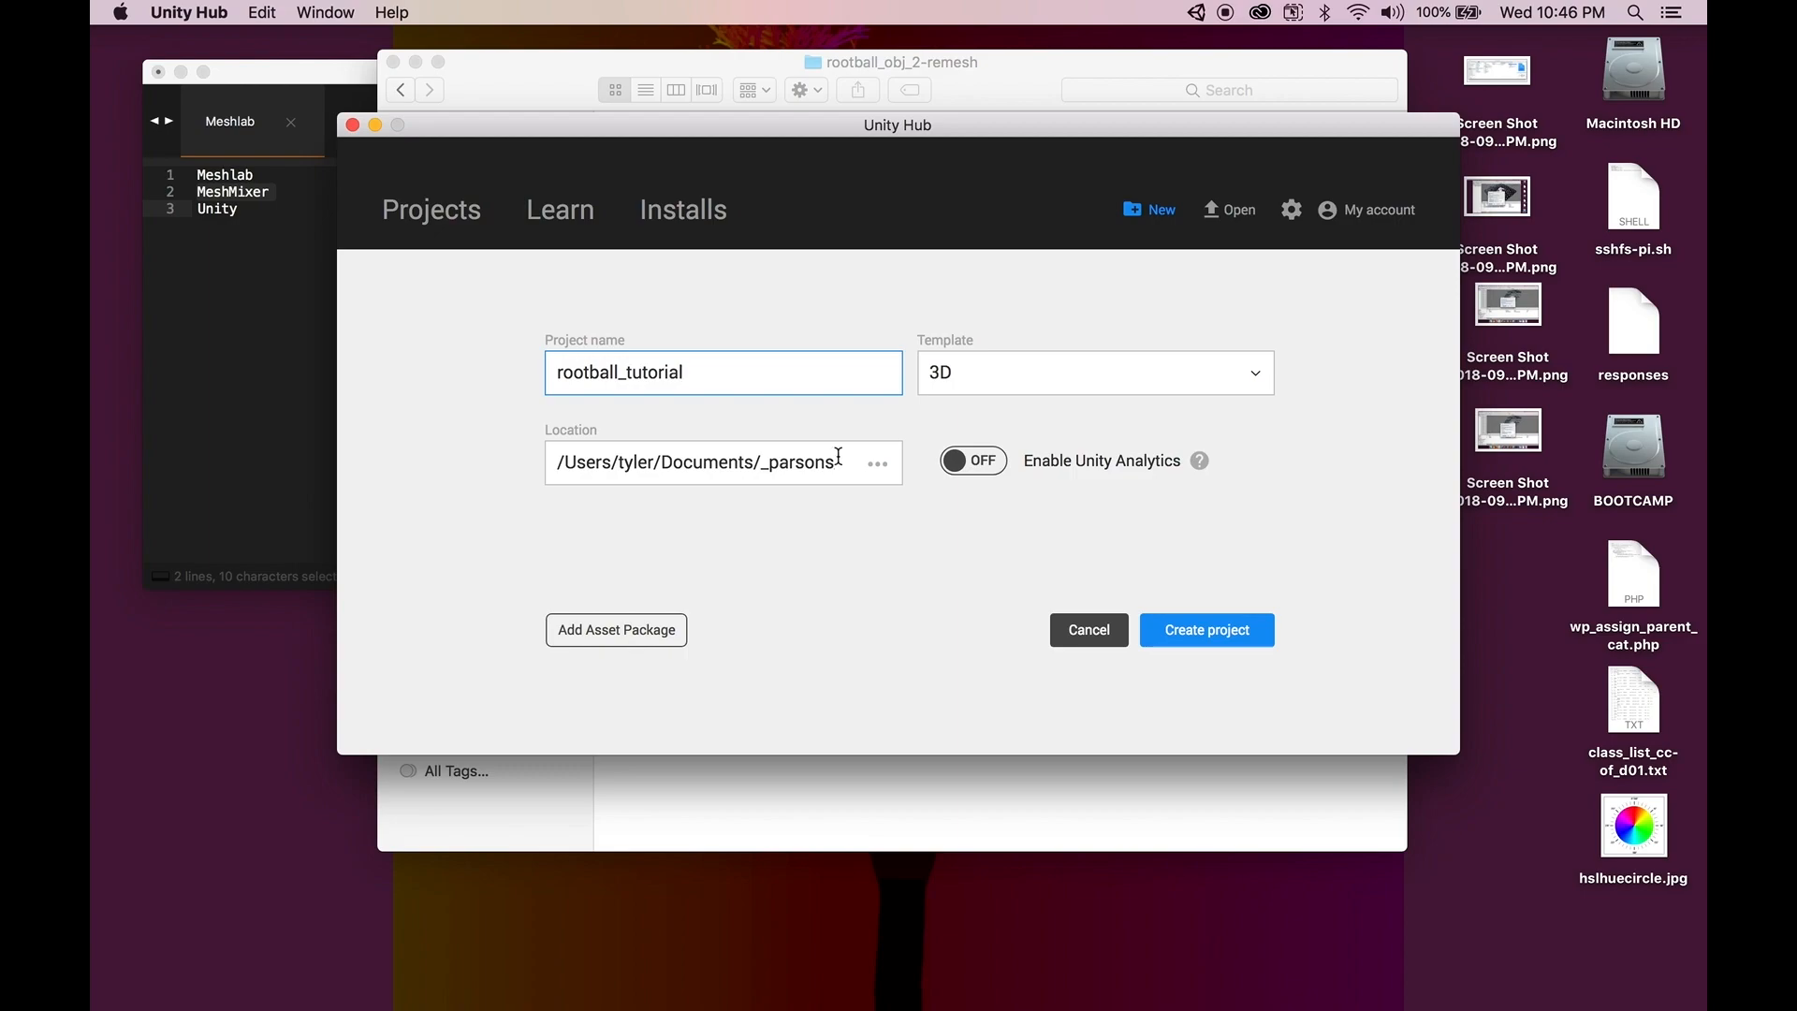
- Add the Standard Assets package to the project and create it
left_click(644, 633)
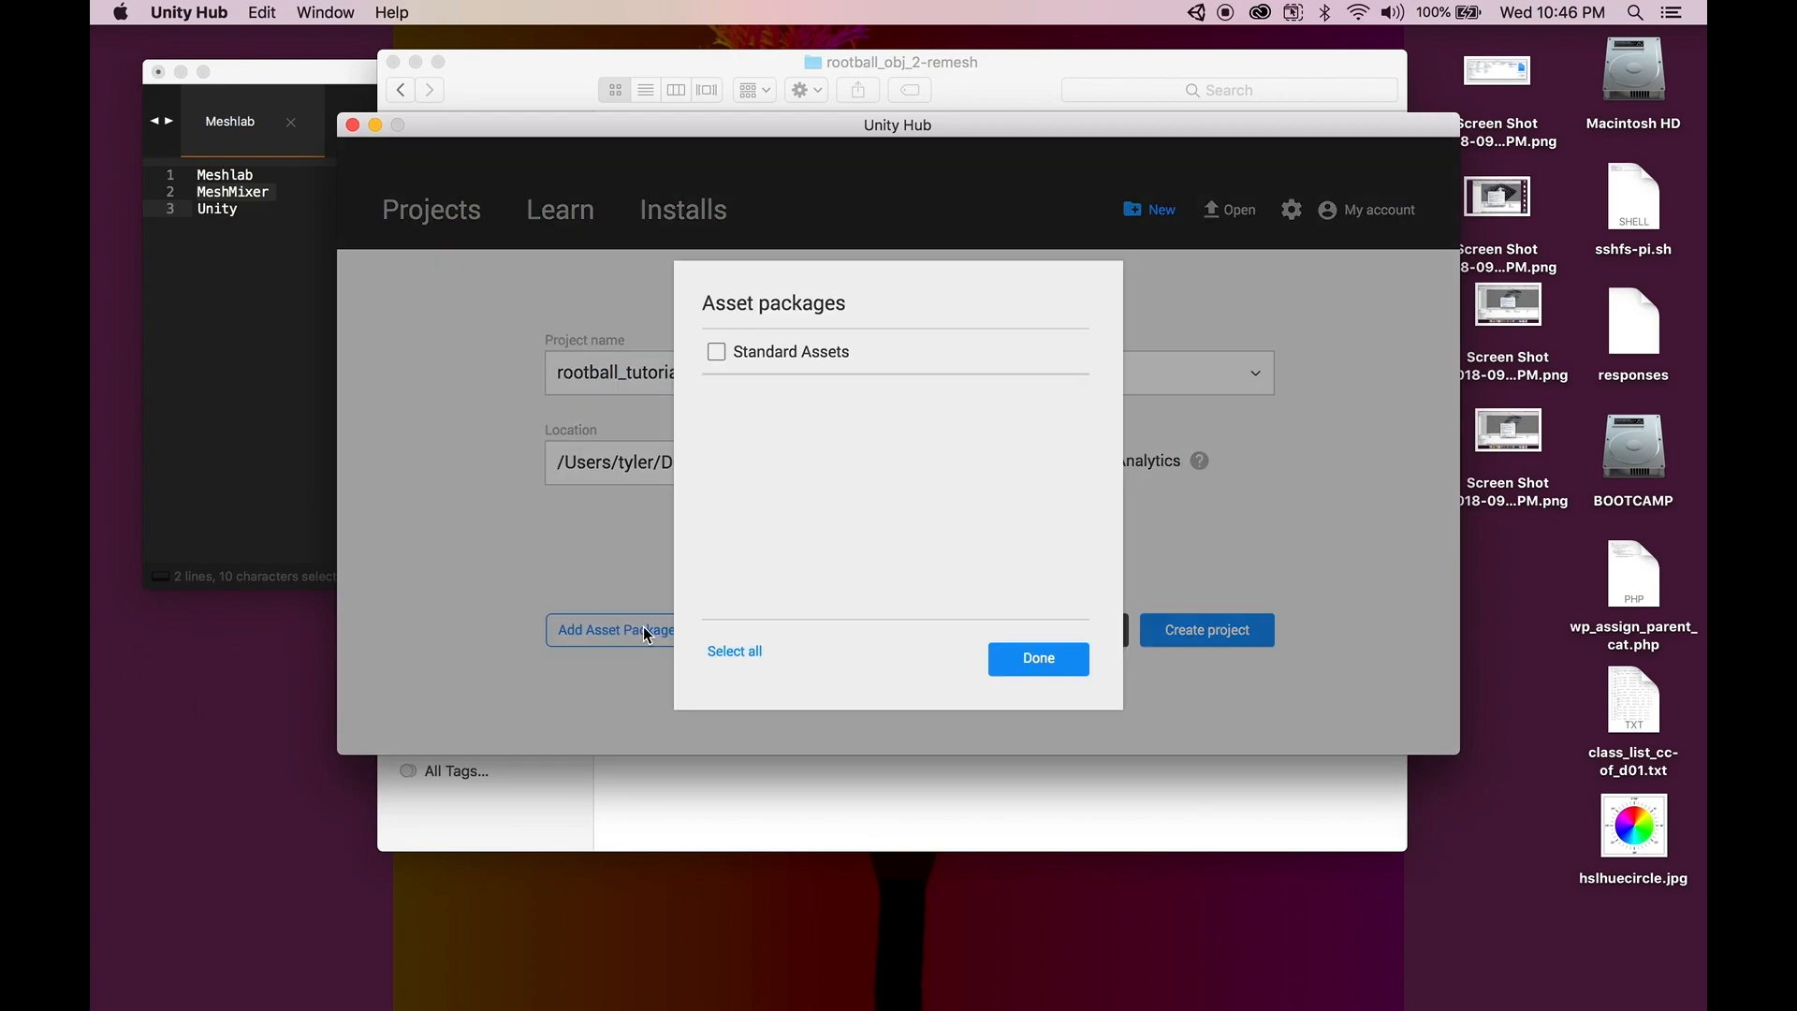
left_click(717, 352)
left_click(1012, 662)
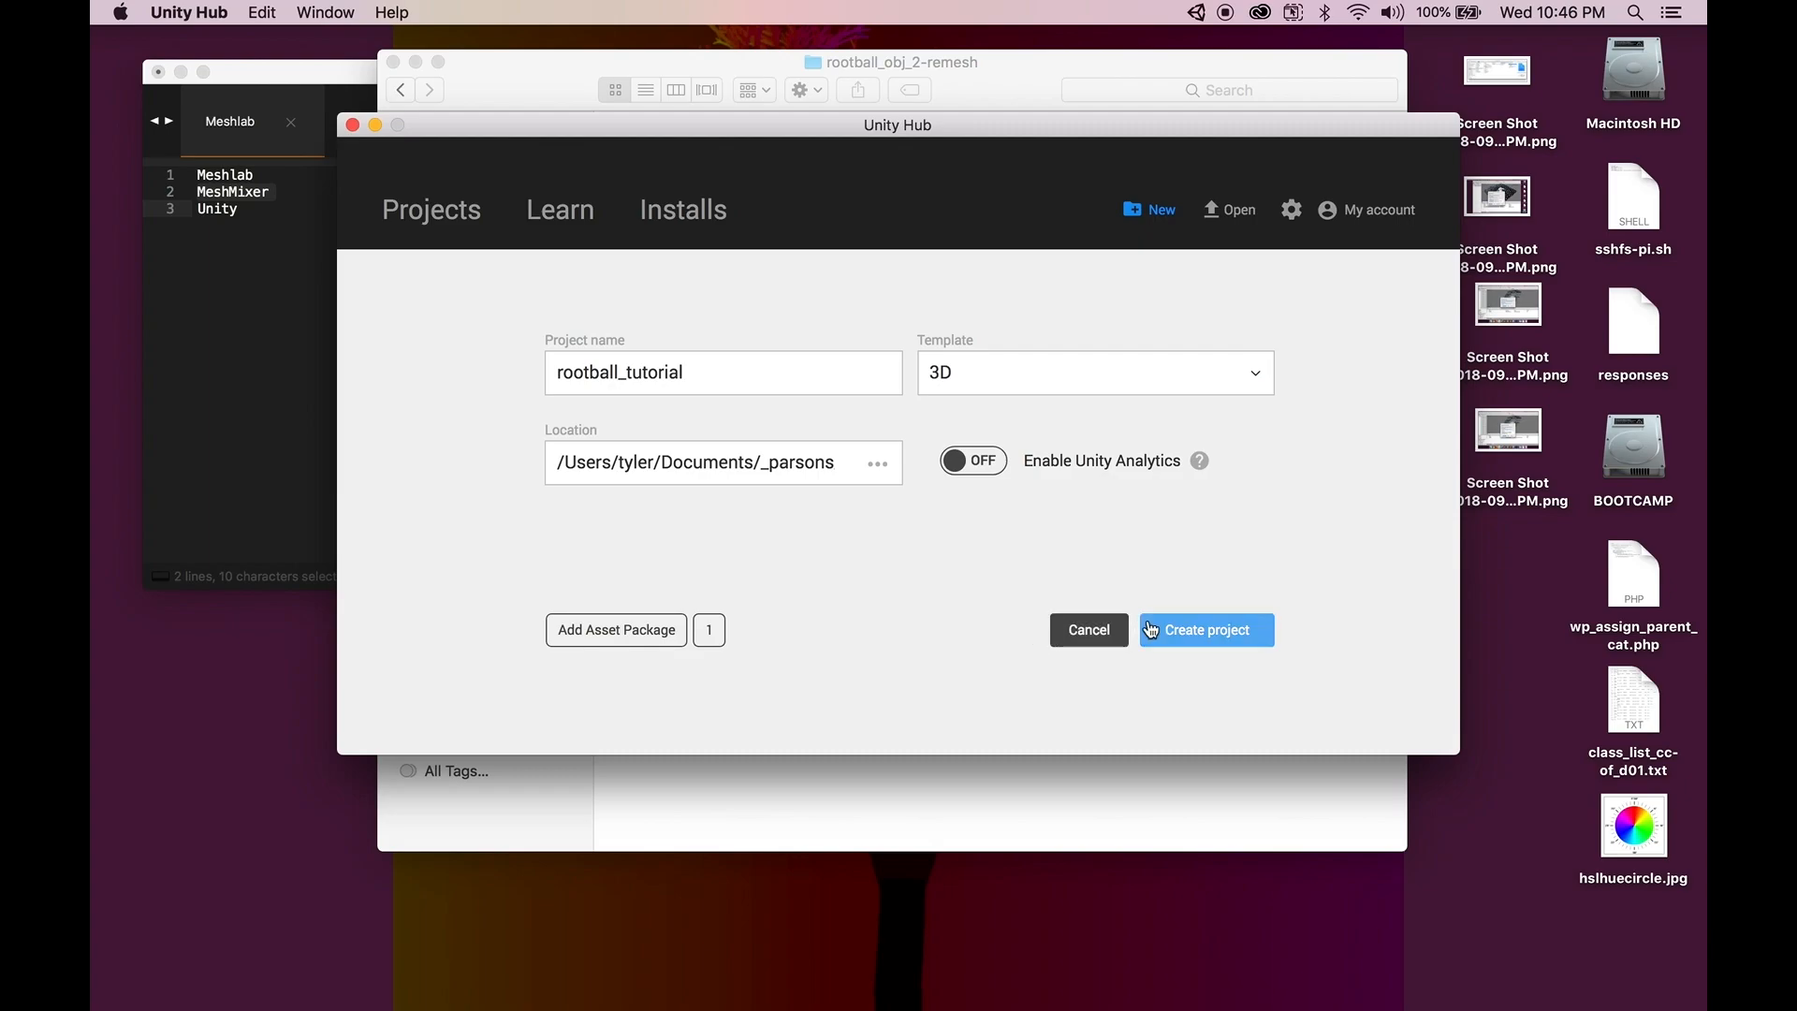
left_click(1229, 646)
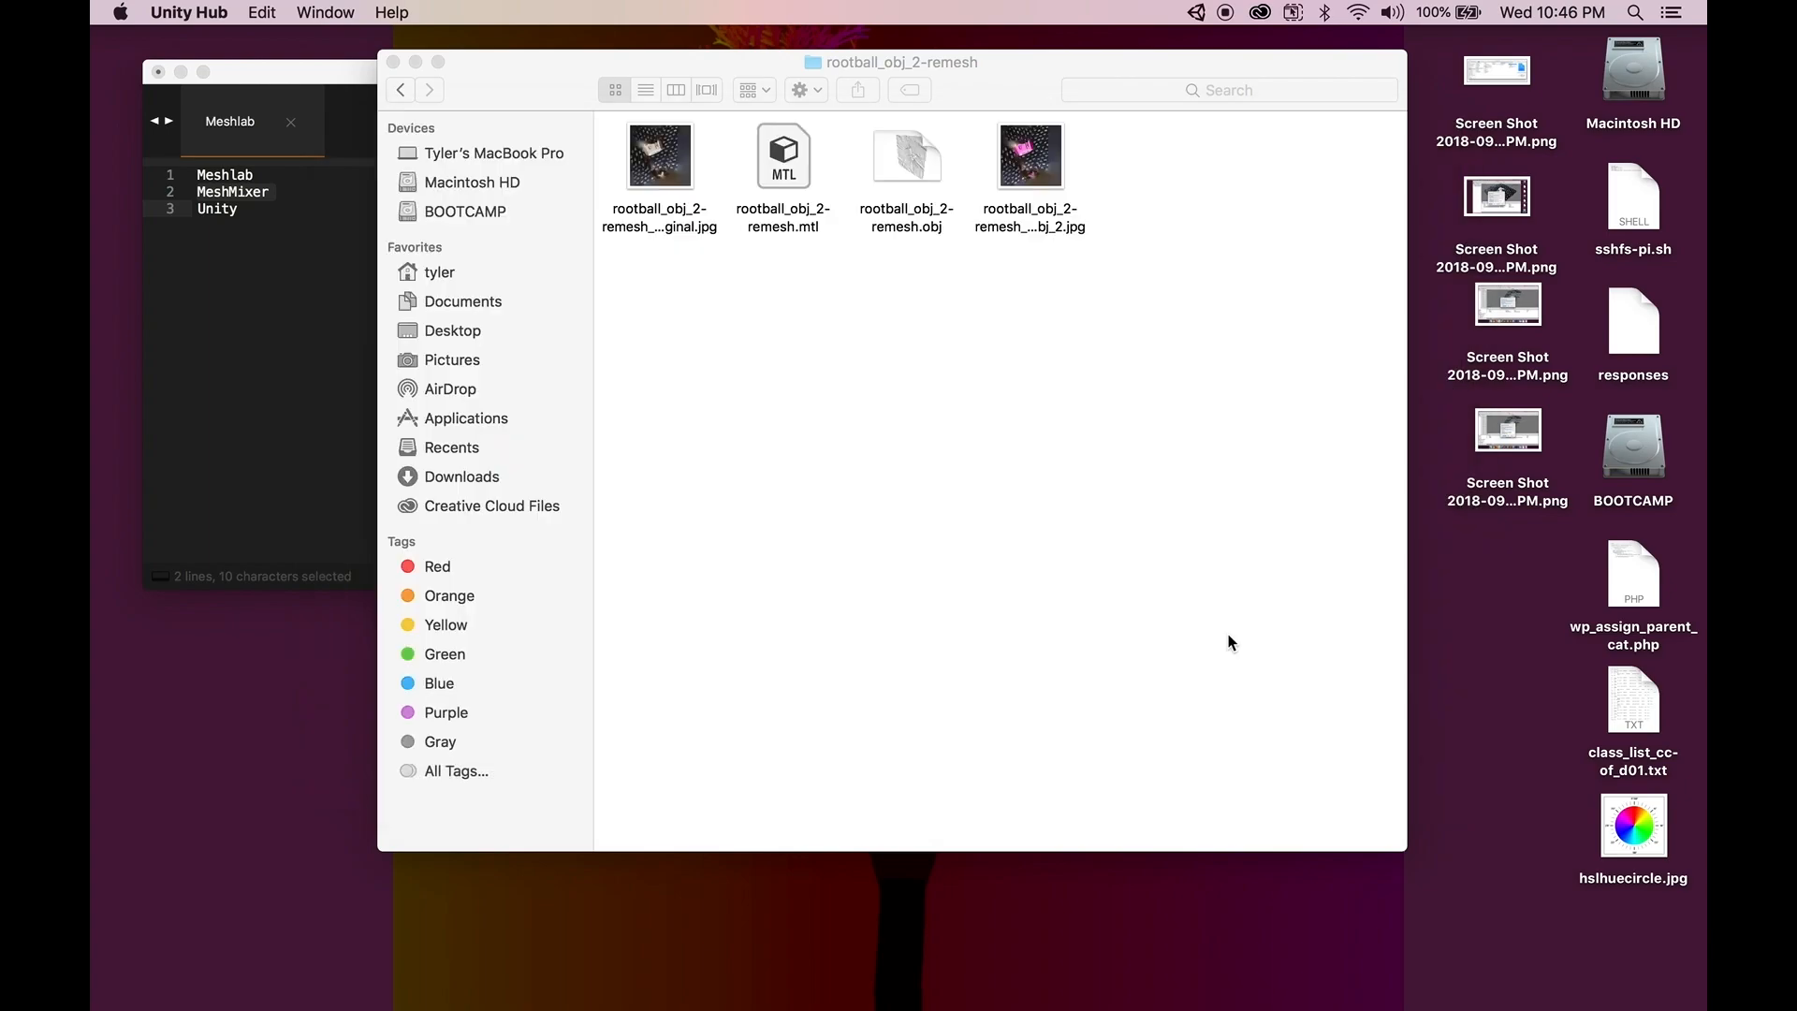
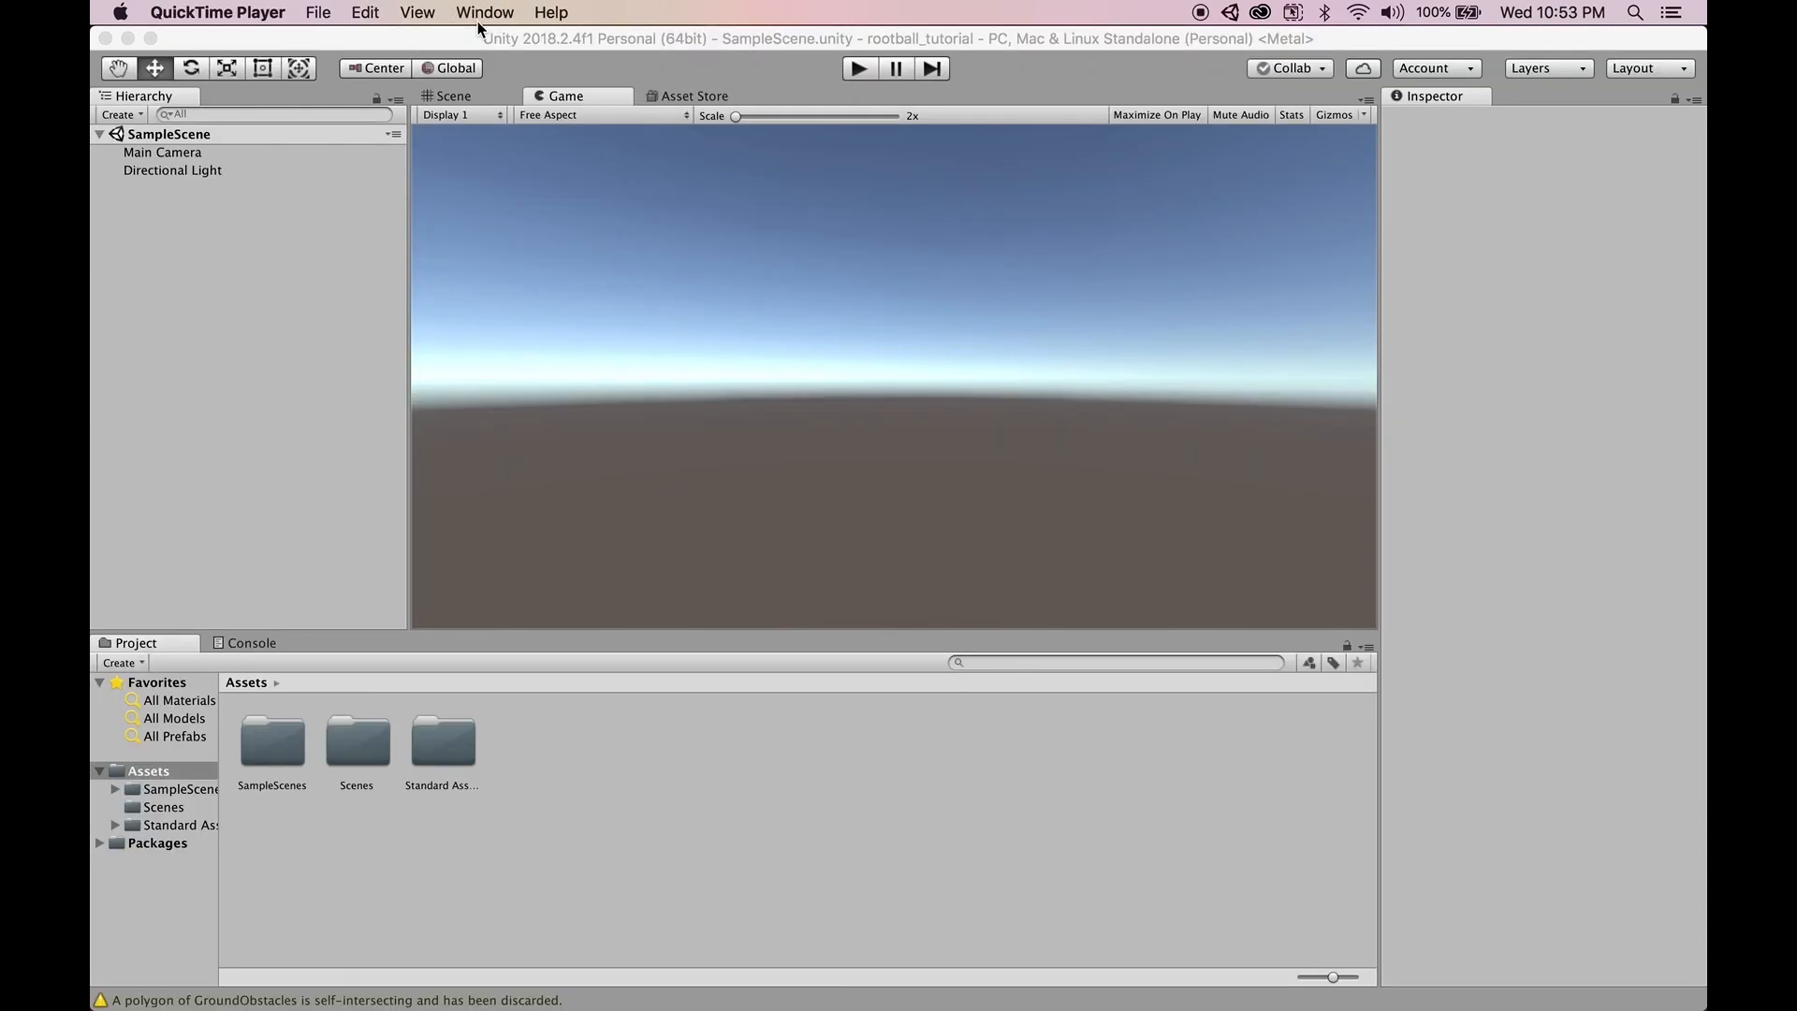
- Switch to Finder and move the rootball_obj_2-remesh folder window clear of the Unity project's asset area
mouse_move(559, 1004)
left_click(271, 964)
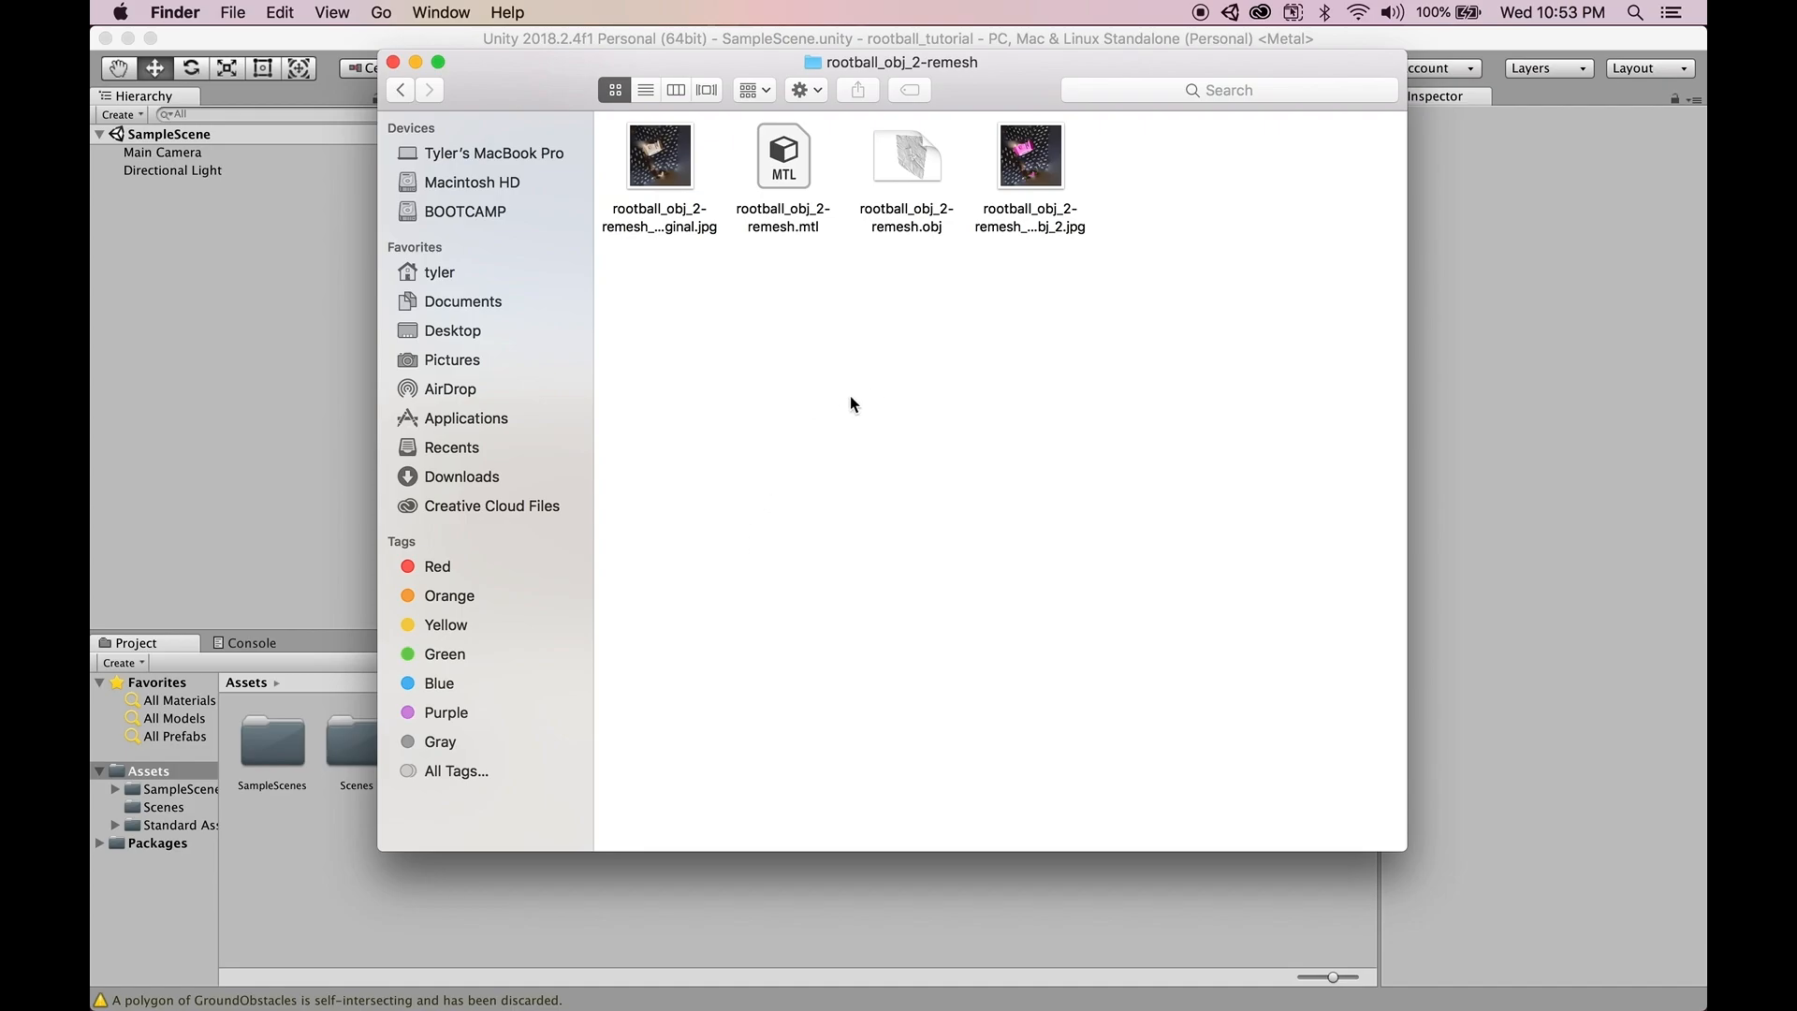
left_click_drag(532, 89, 746, 97)
left_click(520, 817)
right_click(520, 818)
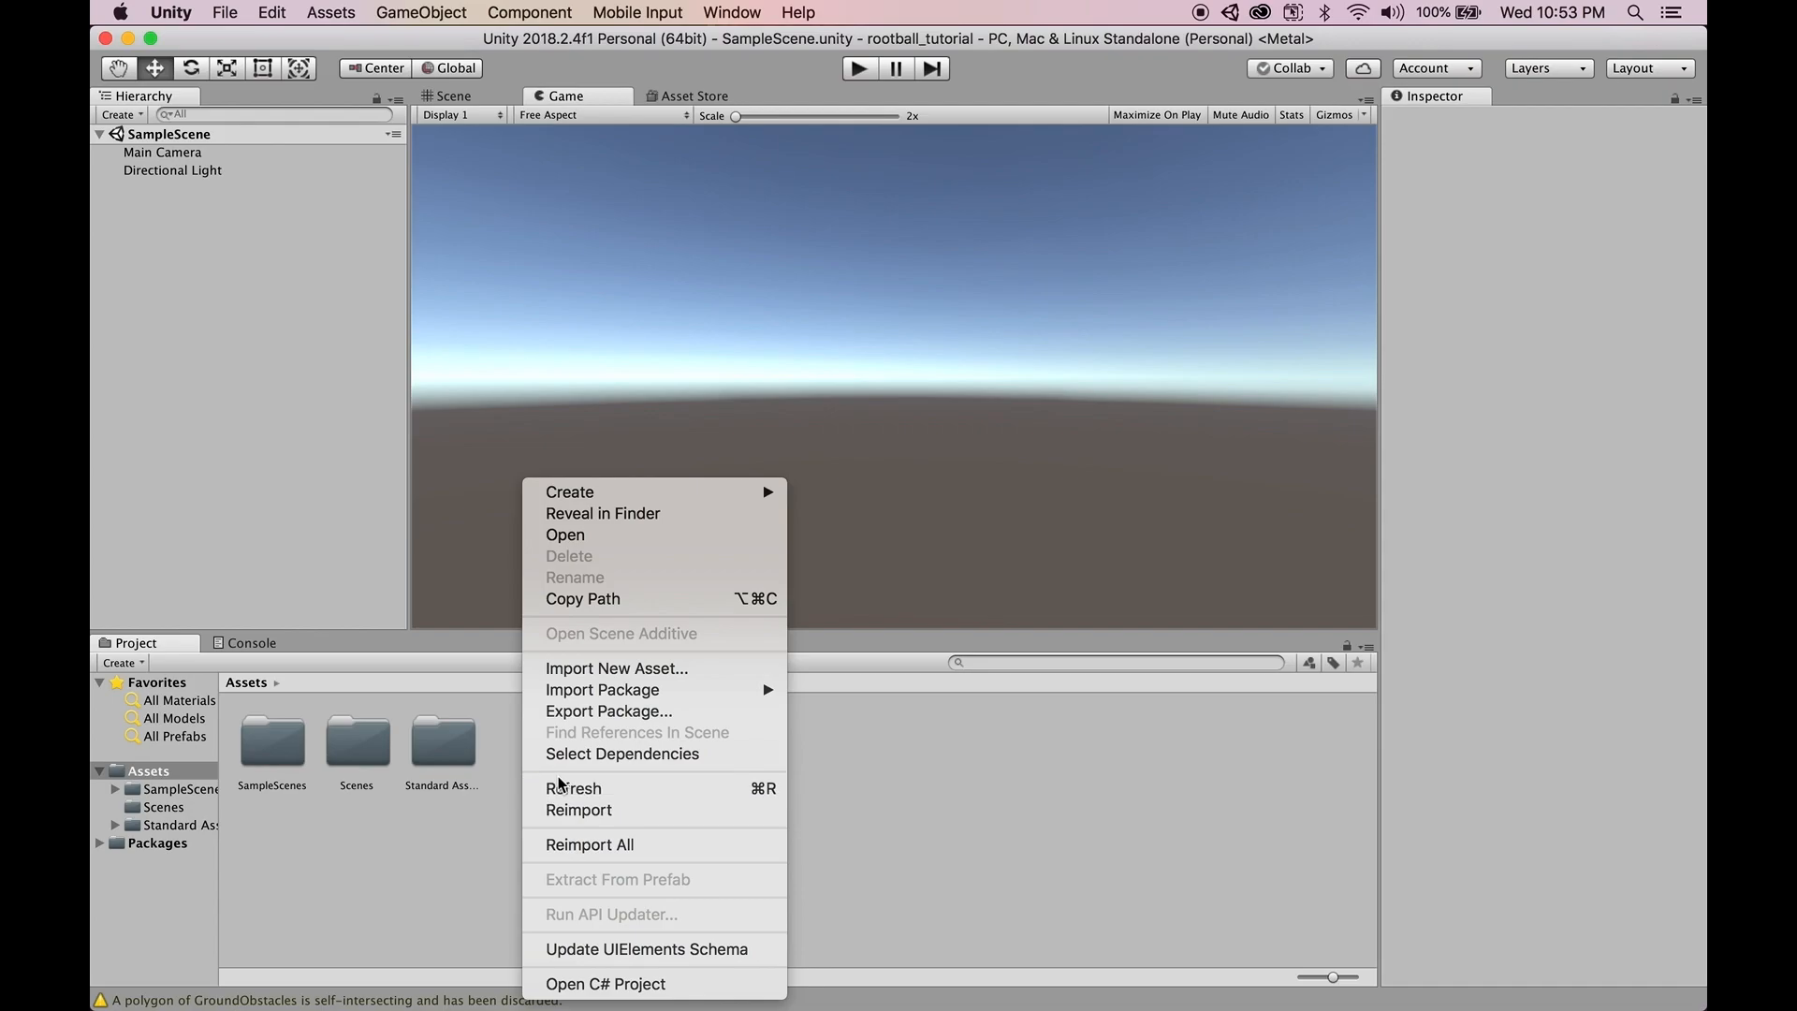
left_click(474, 715)
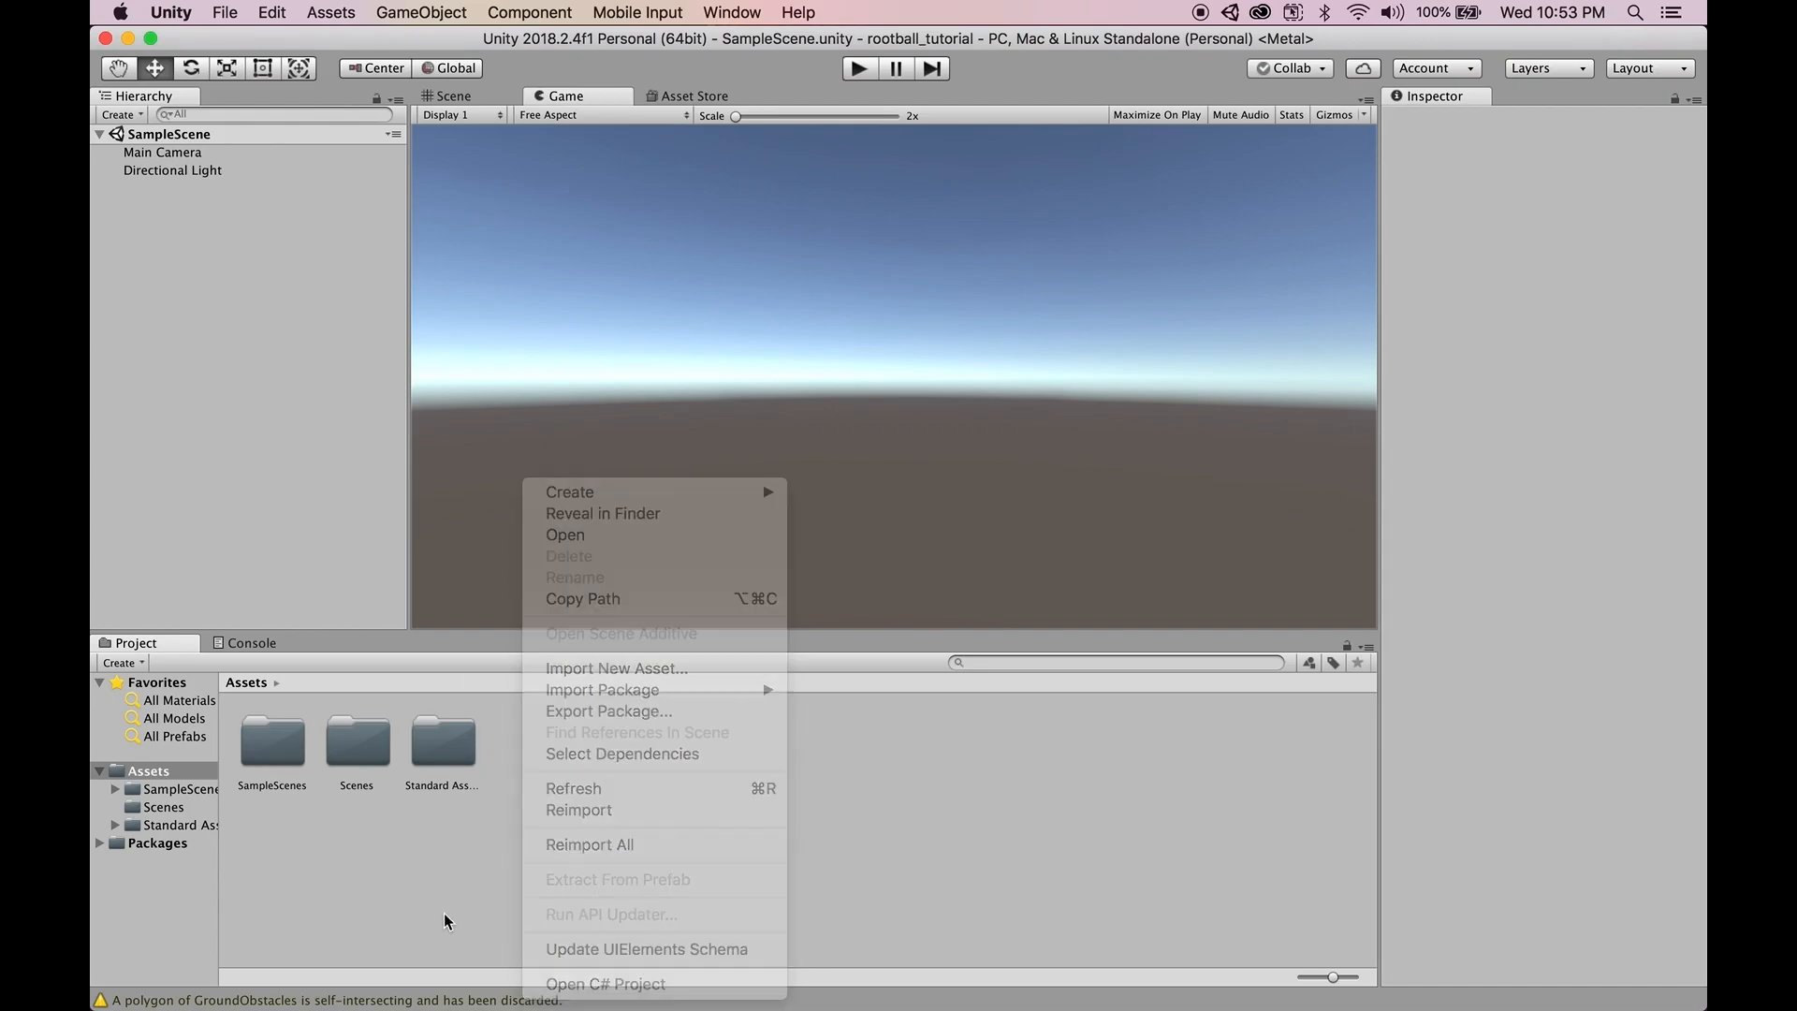
- Import the whole rootball_obj_2-remesh folder from the photogrammetry folder in Finder into the Unity project's Assets
left_click(270, 964)
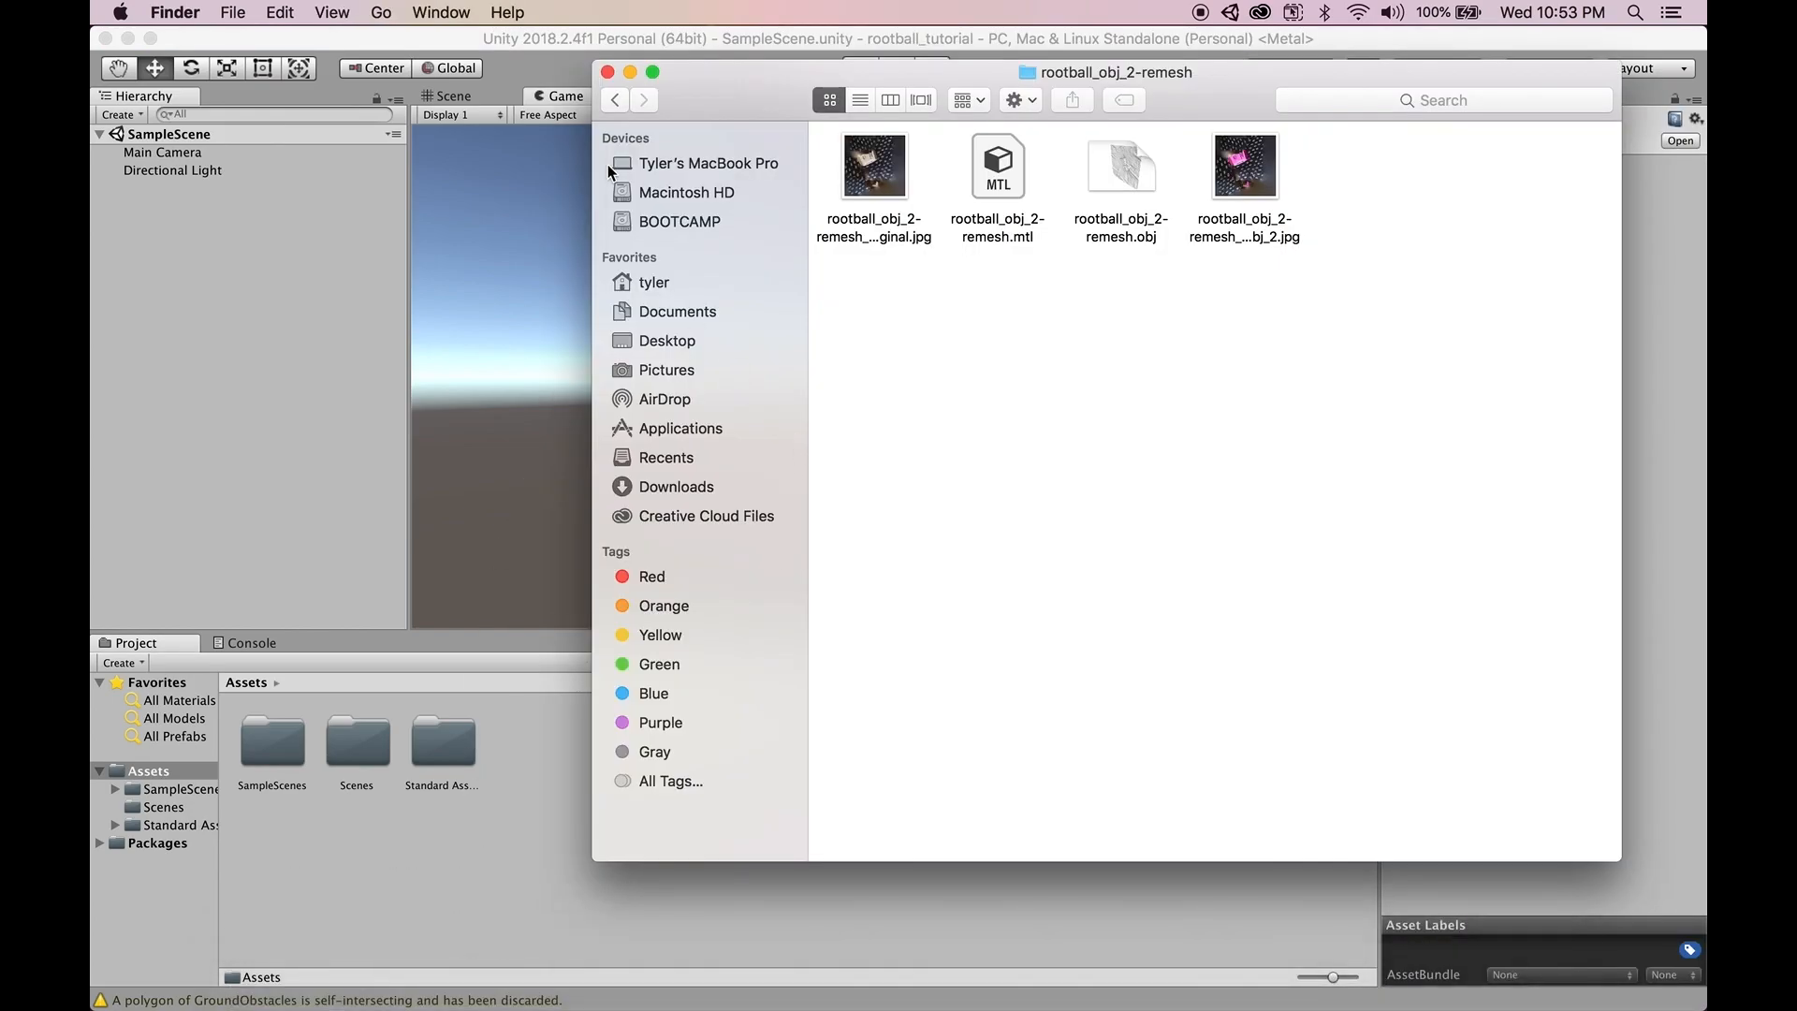
left_click(615, 97)
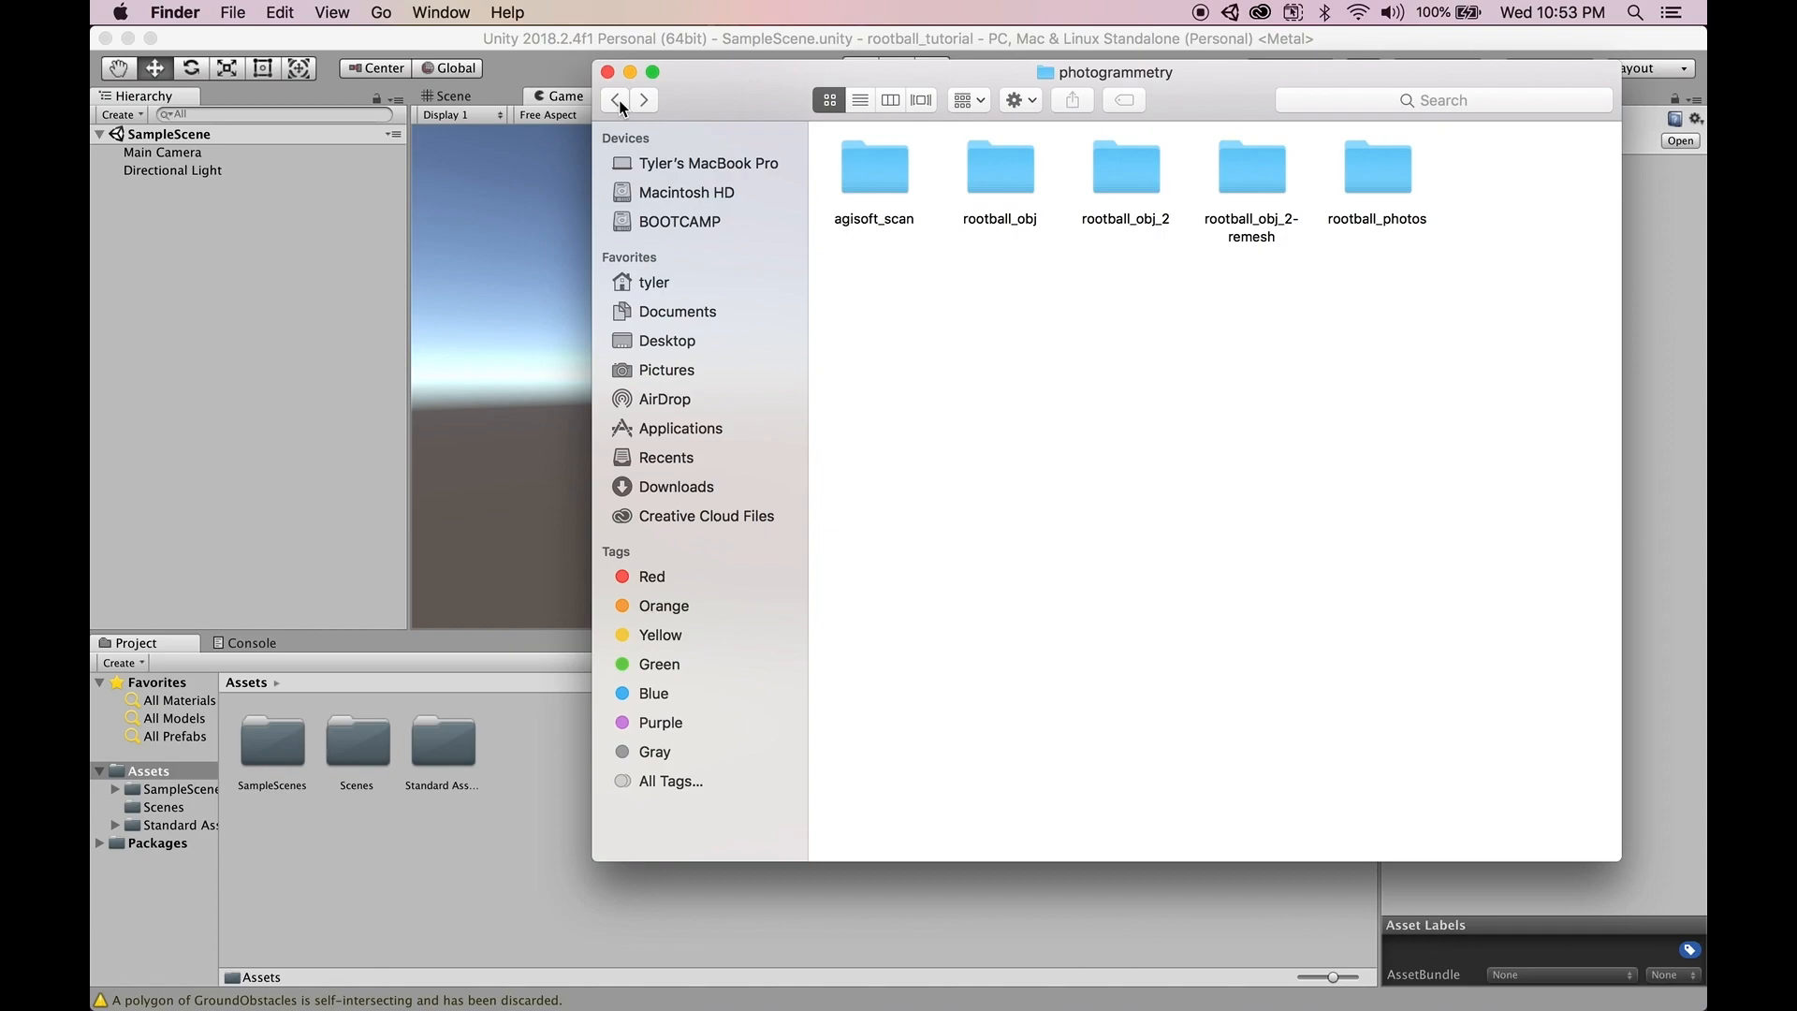
left_click(1256, 187)
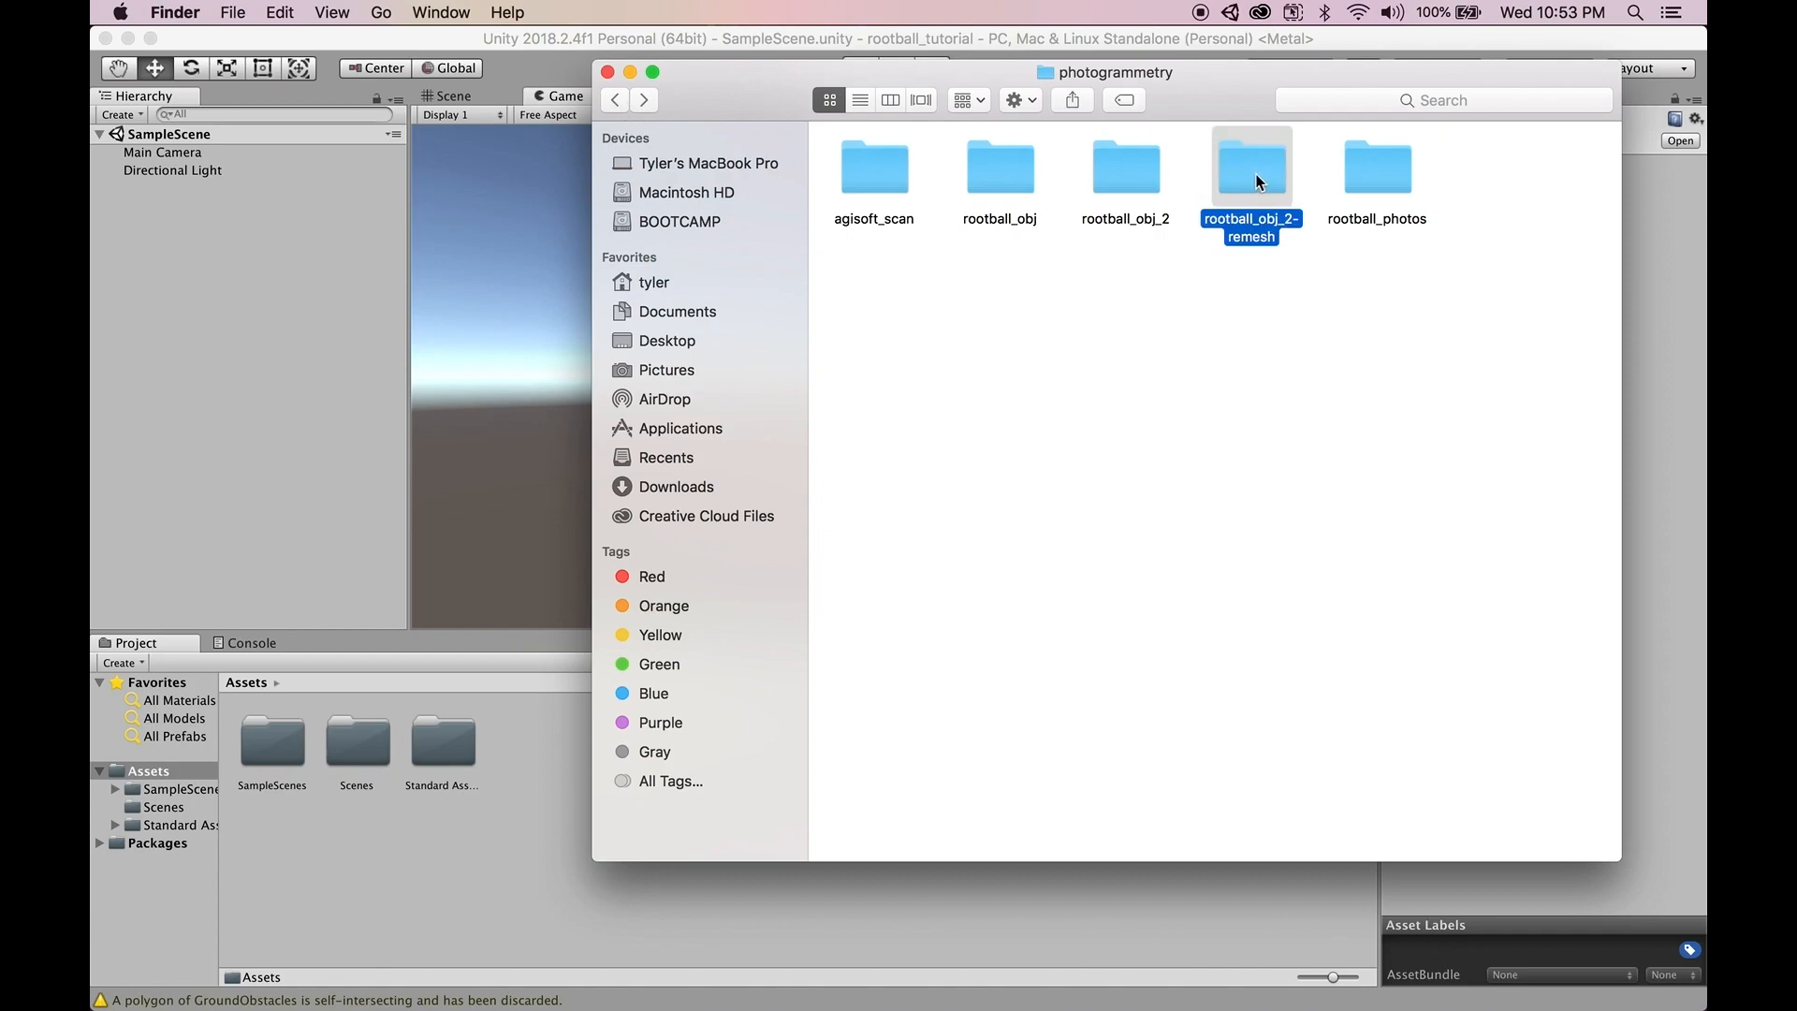
double_click(1258, 181)
left_click(1233, 185)
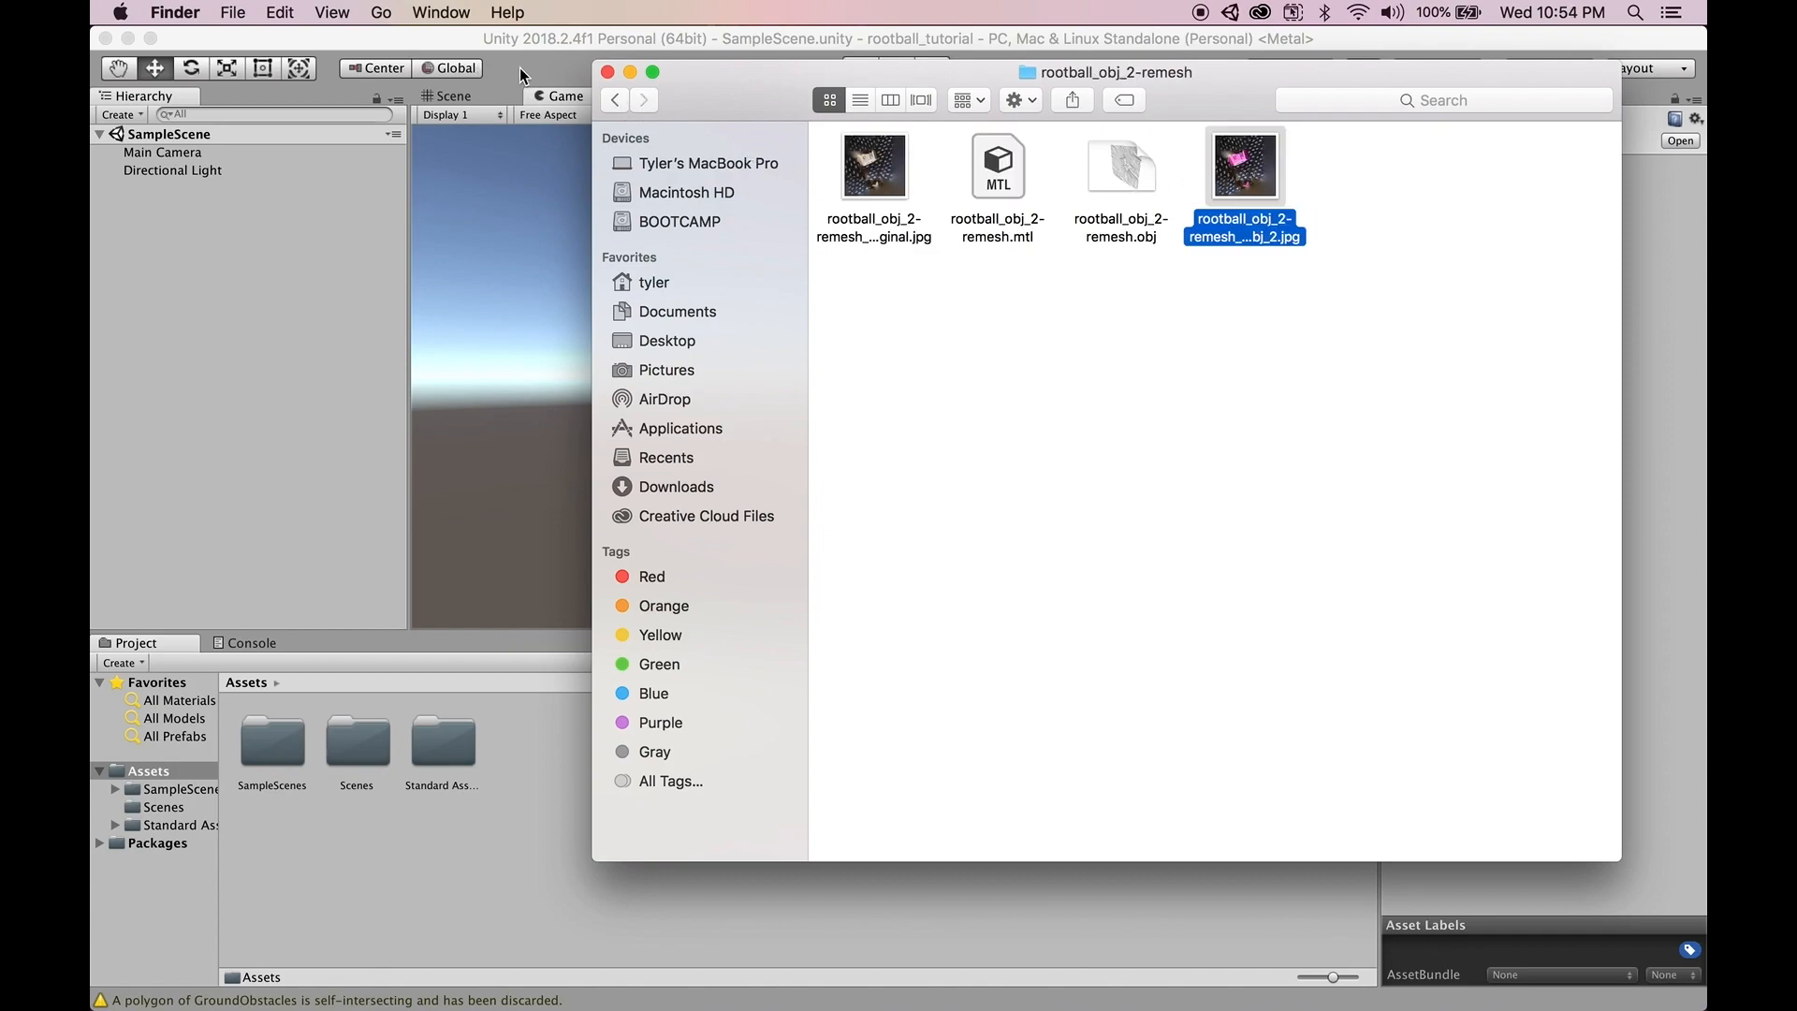
left_click(615, 100)
left_click_drag(1265, 165, 545, 866)
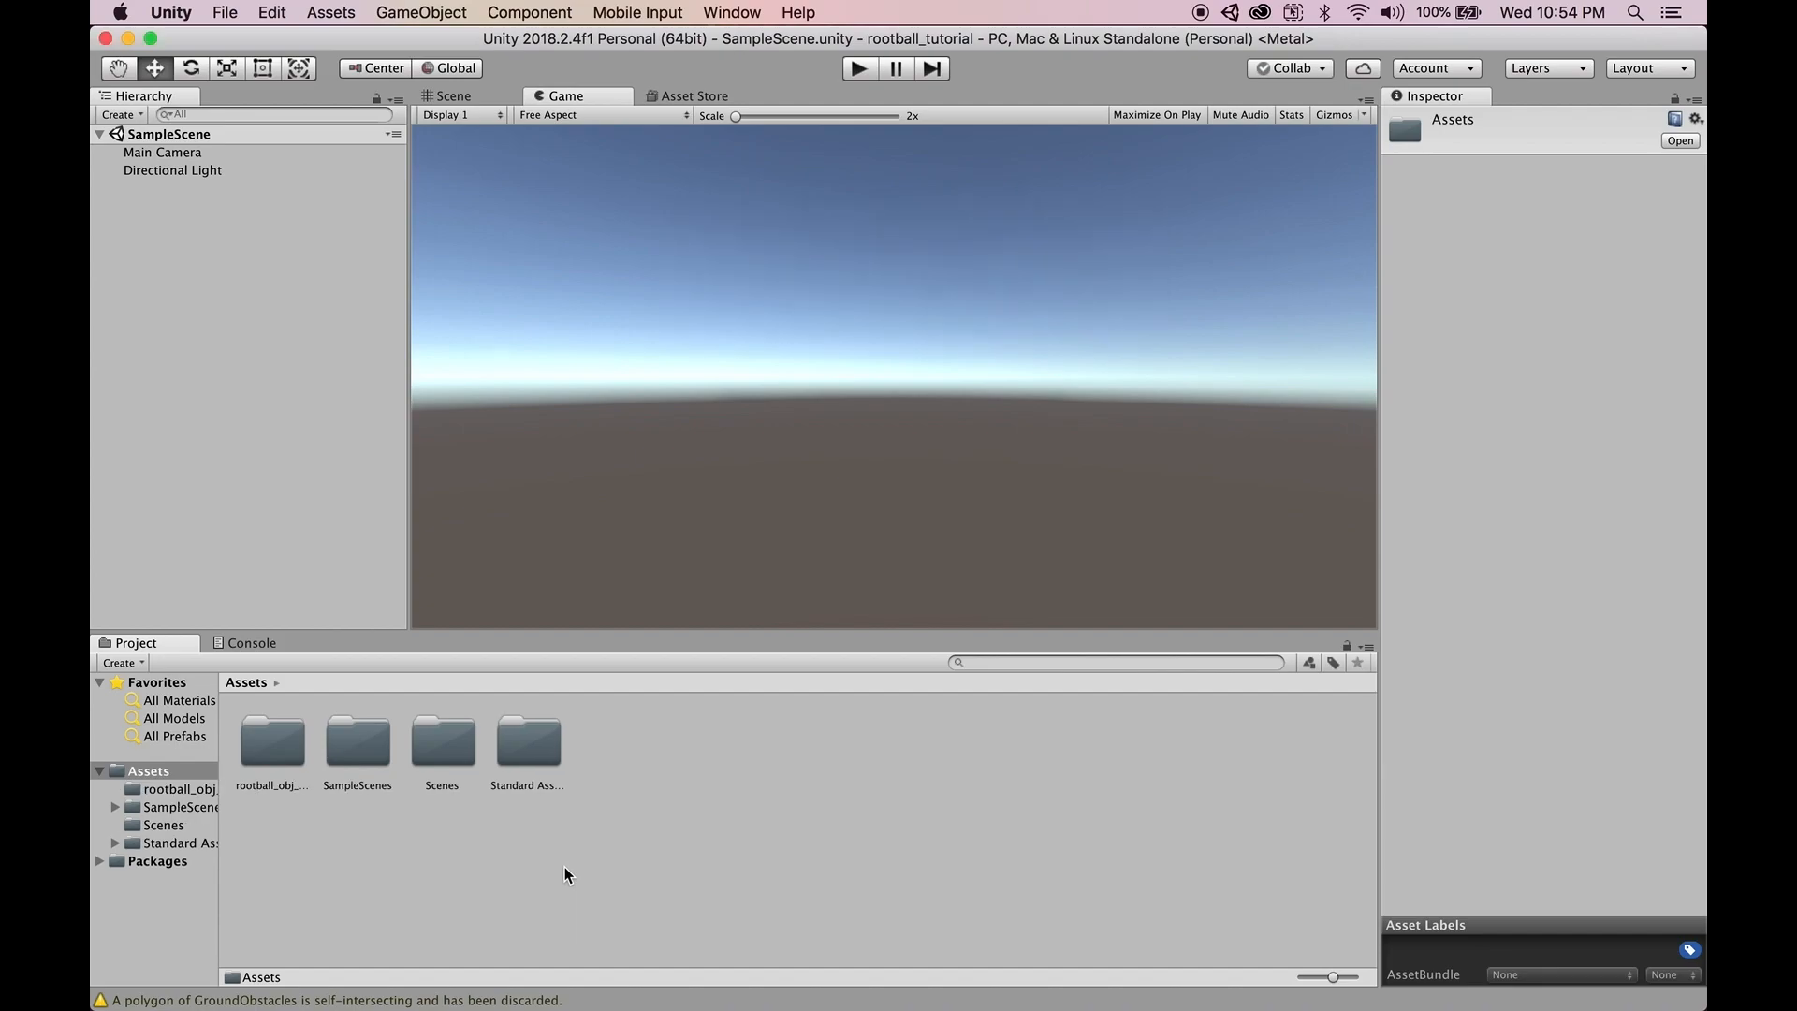
- Switch to Finder and review the files inside the source rootball_obj_2-remesh folder
left_click(262, 964)
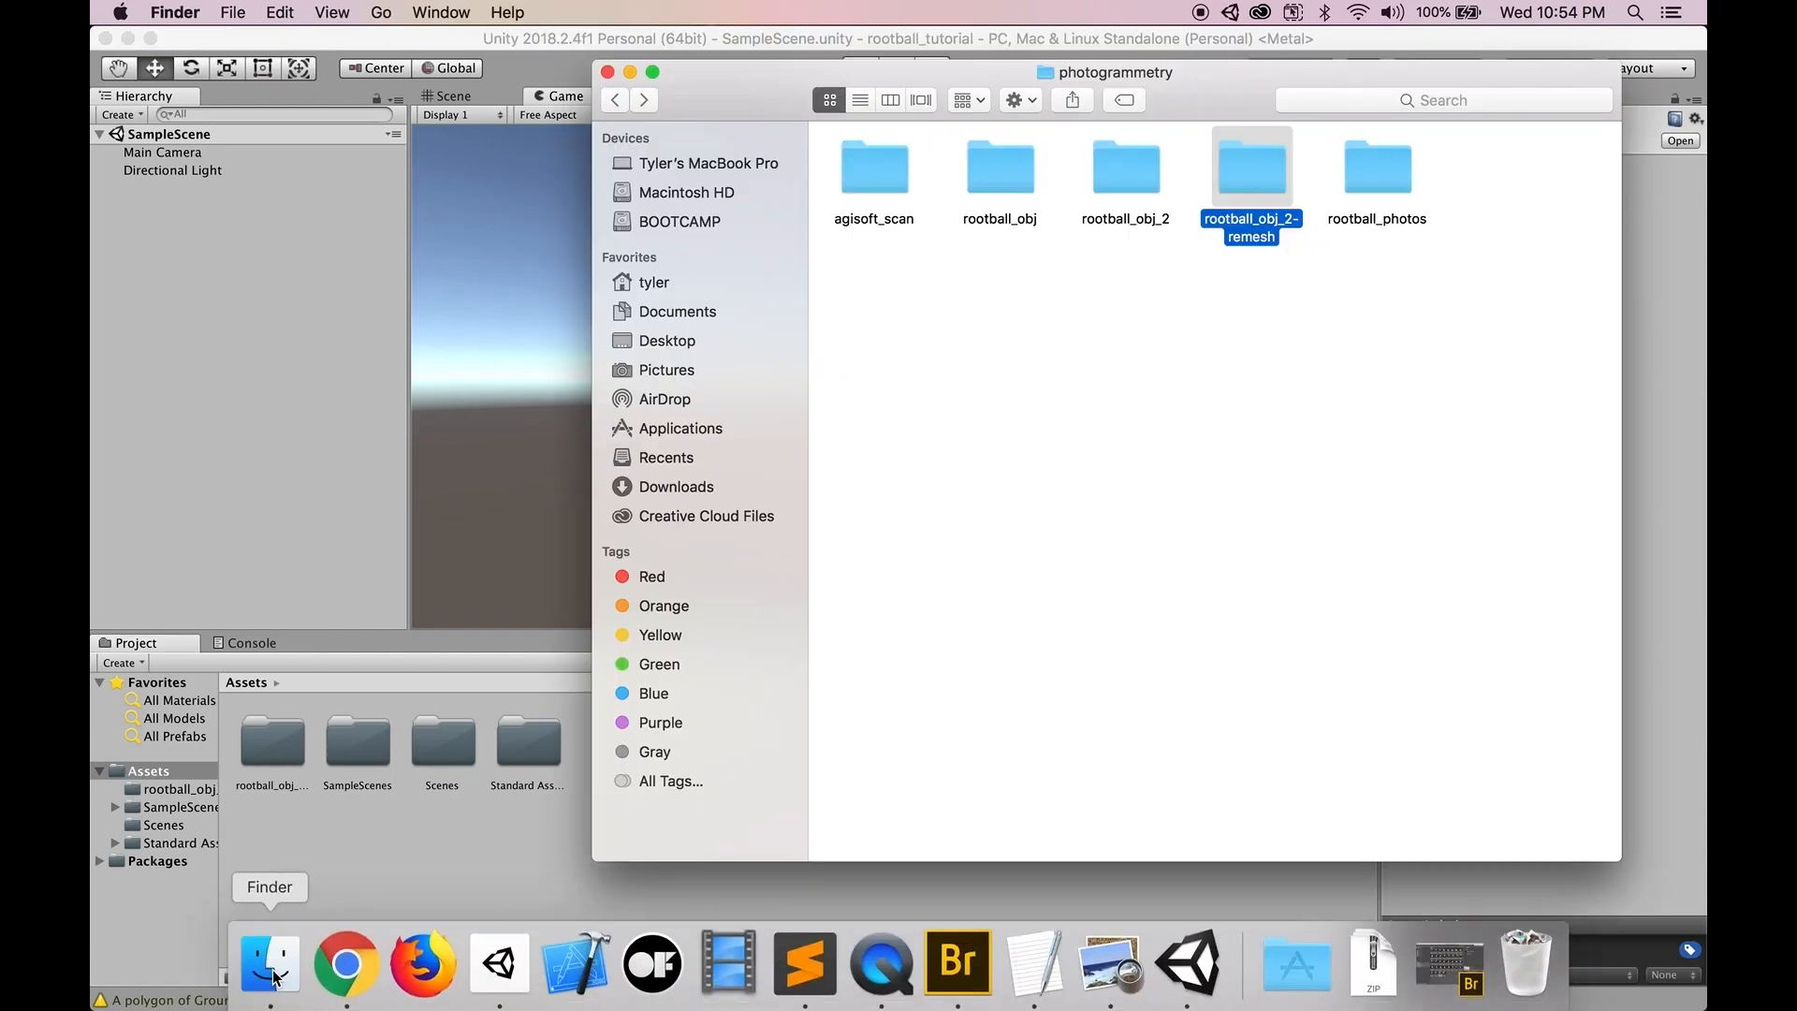
double_click(1237, 173)
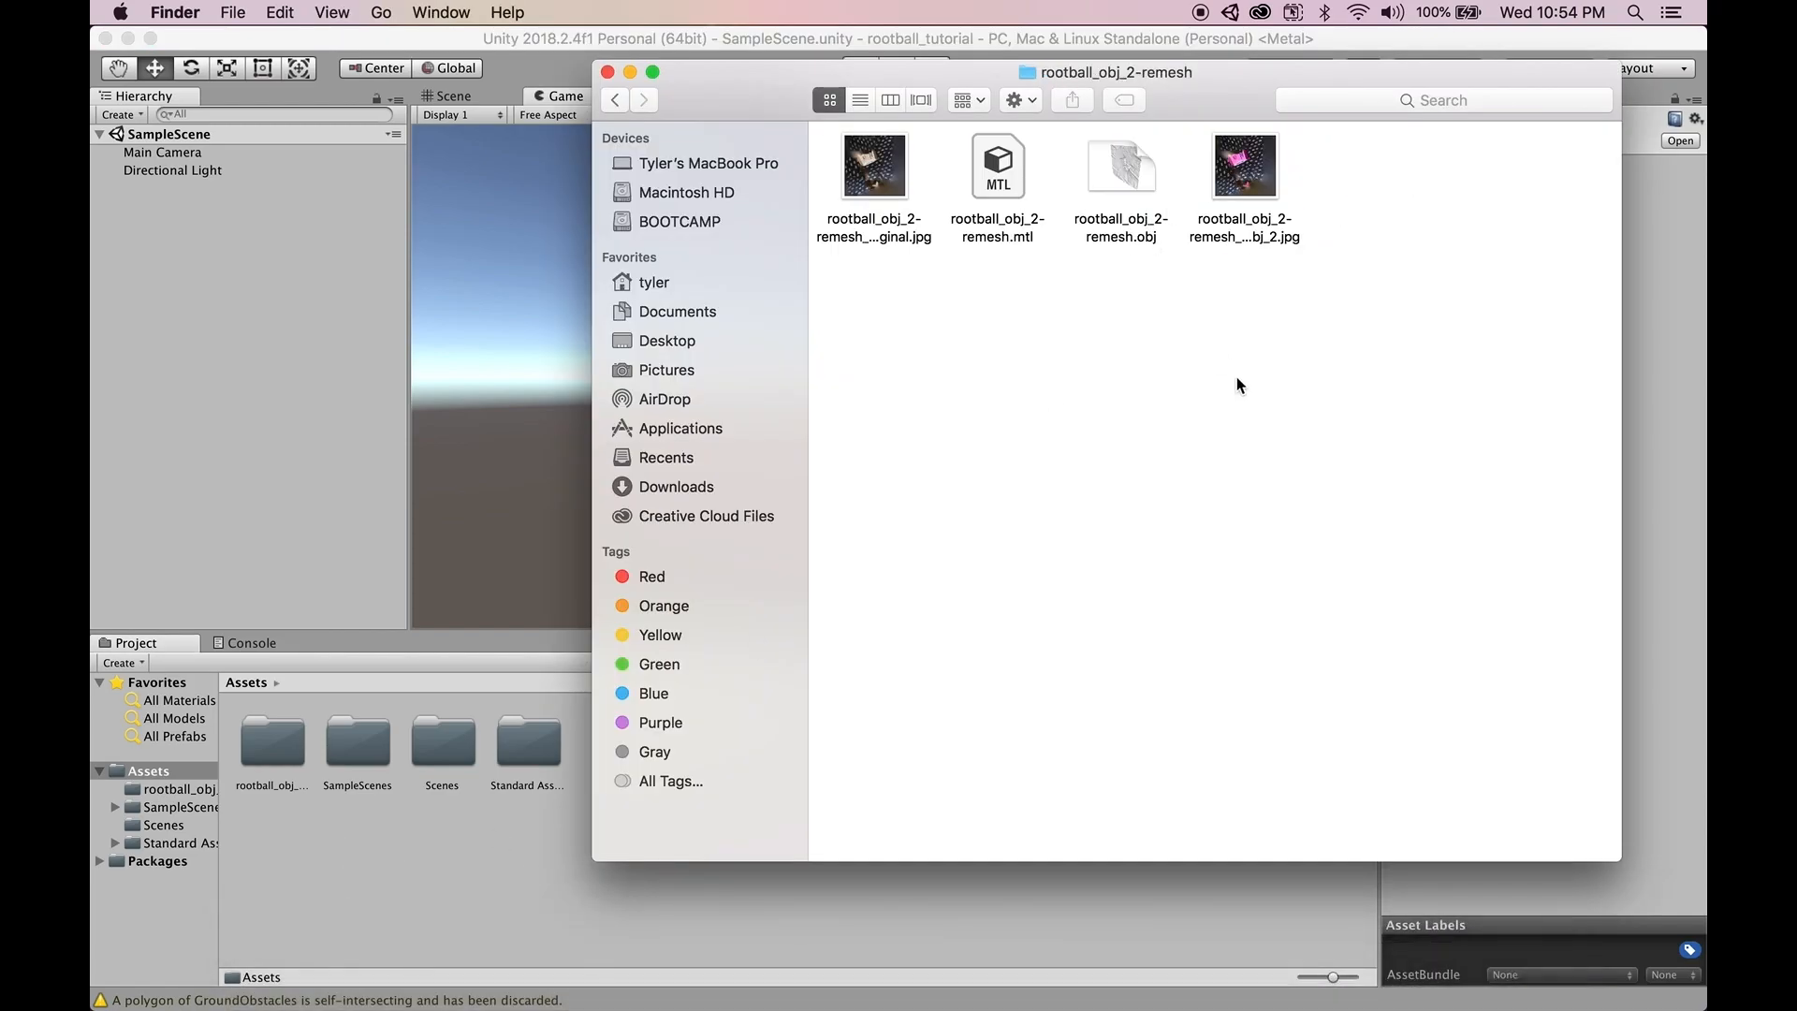
left_click(1137, 176)
left_click_drag(1376, 334, 728, 125)
left_click(615, 101)
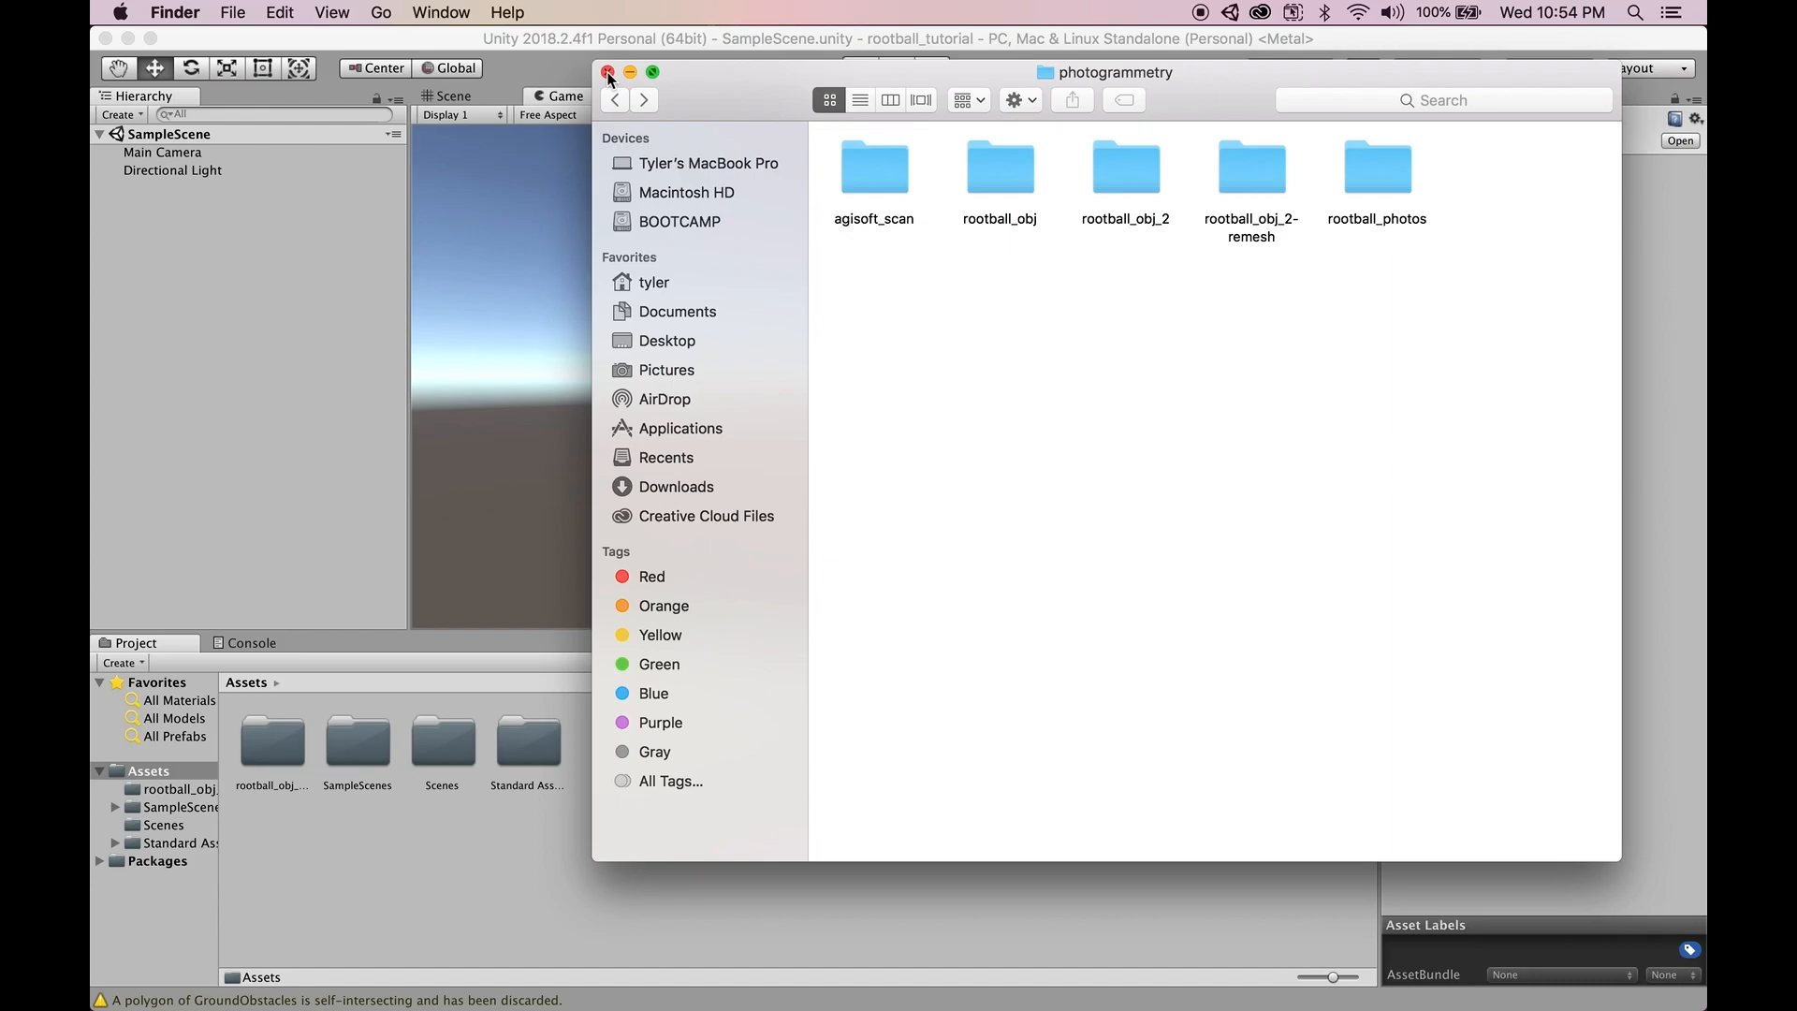
- Switch to Unity, open the imported rootball_obj_2-remesh asset folder and inspect its OBJ model and MTL file
left_click(517, 180)
double_click(259, 767)
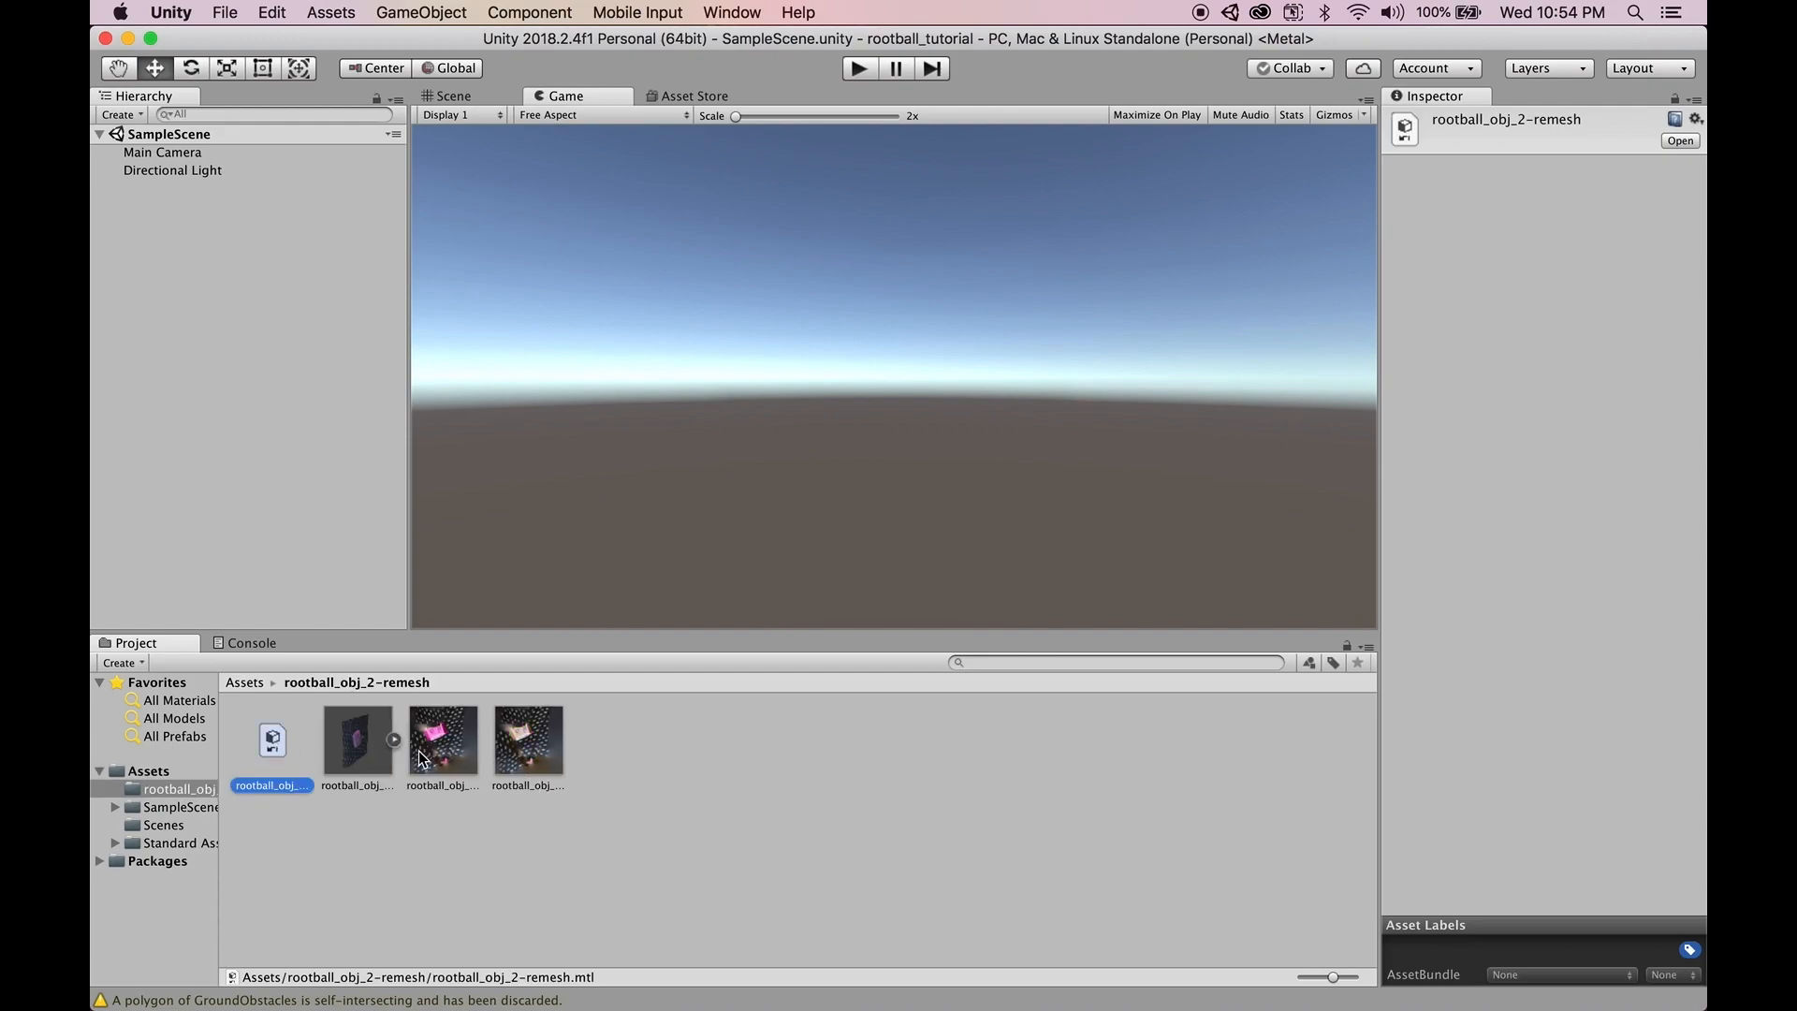
left_click(371, 751)
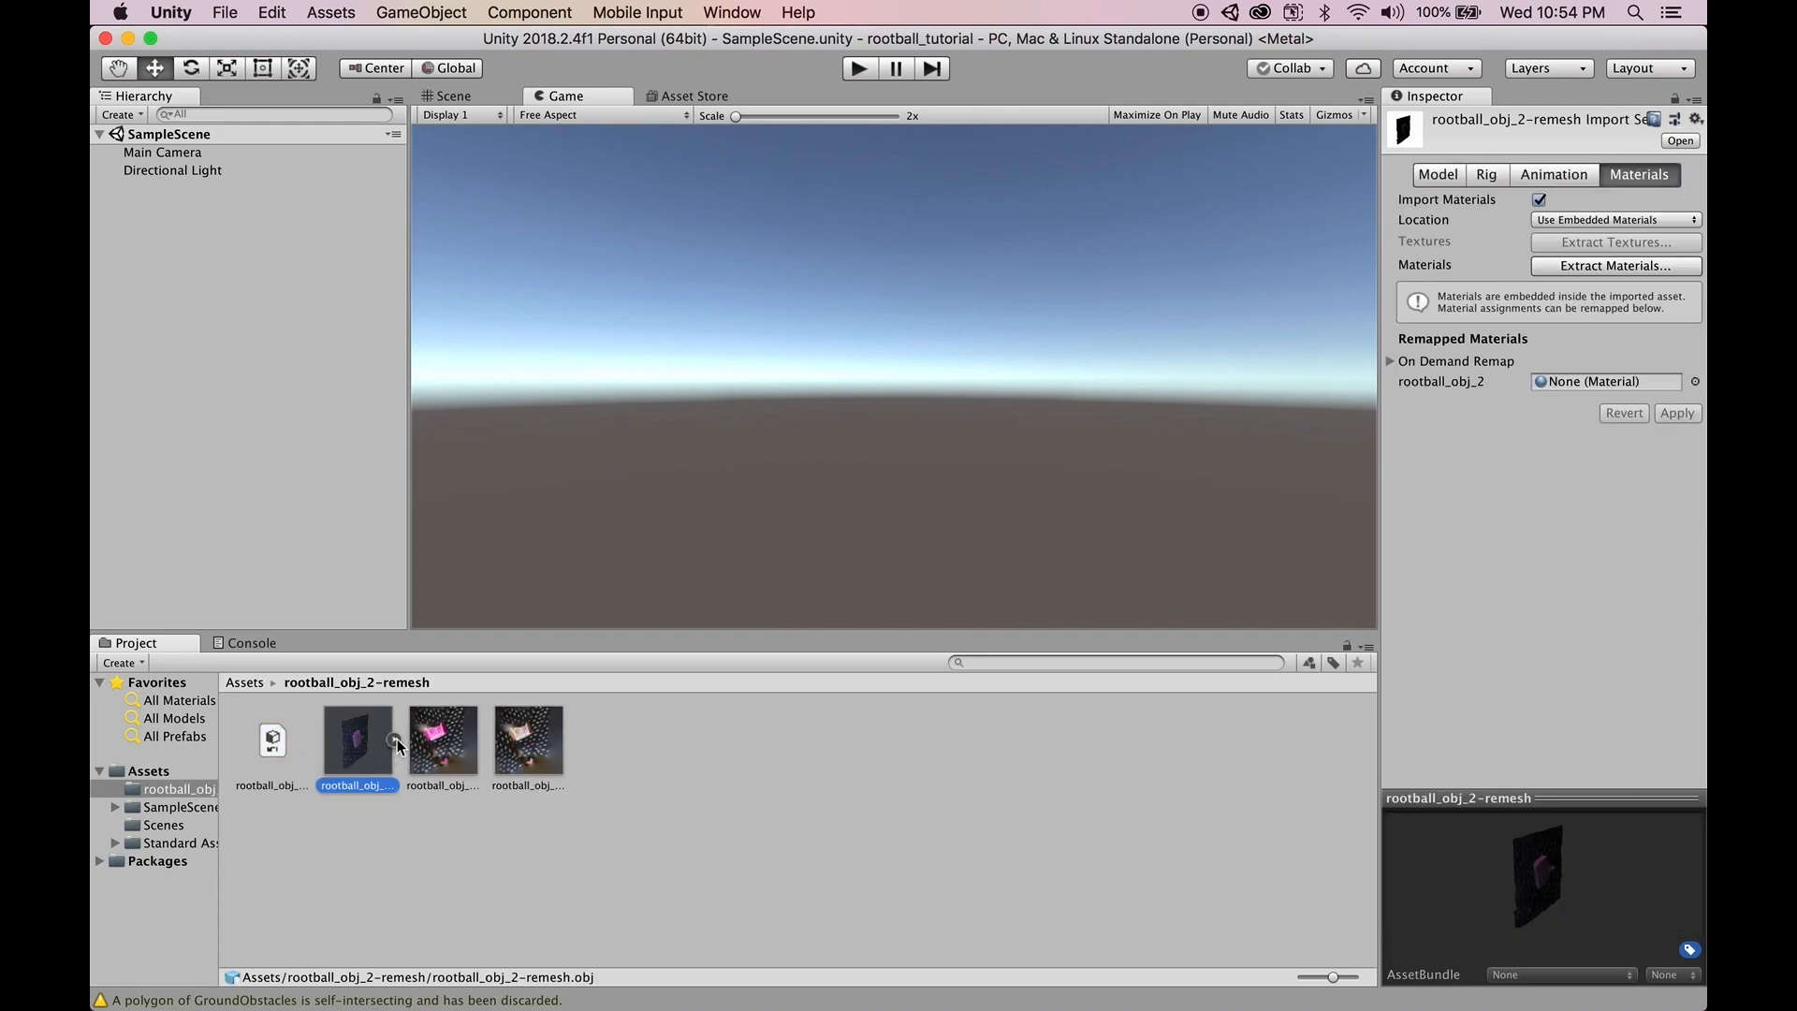
left_click(272, 742)
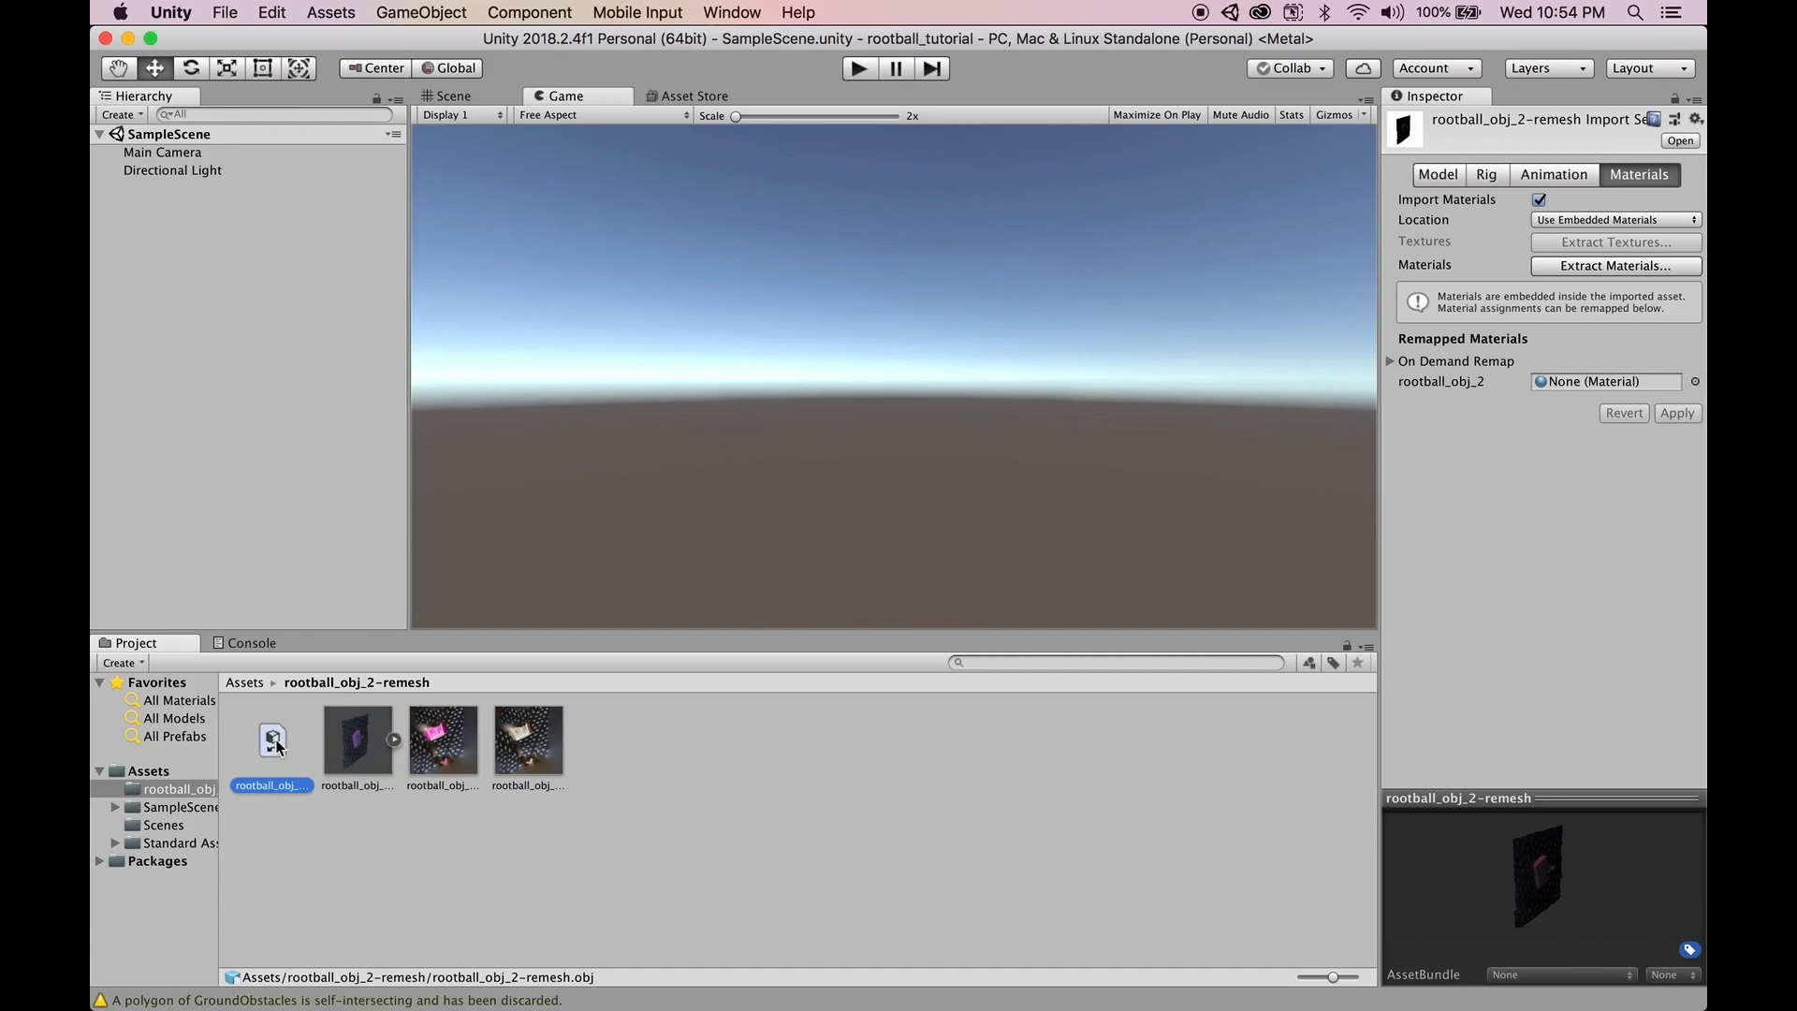
- Expand the imported OBJ model and examine its mmGroup0 object, mmGroup0 mesh and rootball_obj_2 material, rotating their previews
left_click(394, 739)
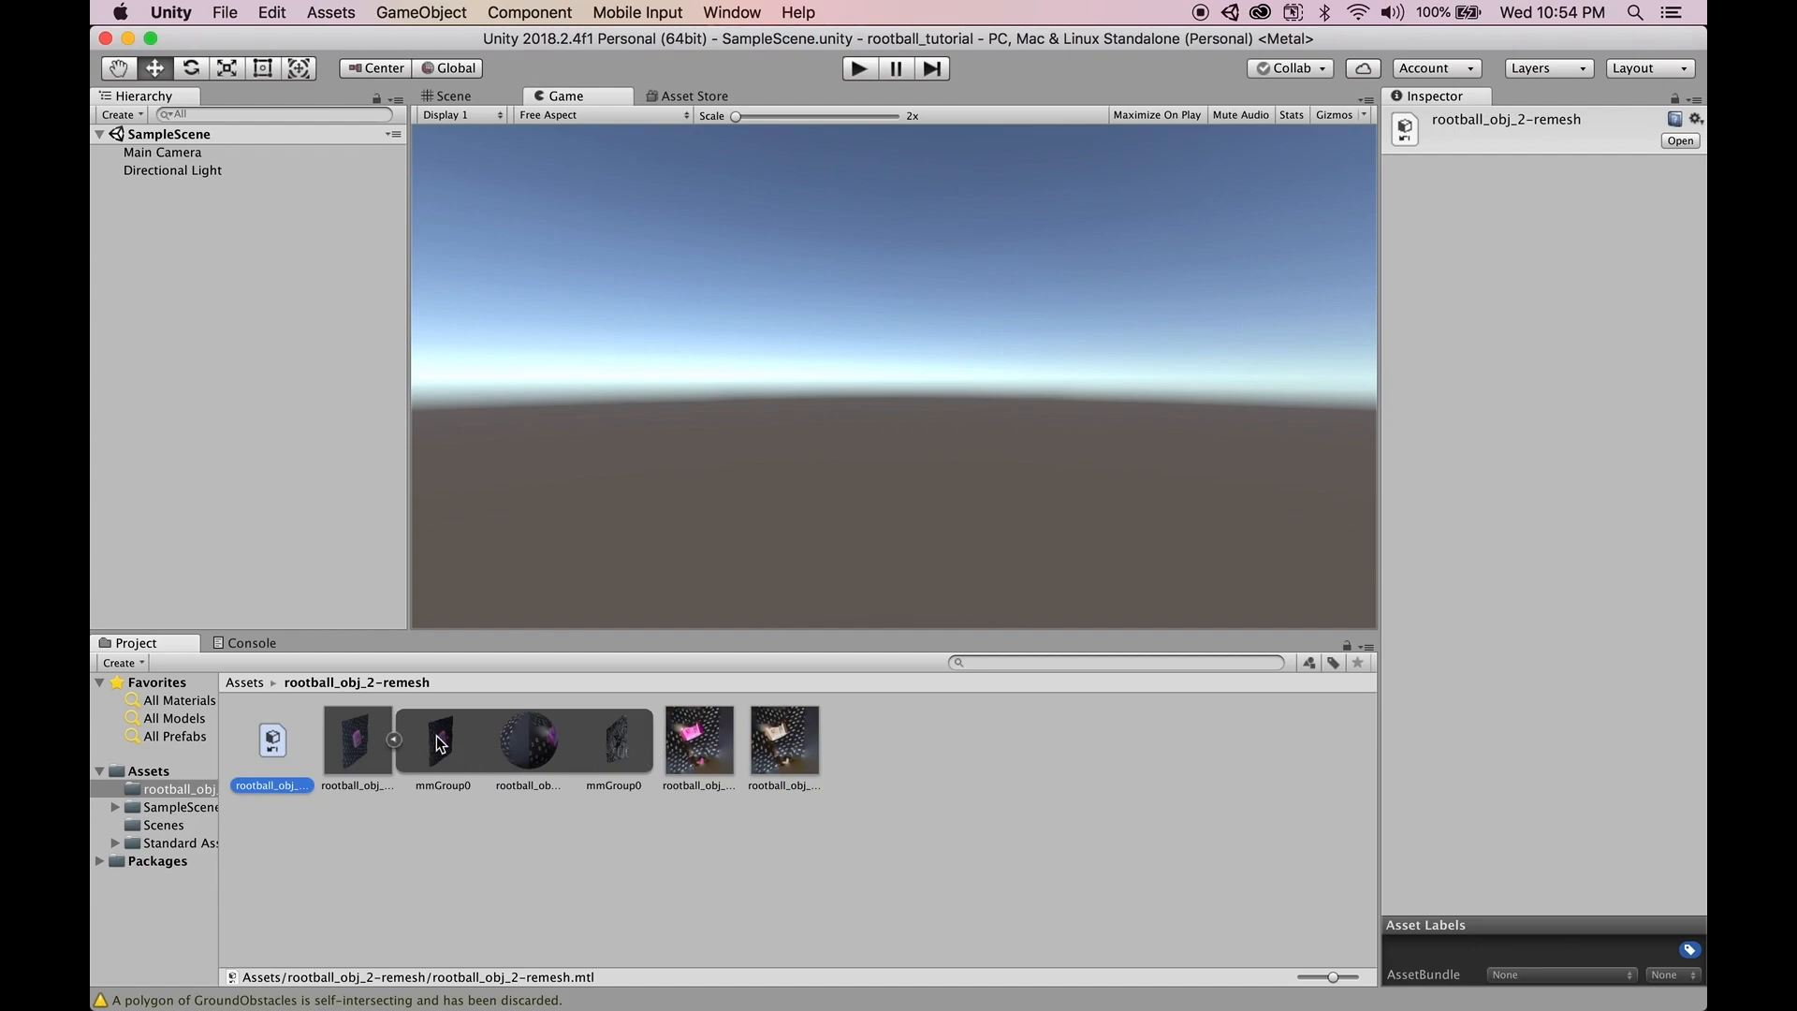
left_click(613, 749)
left_click(436, 756)
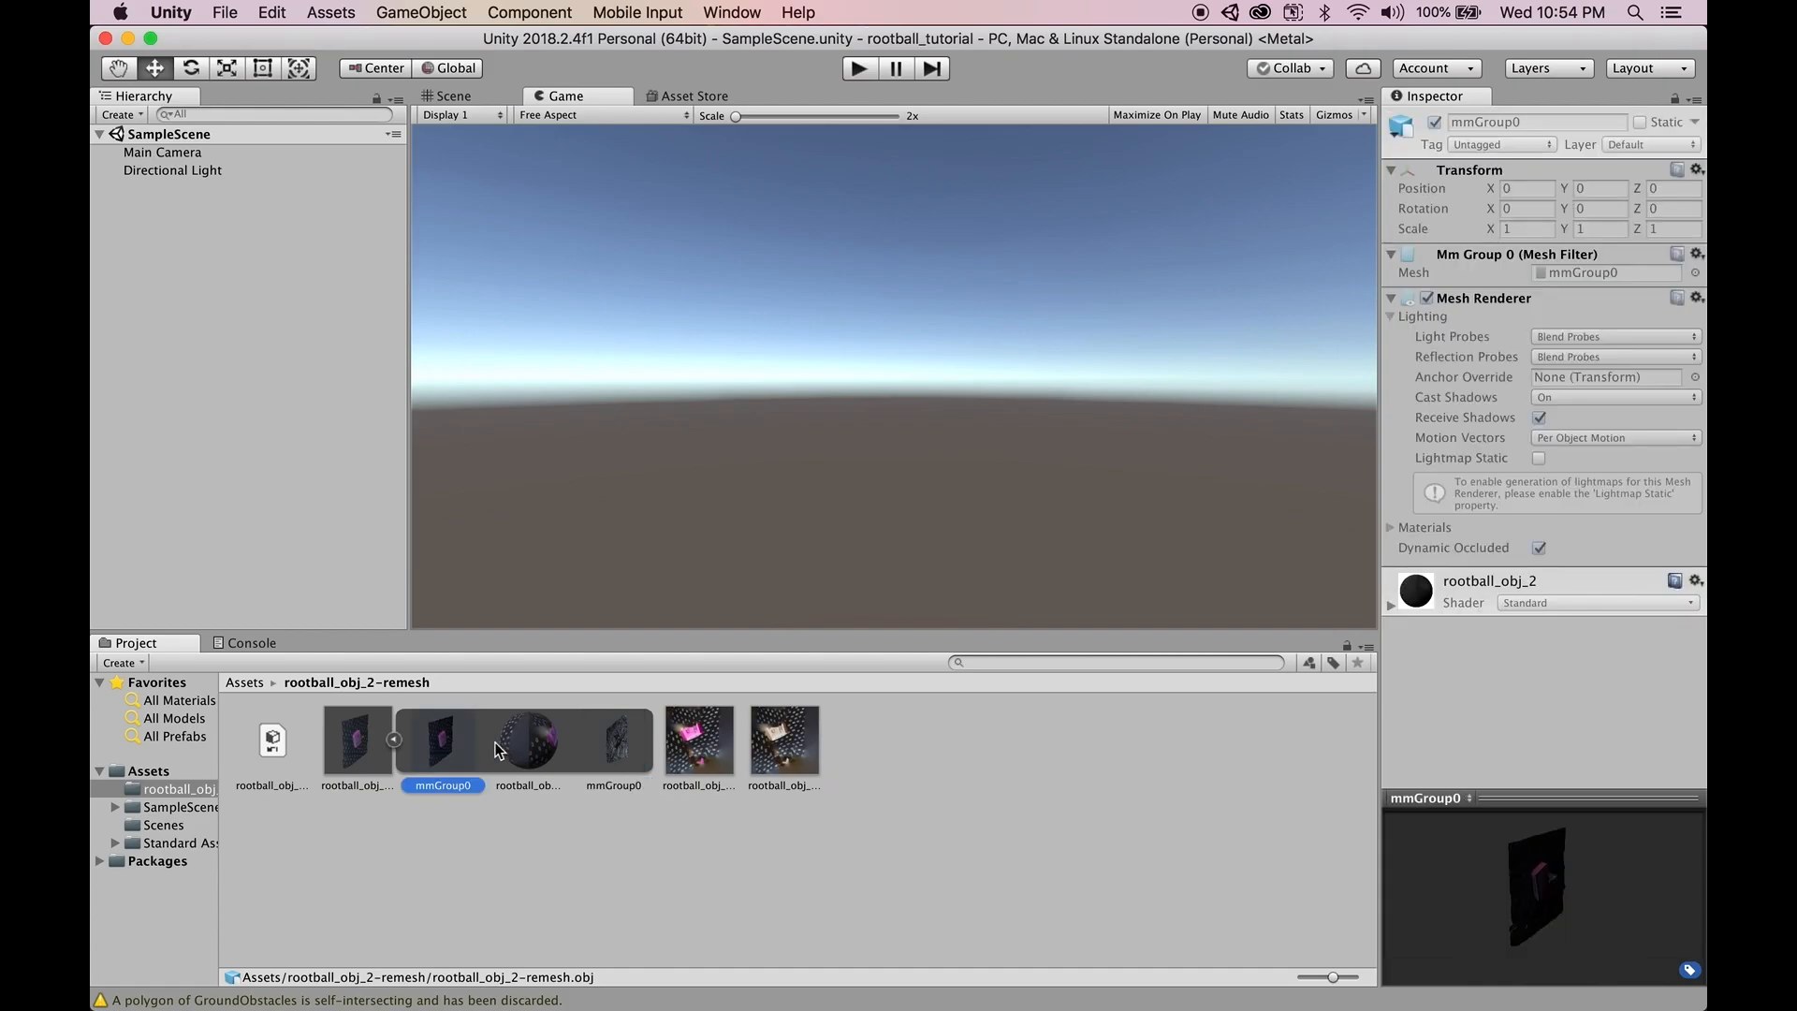
left_click(614, 749)
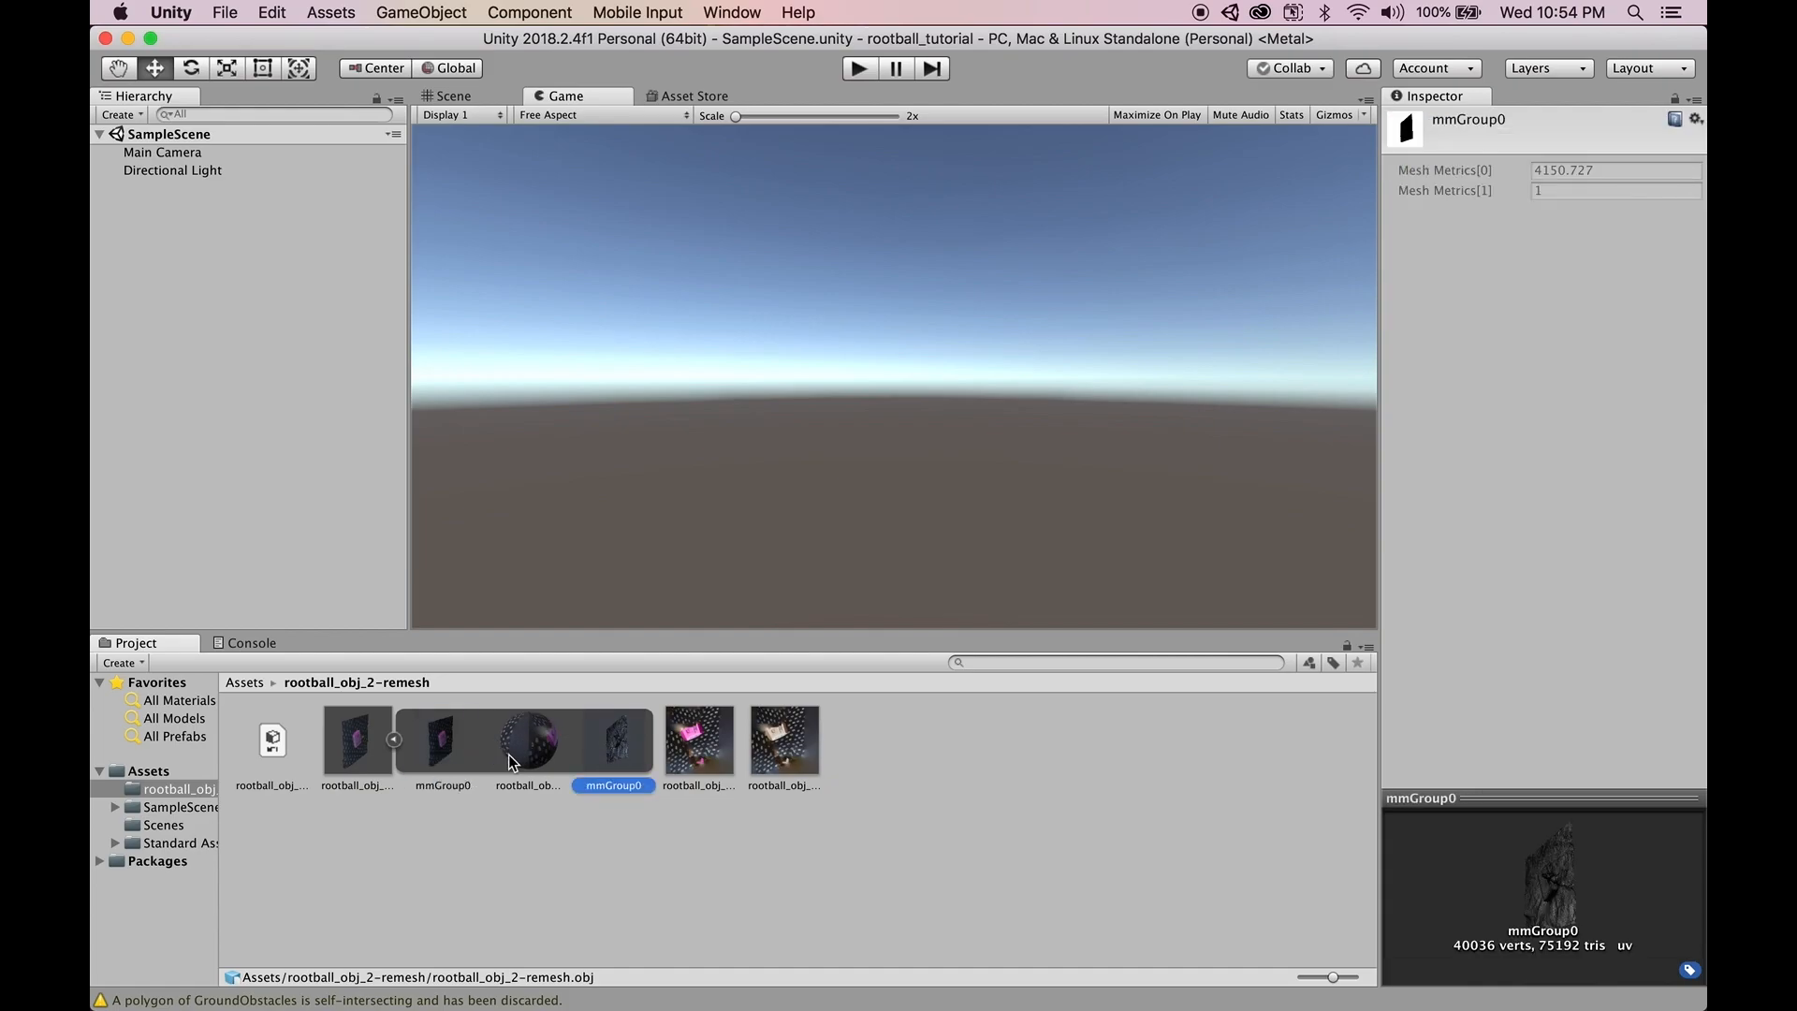
left_click(528, 748)
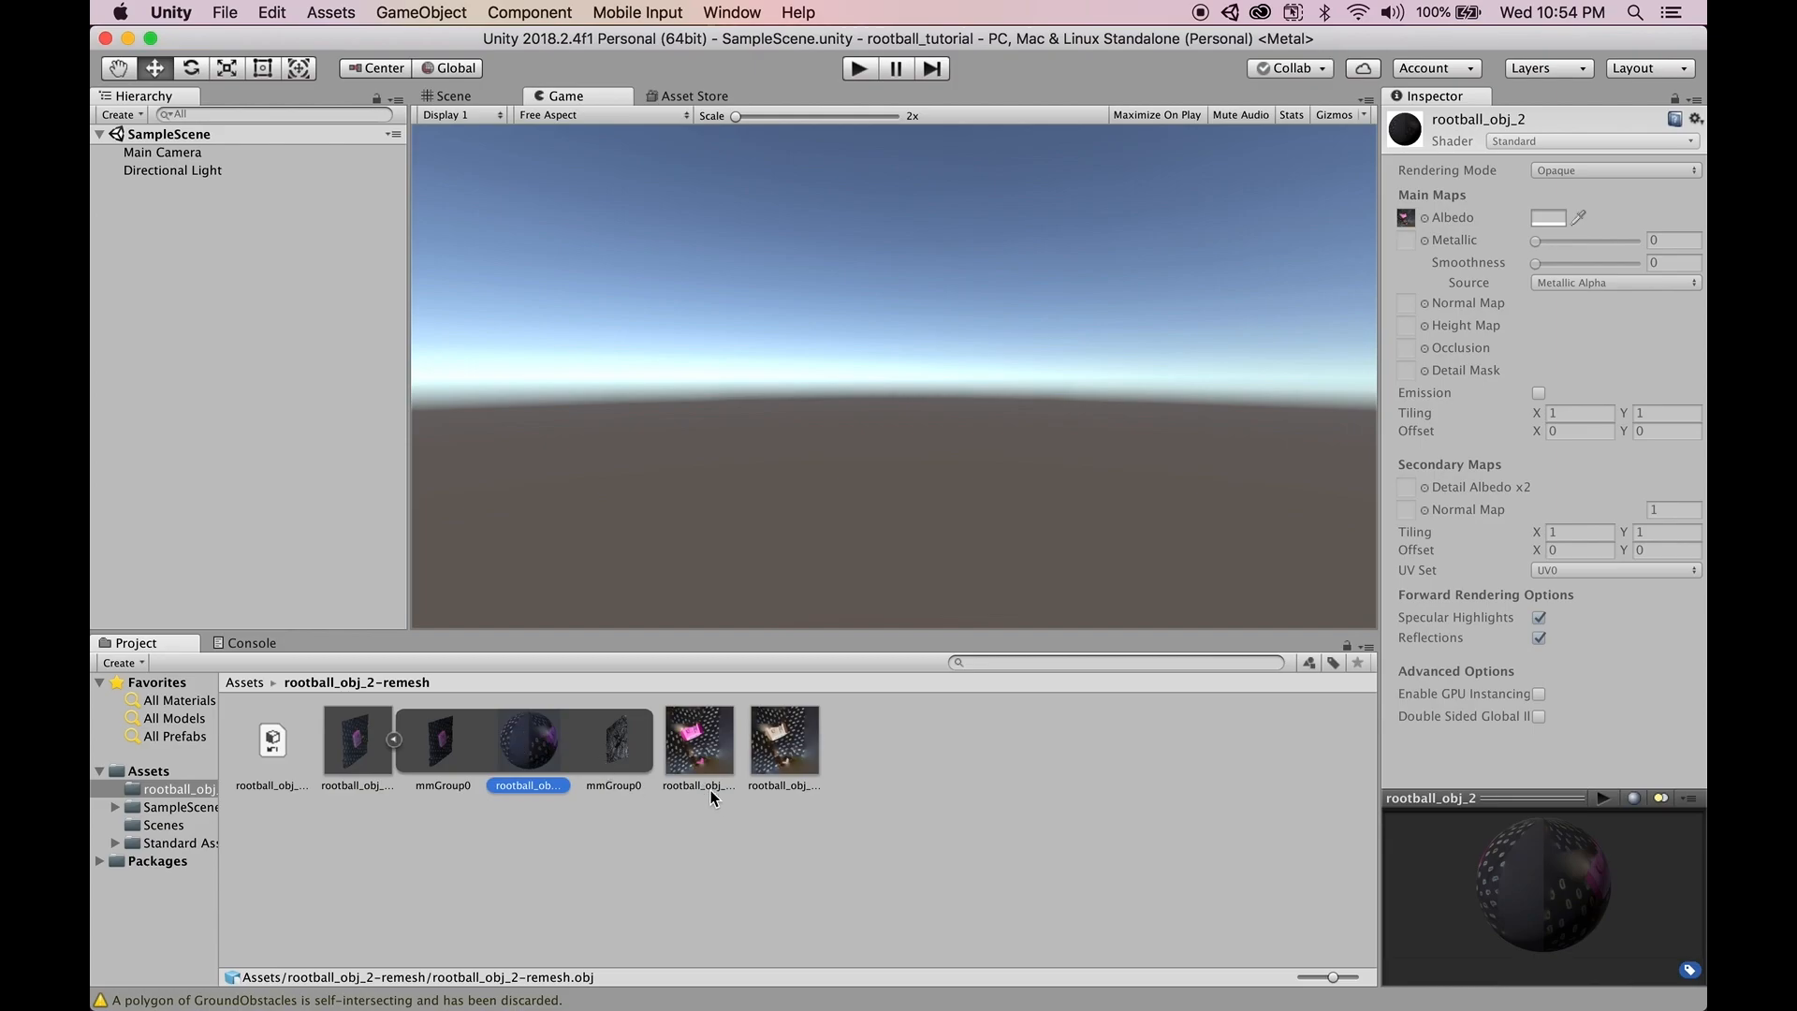
left_click_drag(1569, 902, 1528, 907)
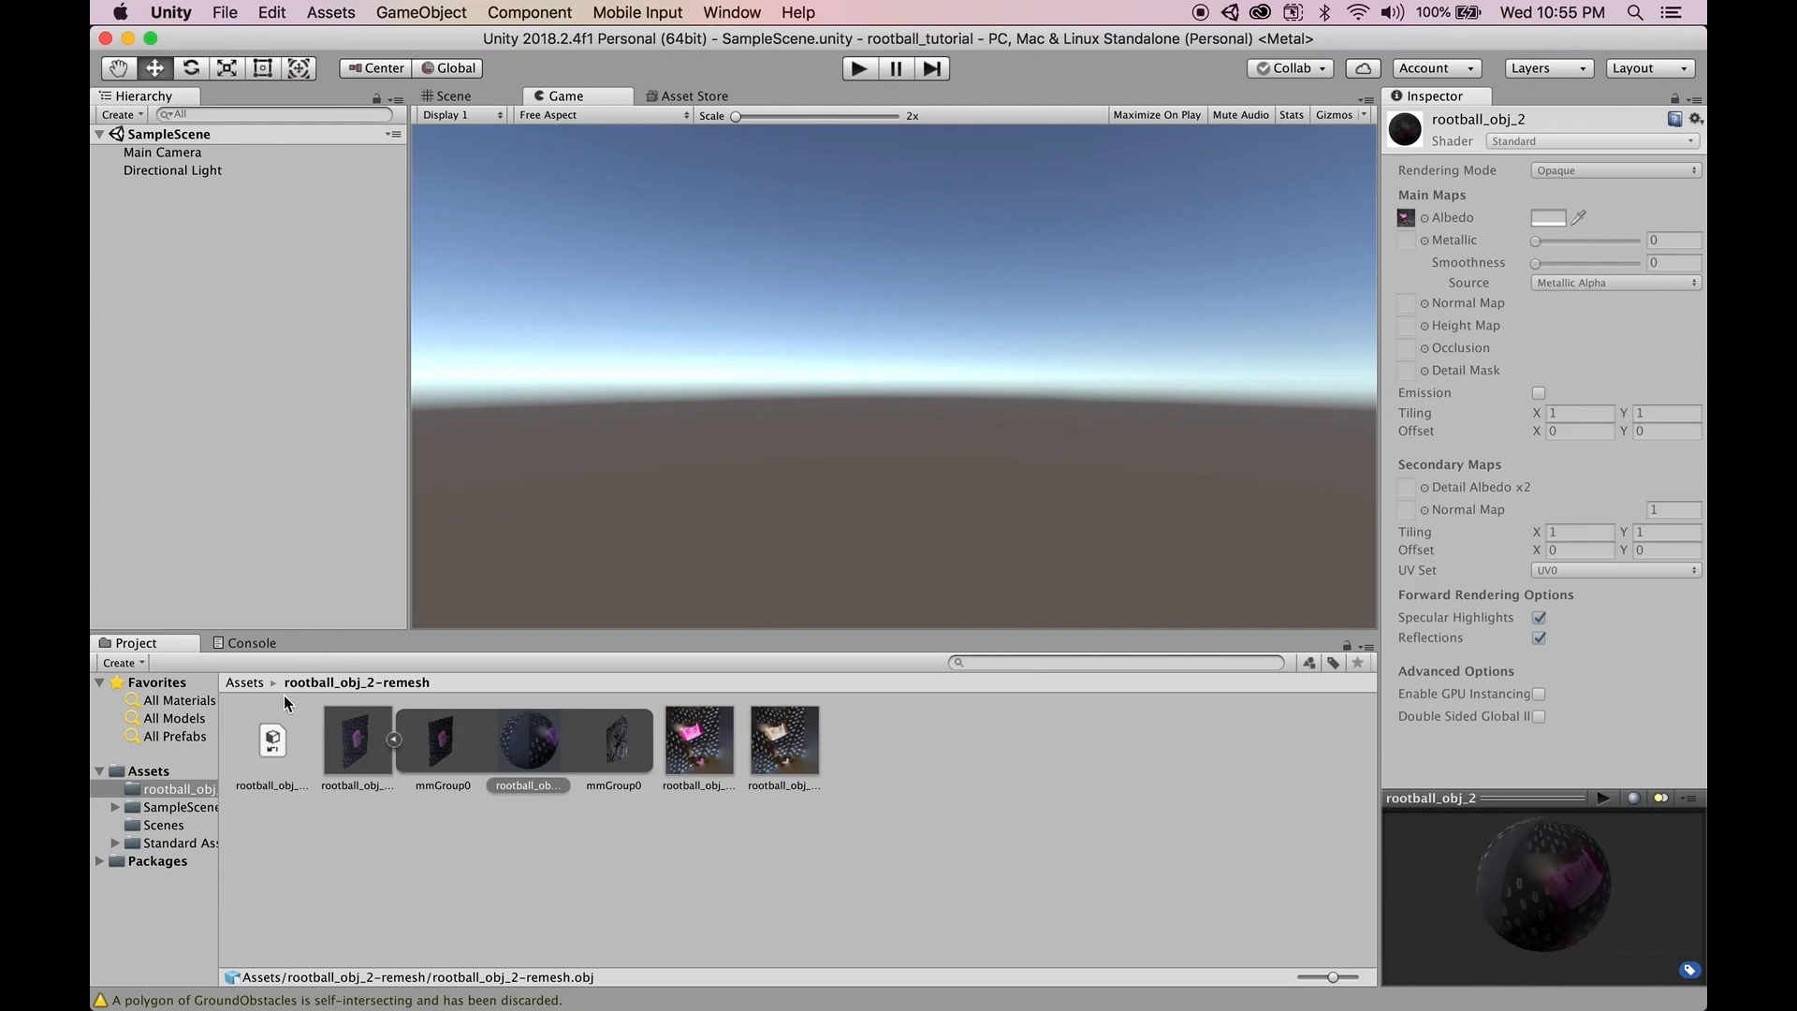
left_click(618, 746)
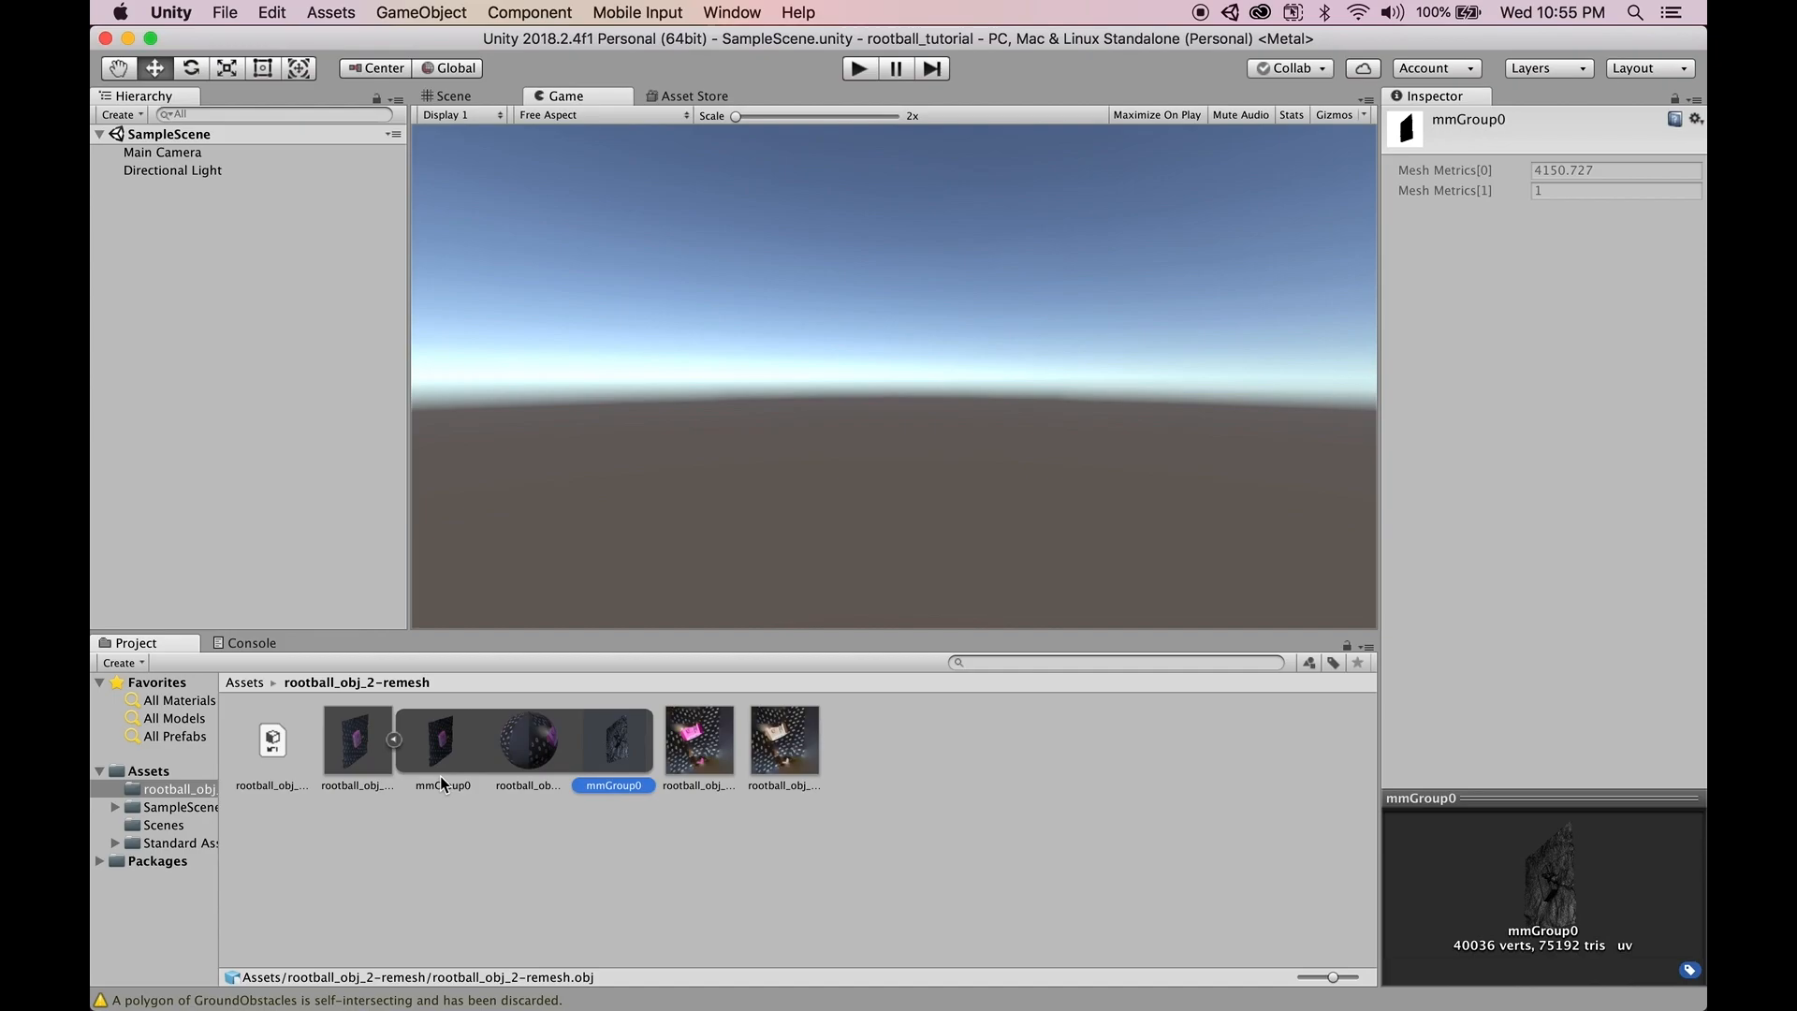
left_click(470, 753)
left_click_drag(1525, 862, 1475, 859)
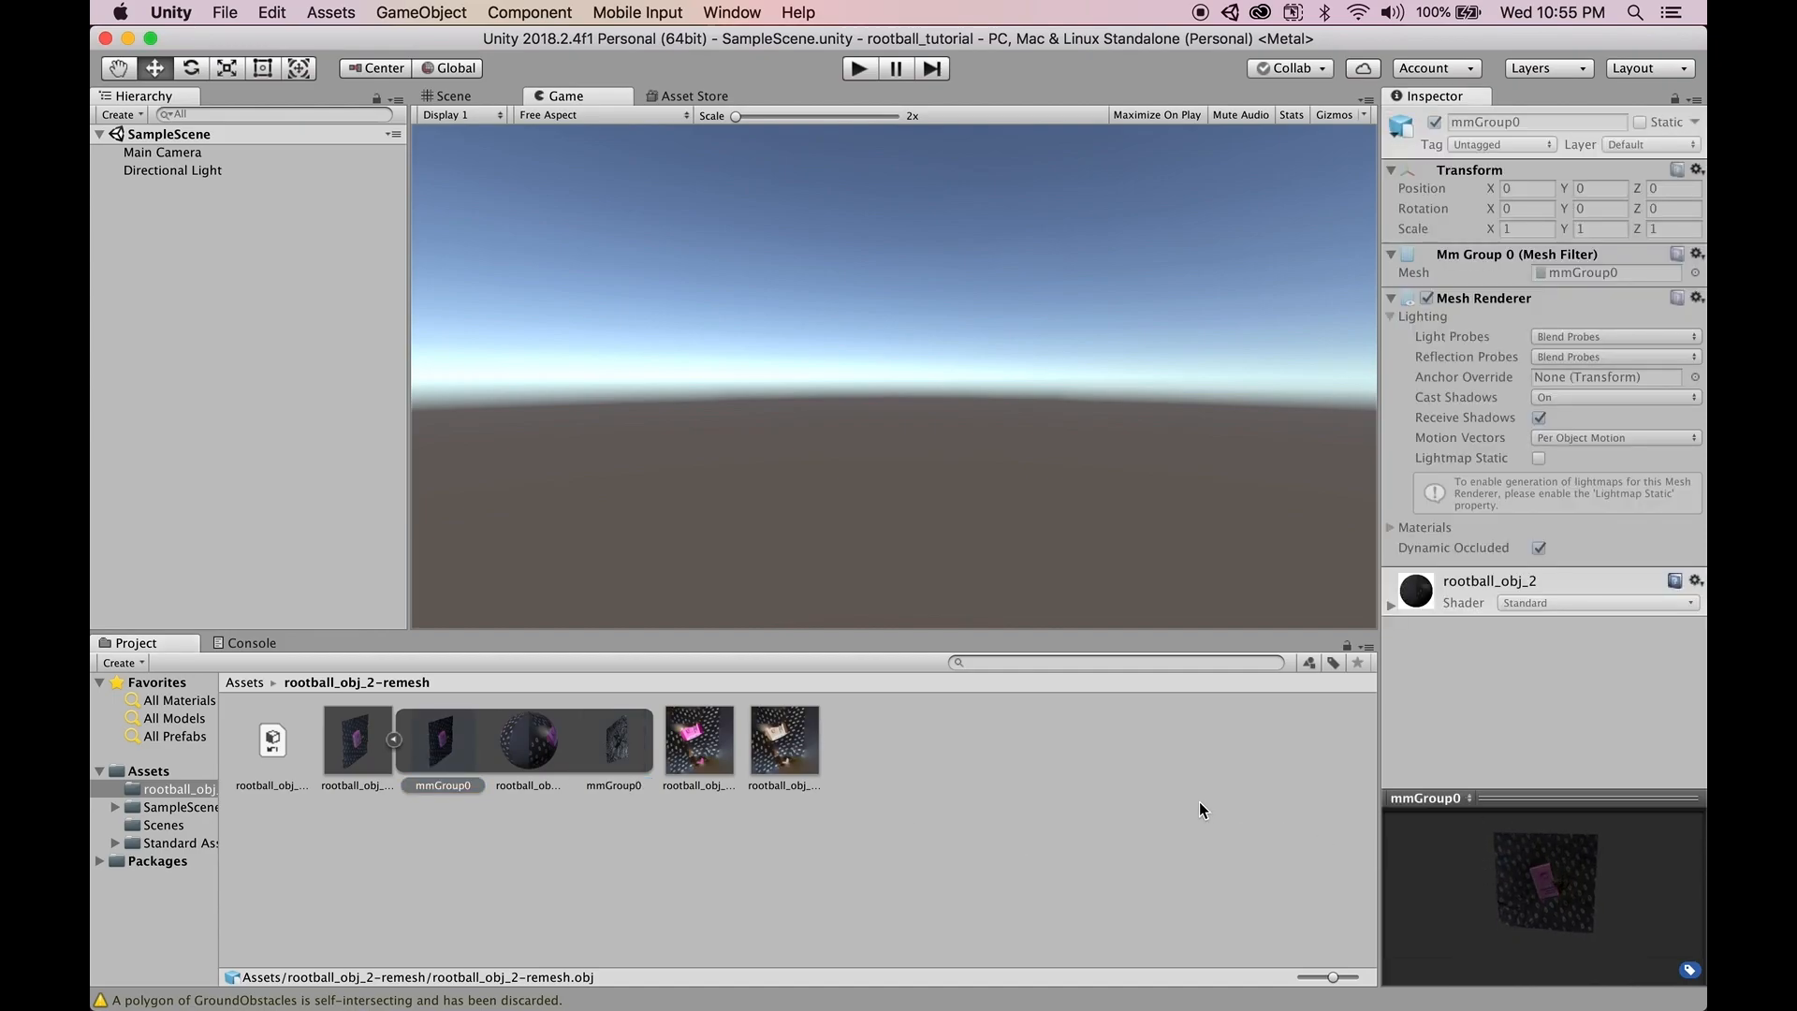
- Select the rootball_obj_2-remesh OBJ model in the project assets and collapse its expanded sub-assets
left_click(374, 743)
left_click(394, 740)
left_click(394, 739)
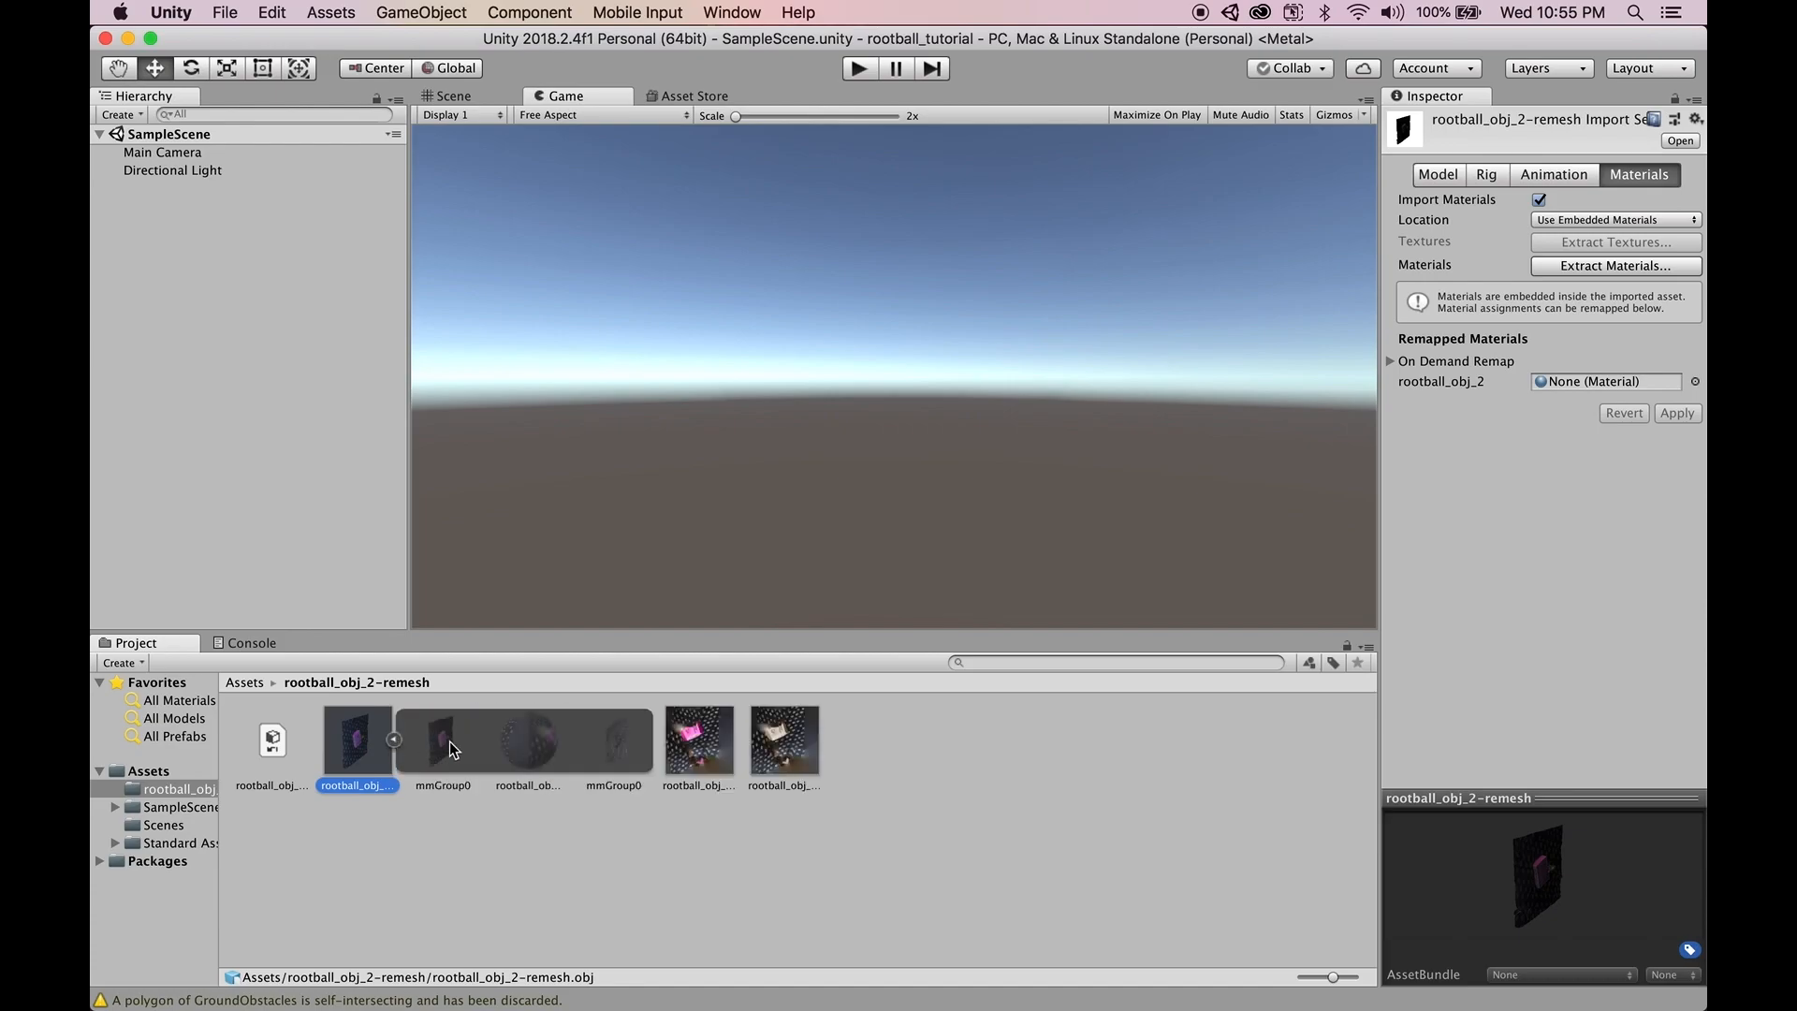
left_click(393, 739)
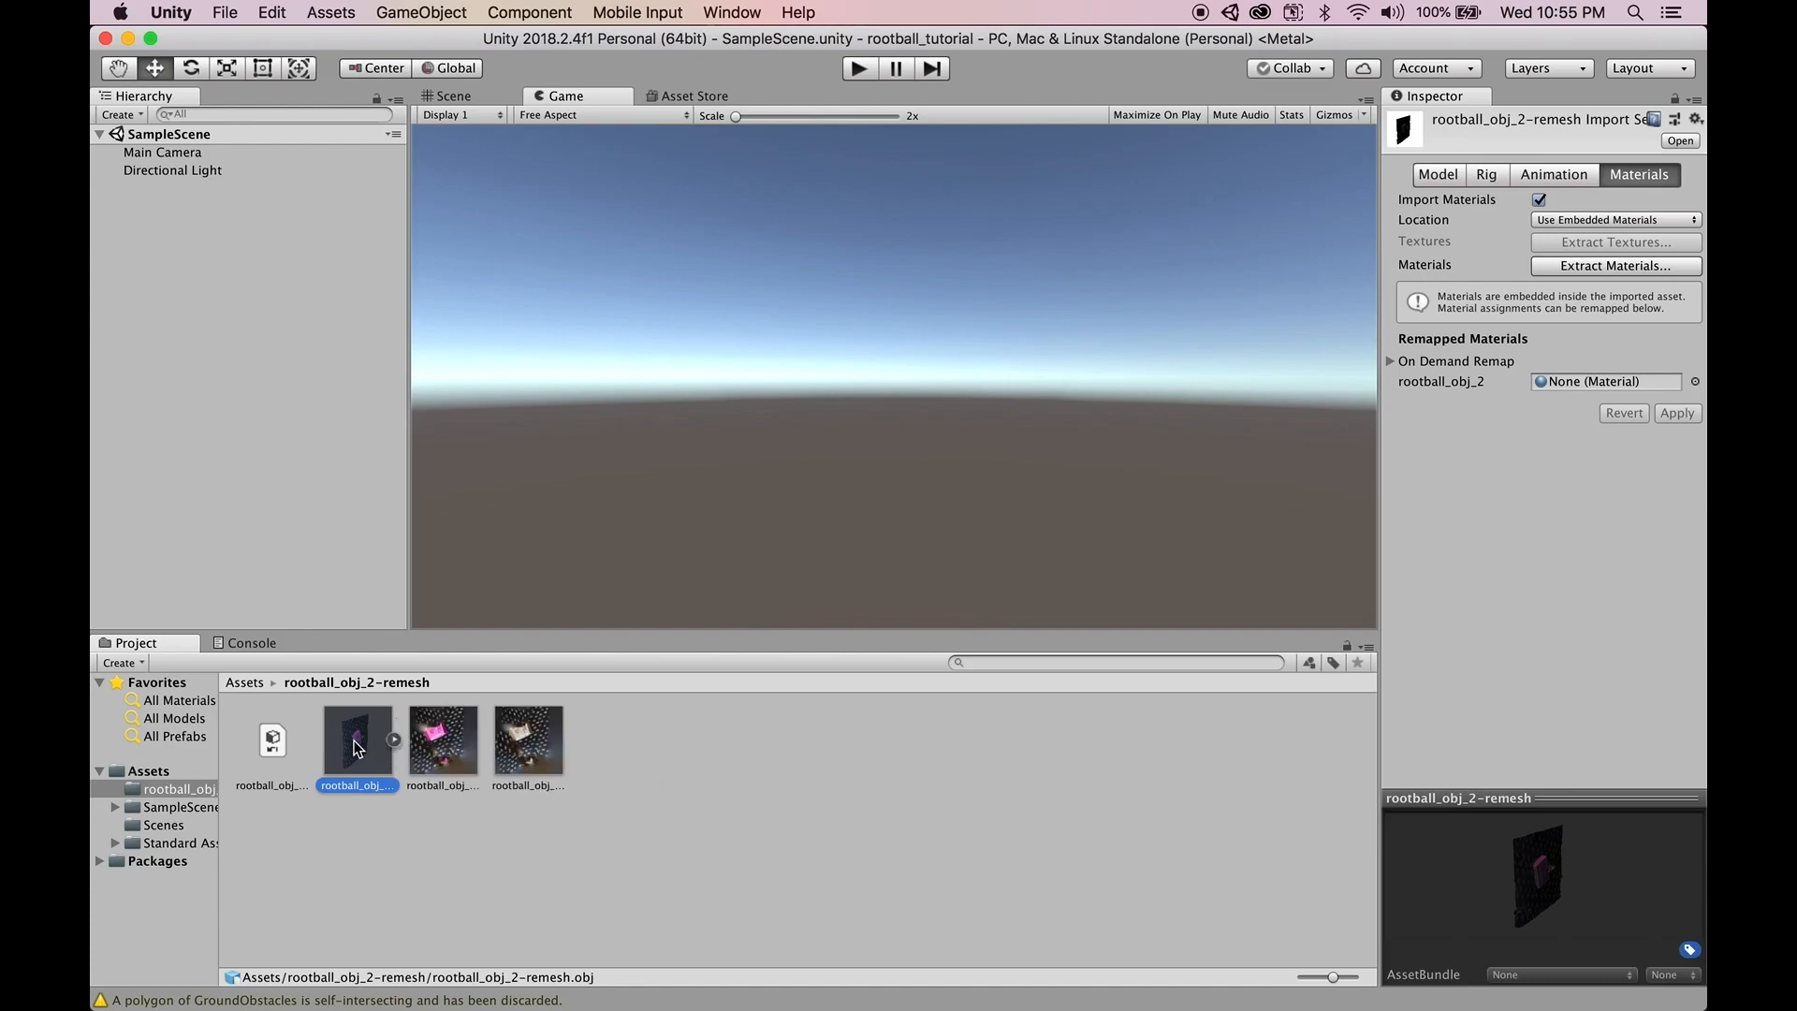
- Add the rootball_obj_2-remesh model to SampleScene as a root object in the hierarchy, and leave nothing selected
left_click(354, 739, "super")
left_click(342, 744)
left_click_drag(357, 736, 166, 349)
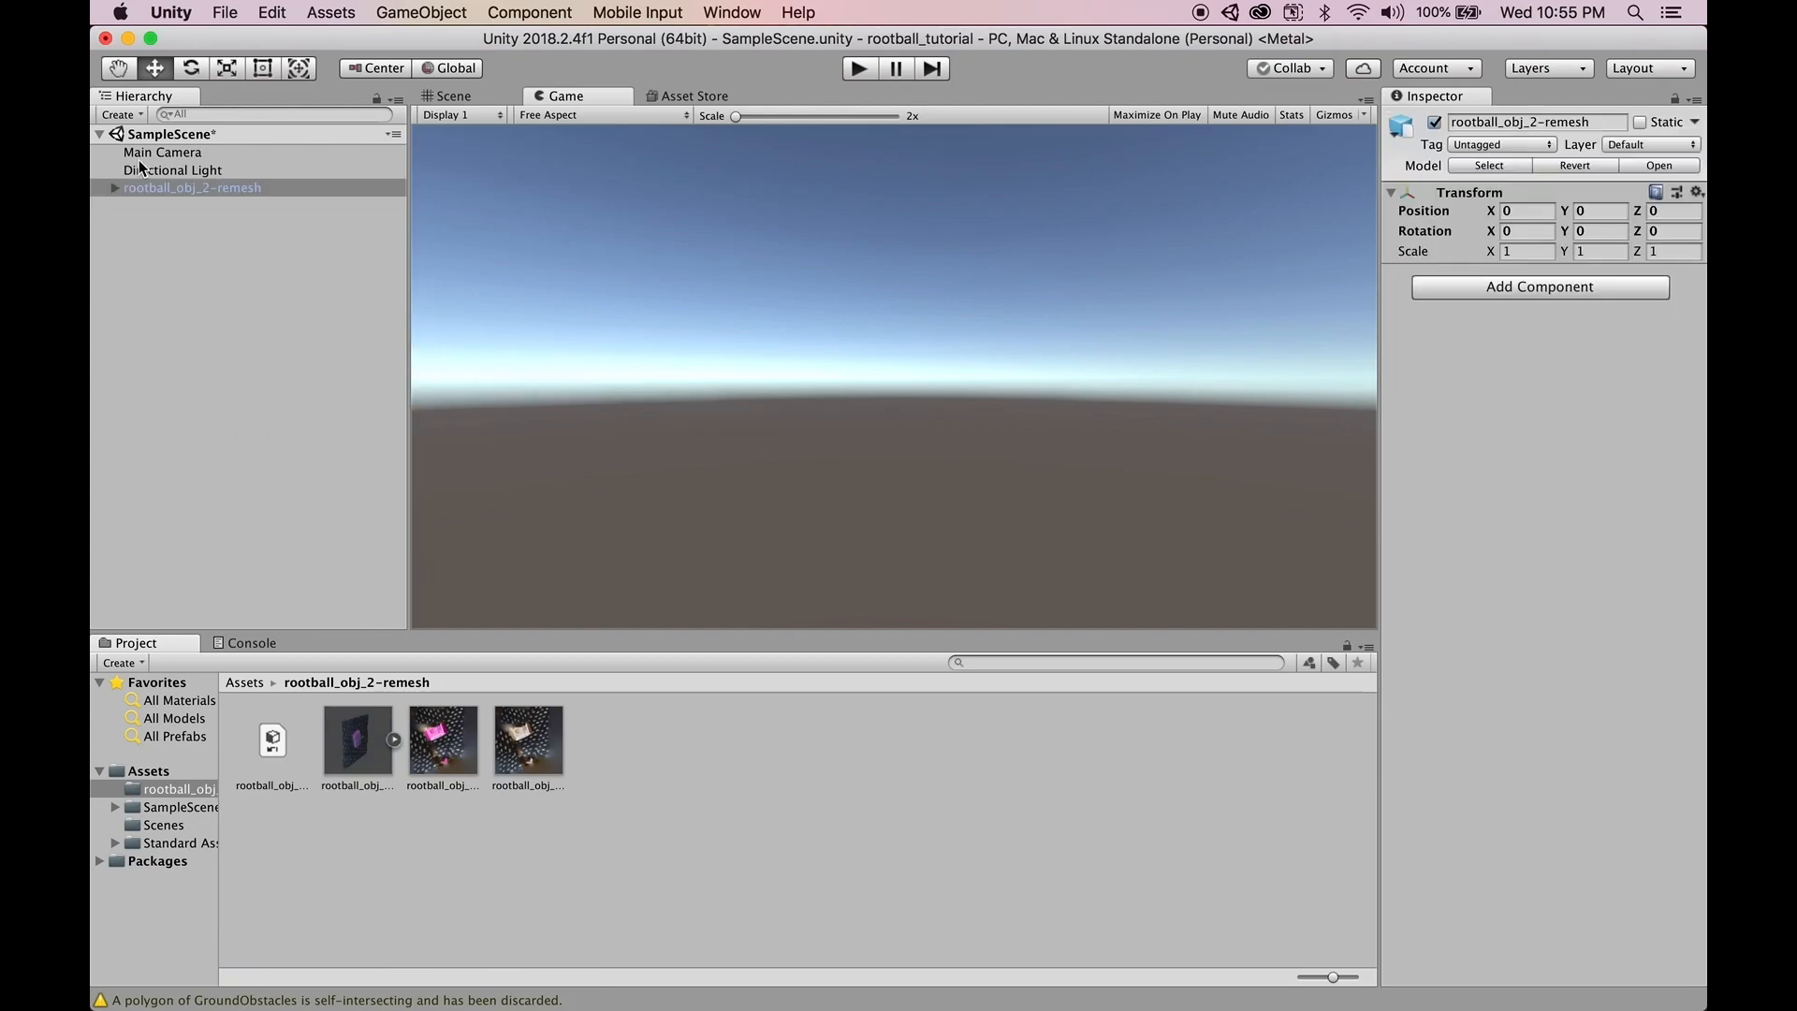
left_click(215, 234)
left_click(204, 187)
left_click(284, 221)
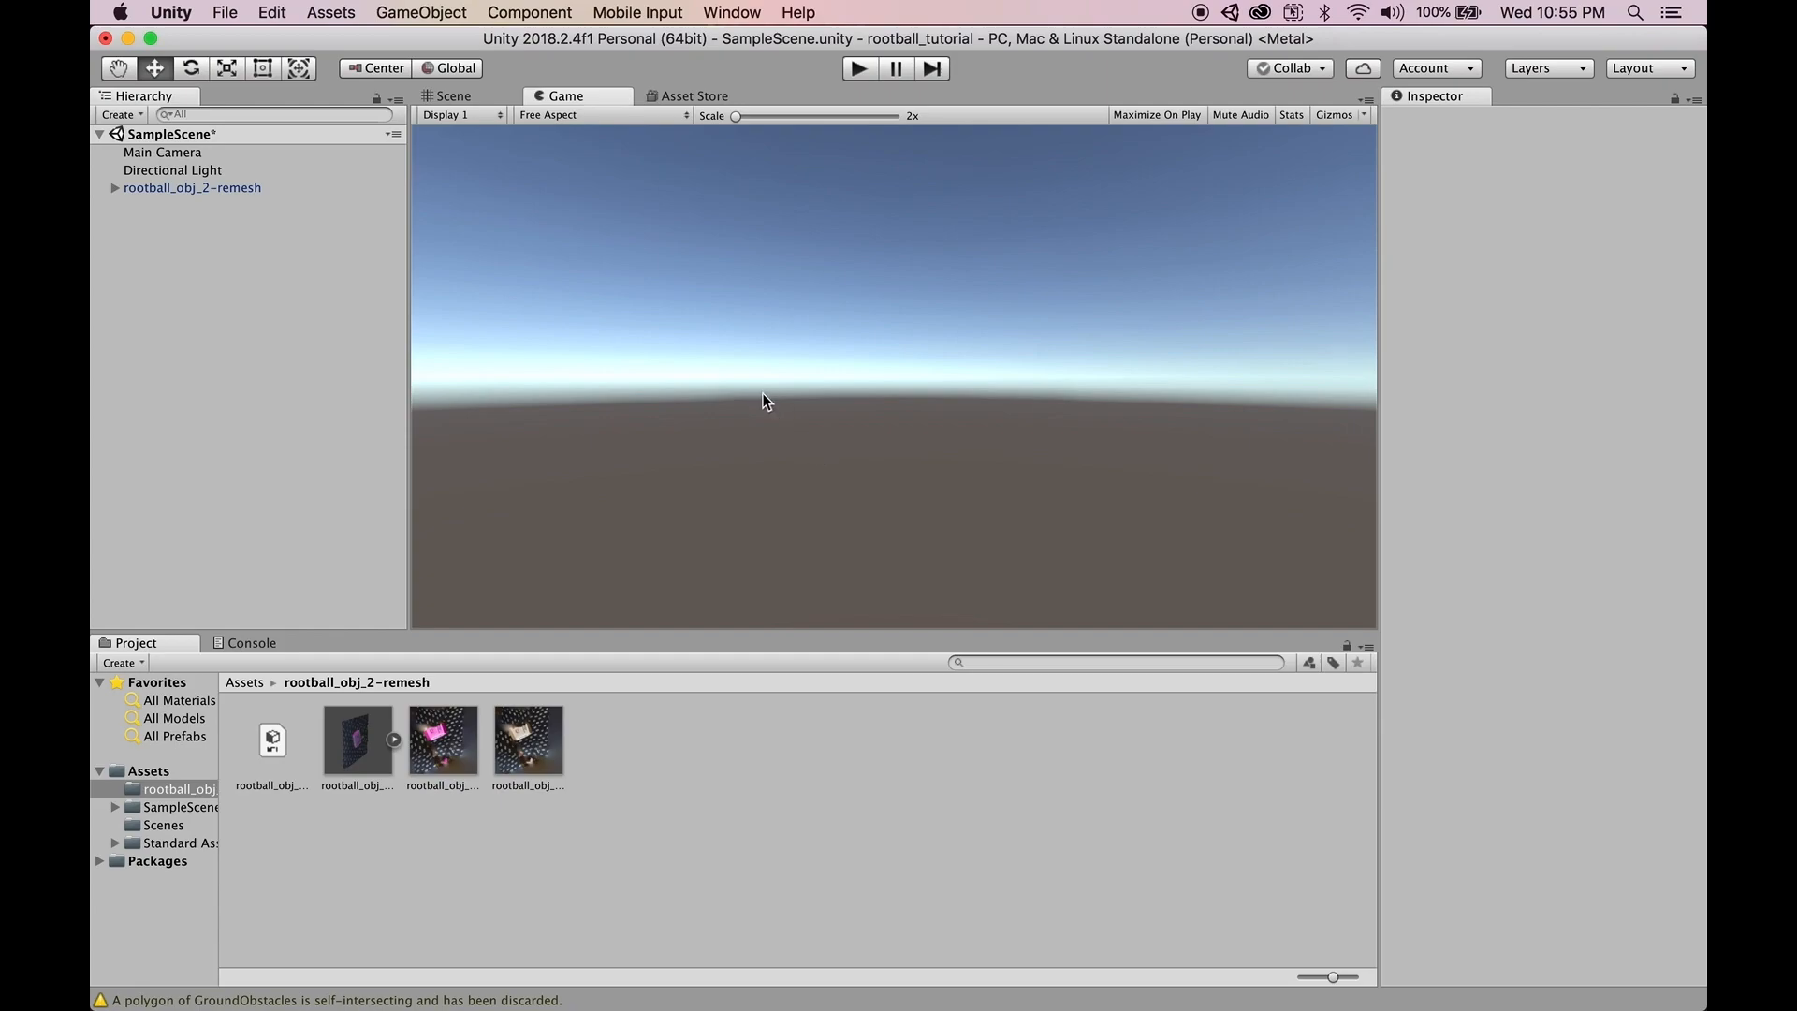
- Switch from the Game view to the Scene view and examine the textured rootball model there, framing it completely
left_click(448, 96)
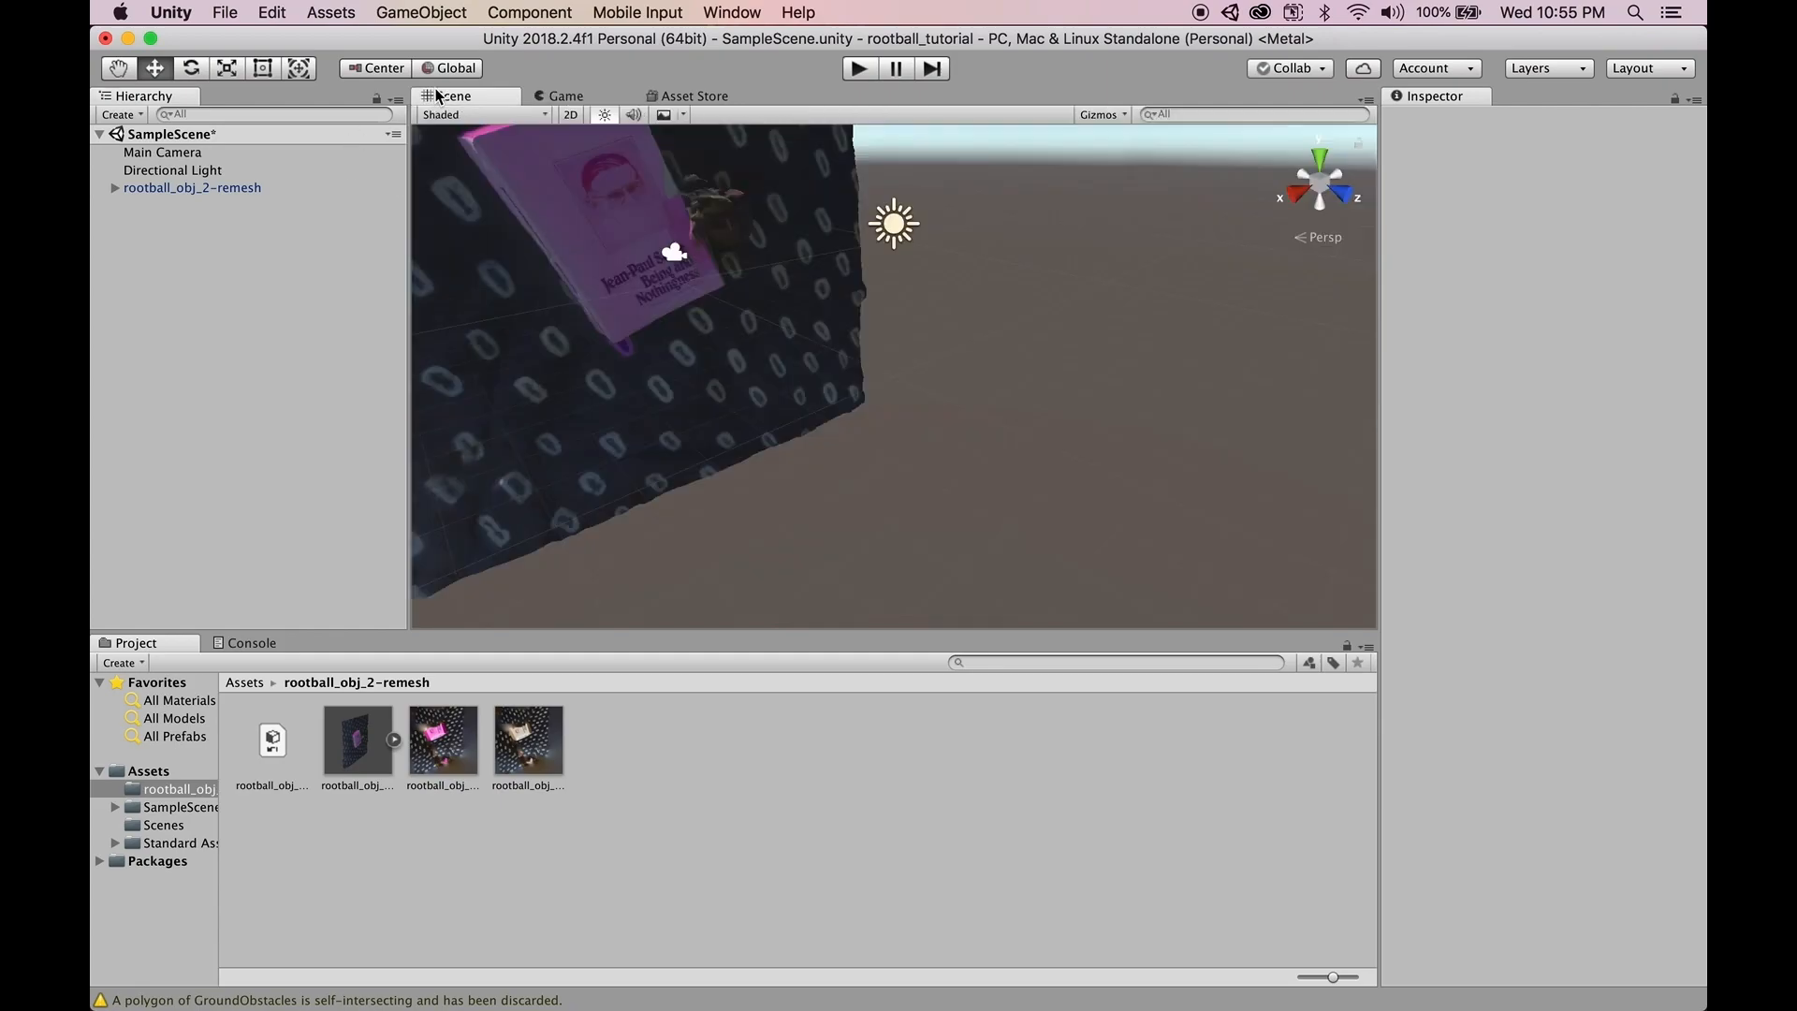
left_click_drag(836, 320, 766, 264)
right_click_drag(852, 349, 708, 209)
scroll(758, 295, "down", 2)
scroll(758, 295, "down", 5)
left_click_drag(837, 446, 1009, 505)
right_click_drag(1012, 501, 1064, 502)
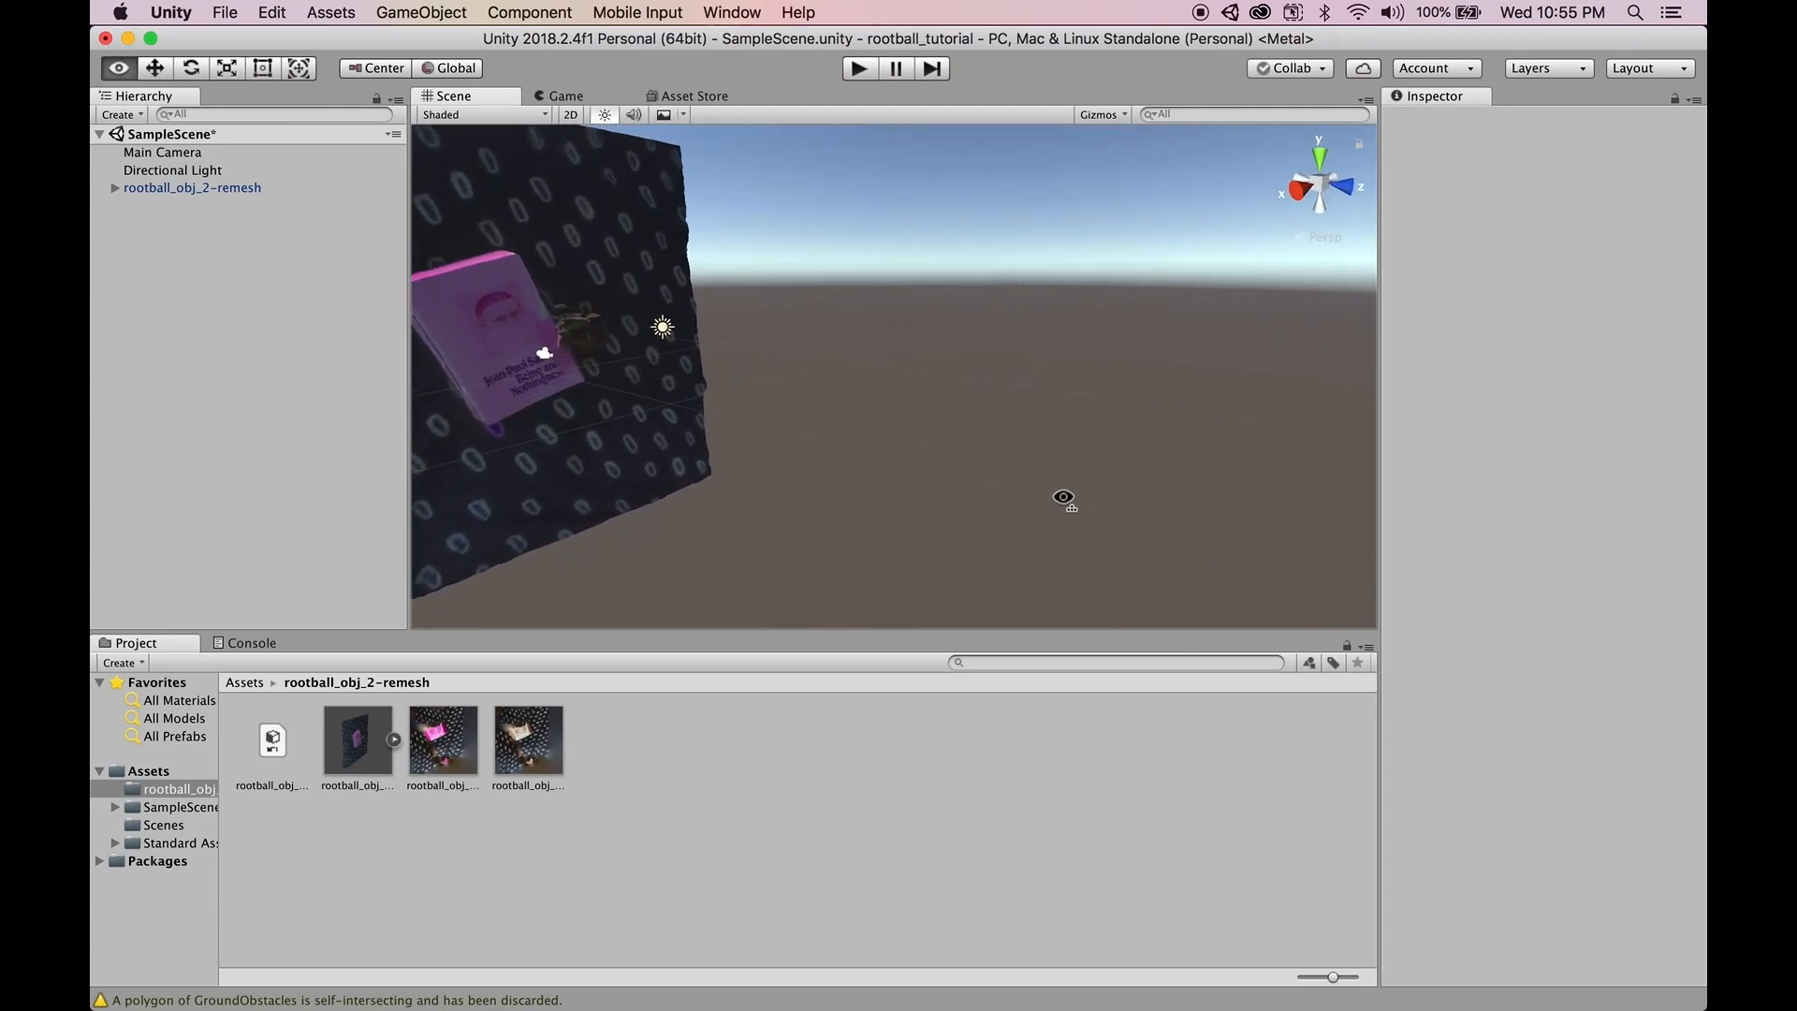
middle_click_drag(620, 391, 1111, 402)
right_click_drag(748, 389, 928, 423)
middle_click_drag(578, 289, 621, 240)
right_click_drag(878, 393, 537, 343)
middle_click_drag(1065, 380, 629, 353)
right_click_drag(629, 353, 532, 368)
scroll(616, 355, "down", 8)
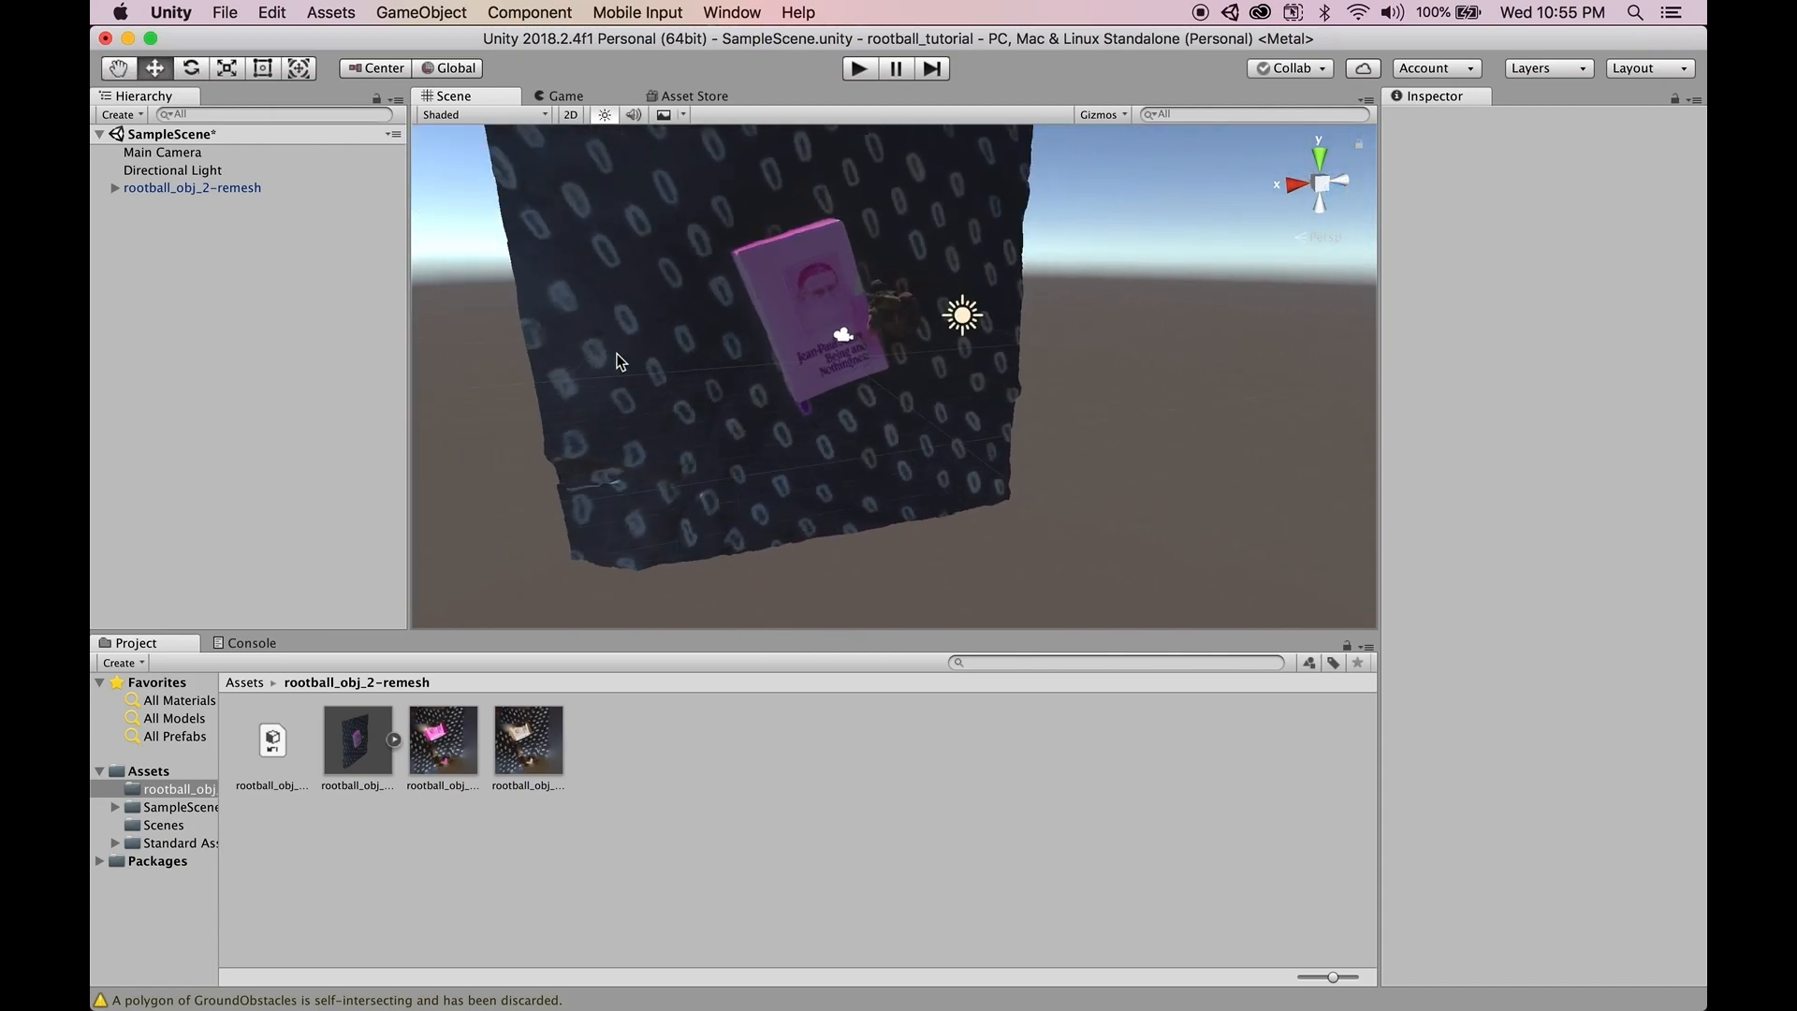
right_click_drag(860, 403, 862, 374)
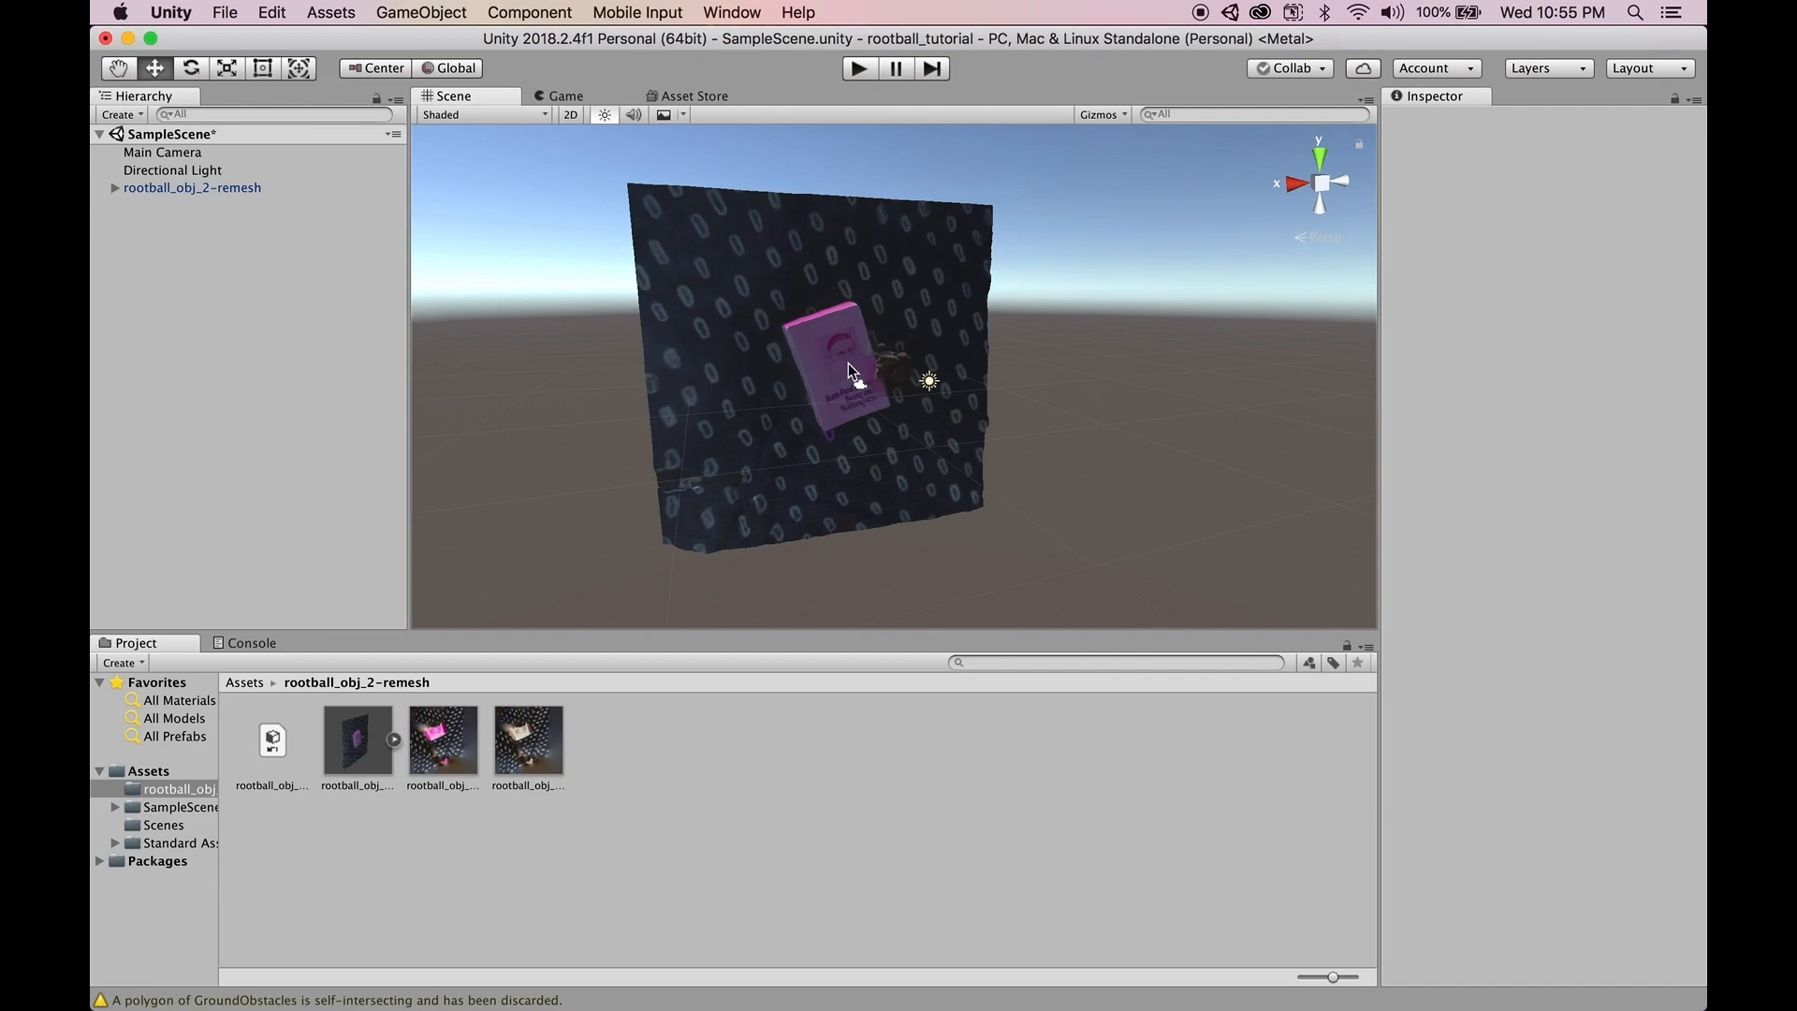
right_click_drag(827, 367, 642, 364)
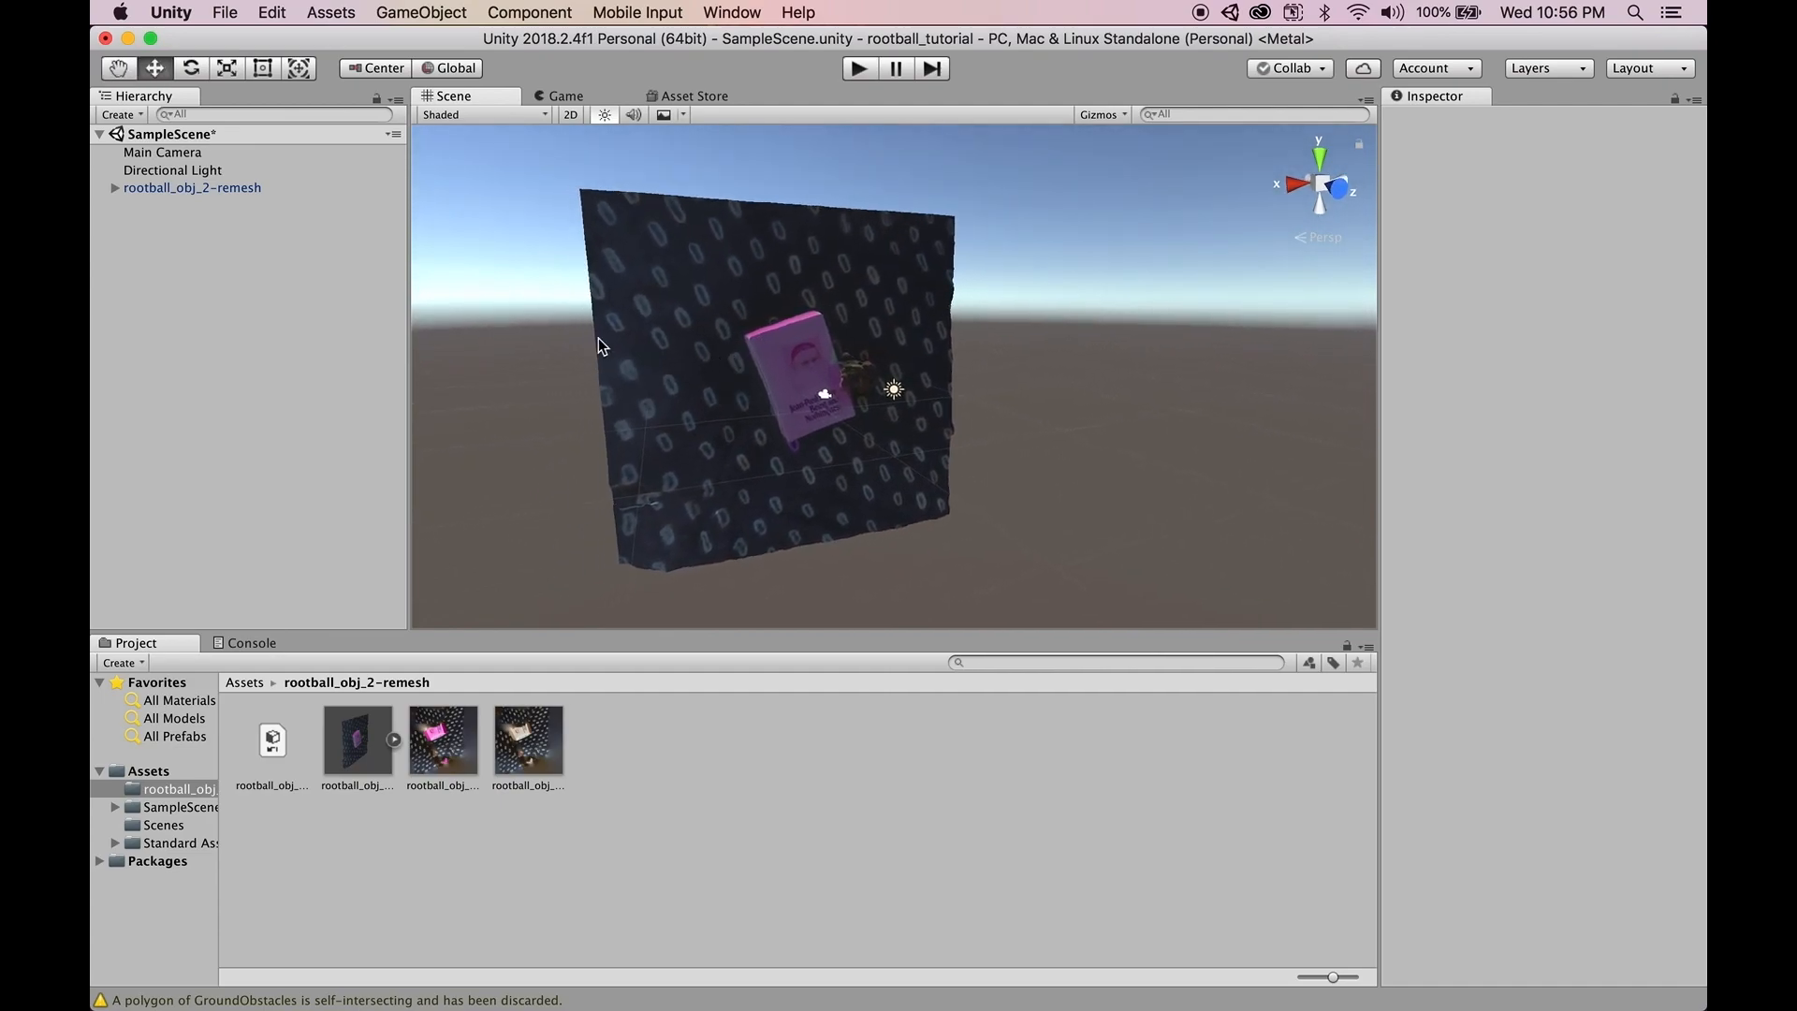
- Rotate the rootball_obj_2-remesh model so it lies flat, with its X rotation set to -90, and deselect it
left_click(367, 190)
left_click(186, 68)
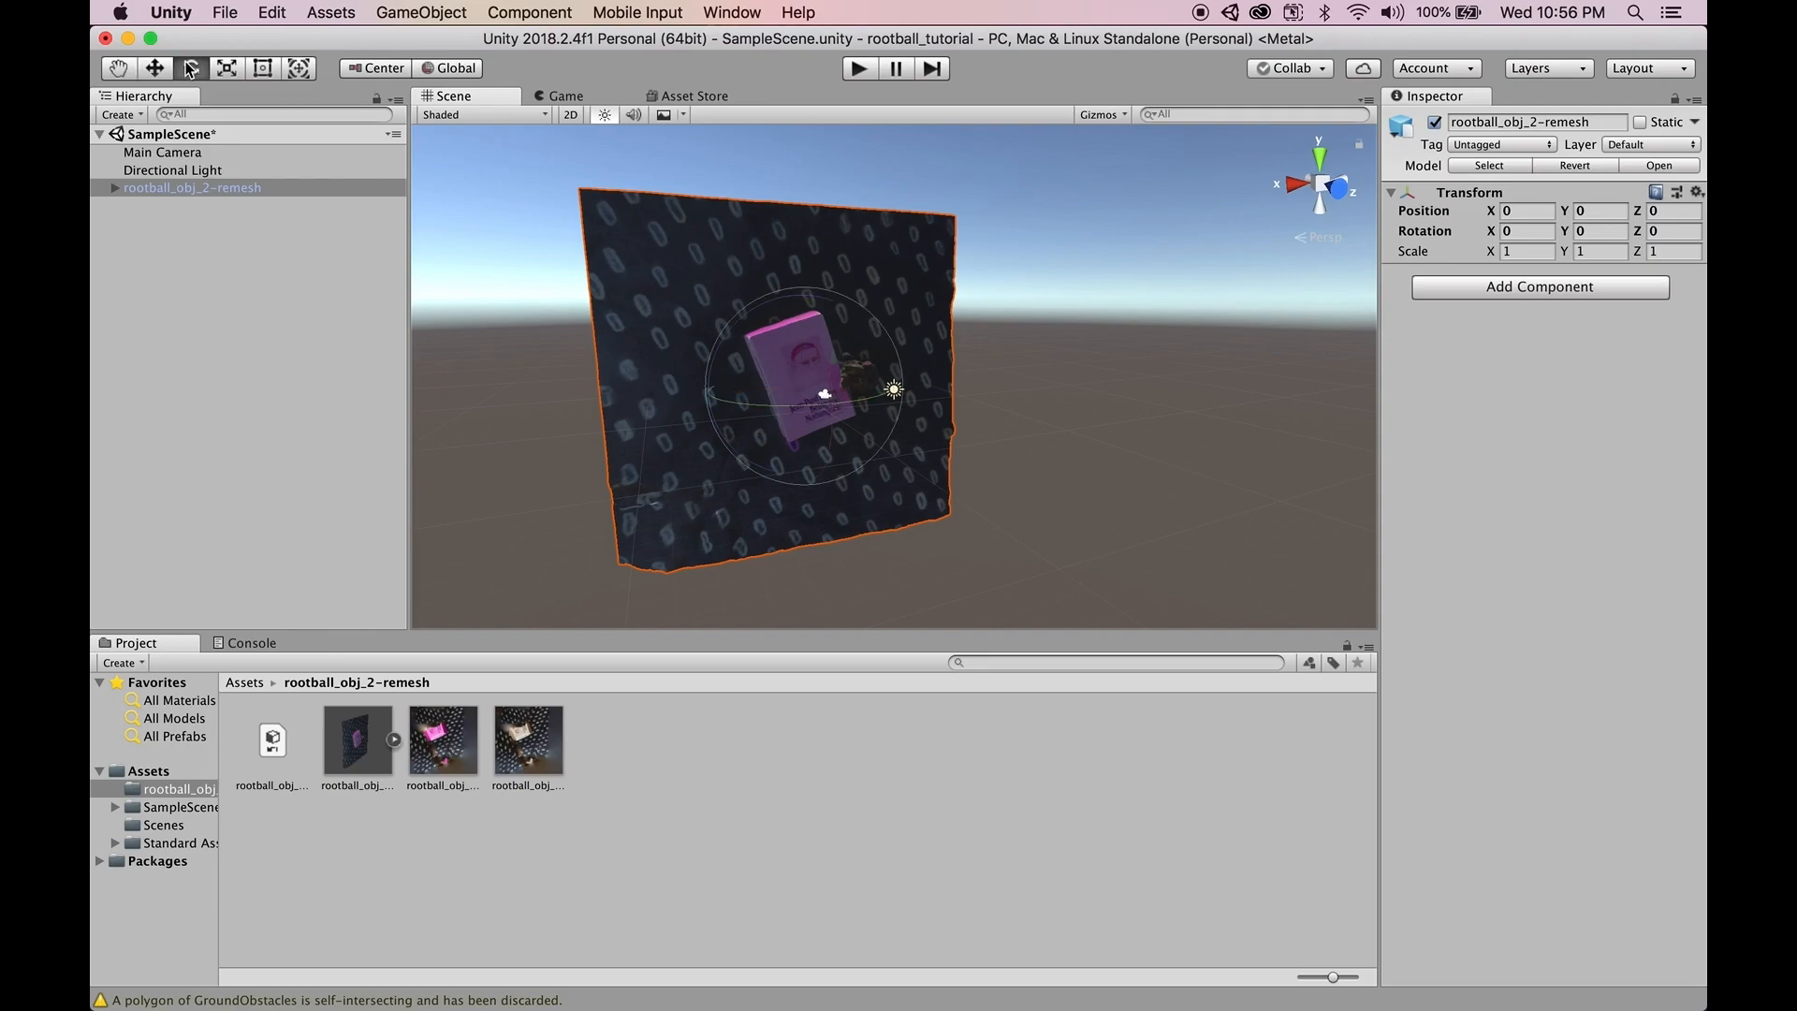
left_click_drag(829, 370, 674, 169)
left_click_drag(825, 346, 799, 288)
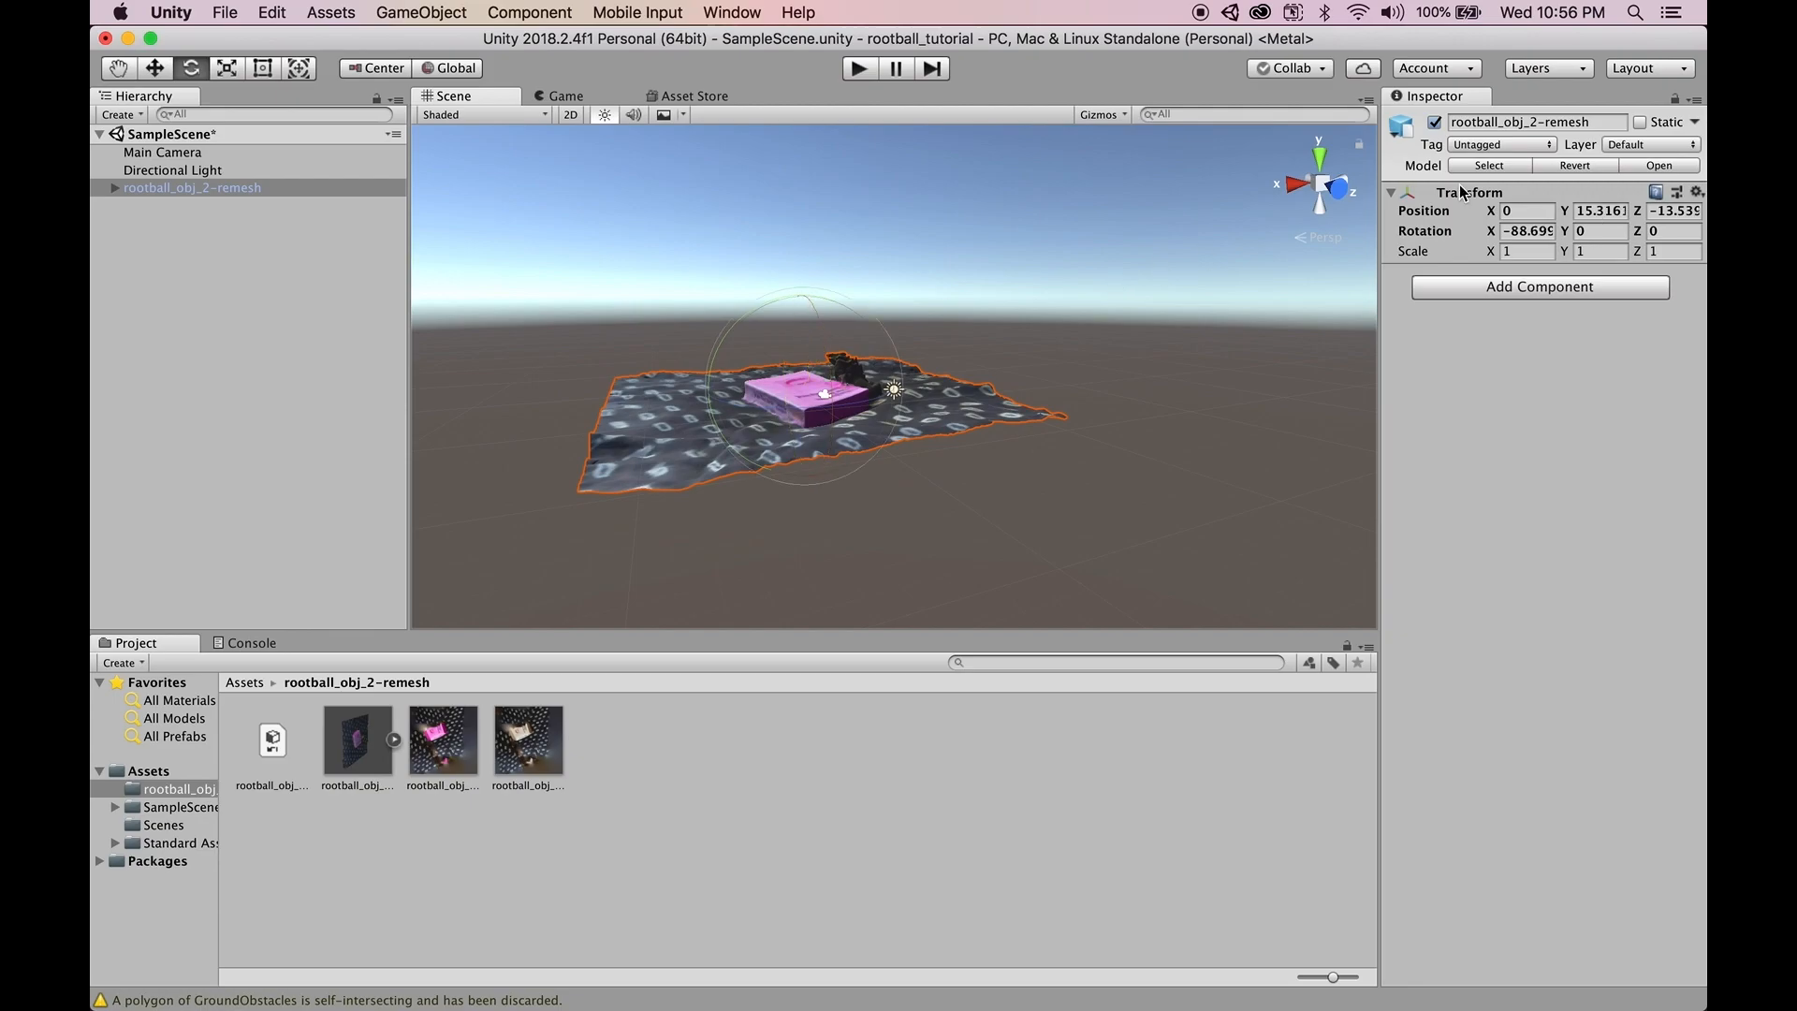
left_click(1531, 233)
type("-90")
right_click_drag(1077, 380, 1008, 398)
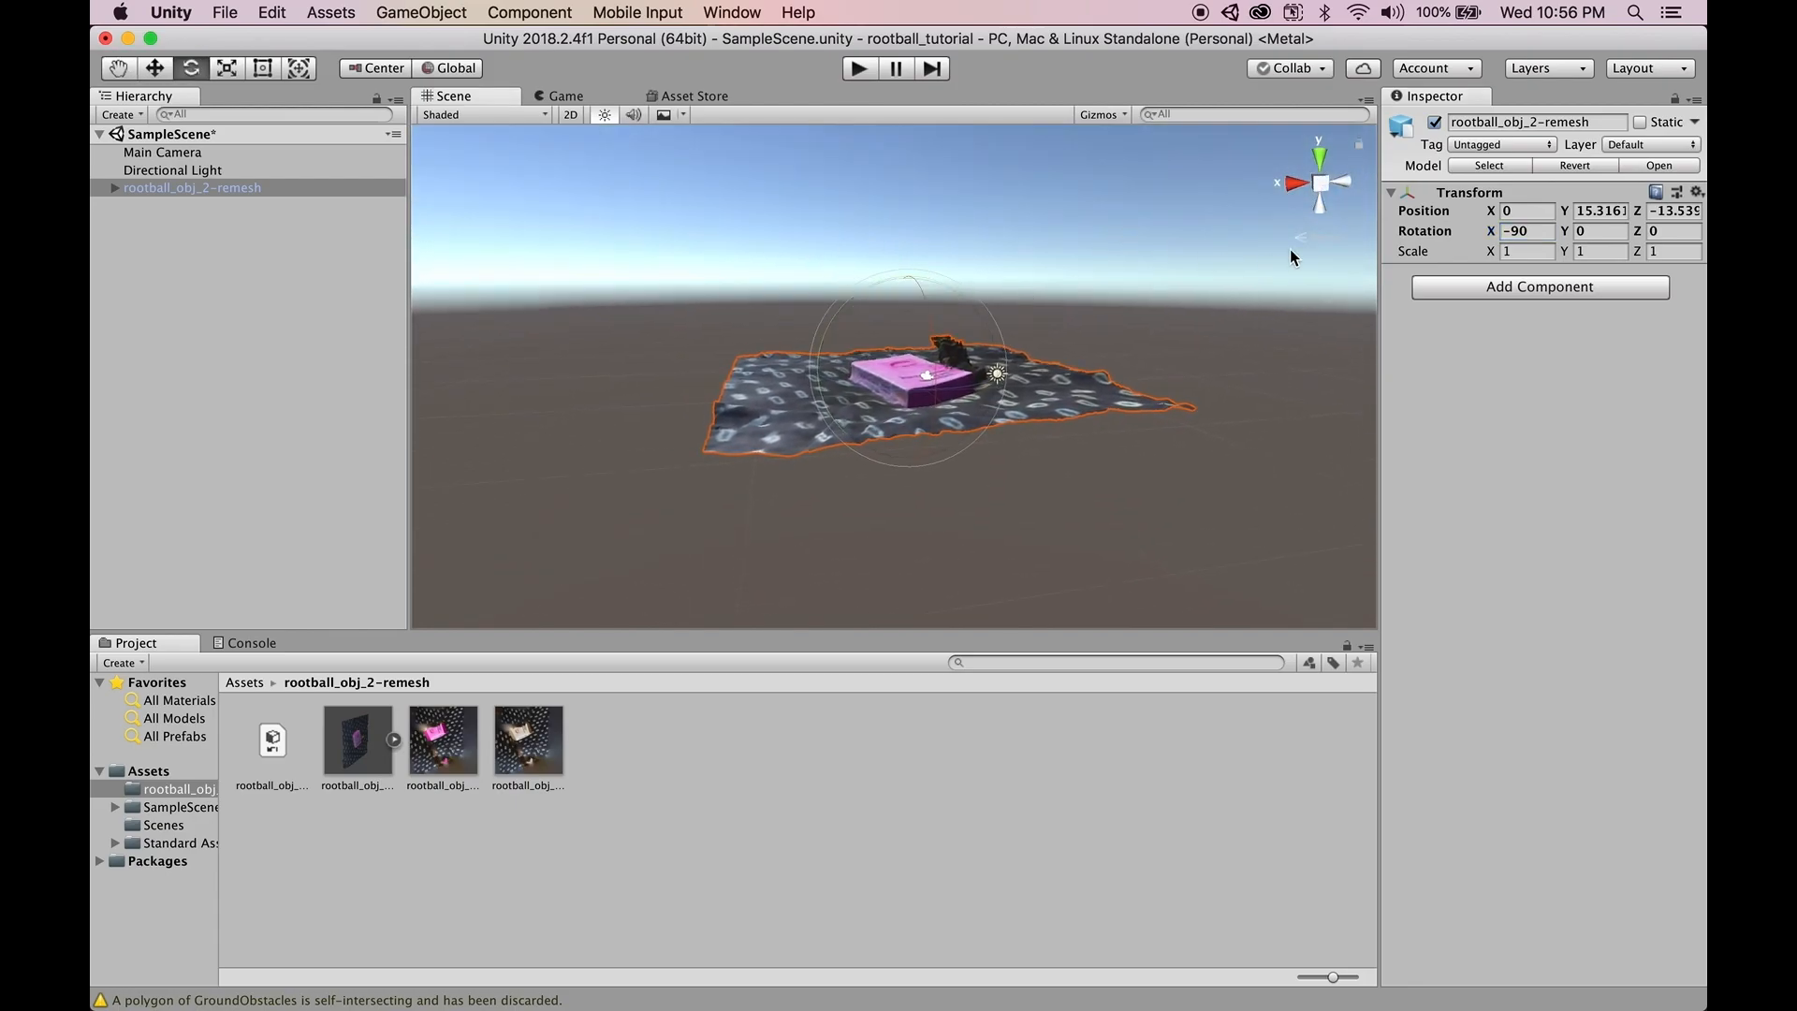
left_click(234, 399)
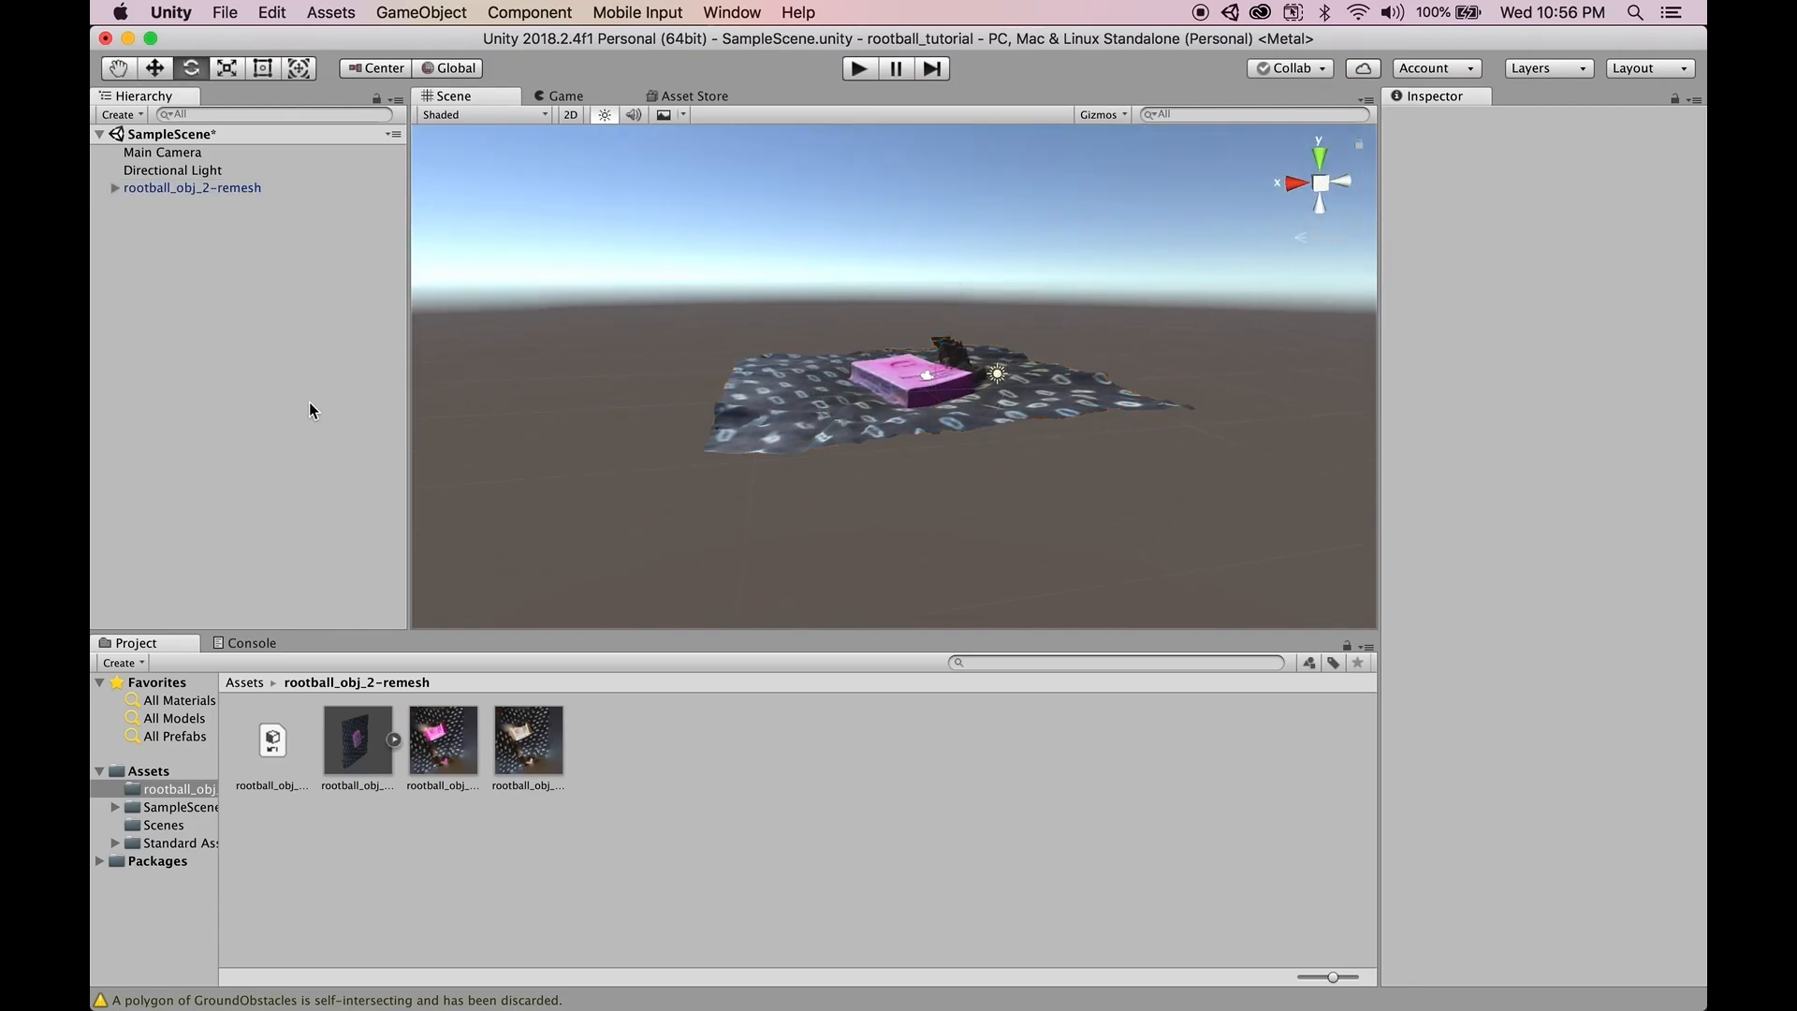
- Examine the flattened model in the scene from above, from different sides and close up
left_click_drag(927, 292, 871, 434)
right_click_drag(871, 434, 892, 517)
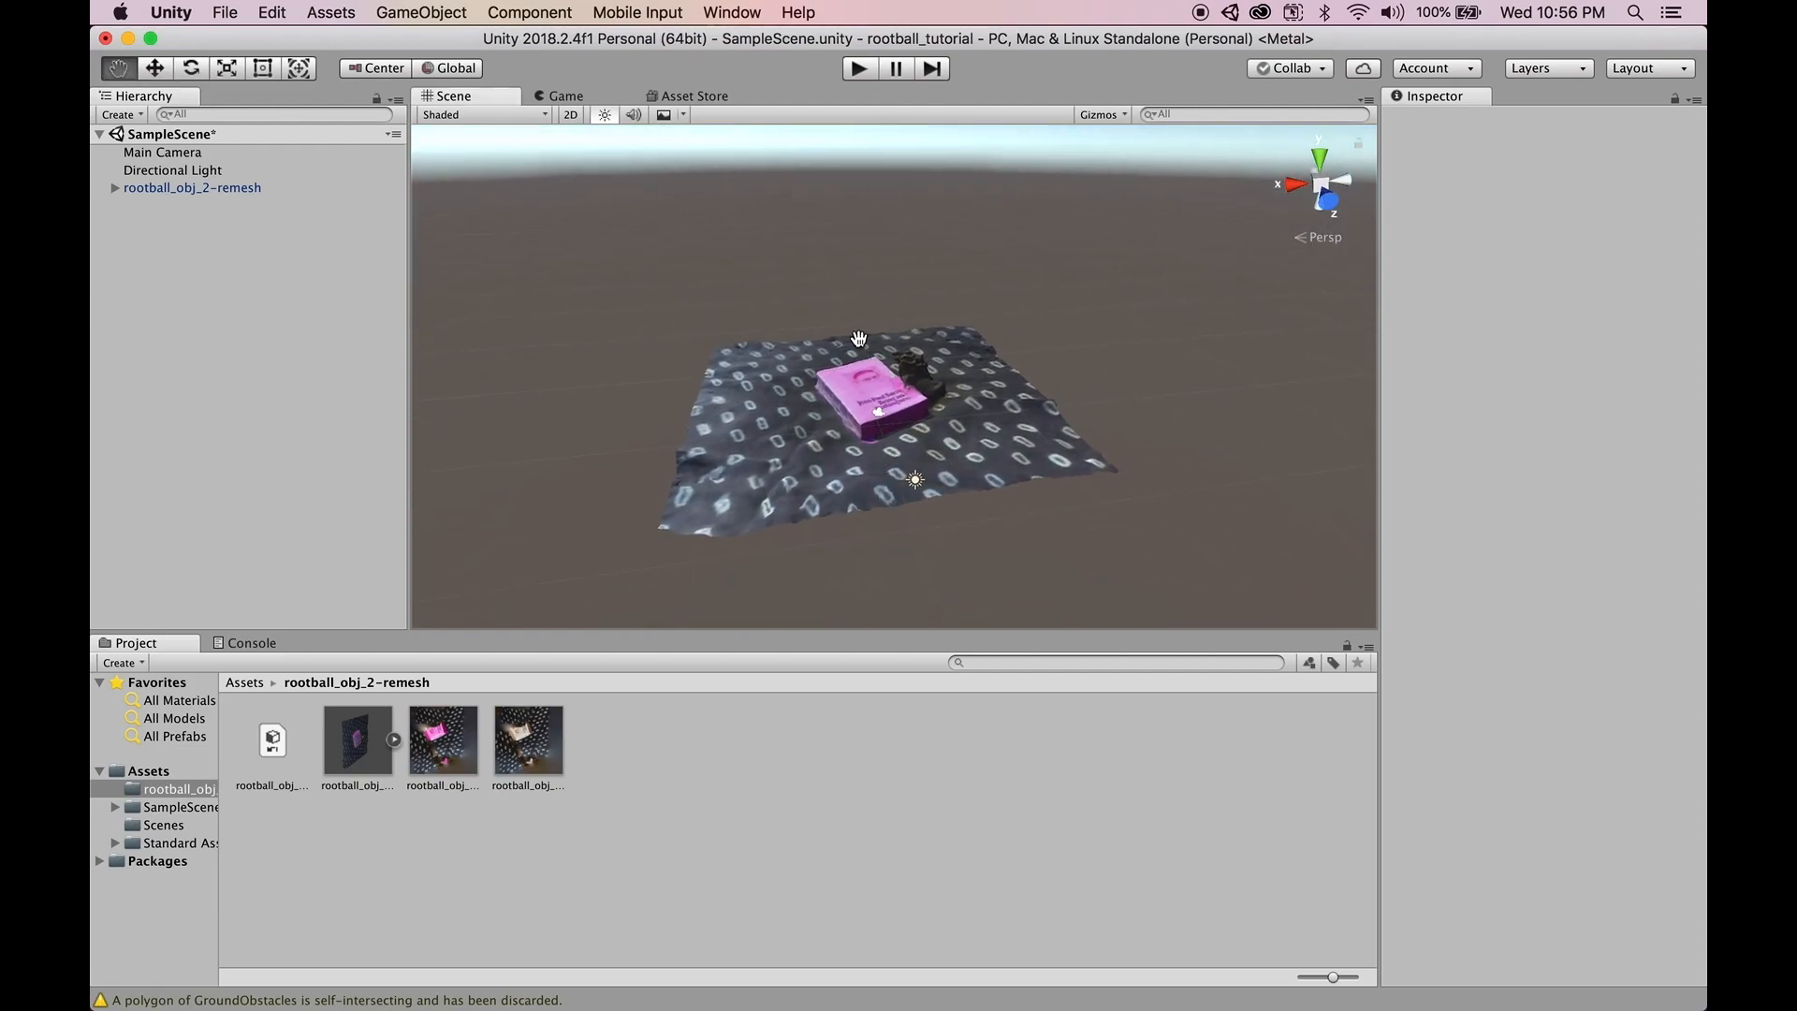
middle_click_drag(859, 338, 891, 423)
right_click_drag(891, 423, 905, 477)
scroll(901, 437, "down", 8)
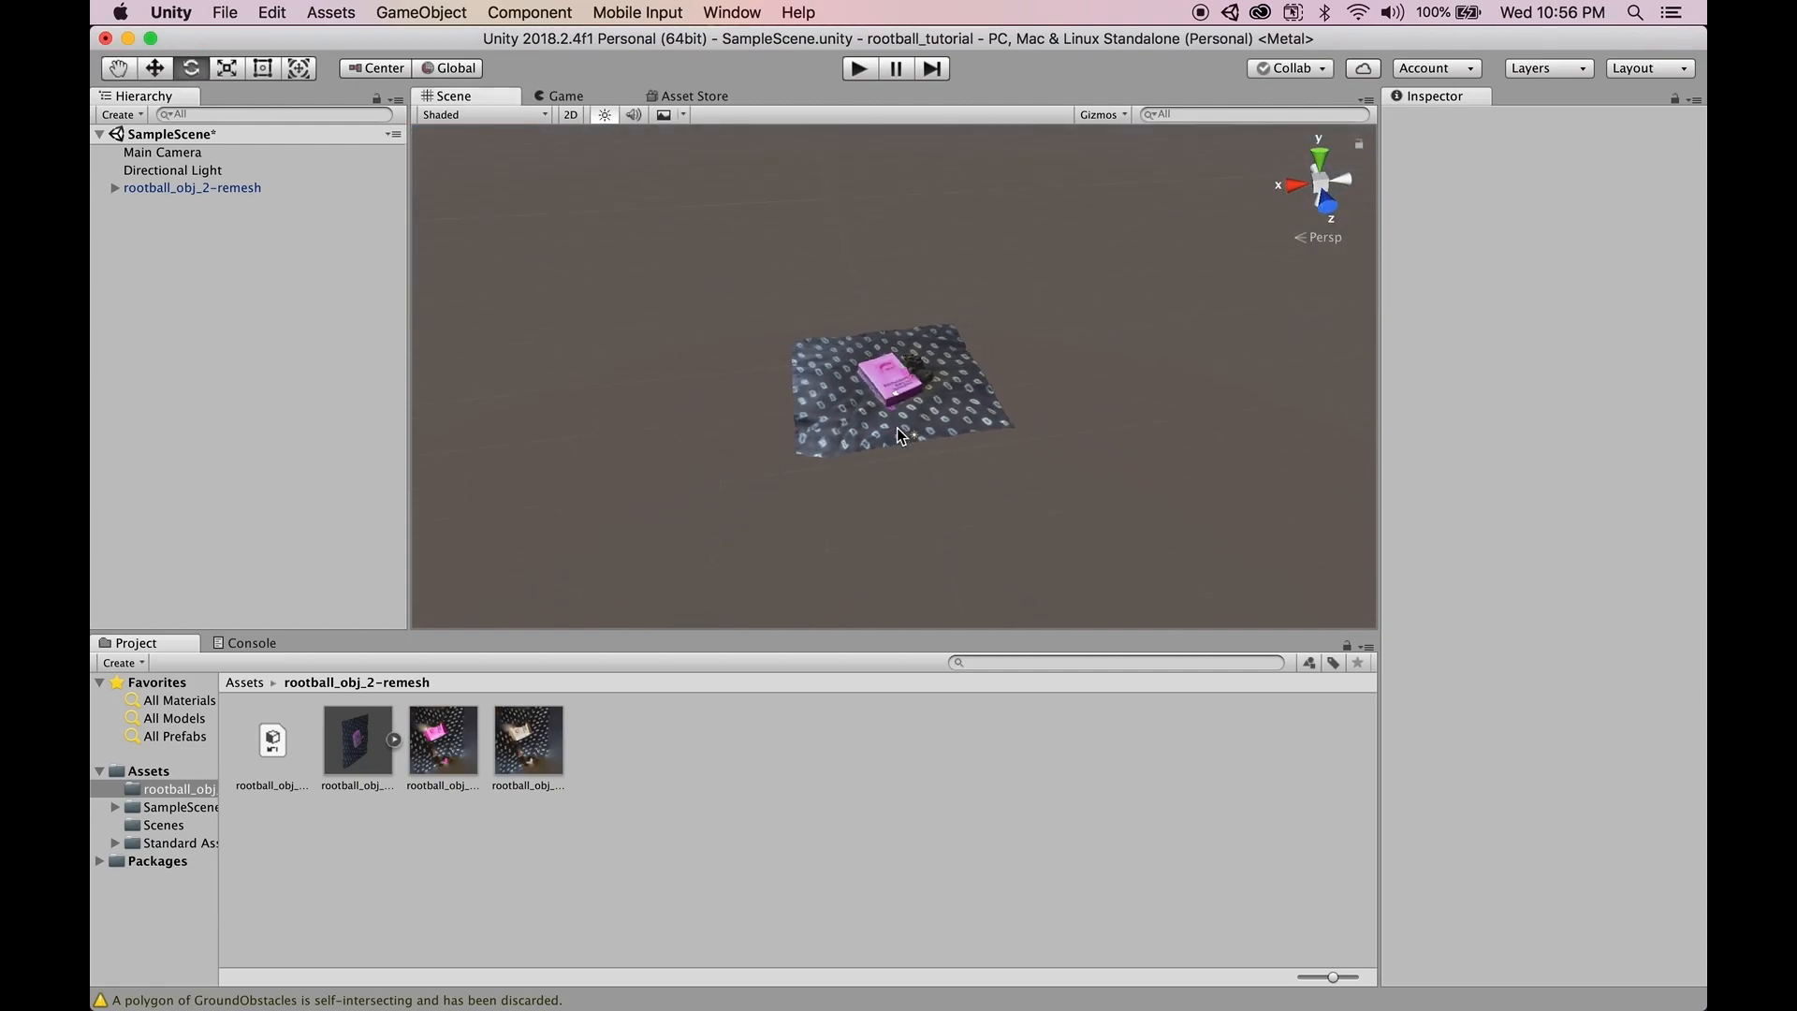
scroll(898, 430, "up", 10)
left_click_drag(897, 430, 1012, 449, "alt")
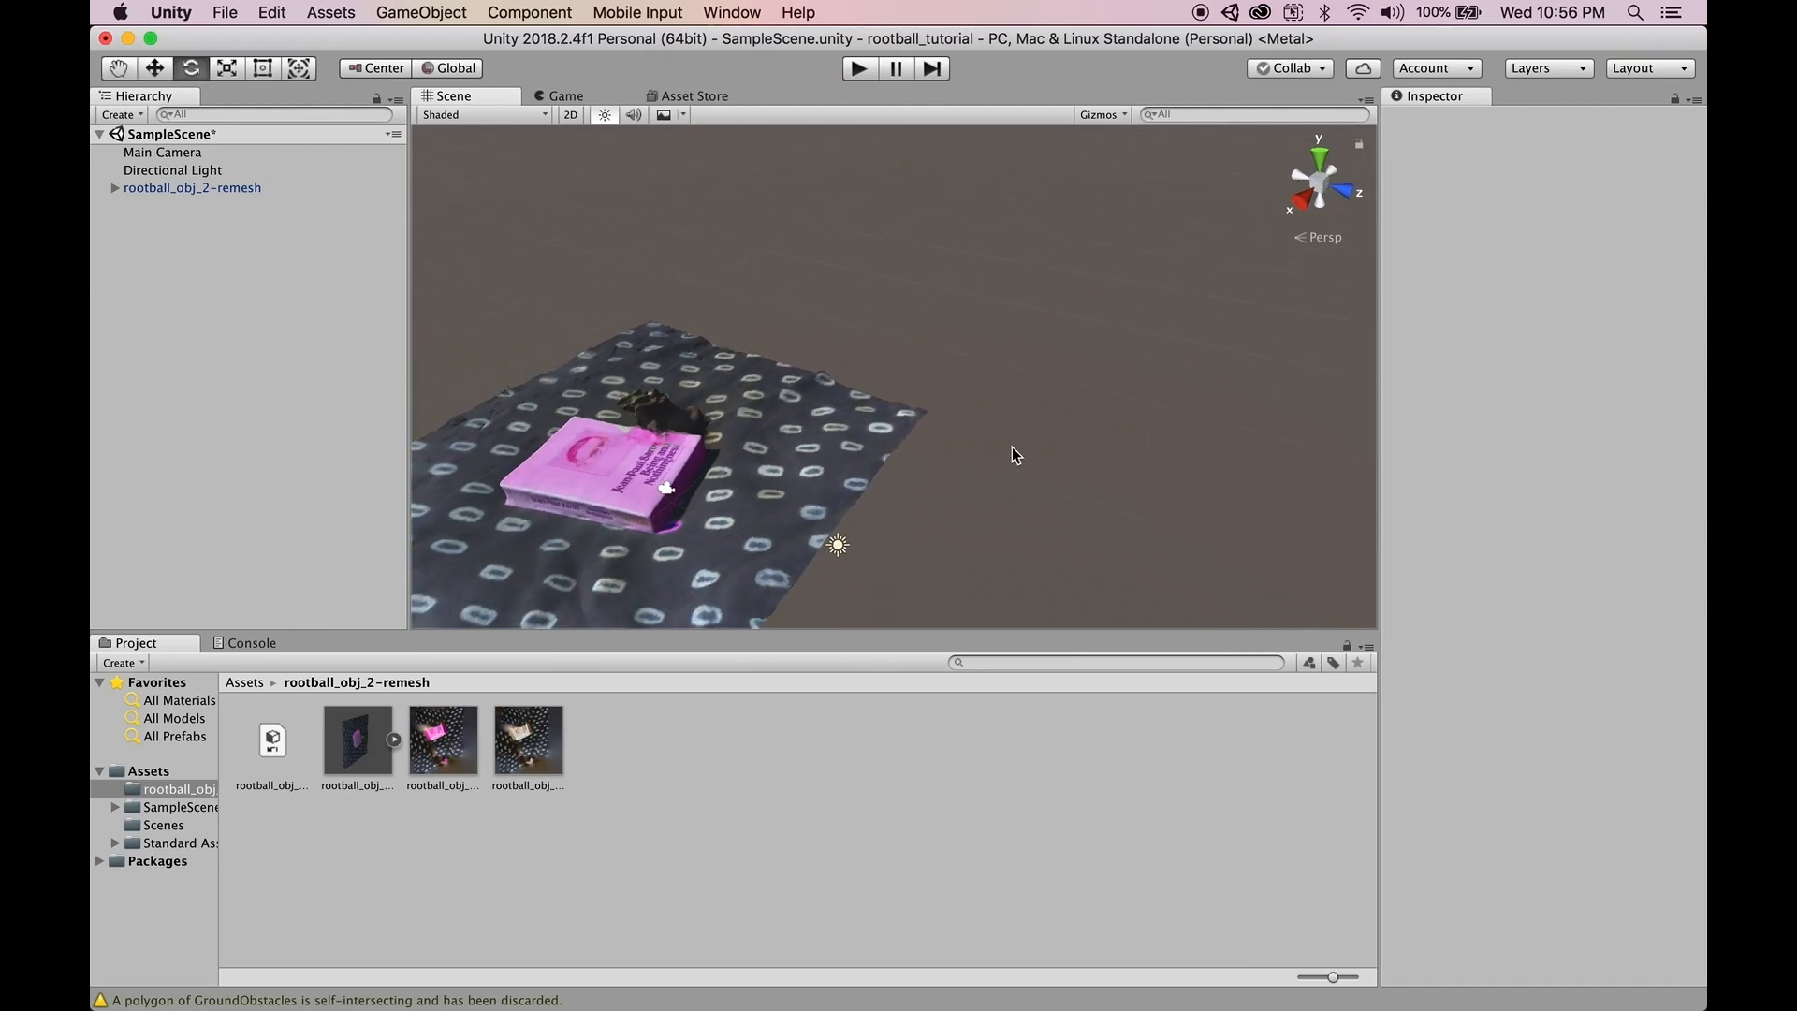
right_click_drag(795, 469, 836, 425)
middle_click_drag(762, 429, 1030, 211)
mouse_move(906, 323)
right_mouse_down()
mouse_move(939, 368)
mouse_move(914, 289)
mouse_move(930, 309)
mouse_move(905, 299)
right_mouse_up()
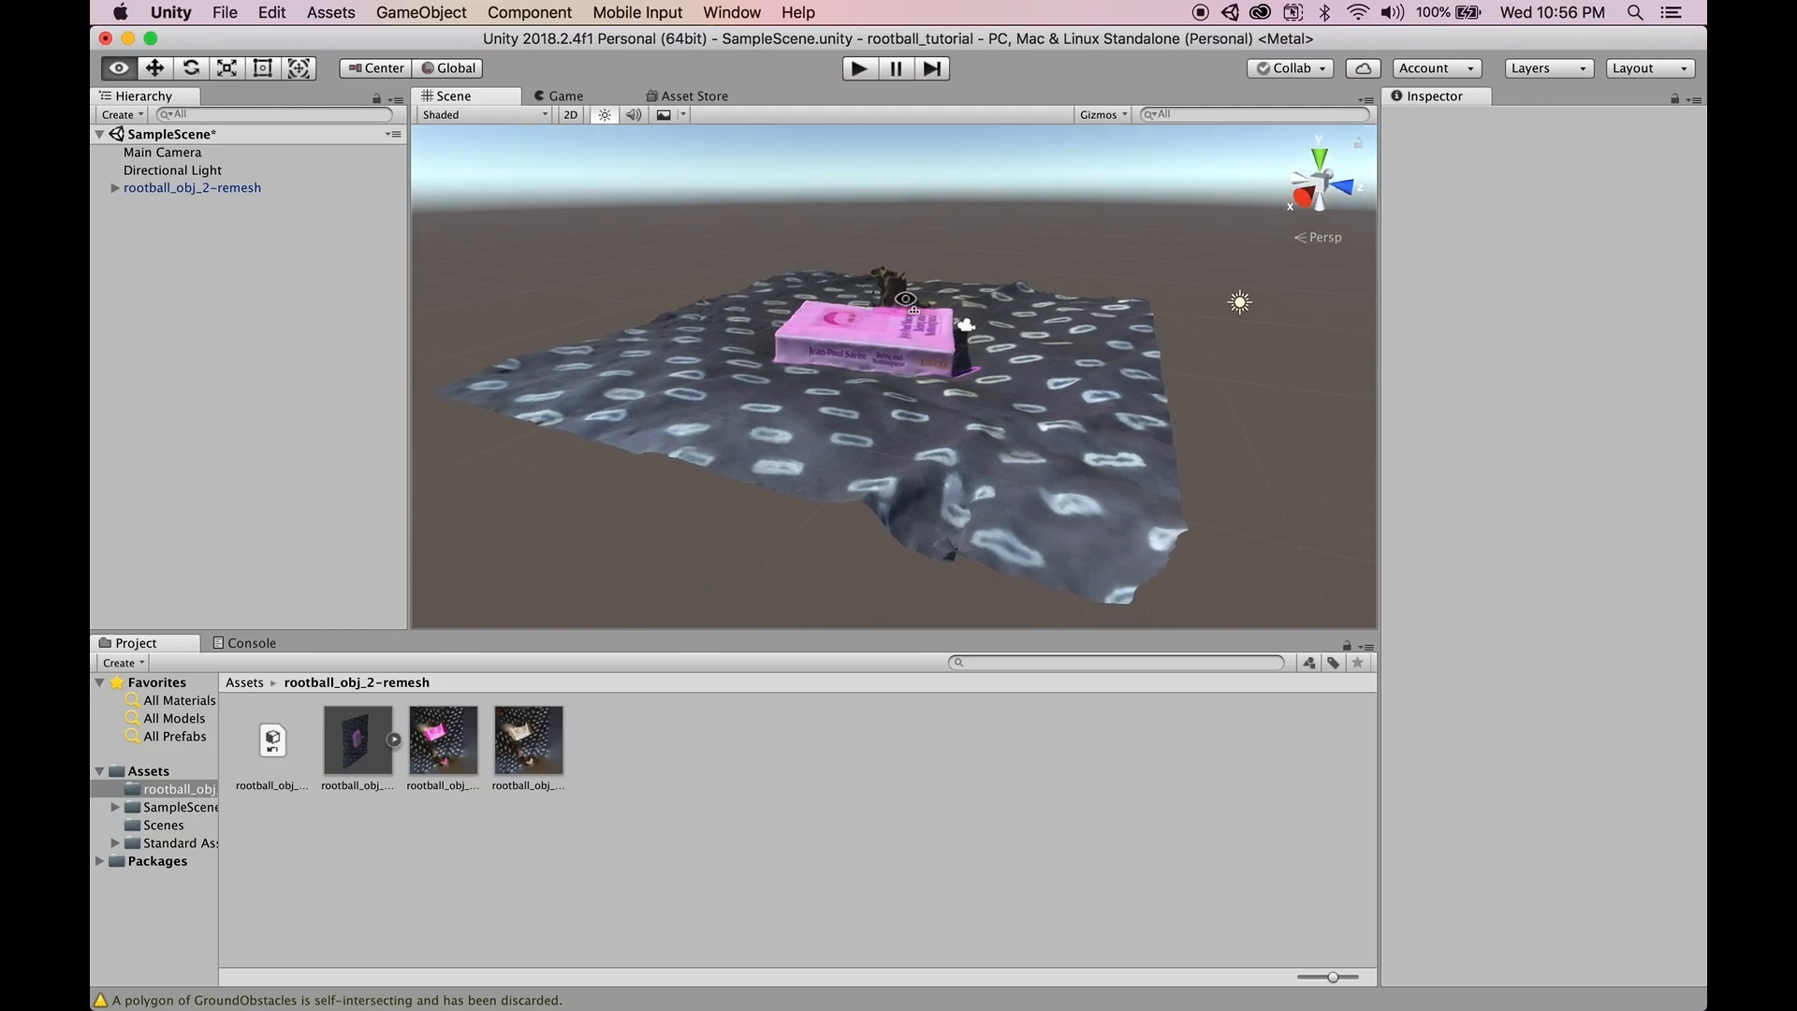
- Try scaling the rootball_obj_2-remesh model along X to about 0.97, and undo the scaling
left_click(838, 355)
left_click(227, 68)
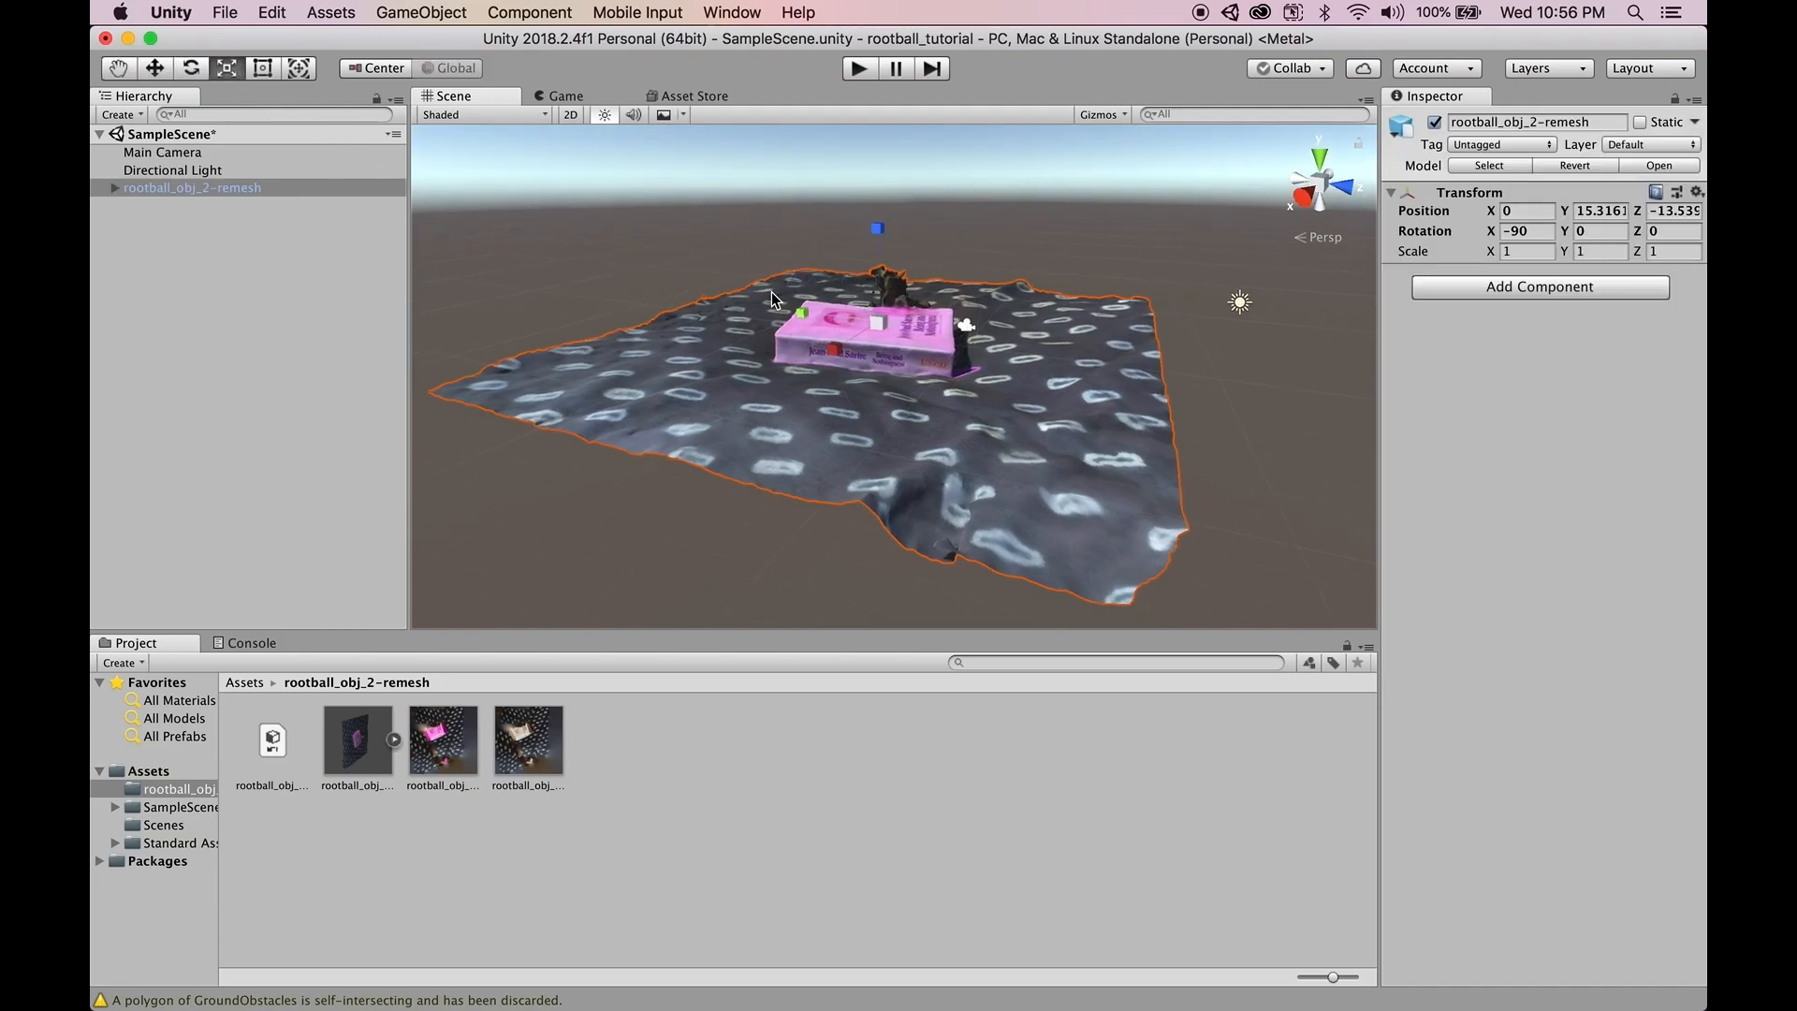
mouse_move(829, 350)
left_mouse_down()
mouse_move(739, 422)
mouse_move(834, 329)
mouse_move(819, 353)
mouse_move(850, 334)
mouse_move(836, 360)
left_mouse_up()
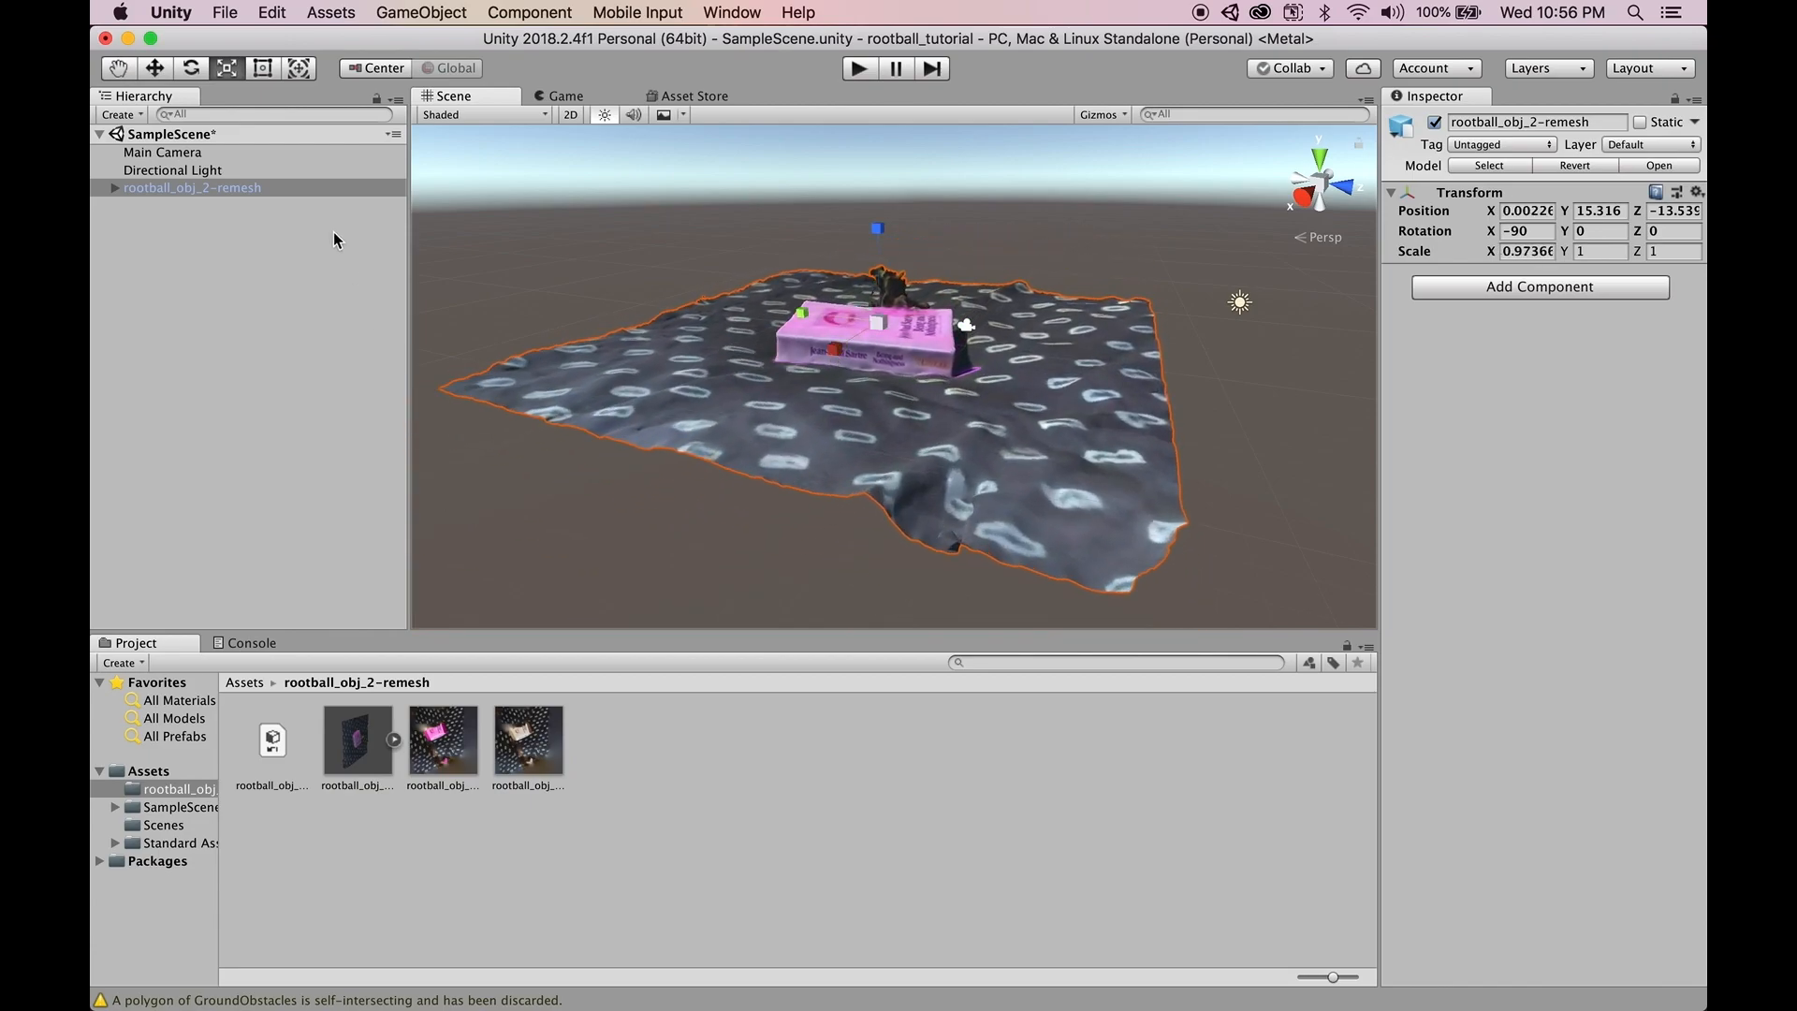
left_click_drag(935, 402, 1014, 429, "alt")
middle_click_drag(1014, 428, 918, 375)
left_click_drag(852, 357, 922, 395, "alt")
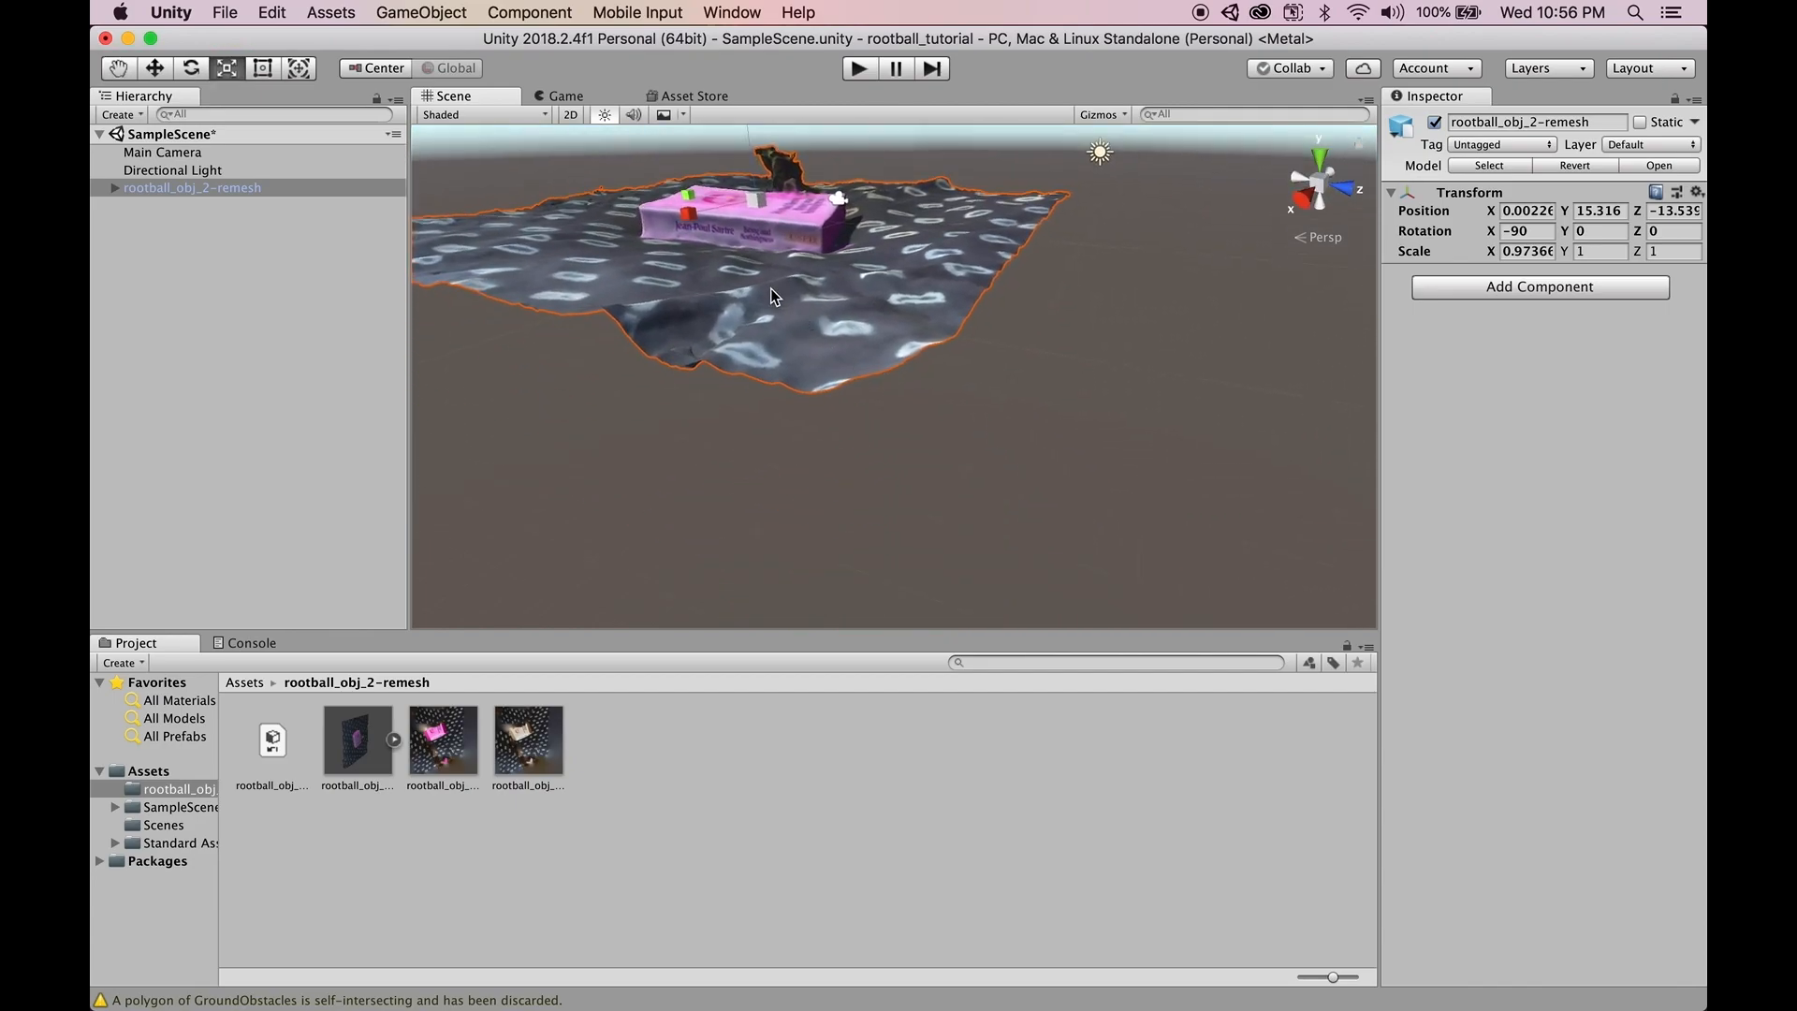
middle_click_drag(773, 290, 920, 389)
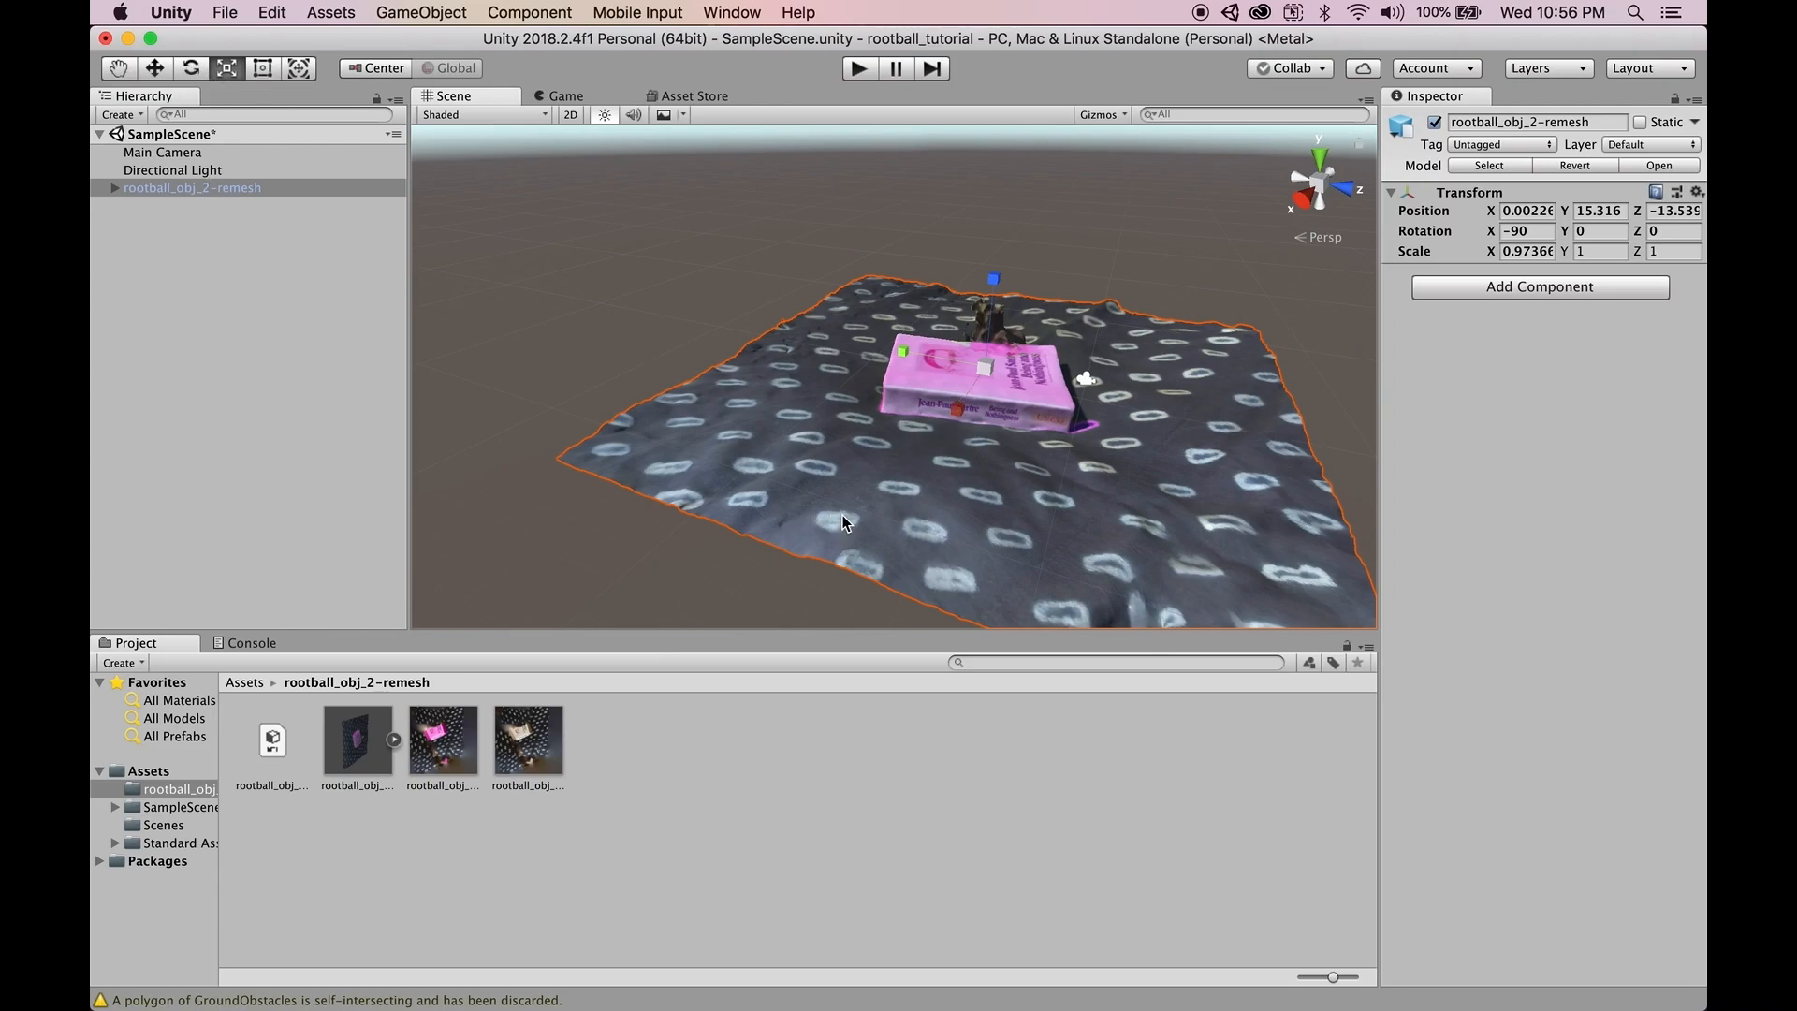
key("super+z")
- Rotate the mmGroup0 mesh inside the model to about 2.7 degrees on X
mouse_move(1050, 453)
left_mouse_down("alt")
mouse_move(1070, 465)
mouse_move(1065, 445)
left_mouse_up("alt")
middle_click_drag(1065, 446, 895, 402)
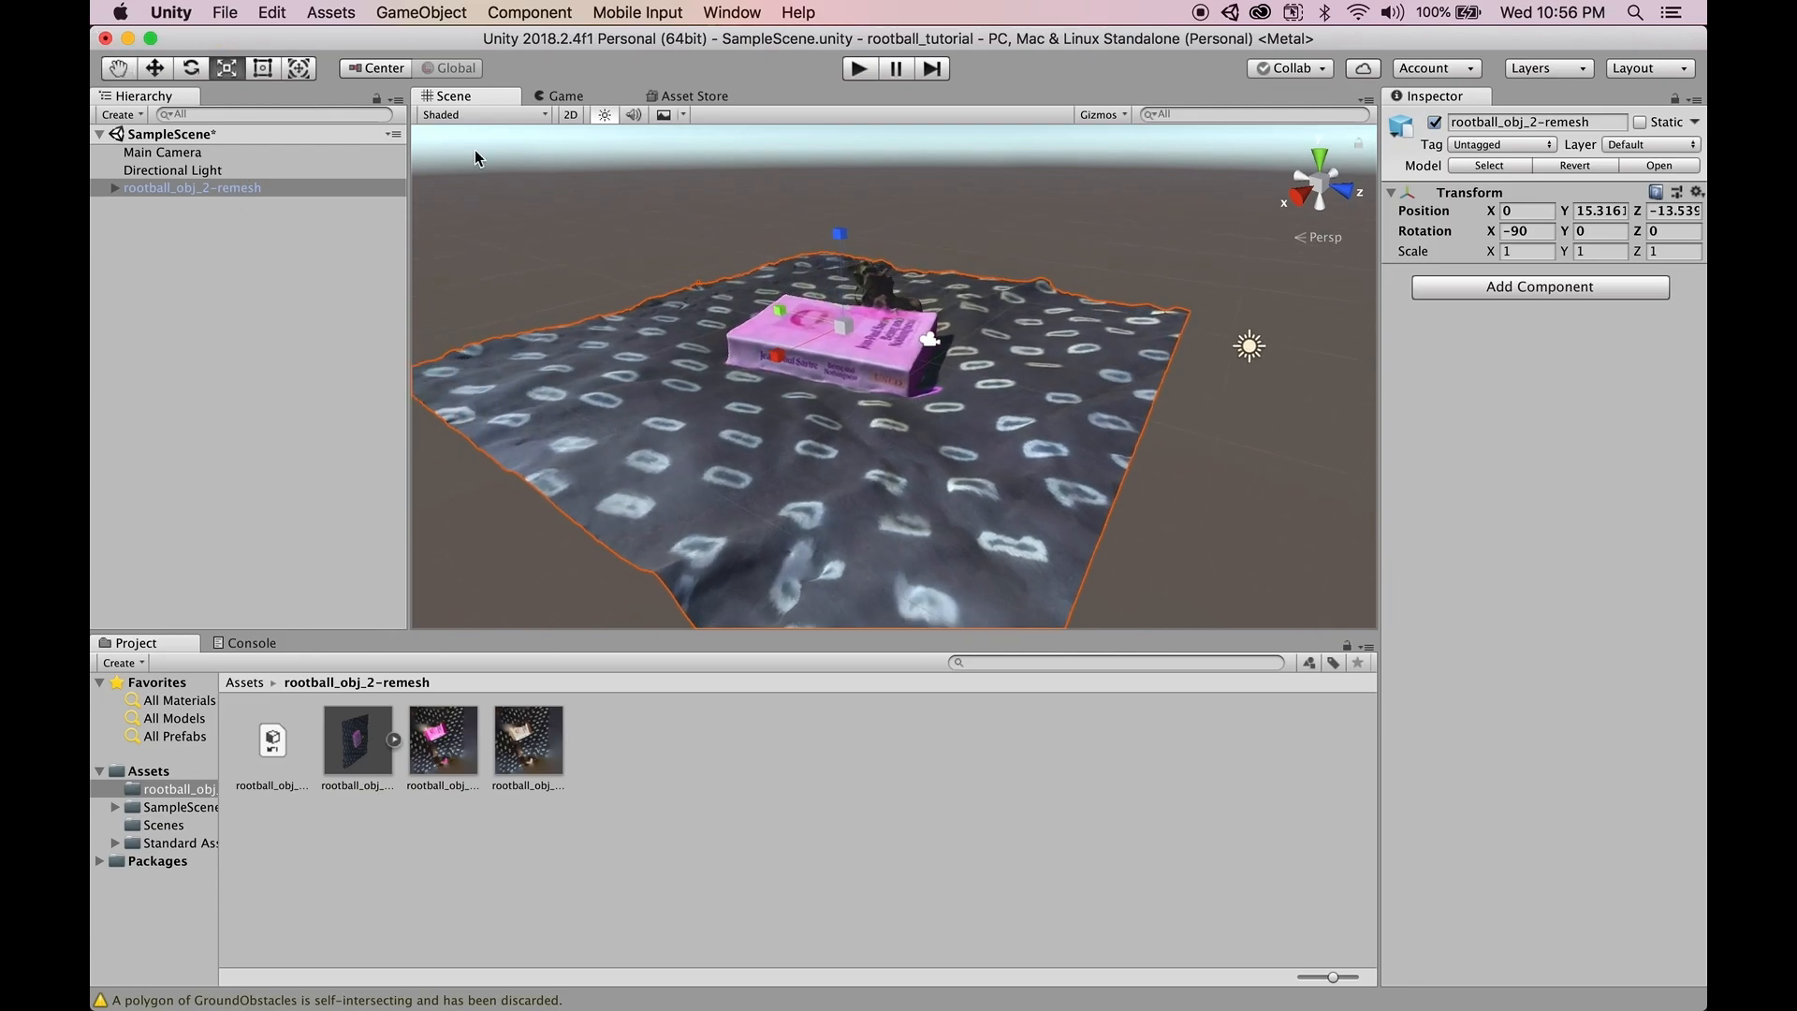
left_click_drag(857, 403, 880, 352, "alt")
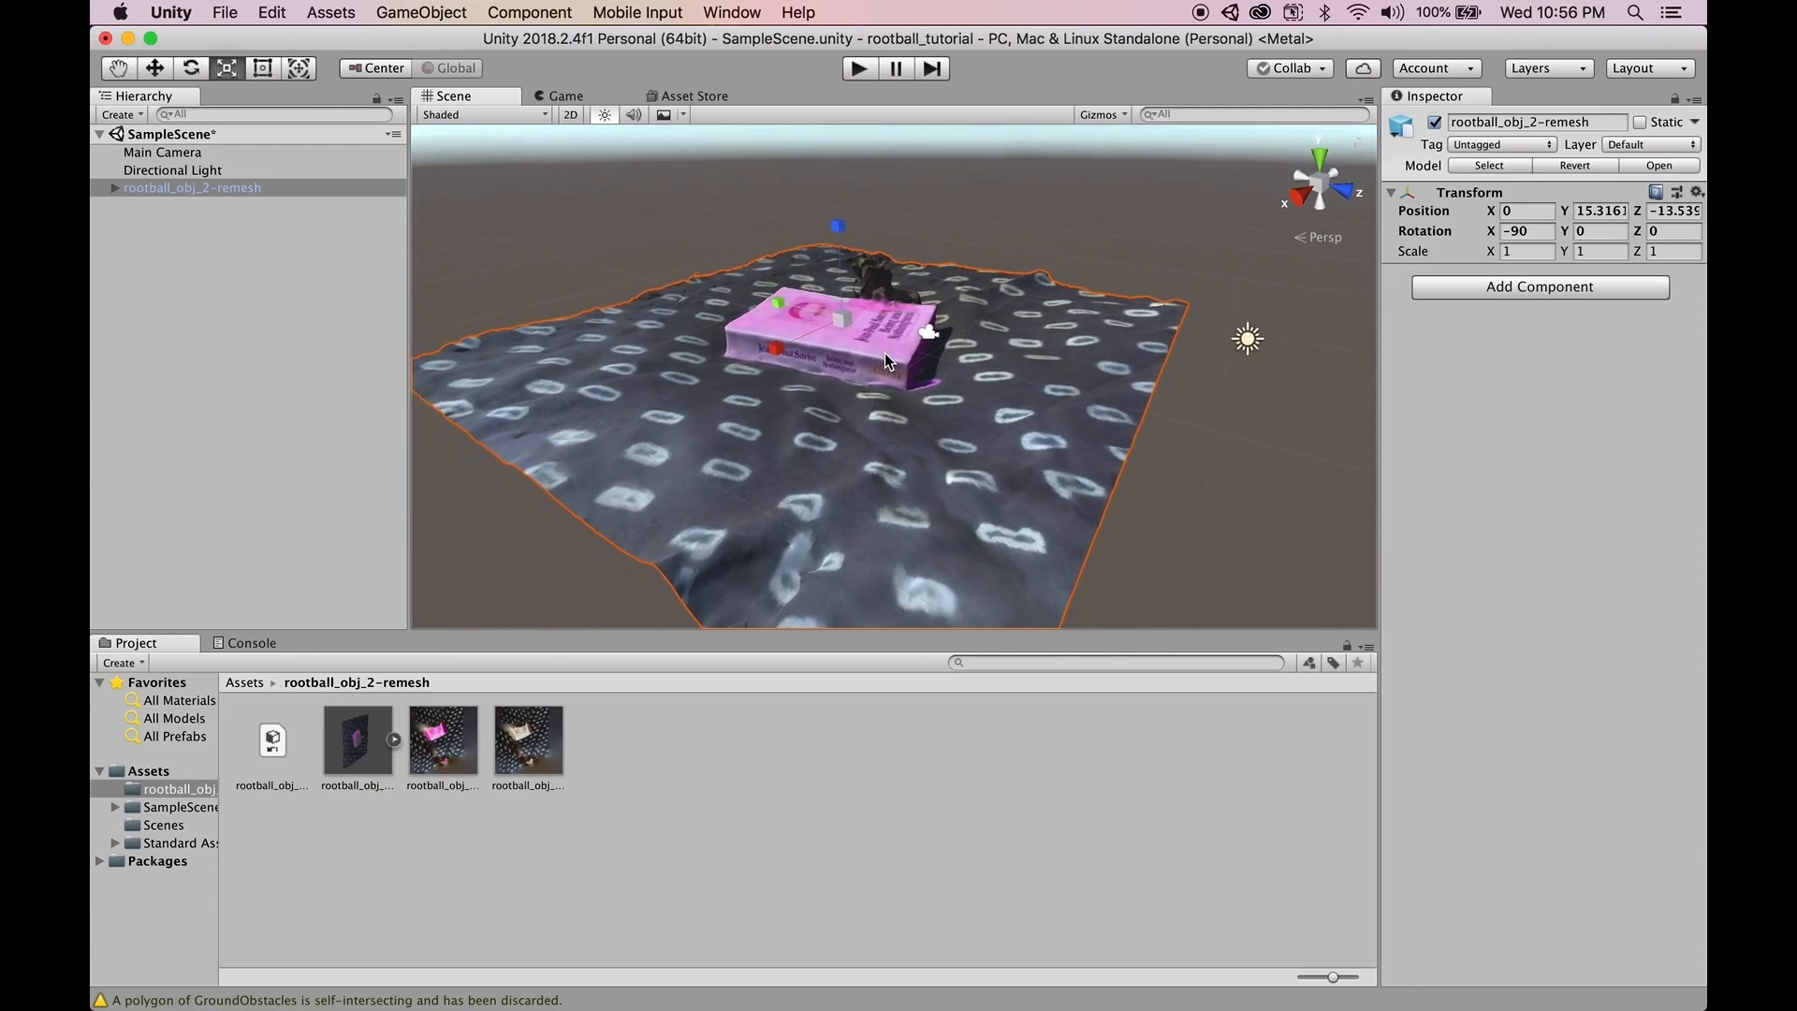
left_click_drag(904, 429, 941, 407, "alt")
left_click(901, 417)
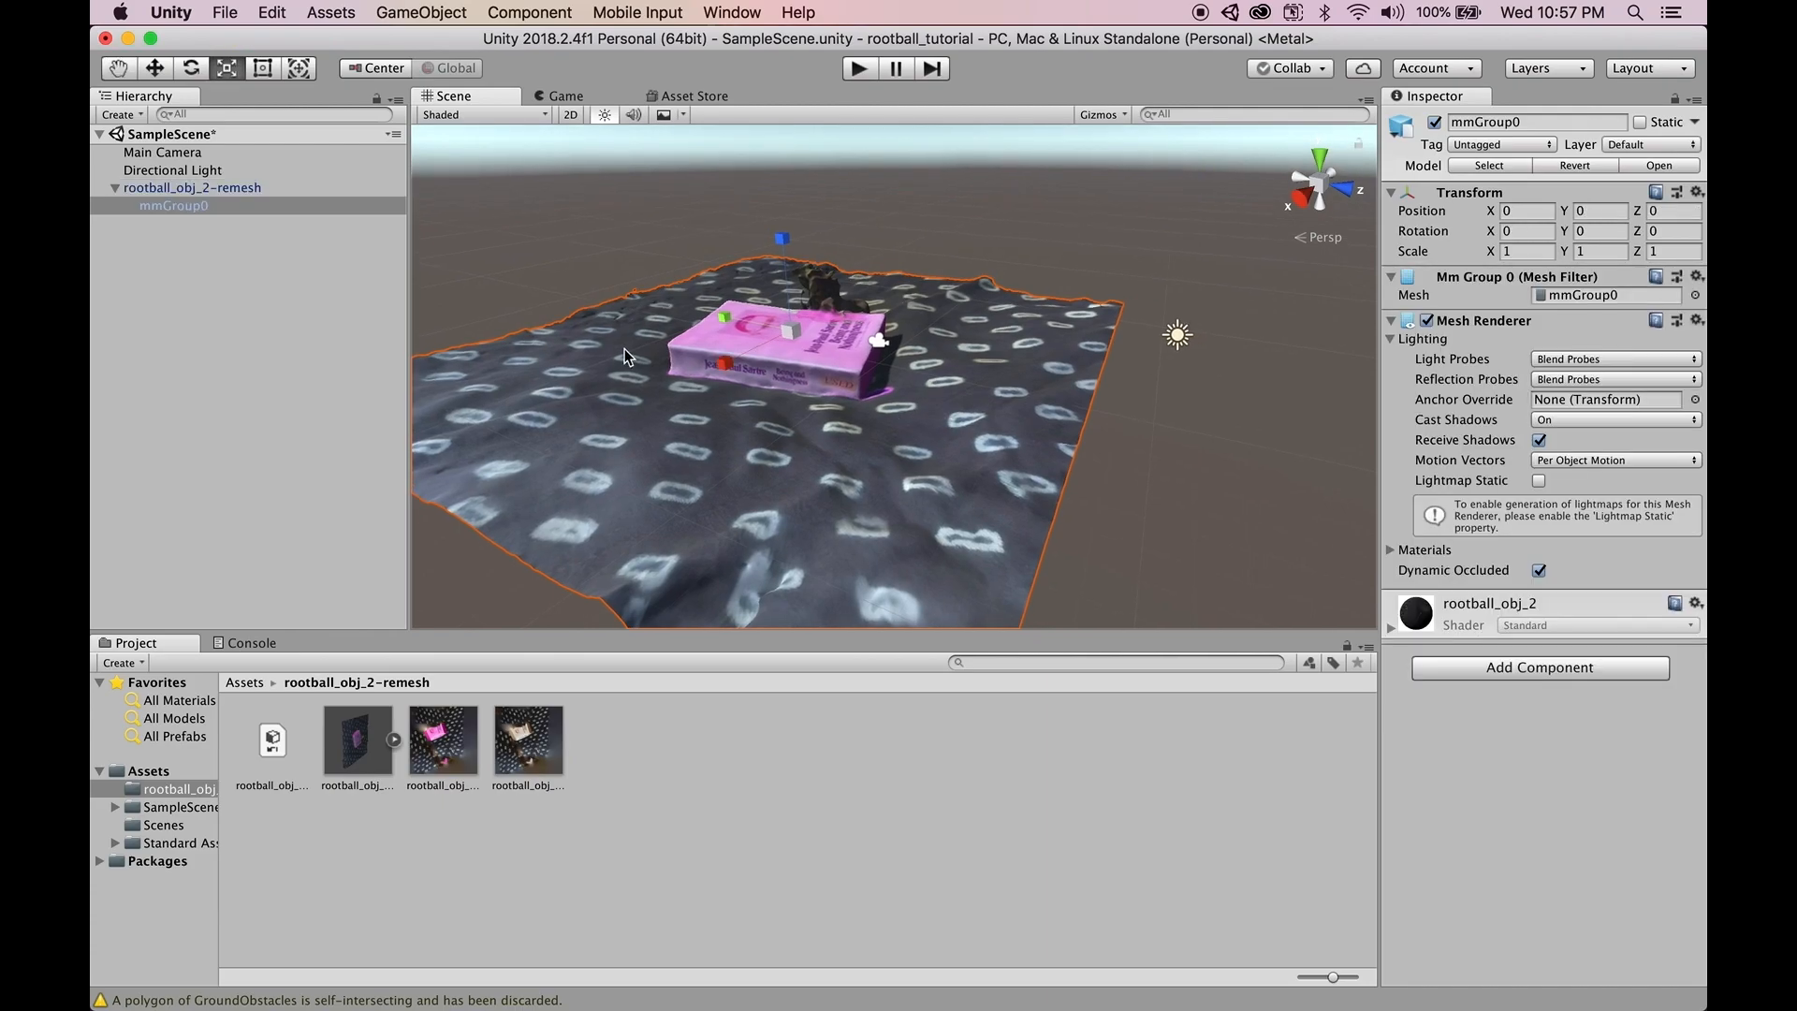
left_click(189, 66)
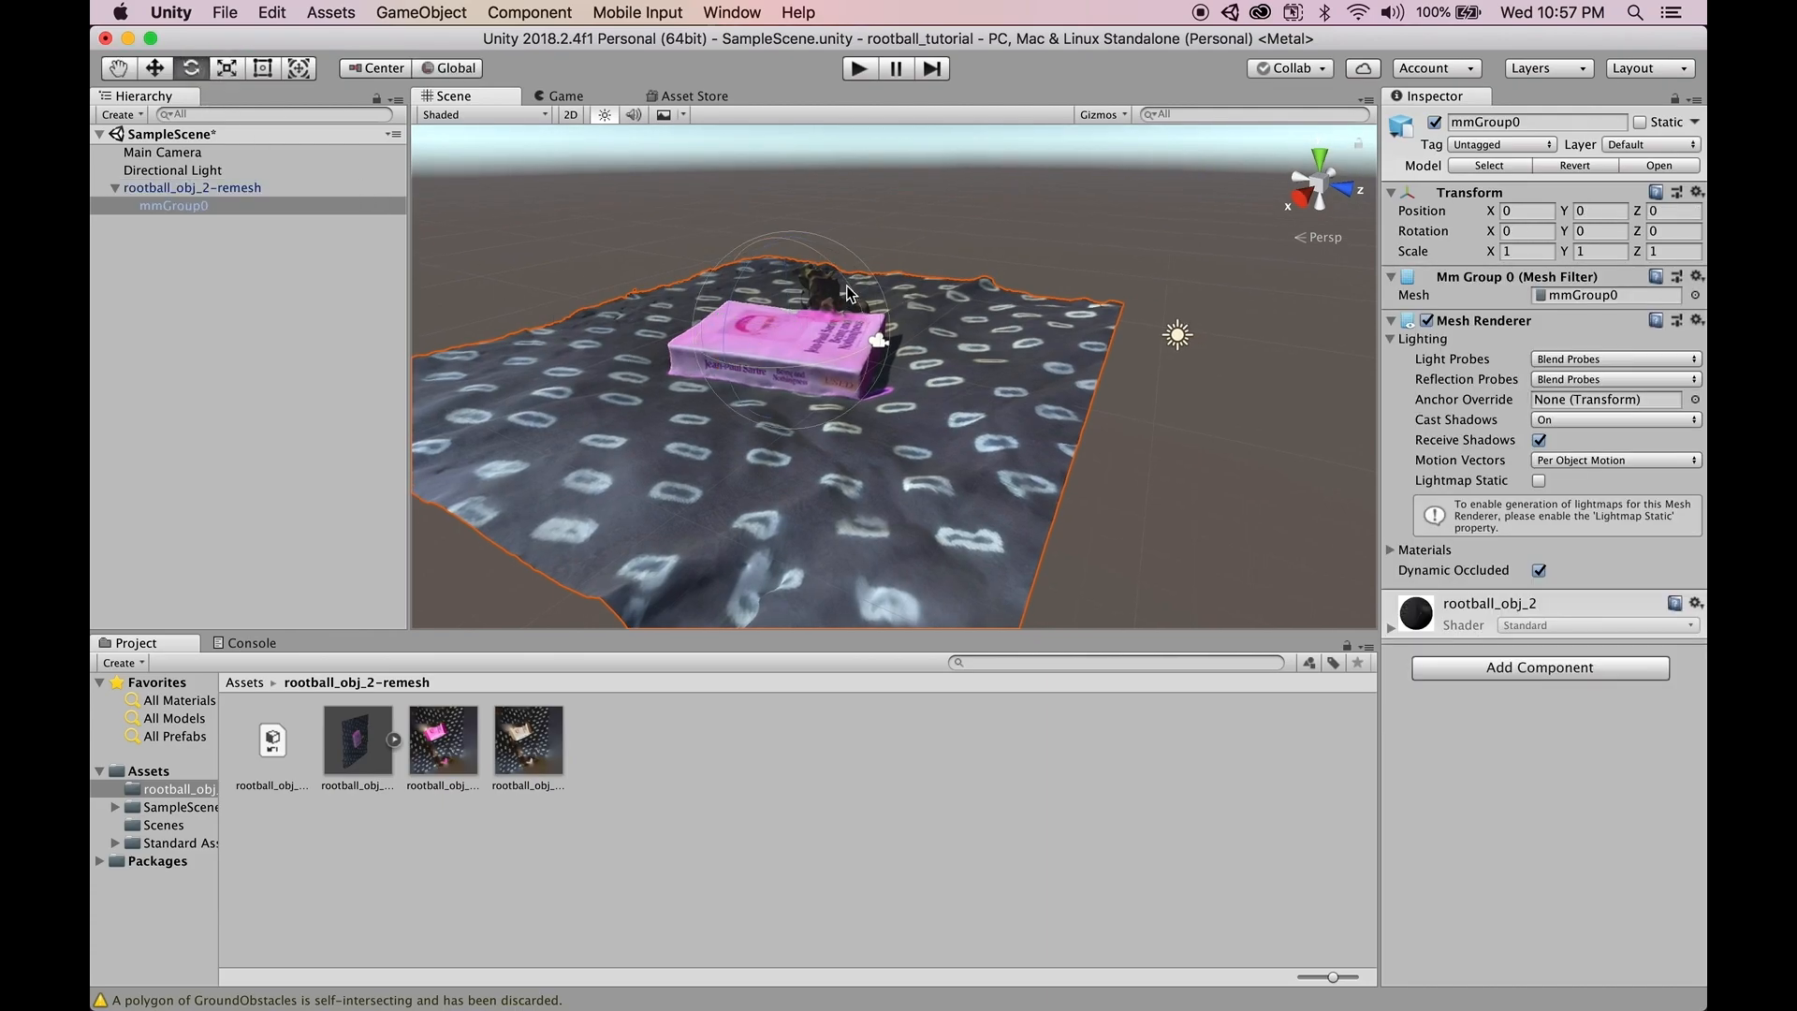
left_click_drag(848, 286, 848, 468)
left_click_drag(854, 303, 633, 245)
- Select the Directional Light and examine its placement relative to the model from above and at an angle
left_click(1178, 335)
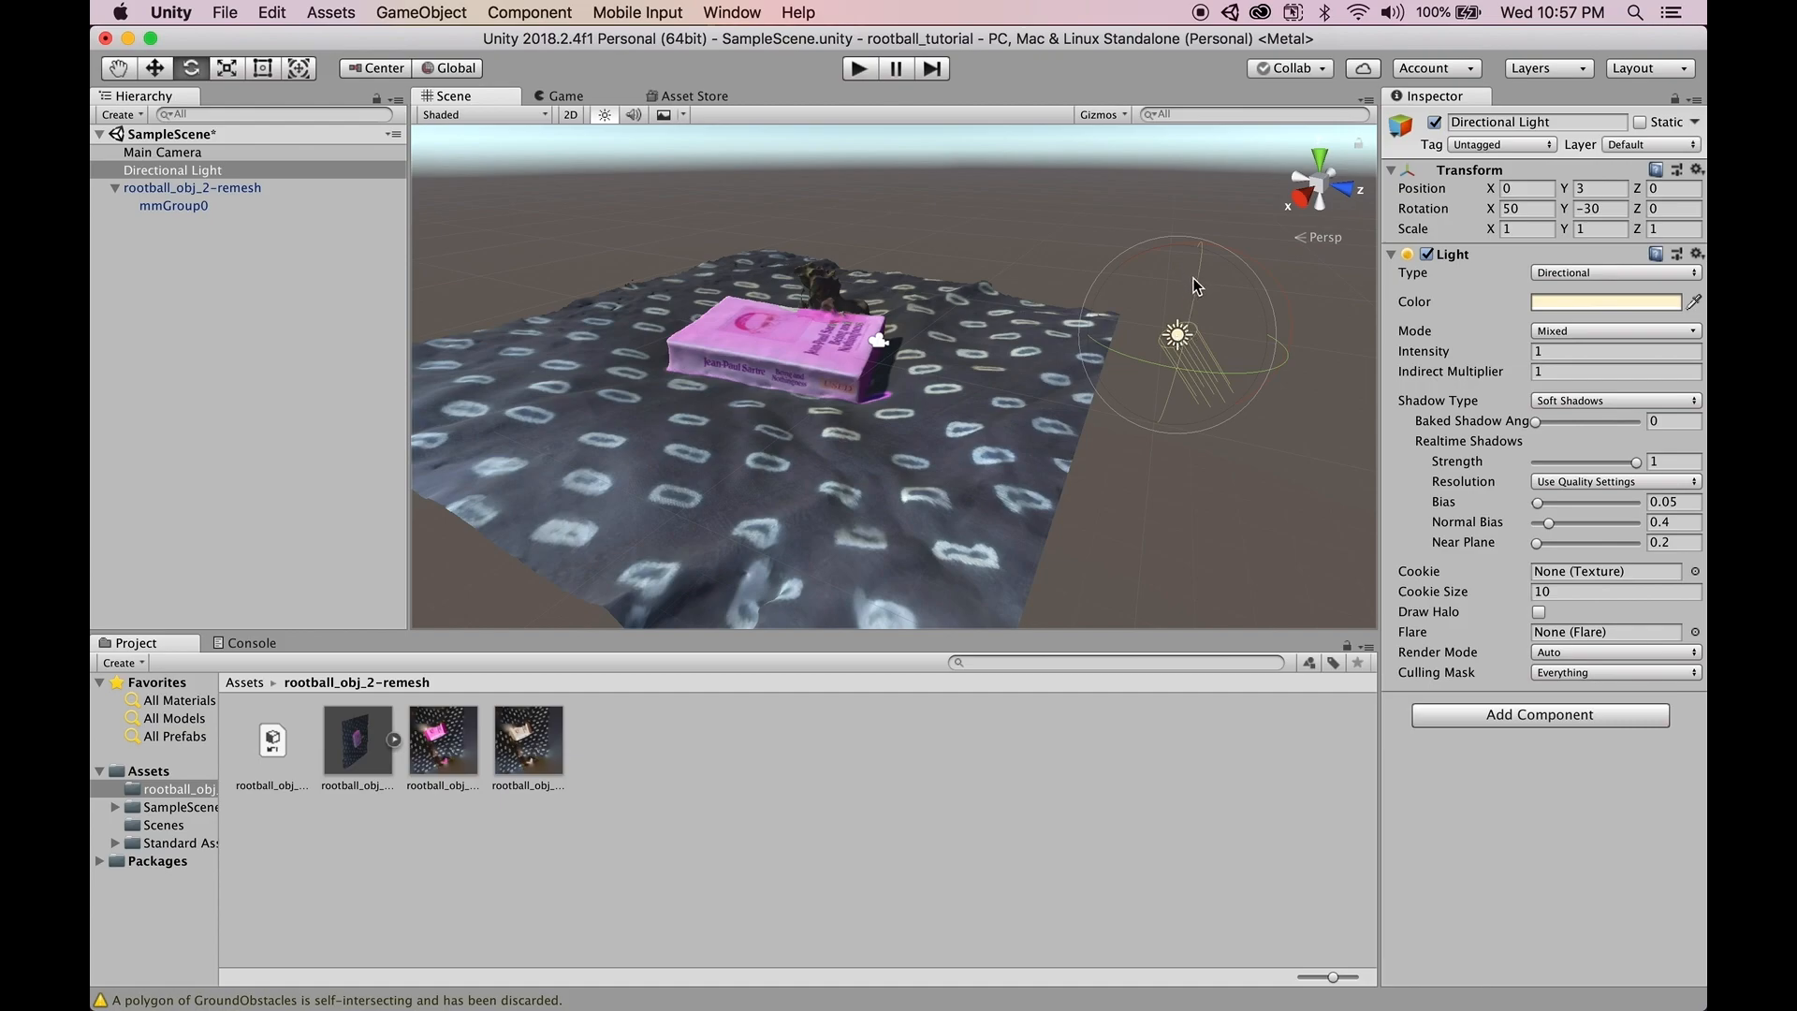
key("alt")
mouse_move(1018, 346)
left_mouse_down("alt")
mouse_move(1107, 373)
mouse_move(1019, 358)
left_mouse_up("alt")
right_click_drag(1018, 357, 1181, 482)
left_click(1324, 159)
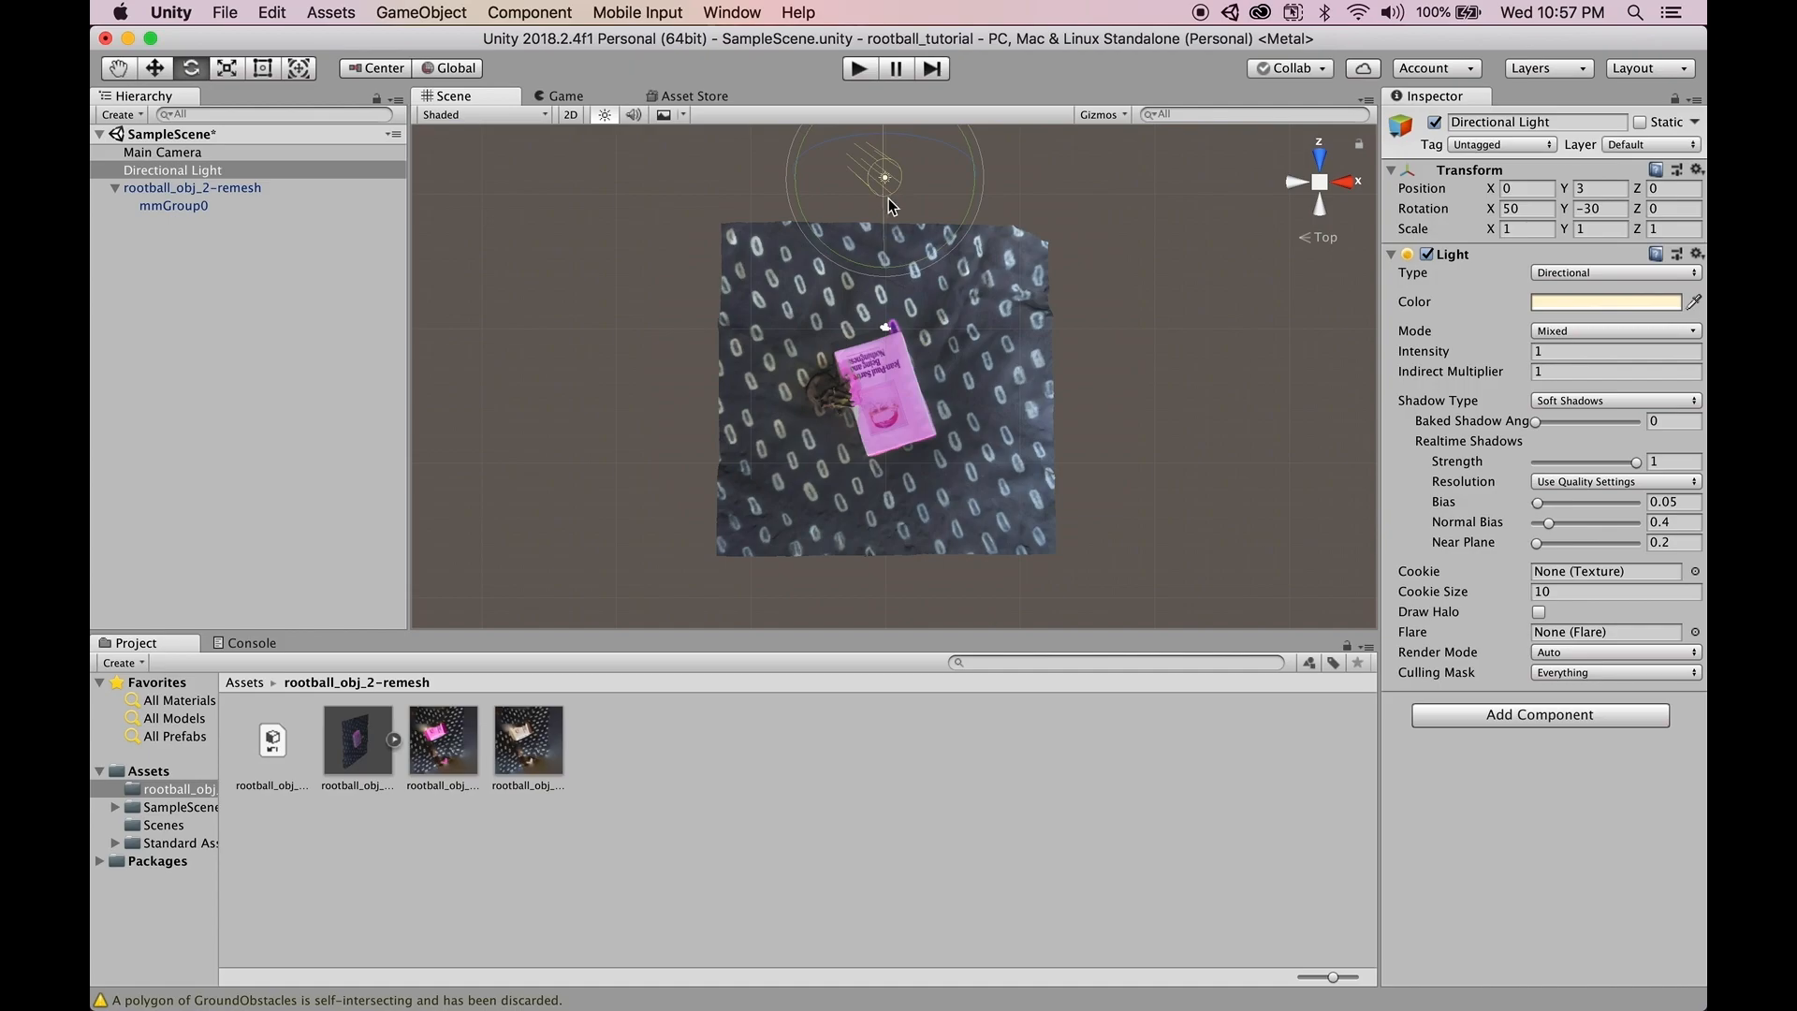
left_click_drag(923, 307, 788, 324, "alt")
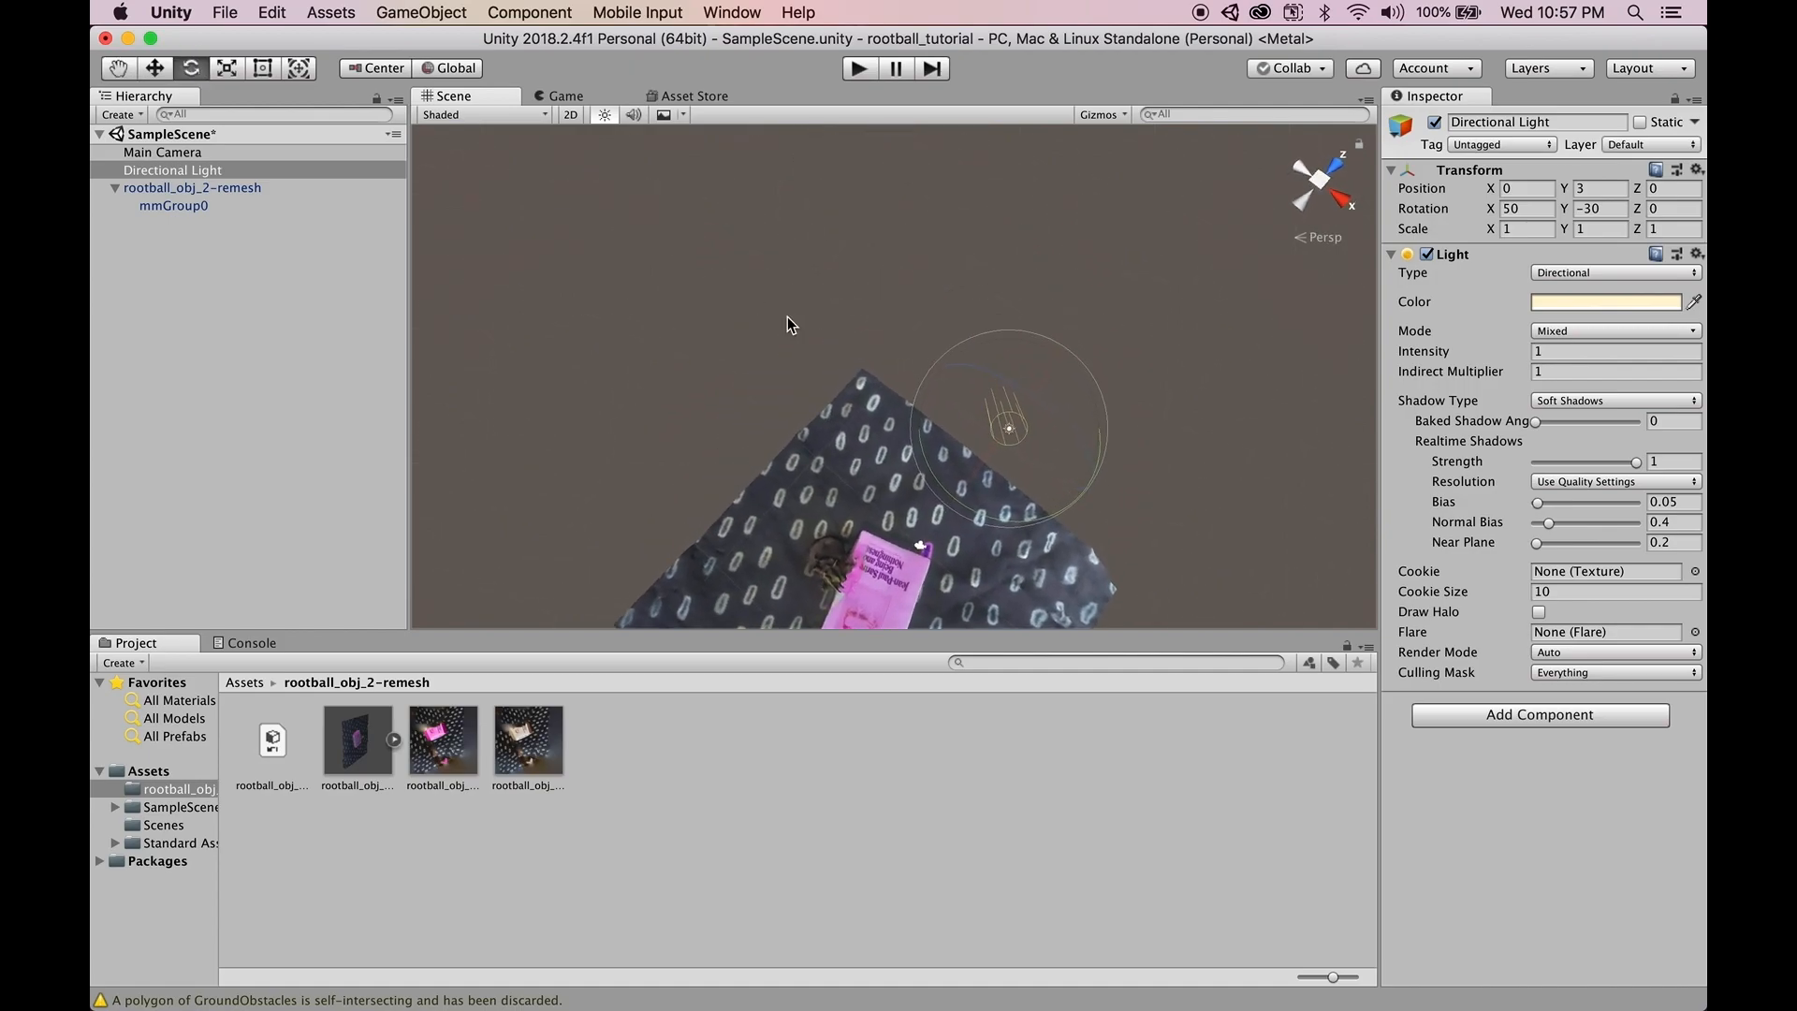
left_click_drag(869, 392, 842, 341, "alt")
left_click_drag(866, 441, 869, 447, "alt")
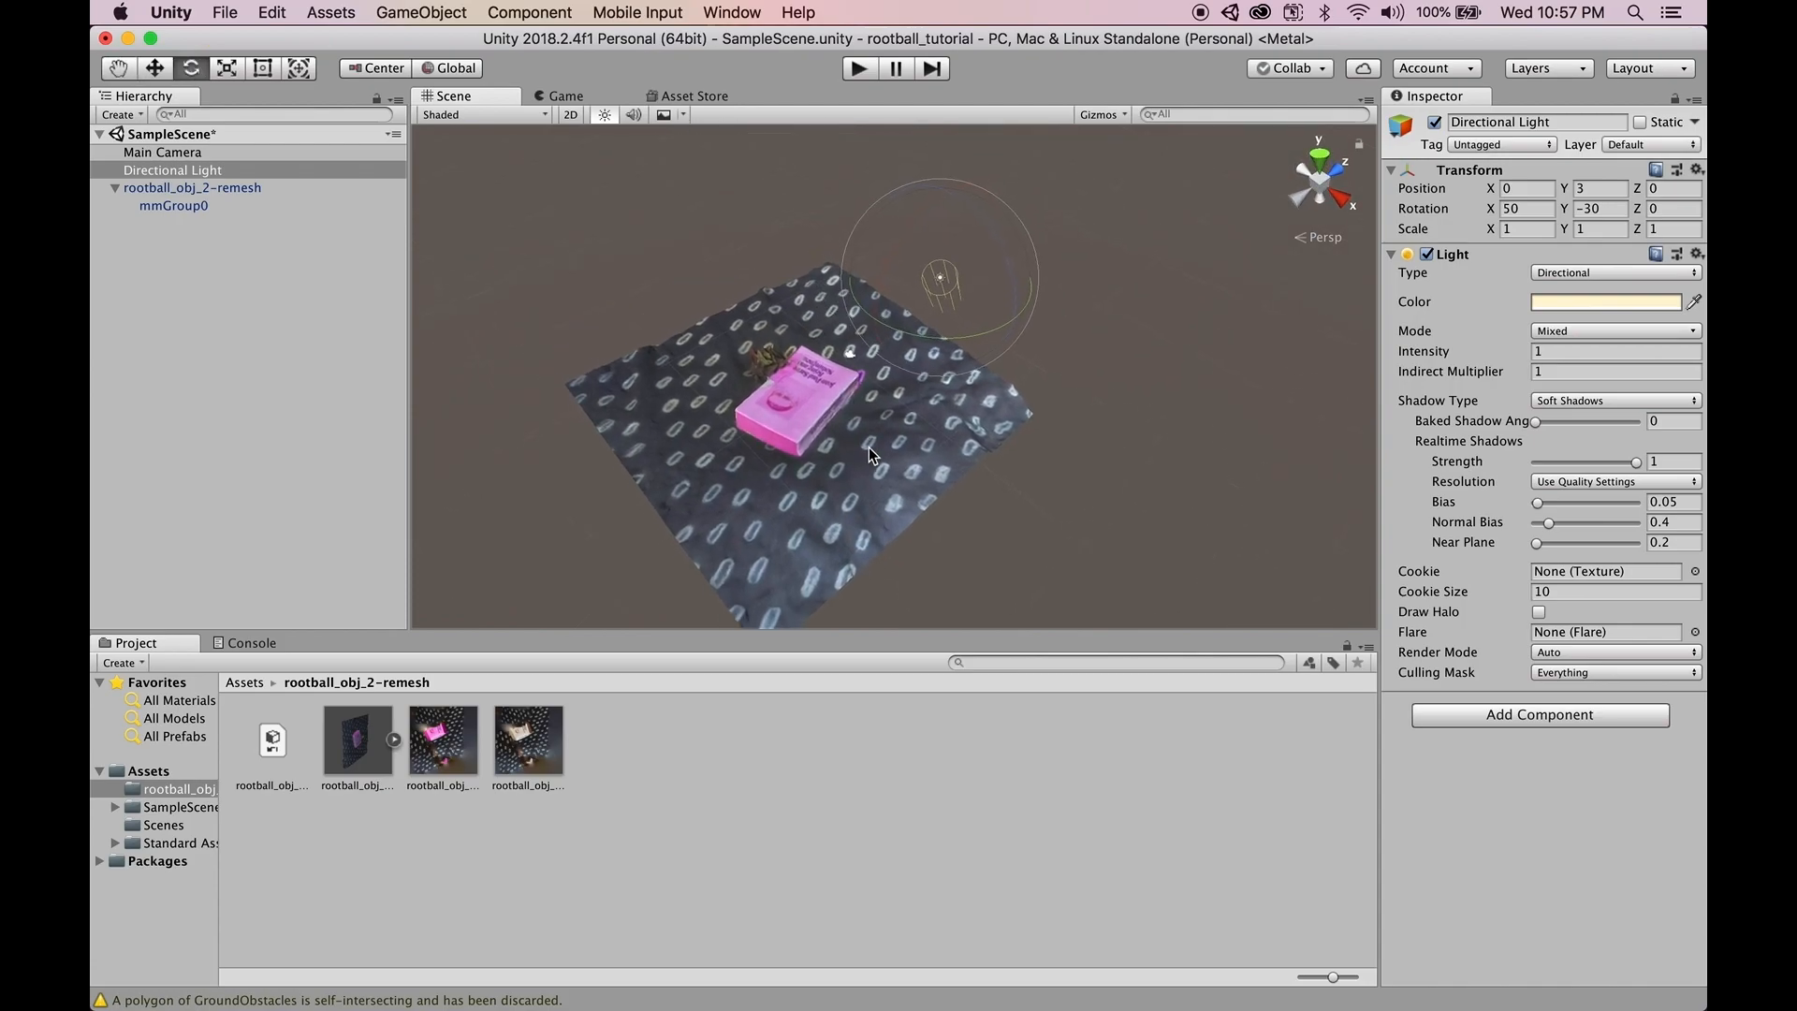
scroll(868, 446, "up", 2)
middle_click_drag(862, 458, 907, 550)
left_click_drag(908, 550, 856, 473, "alt")
middle_click_drag(846, 468, 829, 419)
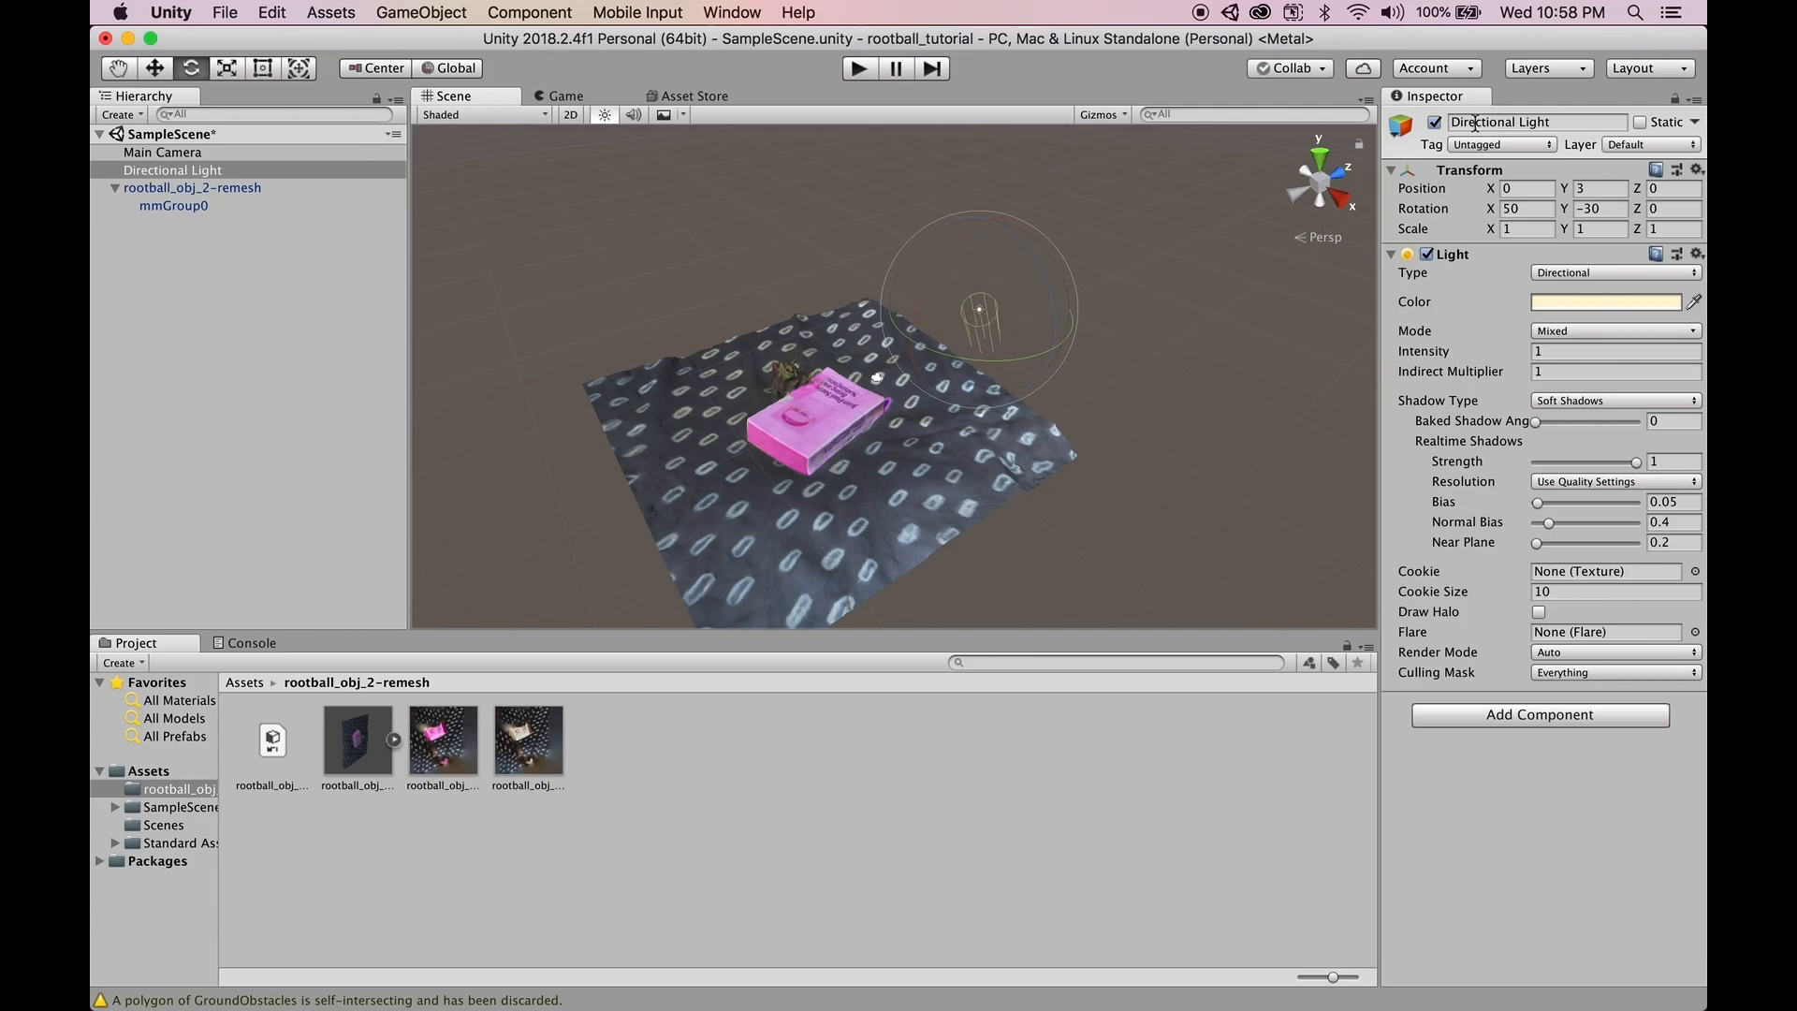
- Raise the Directional Light to a Y position of about 10 and rotate it to about -178 degrees on Y
left_click(155, 70)
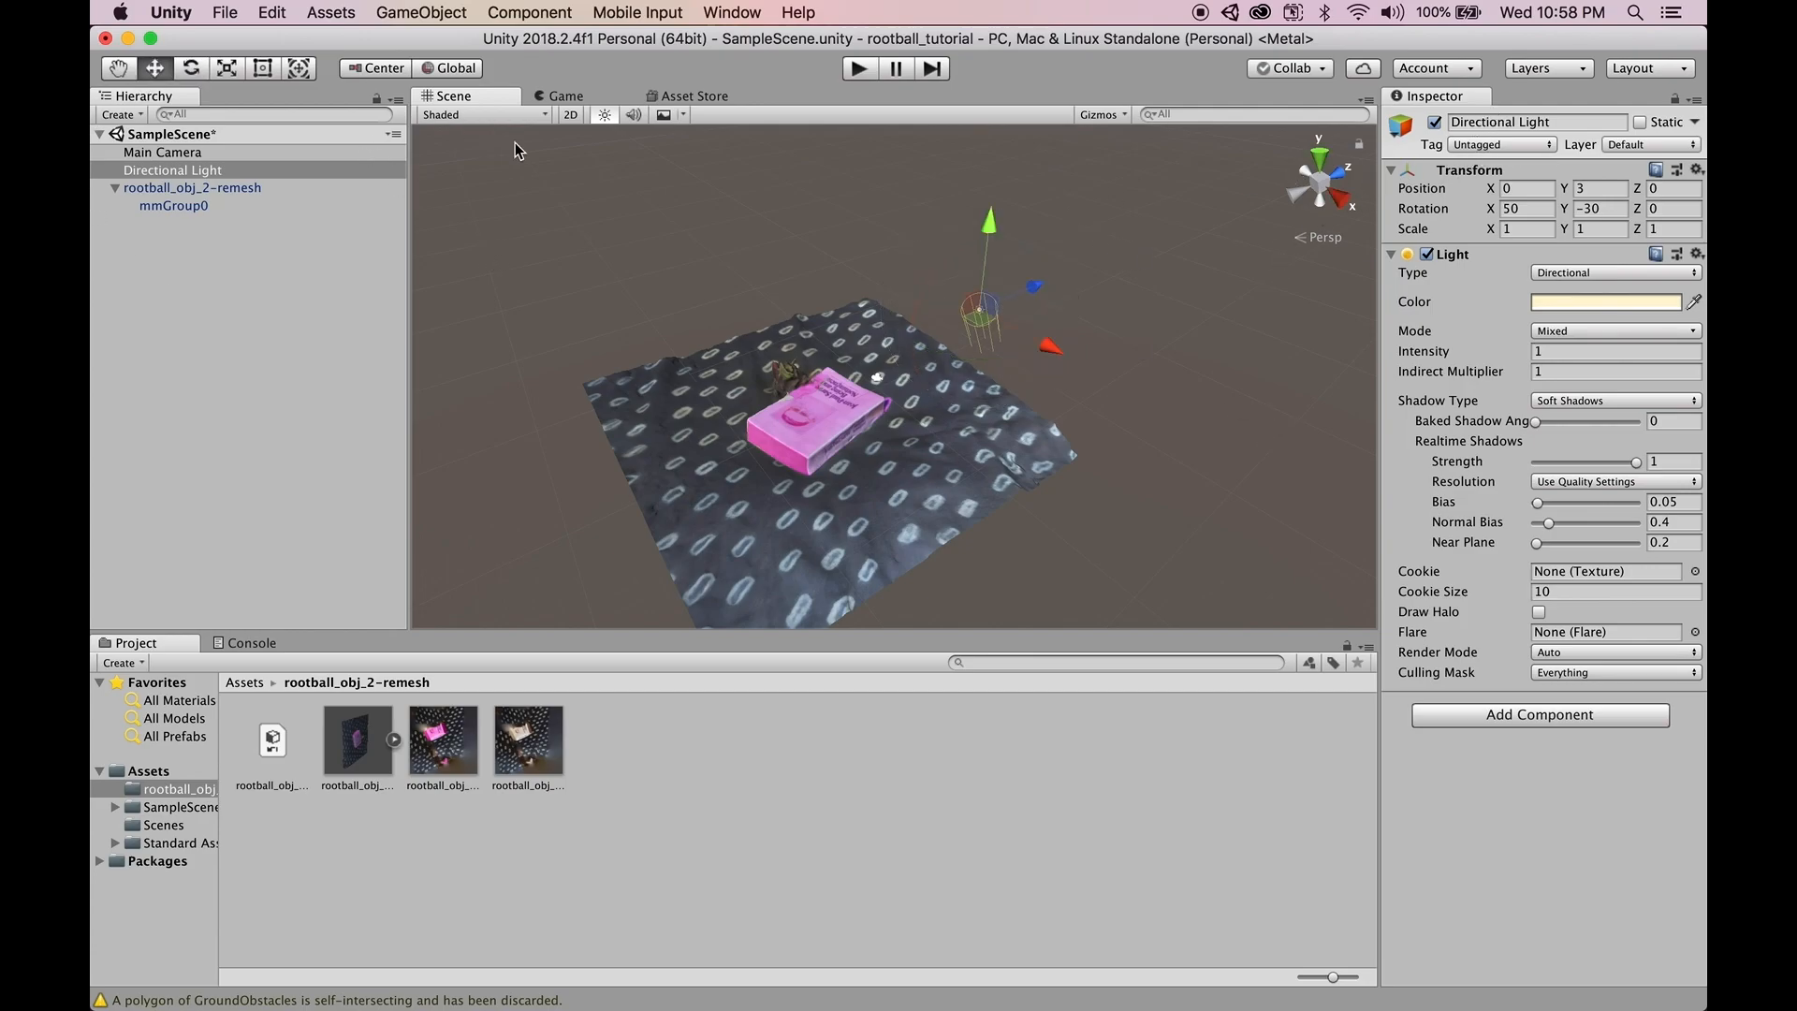
left_click_drag(990, 223, 984, 144)
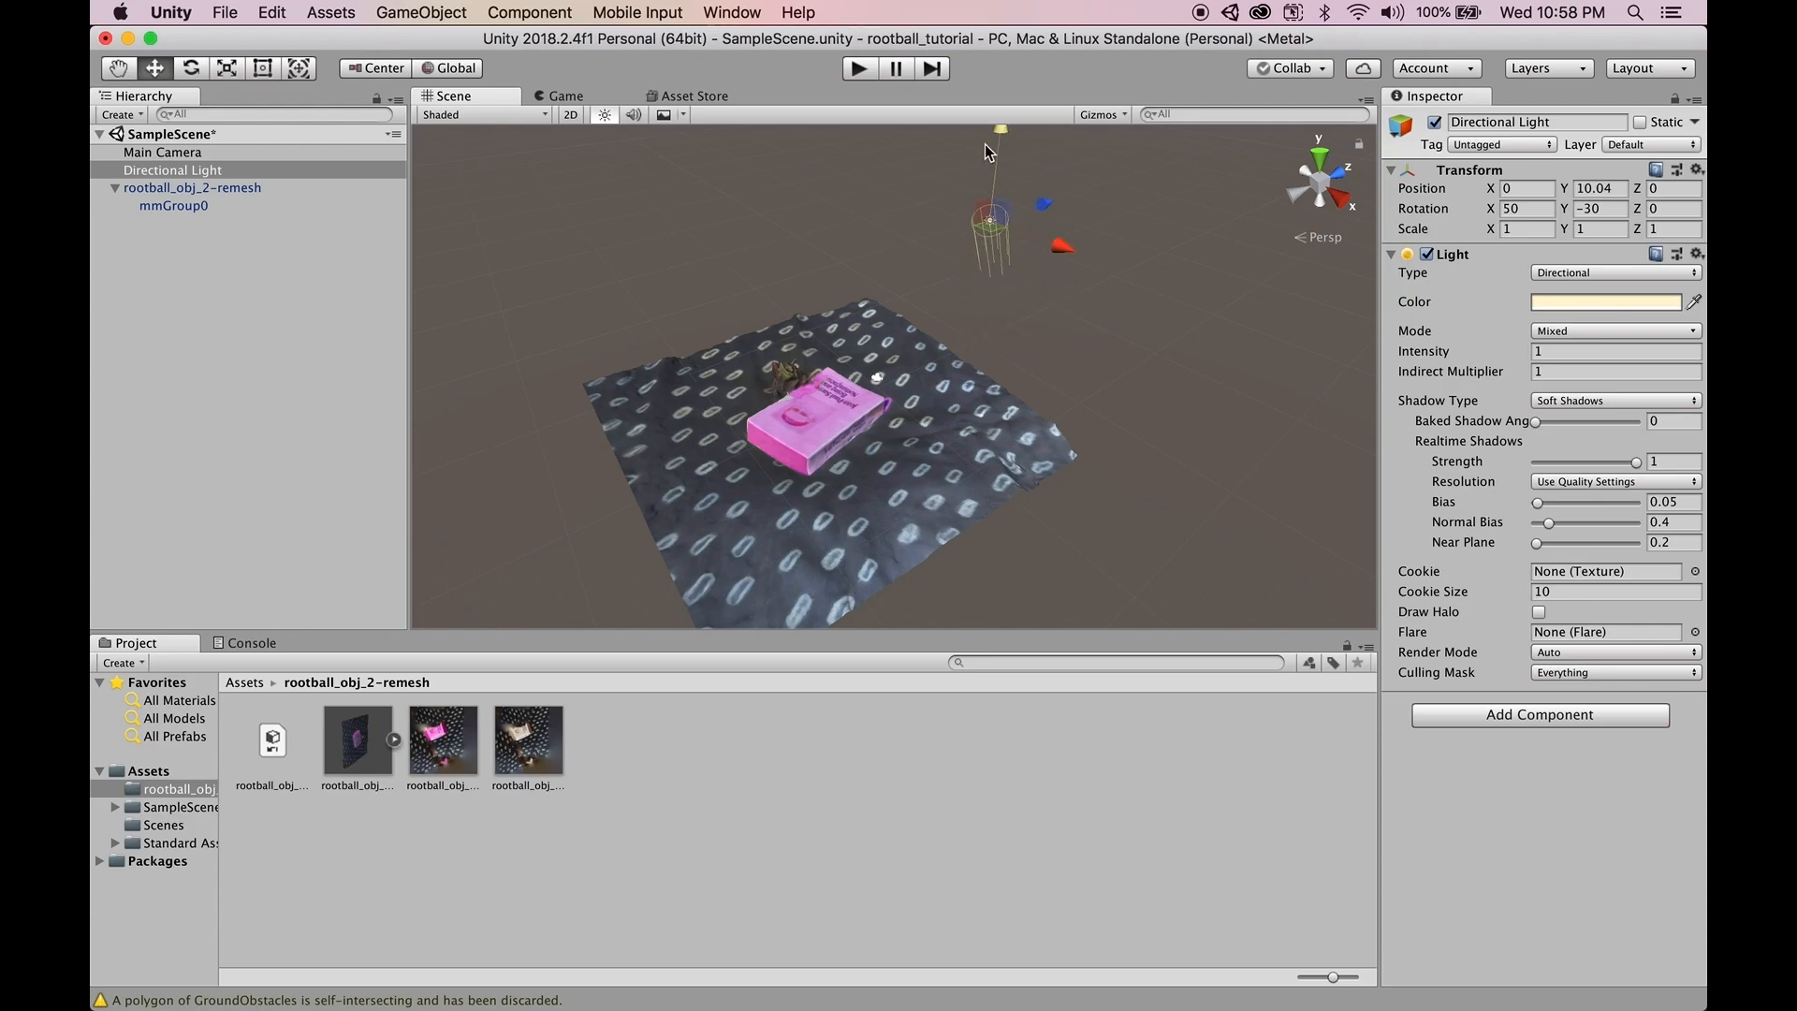
left_click(190, 69)
left_click_drag(1031, 256, 1189, 228)
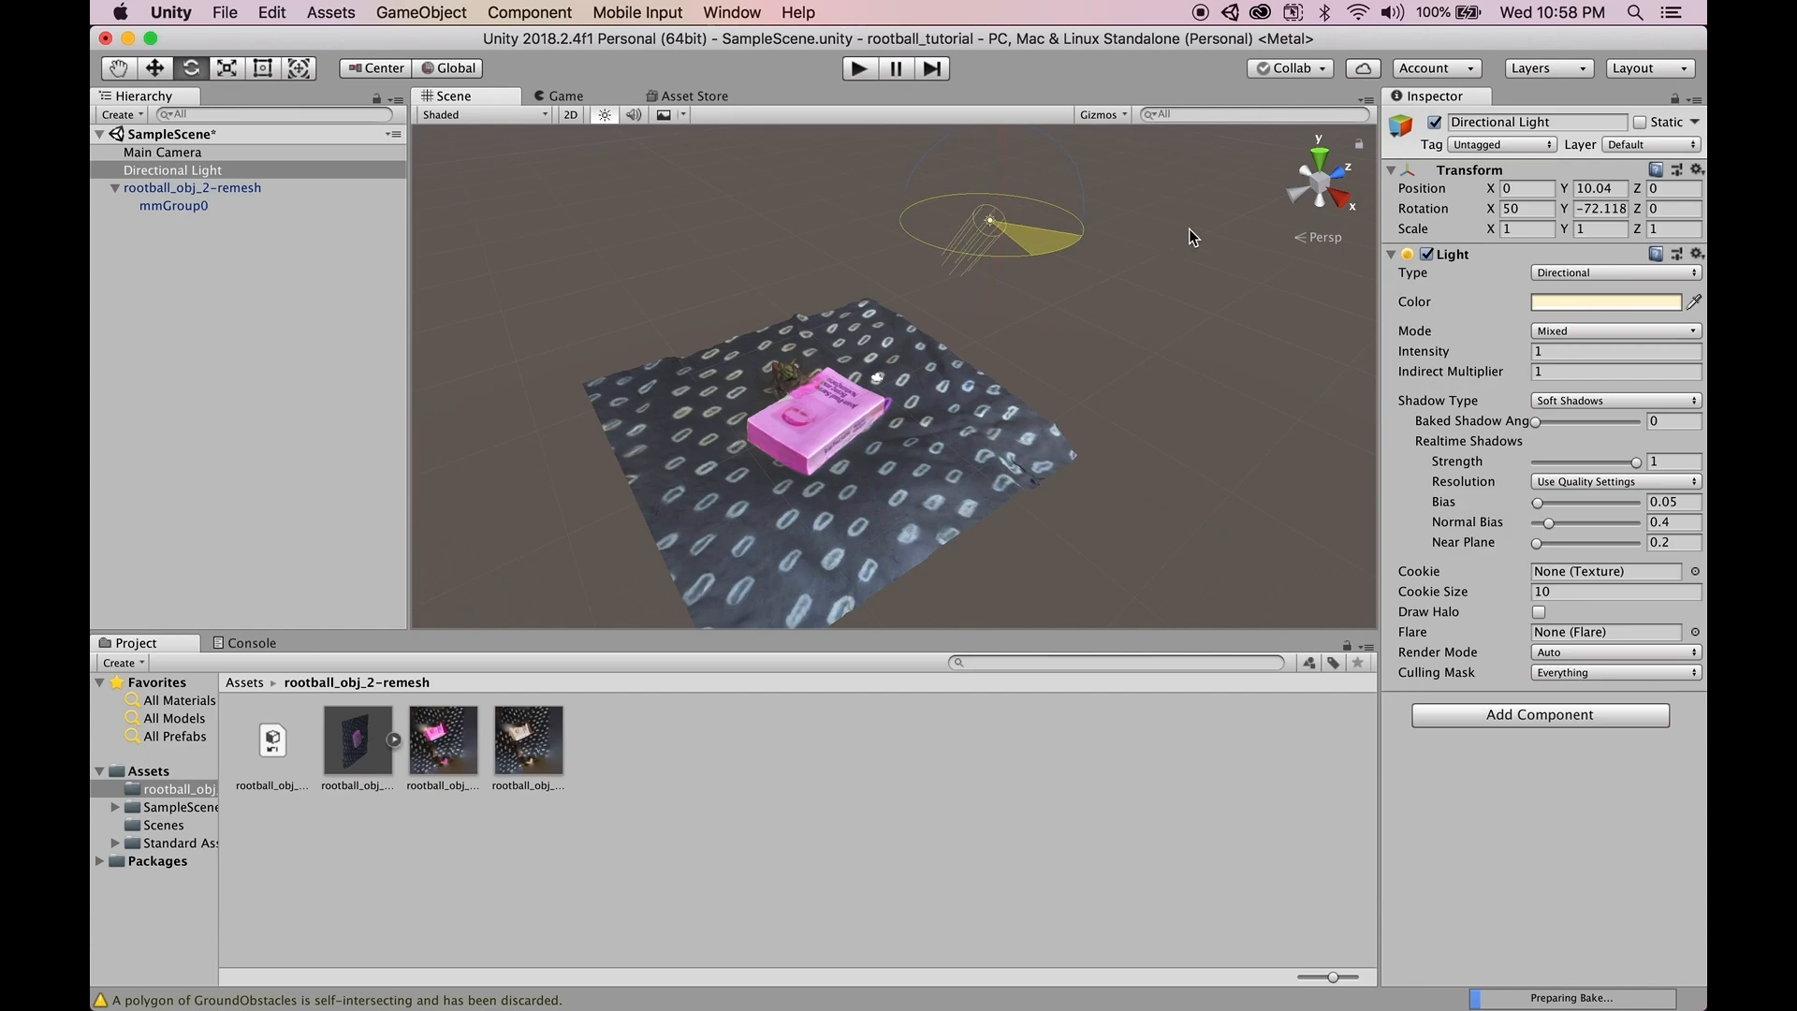
left_click_drag(997, 255, 1093, 271)
left_click_drag(833, 346, 901, 361, "alt")
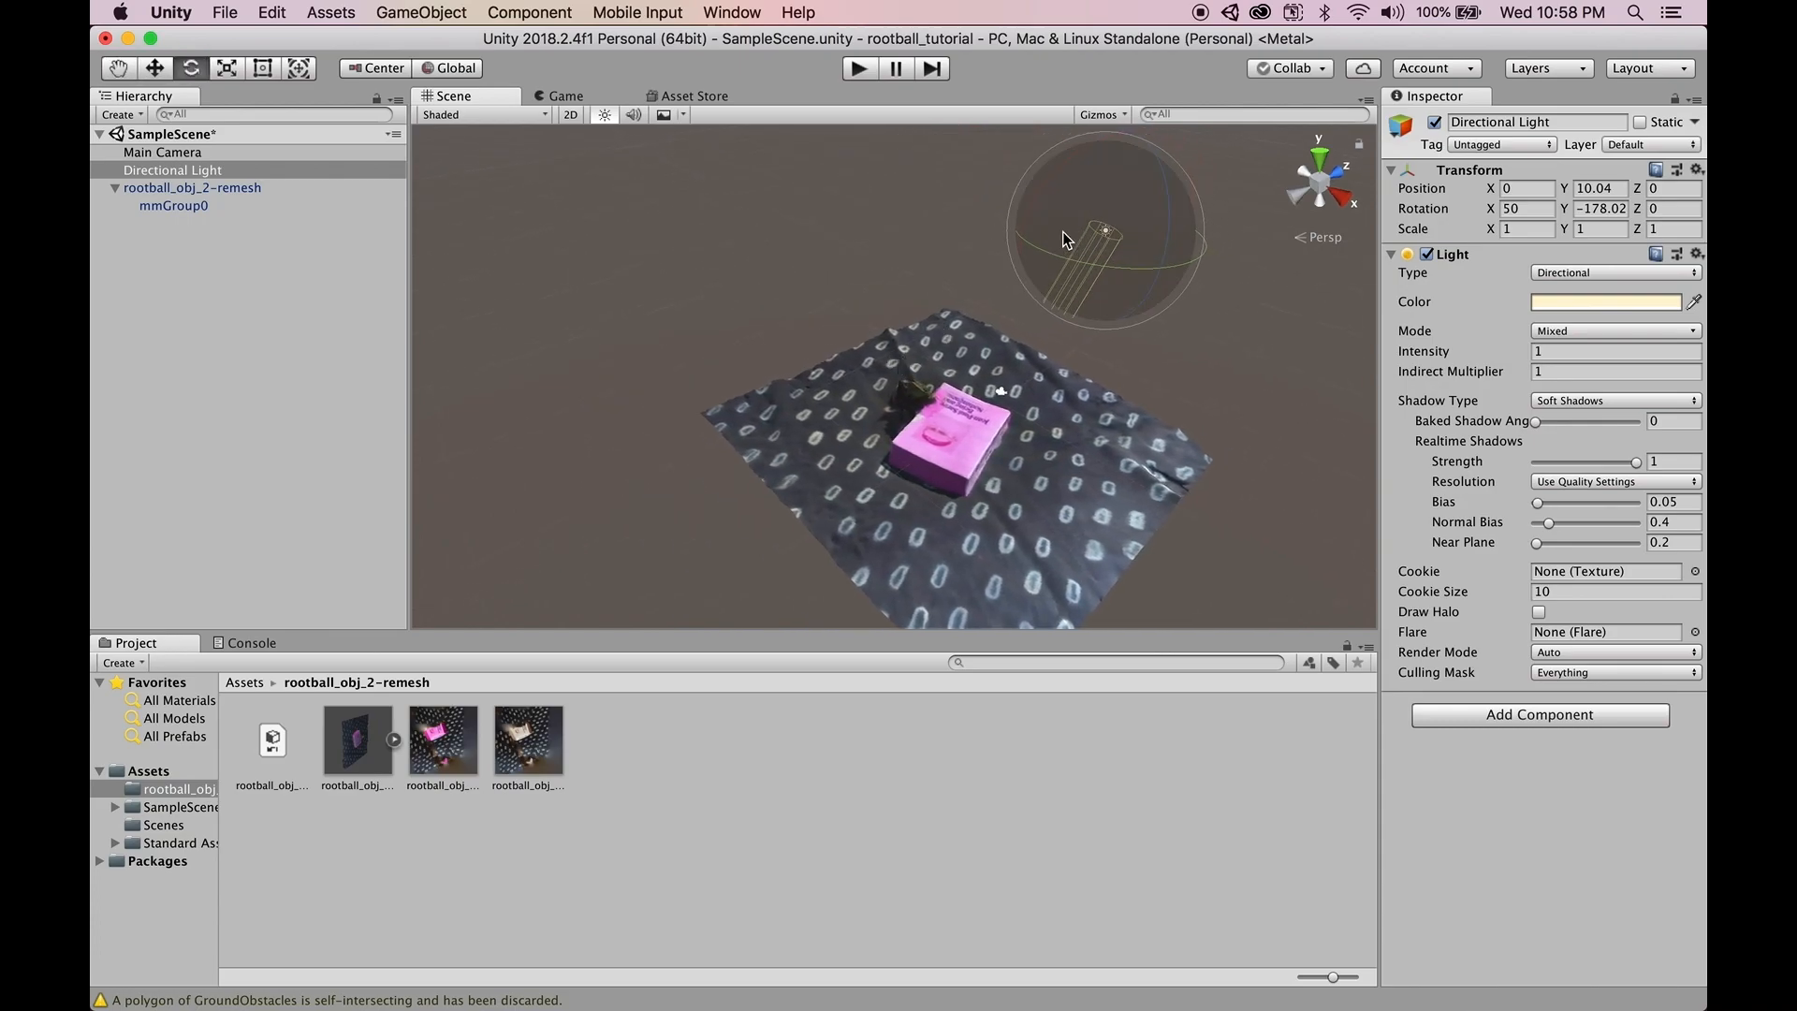
- Try rotating the Directional Light to about -44.6 on X, -174.9 on Y and 43.4 on Z, and inspect the model's lighting
middle_click_drag(1123, 357, 1014, 361)
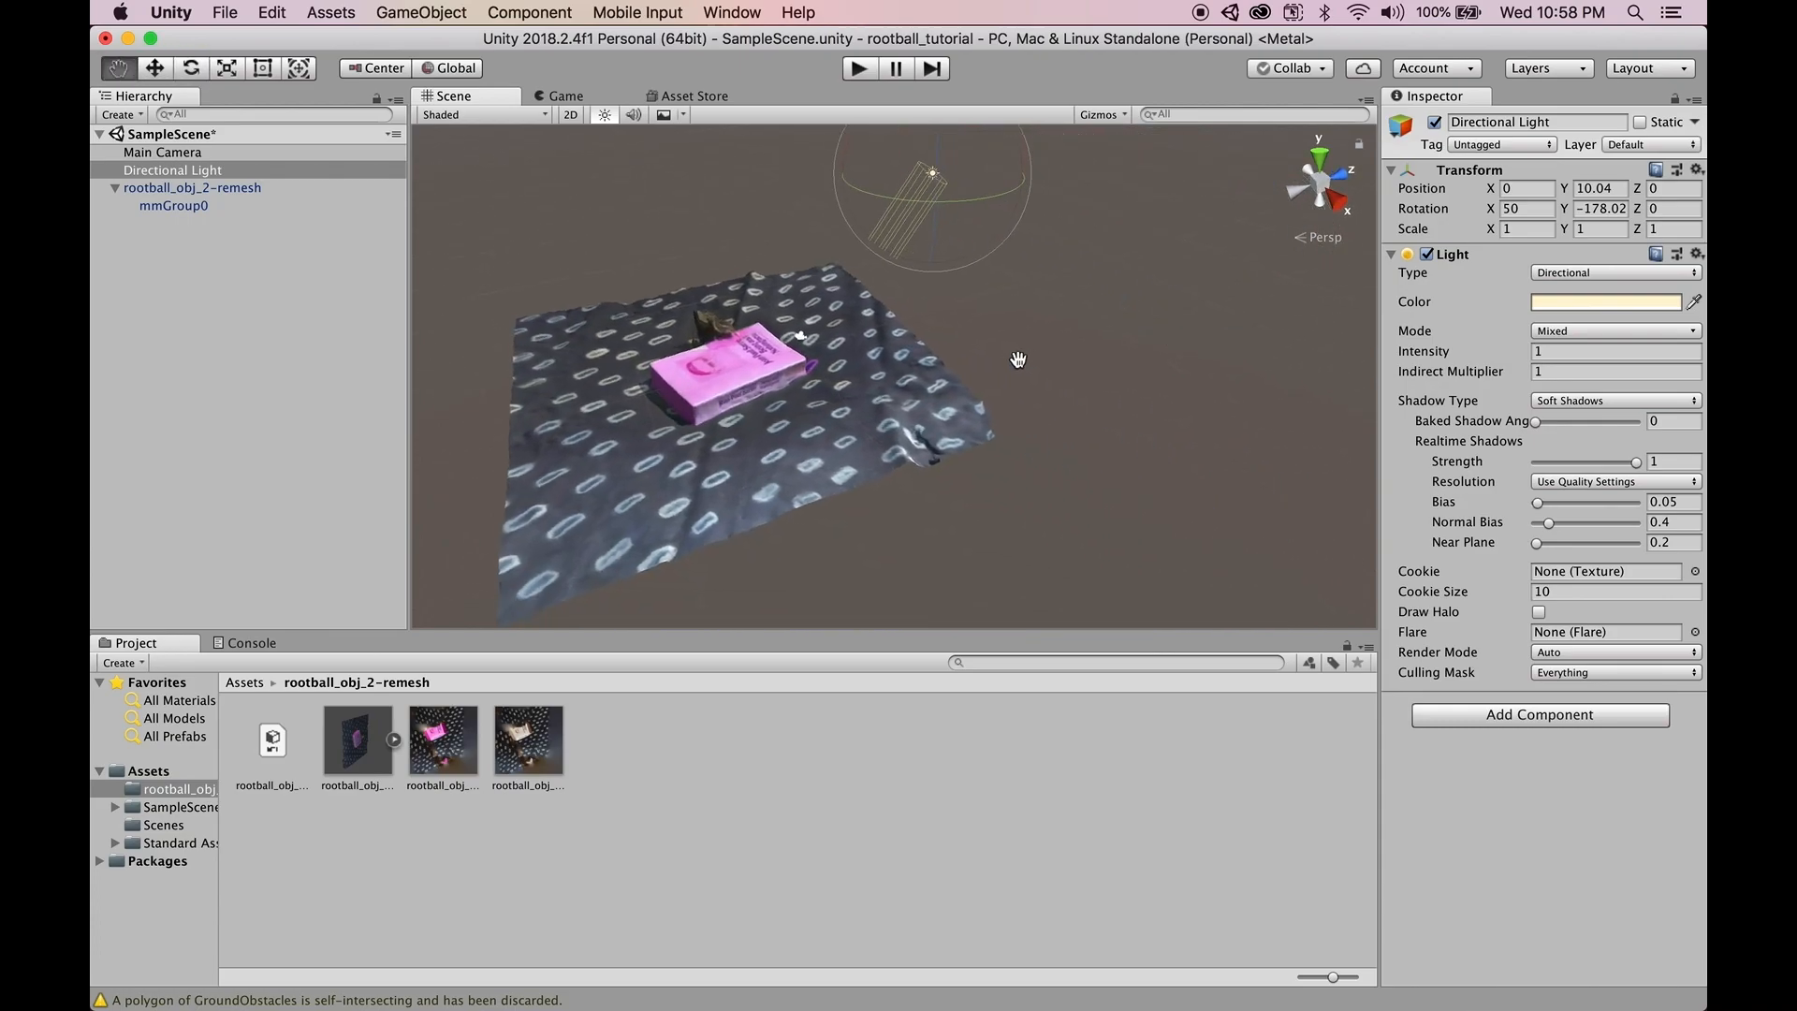
middle_click_drag(952, 211, 980, 296)
left_click_drag(887, 199, 1170, 176)
left_click_drag(1152, 182, 1064, 283)
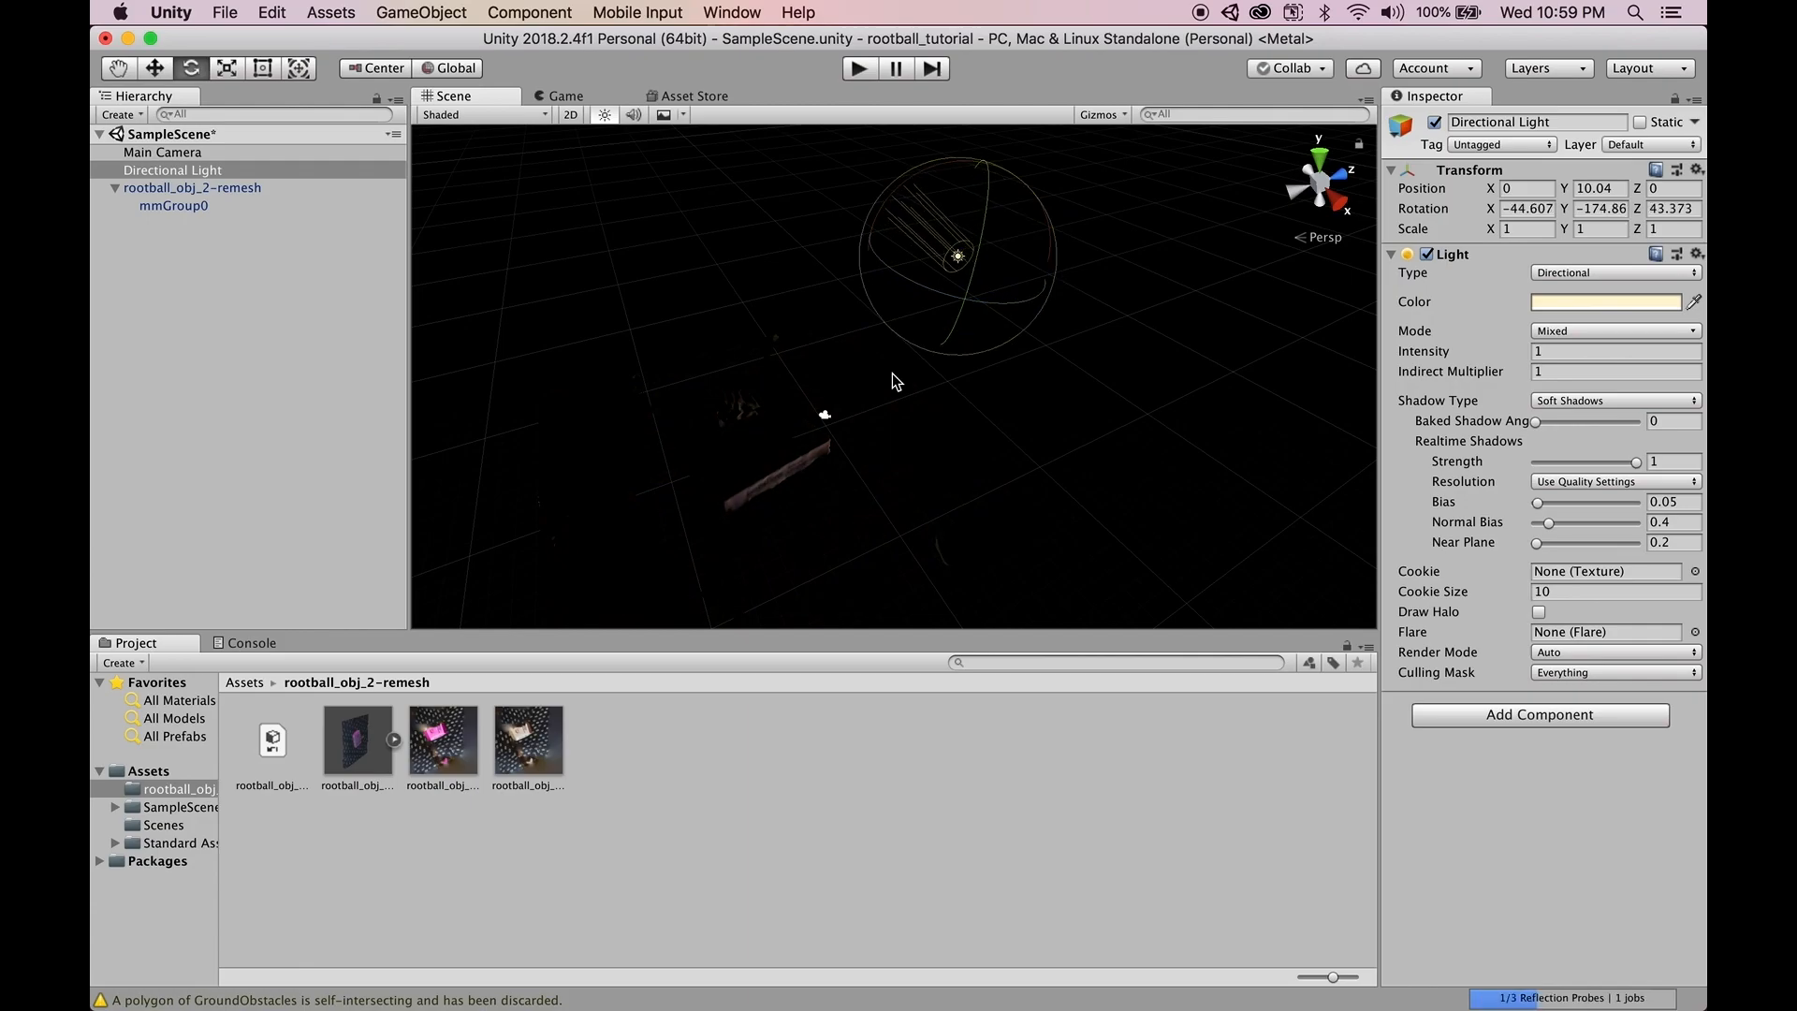
right_click_drag(802, 483, 834, 412)
scroll(834, 412, "up", 6)
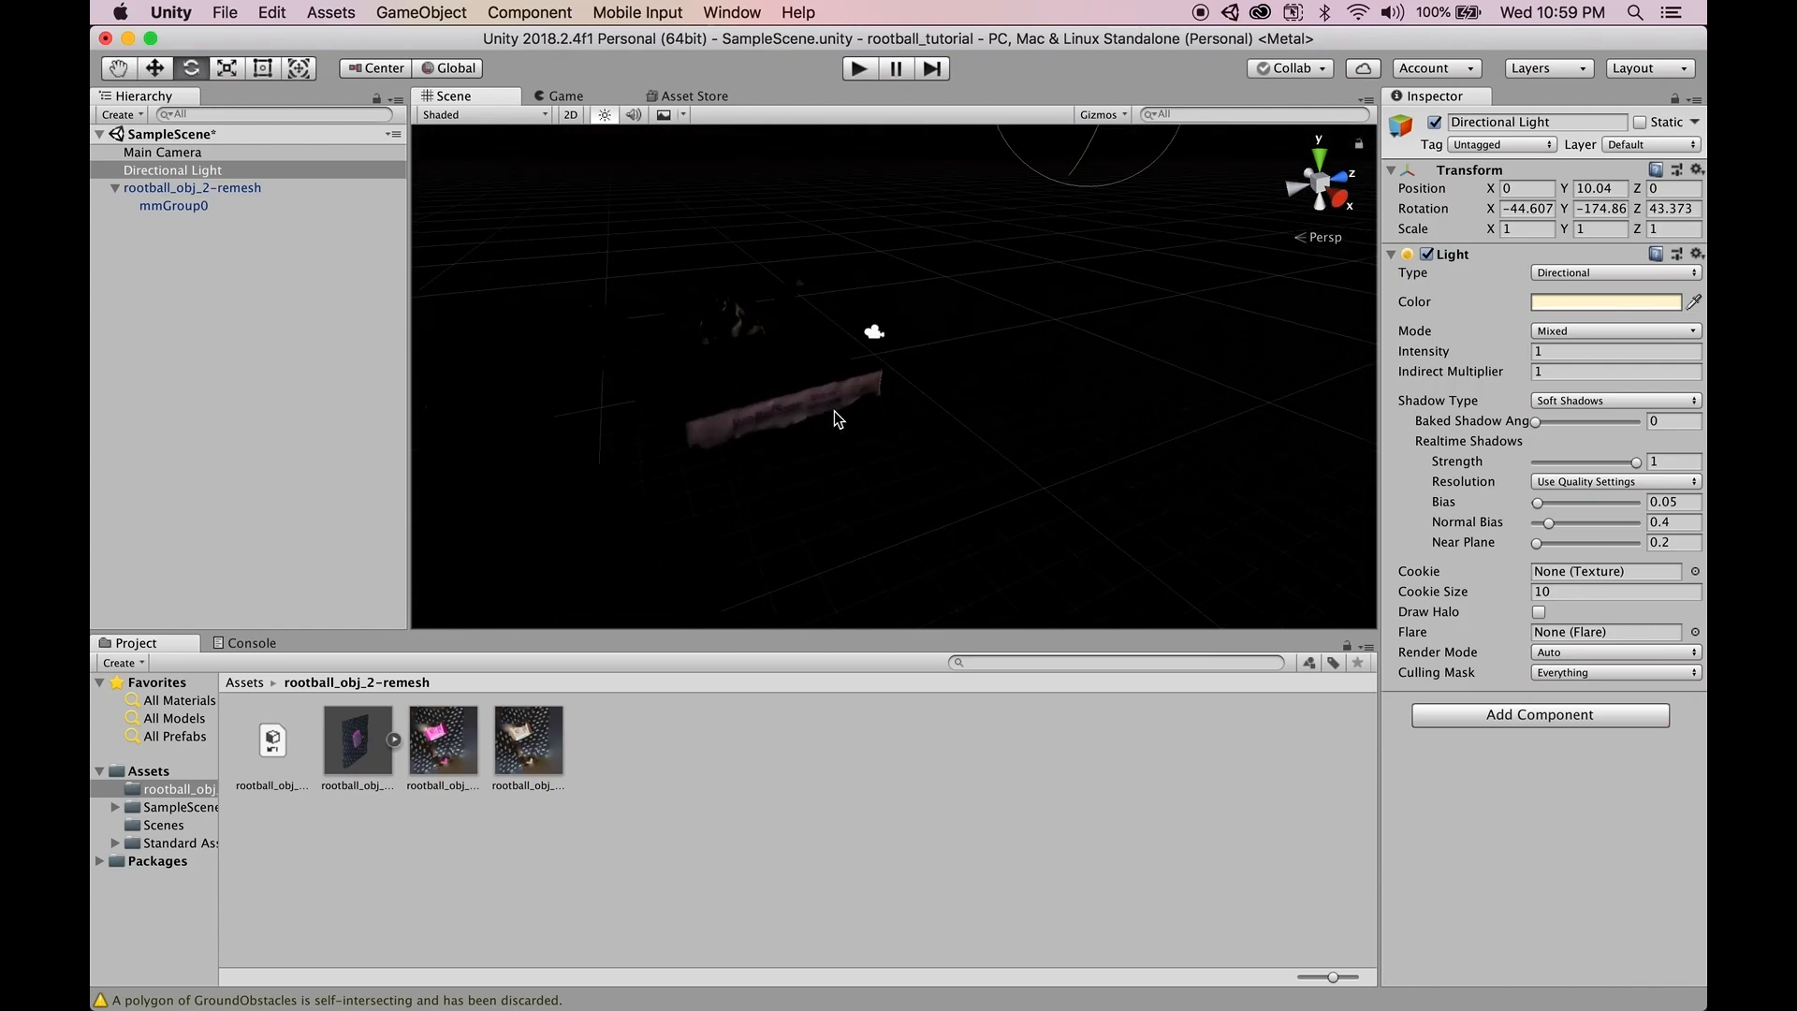
scroll(834, 412, "down", 3)
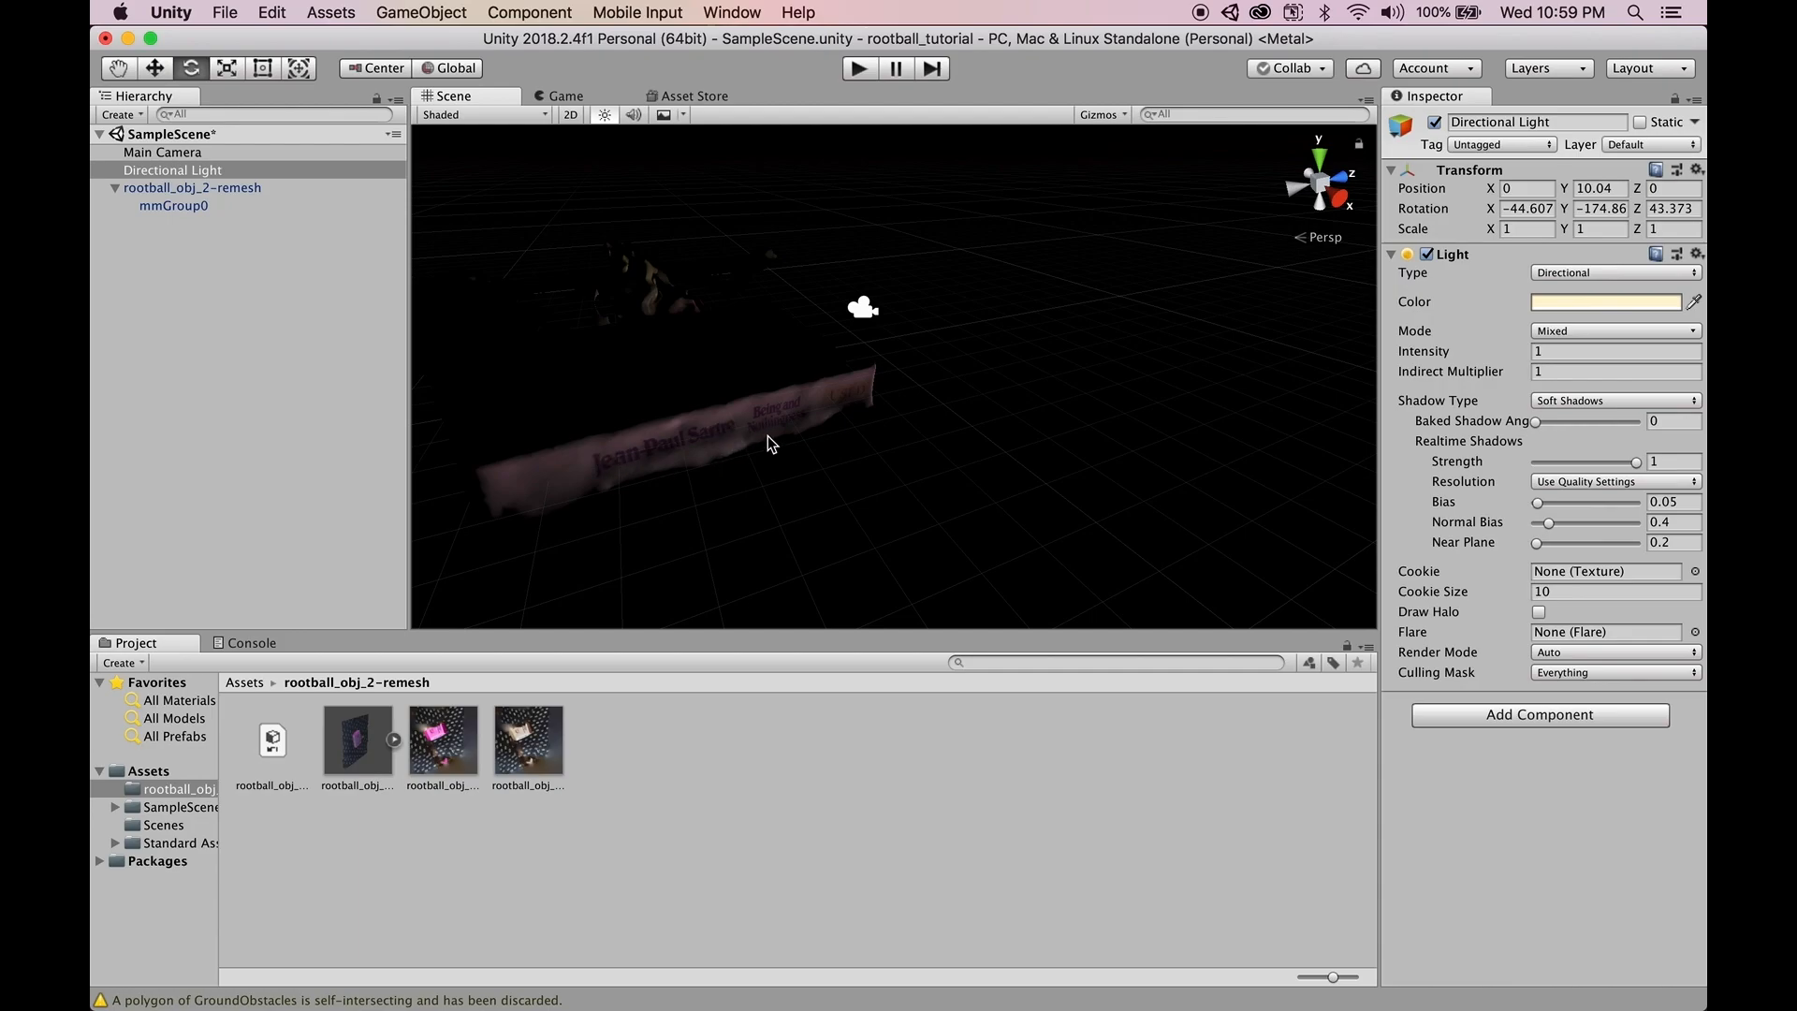
scroll(767, 440, "down", 8)
scroll(818, 380, "up", 1)
- Rotate the Directional Light back towards the model, to about 28.1 on X, -169.4 on Y and 13.4 on Z
mouse_move(1092, 142)
left_mouse_down()
mouse_move(850, 176)
mouse_move(834, 199)
mouse_move(874, 269)
mouse_move(1075, 200)
mouse_move(1088, 7)
mouse_move(1053, 8)
mouse_move(1123, 198)
mouse_move(1109, 163)
left_mouse_up()
mouse_move(857, 307)
middle_mouse_down()
mouse_move(884, 382)
mouse_move(879, 292)
mouse_move(872, 337)
middle_mouse_up()
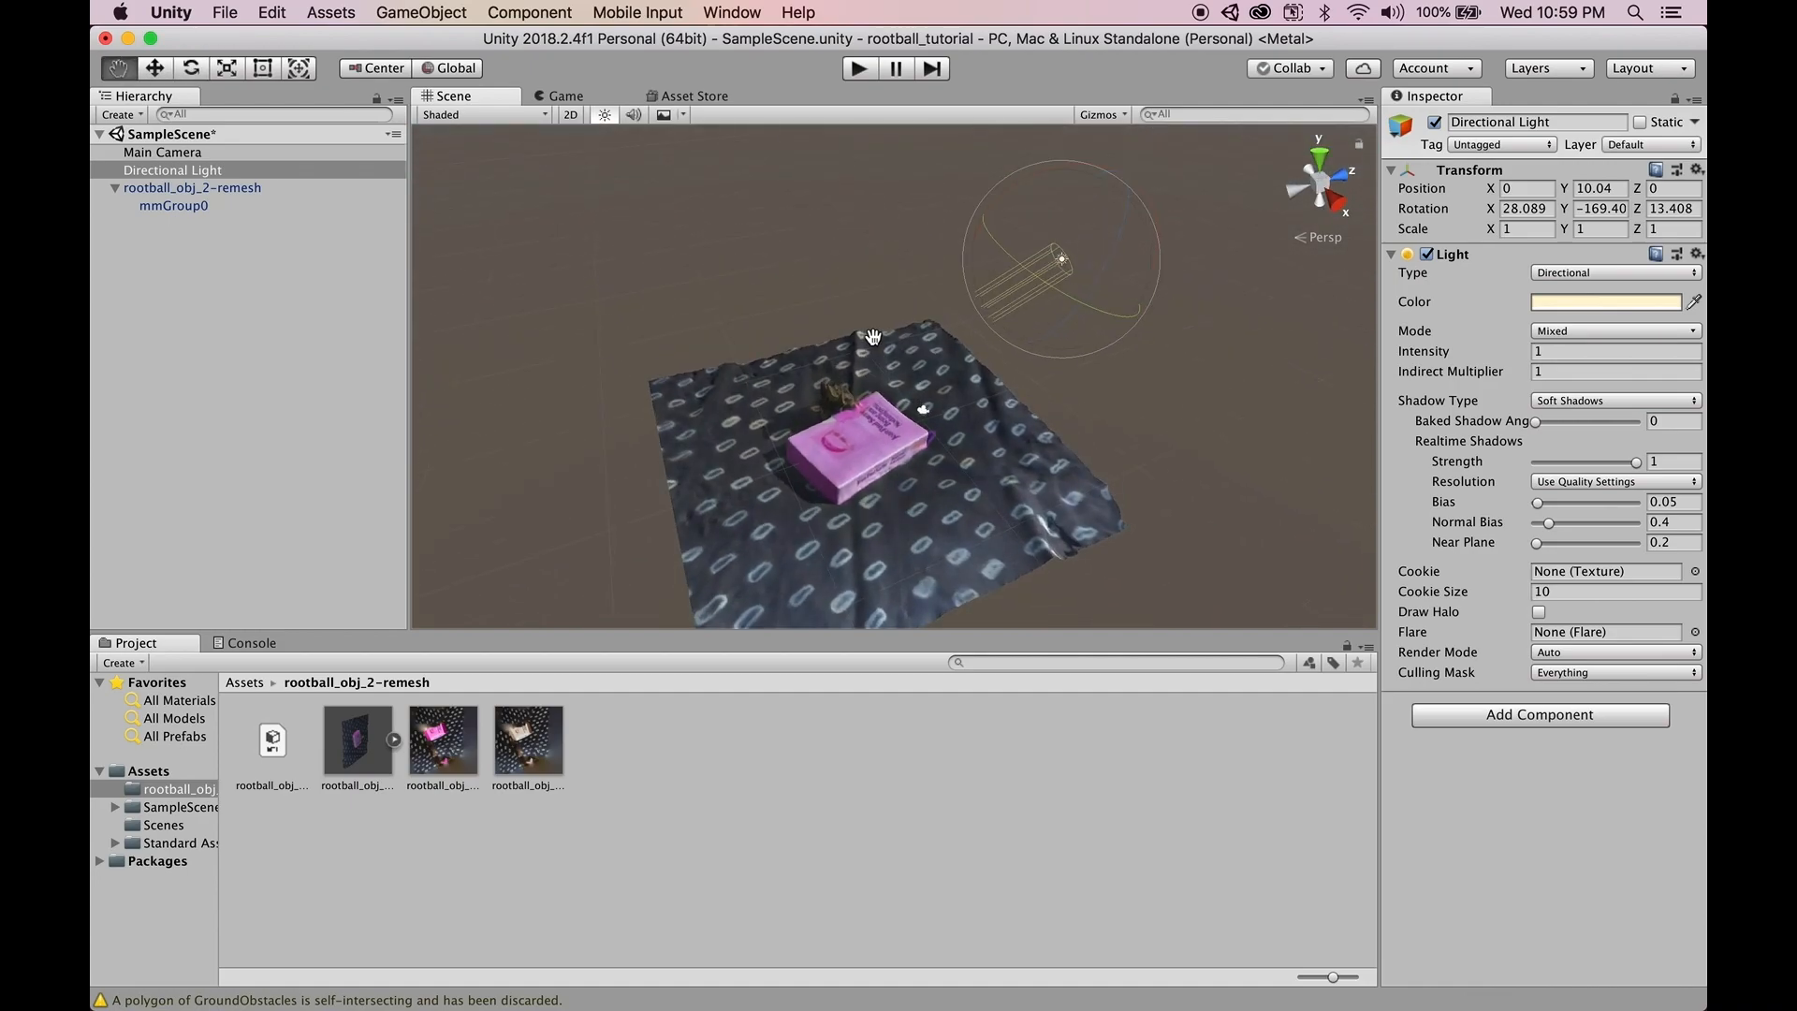
middle_click_drag(873, 337, 866, 277)
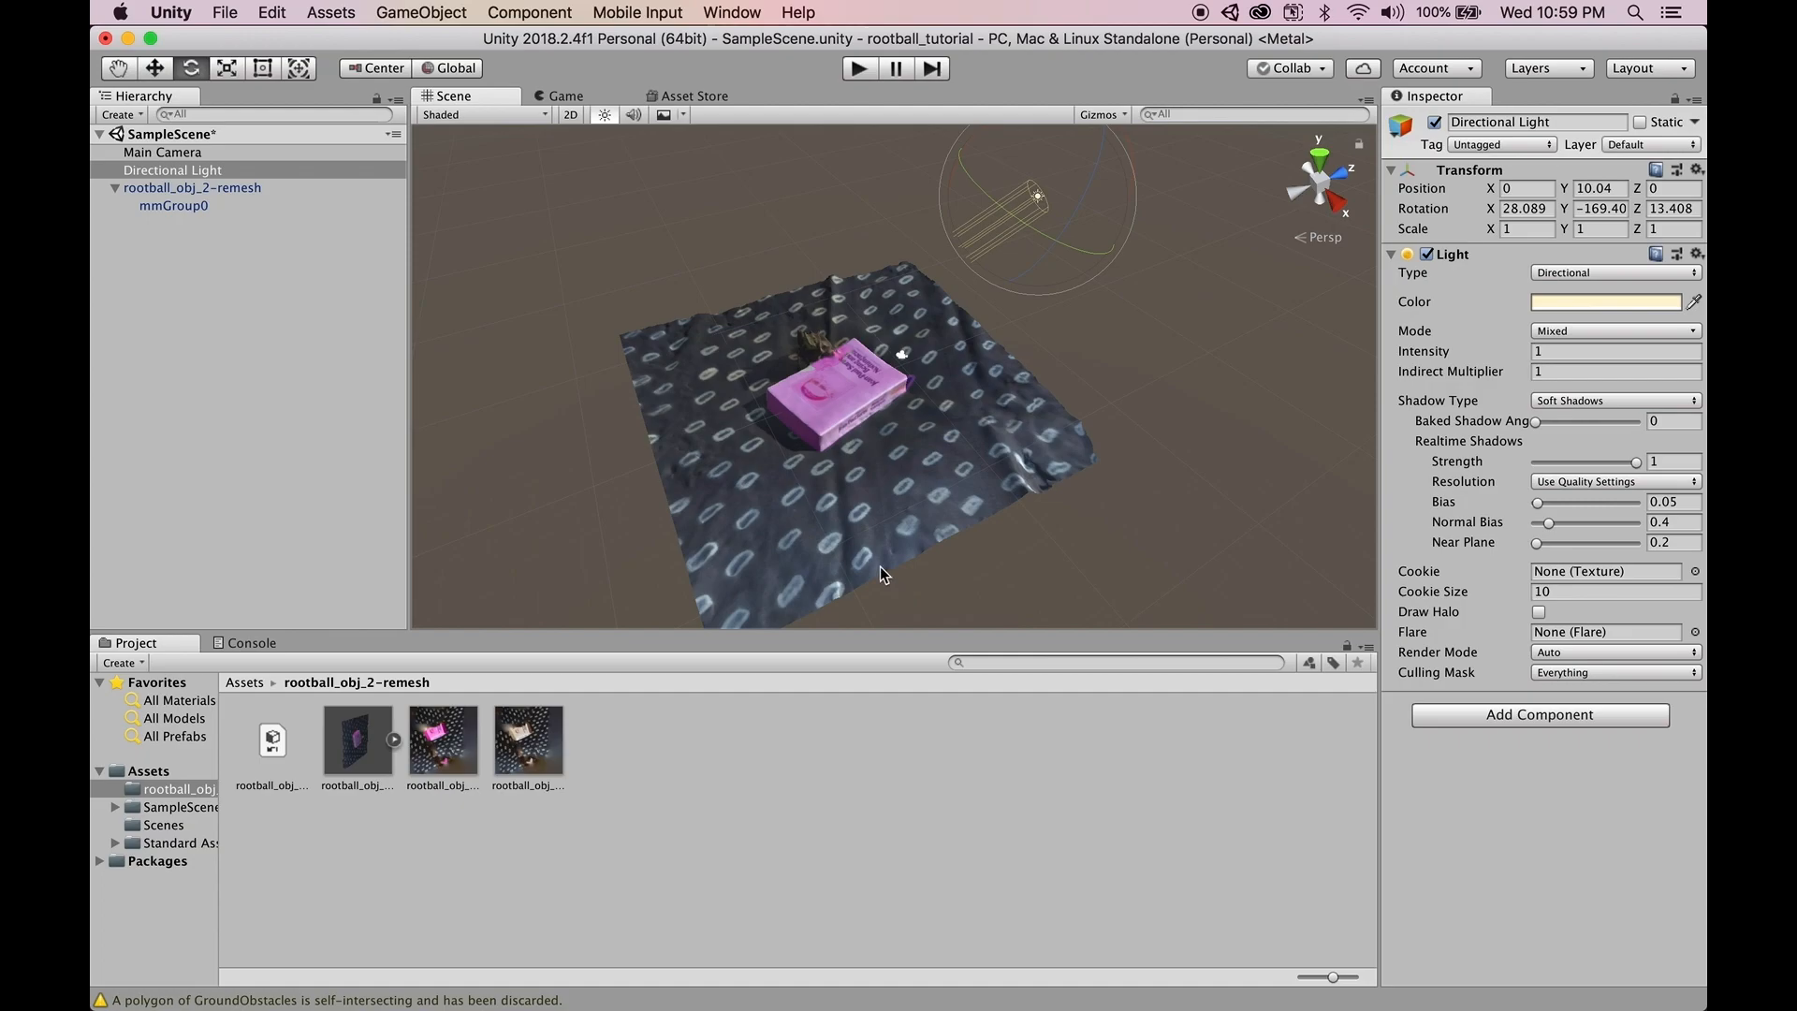
- Switch the Mesh Renderer of mmGroup0 off and on twice, leaving it enabled
left_click(875, 496)
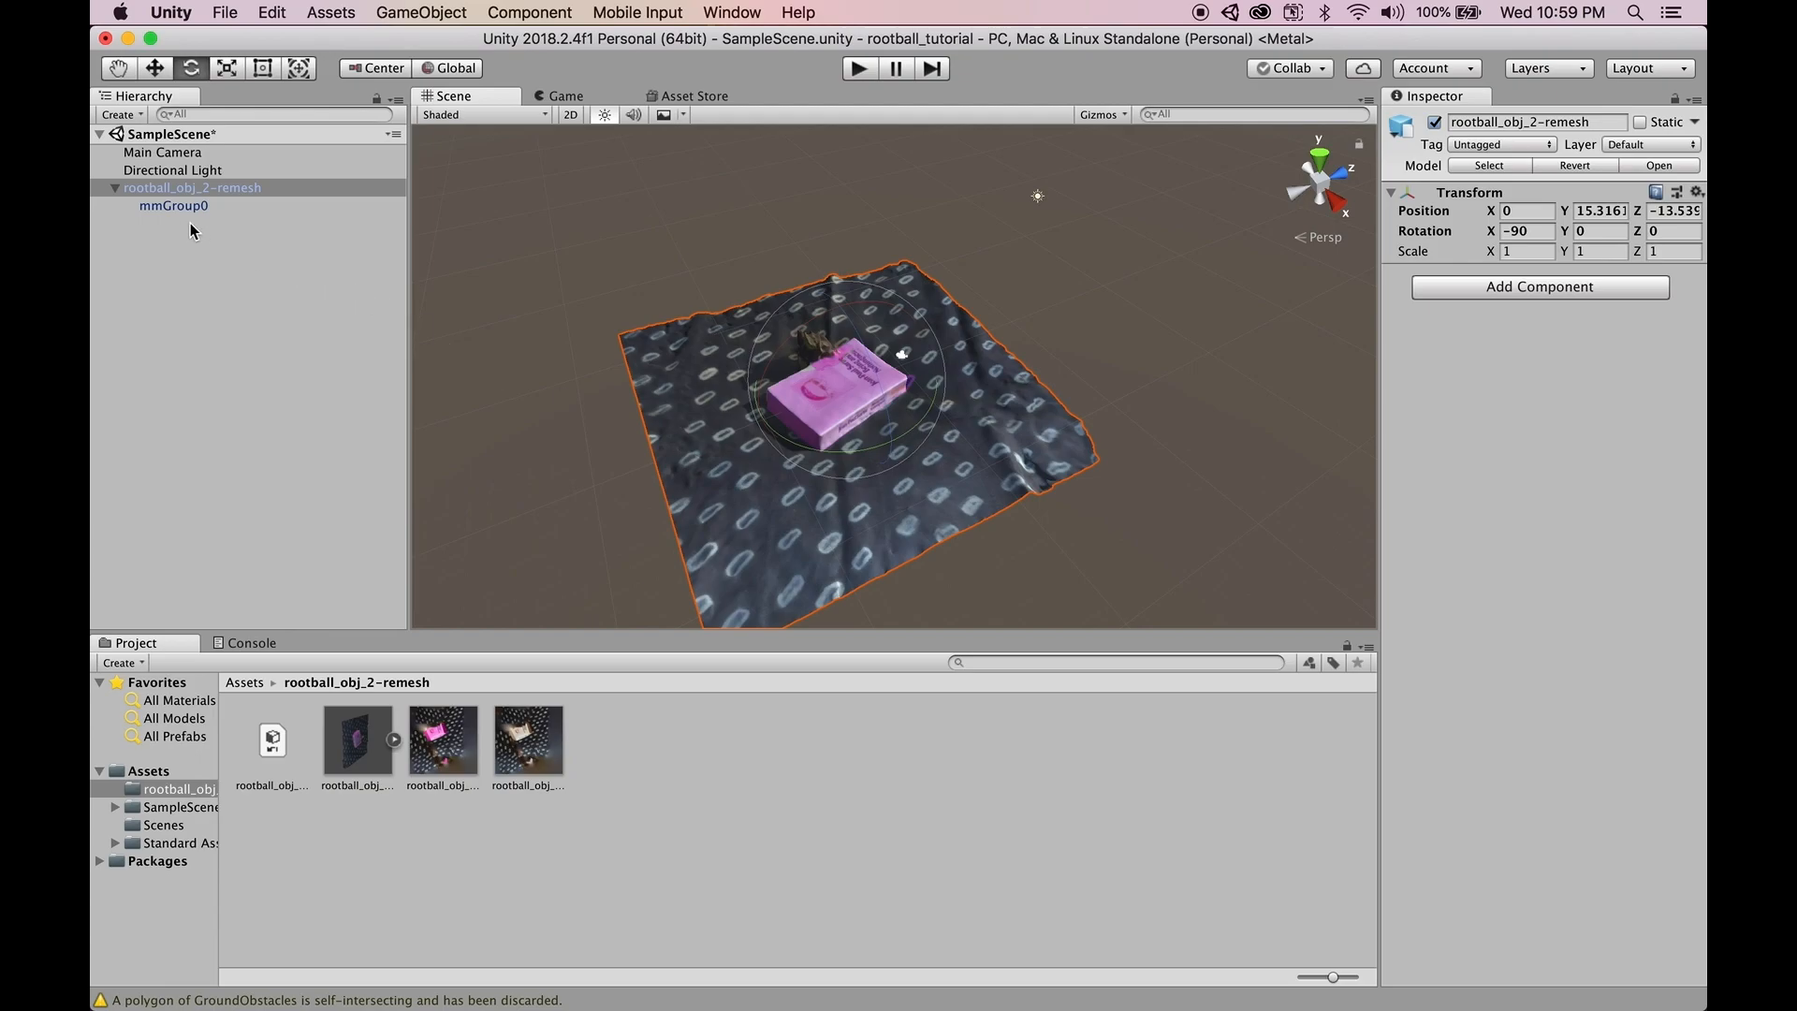
left_click(172, 206)
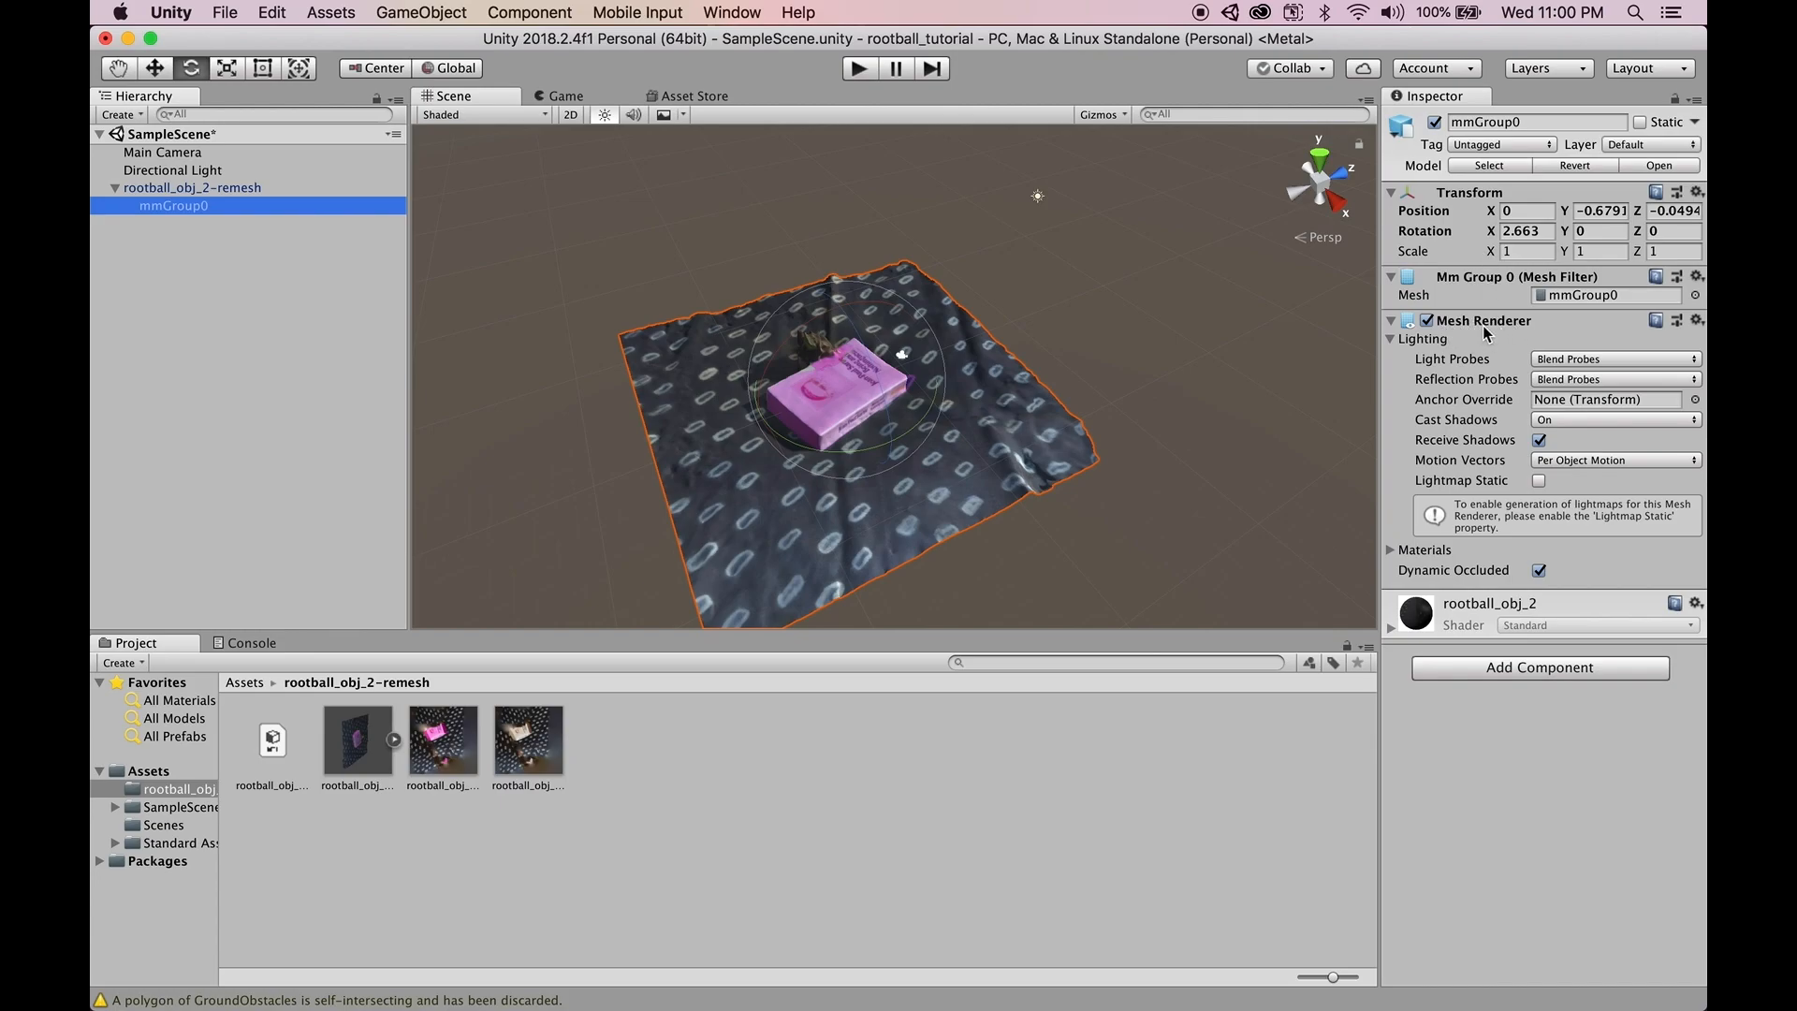
left_click(1427, 321)
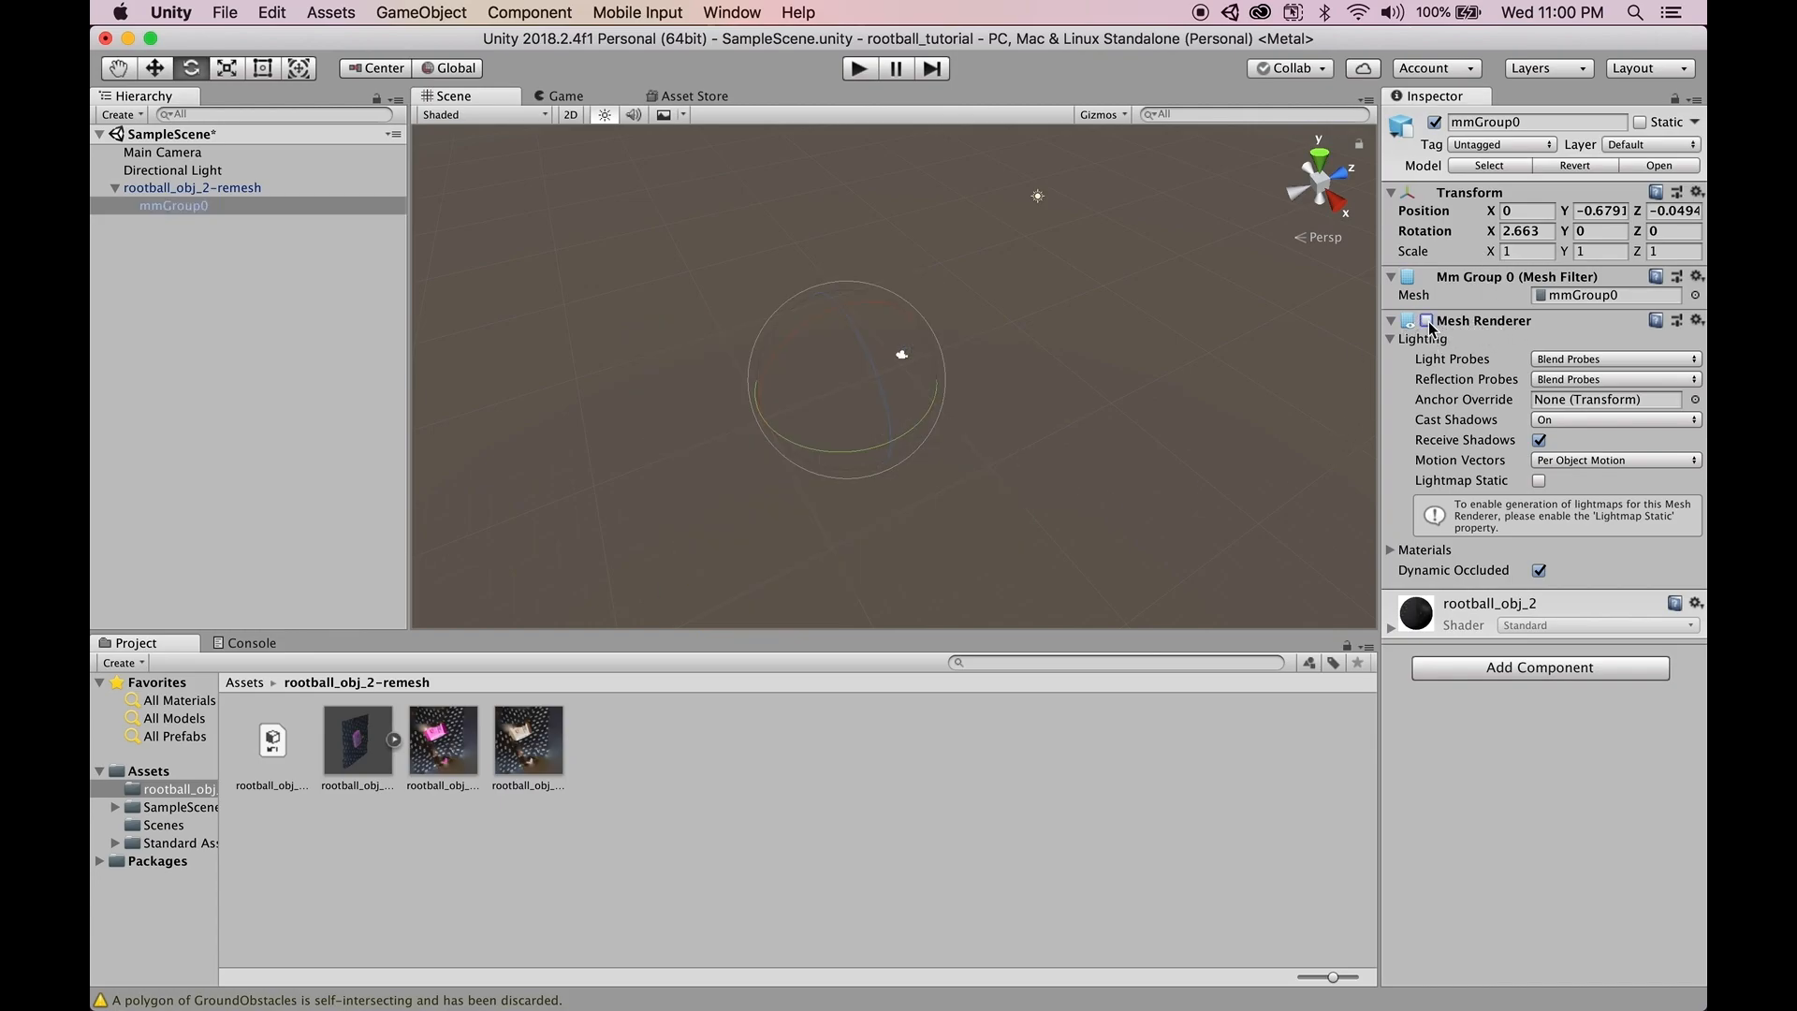
left_click(1427, 321)
left_click(1428, 321)
left_click(1427, 321)
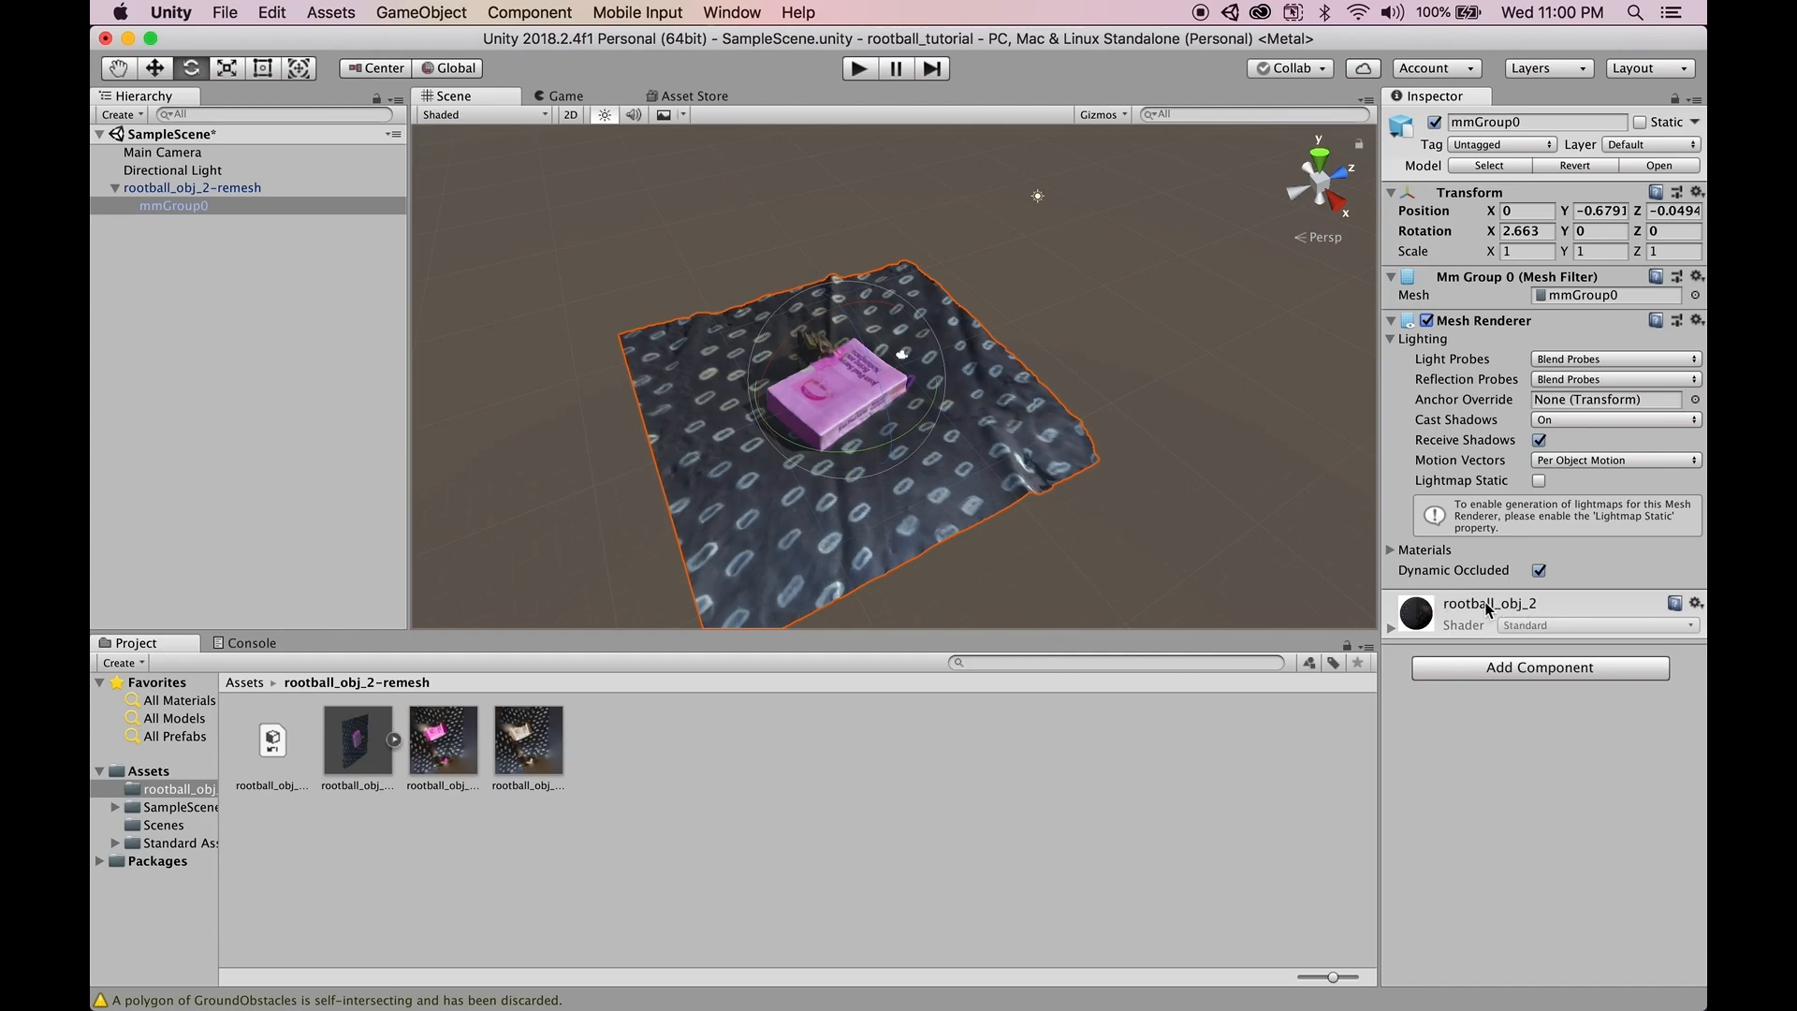
- Examine the rootball_obj_2 material's shader settings on mmGroup0 and in the expanded model asset, leaving MeshLab after it opens
left_click(1389, 631)
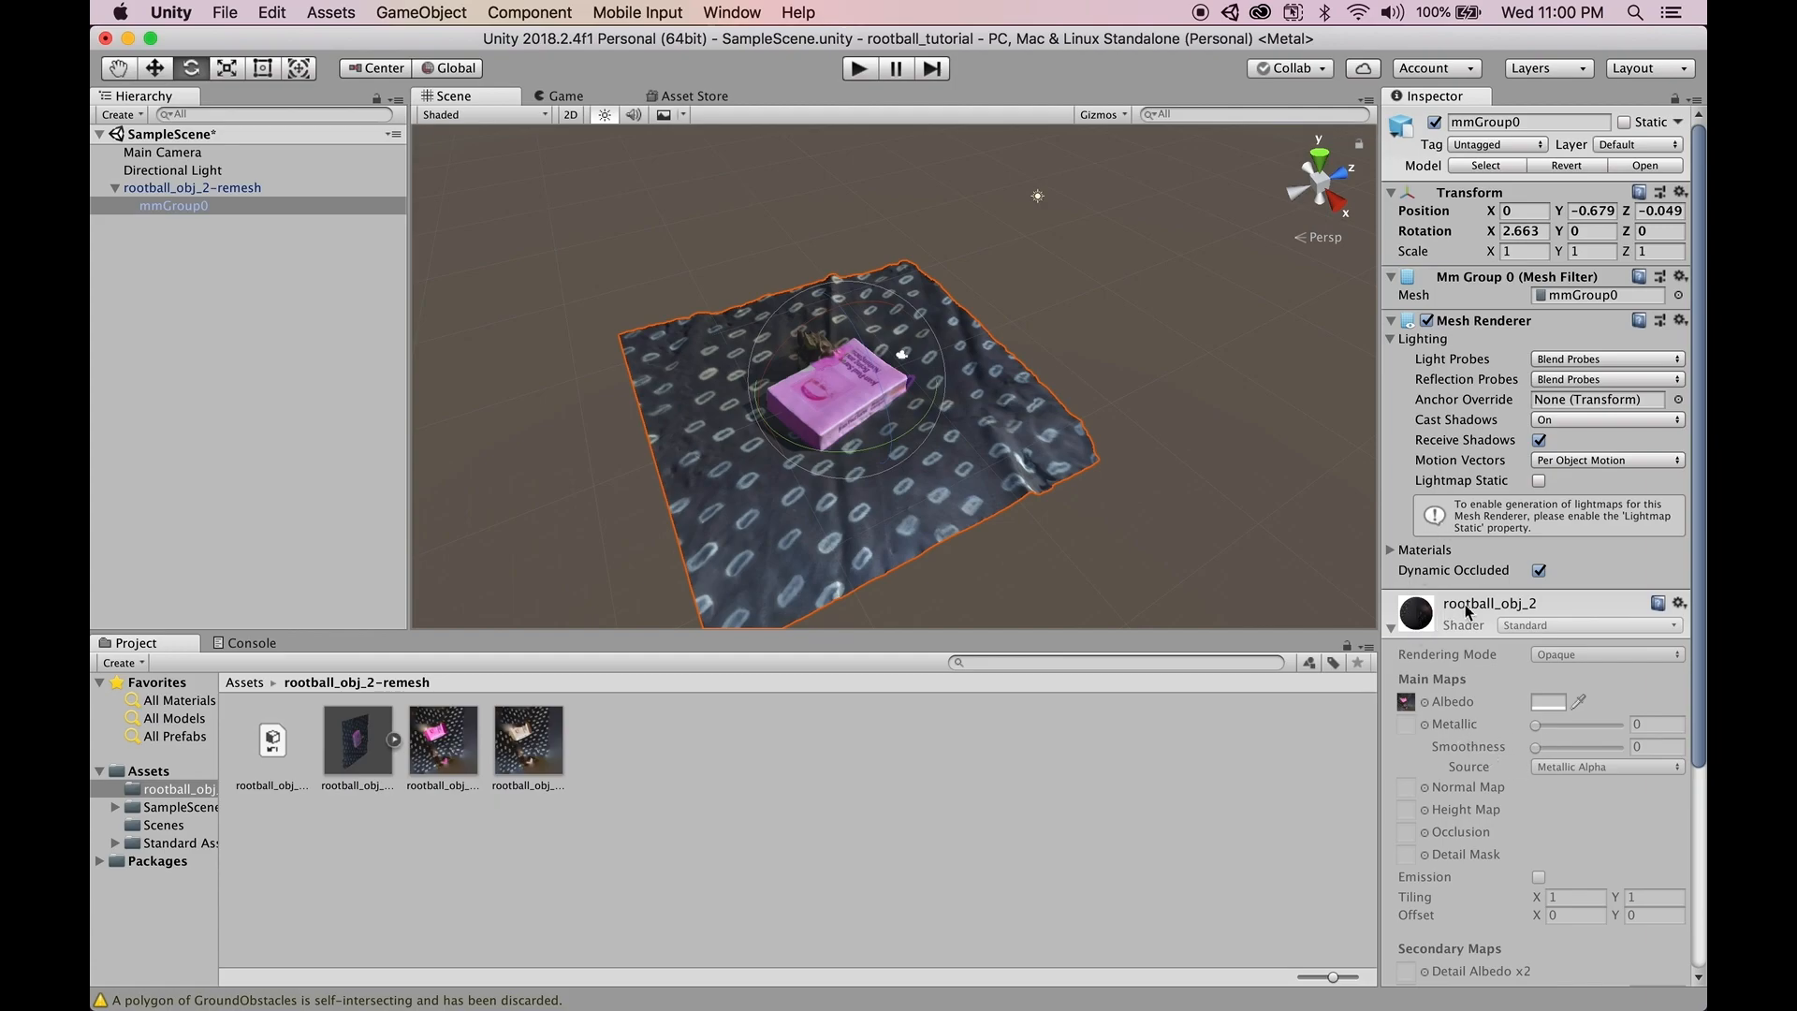
left_click(395, 740)
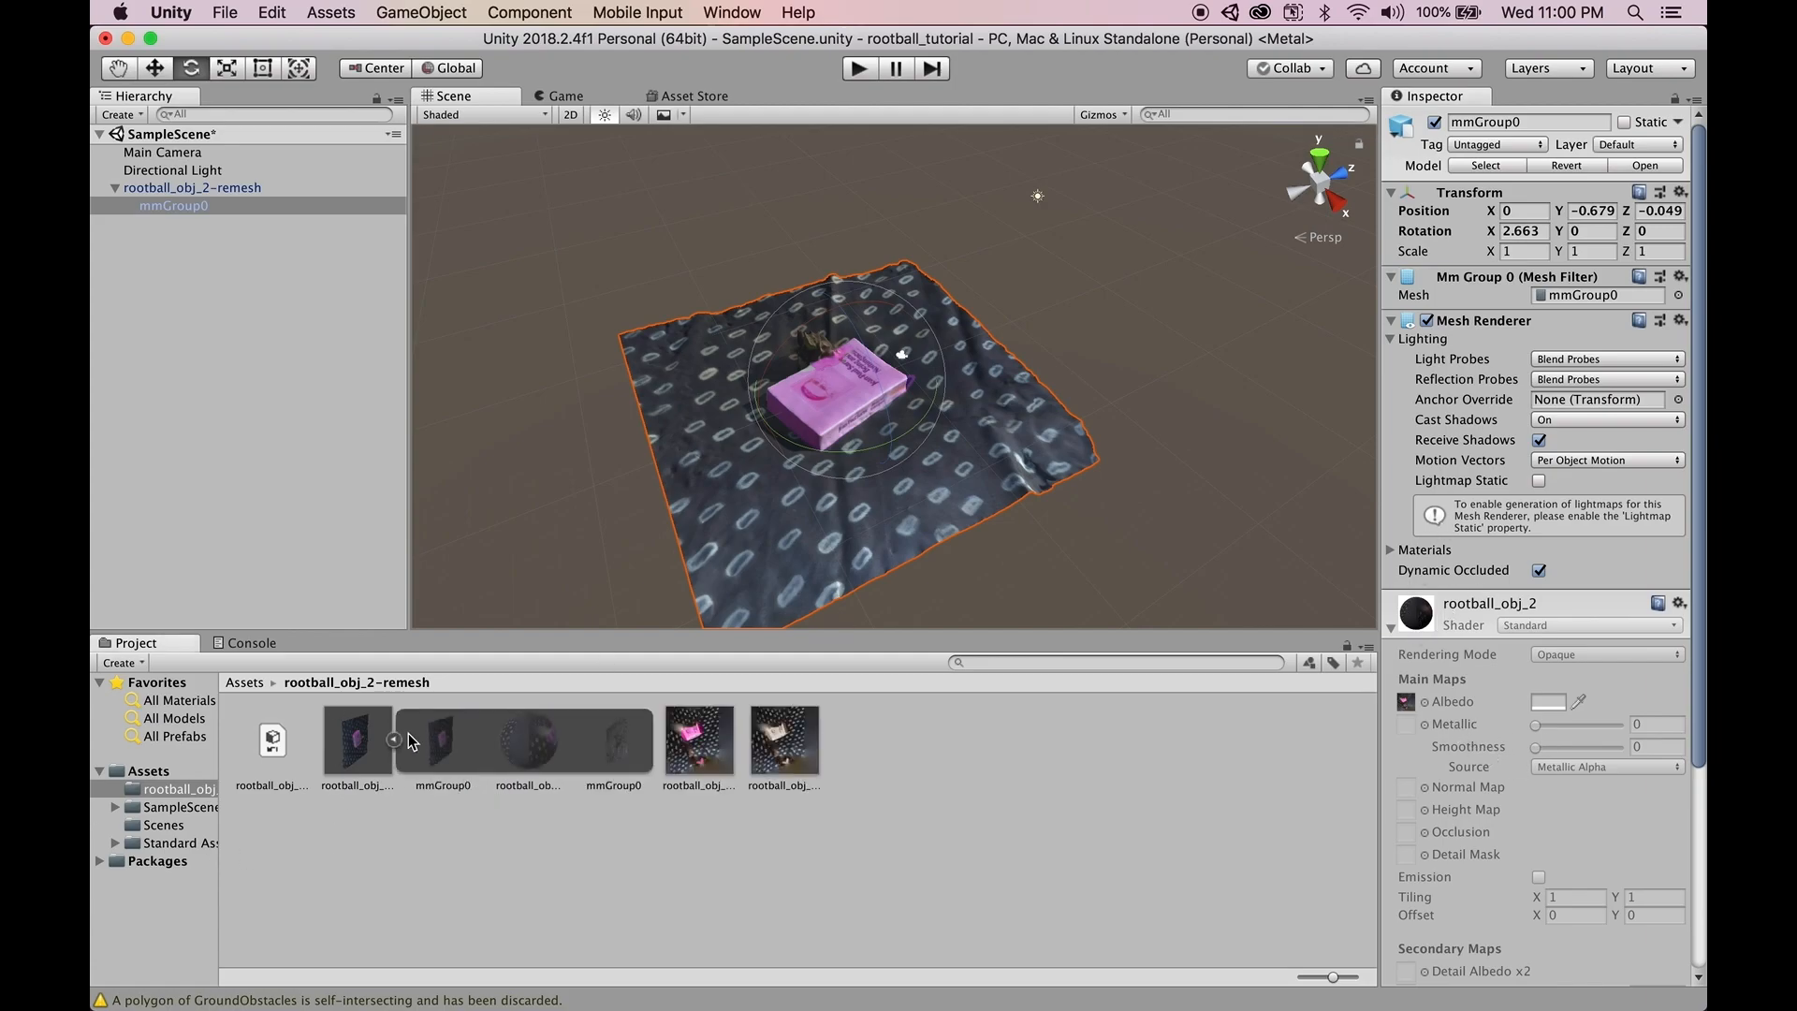
left_click(538, 749)
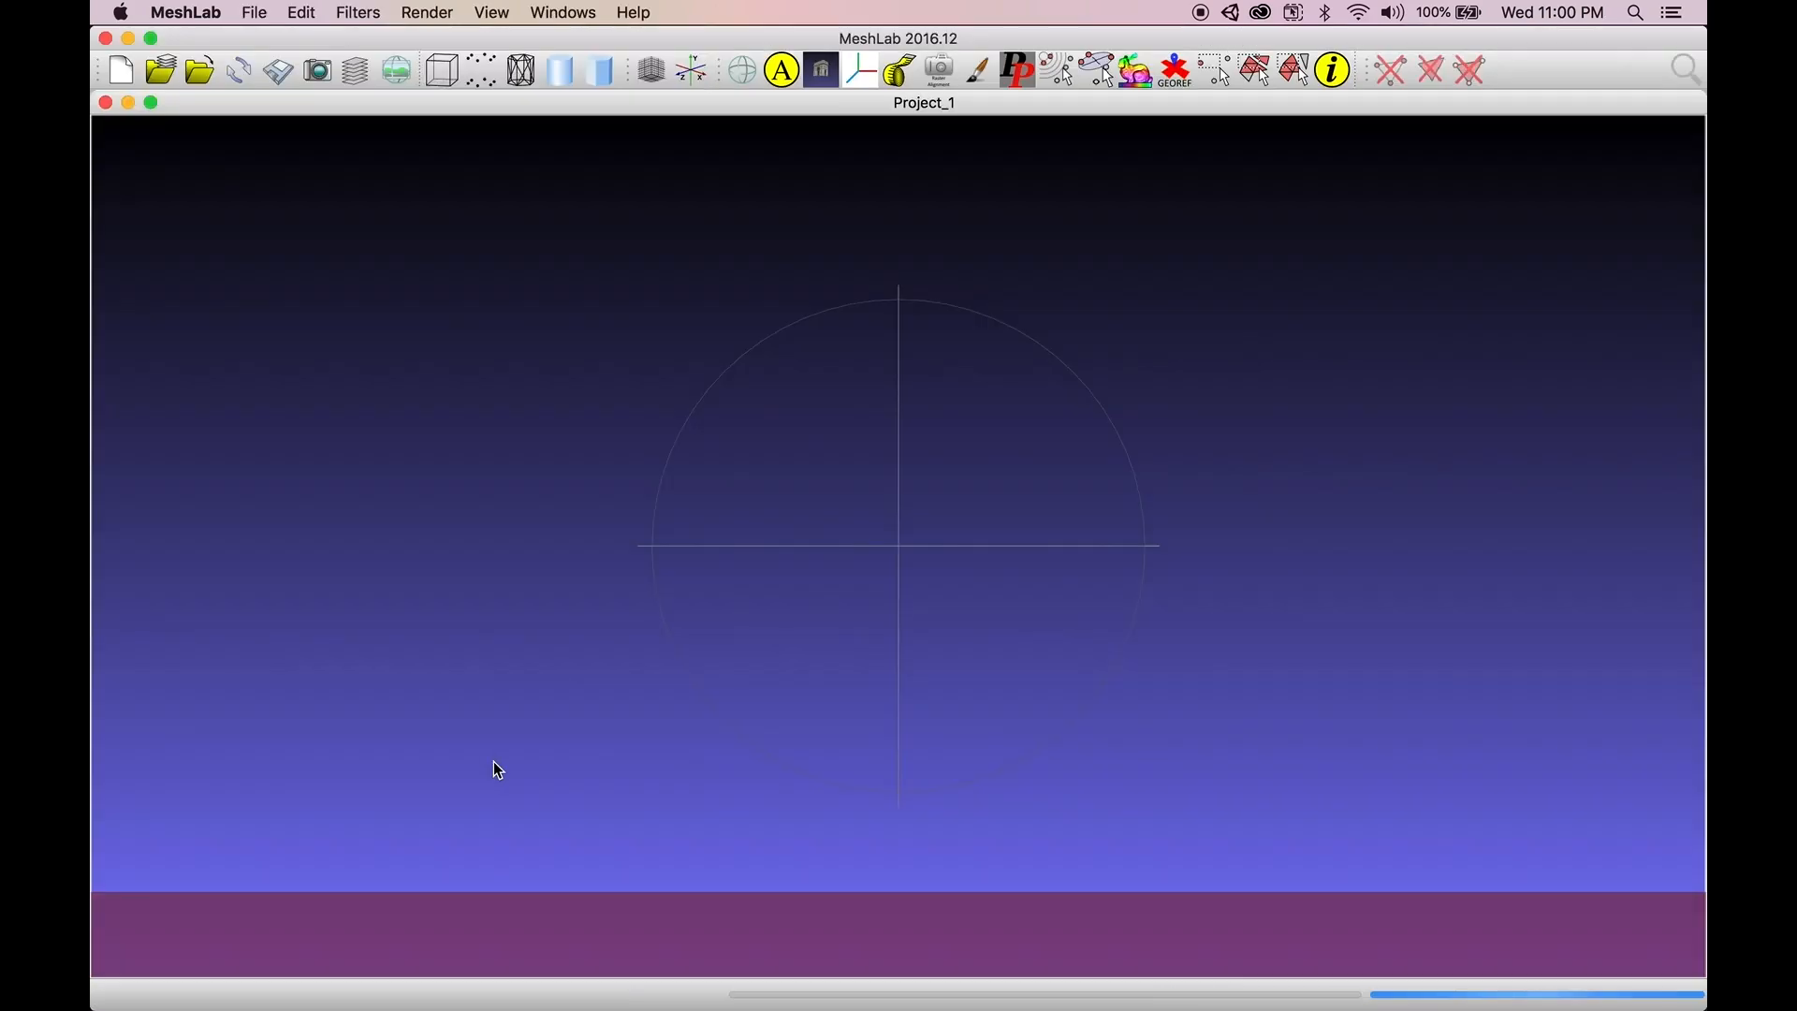
left_click(186, 13)
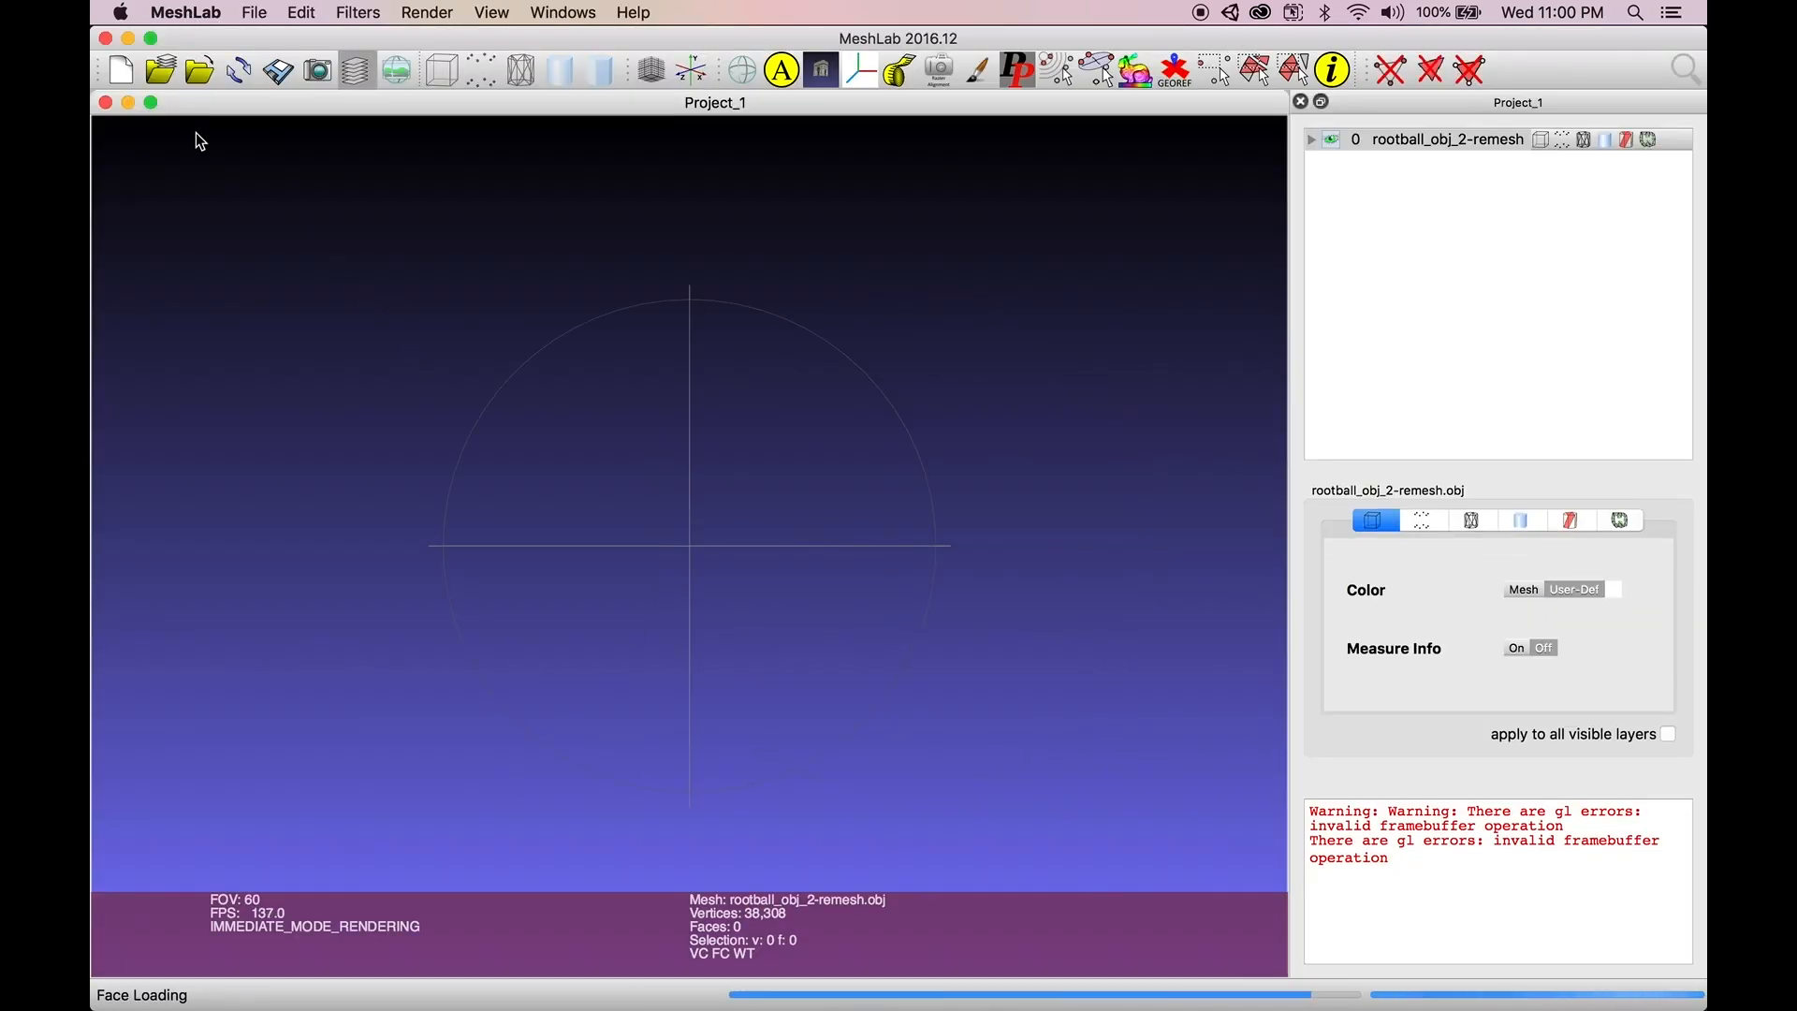
left_click(216, 222)
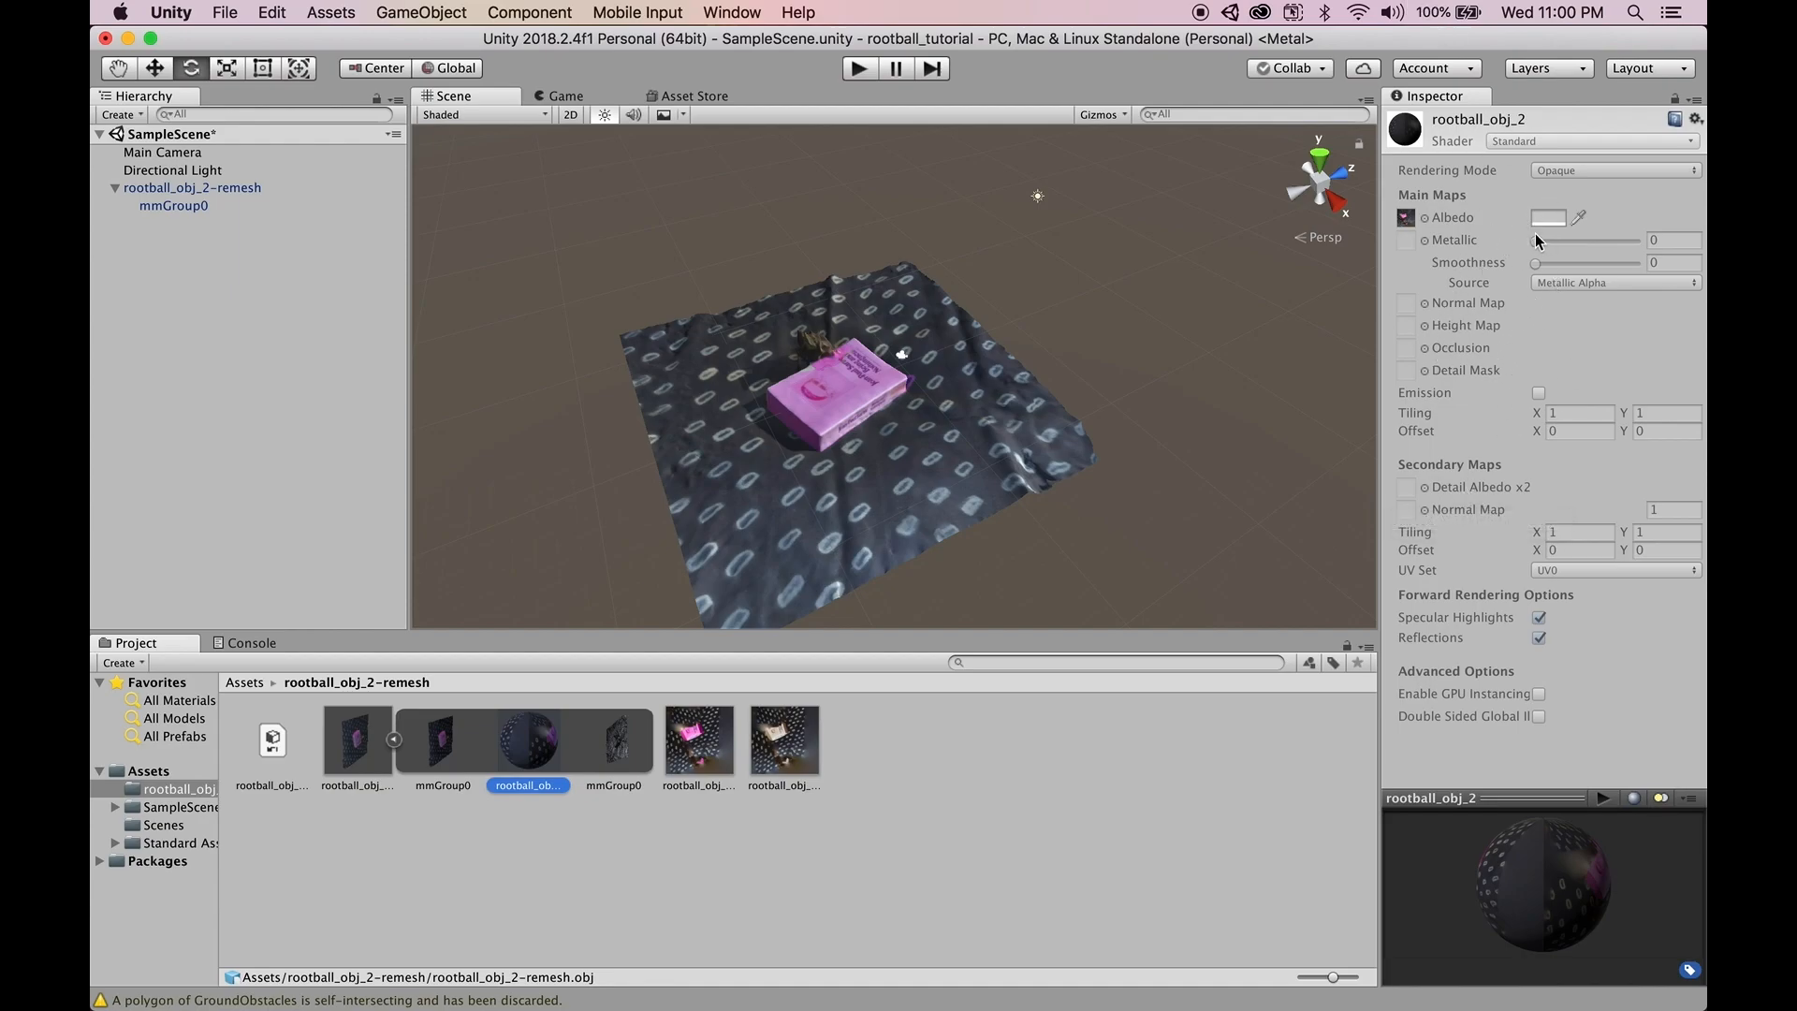
- Create a new material in the rootball_obj_2-remesh folder and name it rootball_glass_mat
left_click(916, 772)
right_click(877, 746)
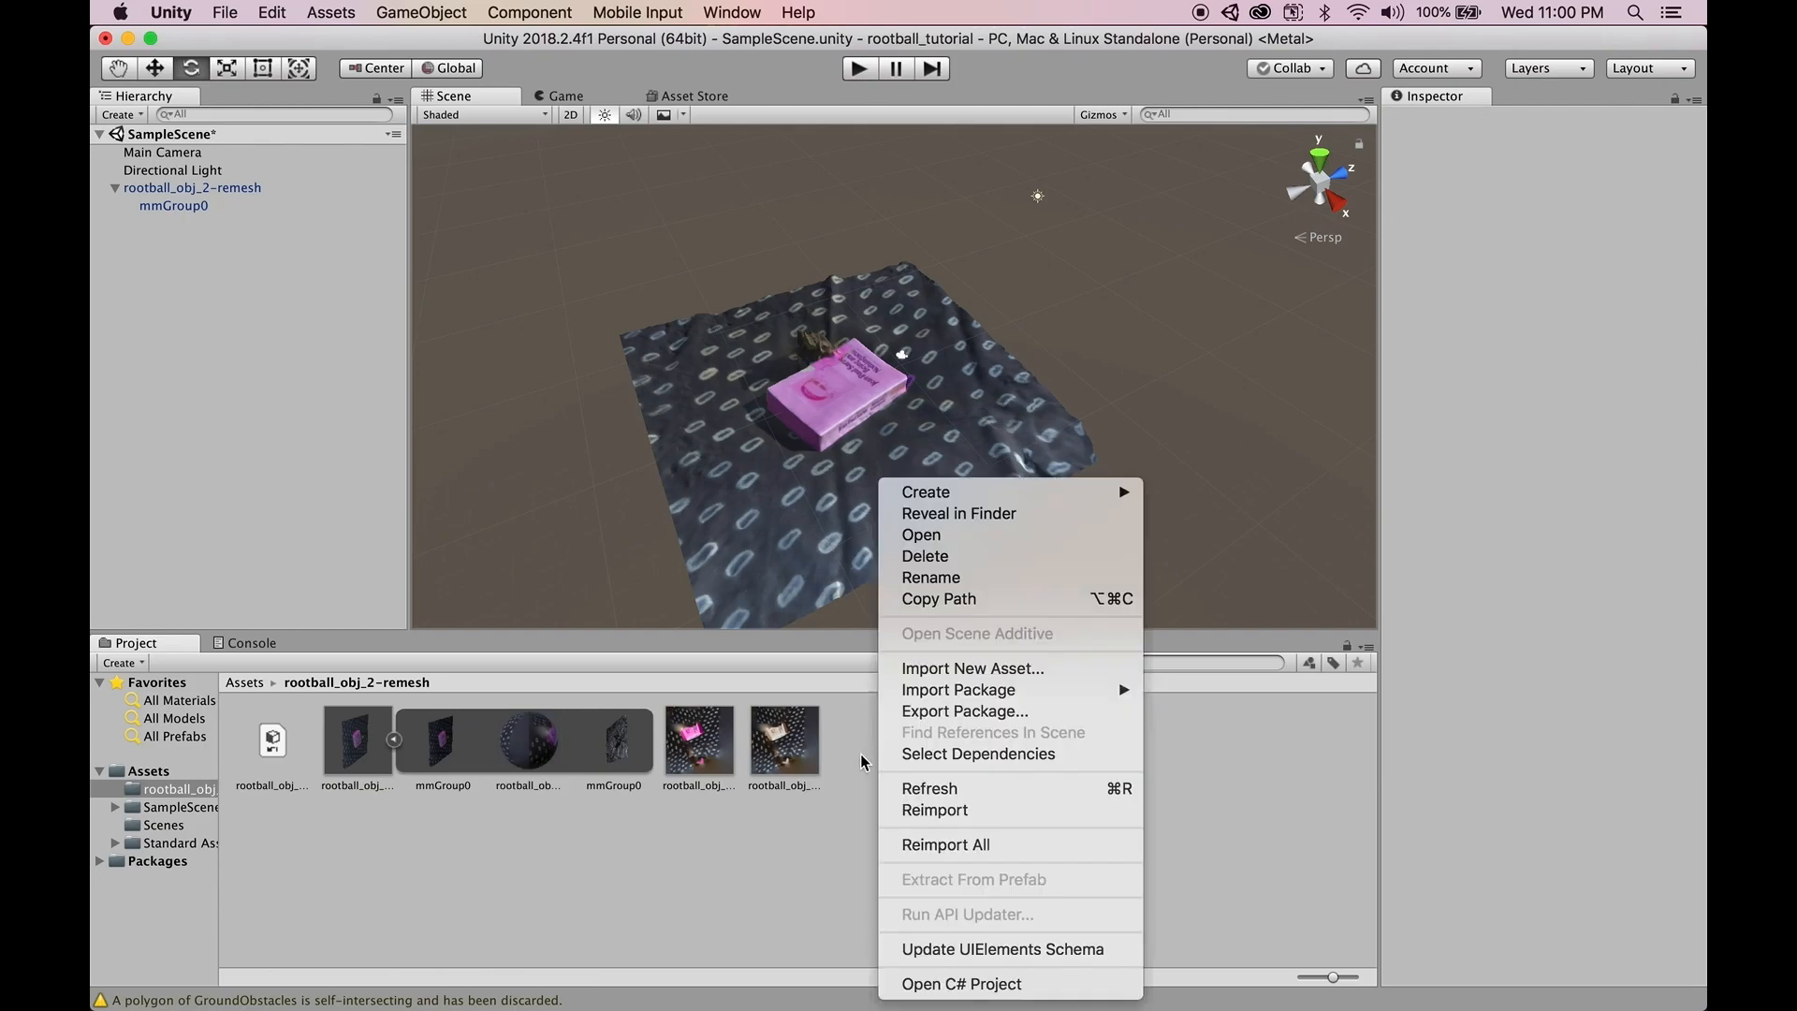
left_click(874, 749)
right_click(911, 752)
left_click(891, 761)
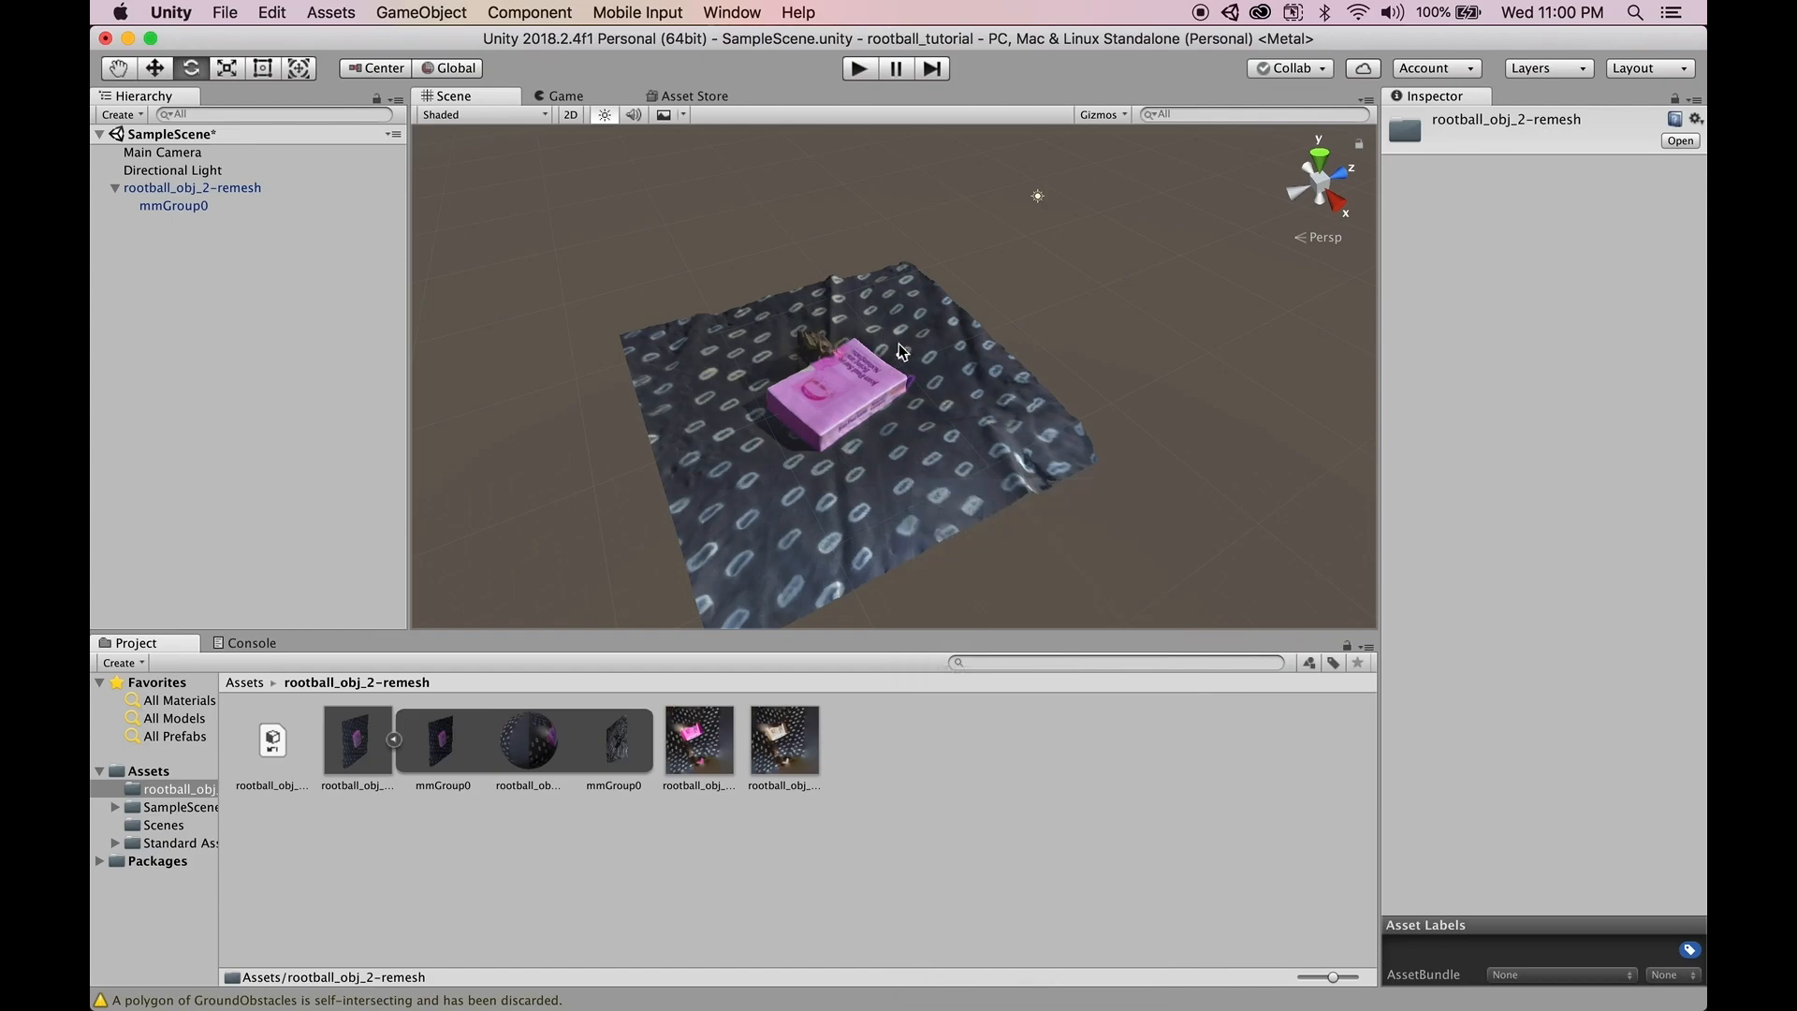
right_click(883, 761)
right_click(867, 761)
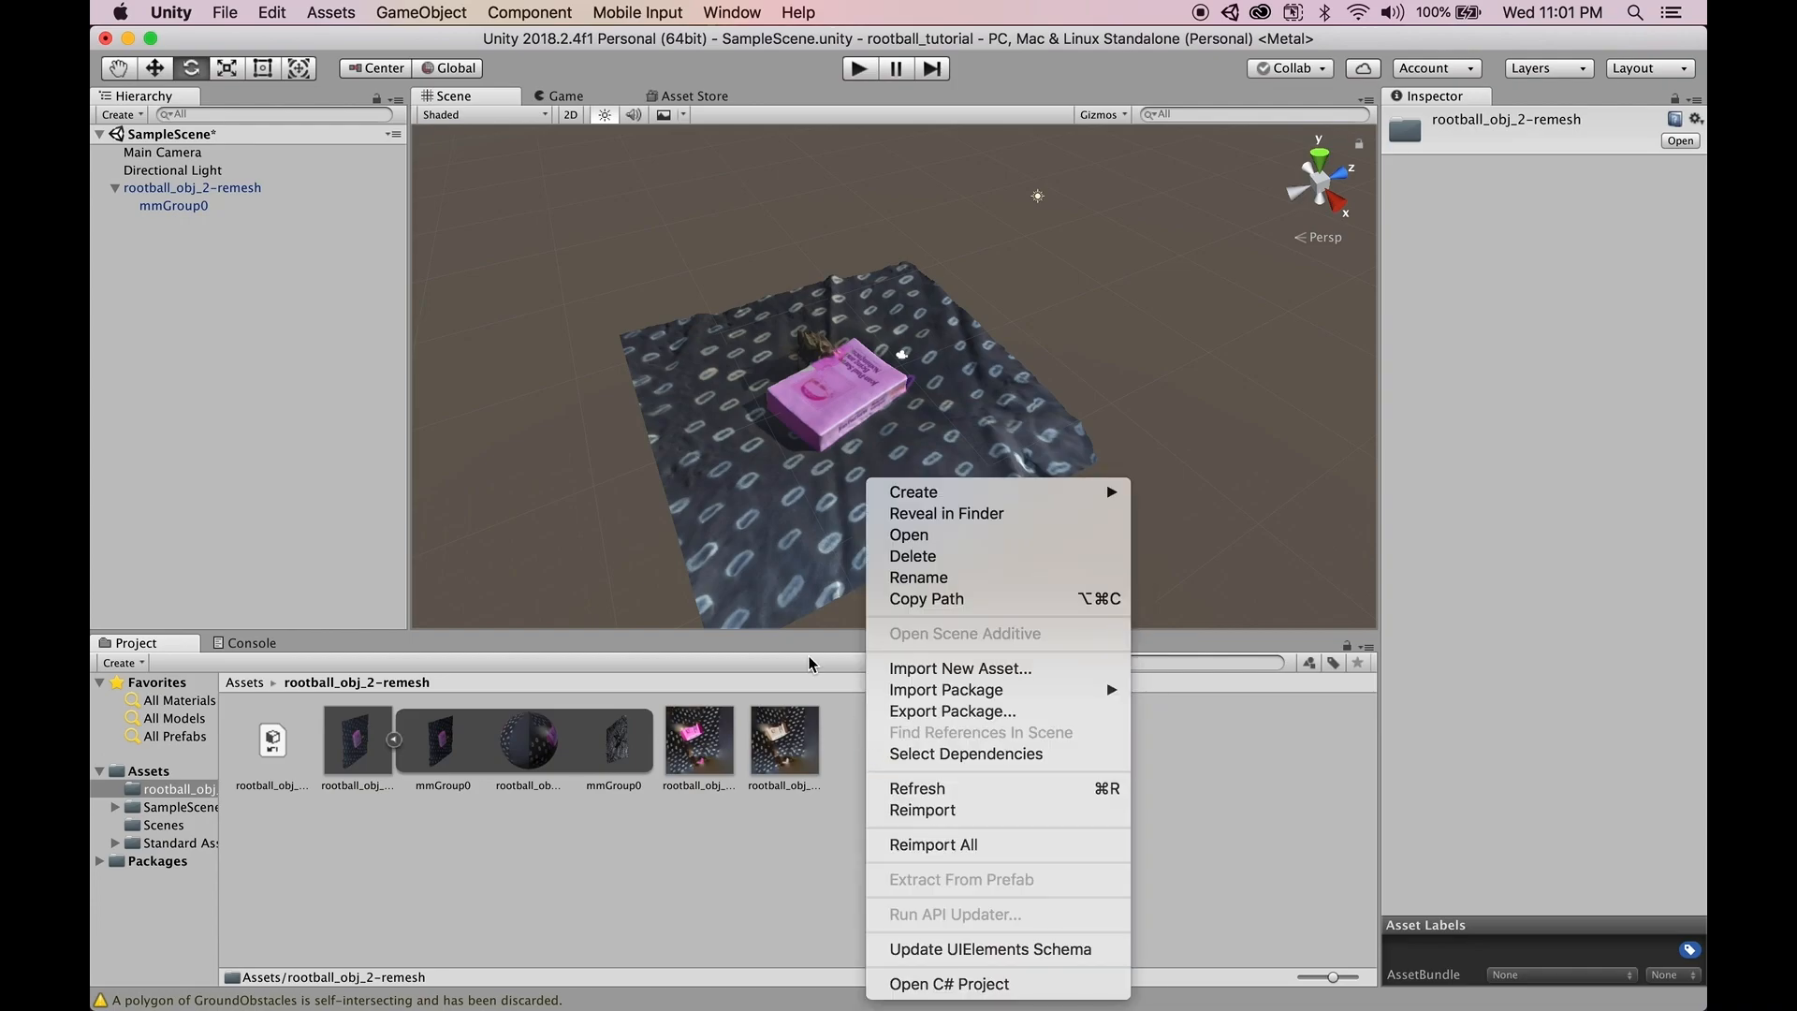
mouse_move(1017, 493)
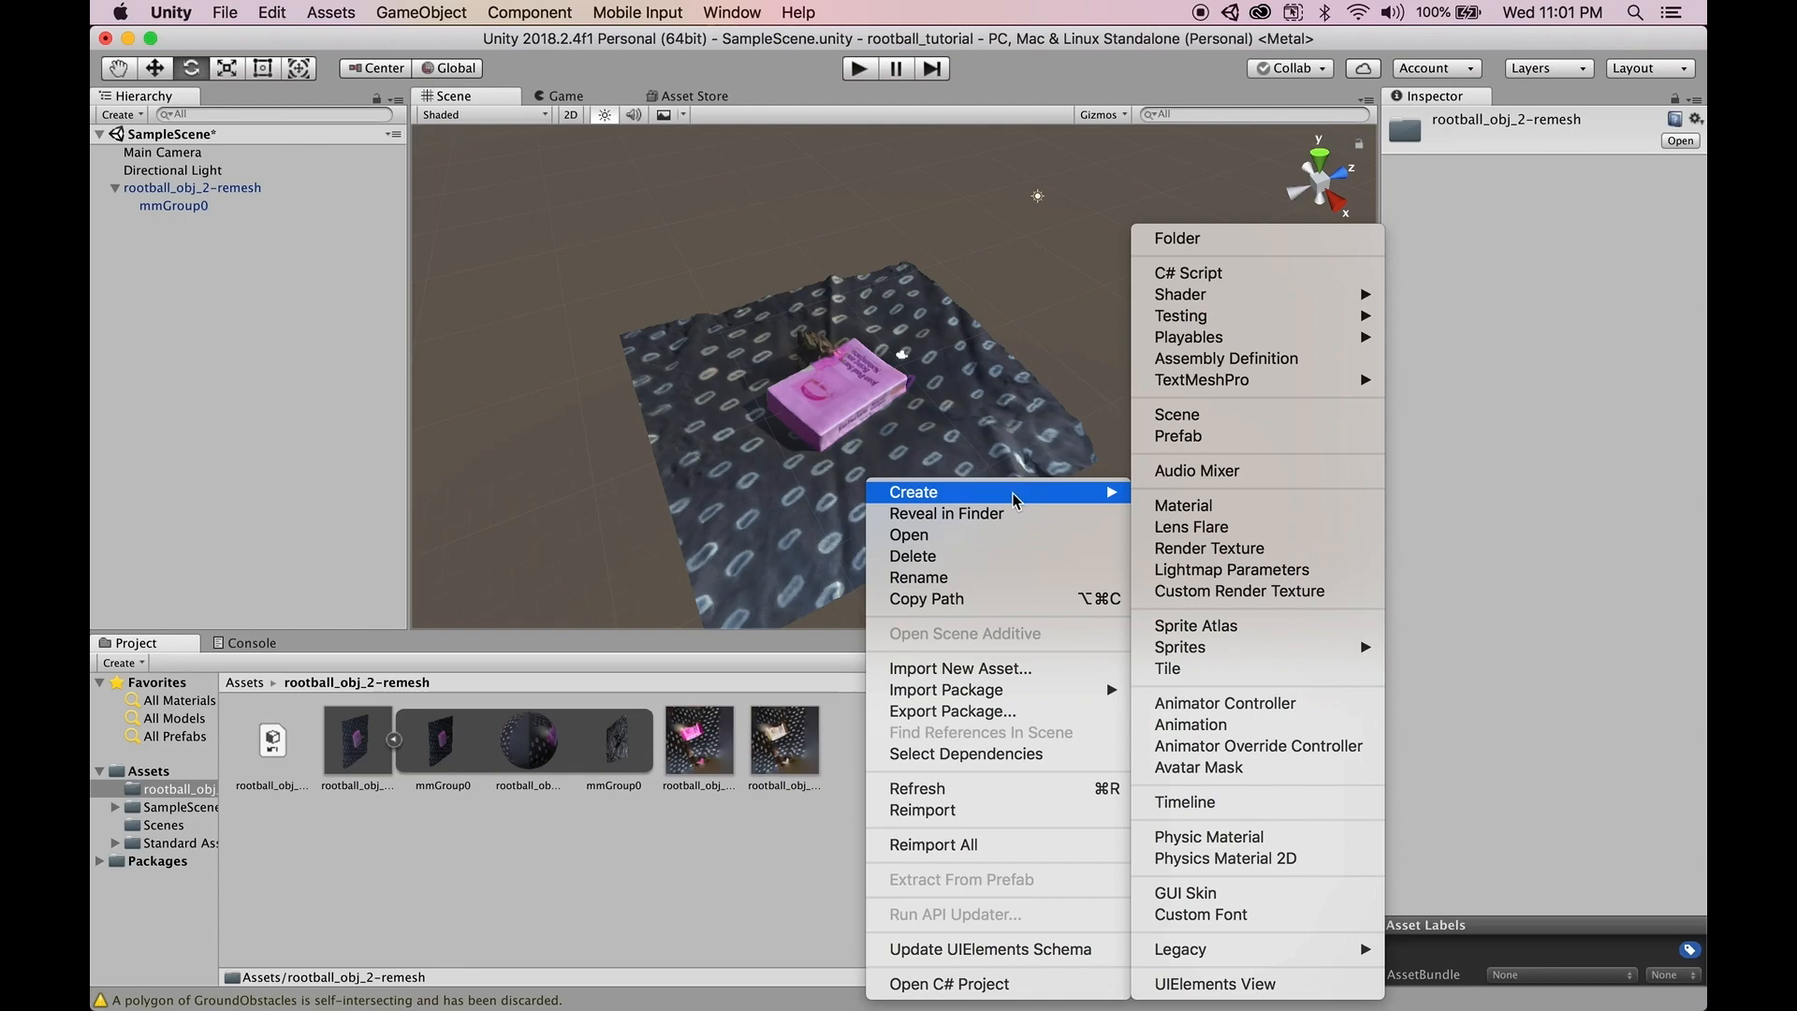
left_click(1207, 510)
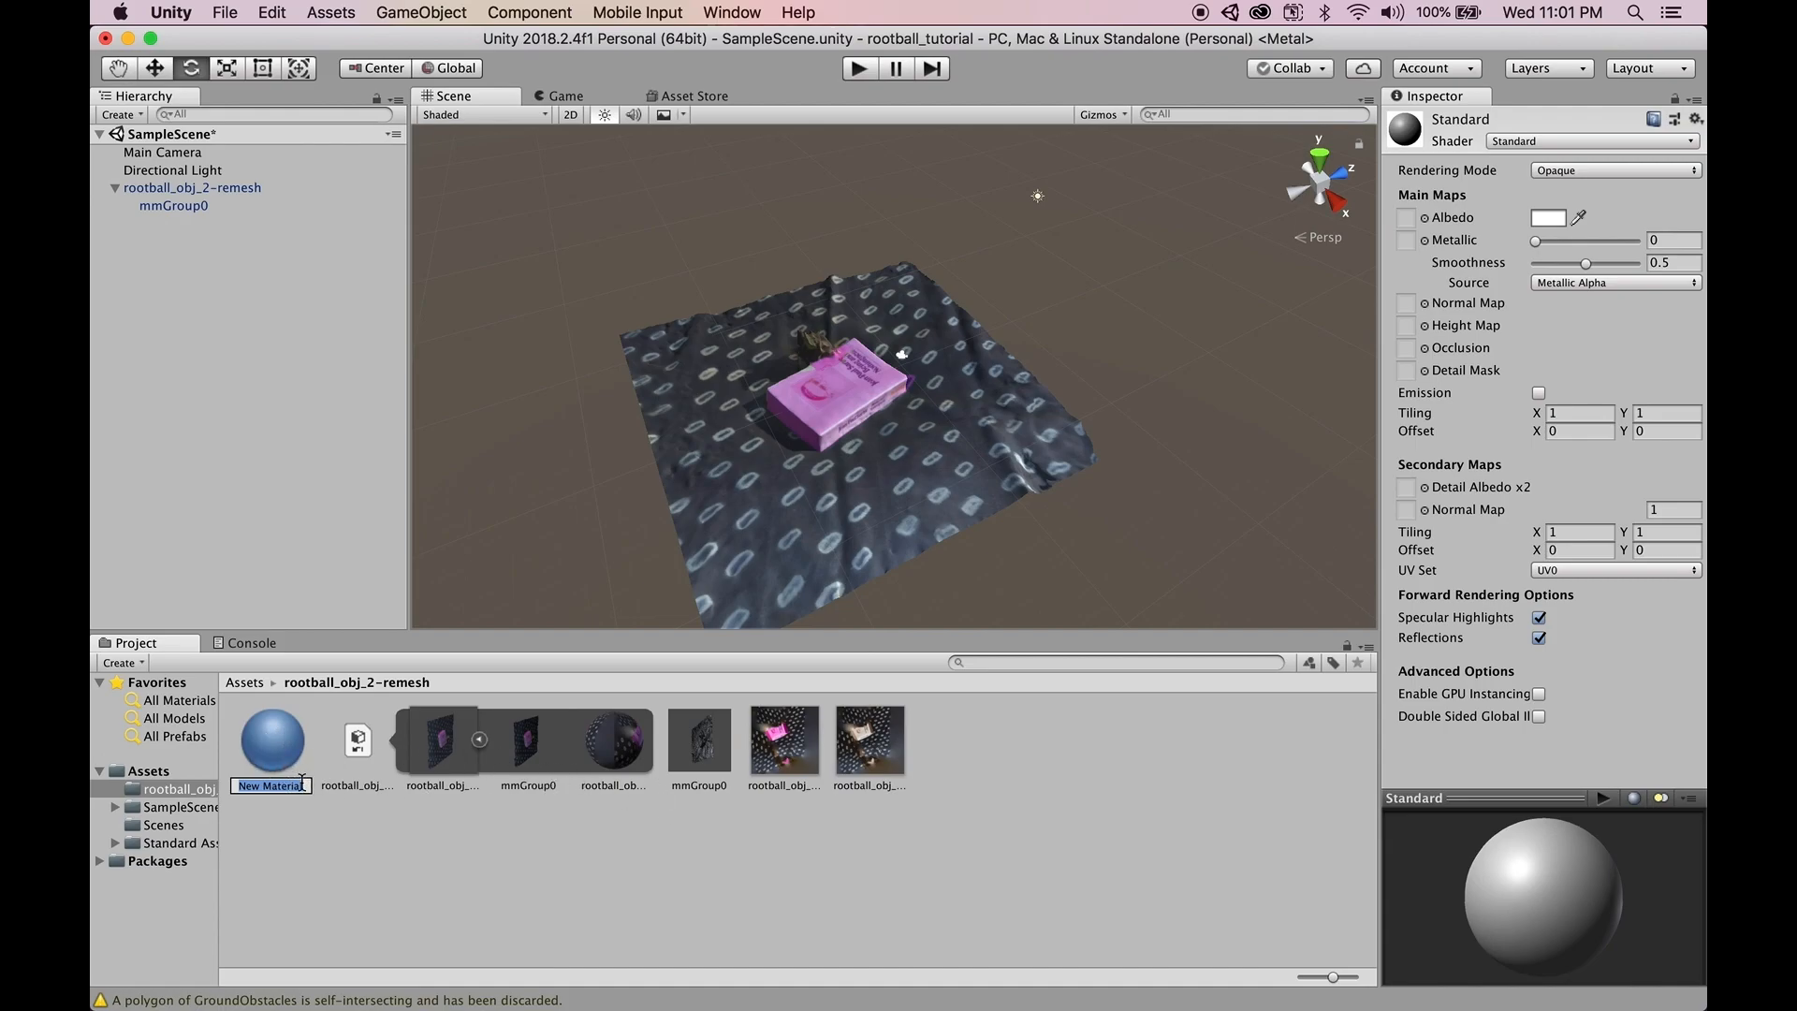
type("rootball_glass_mat")
key("Return")
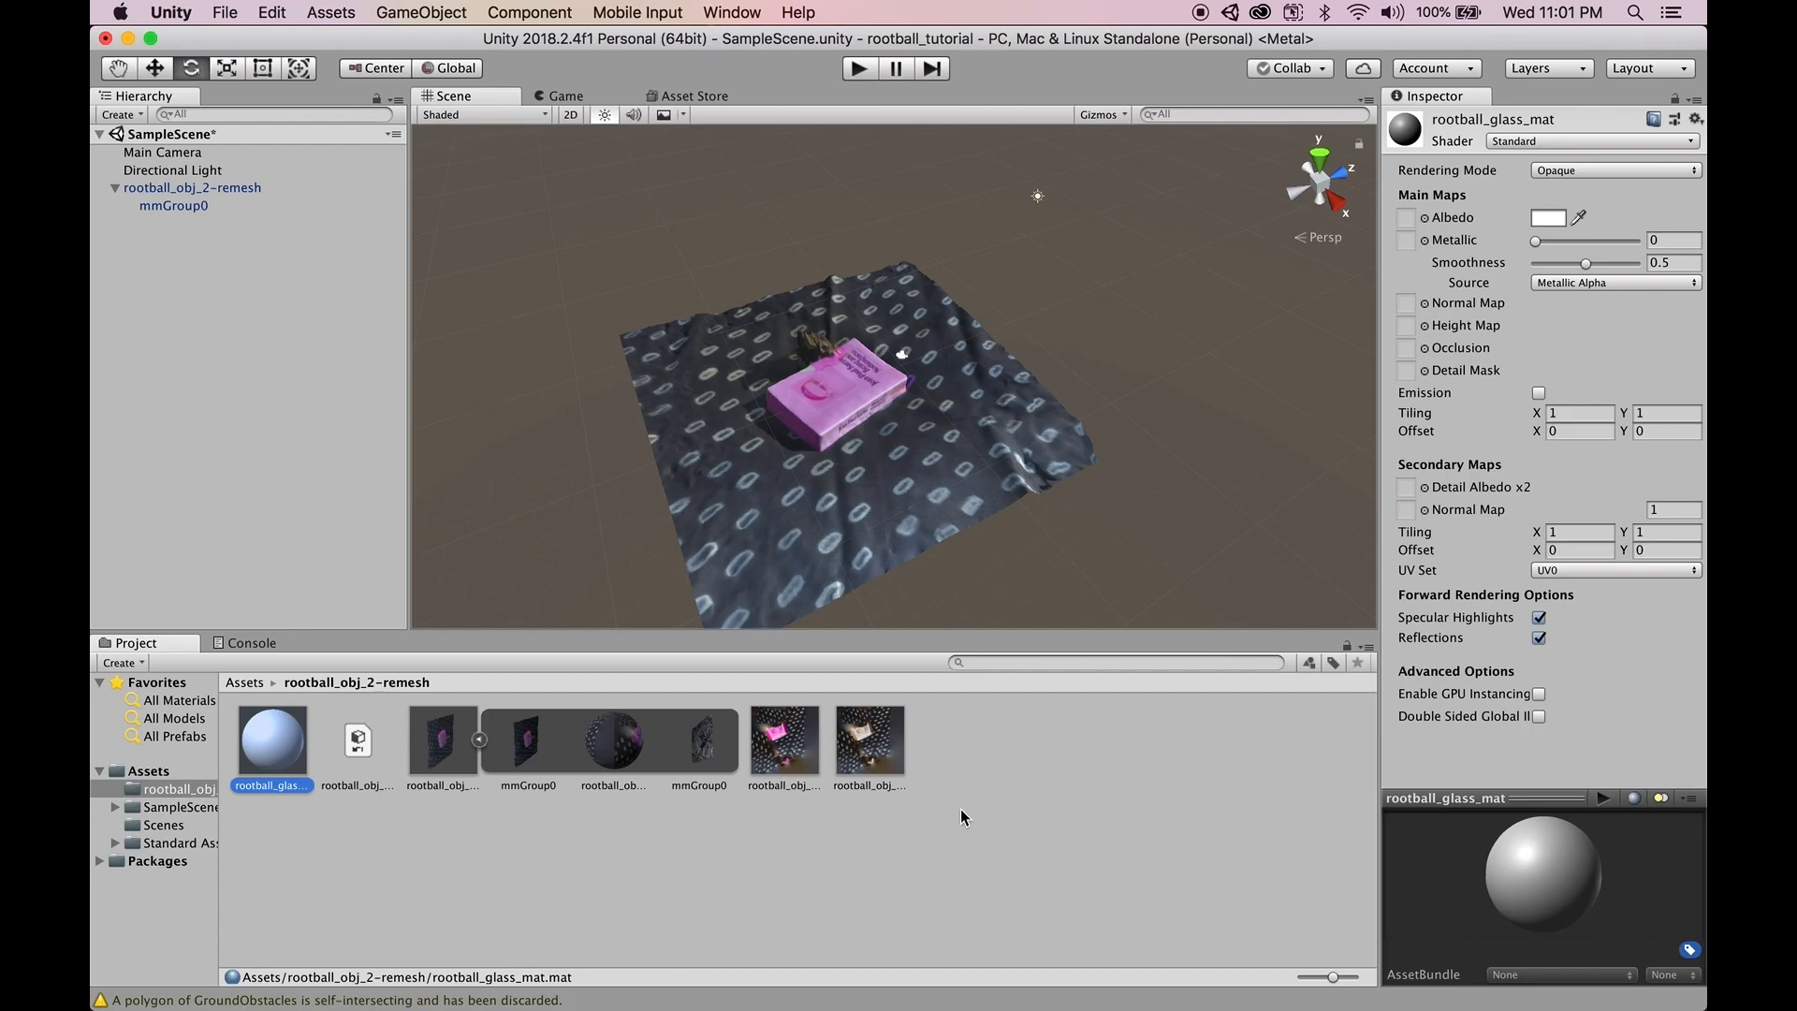
- Apply rootball_glass_mat to the model in the scene and inspect the untextured surface from closer and farther away
left_click_drag(1565, 887, 1374, 885)
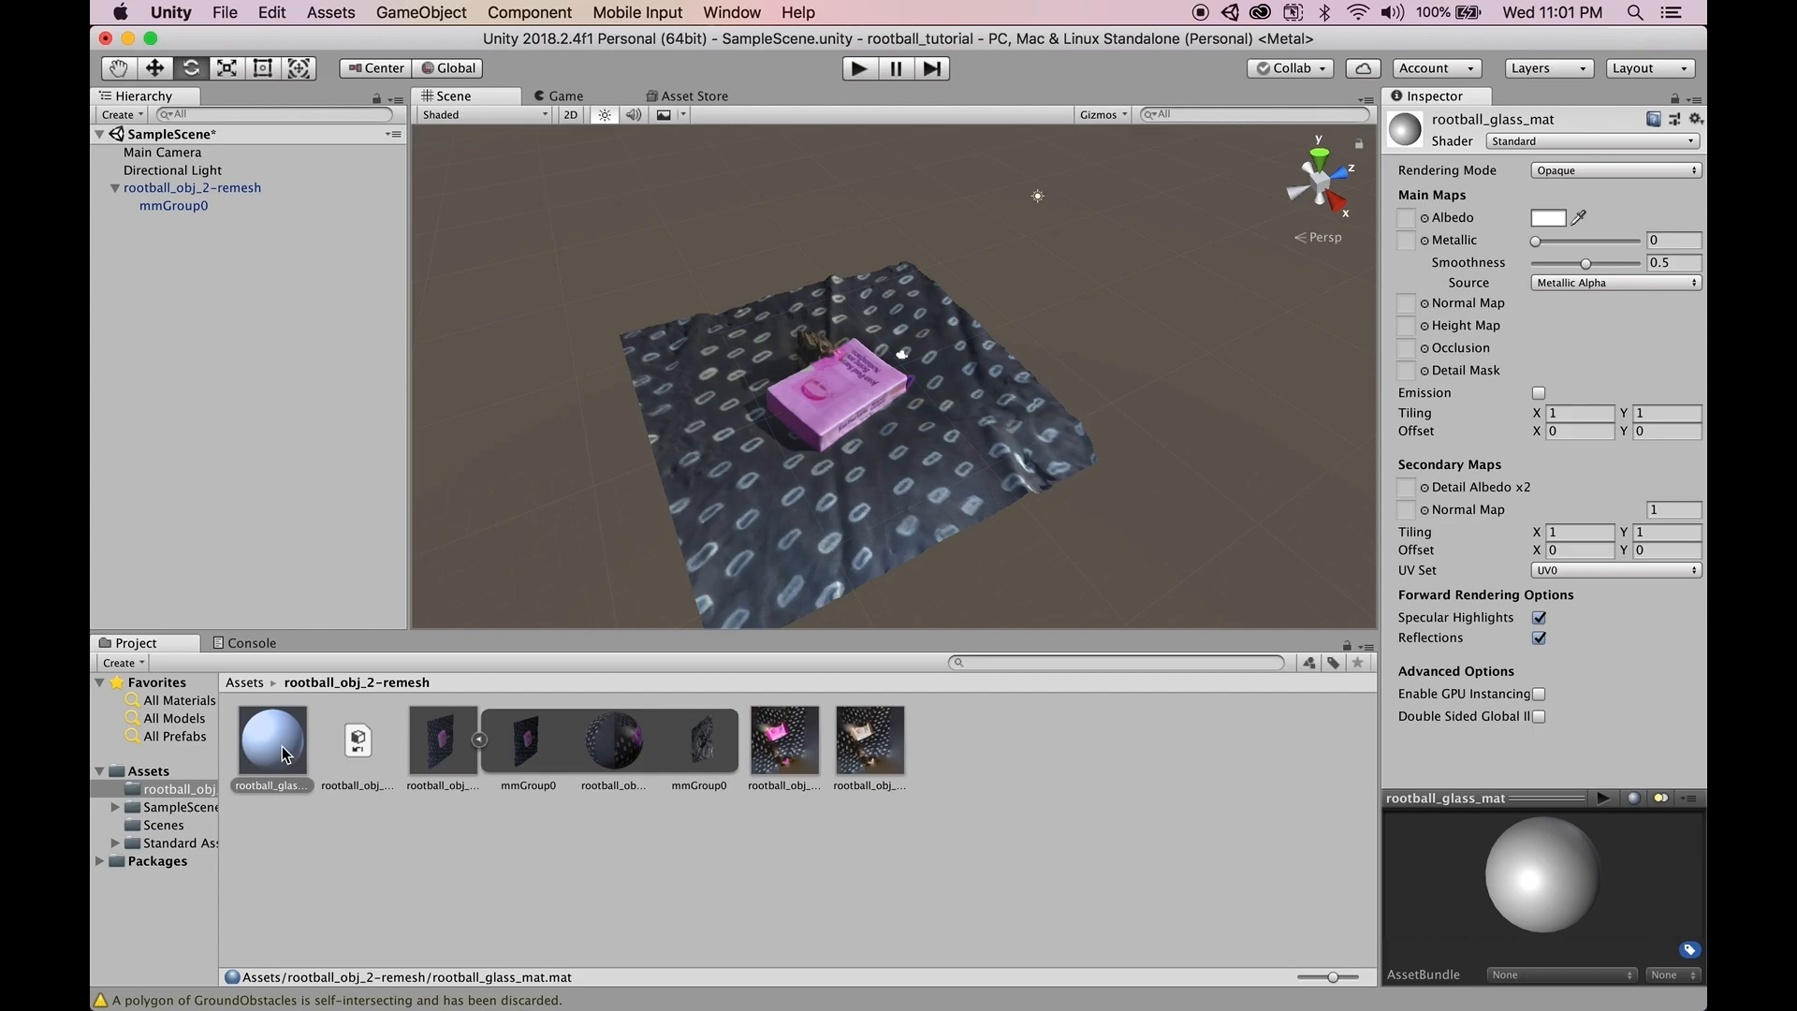
left_click_drag(281, 755, 770, 483)
scroll(771, 513, "up", 10)
scroll(771, 513, "down", 5)
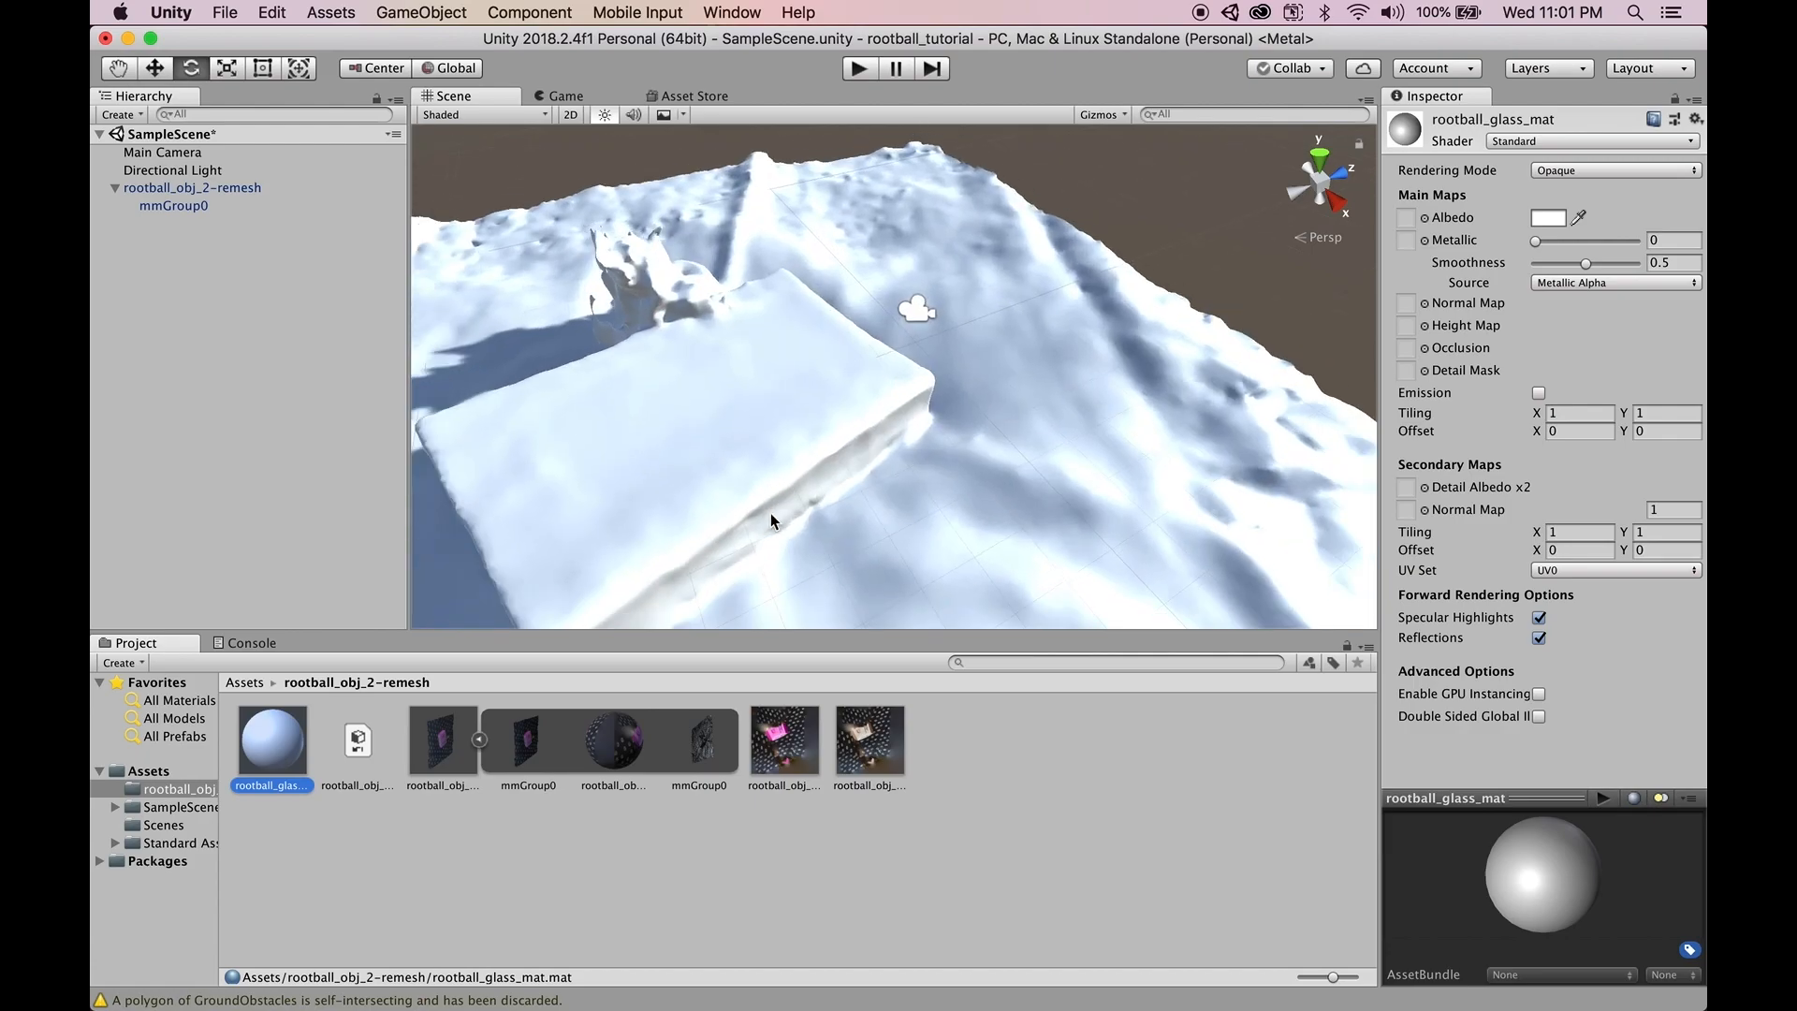
middle_click_drag(879, 533, 884, 387)
right_click_drag(883, 387, 884, 428)
scroll(884, 394, "down", 6)
right_click_drag(851, 293, 848, 316)
middle_click_drag(856, 282, 855, 365)
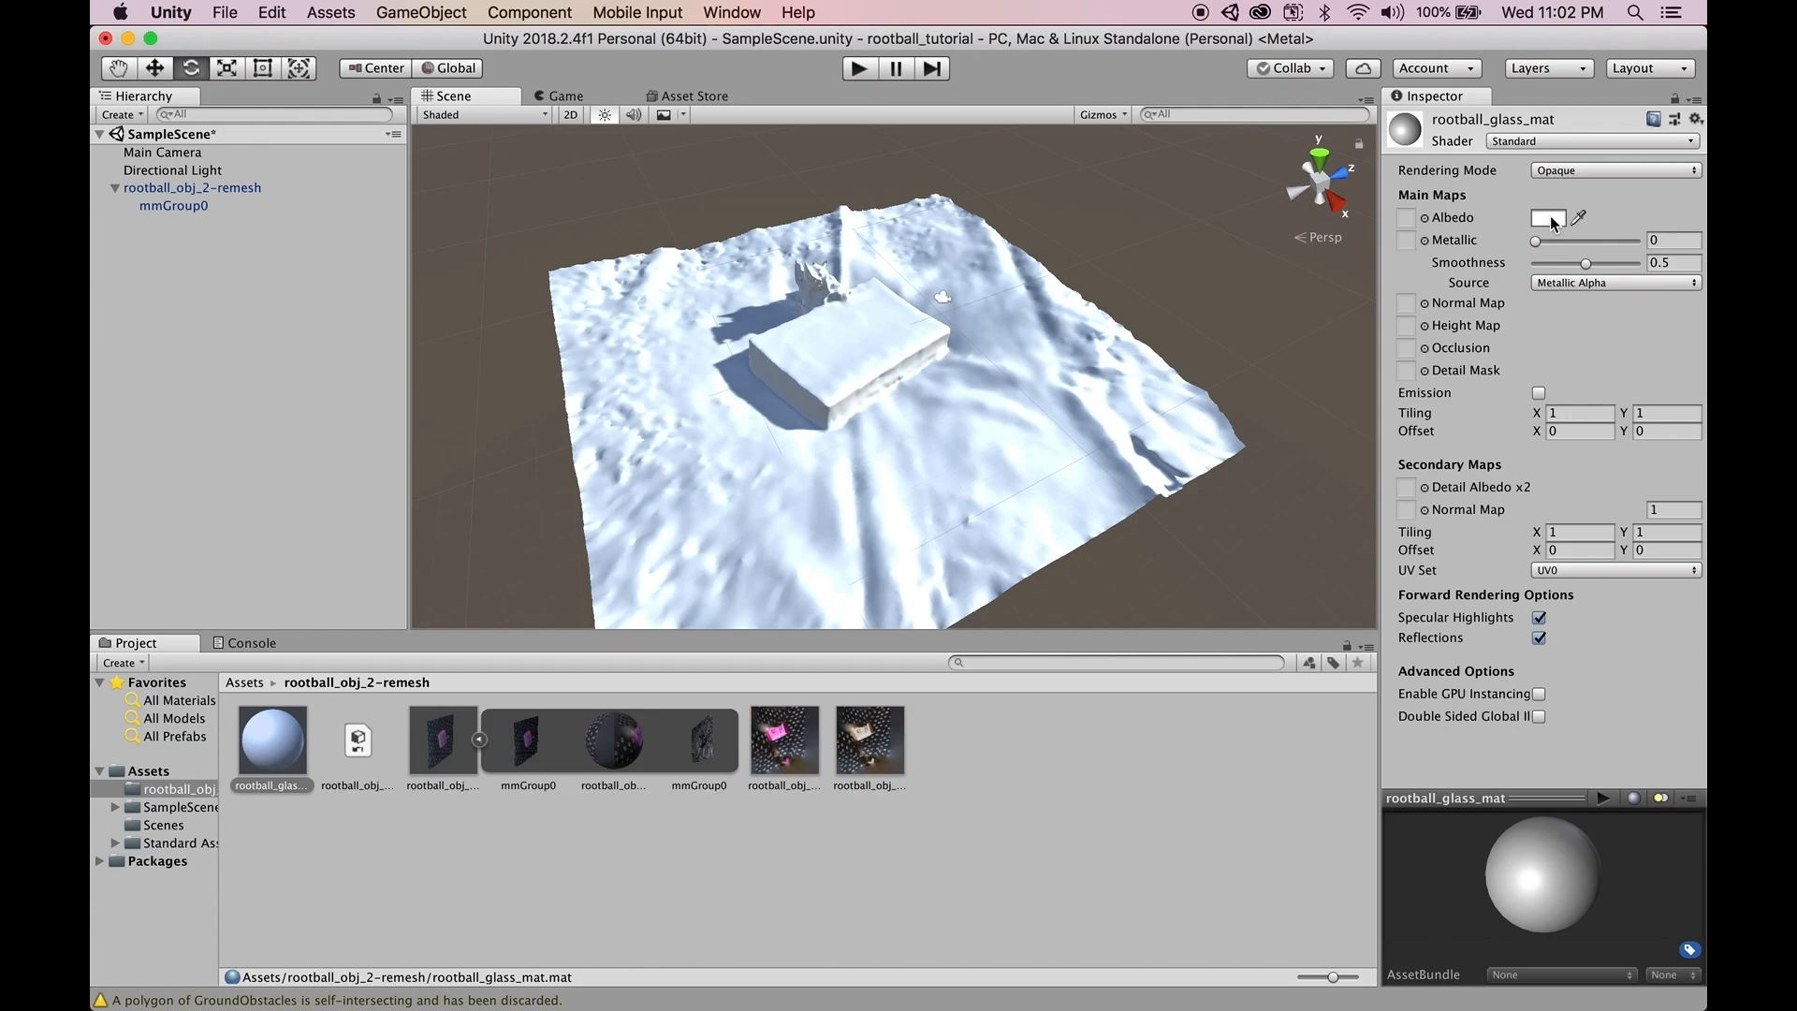
- Set the Albedo color of rootball_glass_mat to pale blue D5F5FF, trying red and stronger blues first
left_click(1549, 219)
left_click(1035, 250)
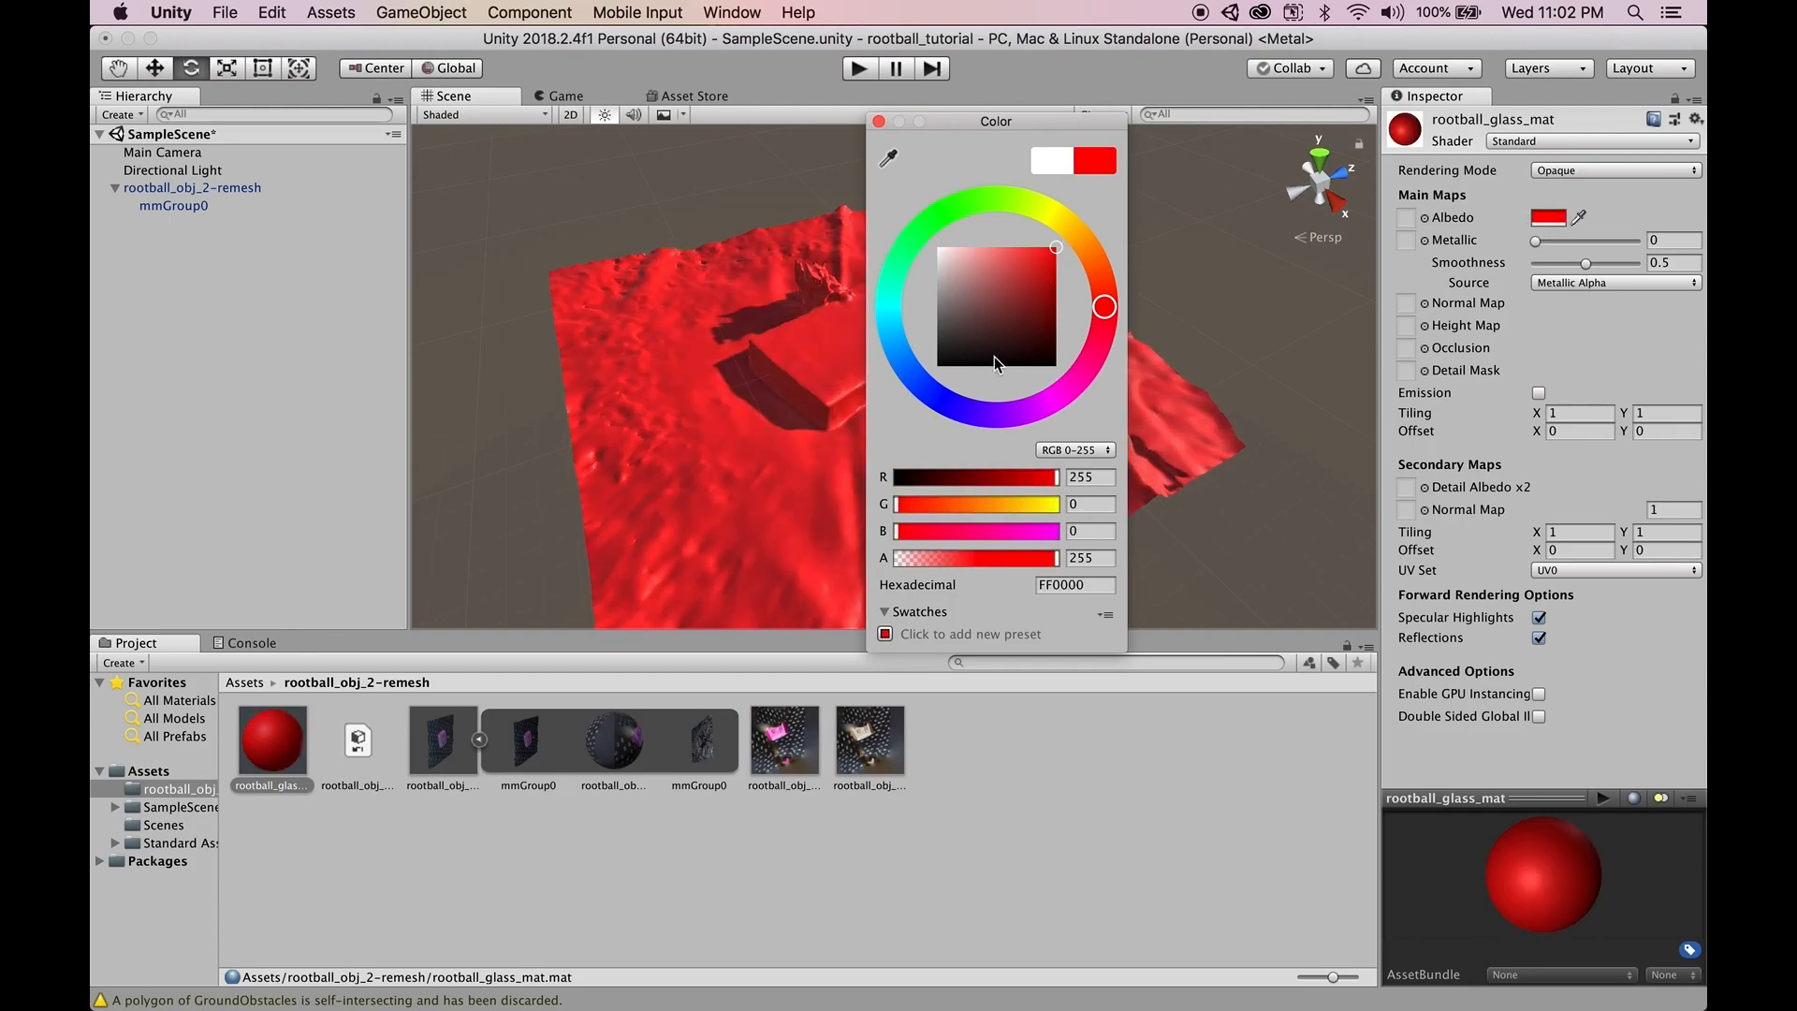
left_click(926, 383)
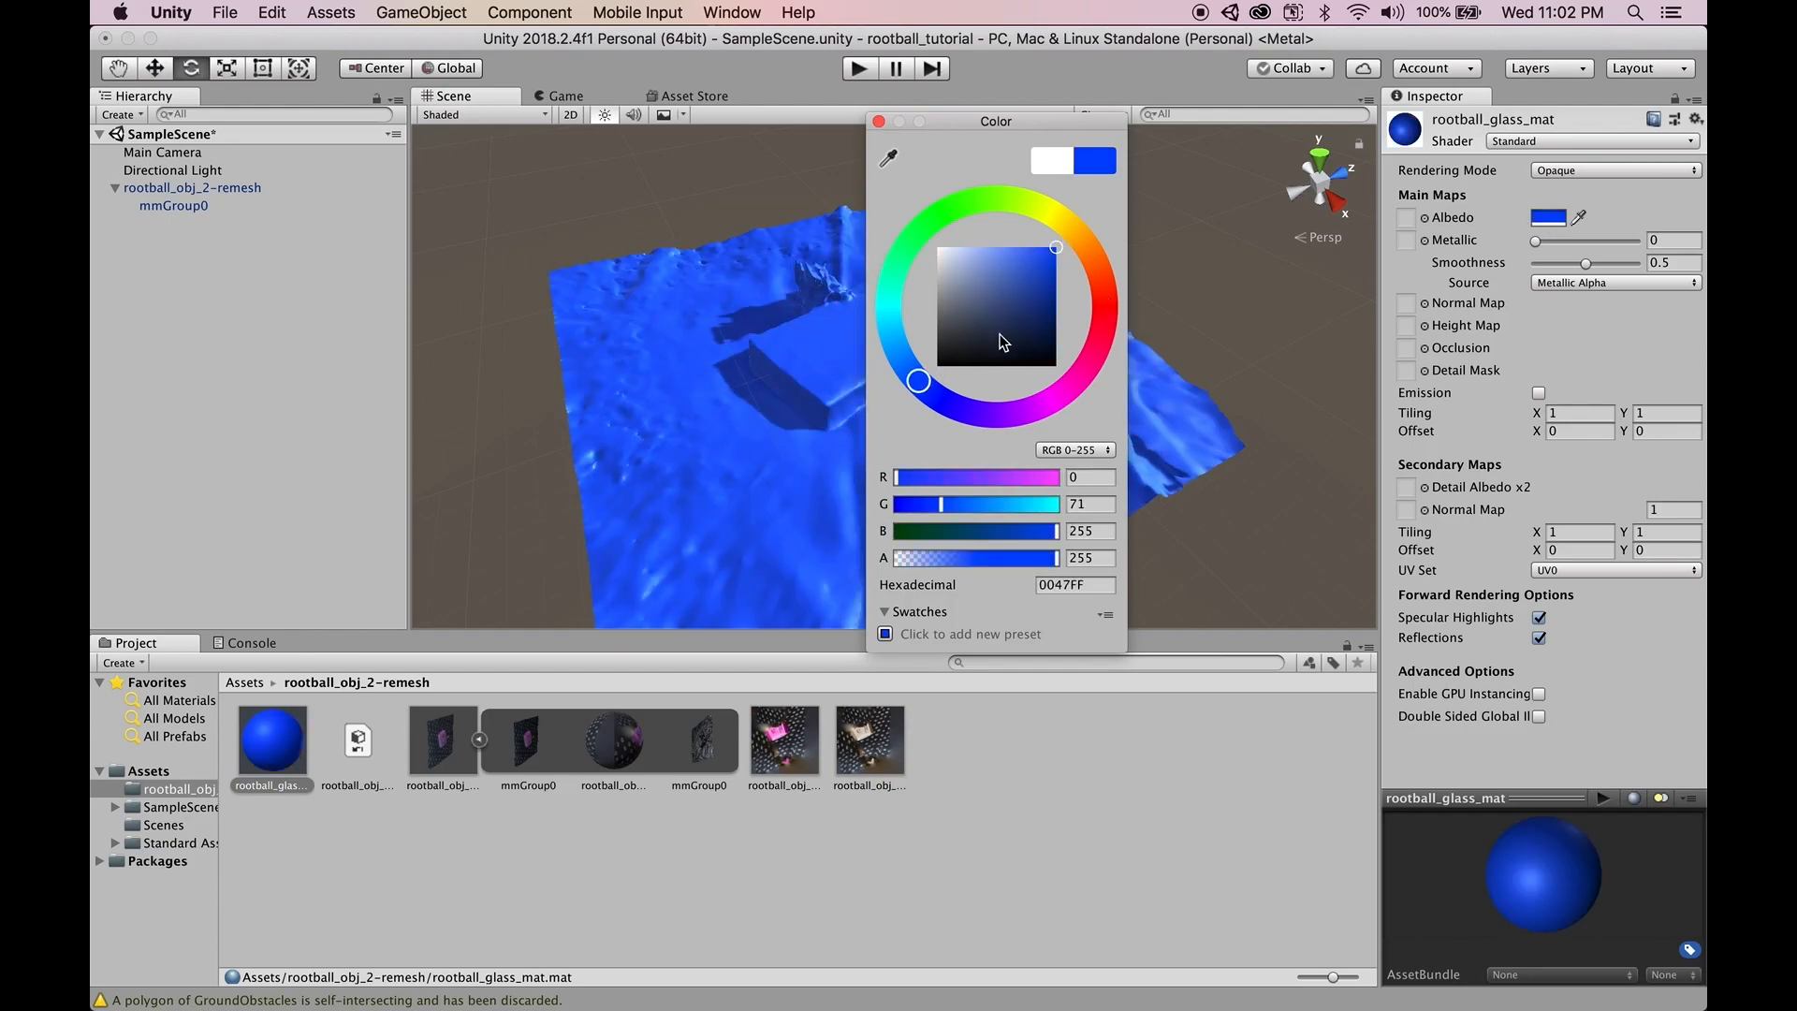
left_click_drag(1032, 265, 957, 246)
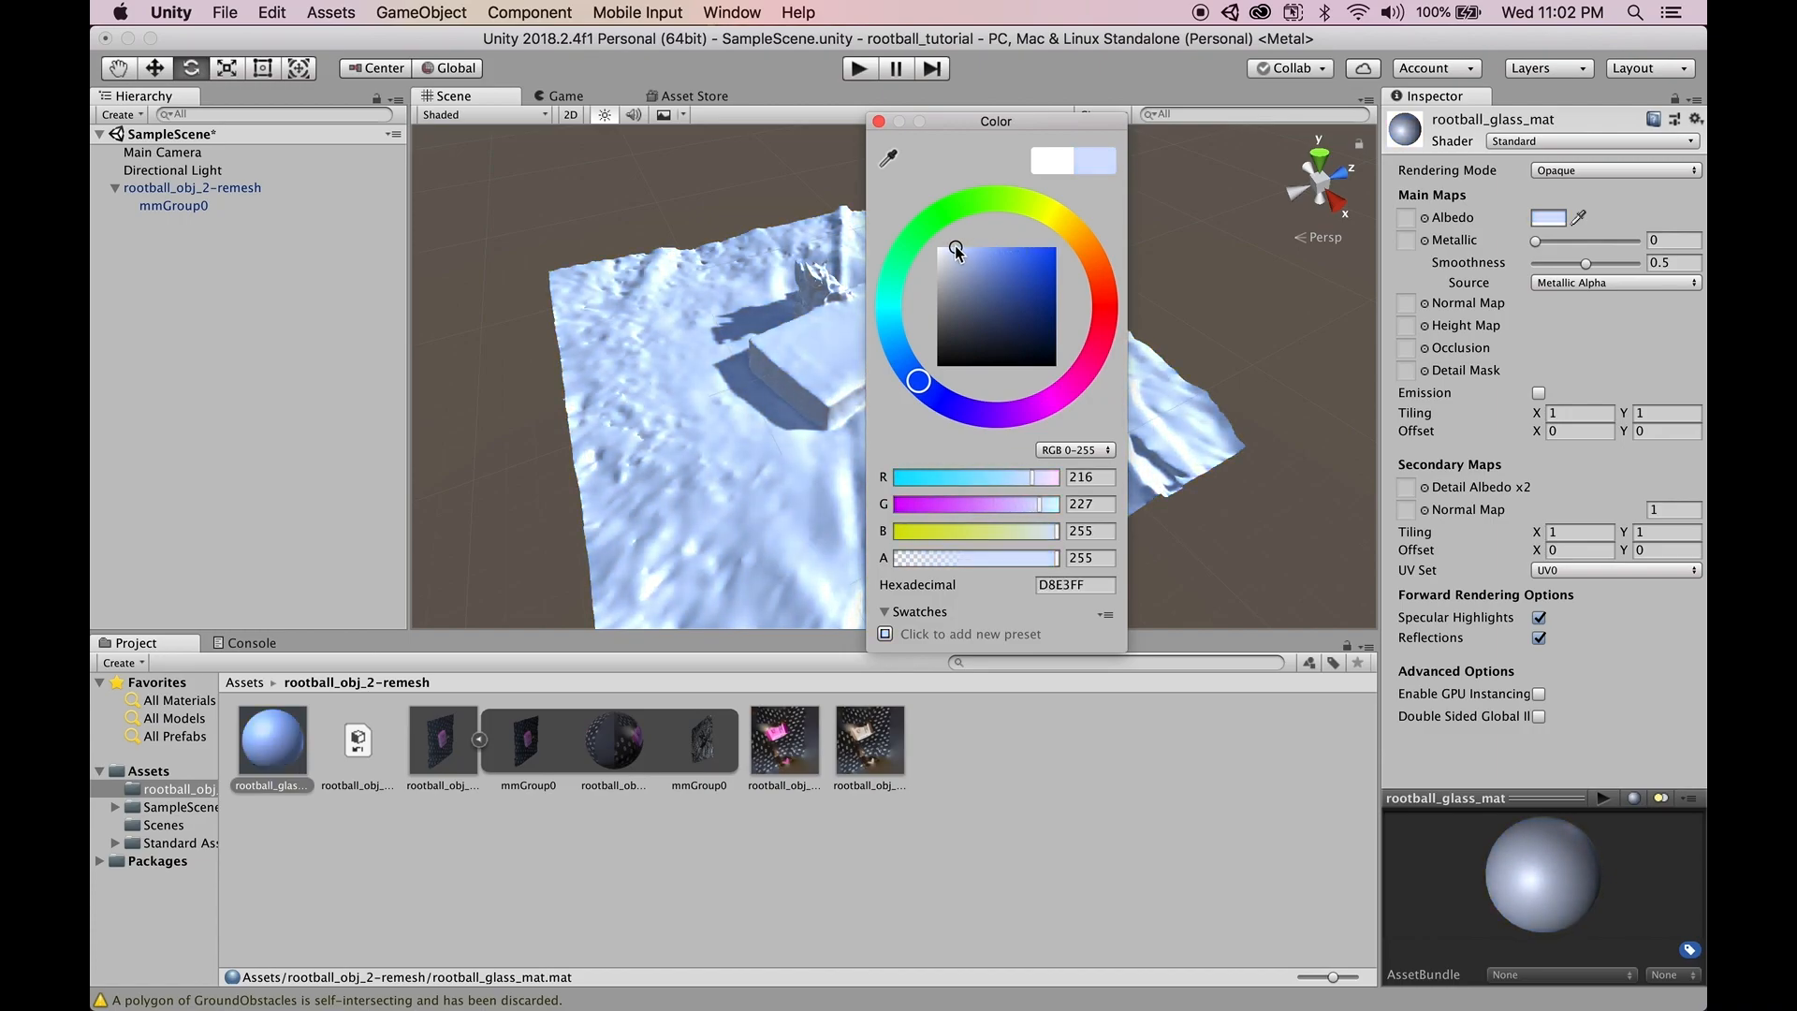
left_click_drag(893, 350, 893, 348)
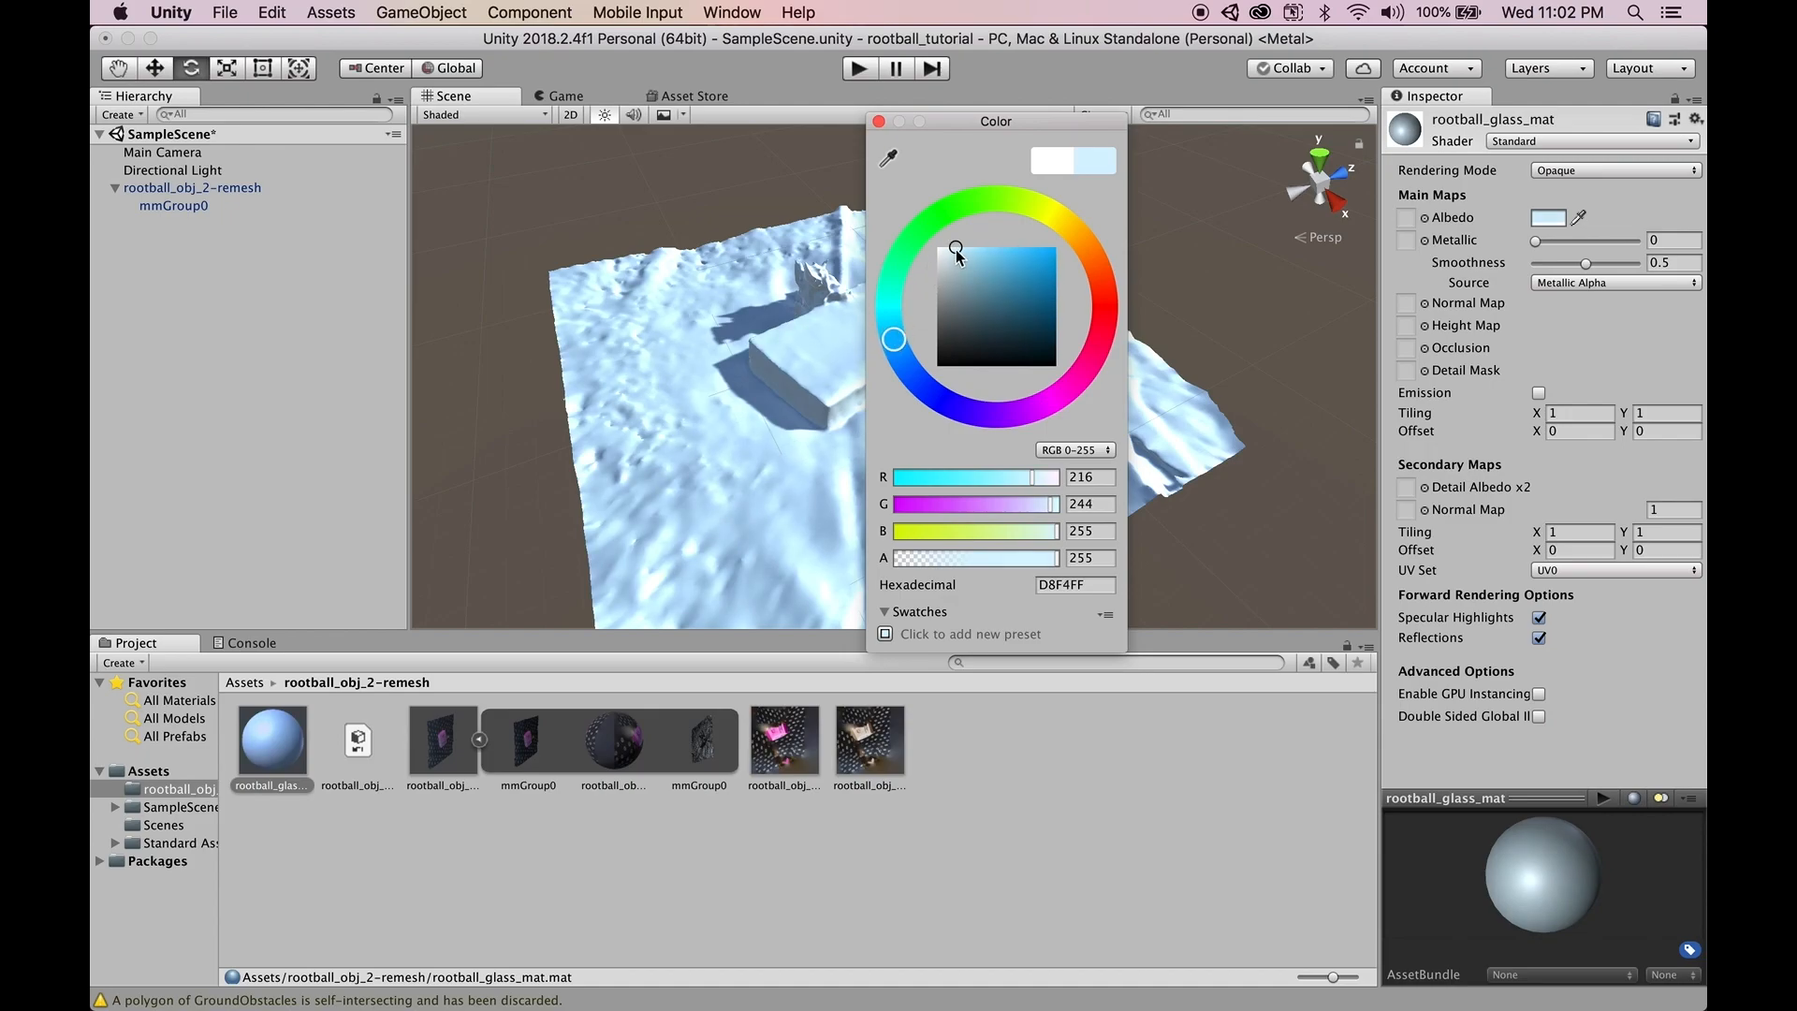
left_click_drag(899, 340, 896, 327)
left_click(878, 122)
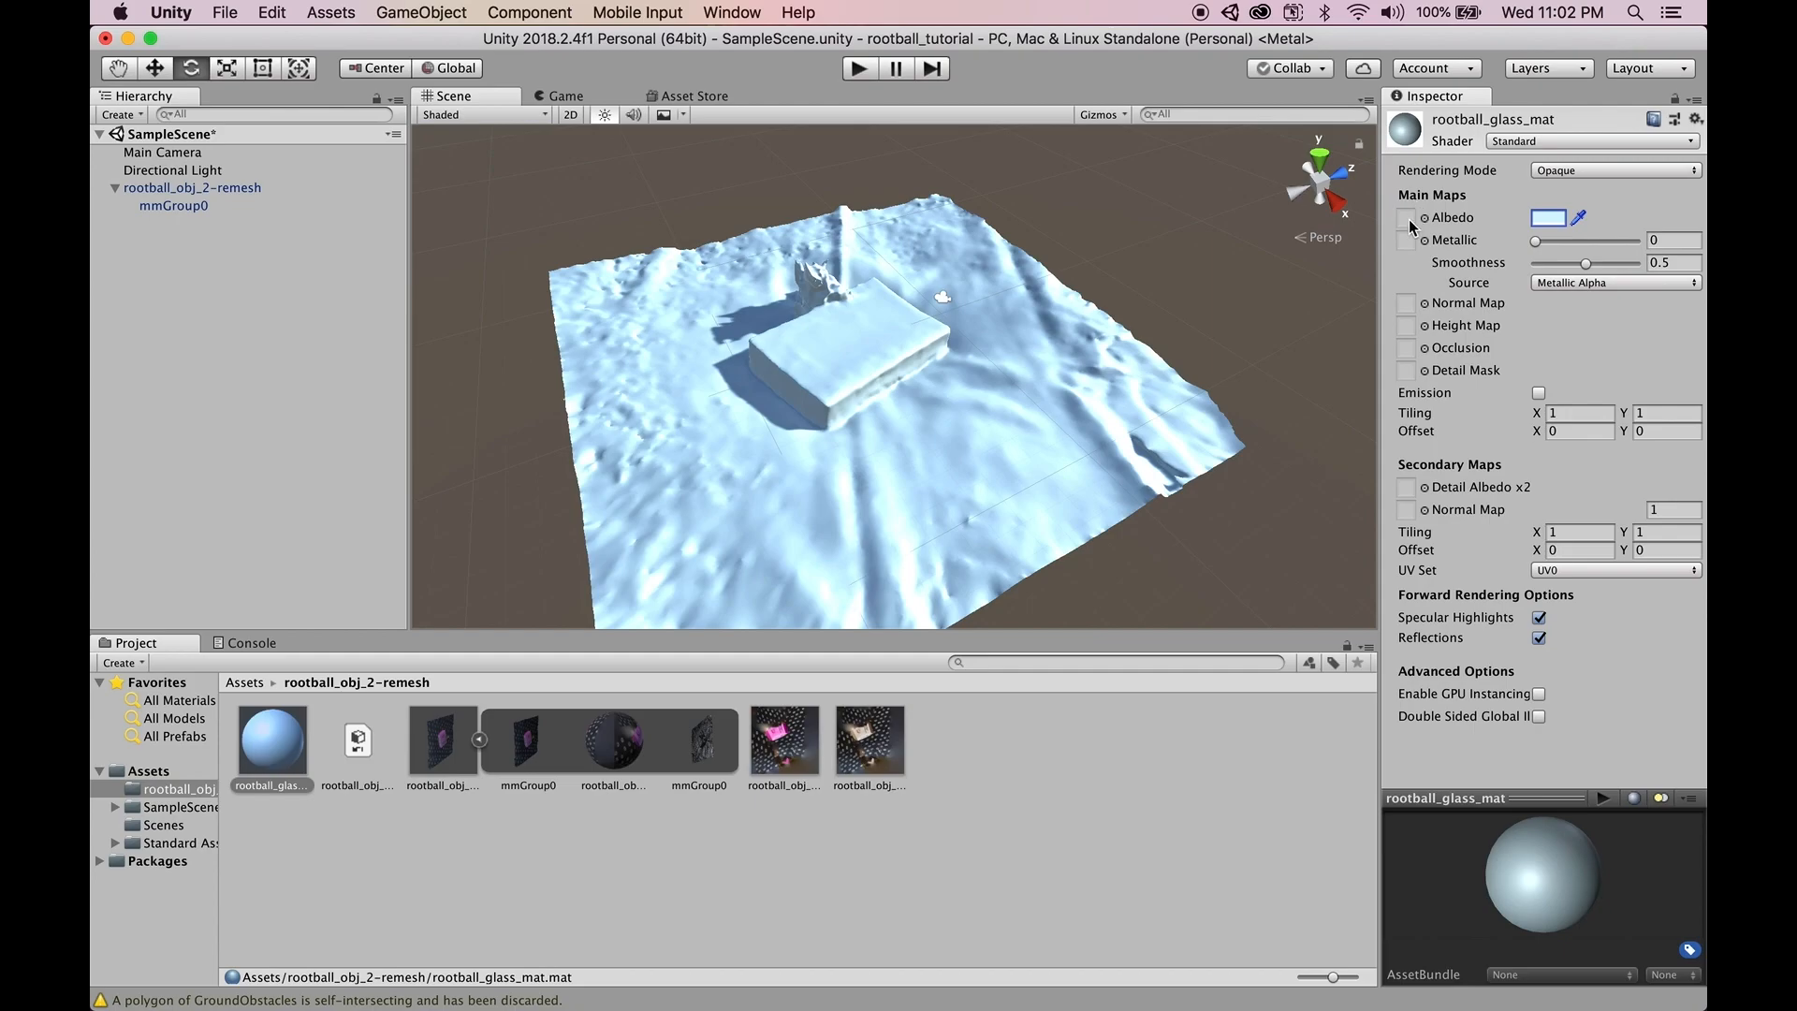
- Lower the alpha of the Albedo color of rootball_glass_mat to 43 and check the model
left_click(1549, 218)
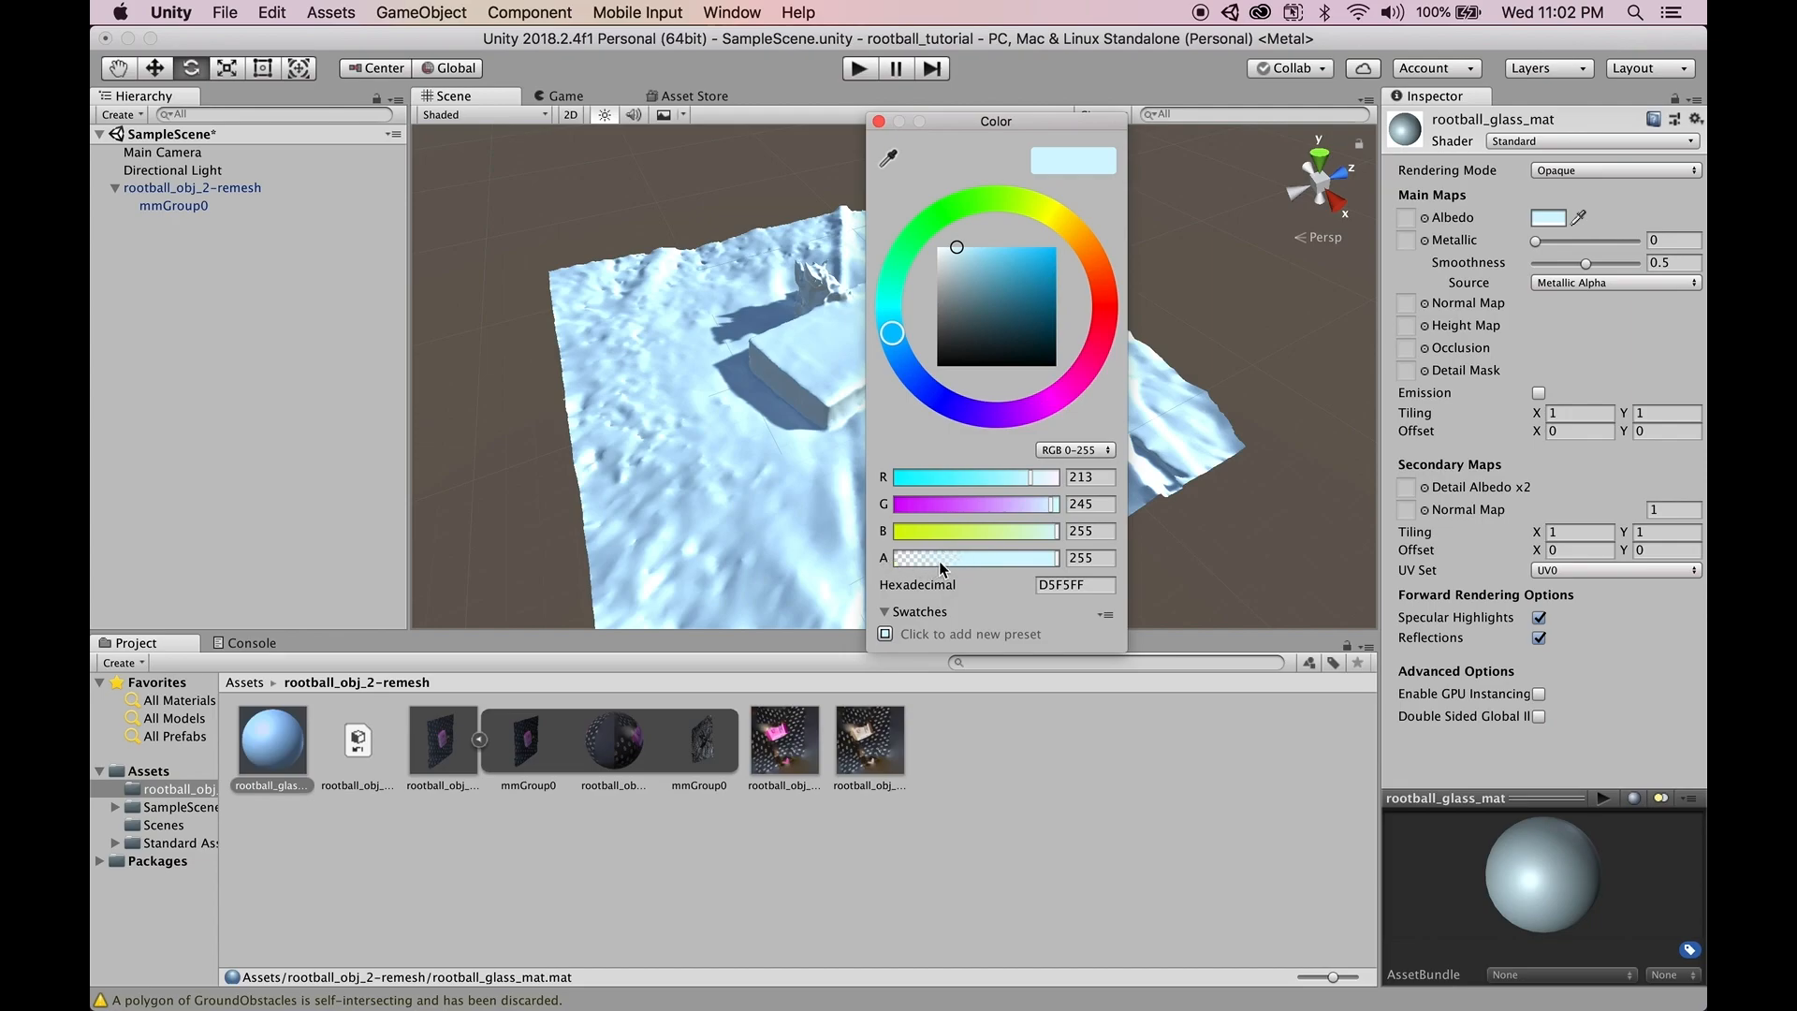
left_click_drag(1026, 566, 923, 562)
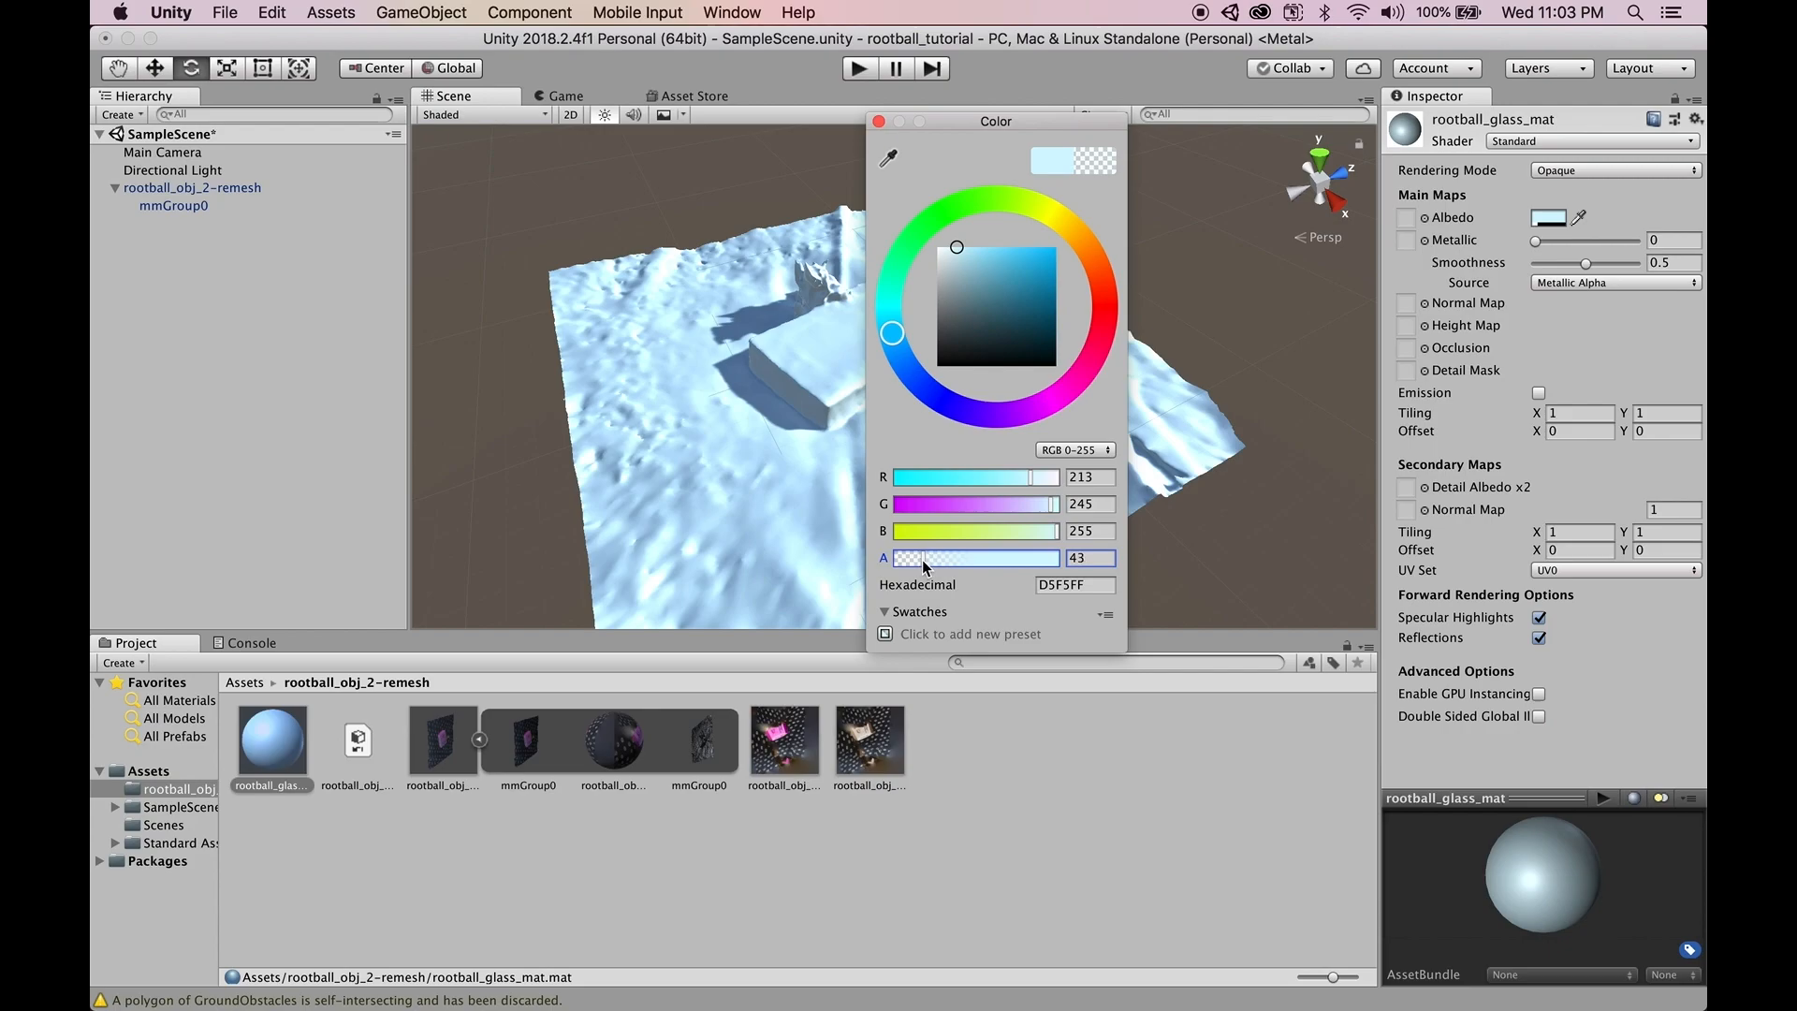
left_click(879, 121)
scroll(922, 349, "down", 3)
scroll(923, 342, "up", 5)
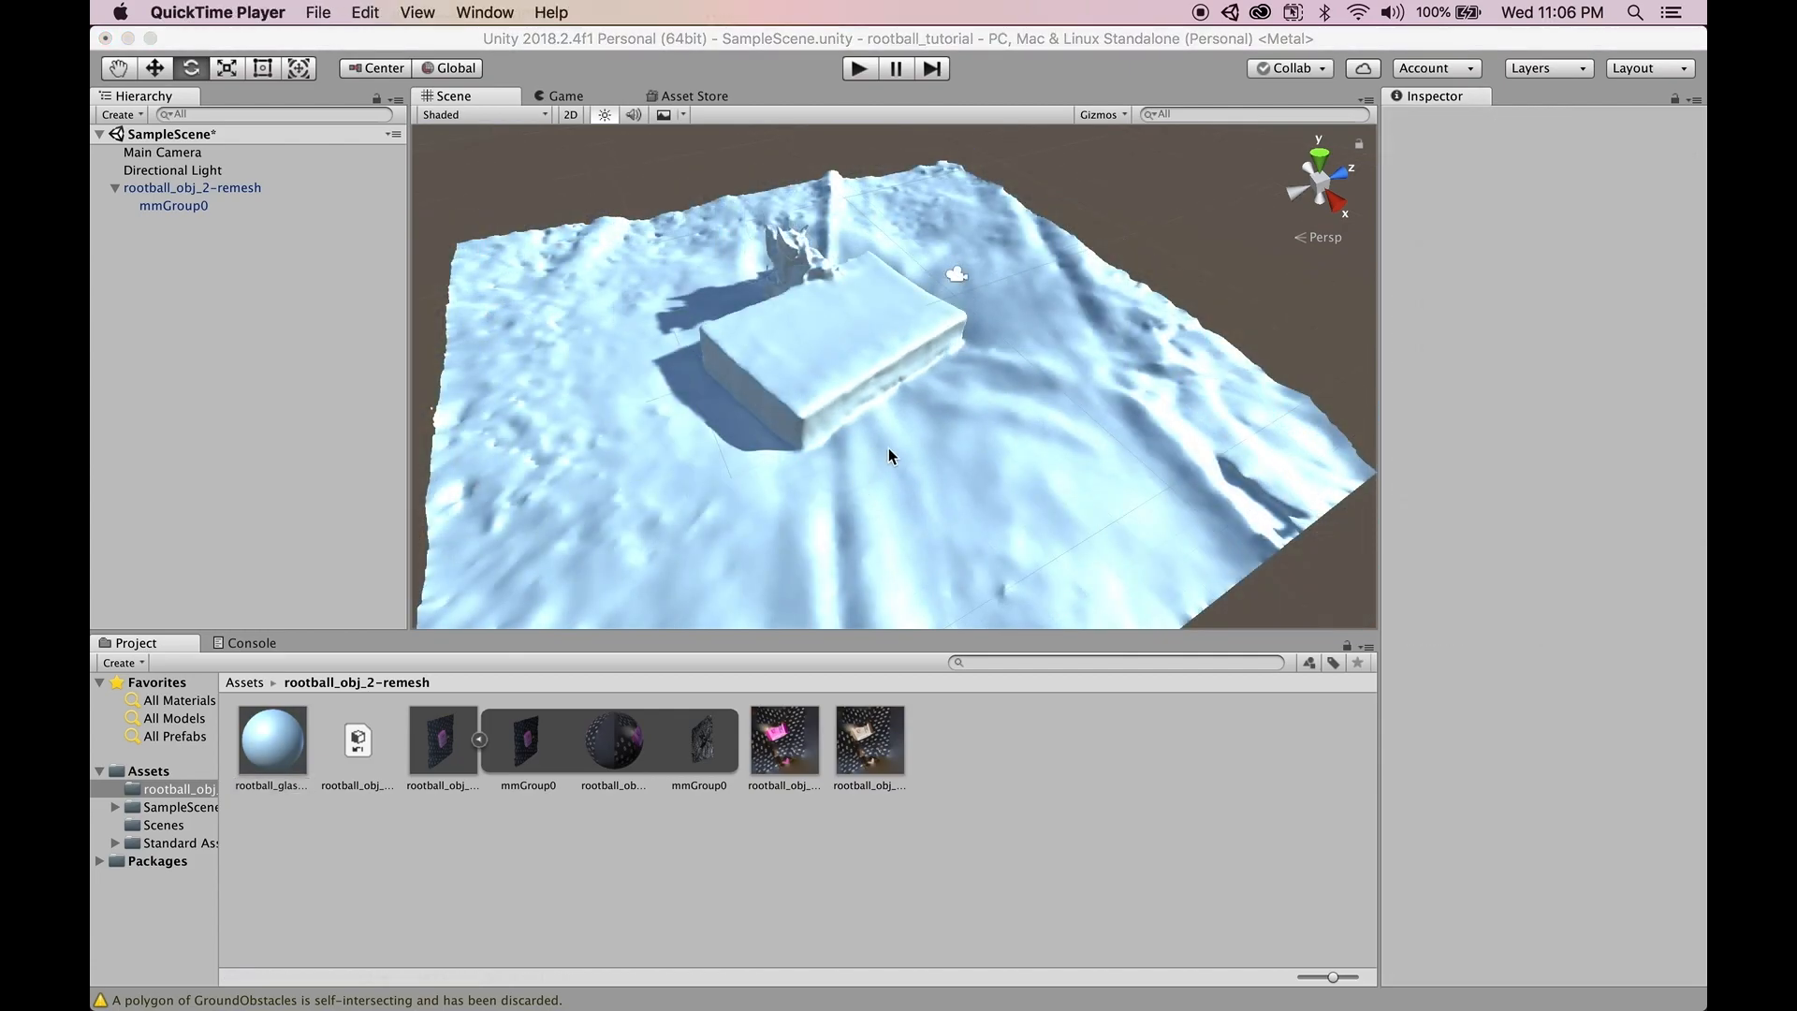
left_click(888, 449)
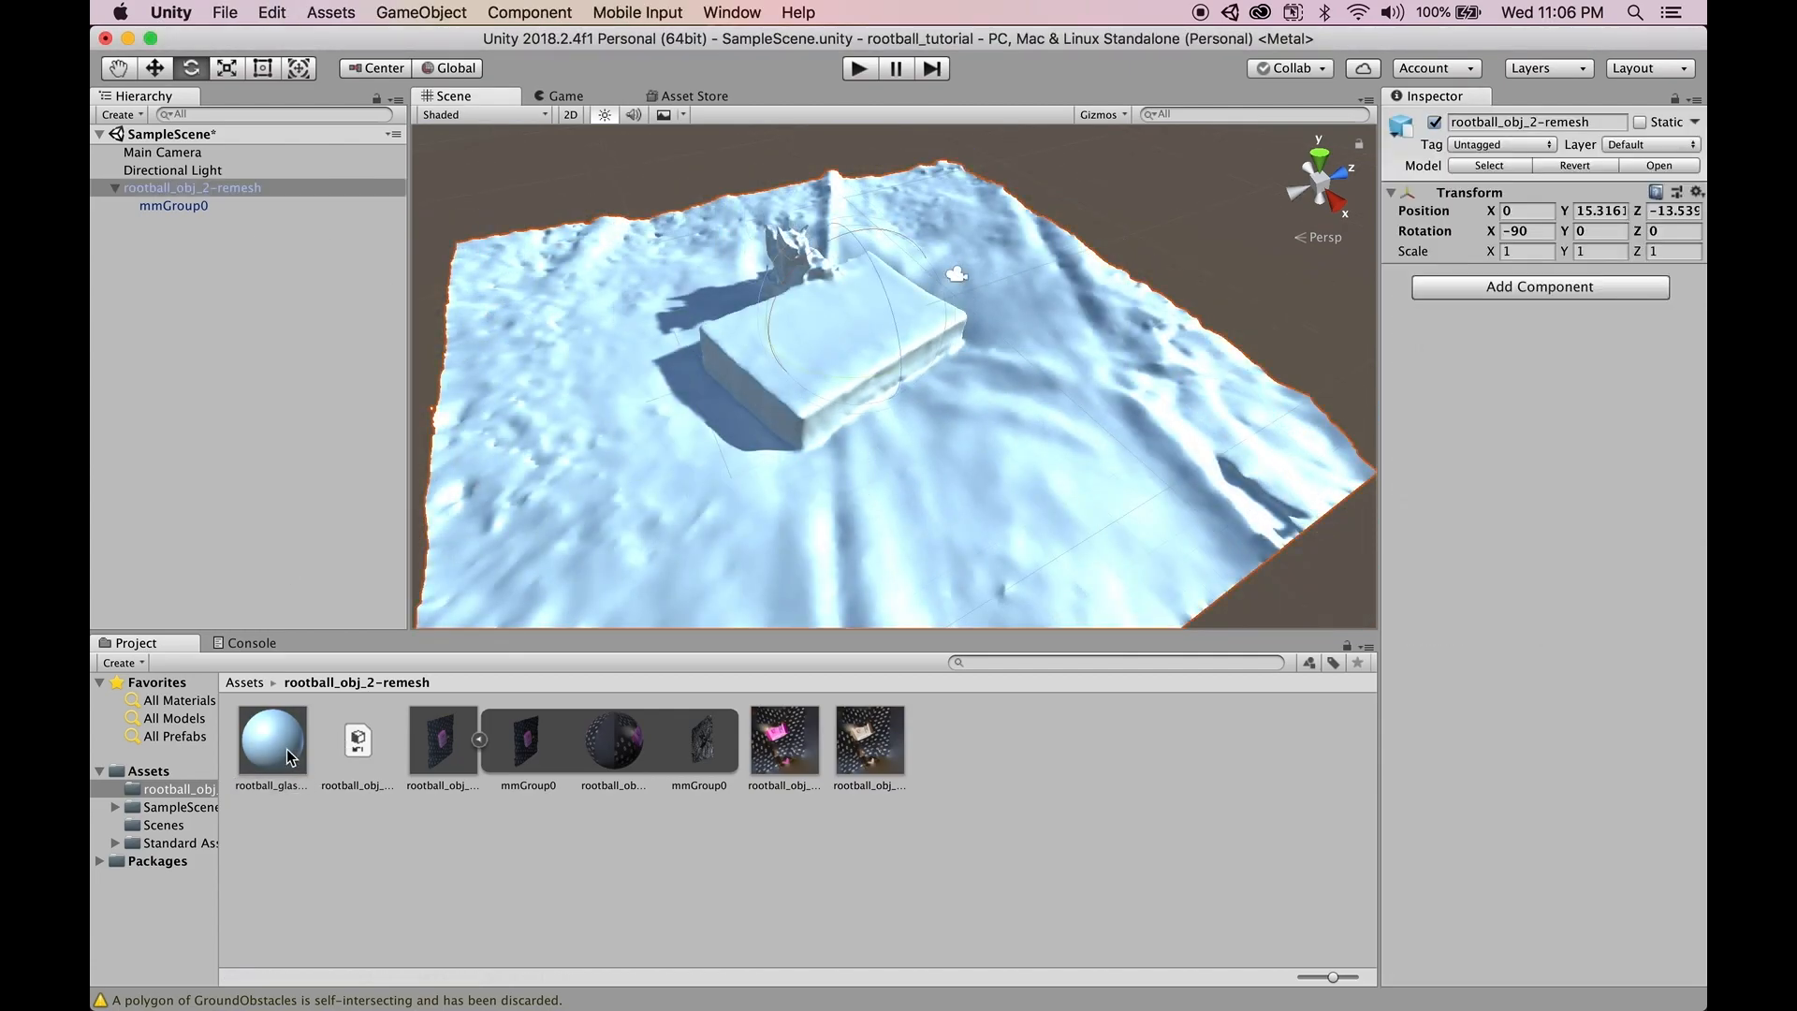
left_click(298, 749)
left_click(862, 480)
left_click(282, 730)
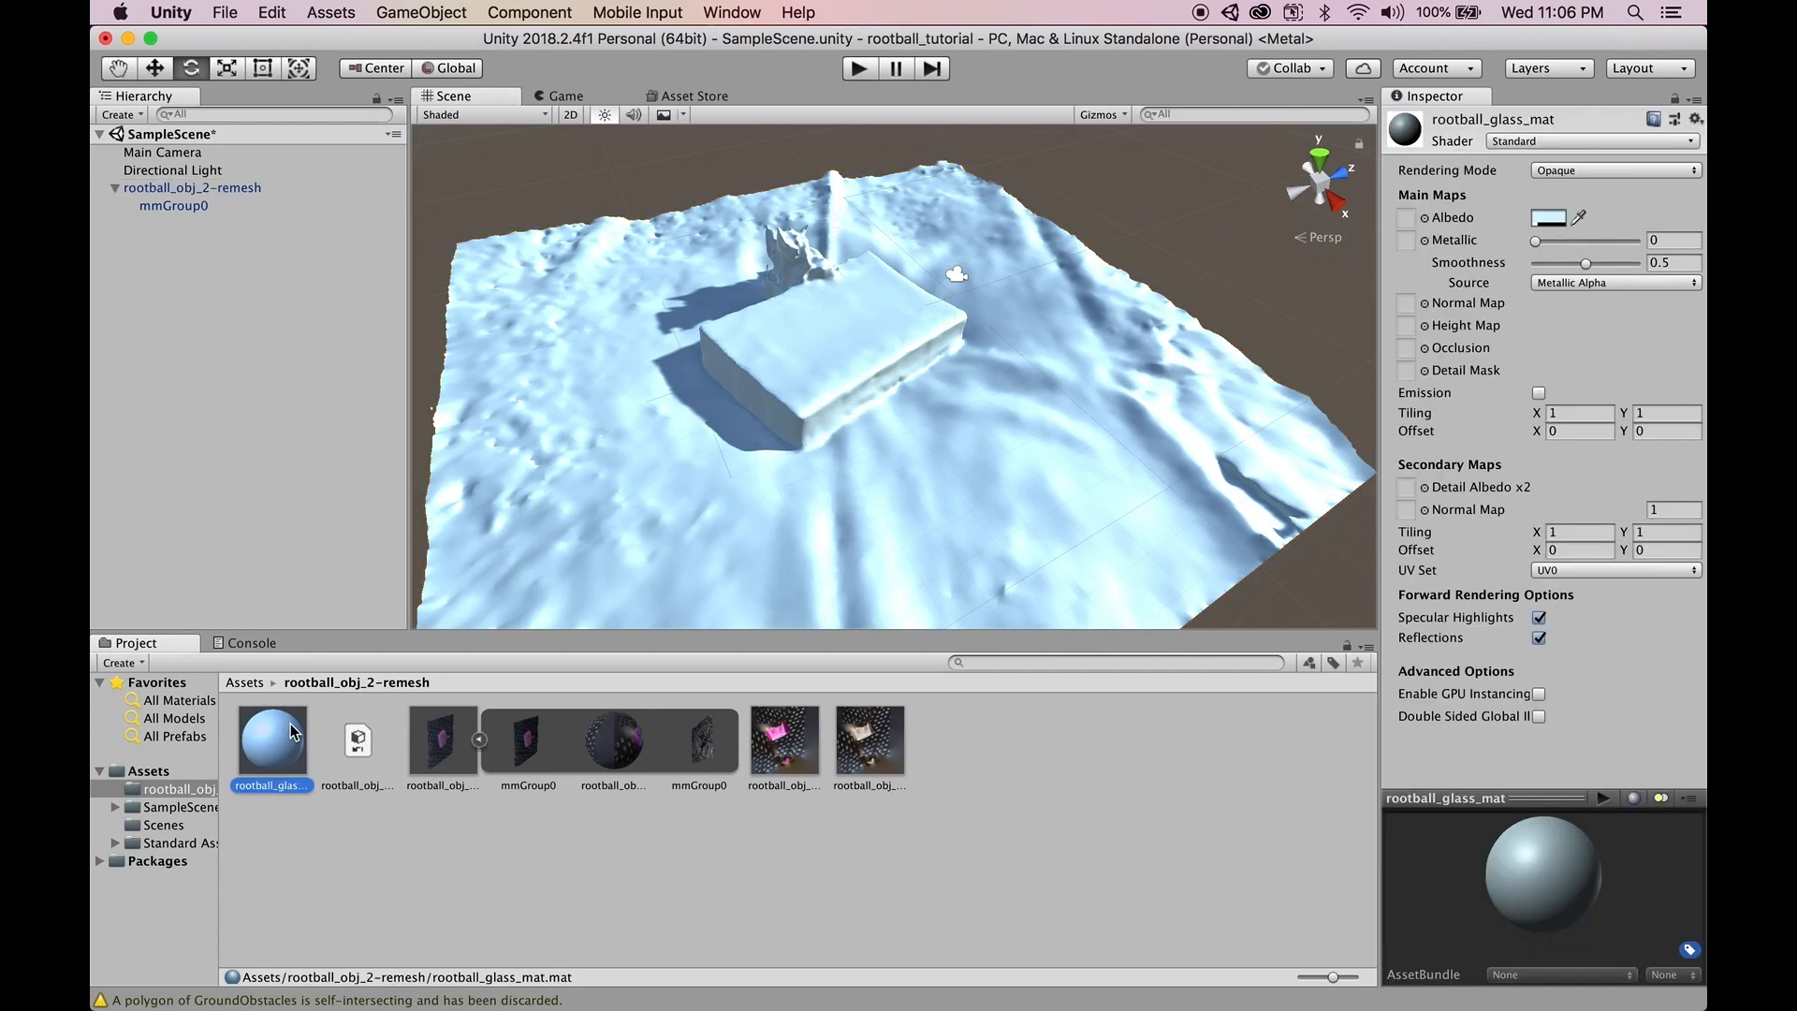
left_click(726, 394)
right_click_drag(754, 376, 765, 388)
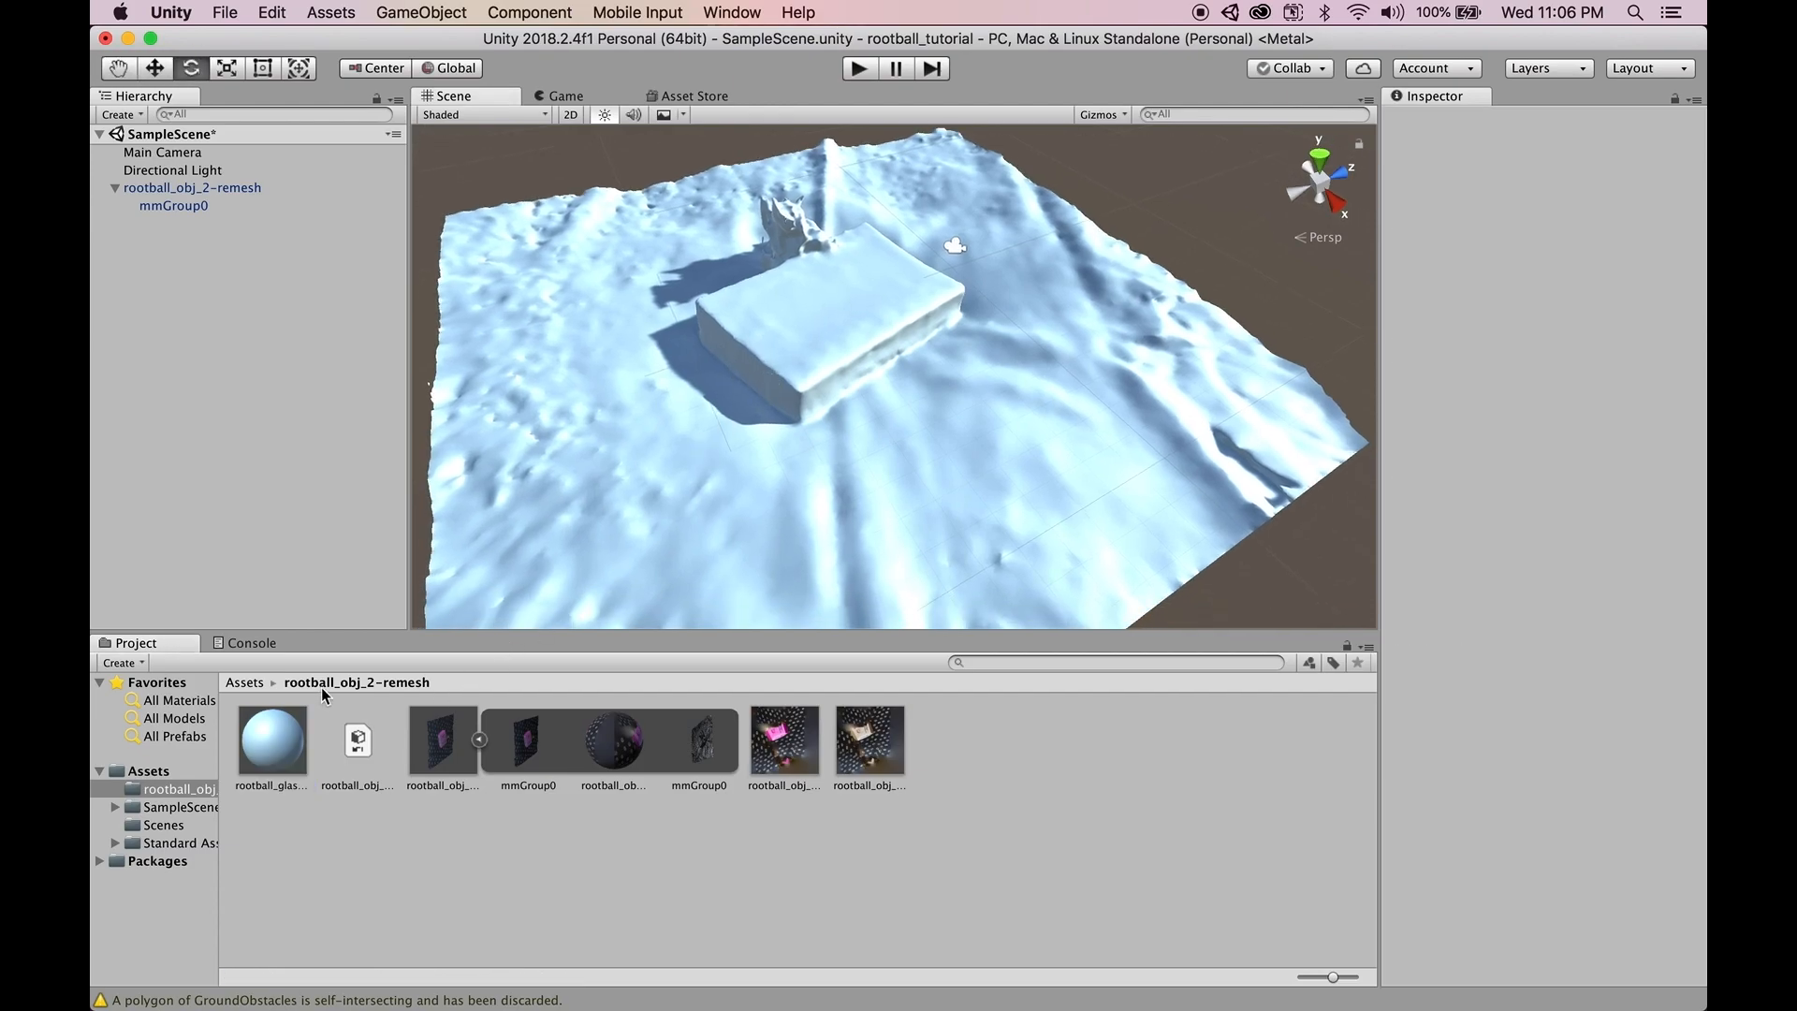
- Readjust the Albedo alpha of rootball_glass_mat slightly, keeping the color mostly see-through
left_click(236, 743)
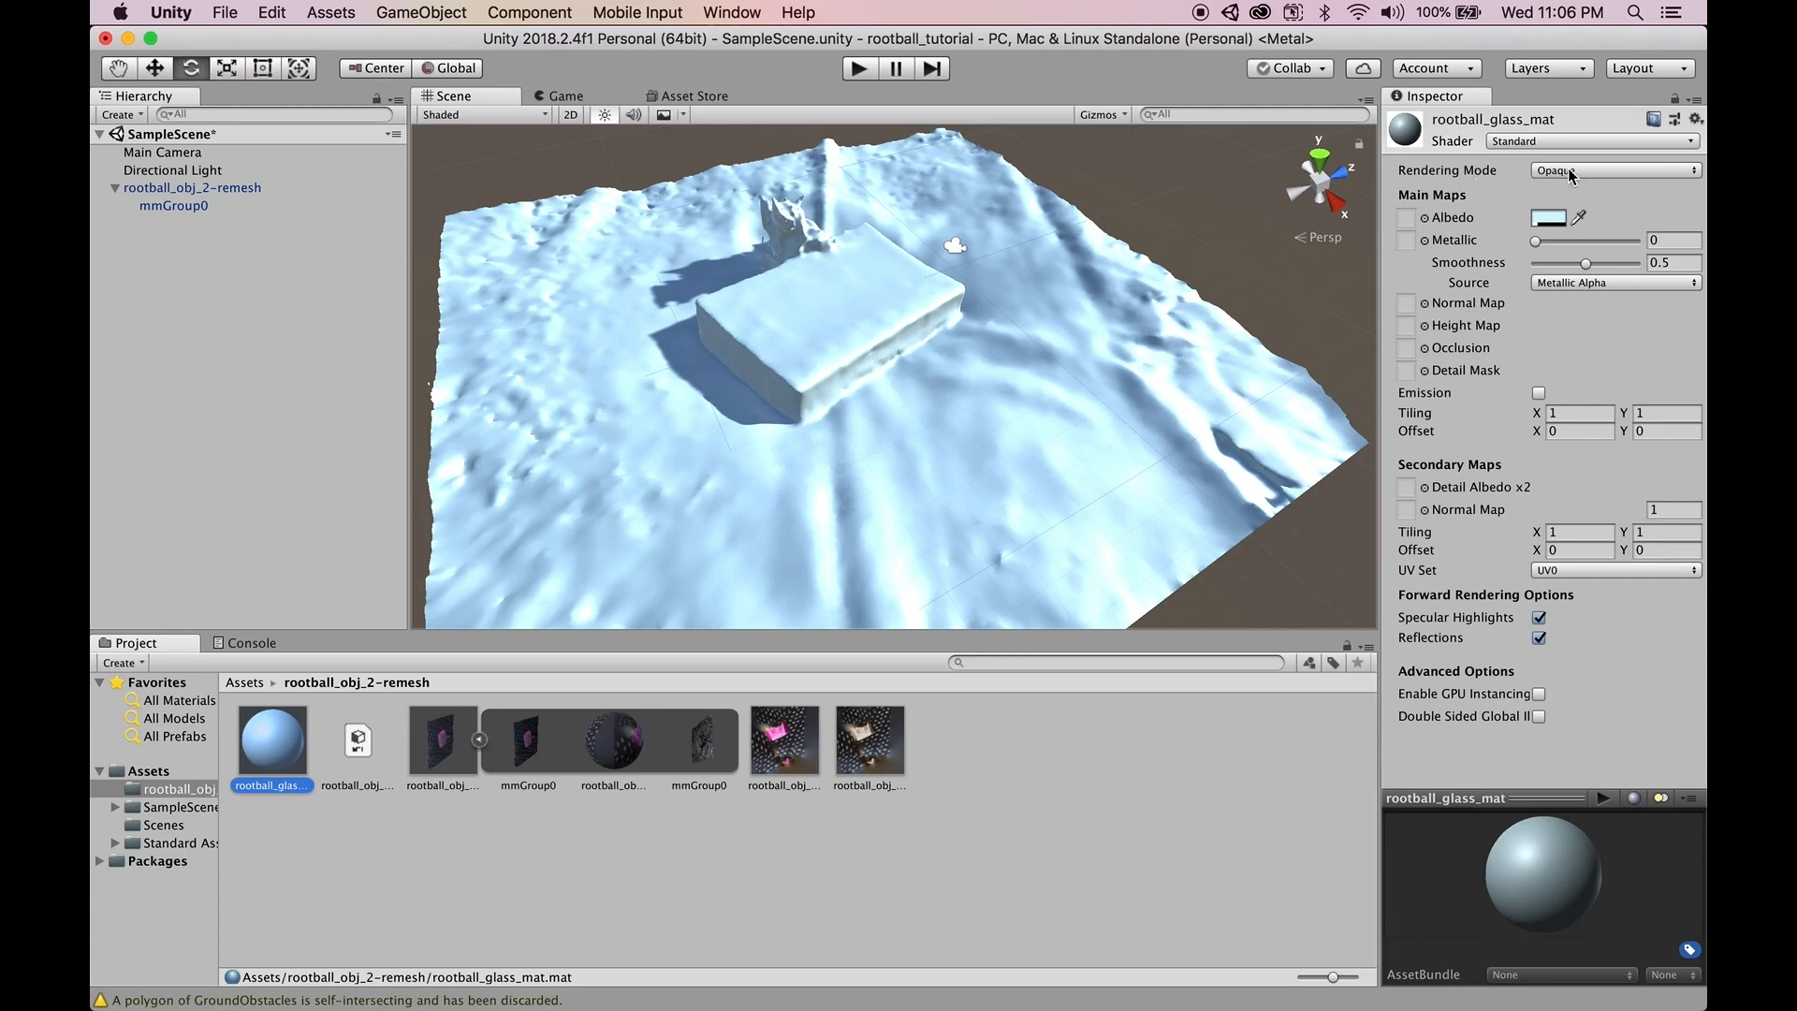
left_click(1545, 223)
mouse_move(944, 559)
left_mouse_down()
mouse_move(967, 564)
mouse_move(952, 565)
left_mouse_up()
left_click(875, 122)
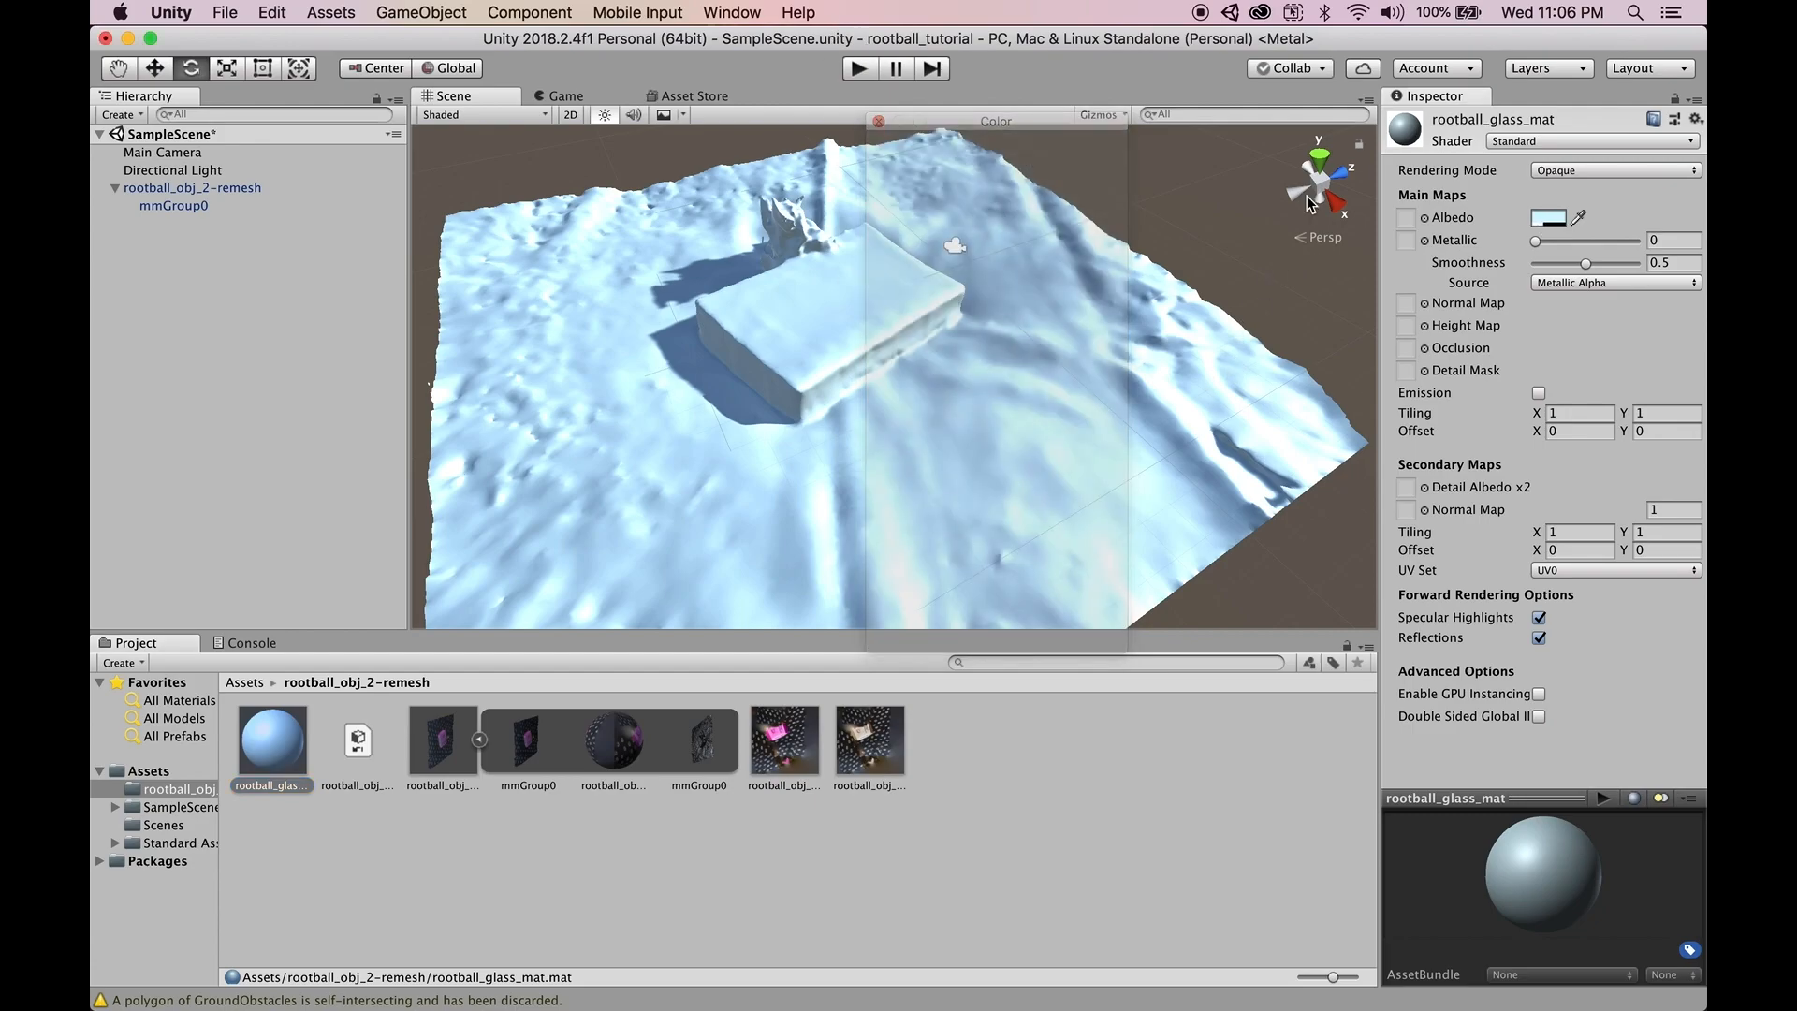
- Set the Rendering Mode of rootball_glass_mat to Transparent and raise its Metallic value to about 0.81
left_click(1586, 170)
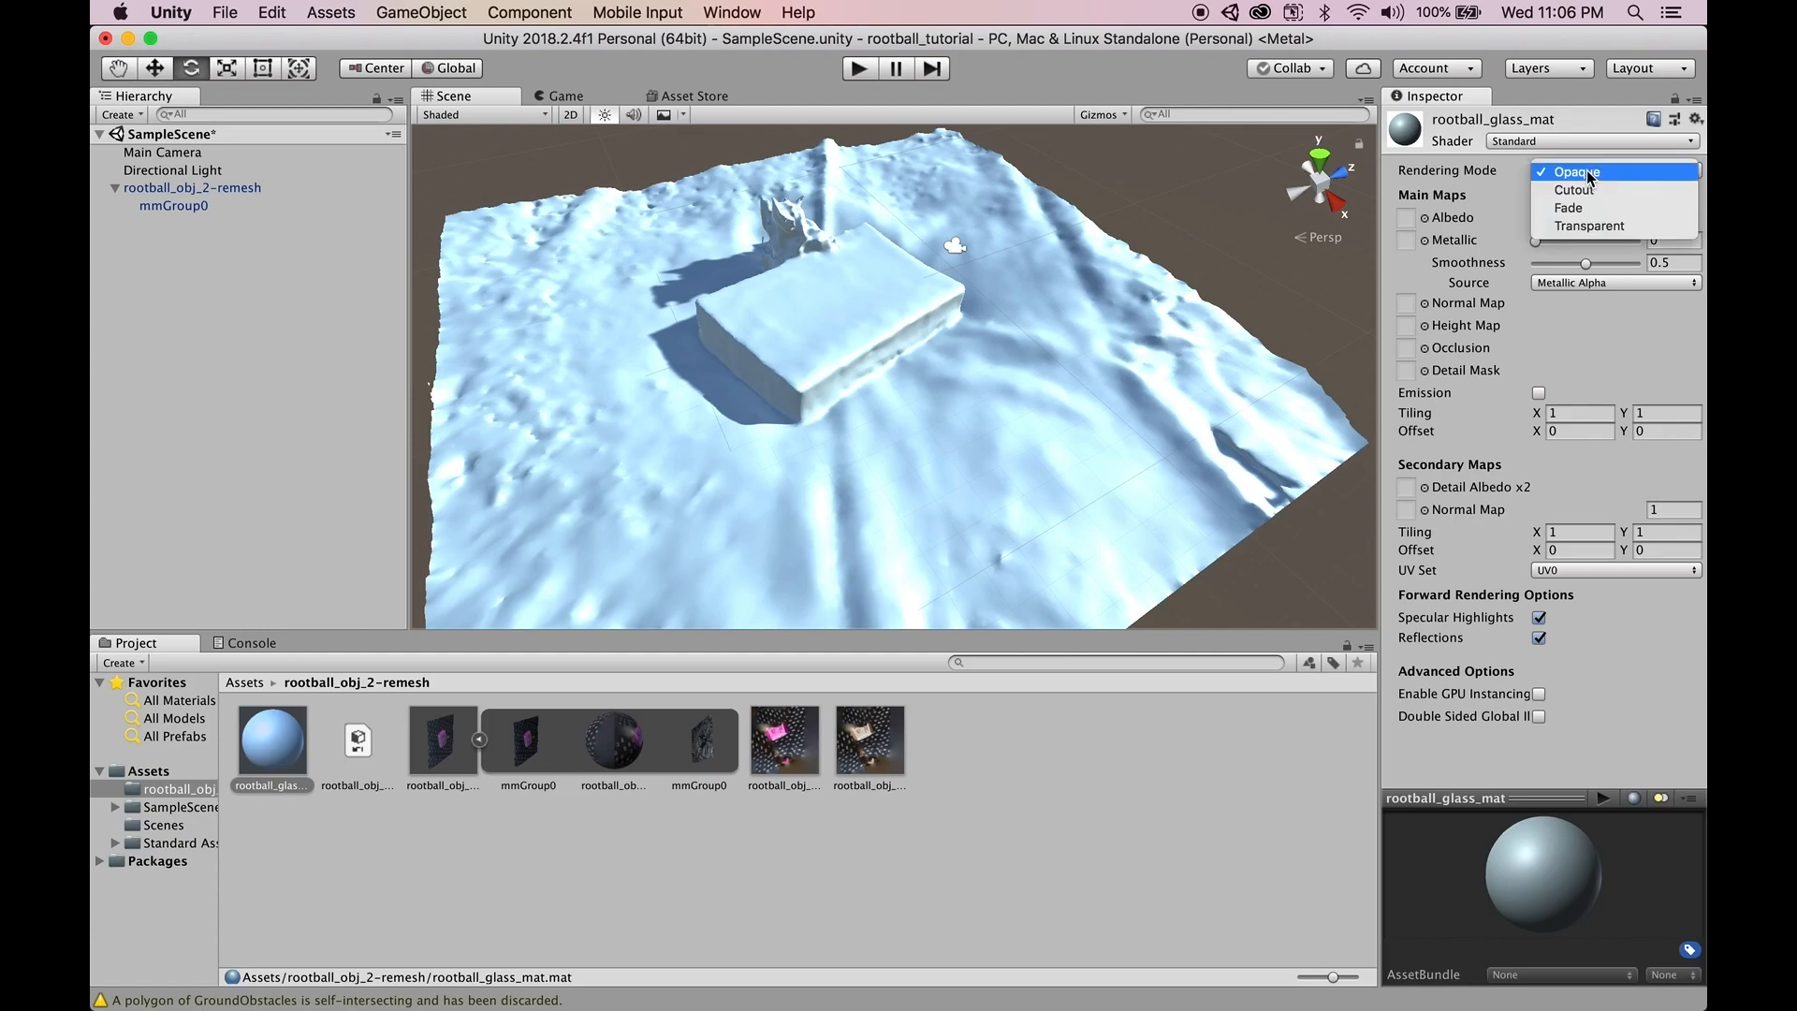
left_click(1585, 225)
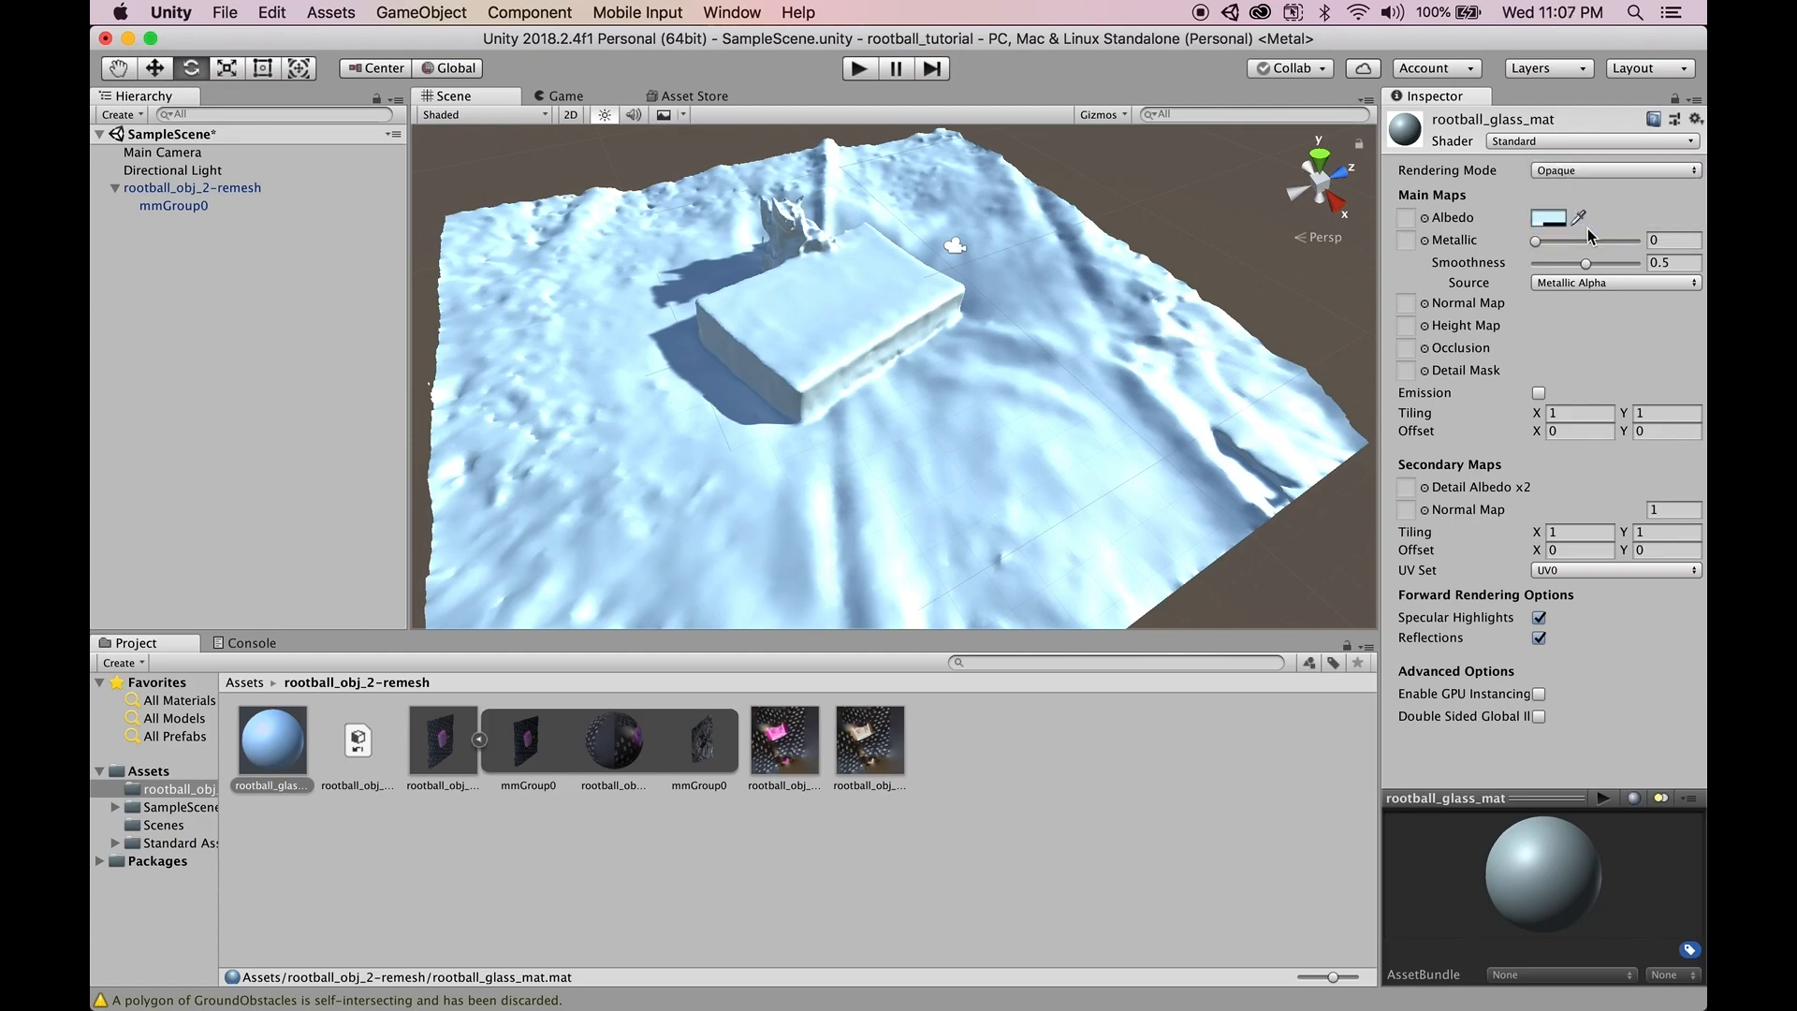
left_click_drag(801, 354, 896, 389, "alt")
scroll(897, 389, "down", 5)
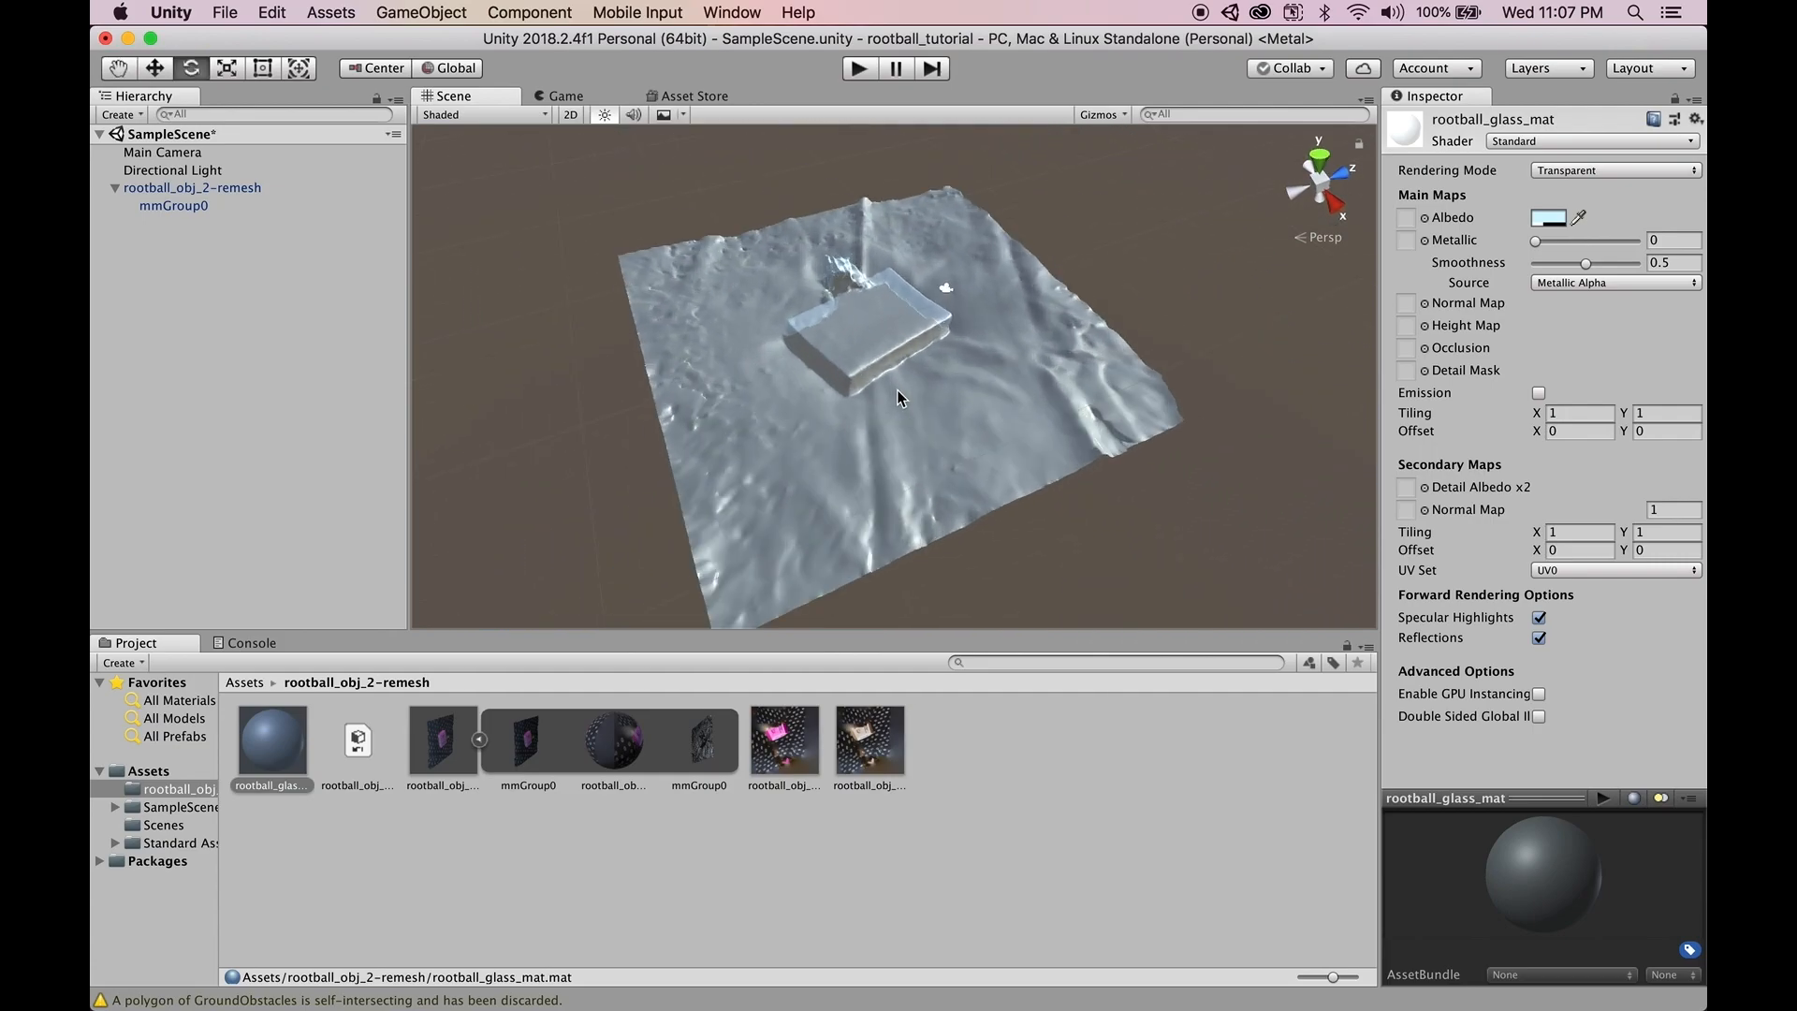
left_click_drag(902, 452, 904, 413, "alt")
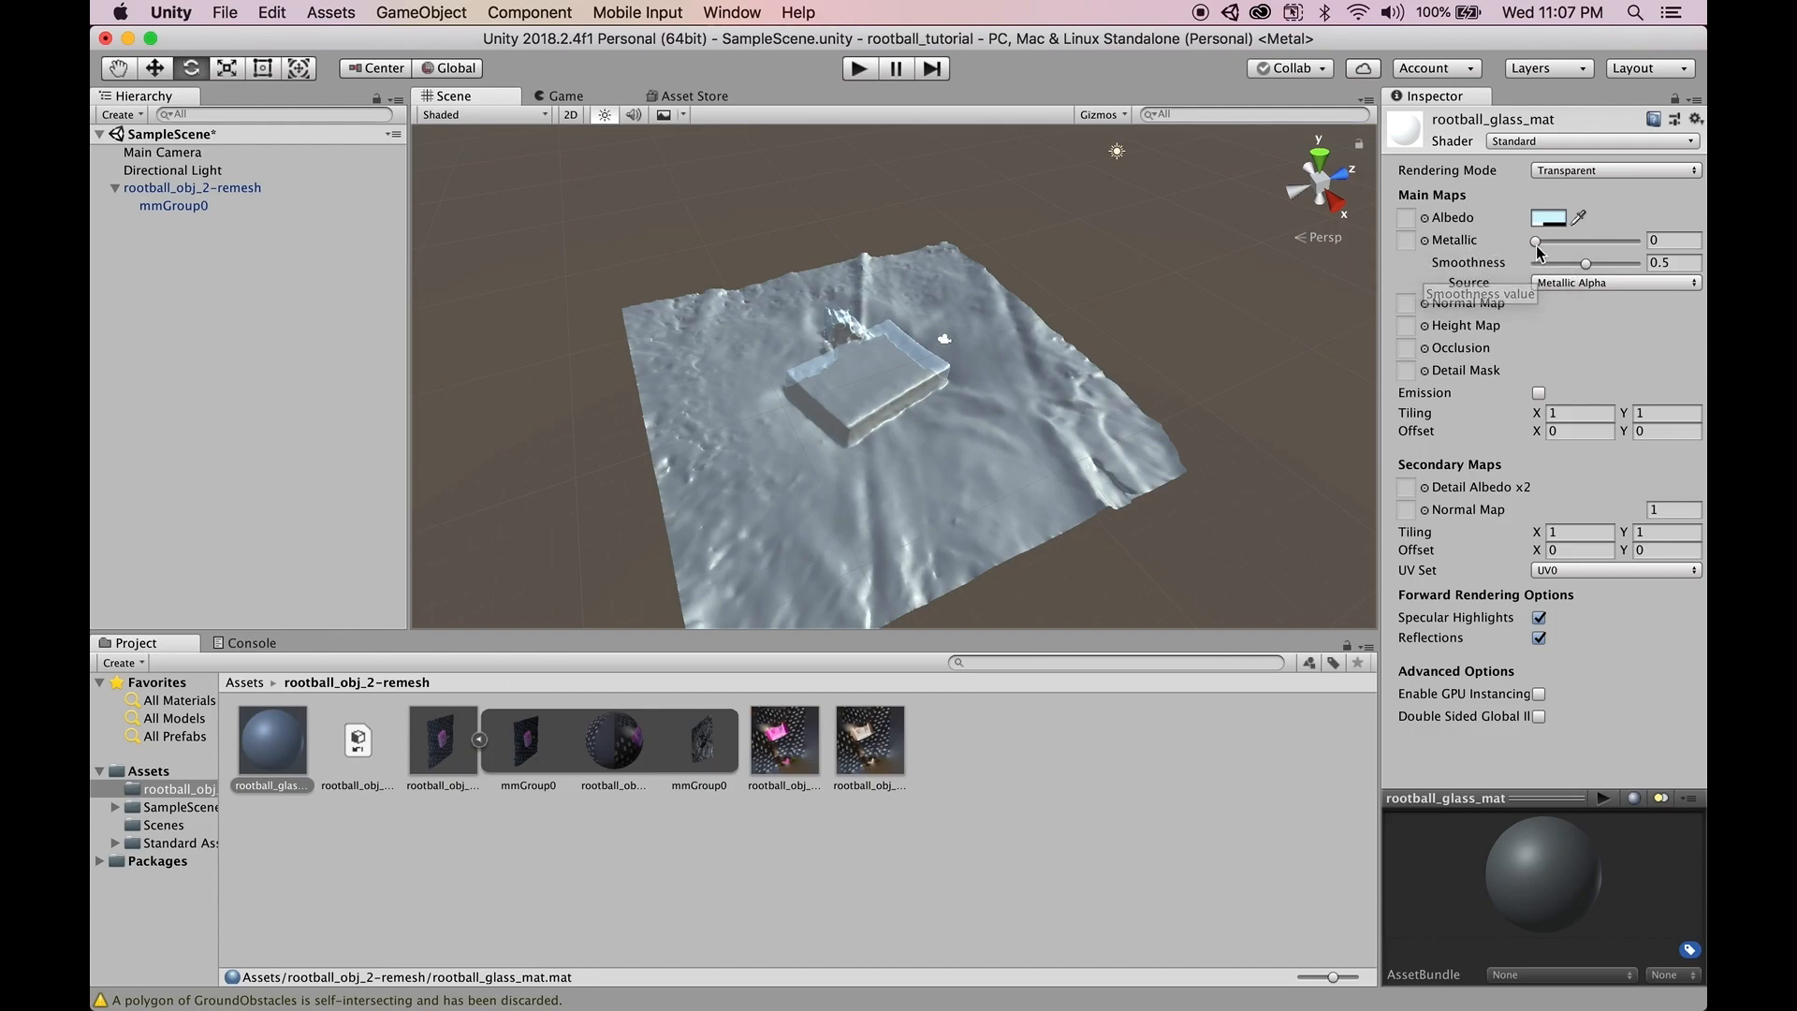
left_click_drag(1535, 242, 1620, 263)
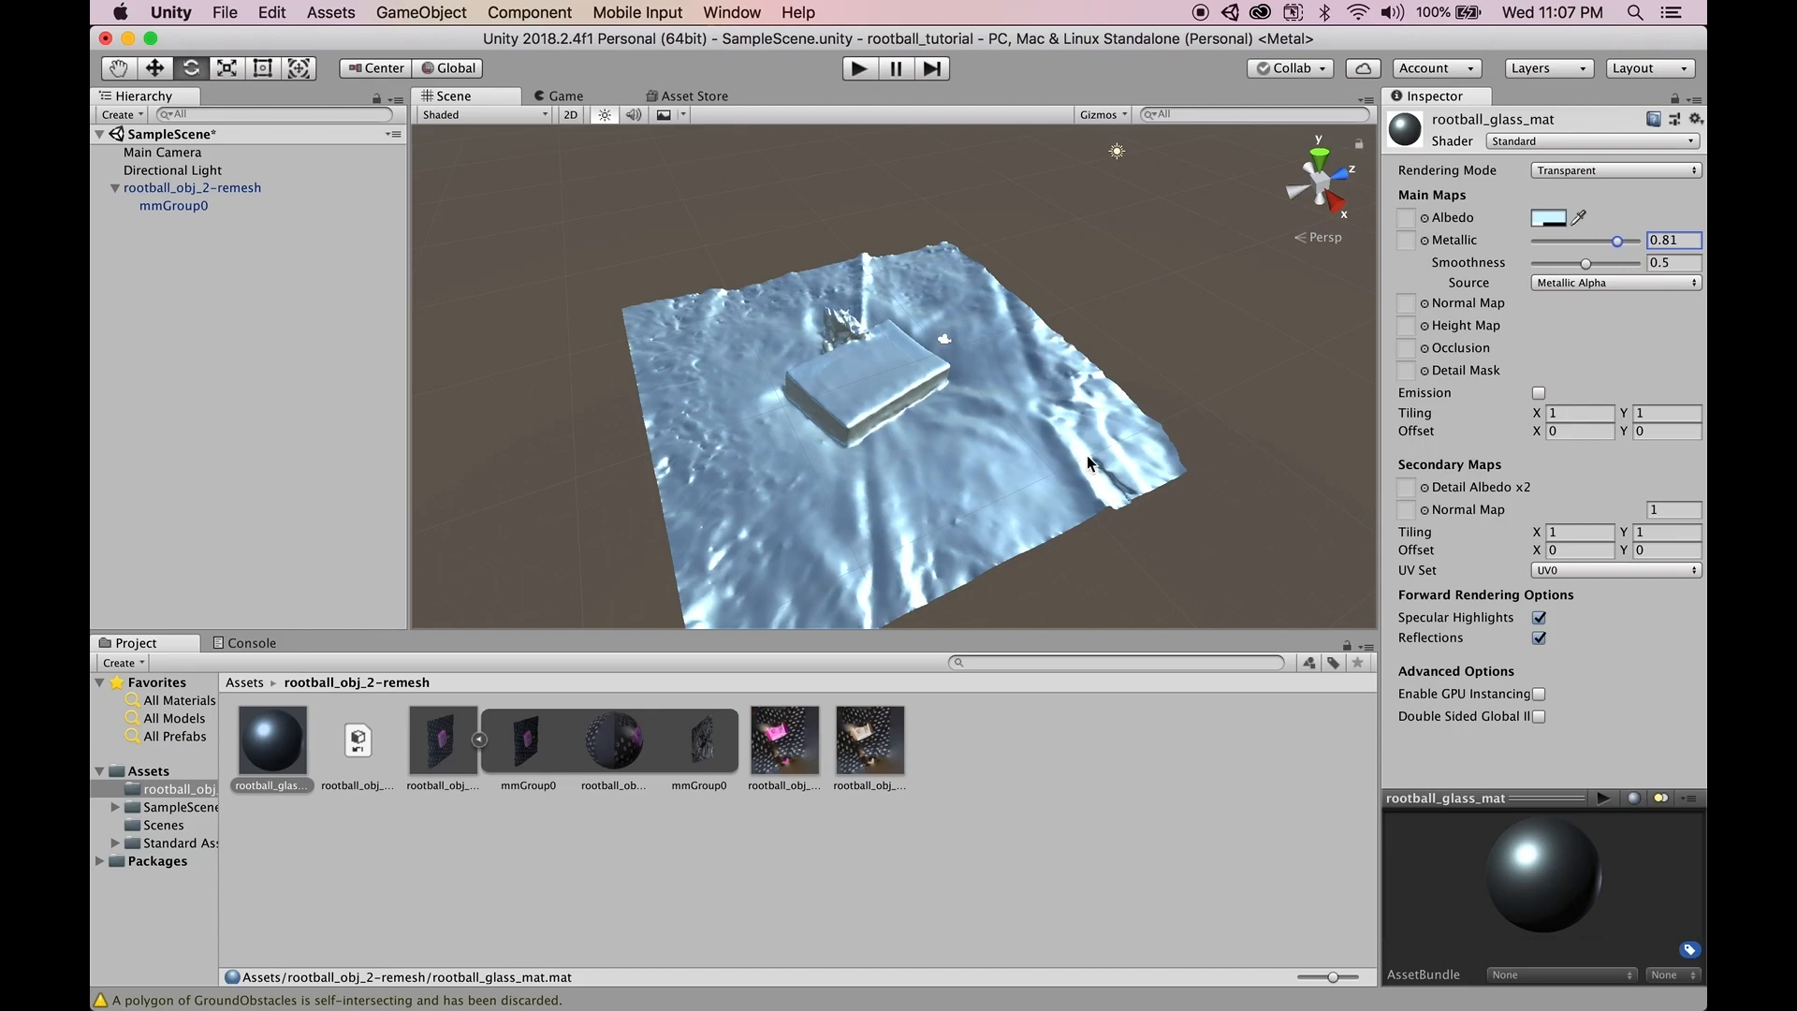
- Apply the textured rootball_obj_2 material back onto the model, and select rootball_glass_mat again
left_click_drag(615, 746, 724, 560)
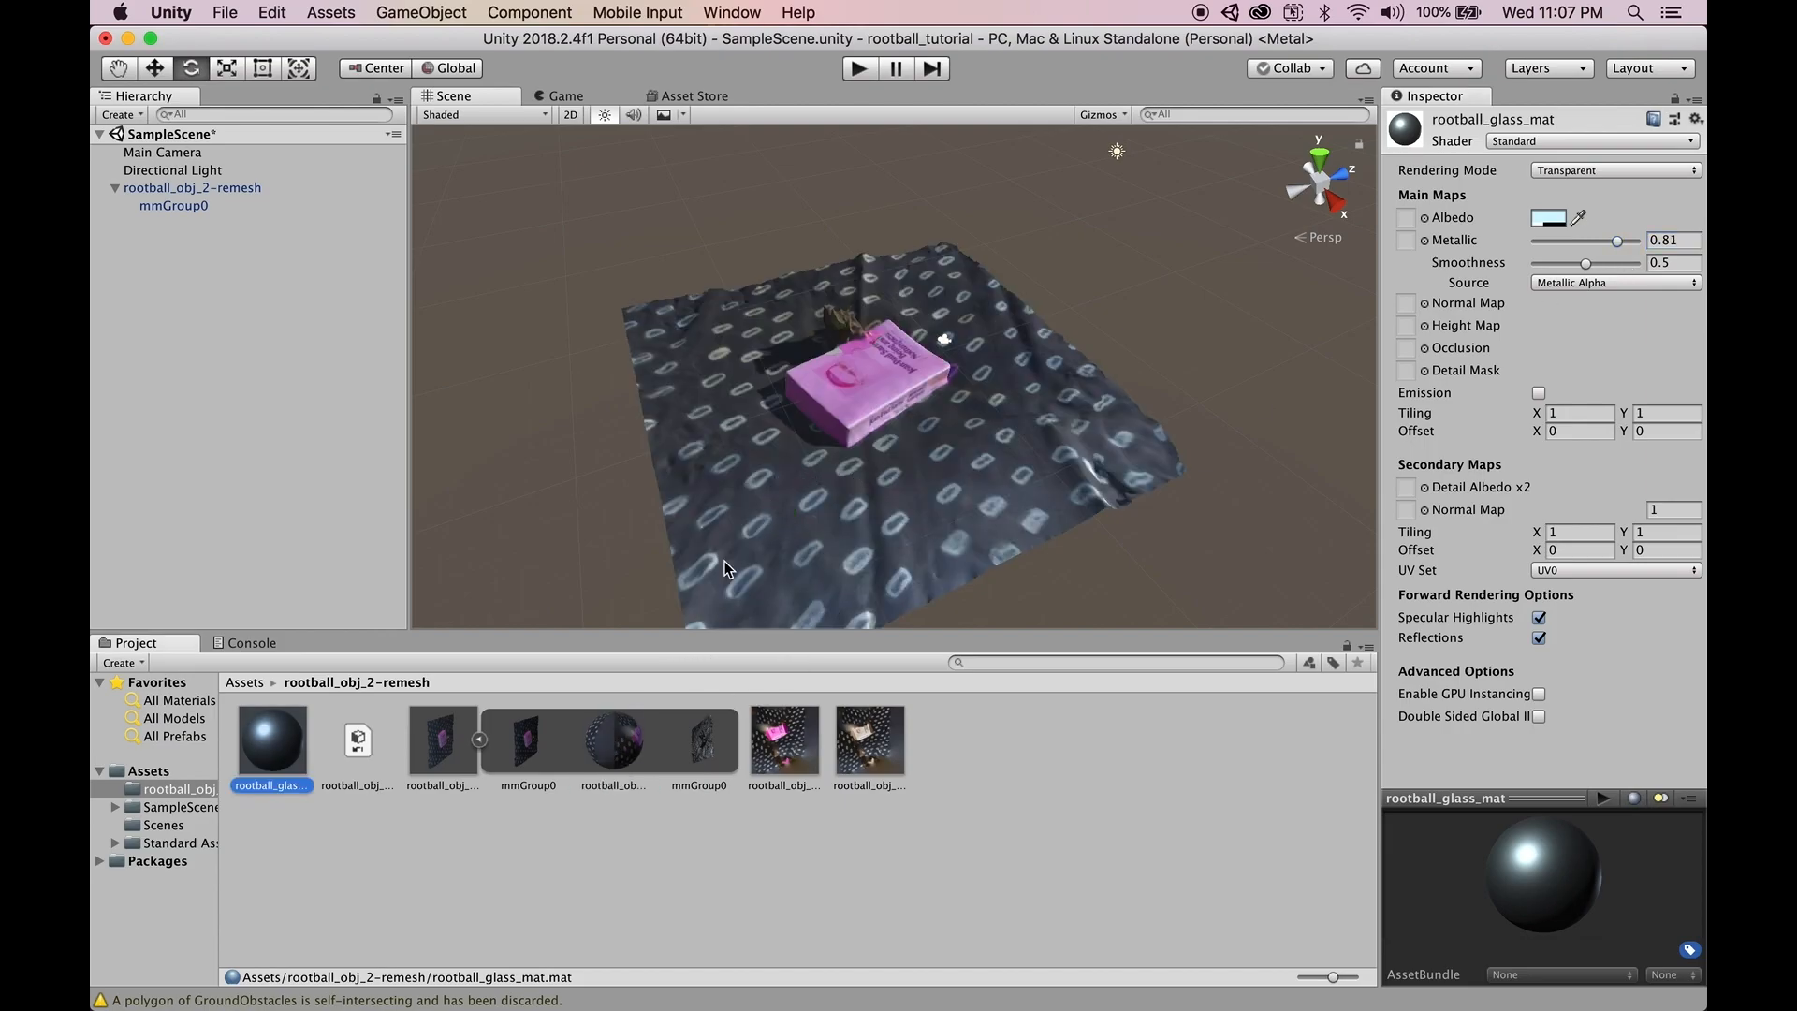
left_click(623, 742)
left_click_drag(621, 757, 781, 496)
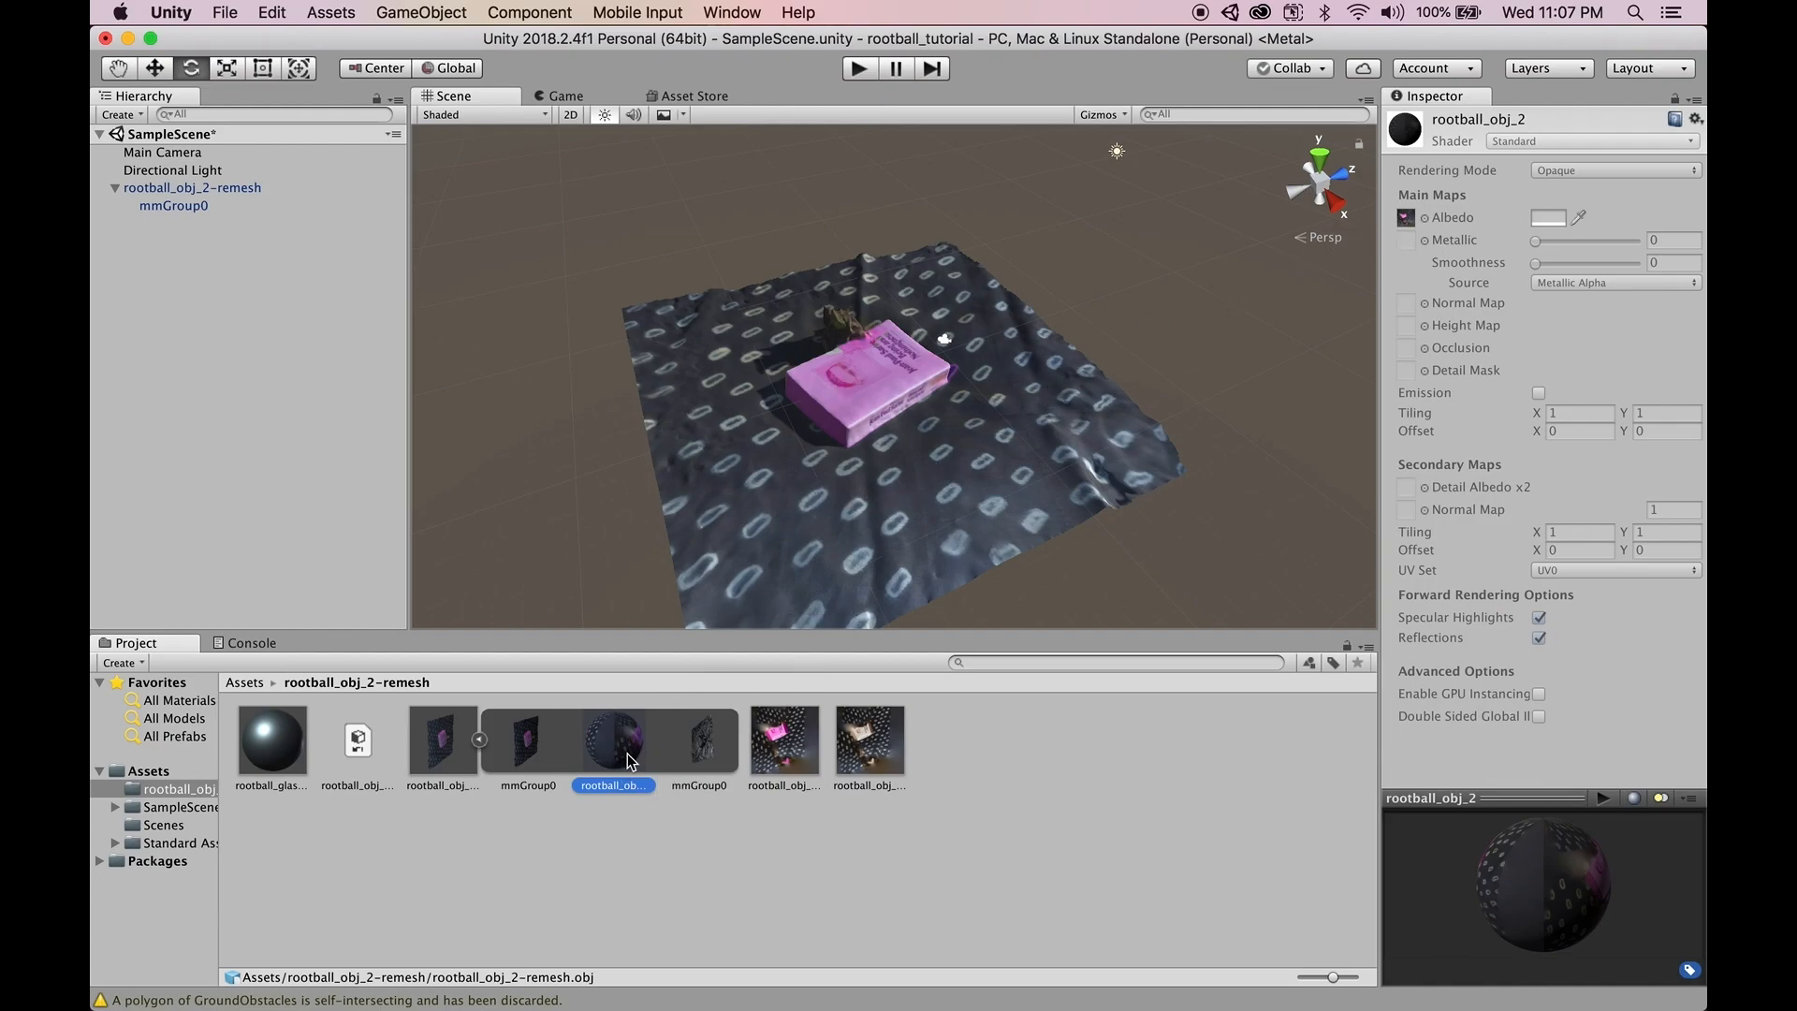
left_click(287, 748)
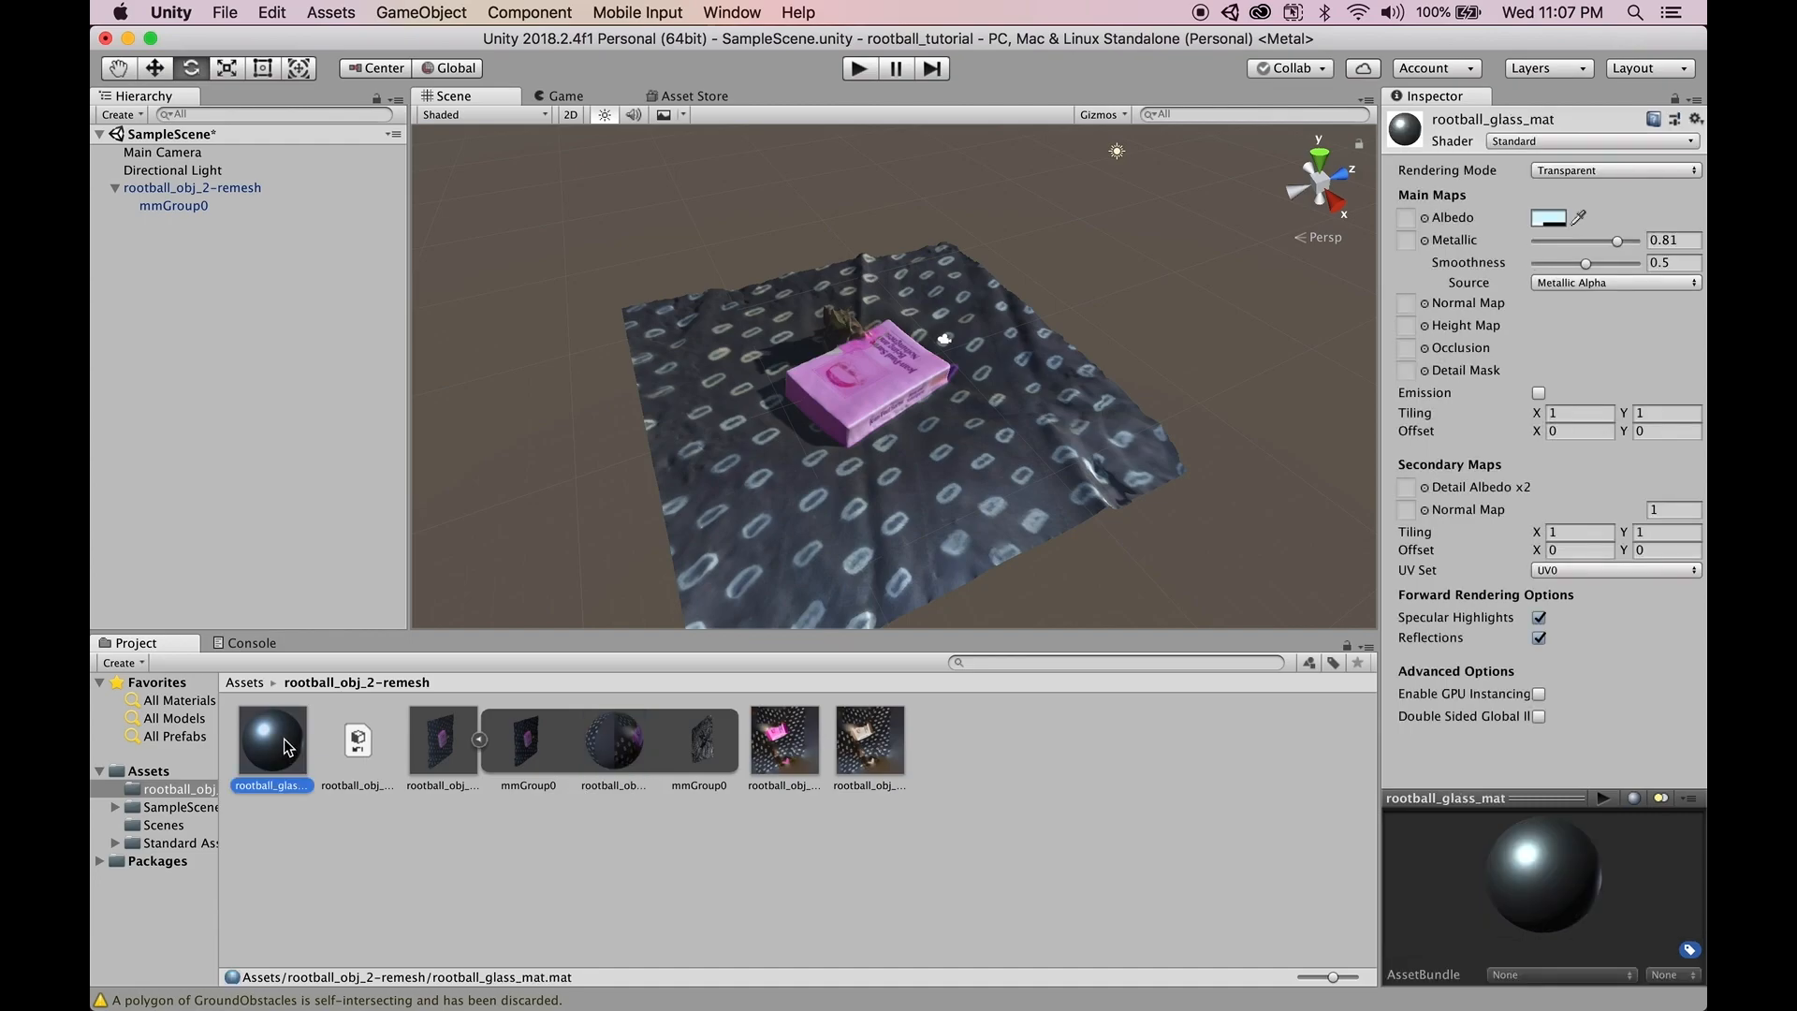
- Apply rootball_glass_mat to the model, try its Smoothness at 0, and raise it to 0.65
left_click_drag(286, 748, 775, 479)
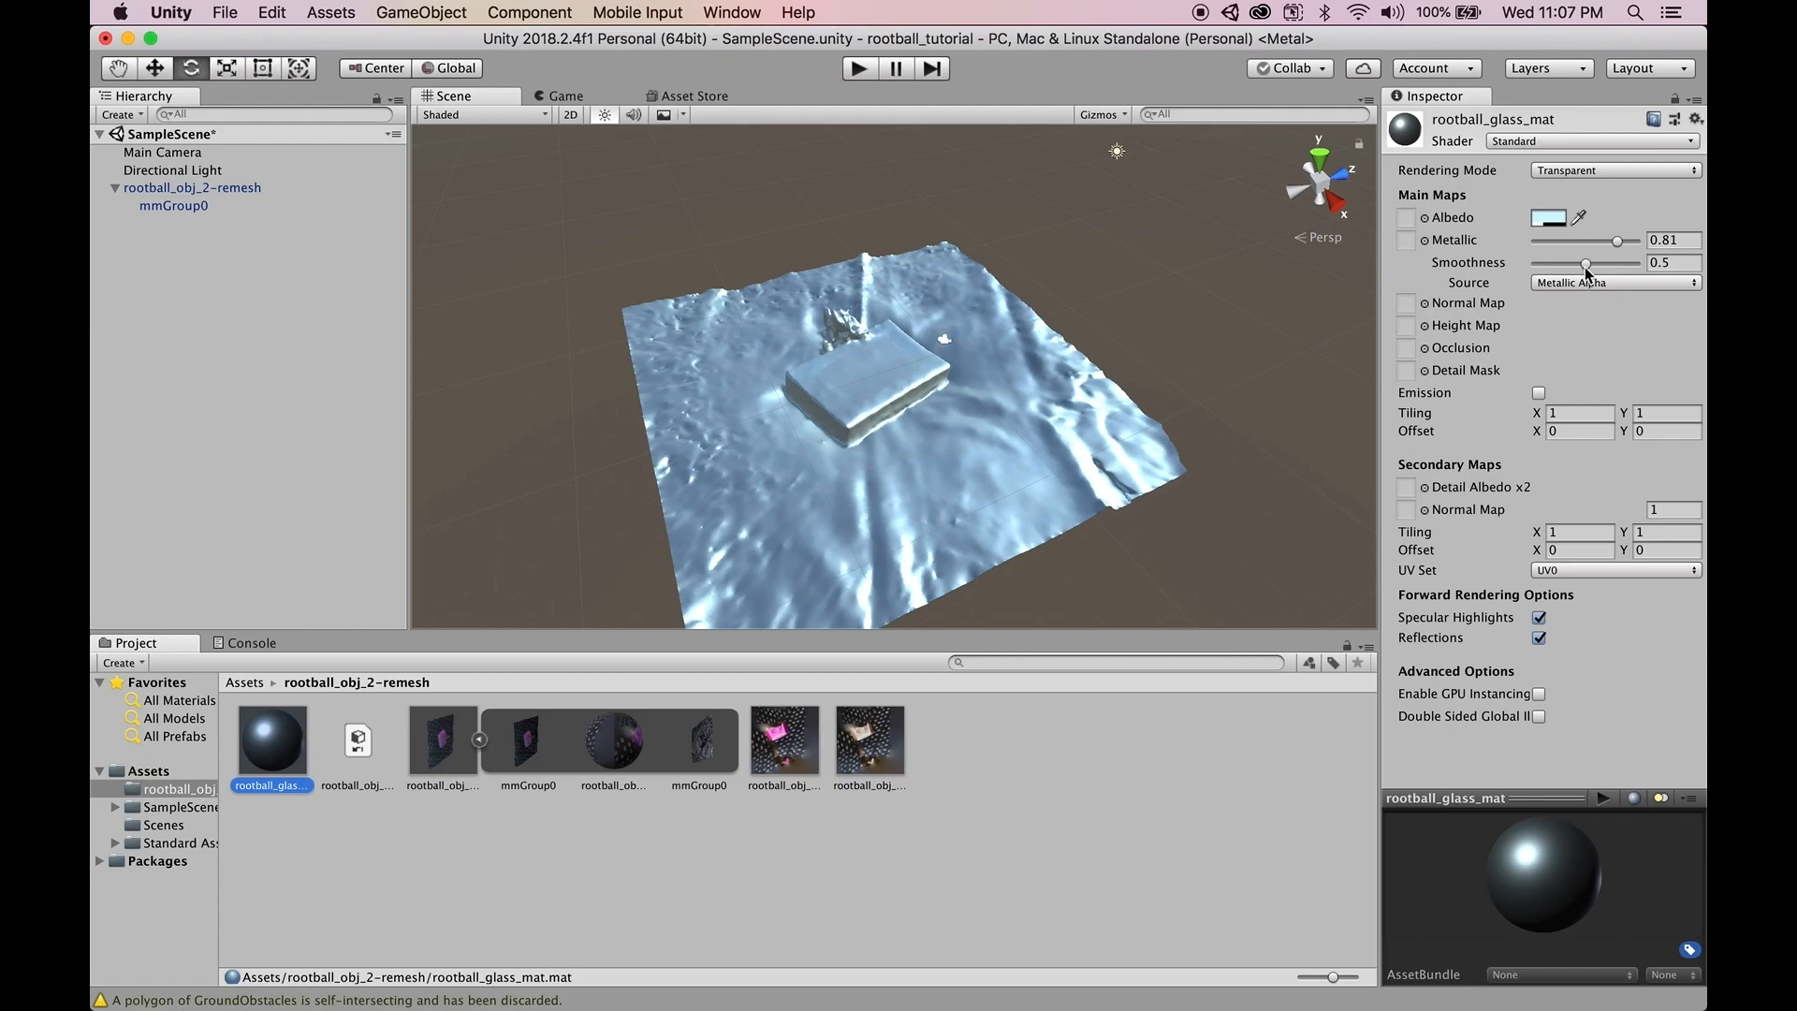
left_click_drag(1587, 263, 1523, 260)
scroll(963, 479, "up", 10)
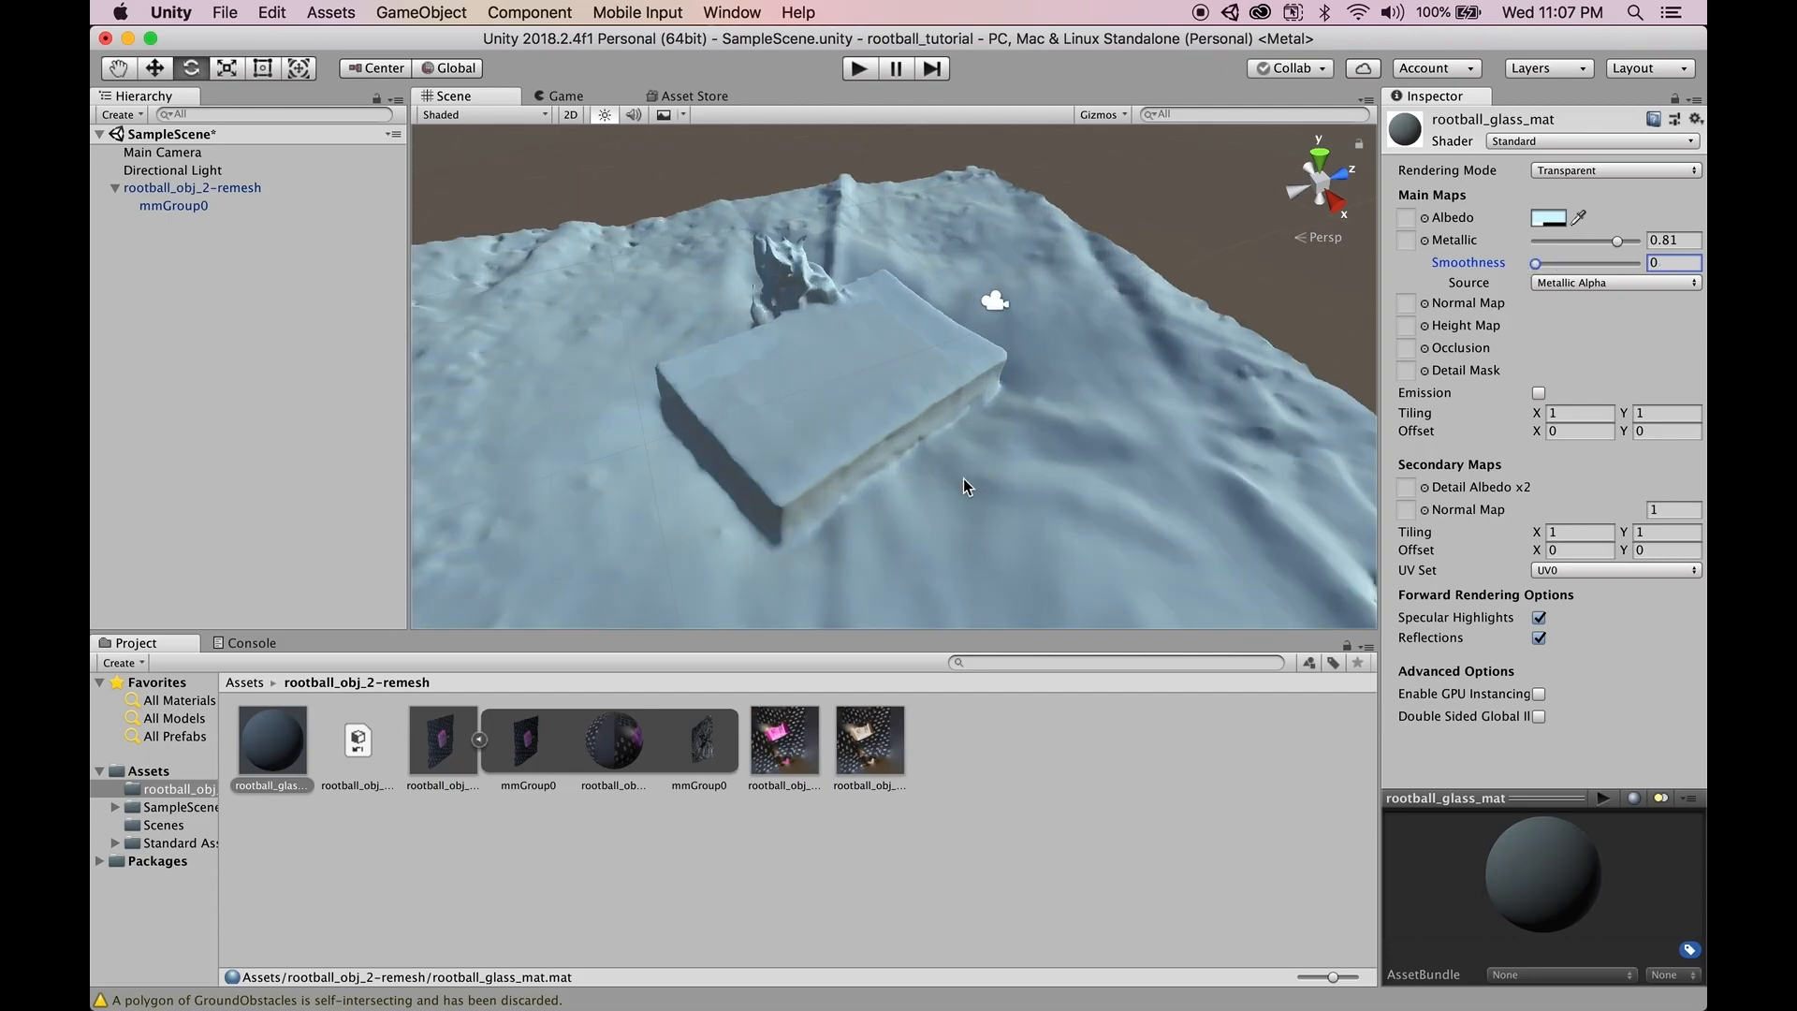
scroll(963, 480, "down", 5)
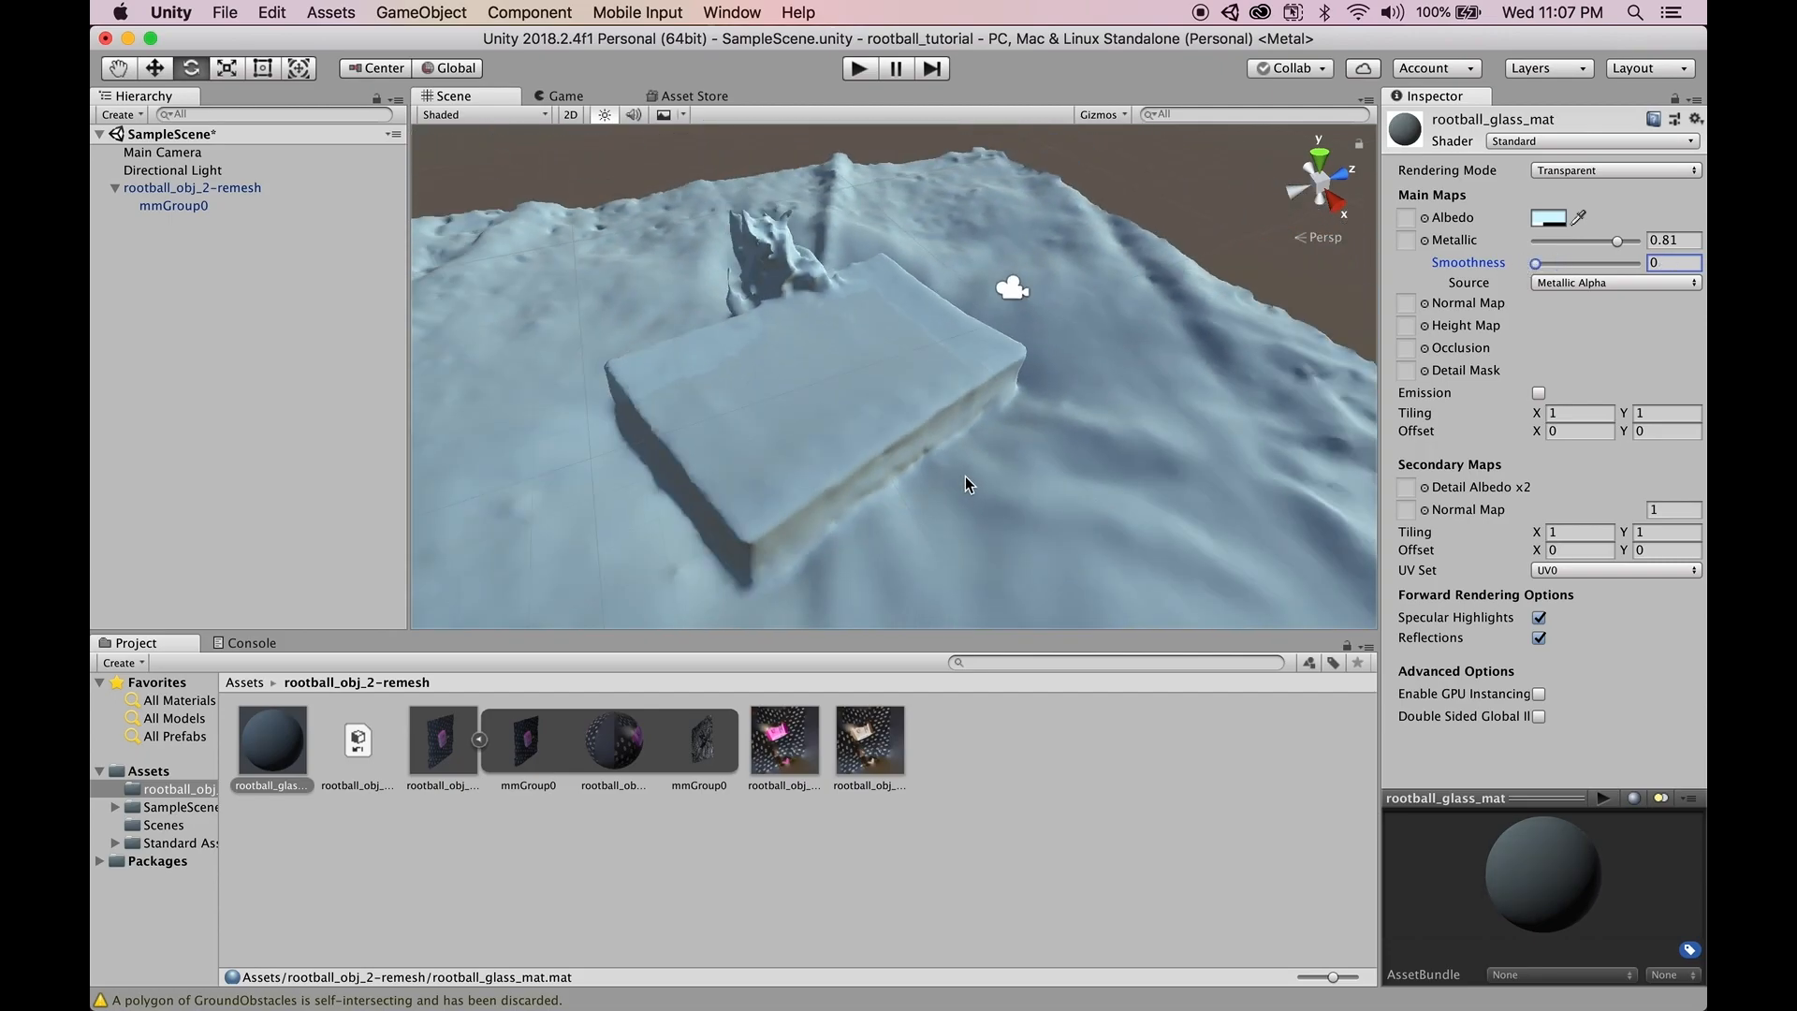
left_click_drag(1541, 270, 1602, 268)
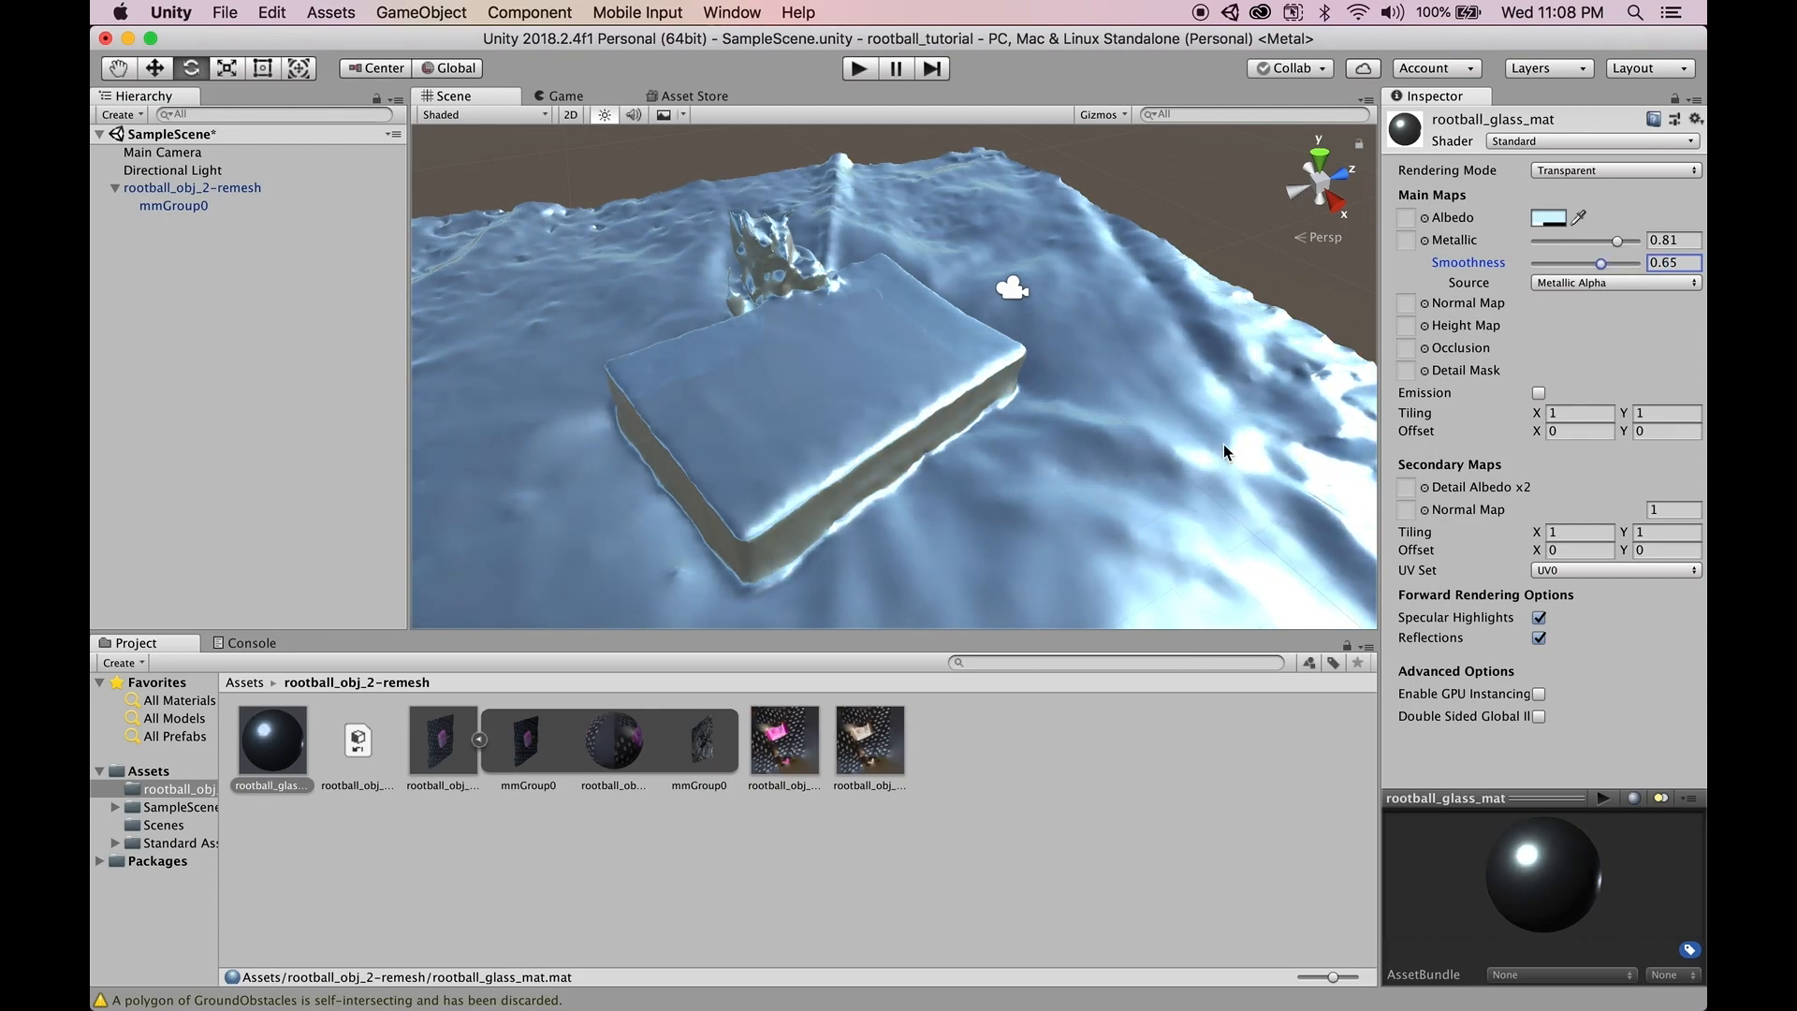
scroll(1063, 408, "down", 5)
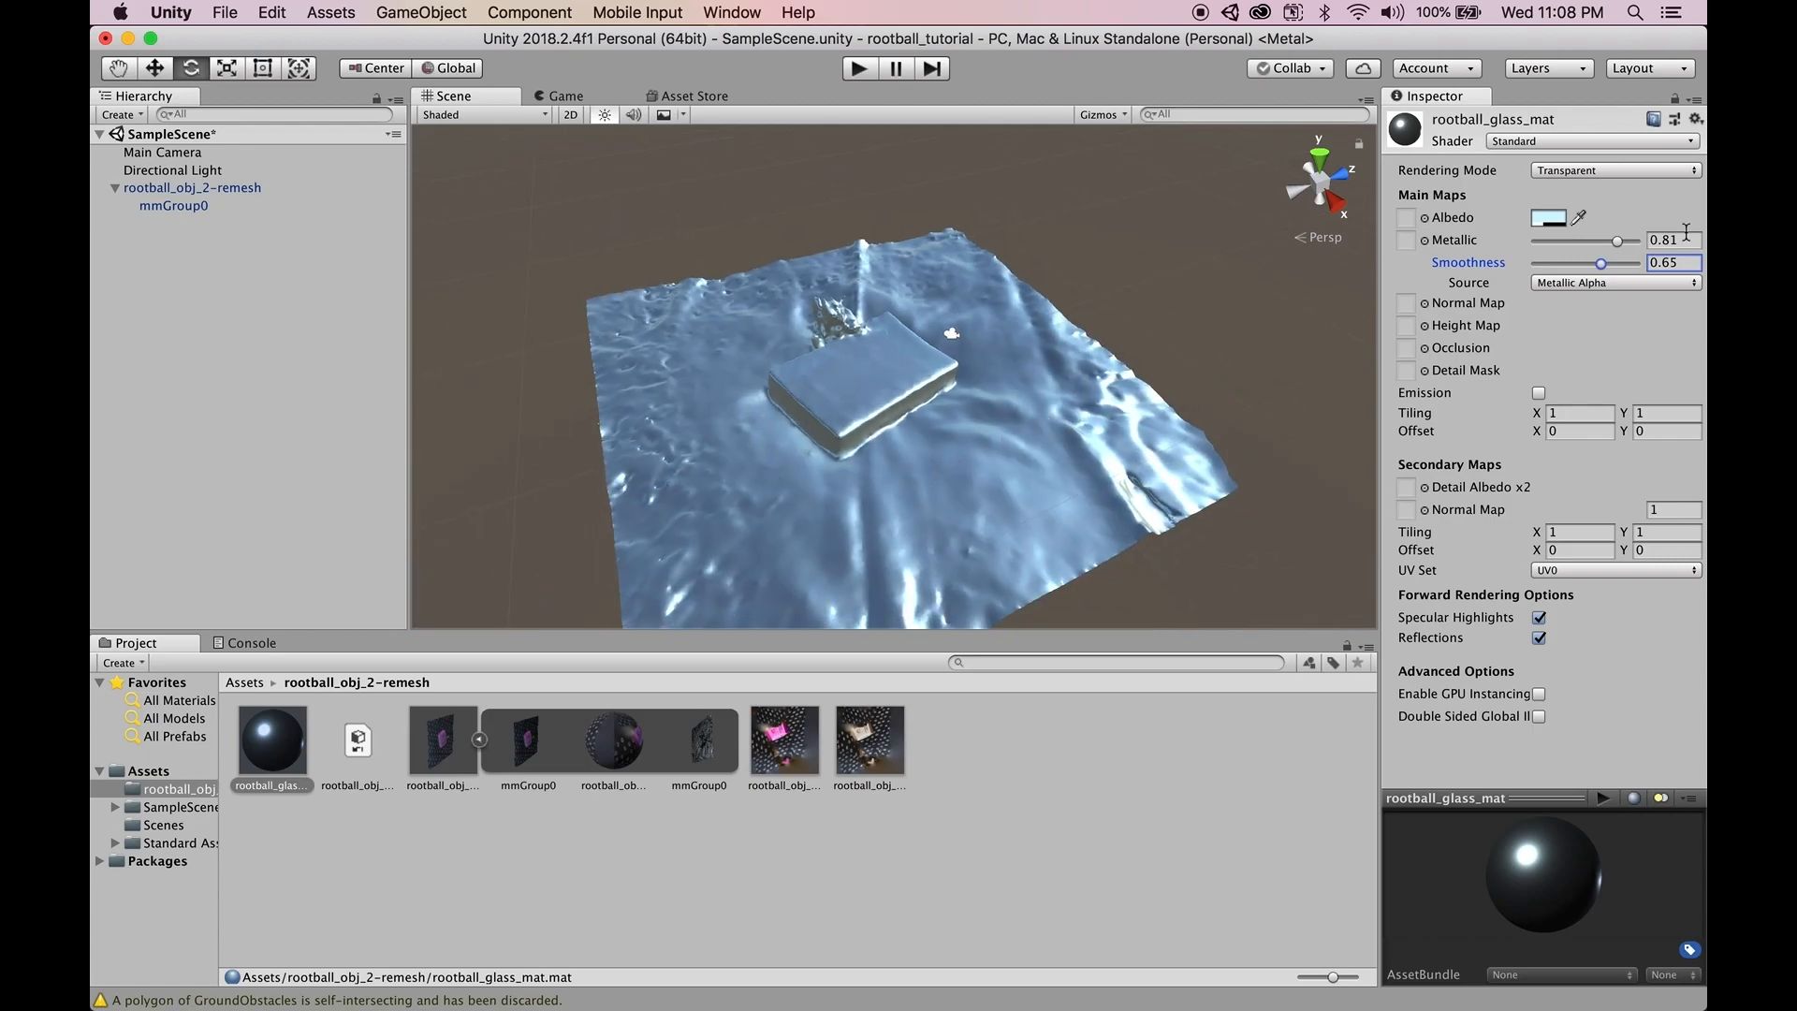
- Lower the Metallic value of rootball_glass_mat to 0.48 and the alpha of its Albedo color to 66
left_click_drag(1616, 243, 1582, 252)
left_click(1549, 220)
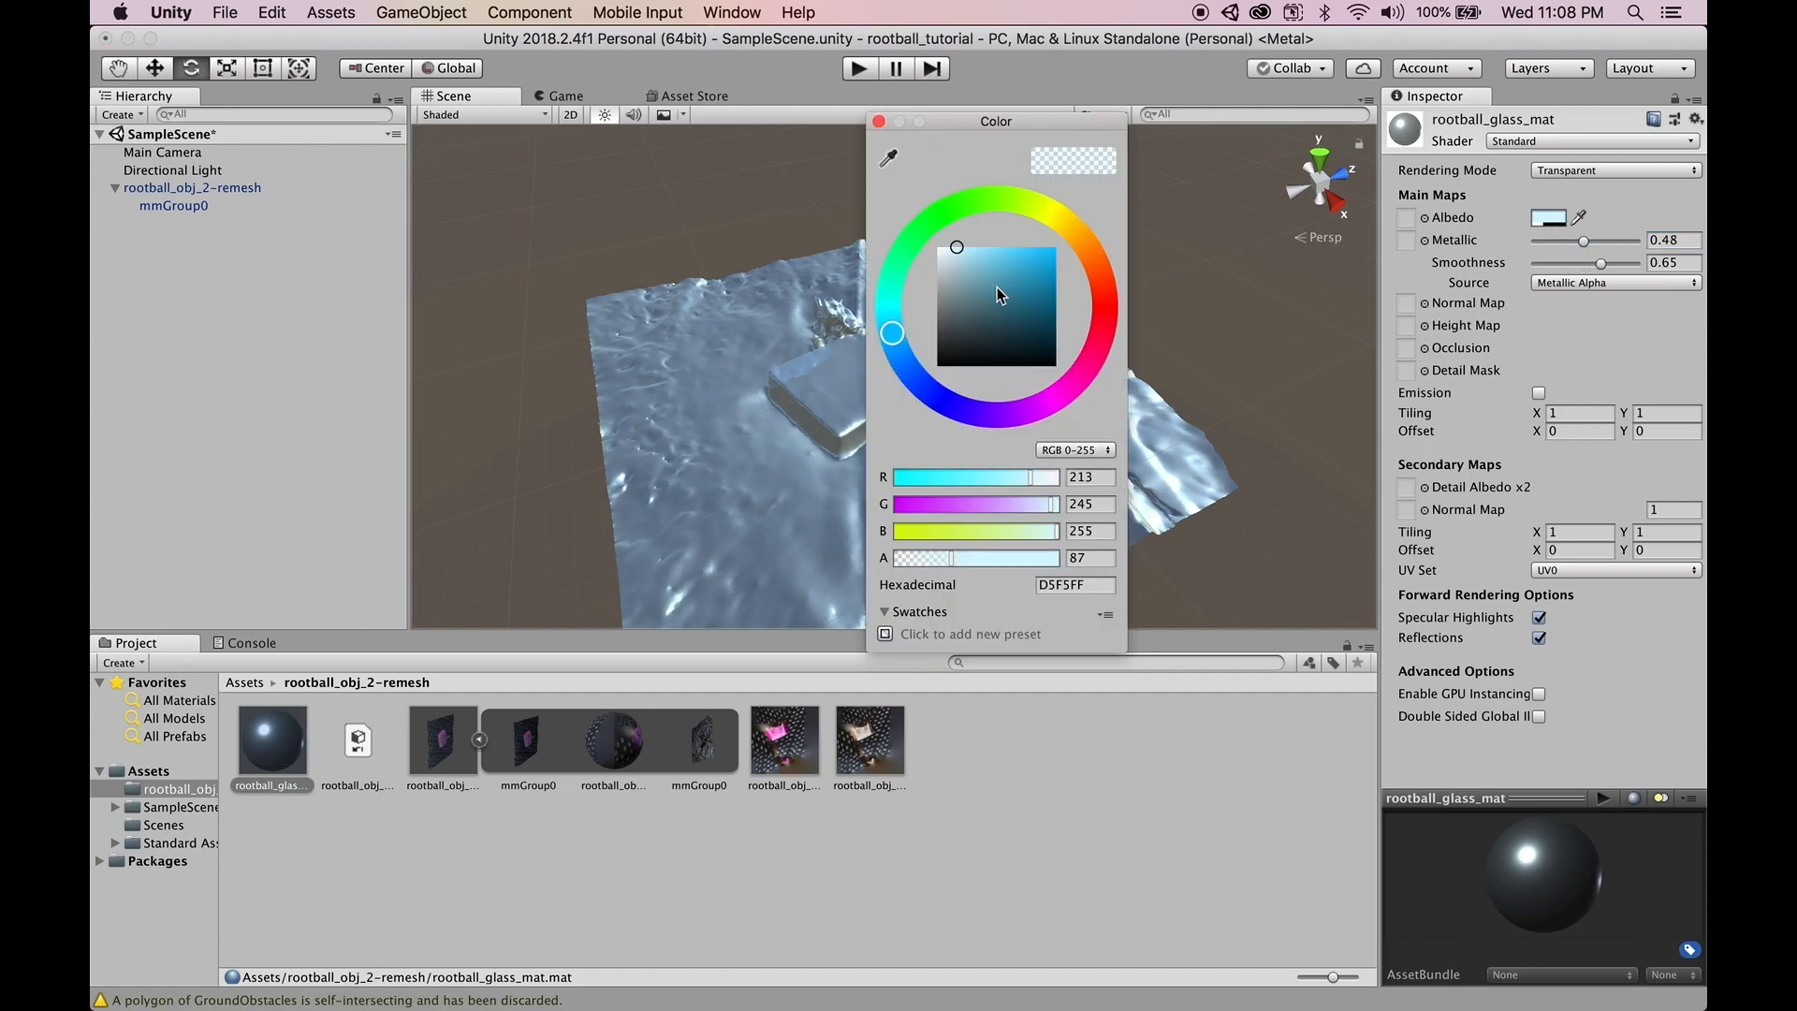
left_click(941, 562)
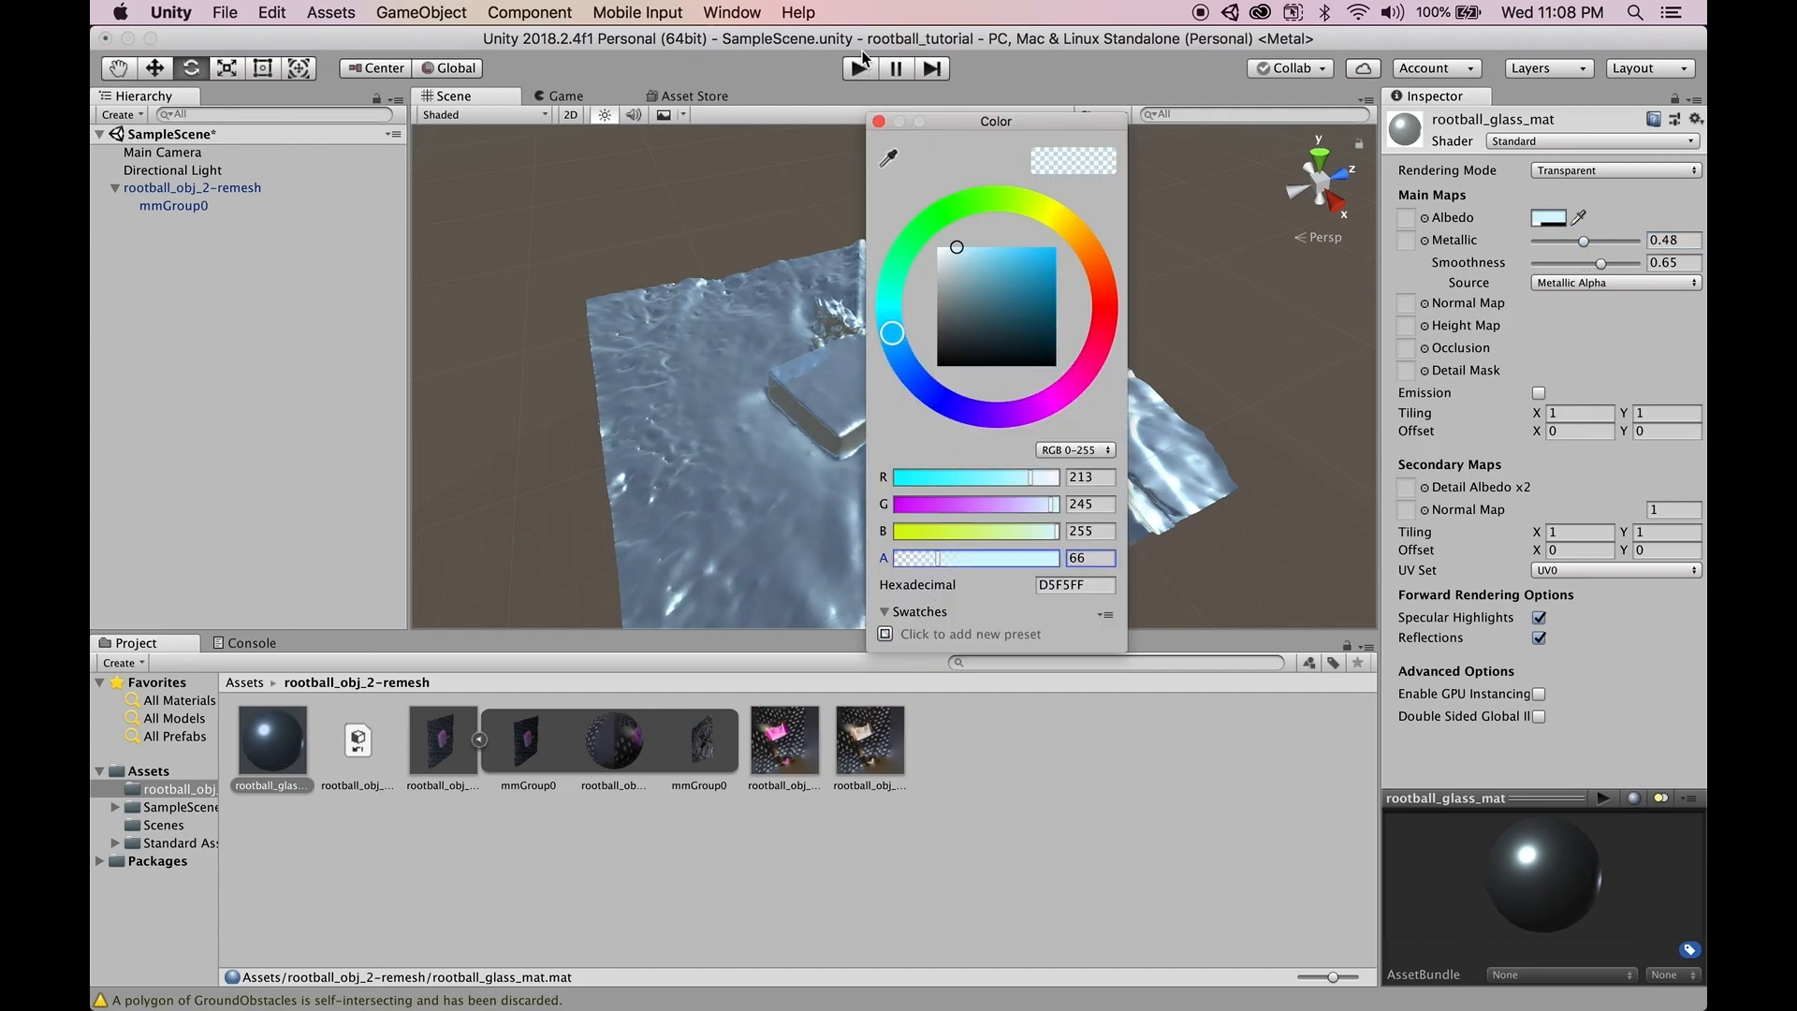
left_click(878, 122)
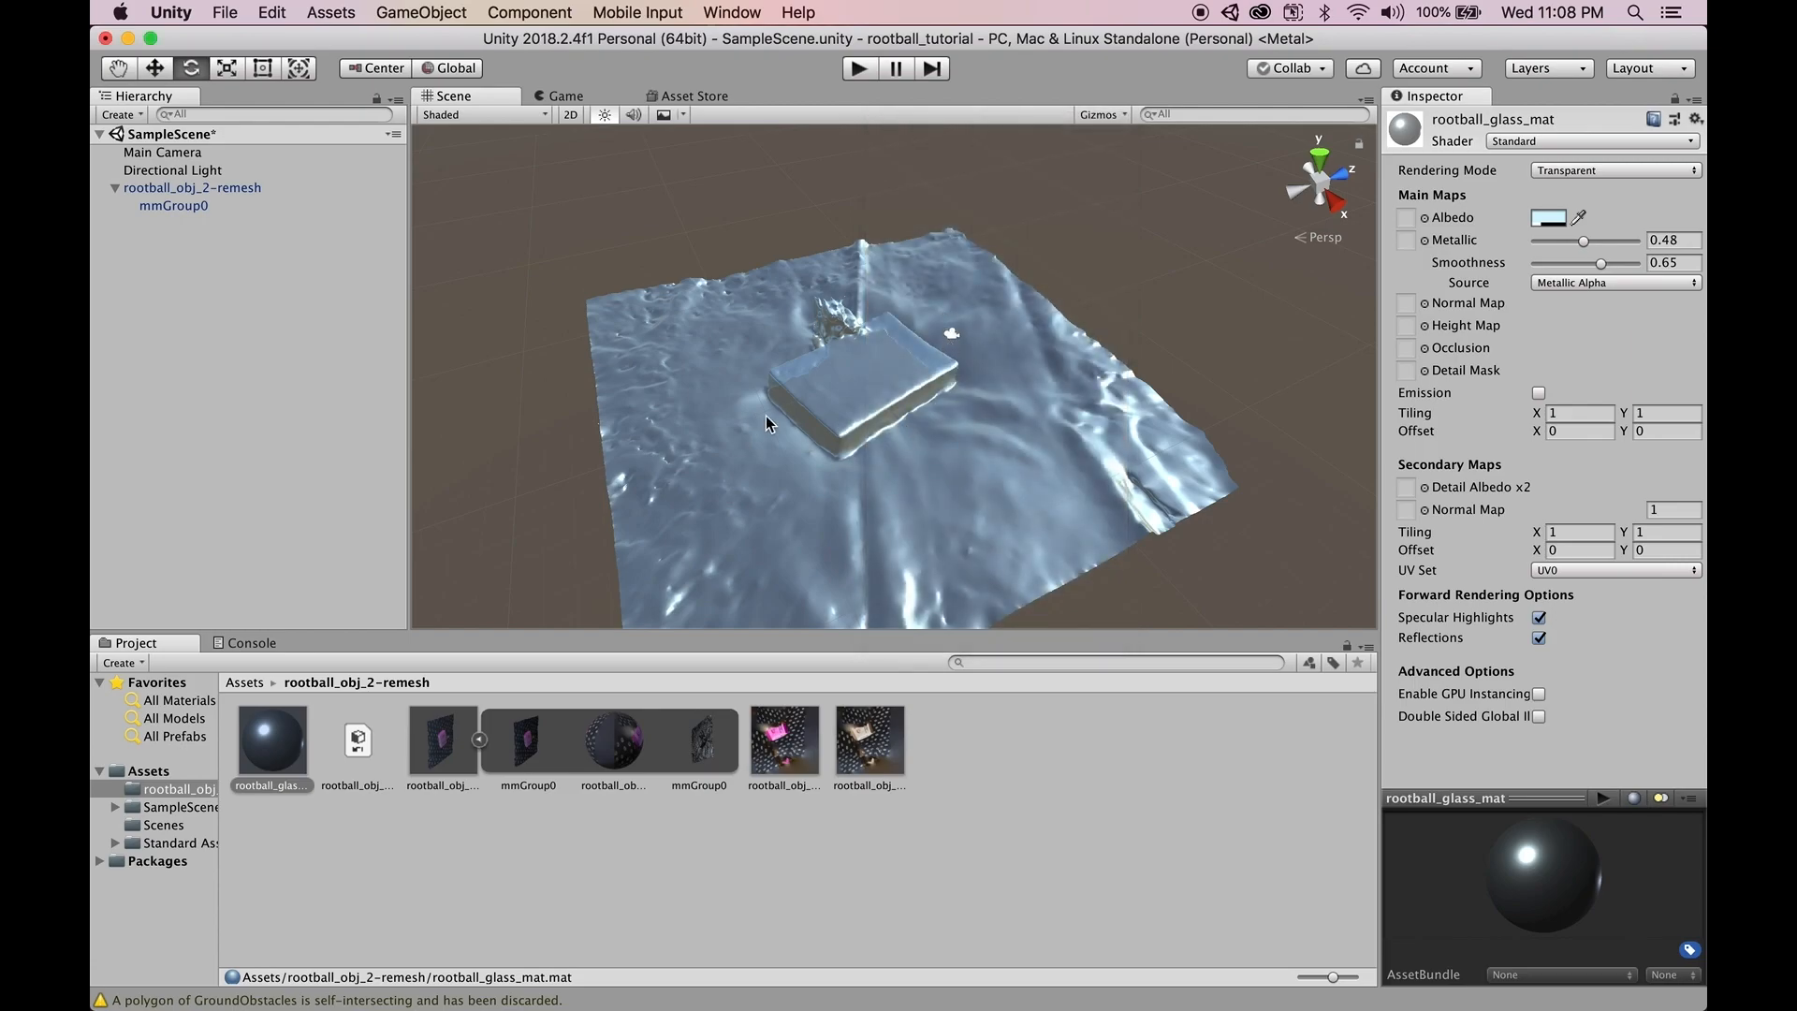
scroll(762, 415, "down", 2)
scroll(768, 417, "up", 1)
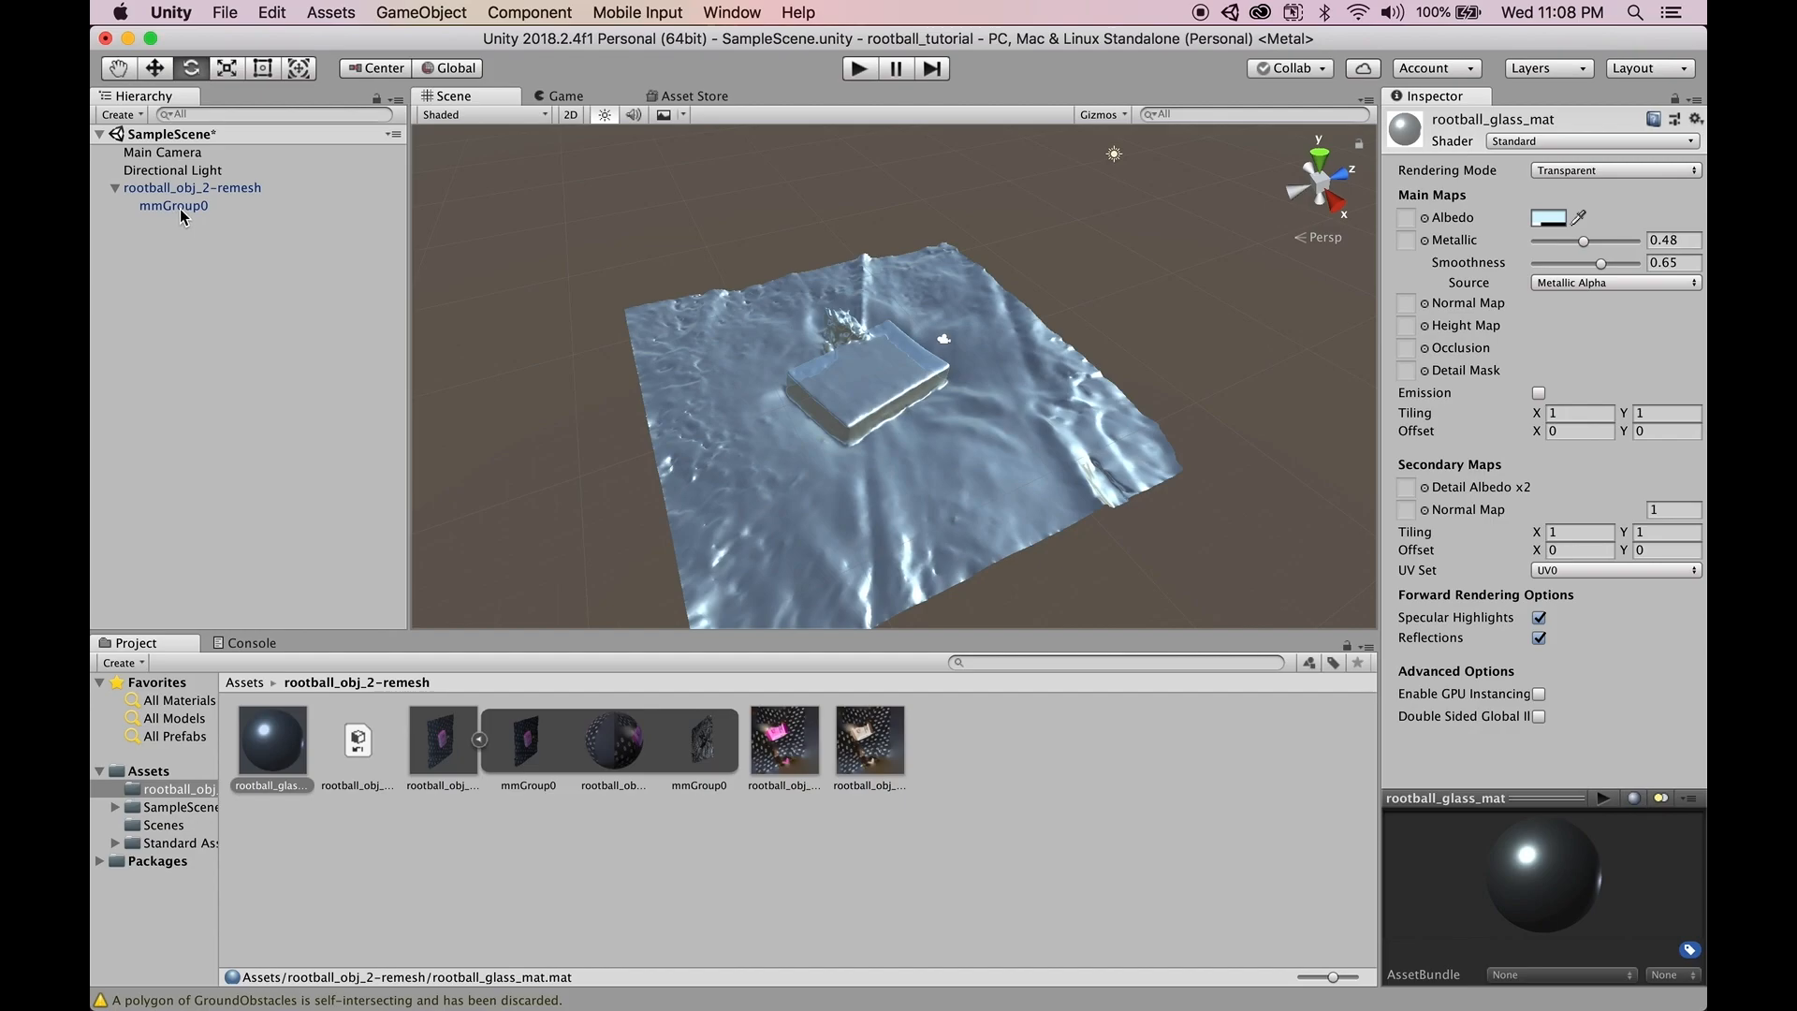
- Add a second copy of the rootball_obj_2-remesh model from the project assets to the scene
left_click(419, 12)
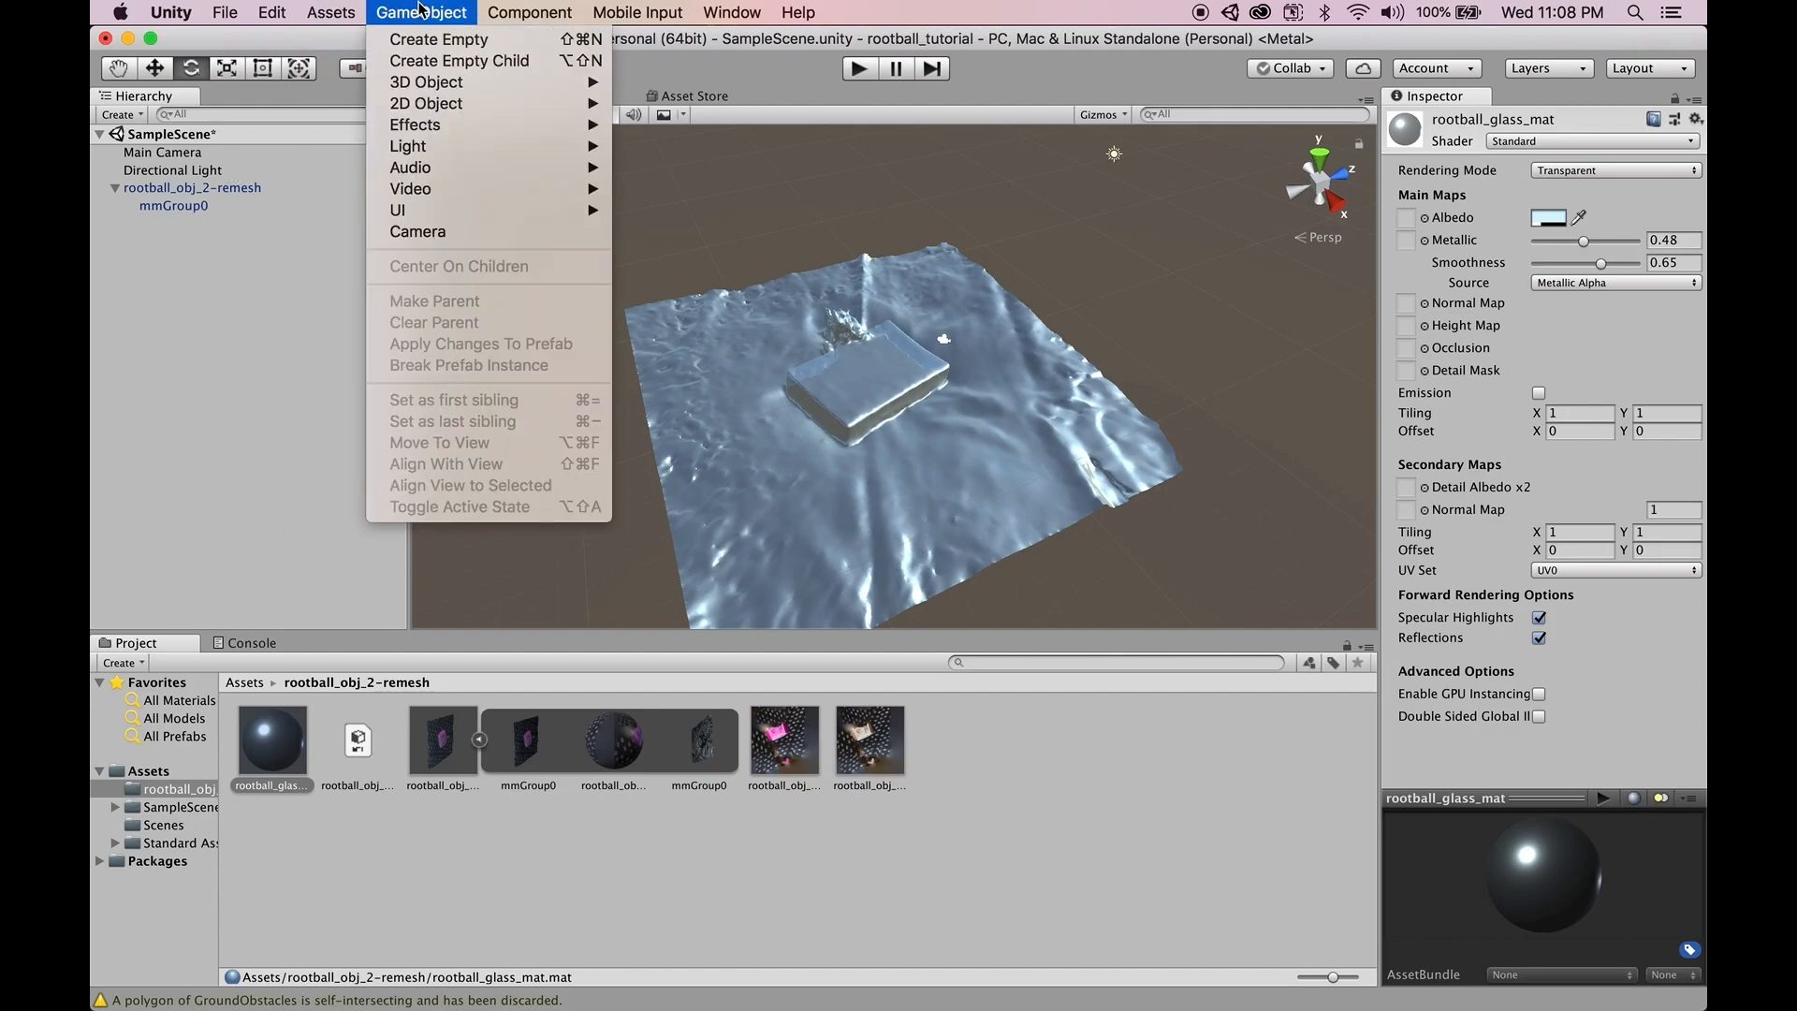
mouse_move(332, 12)
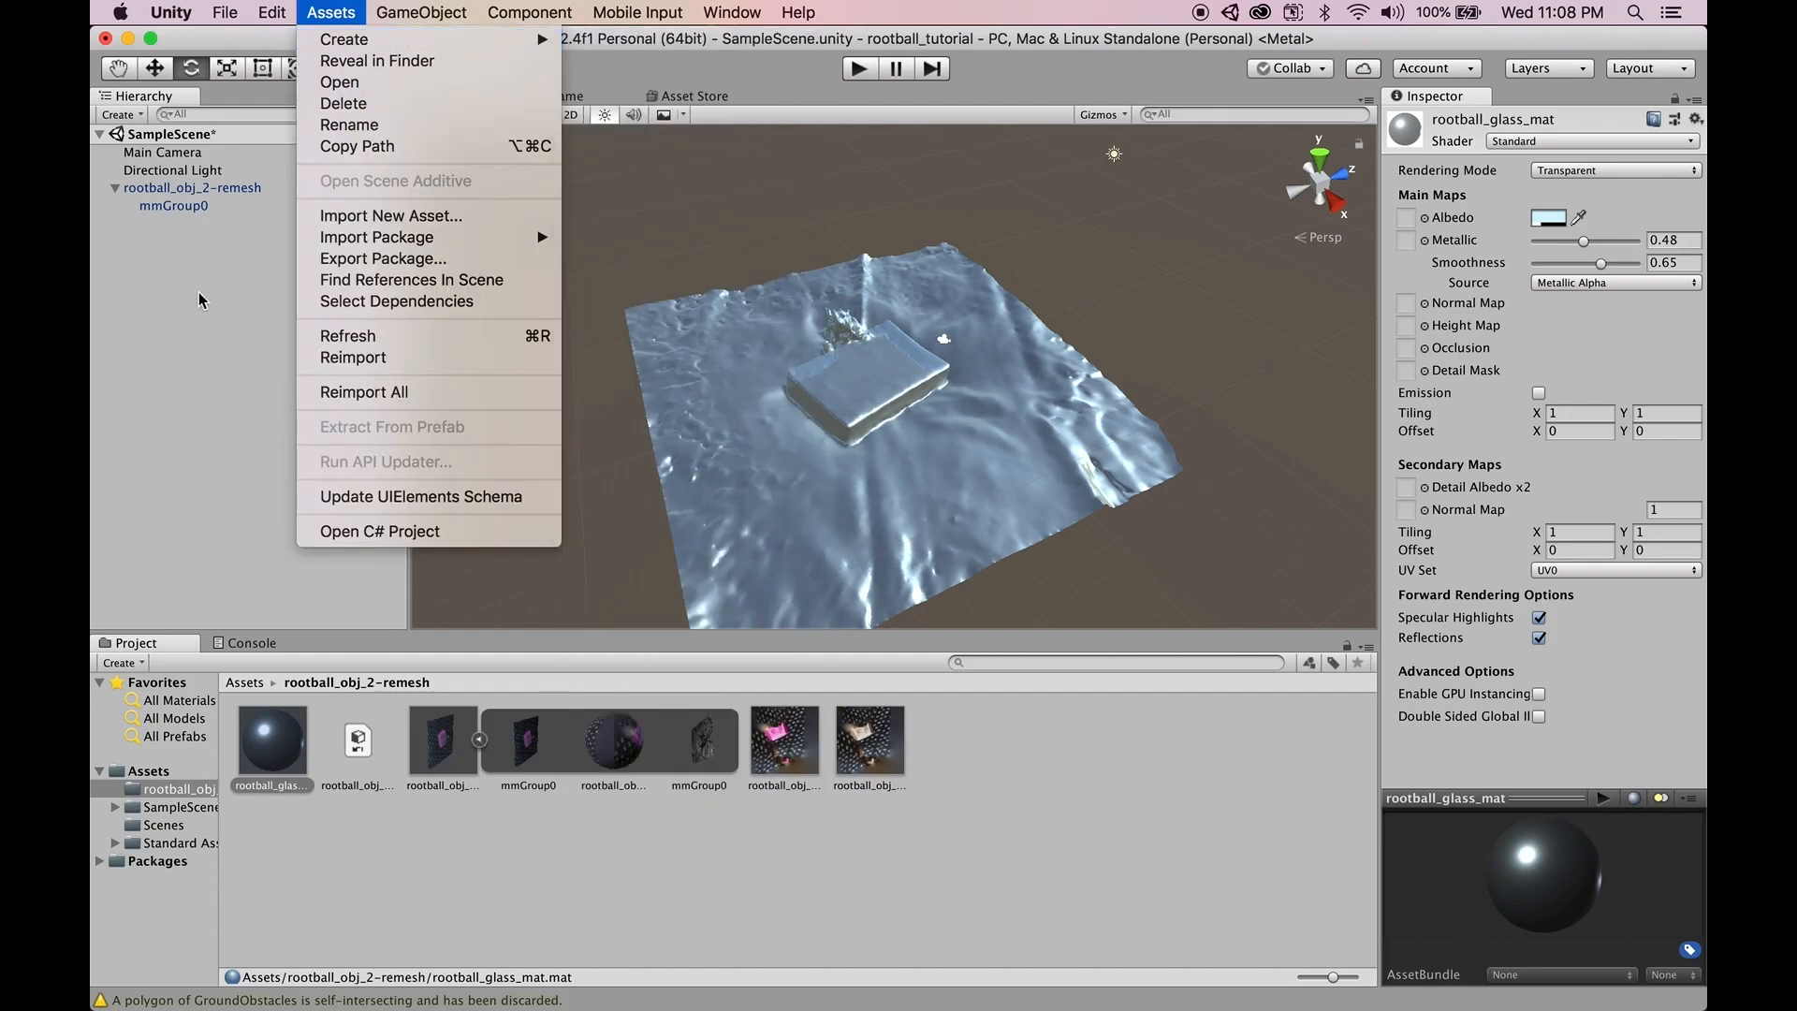
left_click(200, 299)
left_click_drag(453, 752, 244, 333)
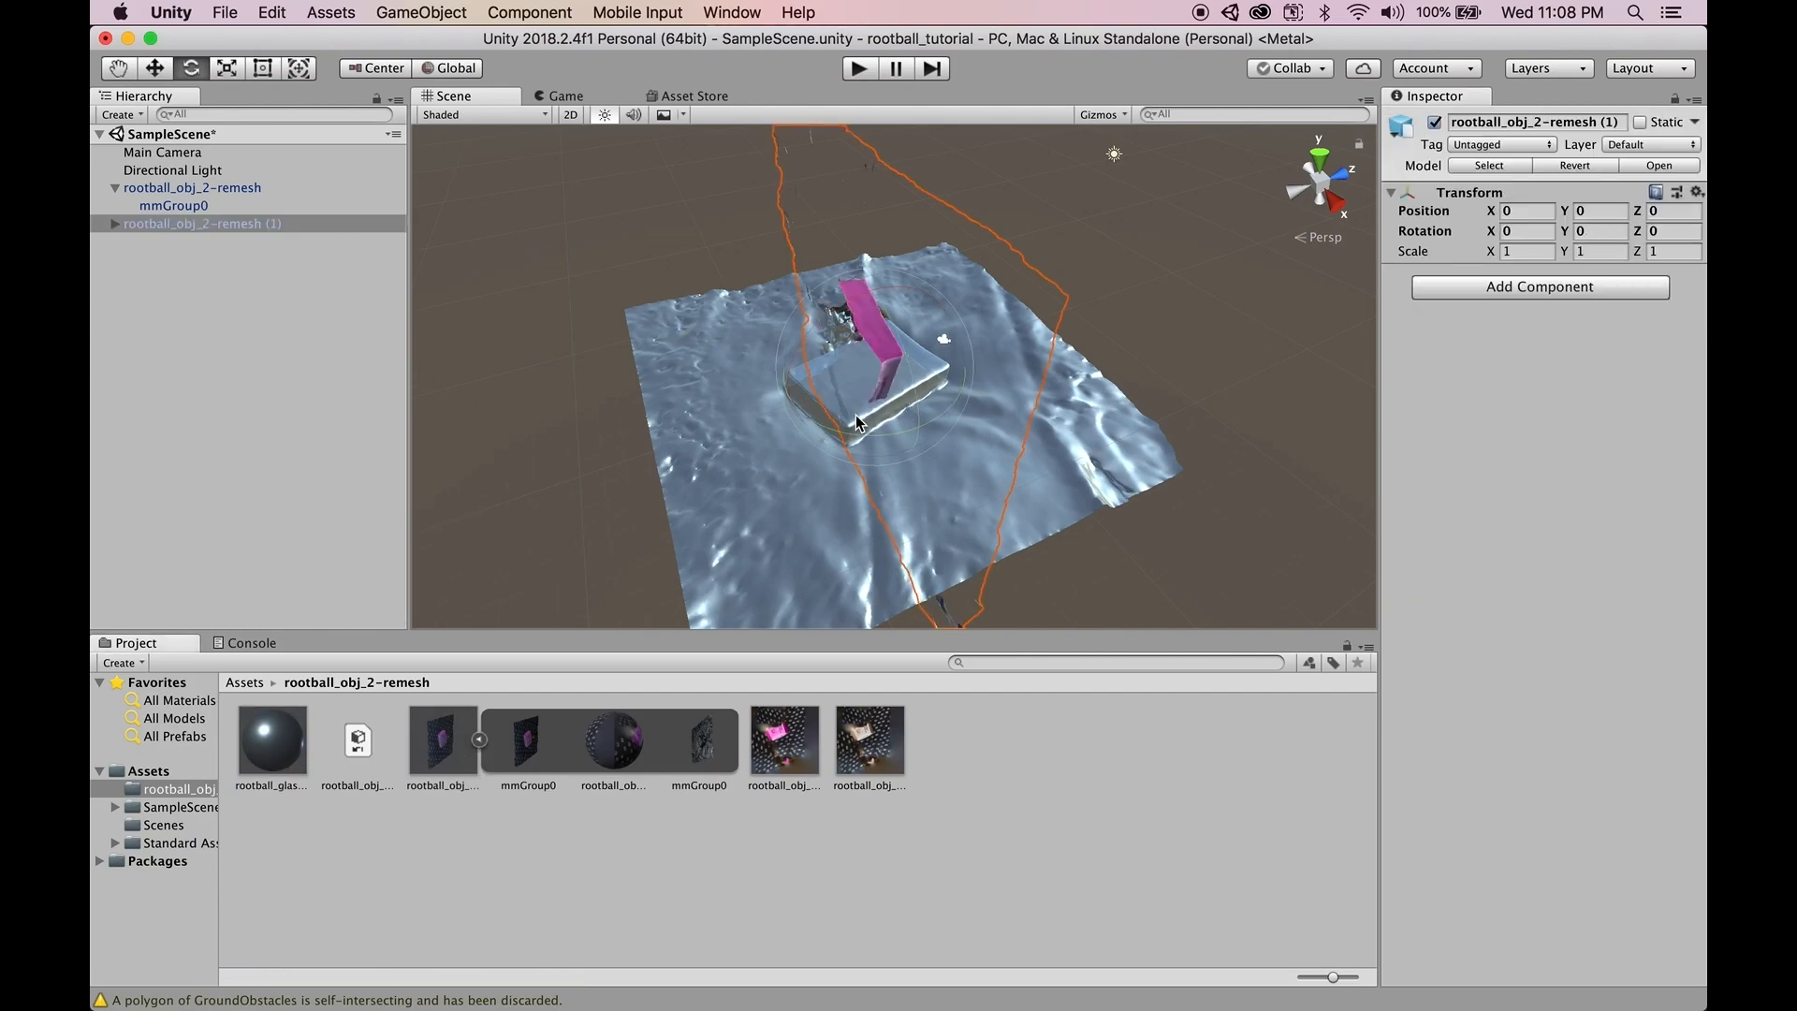
- Examine from several angles how the new textured copy sits relative to the glass model
right_click_drag(803, 363, 846, 253)
scroll(832, 388, "down", 3)
right_click_drag(983, 449, 769, 434)
middle_click_drag(1210, 444, 1166, 403)
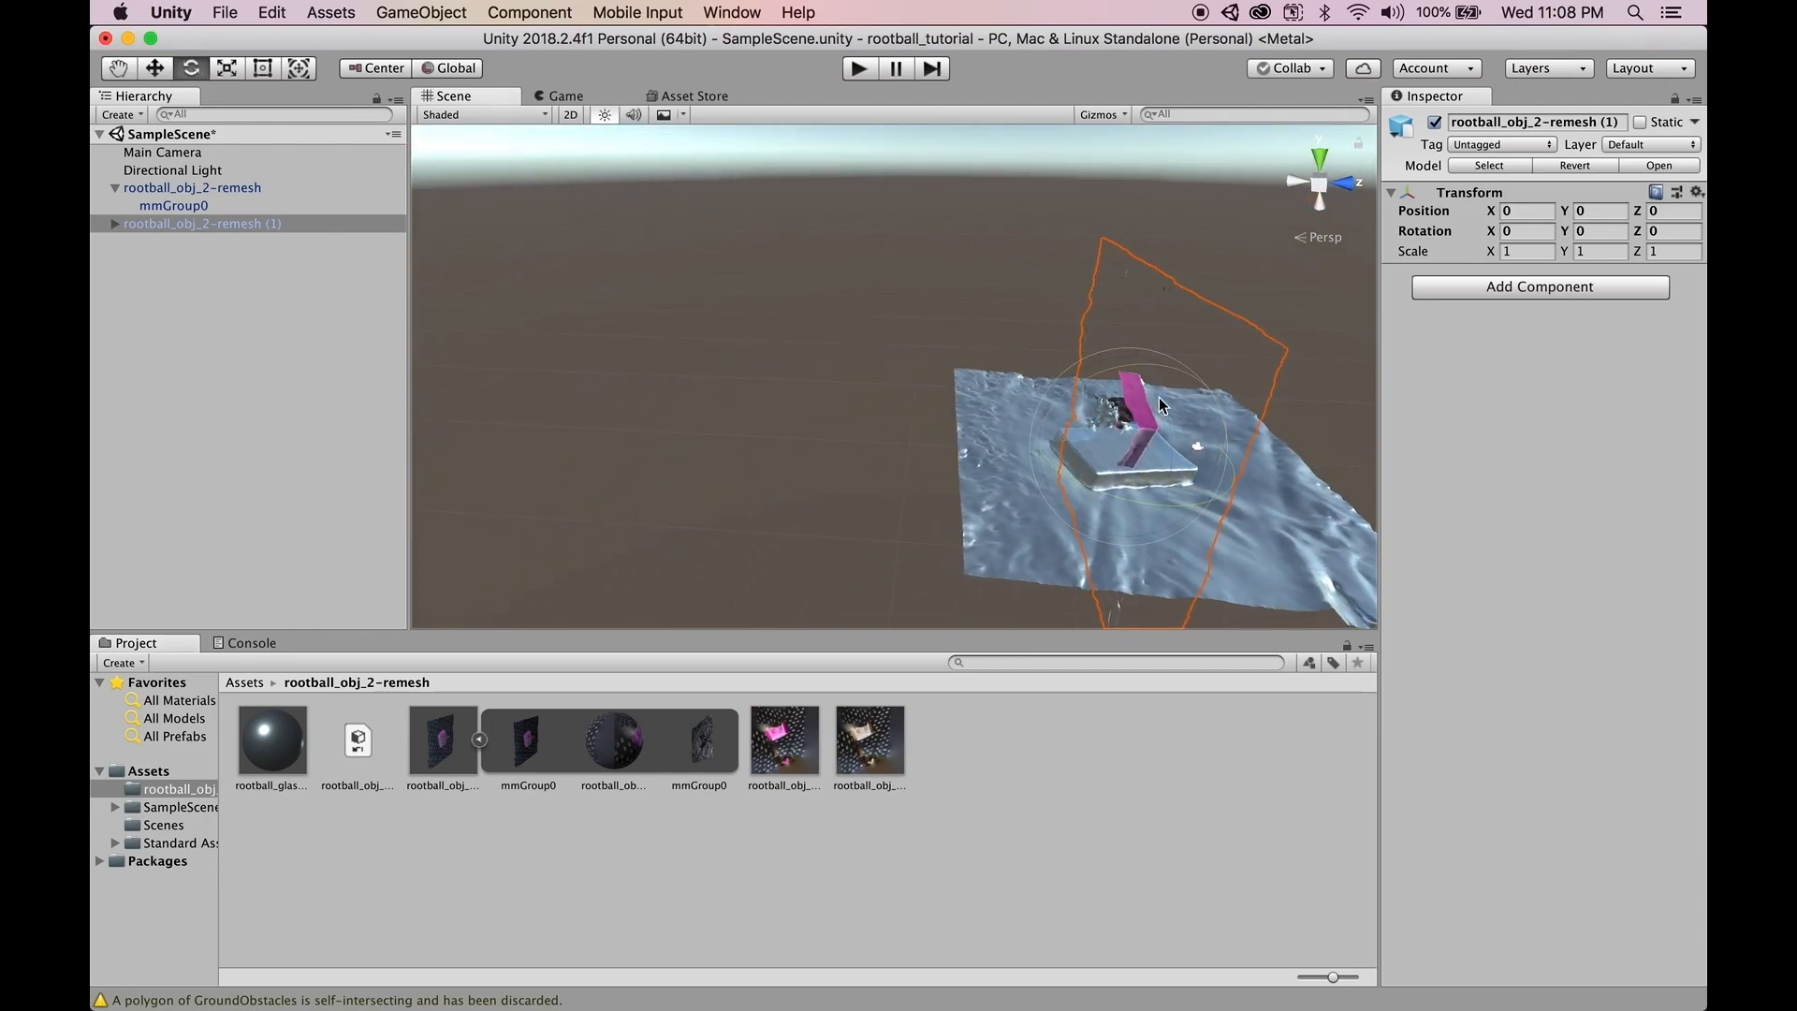
right_click_drag(889, 403, 1053, 412)
scroll(956, 366, "up", 4)
scroll(960, 364, "up", 3)
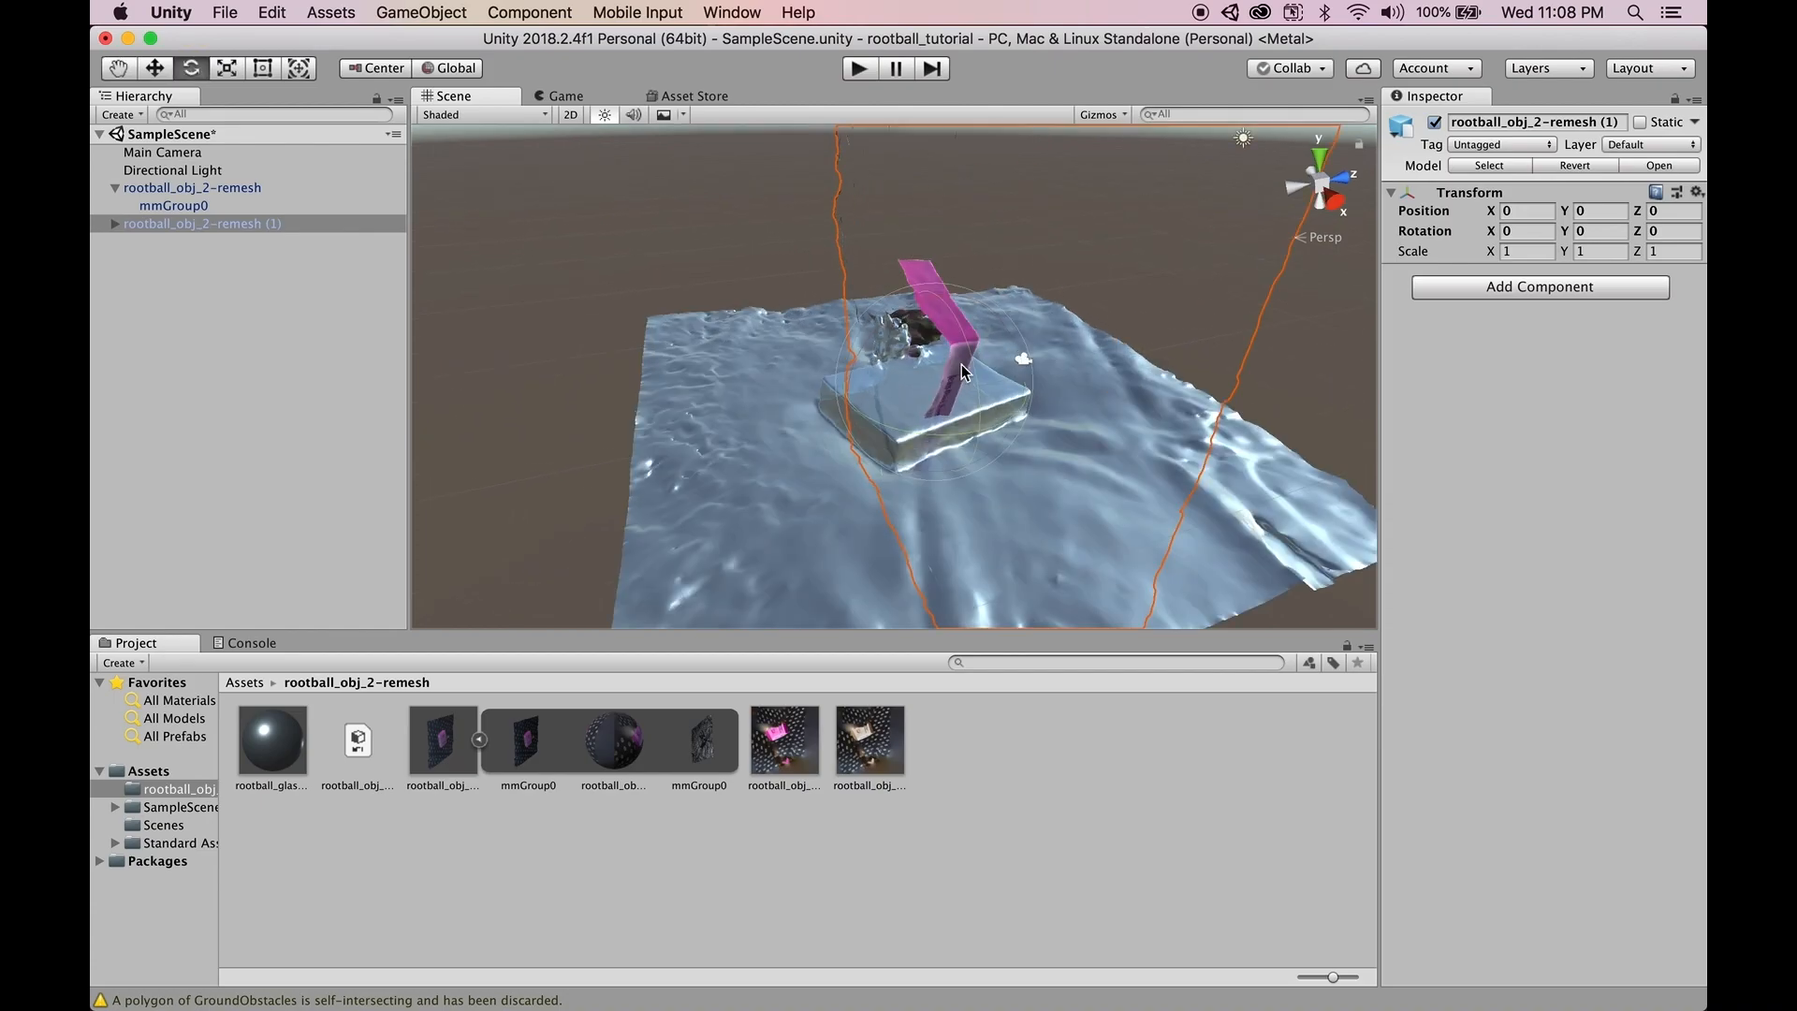
middle_click_drag(1030, 304, 1022, 350)
right_click_drag(1027, 350, 1118, 316)
mouse_move(946, 369)
middle_mouse_down()
mouse_move(1033, 319)
mouse_move(1101, 329)
mouse_move(928, 360)
middle_mouse_up()
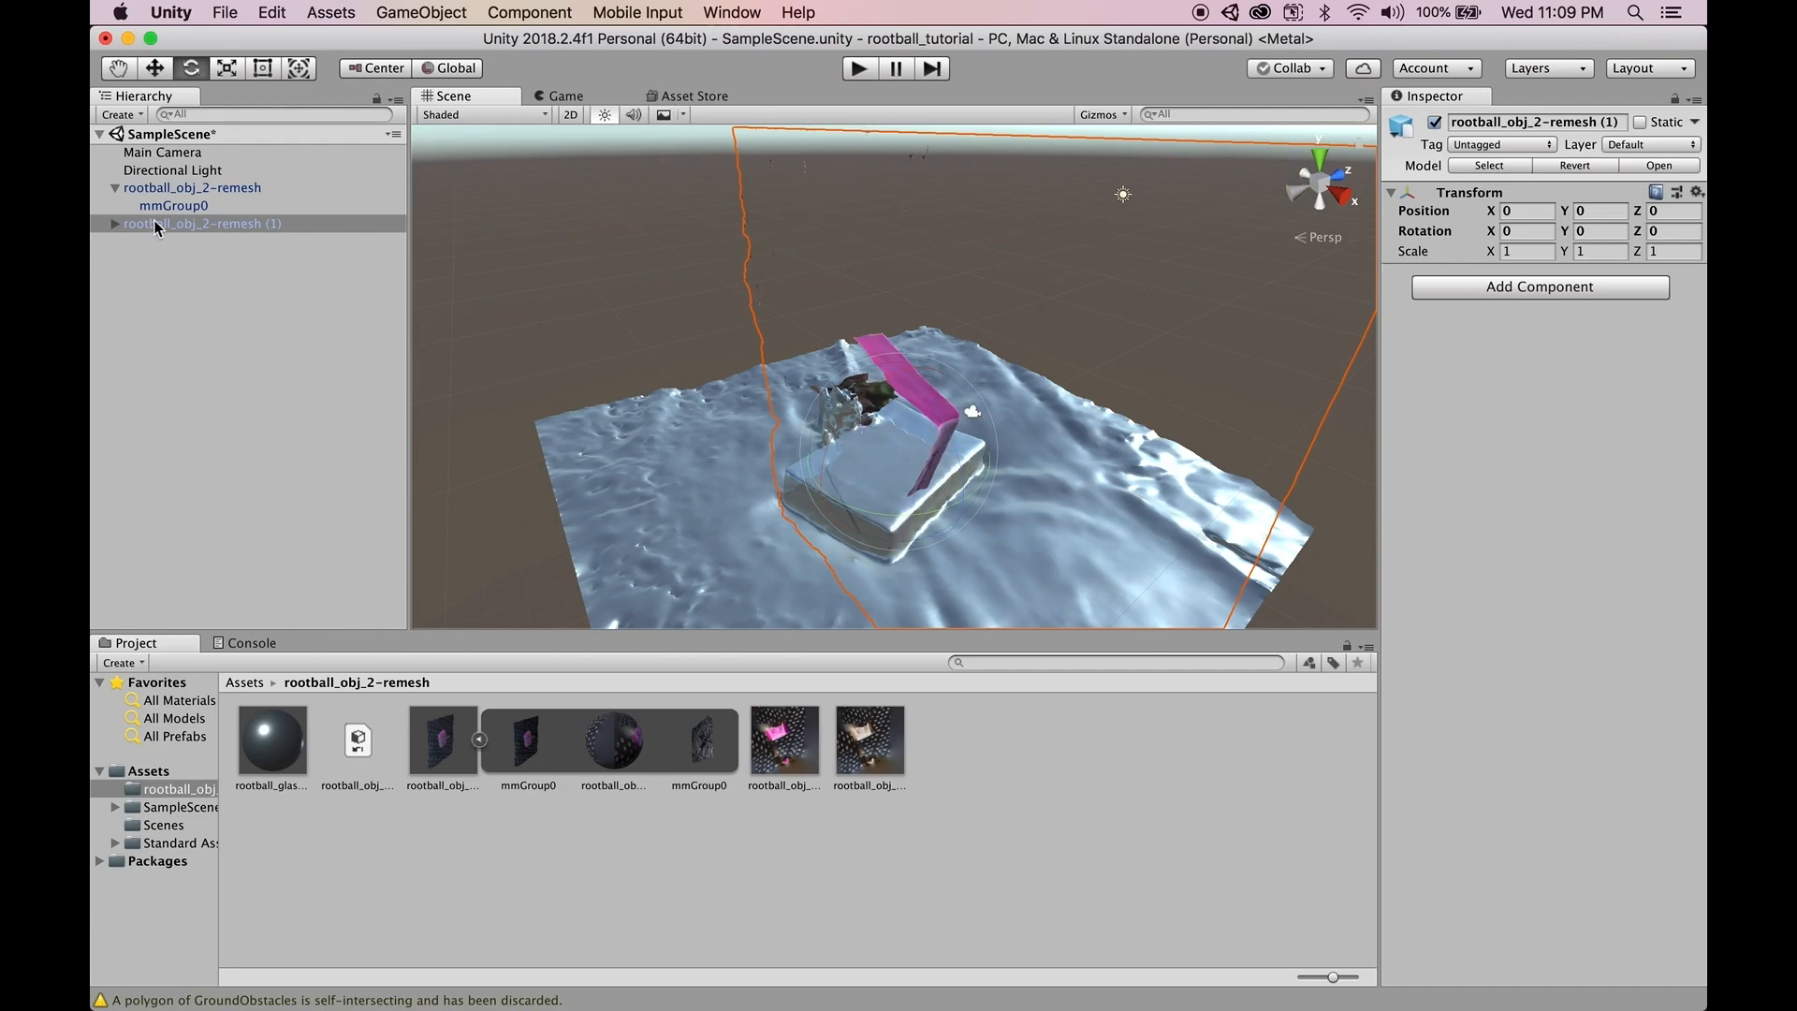
- Deactivate the original glass model rootball_obj_2-remesh and look at the textured copy on its own
left_click(174, 189)
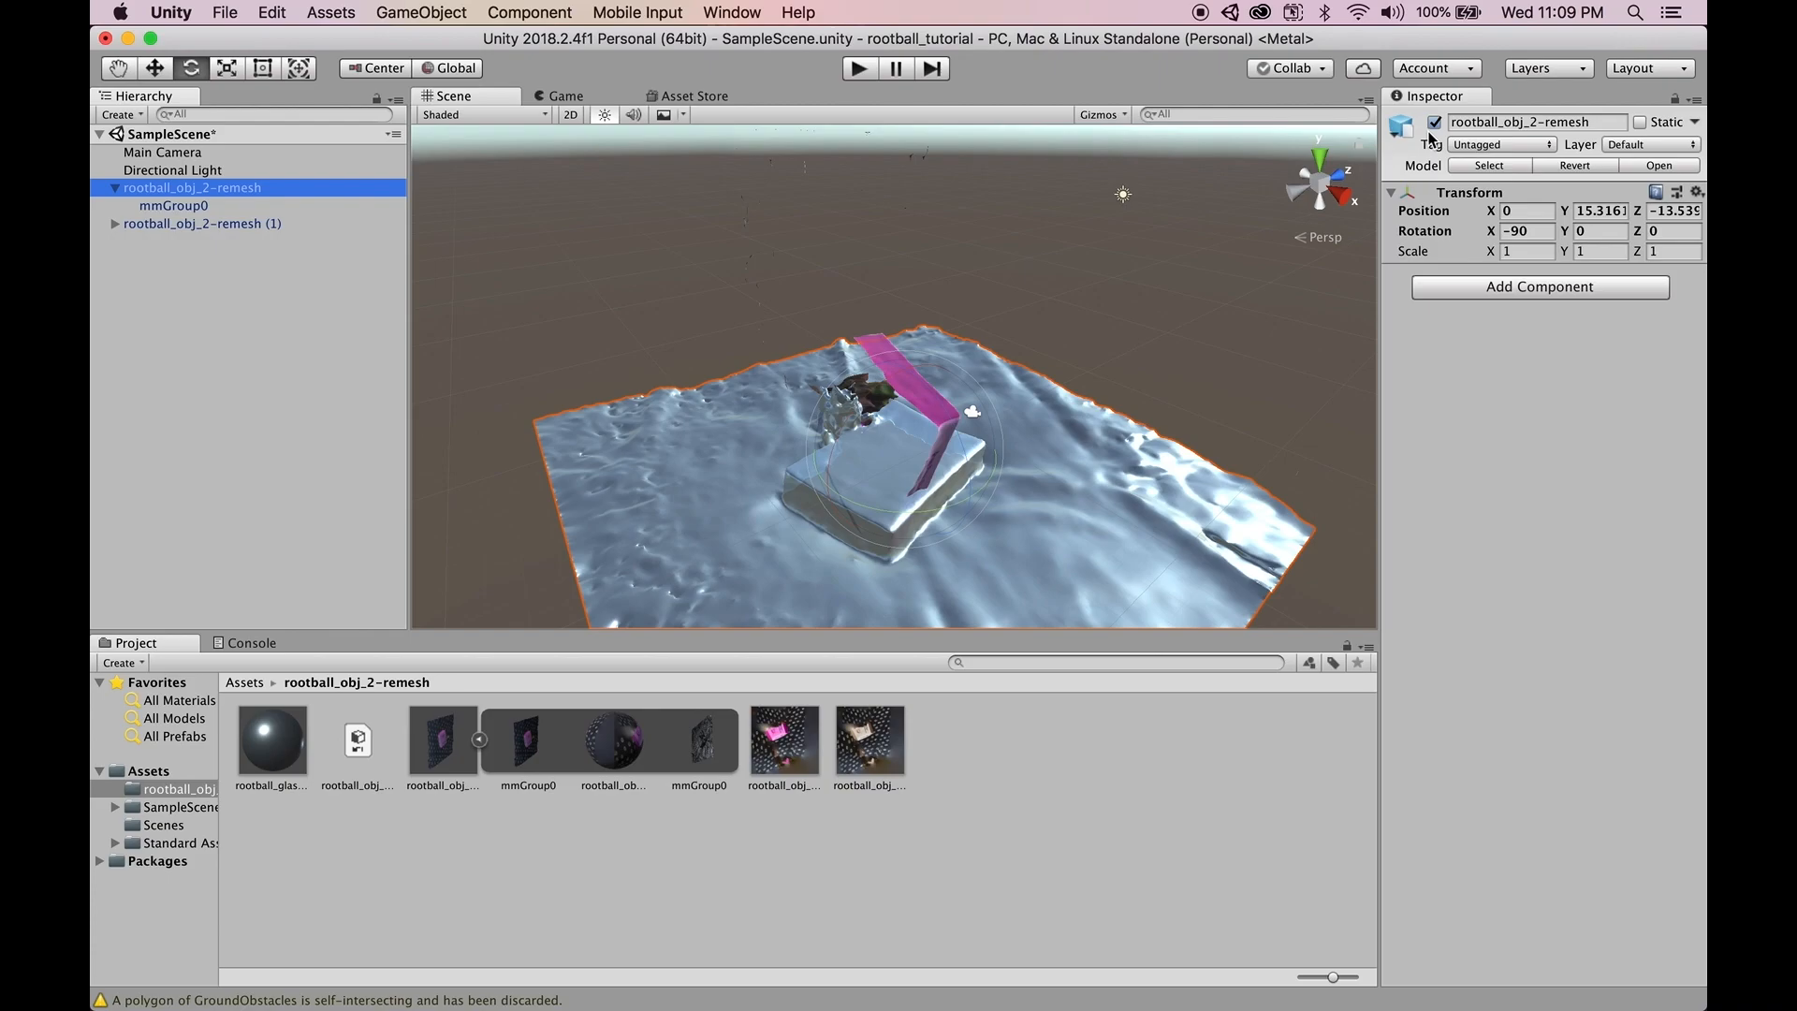
left_click(1433, 122)
left_click_drag(1048, 366, 1132, 396)
middle_click_drag(1133, 396, 973, 382)
right_click_drag(1105, 385, 805, 363)
middle_click_drag(1181, 388, 1084, 305)
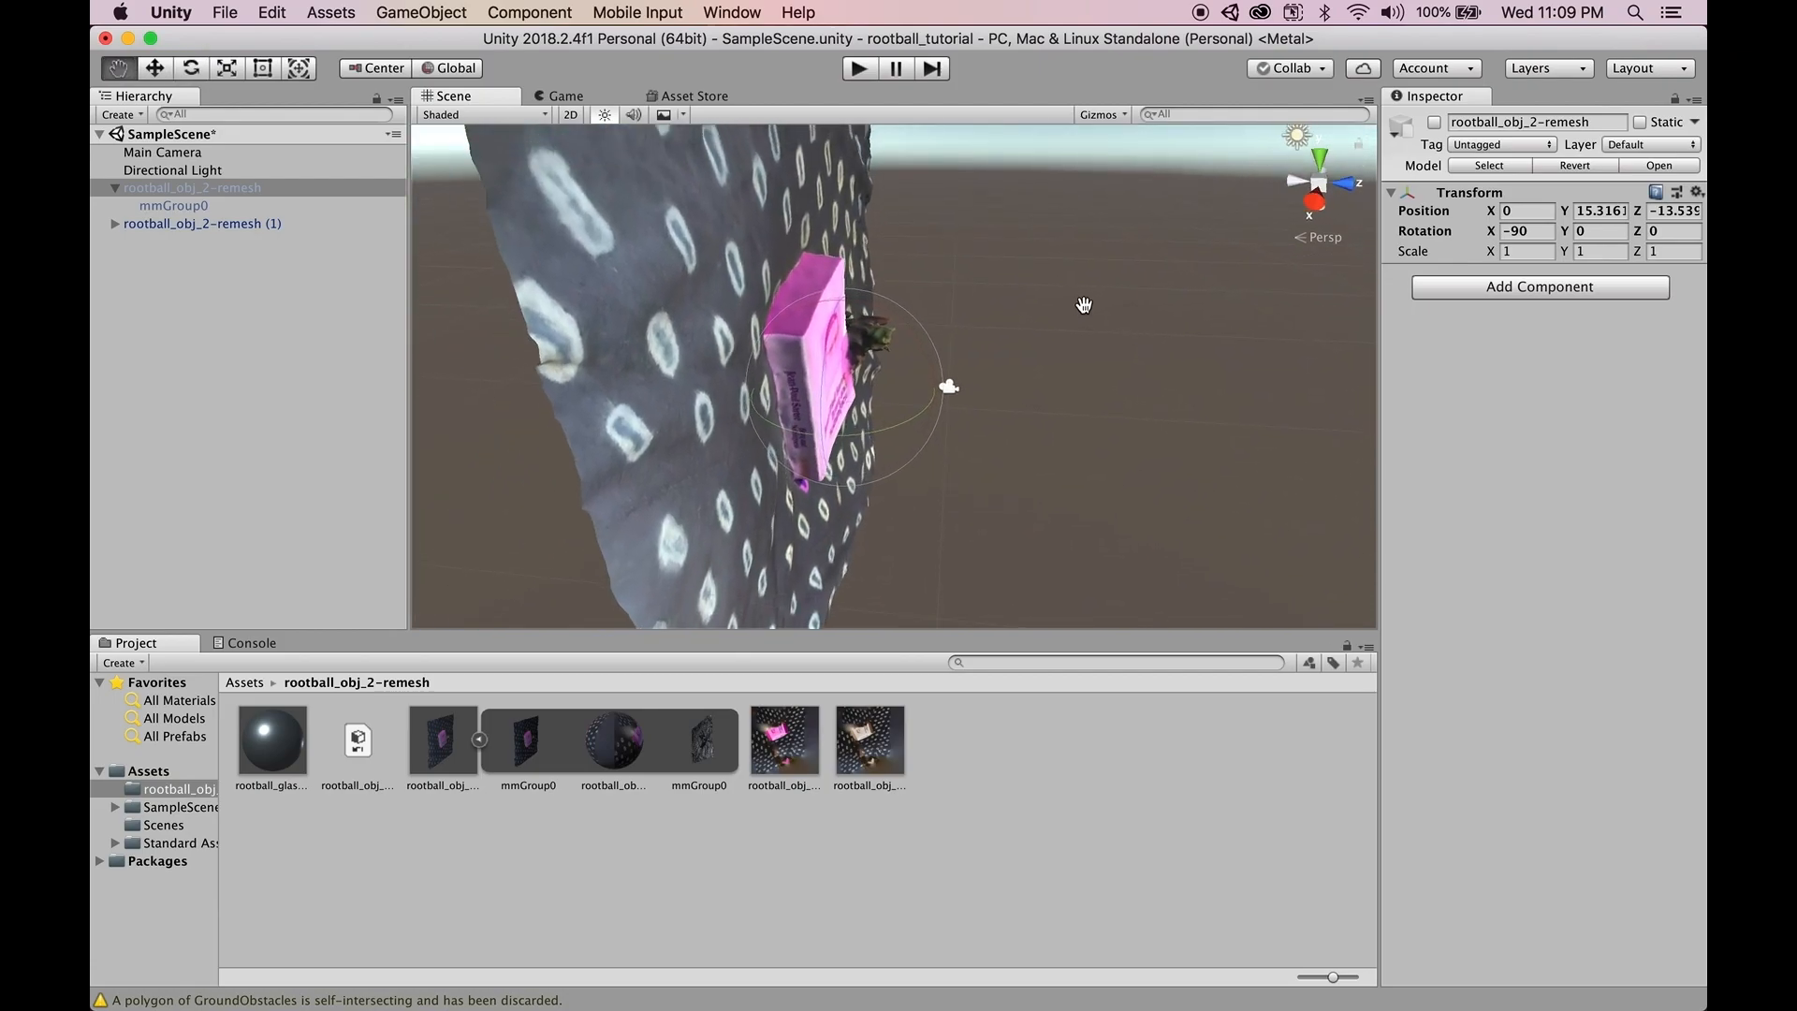
middle_click_drag(760, 356, 697, 364)
right_click_drag(648, 241, 554, 144)
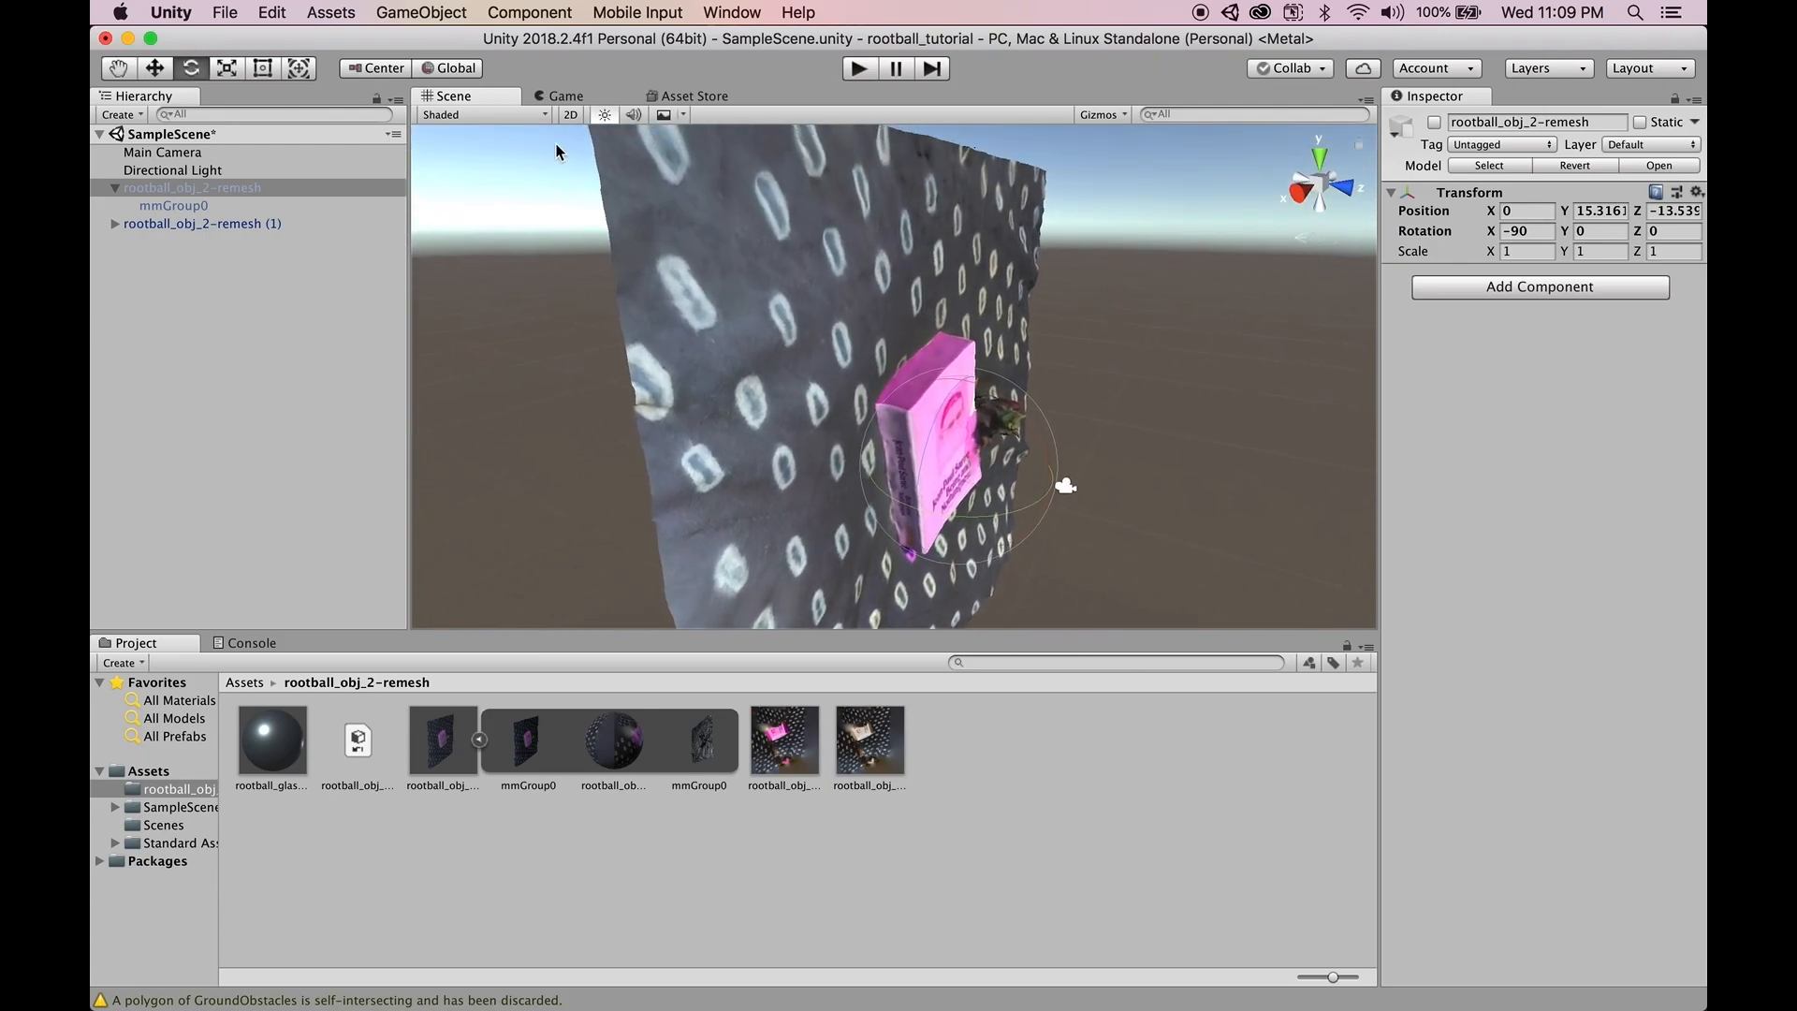
- Display the scene in Wireframe mode and examine the copy's mesh triangles up close and from a distance
left_click(535, 113)
left_click(494, 169)
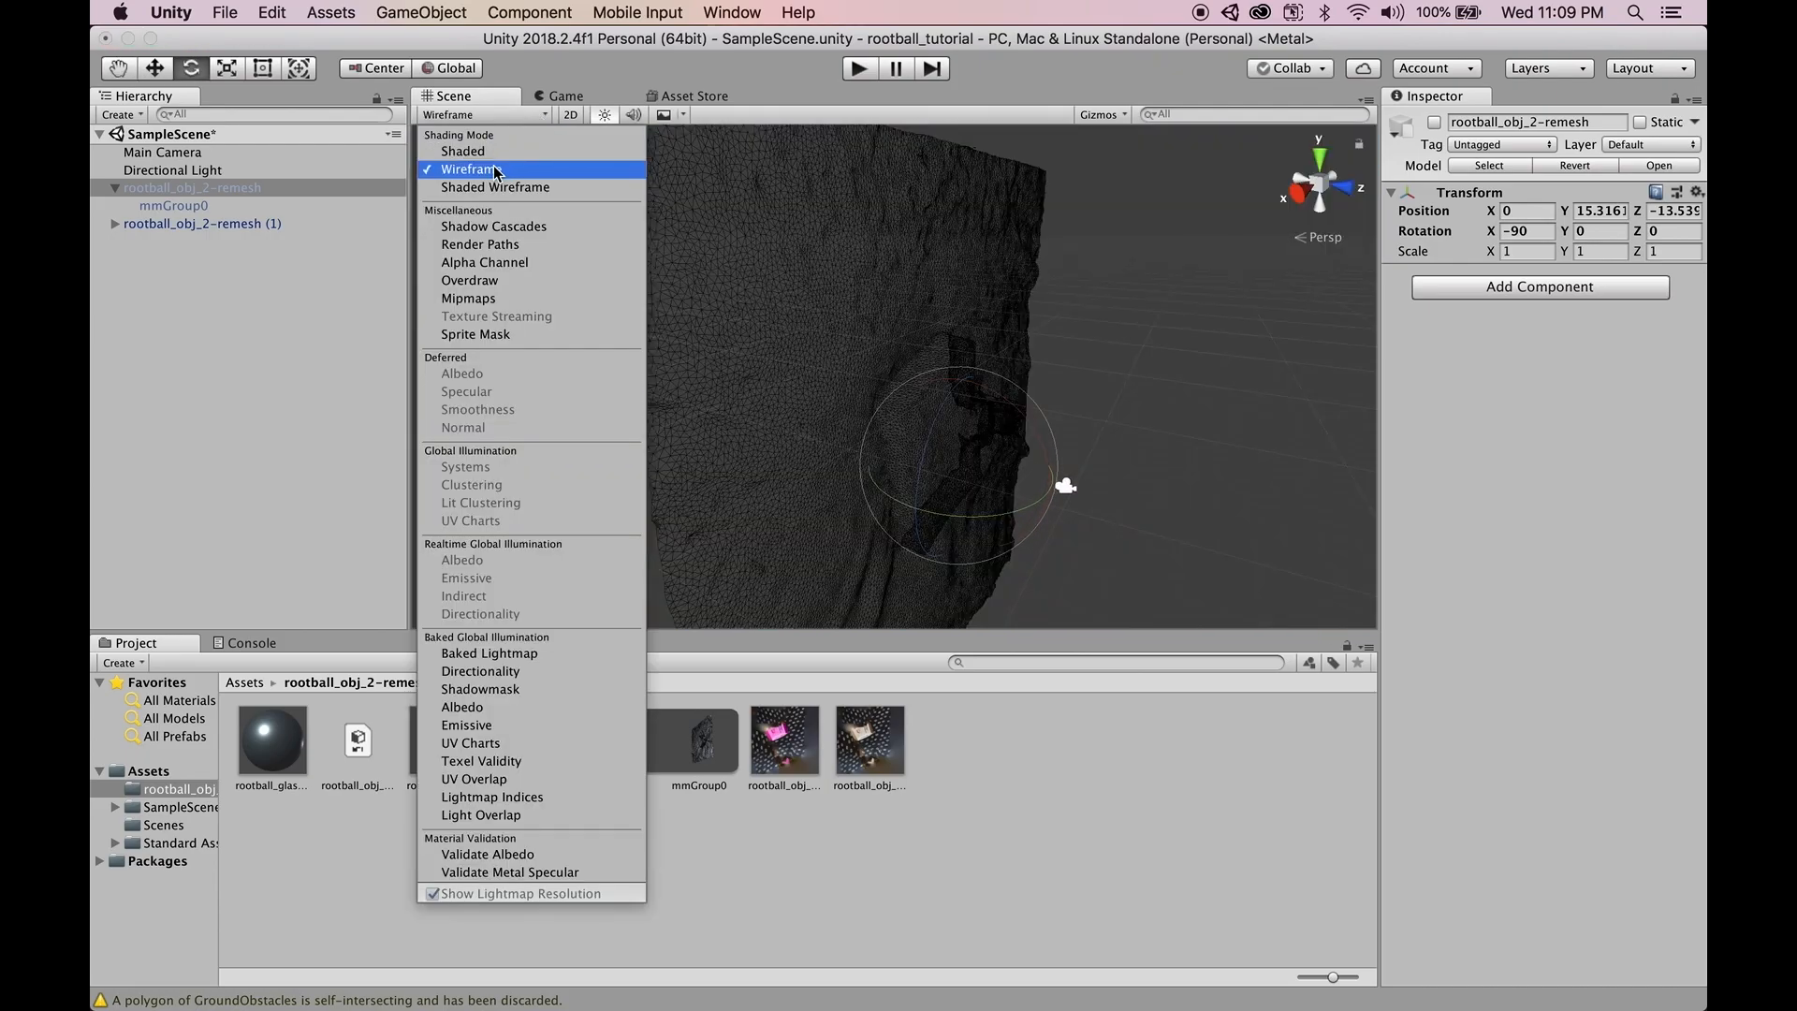
left_click(784, 358)
scroll(777, 373, "up", 10)
scroll(766, 342, "down", 3)
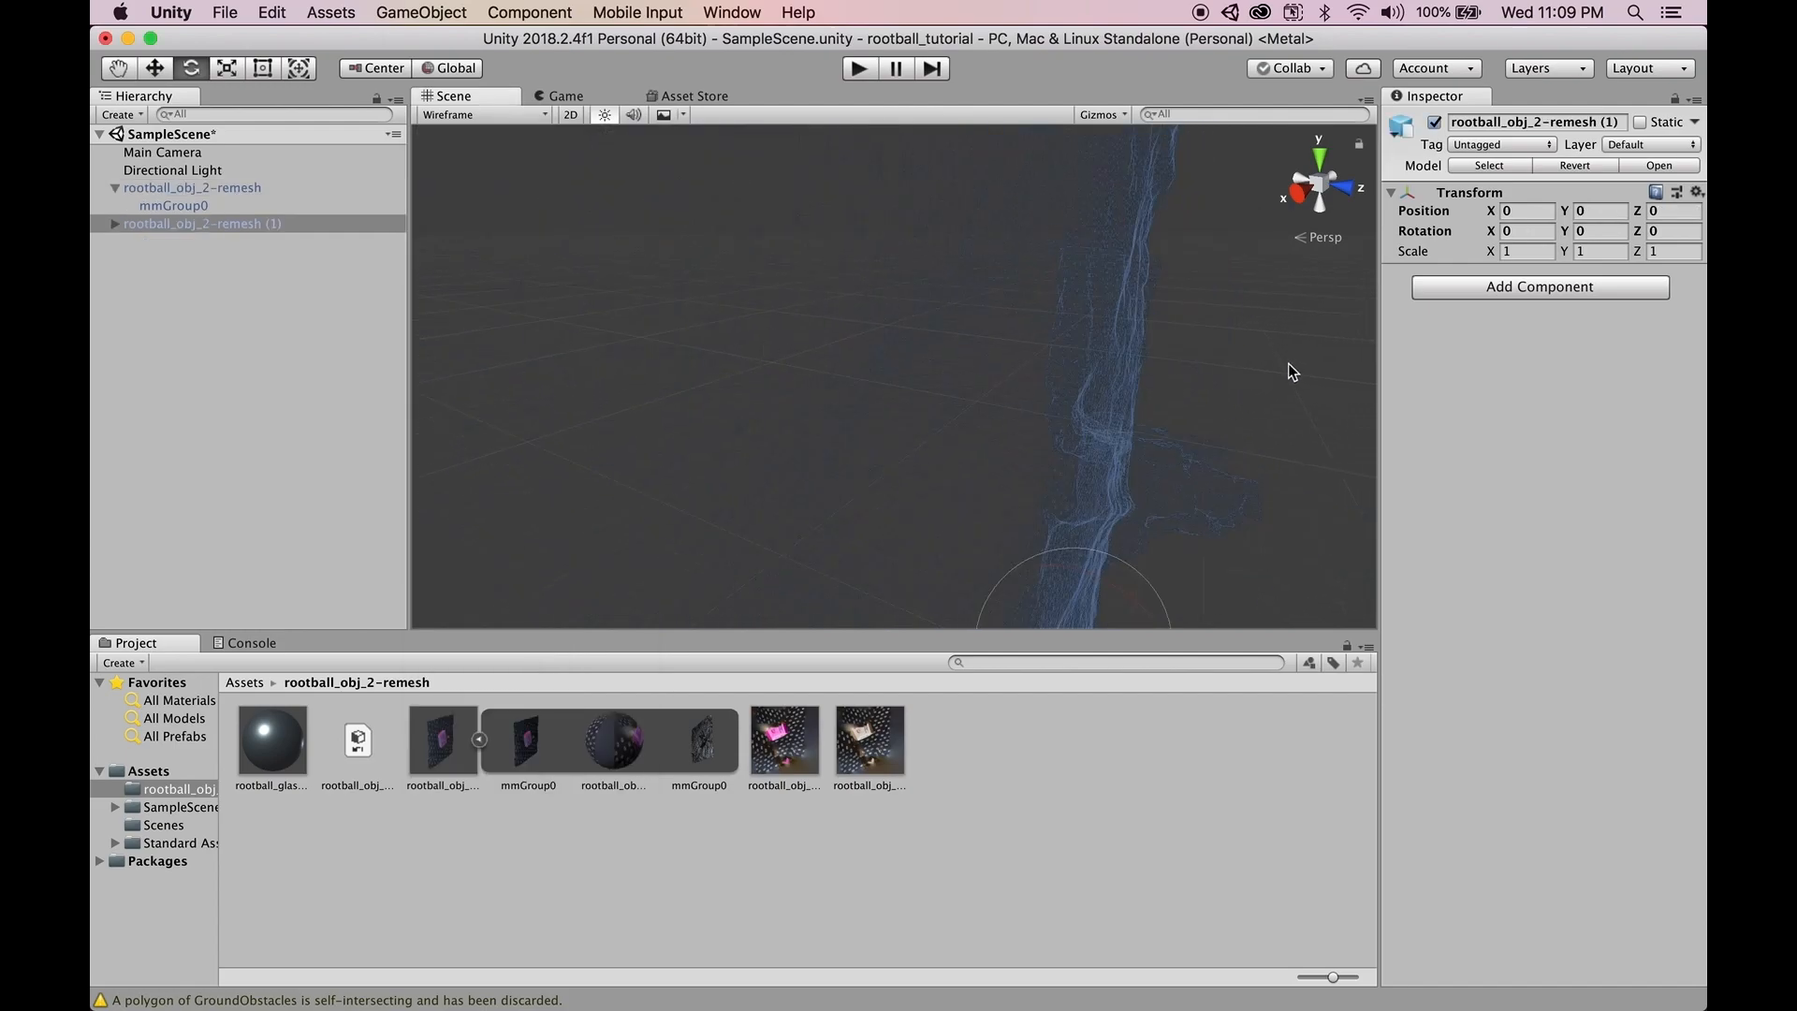
left_click(802, 353)
left_click_drag(802, 353, 658, 308, "alt")
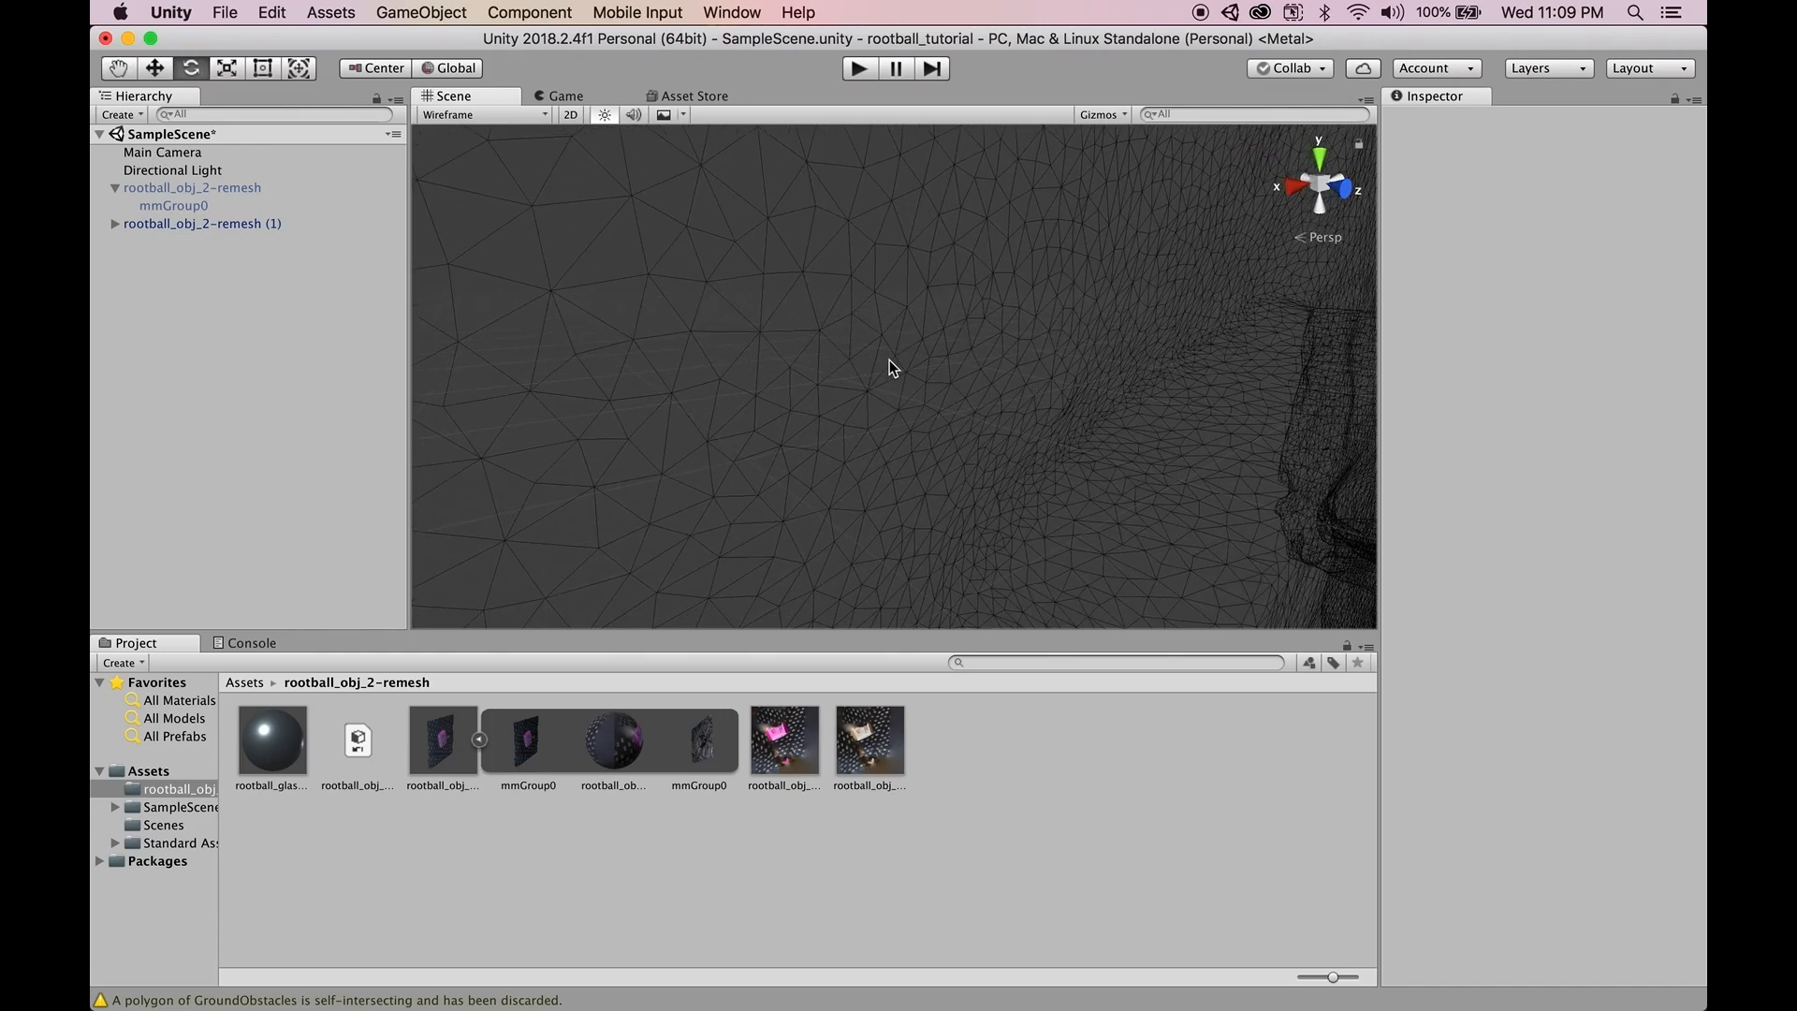
scroll(889, 361, "down", 8)
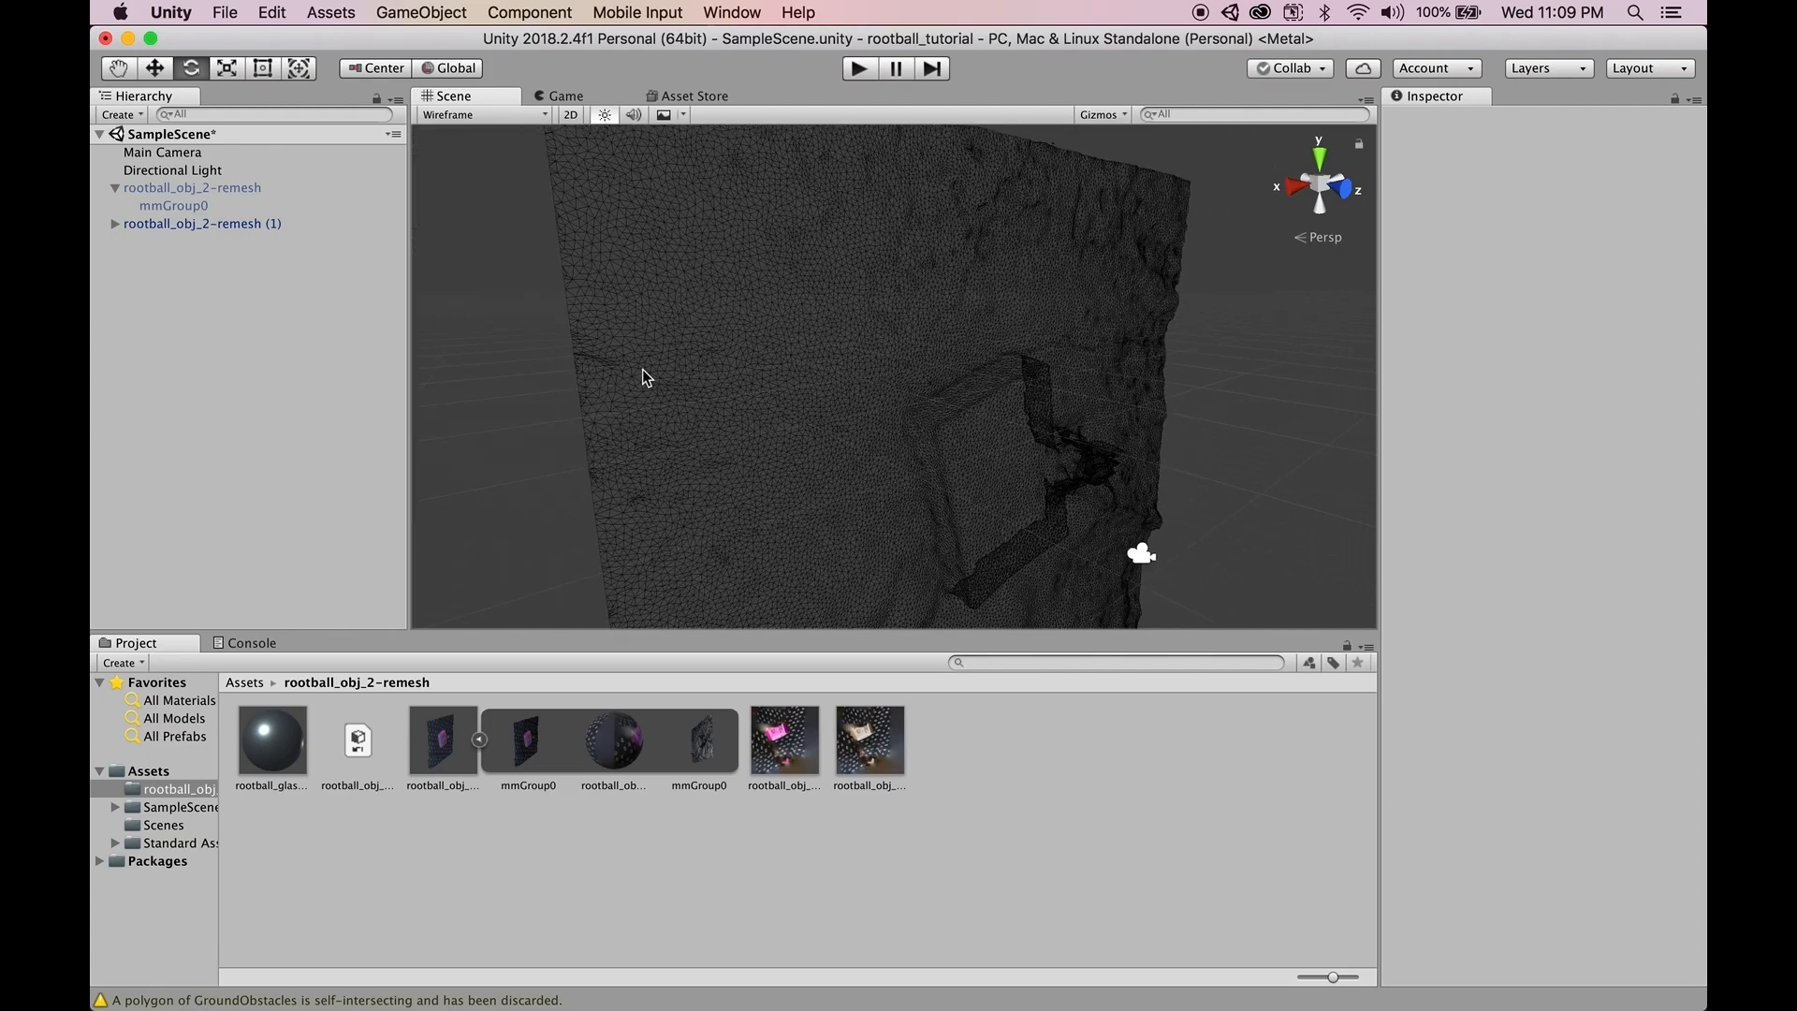
- Orbit around the wireframe copy to examine its mesh from the side and from behind
middle_click_drag(677, 365, 834, 382)
mouse_move(852, 360)
left_mouse_down("alt")
mouse_move(1176, 445)
mouse_move(605, 298)
mouse_move(826, 365)
mouse_move(1027, 373)
mouse_move(842, 330)
left_mouse_up("alt")
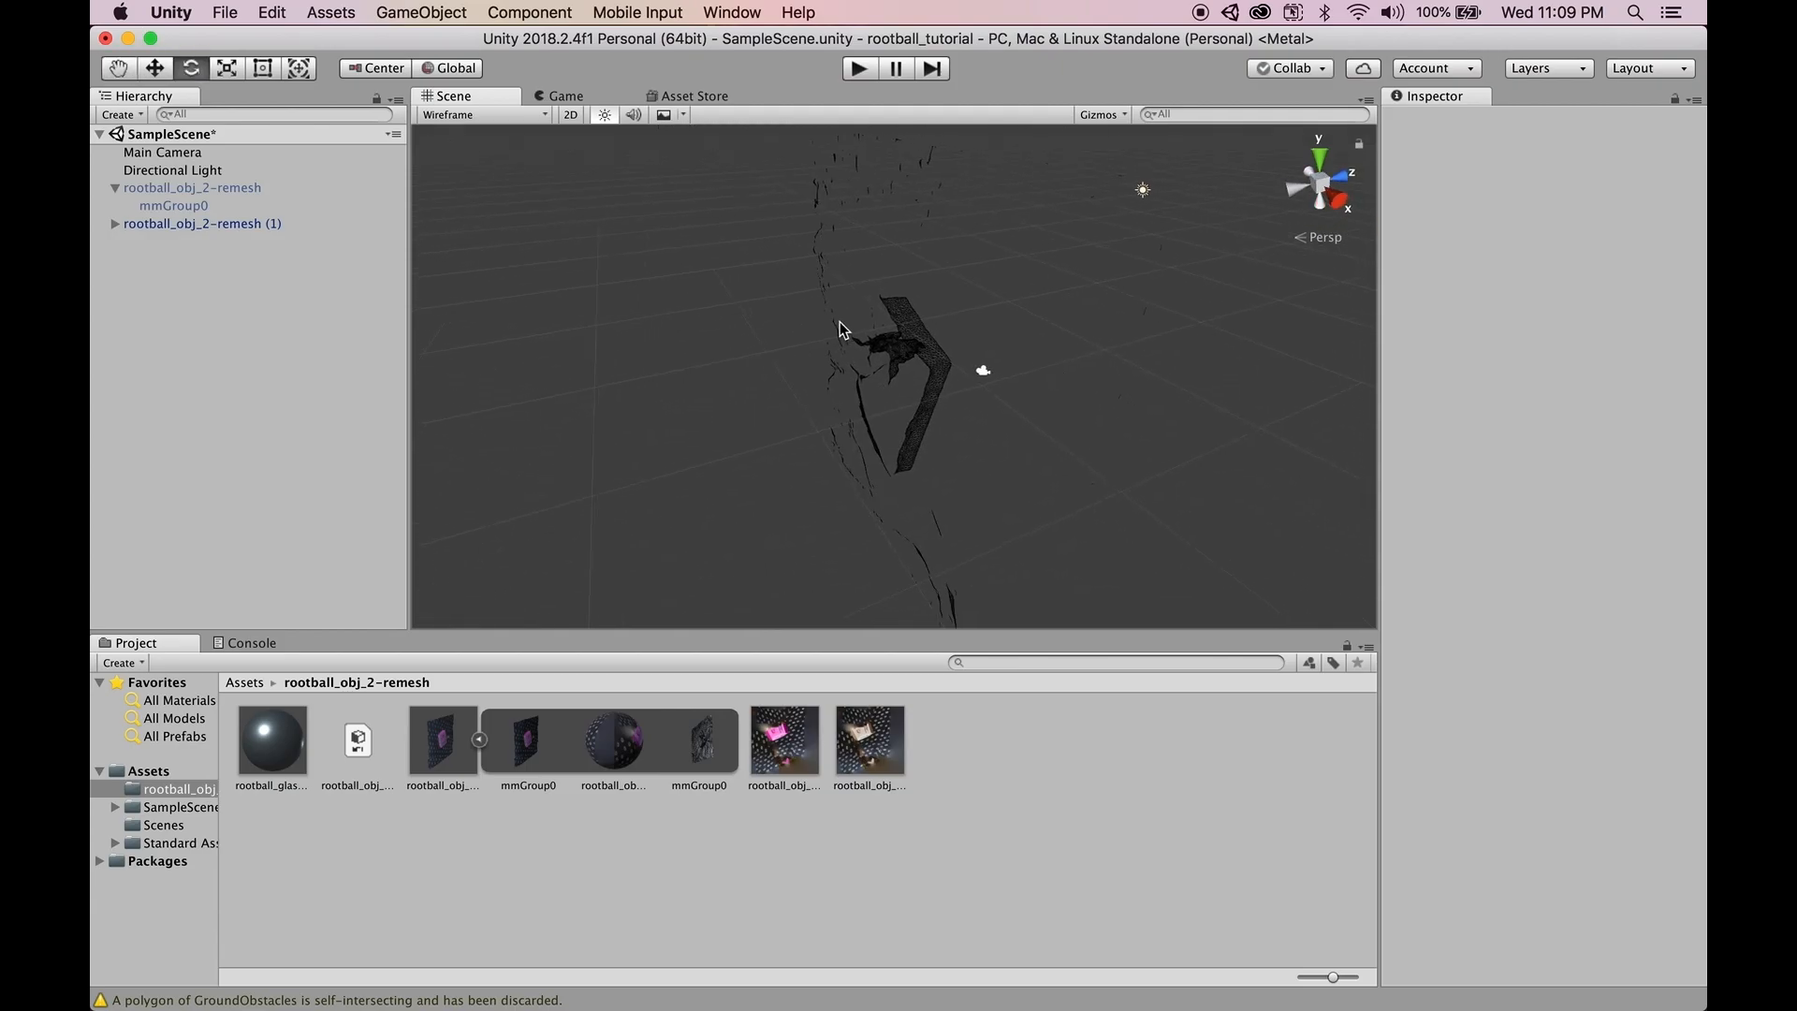
middle_click_drag(776, 338, 922, 330)
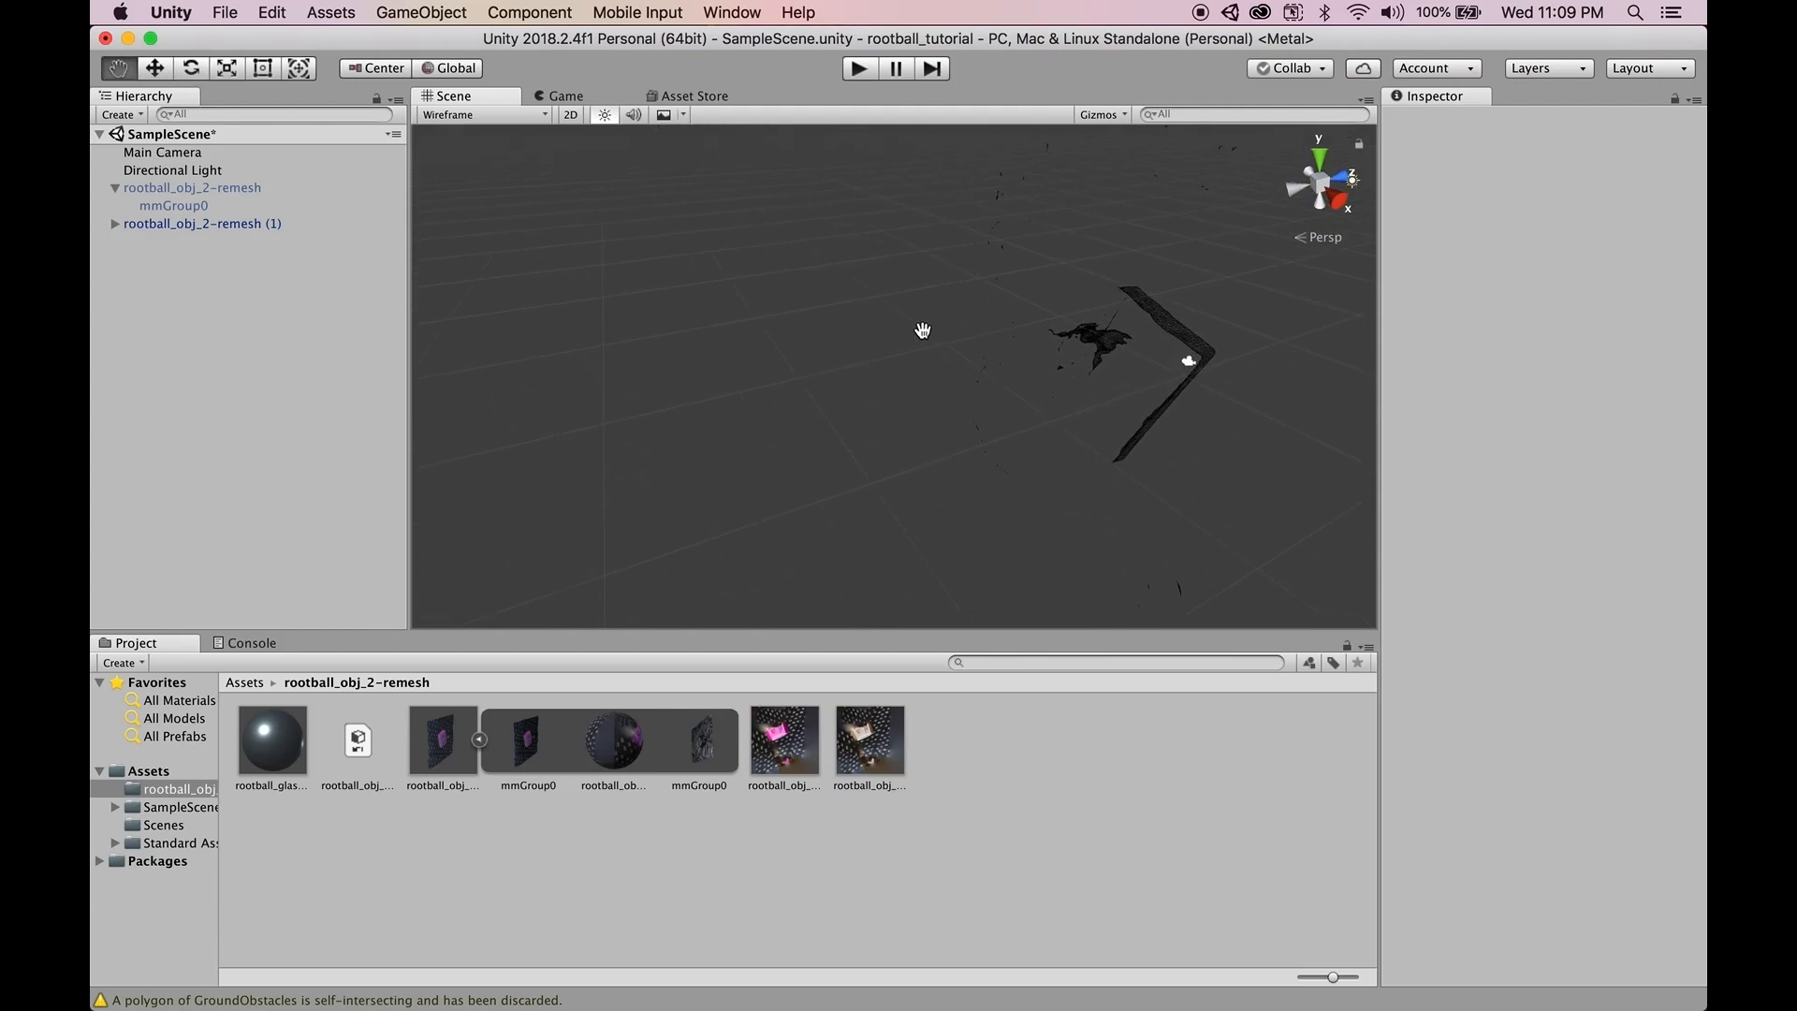
left_click_drag(1048, 363, 1075, 377, "alt")
left_click_drag(1108, 317, 1204, 240, "alt")
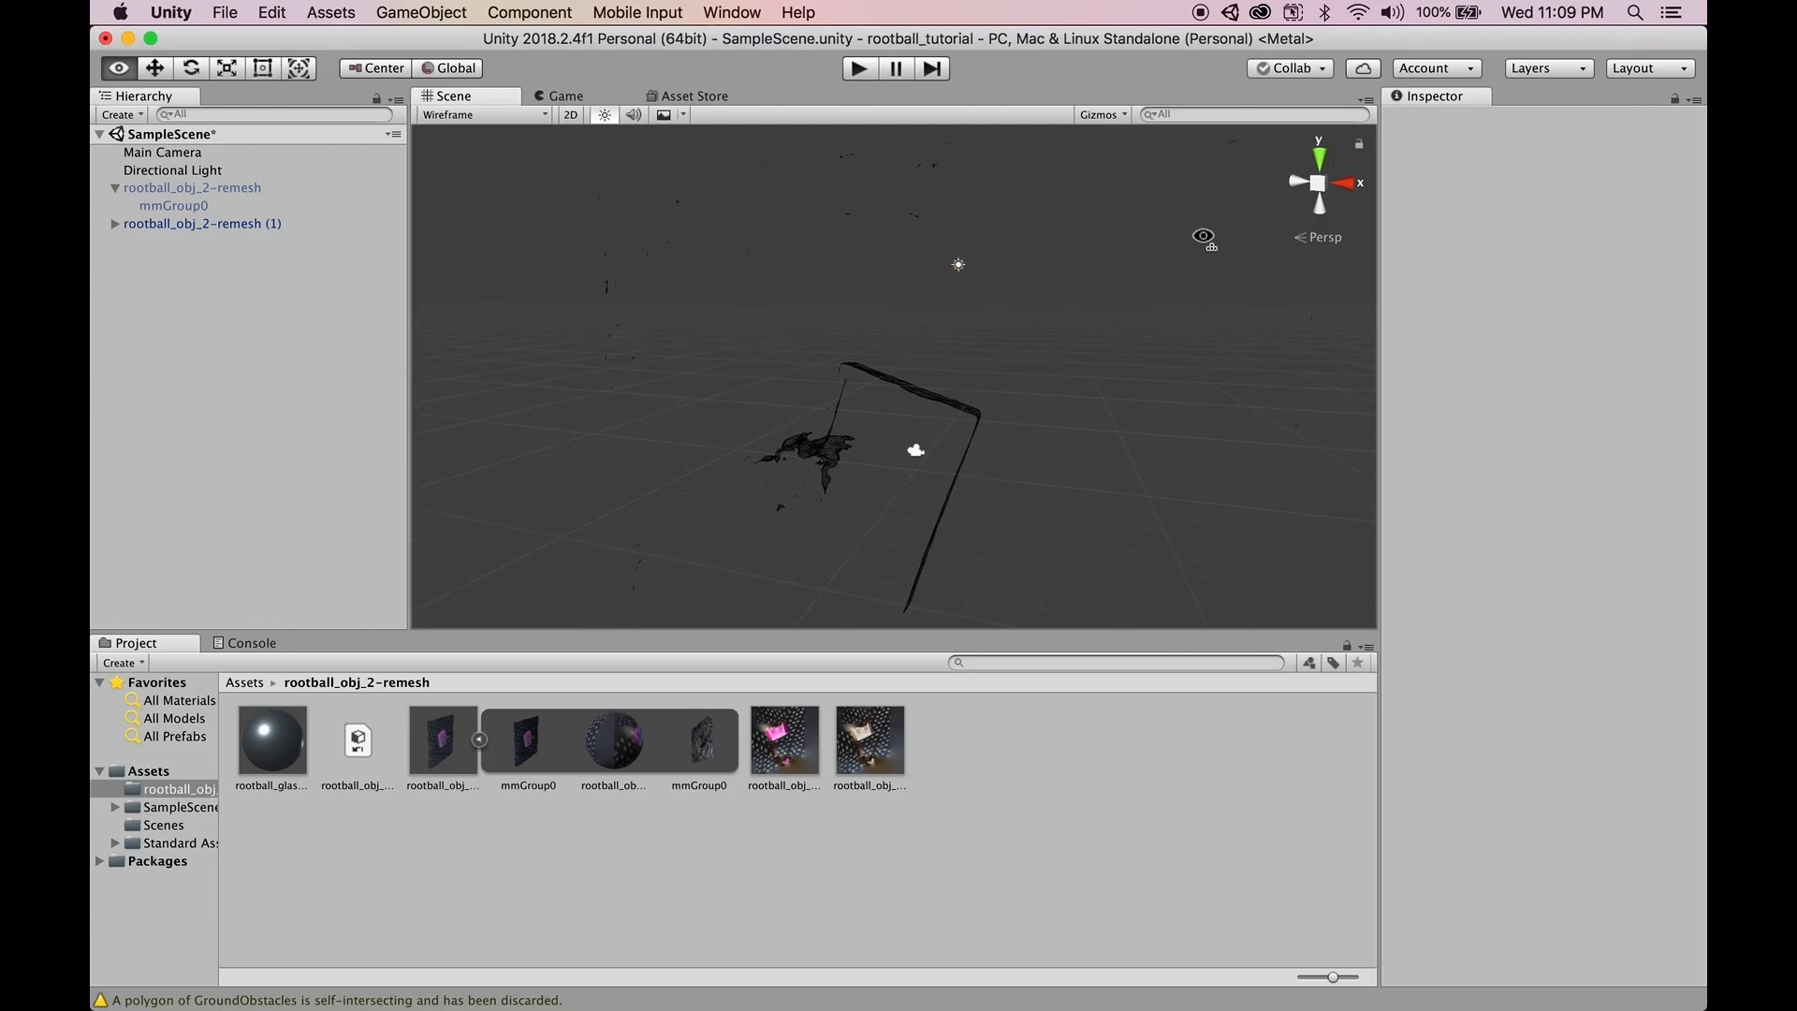
middle_click_drag(1128, 263, 1049, 314)
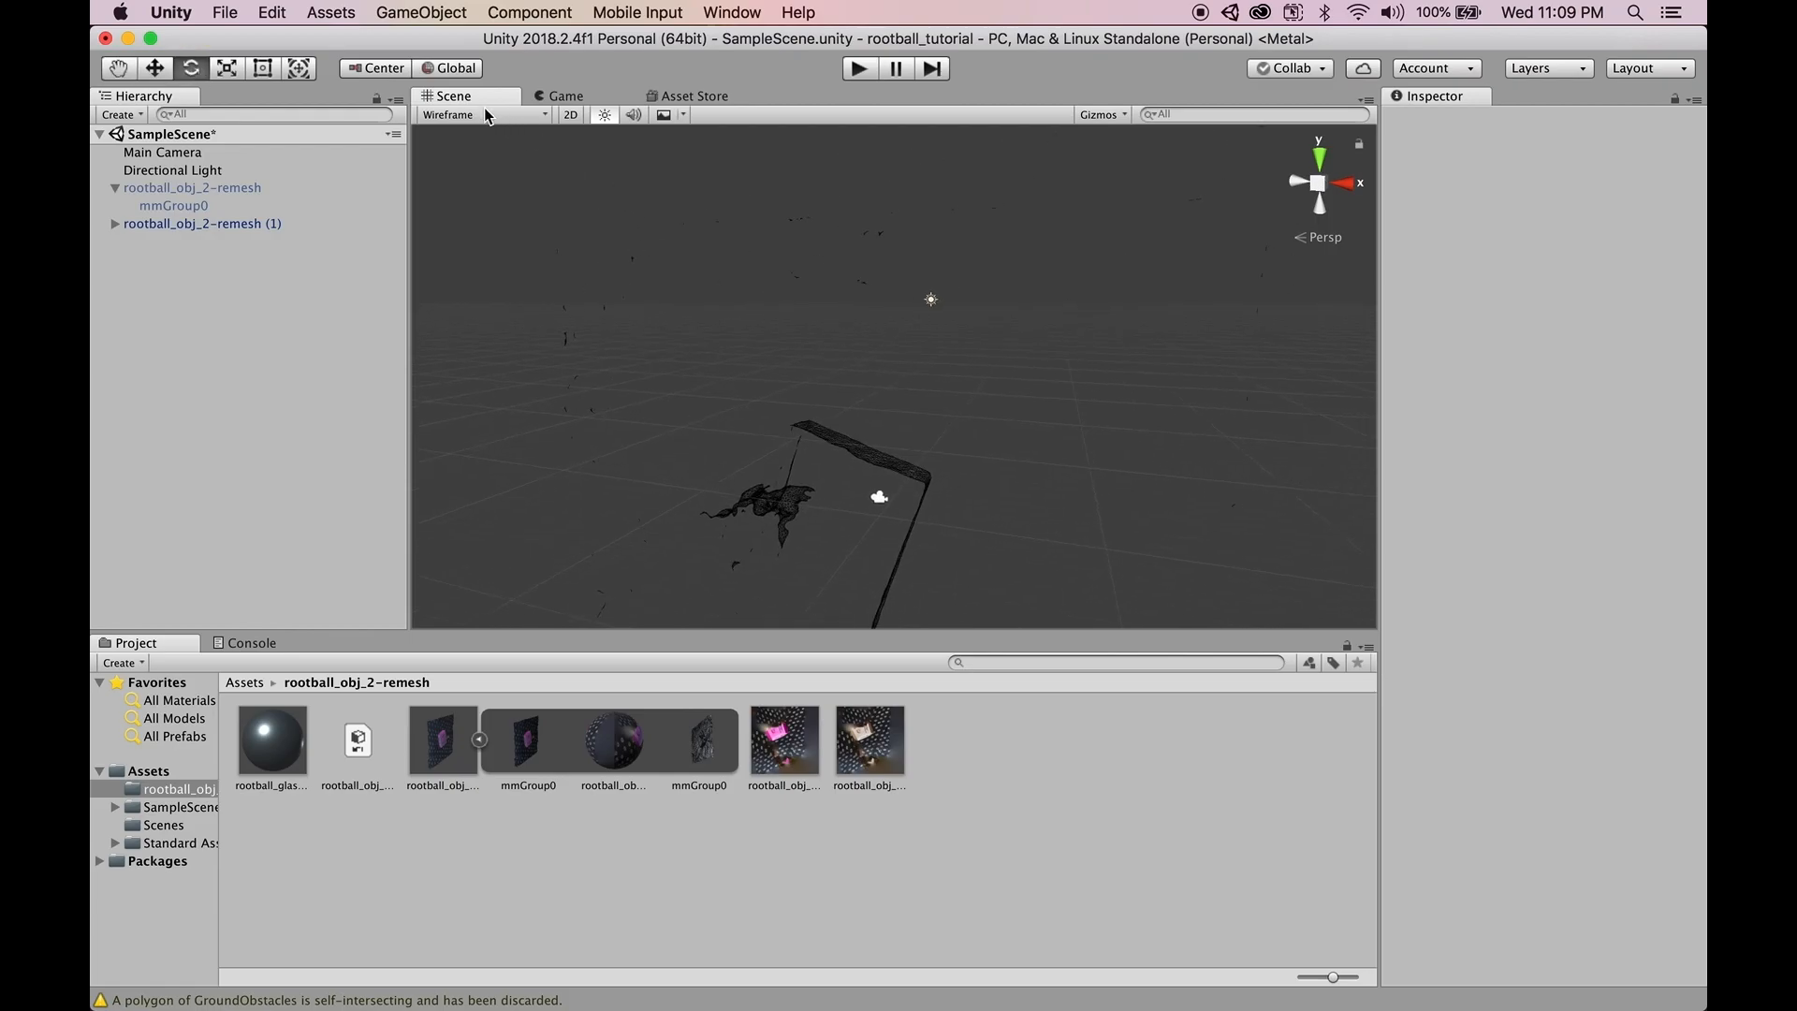
- Return the scene display to Shaded mode and view the textured copy from the front
left_click(524, 115)
left_click(506, 152)
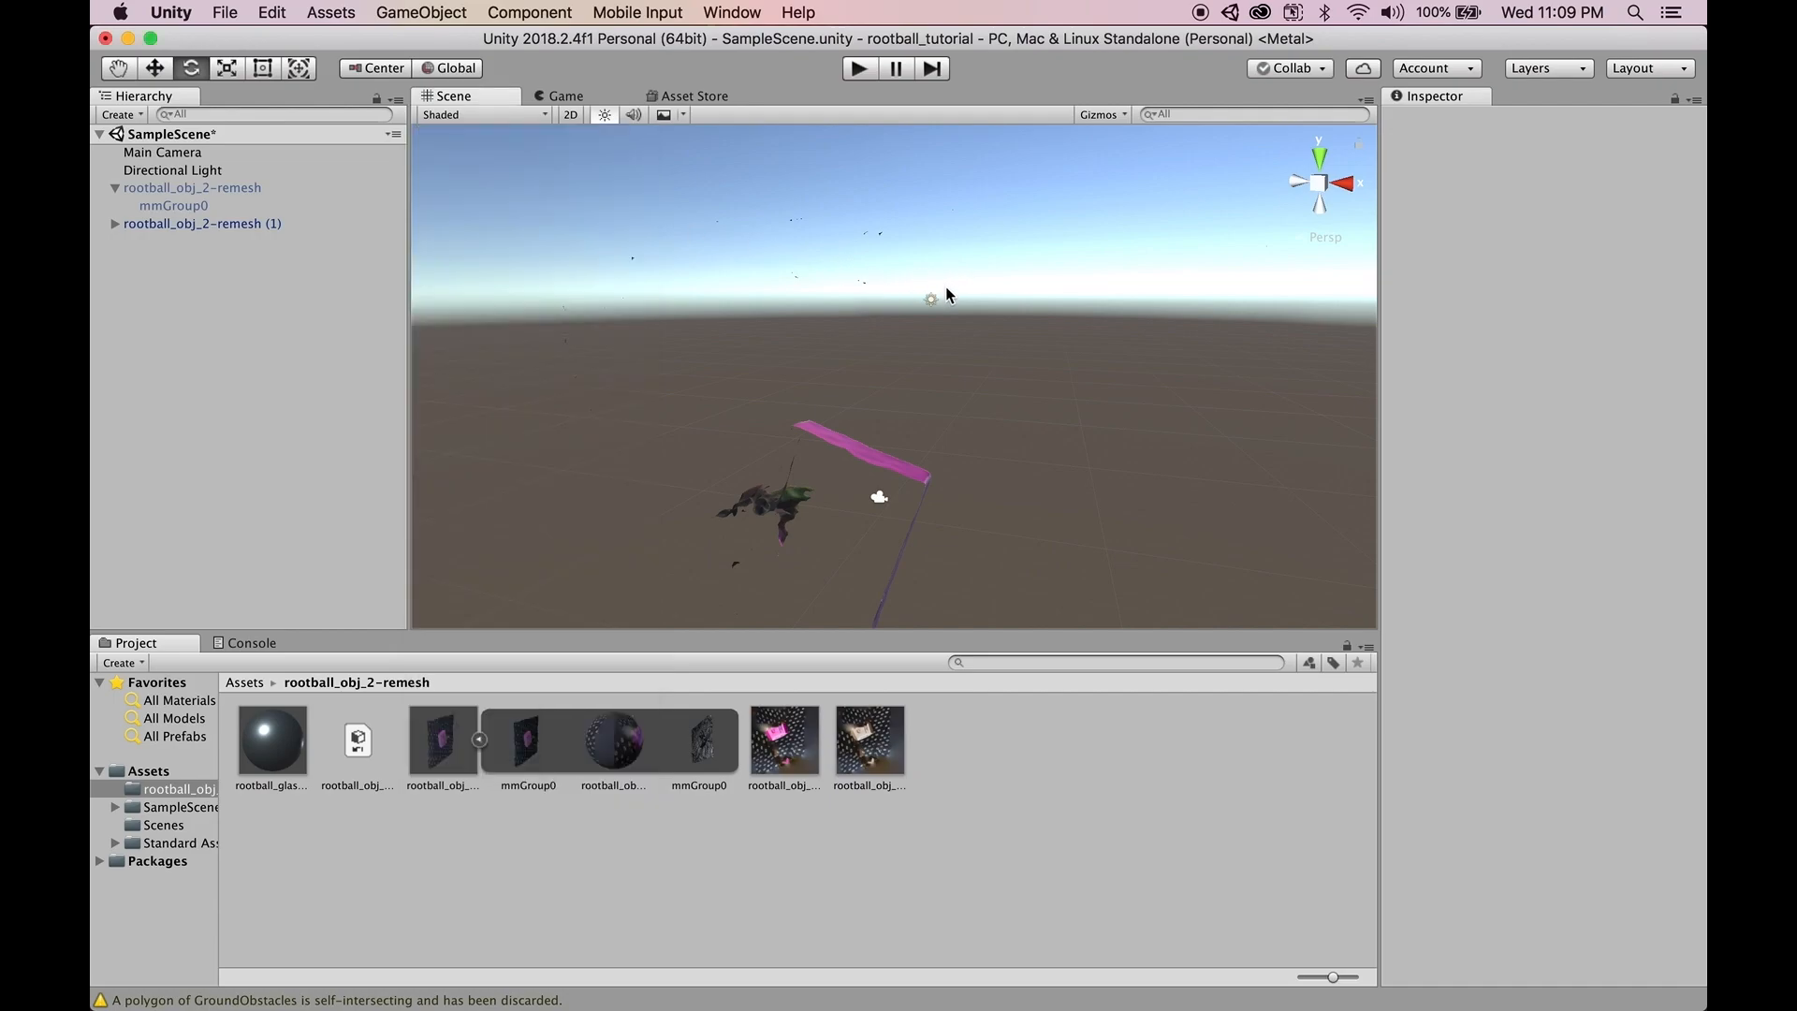
scroll(979, 317, "up", 10)
right_click_drag(977, 307, 1101, 469)
scroll(1101, 470, "down", 10)
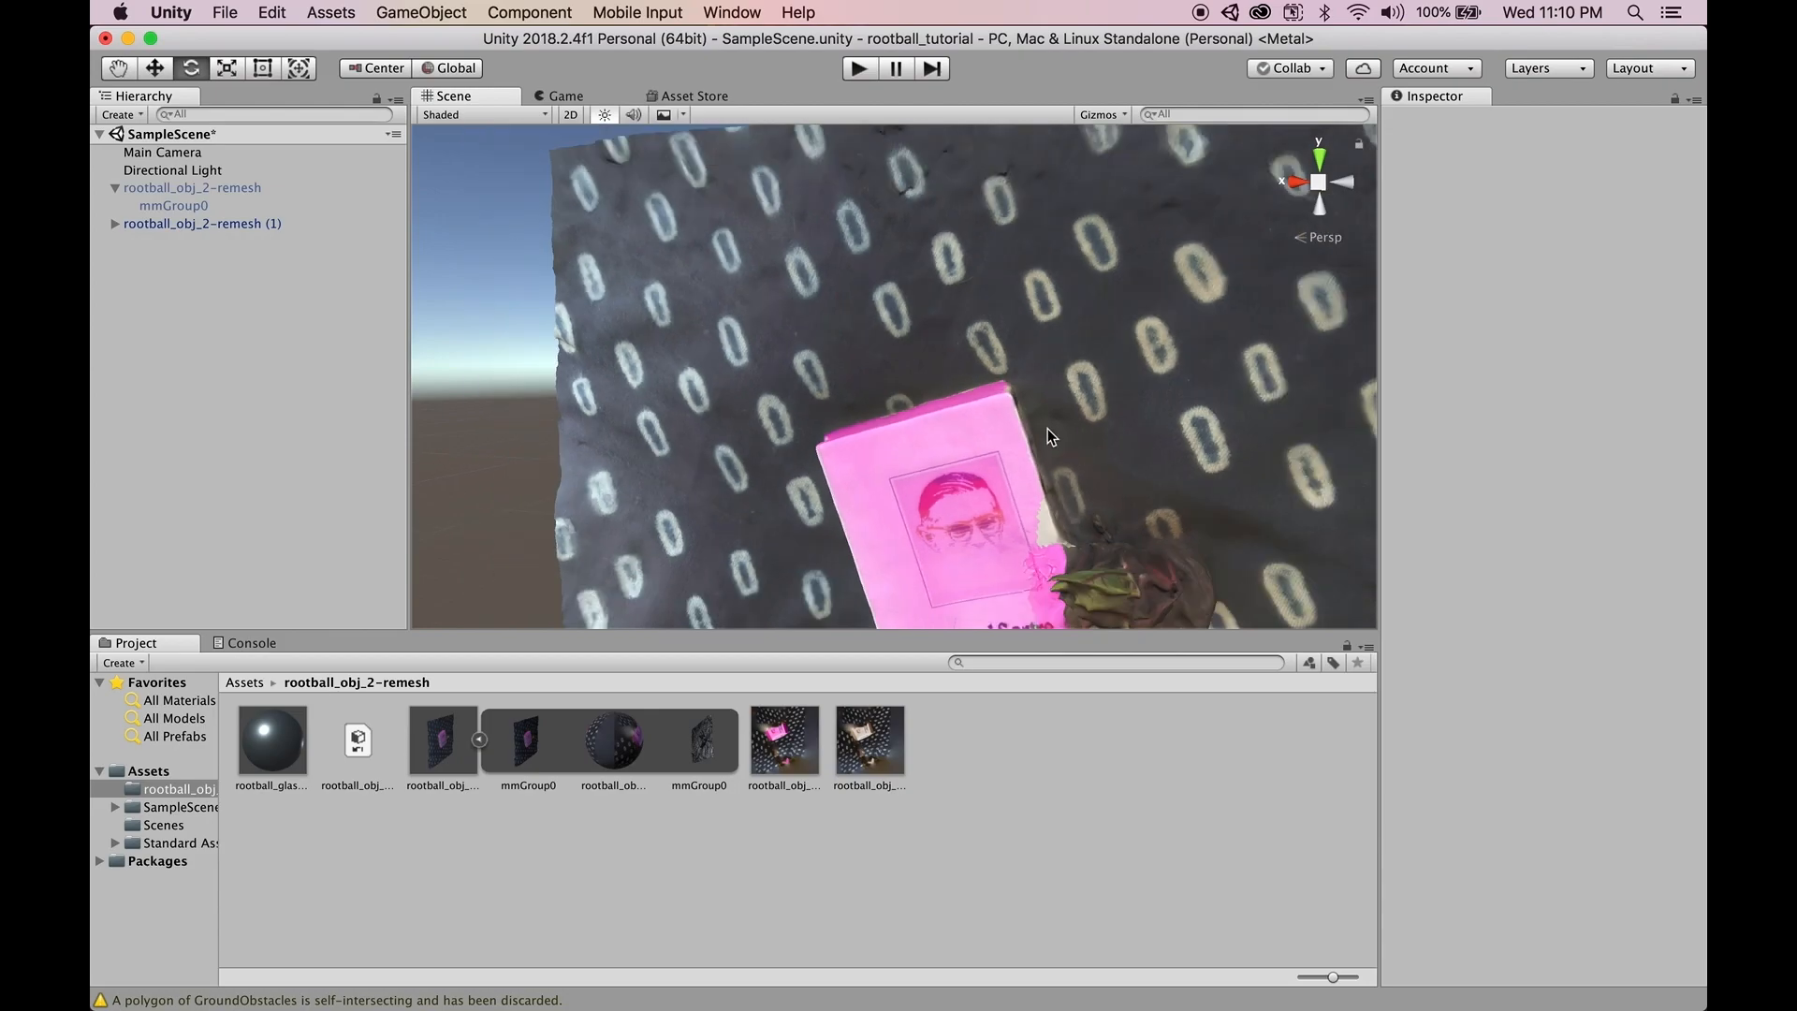
scroll(854, 393, "up", 3)
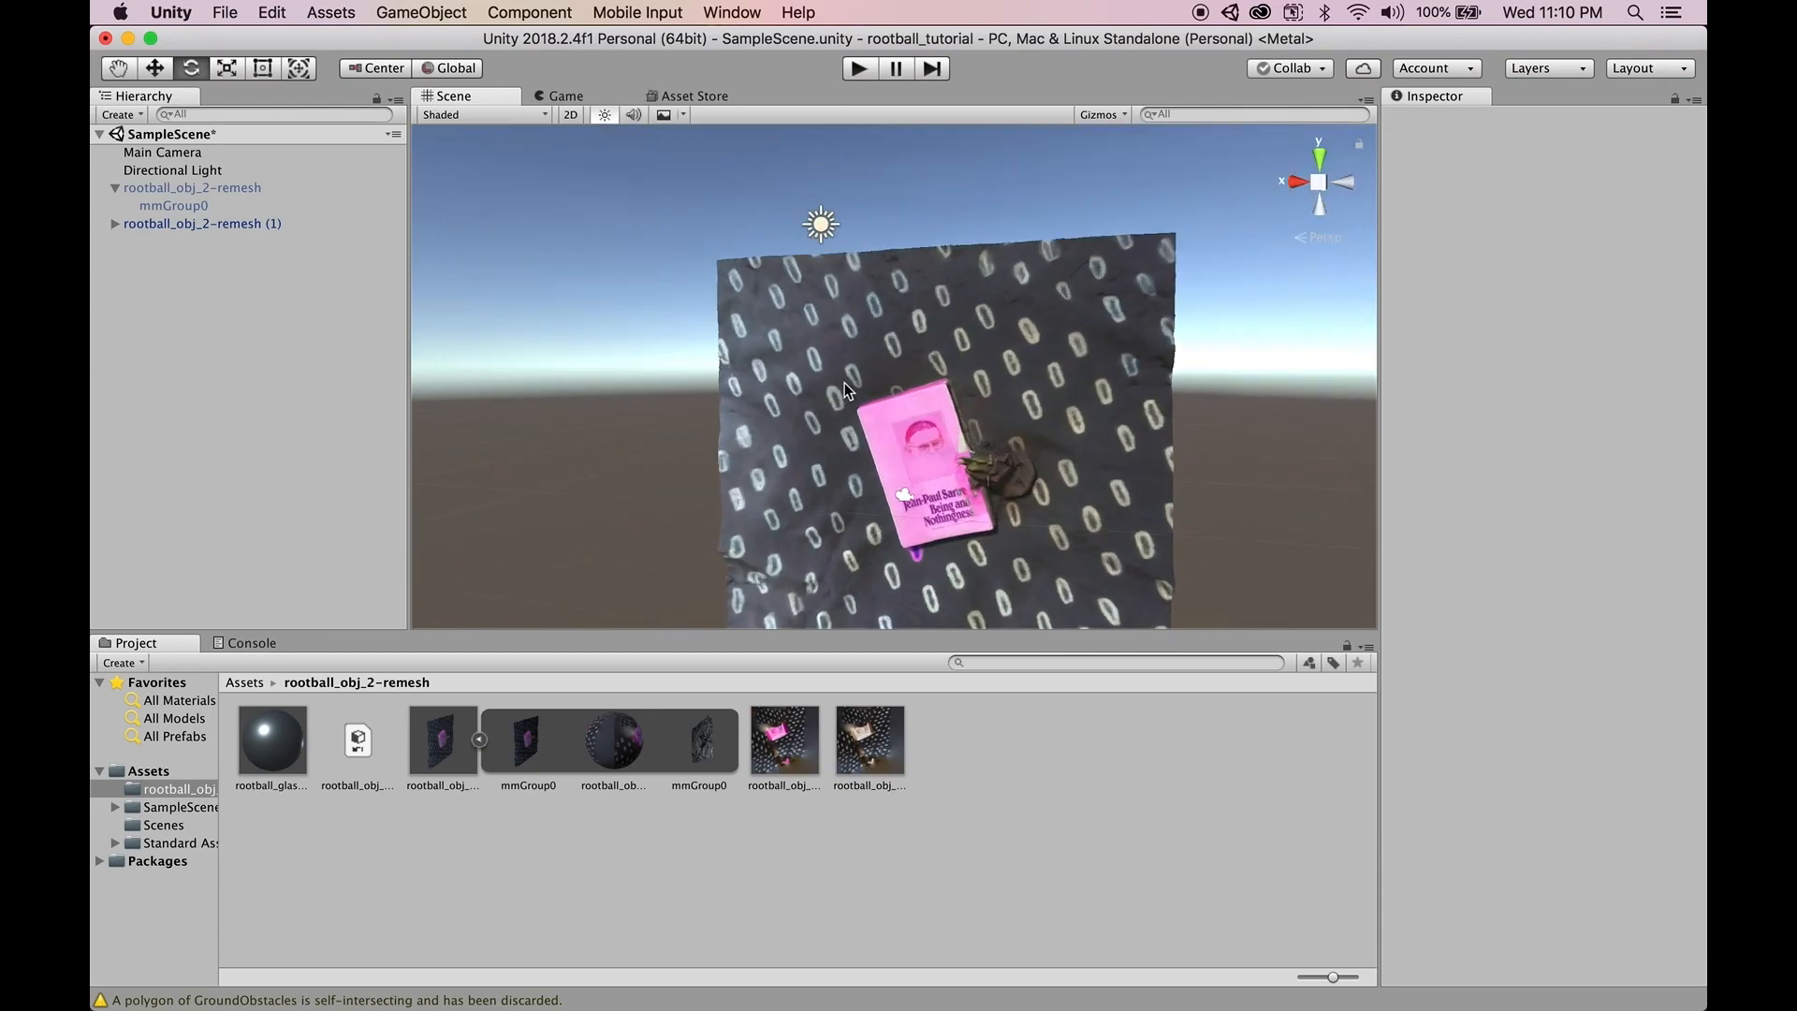
- Check the Transform values of the original rootball_obj_2-remesh, and select the copy rootball_obj_2-remesh (1)
left_click(186, 225)
left_click(188, 190)
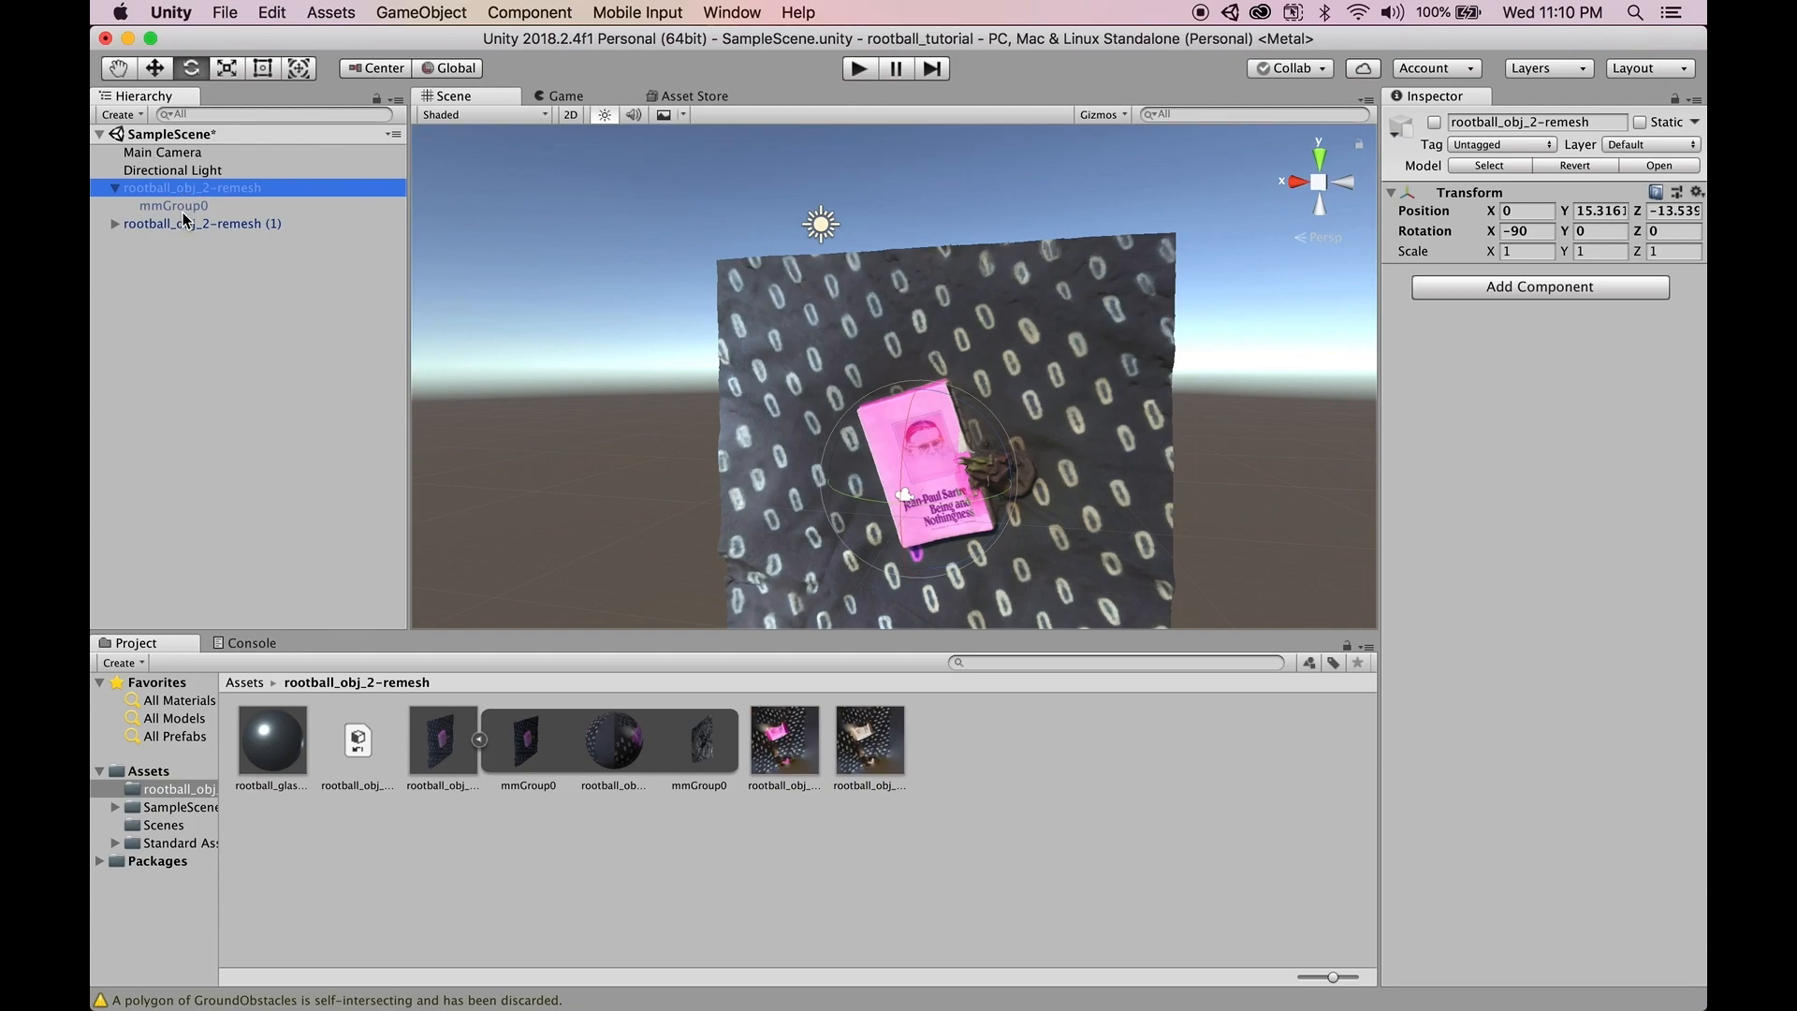
left_click(199, 224)
- Try a Y rotation of -90 on the textured copy, and reset it to 0
left_click(1599, 233)
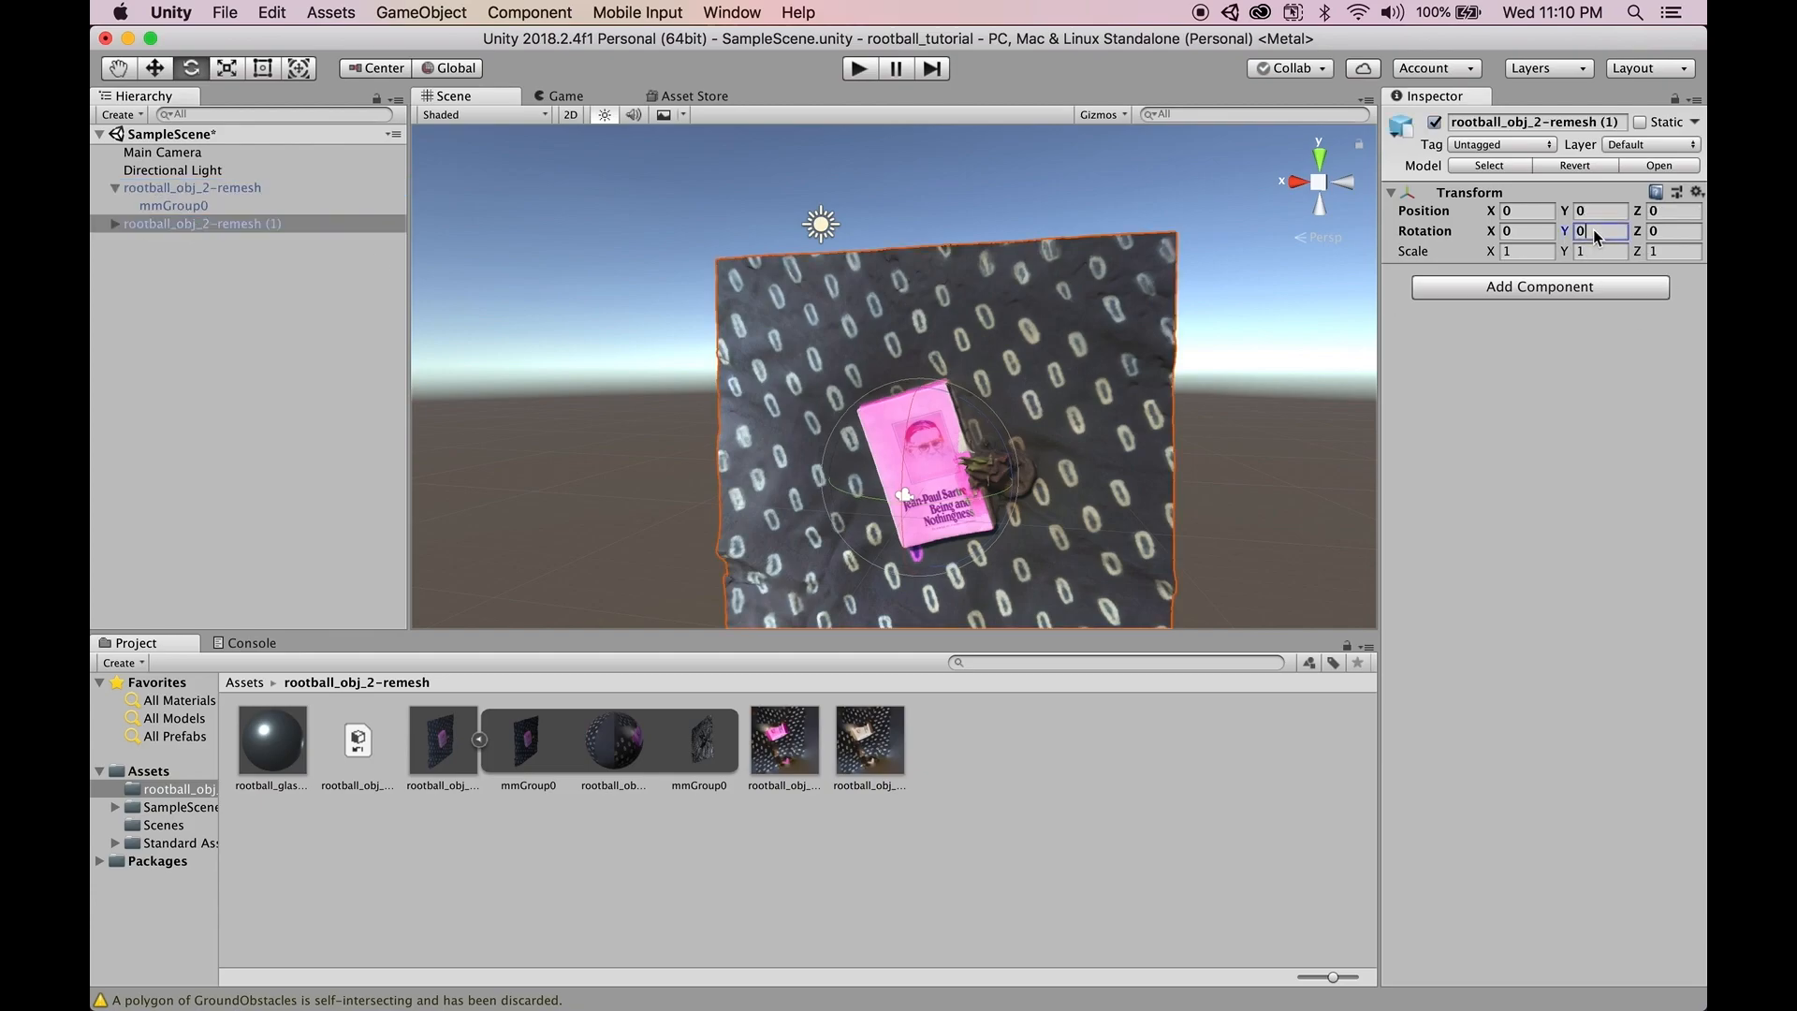
type("-90")
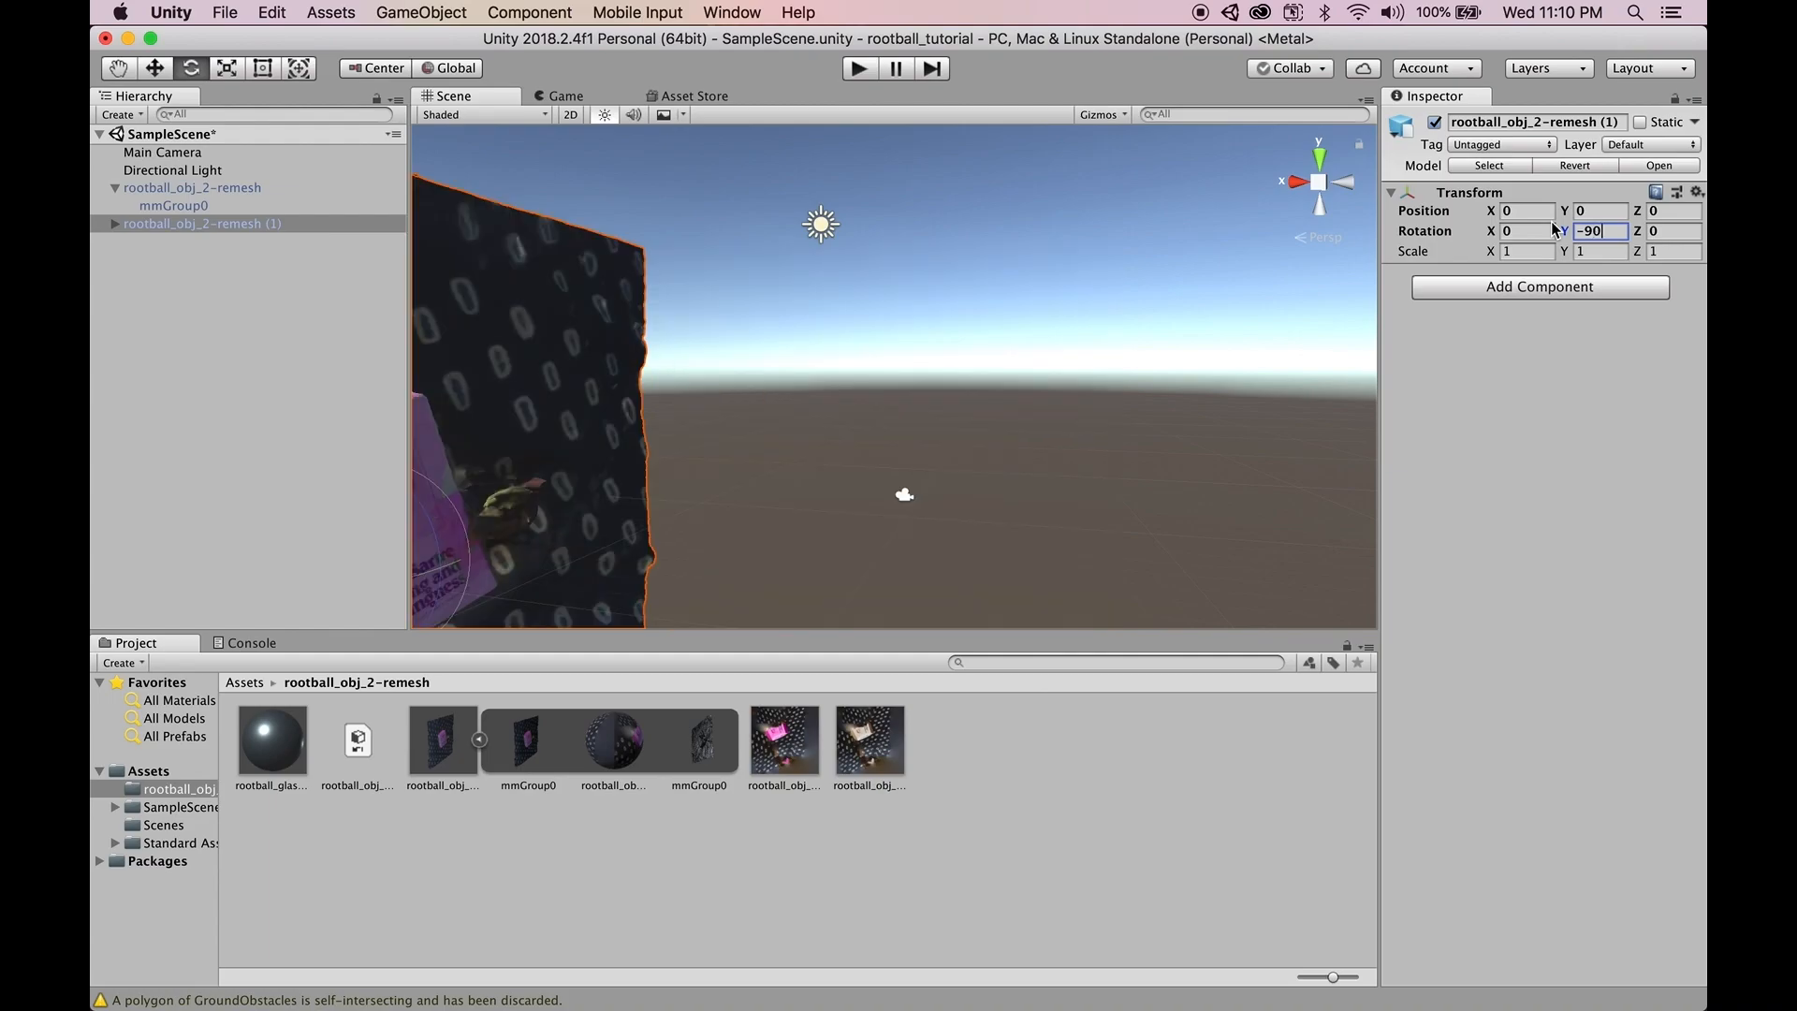
key("BackSpace")
key("BackSpace")
key("BackSpace")
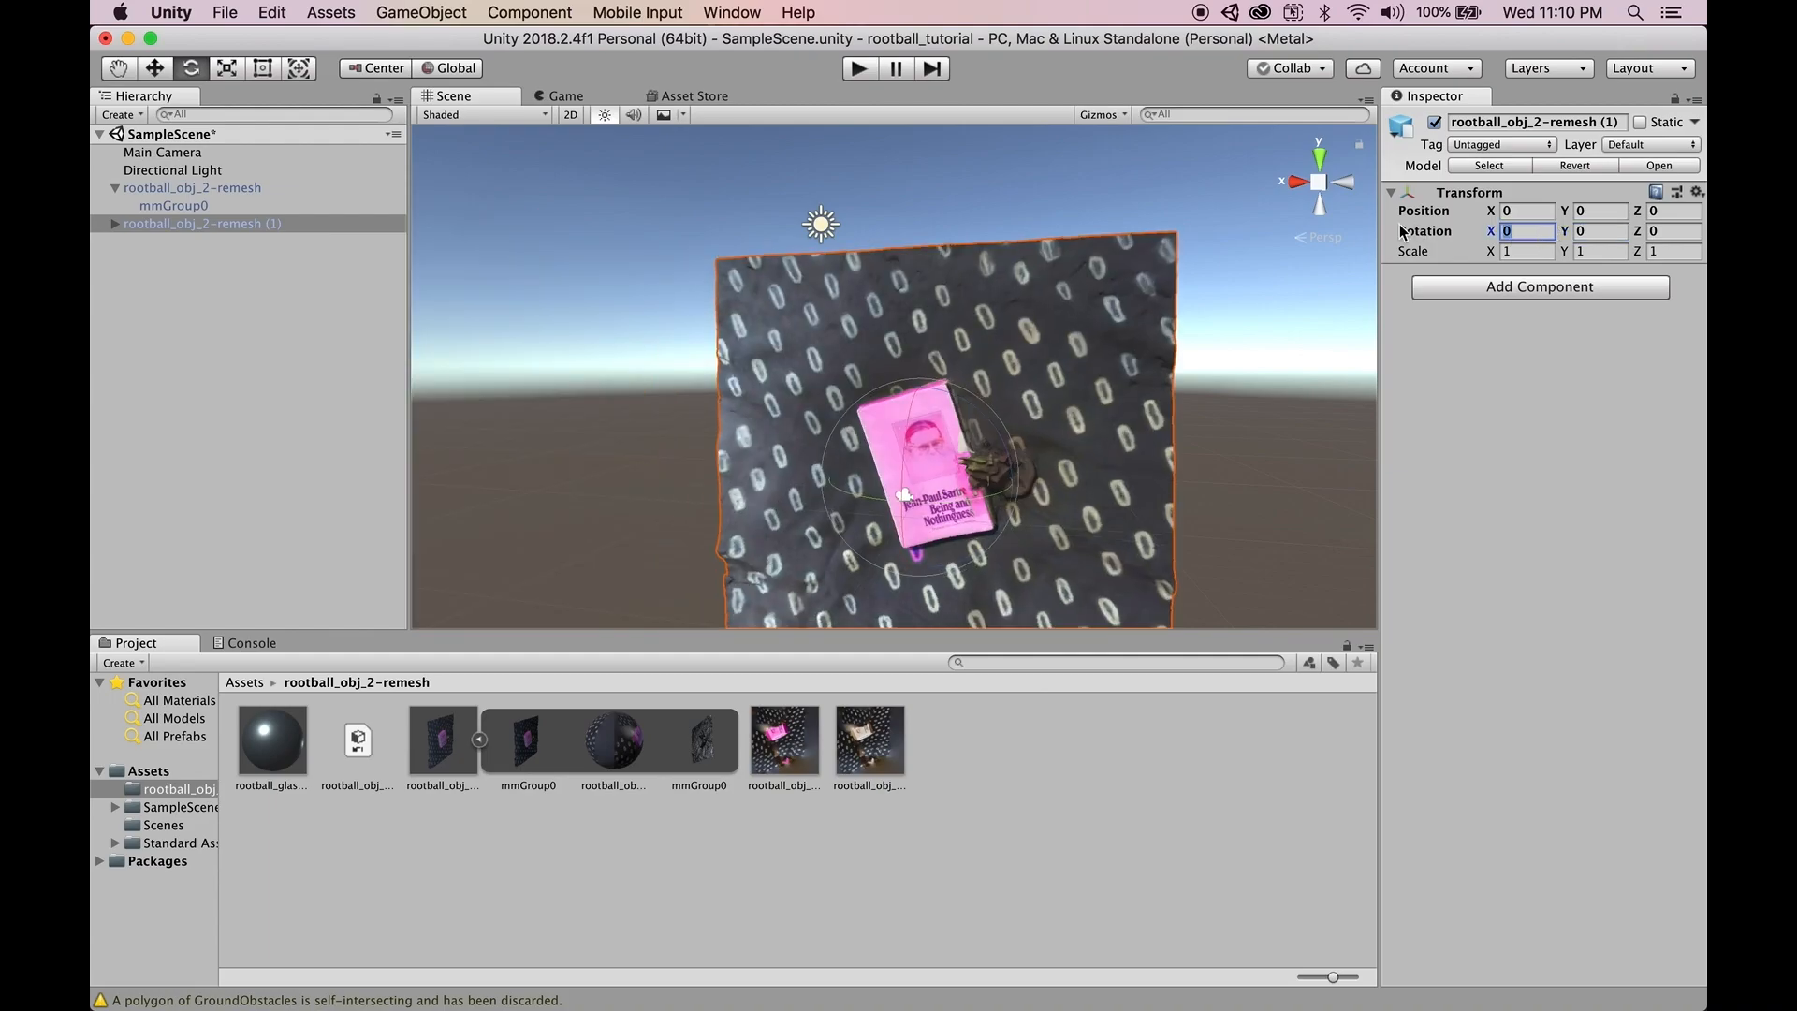
- Set the X rotation of the textured copy to -90 so it lies flat, and bring it into view
type("-90")
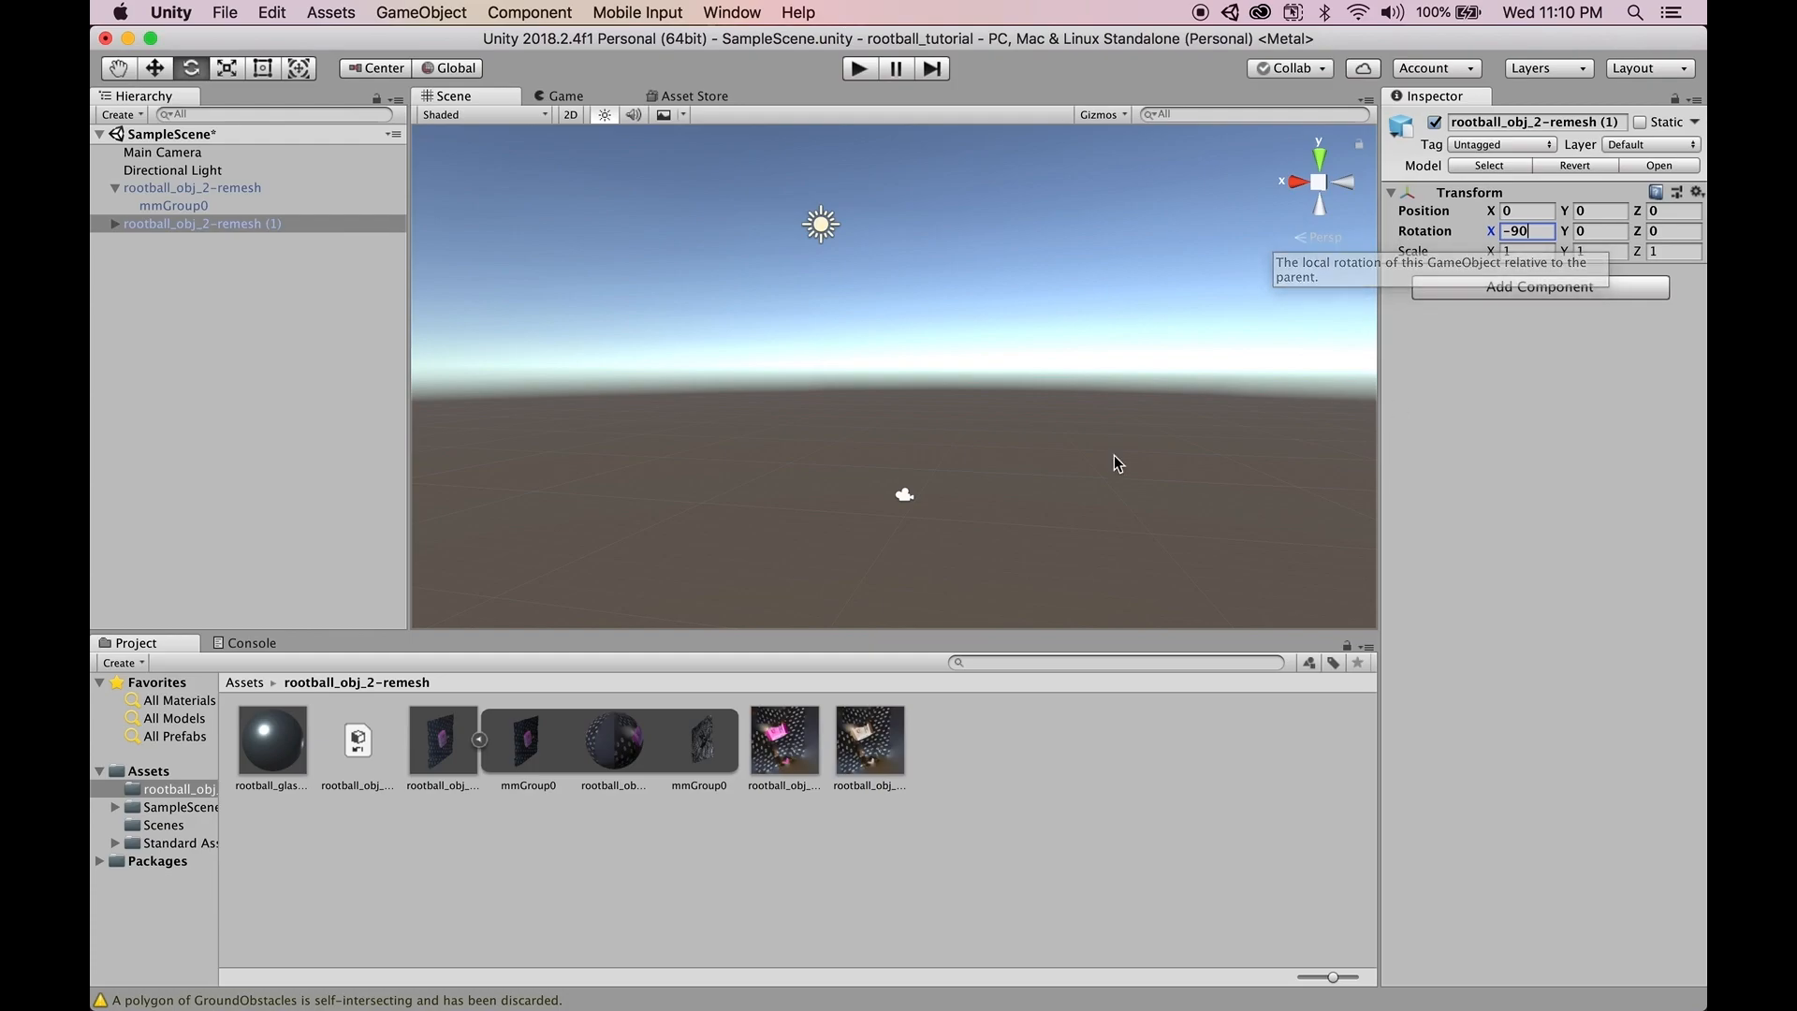
scroll(1068, 451, "down", 5)
scroll(938, 505, "down", 3)
right_click_drag(814, 498, 906, 599)
scroll(744, 464, "up", 3)
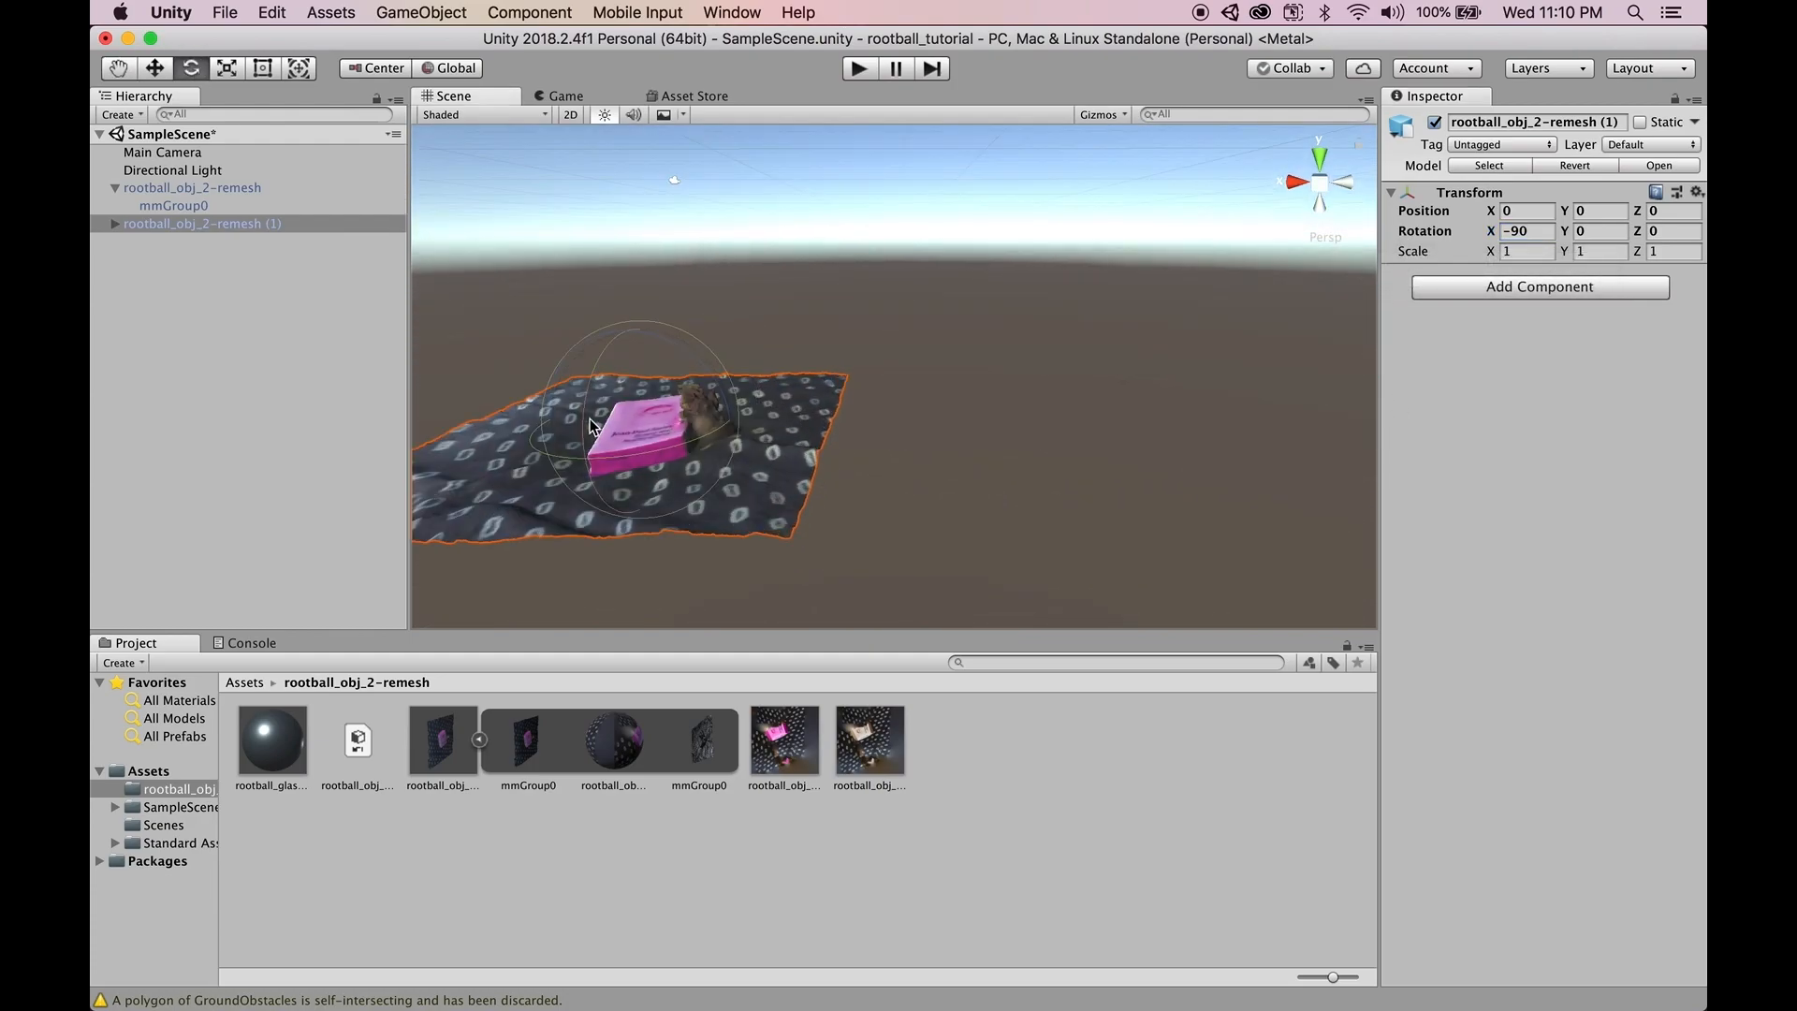
- Reactivate the original rootball_obj_2-remesh glass model in the scene
left_click(182, 206)
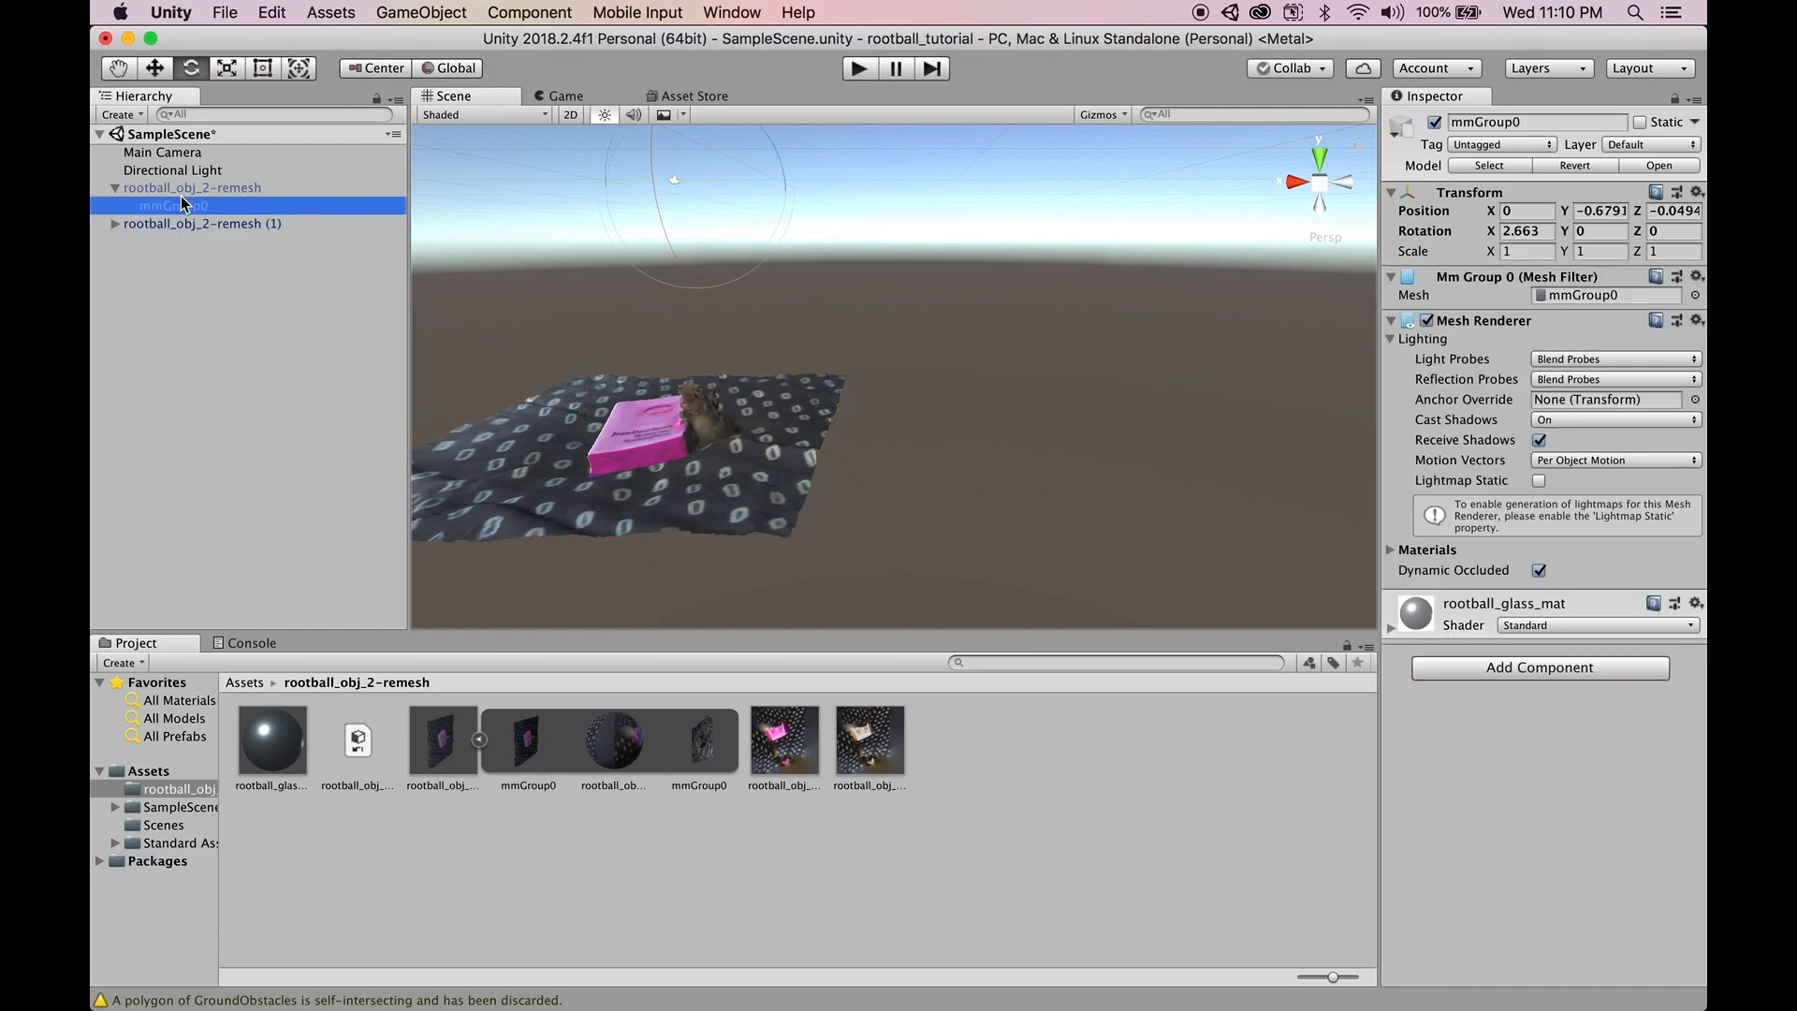
left_click(249, 188)
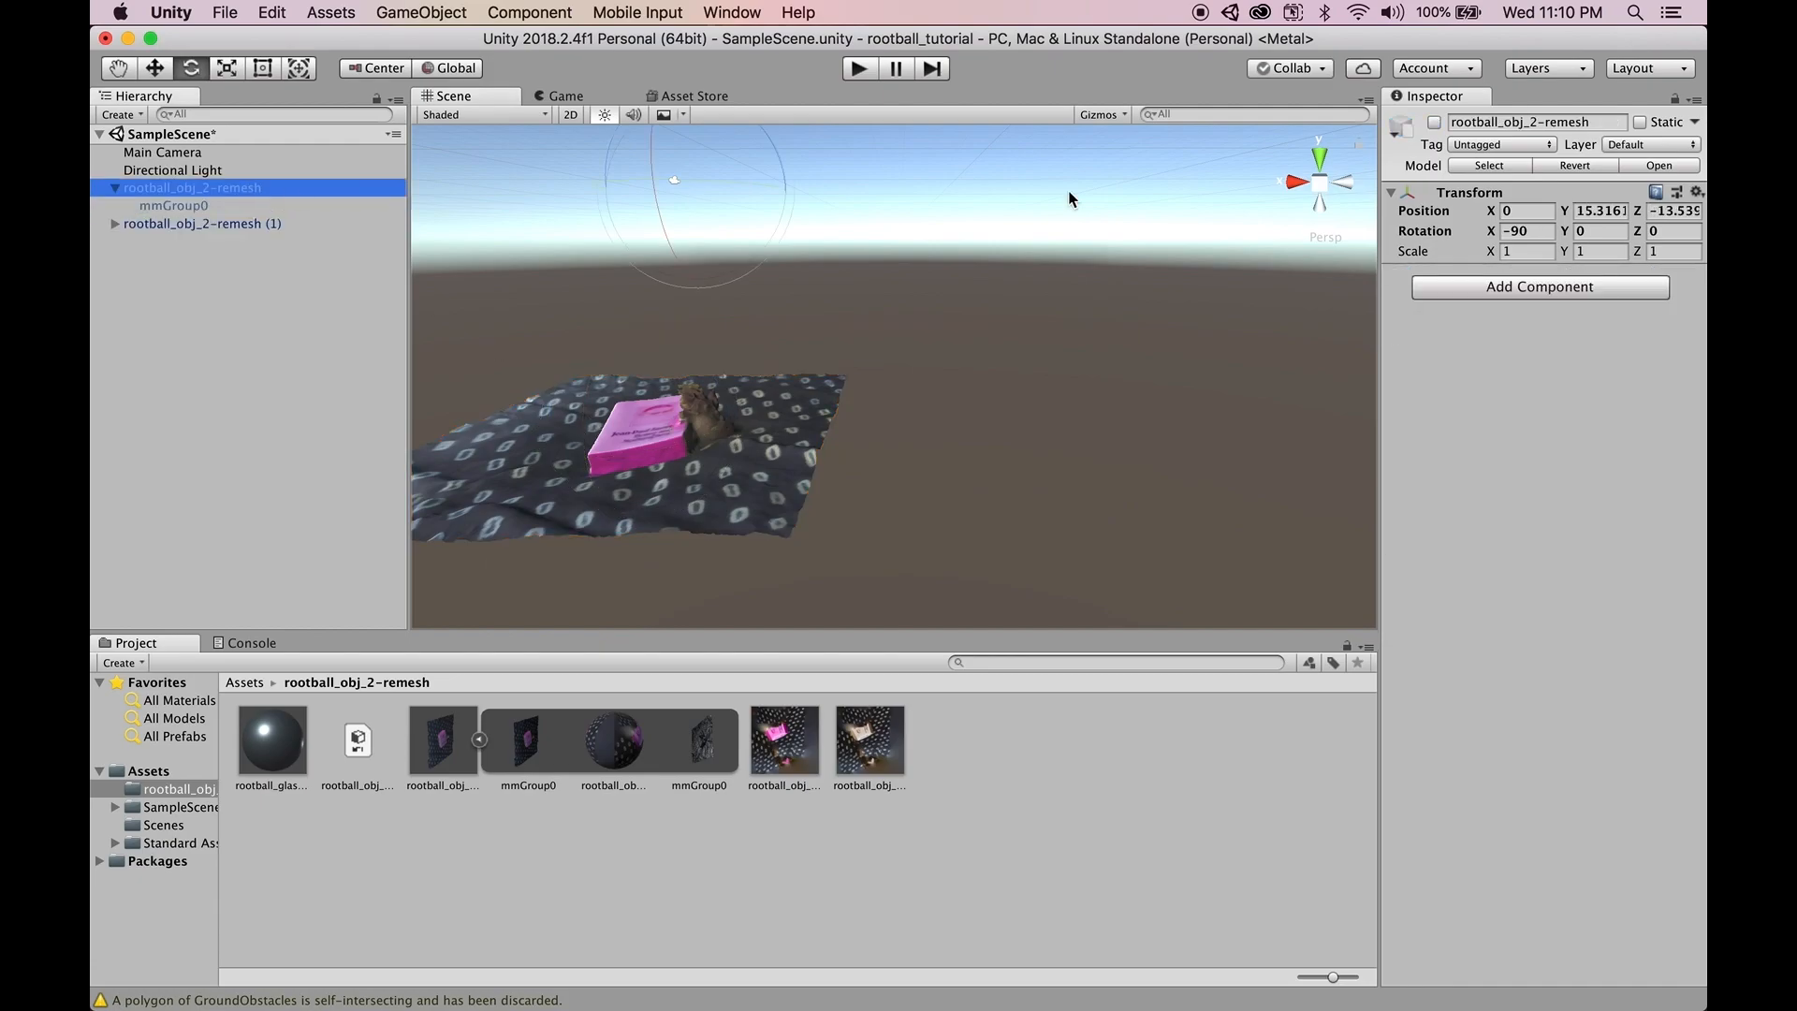
left_click(1434, 123)
- Raise the textured copy rootball_obj_2-remesh (1) to a Y position of about 7.58, beneath the glass model
left_click(606, 415)
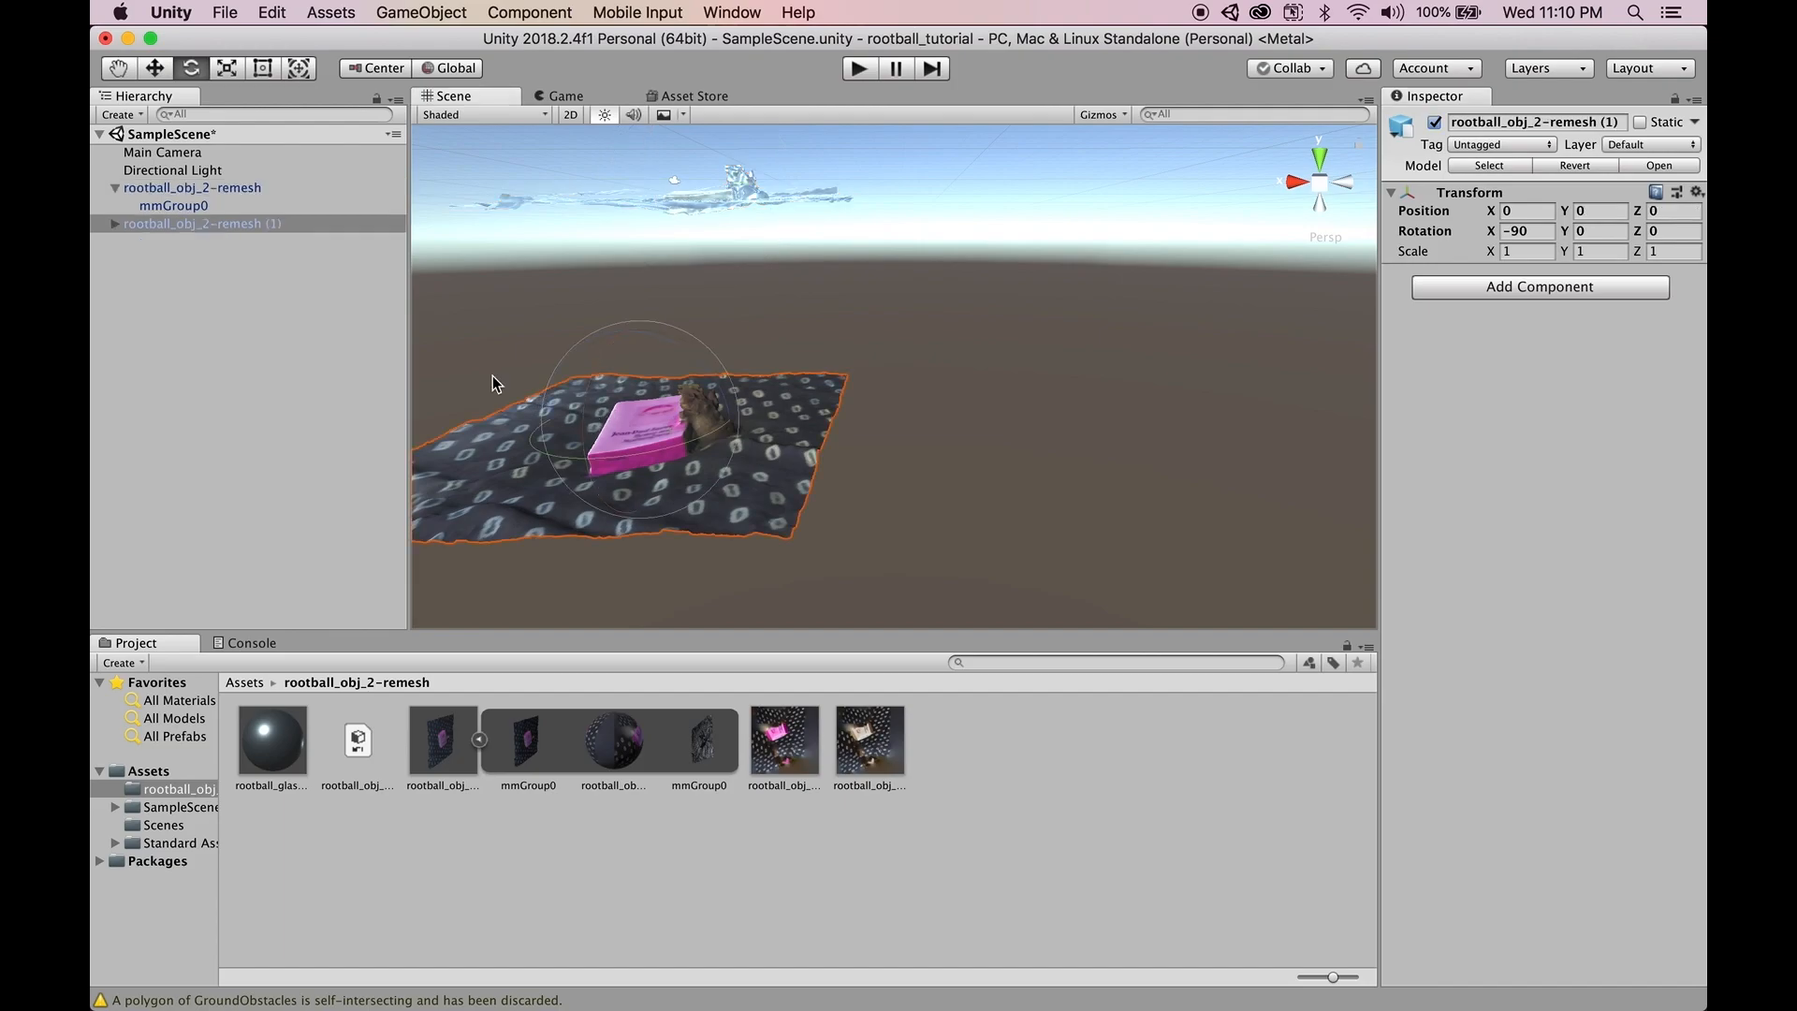
left_click_drag(622, 348, 626, 228)
middle_click_drag(558, 211, 803, 339)
right_click_drag(803, 339, 940, 337)
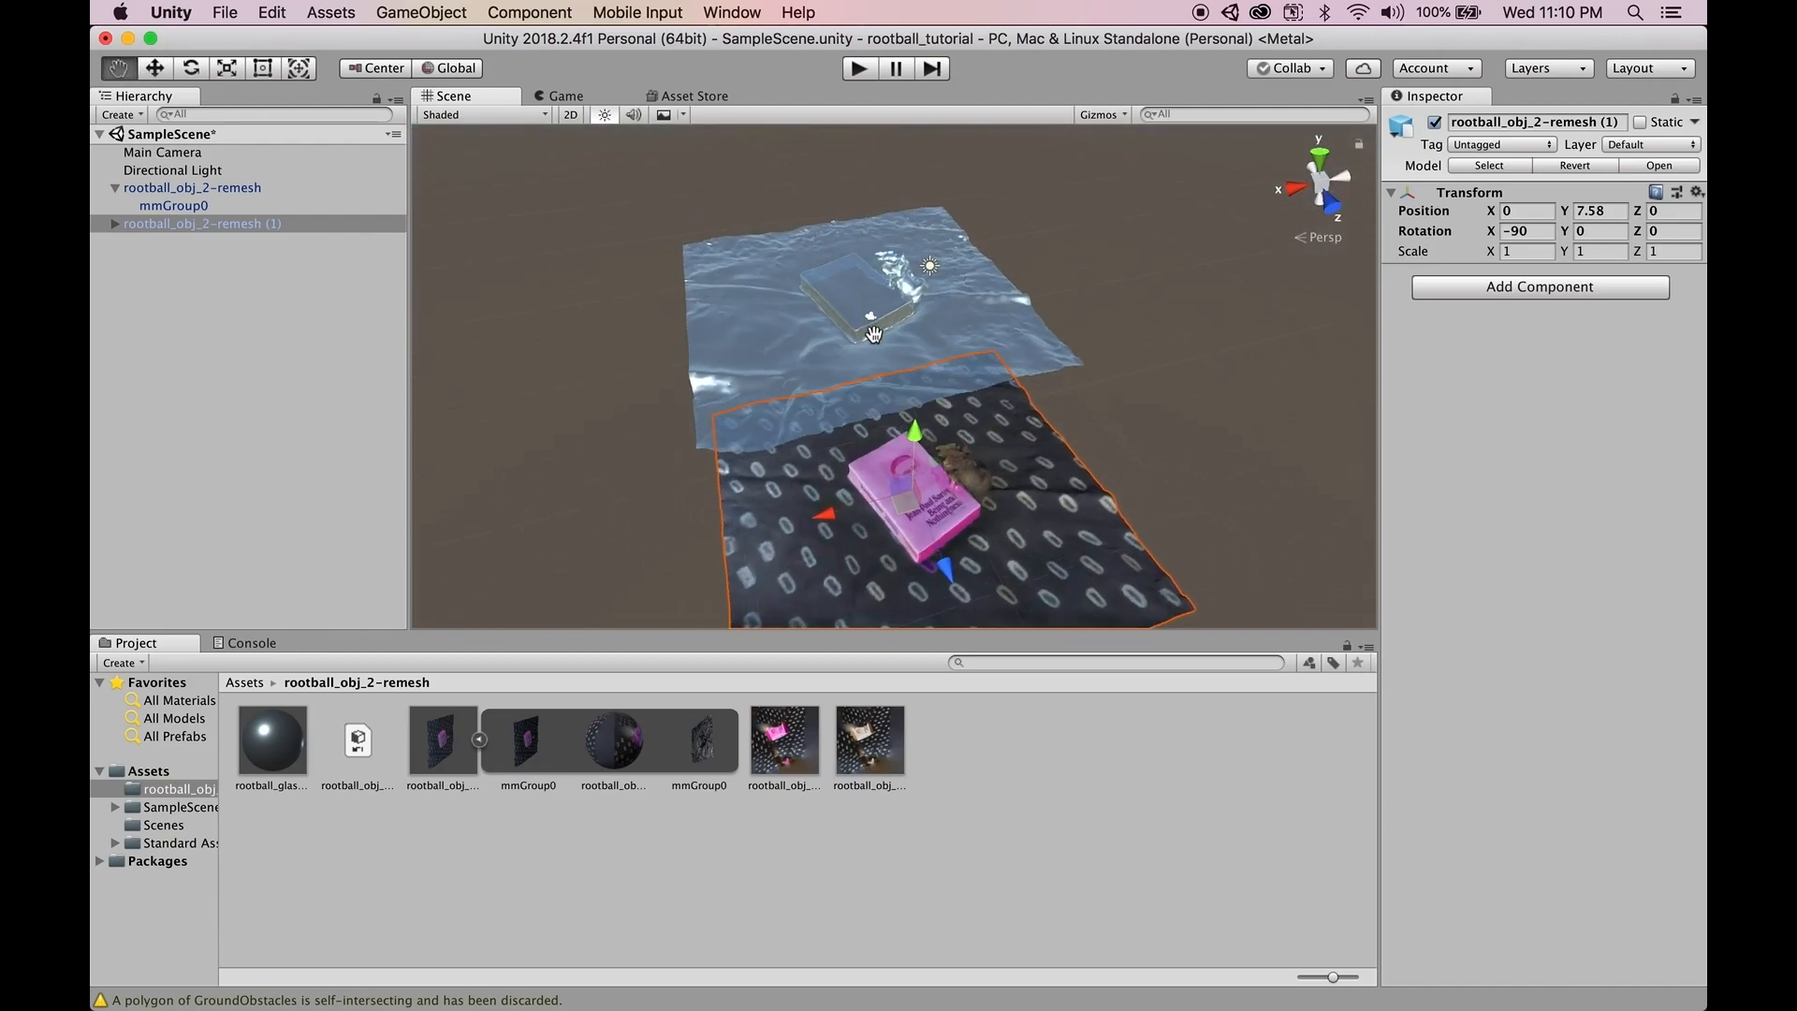
- Examine up close how the textured copy shows through the transparent glass model
right_click_drag(1214, 452, 1292, 280)
left_click(1230, 481)
scroll(891, 373, "up", 5)
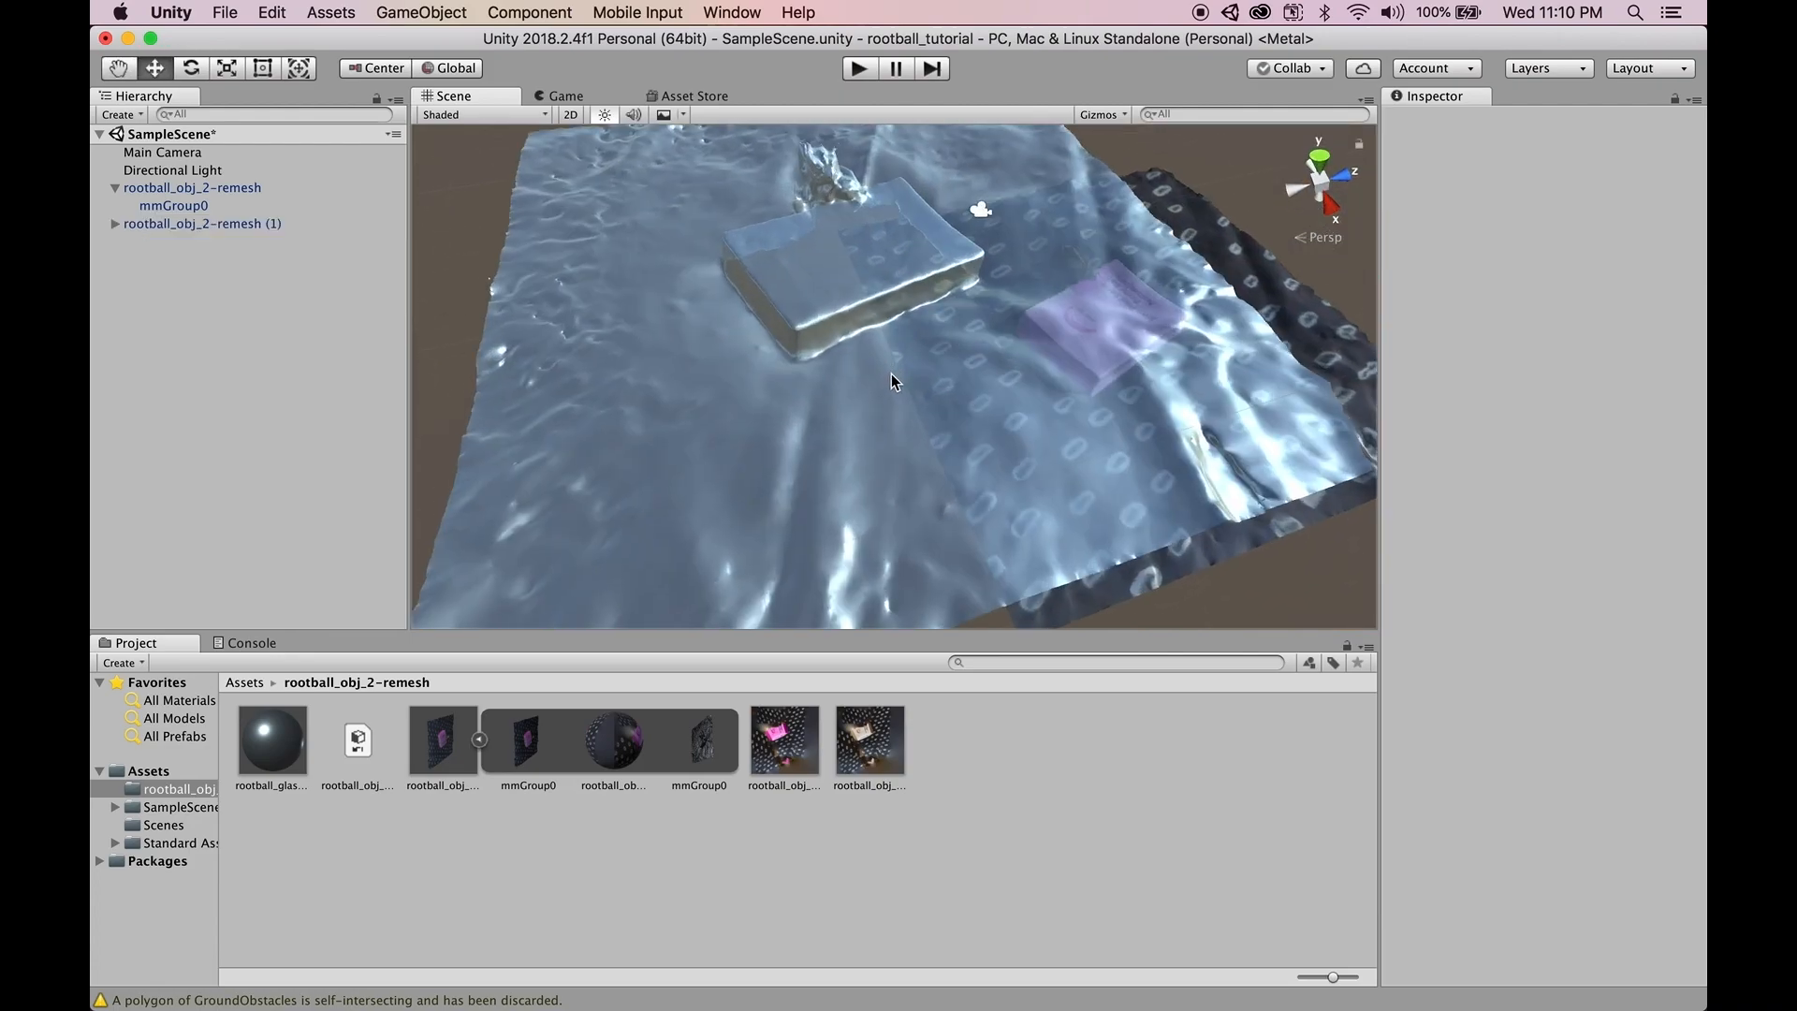
scroll(891, 374, "up", 5)
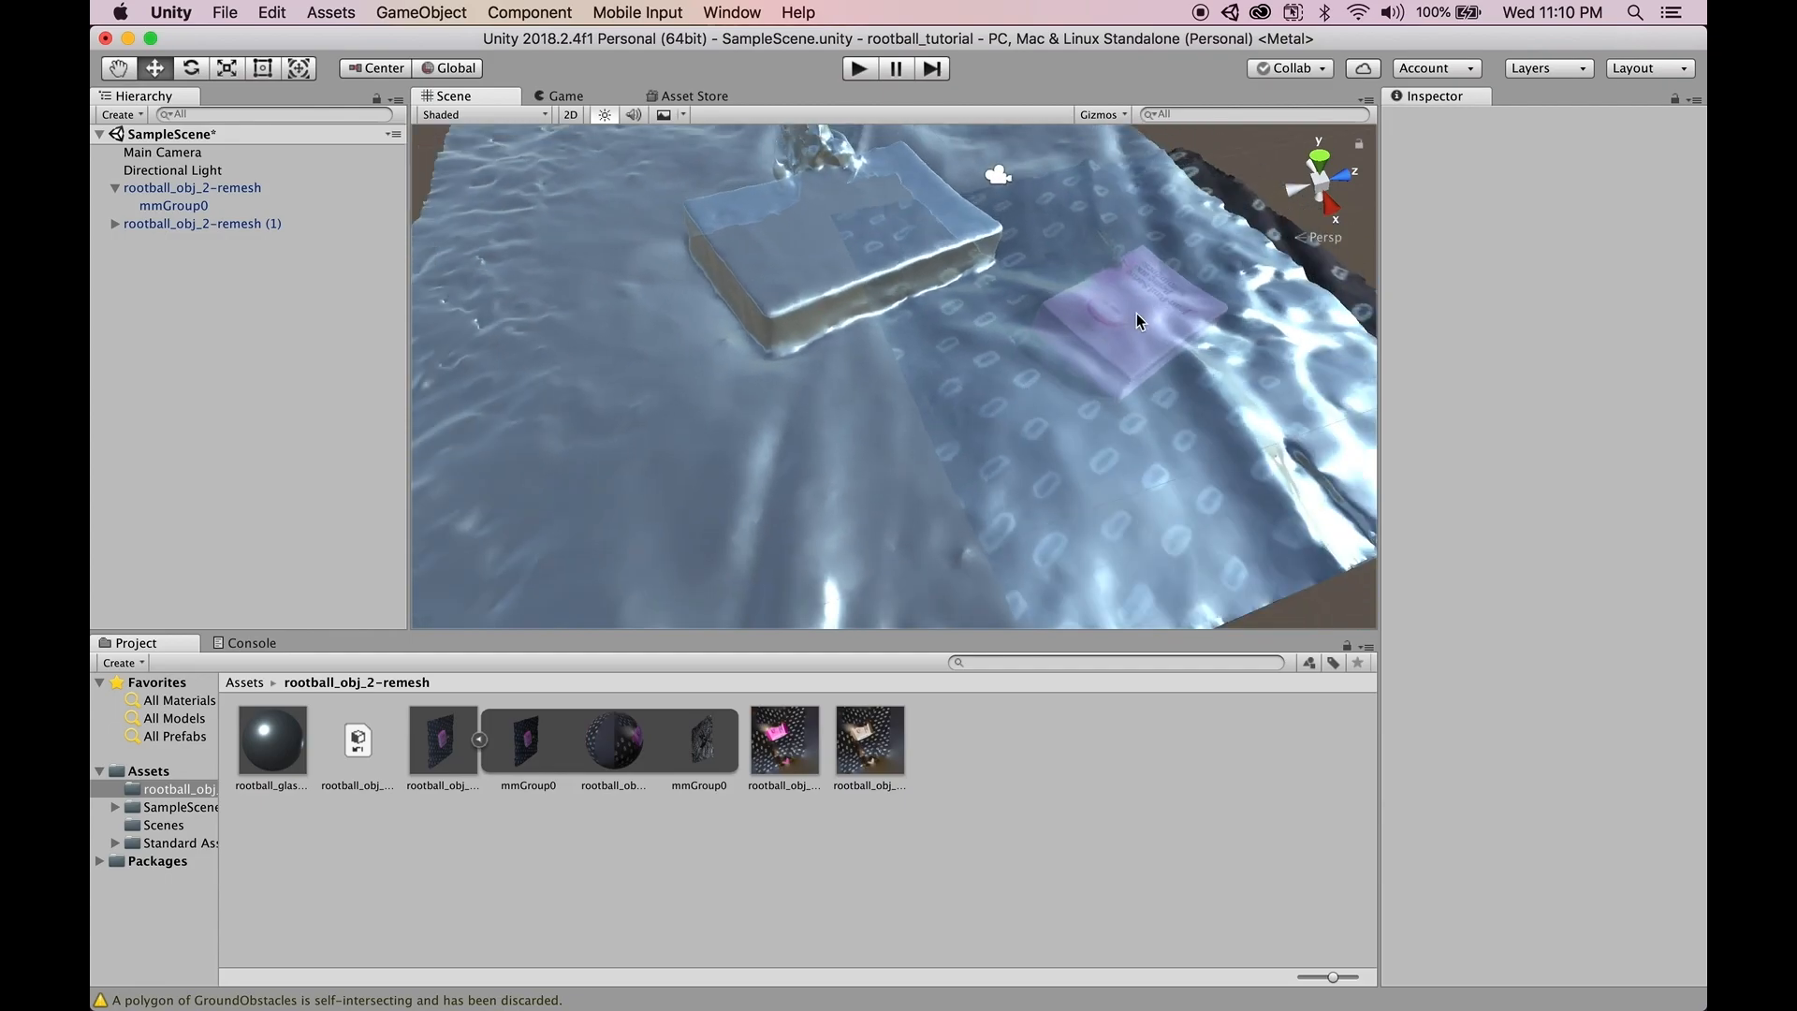
middle_click_drag(1112, 369, 804, 383)
scroll(982, 314, "down", 5)
scroll(969, 303, "down", 4)
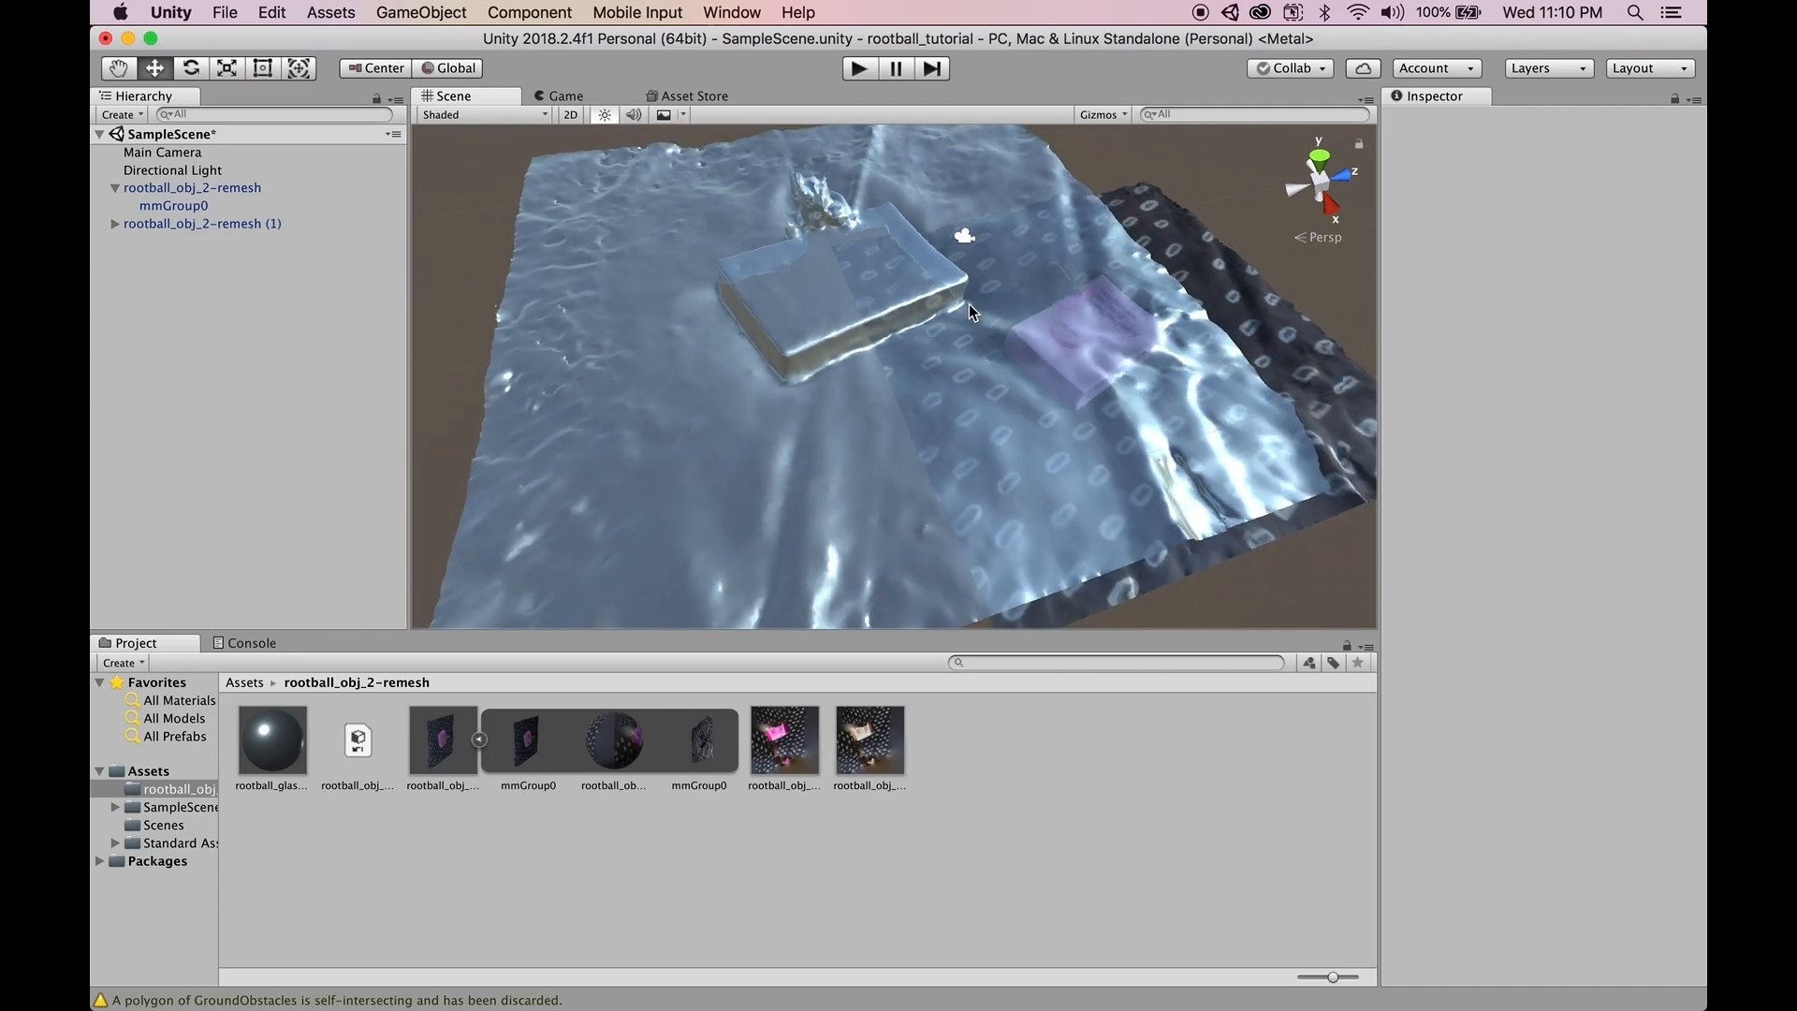
- Check the mesh renderer of mmGroup0 and inspect the Metallic setting of its rootball_glass_mat material
left_click(771, 344)
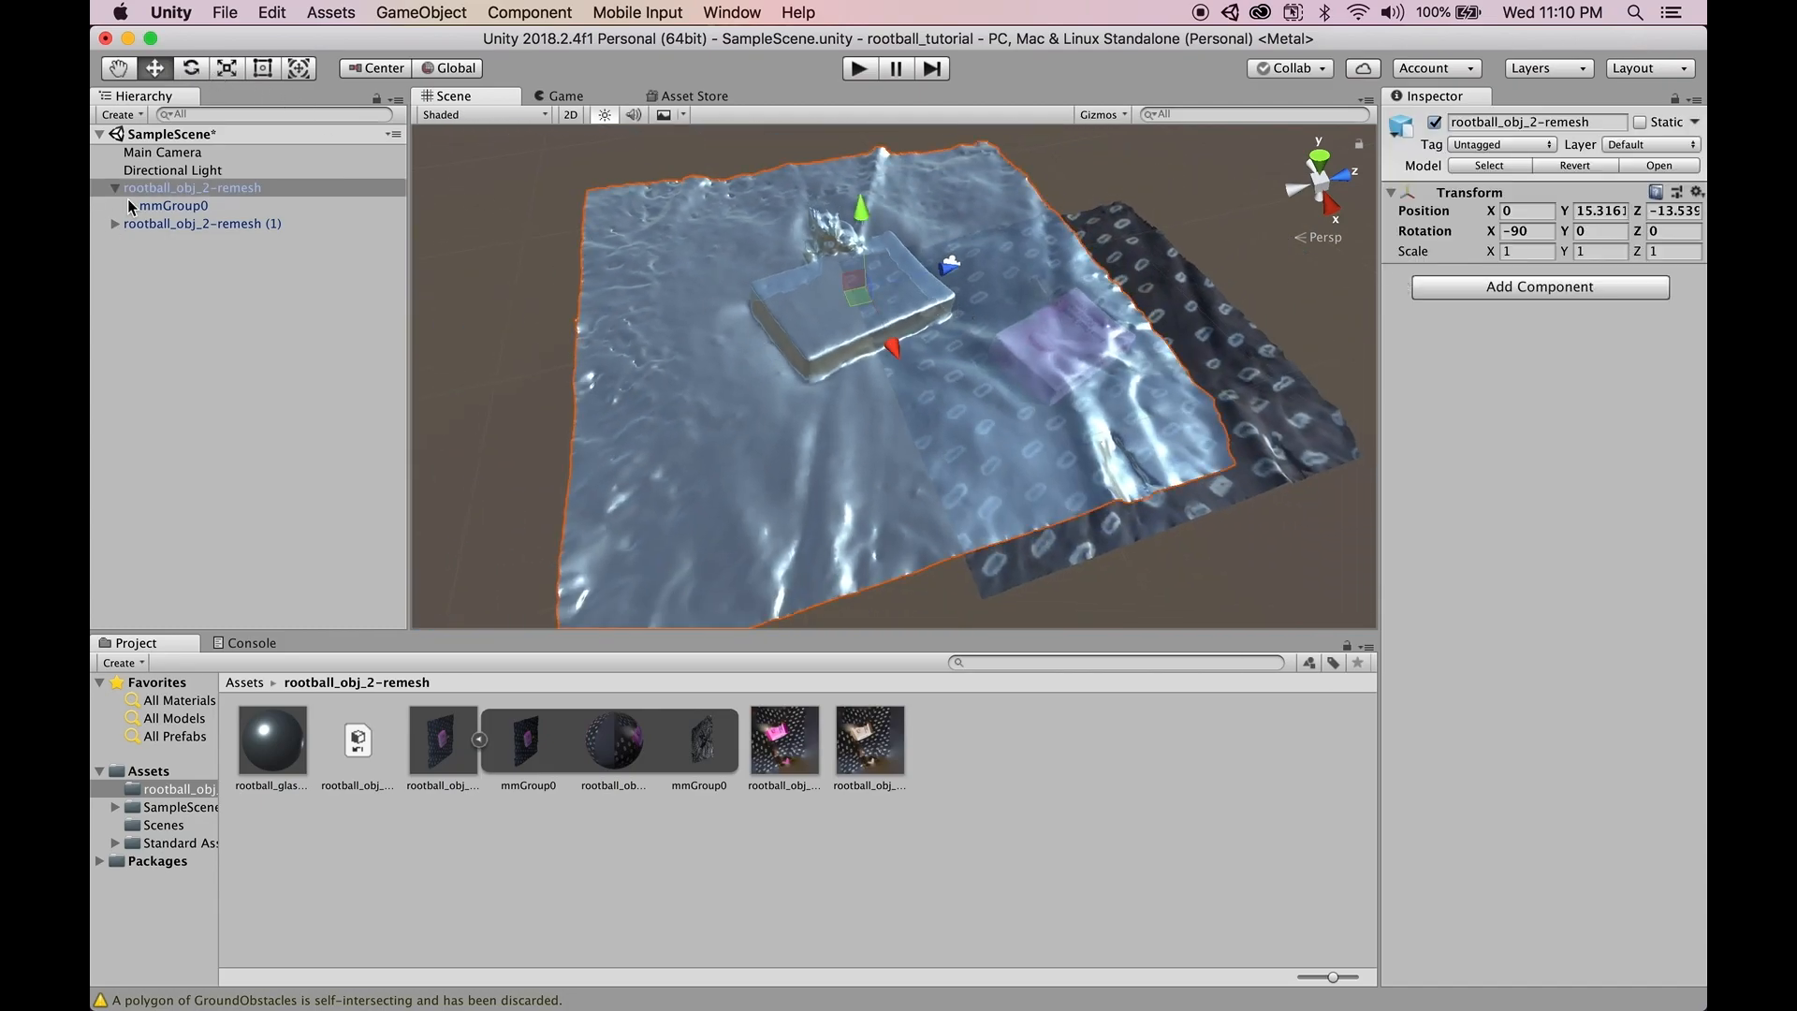
left_click(170, 205)
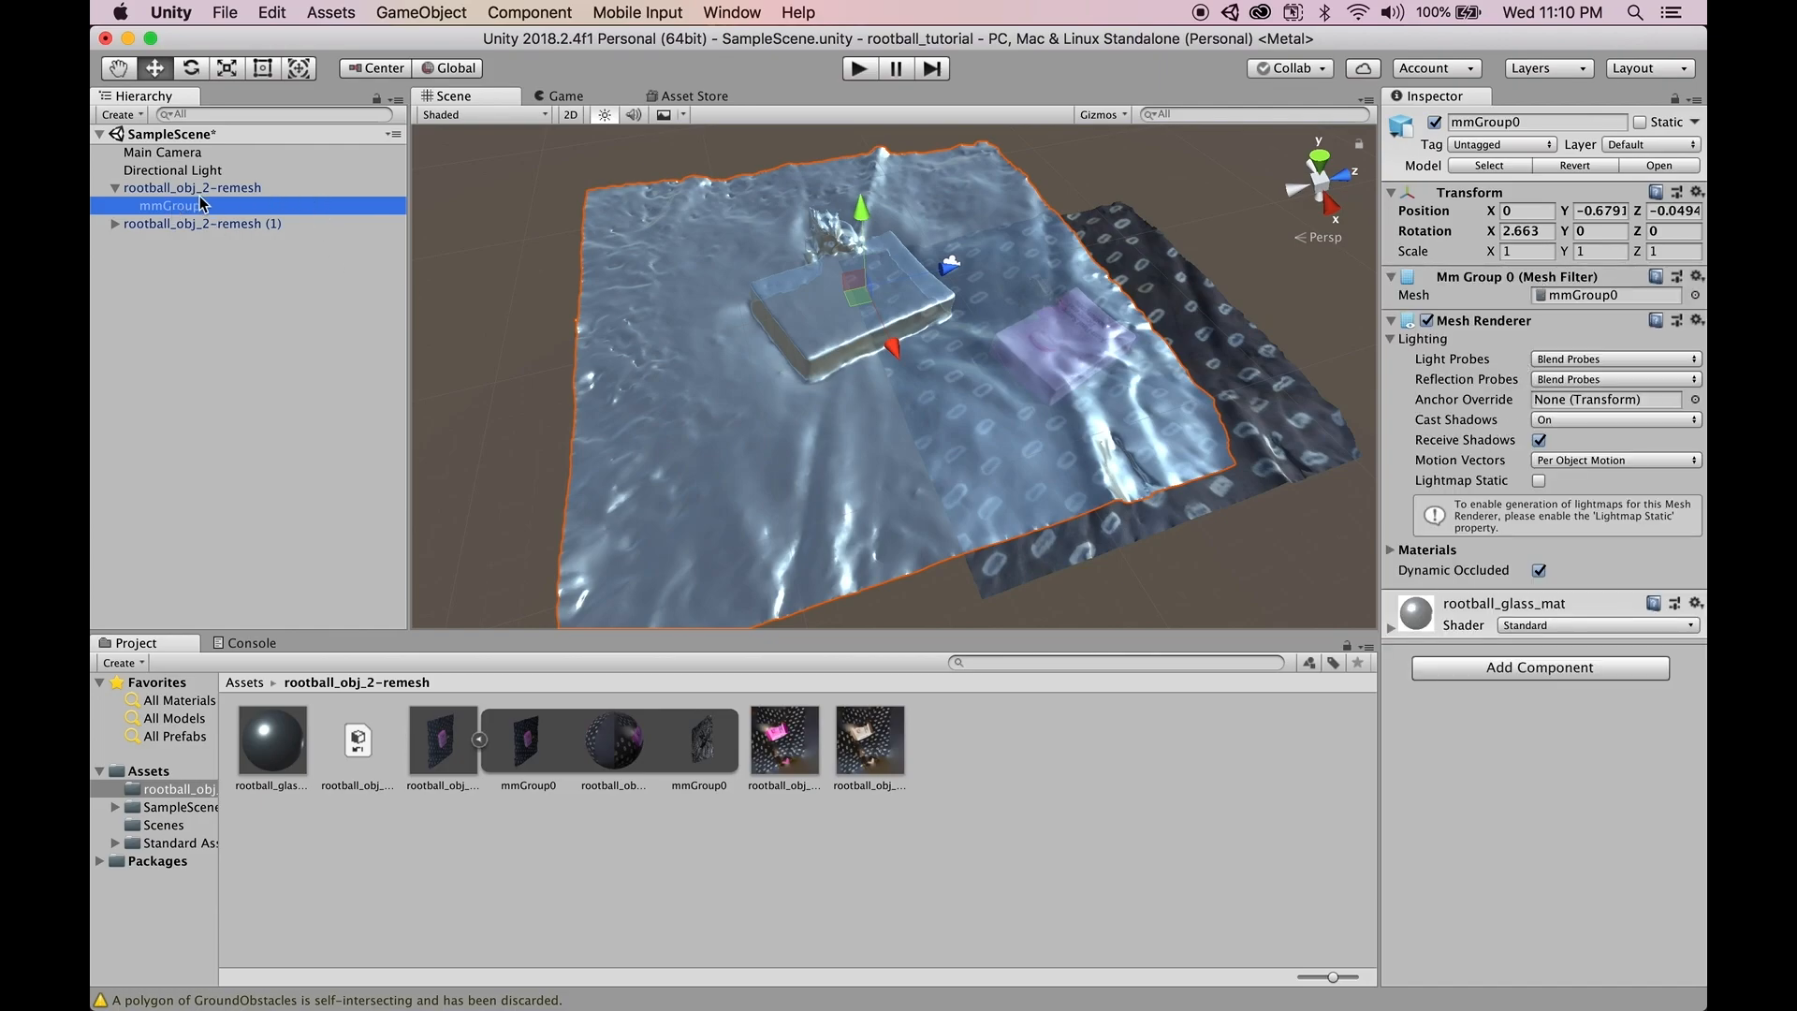
left_click(271, 748)
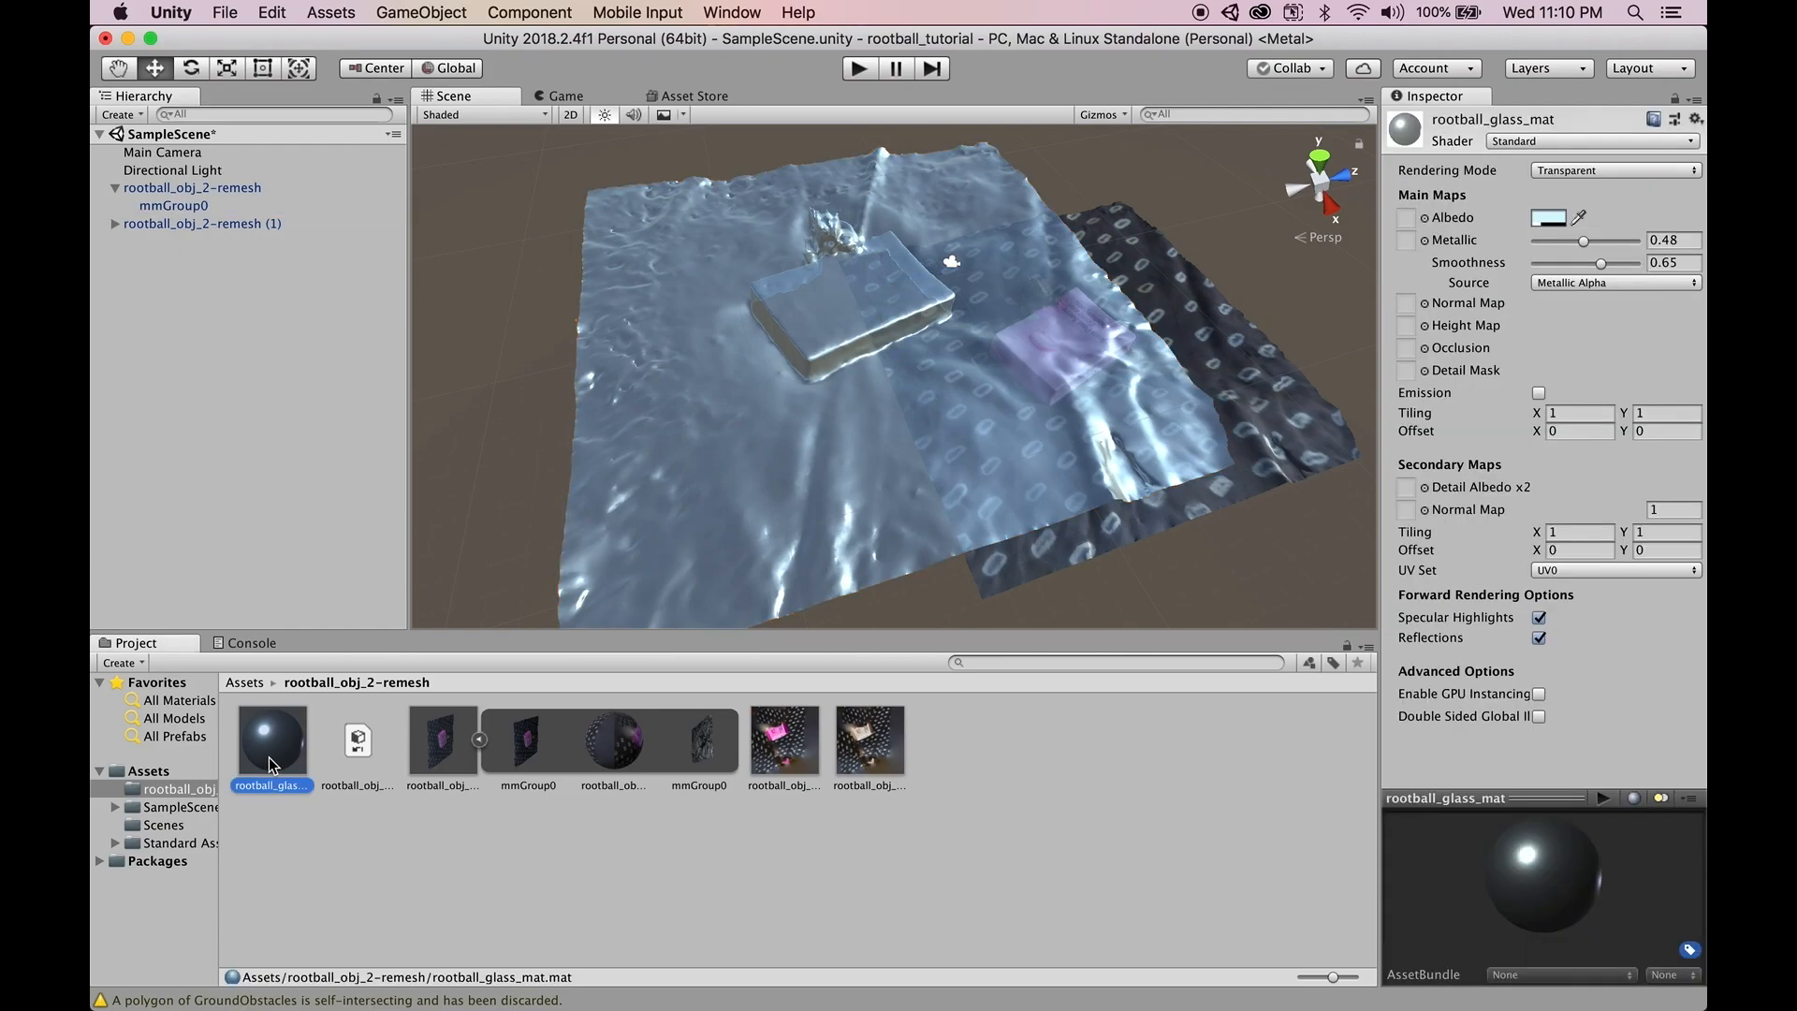
left_click_drag(1583, 242, 1580, 245)
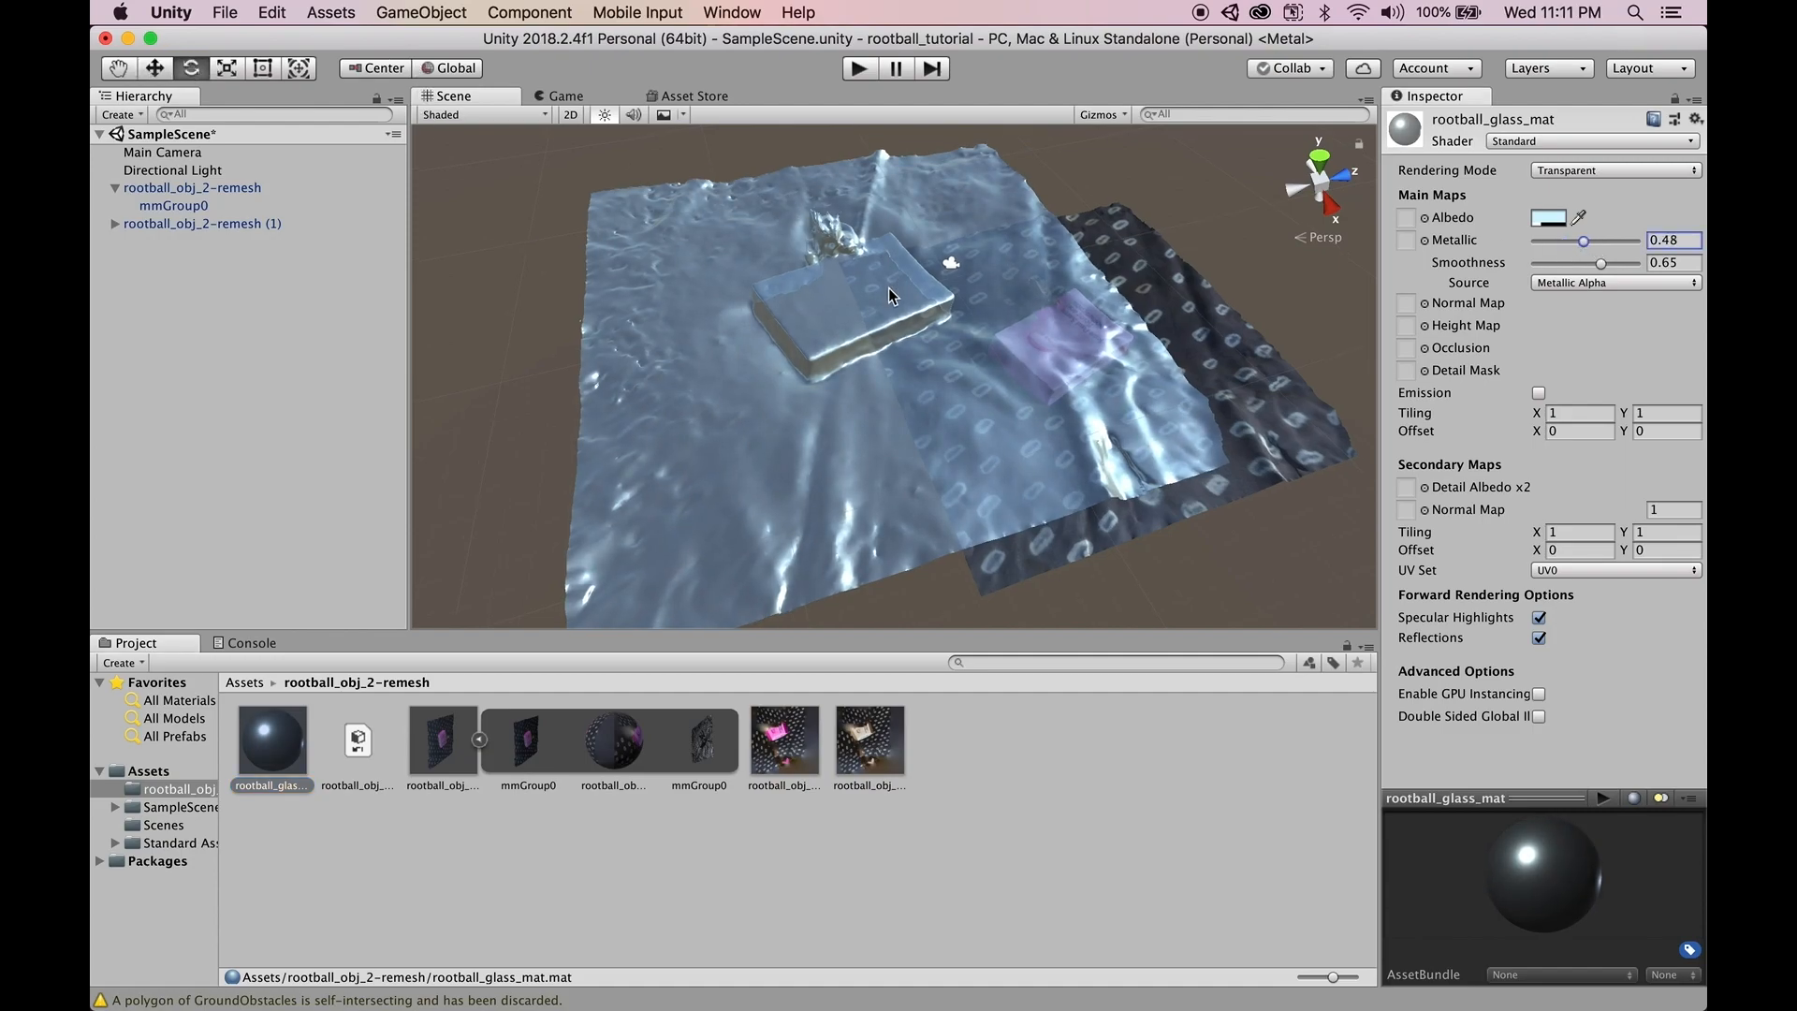
- Tilt the glass model to an X rotation of about -48.6 so it stands up beside the textured copy
left_click(783, 351)
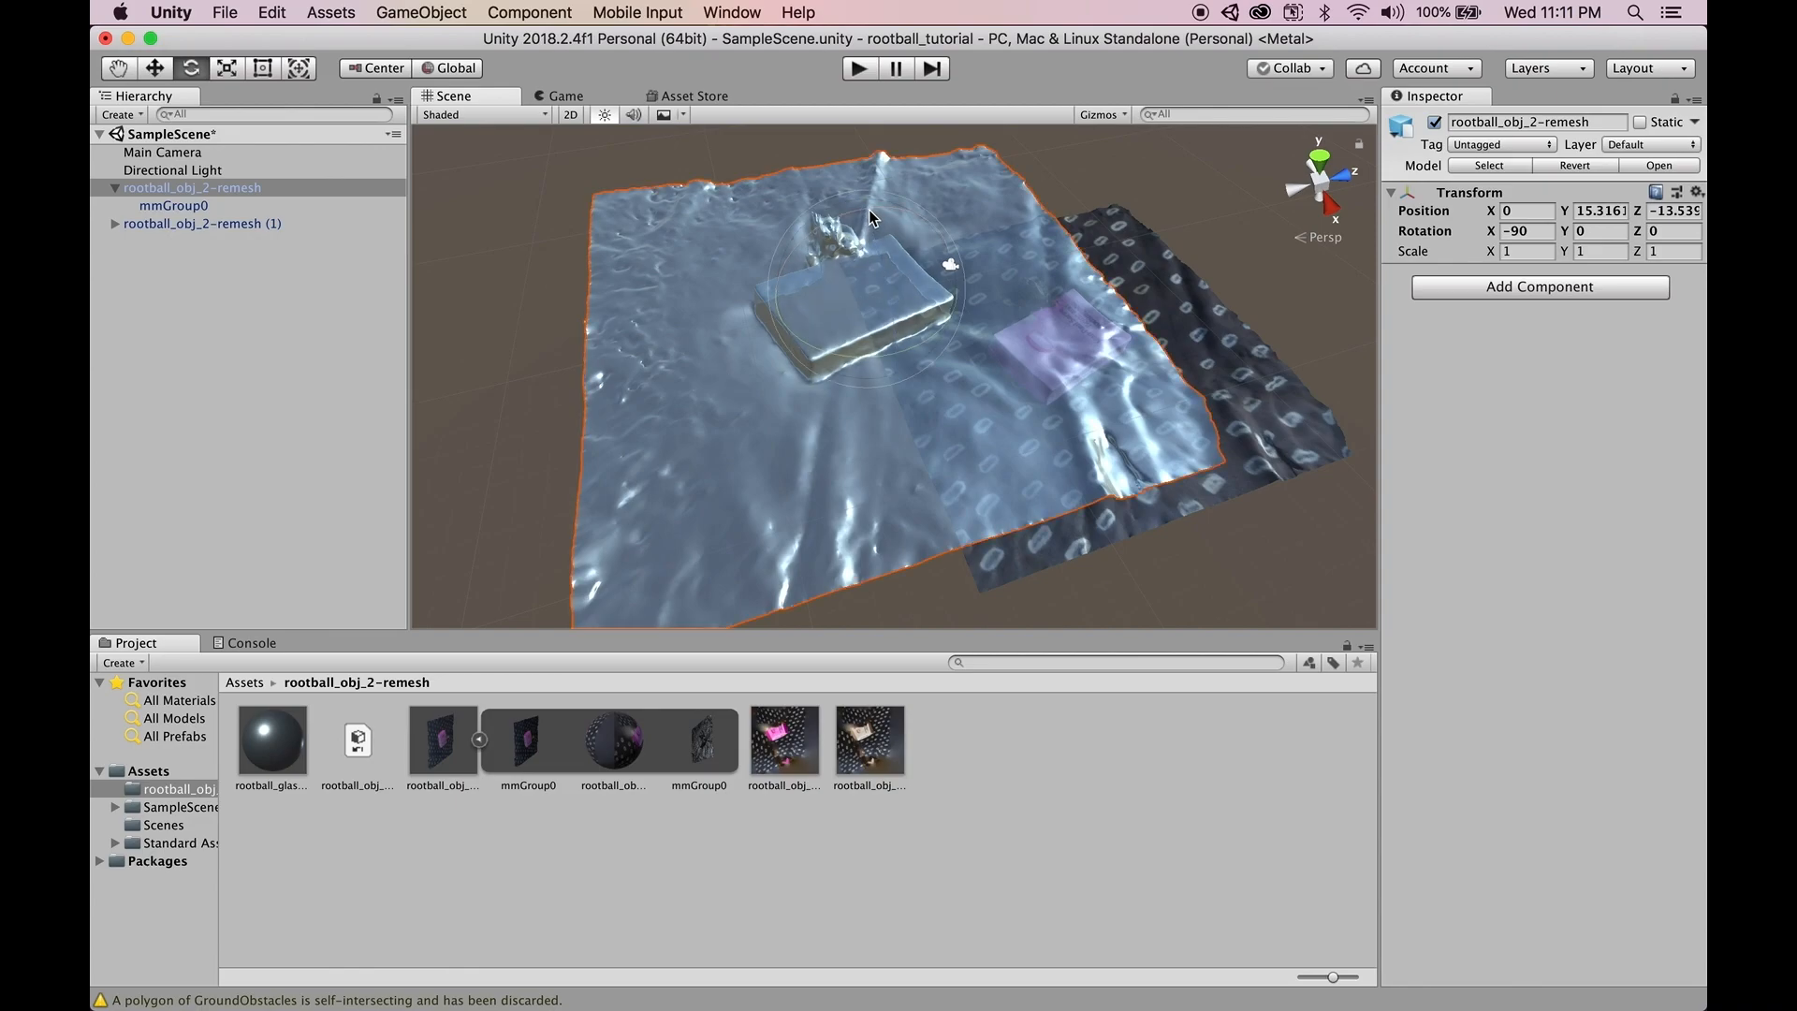
left_click_drag(874, 210, 1015, 334)
scroll(1081, 294, "down", 5)
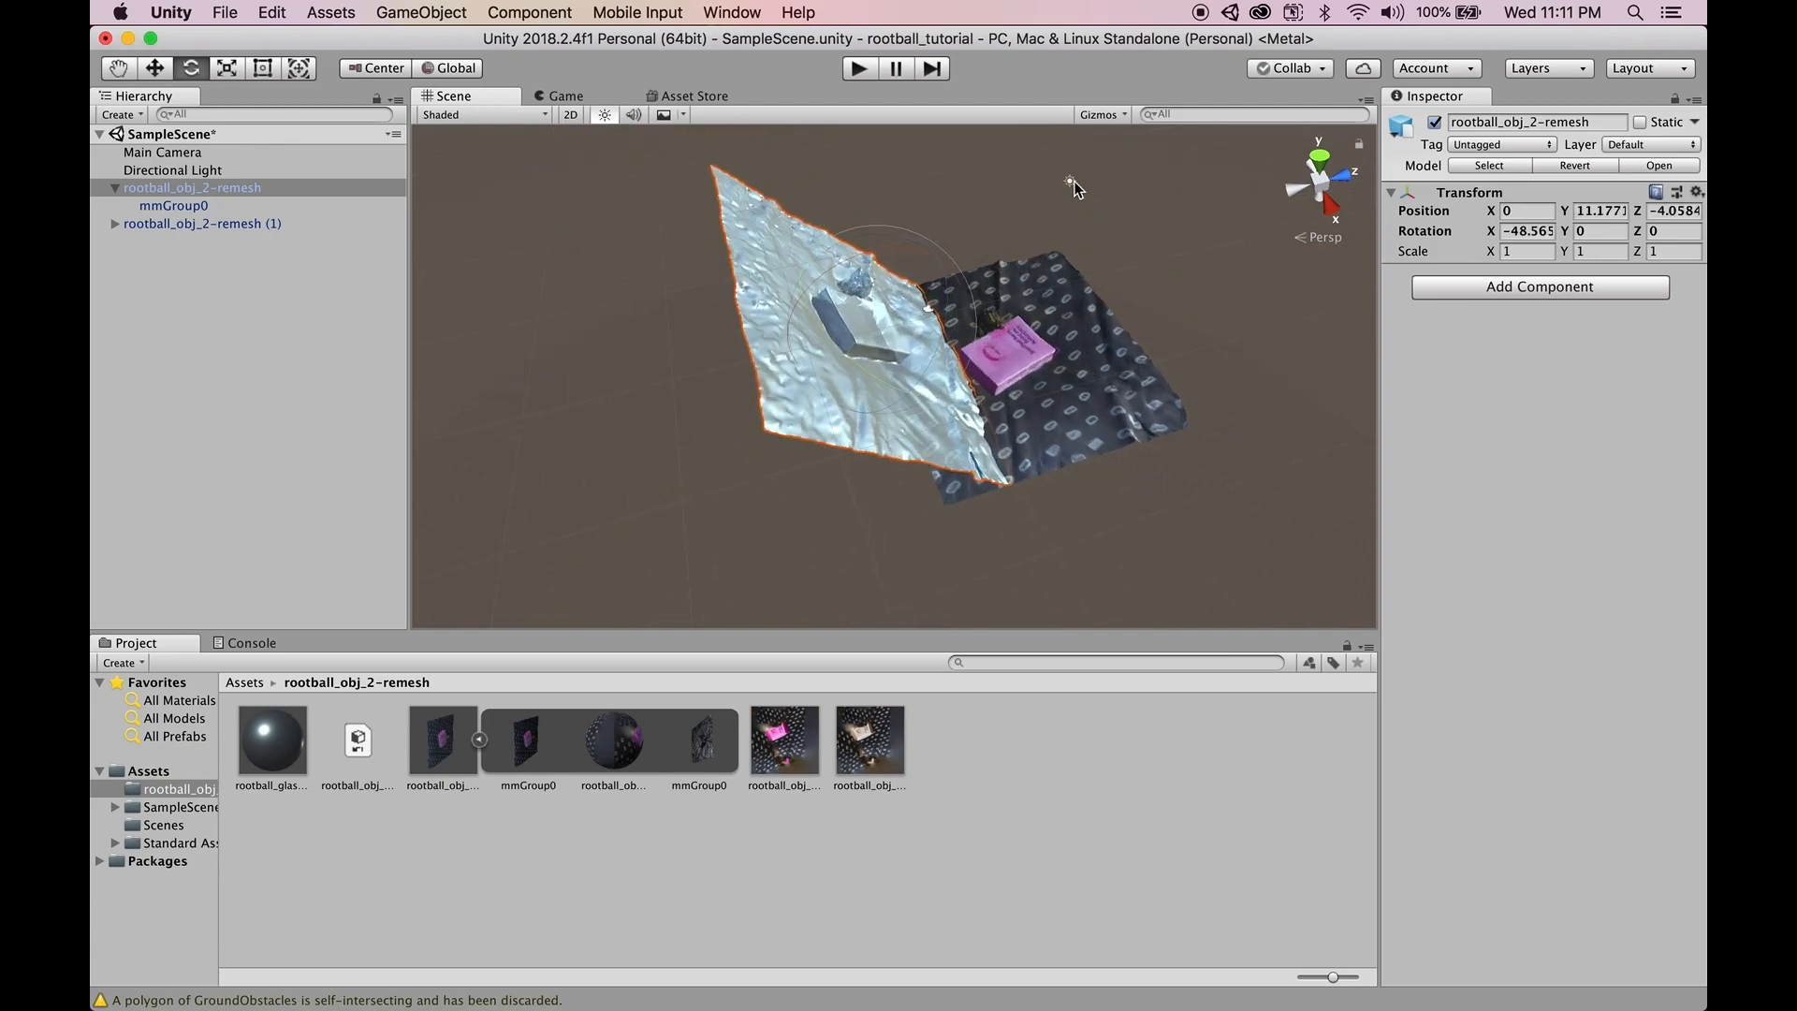
- Select the Directional Light and turn it to a Y rotation of about -216.6
left_click(1072, 183)
middle_click_drag(1061, 266, 738, 300)
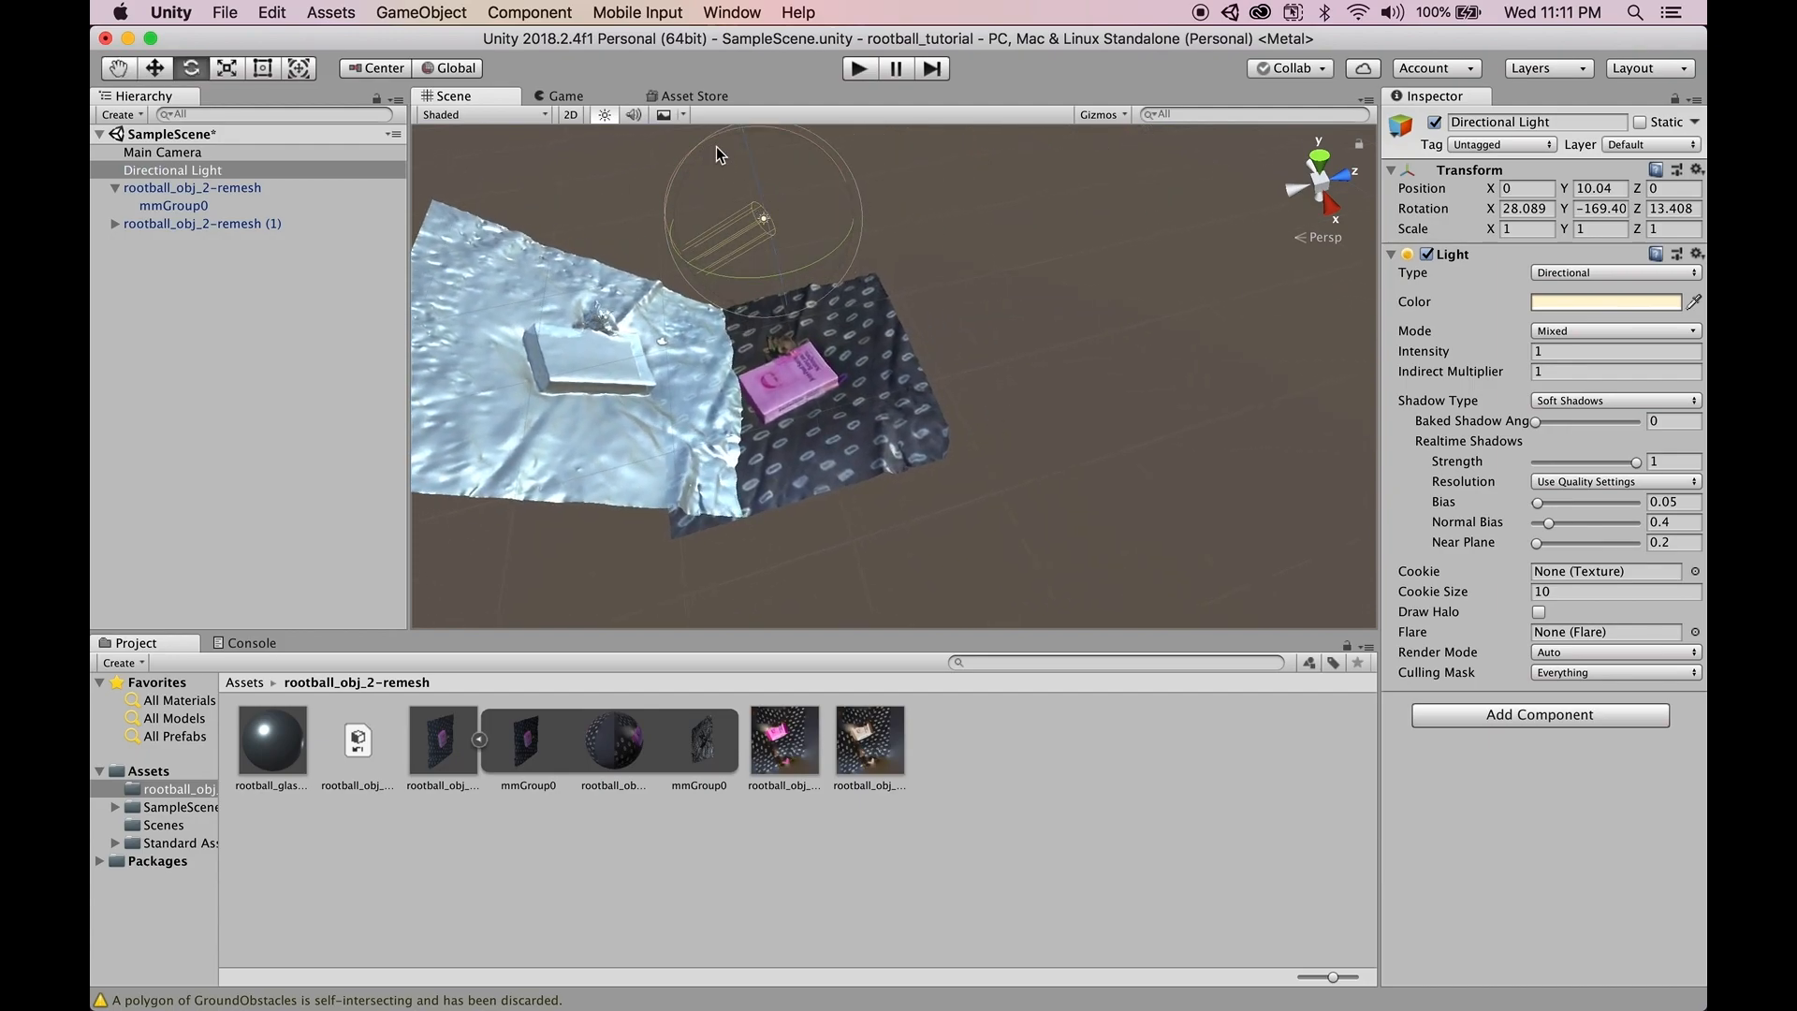
left_click_drag(746, 277, 904, 262)
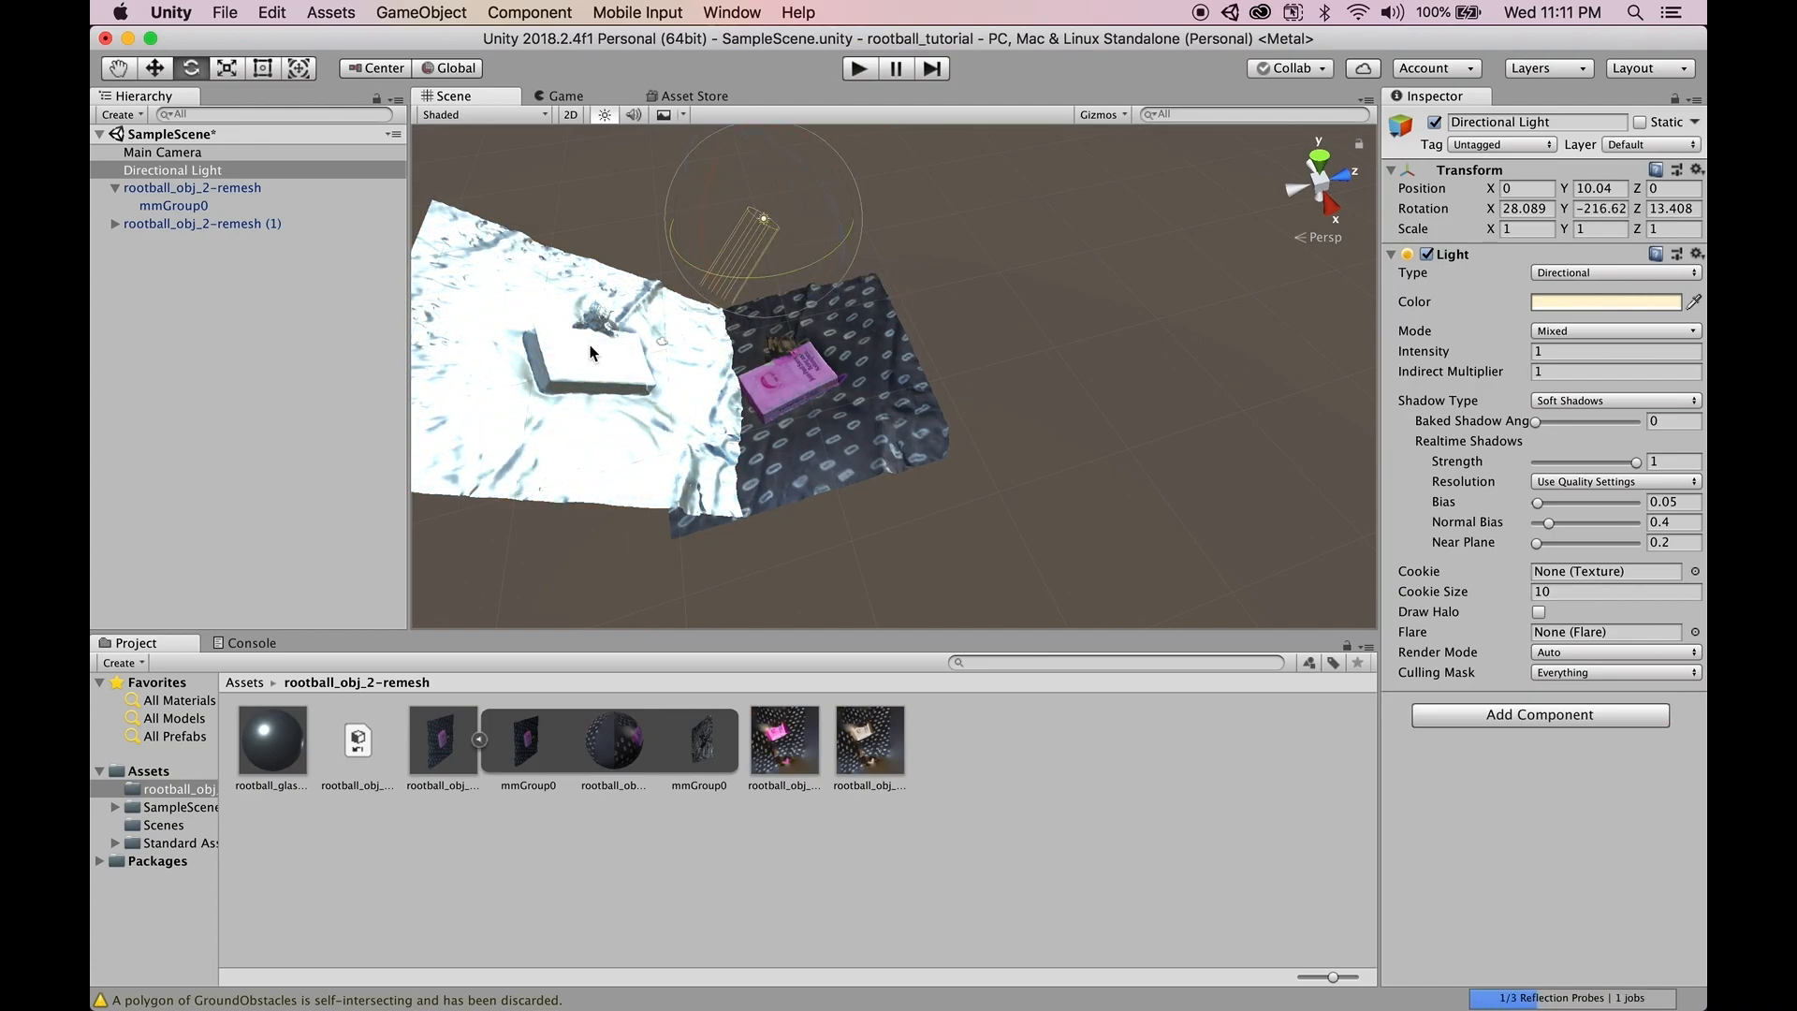
- Examine the highlights and shadows that the turned light casts on the glass model and the textured copy
middle_click_drag(596, 353, 719, 394)
right_click_drag(718, 394, 754, 353)
scroll(698, 432, "up", 5)
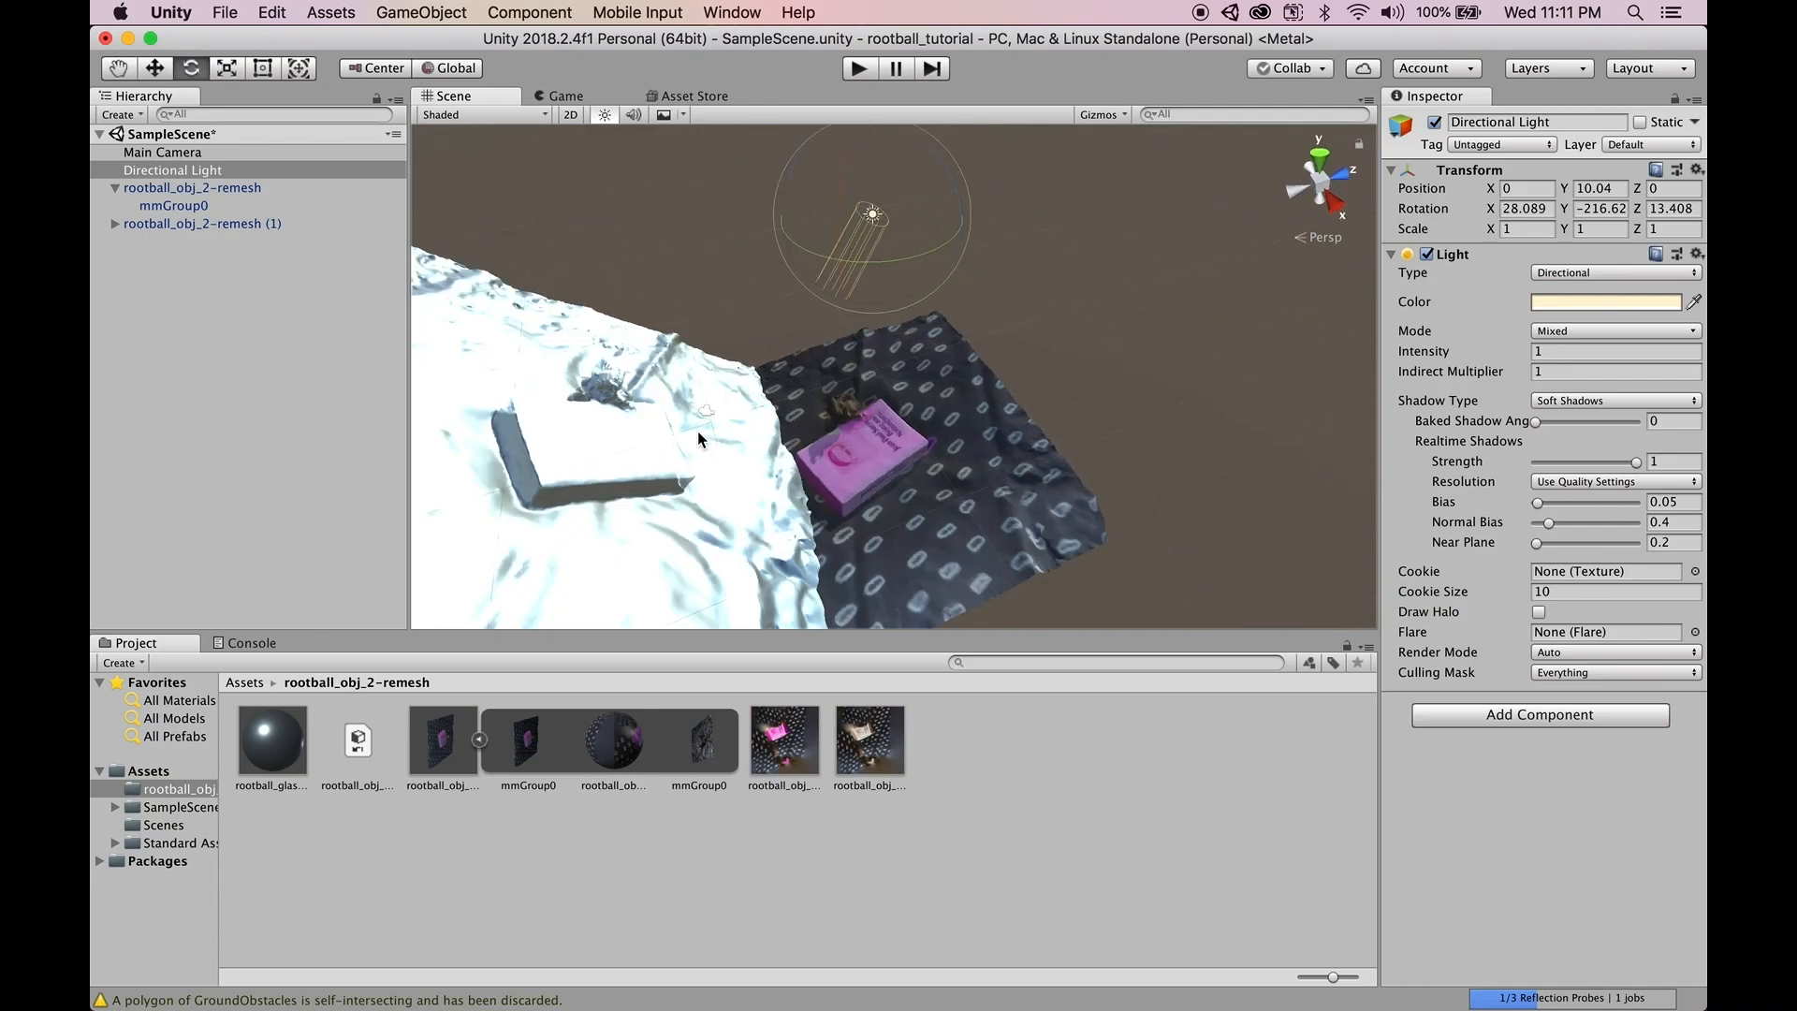
middle_click_drag(588, 397, 834, 189)
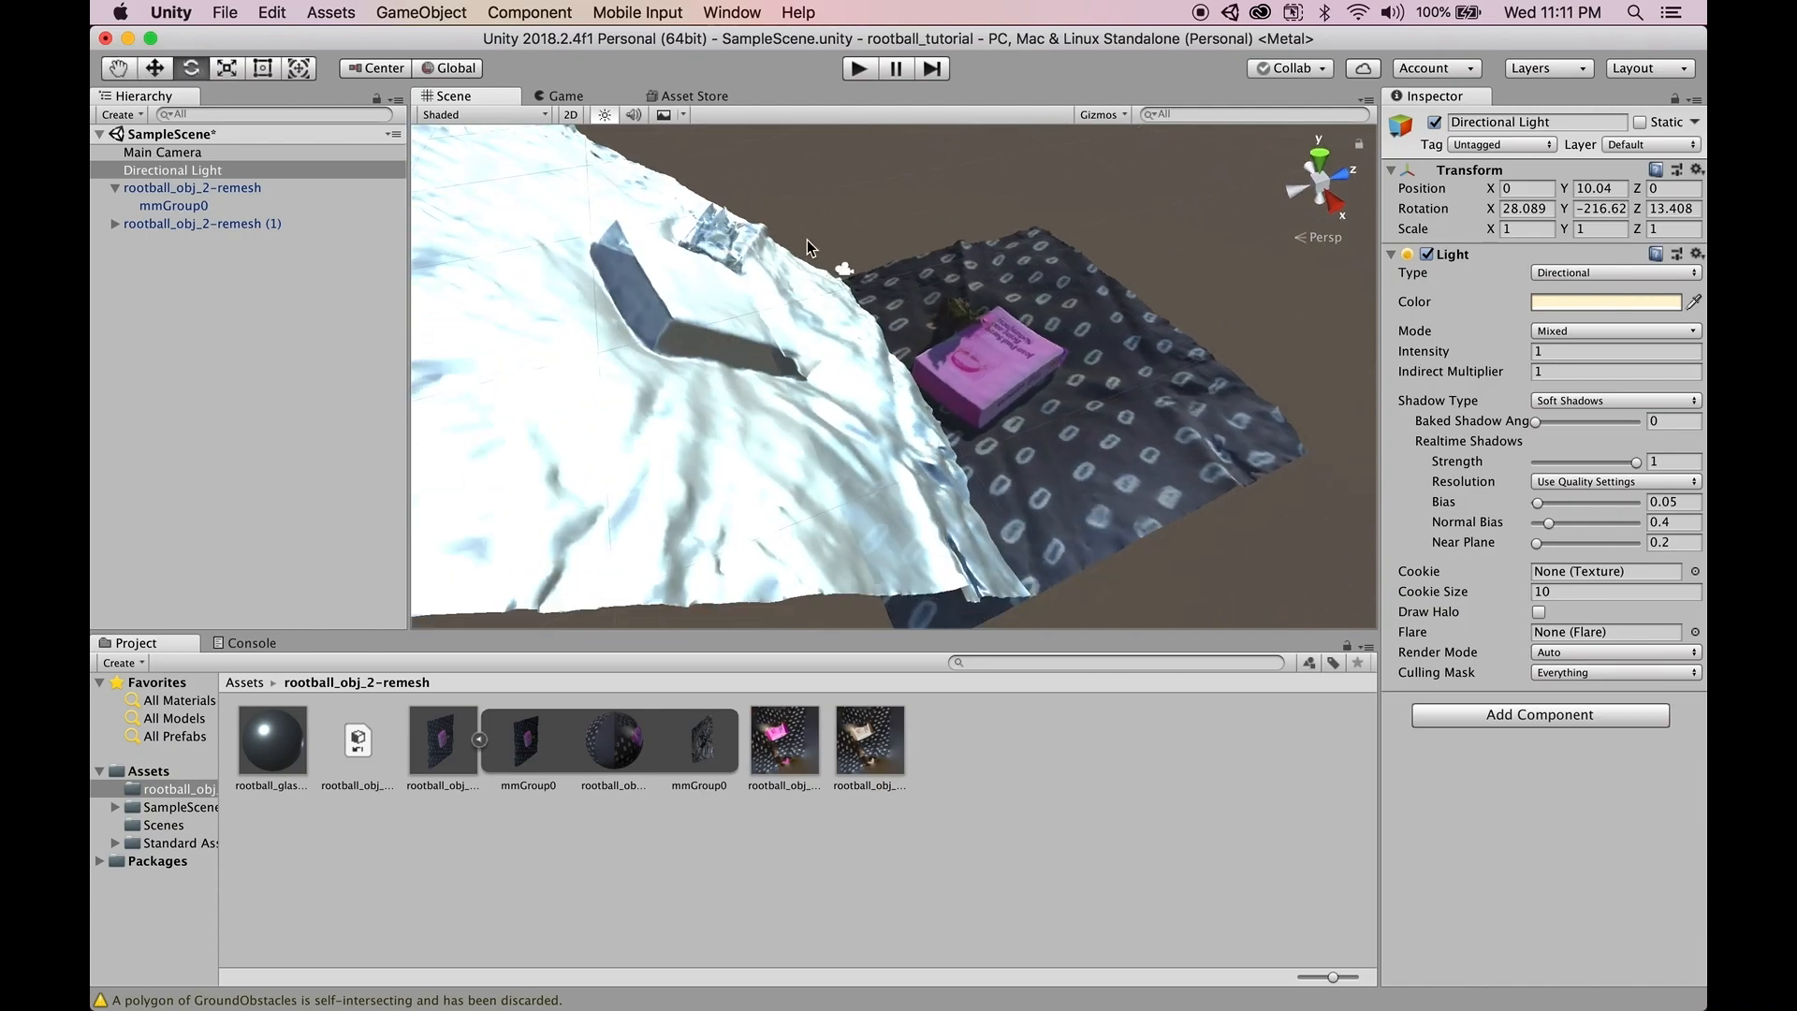
middle_click_drag(652, 331, 974, 345)
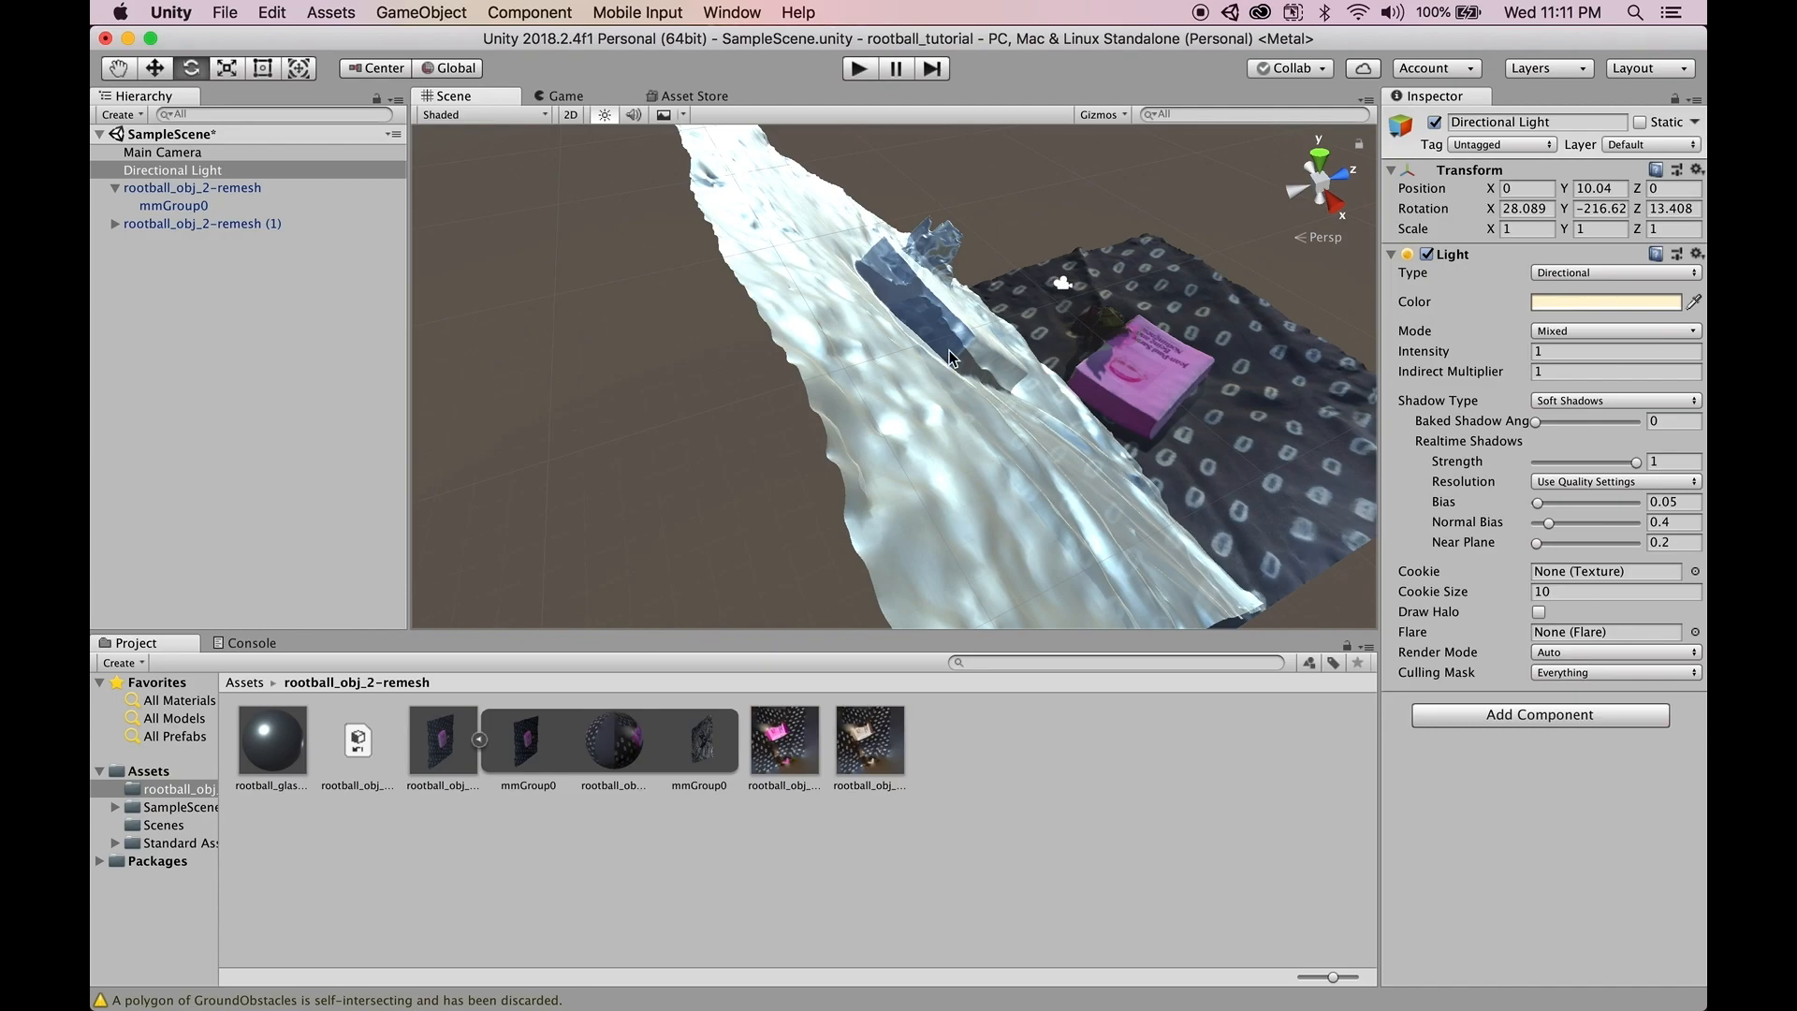
middle_click_drag(1024, 282, 629, 377)
scroll(890, 310, "down", 5)
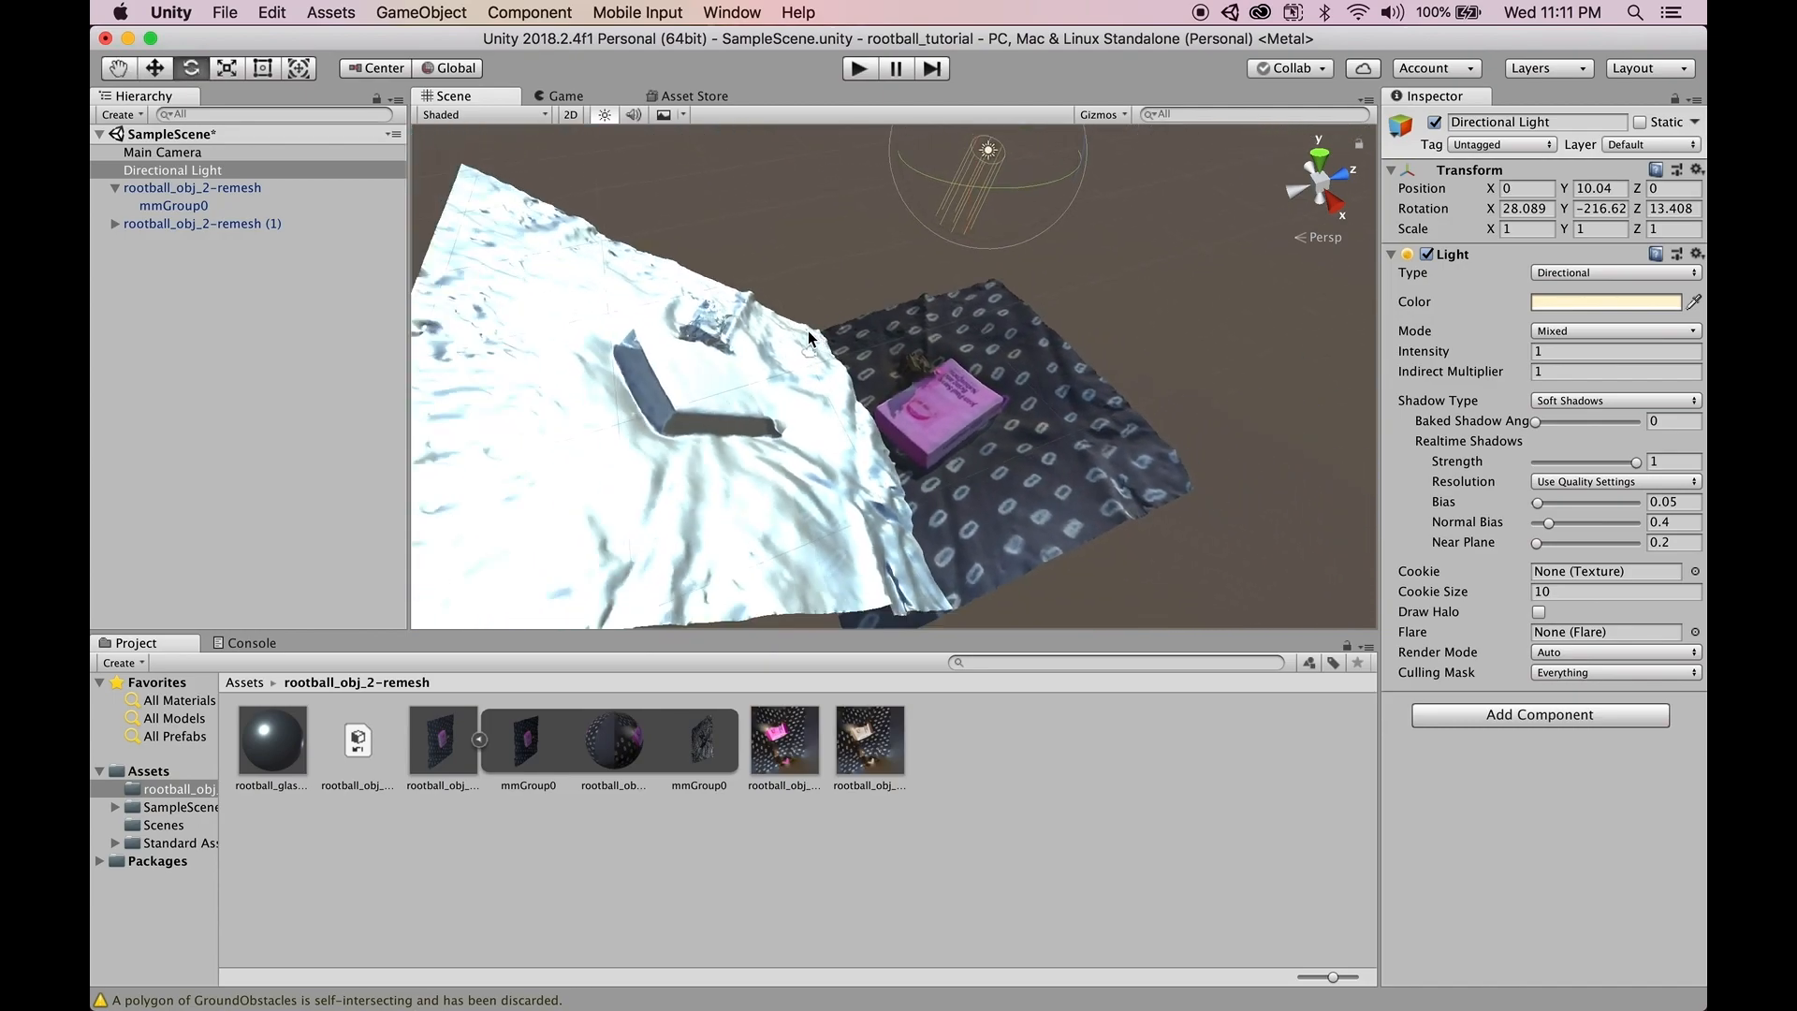
middle_click_drag(850, 273, 677, 299)
right_click_drag(950, 299, 738, 316)
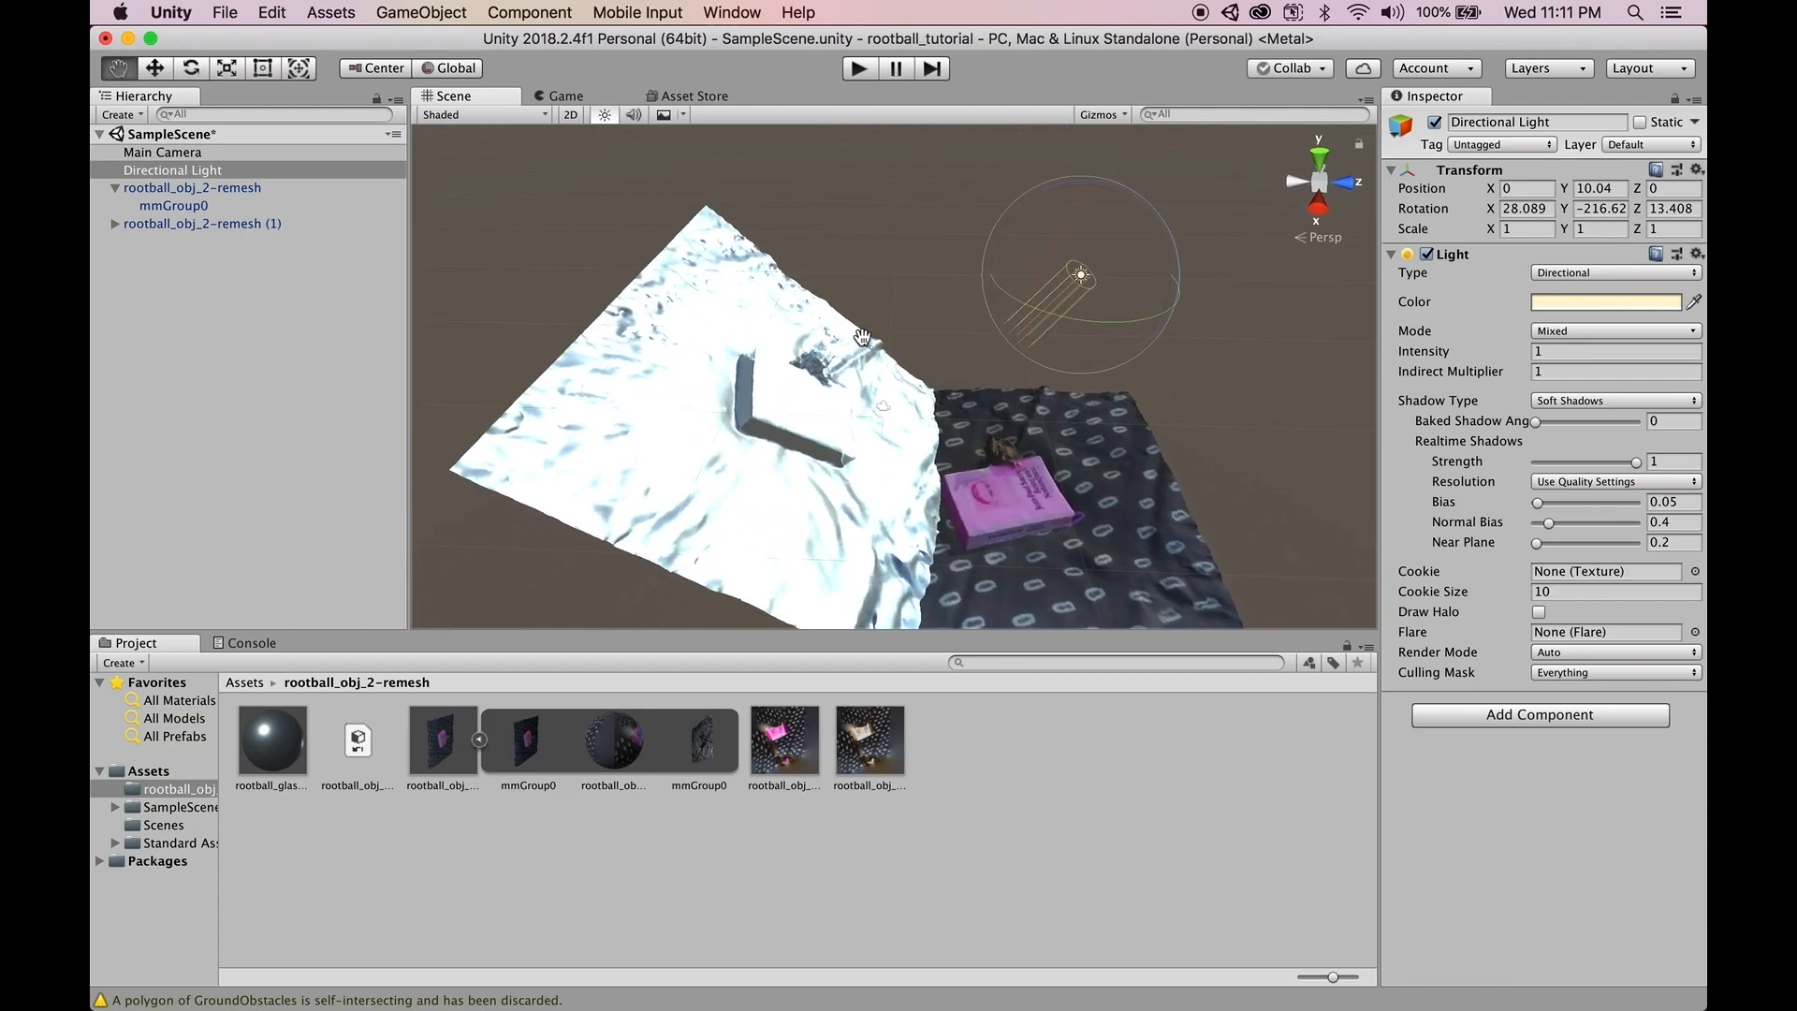
middle_click_drag(862, 336, 739, 337)
- Rotate the Directional Light in several directions, ending at about X 57.7, Y -198.7 and Z -186.8
mouse_move(919, 323)
left_mouse_down()
mouse_move(1165, 326)
mouse_move(1370, 243)
left_mouse_up()
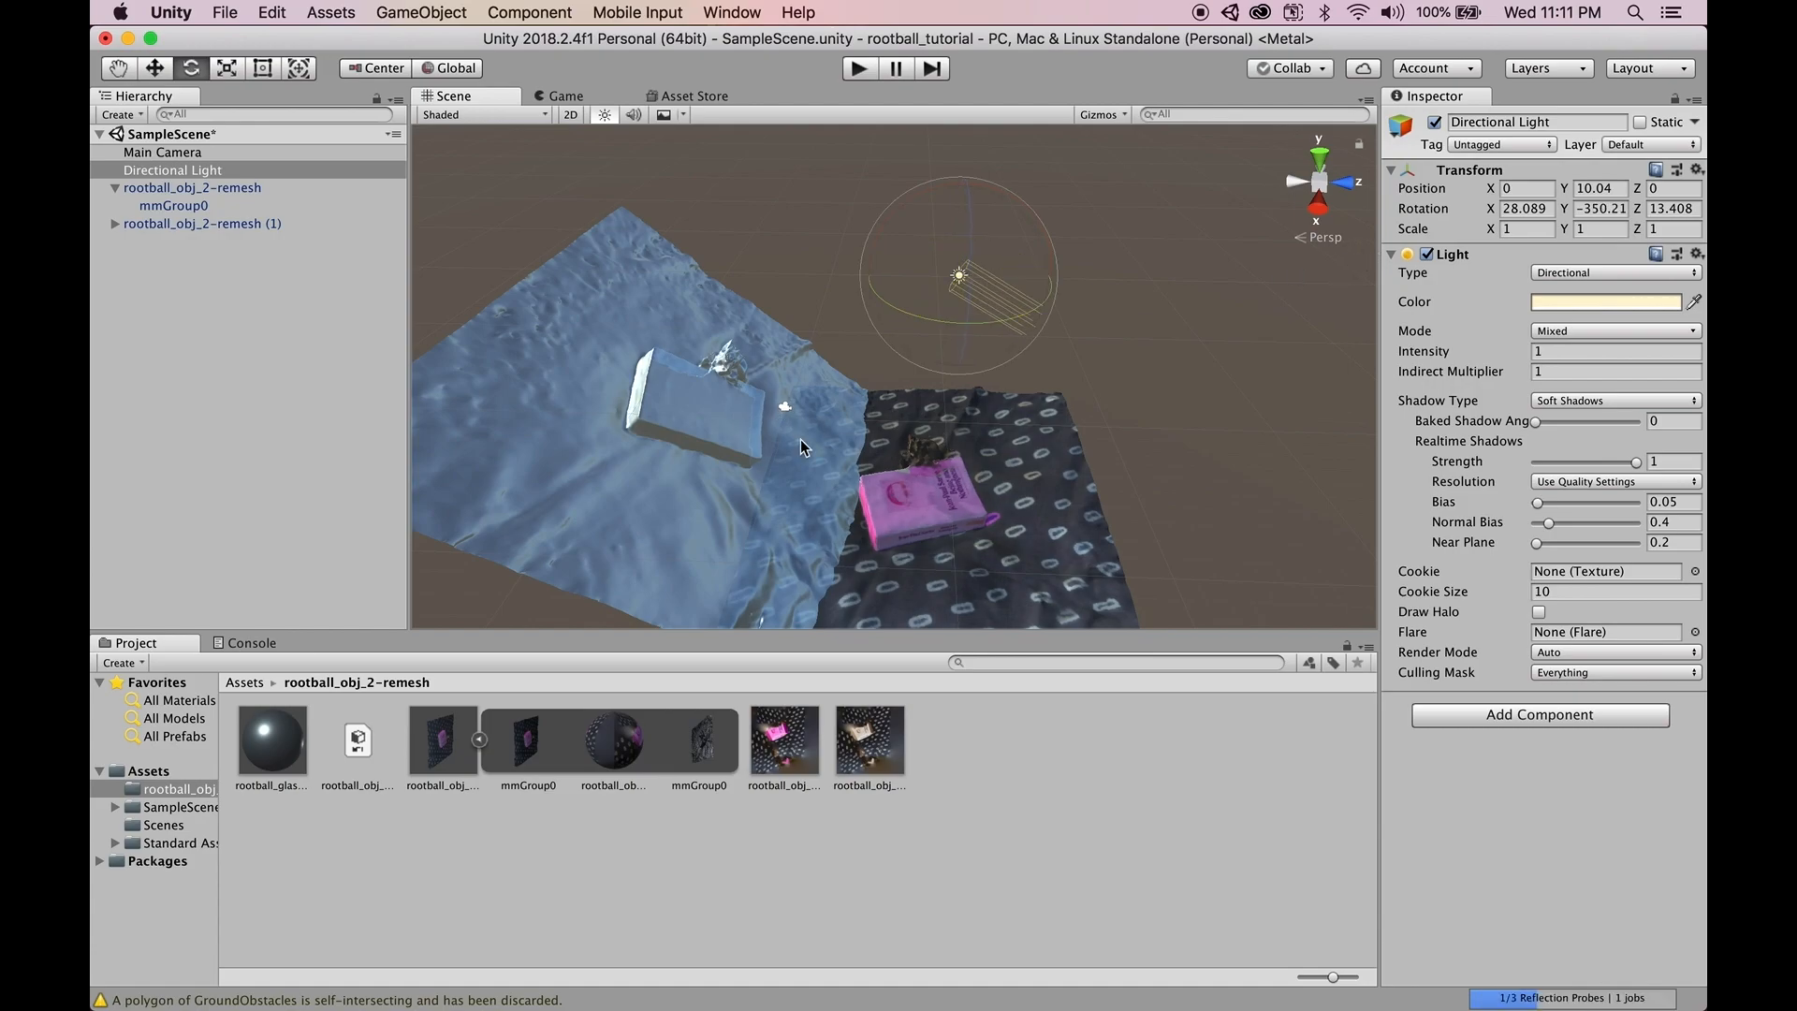
left_click_drag(795, 360, 560, 212, "alt")
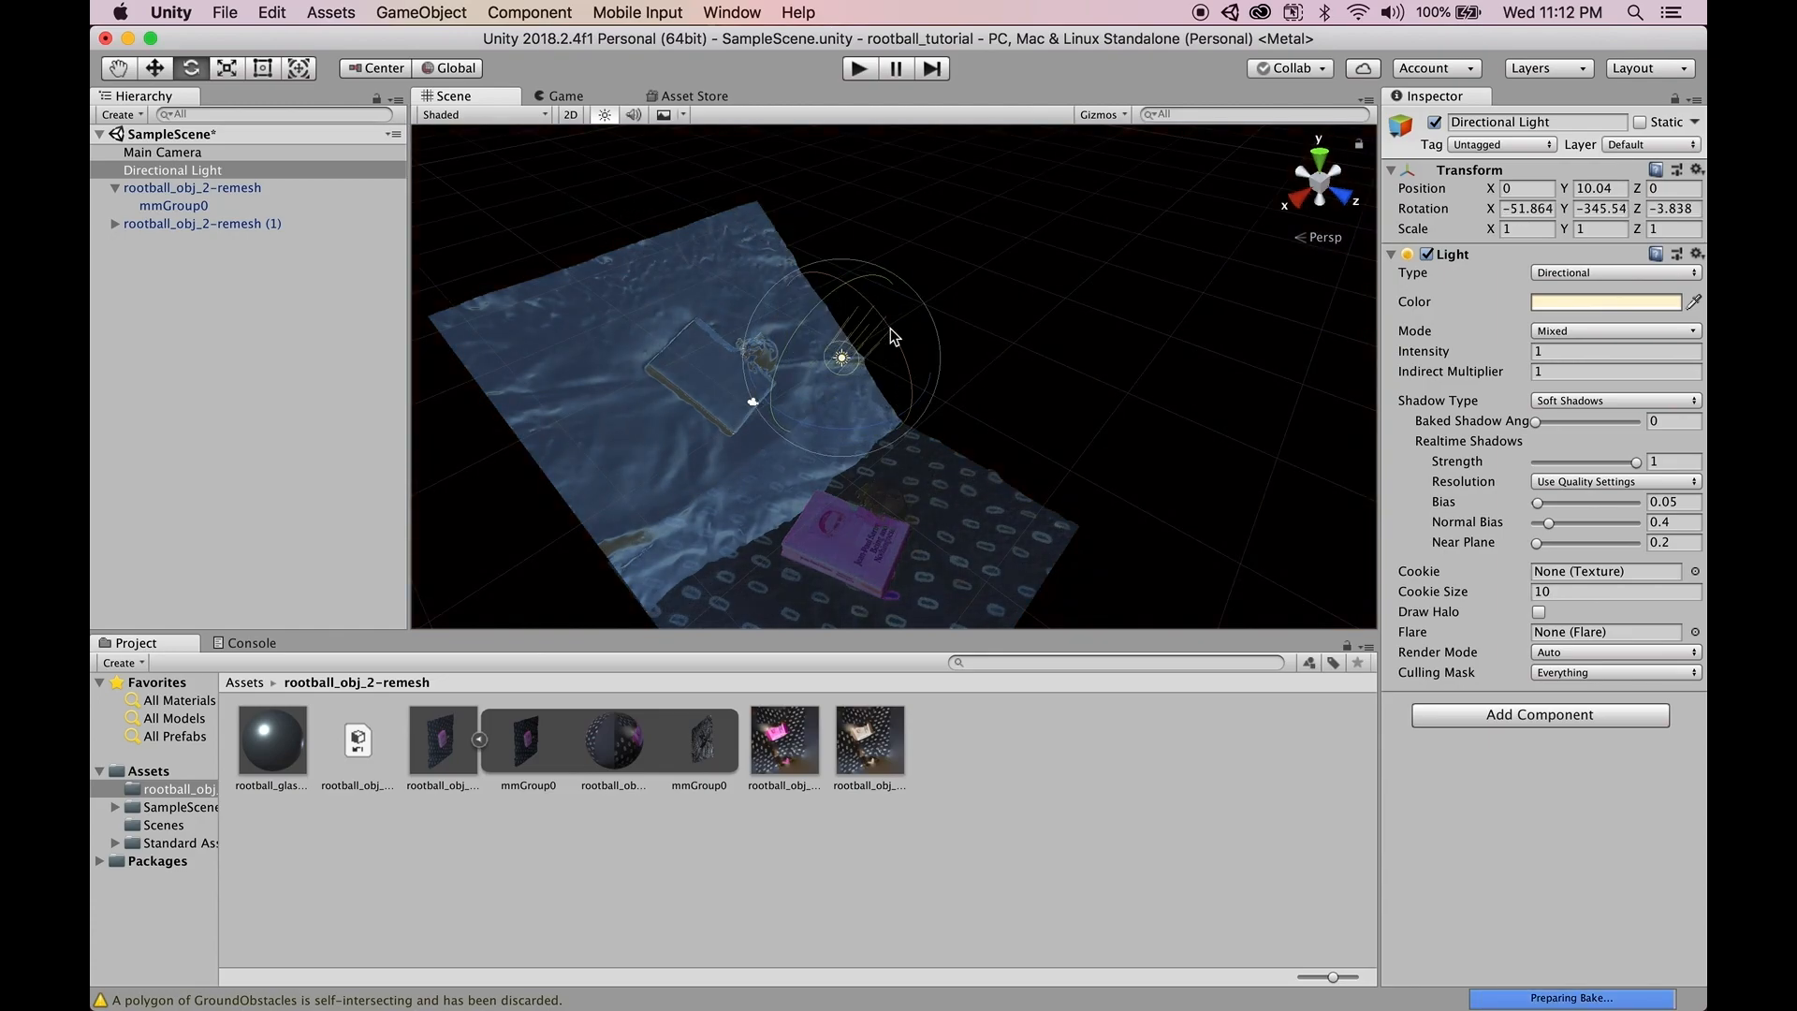
left_click_drag(906, 360, 589, 261)
left_click_drag(903, 363, 861, 314)
middle_click_drag(594, 363, 748, 339)
left_click_drag(599, 374, 969, 285, "alt")
middle_click_drag(1115, 215, 1079, 253)
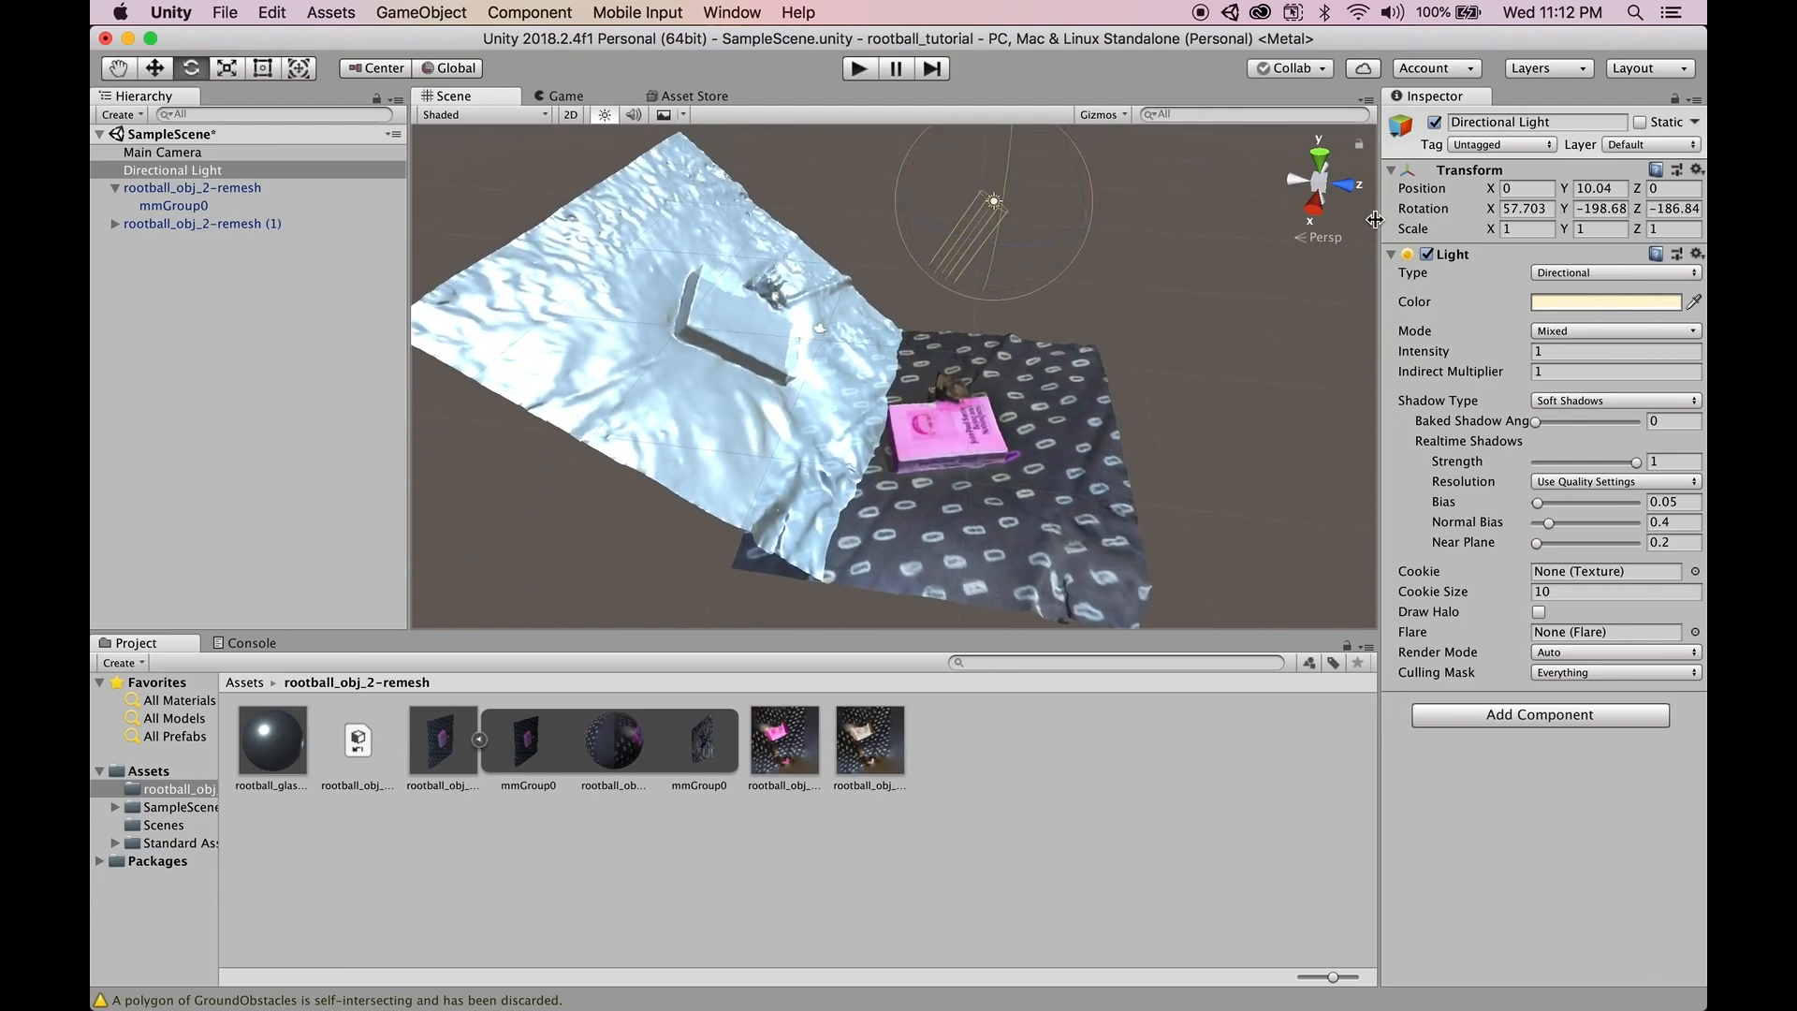
- Try a magenta colour, BC009E, on the Directional Light and view its effect on both models
left_click(1575, 305)
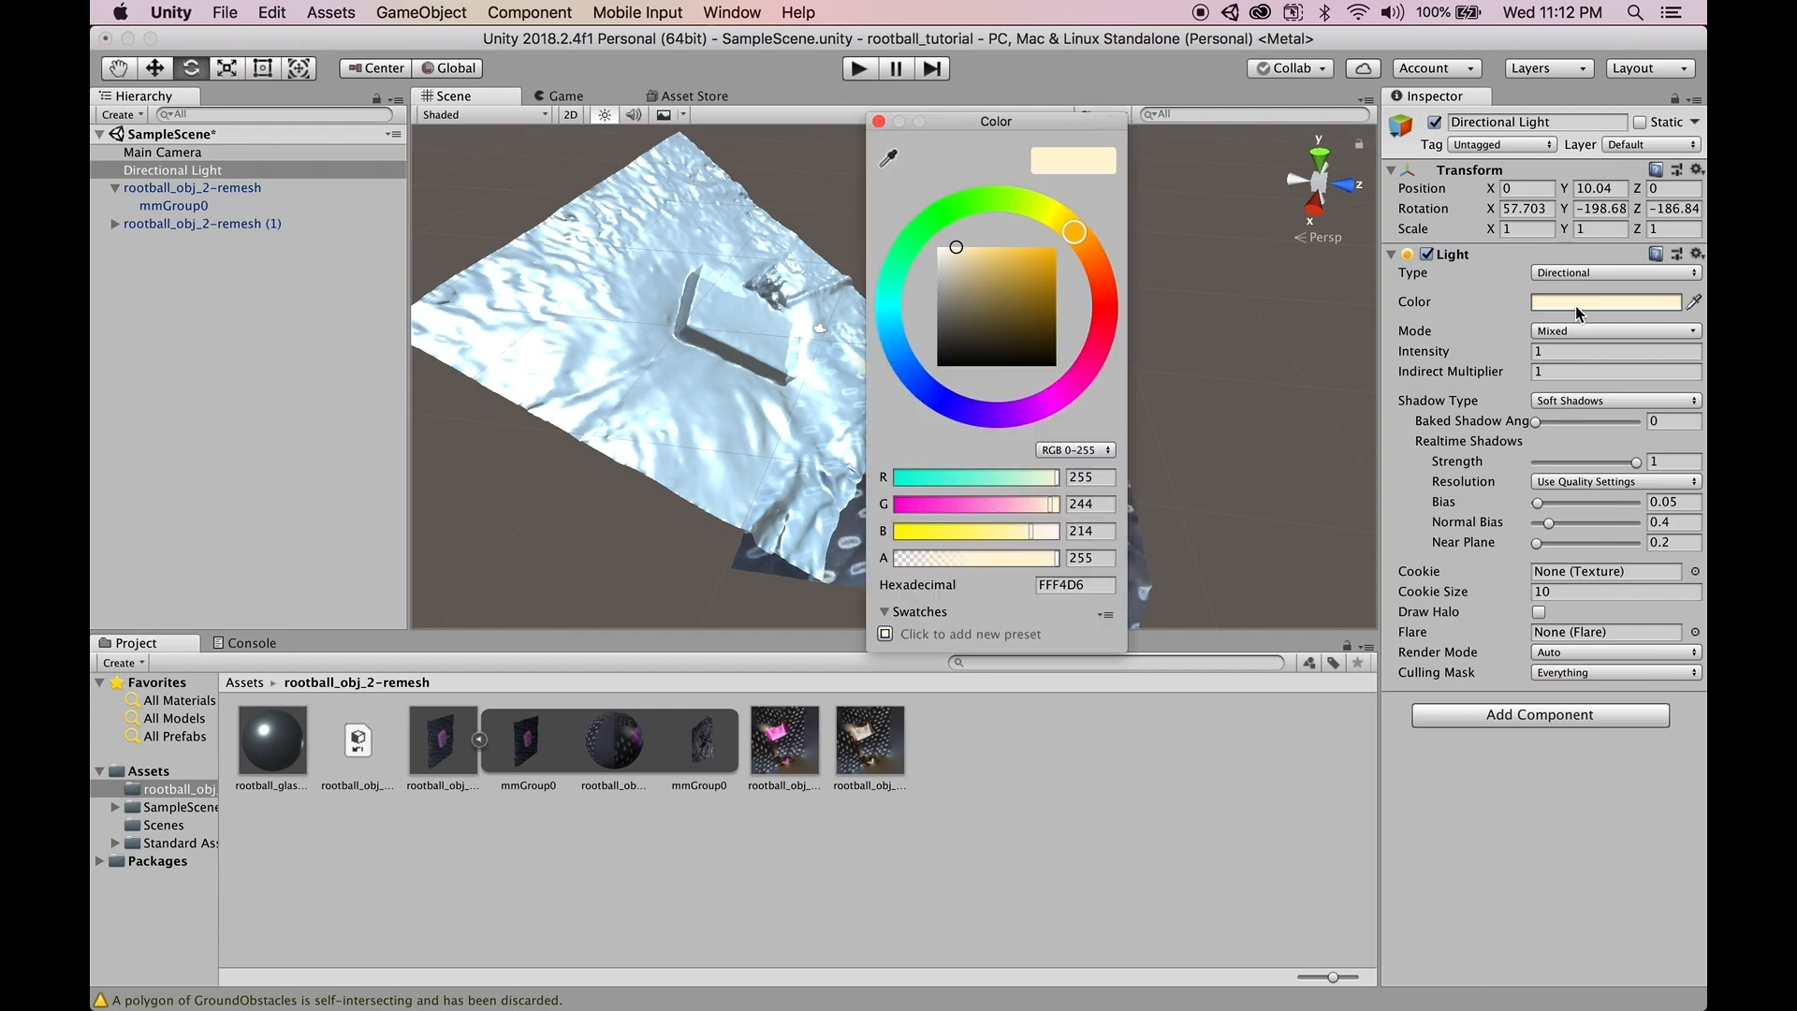
left_click_drag(1096, 290, 1074, 400)
left_click_drag(1011, 314, 1076, 286)
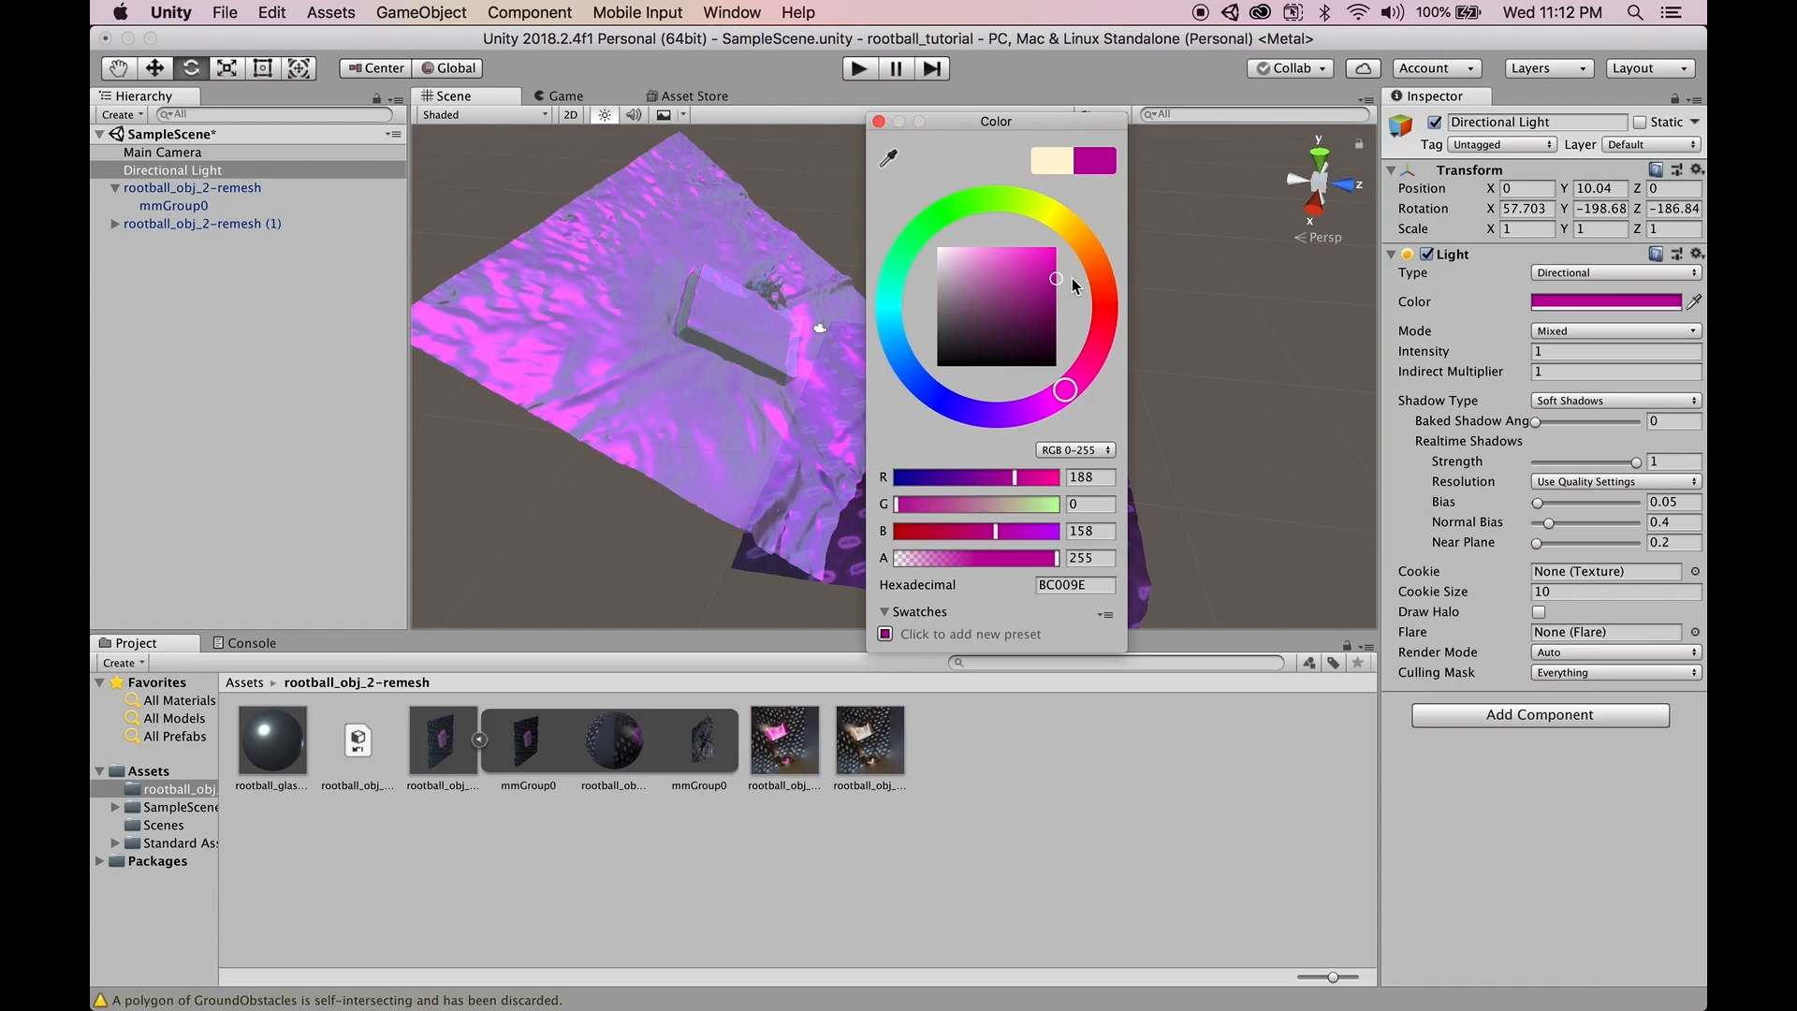
left_click(879, 122)
middle_click_drag(1002, 339, 734, 319)
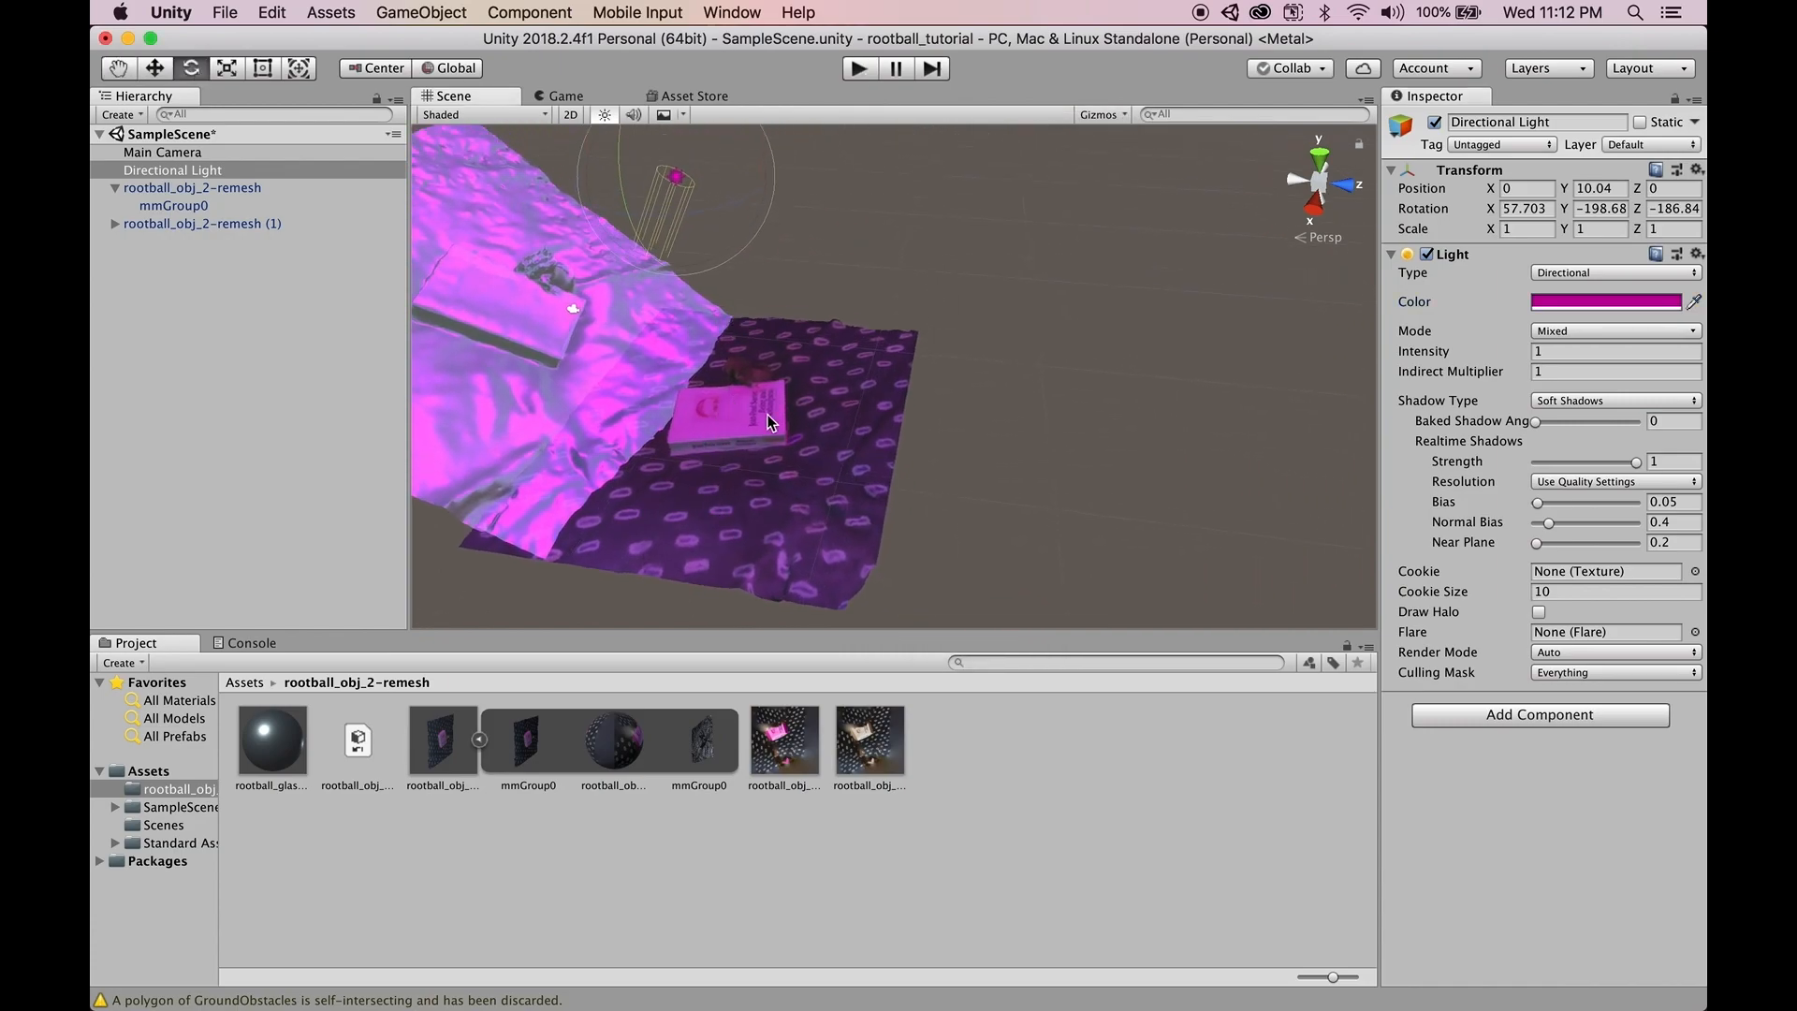
middle_click_drag(749, 401, 1018, 360)
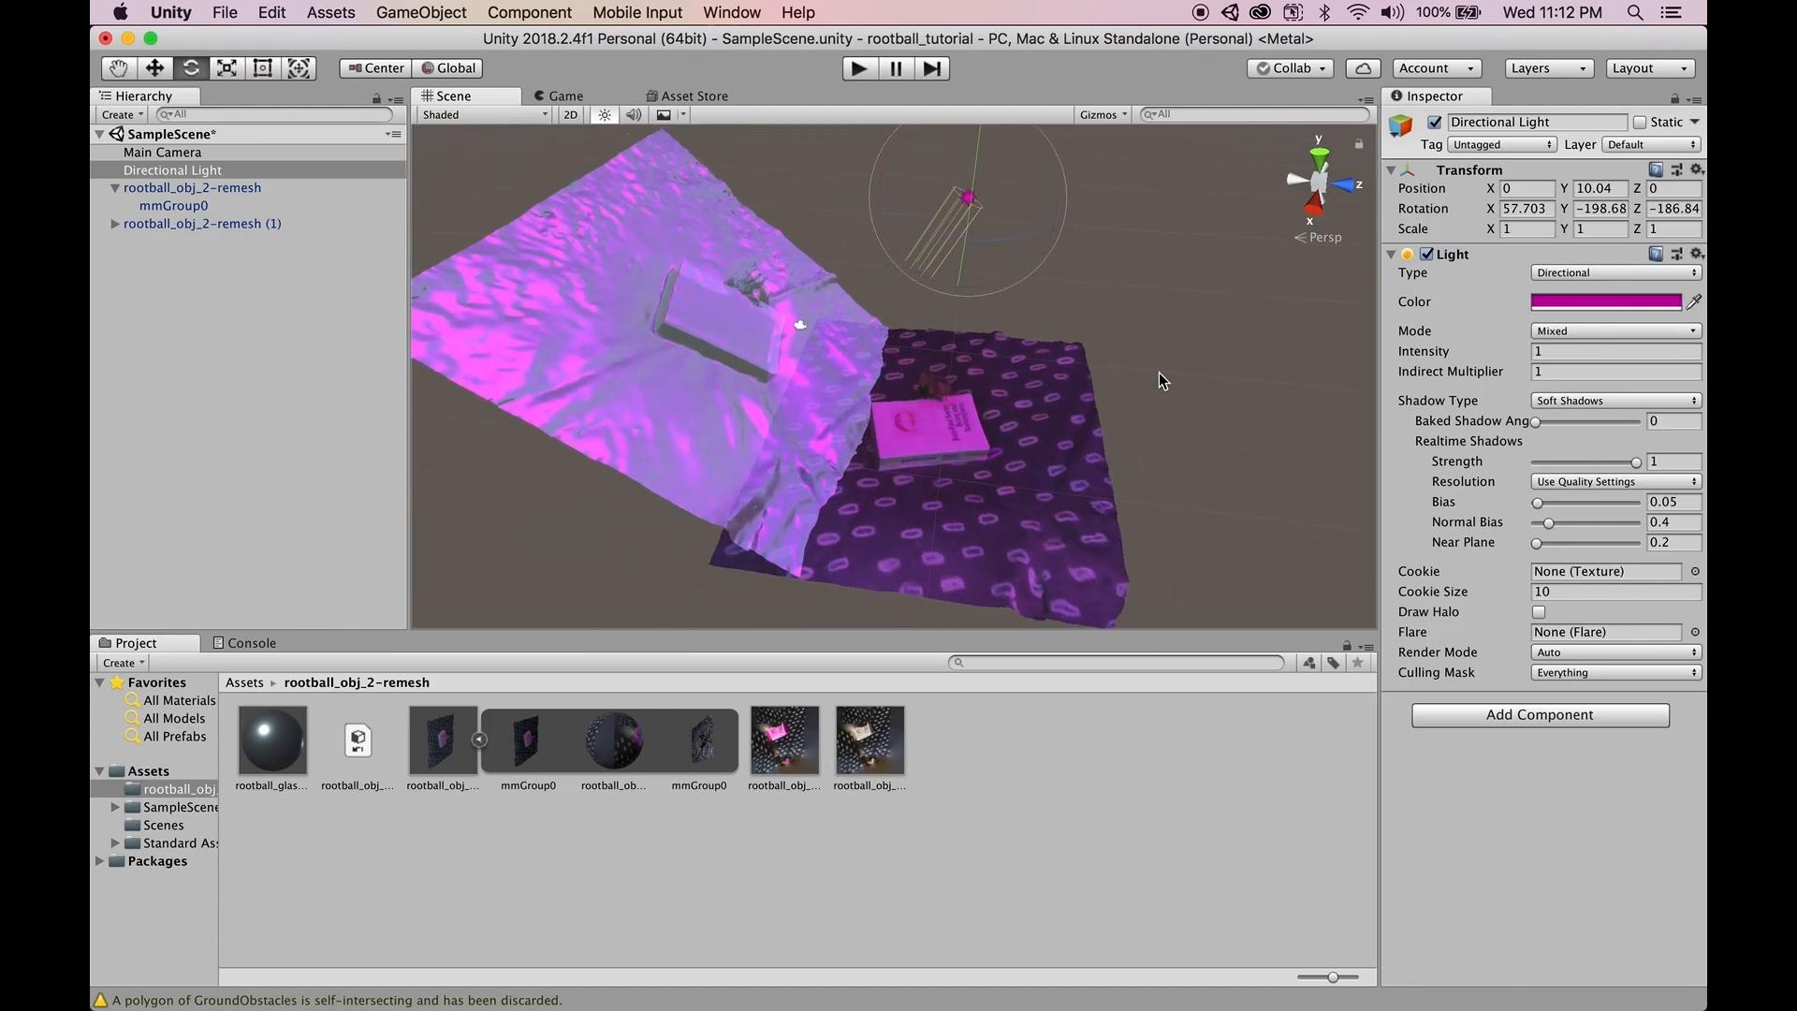
- Set the Directional Light's colour to a very pale yellow, trying white and light pink on the way
left_click(1599, 302)
left_click_drag(973, 335, 935, 234)
left_click_drag(933, 112, 1218, 106)
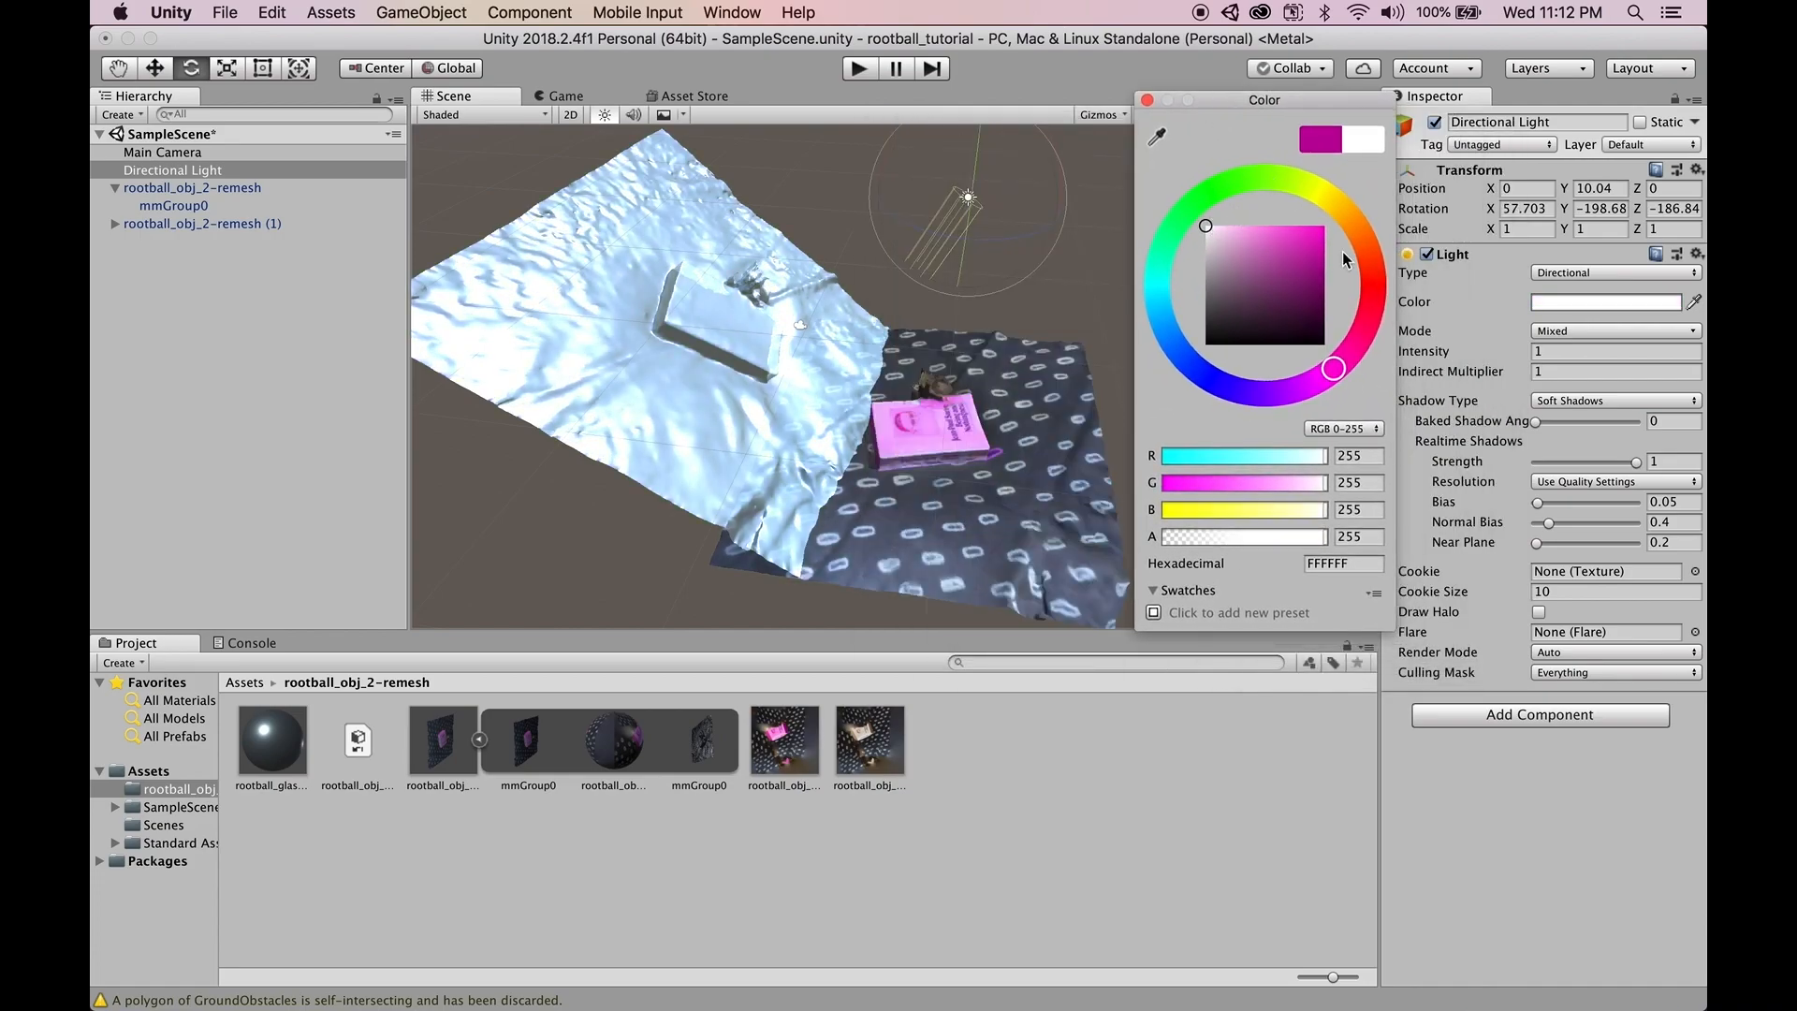
left_click(1224, 227)
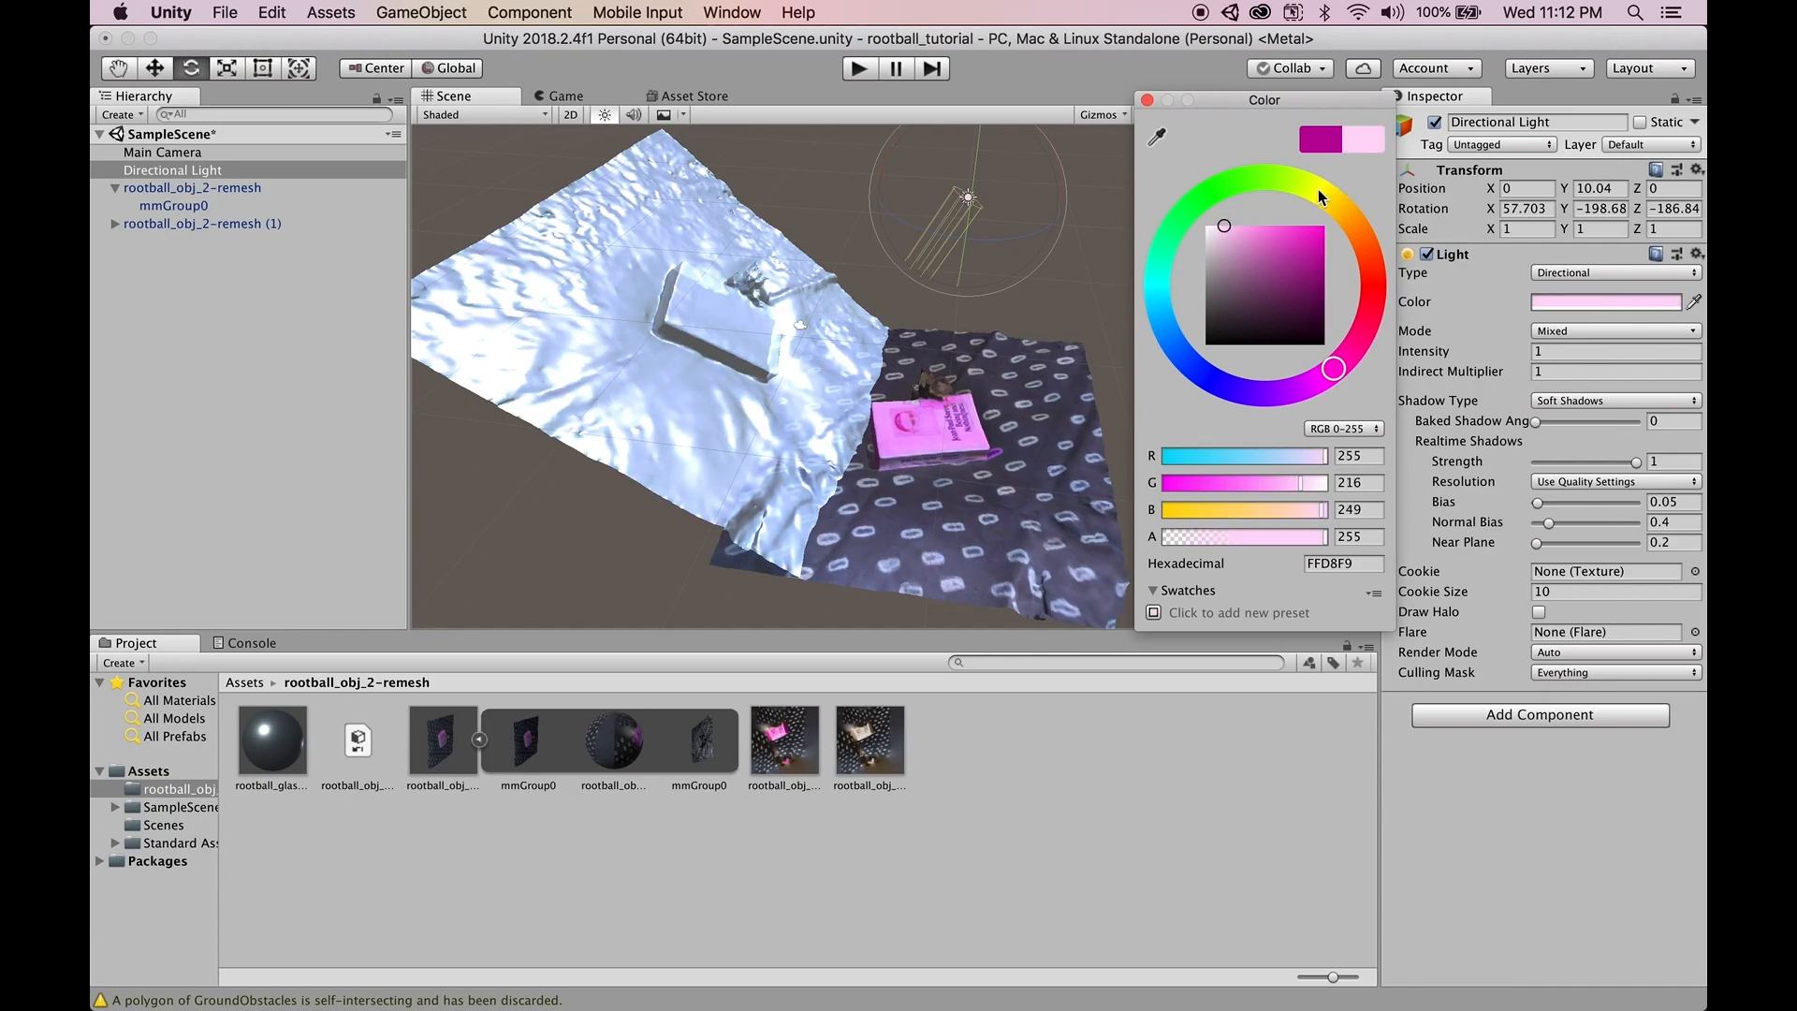
left_click(1322, 193)
left_click(1219, 226)
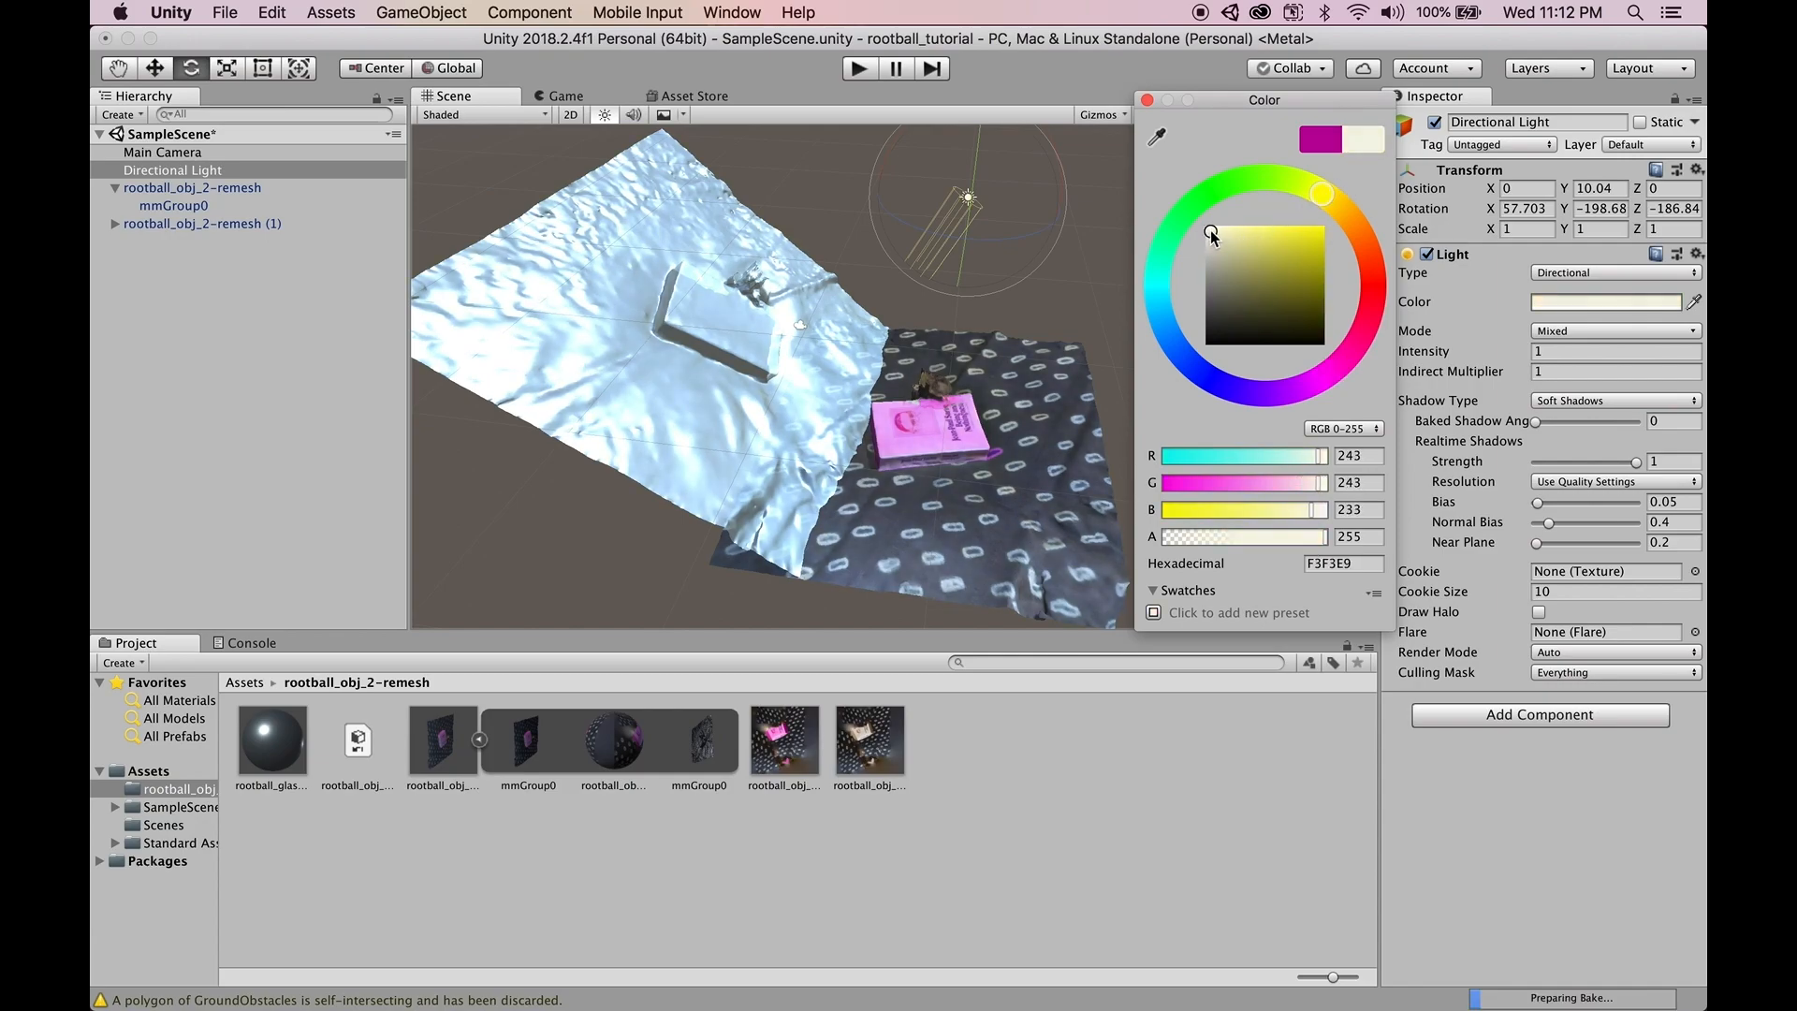
left_click(1148, 100)
middle_click_drag(1029, 335, 981, 352)
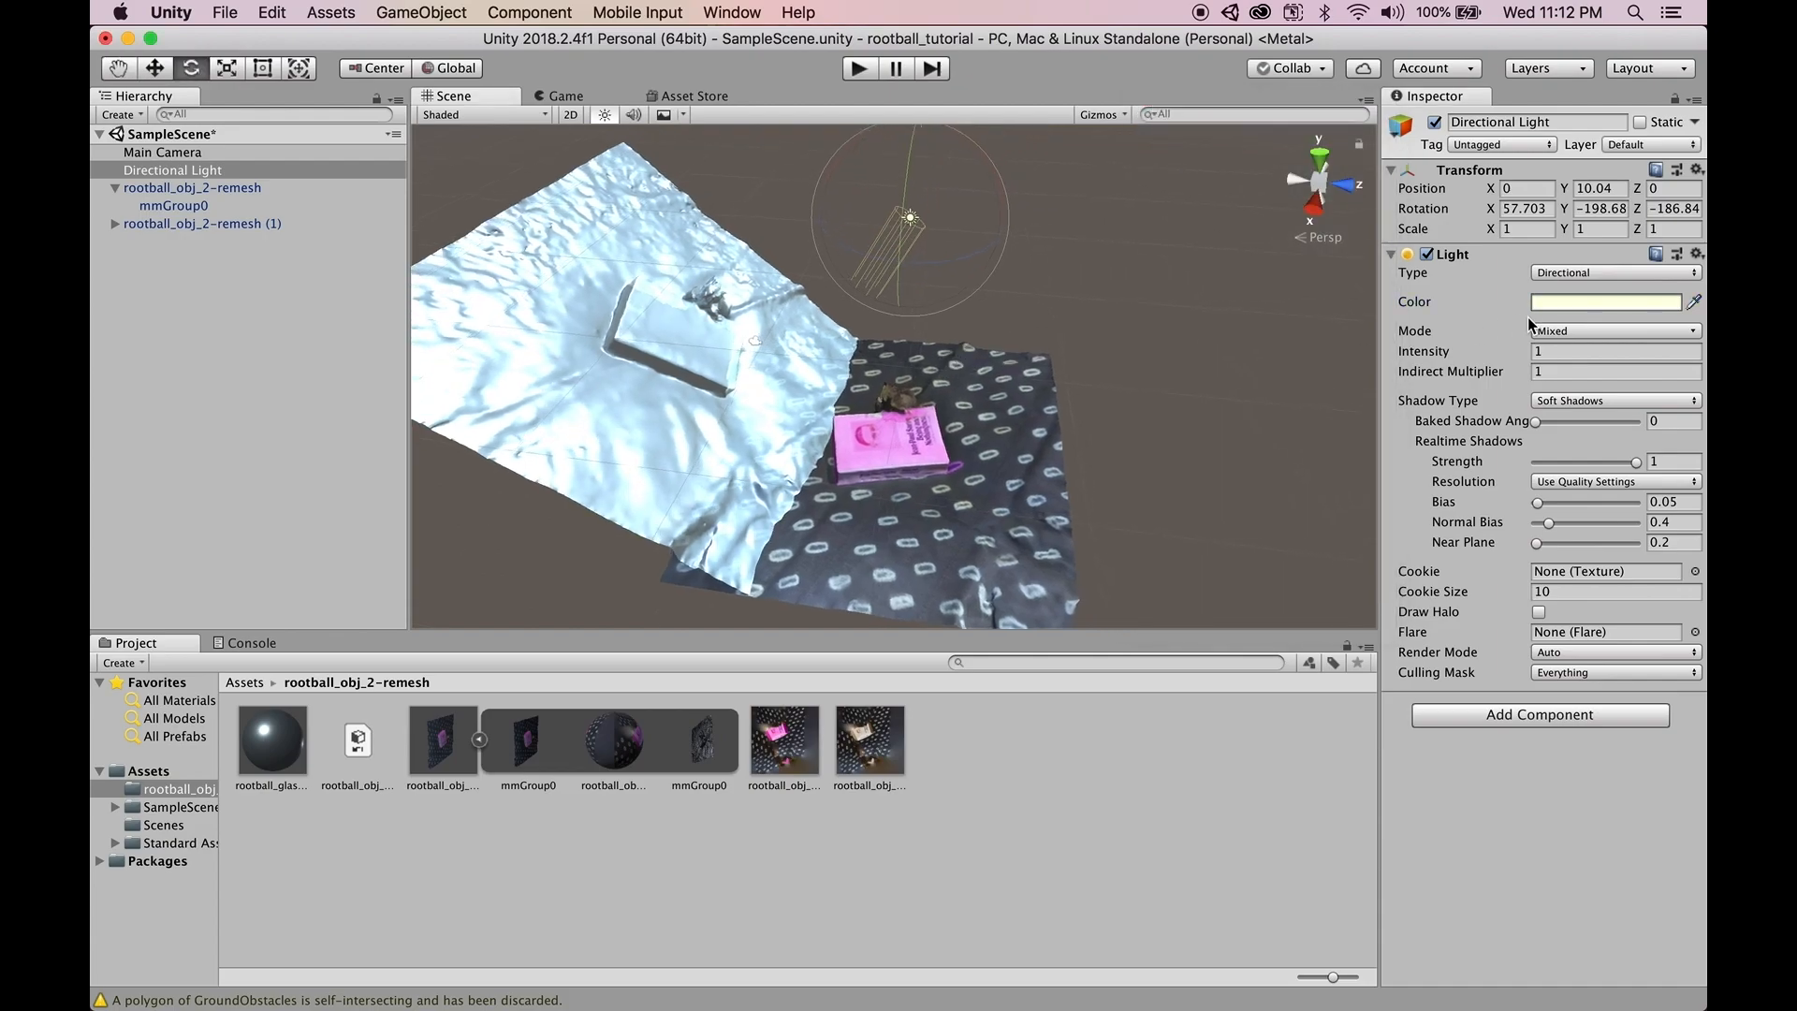
- Change the light's type to Spot and extend its range to about 17.8
left_click(1594, 275)
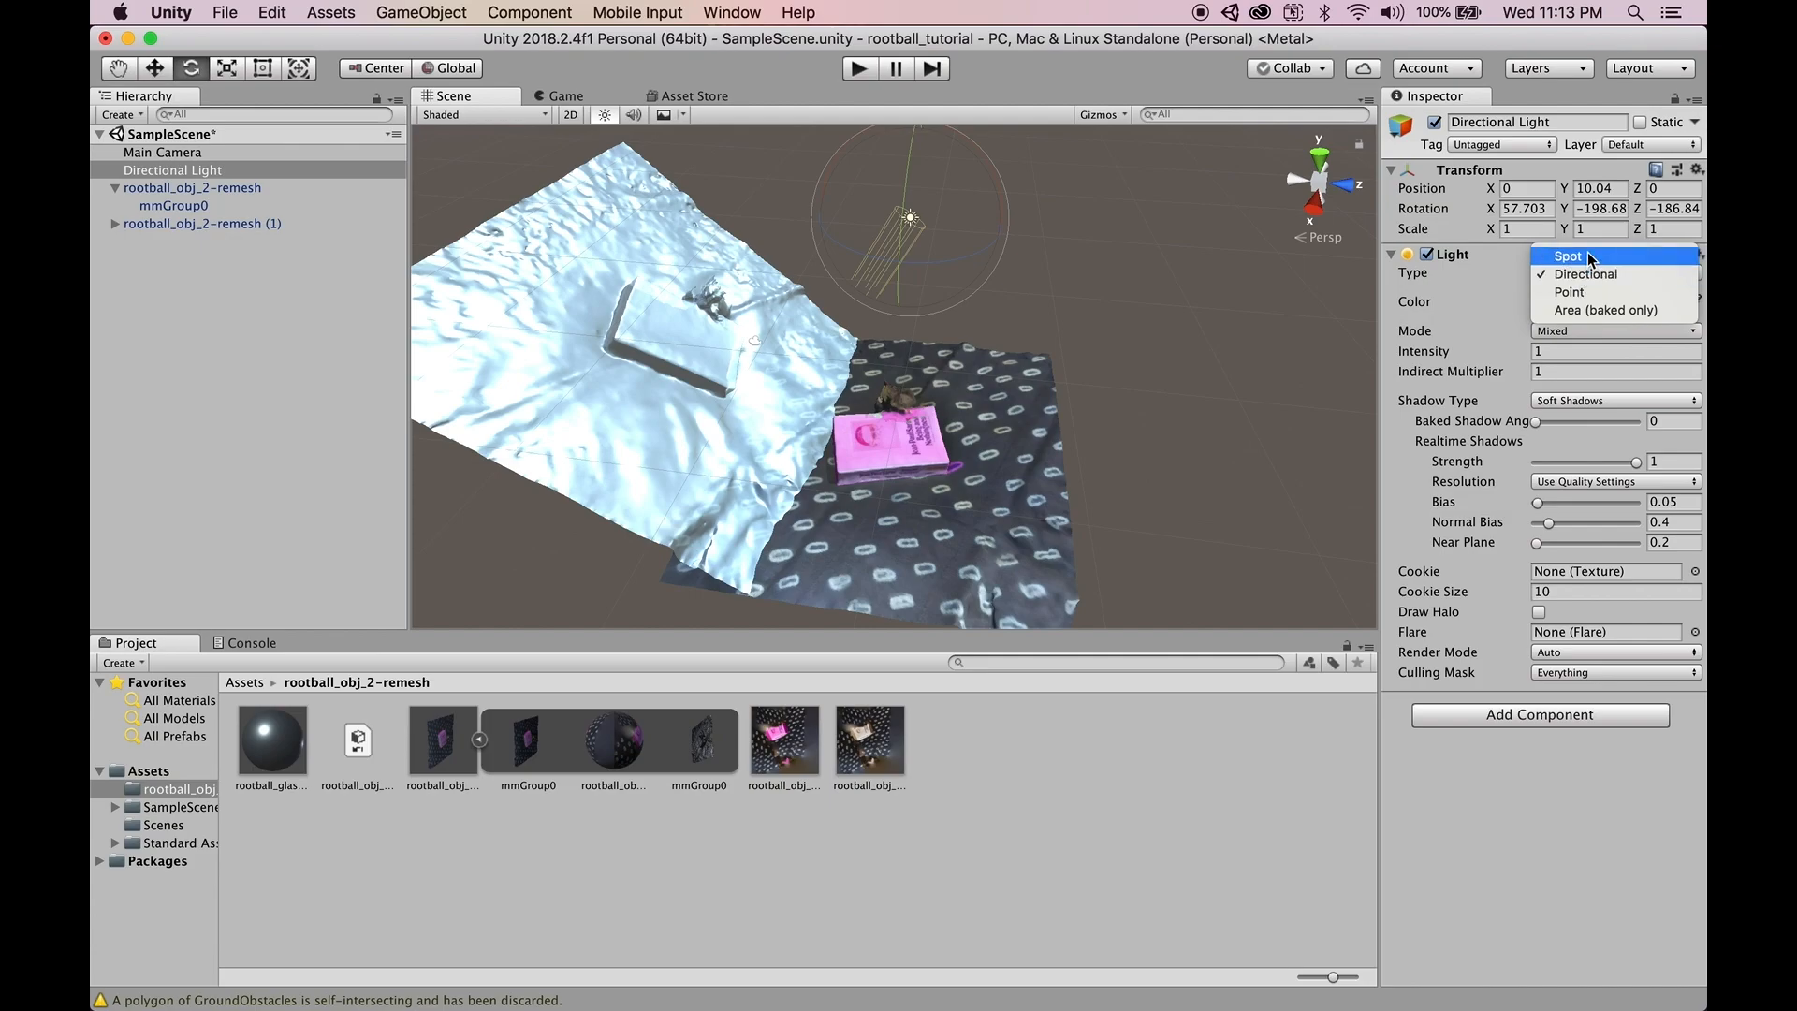
left_click(1582, 256)
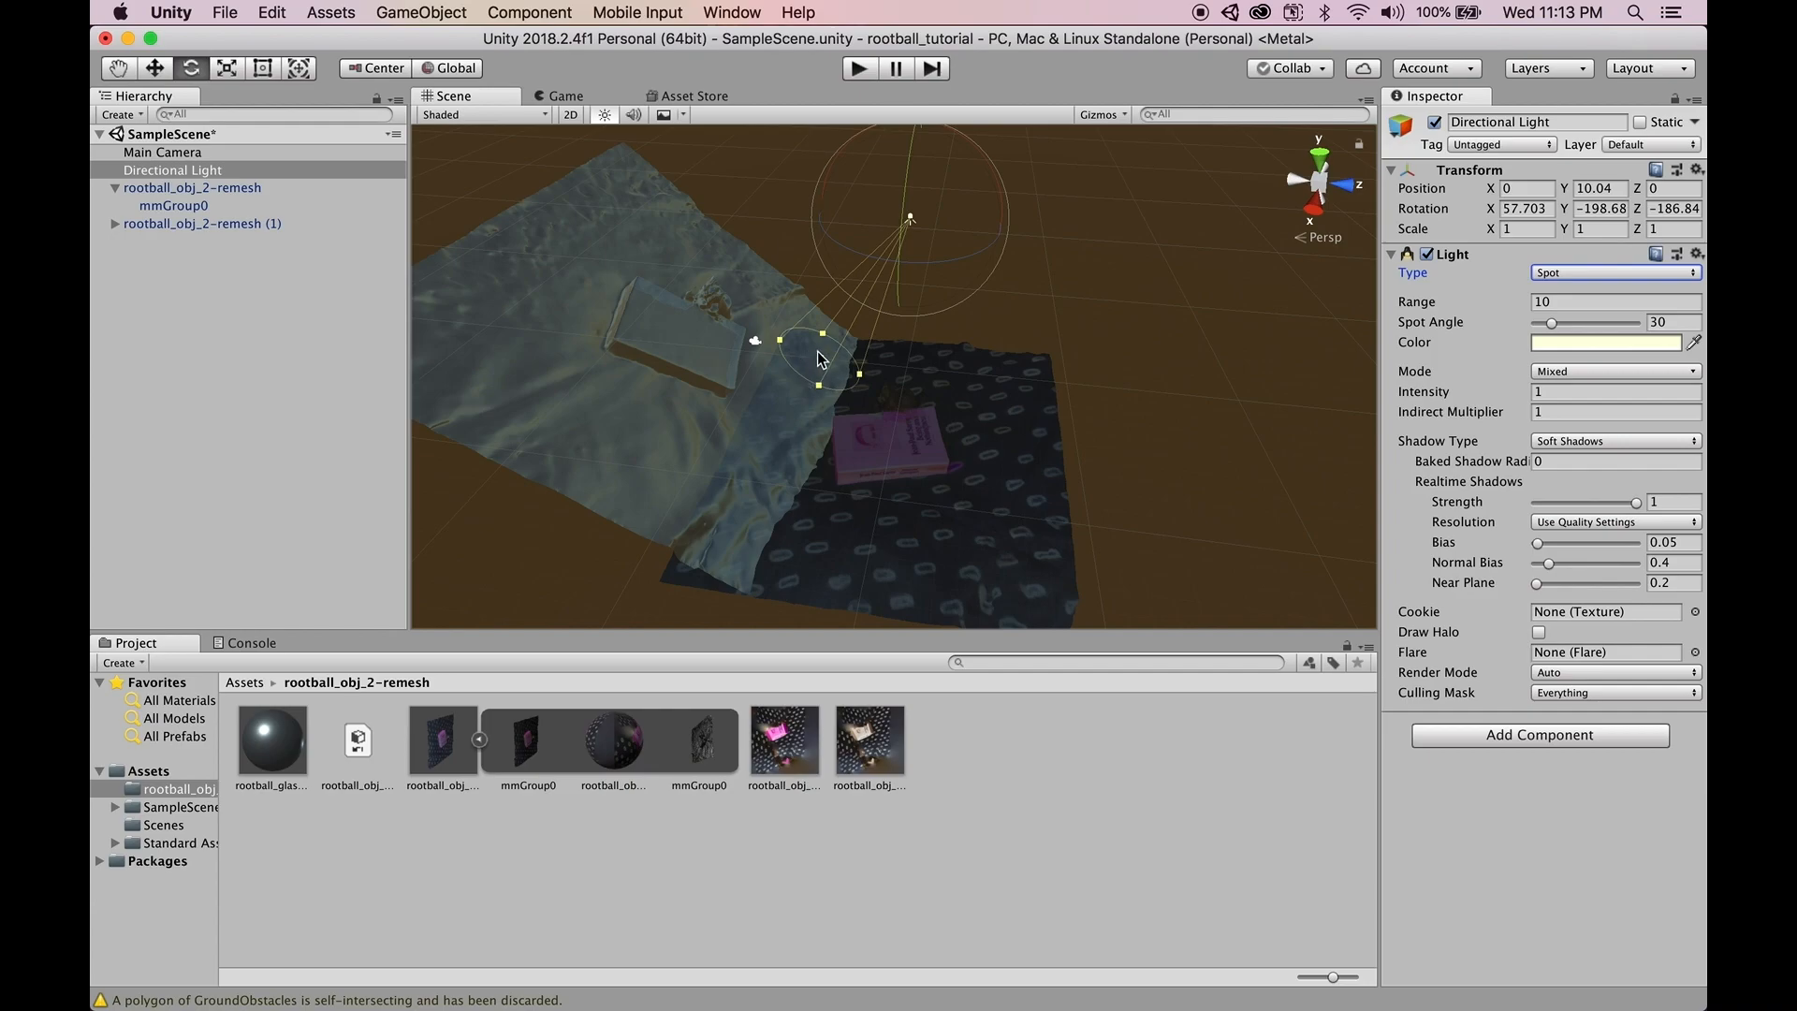
left_click_drag(821, 360, 712, 416)
- Extend the spot light's range to about 25.5, move it to about X -7.1, Z 4.6, and aim it down at the textured copy
middle_click_drag(980, 346, 990, 100)
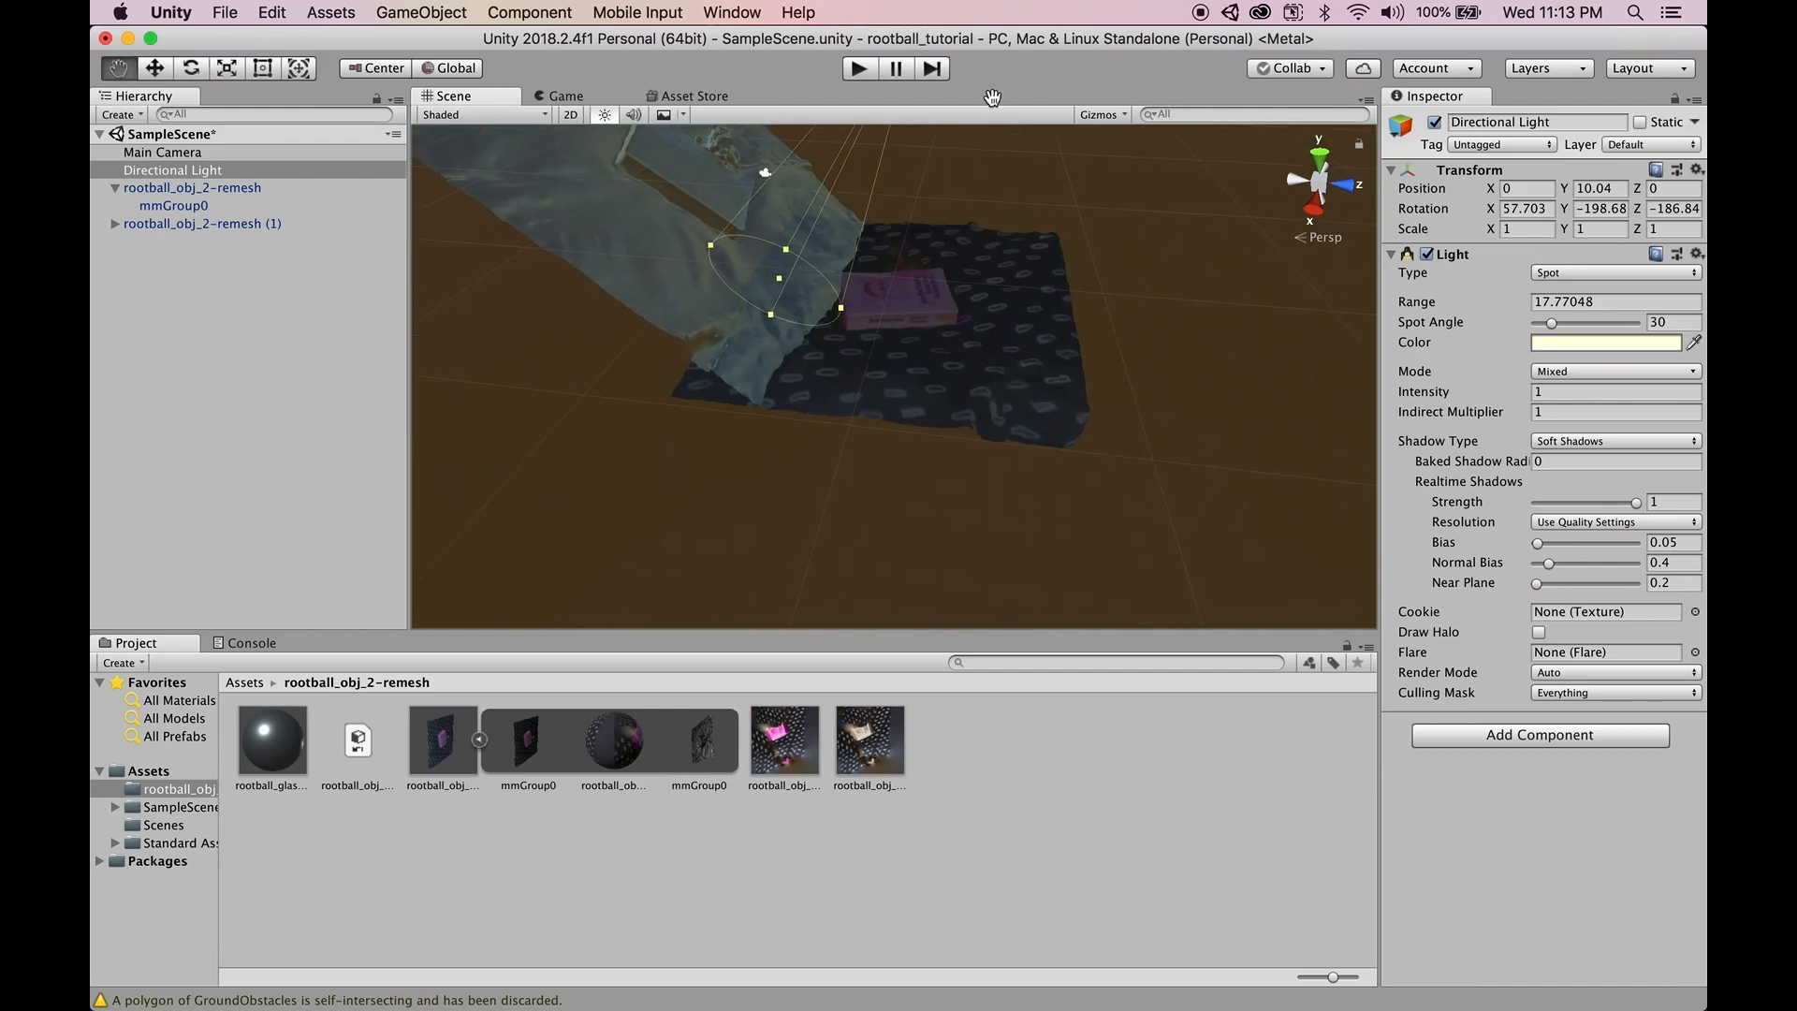
middle_click_drag(845, 339, 903, 257)
left_click_drag(810, 244, 763, 322)
middle_click_drag(975, 317, 751, 569)
left_click_drag(850, 185, 745, 140)
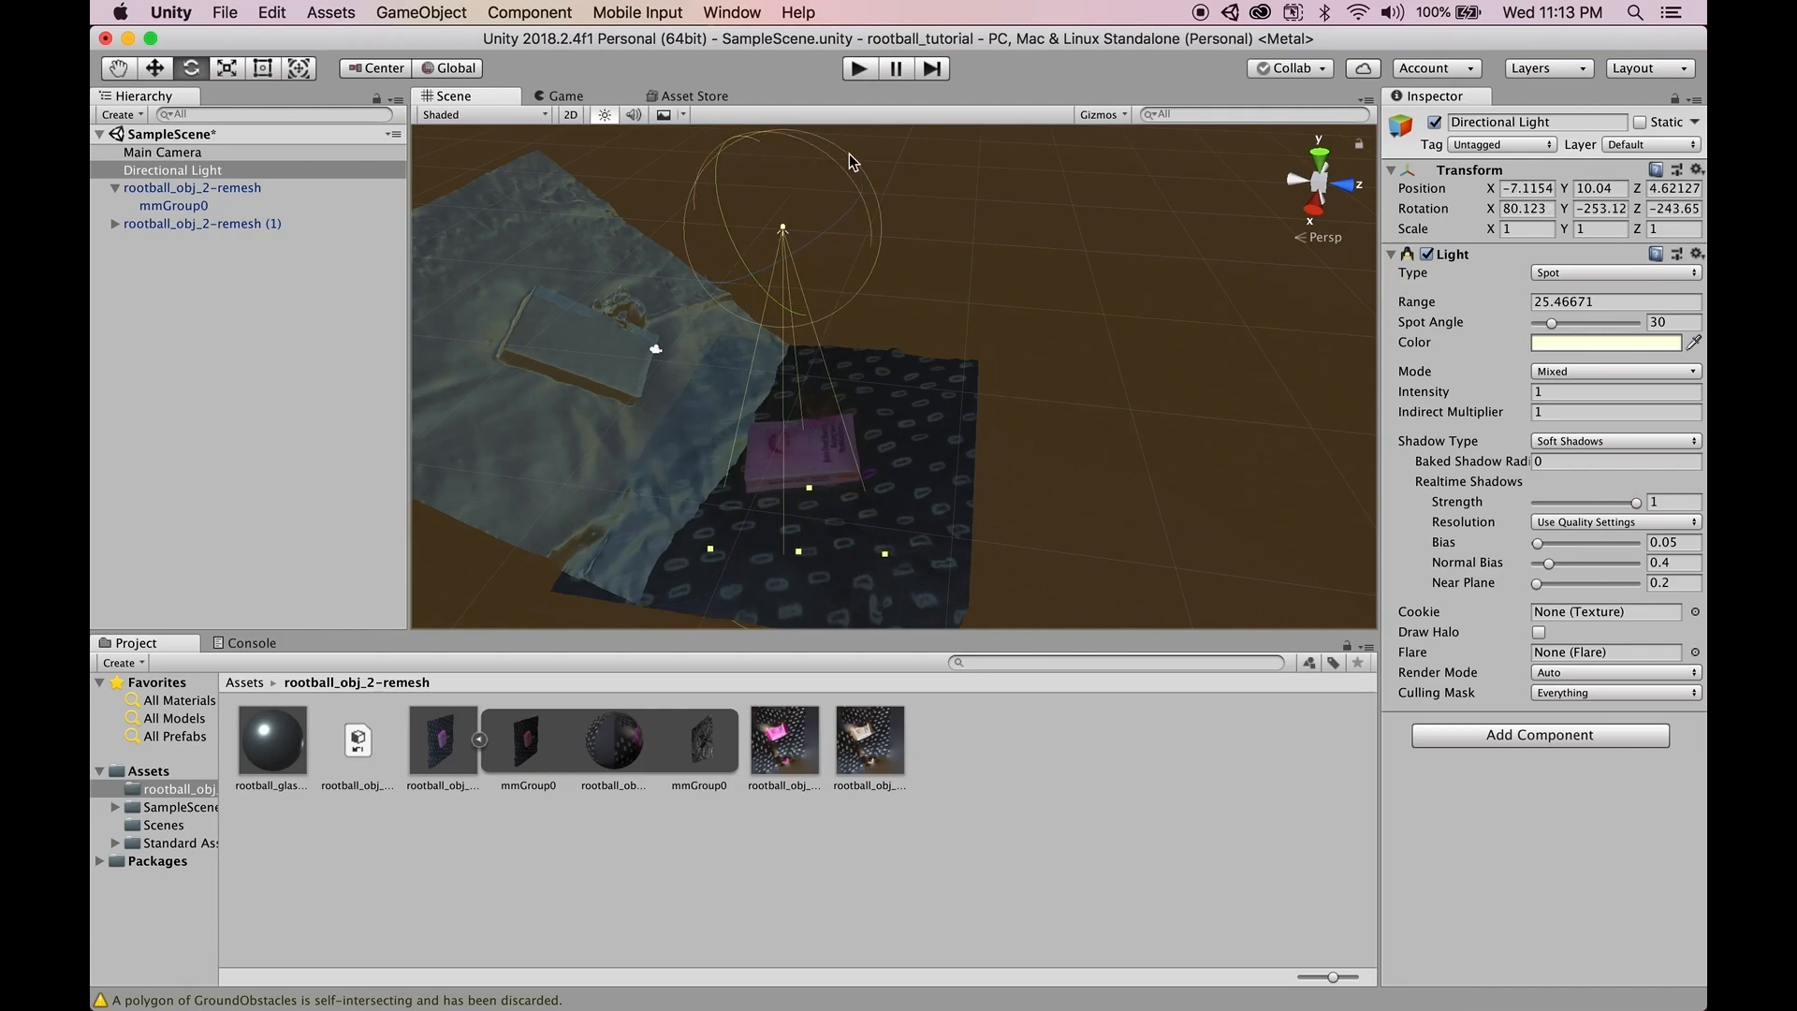
- Set the spot light's intensity to 10 and check its effect on the textured book model
scroll(840, 480, "up", 5)
middle_click_drag(782, 485, 811, 418)
scroll(811, 418, "up", 5)
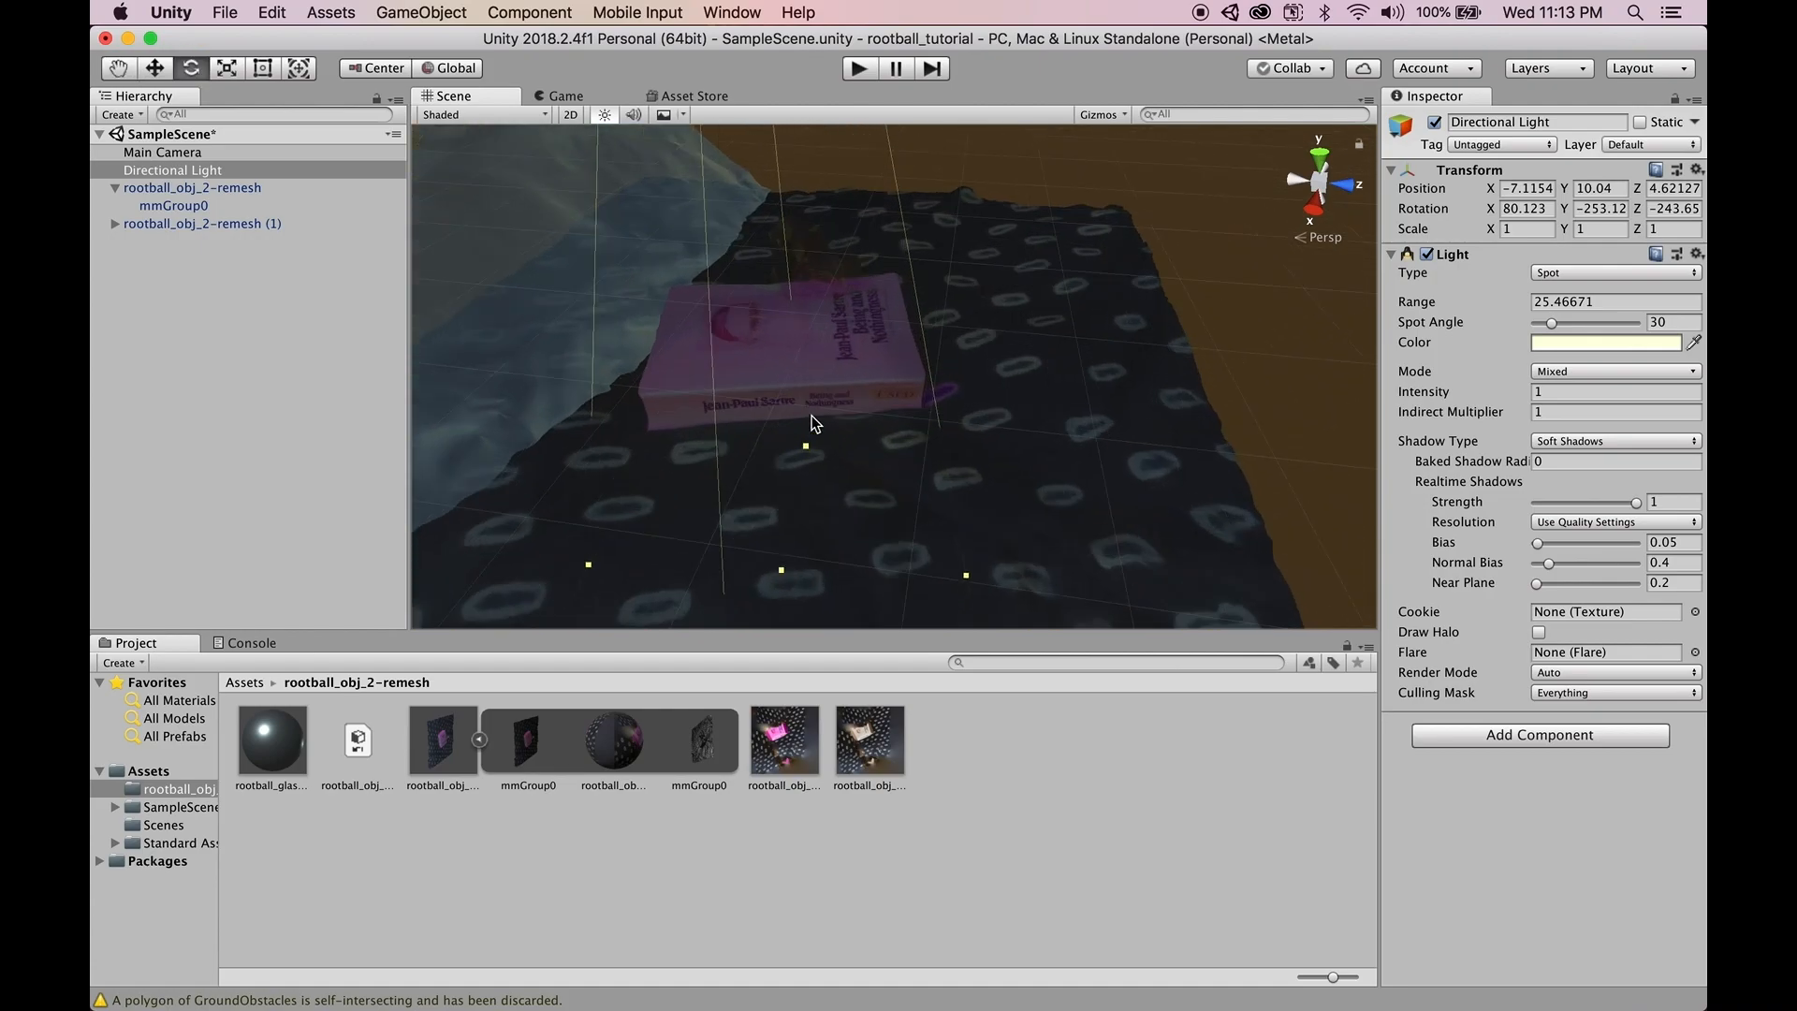
scroll(813, 417, "up", 5)
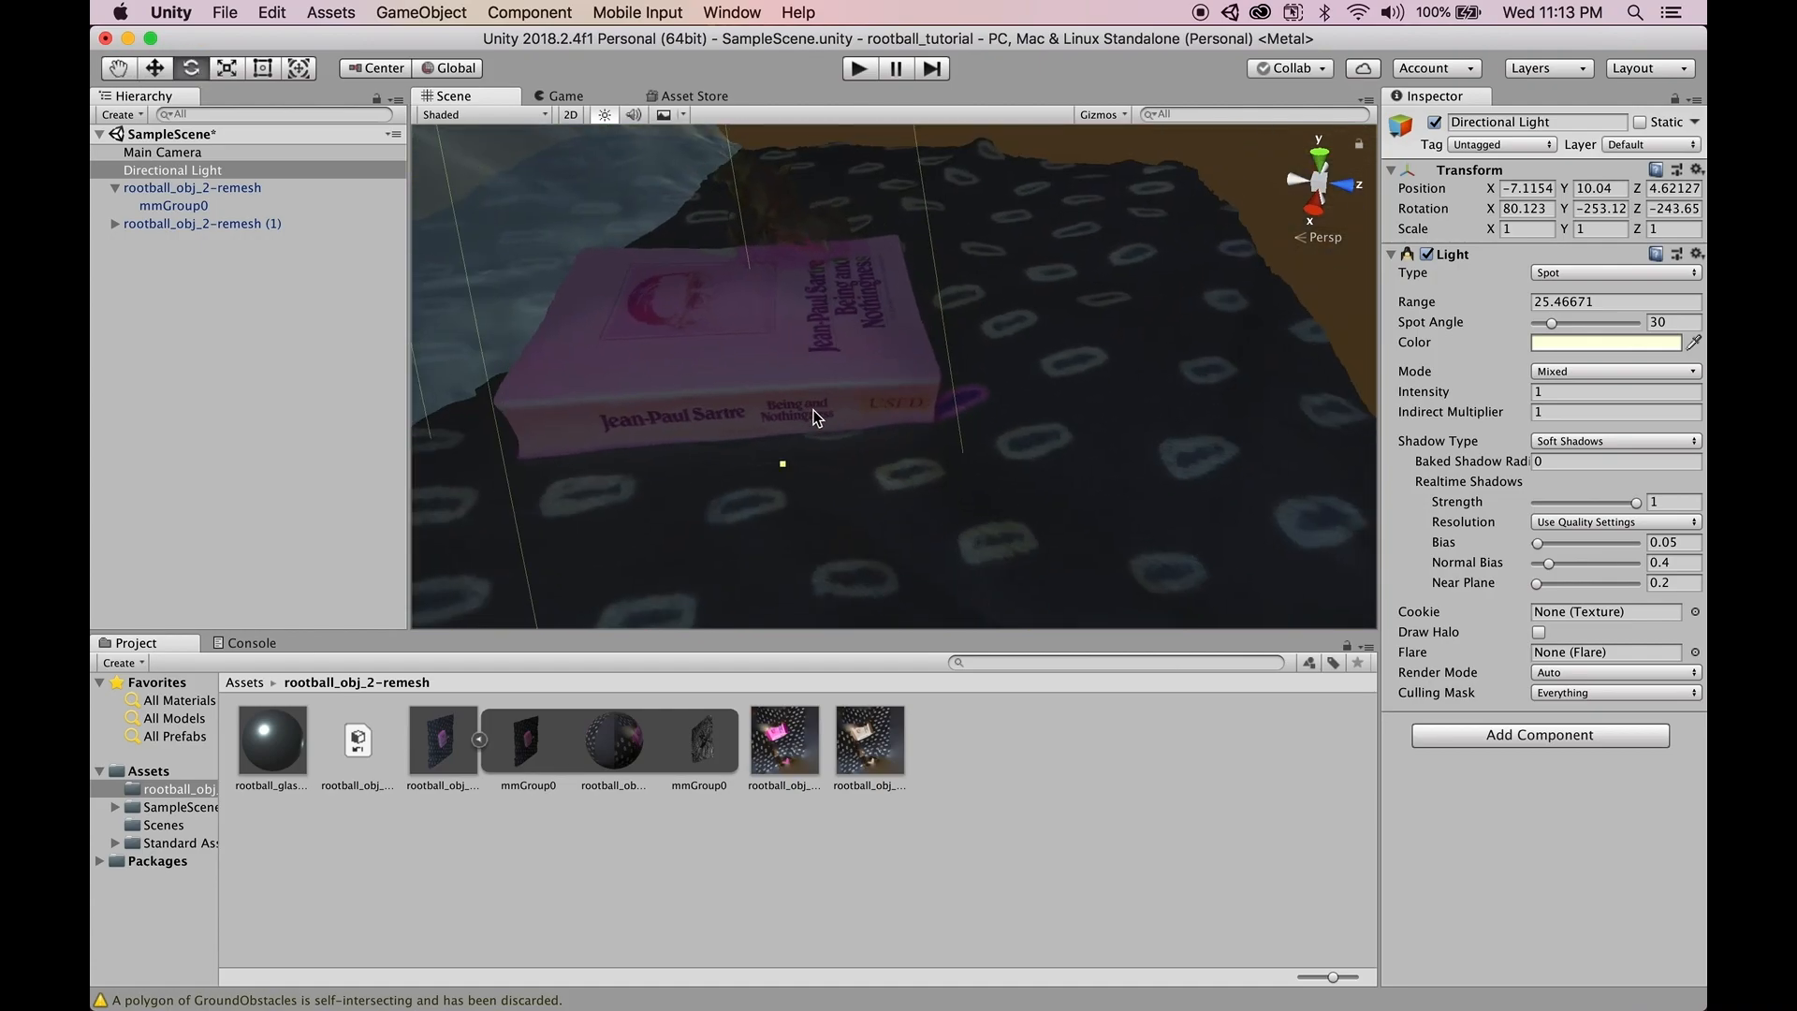
left_click(1500, 392)
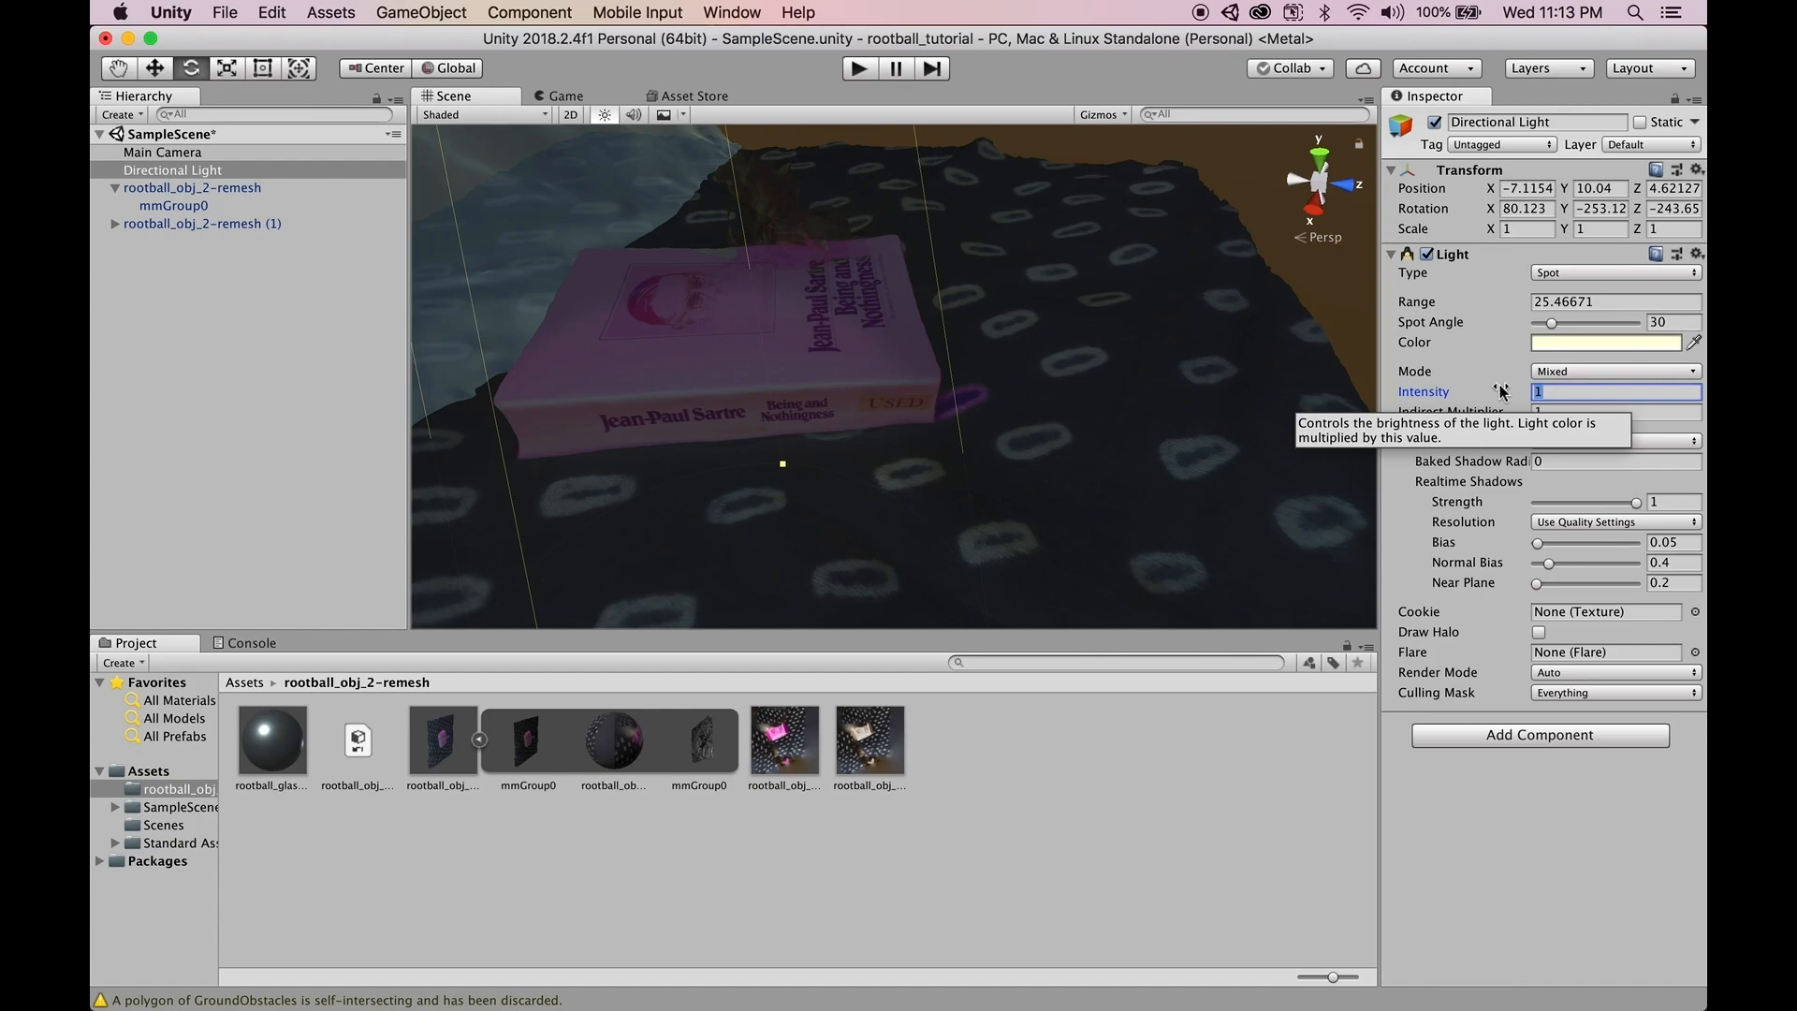
type("10")
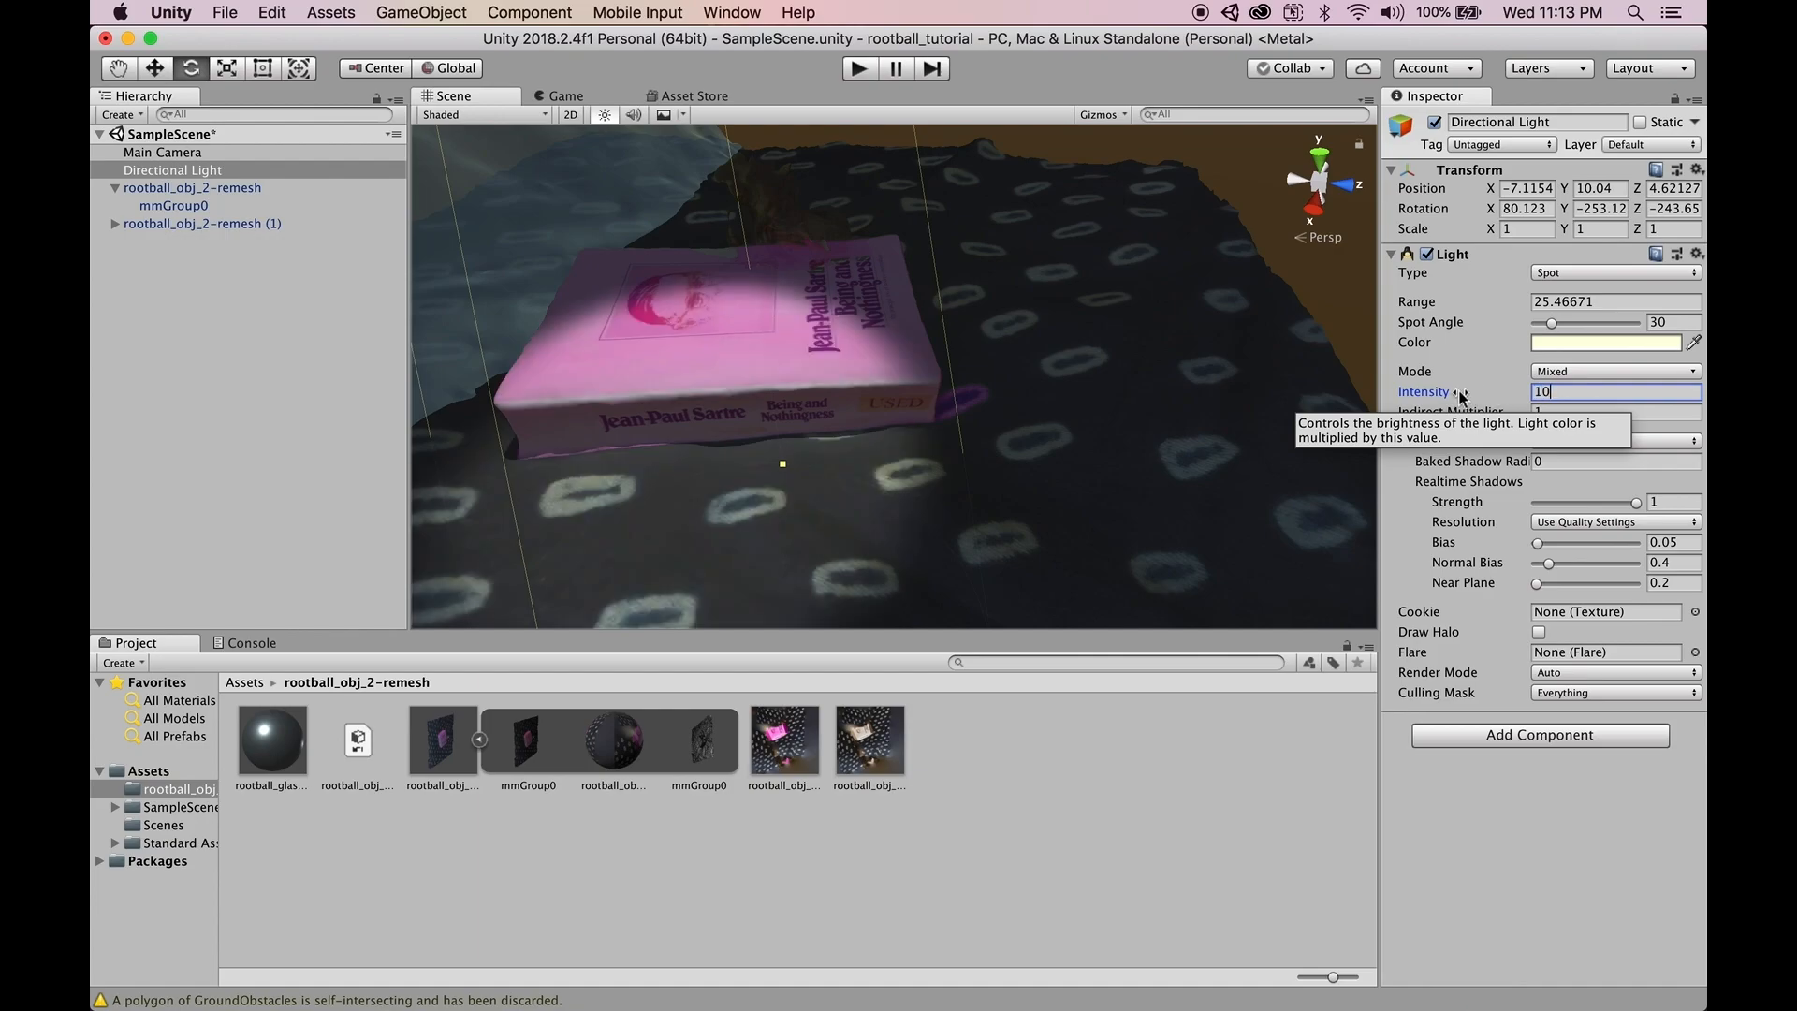
scroll(863, 357, "down", 5)
scroll(859, 363, "down", 5)
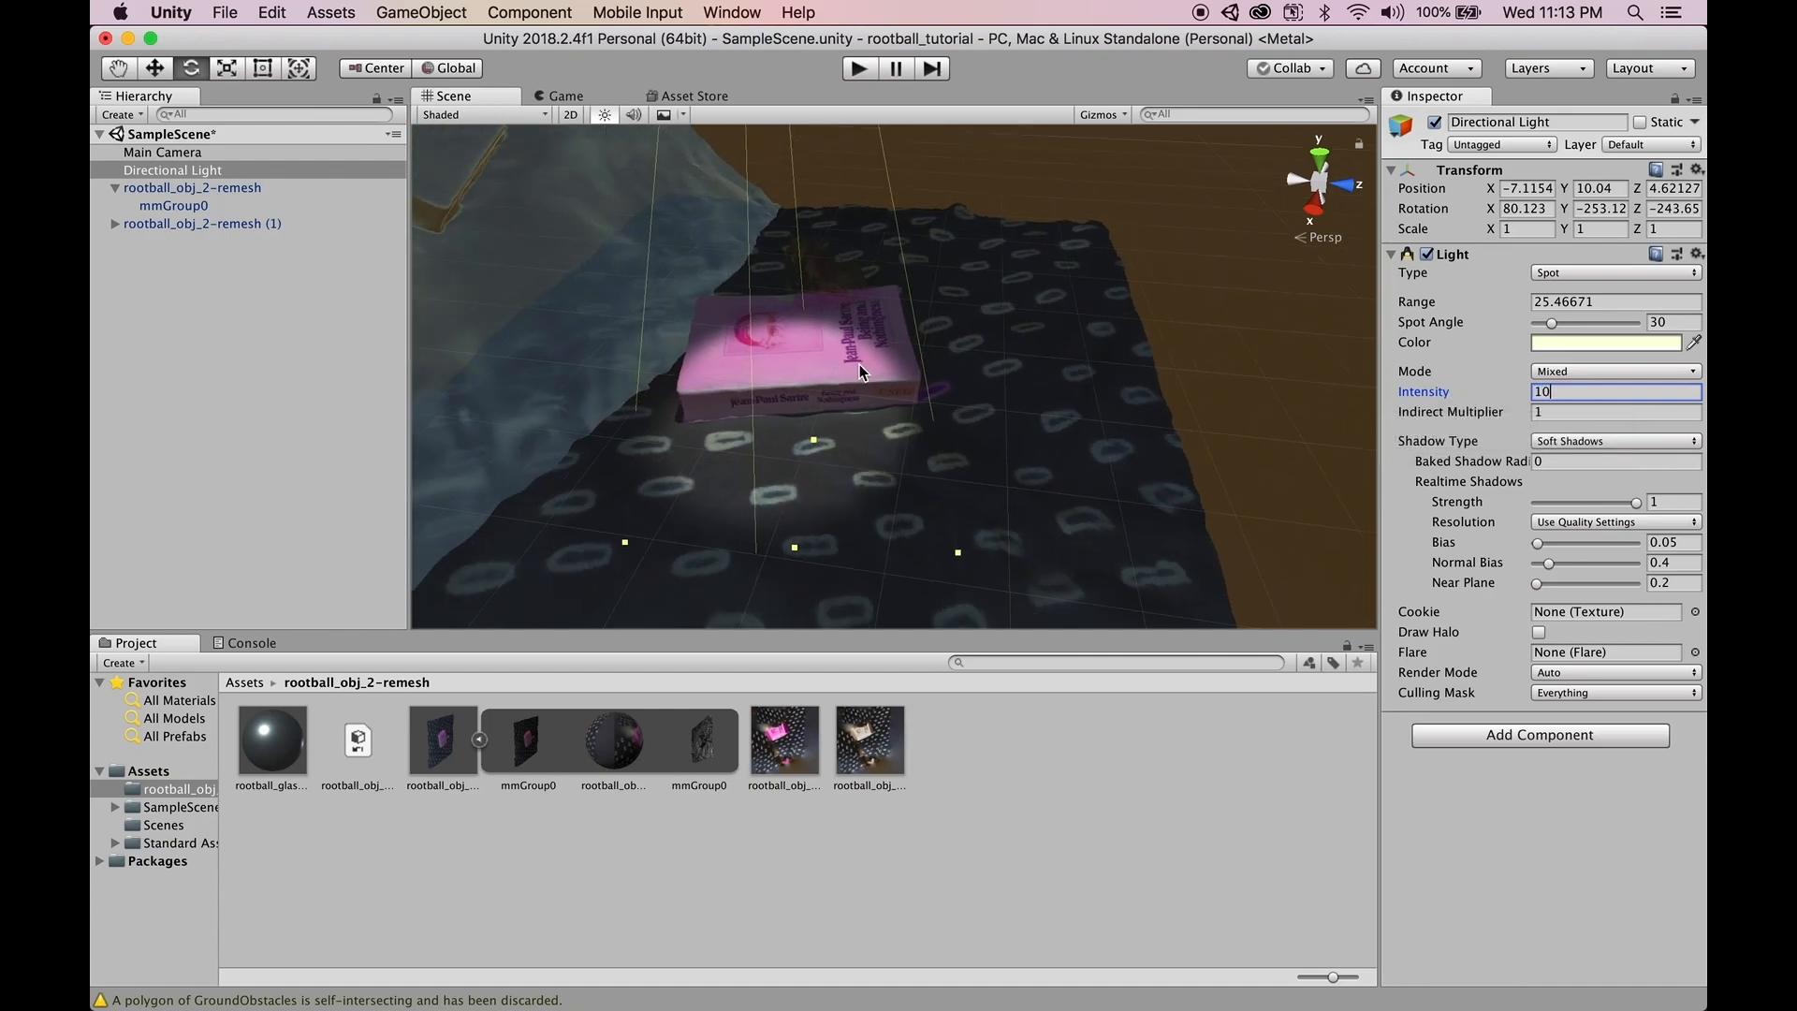
scroll(857, 235, "down", 8)
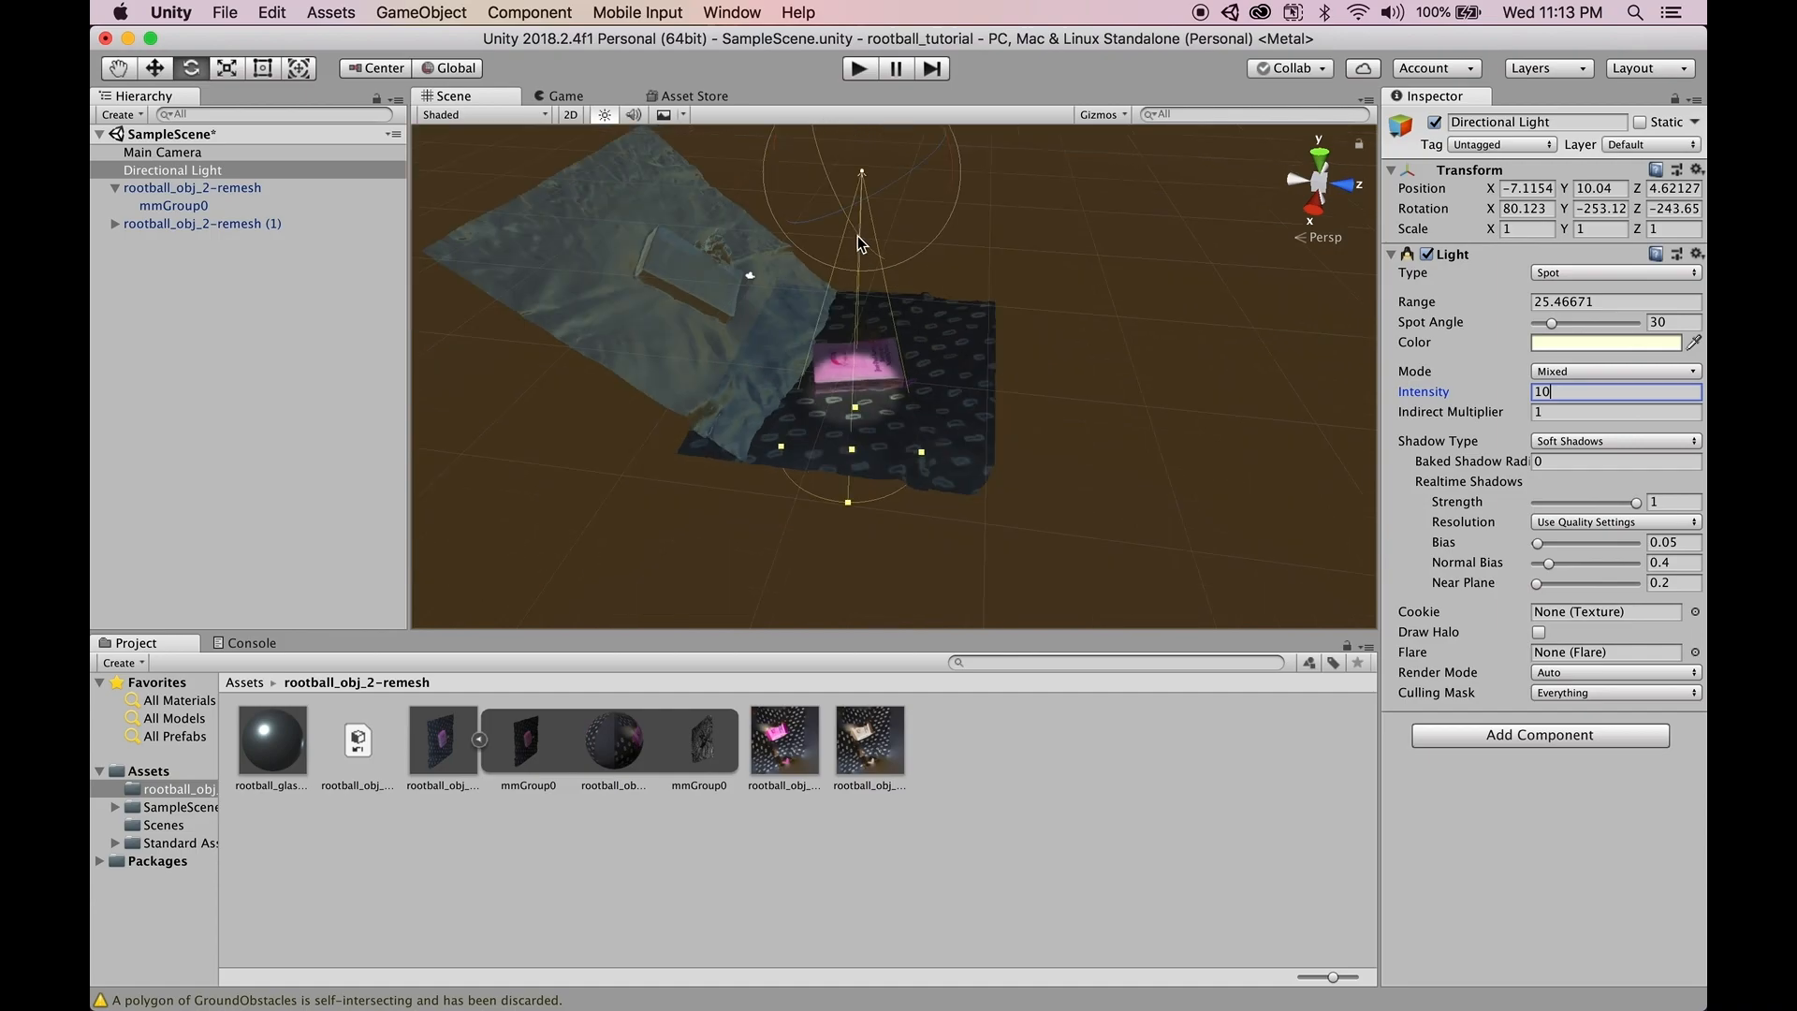
- Rotate the spot light to aim at the book on the glass model and set its colour to red, FF2C0B
left_click_drag(939, 165, 985, 382)
left_click(1580, 344)
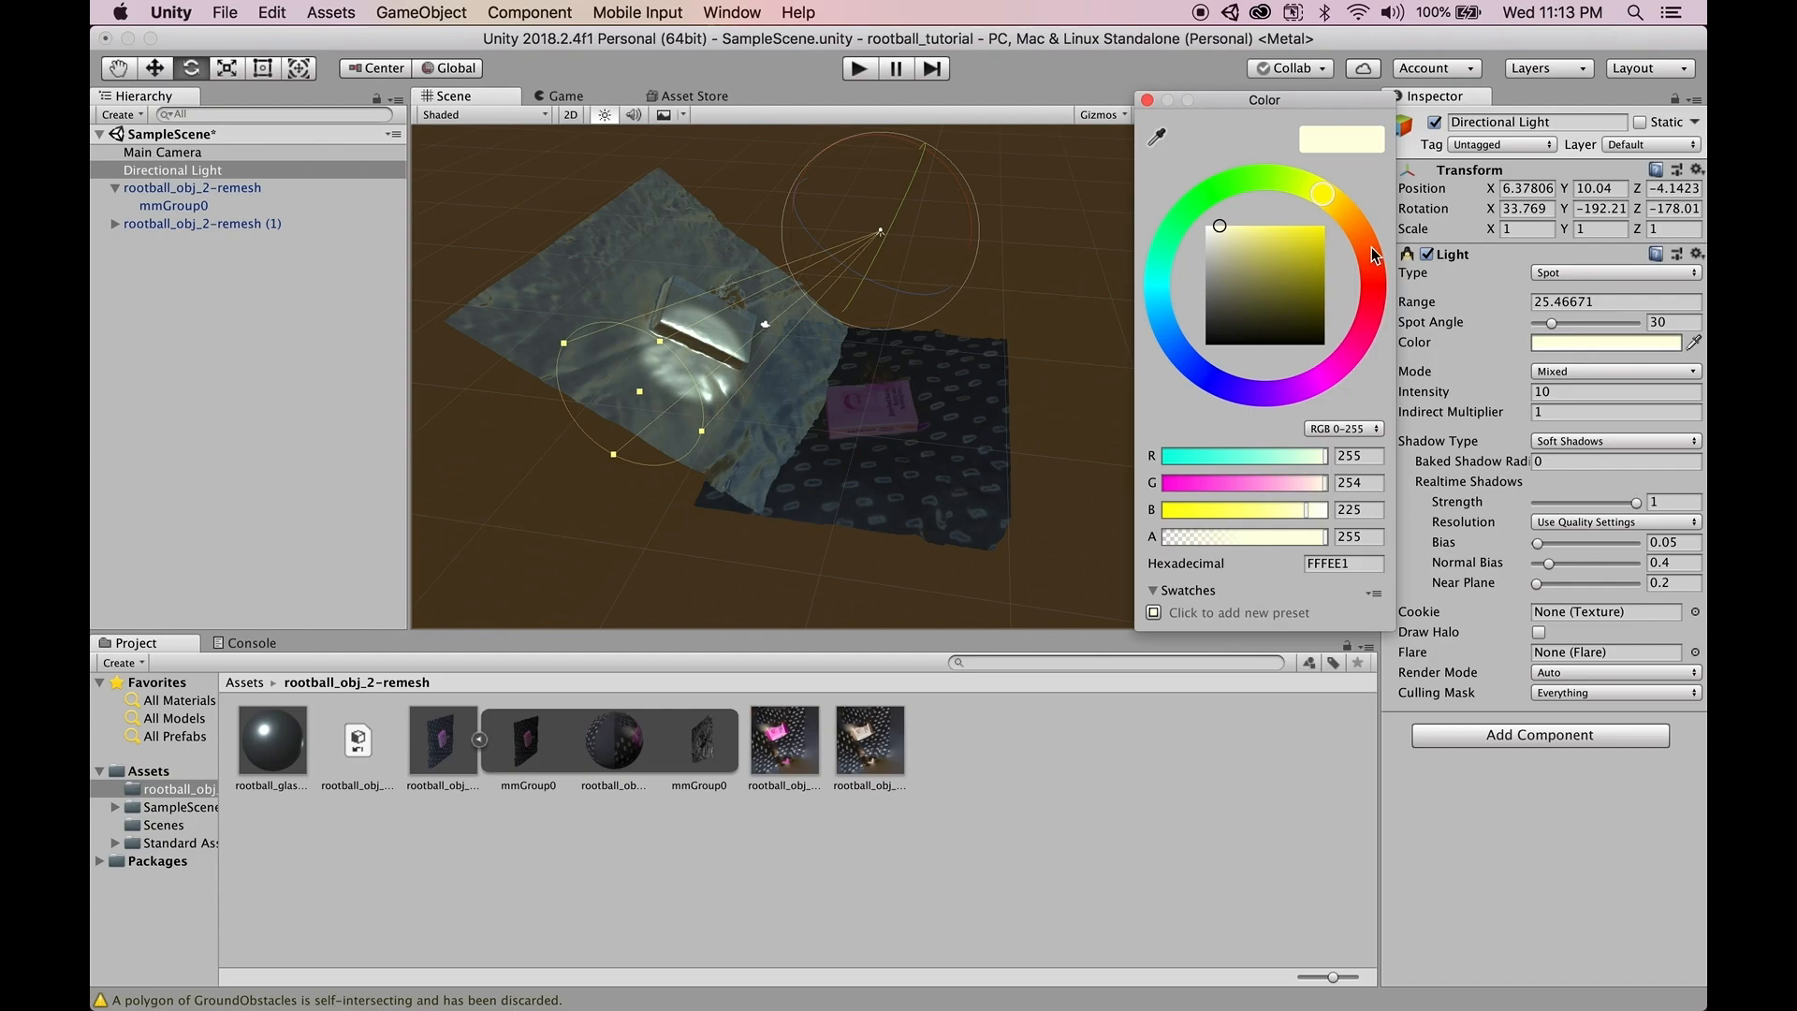
mouse_move(1360, 240)
left_mouse_down()
mouse_move(1372, 269)
mouse_move(1320, 230)
left_mouse_up()
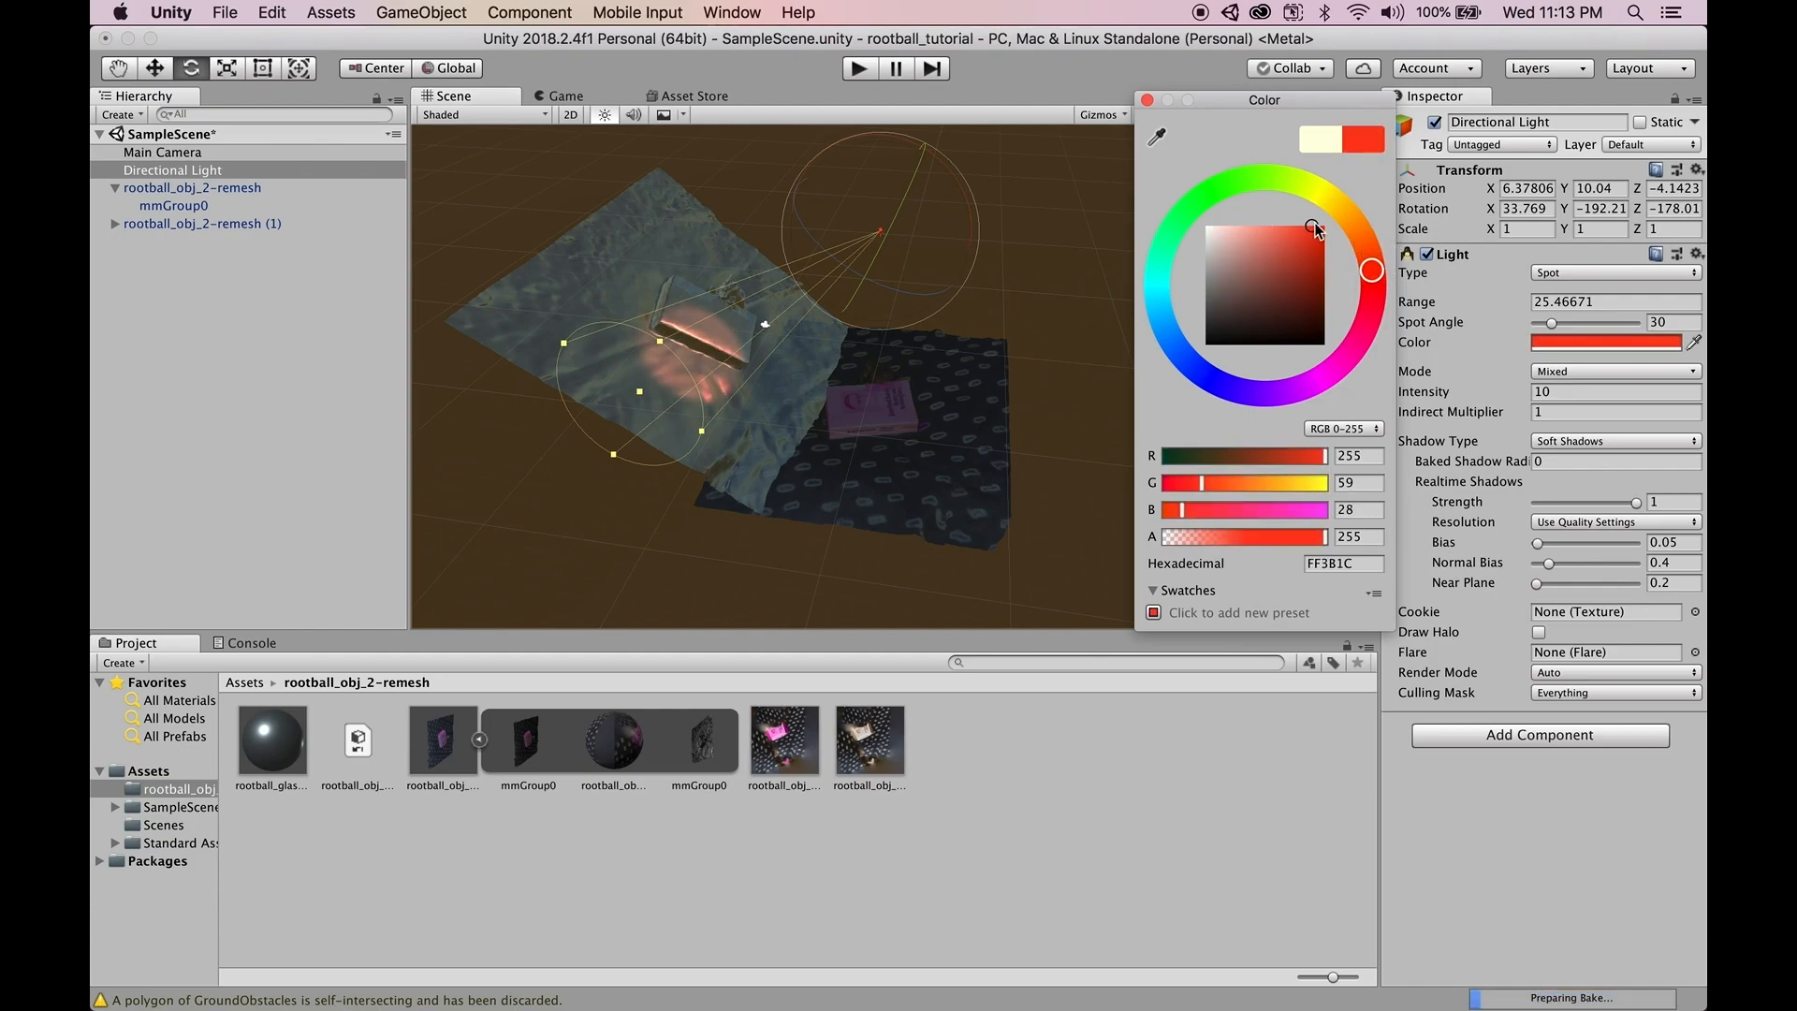
left_click(1147, 100)
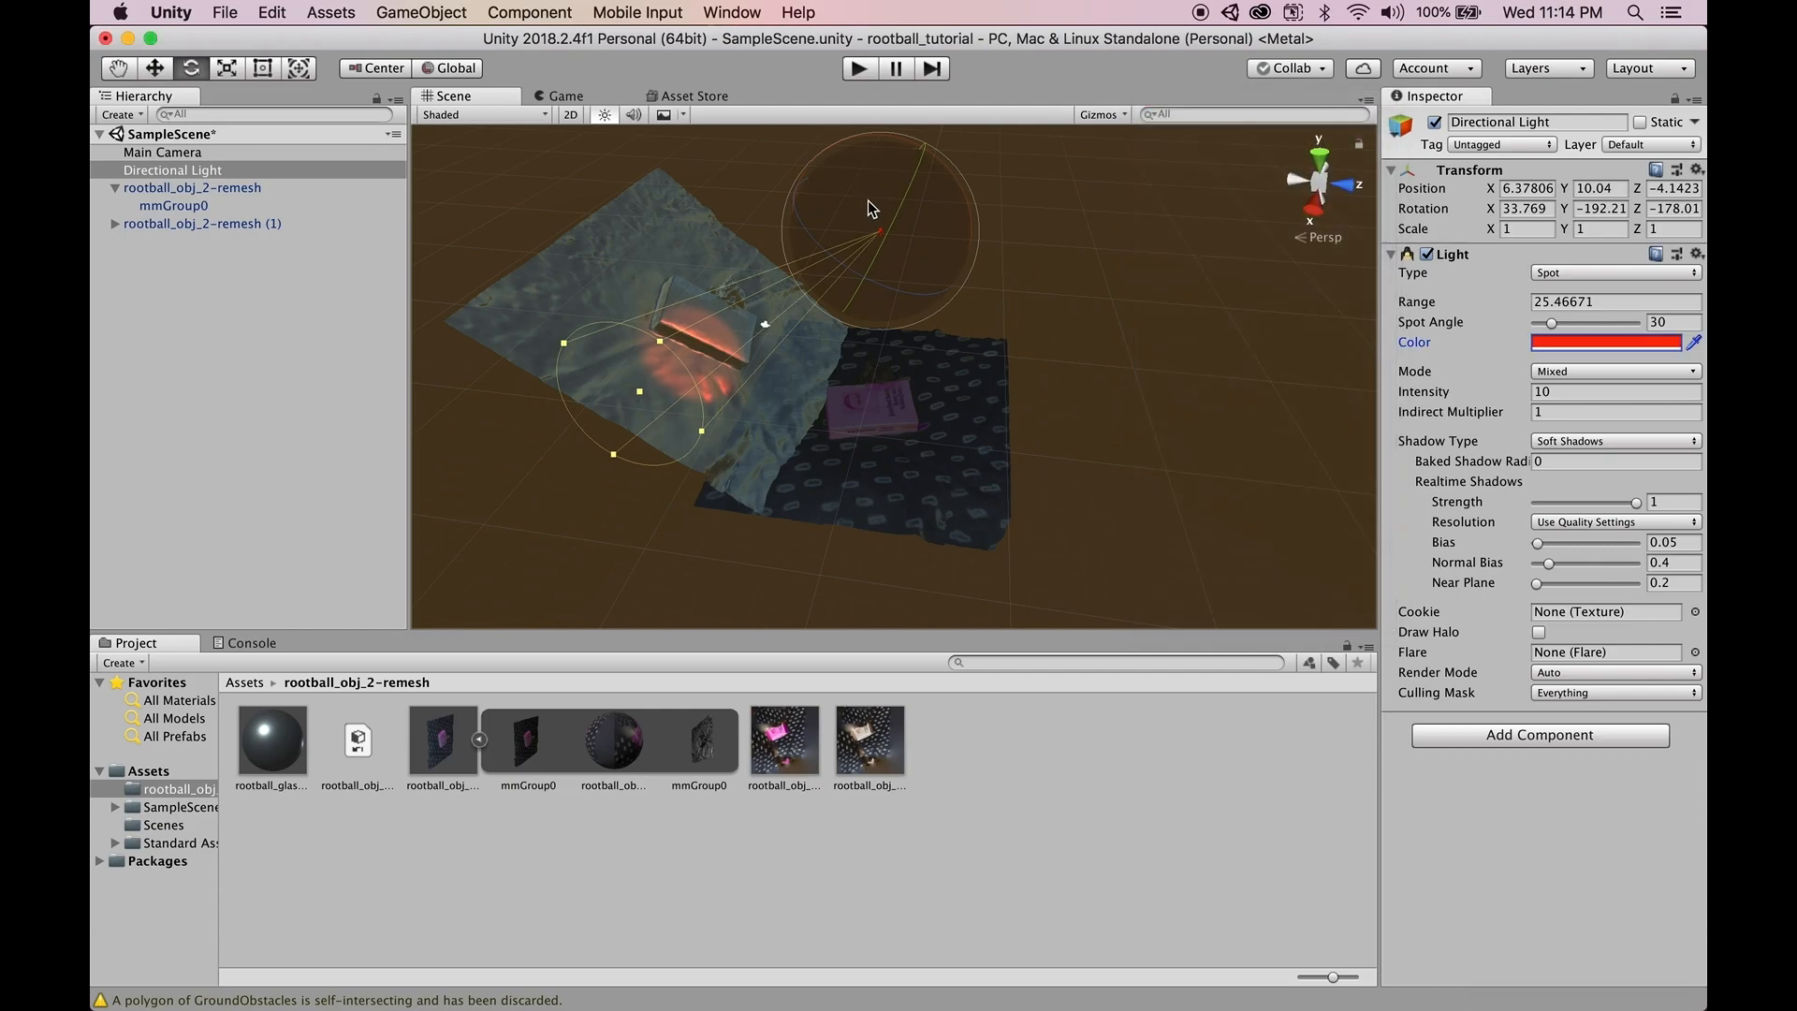
- Duplicate the red spot light and rotate the copy to aim at the small object beside the glass book
right_click(195, 169)
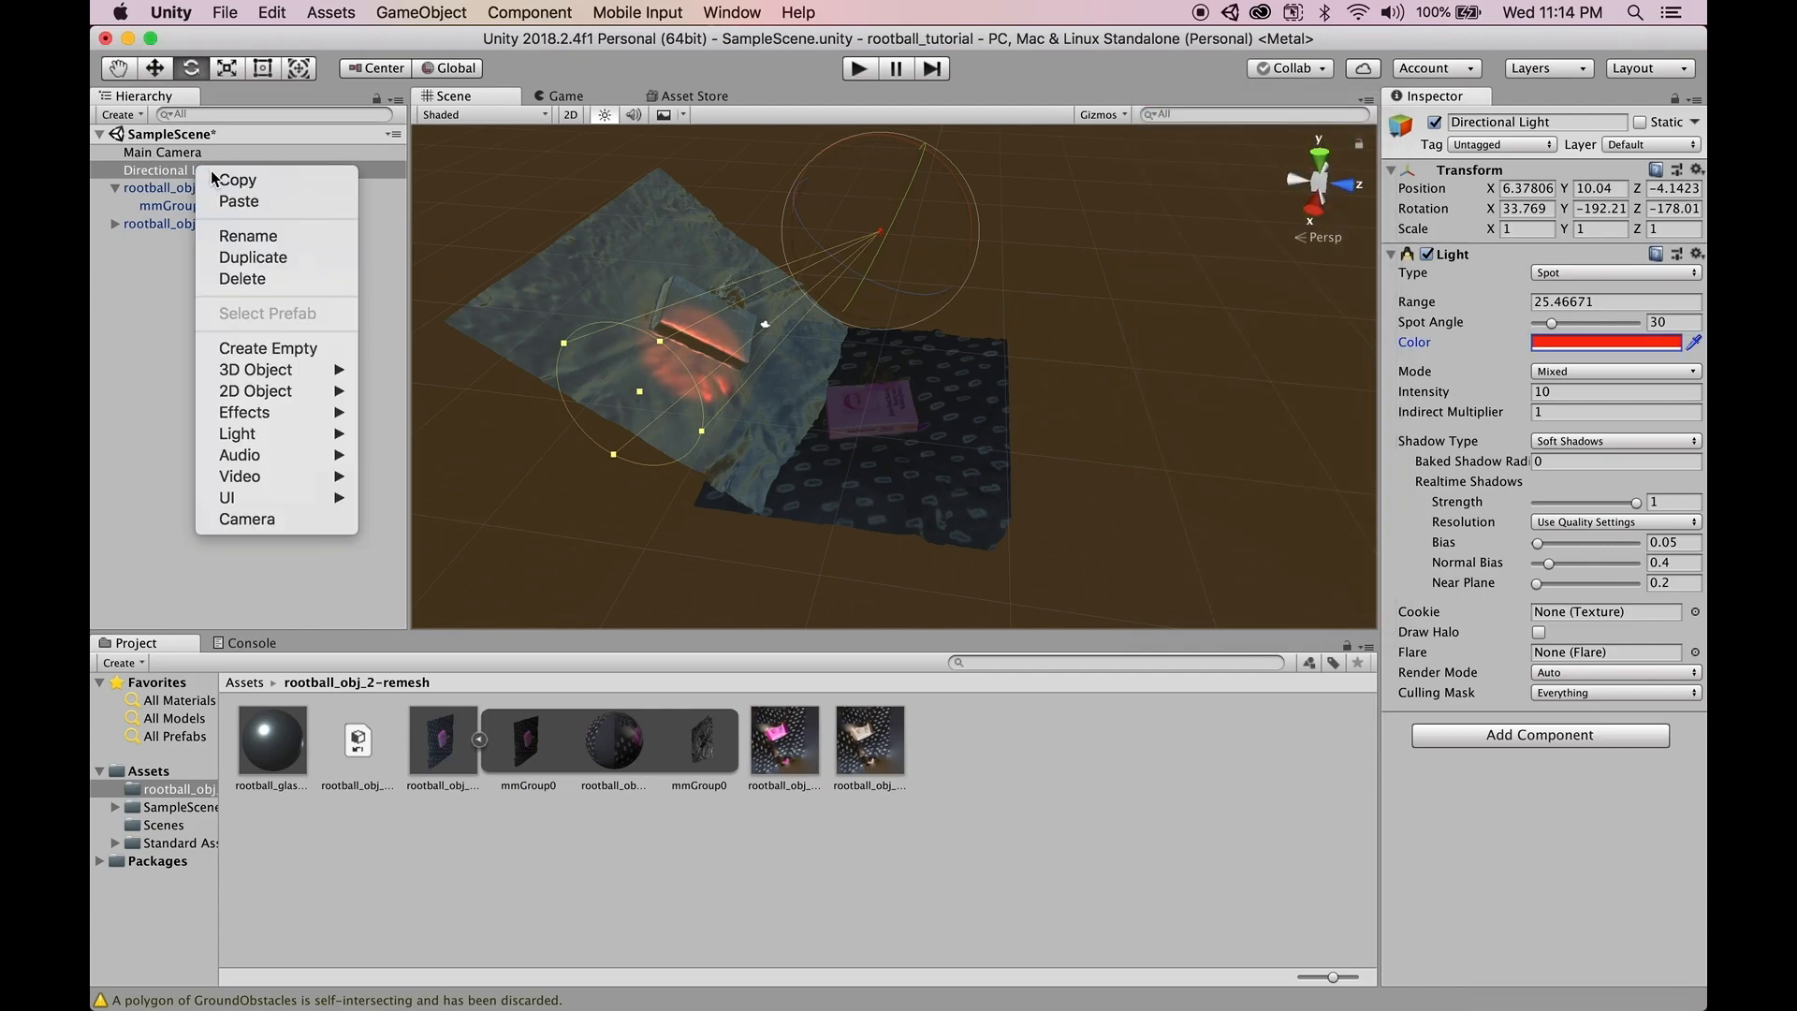
left_click(242, 262)
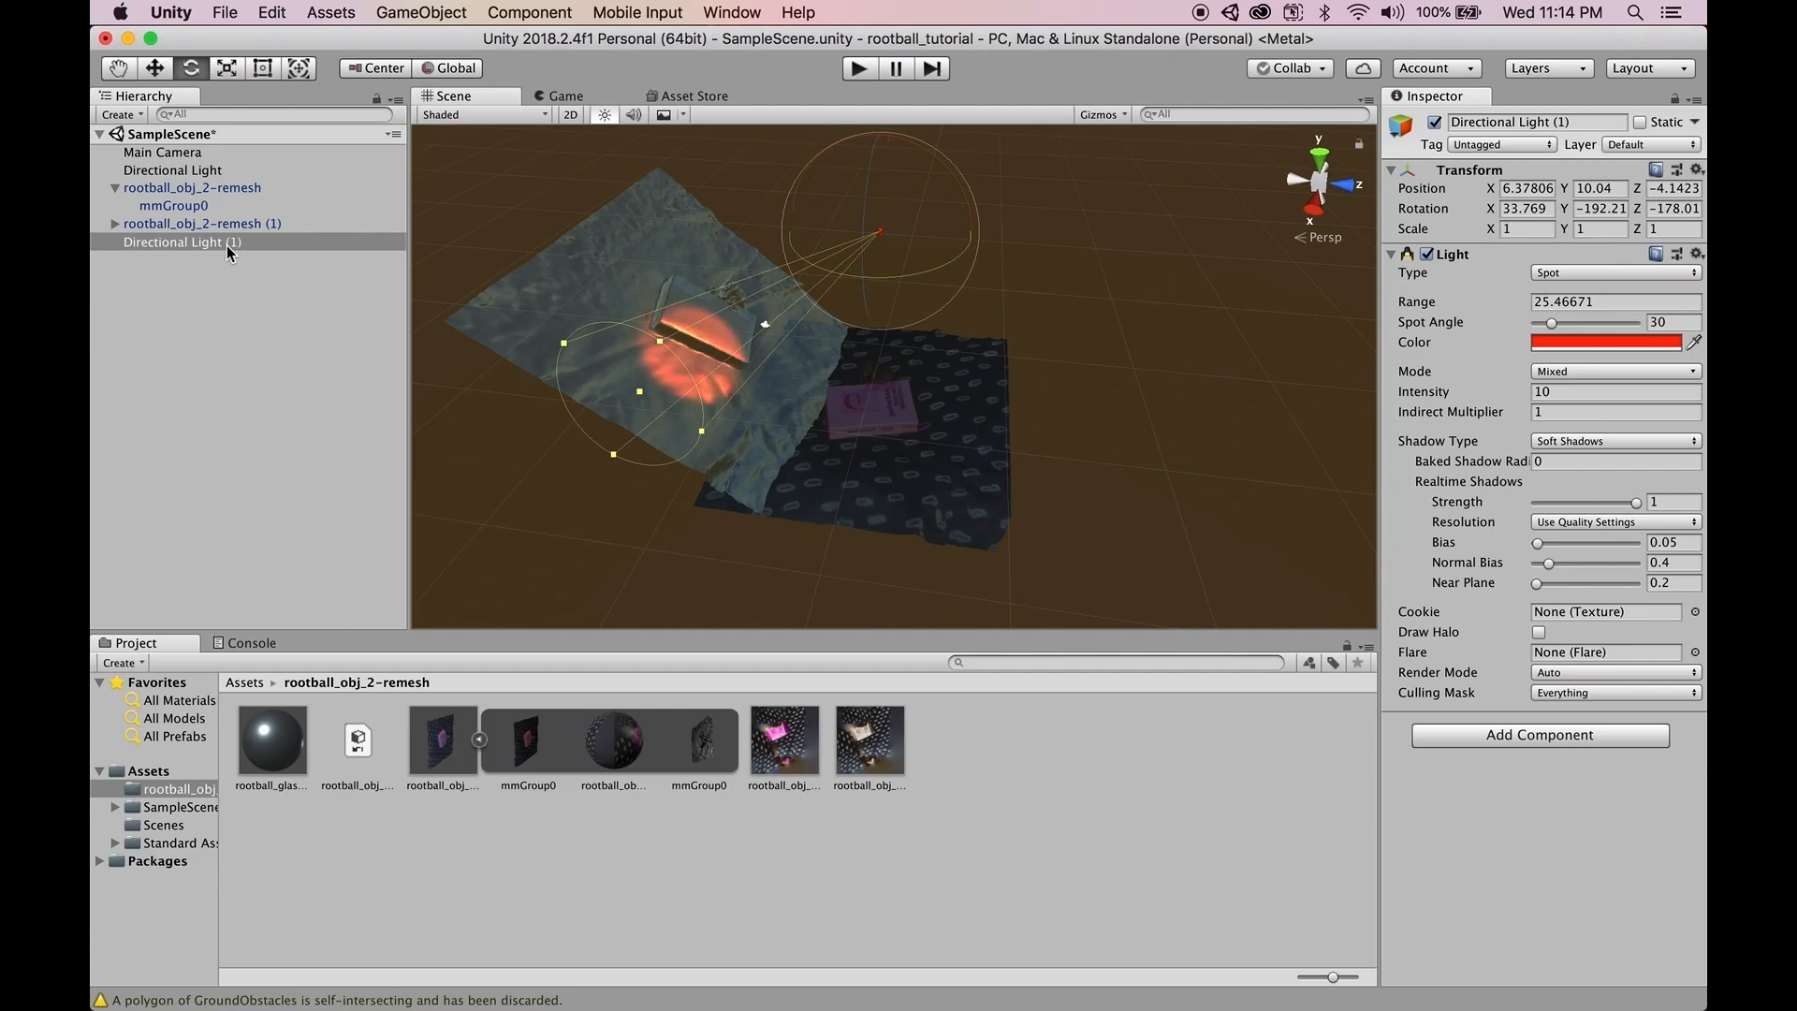
left_click_drag(951, 264, 895, 294)
- Set the duplicated spot light's colour to green, 58FF51
left_click(1605, 343)
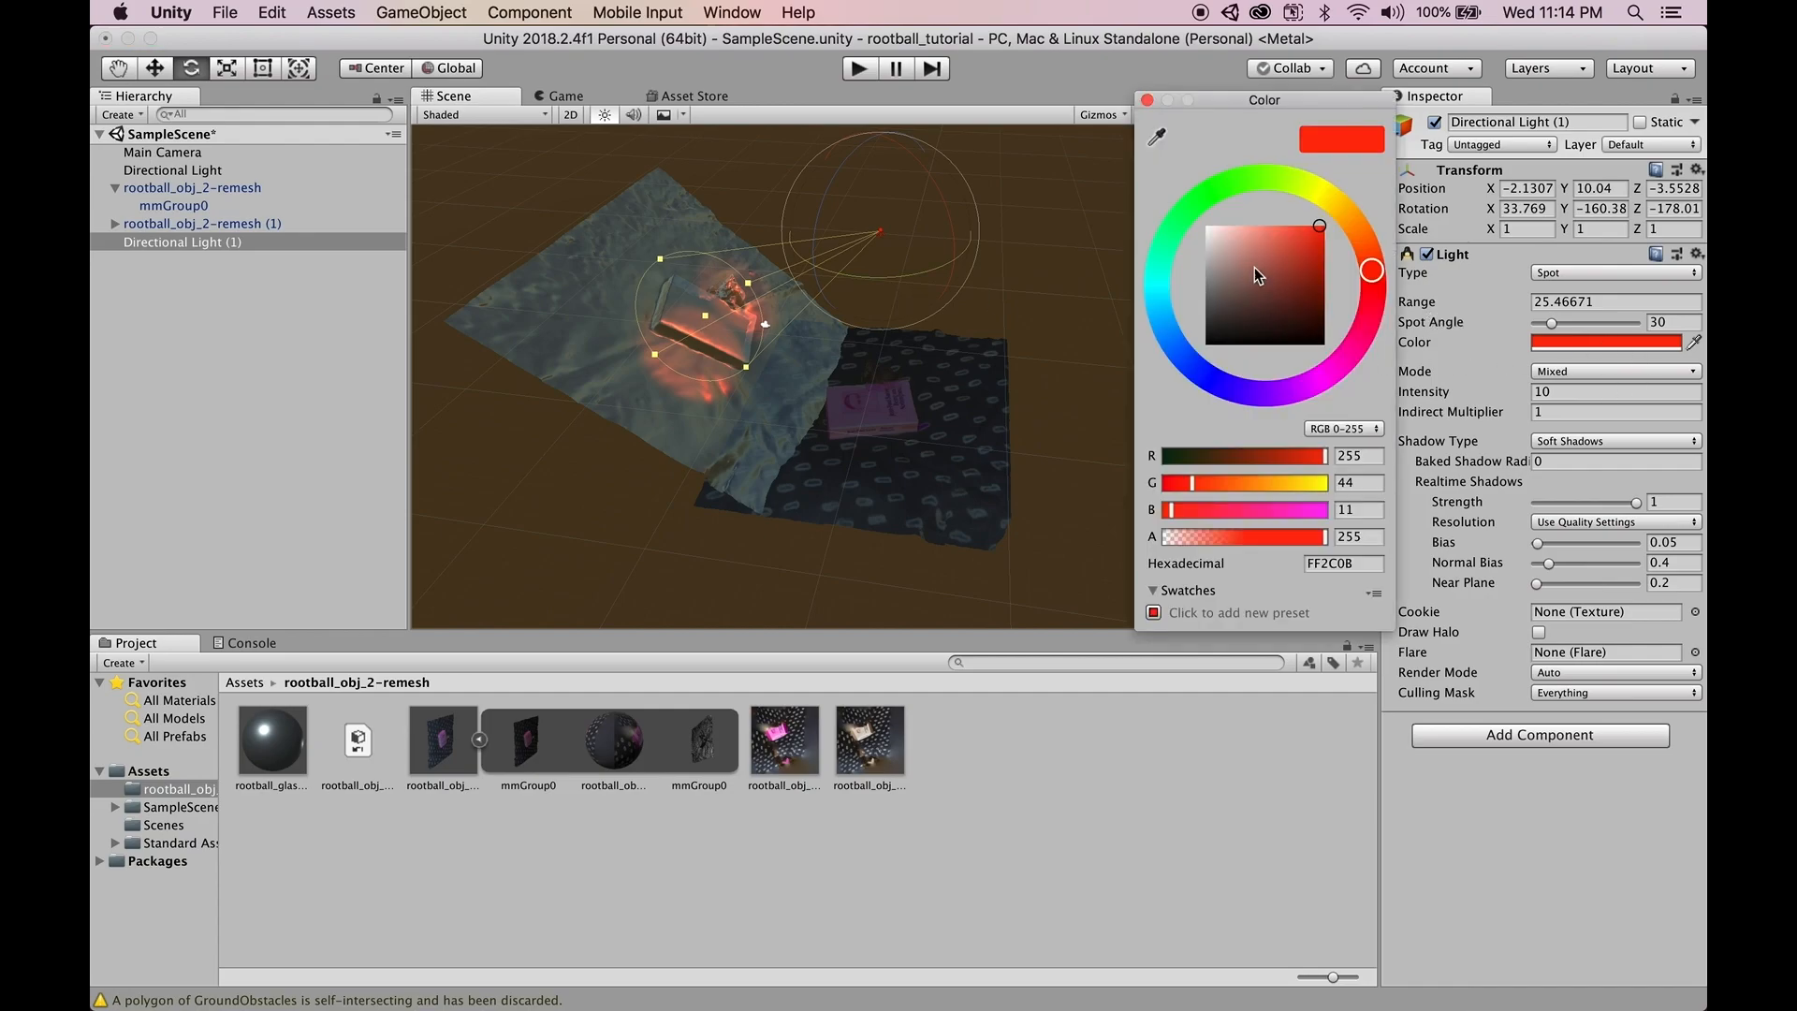
mouse_move(1254, 281)
left_mouse_down()
mouse_move(1241, 226)
mouse_move(1285, 216)
left_mouse_up()
left_click(1215, 191)
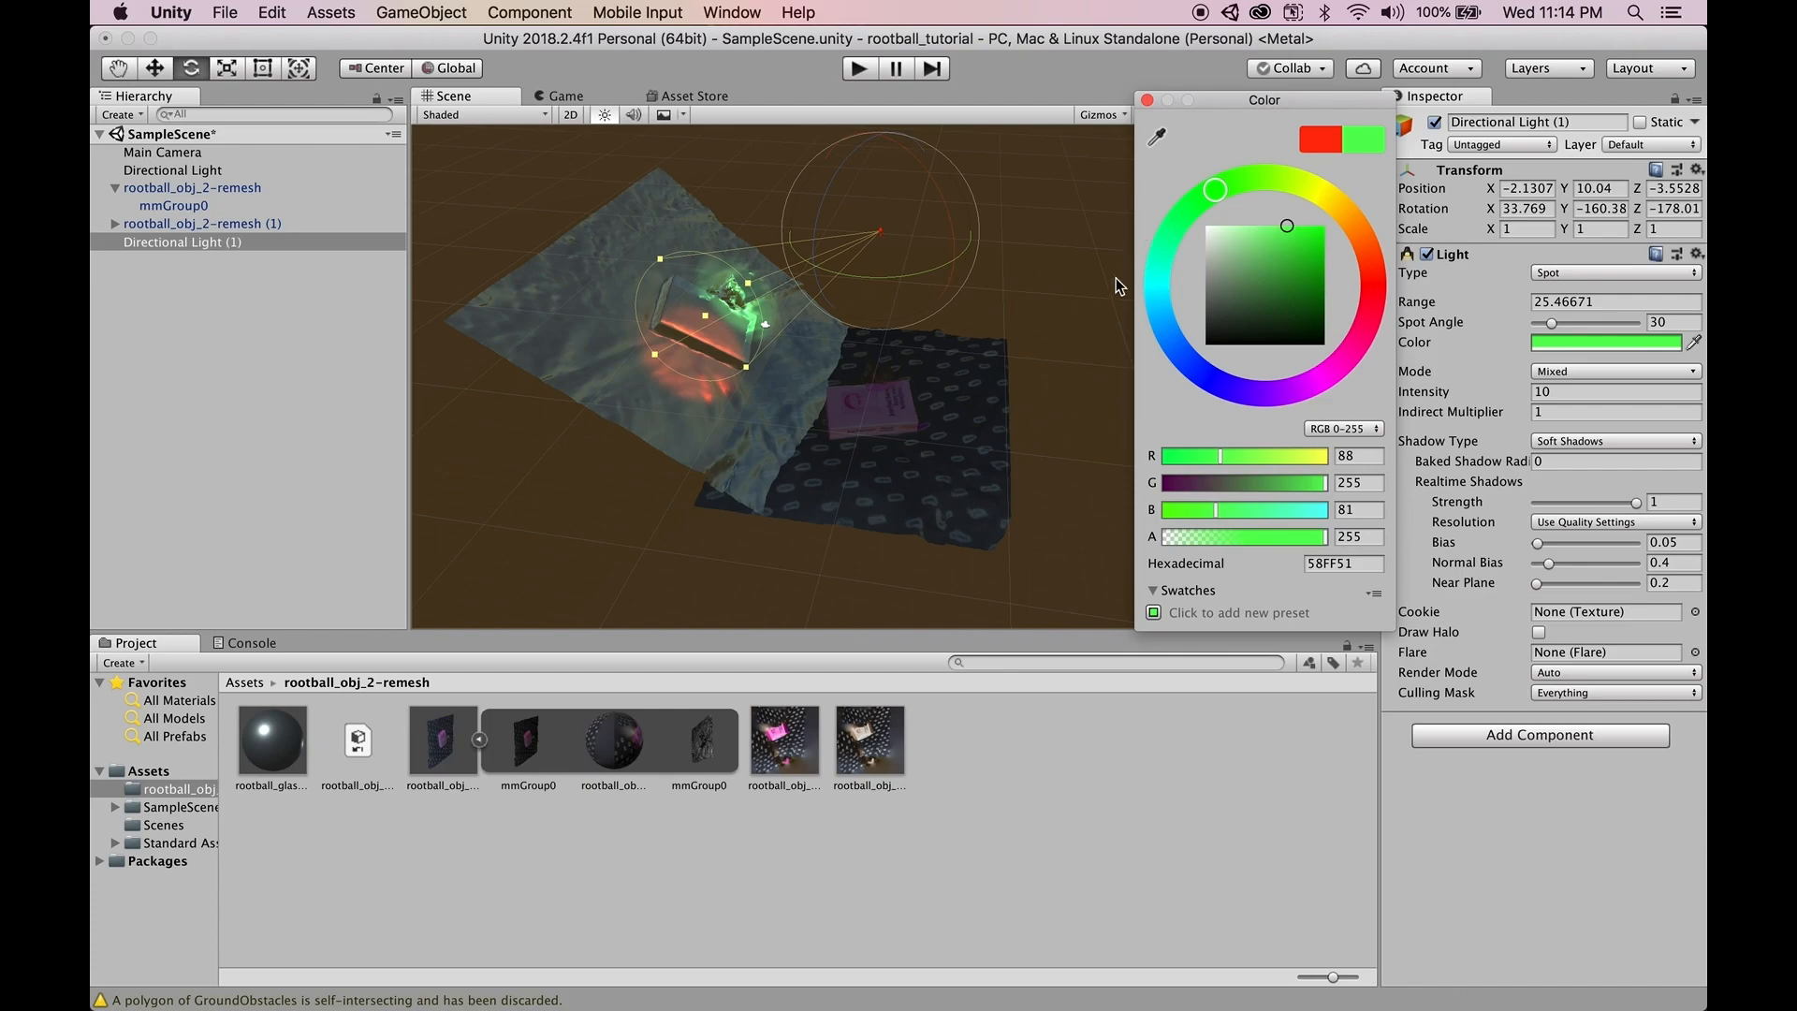
left_click(831, 472)
- Examine the red and green lighting on the glass model beside the textured copy from several angles and distances
scroll(747, 466, "up", 5)
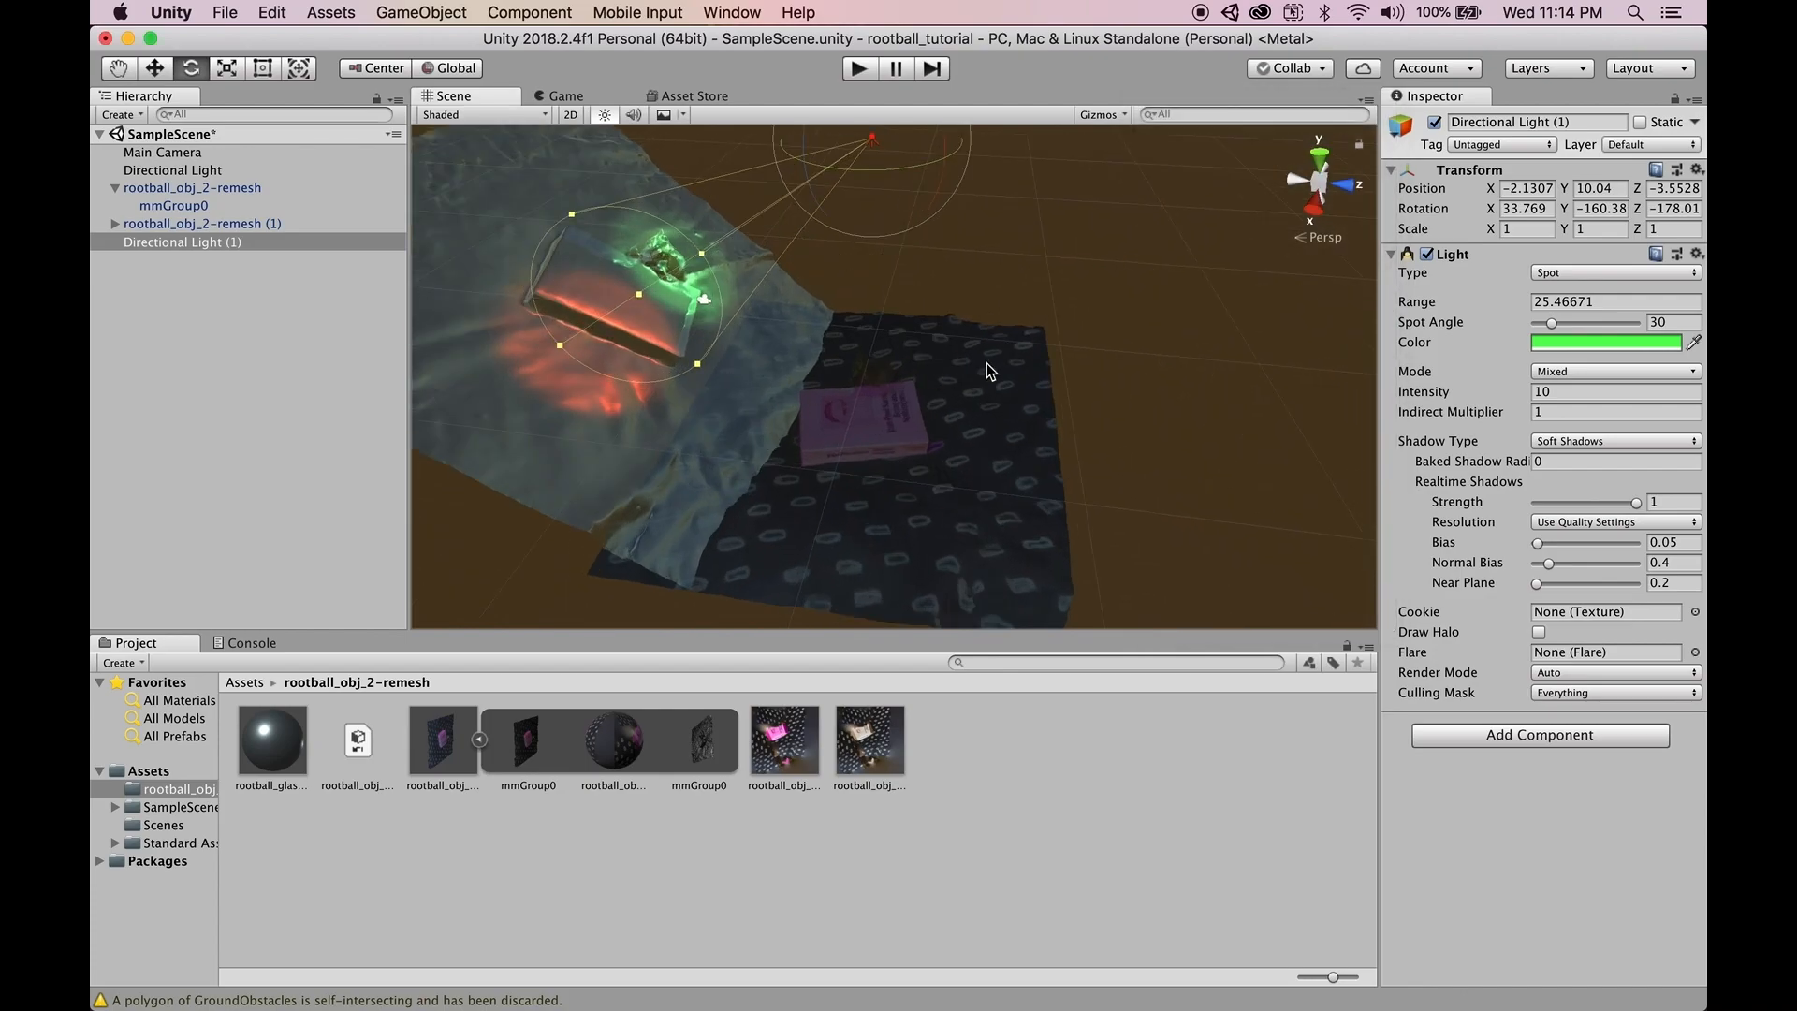
left_click(1060, 355)
left_click_drag(987, 272, 1083, 311, "alt")
middle_click_drag(1083, 310, 782, 329)
scroll(791, 336, "up", 6)
scroll(721, 250, "down", 2)
scroll(729, 261, "down", 5)
scroll(925, 365, "up", 3)
scroll(925, 364, "down", 3)
middle_click_drag(817, 344, 827, 241)
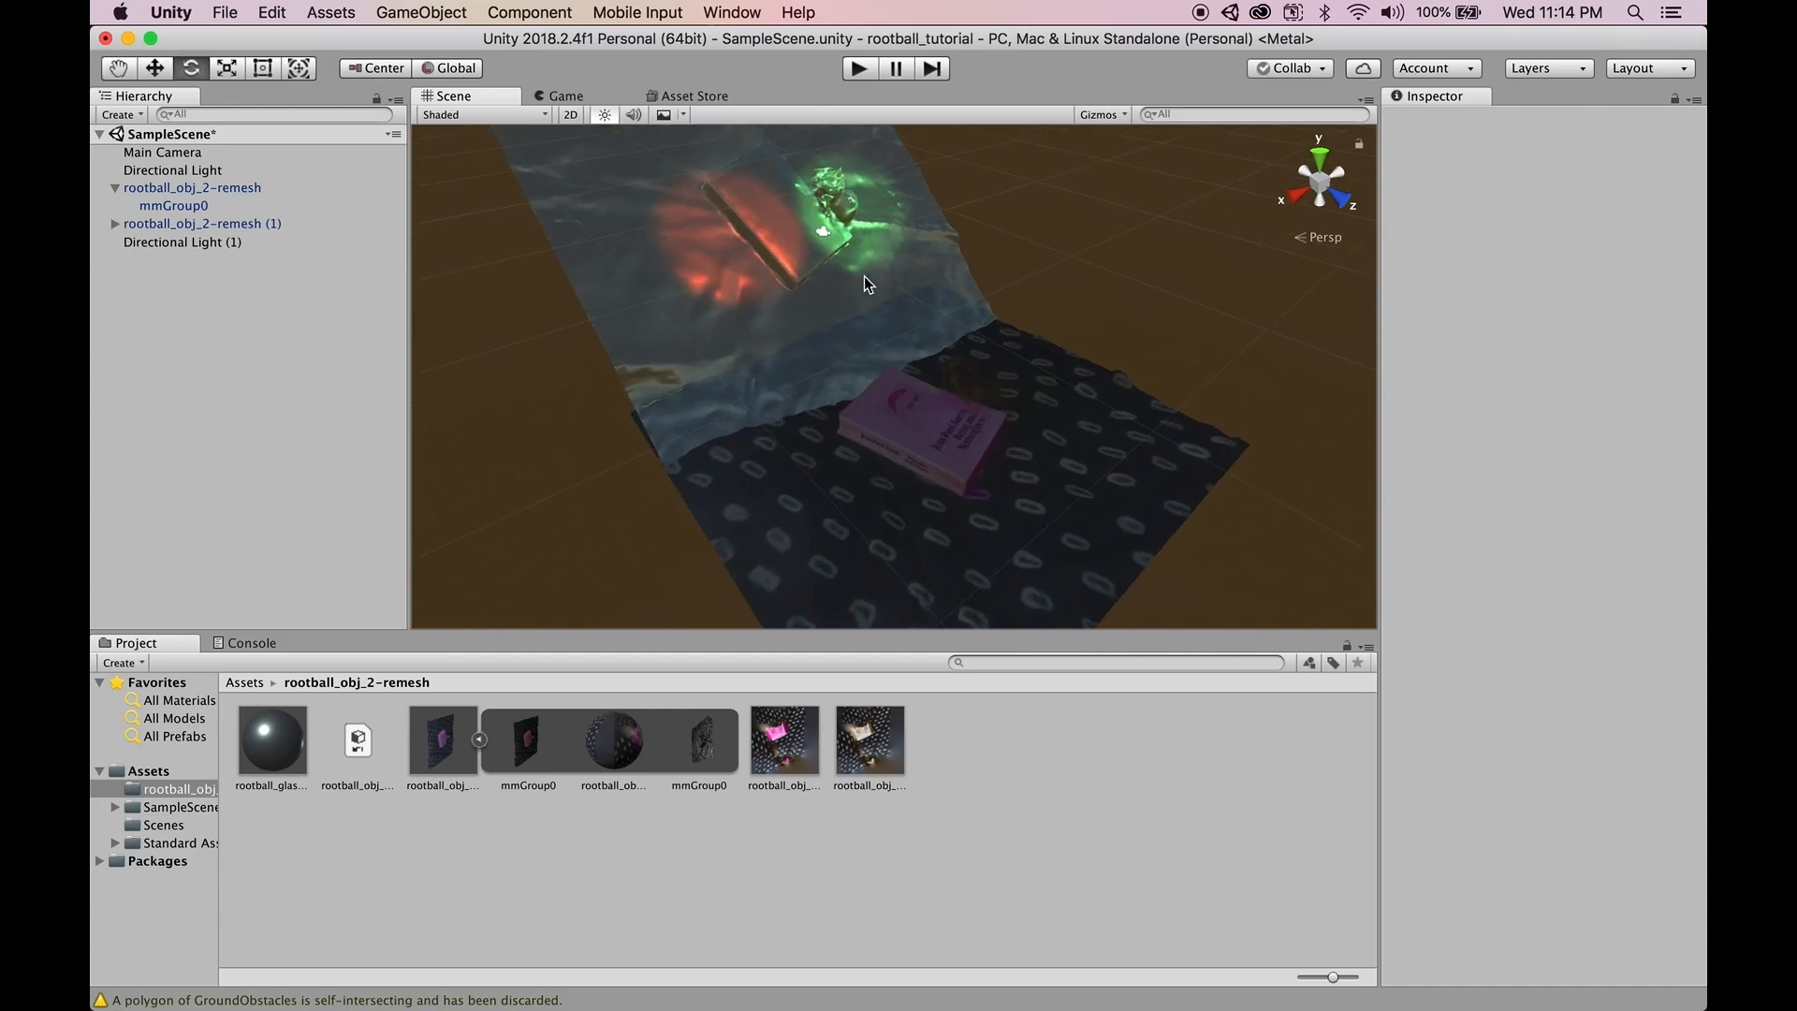
scroll(875, 323, "down", 3)
left_click_drag(813, 395, 947, 425, "alt")
middle_click_drag(689, 391, 835, 412)
right_click(992, 791)
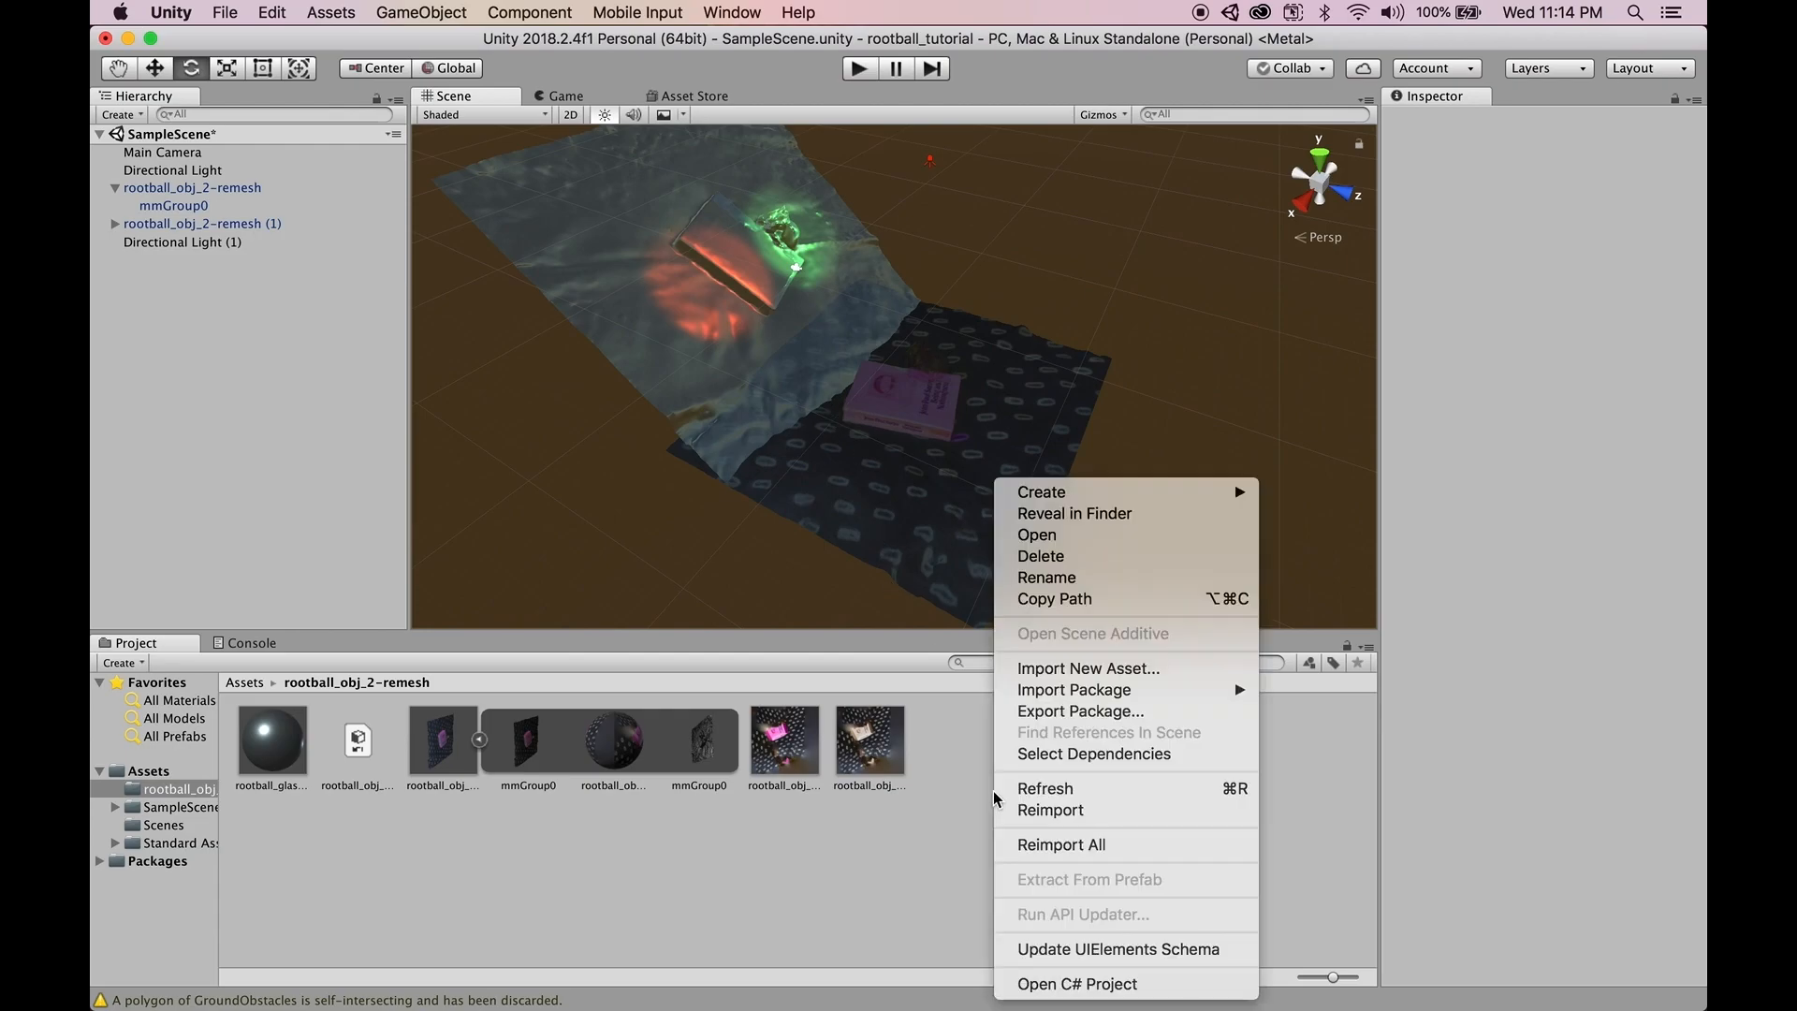
mouse_move(1065, 498)
left_click(958, 721)
left_click(610, 744)
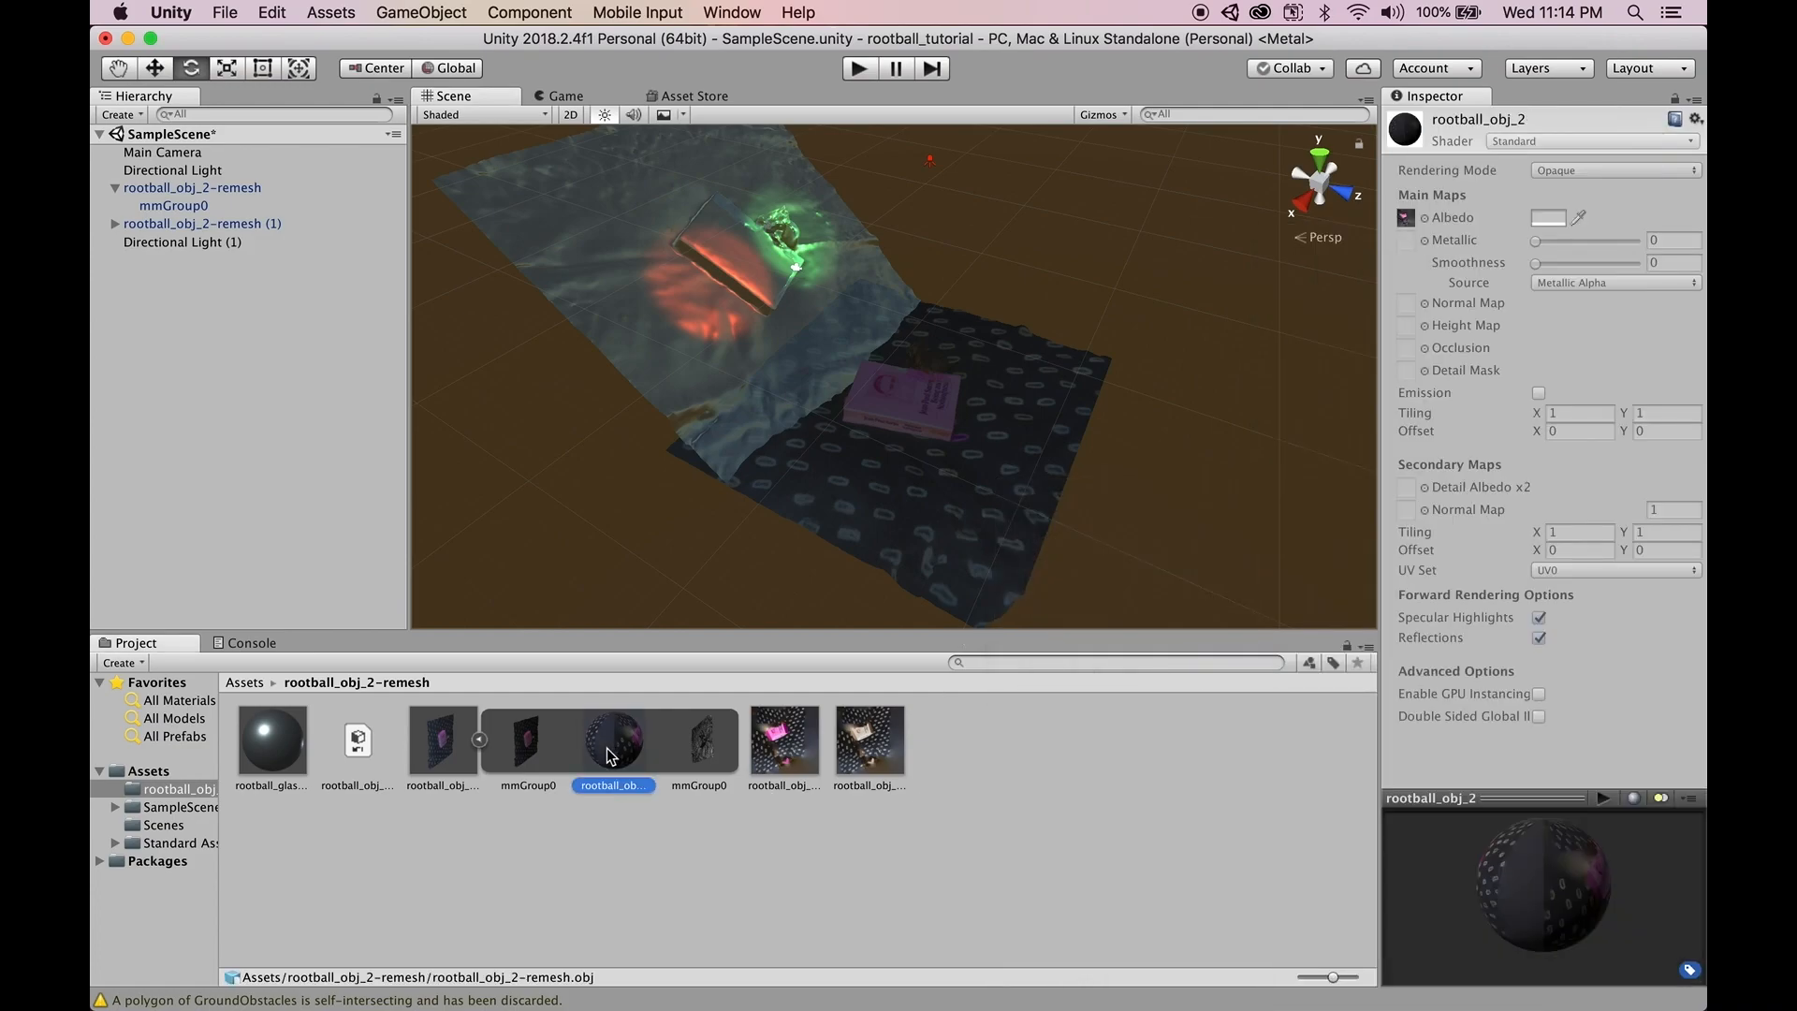
right_click(612, 764)
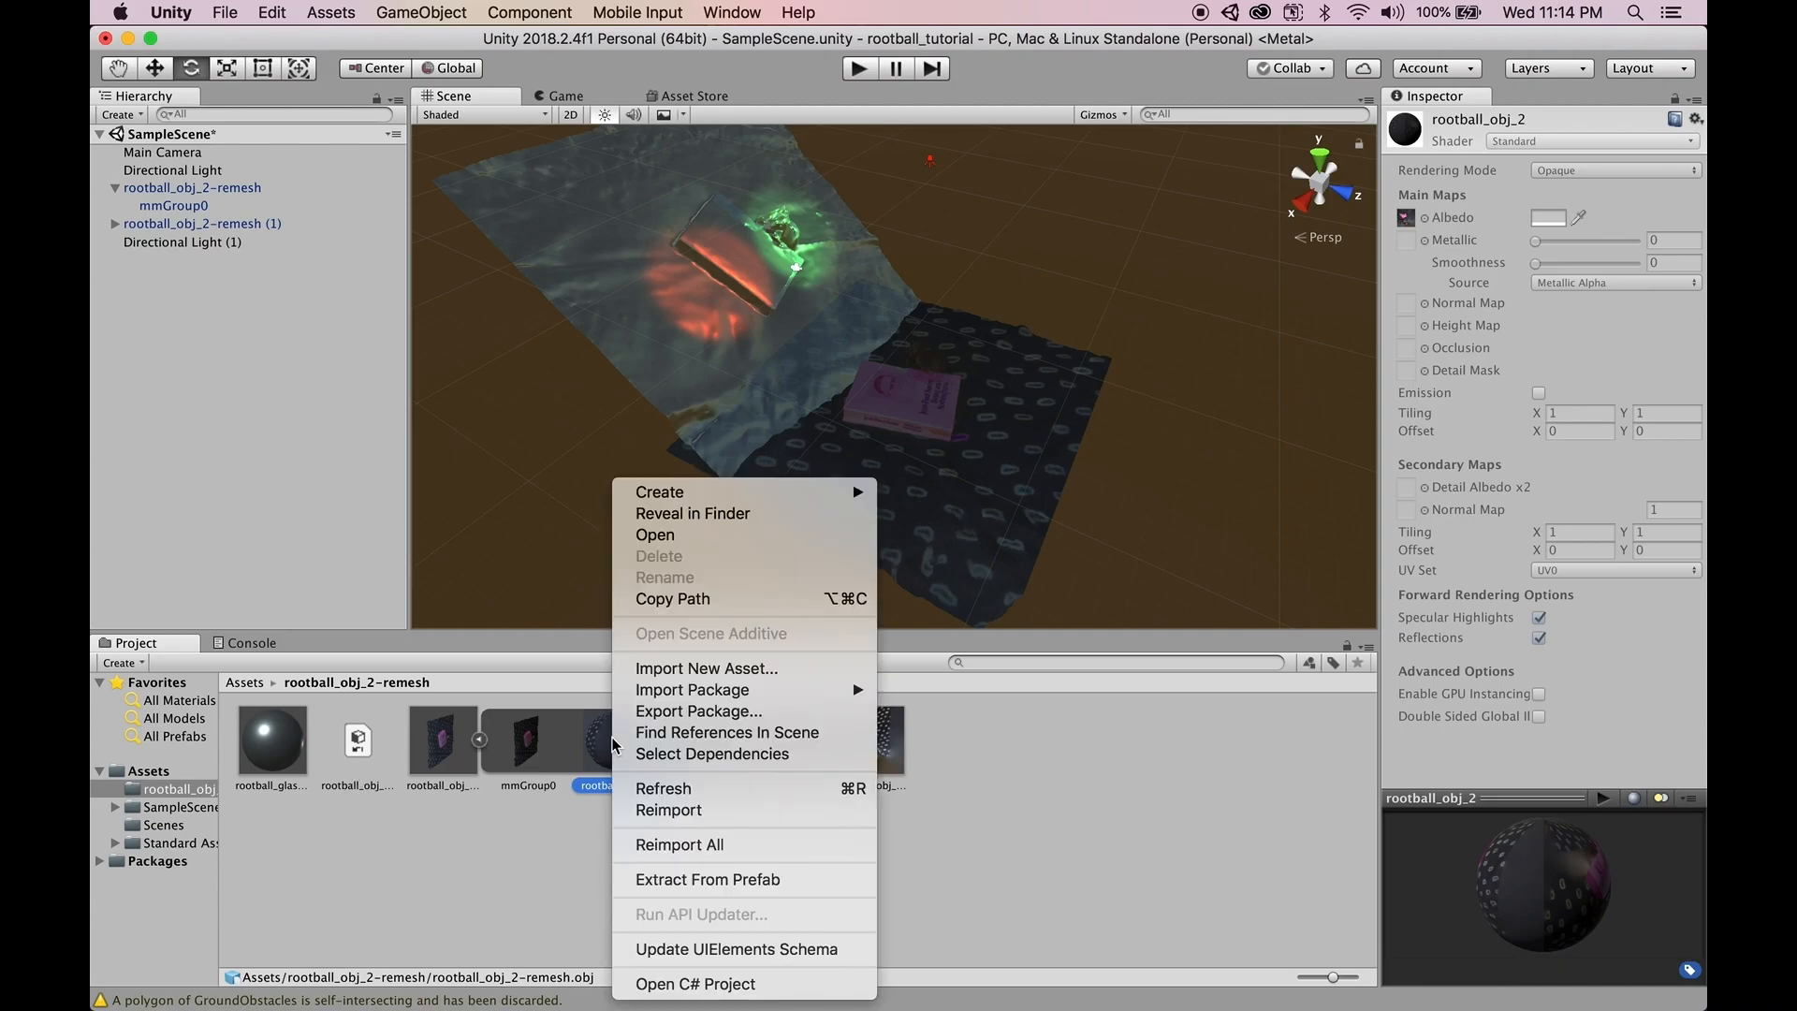
left_click(547, 830)
- Create a new material in the rootball_obj_2-remesh folder and name it rootball_texture
right_click(1004, 751)
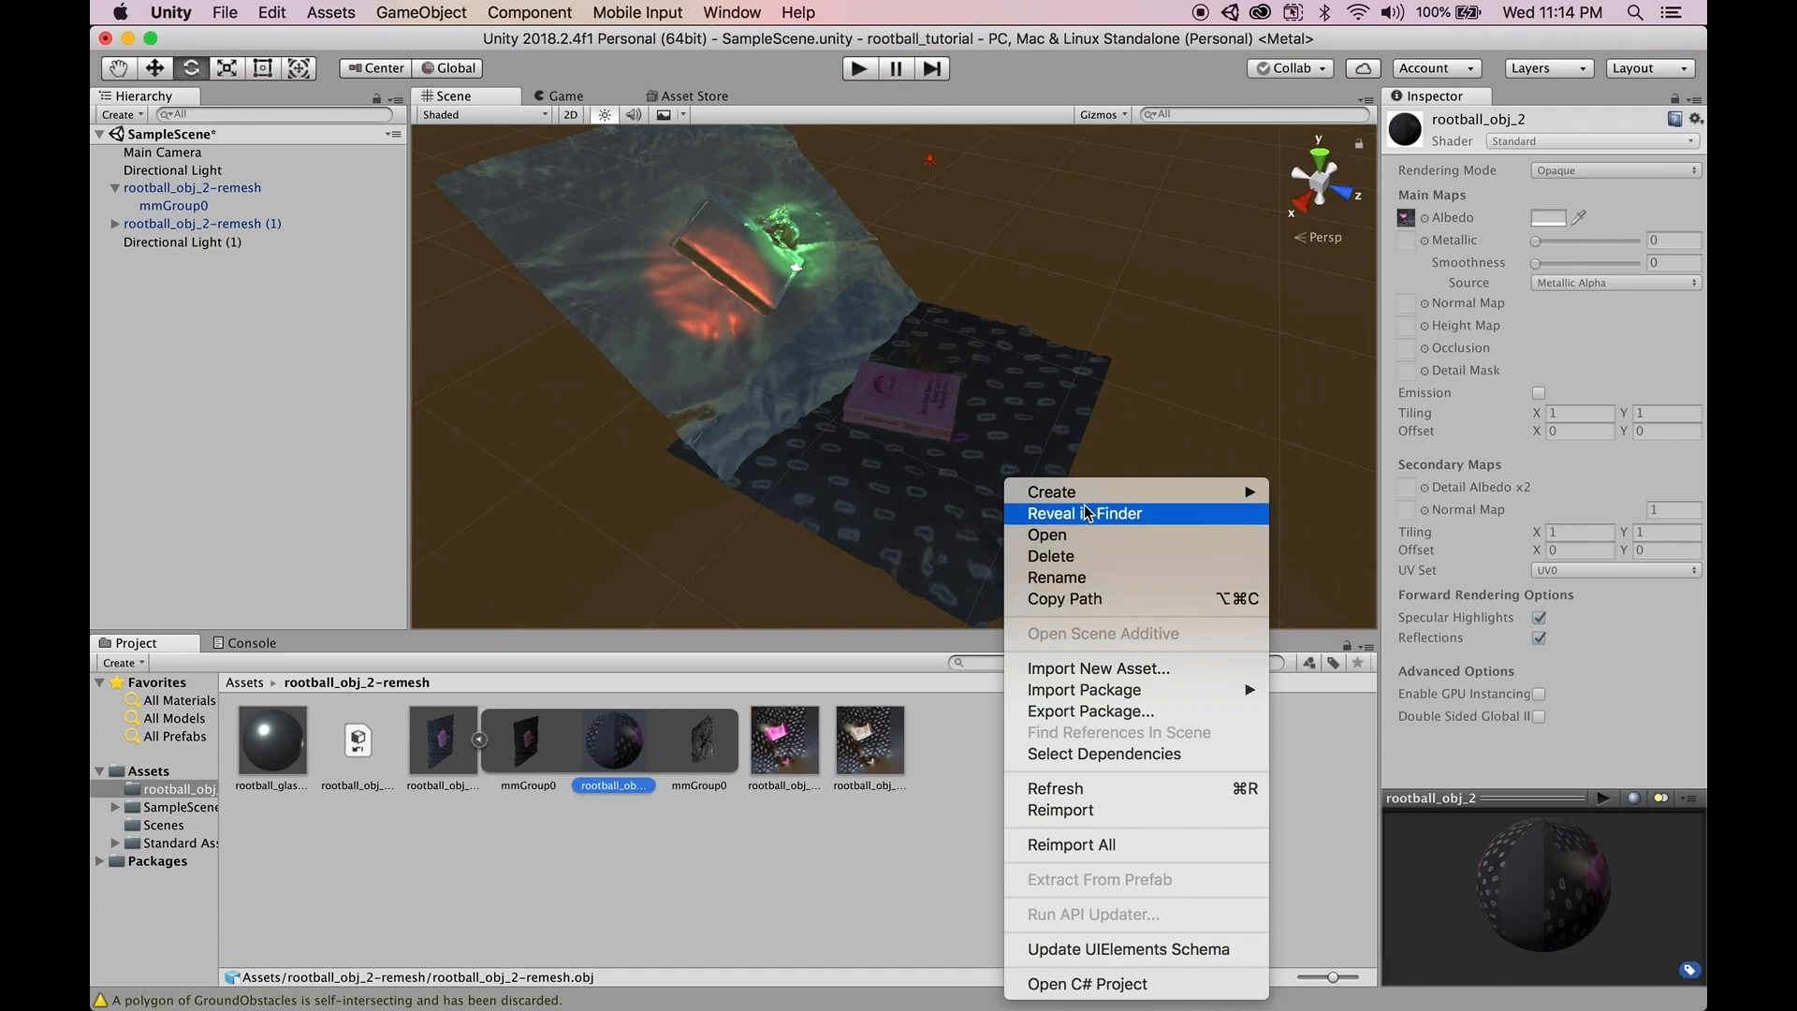
mouse_move(1088, 499)
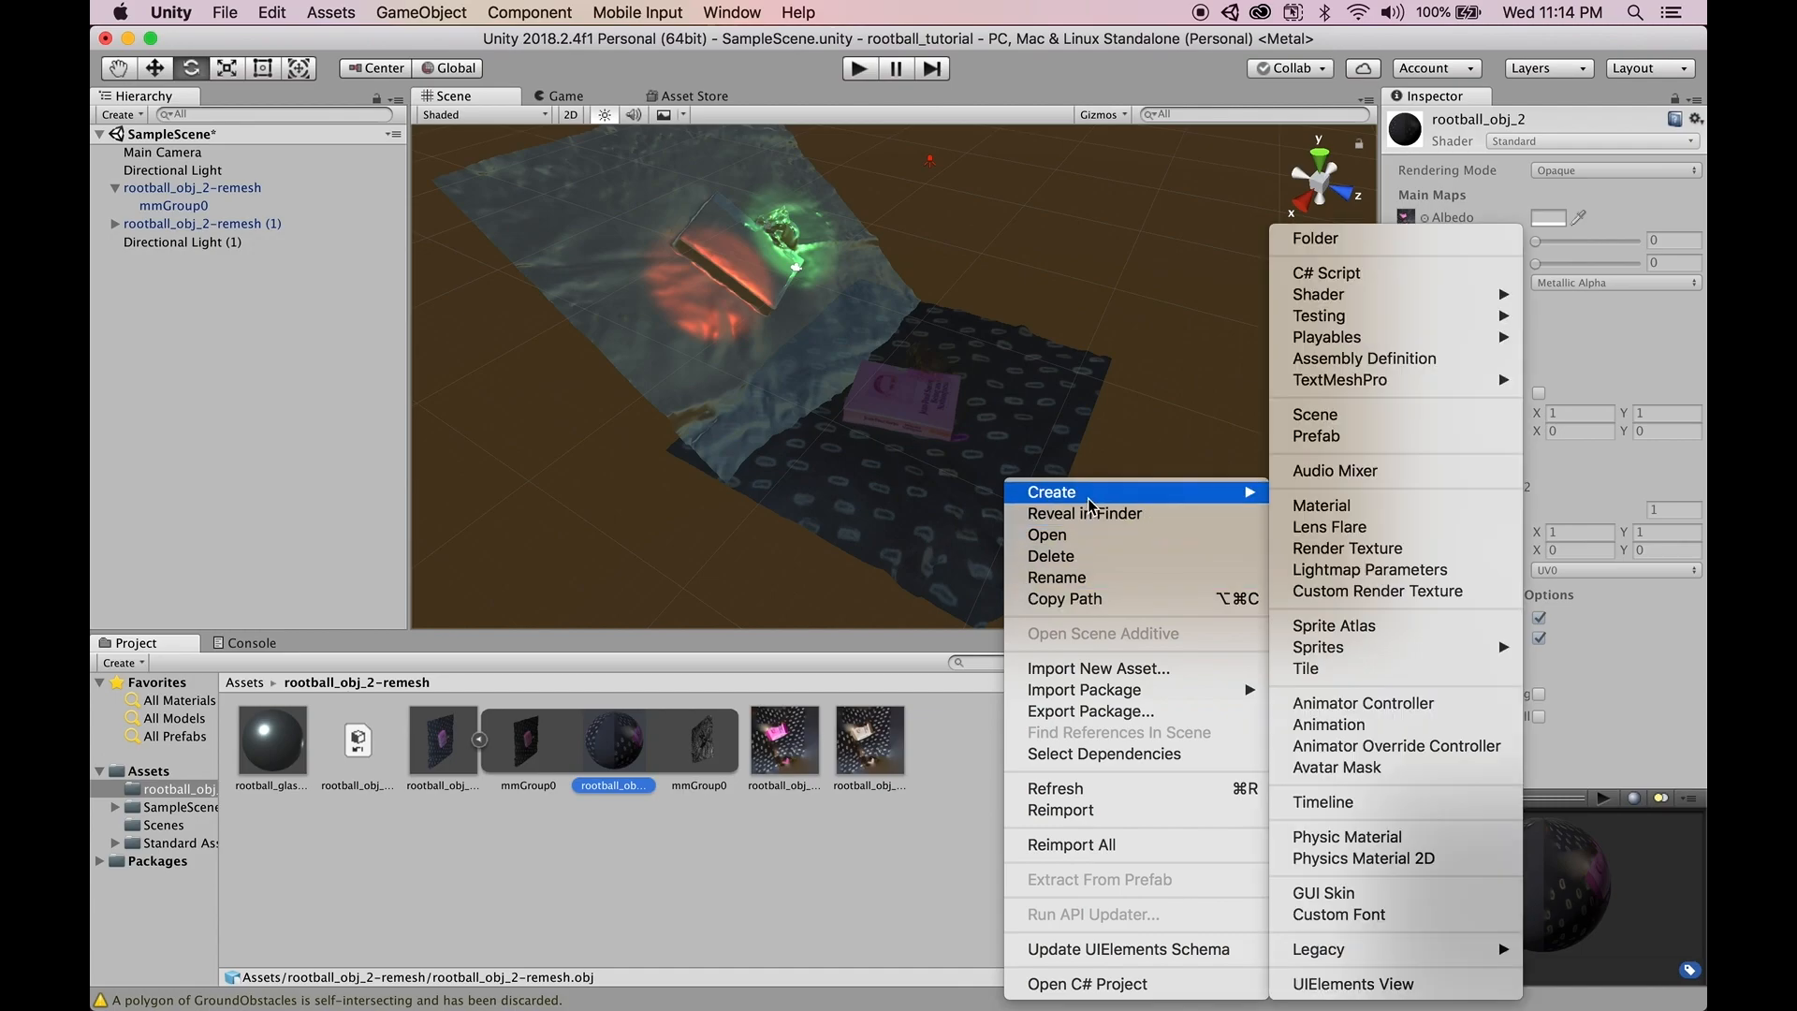
left_click(1343, 516)
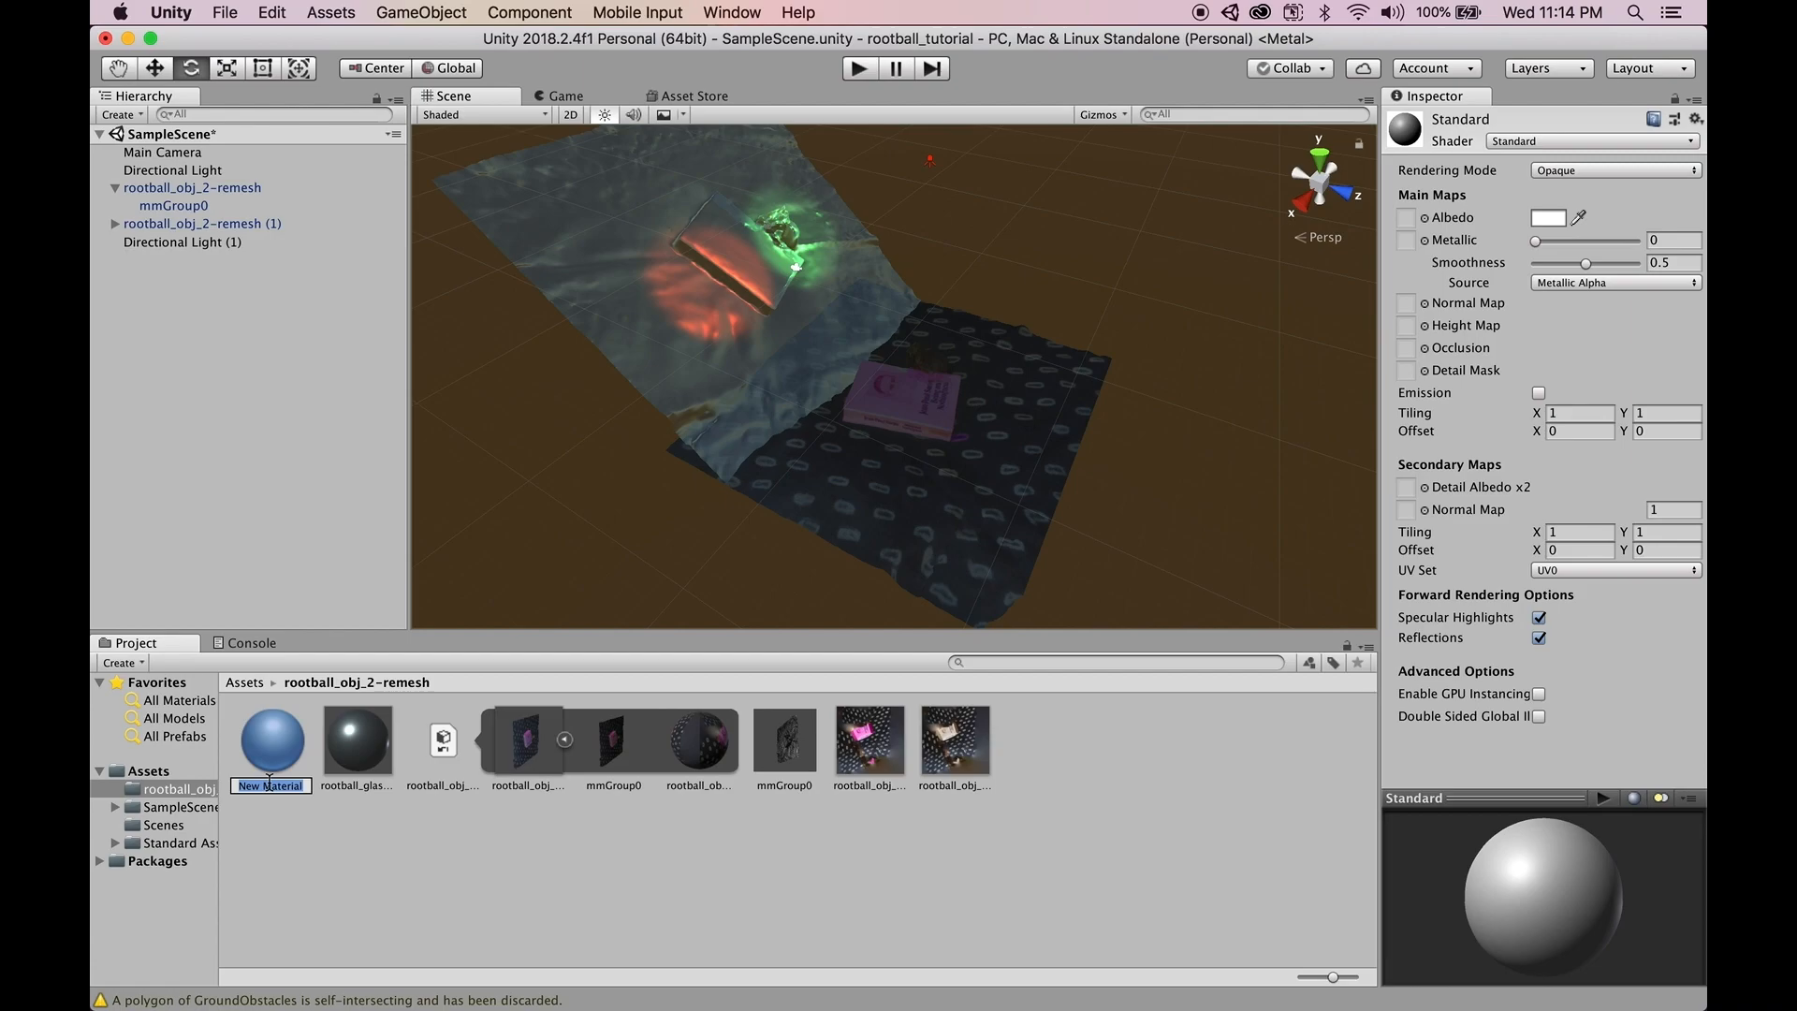
type("rootball_texture")
key("Return")
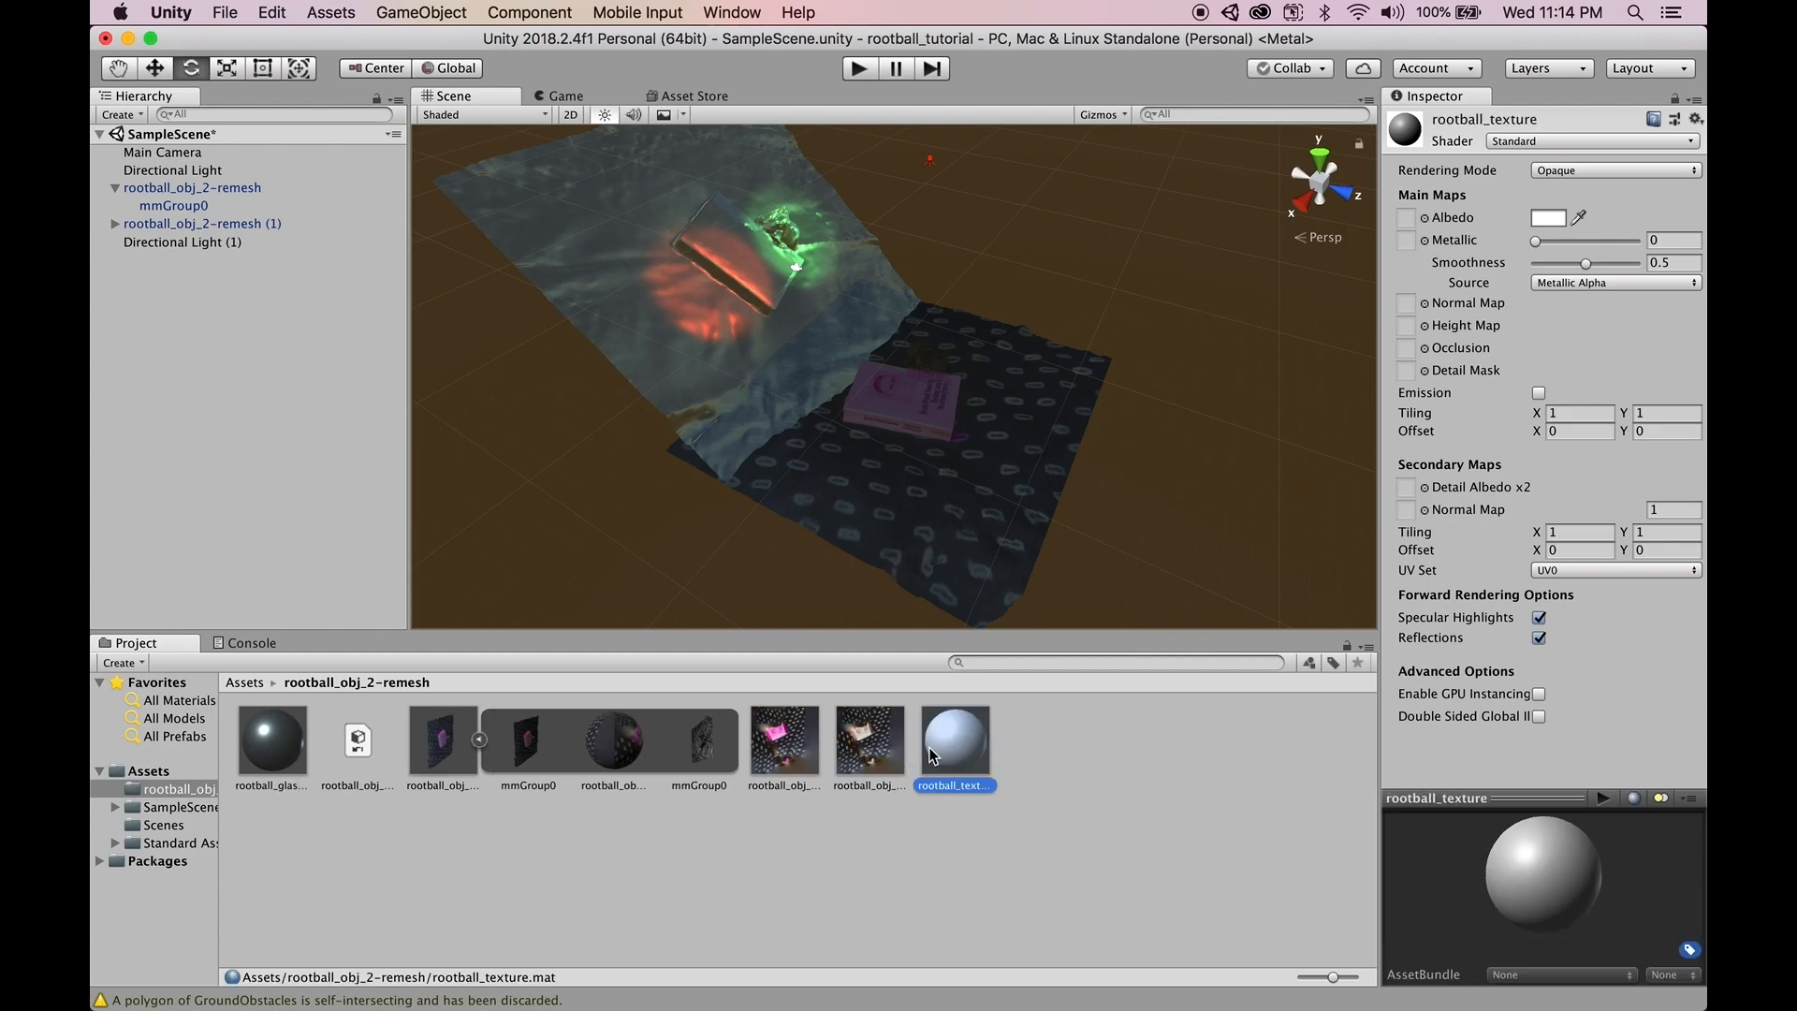
- Compare the imported rootball_obj_2 material, the new rootball_texture material and the two texture images in the folder
left_click(615, 743)
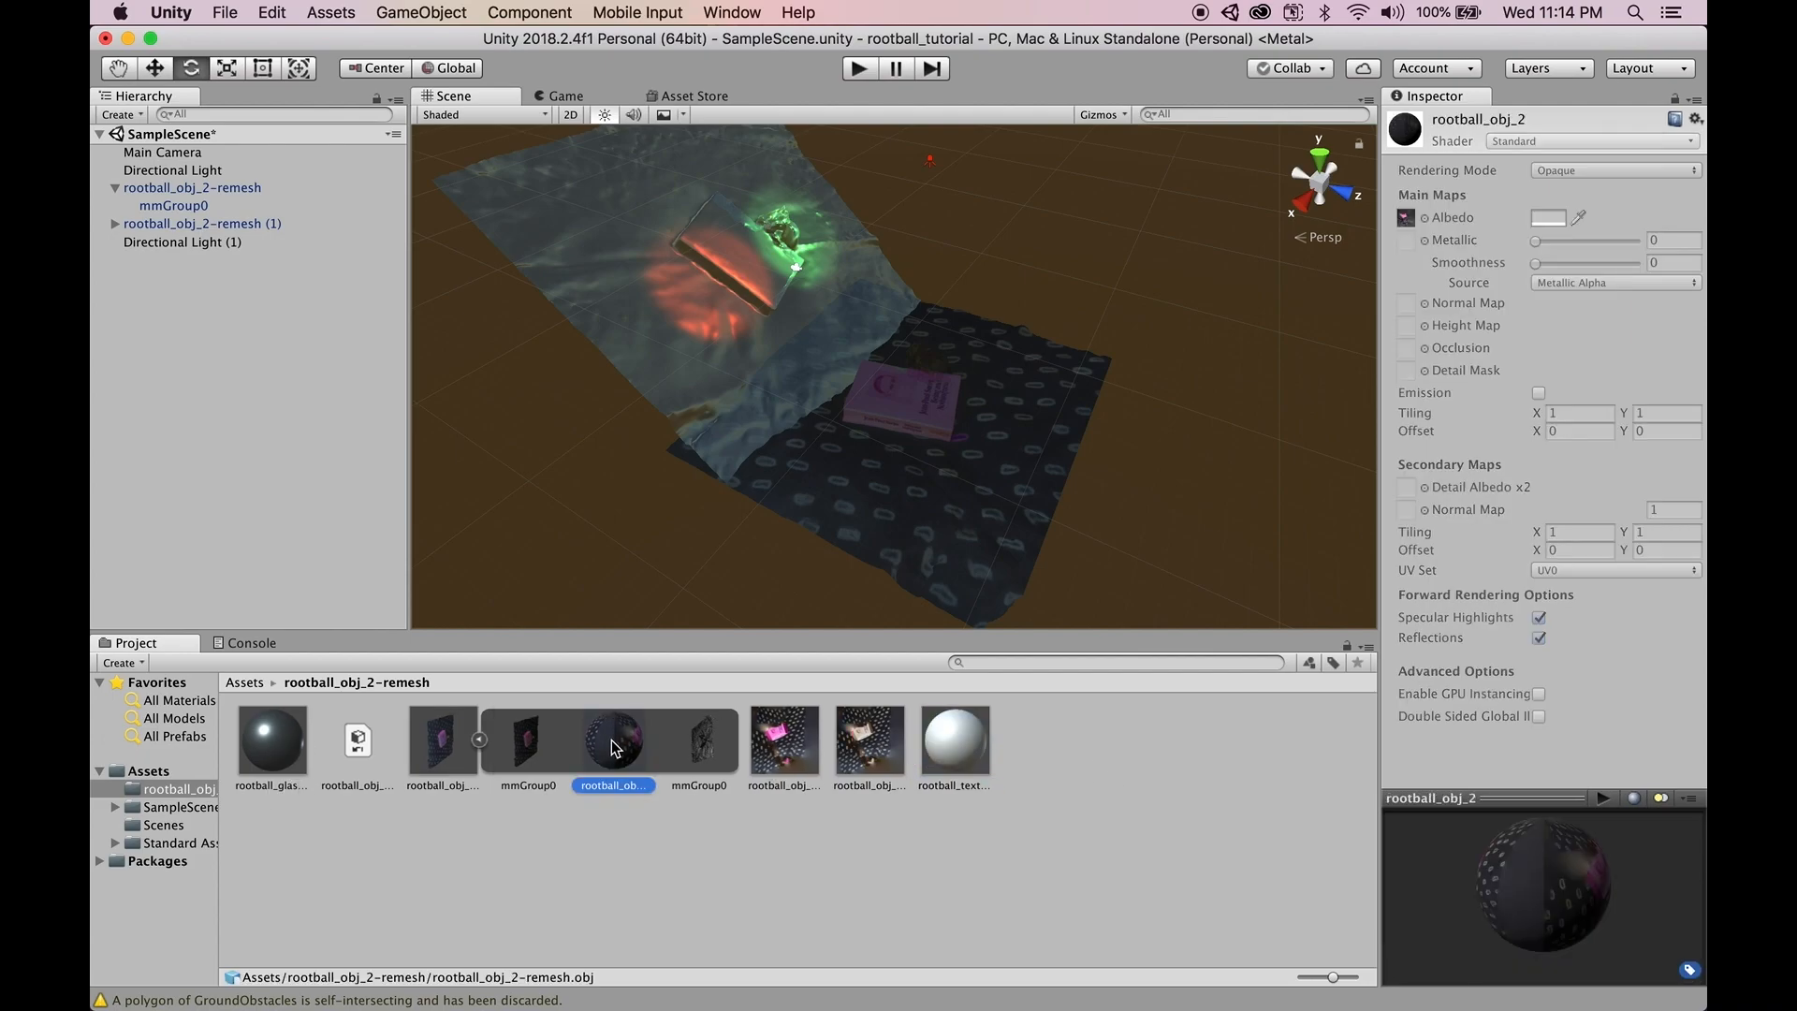
left_click(933, 750)
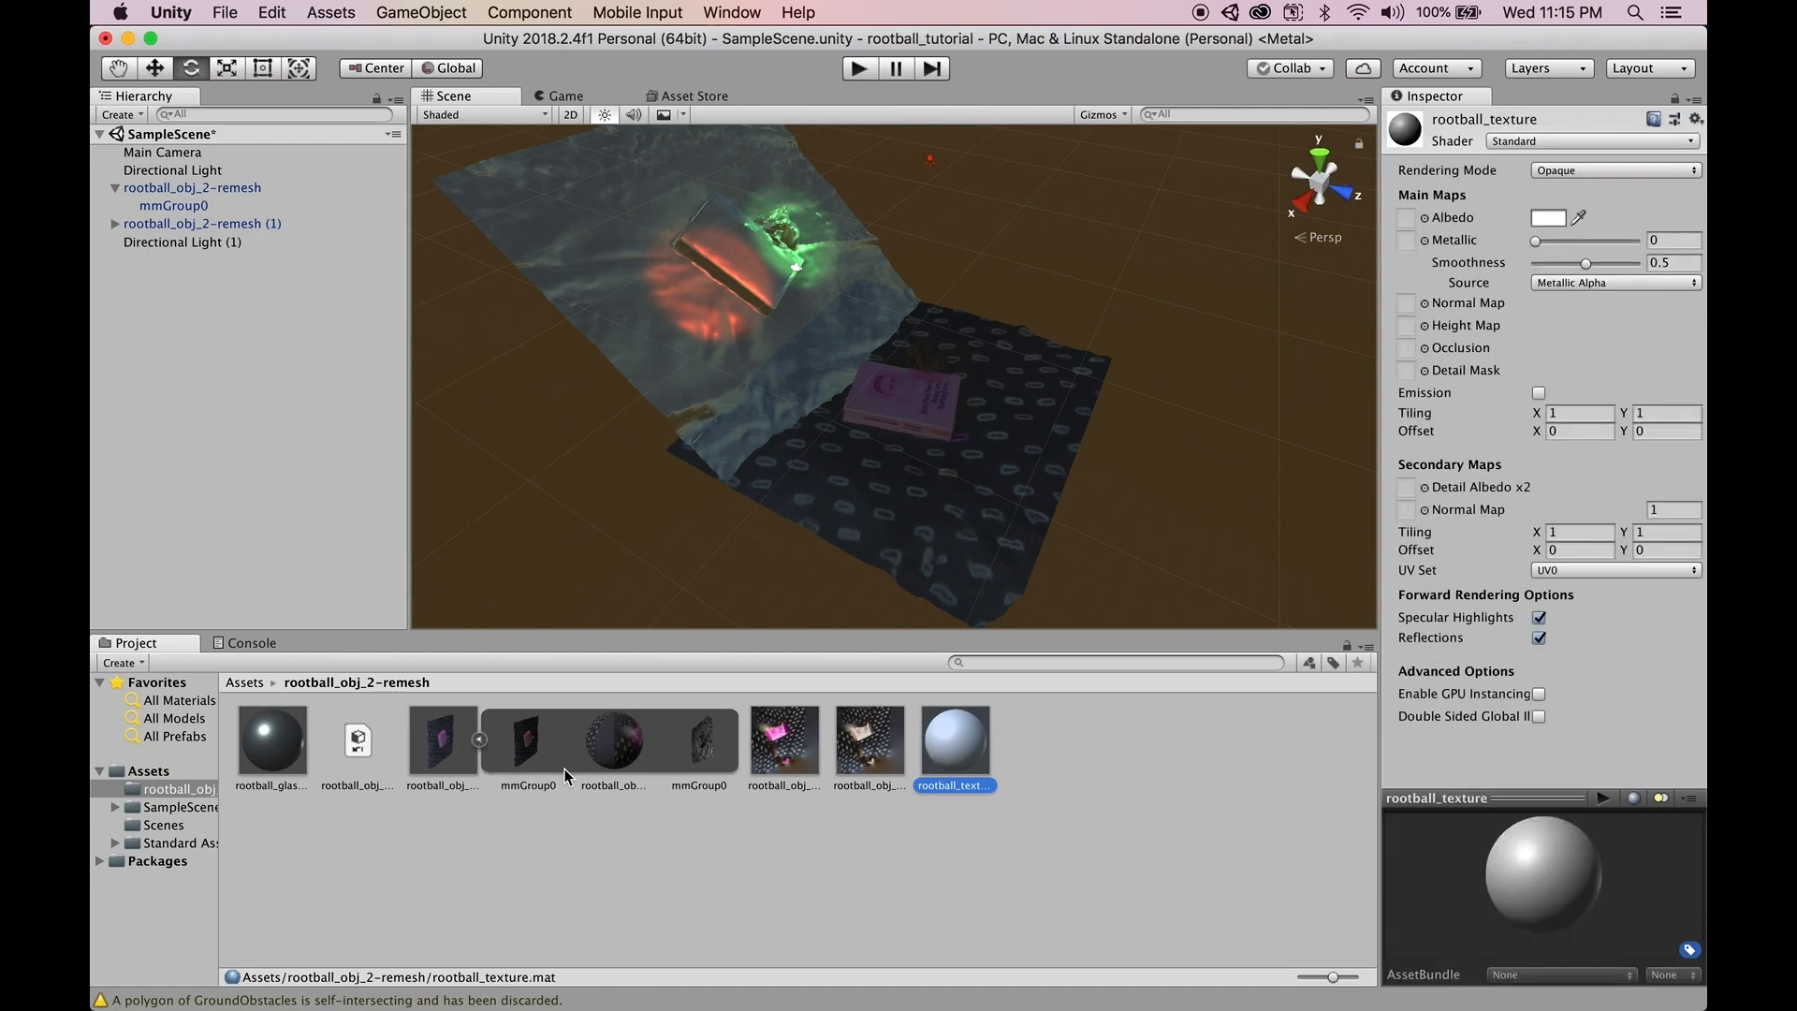
left_click(763, 760)
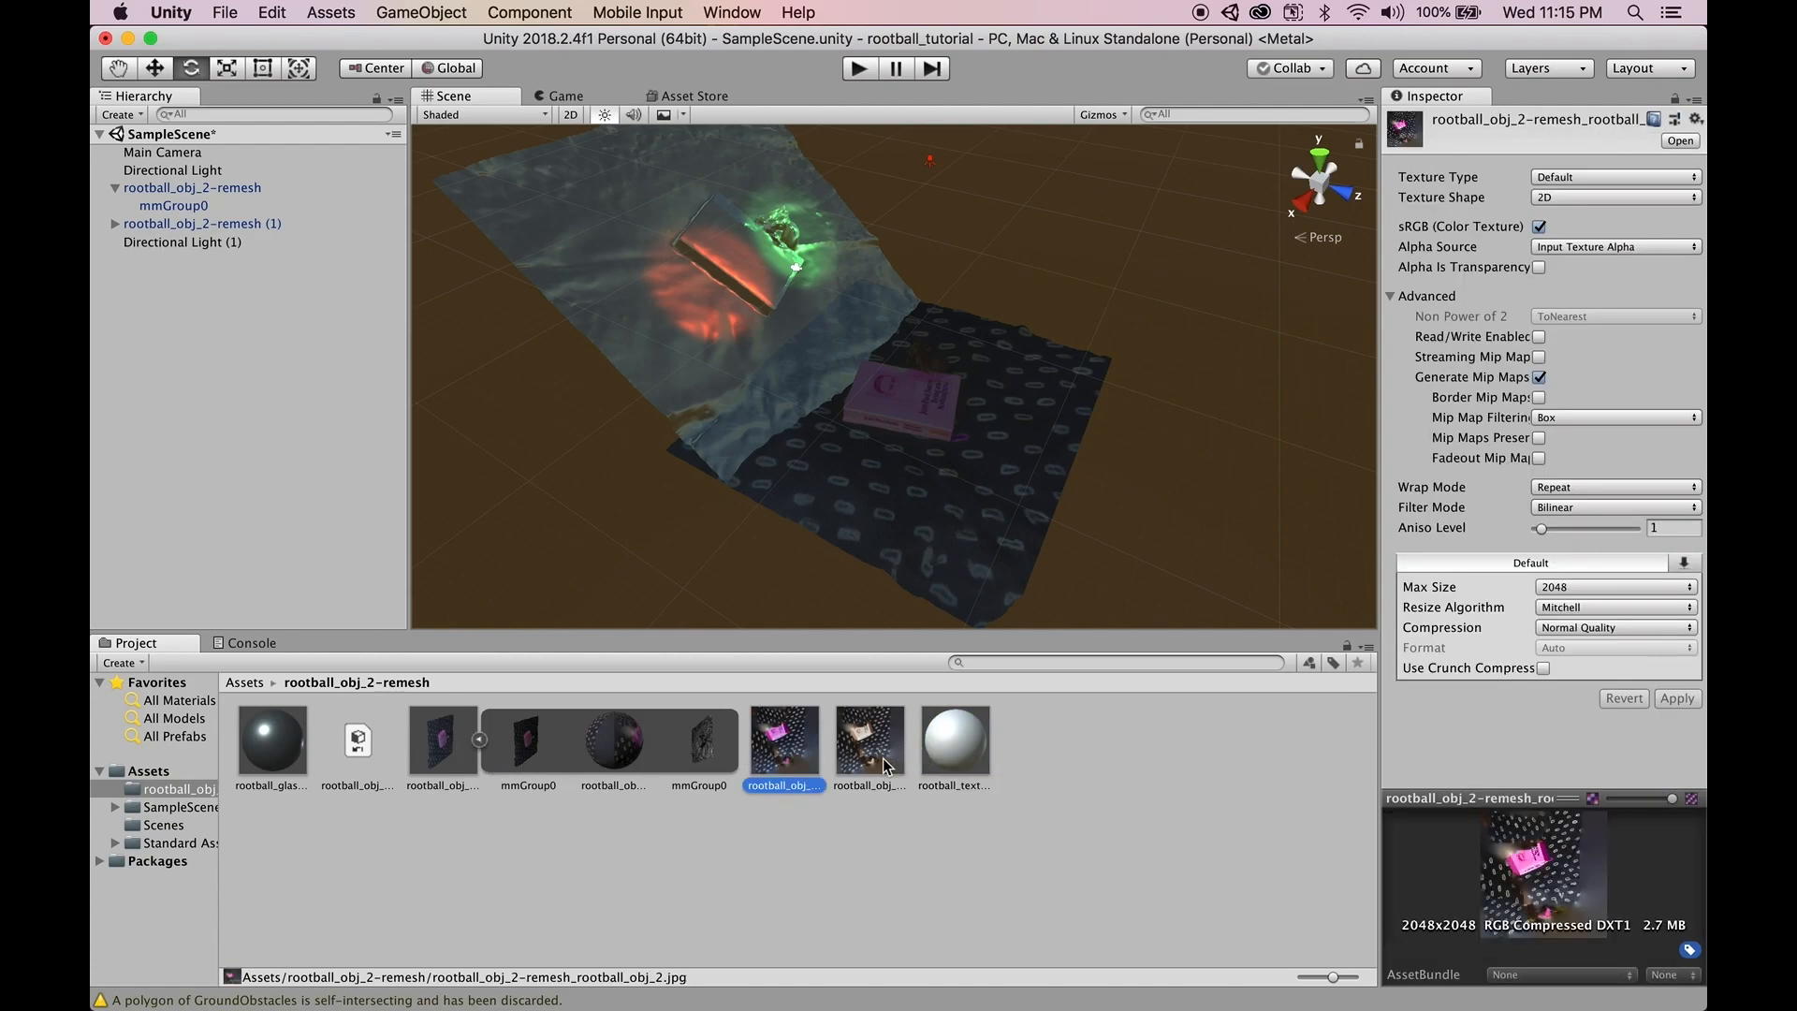
left_click(883, 758)
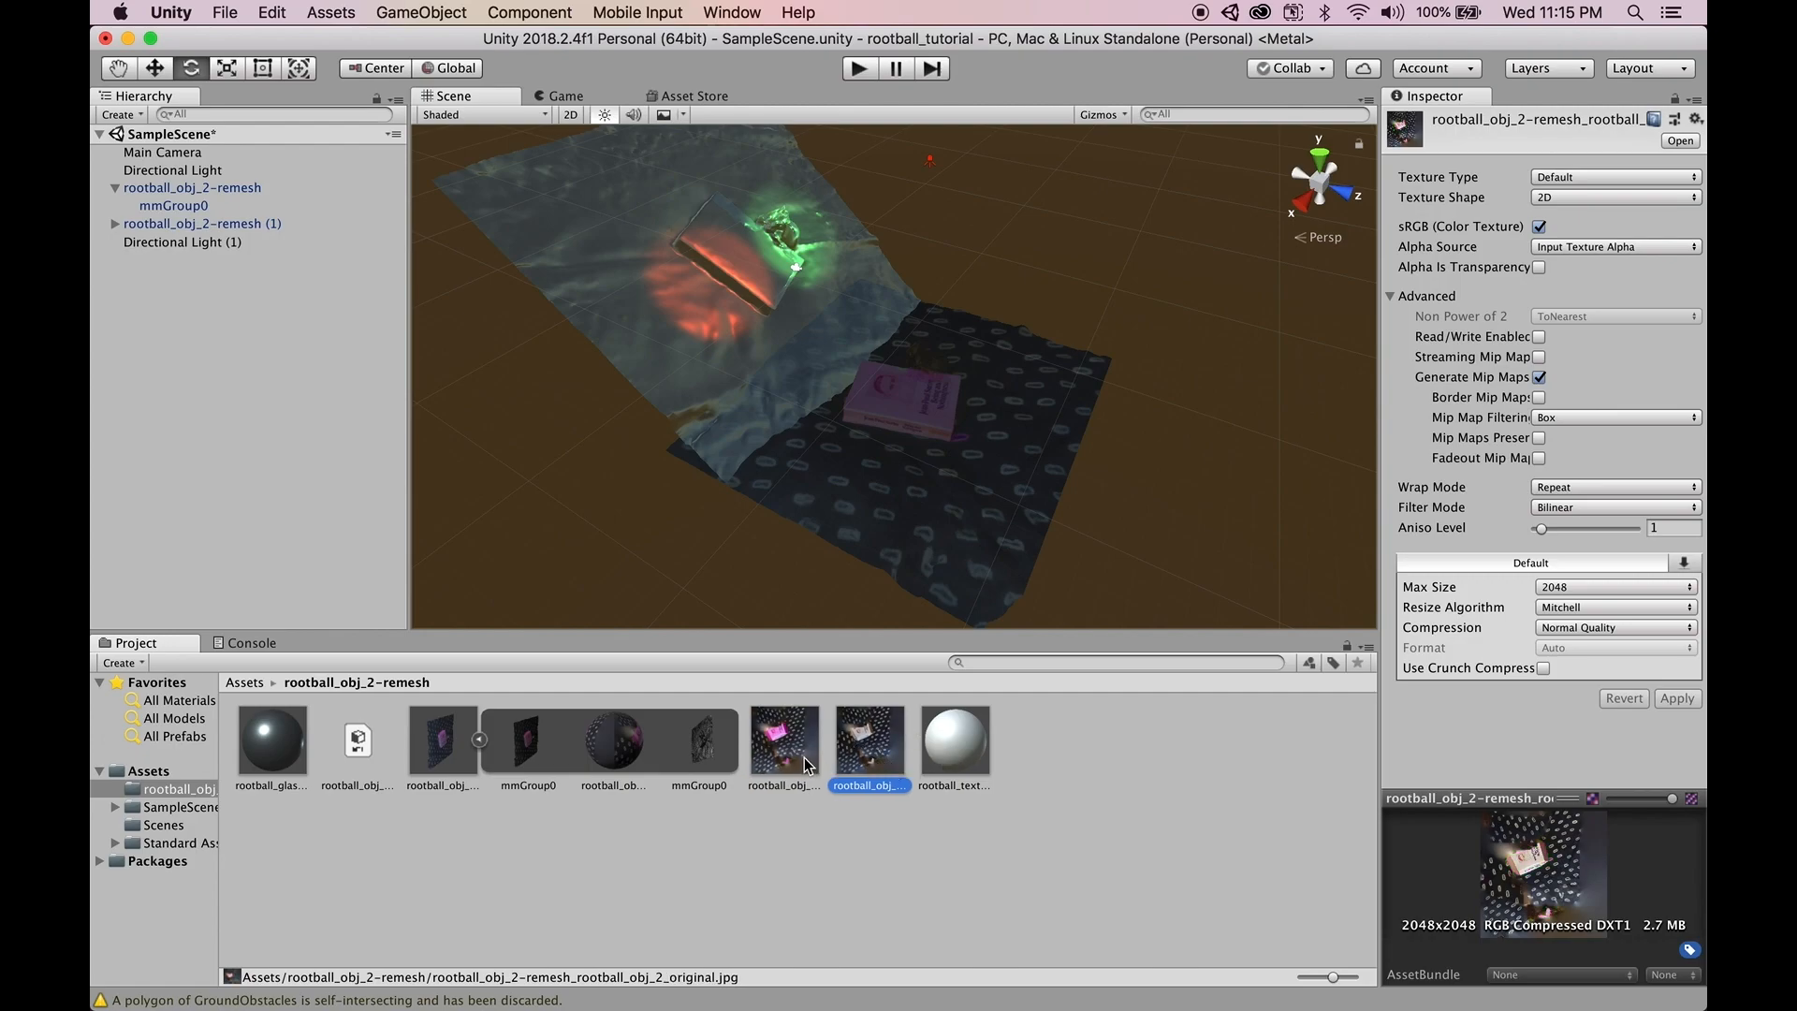
left_click(804, 748)
left_click(870, 748)
- Assign the rootball_obj_2-remesh_rootball_obj_2_original.jpg image as the rootball_texture material's albedo map and rotate its preview to check it
left_click_drag(859, 748, 962, 760)
left_click(964, 760)
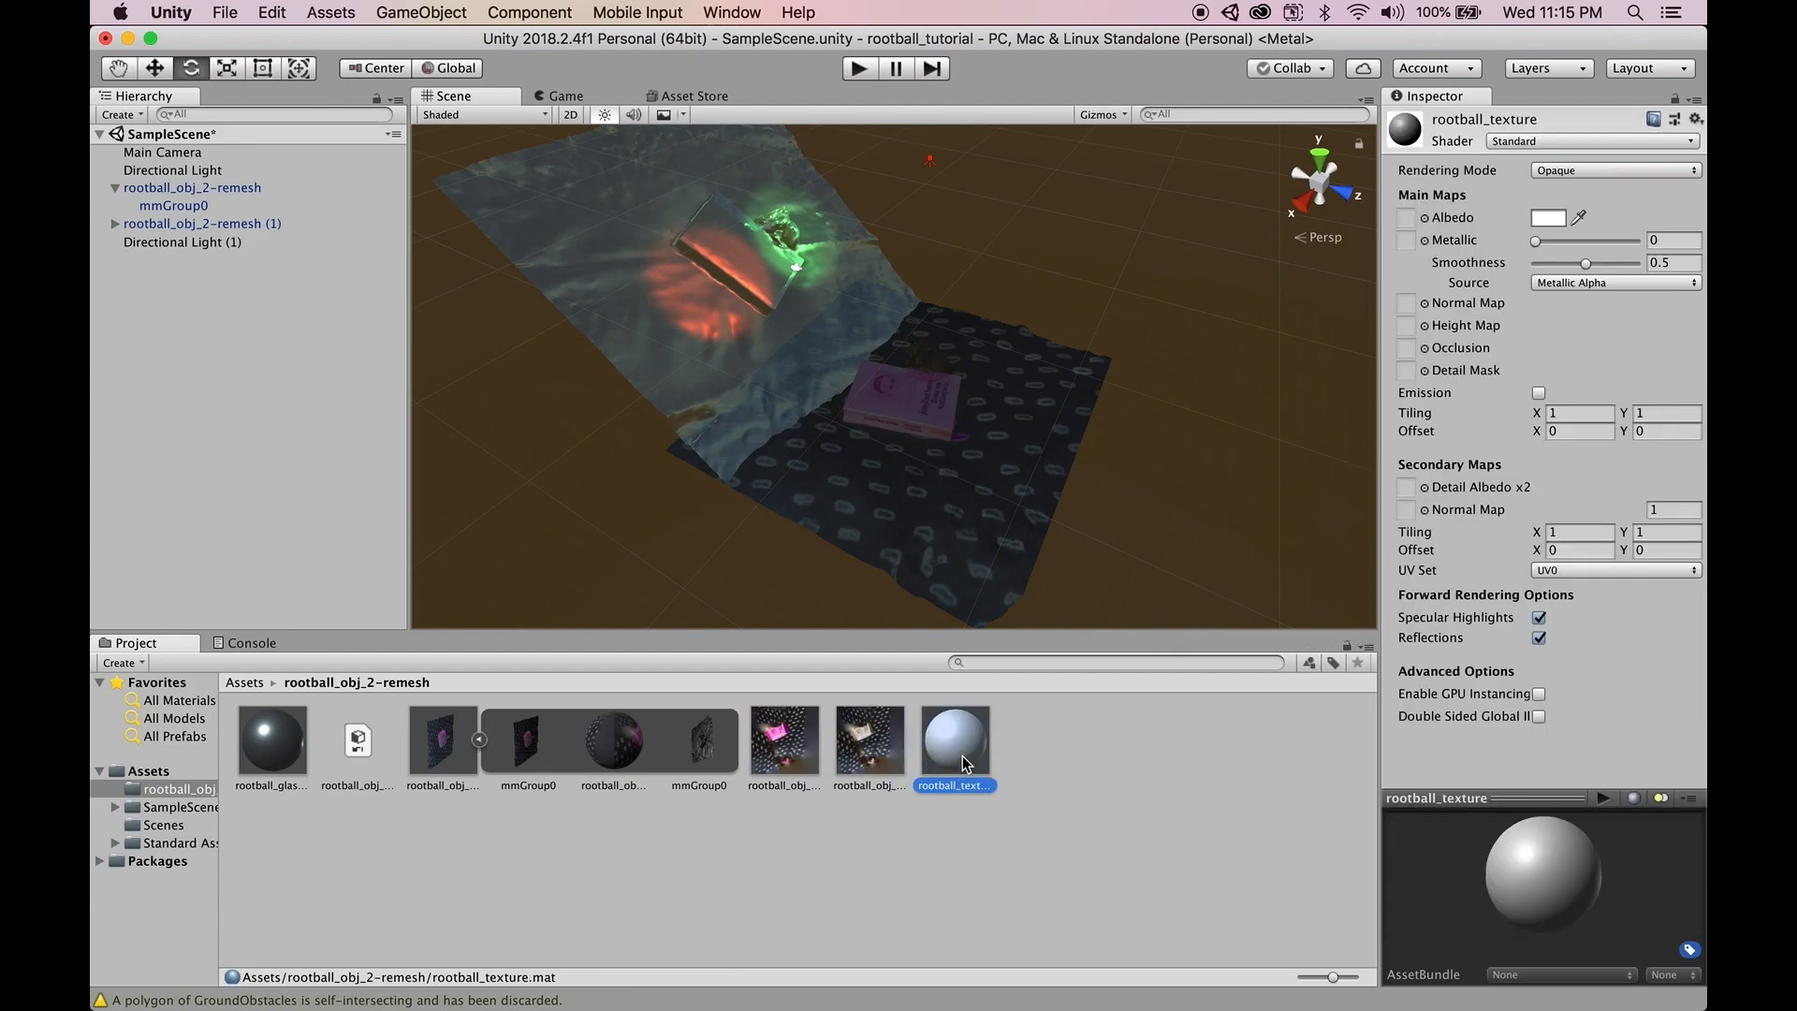
left_click(869, 763)
left_click(945, 744)
left_click_drag(879, 756, 1407, 228)
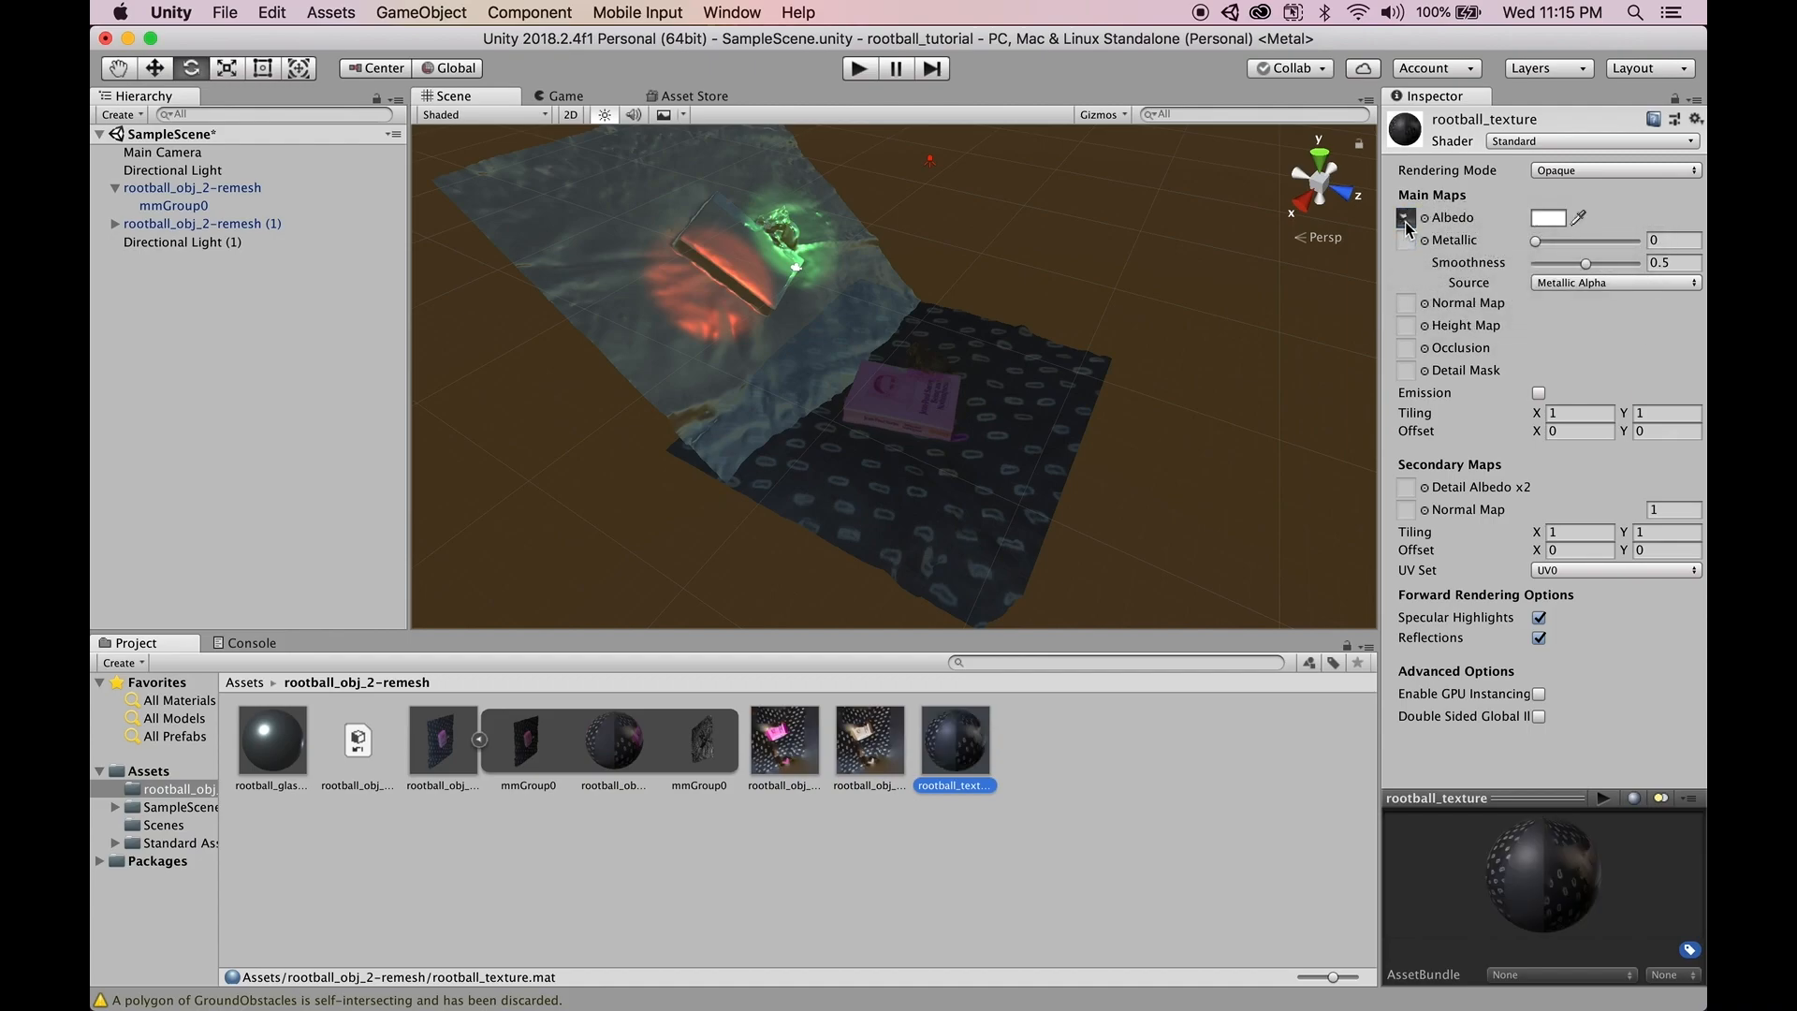
mouse_move(1572, 894)
left_mouse_down()
mouse_move(1502, 917)
mouse_move(1486, 847)
mouse_move(1534, 871)
mouse_move(1552, 855)
mouse_move(1525, 889)
mouse_move(1563, 909)
left_mouse_up()
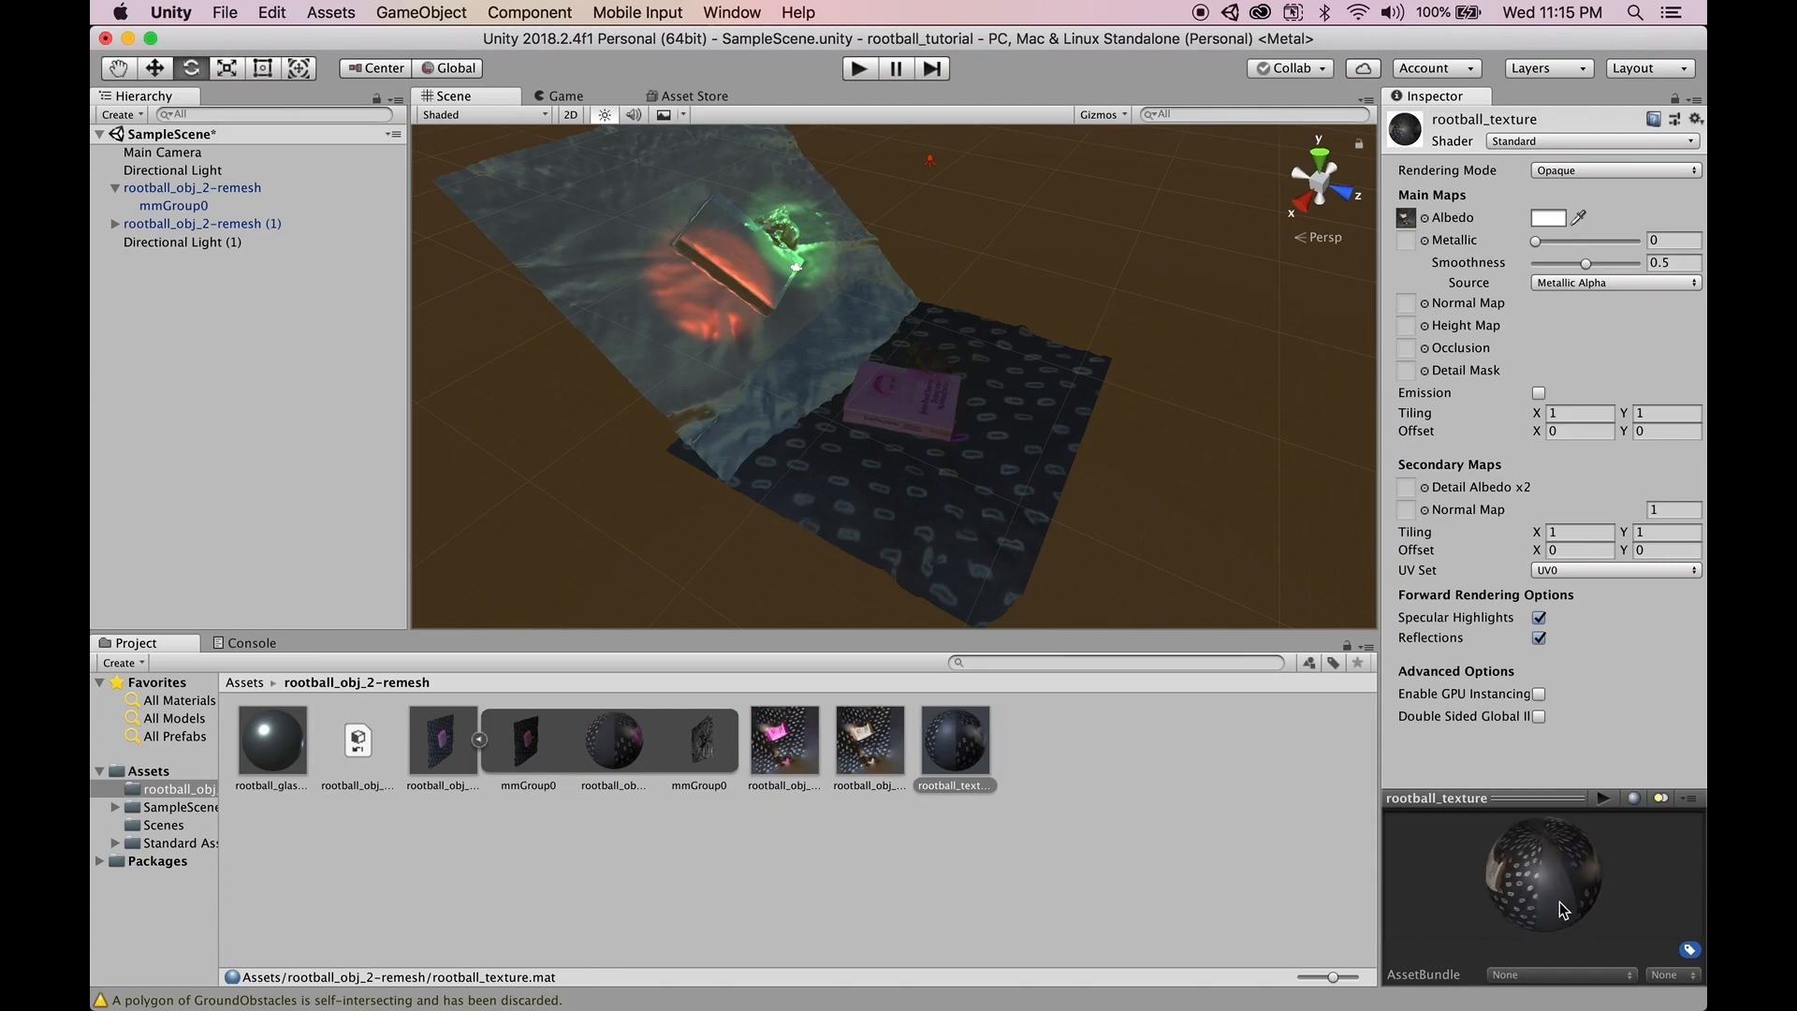
- Apply the rootball_texture material to the textured copy of the model and view the book up close
left_click_drag(961, 737, 949, 522)
scroll(945, 522, "up", 10)
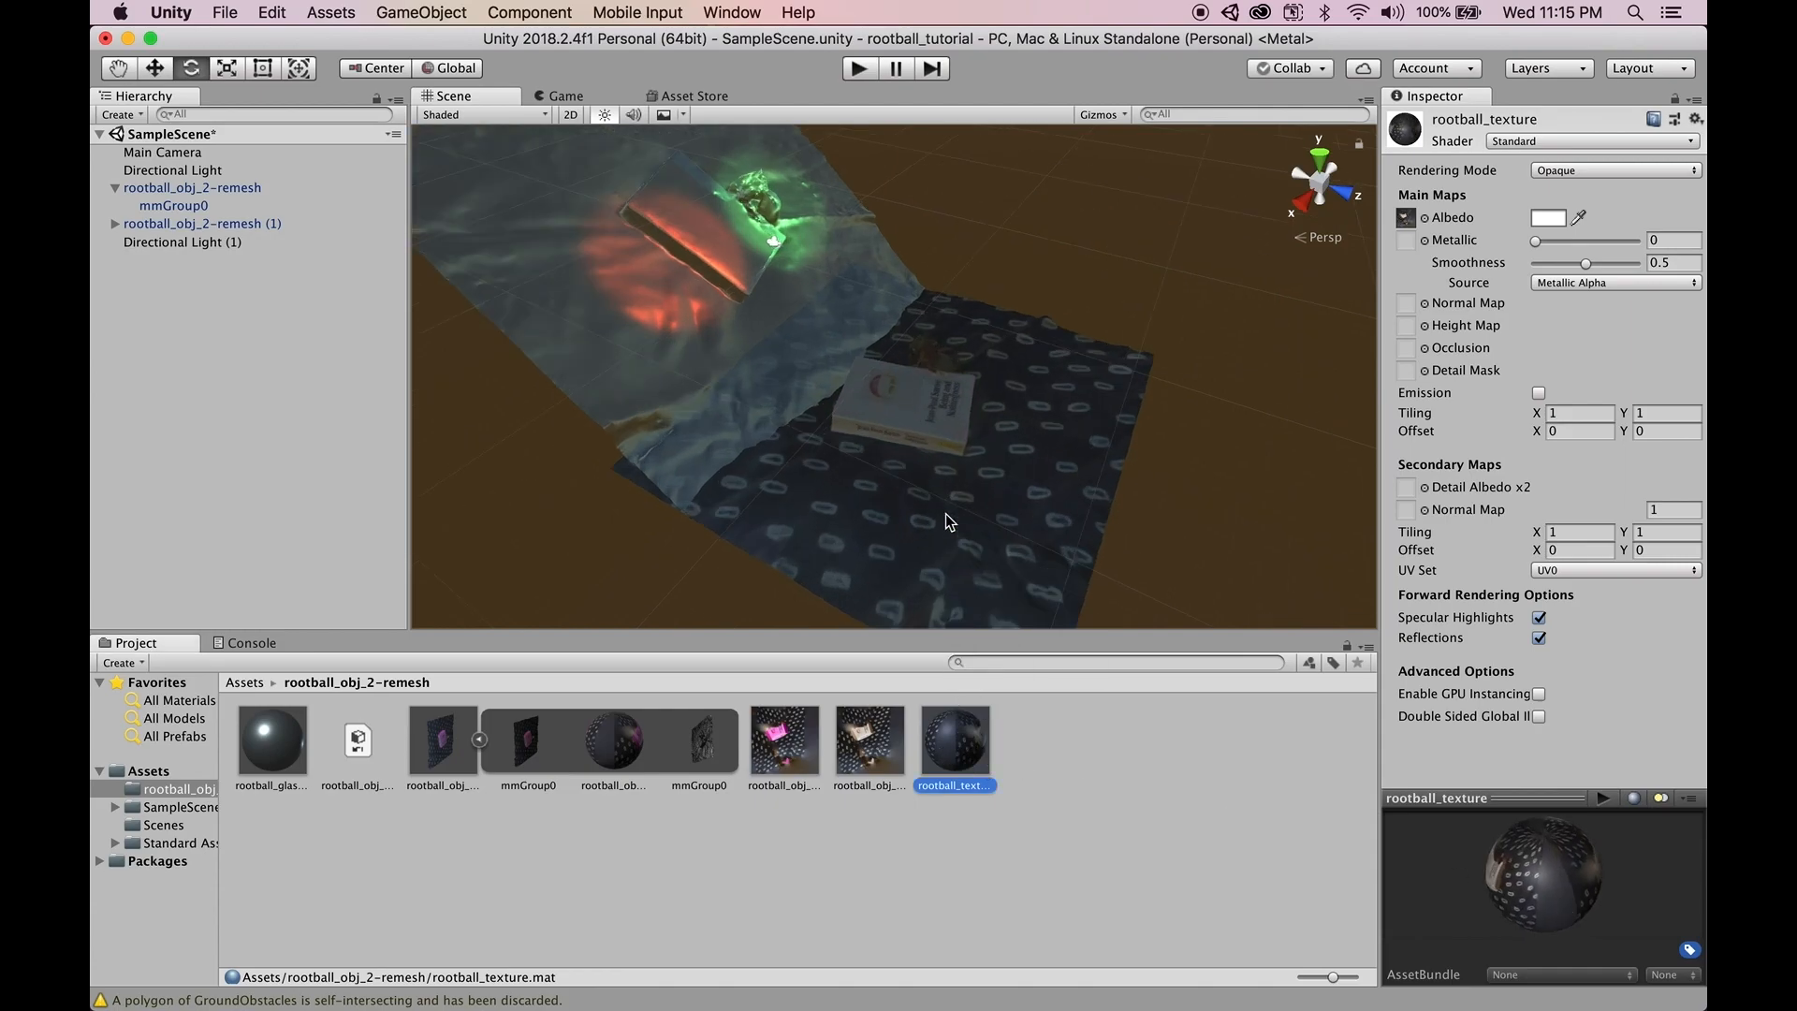
scroll(905, 525, "down", 10)
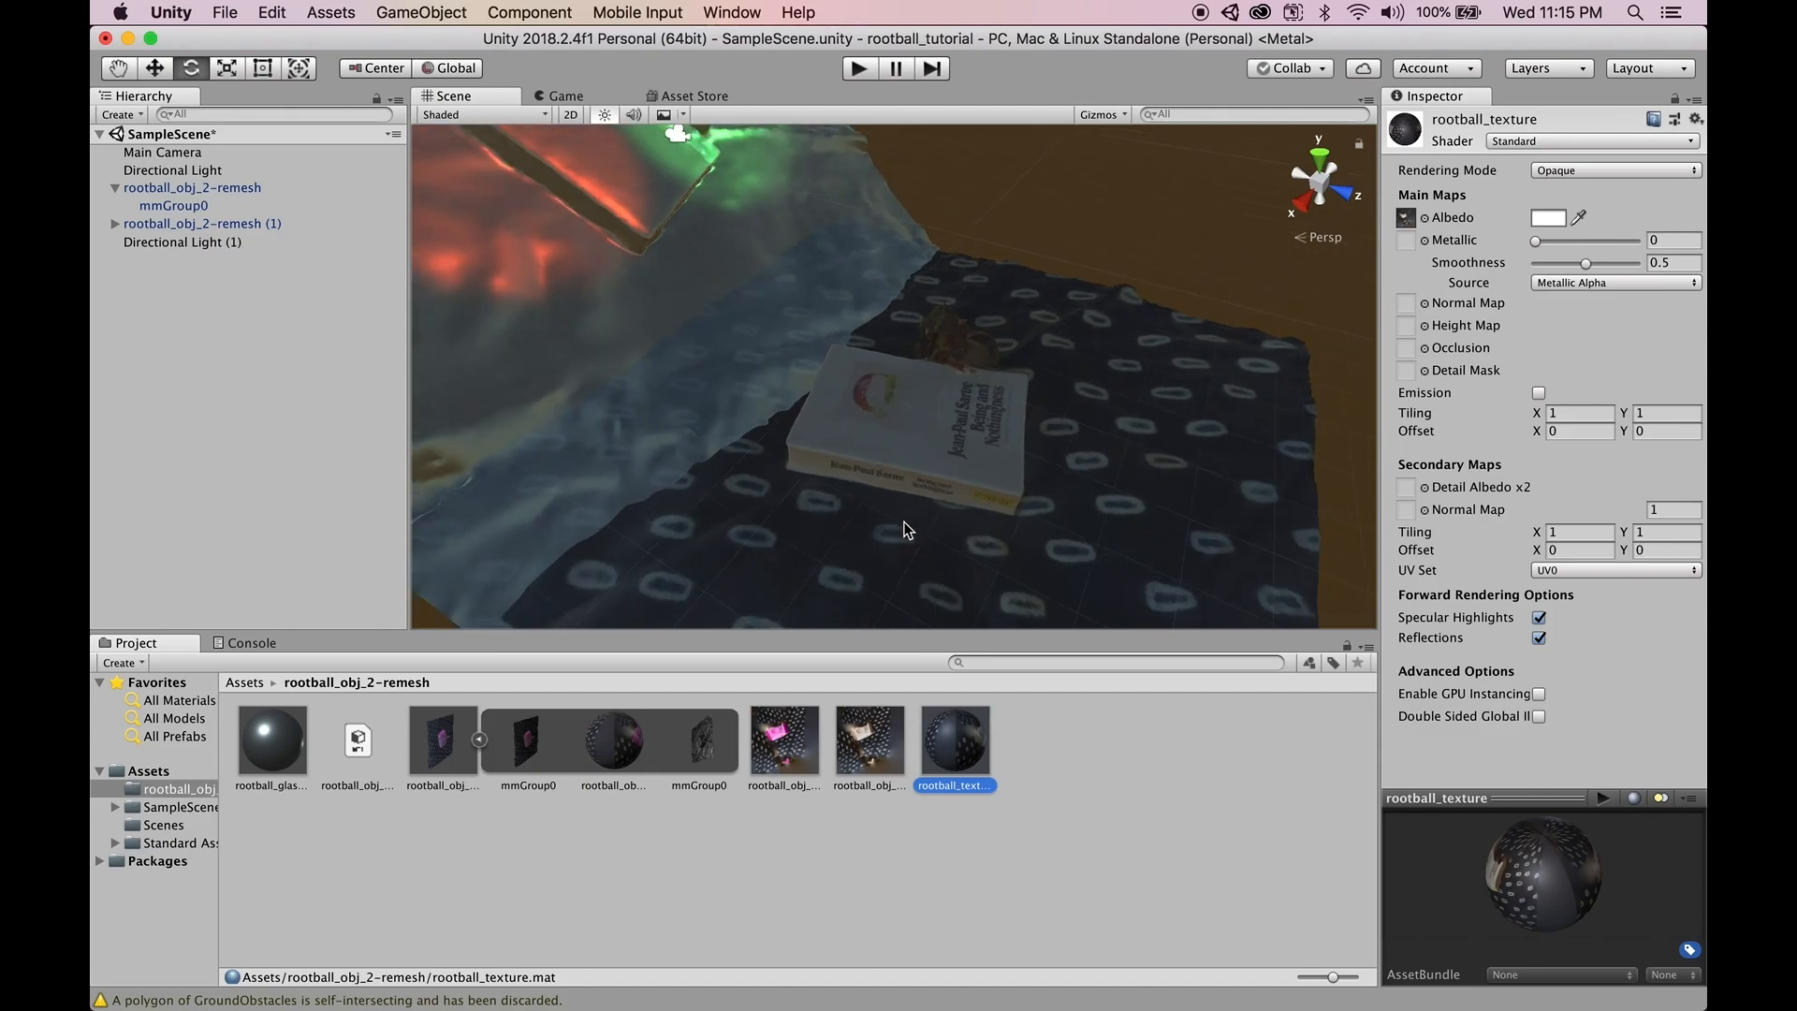
- Set the rootball_texture material's metallic to 0.92 and smoothness to 0.86
left_click_drag(1535, 241, 1575, 263)
left_click_drag(1623, 269, 1627, 269)
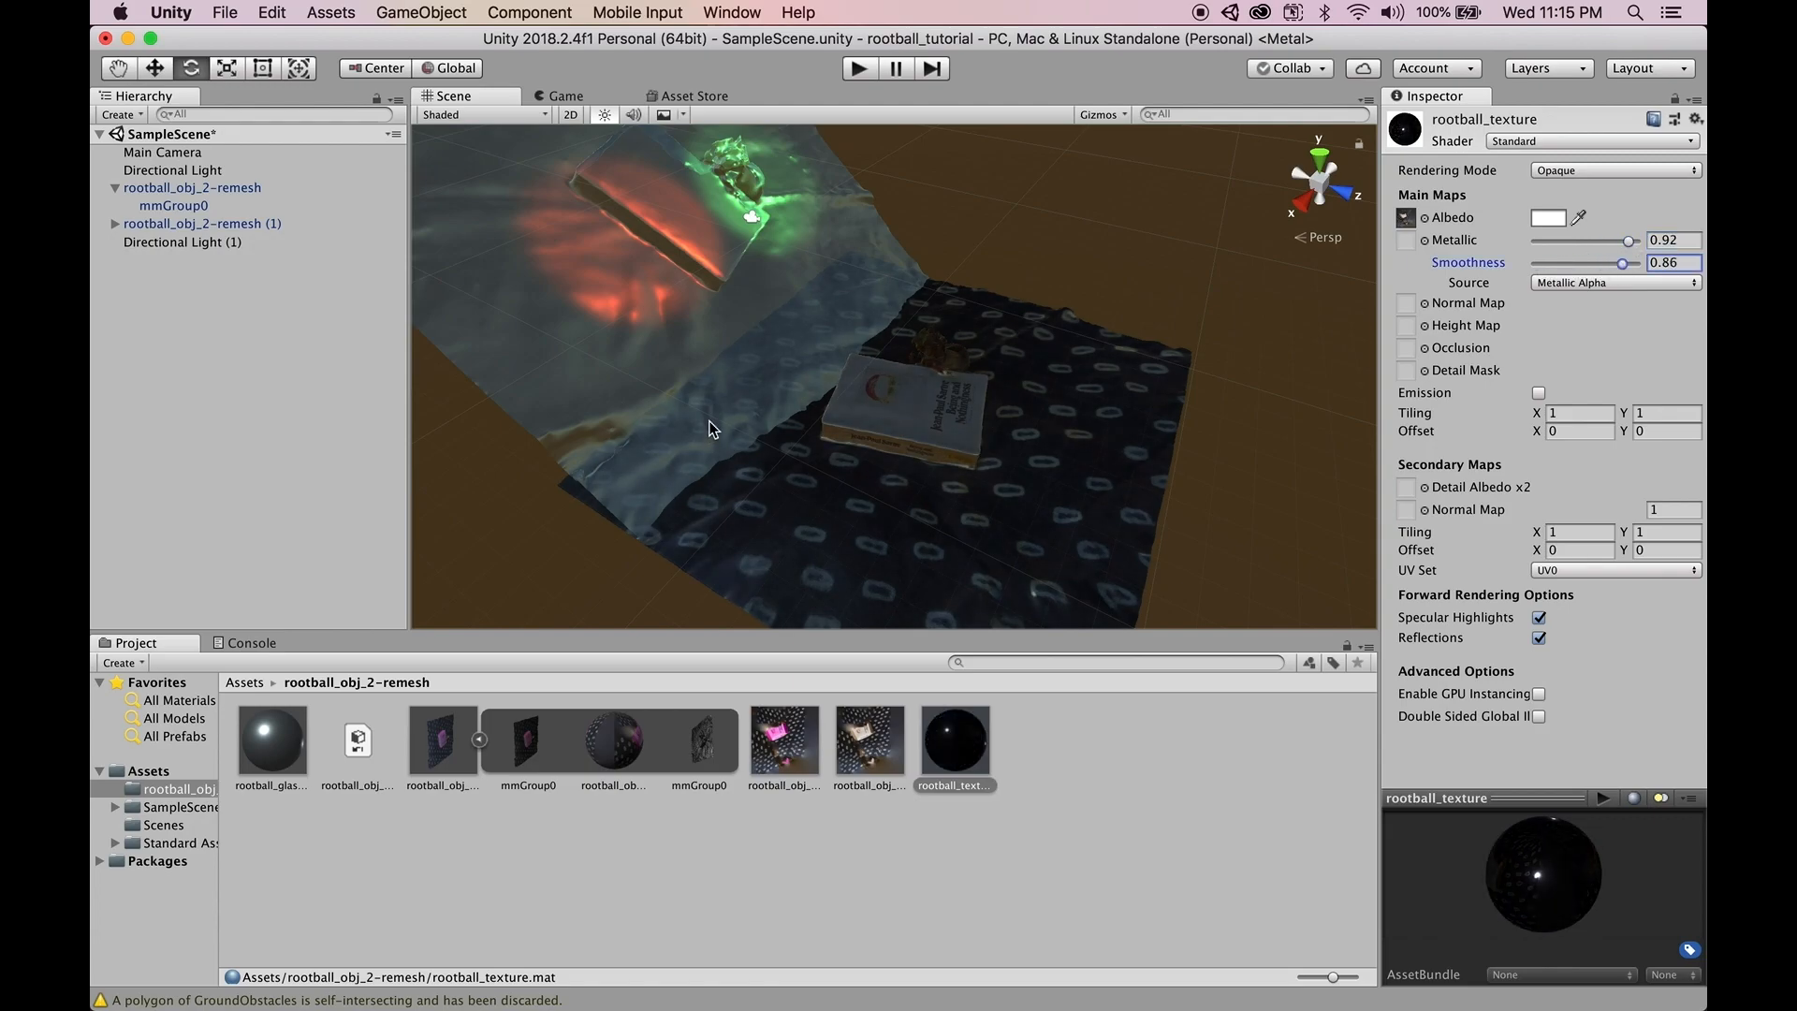
scroll(847, 375, "down", 5)
- Add a new Directional Light to the scene with no object selected
left_click(637, 293)
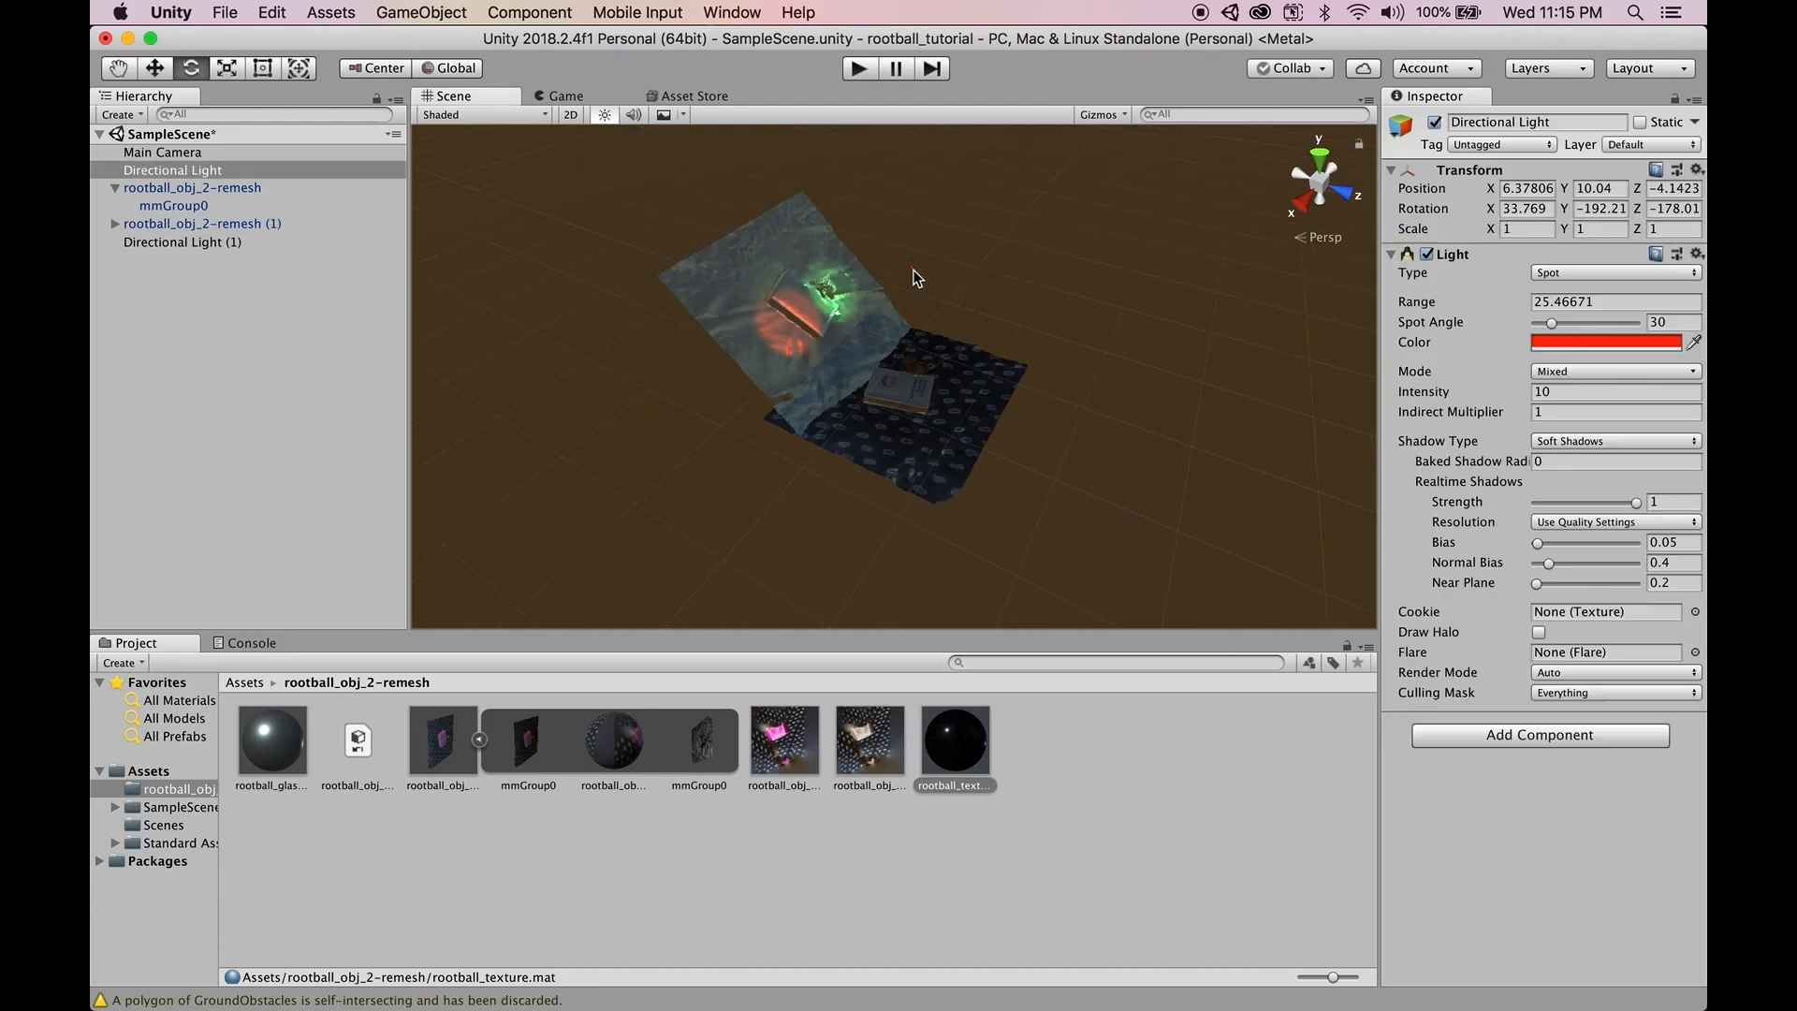
left_click(215, 343)
right_click(196, 292)
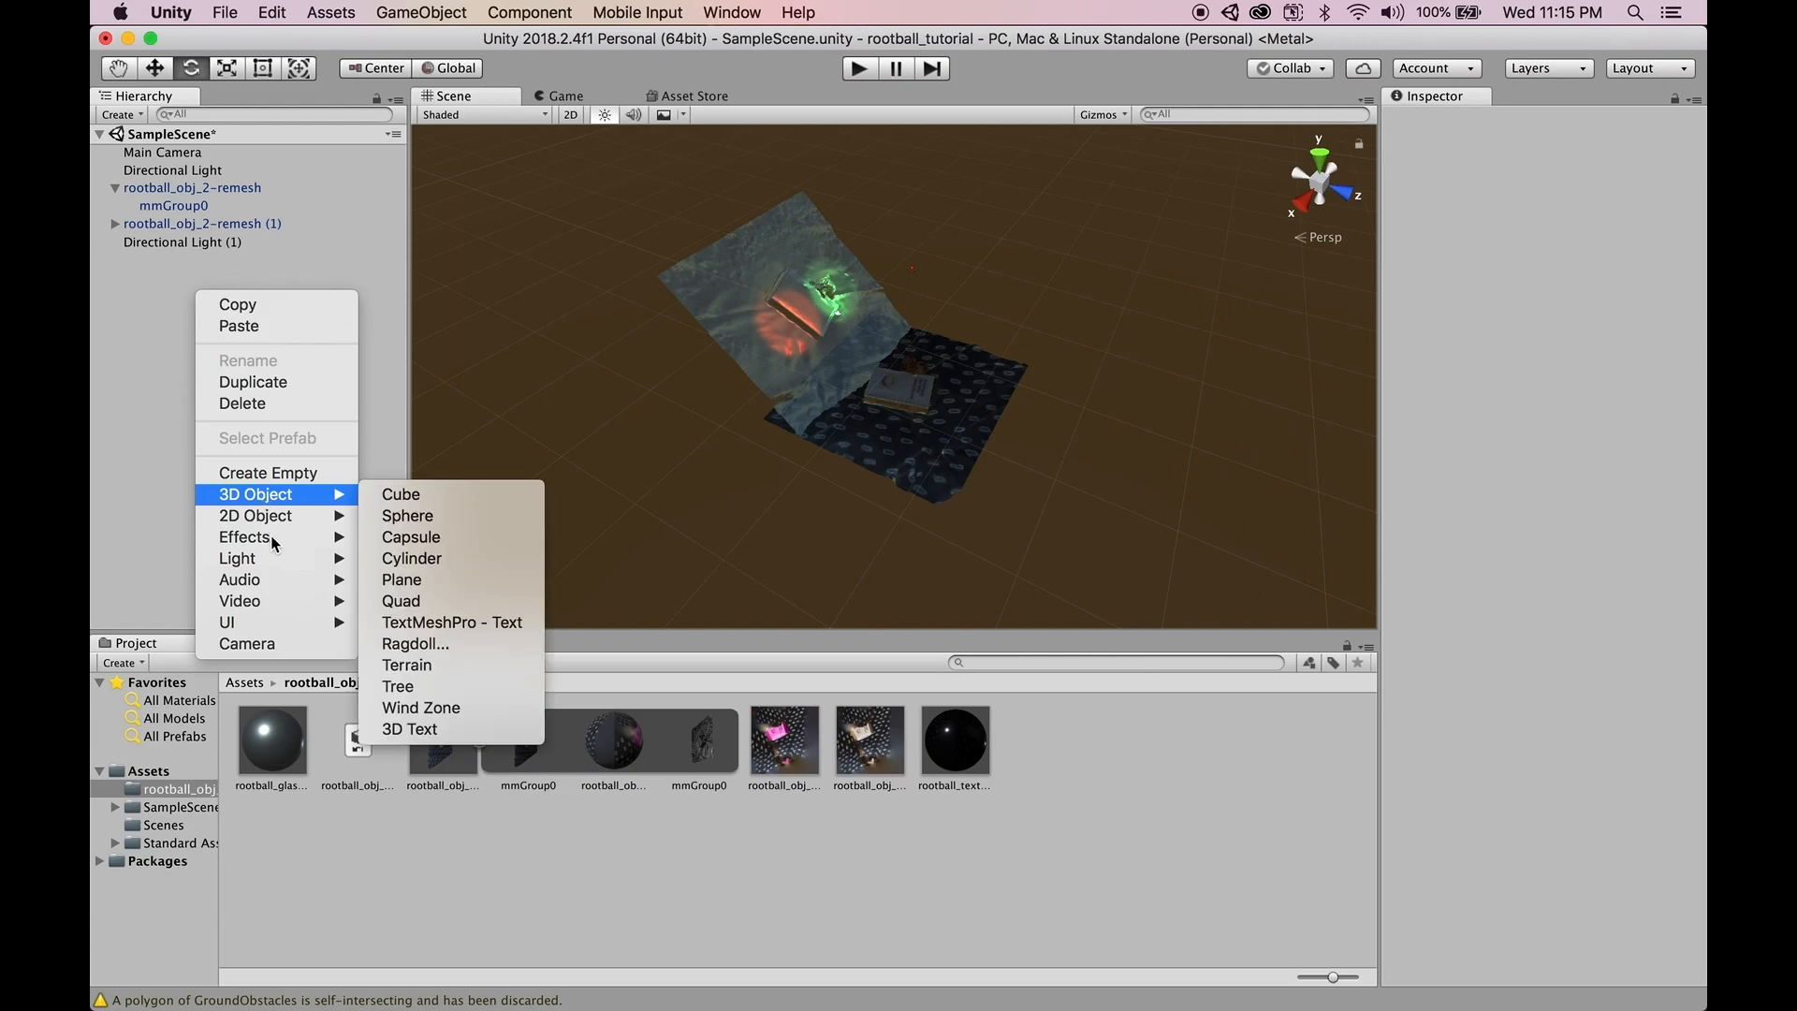
mouse_move(285, 565)
left_click(447, 561)
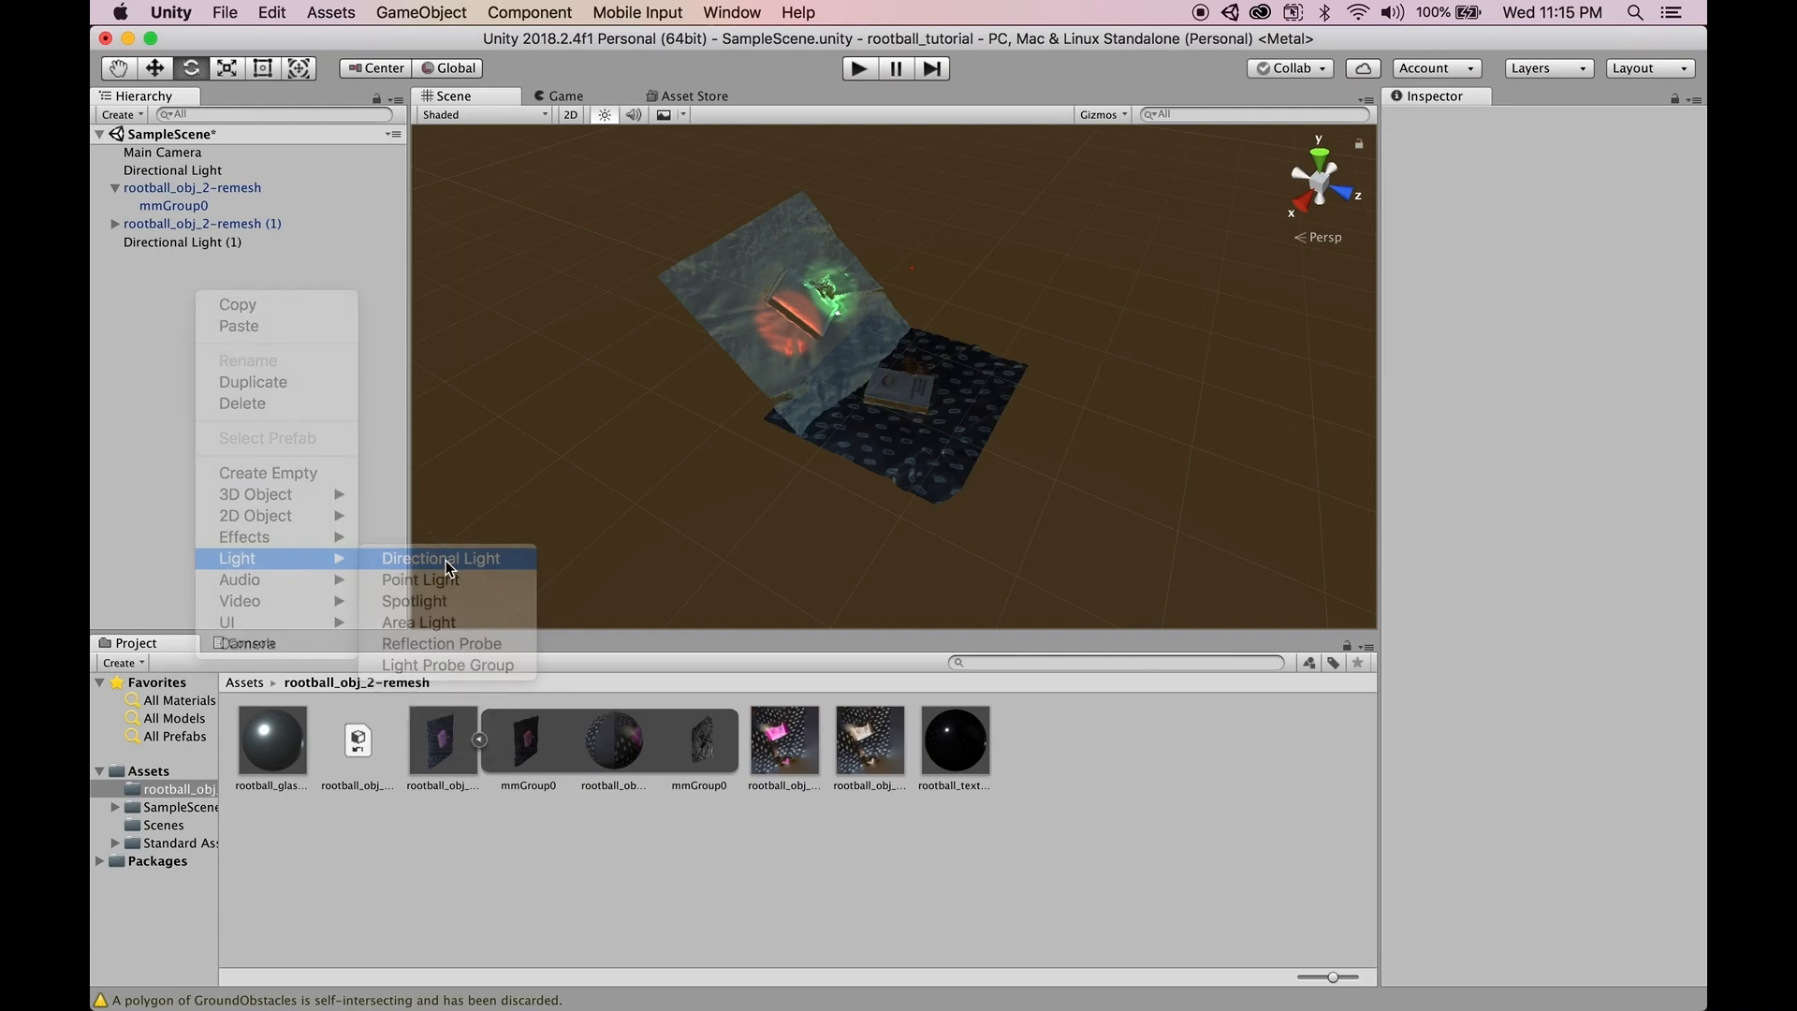
- Rotate Directional Light (2) to about 59, -141, -121 and move it to about 6.03, 10.2, 12.18 above the textured copy
left_click_drag(905, 316, 1023, 462)
left_click(155, 67)
left_click_drag(896, 301, 913, 236)
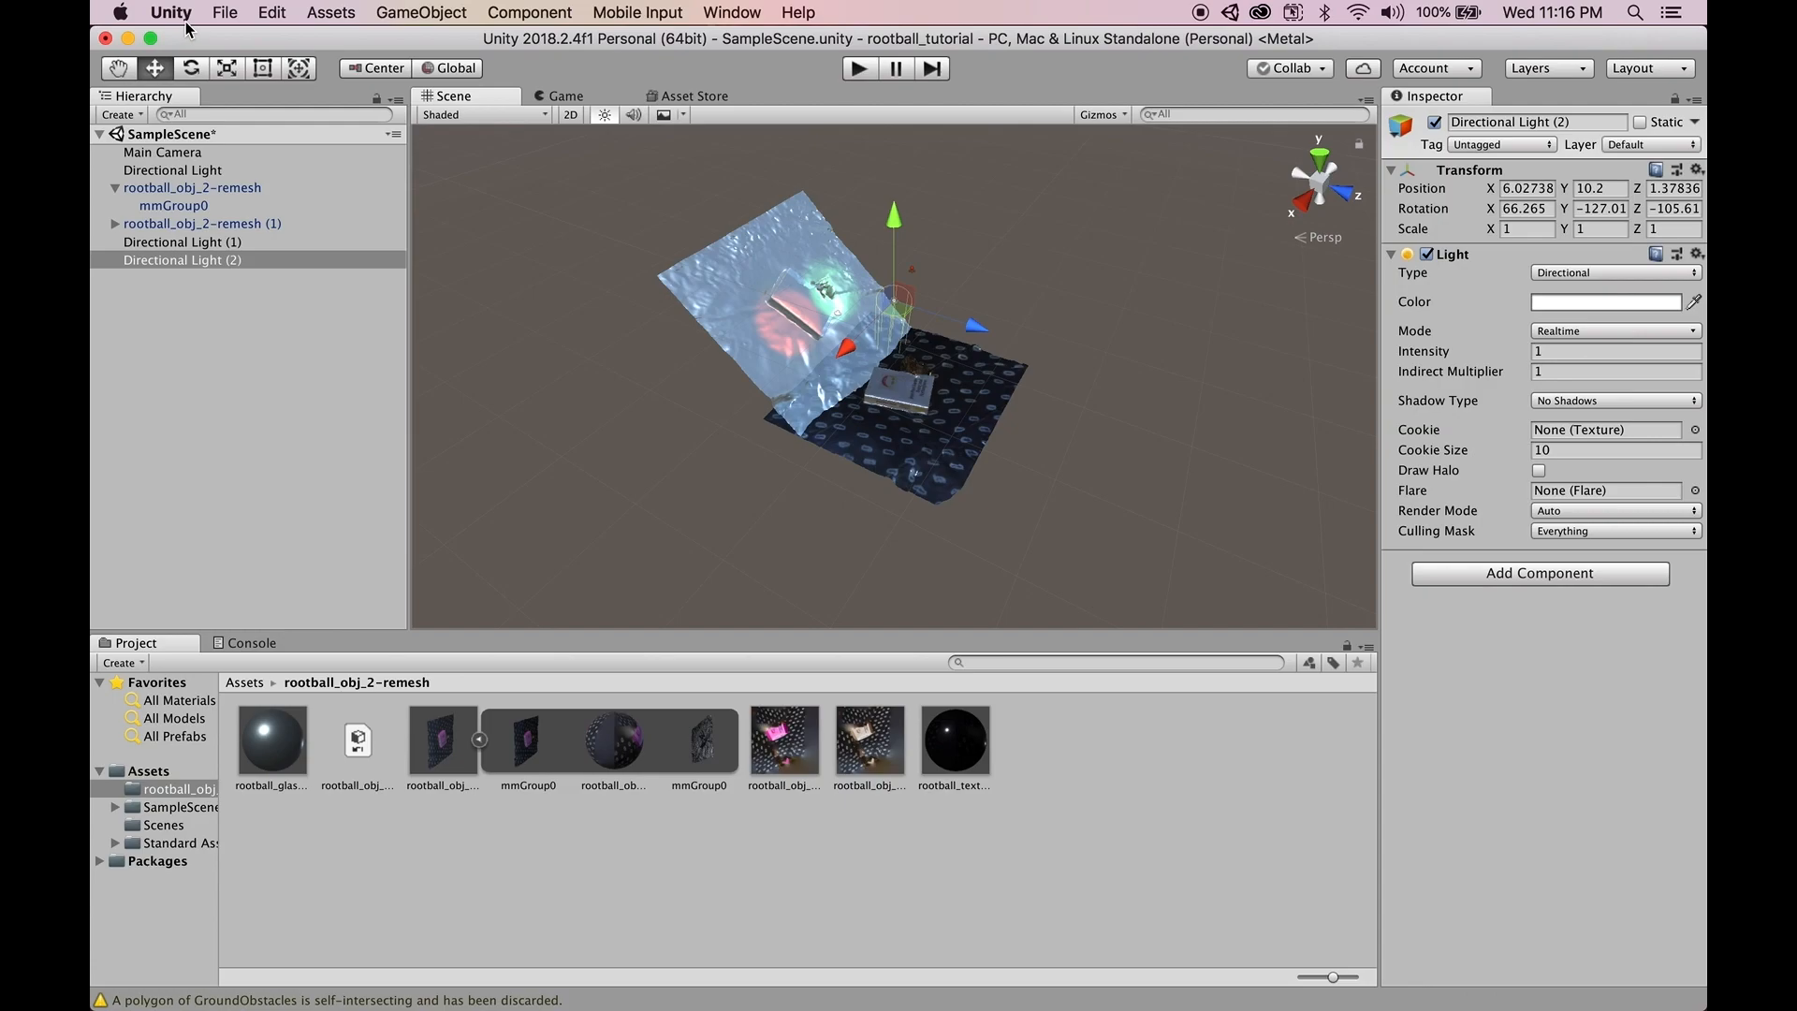
left_click(191, 68)
left_click_drag(958, 301, 982, 306)
left_click(154, 68)
left_click_drag(1069, 365, 1083, 368)
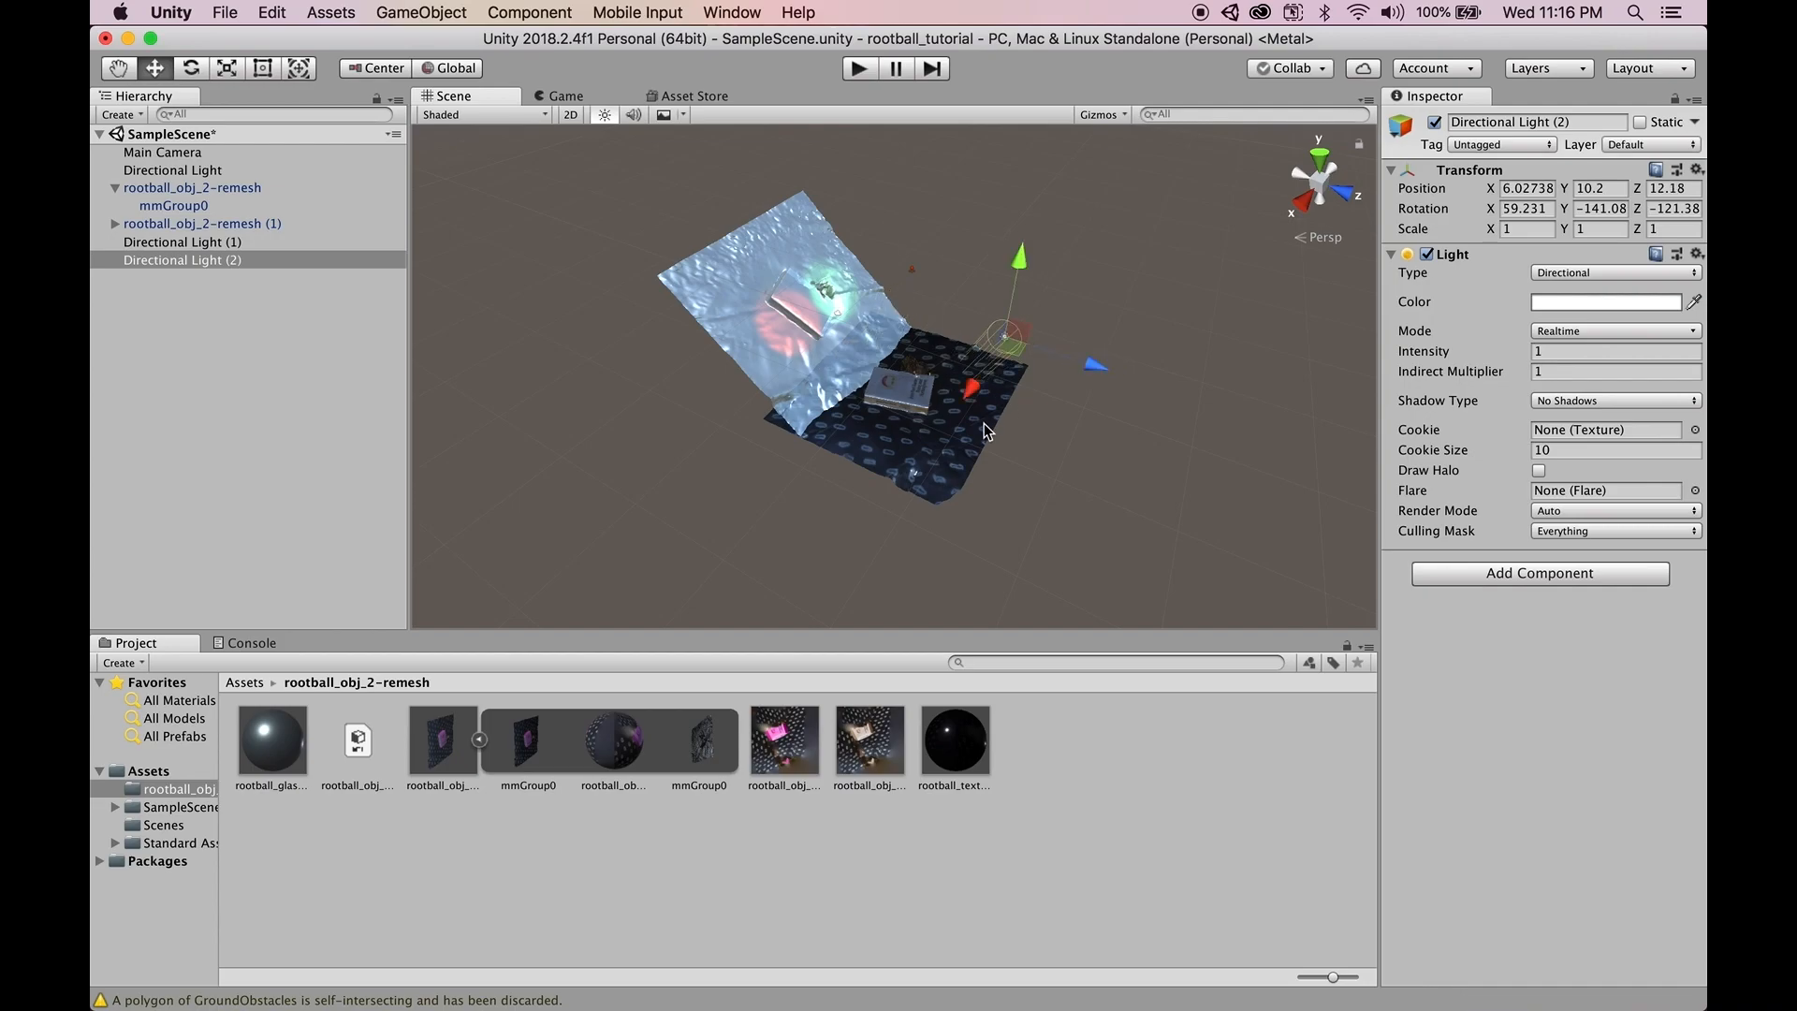
- Examine the book on the textured copy up close to judge how the new light falls on its cover and spine
scroll(983, 440, "up", 5)
middle_click_drag(958, 444, 910, 329)
scroll(947, 435, "up", 7)
middle_click_drag(882, 404, 834, 438)
scroll(836, 433, "up", 10)
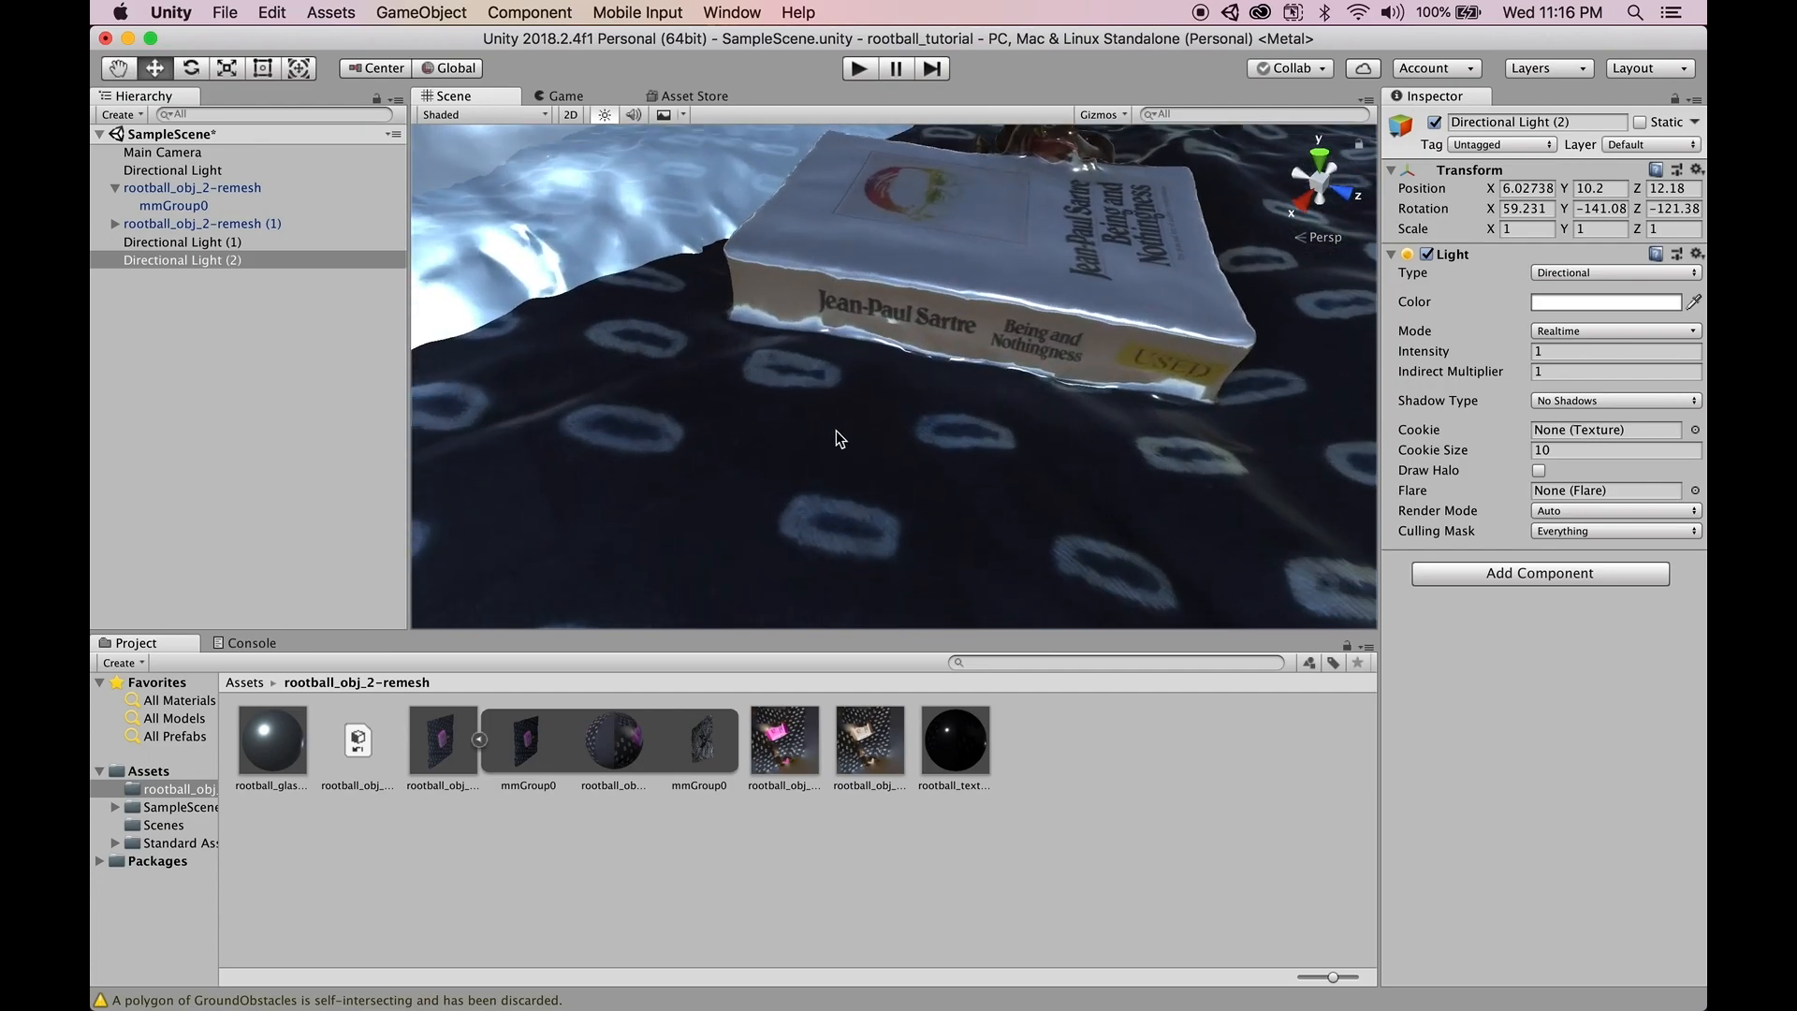
scroll(998, 262, "down", 5)
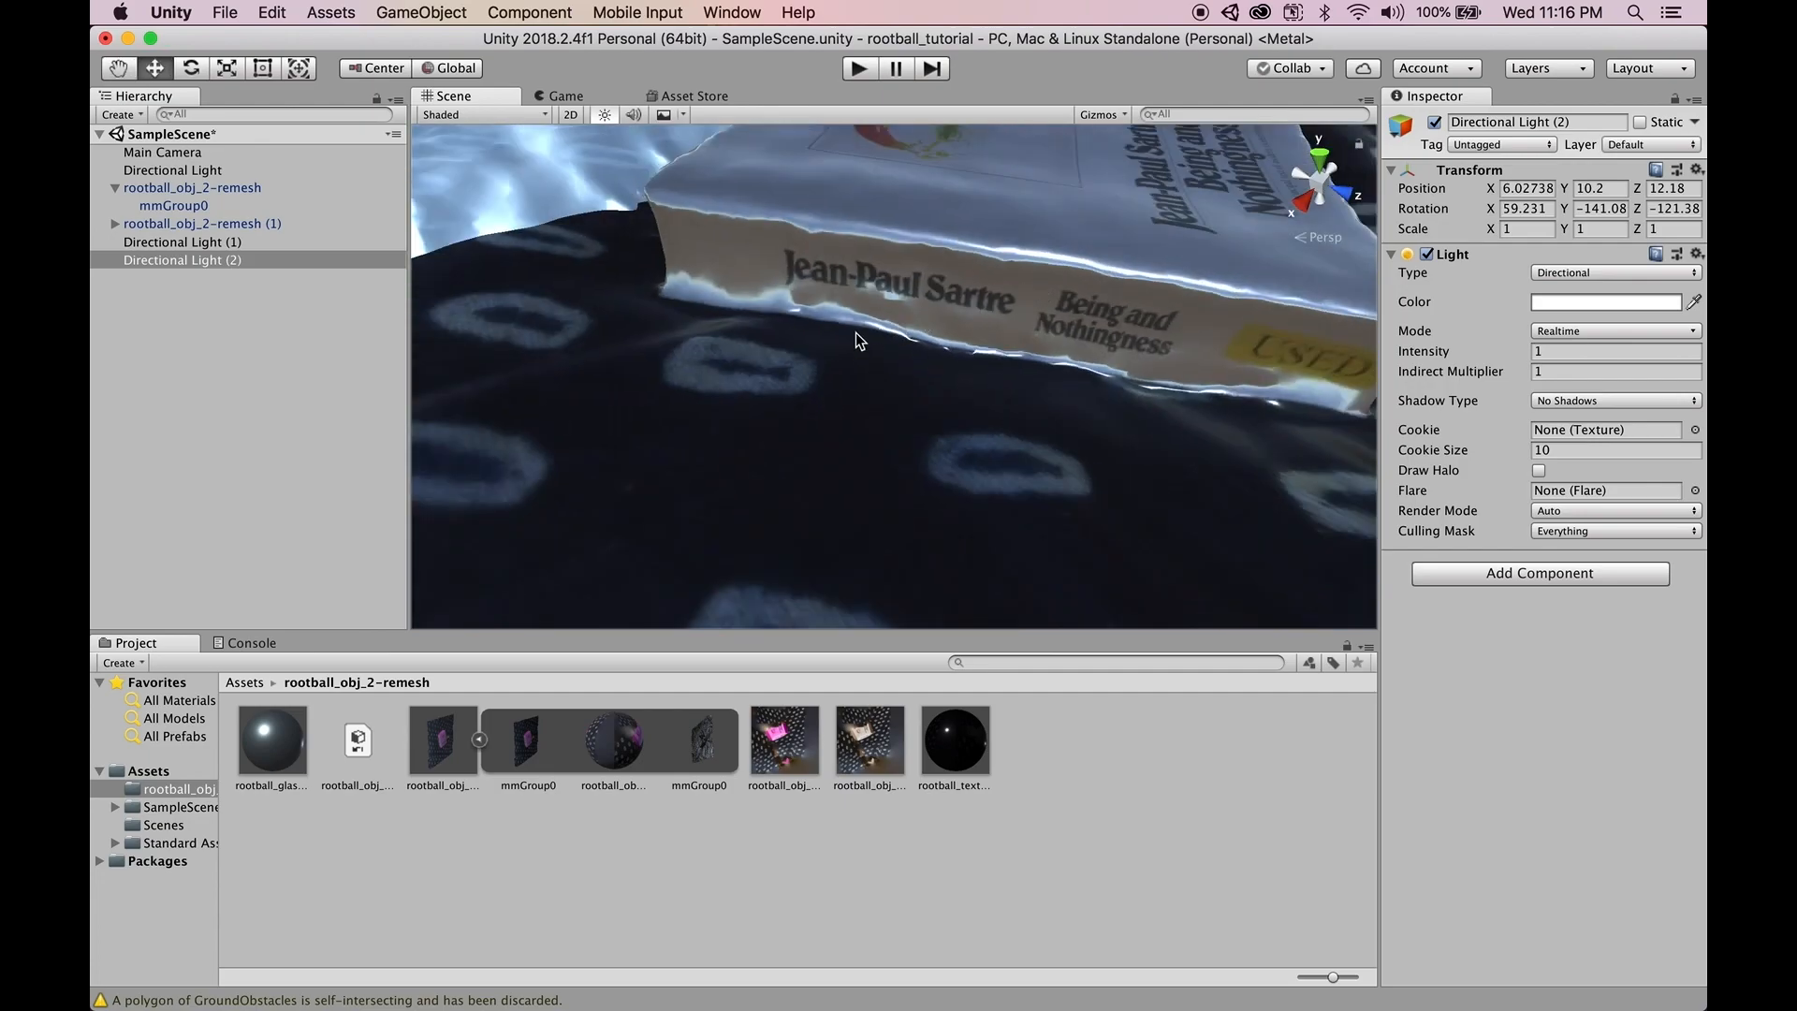
scroll(998, 144, "down", 1)
middle_click_drag(912, 220, 559, 274)
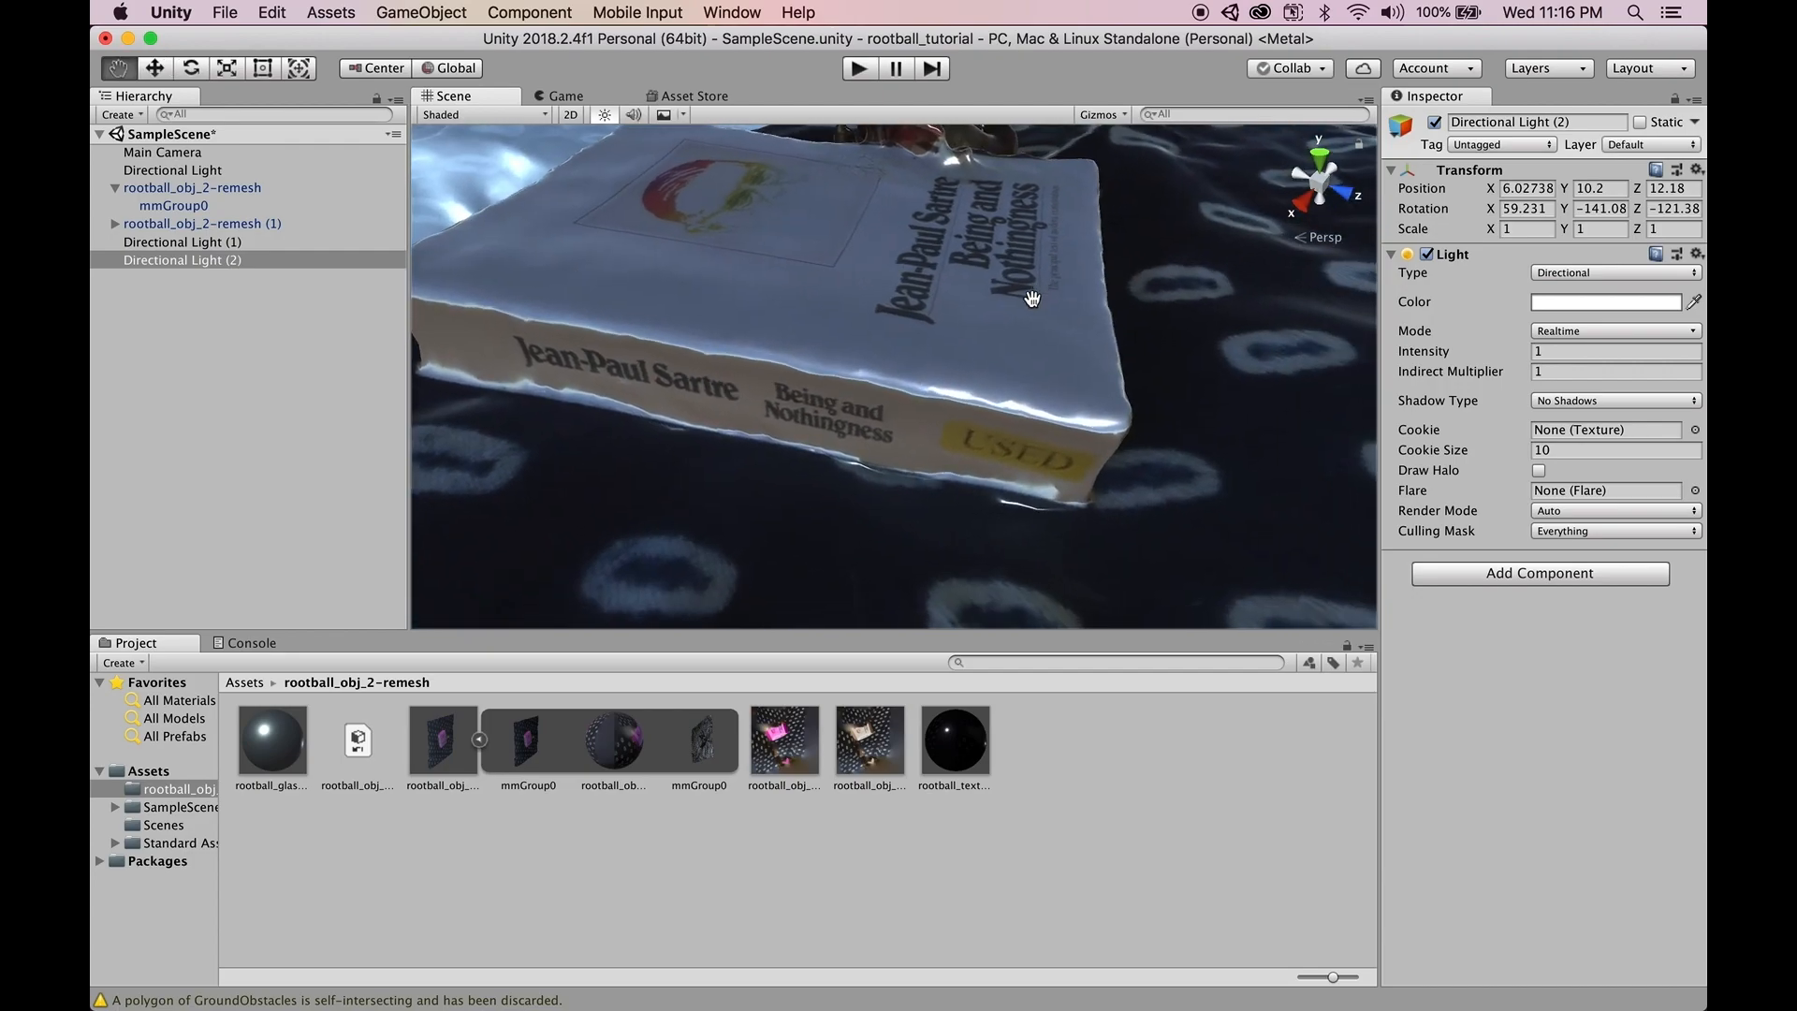
middle_click_drag(1072, 300, 1034, 335)
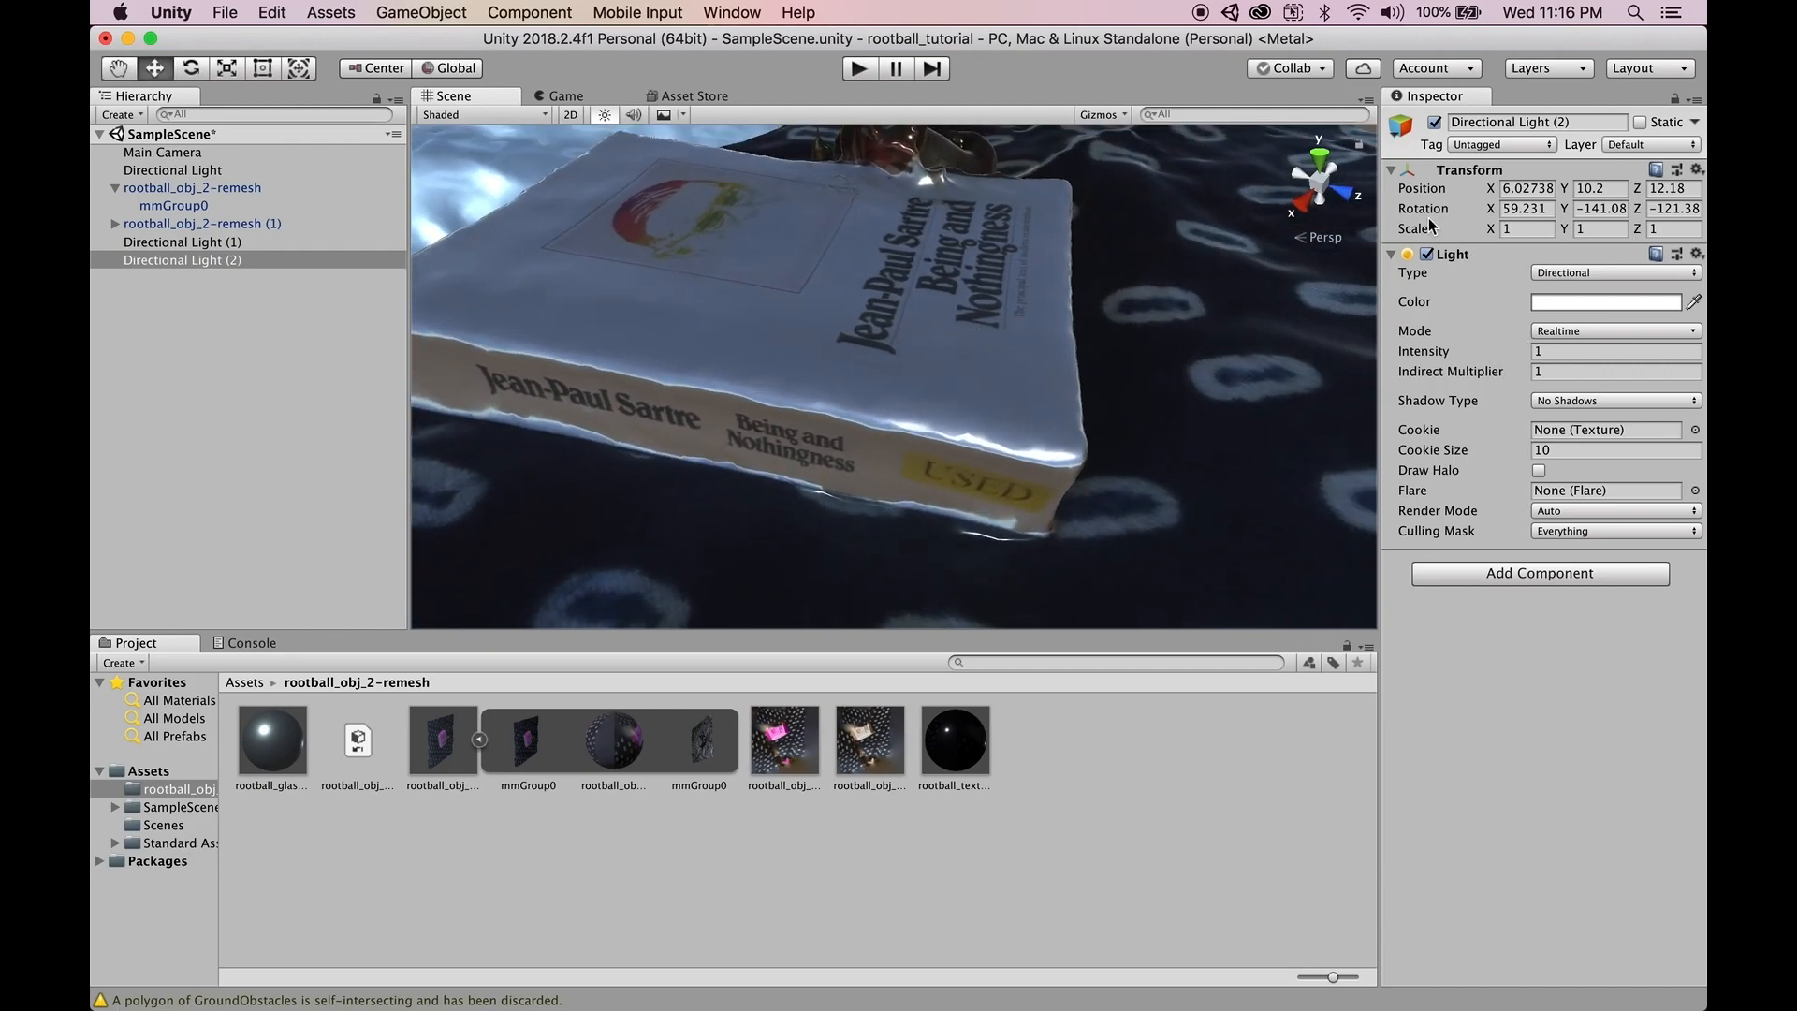
- Set the rootball_texture material's smoothness source to Albedo Alpha, its metallic to 0.89 and its smoothness to 0.66
left_click(967, 746)
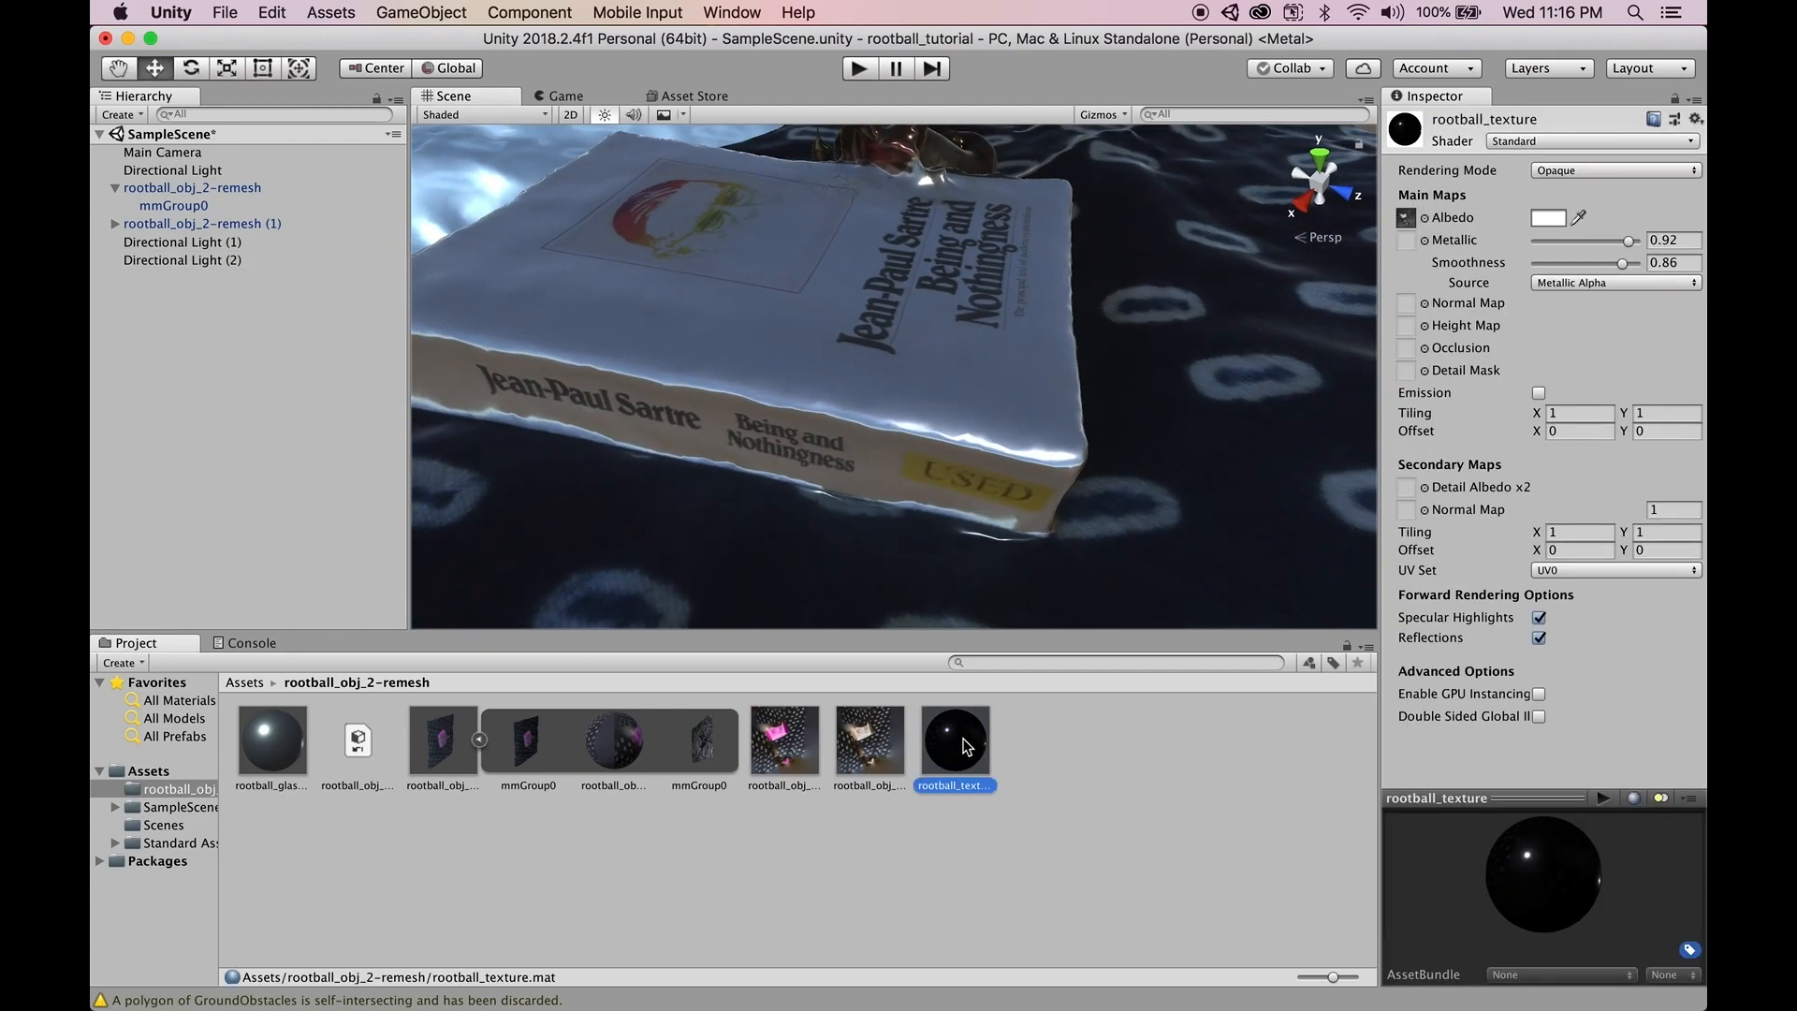
left_click(1578, 240)
left_click_drag(1578, 246, 1642, 249)
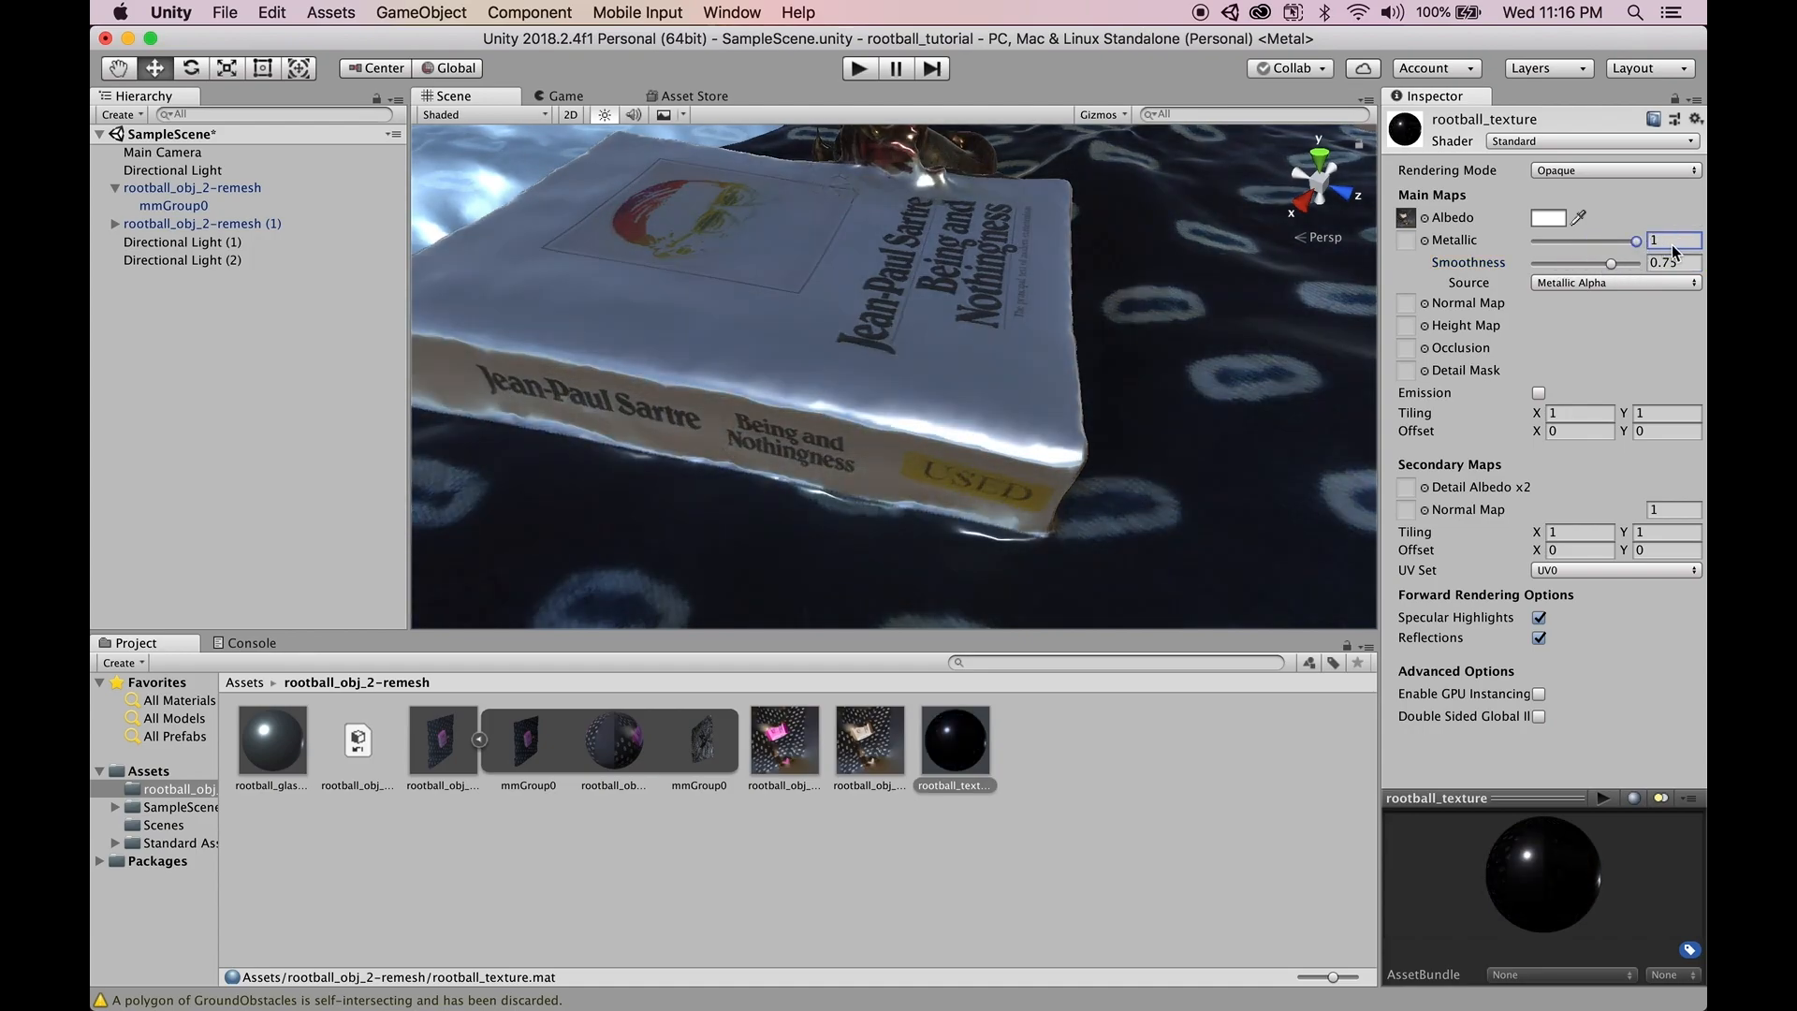
scroll(824, 359, "down", 3)
scroll(824, 360, "up", 3)
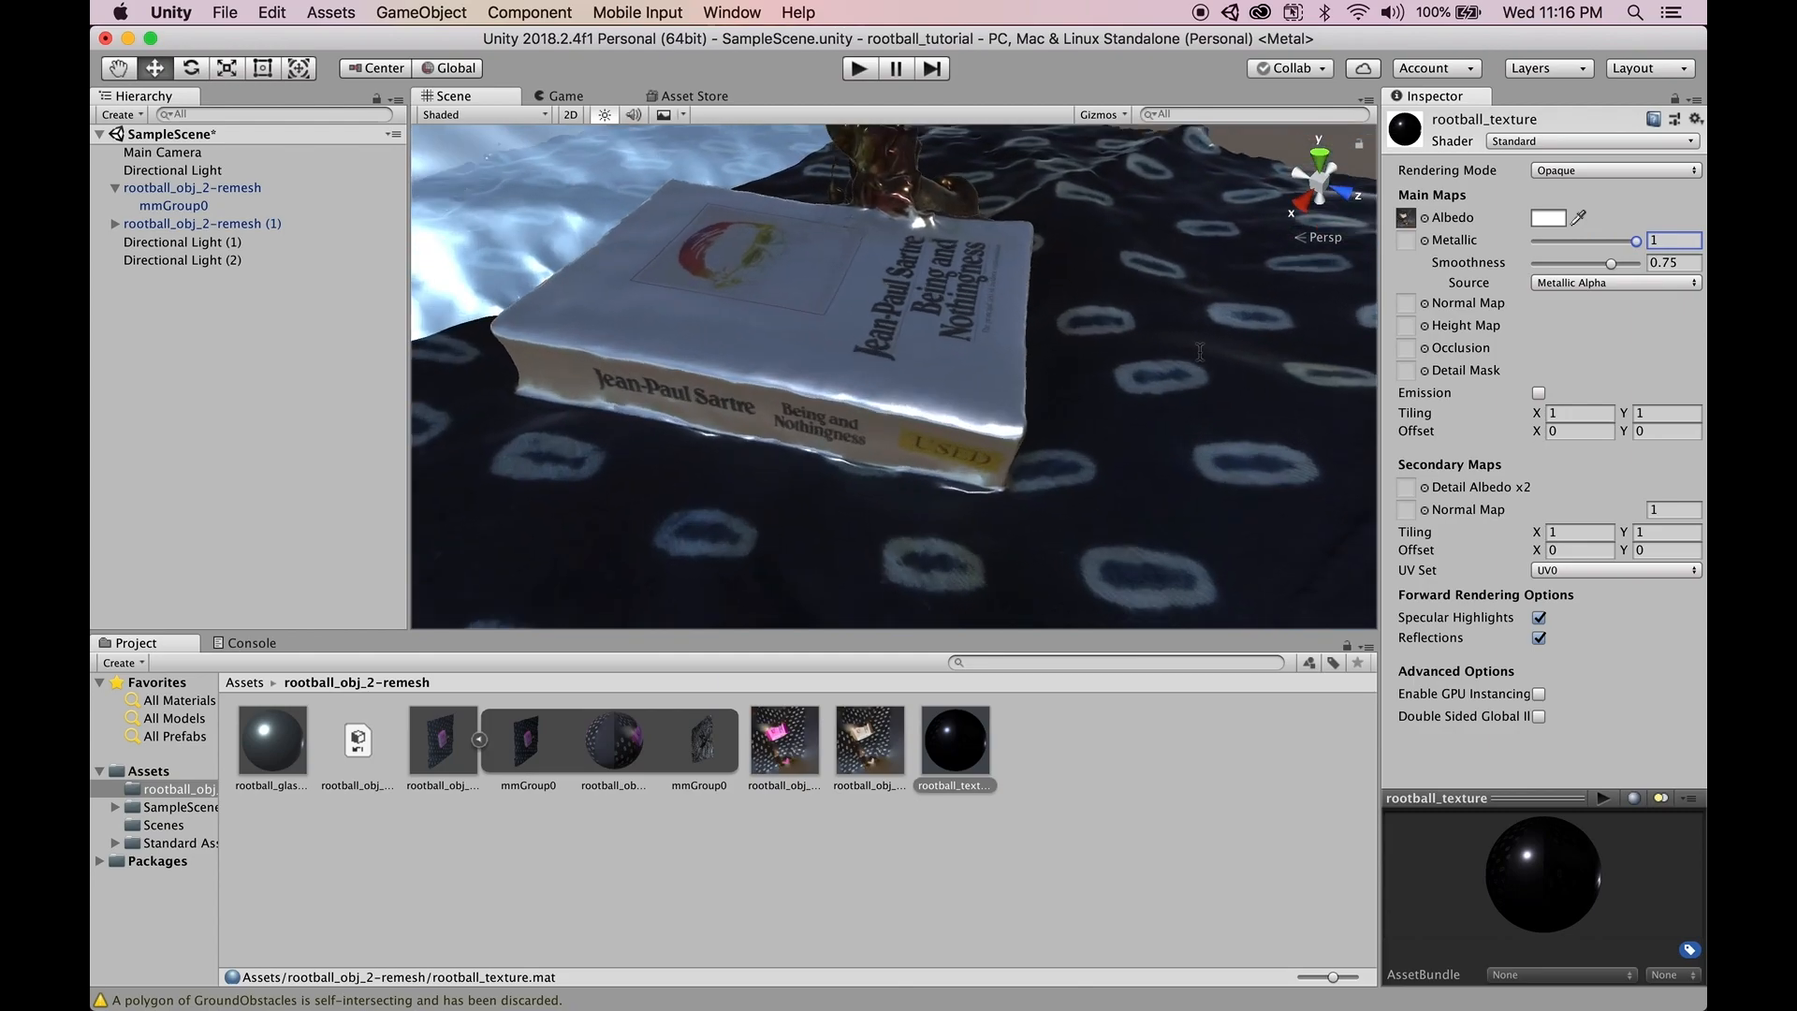
left_click(1611, 284)
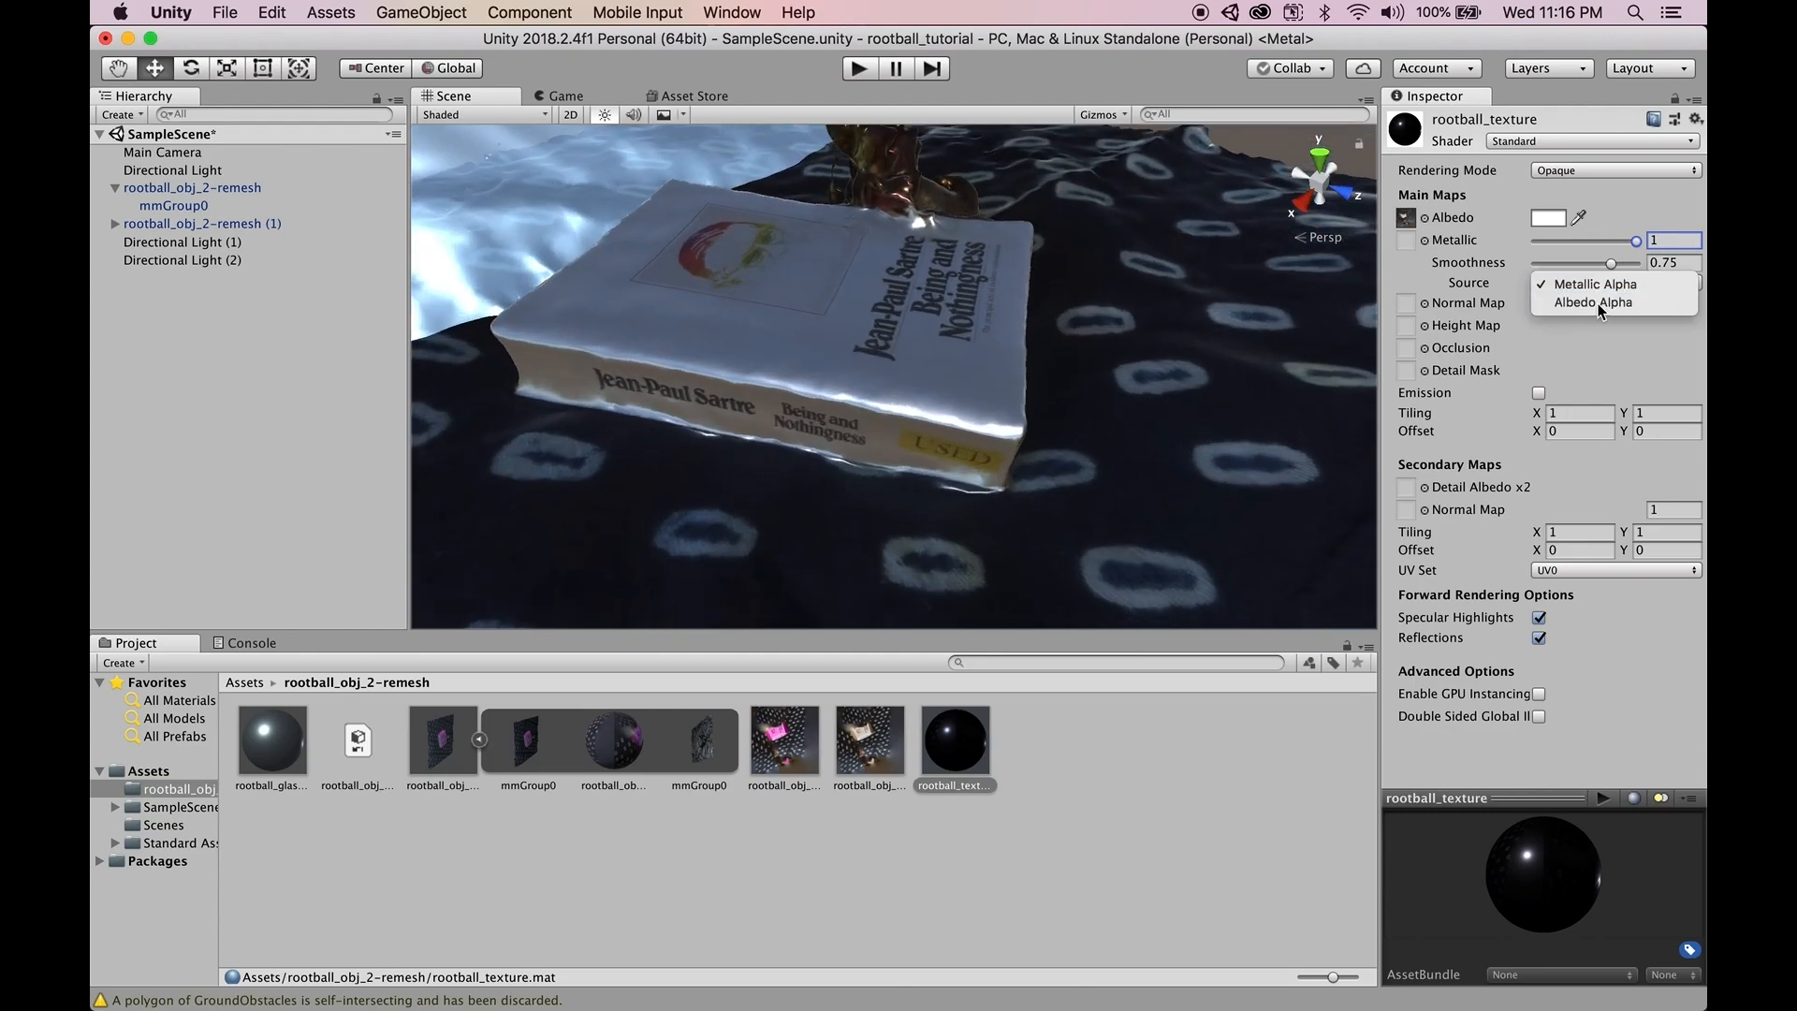
left_click(1597, 306)
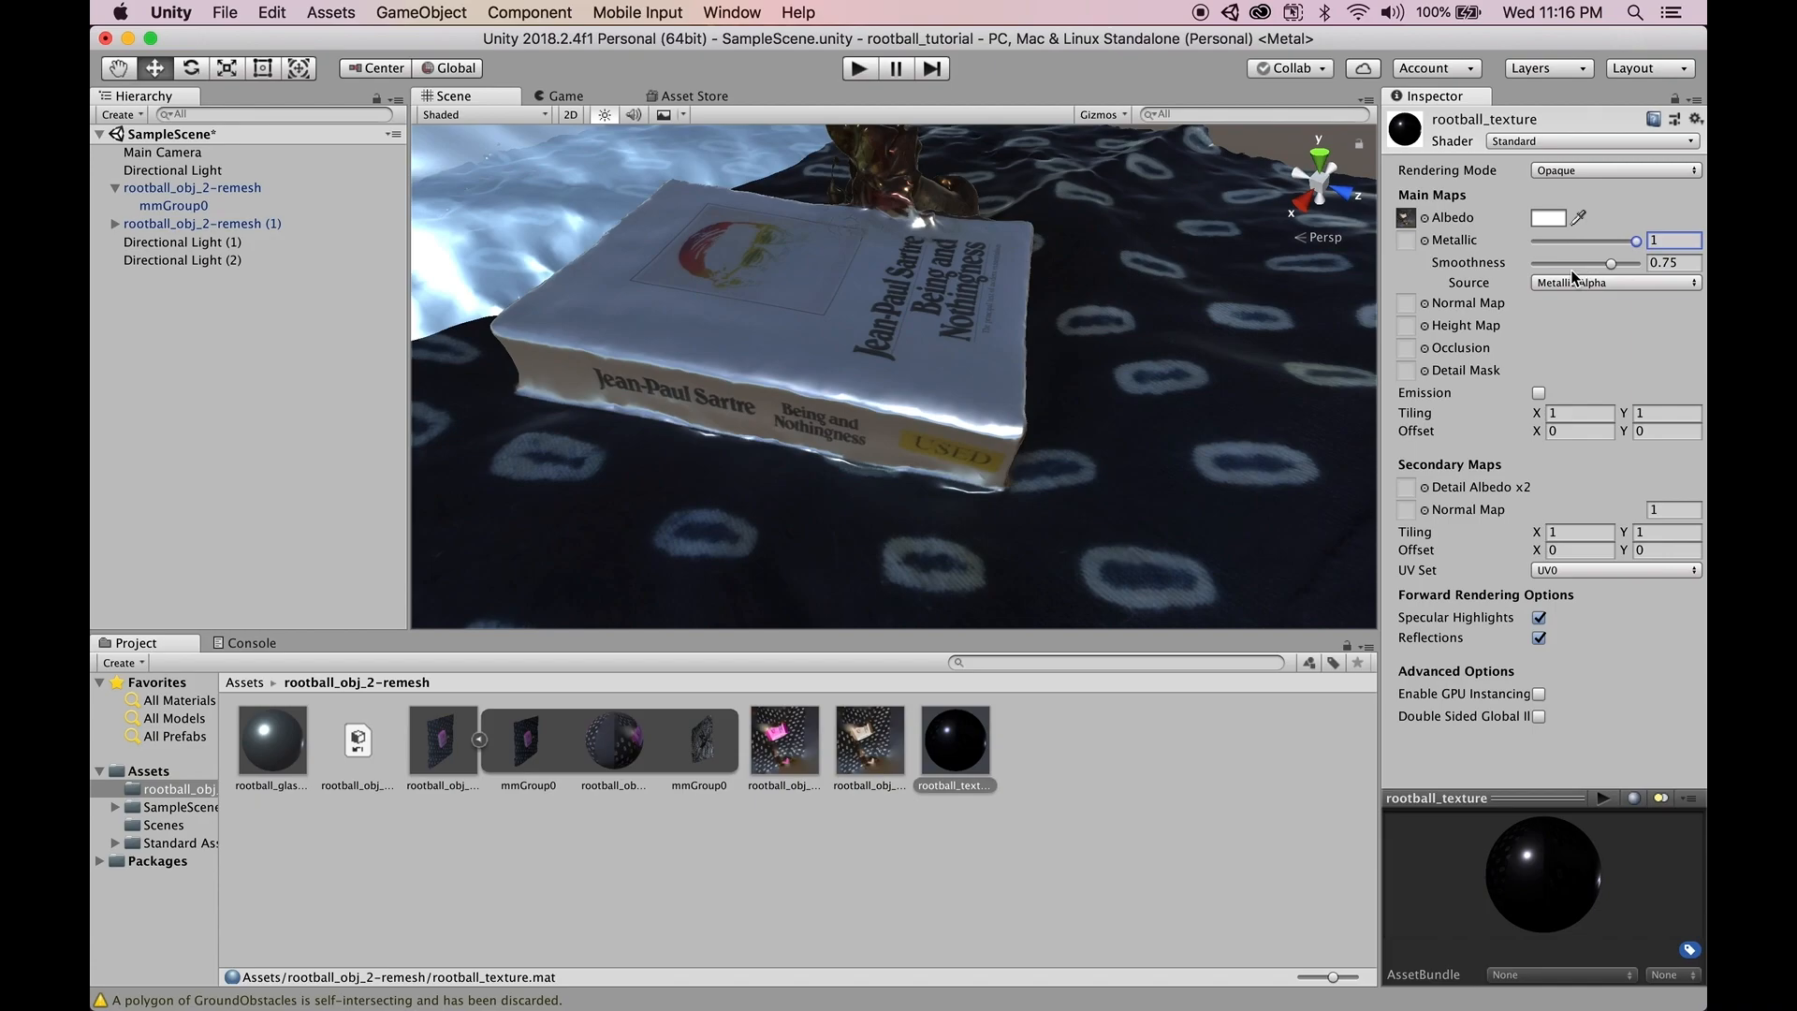
mouse_move(1572, 269)
left_mouse_down()
mouse_move(1604, 267)
mouse_move(1574, 243)
mouse_move(1626, 243)
left_mouse_up()
- Tint the rootball_texture material's albedo colour light pink, EAB0B0
left_click(1548, 219)
mouse_move(1236, 262)
left_mouse_down()
mouse_move(1218, 247)
mouse_move(1235, 236)
left_mouse_up()
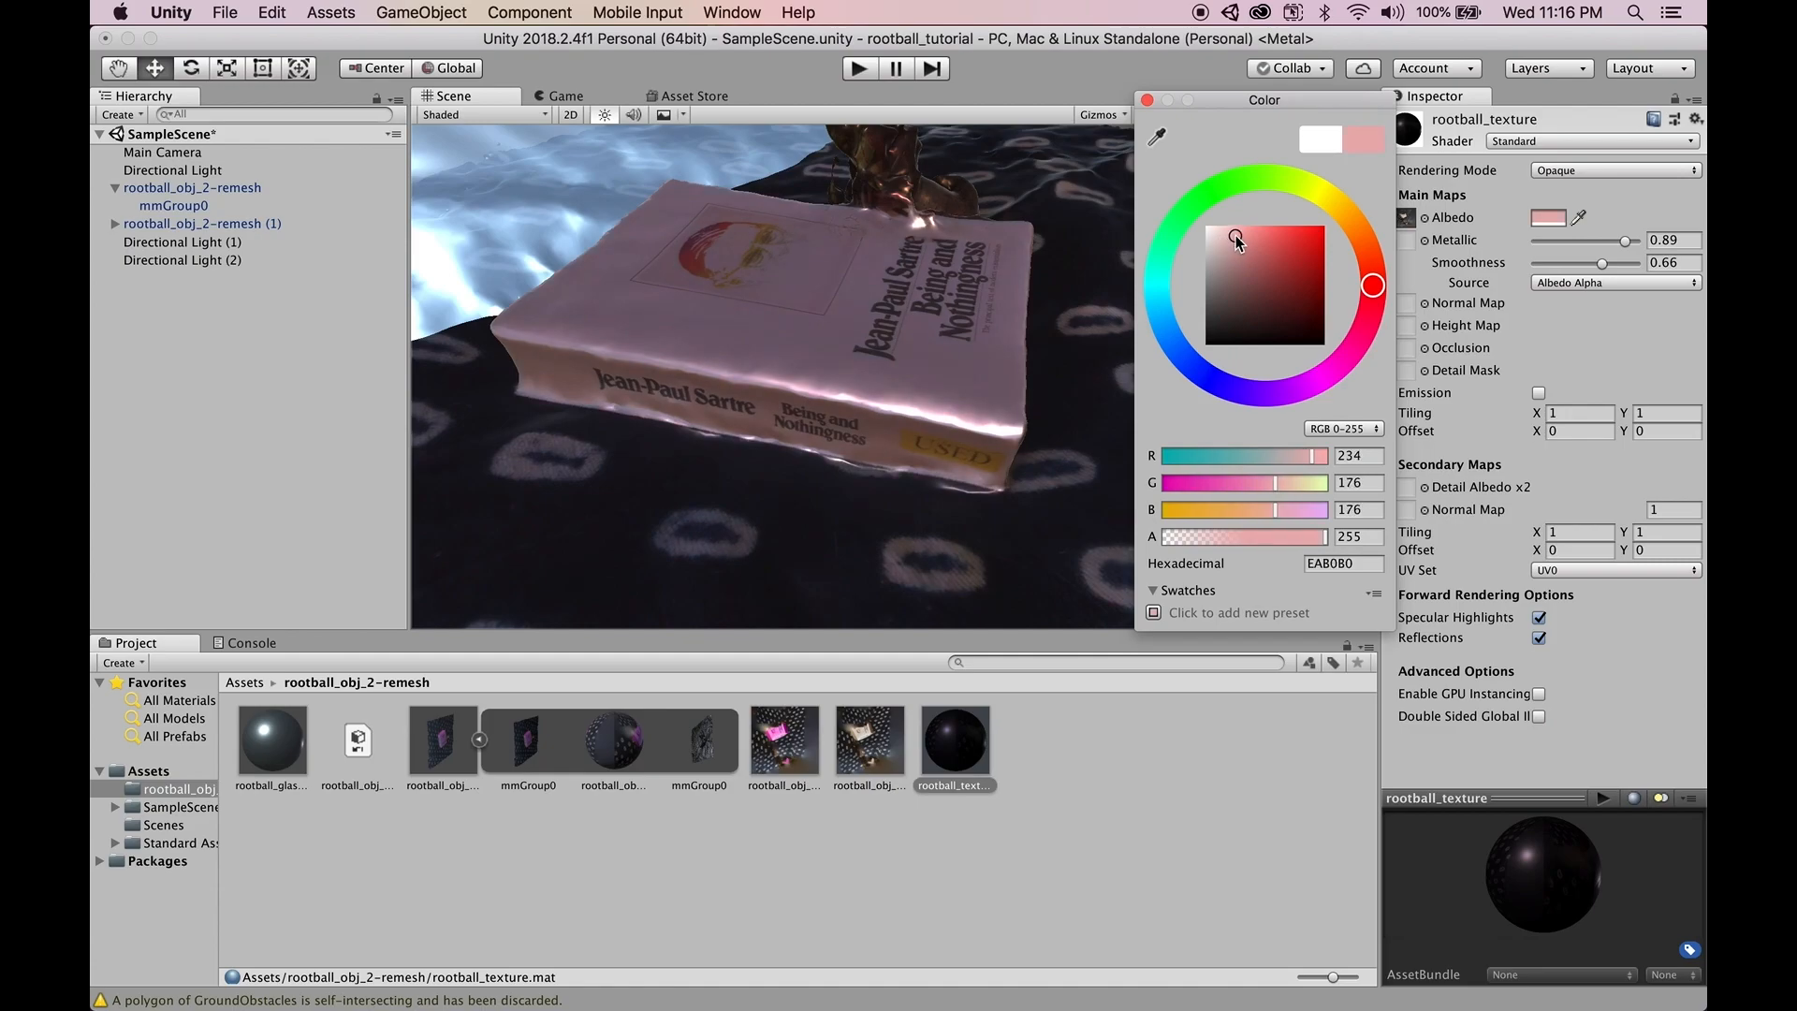
left_click(1147, 100)
- Change Directional Light (2)'s colour to a saturated blue and inspect both models under it from several angles
scroll(1052, 310, "down", 10)
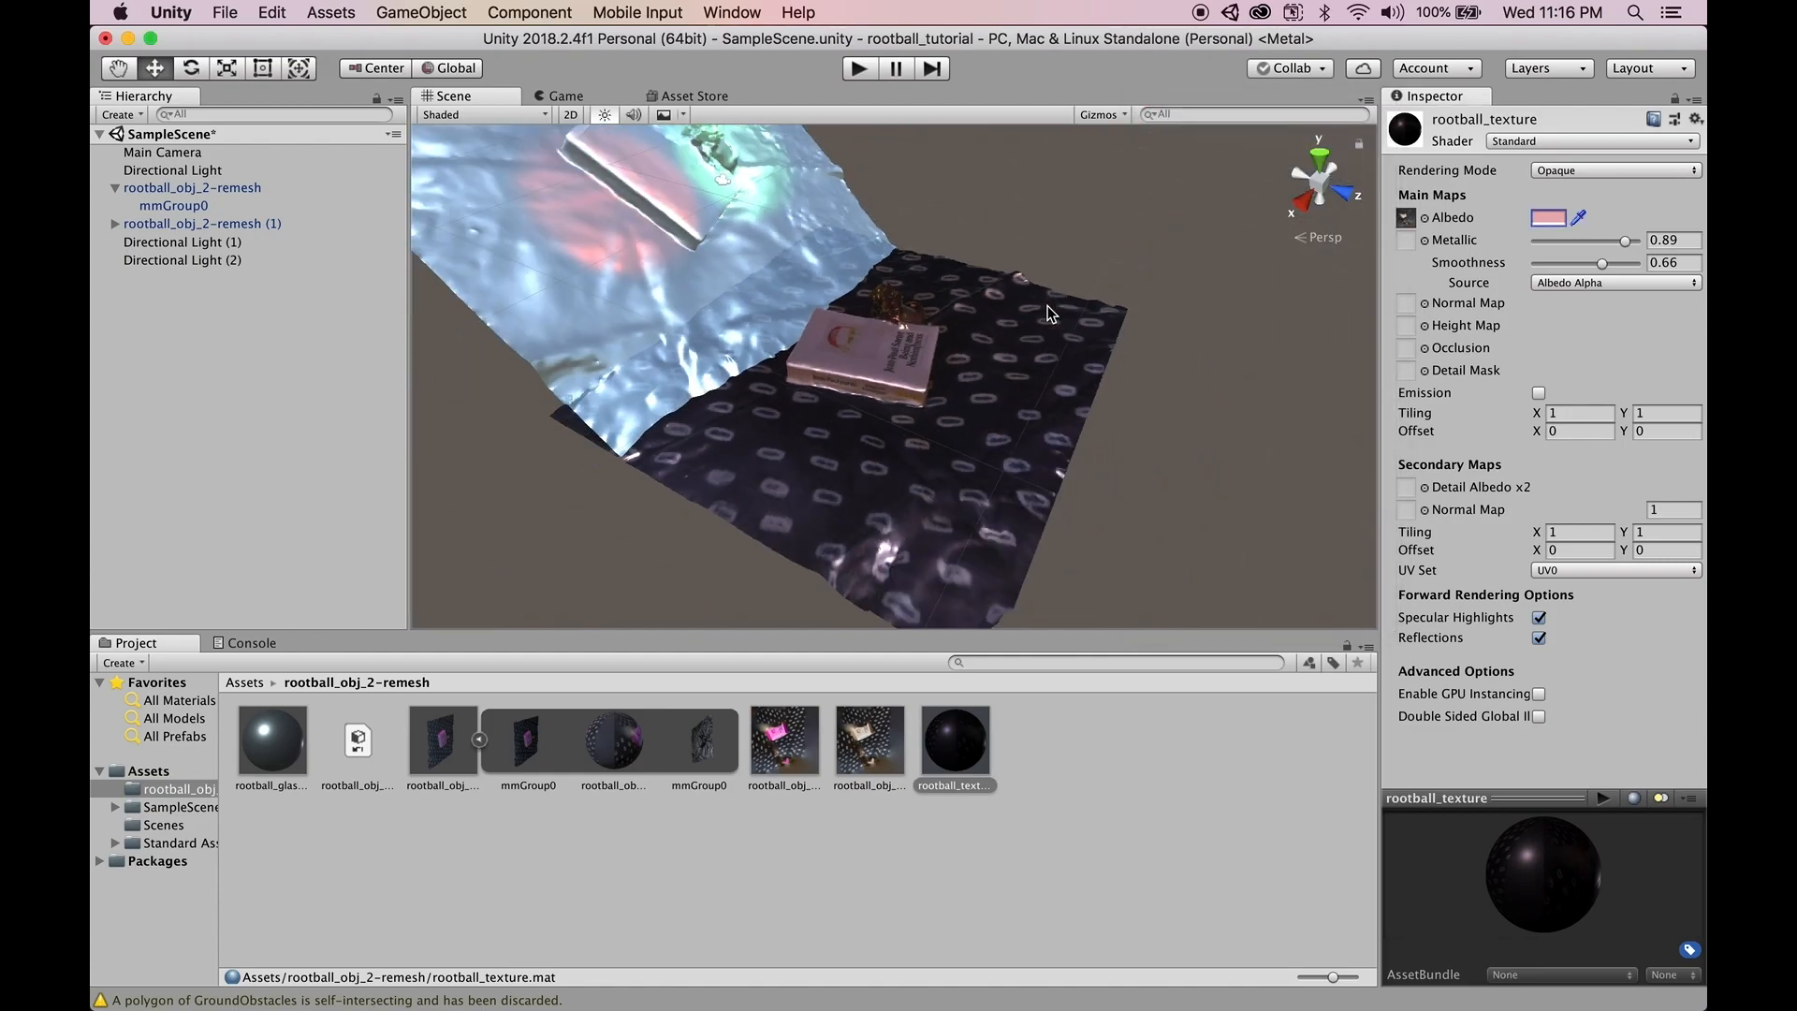
left_click(1036, 241)
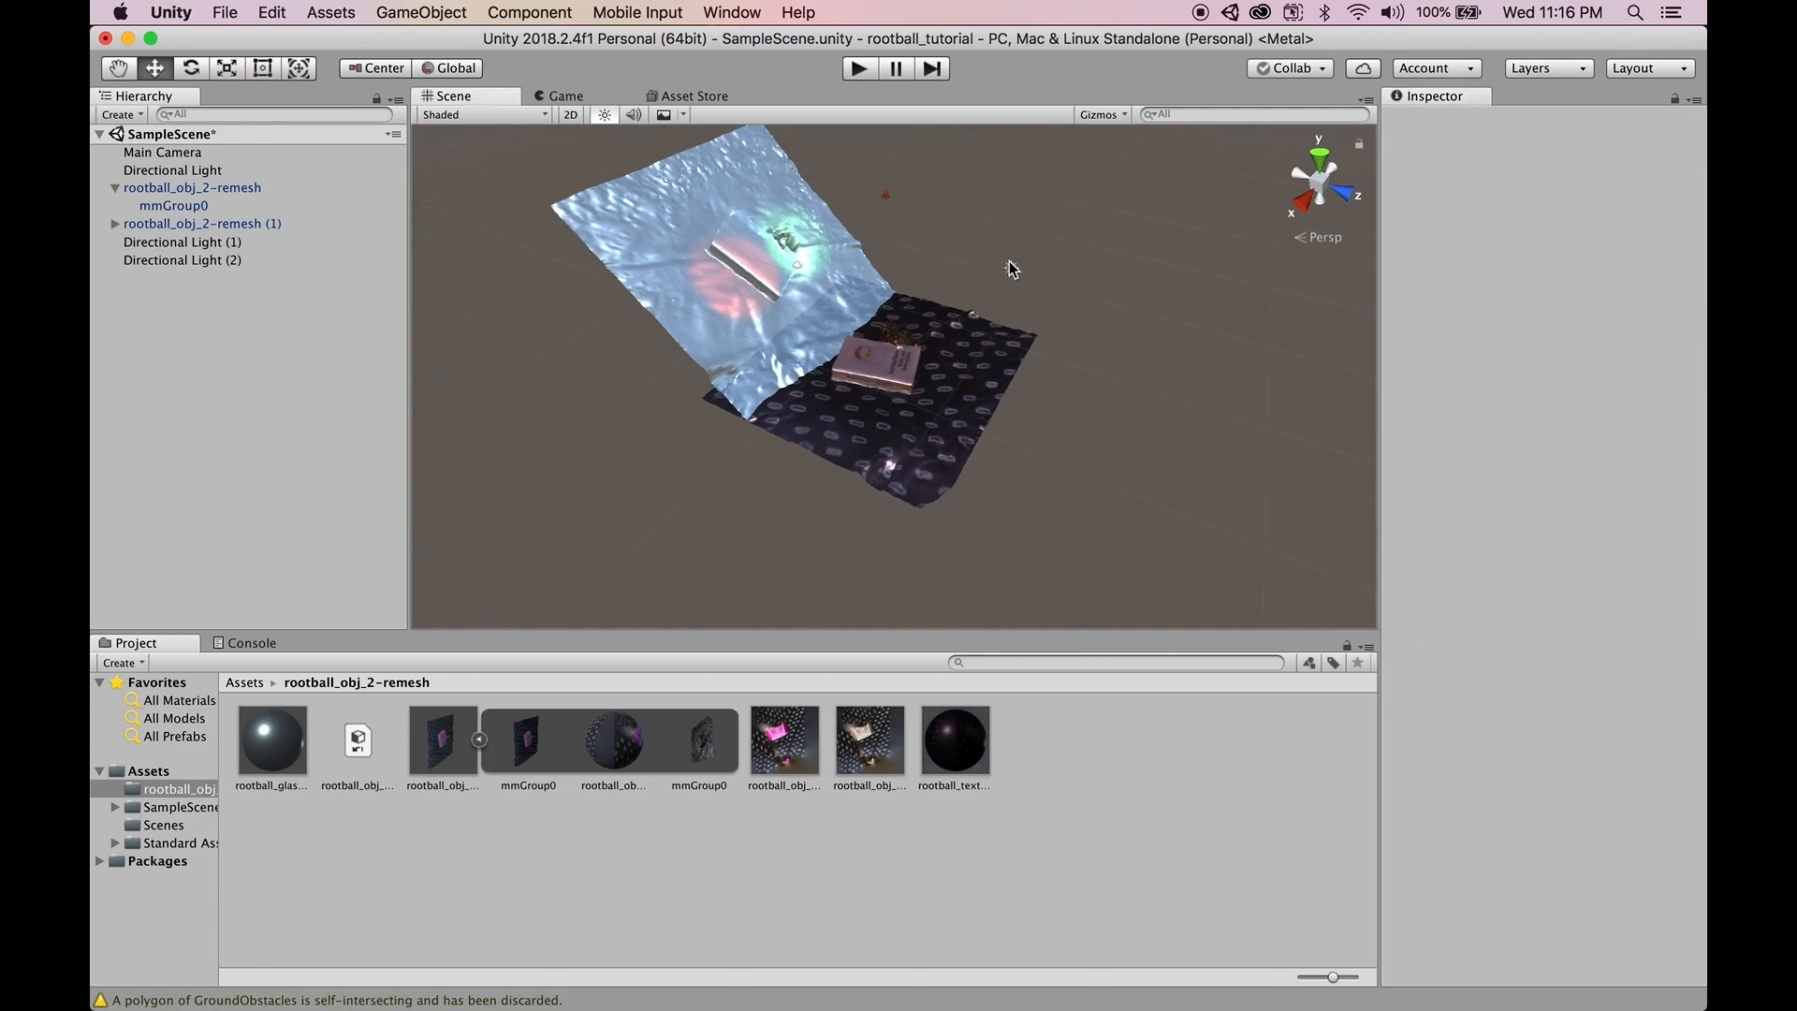
left_click(1010, 269)
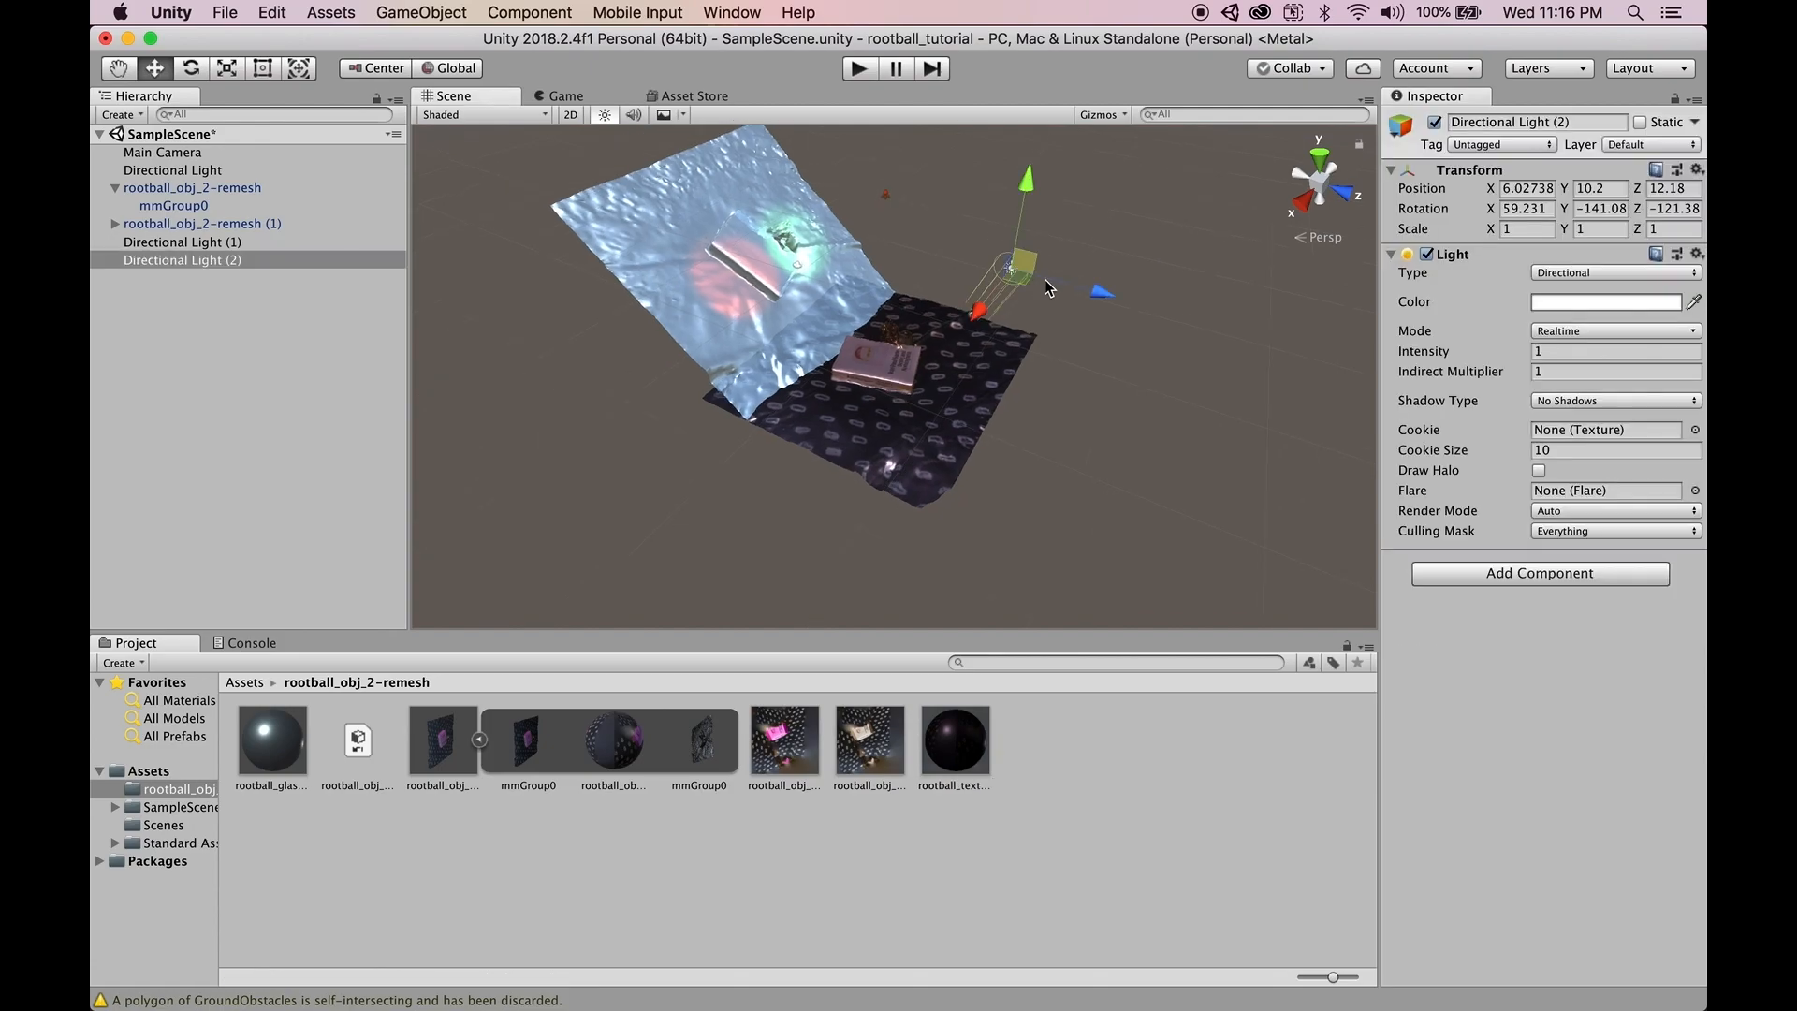
left_click(1602, 305)
left_click(1185, 364)
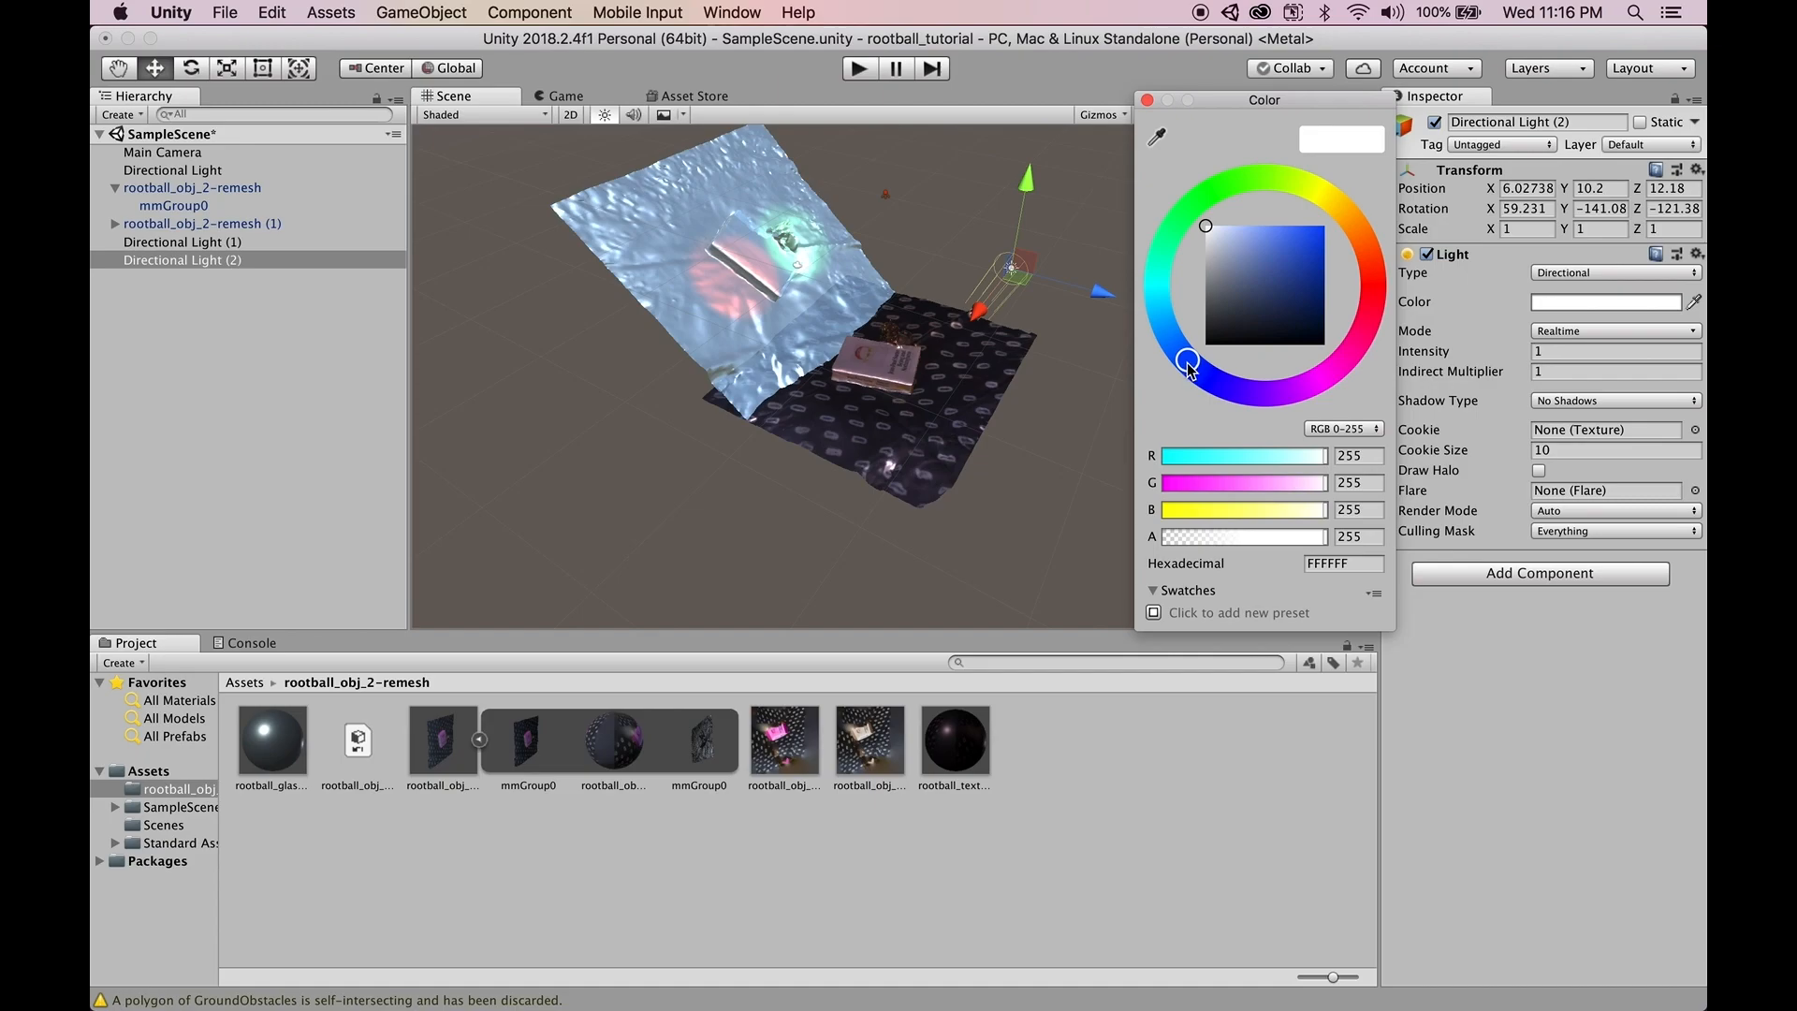
left_click(1322, 232)
left_click(1147, 100)
scroll(973, 352, "up", 6)
left_click_drag(974, 374, 655, 330, "alt")
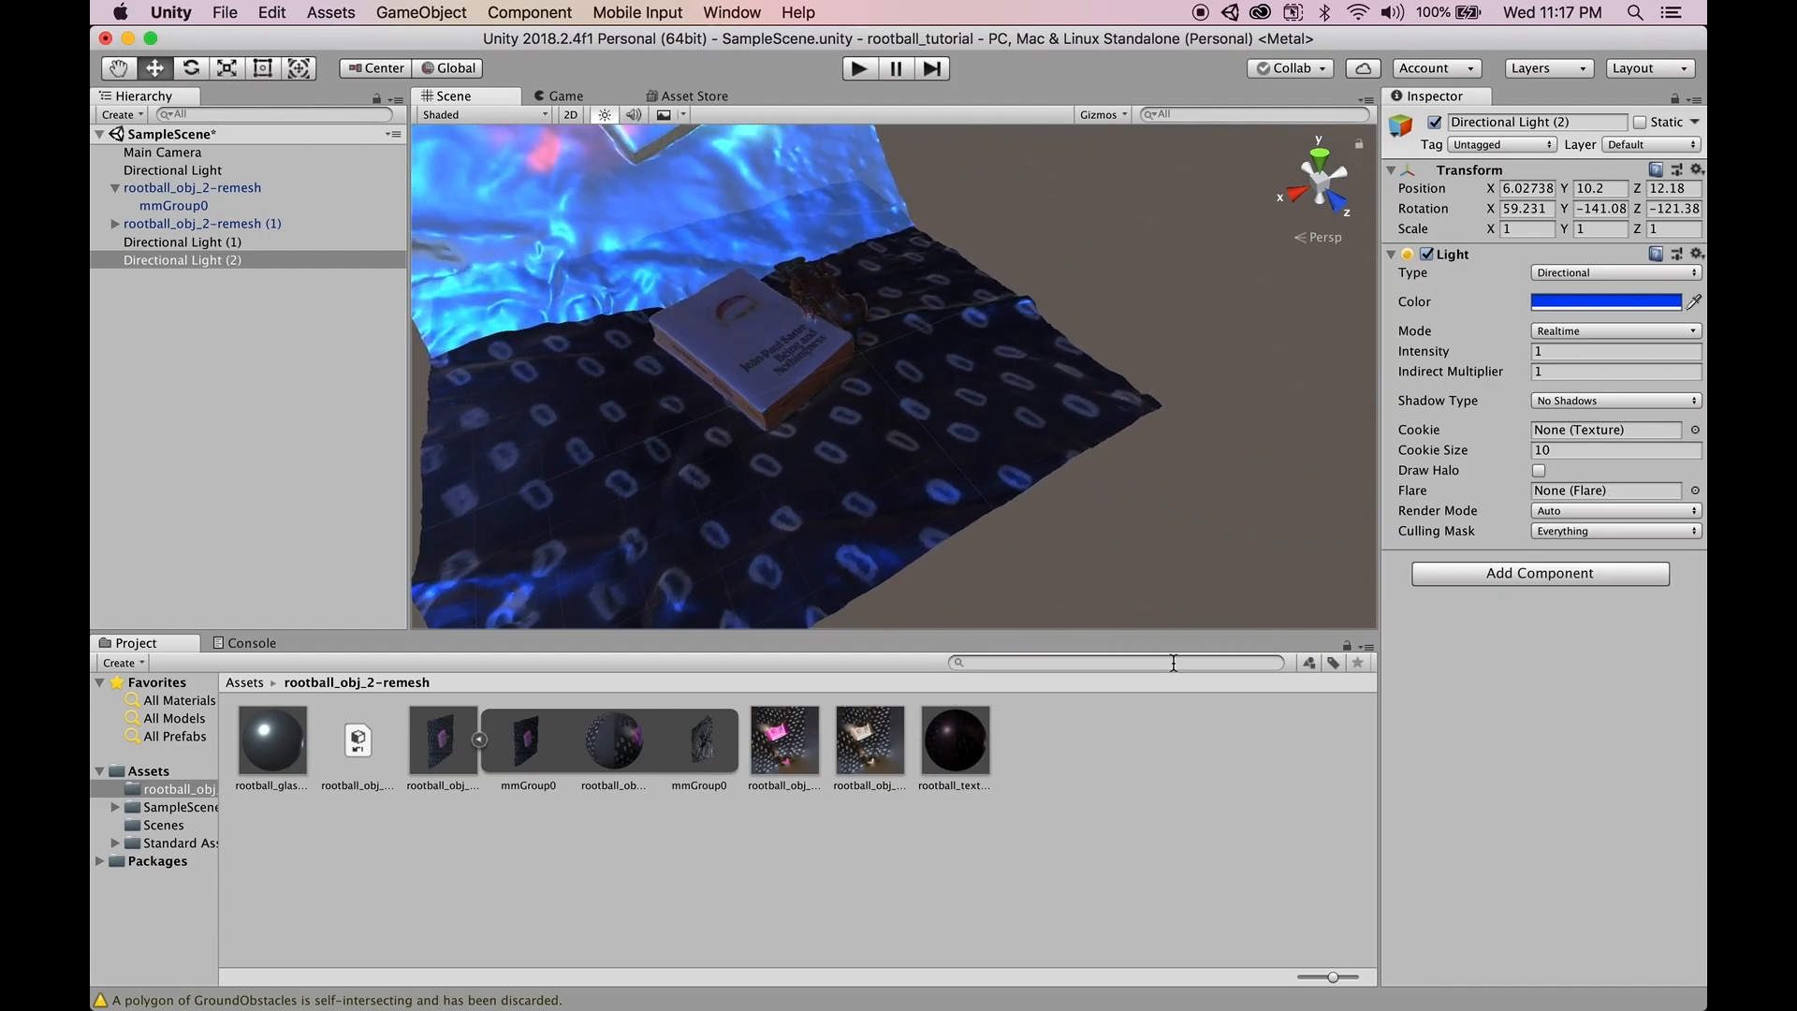
mouse_move(778, 363)
left_mouse_down("alt")
mouse_move(898, 389)
mouse_move(799, 352)
left_mouse_up("alt")
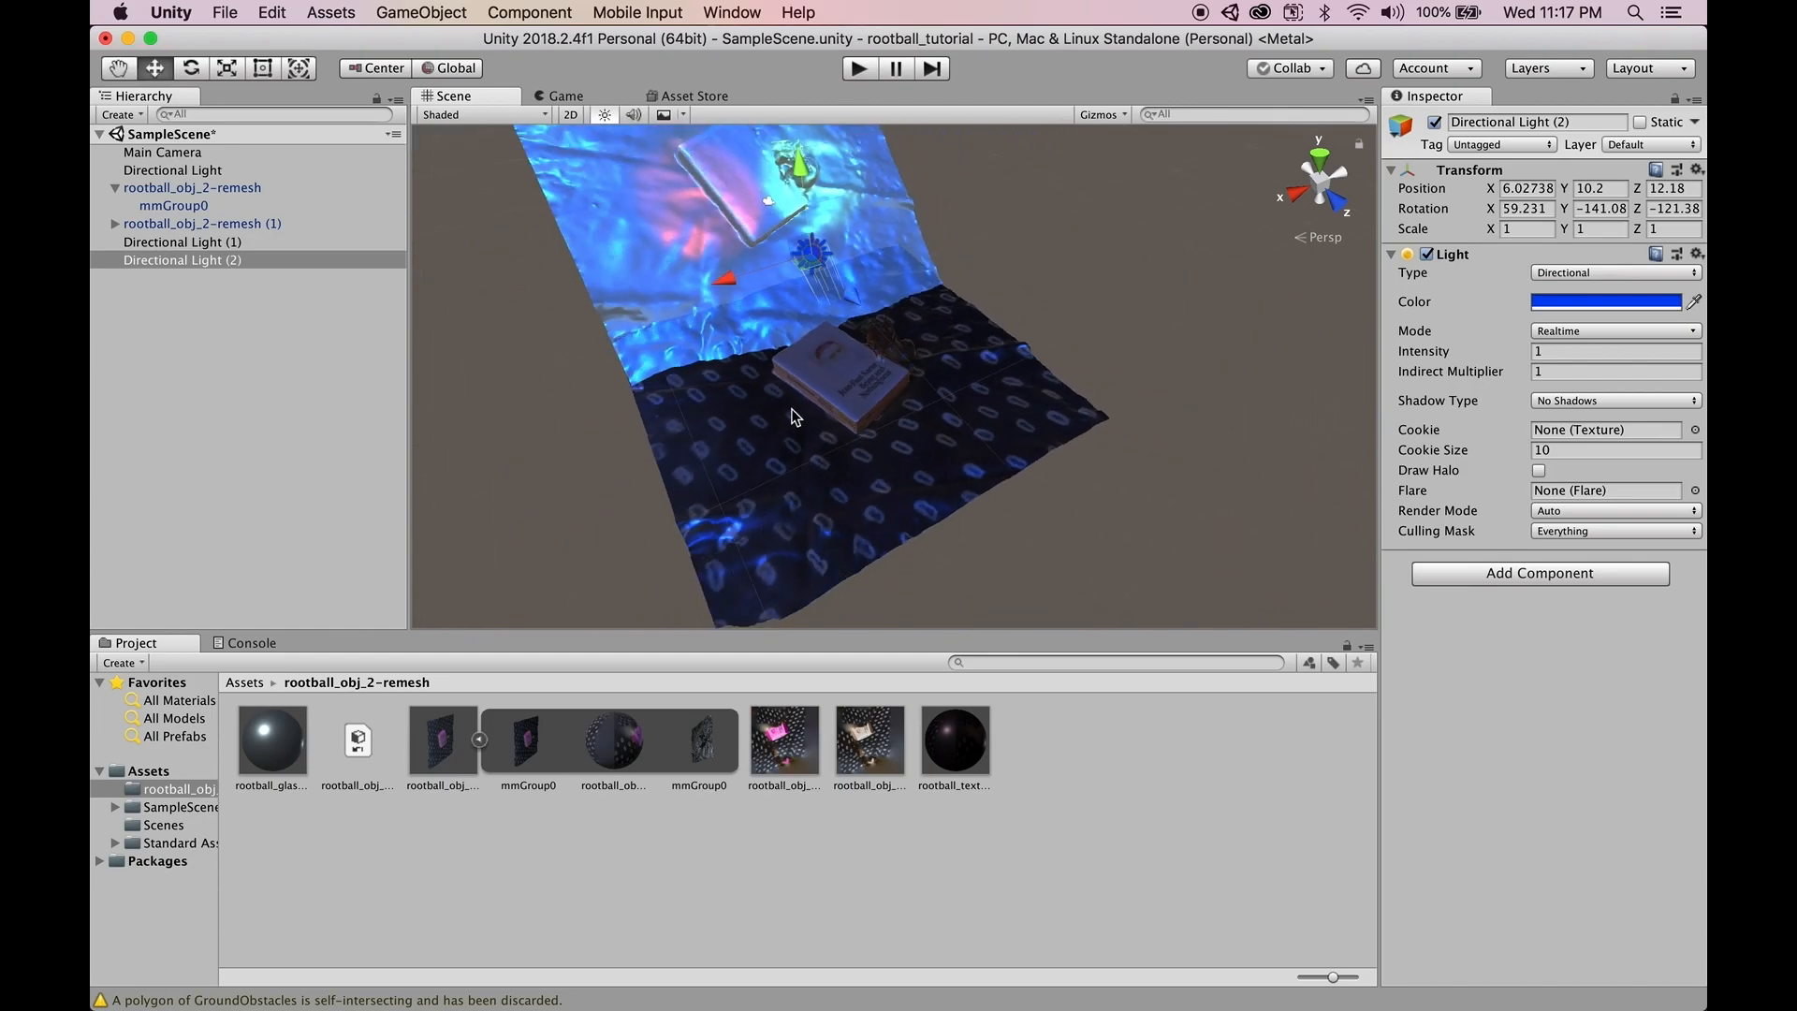
left_click_drag(789, 418, 691, 437, "alt")
middle_click_drag(692, 437, 820, 466)
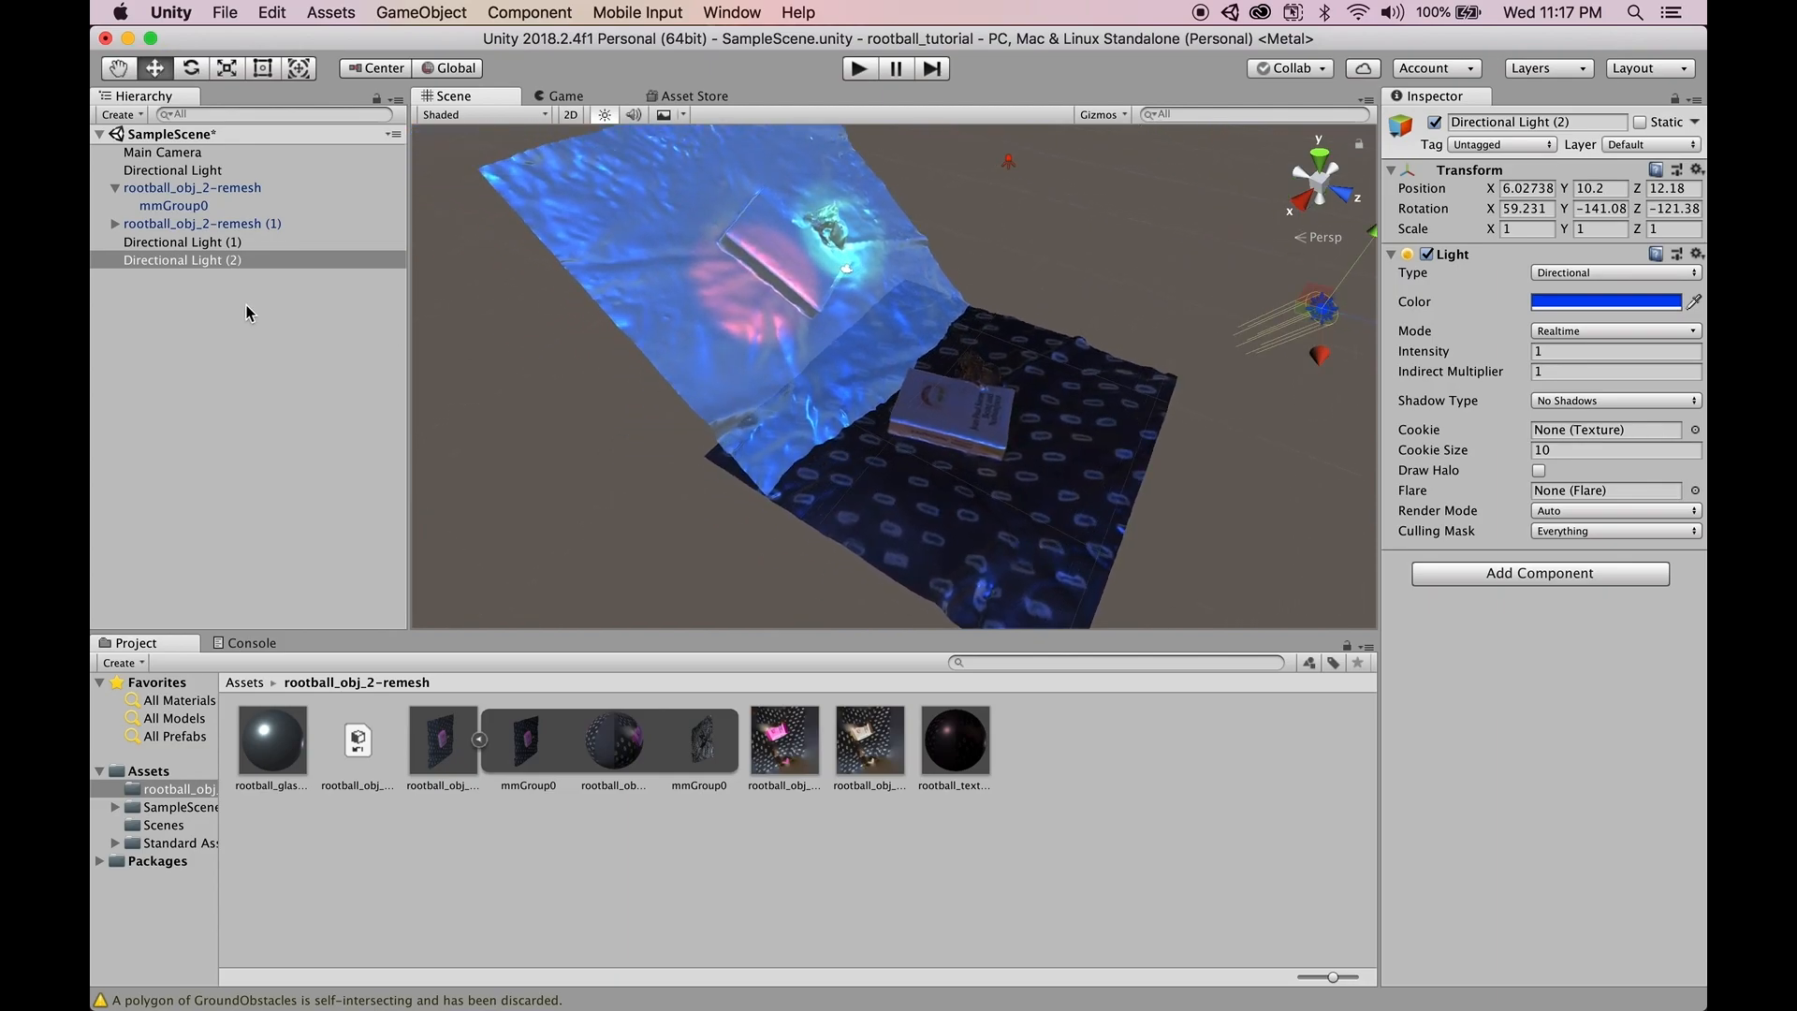
- Add a Physics Mesh Collider component to the mmGroup0 child of rootball_obj_2-remesh (1)
left_click(214, 224)
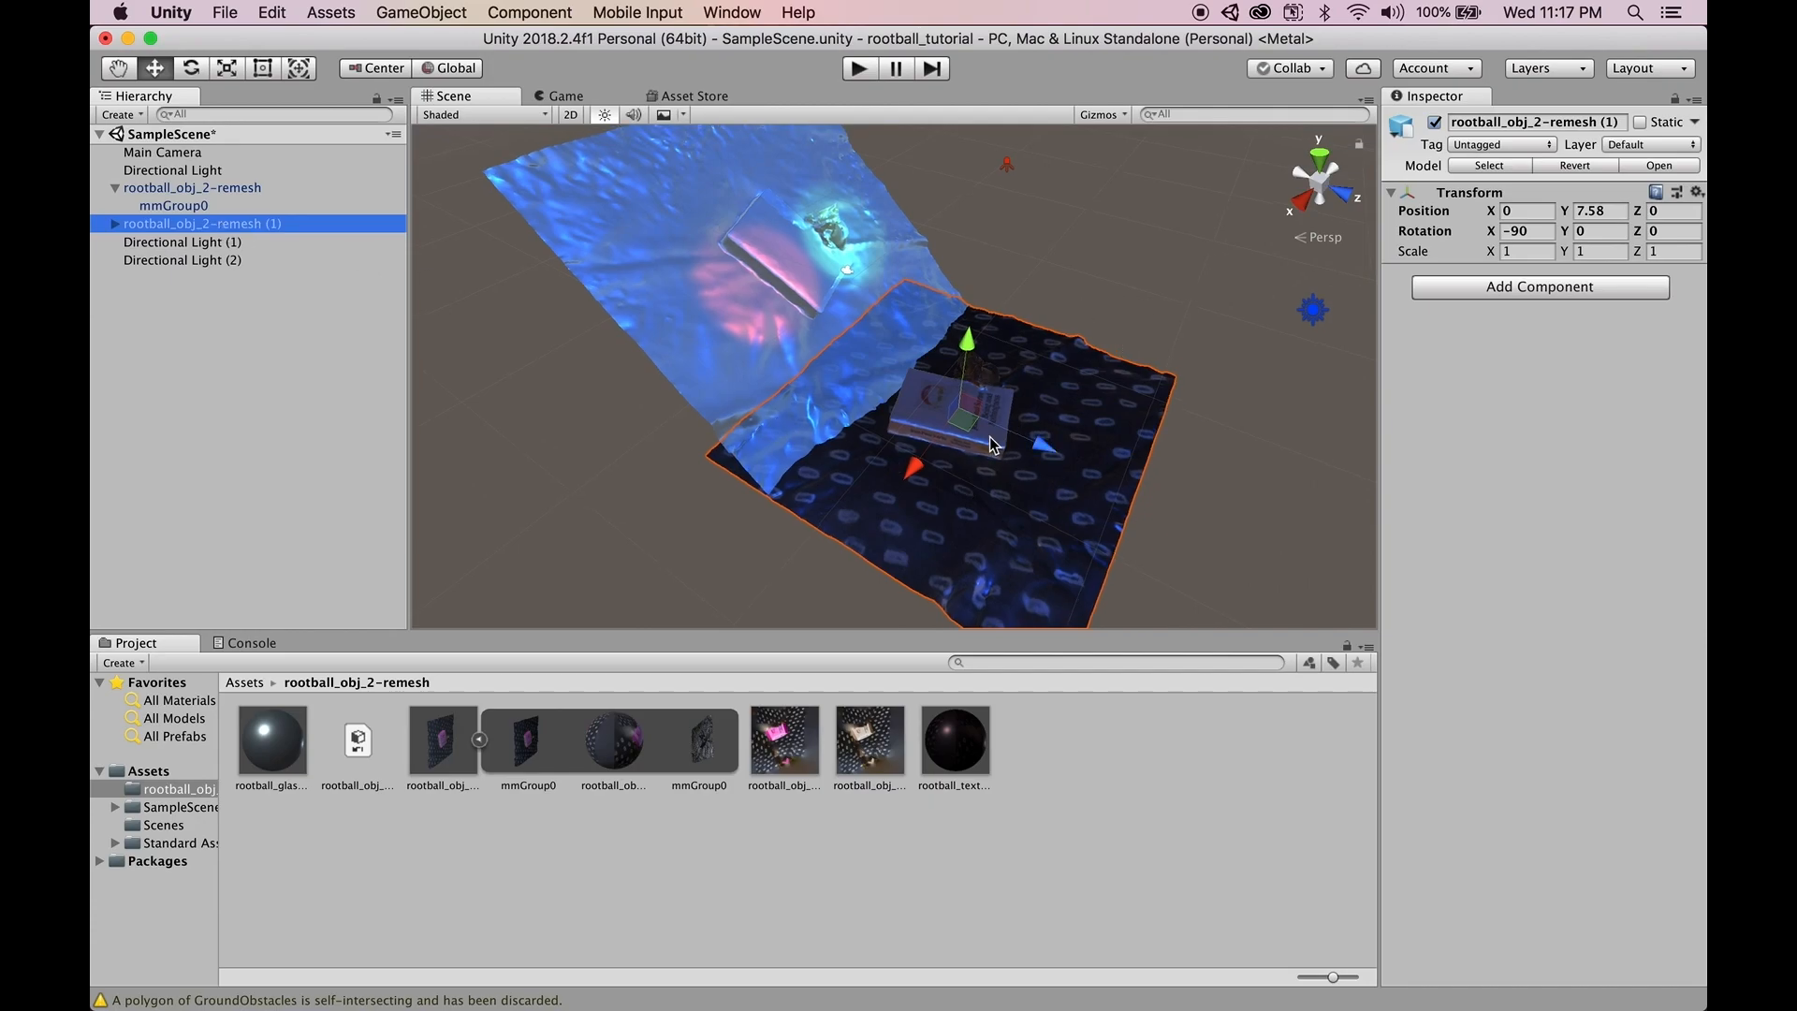
left_click(115, 224)
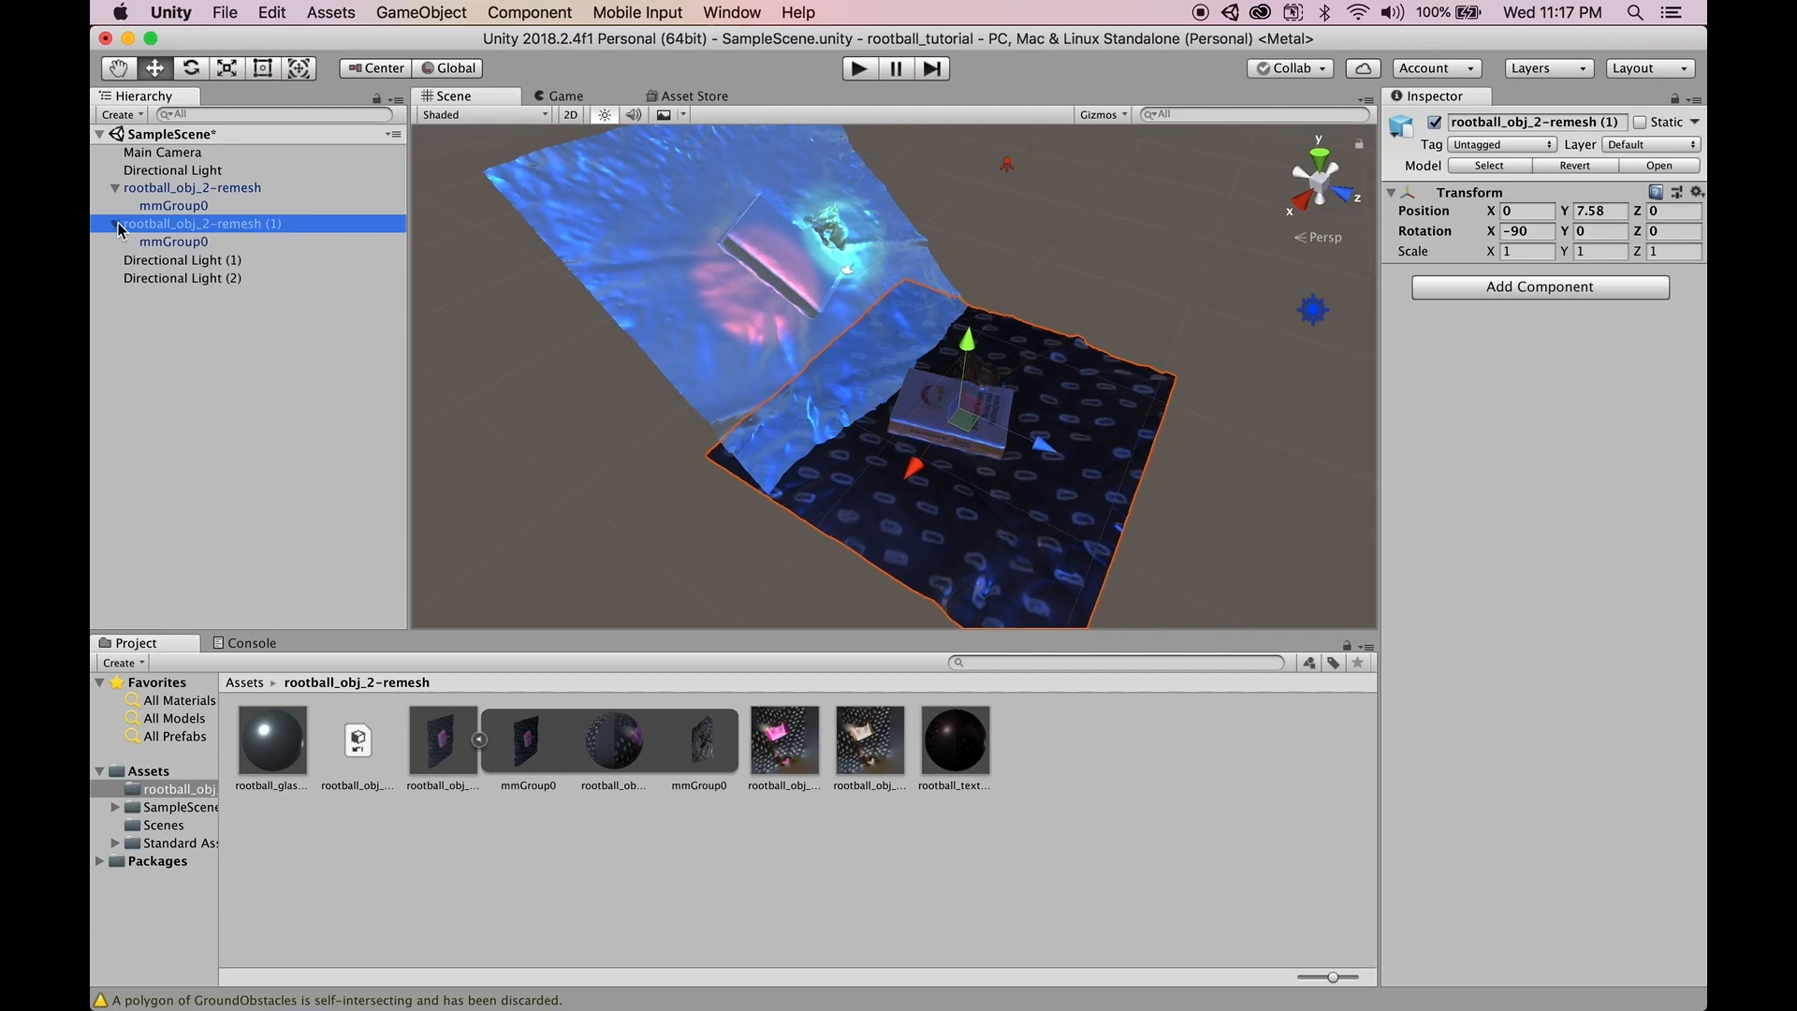
left_click(178, 242)
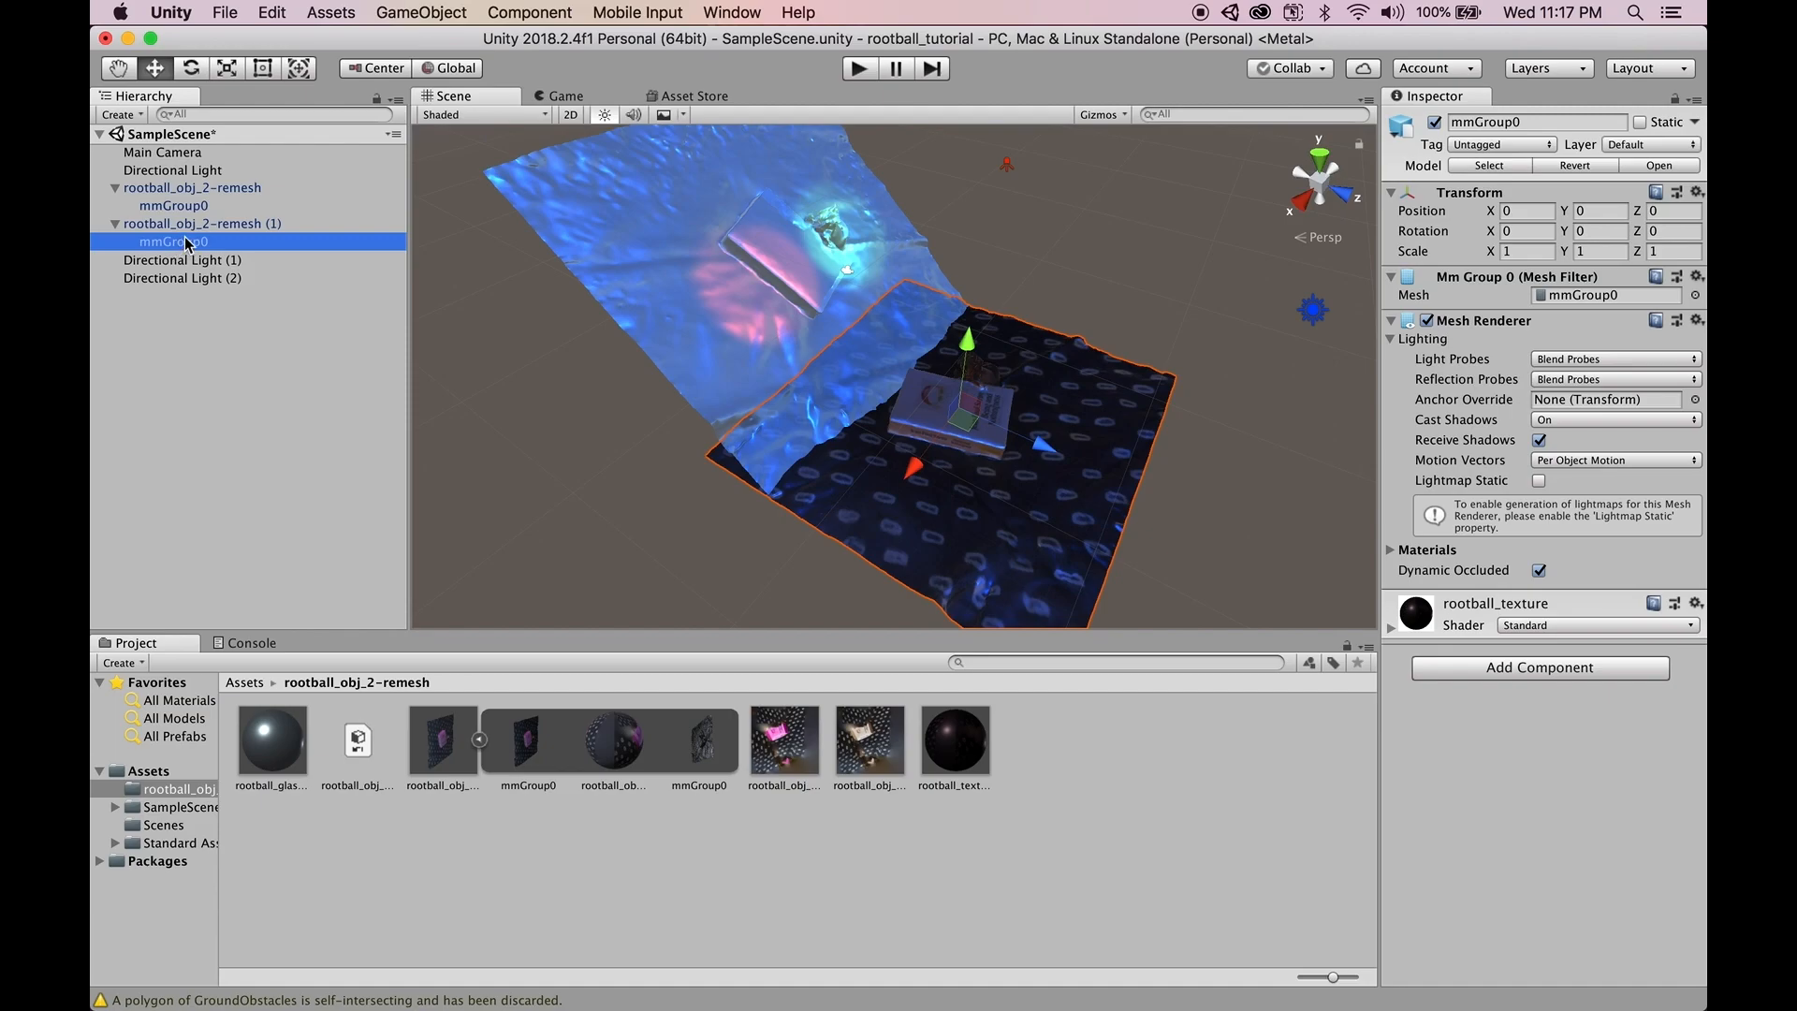
left_click(195, 225)
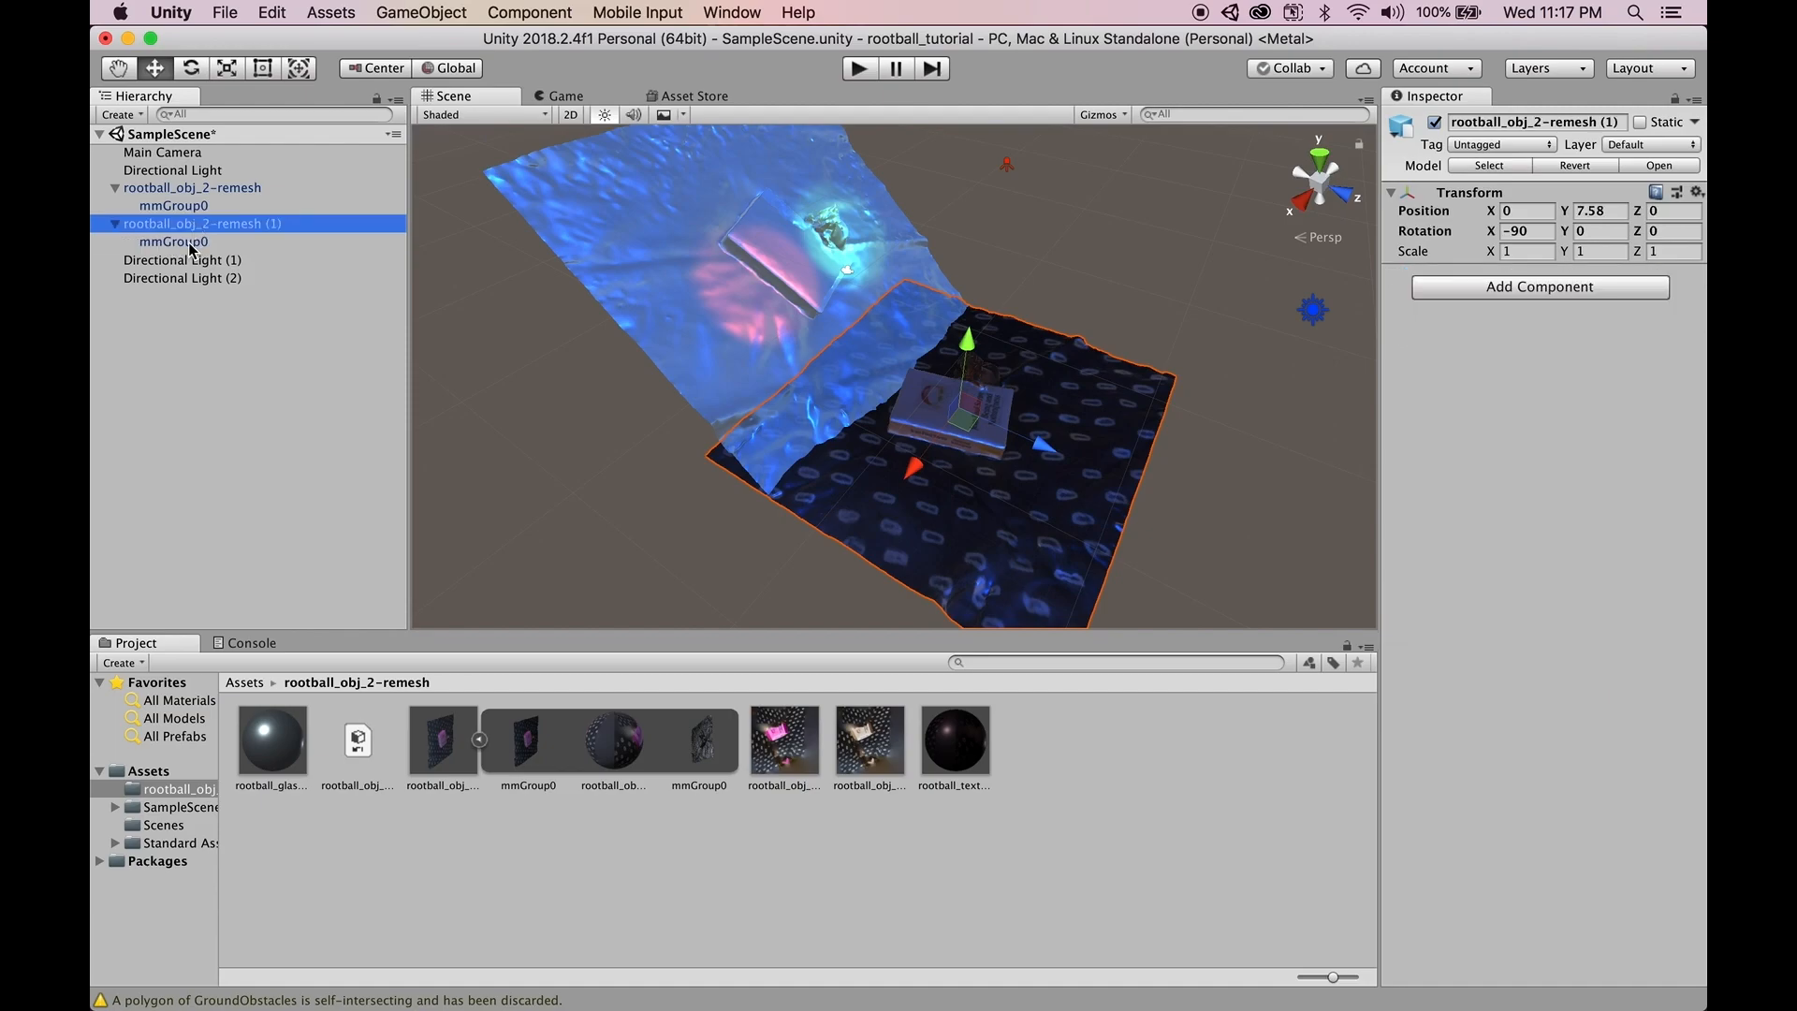
left_click(189, 243)
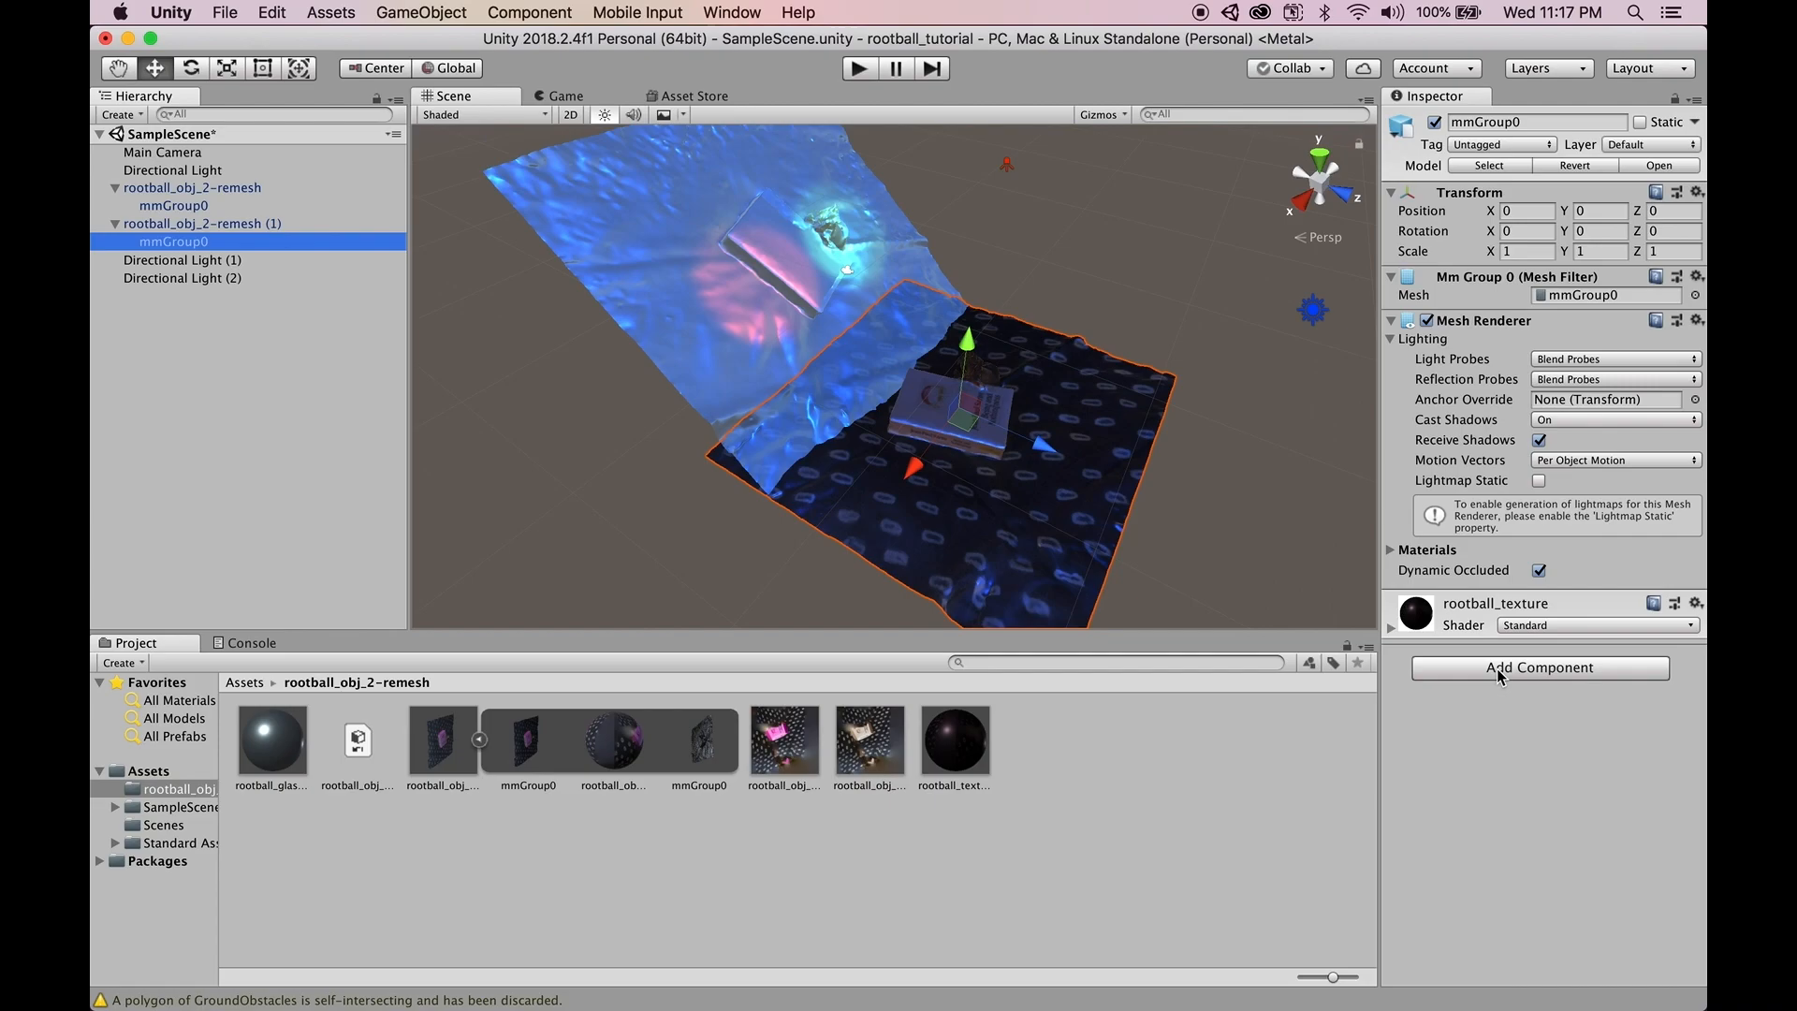
left_click(1560, 670)
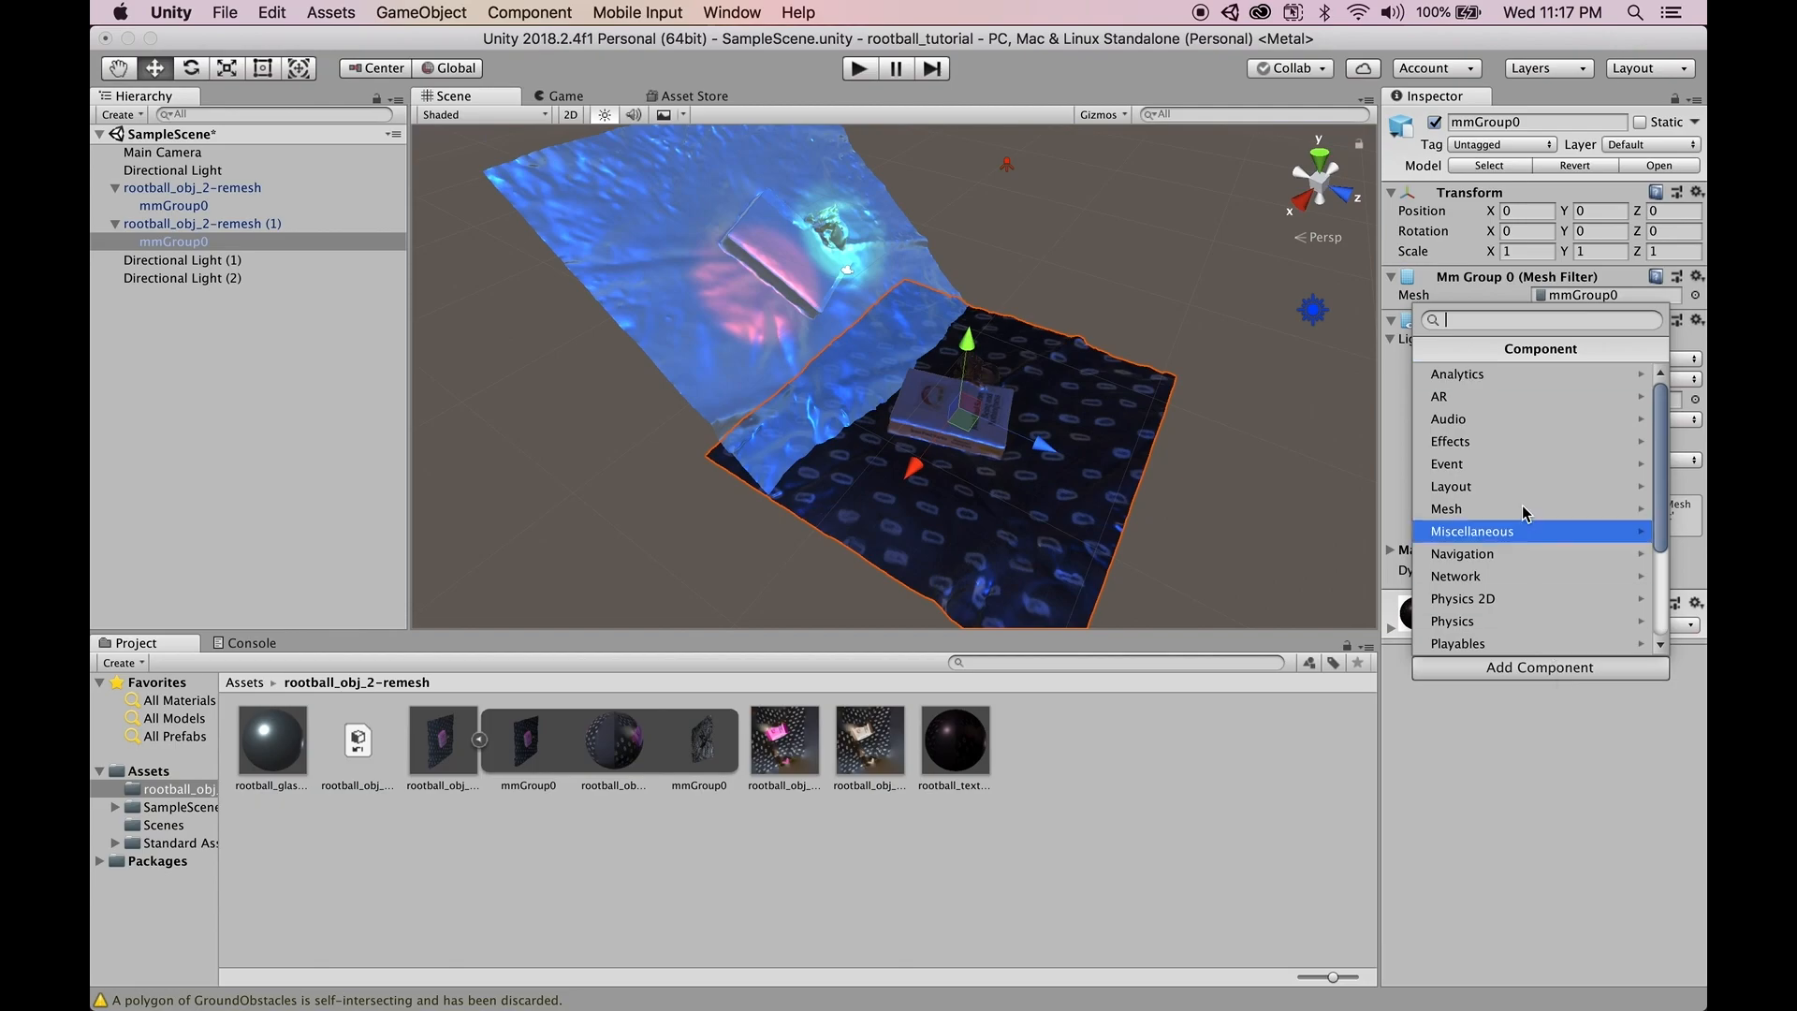
left_click(1501, 625)
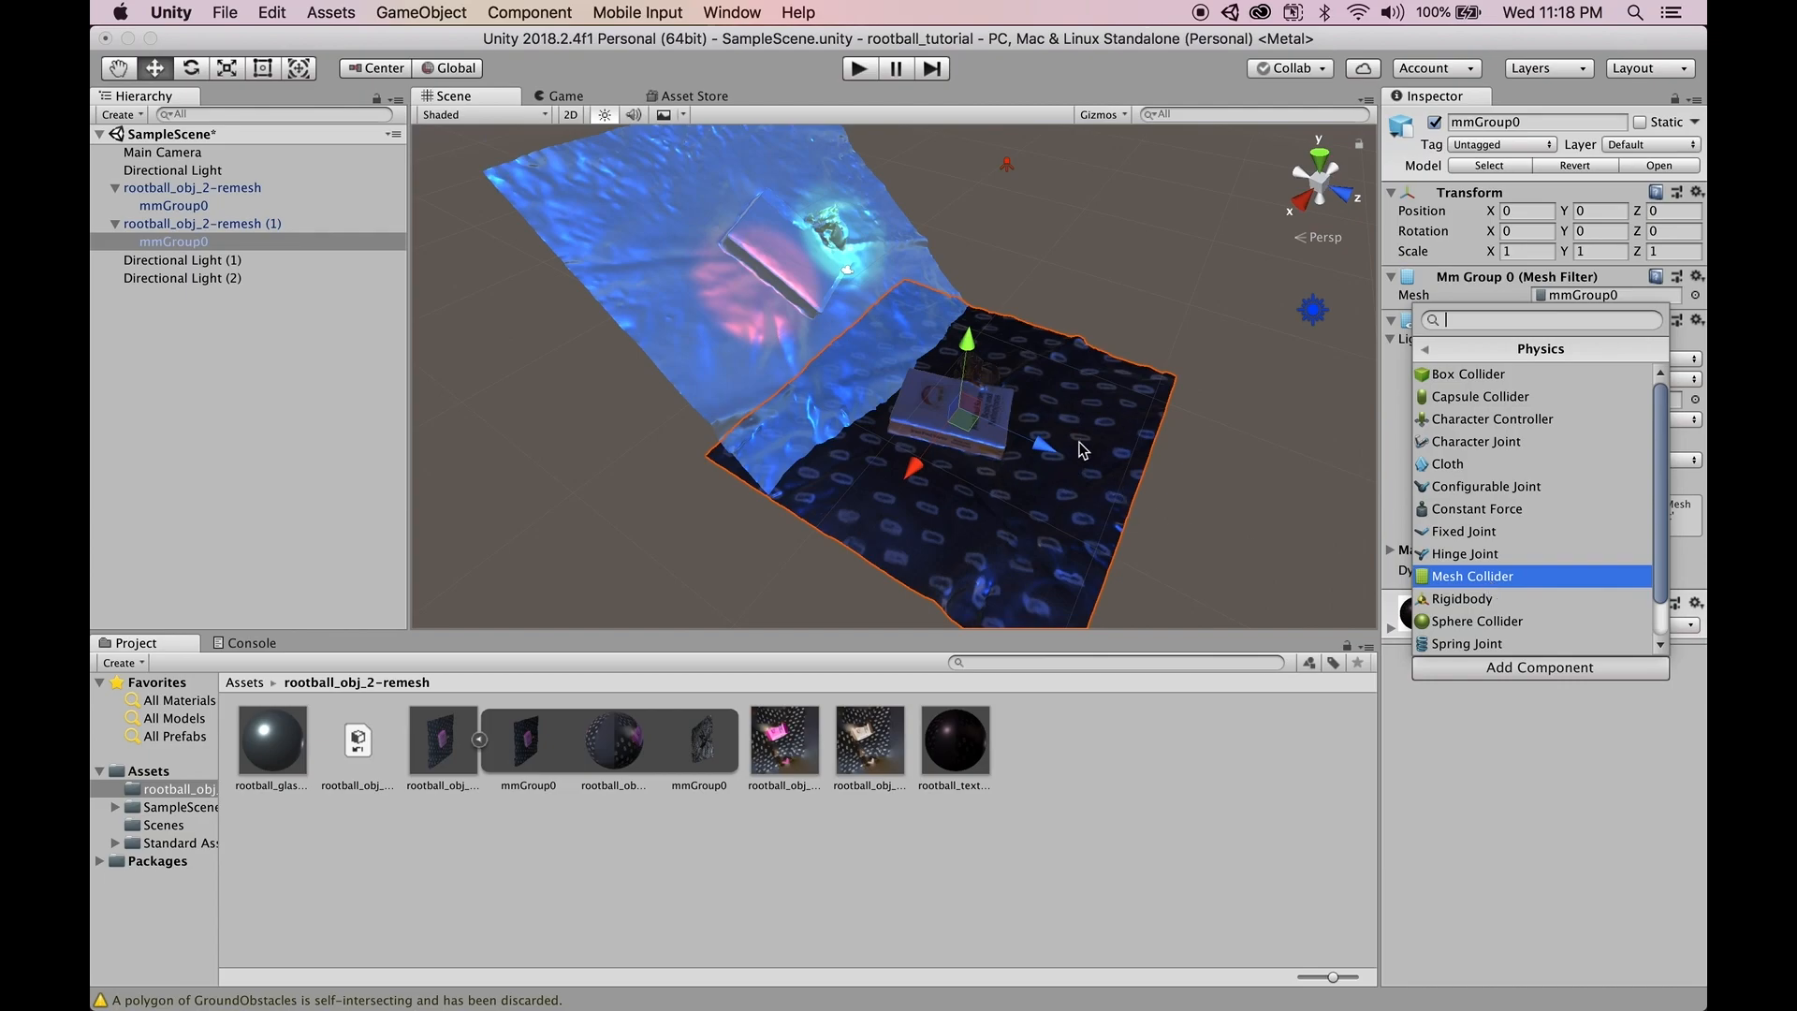
left_click(1480, 577)
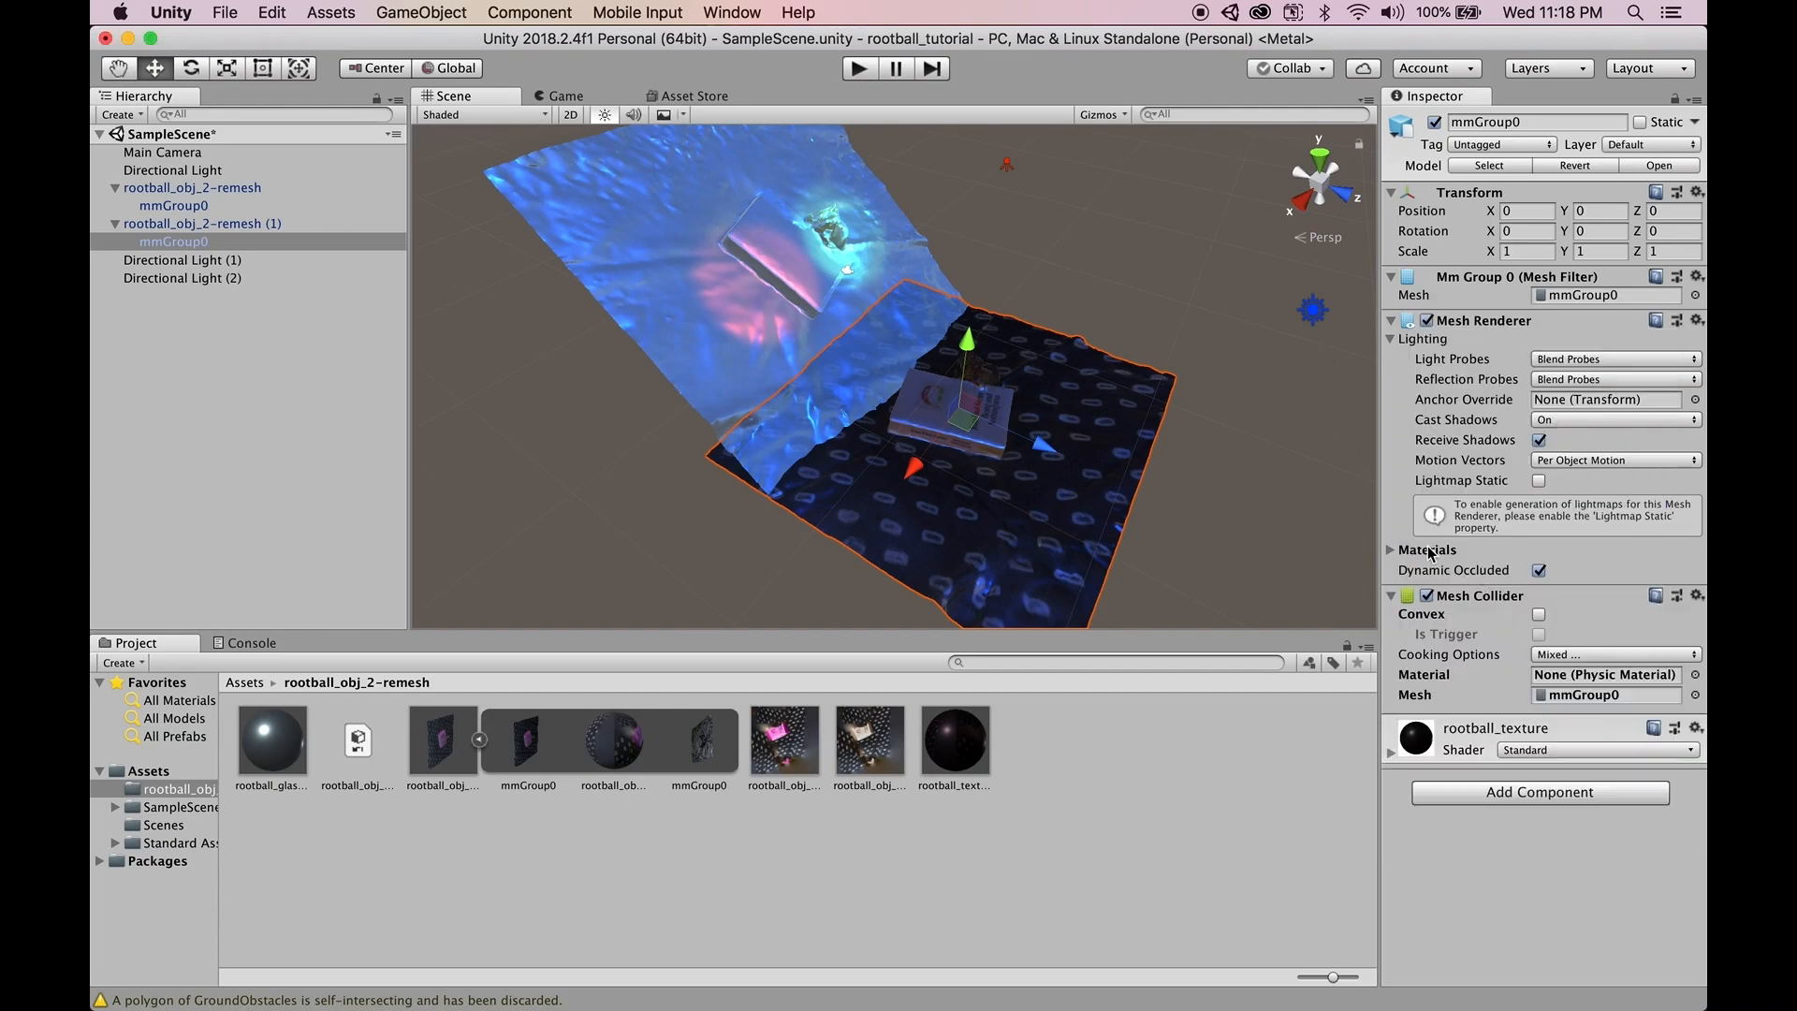
- Temporarily disable mmGroup0's Mesh Renderer to inspect the collider's wireframe up close, and re-enable the renderer
middle_click_drag(1111, 461, 950, 388)
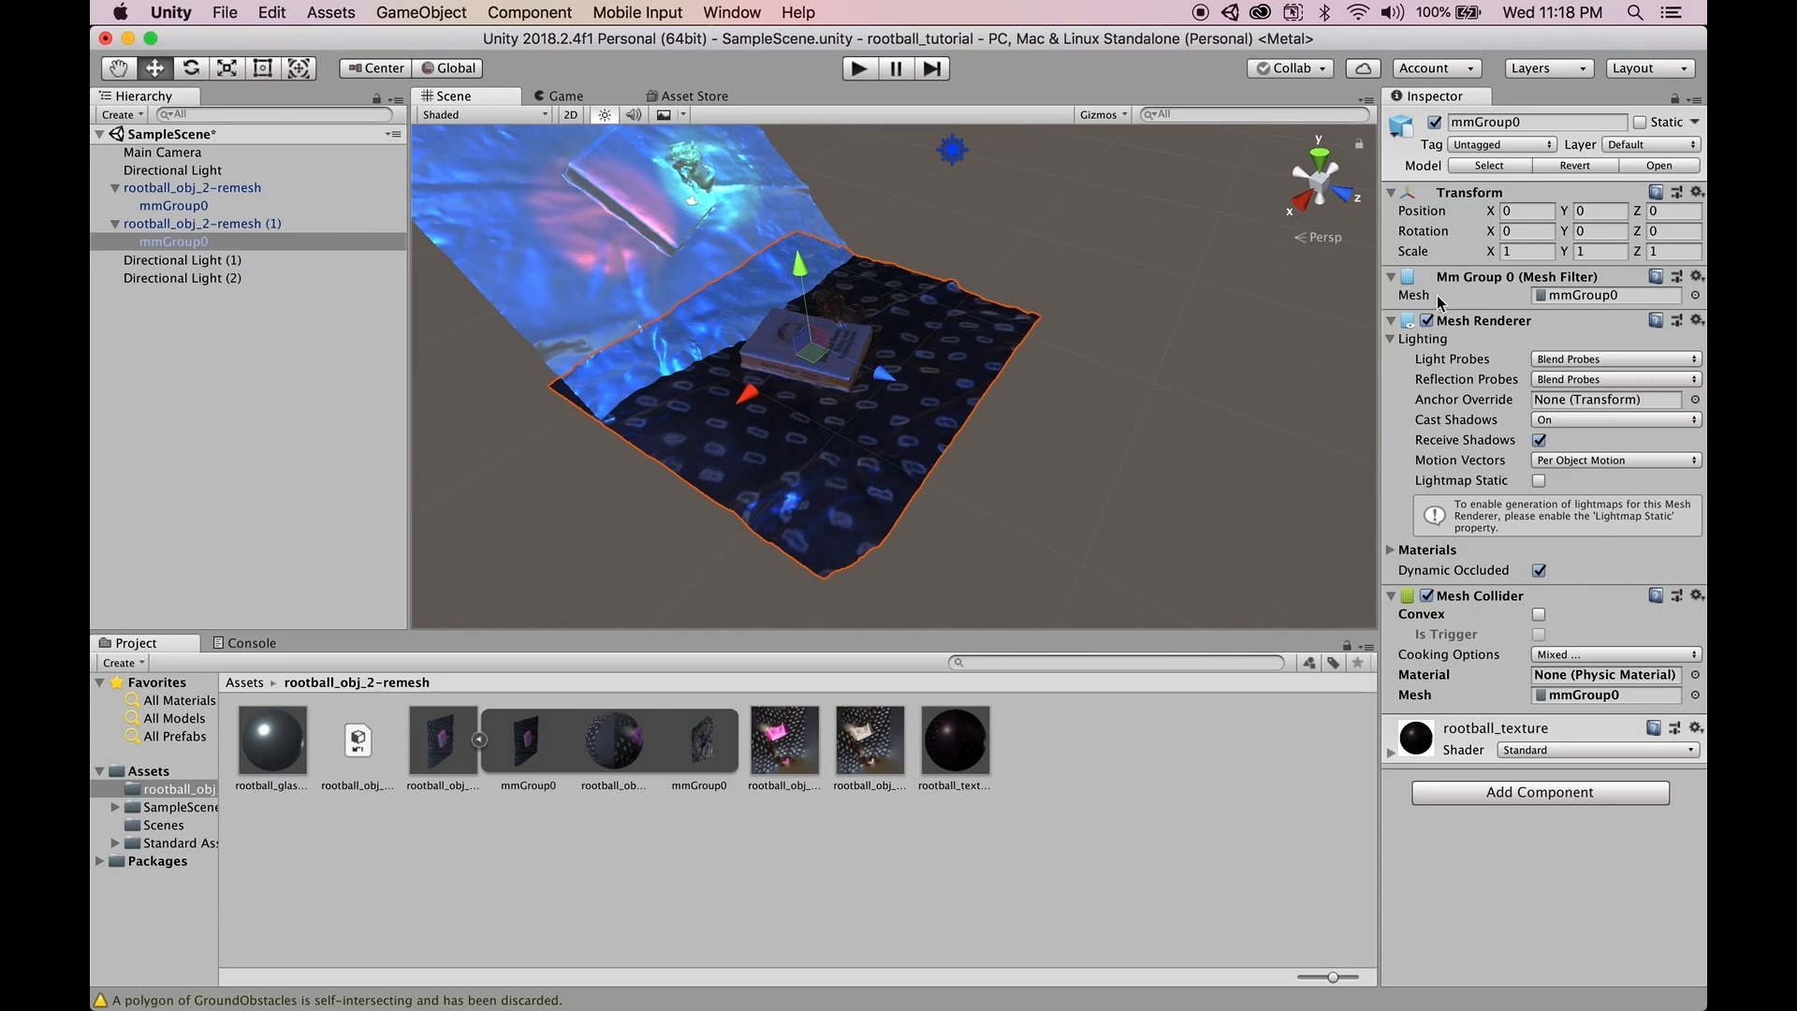
left_click(1427, 321)
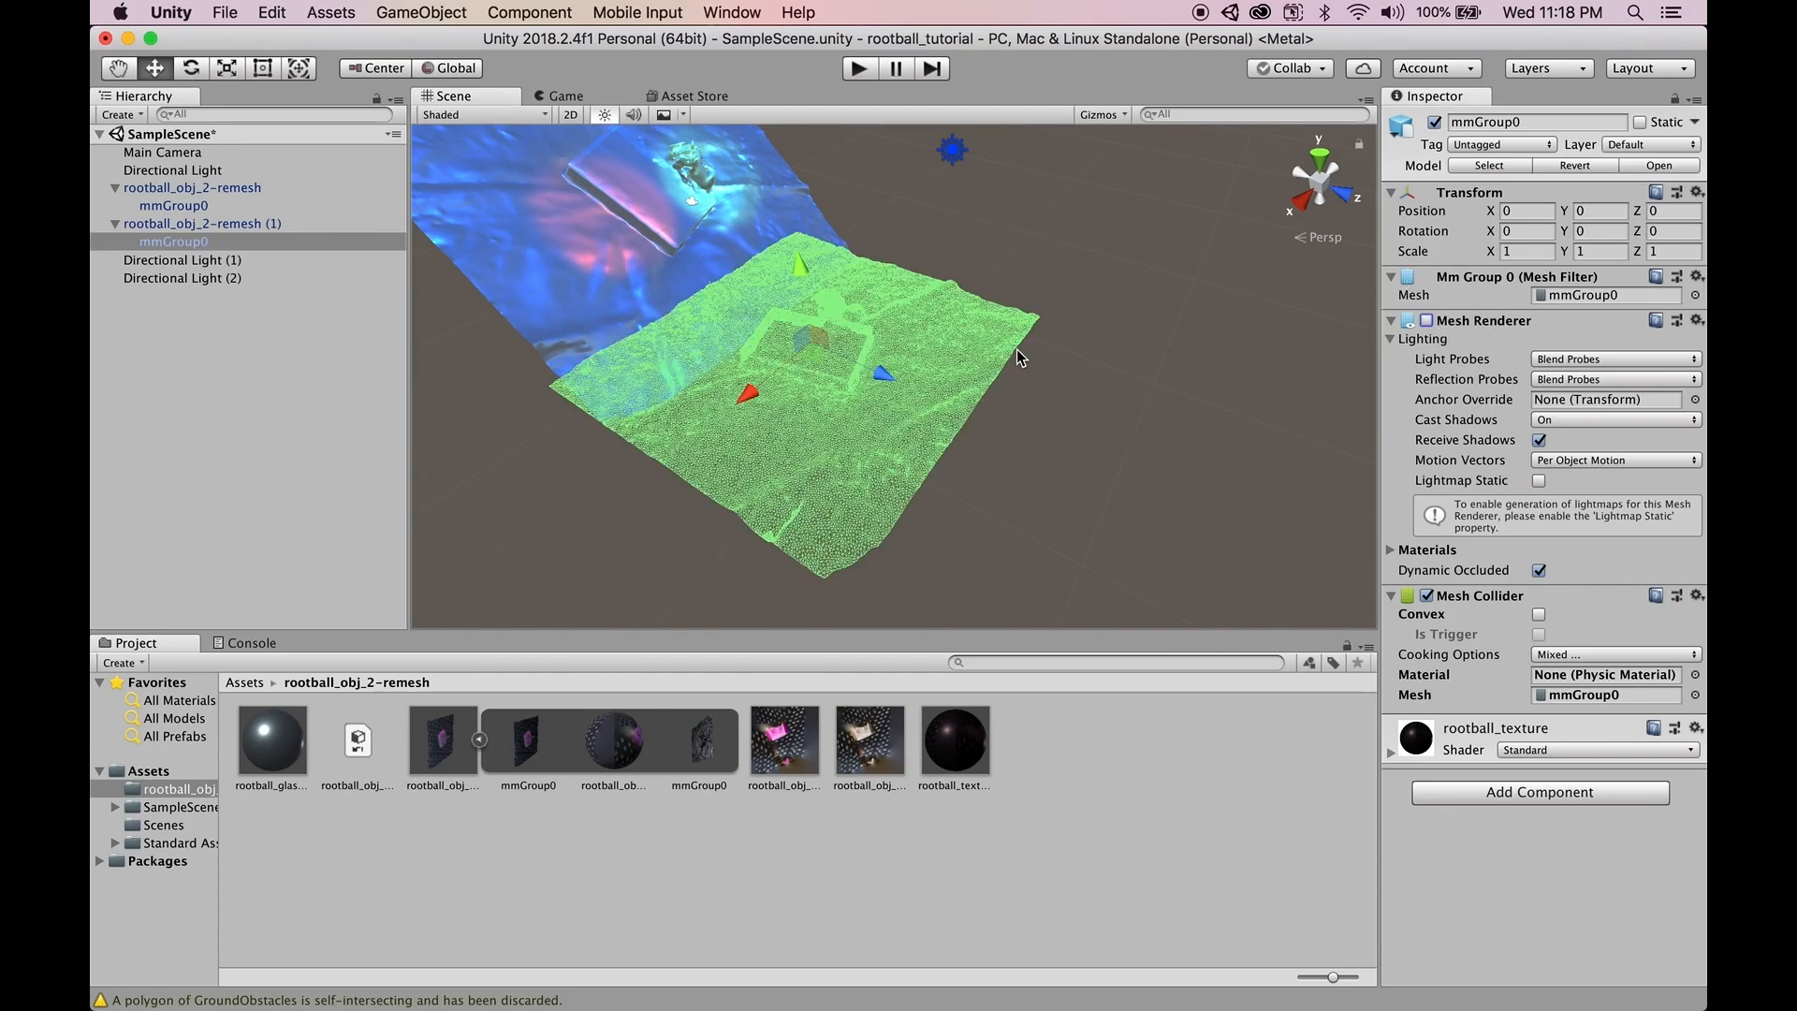
scroll(829, 361, "up", 5)
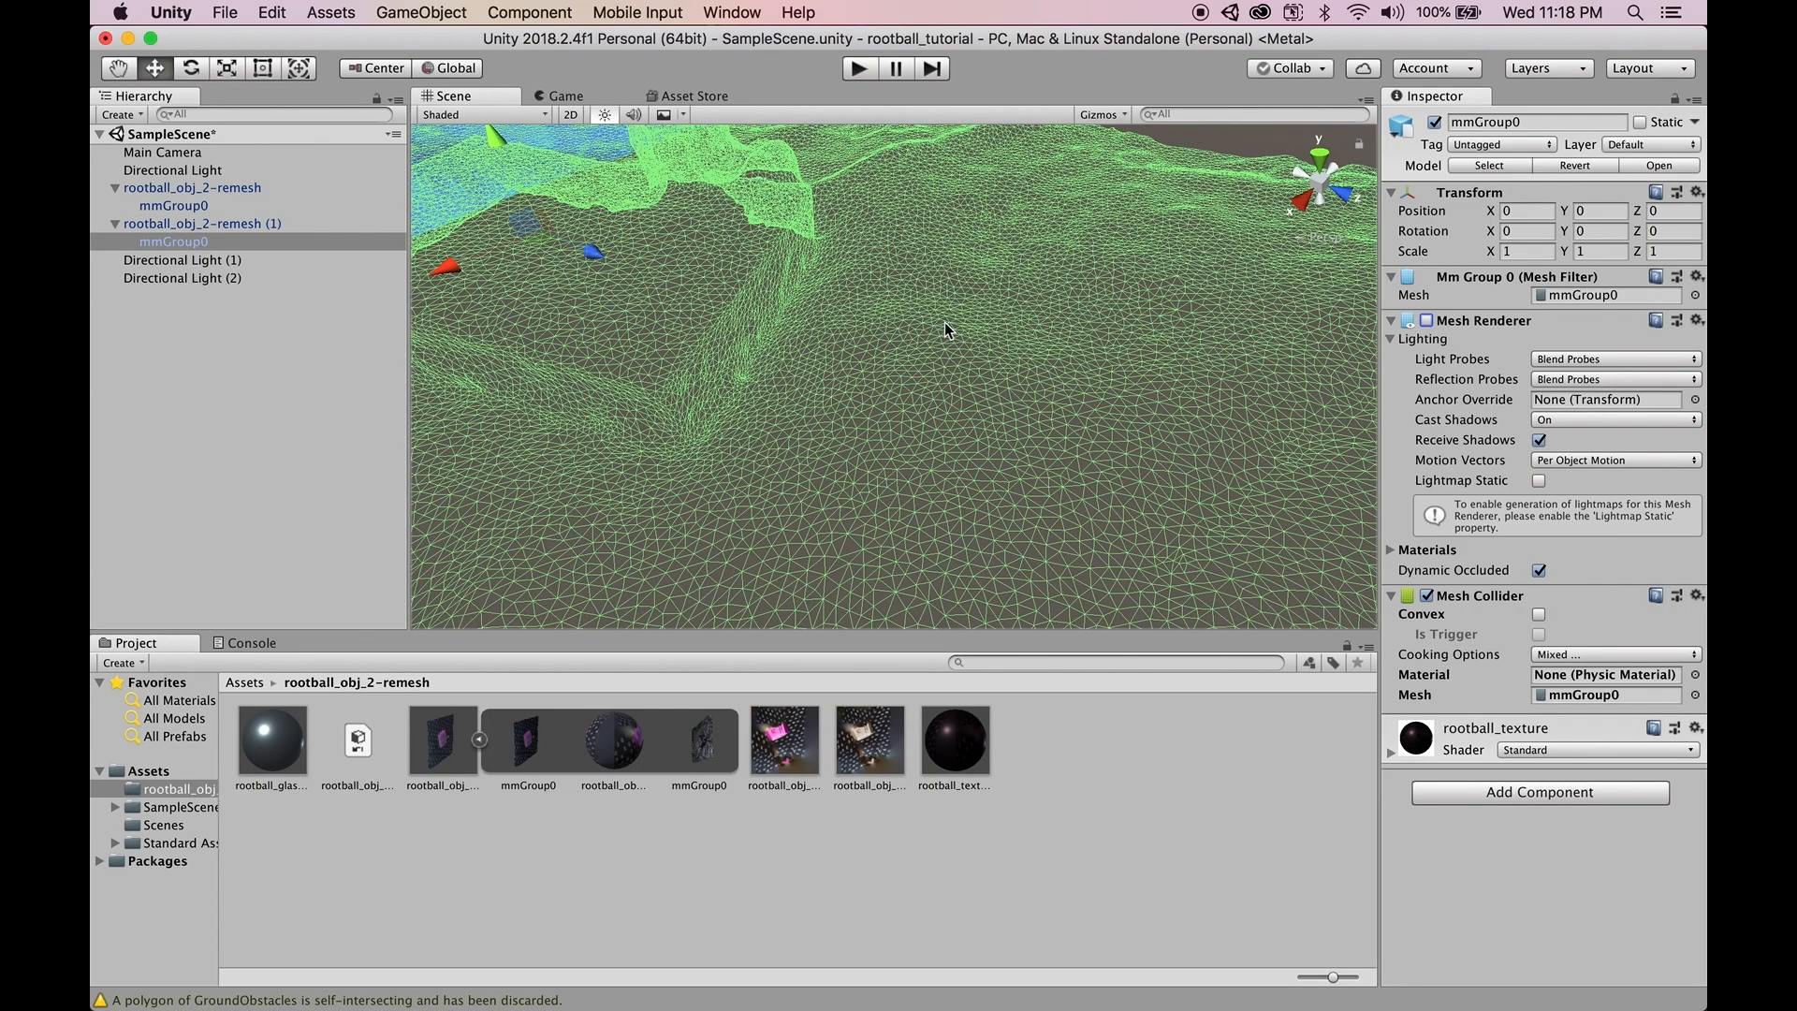
scroll(944, 324, "down", 5)
left_click_drag(994, 389, 910, 379, "alt")
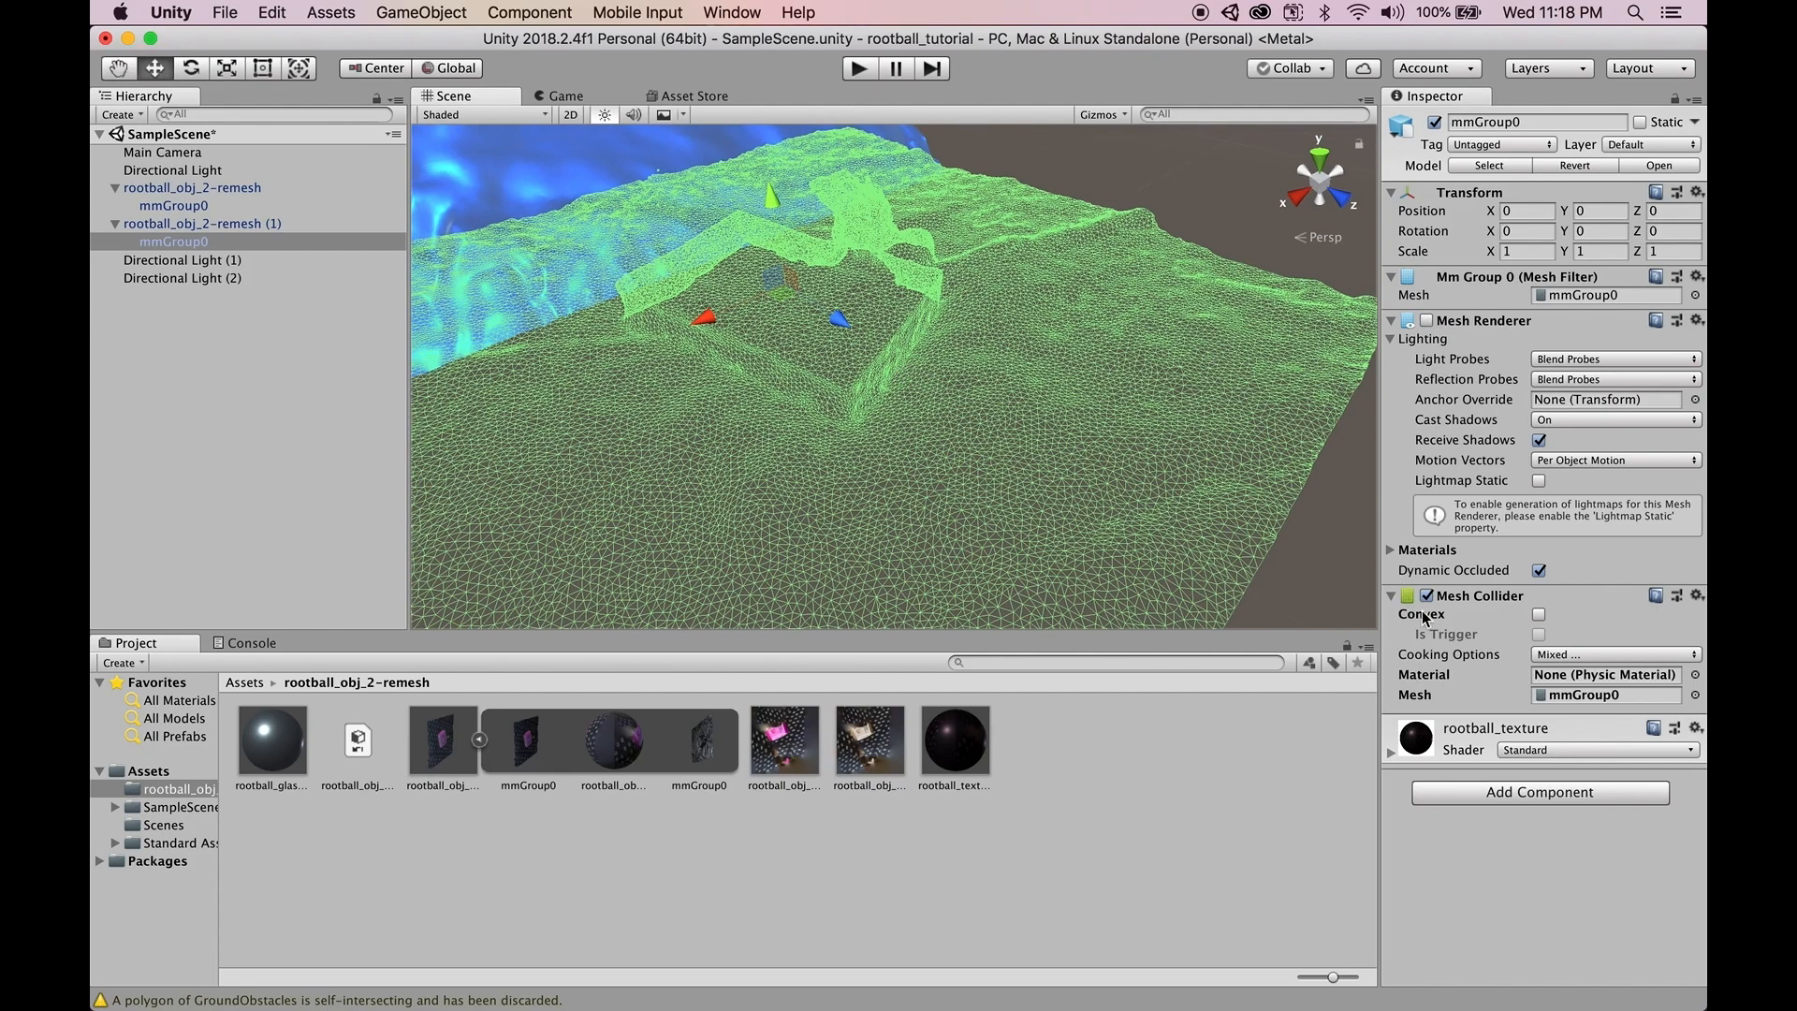
left_click(1426, 320)
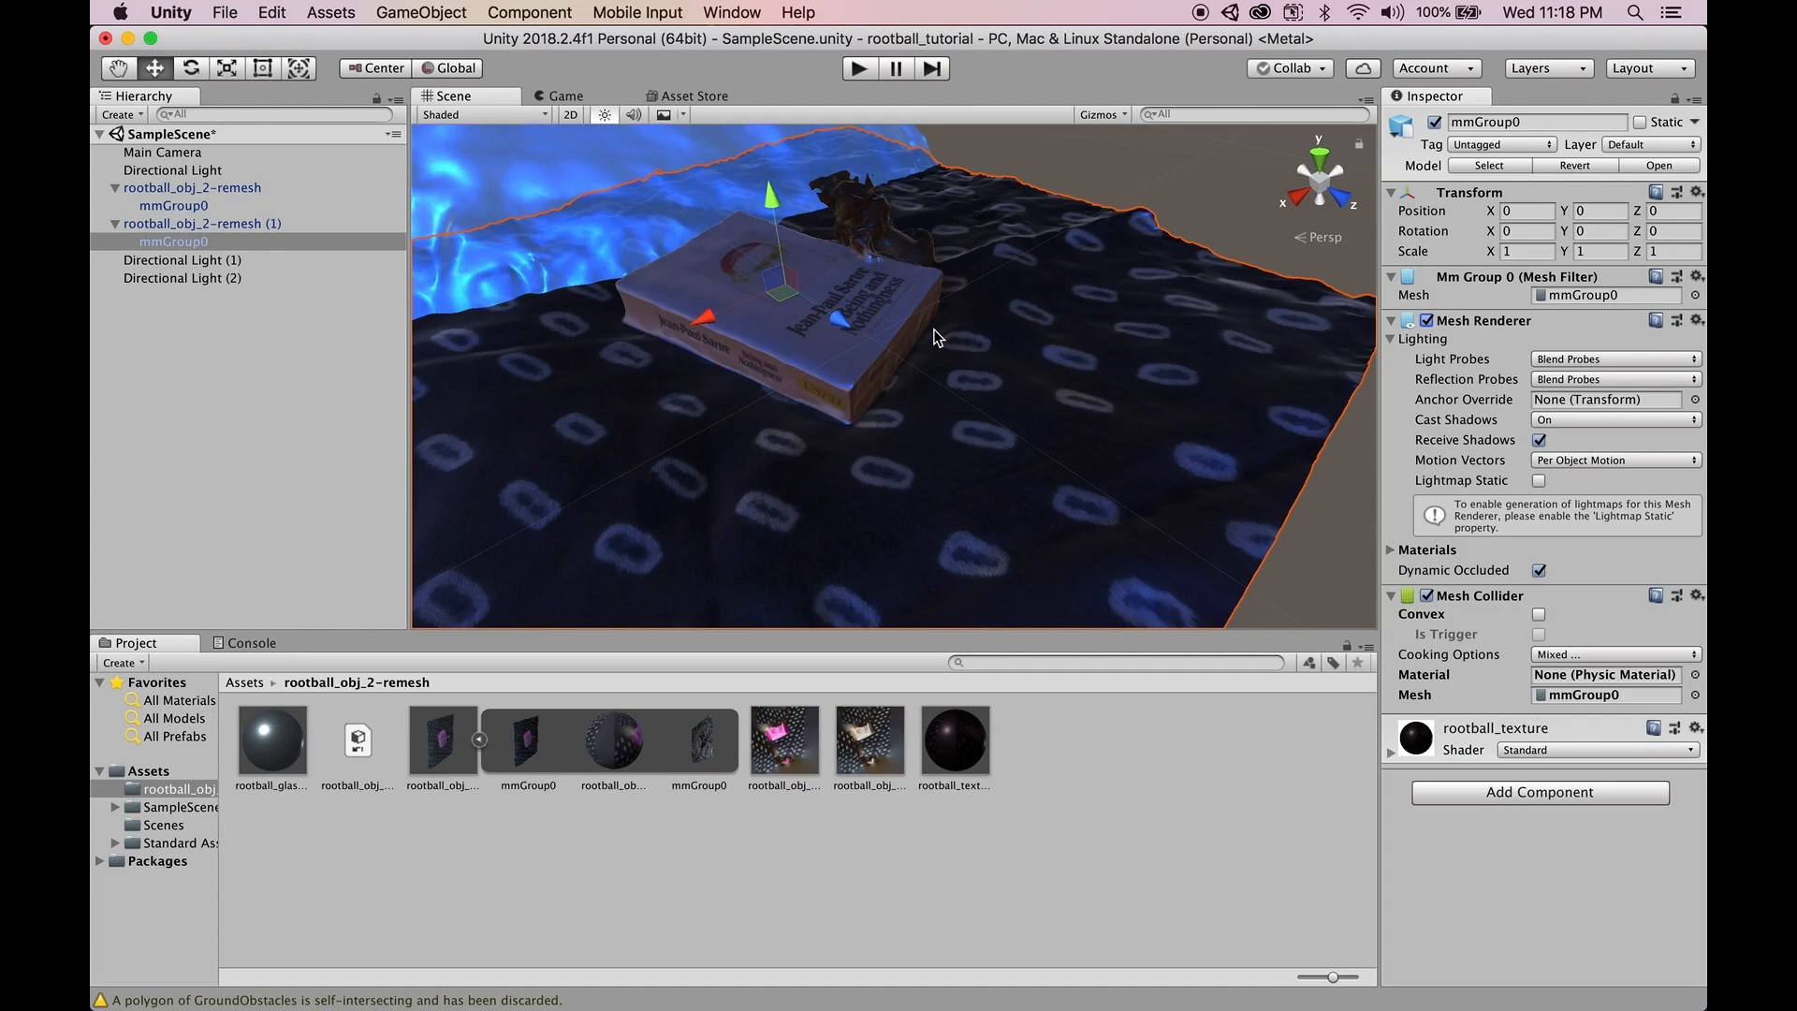
left_click_drag(939, 474, 898, 334, "alt")
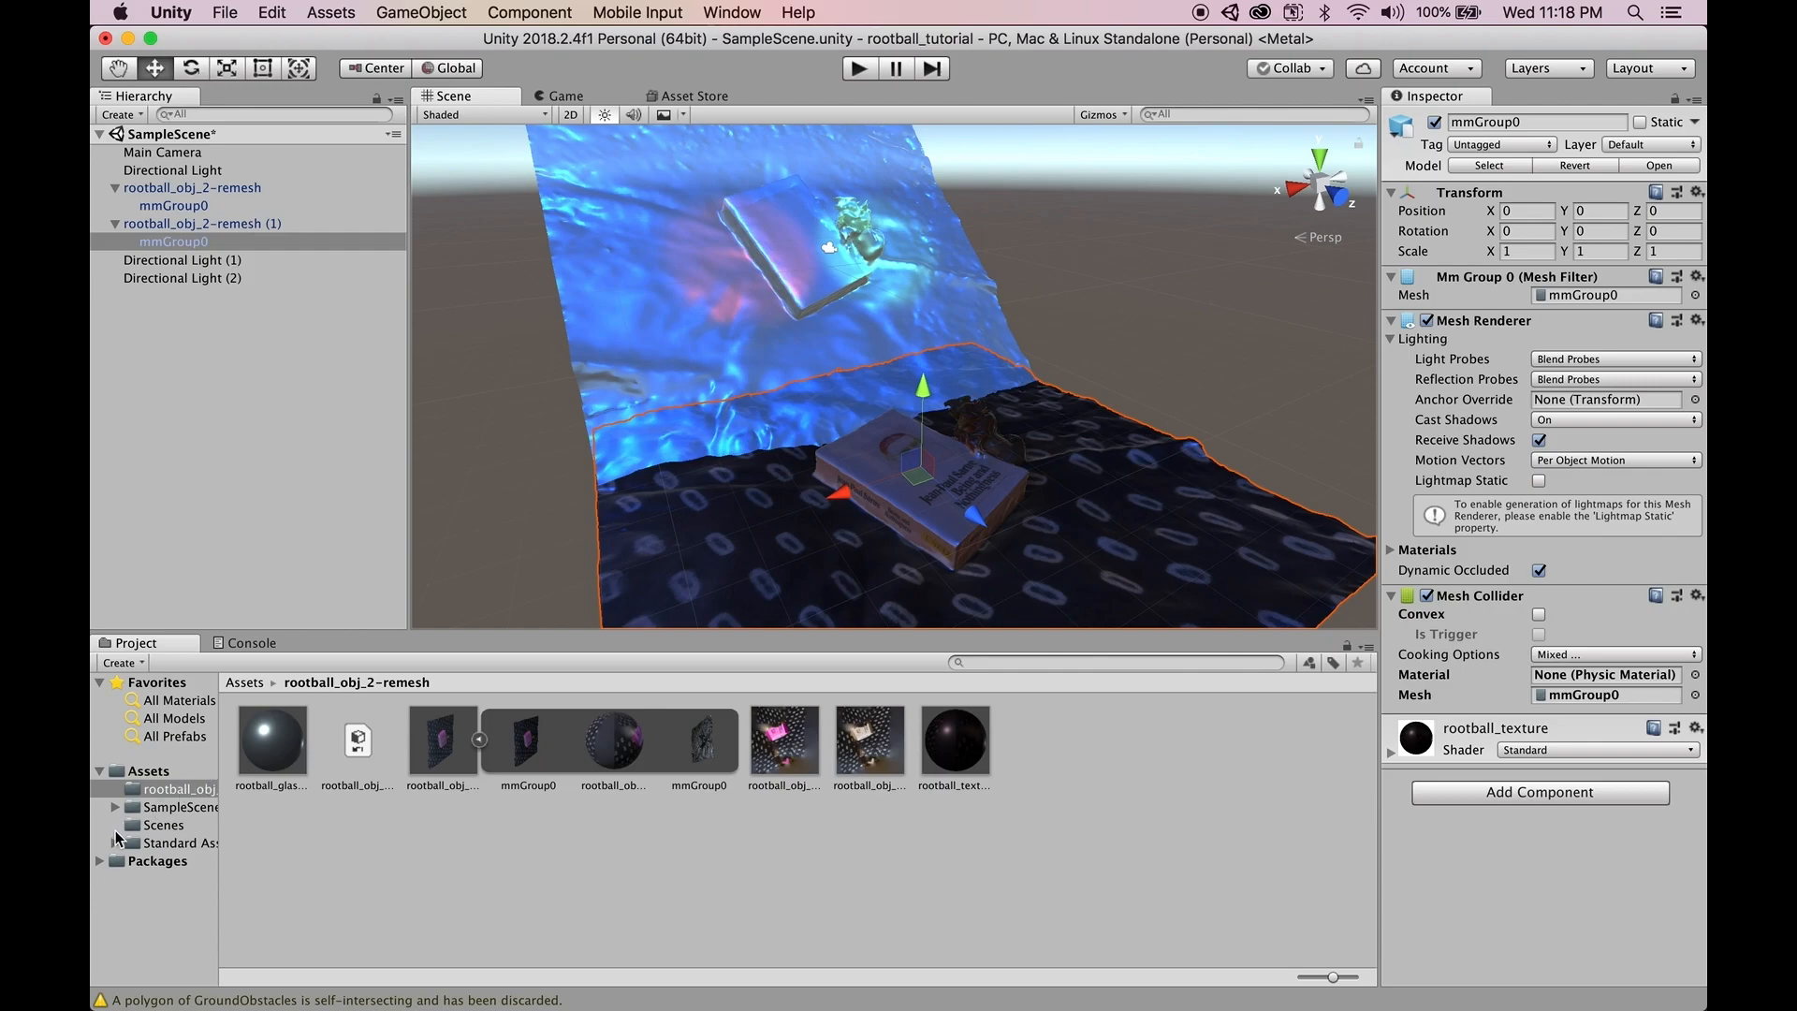
- Open the Prefabs folder of FirstPersonCharacter within the Standard Assets Characters content, widening the folder tree to show full names
left_click(114, 843)
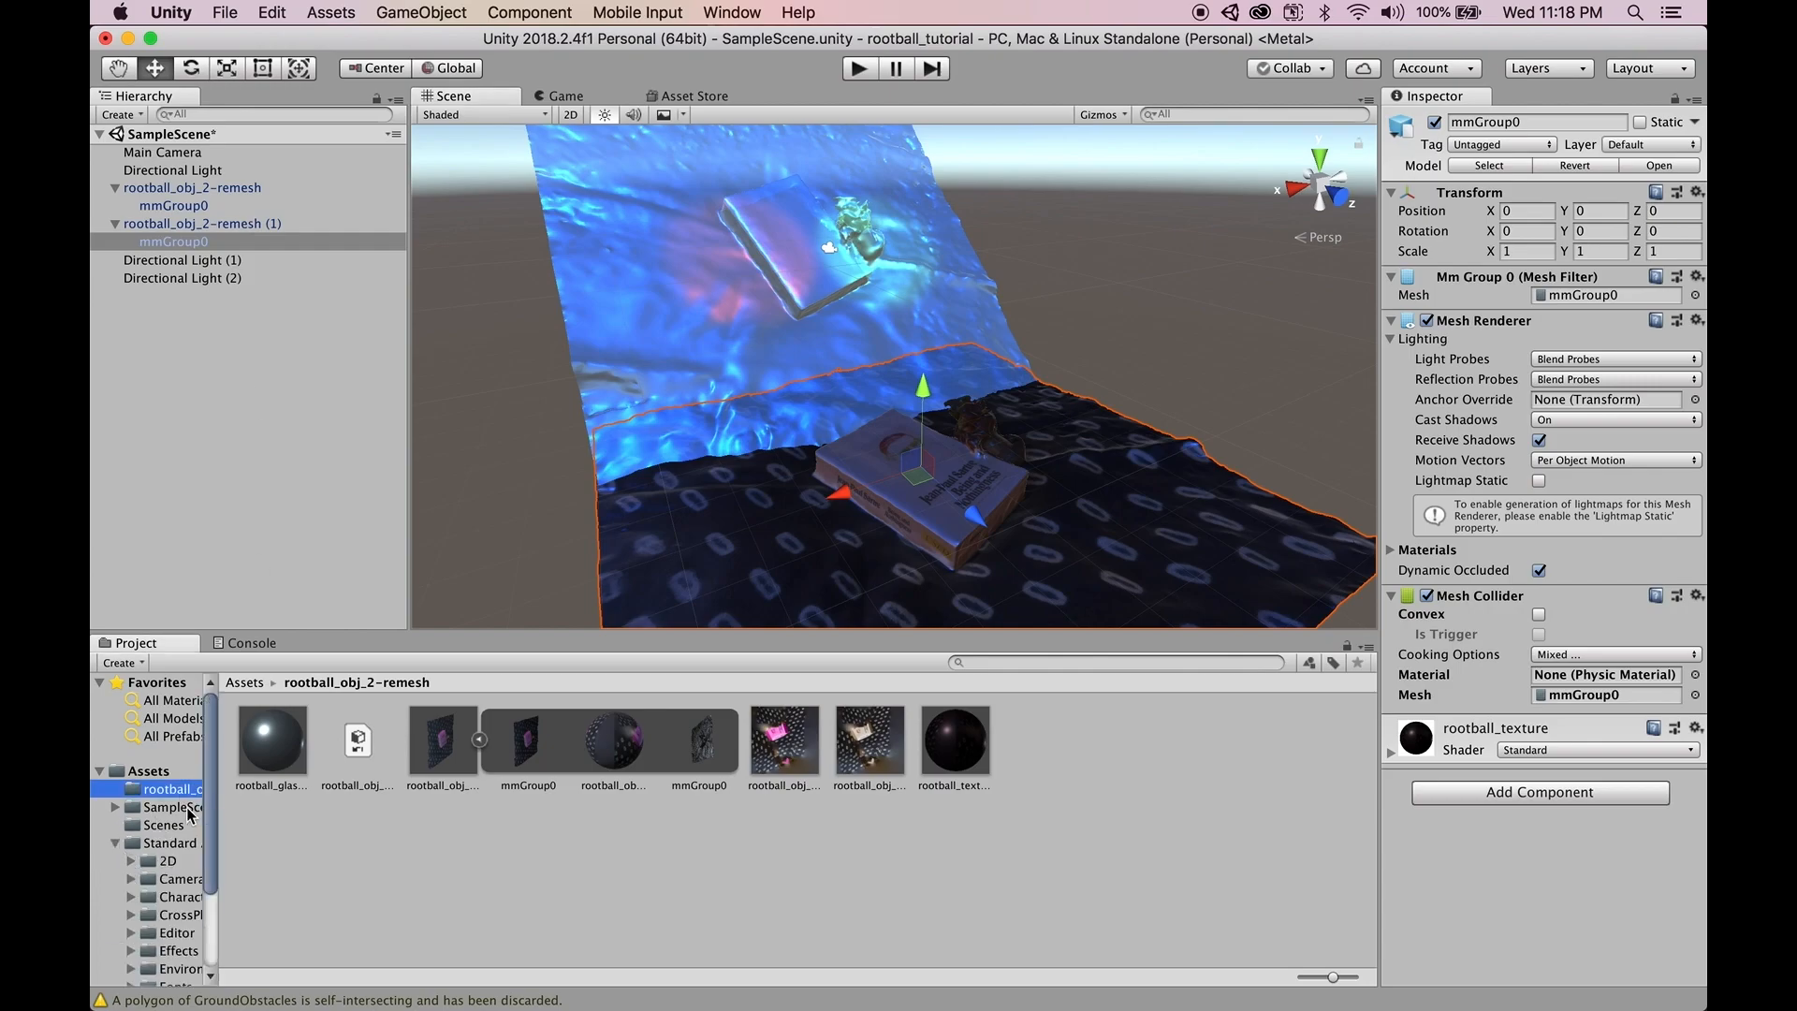
scroll(167, 856, "down", 3)
left_click_drag(218, 880, 348, 852)
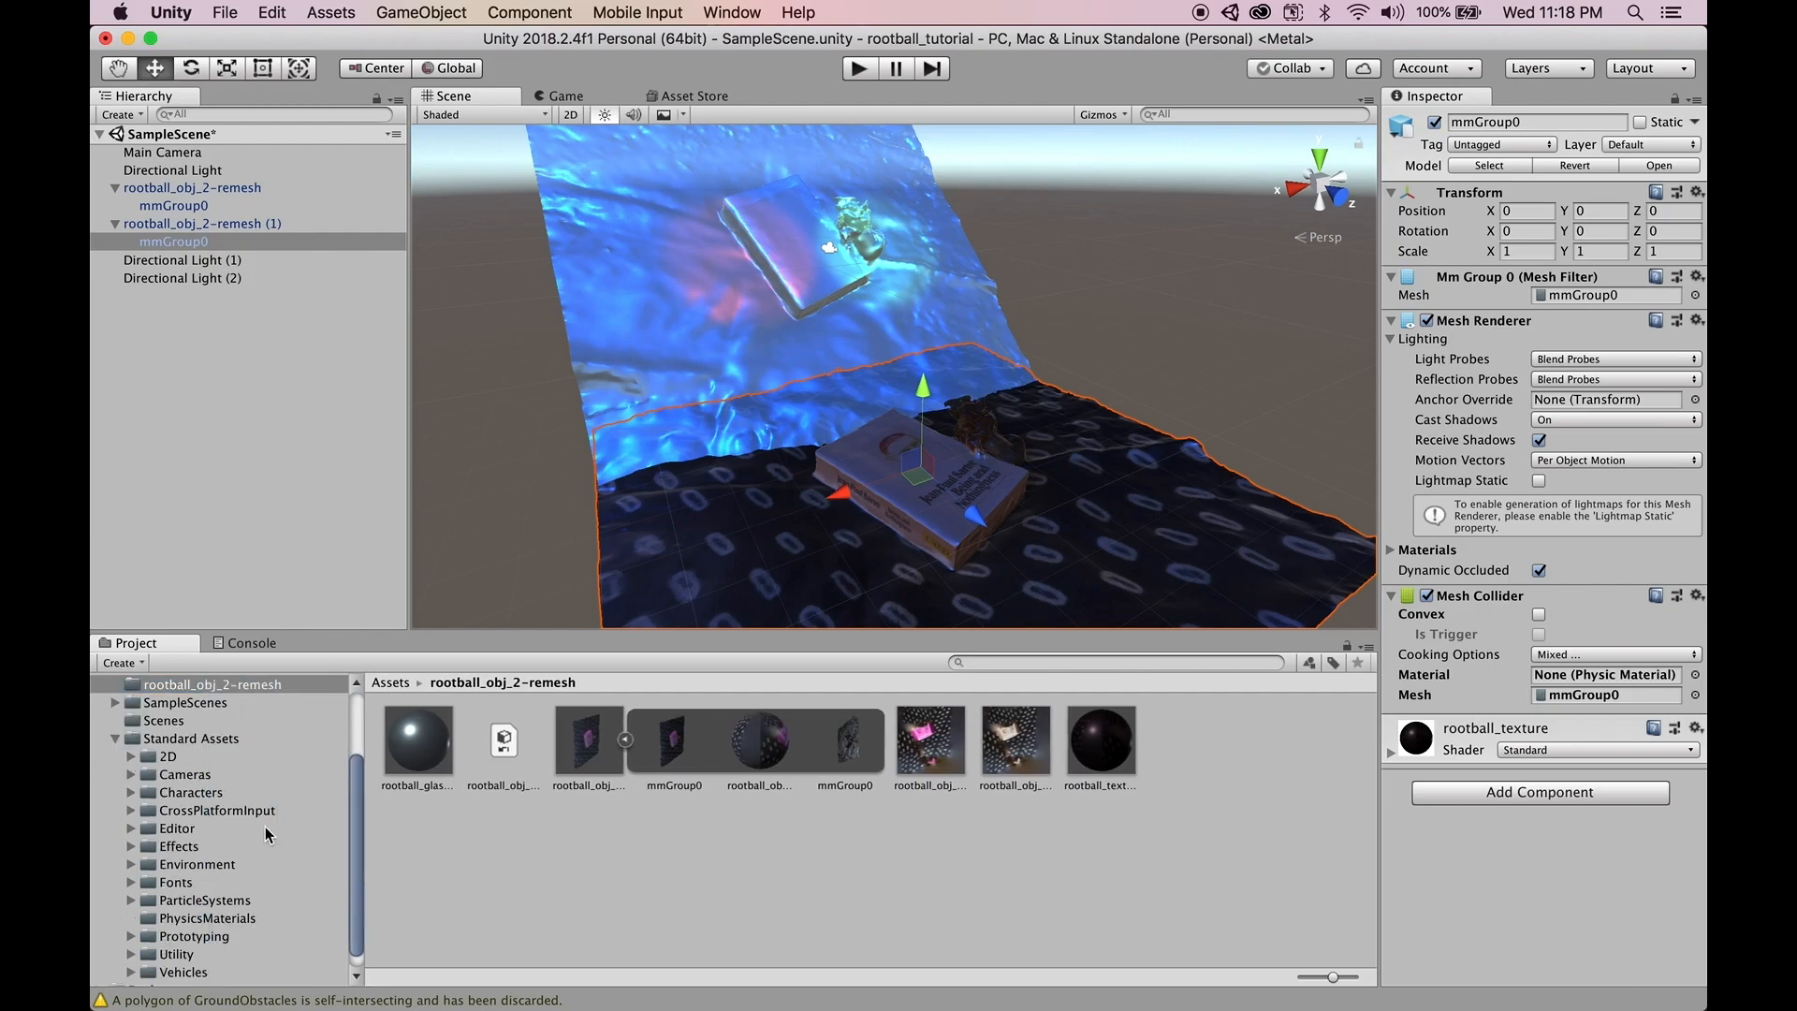
left_click(187, 792)
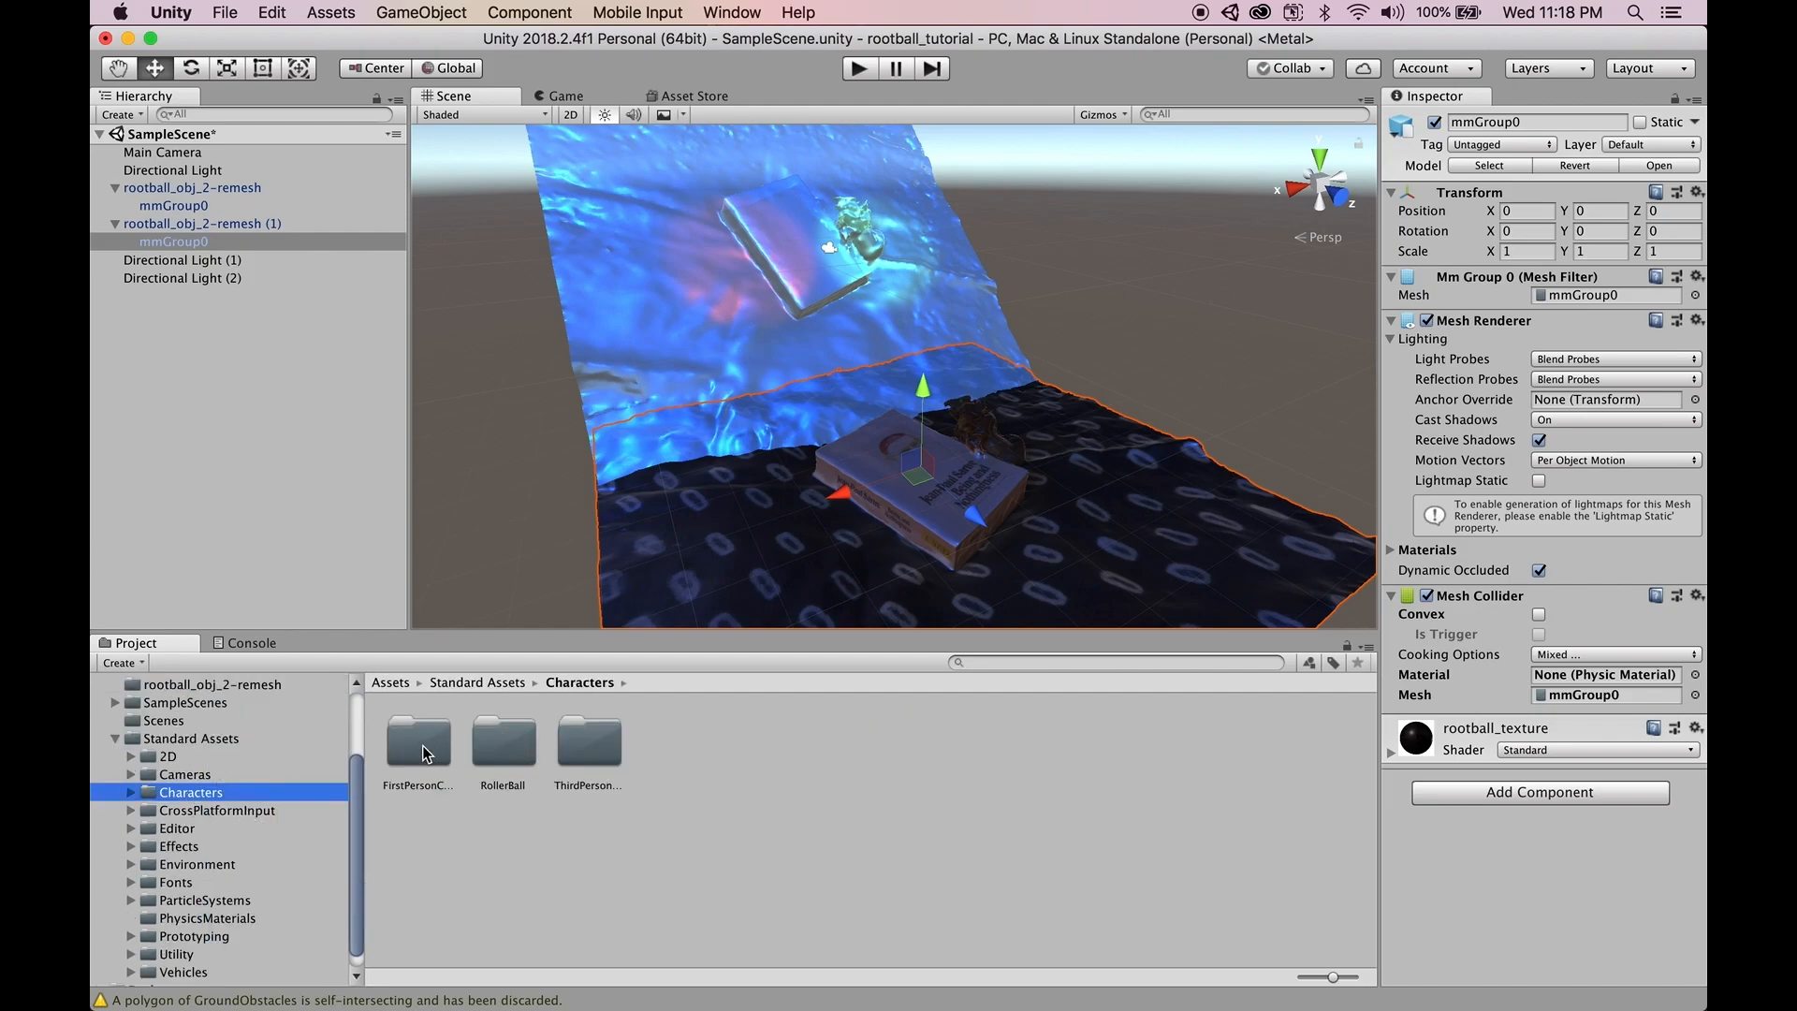
left_click(425, 754)
left_click_drag(425, 748, 543, 797)
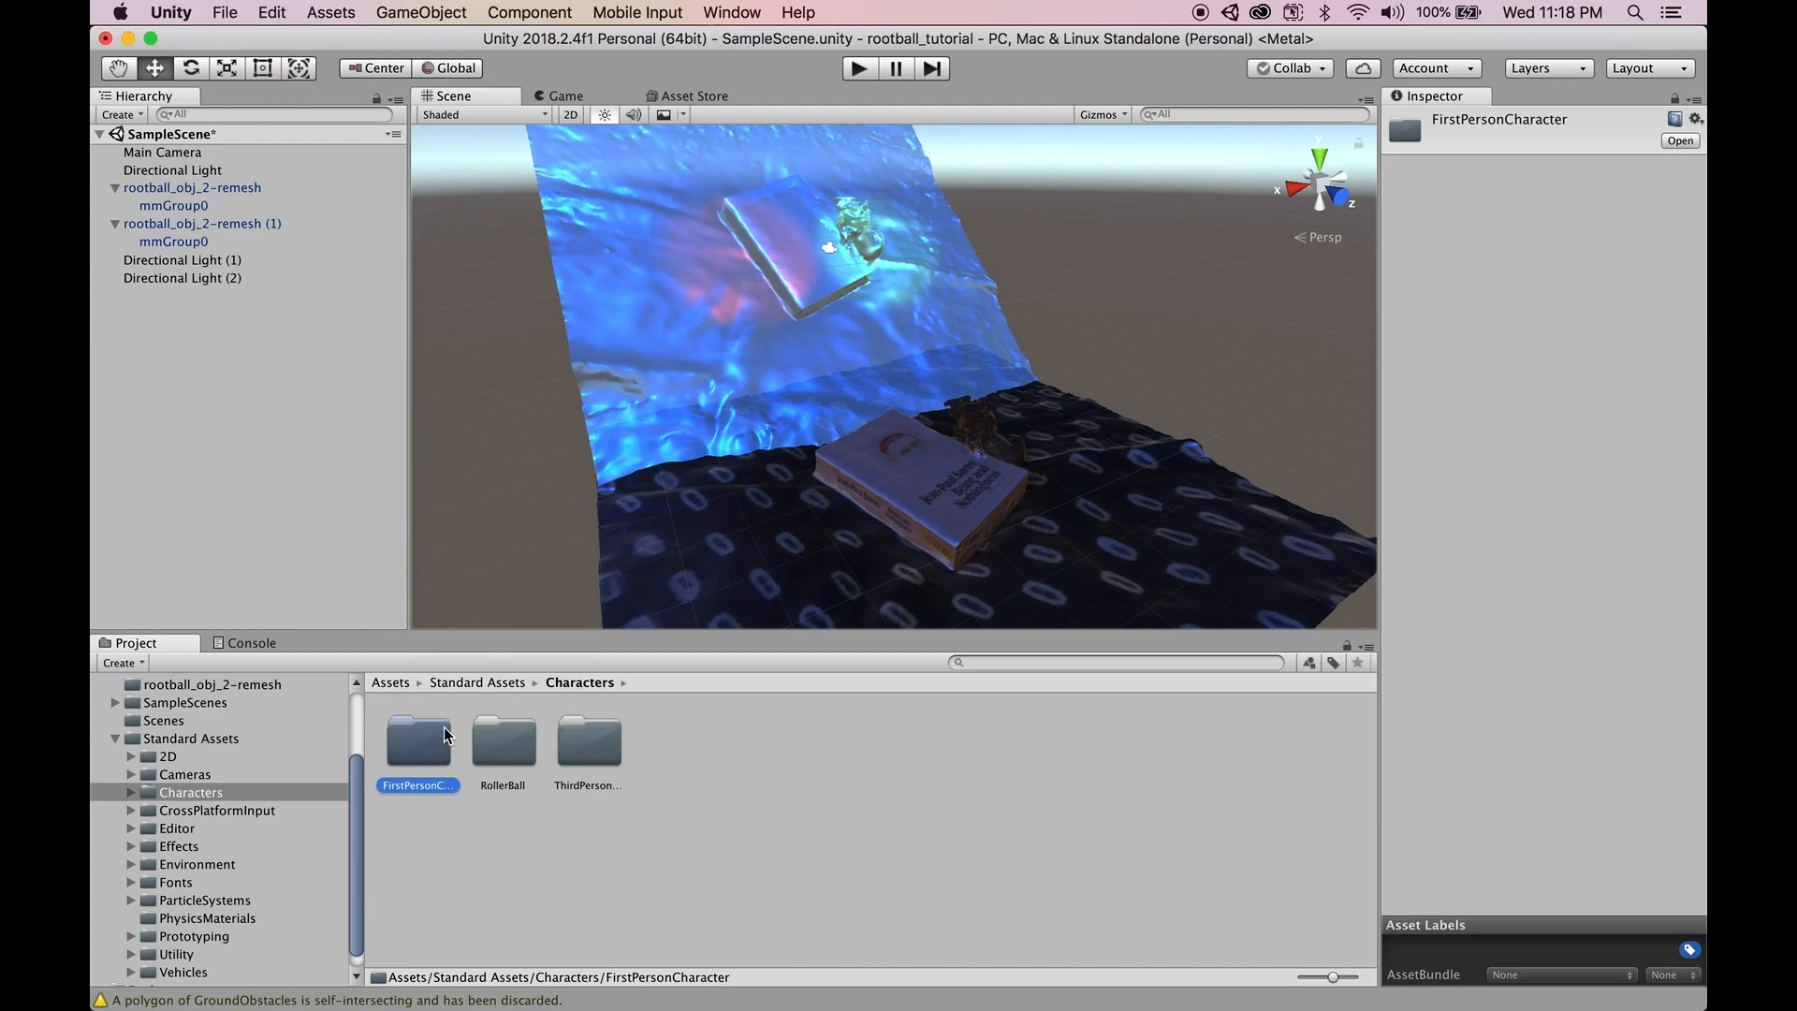
double_click(418, 748)
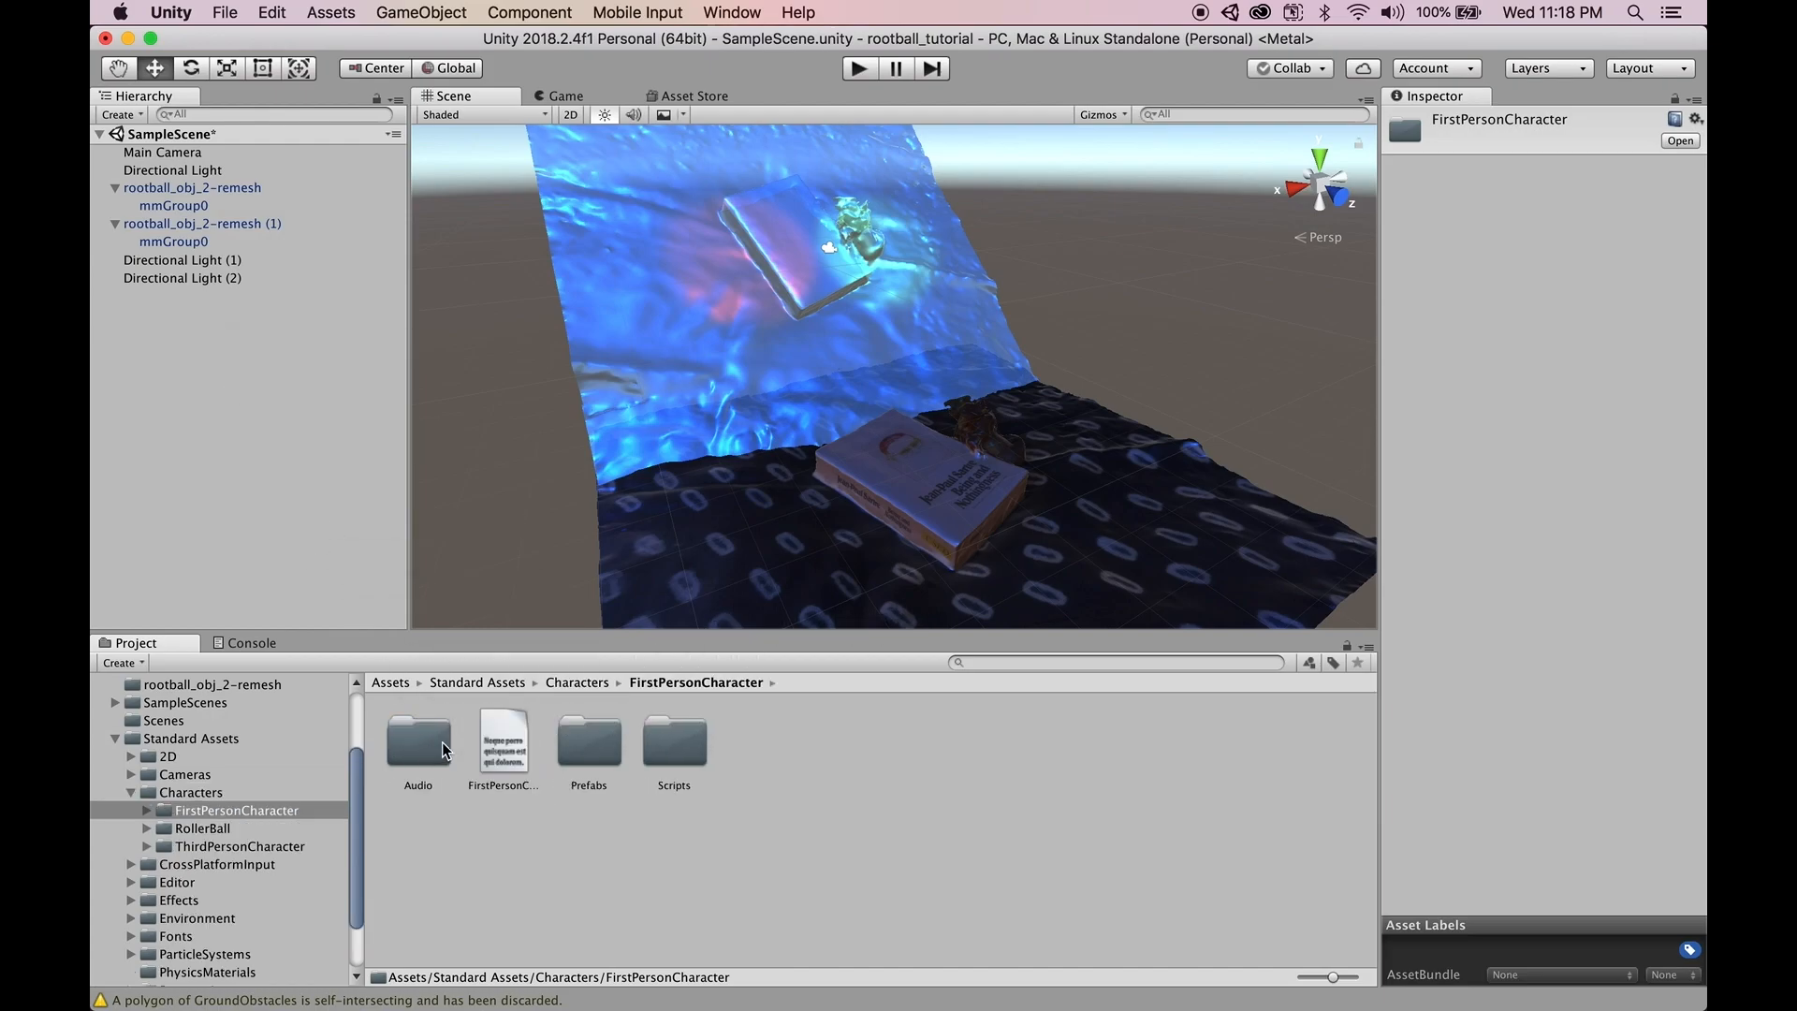
double_click(587, 741)
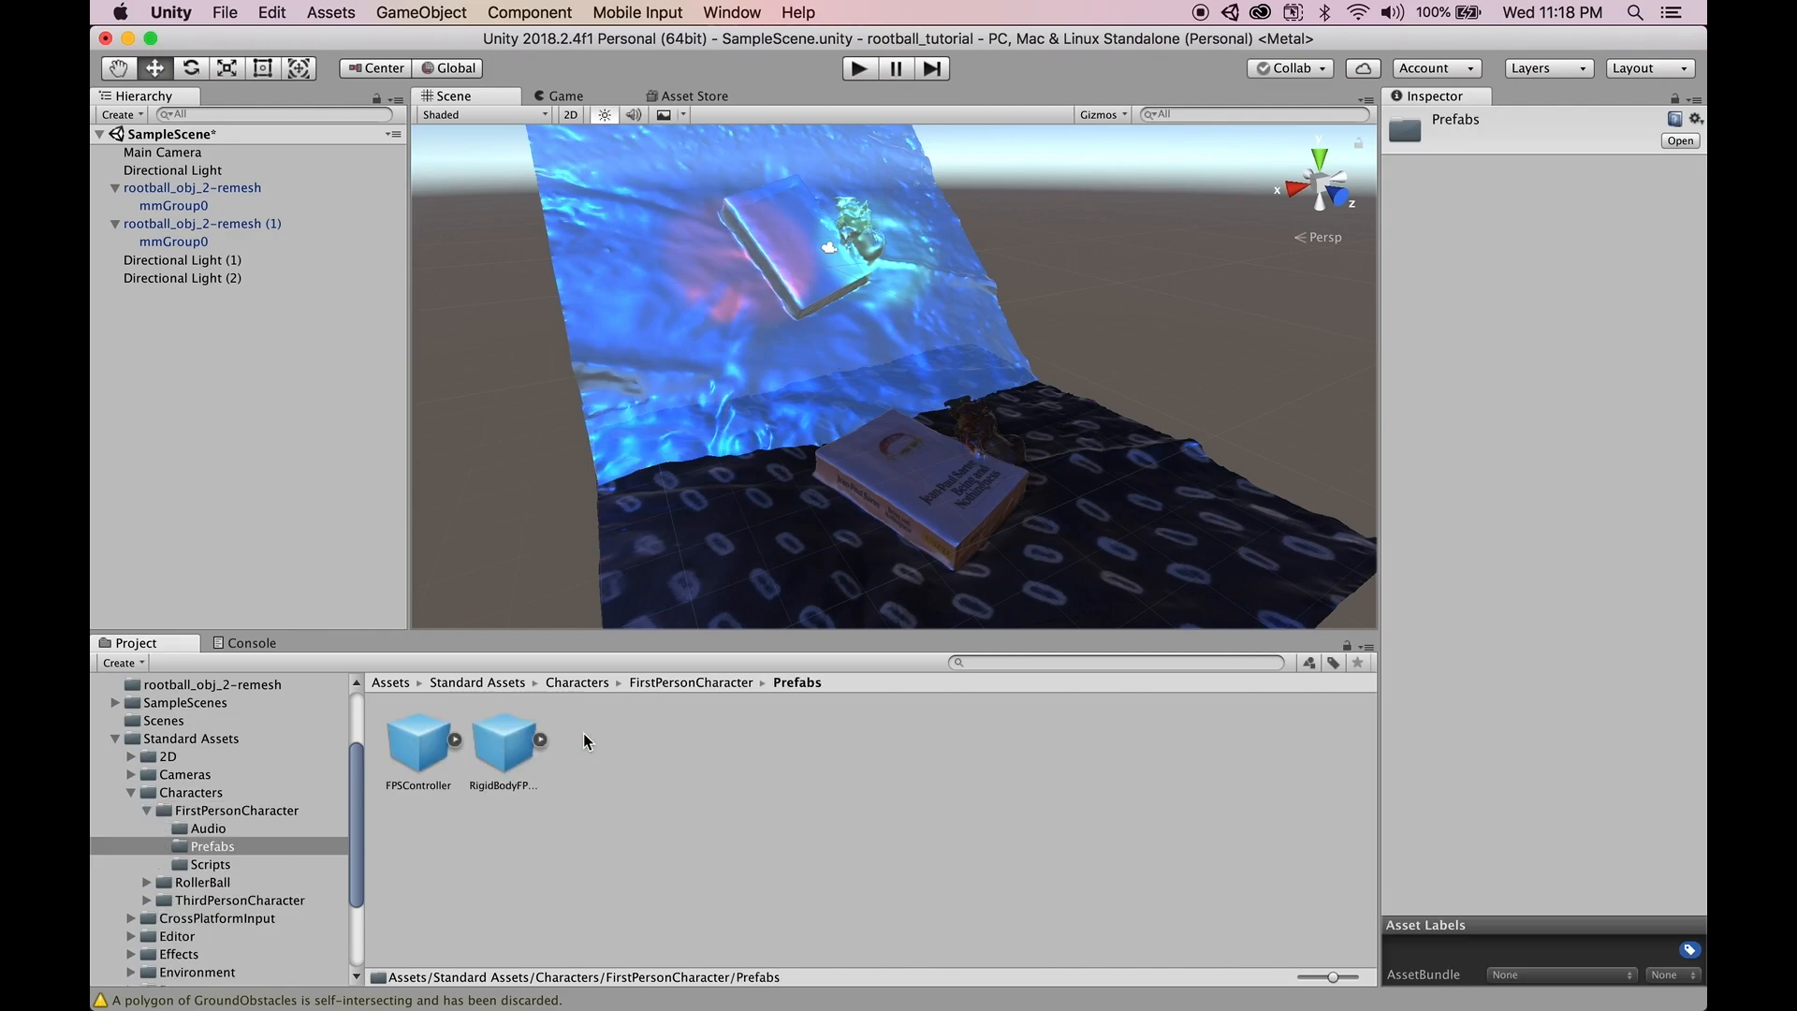
- Add the FPSController prefab to the scene as a top-level object and view it up close beside the models
left_click(410, 749)
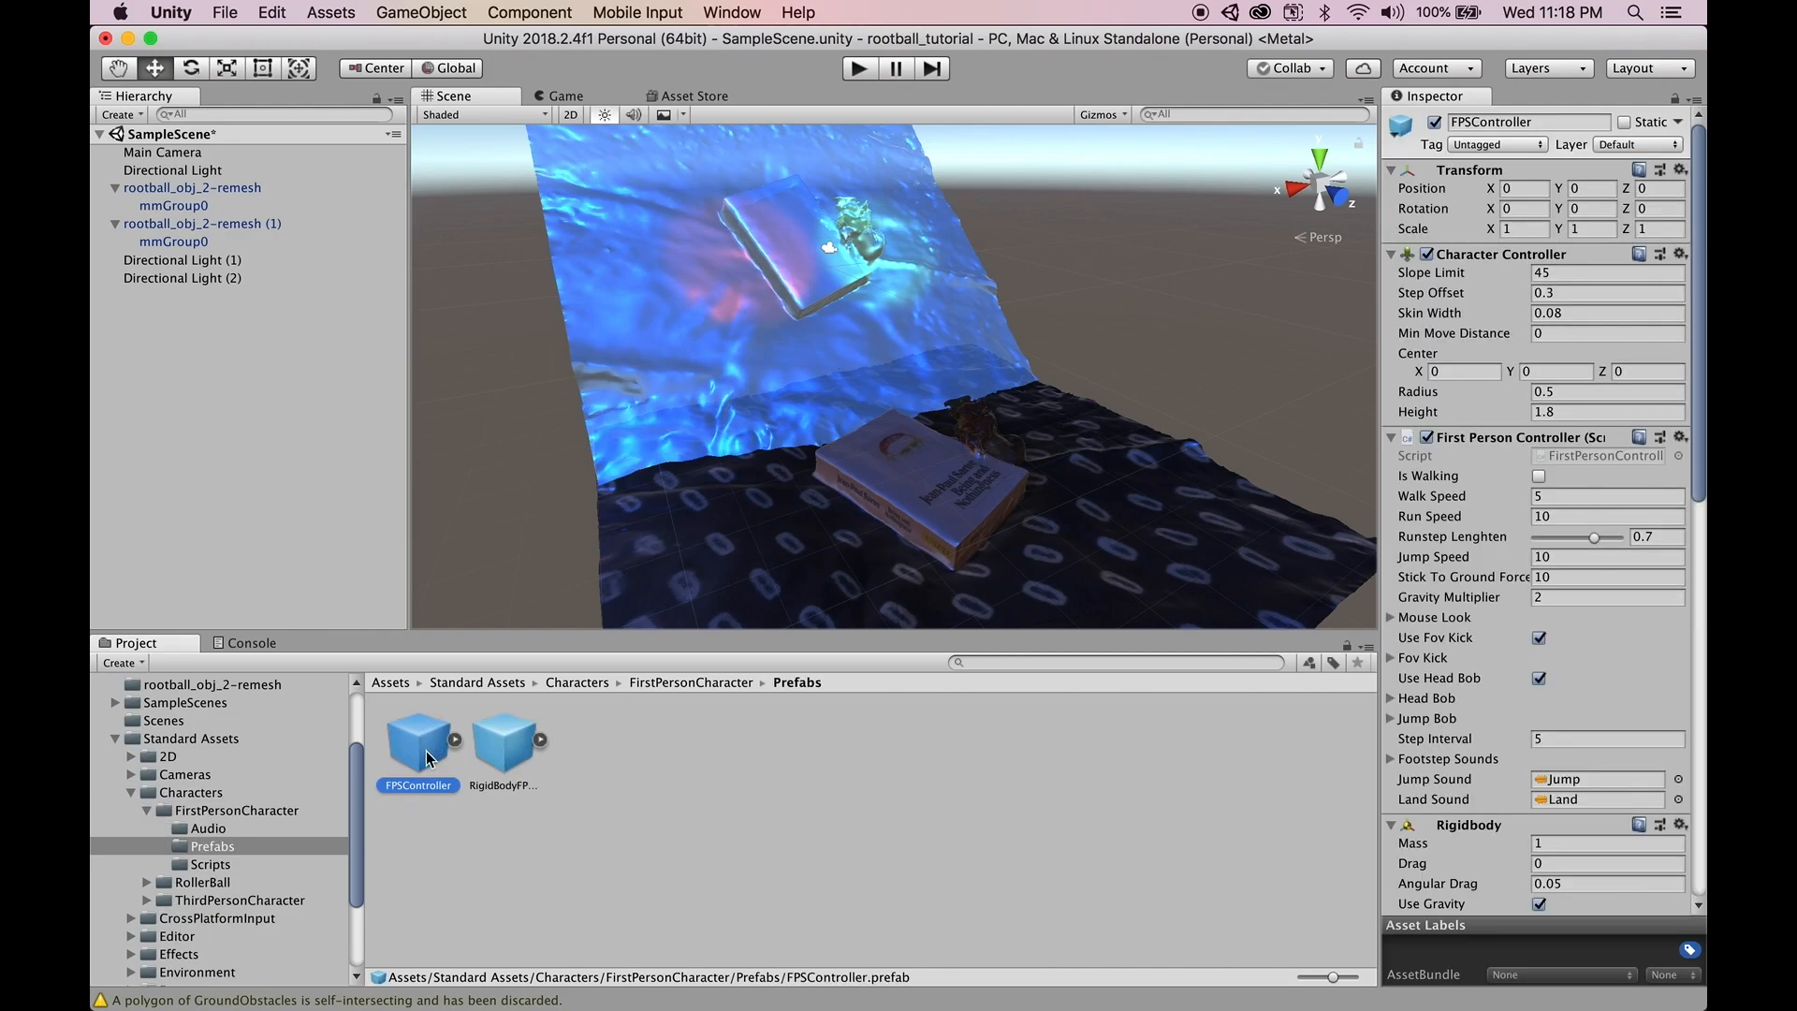
left_click_drag(423, 750, 206, 383)
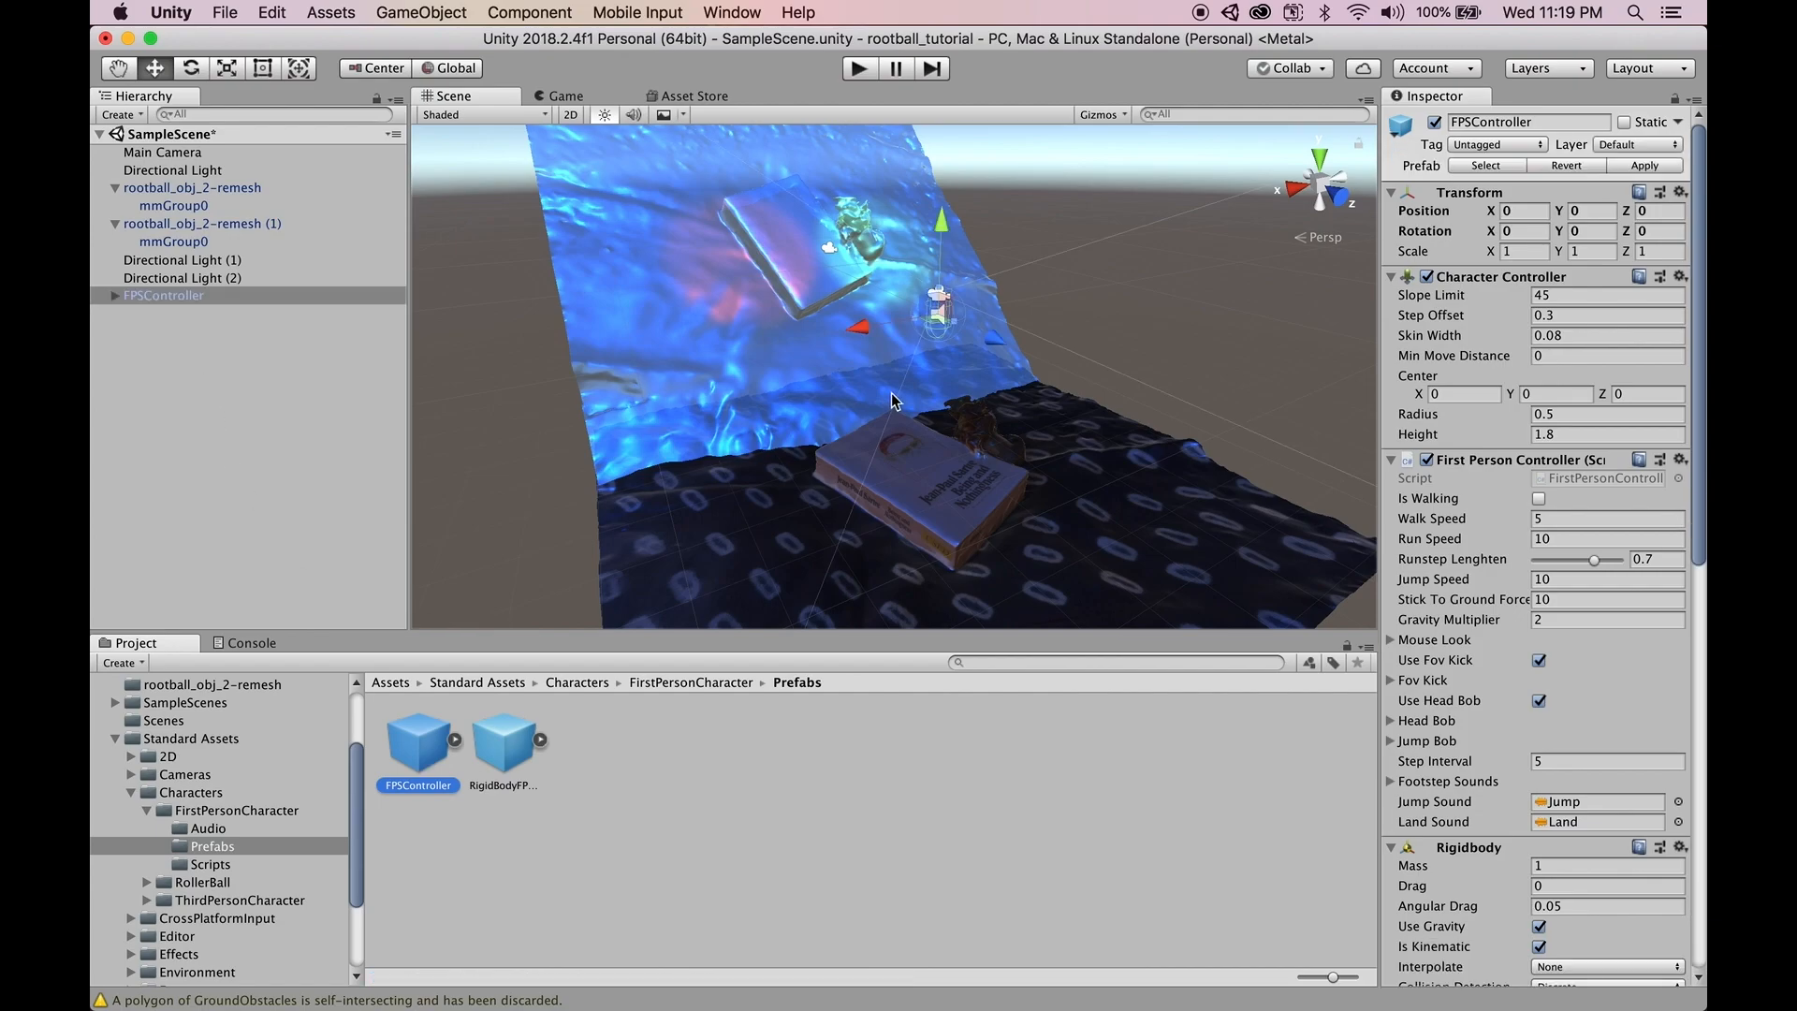
scroll(931, 365, "up", 2)
scroll(929, 360, "up", 2)
right_click_drag(725, 314, 781, 309)
middle_click_drag(947, 400, 1003, 424)
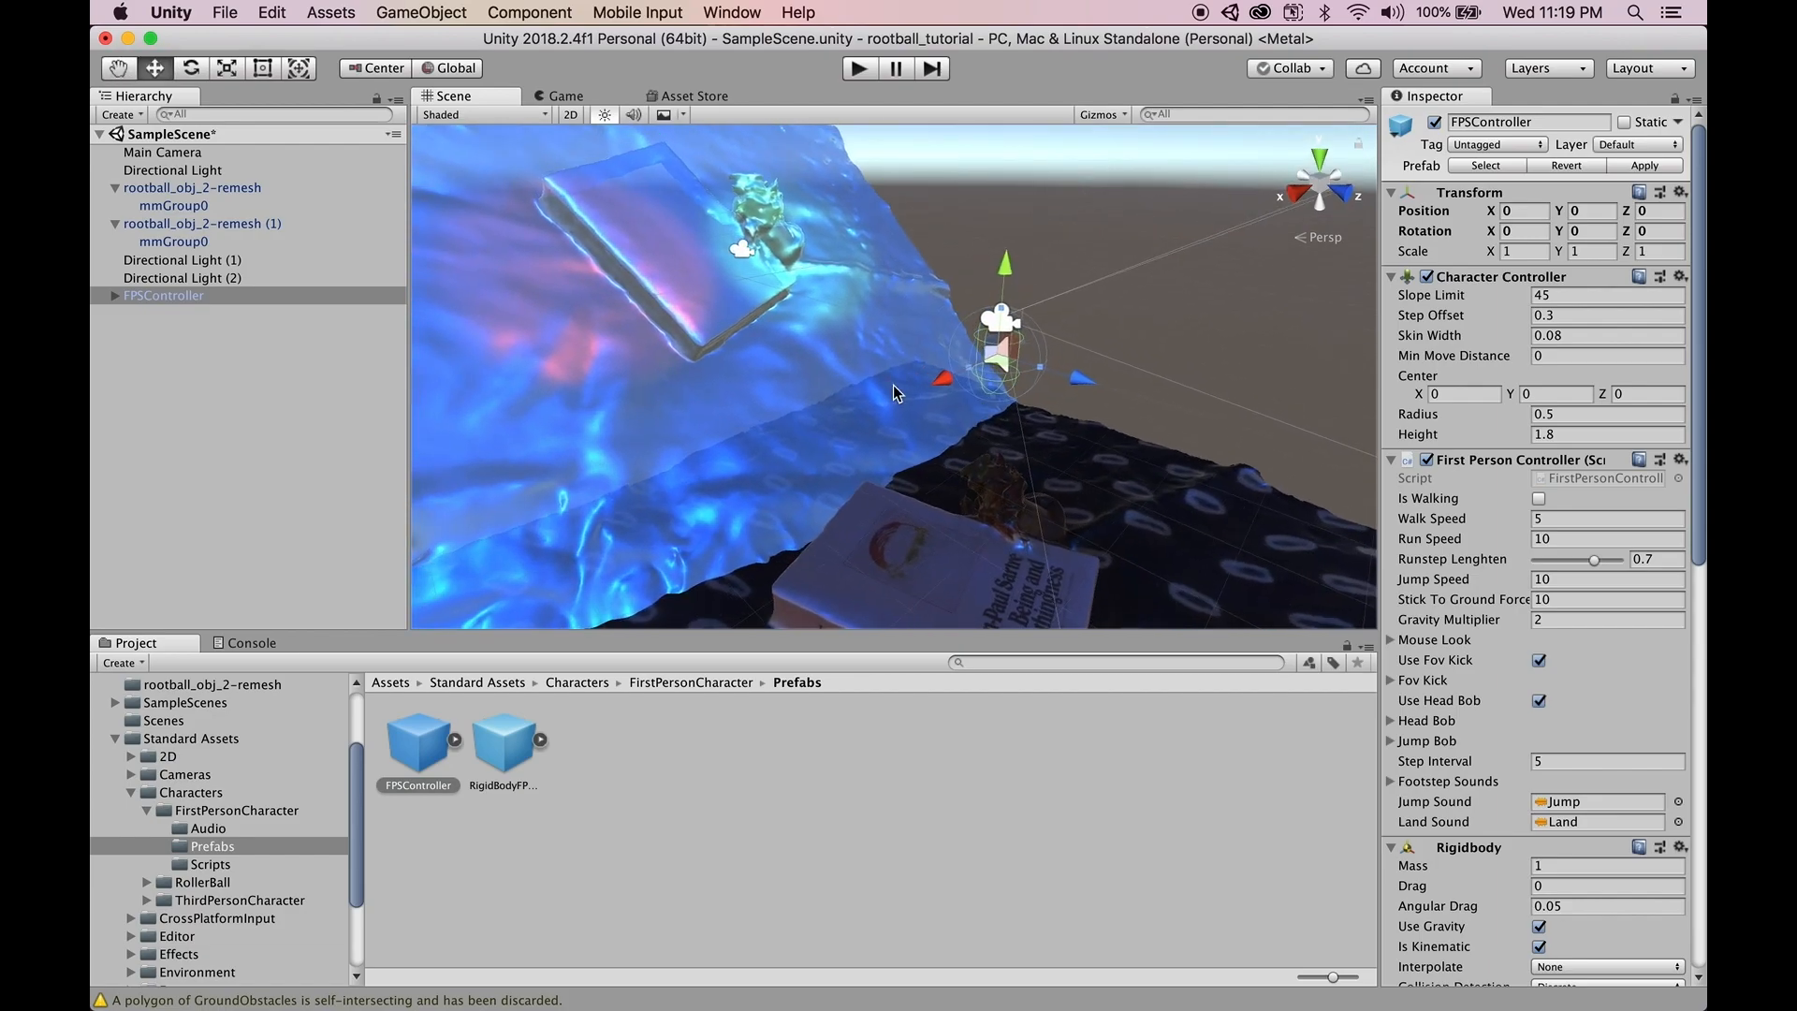
scroll(906, 397, "up", 5)
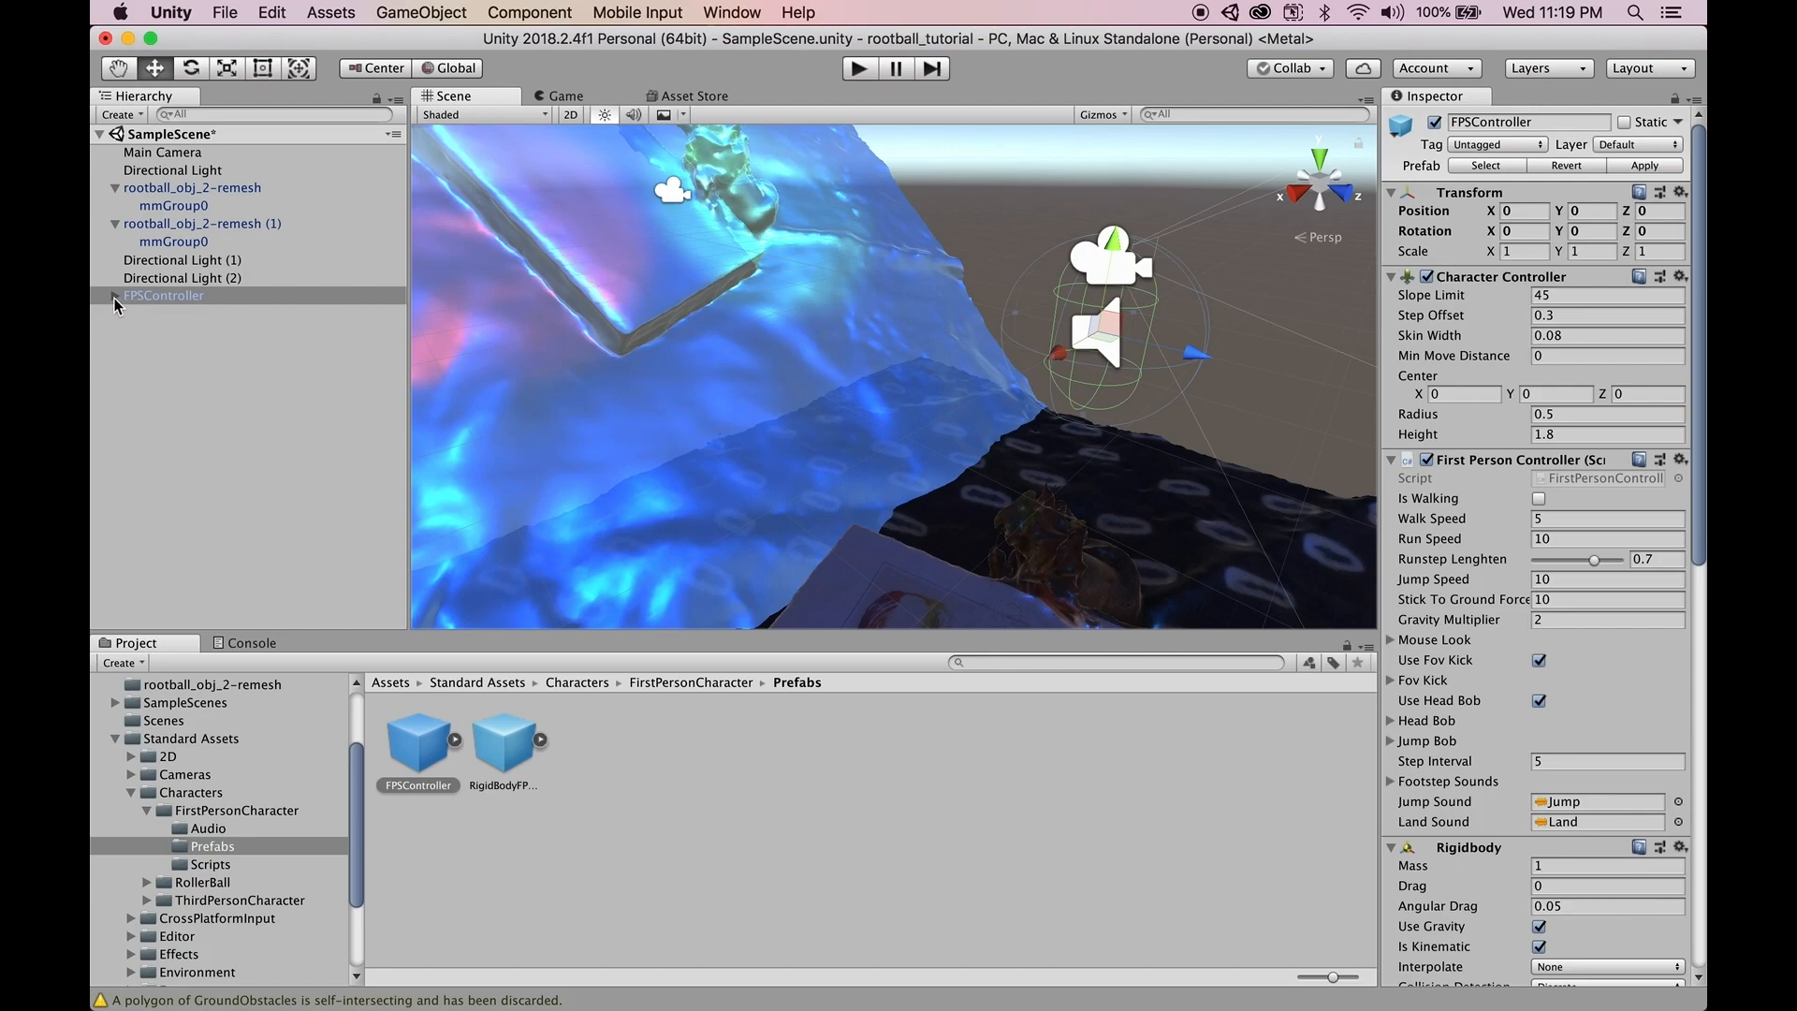
- Delete the Main Camera from the scene
left_click(174, 154)
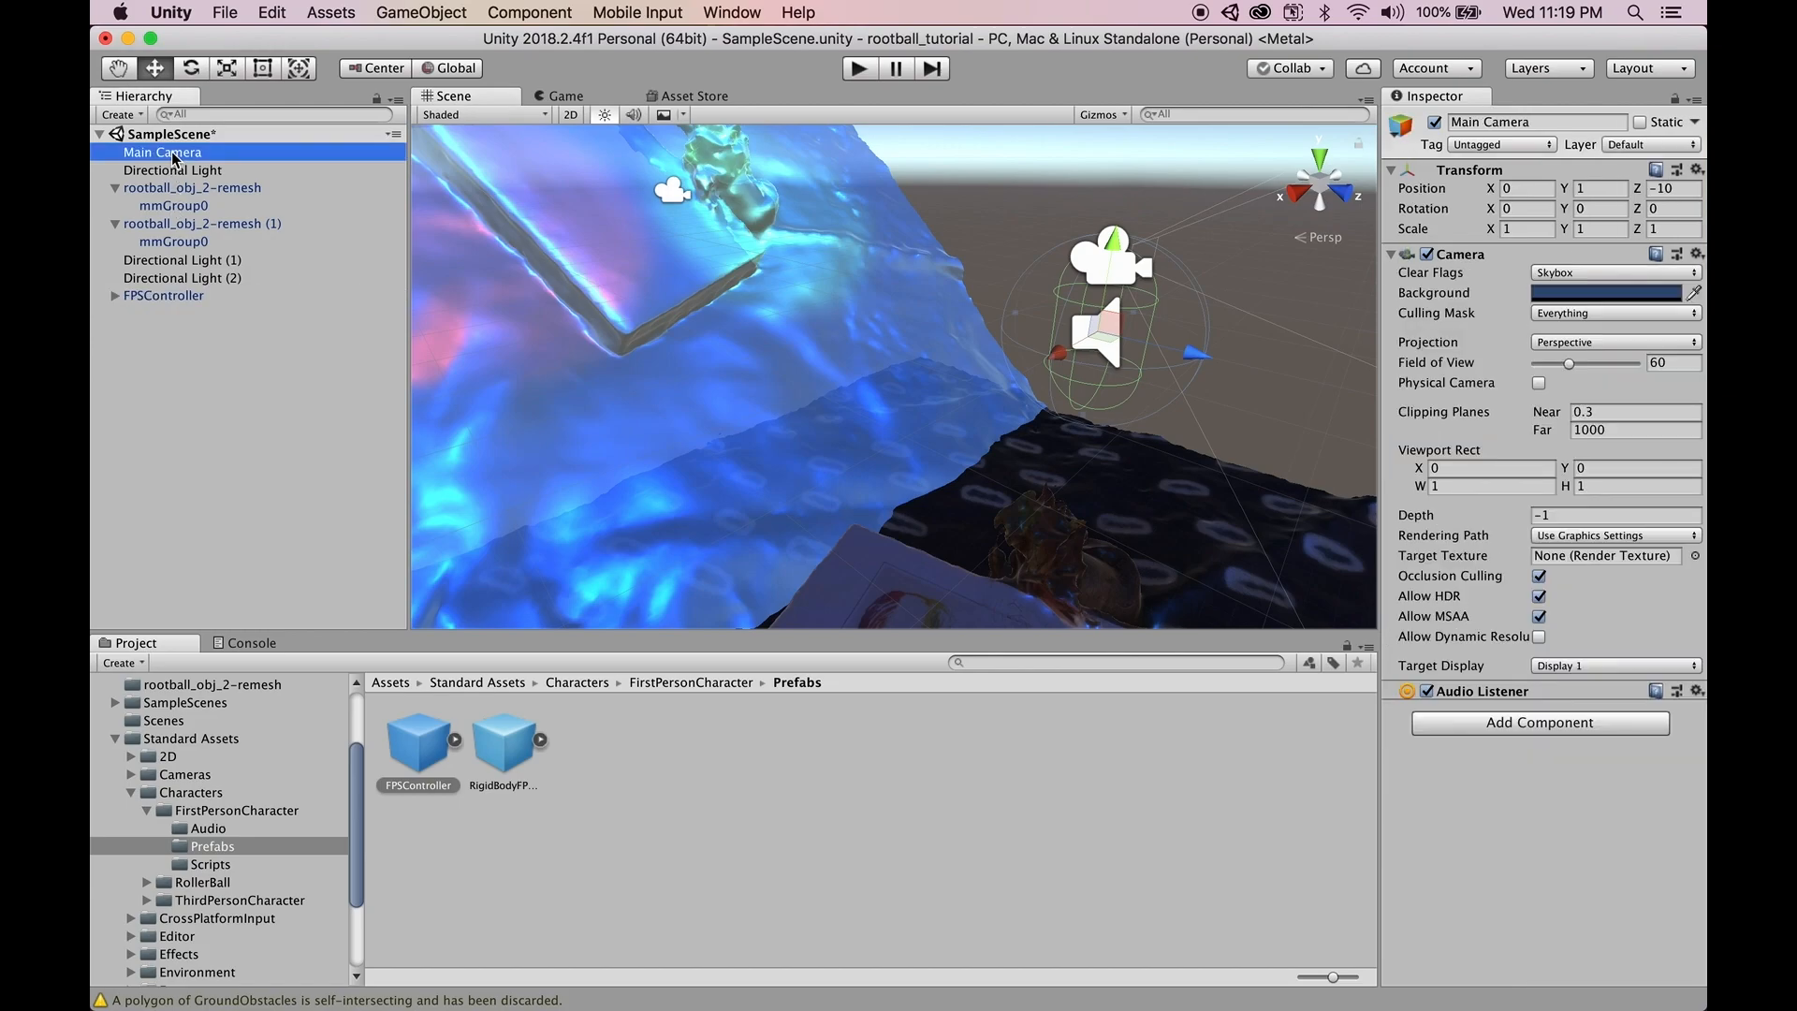
right_click(181, 151)
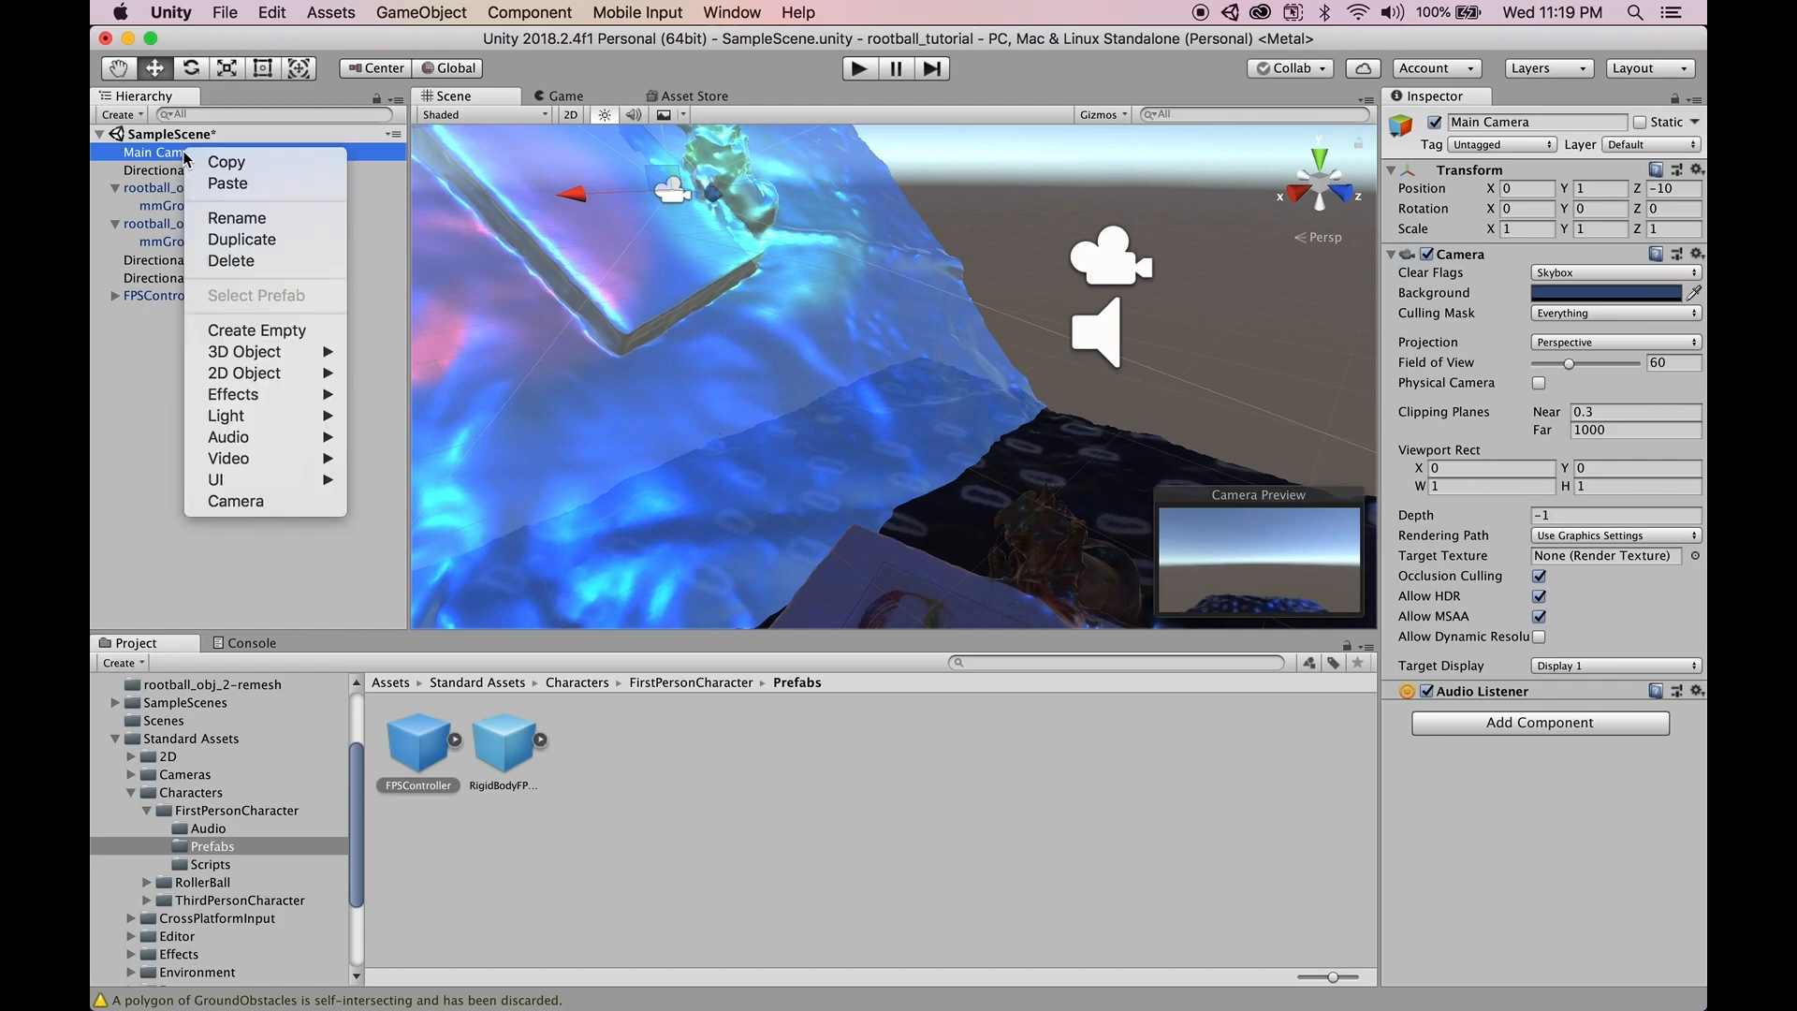
left_click(233, 261)
- Select the FPSController's FirstPersonCharacter child to examine its camera settings and its placement above the textured model
left_click(117, 279)
left_click(157, 295)
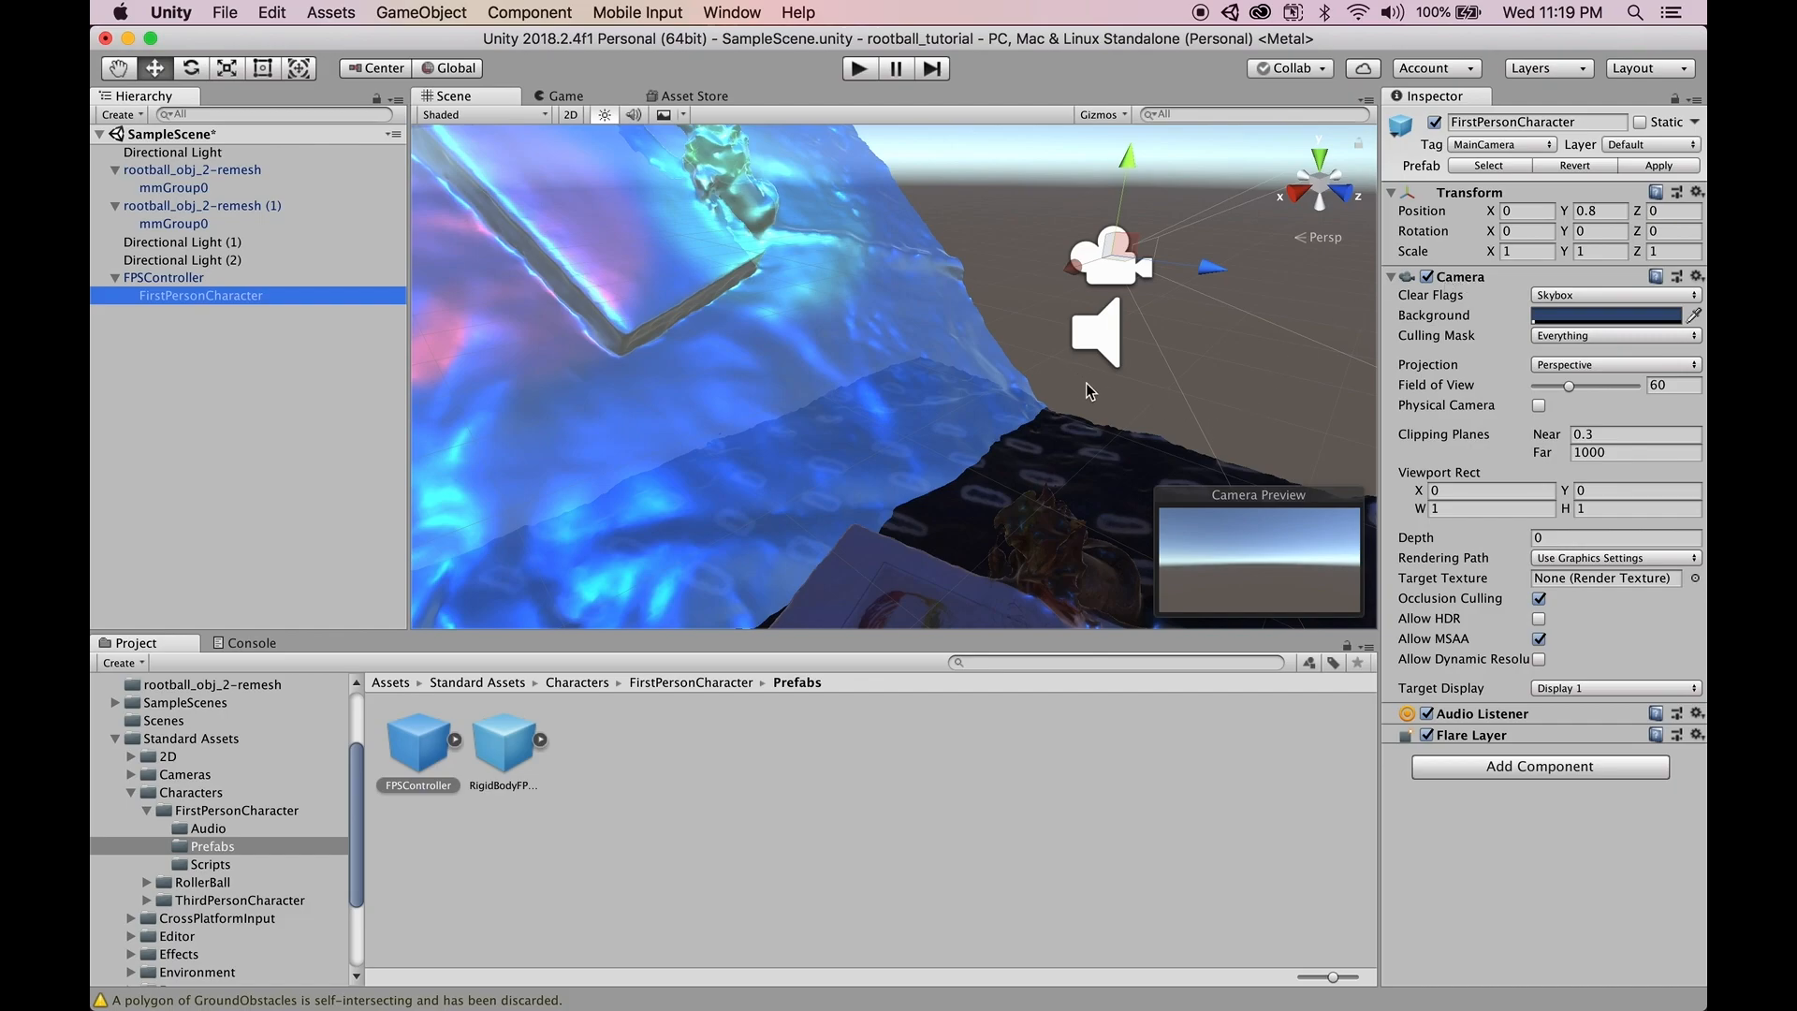
left_click_drag(1130, 348, 1030, 368, "alt")
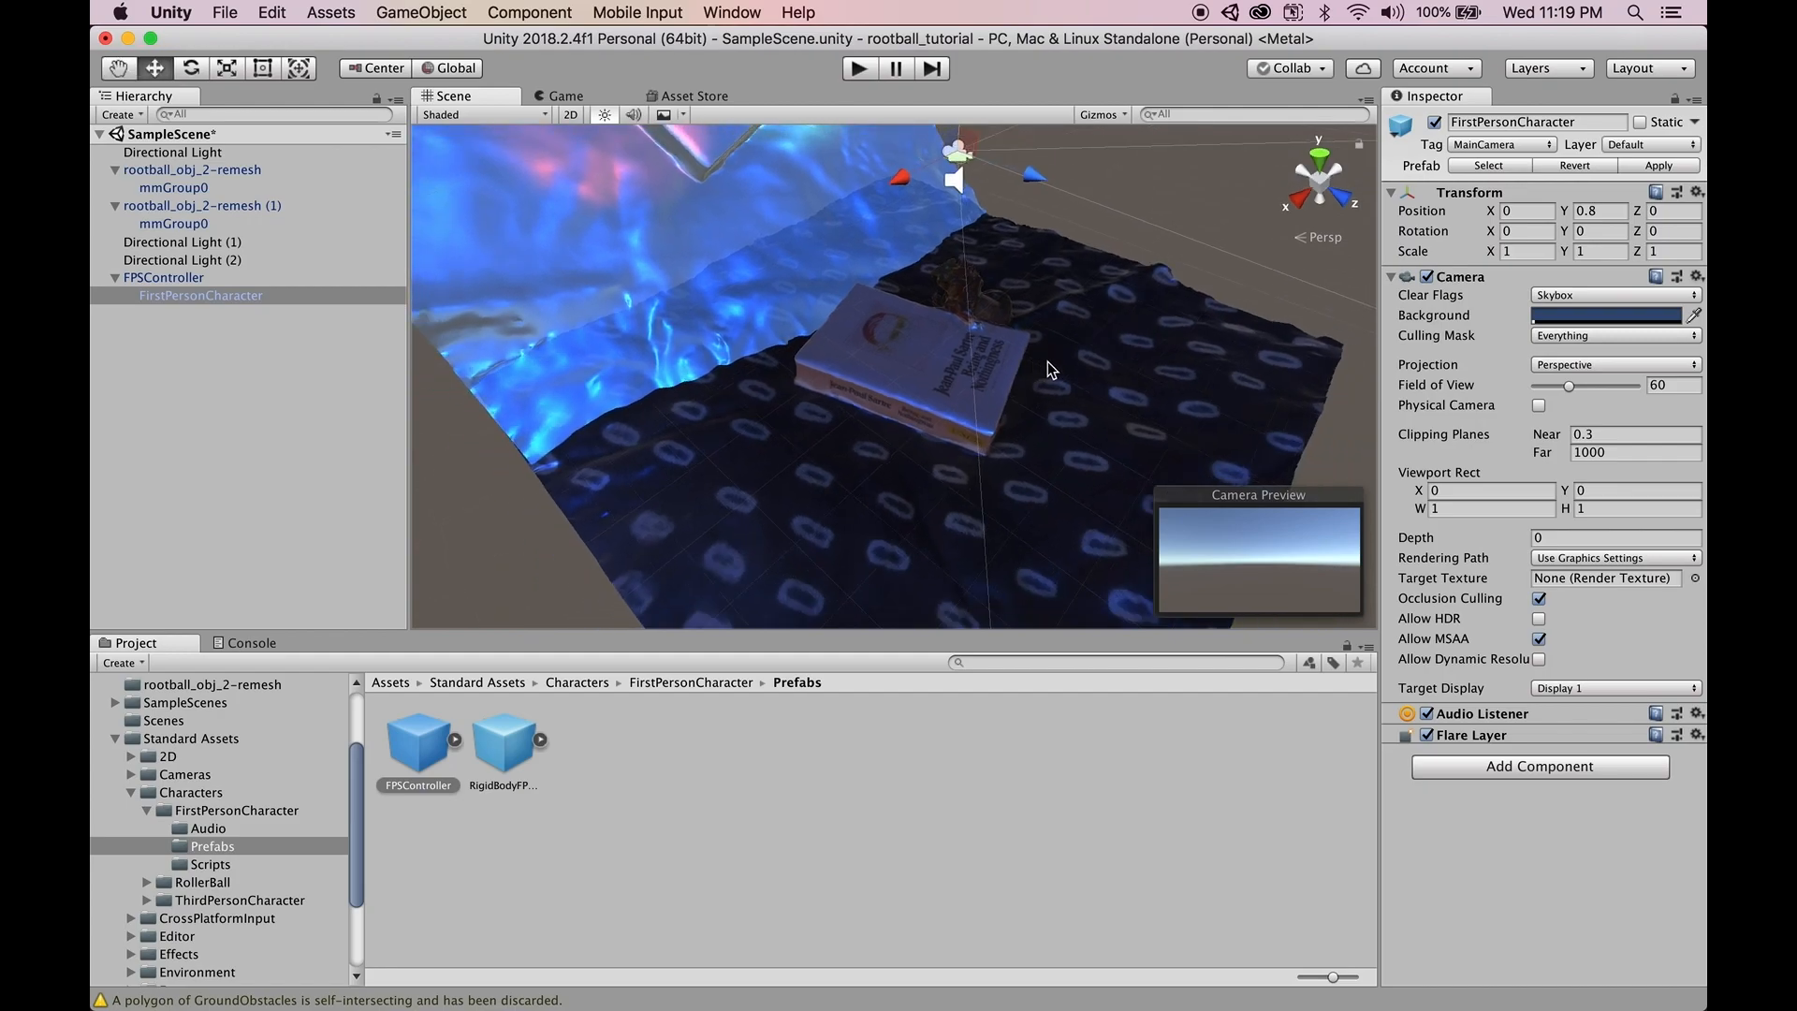
scroll(874, 264, "up", 3)
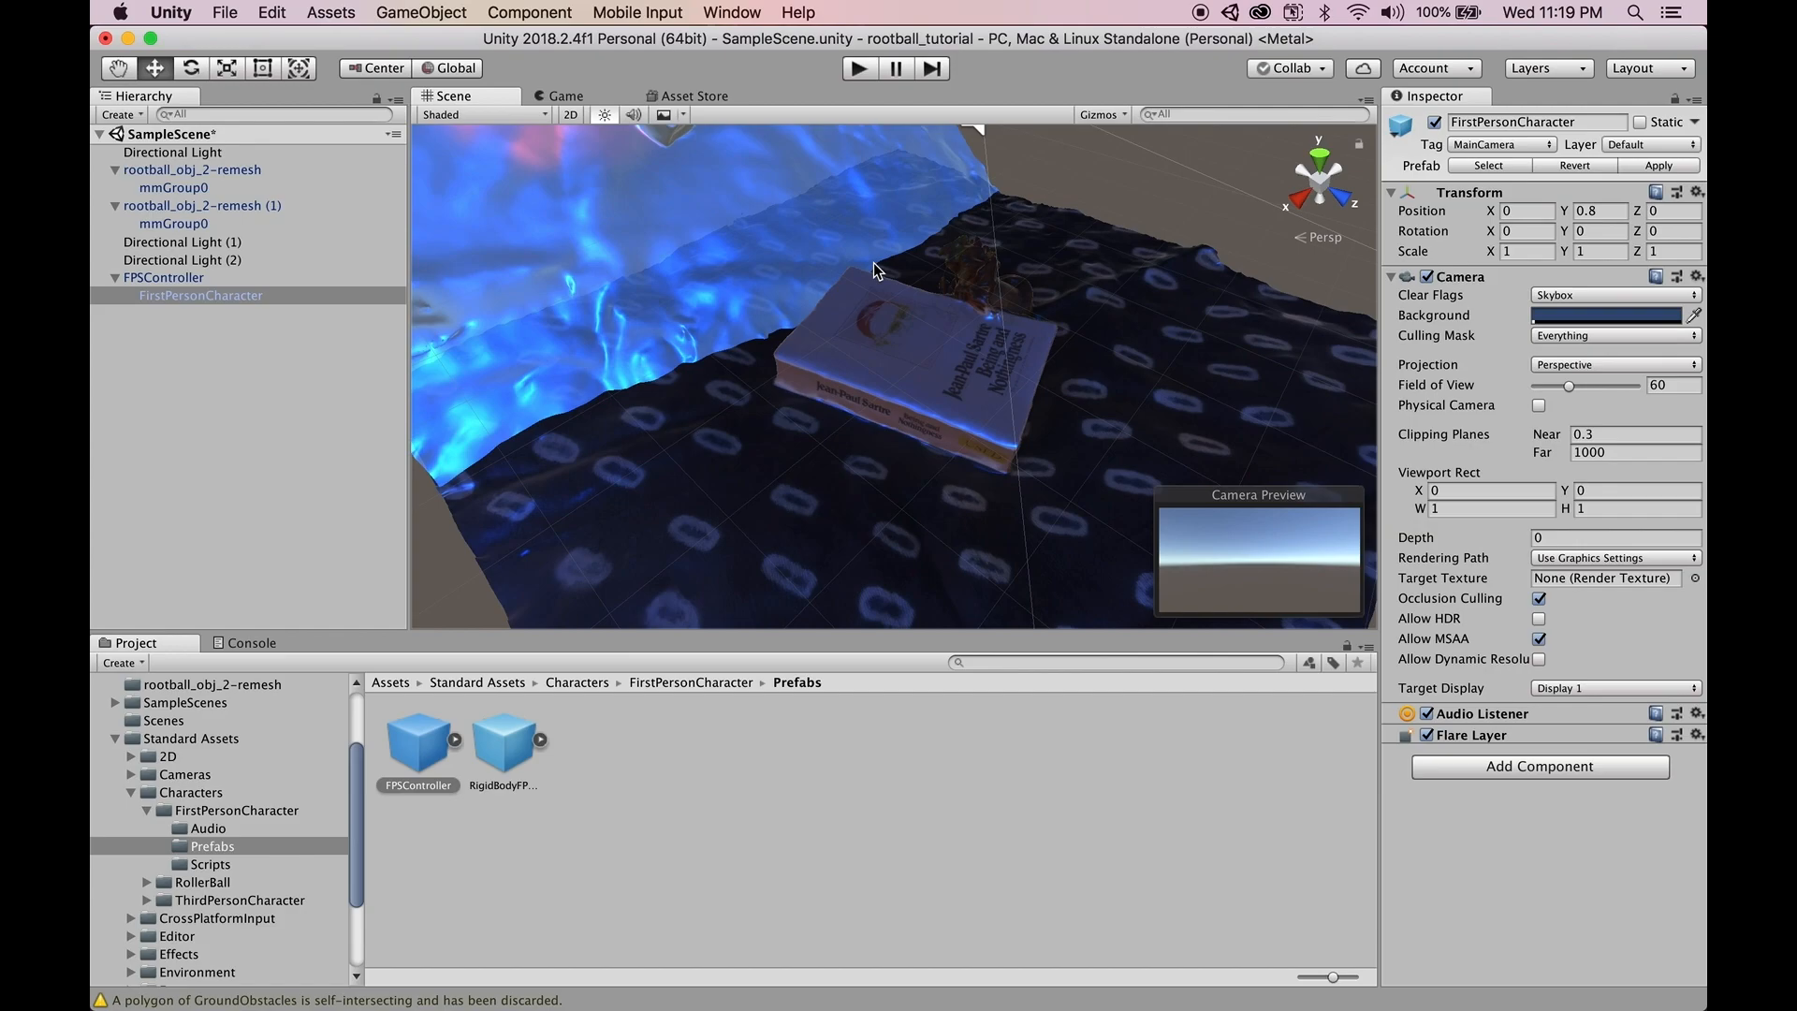
right_click_drag(872, 299, 873, 166)
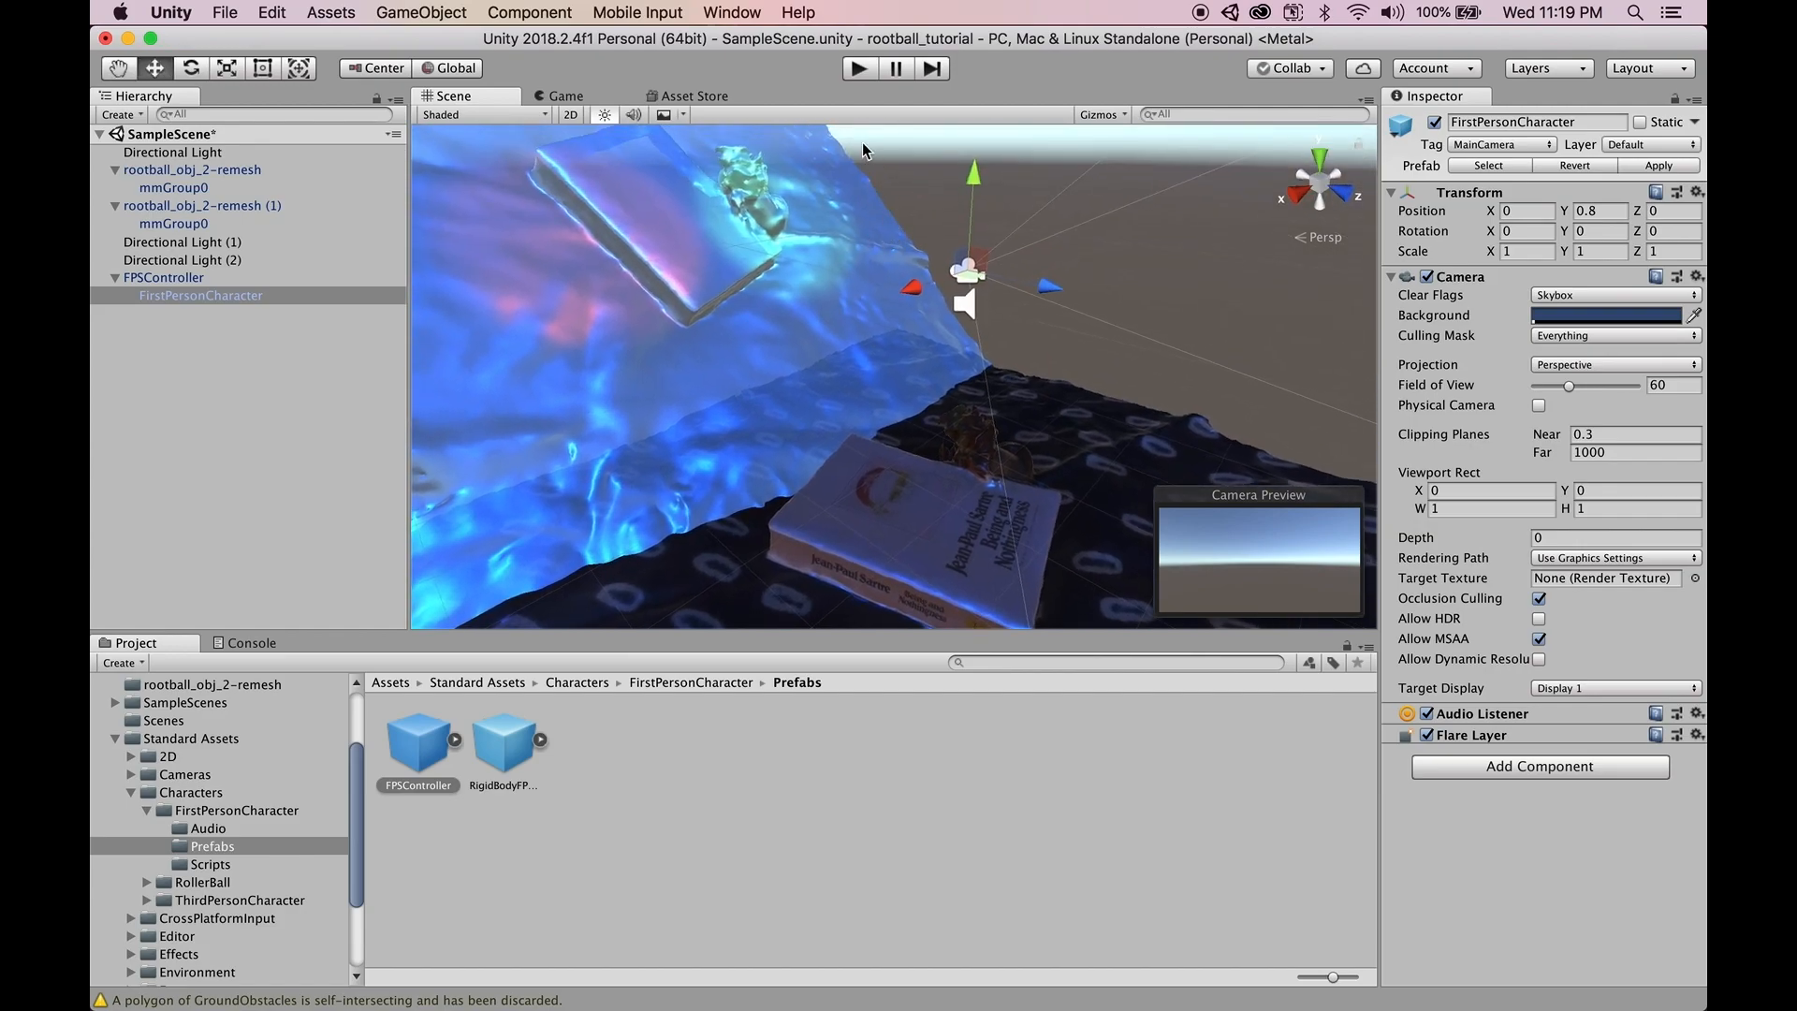
- Play the scene and walk the first-person character across the textured model, around the root and book, looking towards the glass version
left_click(858, 70)
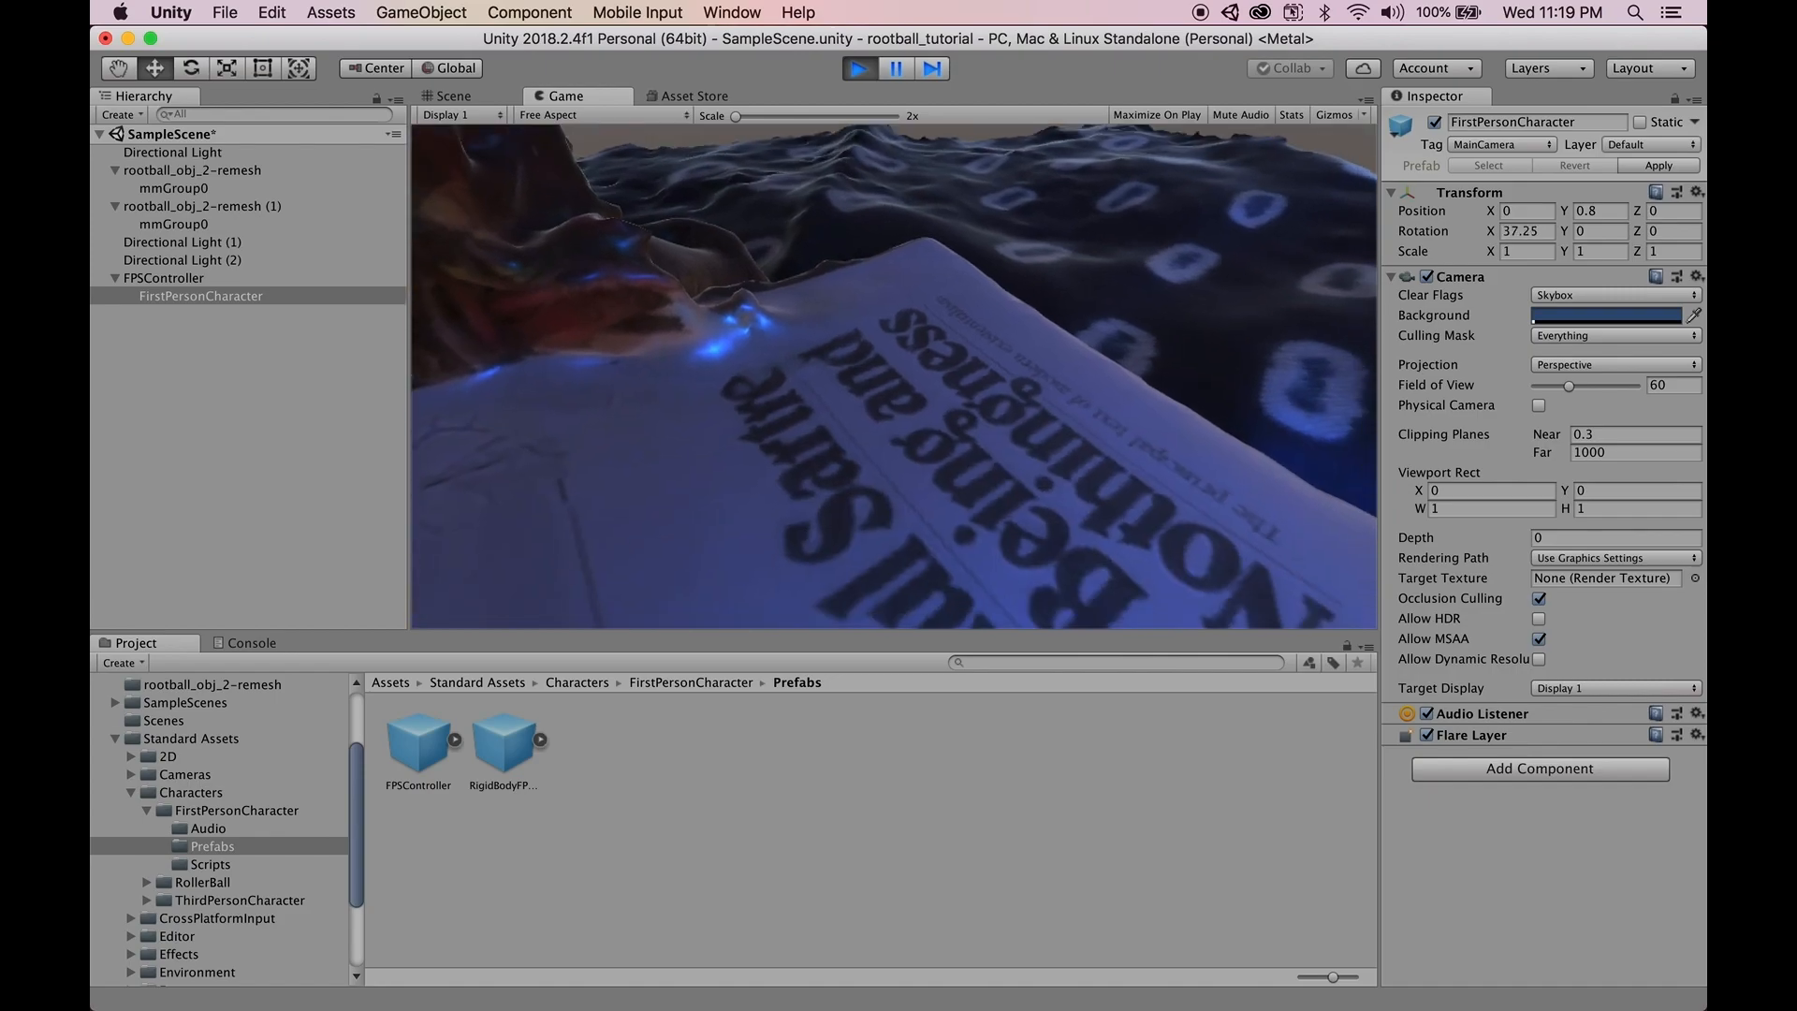
key("w")
key("w")
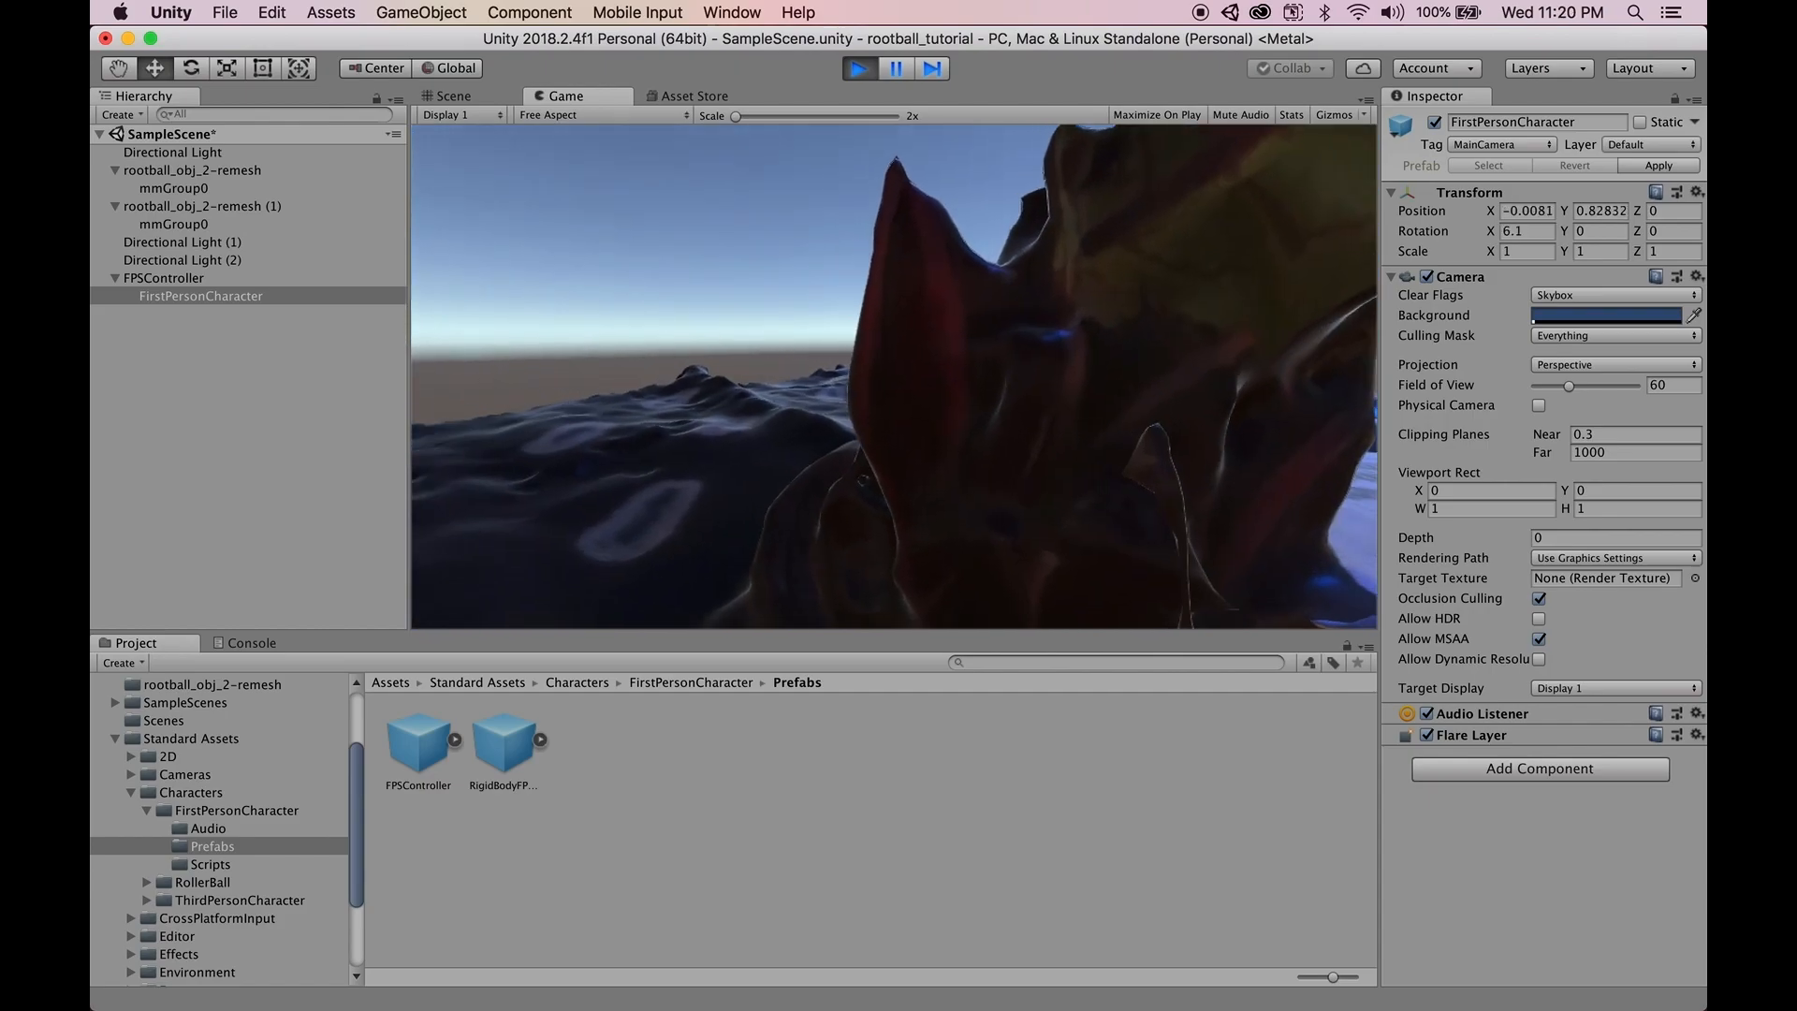
key("w")
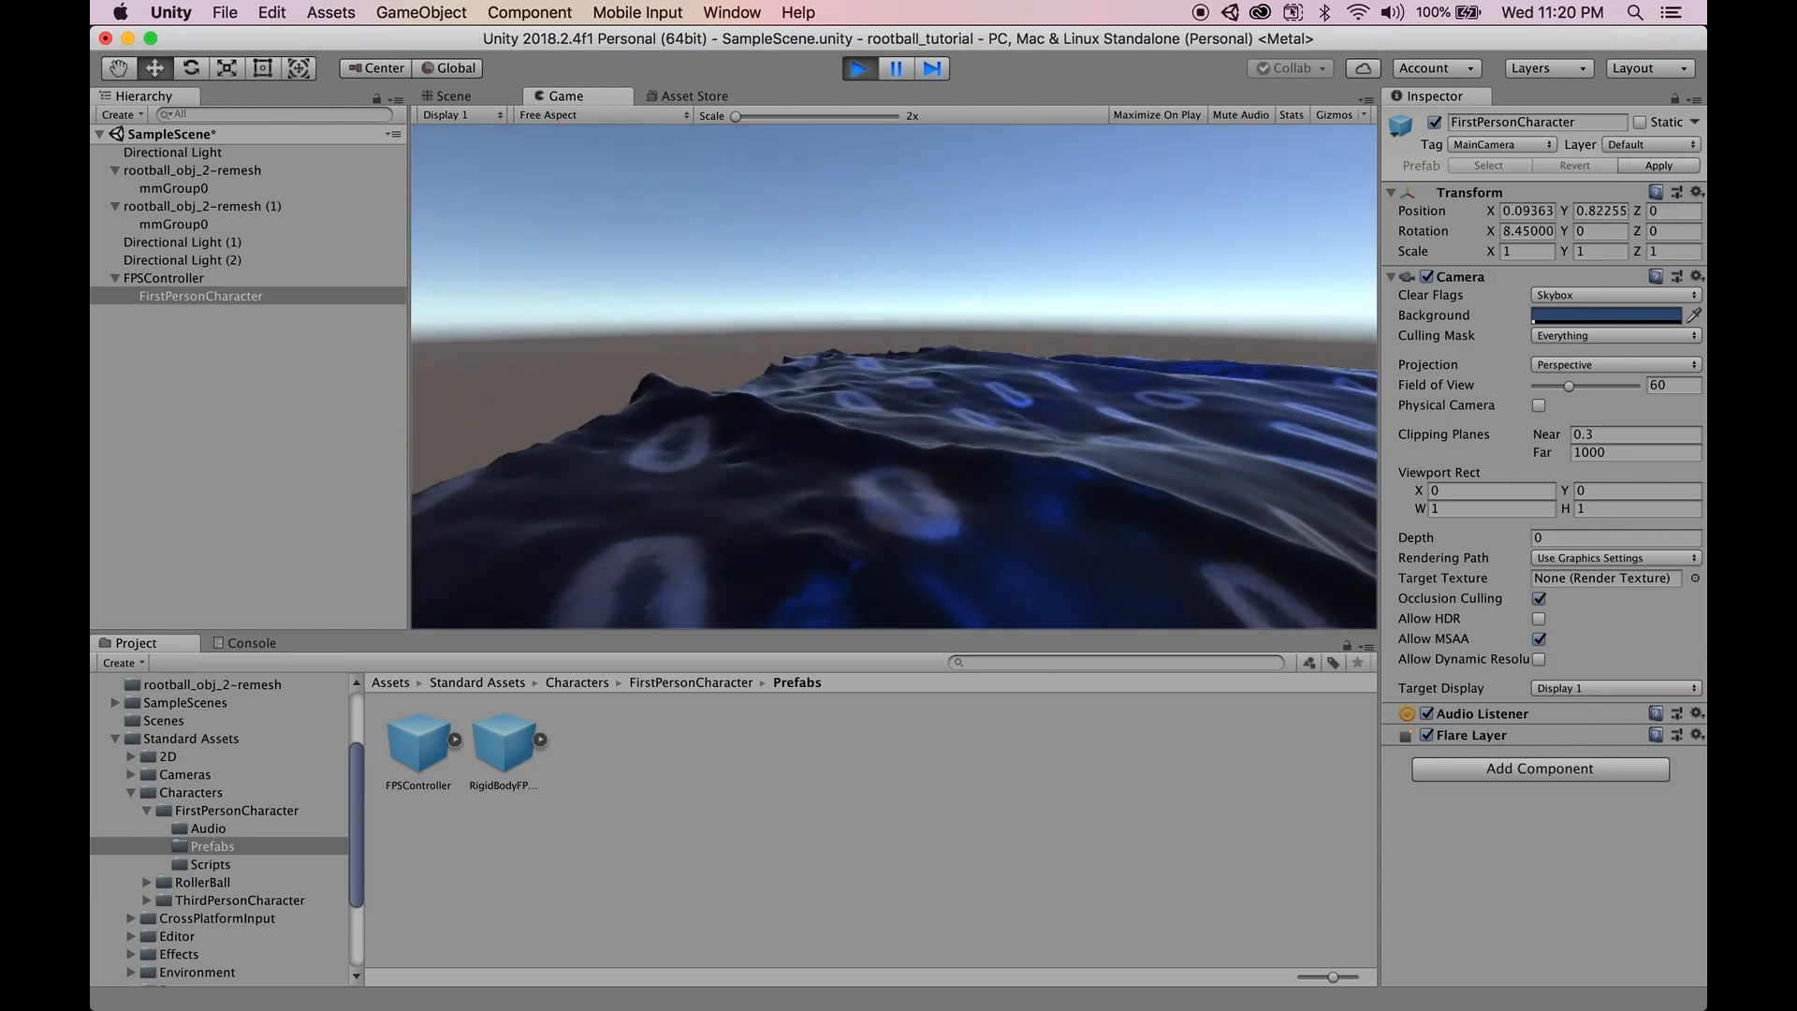
key("w")
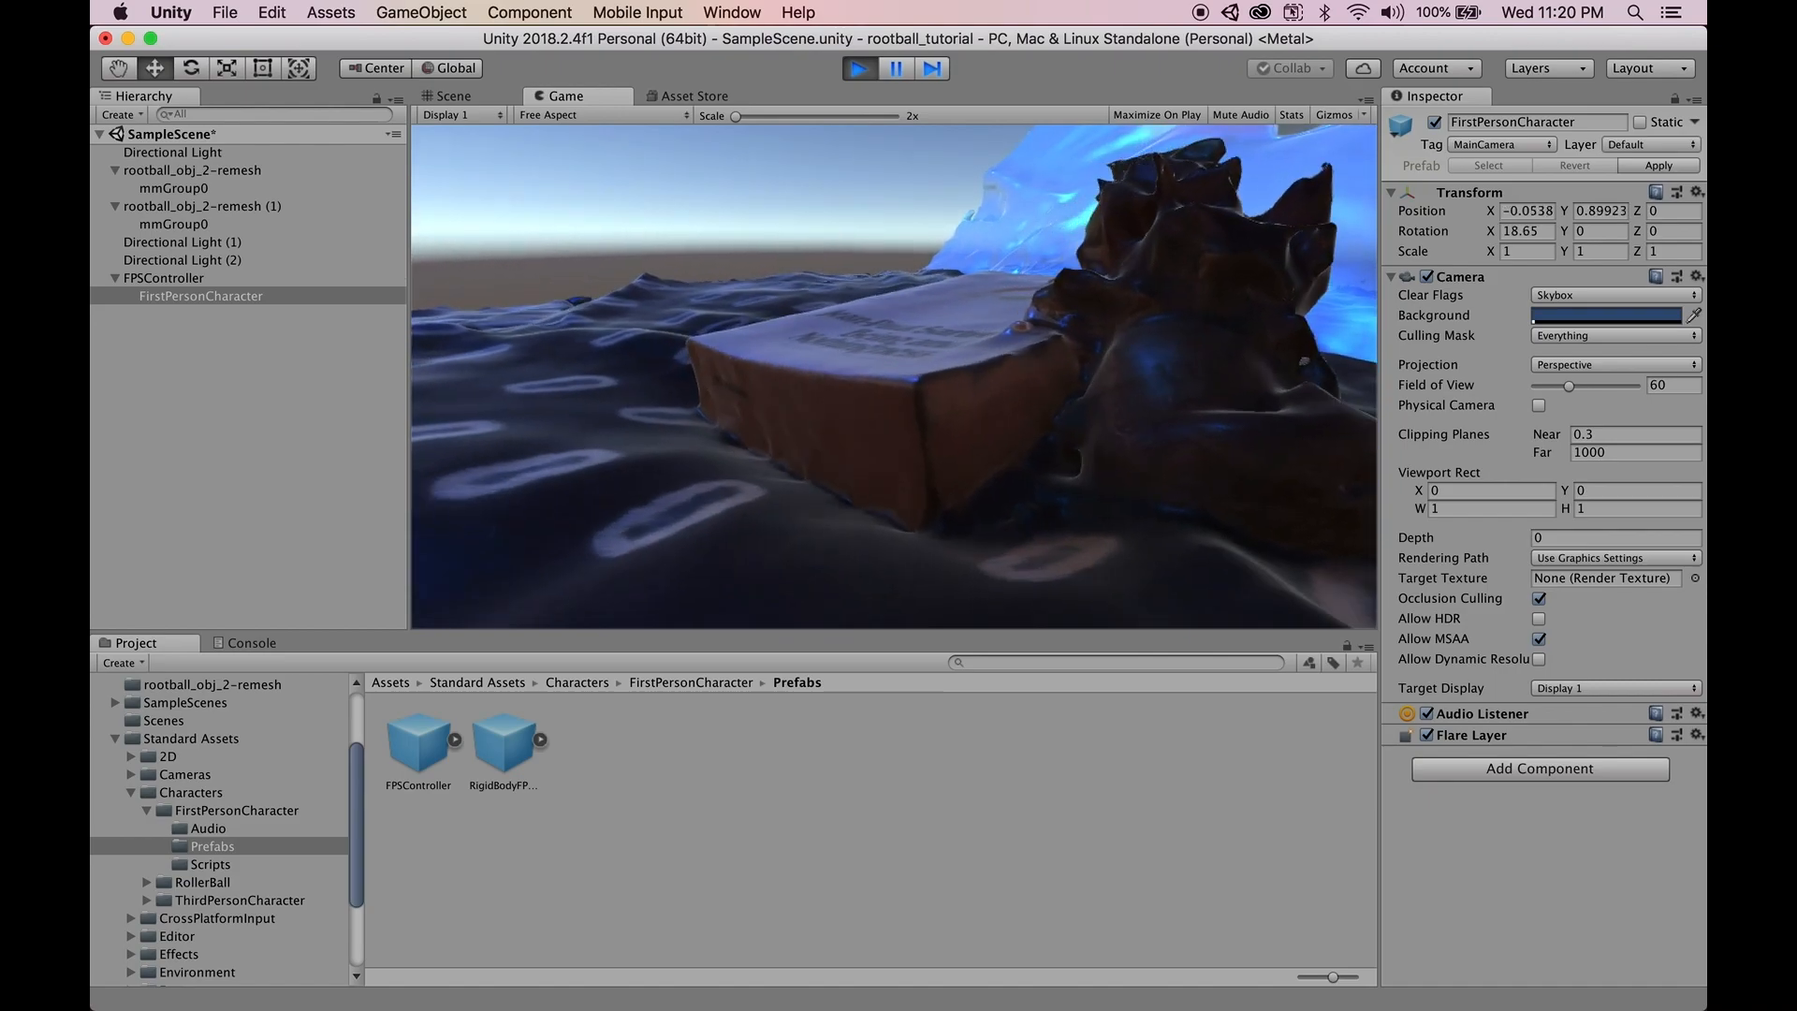
key("w")
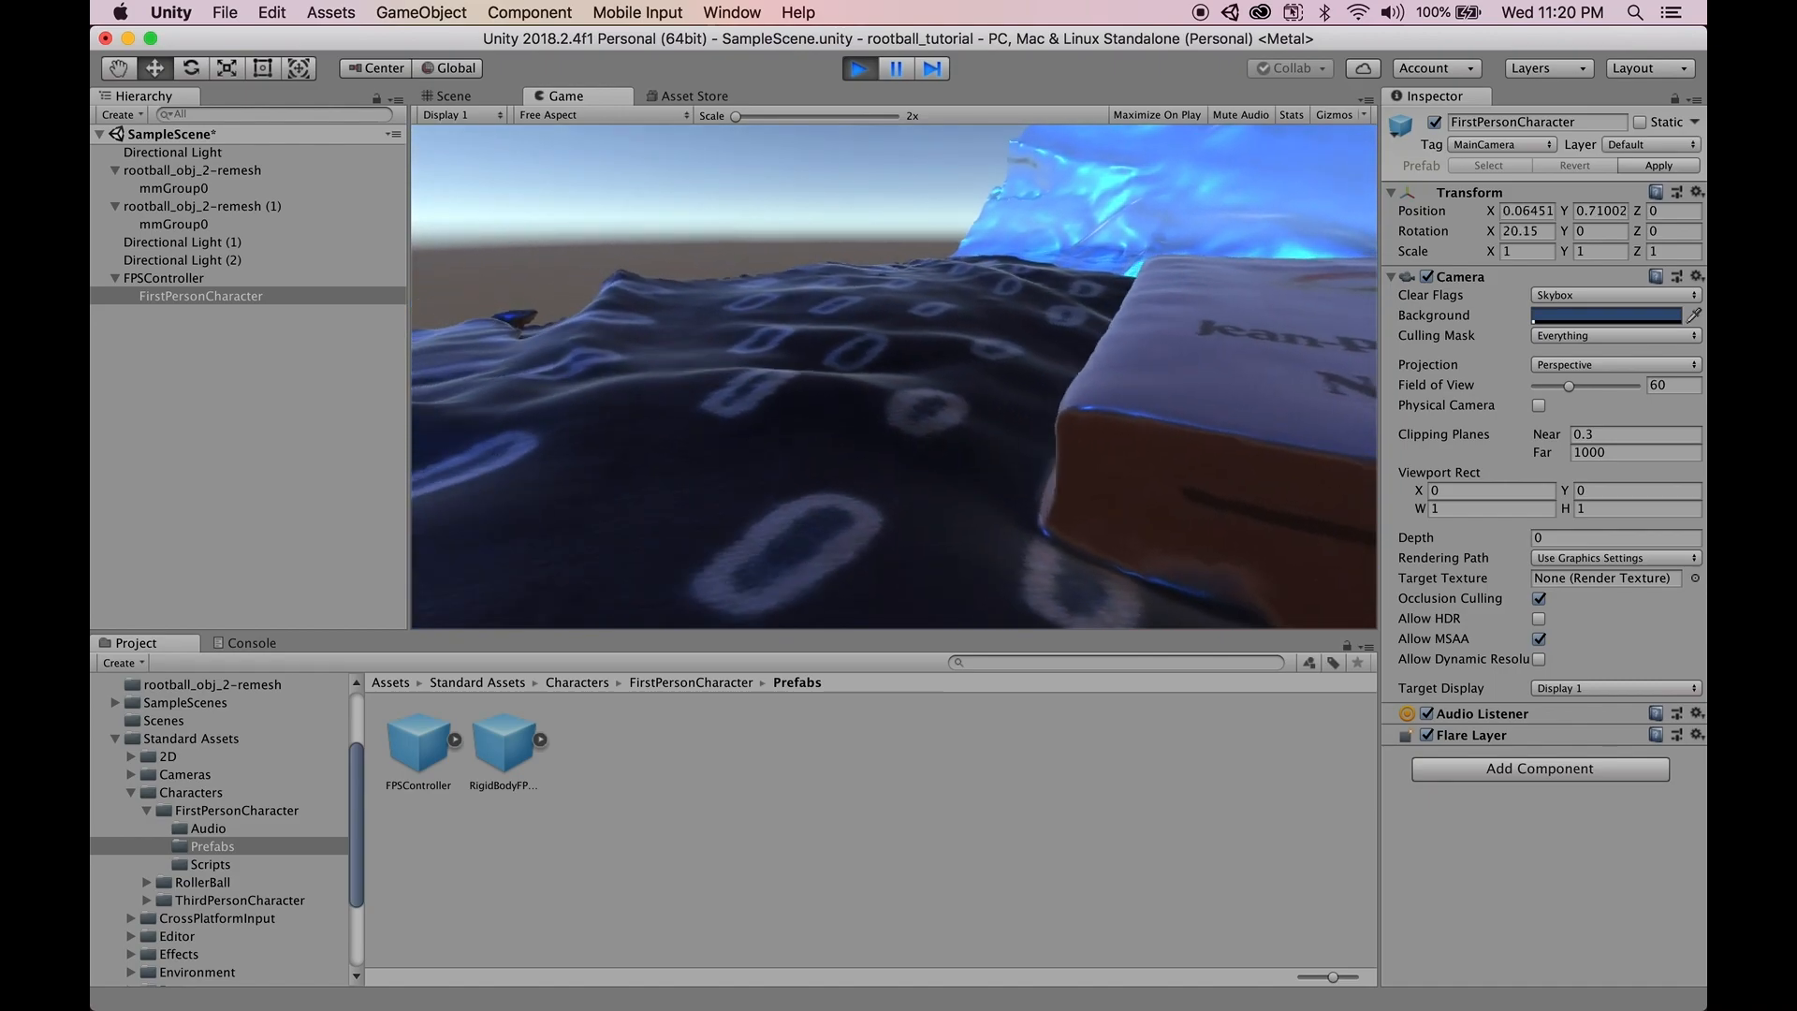
key("w")
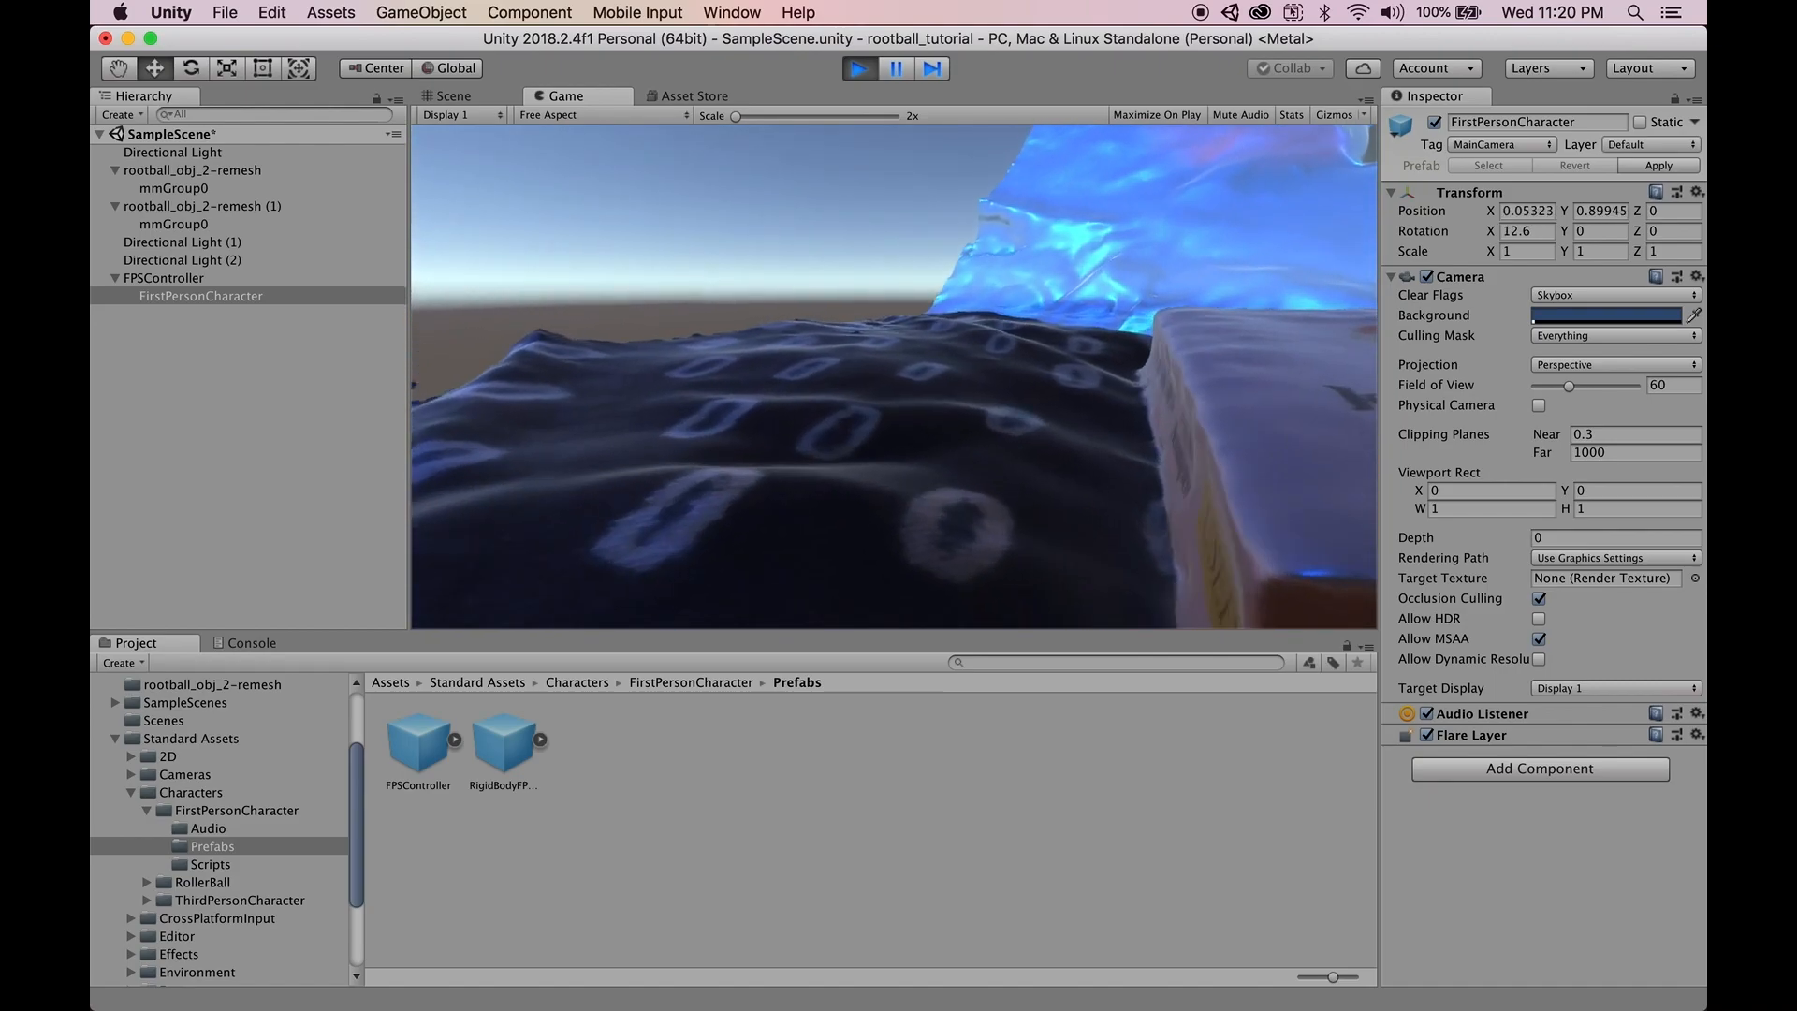
key("w")
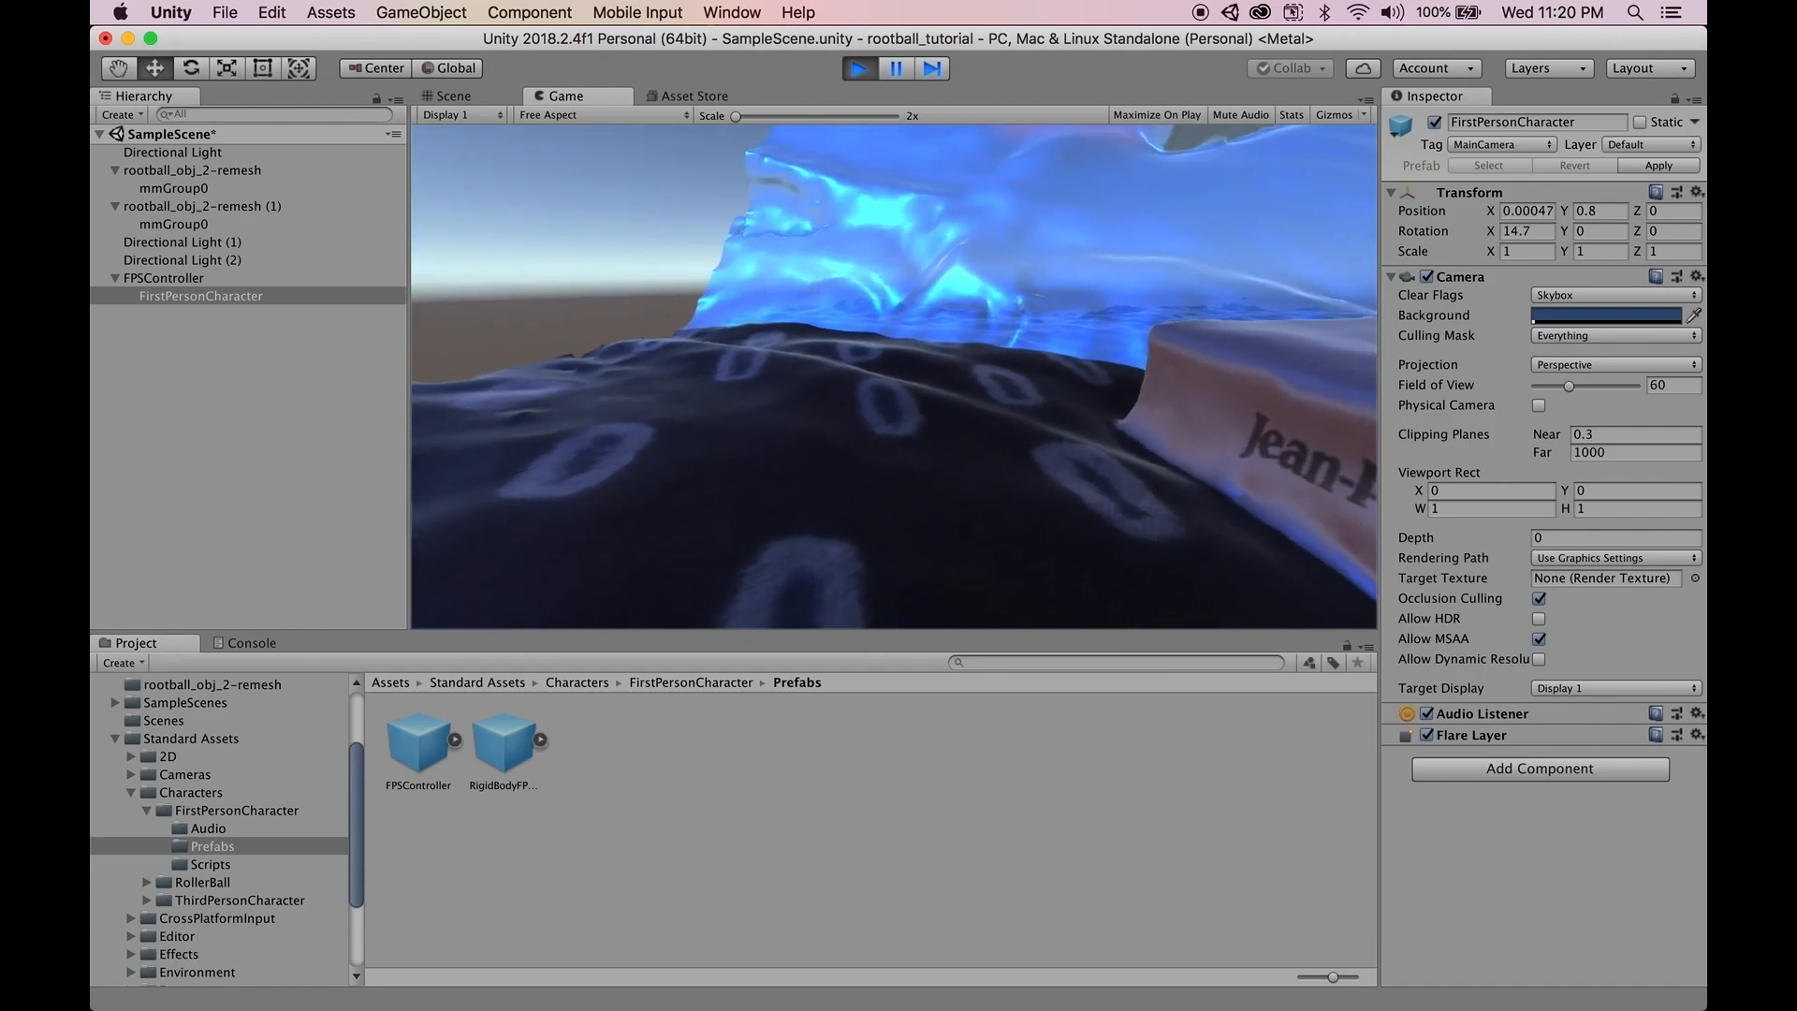
key("w")
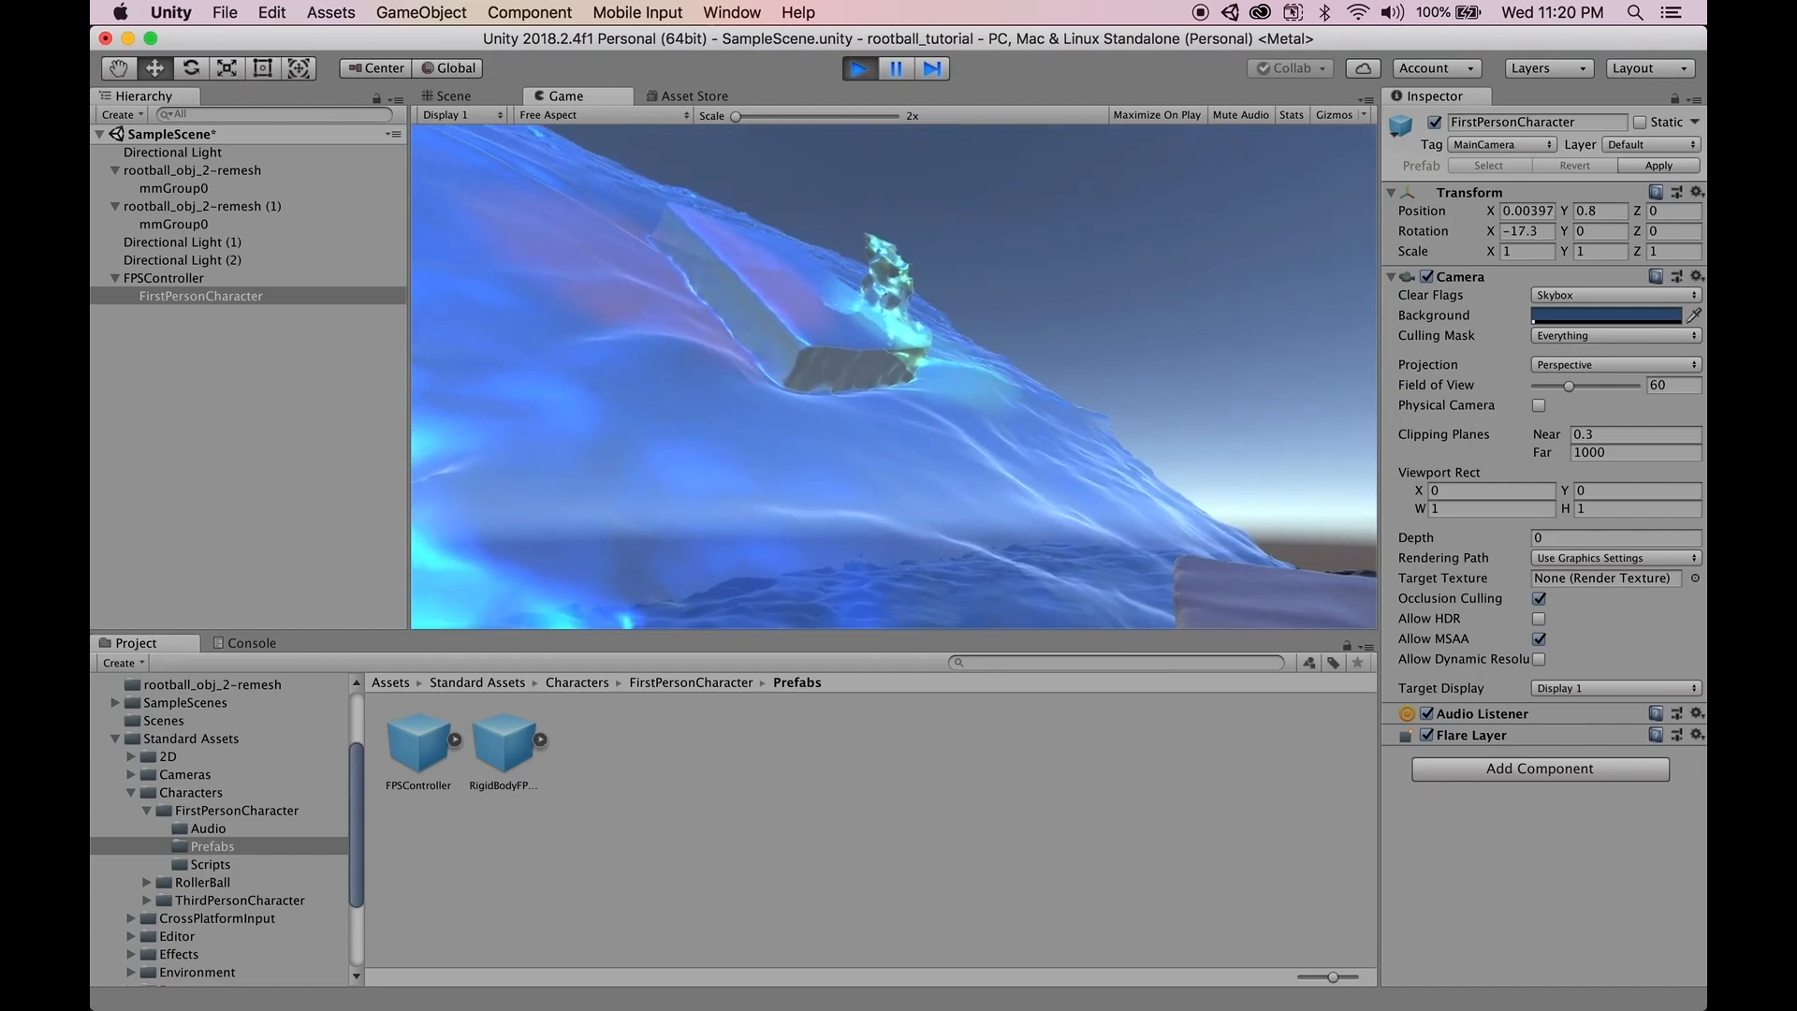
key("Escape")
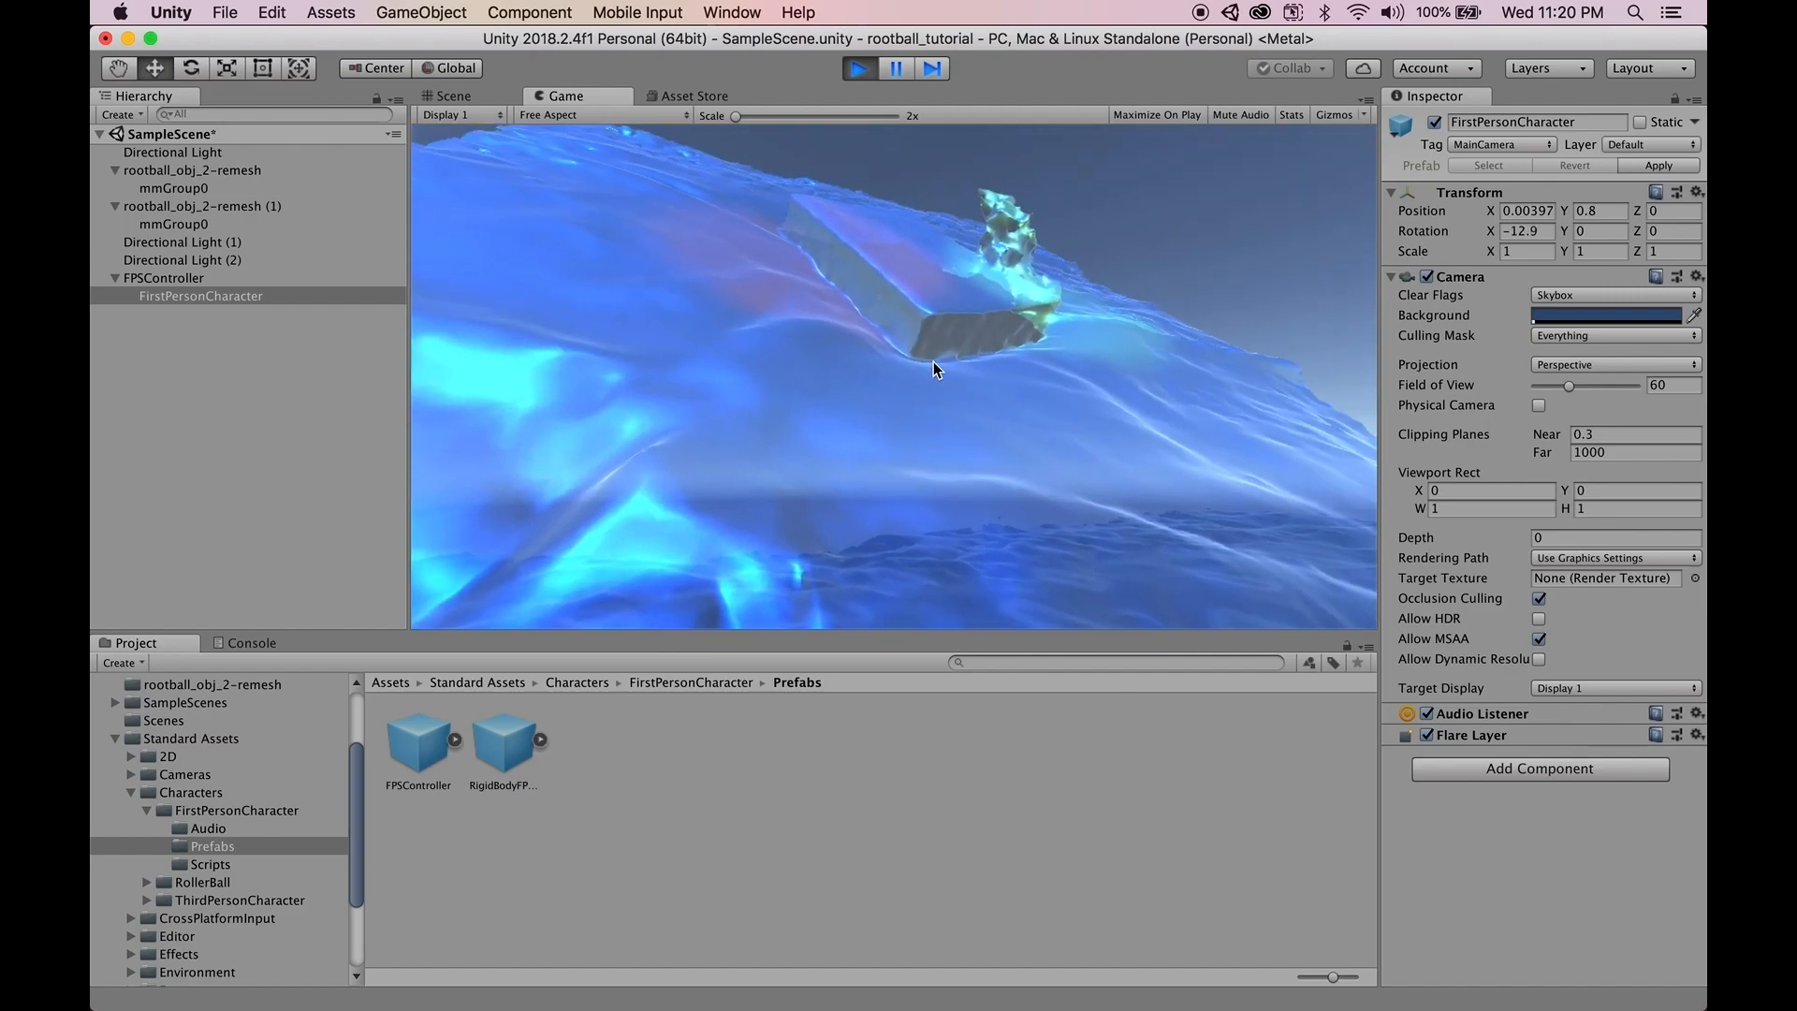
- Continue walking in play mode to test moving on the book's surface, and release the mouse pointer from the game
key("w")
key("w")
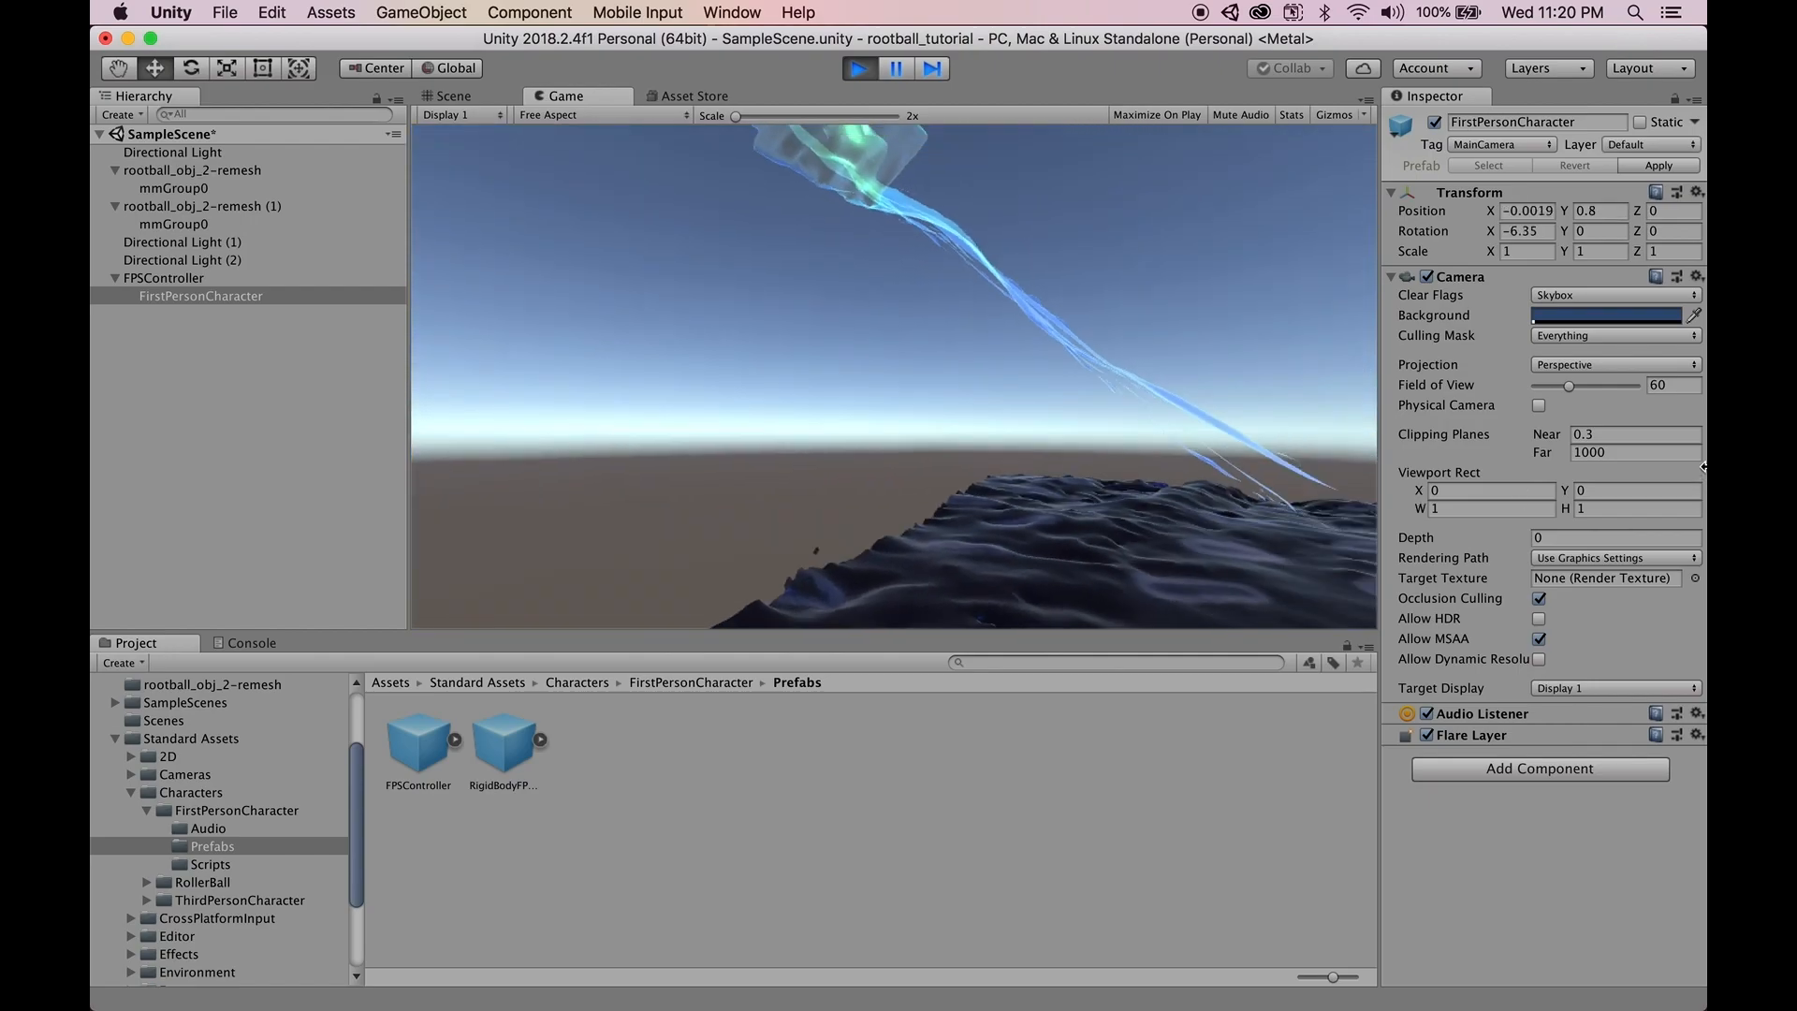
key("w")
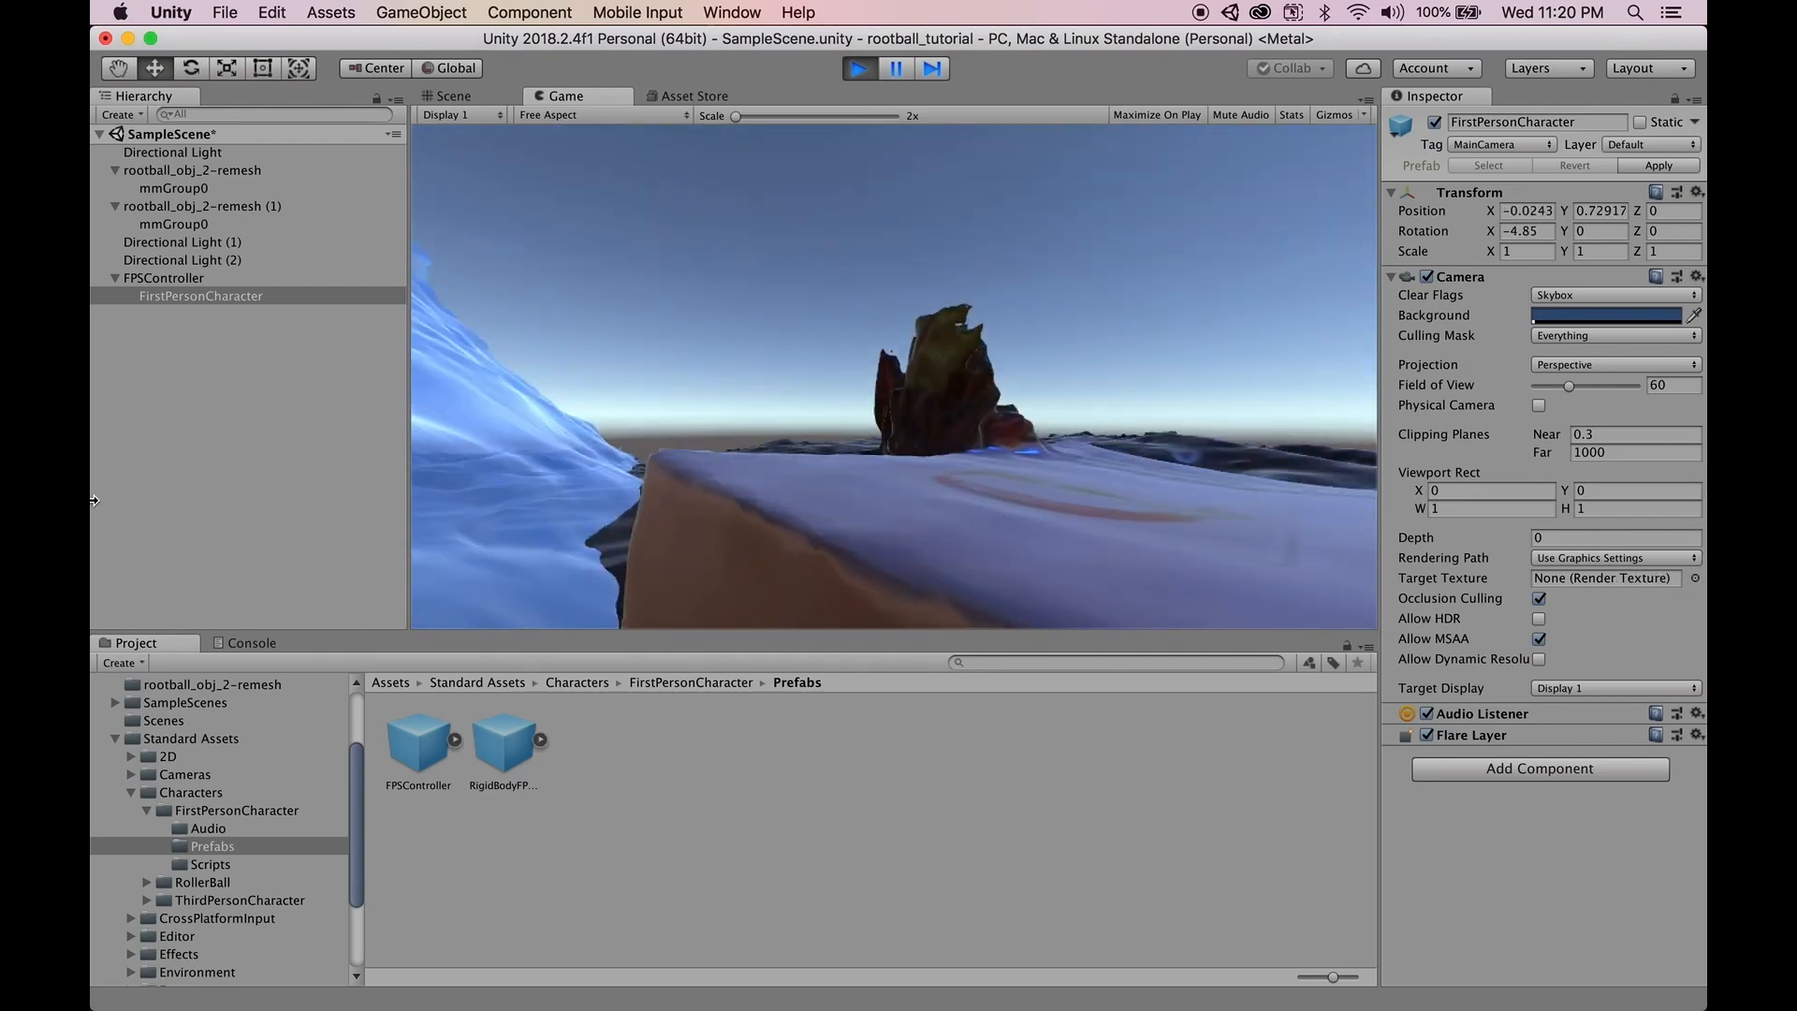
key("s")
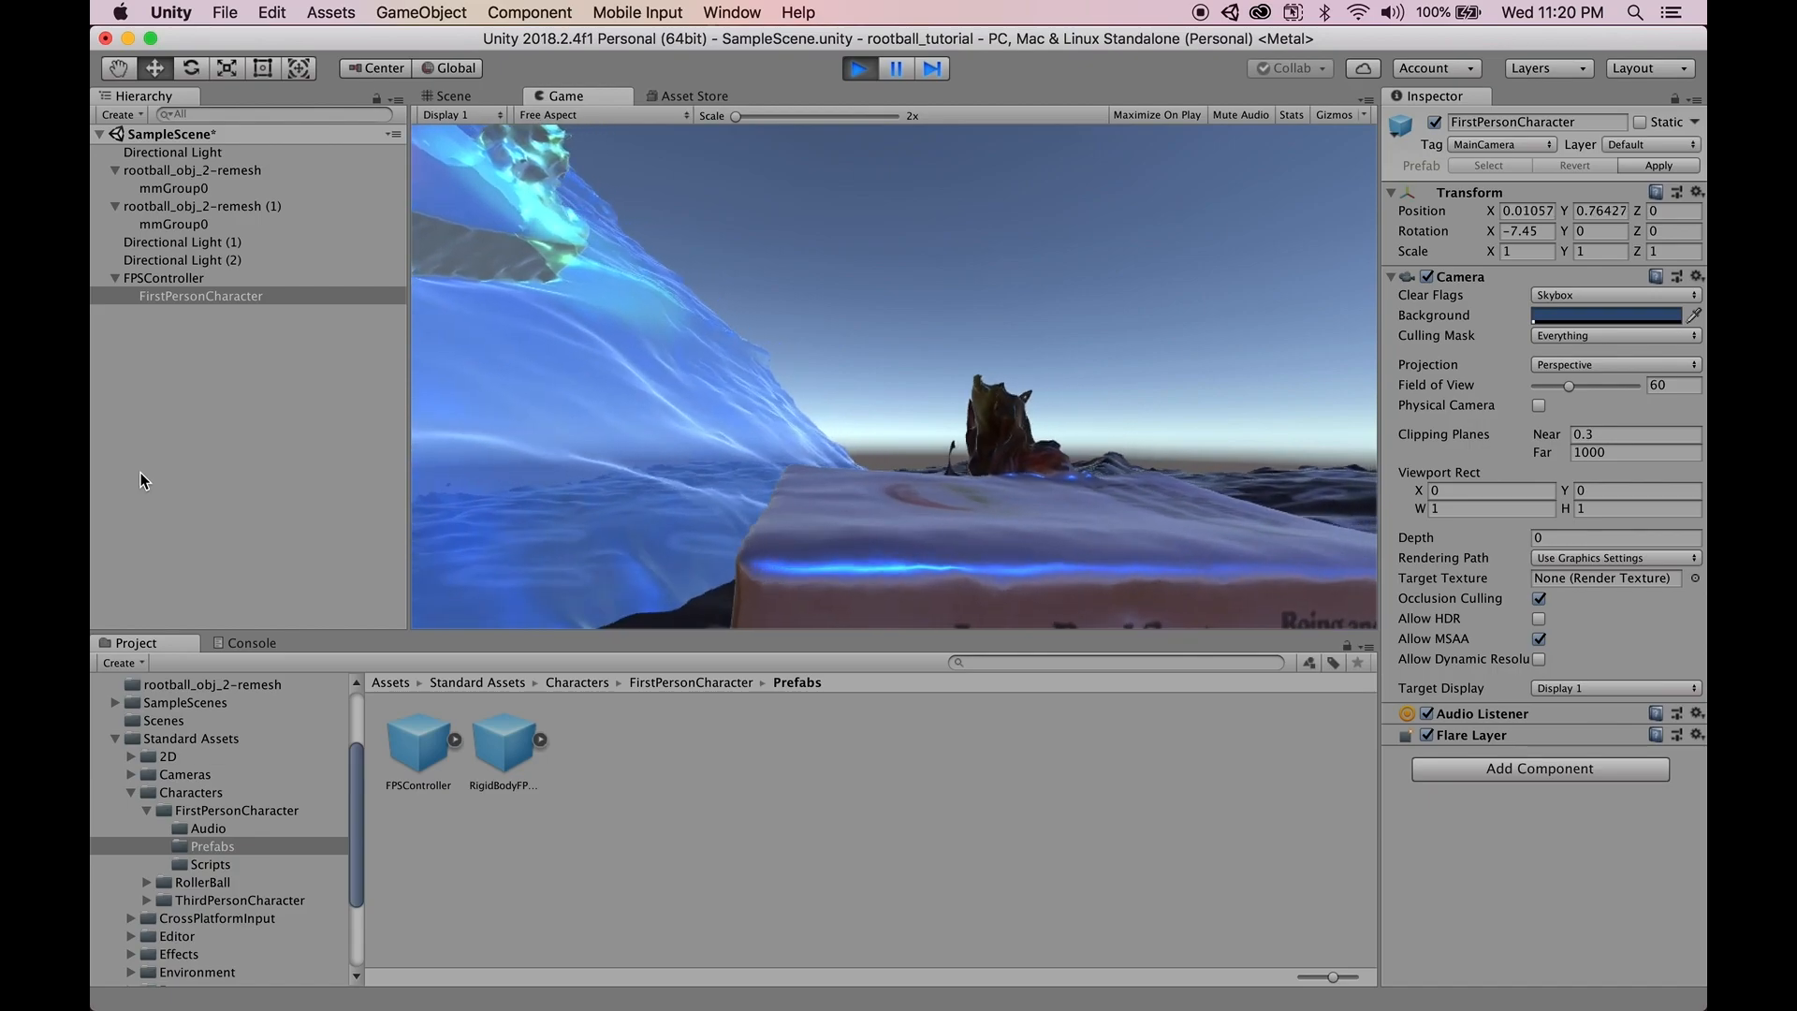
key("w")
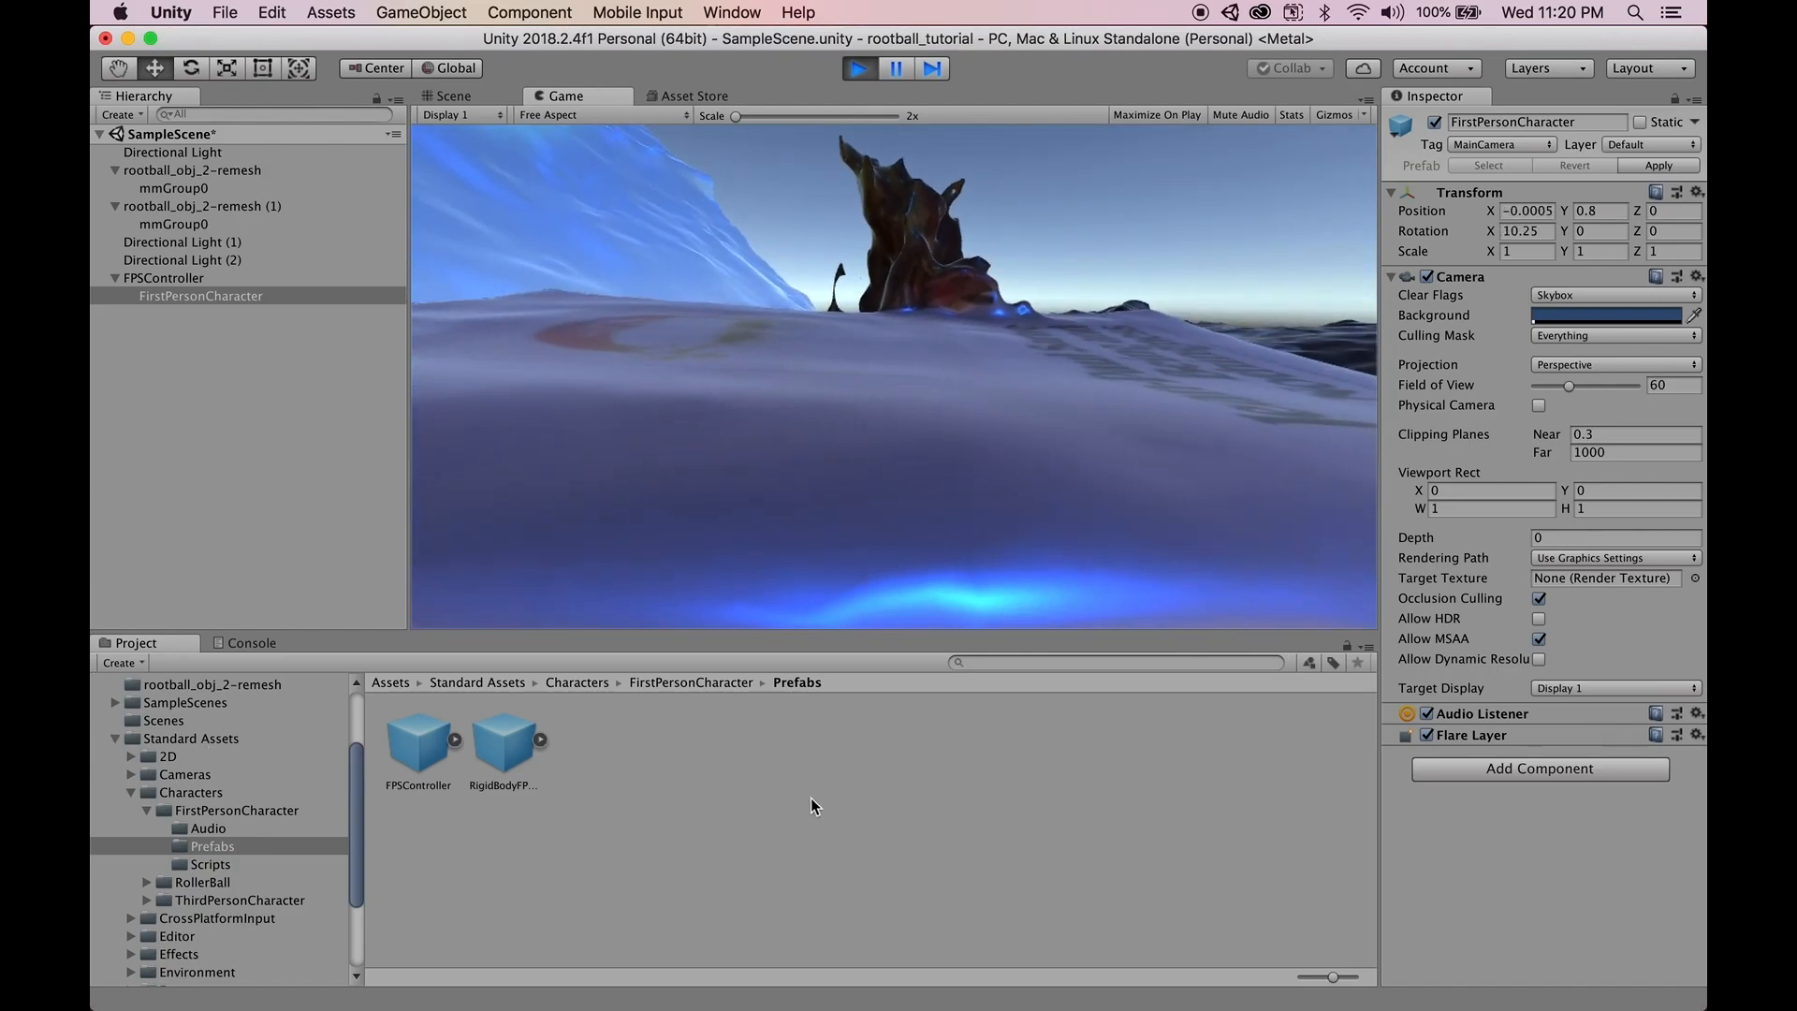
key("Escape")
- Inspect the mmGroup0 child of rootball_obj_2-remesh (1) and its Mesh Collider during play, comparing the Scene and Game views
left_click(177, 222)
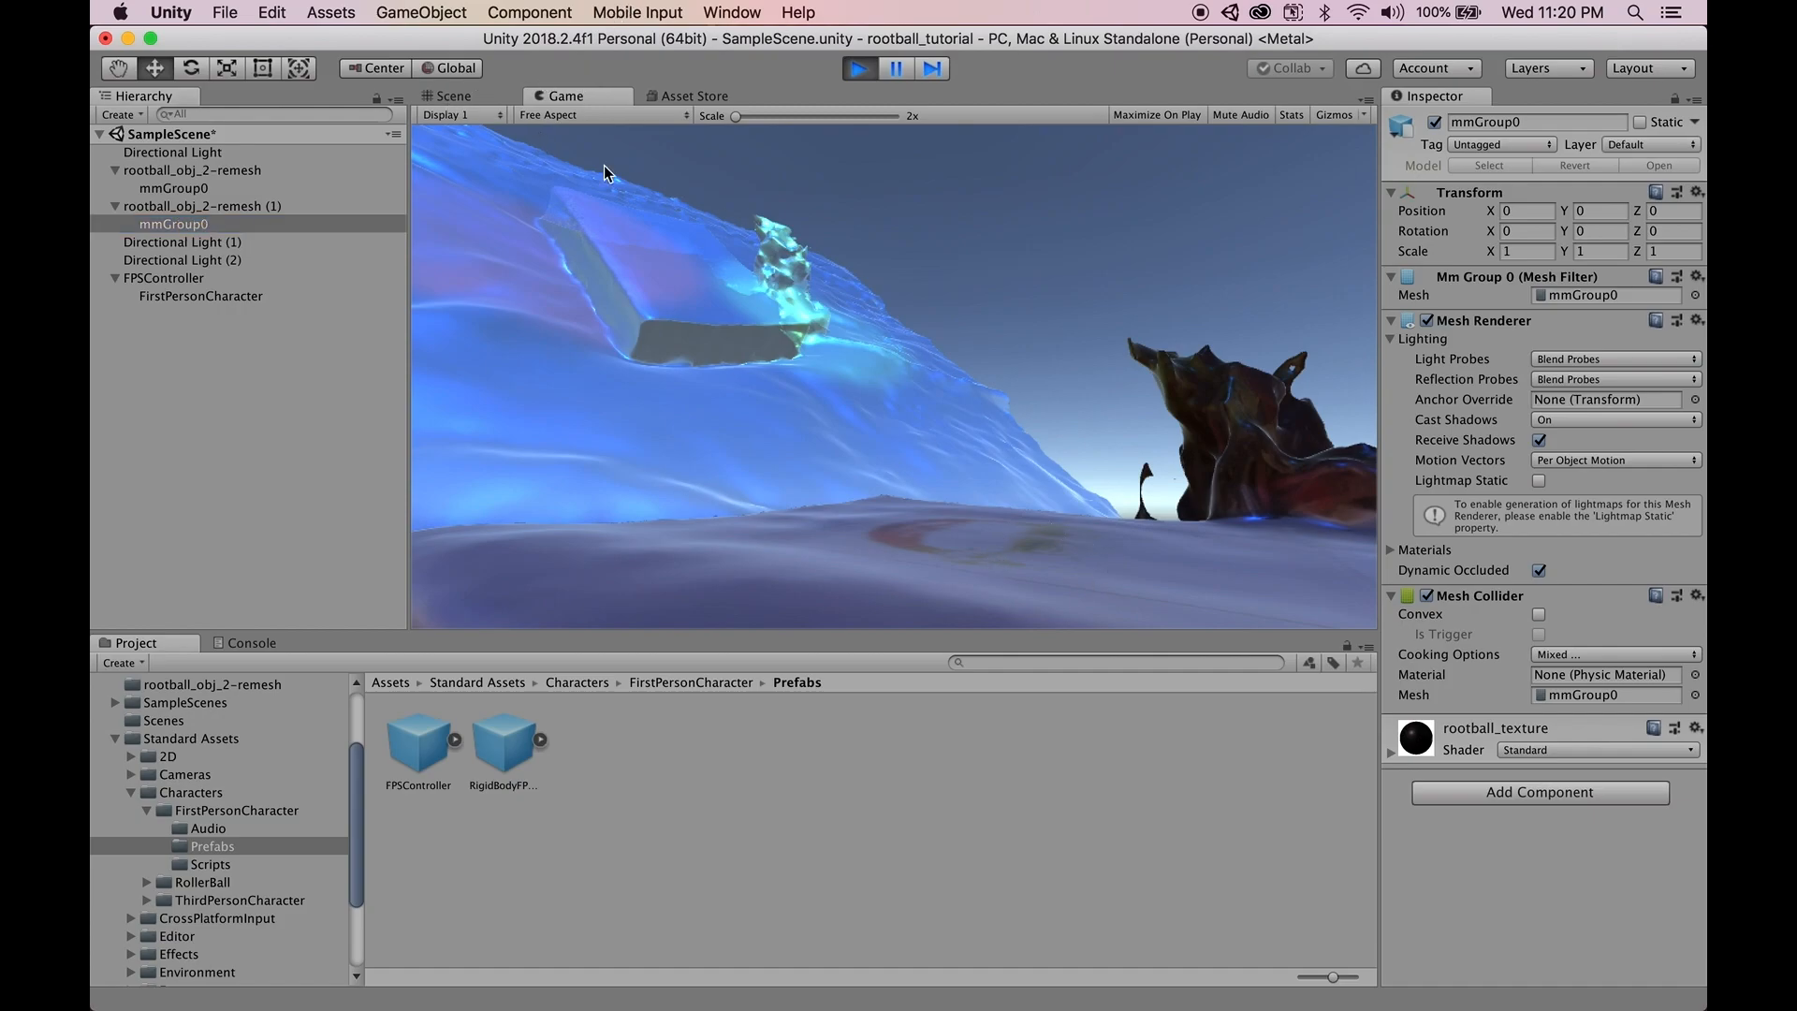
left_click(458, 97)
scroll(953, 479, "down", 5)
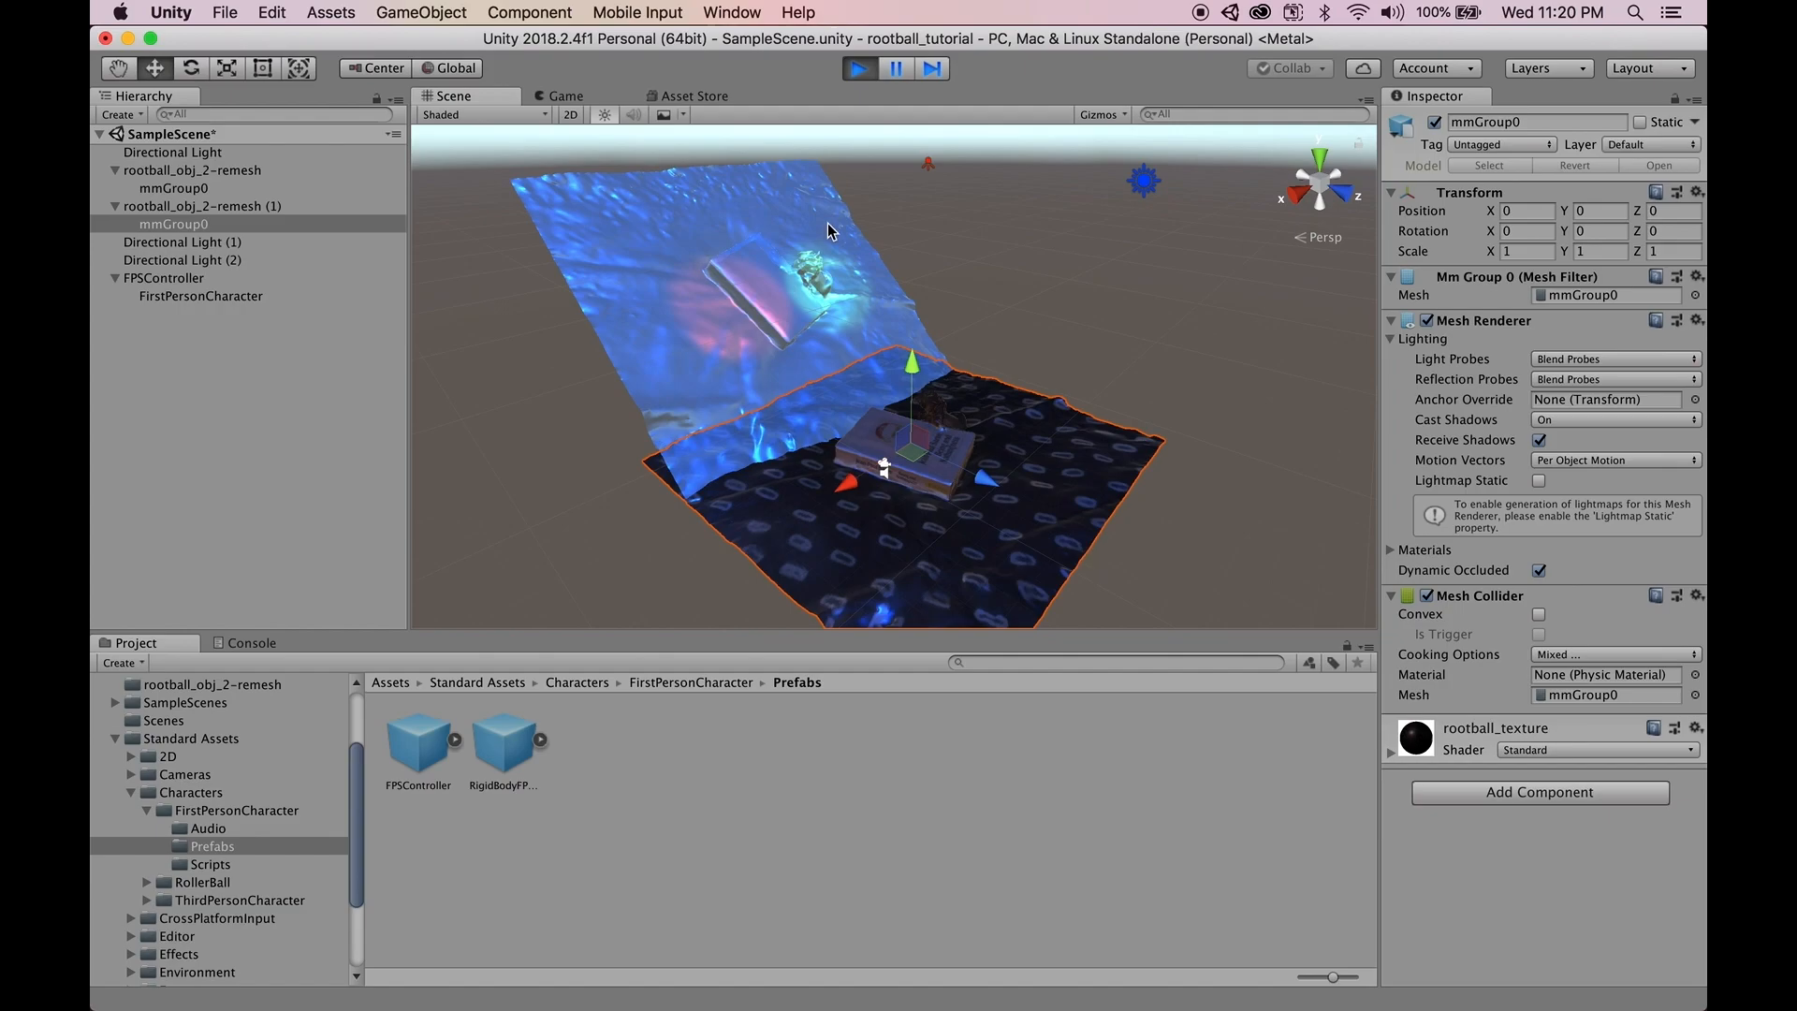
left_click(564, 96)
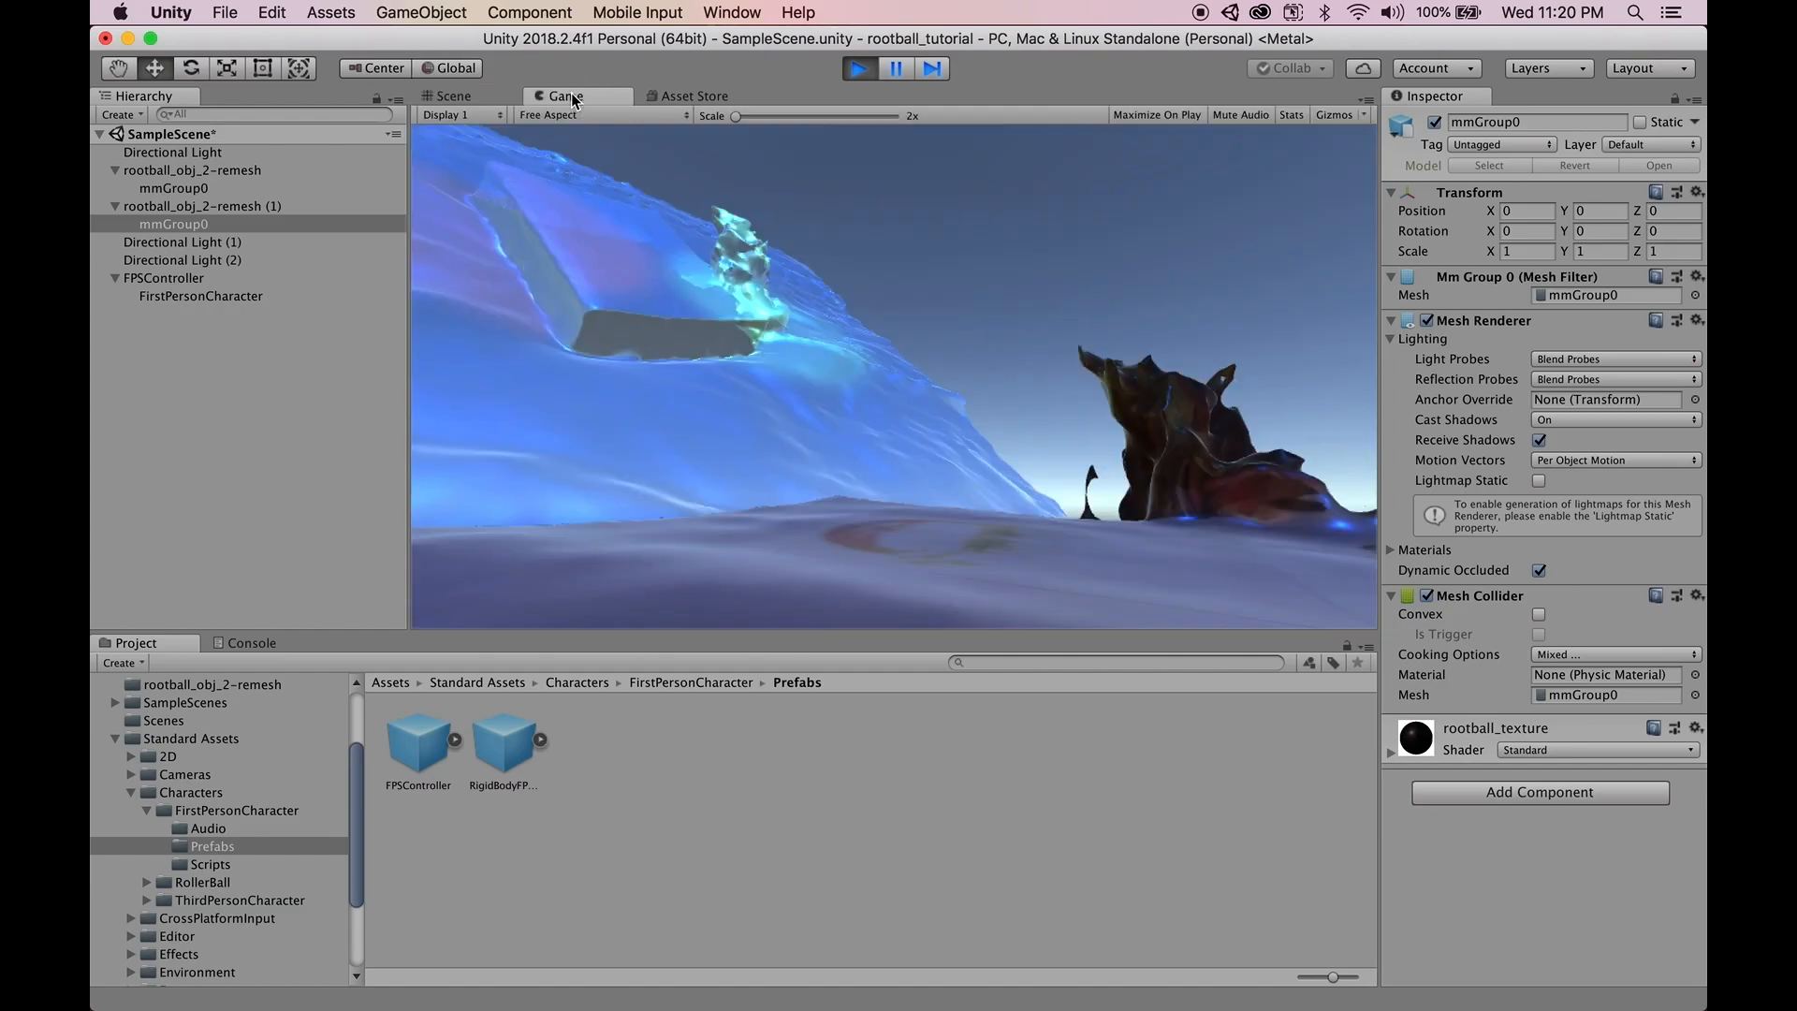
left_click(457, 96)
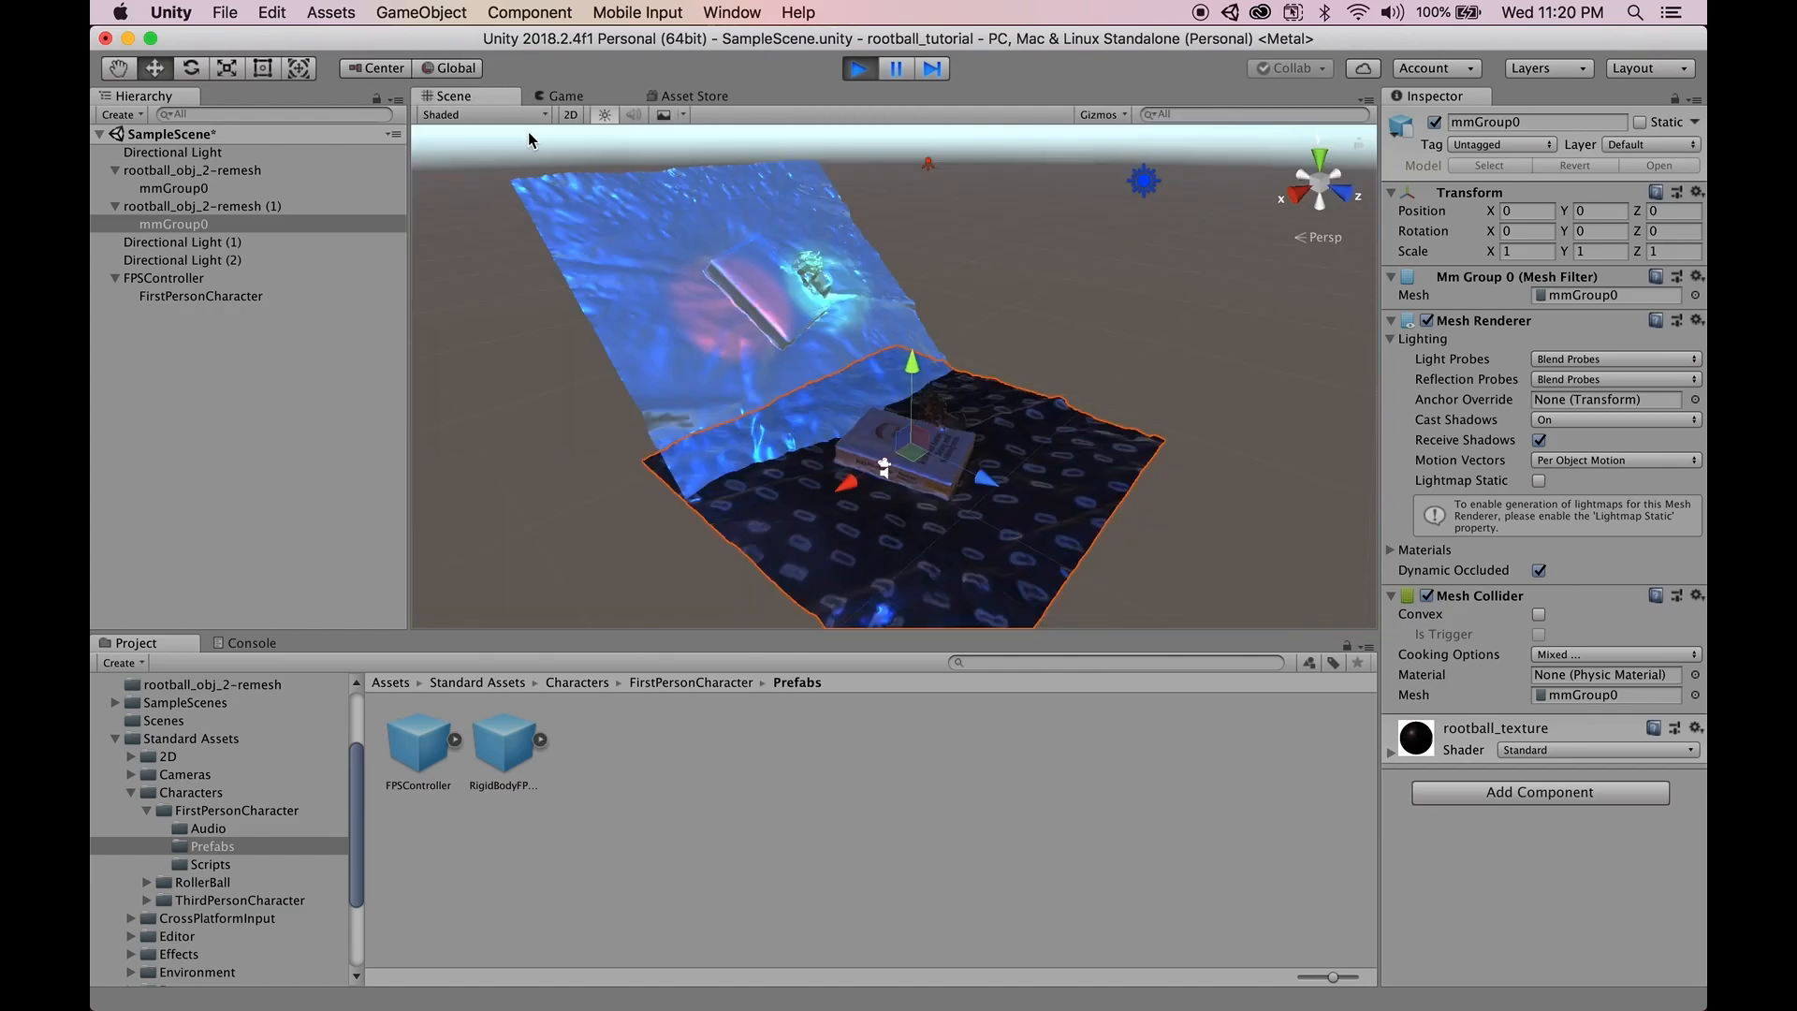
scroll(940, 496, "down", 1)
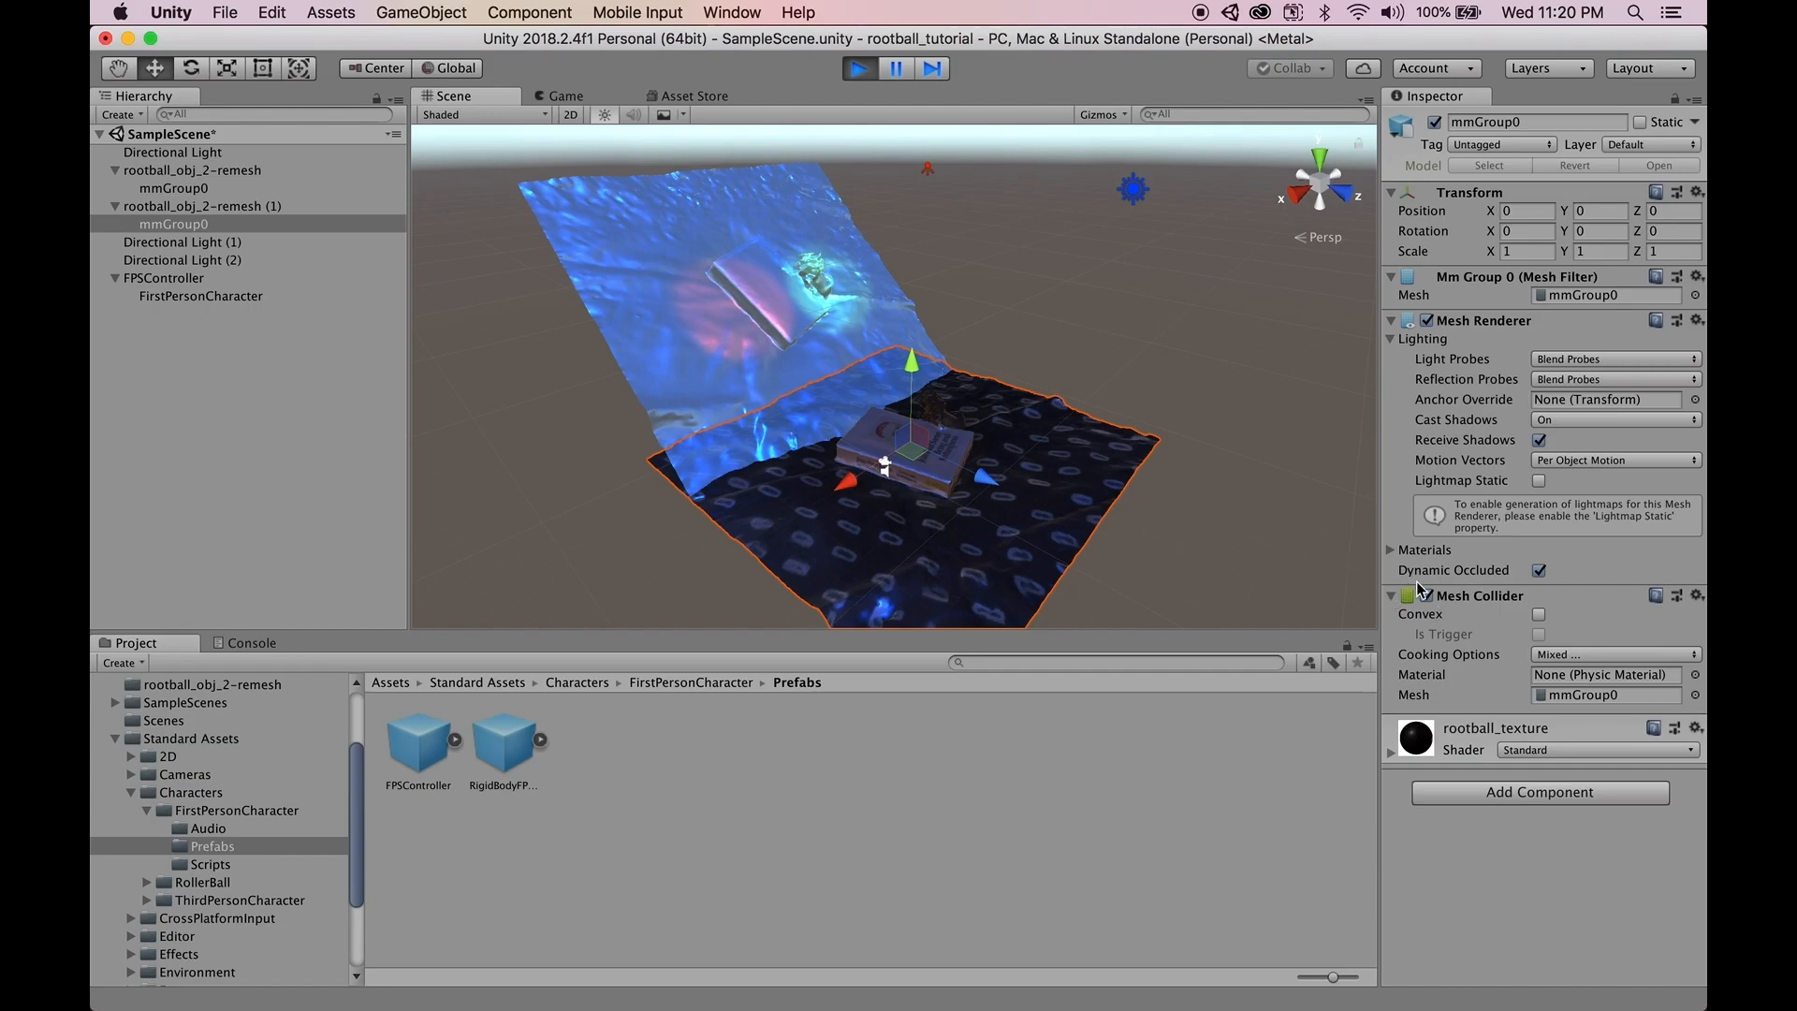
left_click(561, 96)
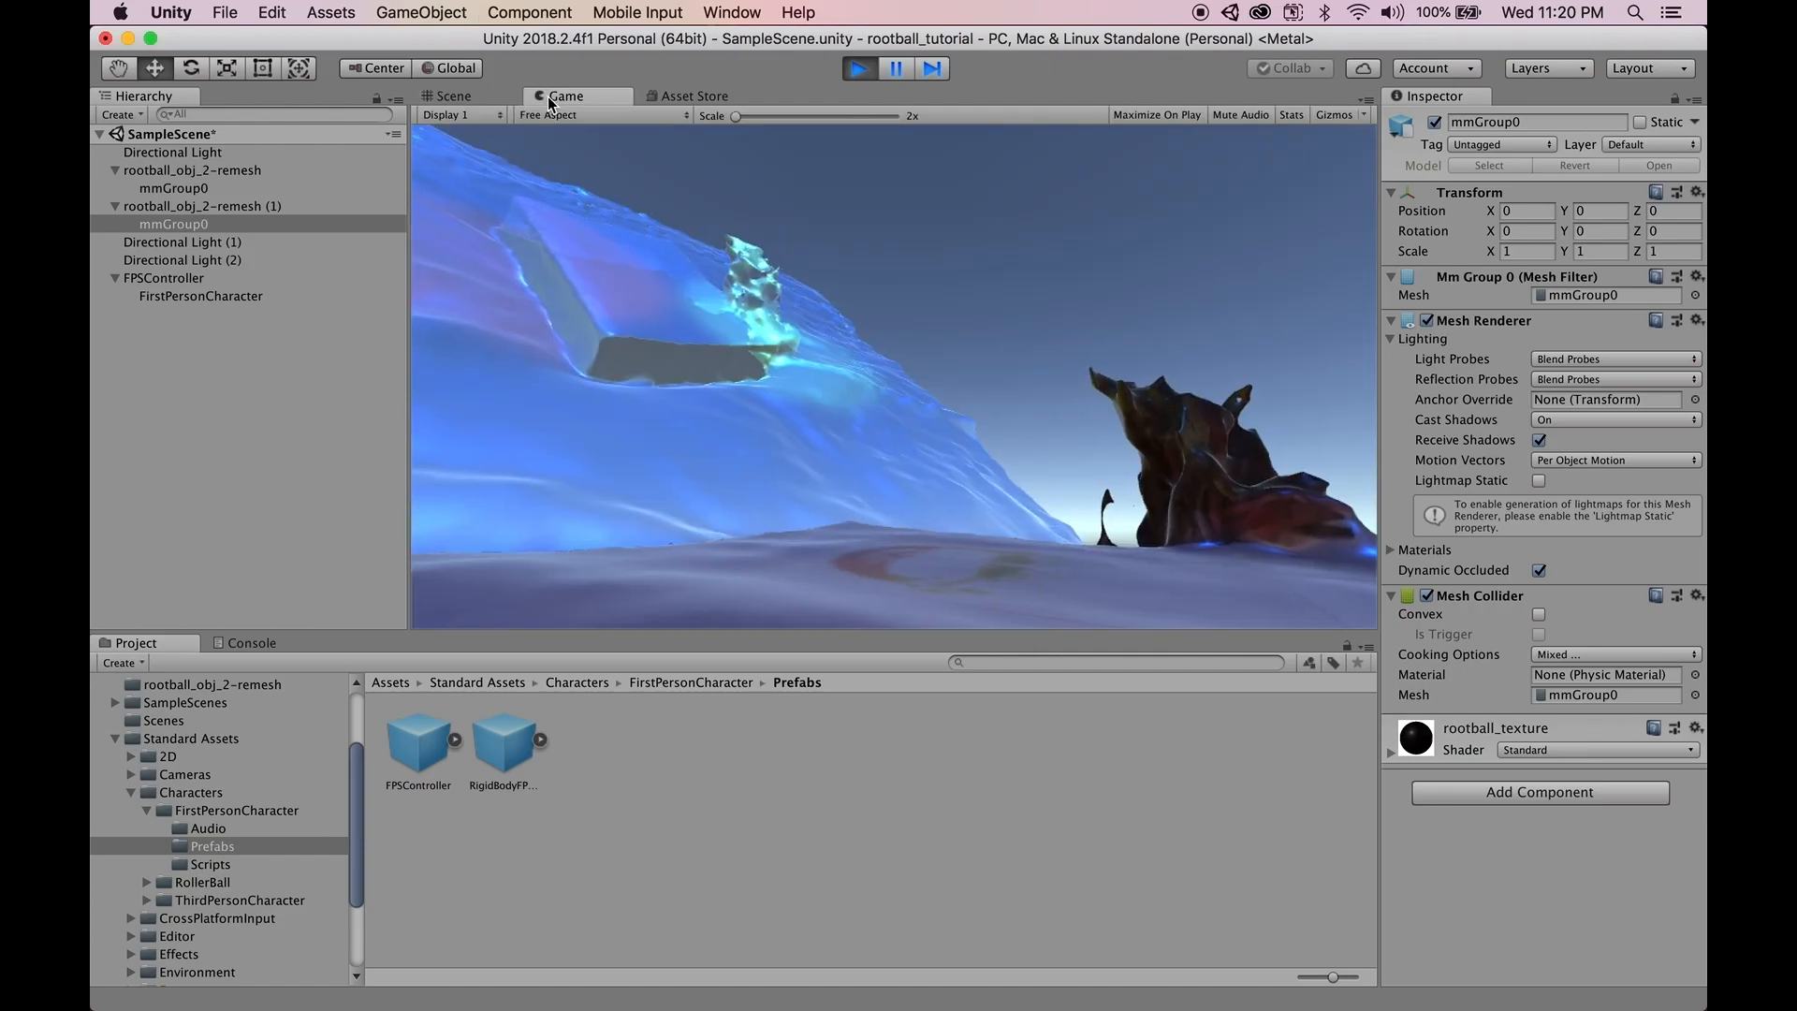
- Test the running scene with mmGroup0's Mesh Collider disabled on the textured model, and stop play mode
left_click(1427, 596)
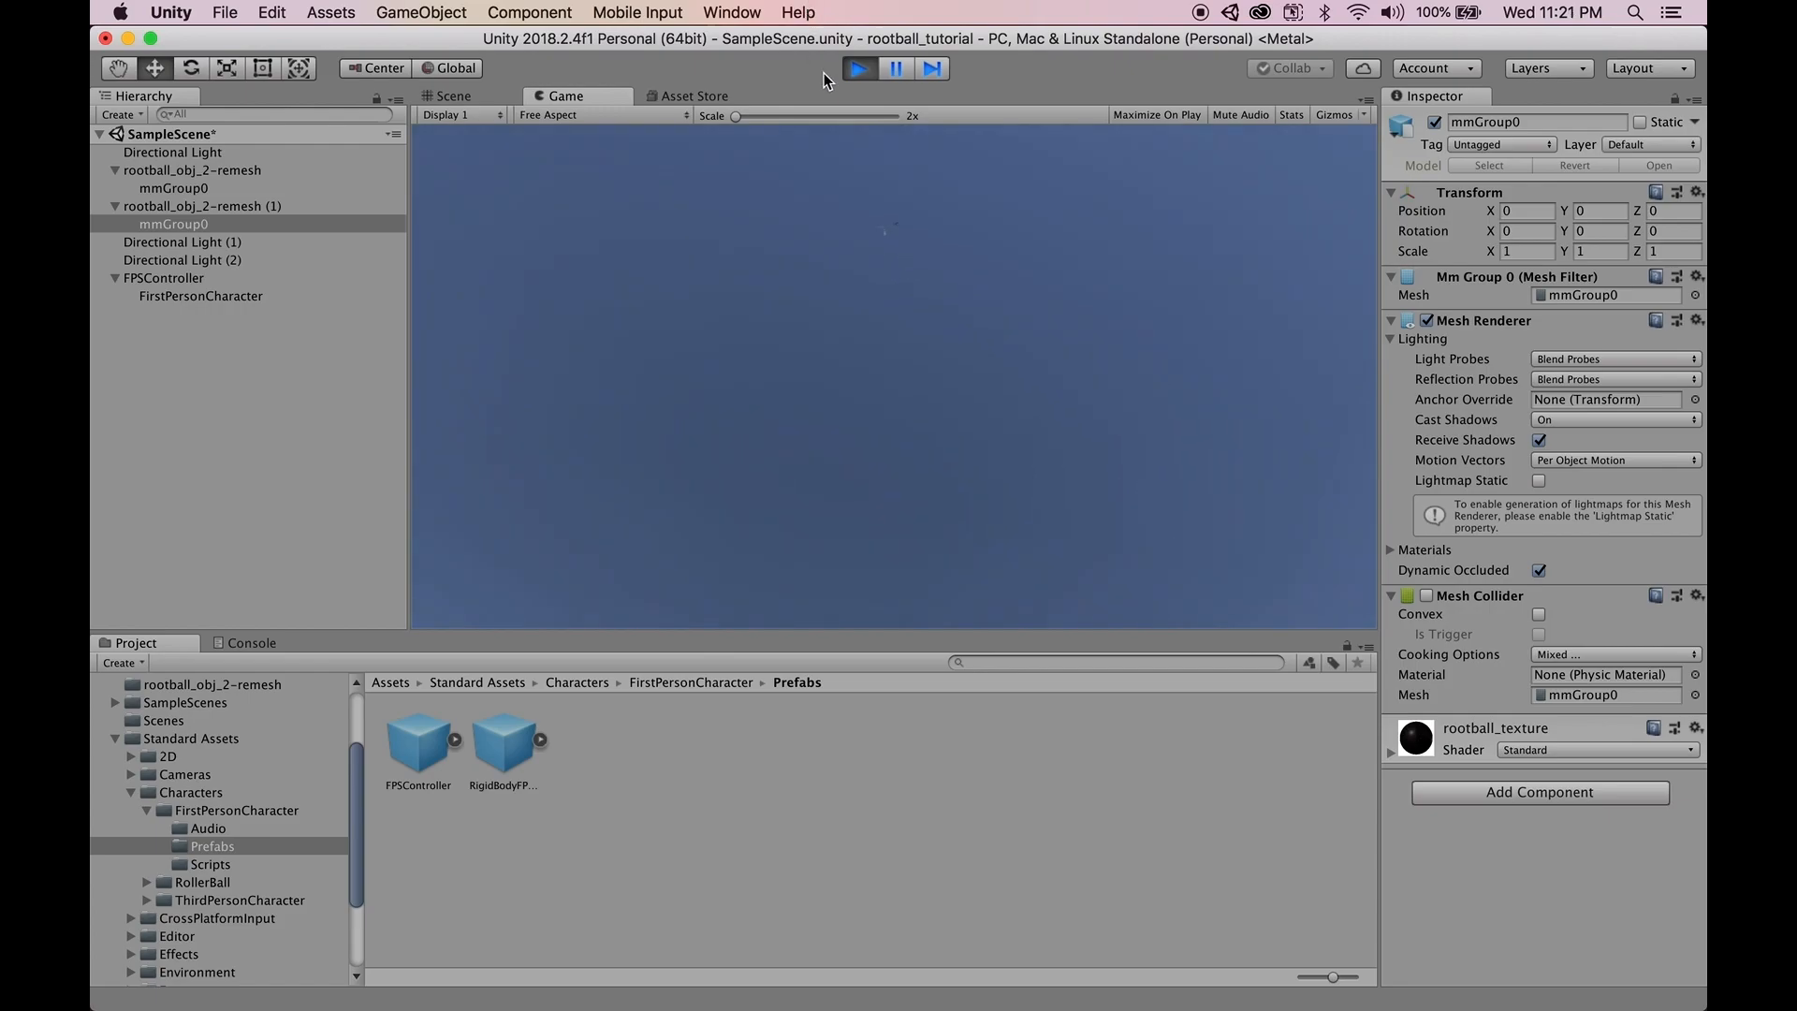
left_click(860, 71)
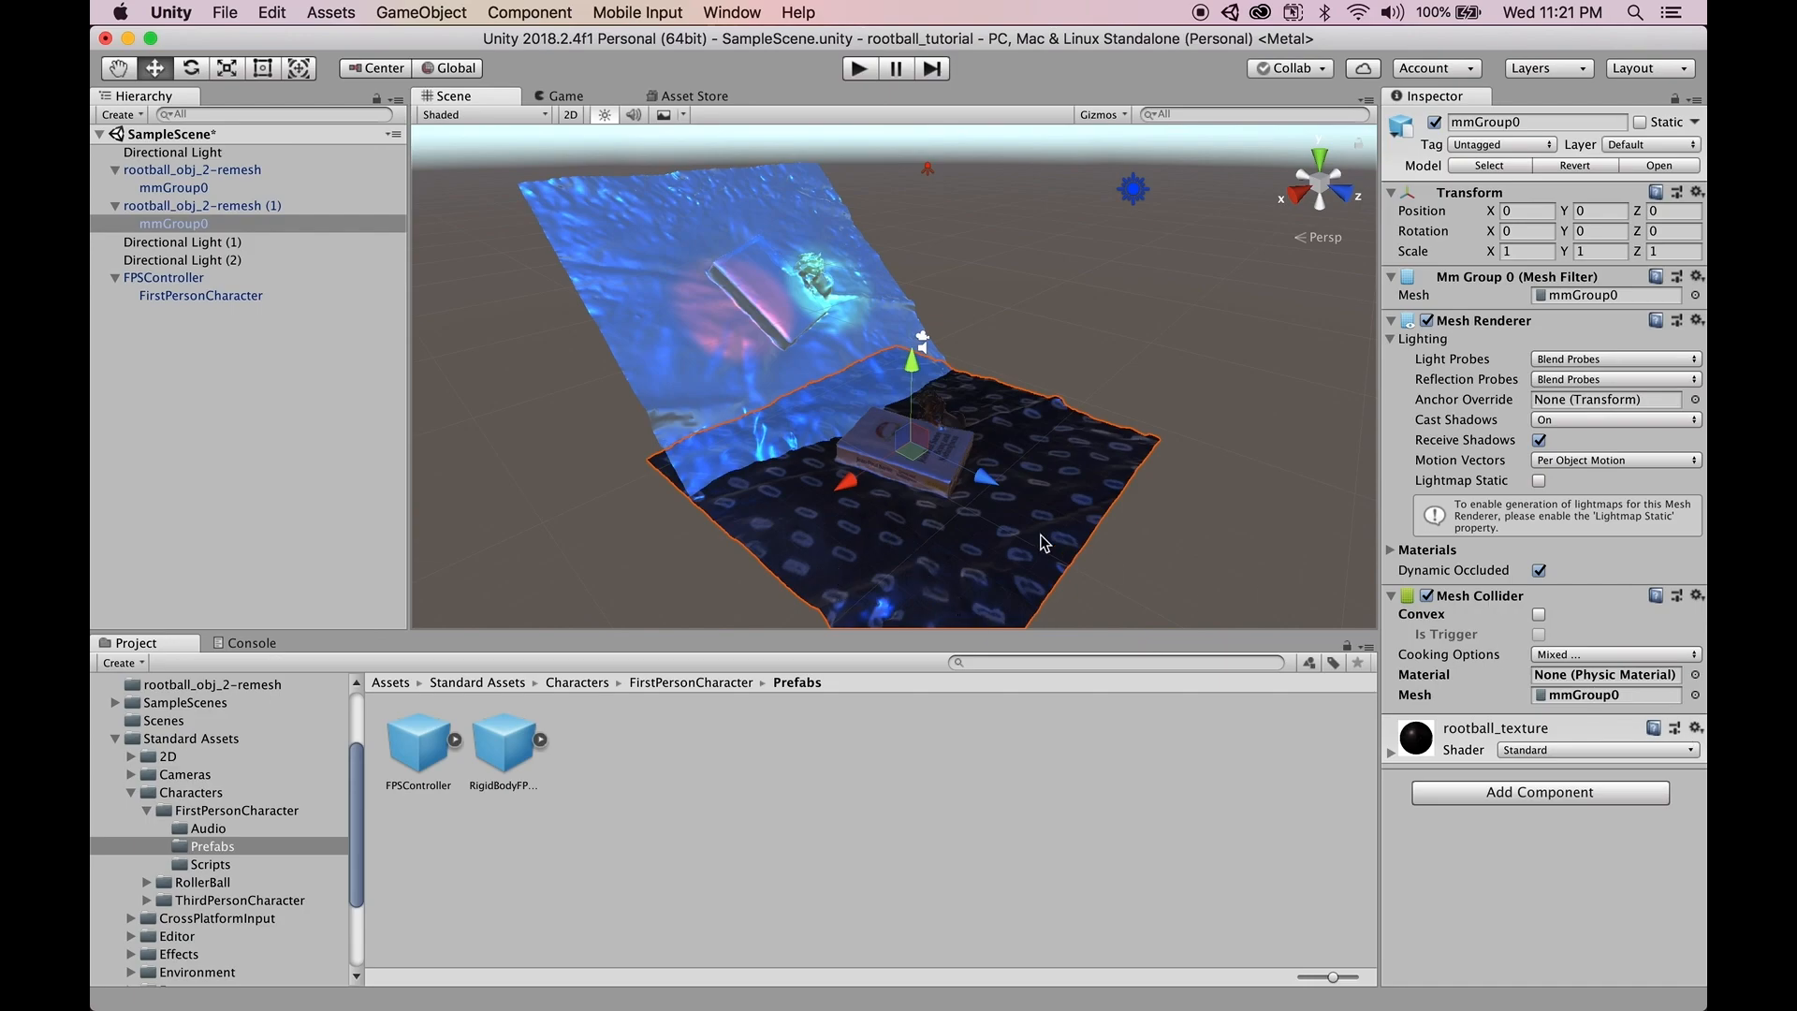
- Examine the textured model's book, root and cloth surface up close in the Scene view
scroll(971, 536, "up", 5)
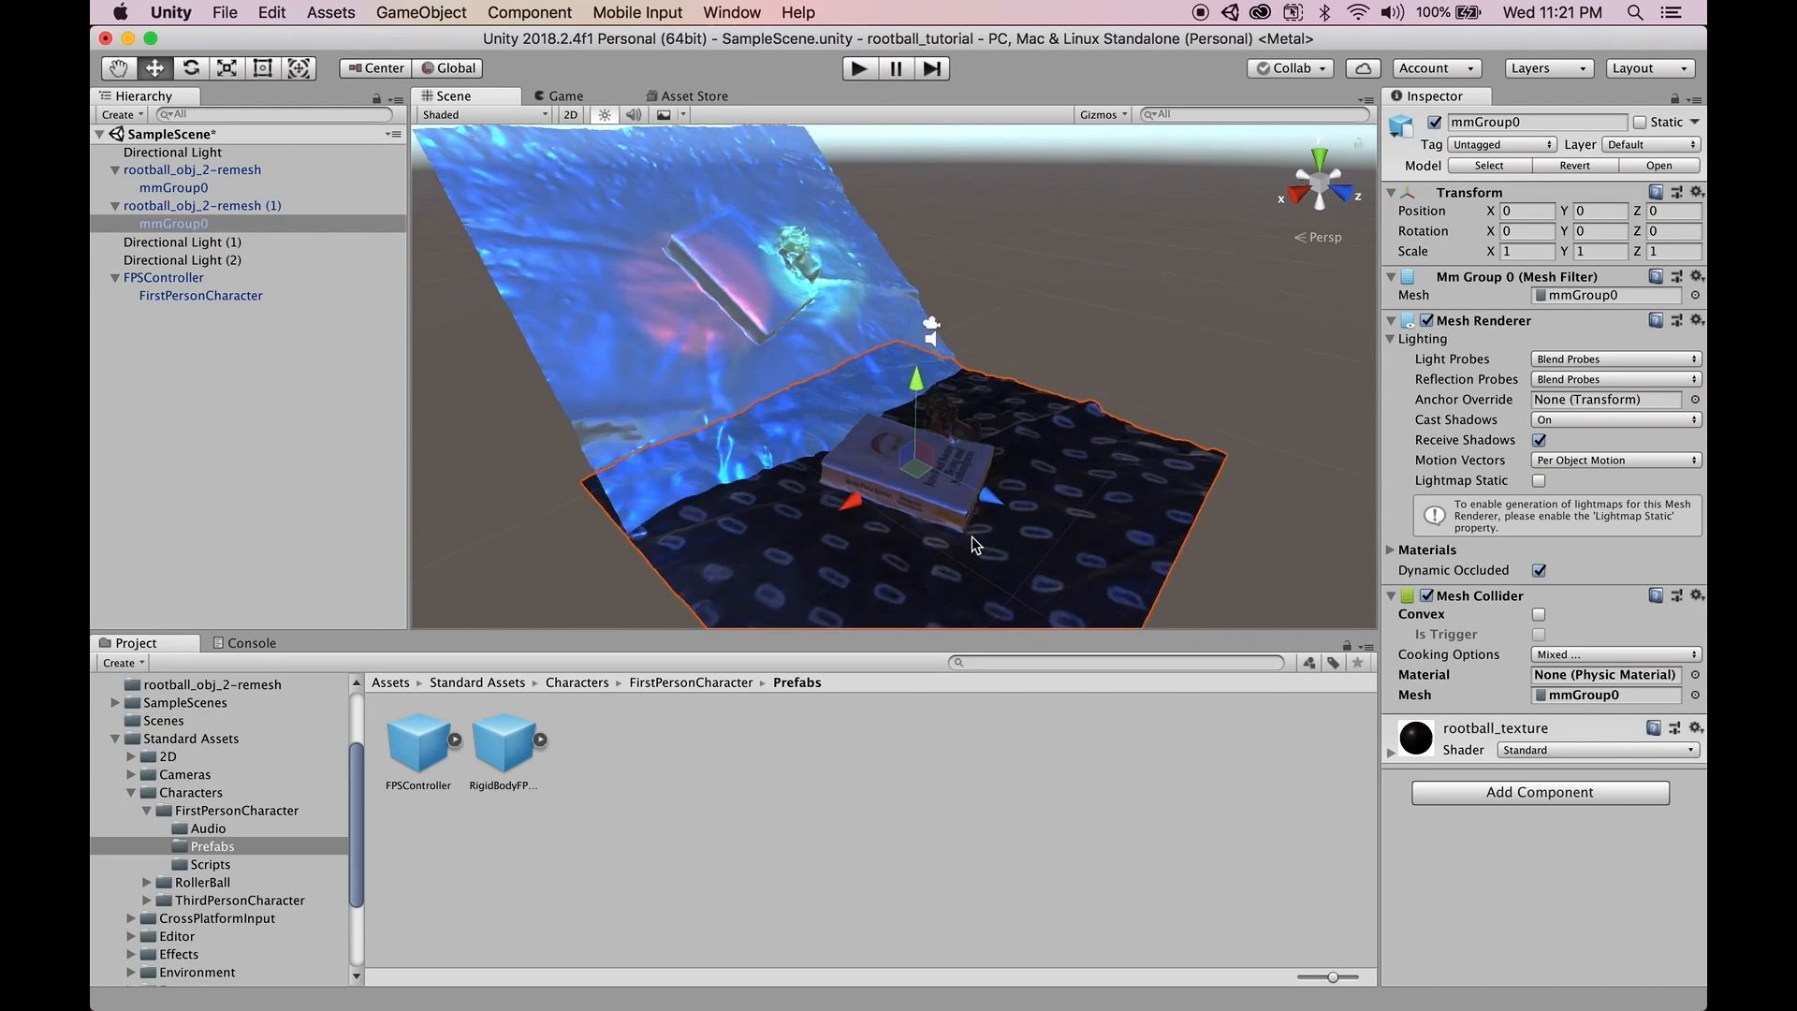
middle_click_drag(1156, 522, 932, 253)
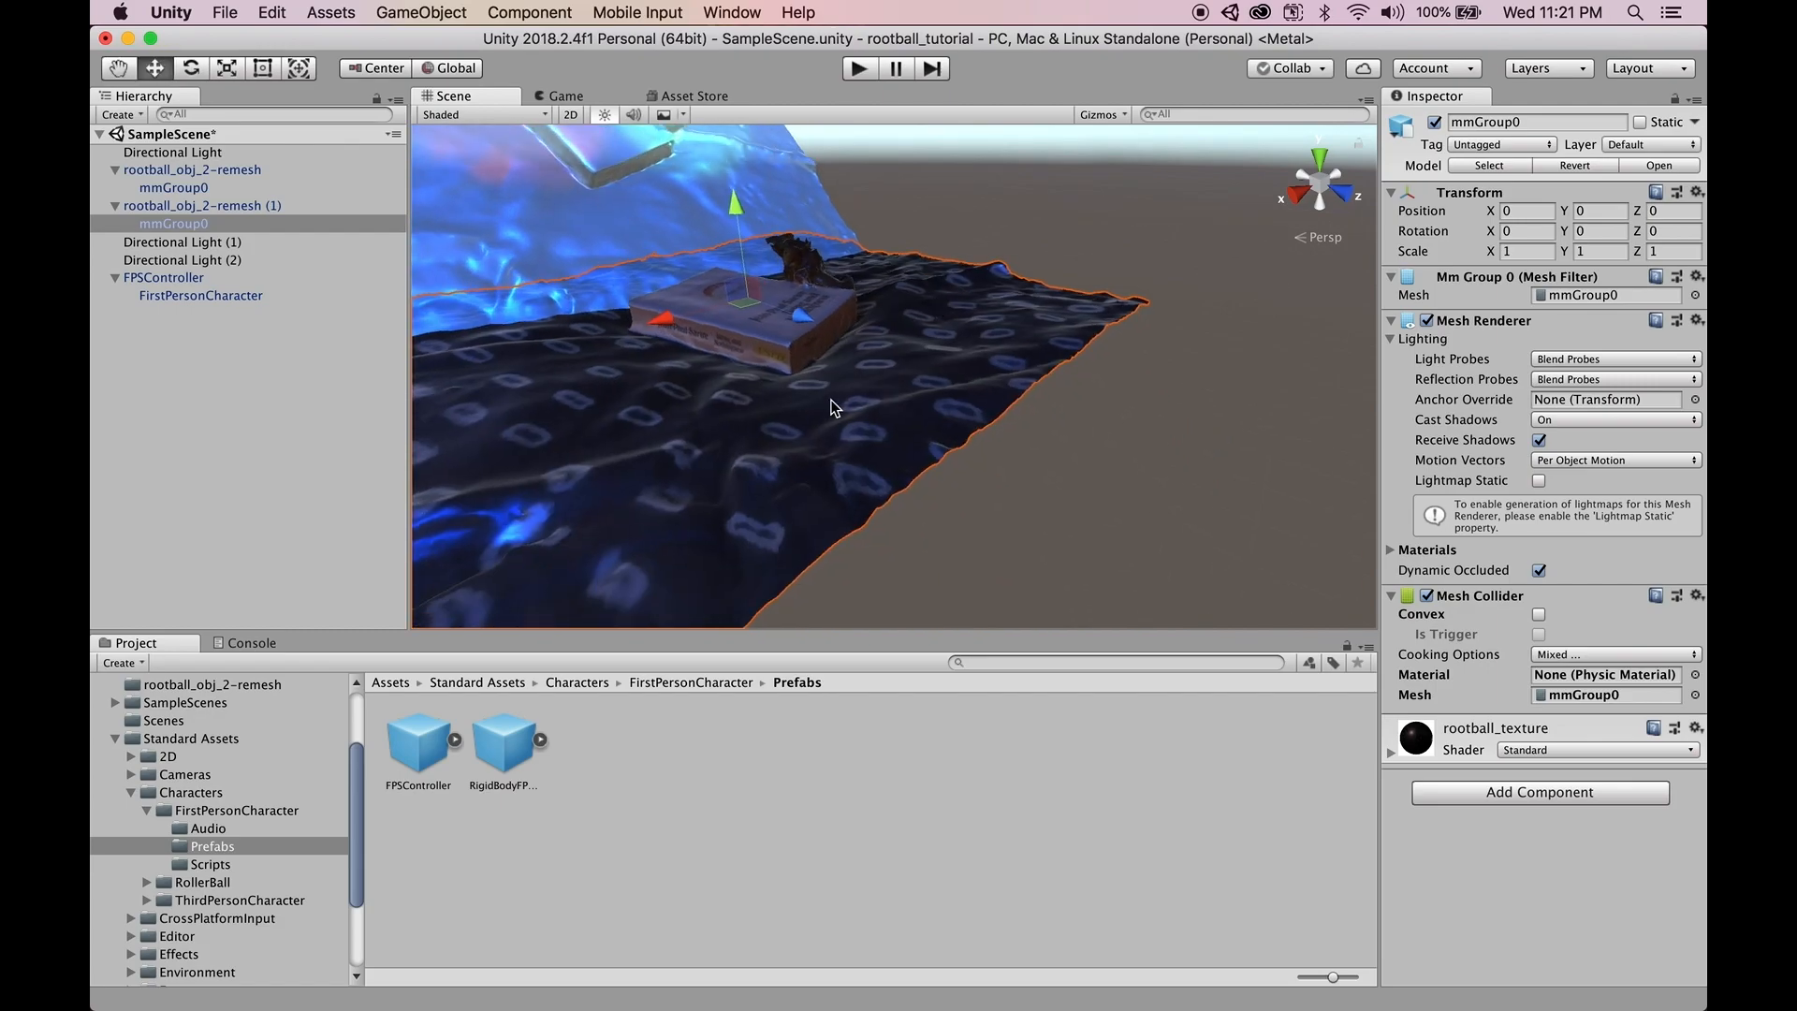
middle_click_drag(786, 393, 935, 420)
scroll(895, 509, "down", 2)
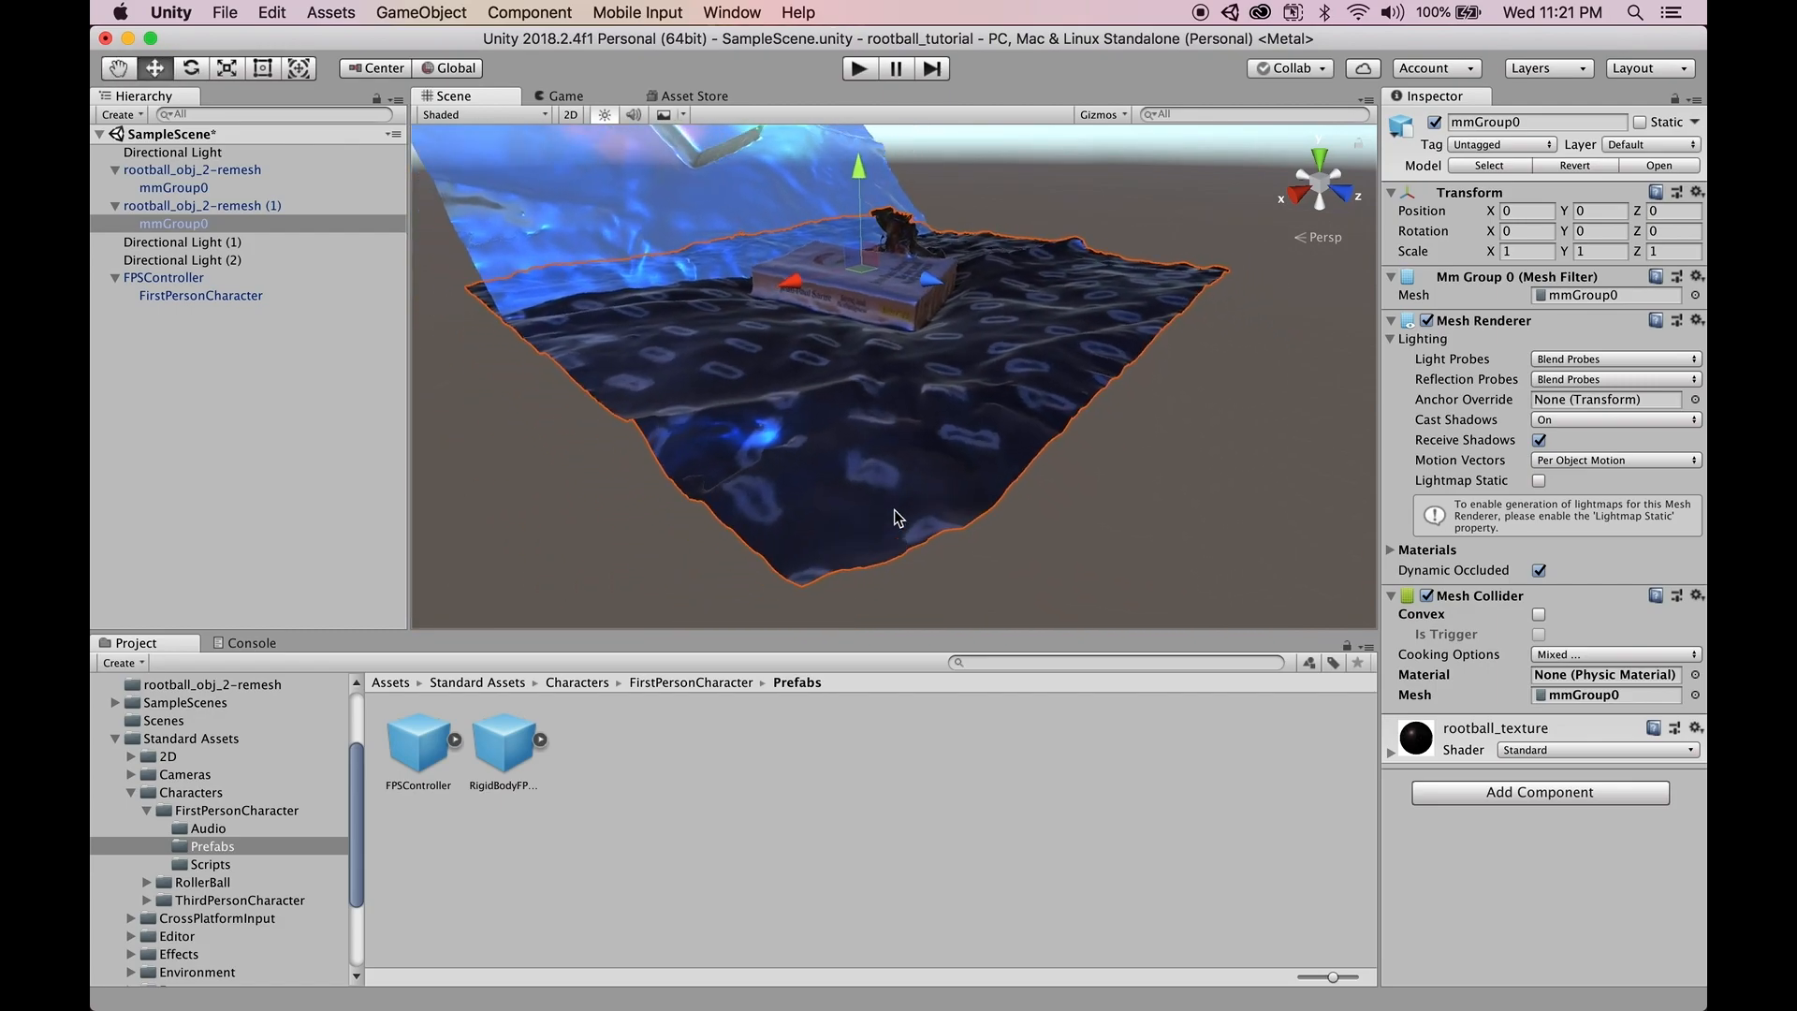
scroll(895, 509, "up", 6)
middle_click_drag(884, 356, 932, 496)
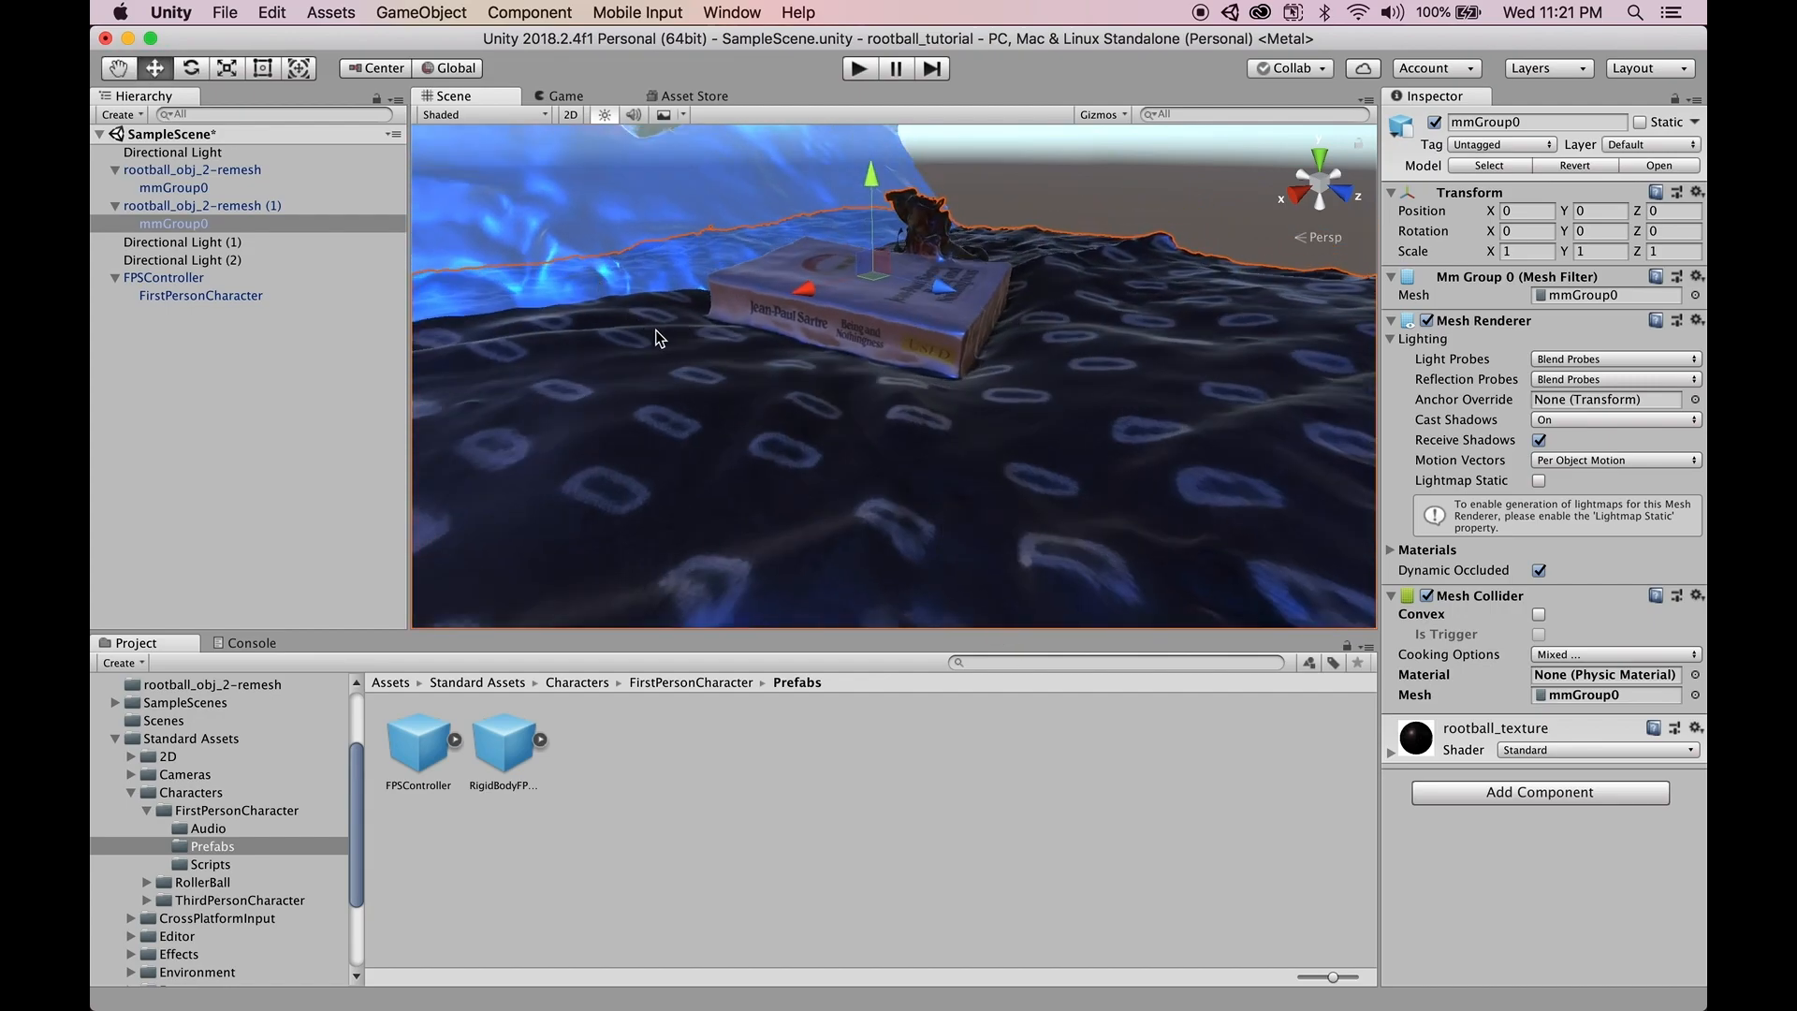